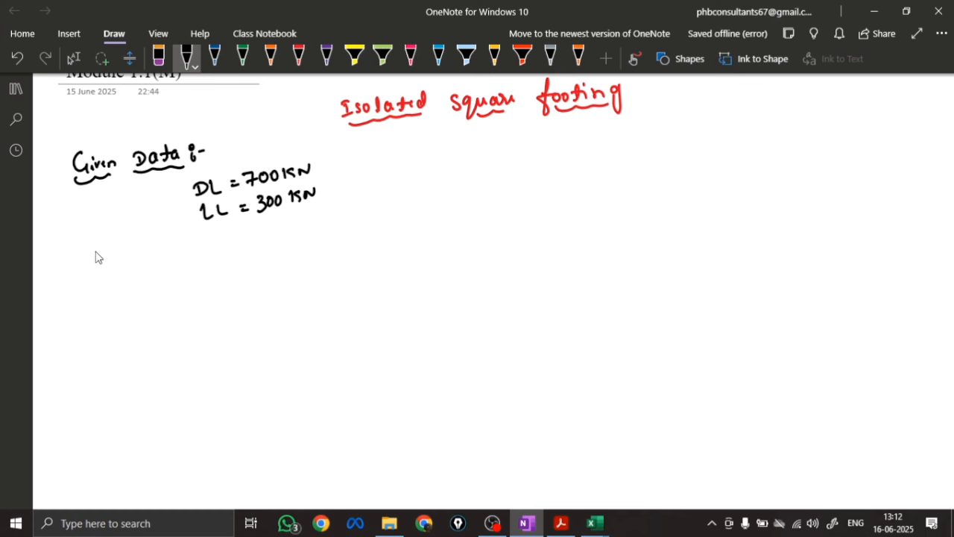
Handwrite "Width of column = 230mm" and "Depth of column = 230mm" in black ink under the given loads
mouse_move(99, 257)
left_mouse_down()
mouse_move(109, 265)
mouse_move(192, 240)
mouse_move(261, 241)
left_mouse_up()
left_click_drag(266, 230, 271, 230)
left_click_drag(267, 235, 345, 218)
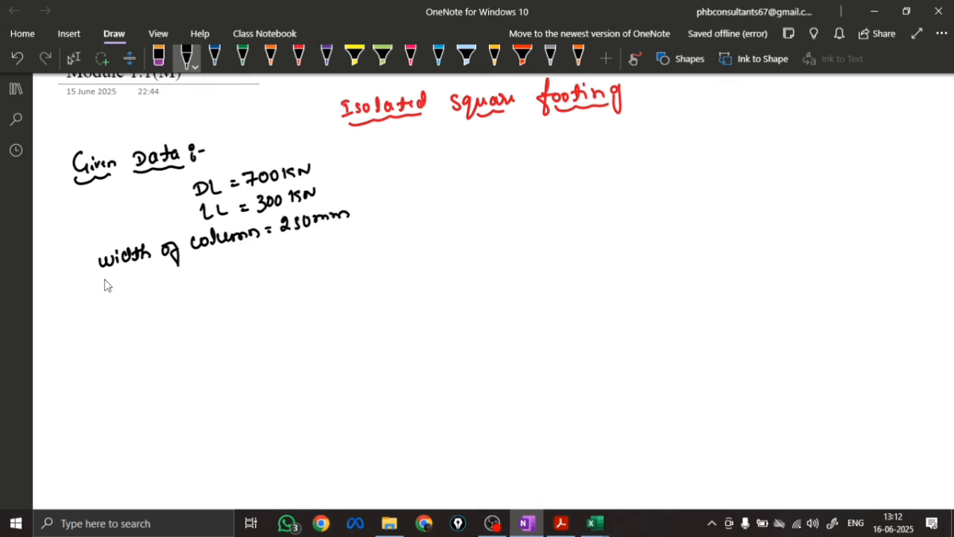
mouse_move(105, 282)
left_mouse_down()
mouse_move(117, 295)
mouse_move(213, 264)
mouse_move(235, 269)
mouse_move(350, 240)
left_mouse_up()
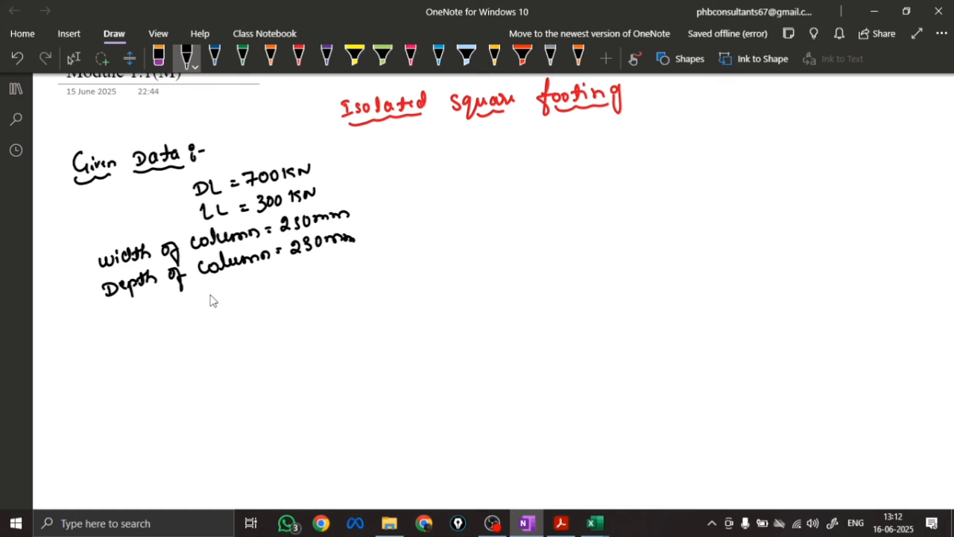
Complete the handwritten given data with Fe500, M20, SBC = 250 KN/m² and Allowable Settlement = 25 mm
mouse_move(212, 289)
left_mouse_down()
mouse_move(239, 308)
mouse_move(263, 290)
left_mouse_up()
mouse_move(221, 327)
left_mouse_down()
mouse_move(265, 322)
mouse_move(234, 341)
mouse_move(241, 356)
mouse_move(415, 319)
left_mouse_up()
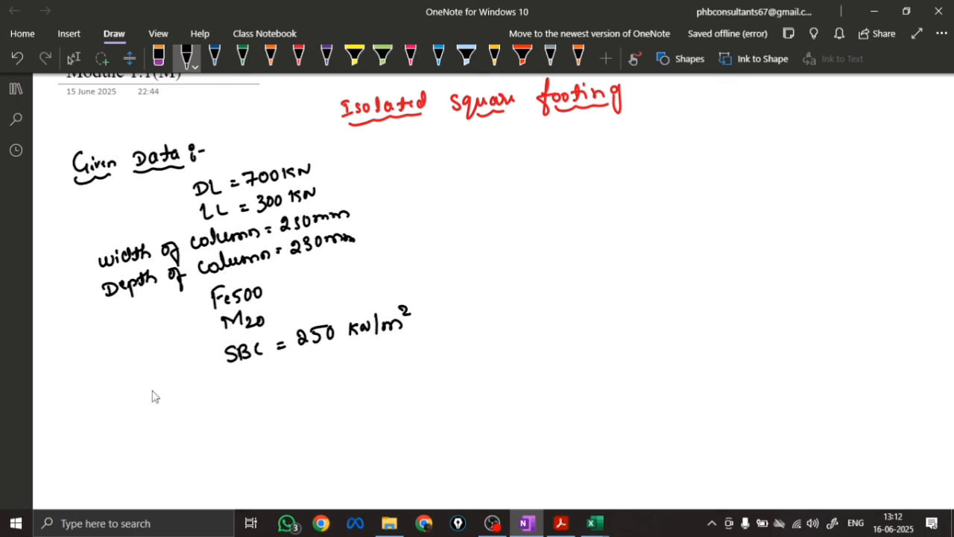
mouse_move(125, 418)
left_mouse_down()
mouse_move(119, 409)
mouse_move(132, 402)
mouse_move(191, 405)
mouse_move(320, 379)
mouse_move(335, 362)
mouse_move(370, 373)
mouse_move(419, 362)
left_mouse_up()
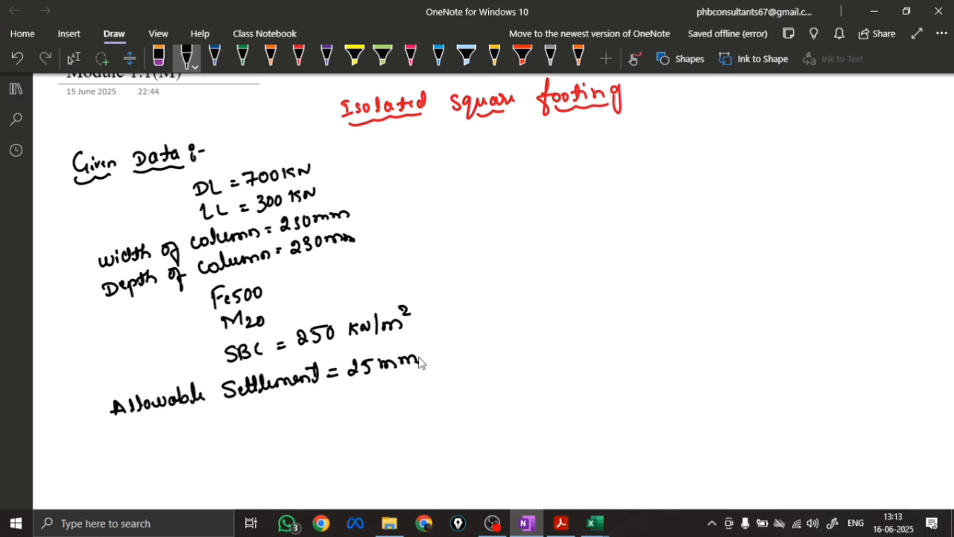
Write a double-underlined solution heading, "Solⁿ:", in blue ink below the given data
scroll(254, 297, "down", 4)
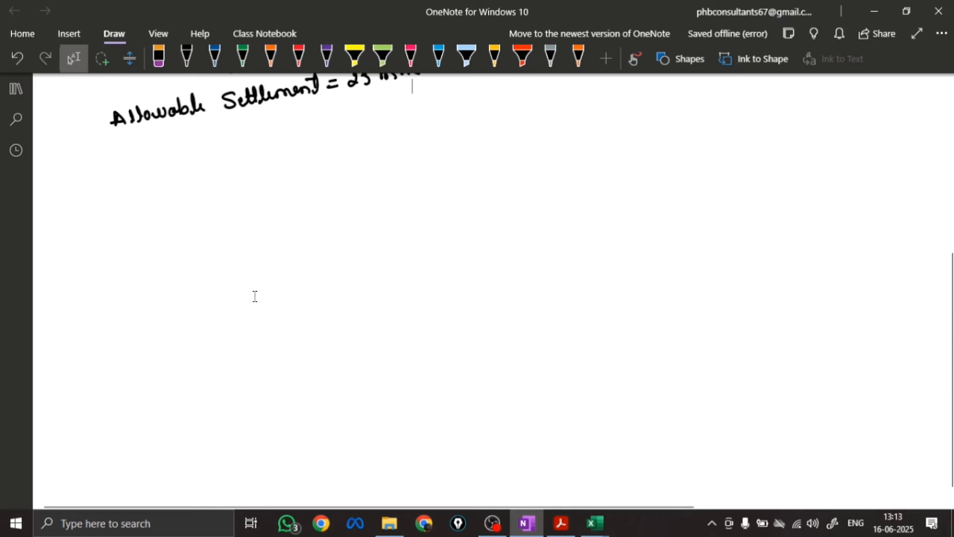
left_click(214, 57)
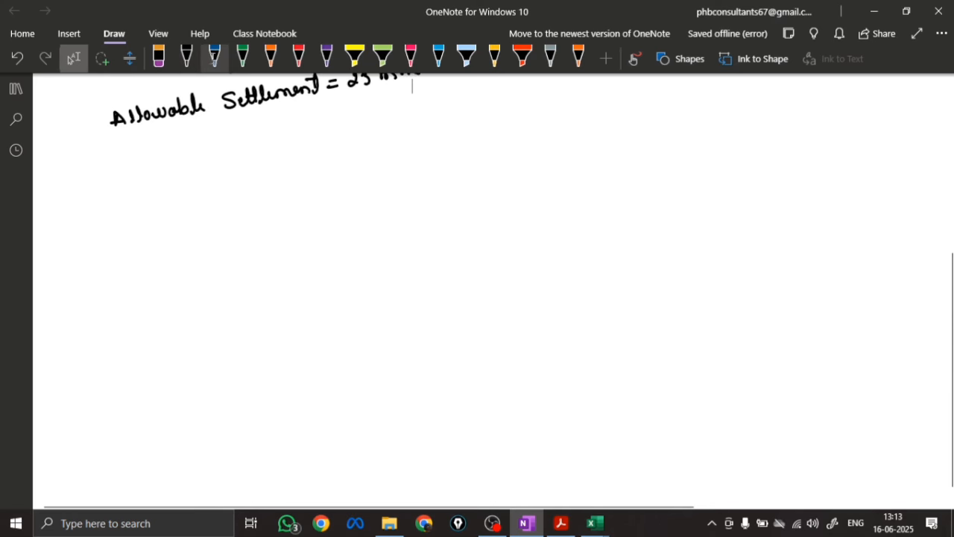
mouse_move(71, 158)
left_mouse_down()
mouse_move(62, 170)
mouse_move(80, 161)
left_mouse_up()
mouse_move(86, 150)
left_mouse_down()
mouse_move(84, 170)
mouse_move(97, 153)
left_mouse_up()
left_click_drag(103, 152, 105, 163)
left_click_drag(64, 180, 101, 175)
left_click_drag(65, 186, 100, 180)
Sketch the column's two sides and the rectangular footing beneath it in green ink
left_click(243, 57)
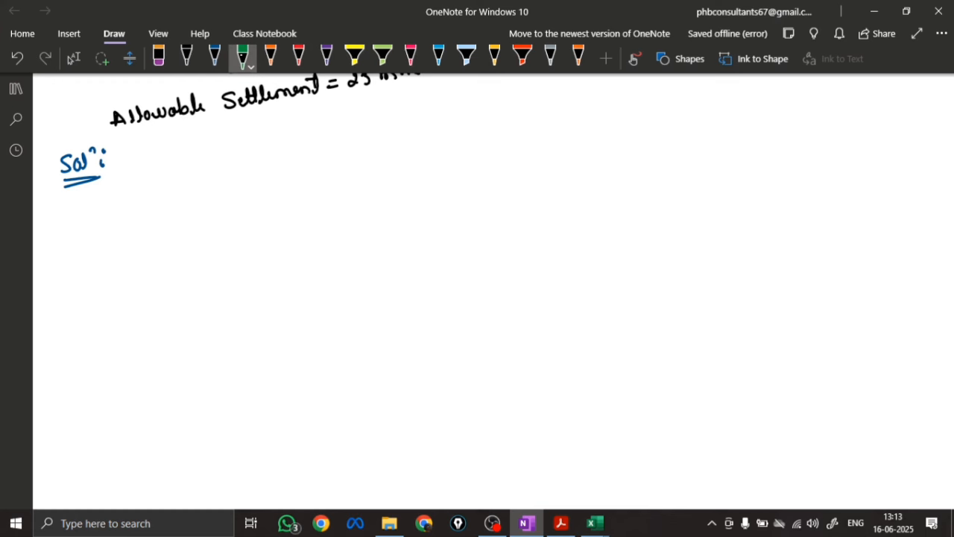
left_click_drag(342, 140, 346, 193)
mouse_move(380, 141)
left_mouse_down()
mouse_move(387, 201)
mouse_move(349, 229)
left_mouse_up()
left_click_drag(387, 201, 387, 227)
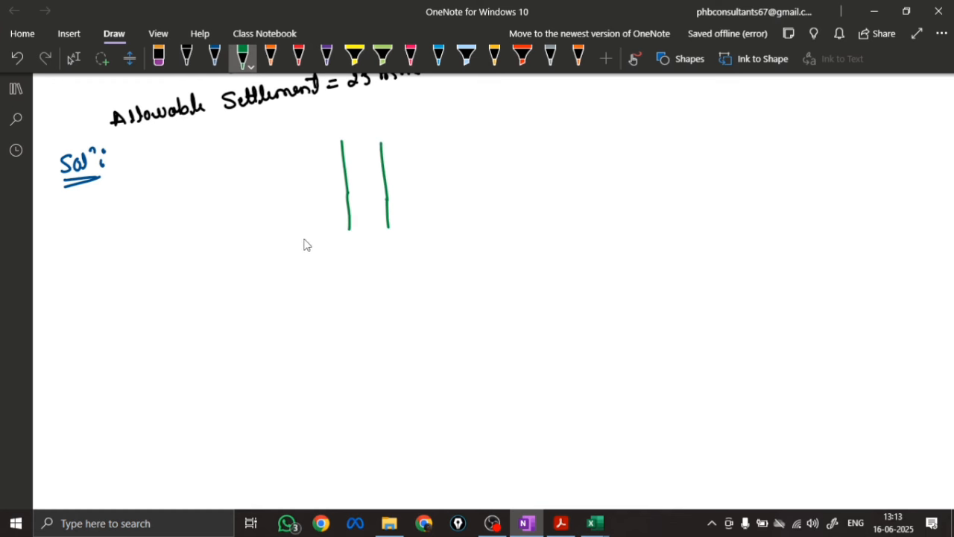
mouse_move(287, 237)
left_mouse_down()
mouse_move(443, 221)
mouse_move(290, 255)
mouse_move(311, 264)
mouse_move(405, 256)
left_mouse_up()
left_click_drag(442, 221, 394, 255)
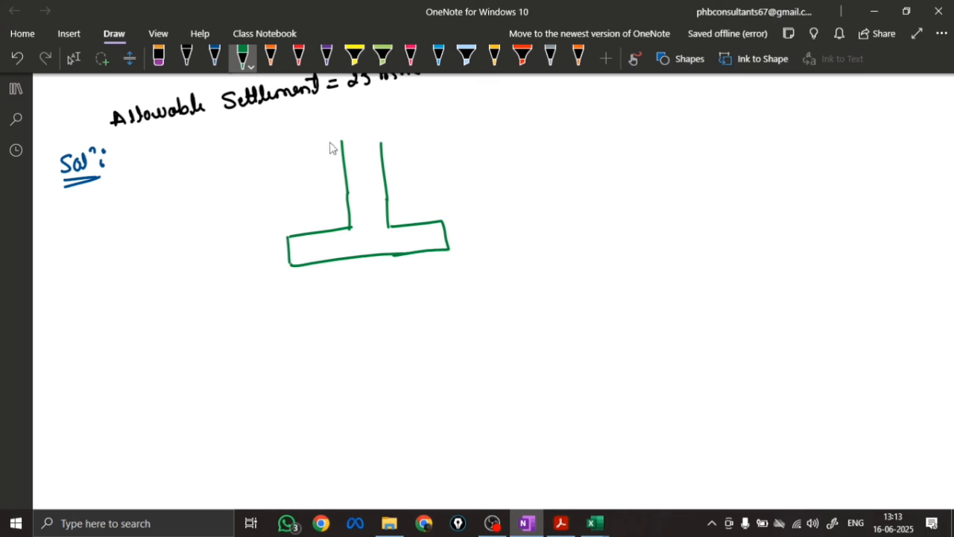
Add a break line across the column top and a dashed ground line with ground symbols at both ends
left_click_drag(326, 143, 423, 133)
left_click_drag(223, 182, 506, 158)
mouse_move(233, 203)
left_mouse_down()
mouse_move(224, 196)
mouse_move(257, 193)
left_mouse_up()
mouse_move(486, 173)
left_mouse_down()
mouse_move(502, 163)
mouse_move(515, 170)
left_mouse_up()
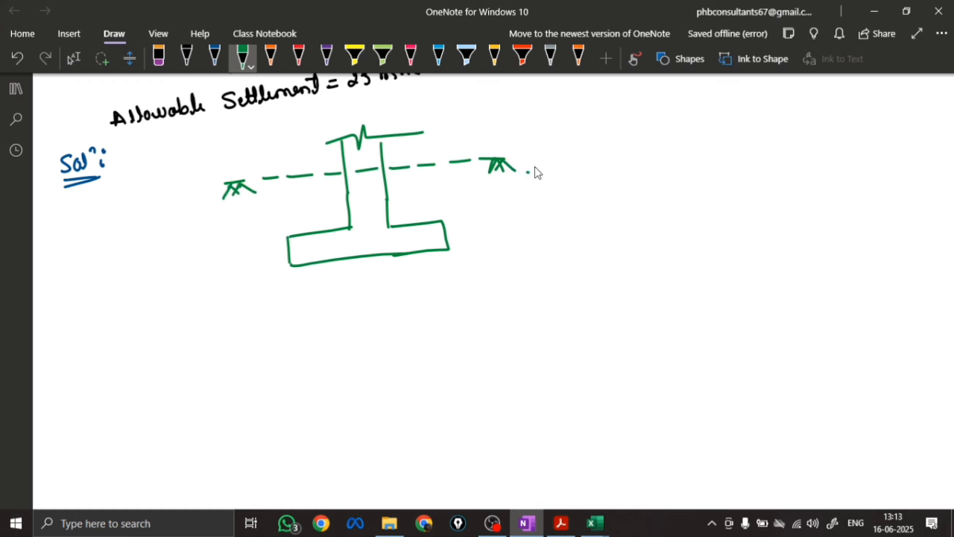
Draw a depth arrow labelled 1.5m from ground level to footing base, and extend the base line on both sides
left_click_drag(207, 188, 218, 273)
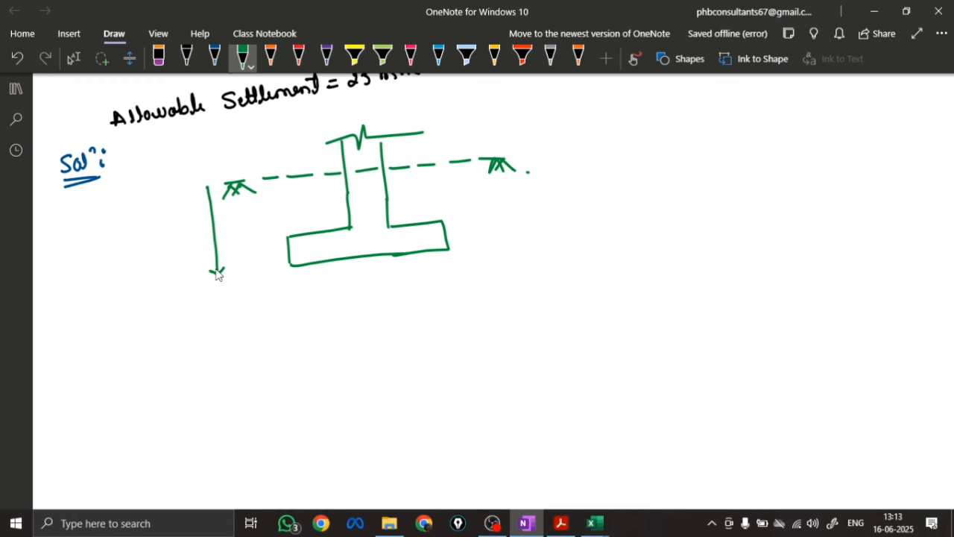
left_click_drag(200, 196, 221, 194)
mouse_move(162, 228)
left_mouse_down()
mouse_move(163, 238)
mouse_move(197, 234)
left_mouse_up()
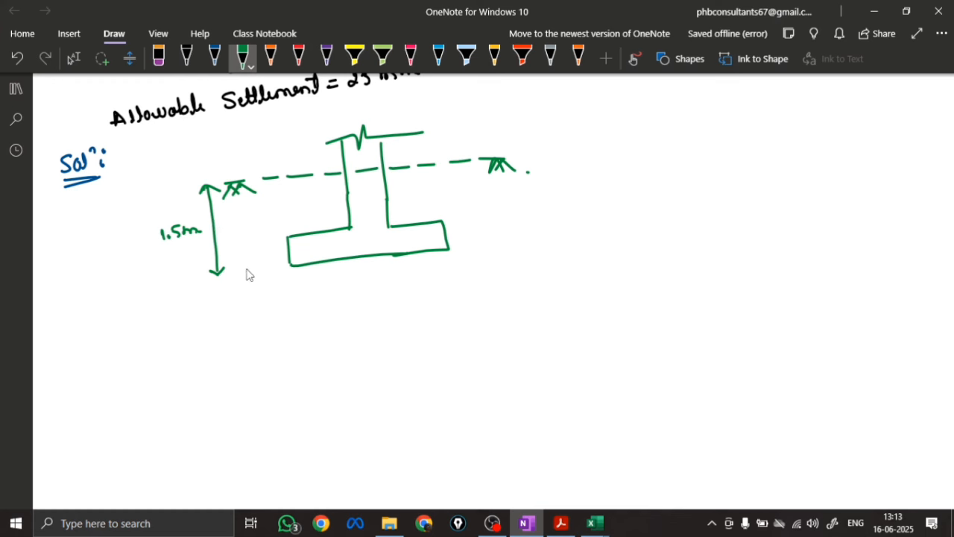
left_click_drag(239, 273, 262, 269)
left_click_drag(274, 267, 298, 264)
left_click_drag(448, 249, 529, 243)
left_click_drag(232, 275, 297, 265)
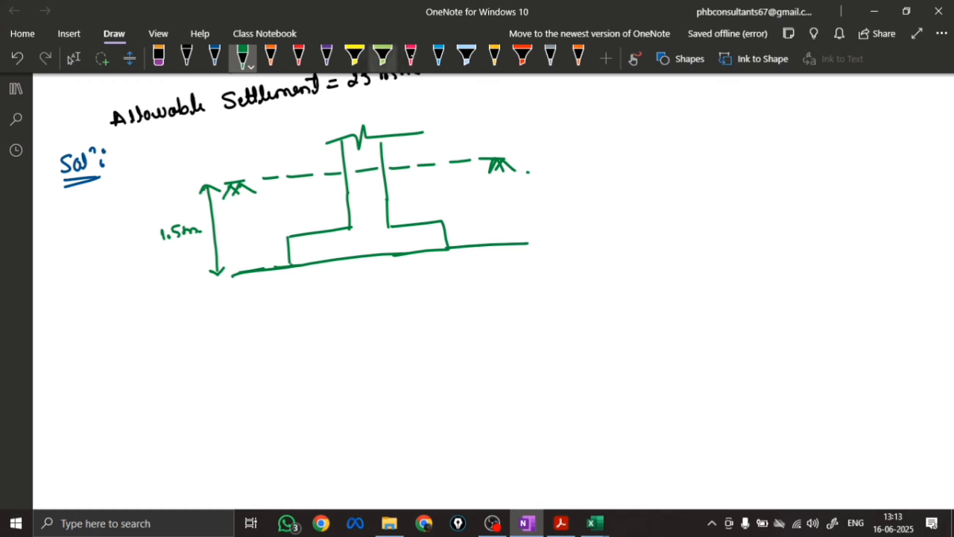
Fill the area under the footing base line with grey dots and dashes representing soil
left_click(551, 57)
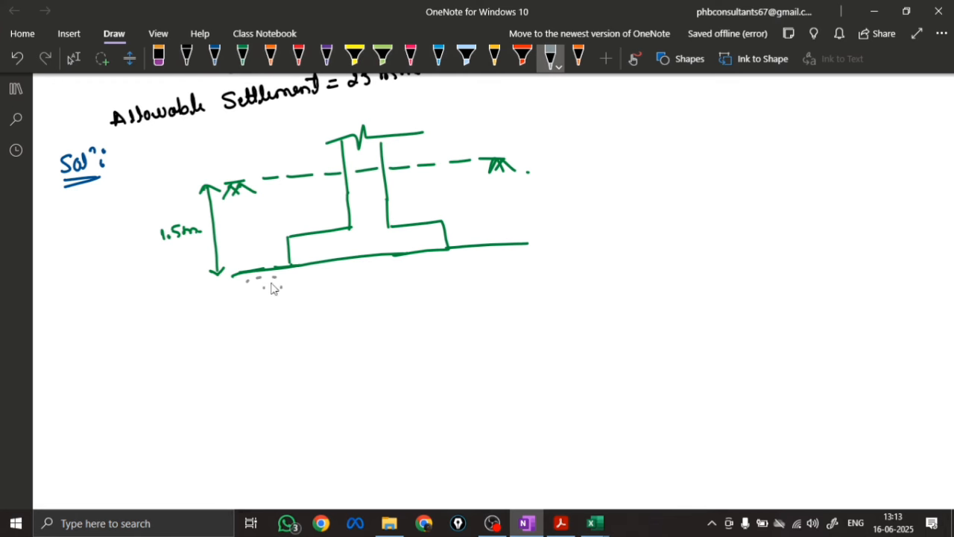
mouse_move(272, 289)
left_mouse_down()
mouse_move(243, 287)
mouse_move(300, 287)
mouse_move(297, 298)
mouse_move(345, 293)
left_mouse_up()
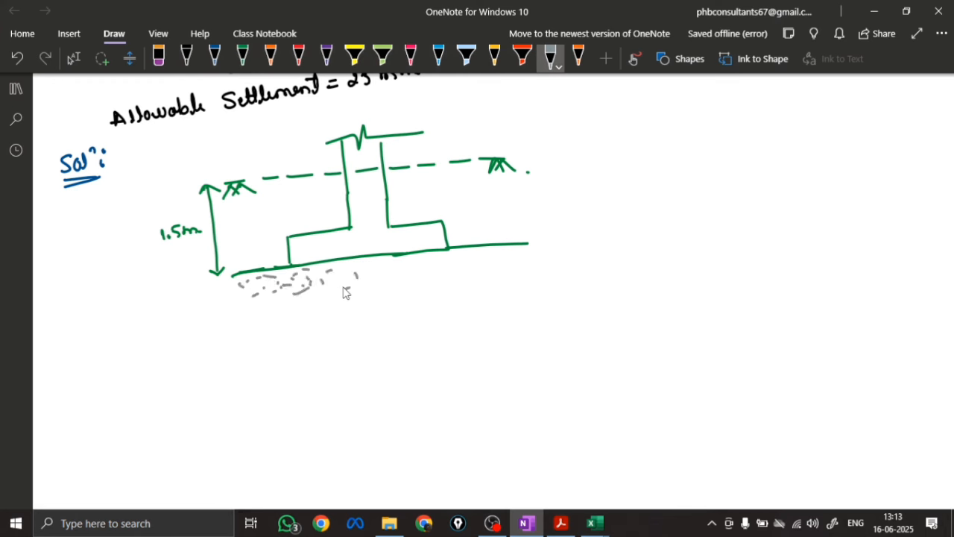
left_click_drag(403, 266, 513, 270)
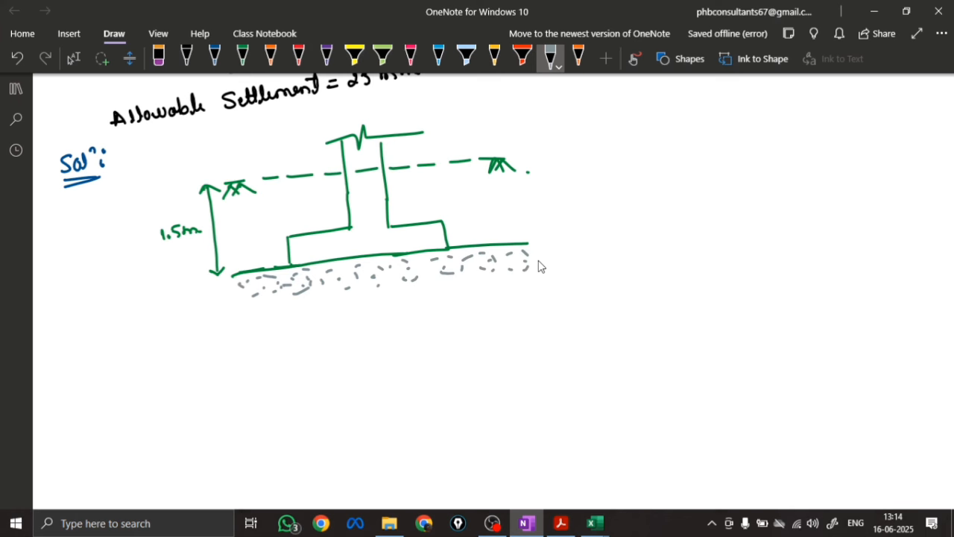
Label the dashed ground line "GL" in green ink beside its ground symbol
left_click(242, 56)
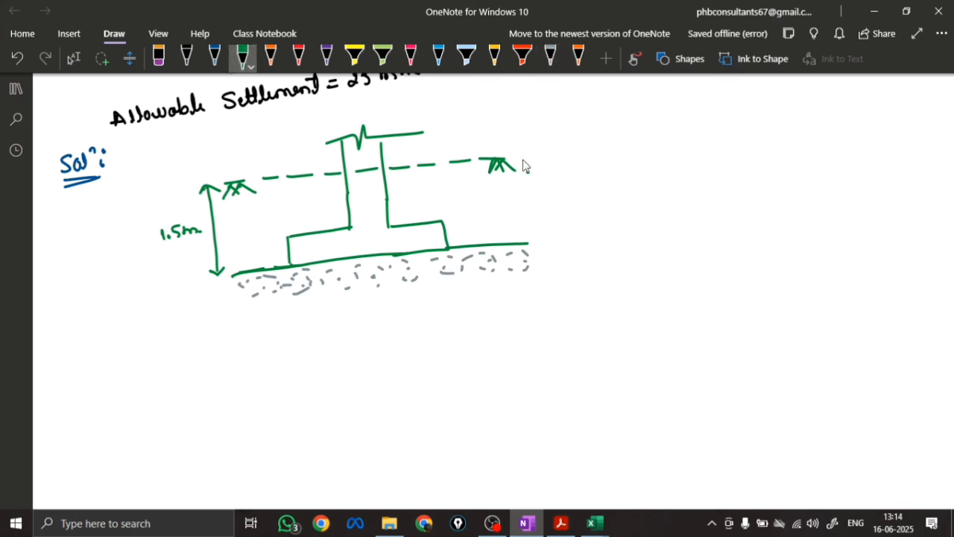
left_click_drag(543, 158, 565, 168)
left_click(575, 167)
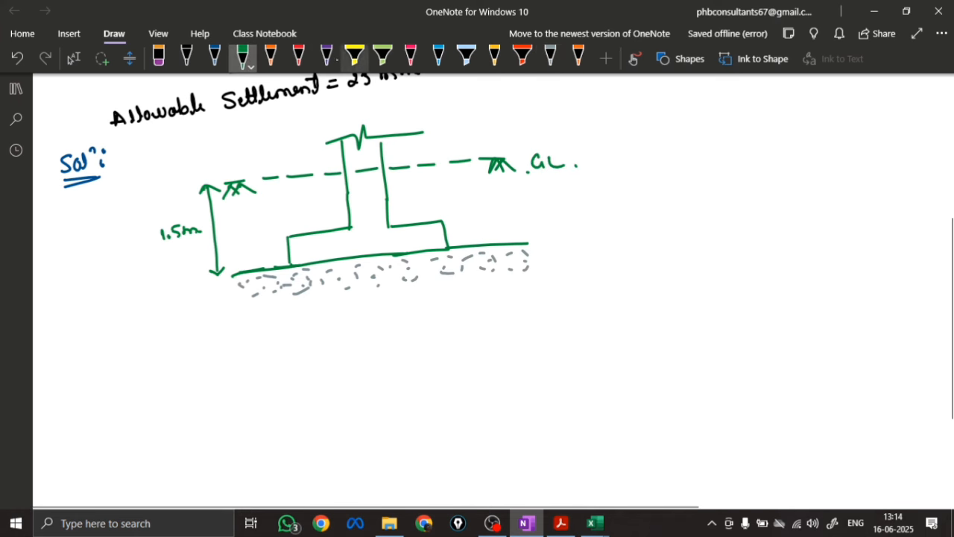
left_click(298, 56)
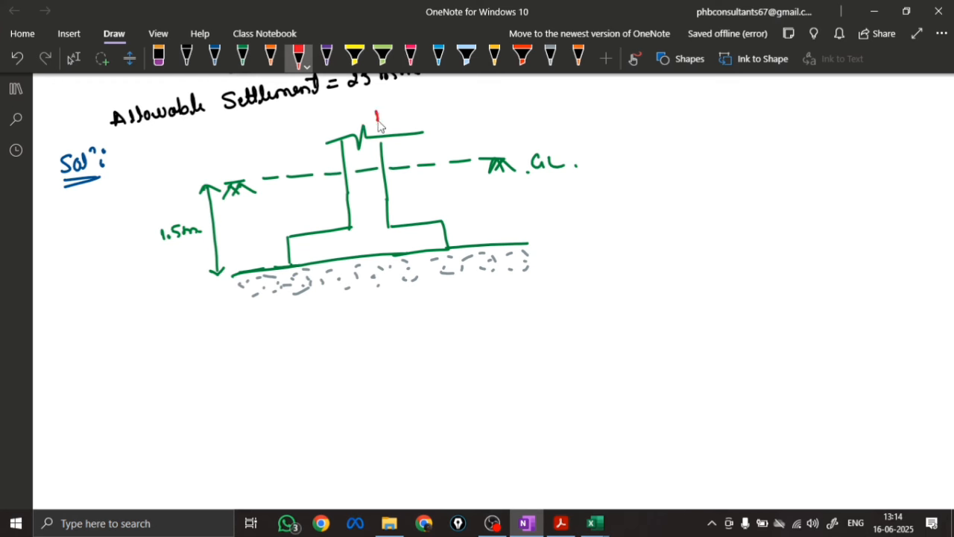
left_click(158, 56)
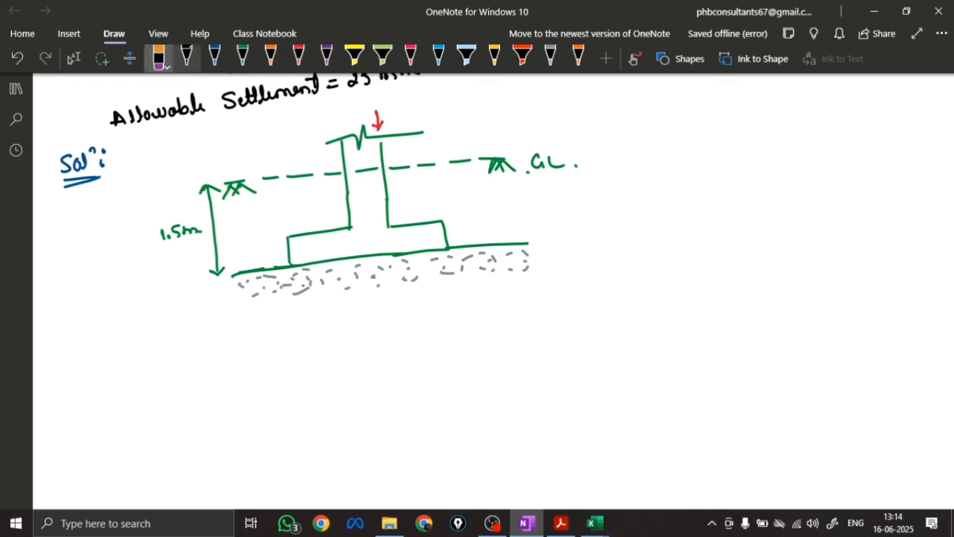
mouse_move(377, 119)
left_mouse_down()
mouse_move(358, 117)
mouse_move(391, 103)
left_mouse_up()
Draw a red downward load arrow on top of the column, labelled "DL + LL = 700 + 300 = 1000 KN"
left_click(298, 56)
left_click_drag(394, 98, 416, 100)
mouse_move(417, 90)
left_mouse_down()
mouse_move(425, 99)
mouse_move(442, 90)
left_mouse_up()
left_click_drag(434, 95, 458, 96)
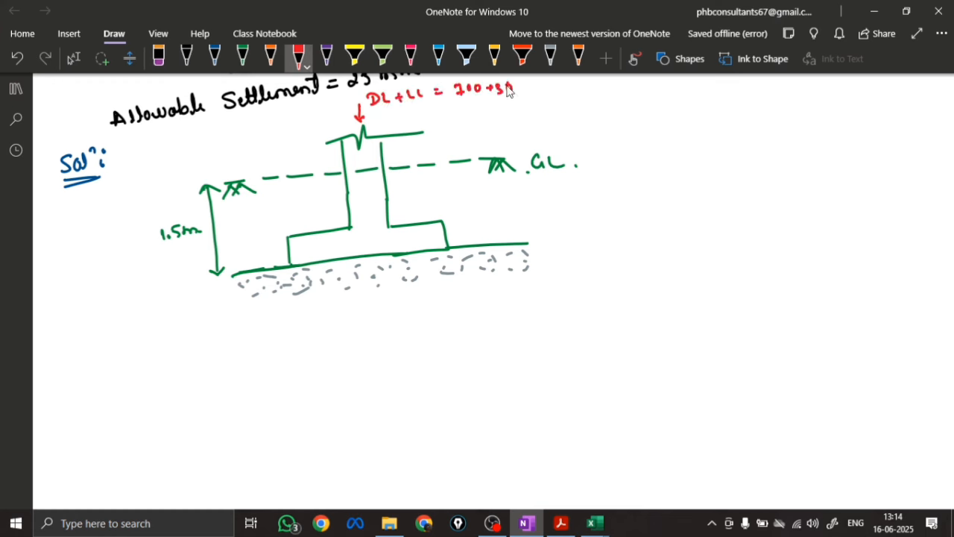
left_click_drag(514, 83, 513, 85)
left_click_drag(522, 83, 537, 84)
left_click_drag(529, 90, 547, 91)
left_click_drag(555, 83, 564, 84)
left_click_drag(574, 83, 585, 91)
left_click_drag(592, 82, 609, 89)
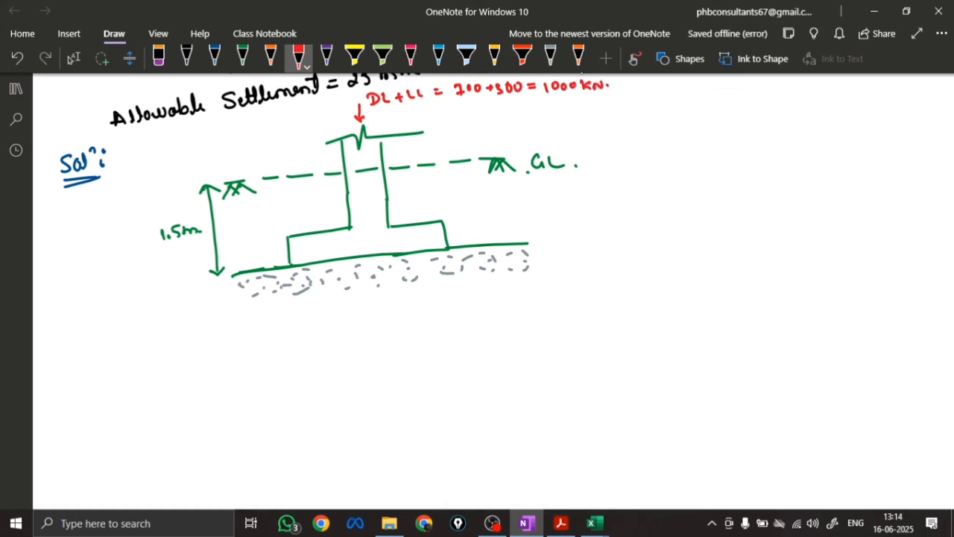
Write the underlined heading "Step 1:- Load calculations:-" in blue ink below the footing sketch
scroll(345, 344, "down", 2)
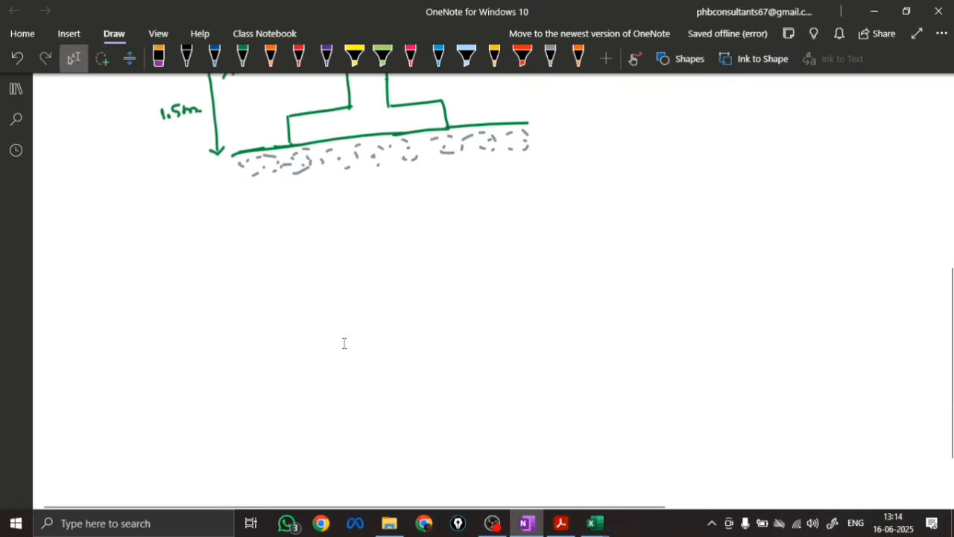
left_click(214, 59)
mouse_move(84, 191)
left_mouse_down()
mouse_move(70, 202)
mouse_move(78, 201)
left_mouse_up()
mouse_move(85, 188)
left_mouse_down()
mouse_move(87, 202)
mouse_move(101, 198)
left_mouse_up()
left_click_drag(114, 185, 133, 193)
left_click_drag(149, 187, 158, 183)
left_click_drag(70, 214, 123, 198)
mouse_move(167, 173)
left_mouse_down()
mouse_move(167, 185)
mouse_move(246, 177)
mouse_move(291, 153)
mouse_move(373, 149)
mouse_move(367, 156)
left_mouse_up()
left_click_drag(378, 147, 395, 144)
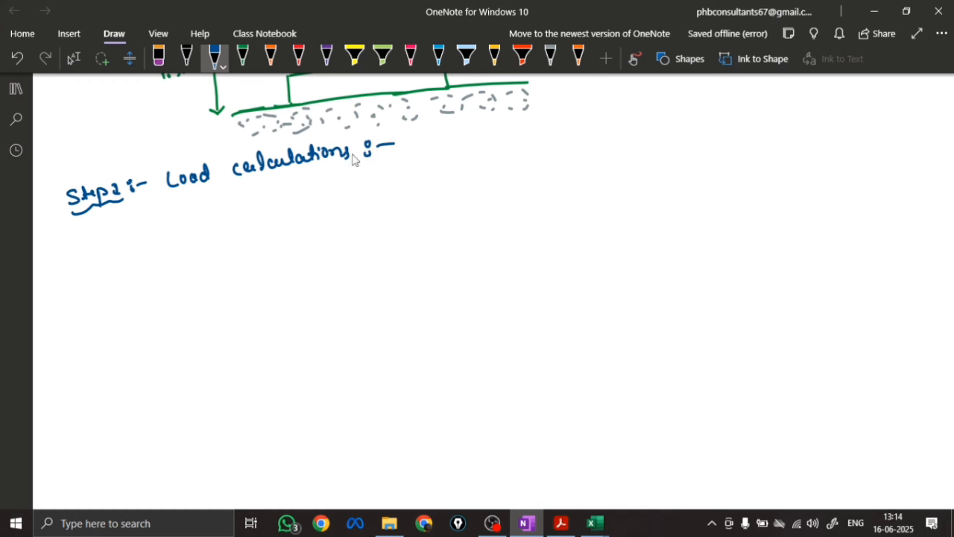
left_click_drag(169, 193, 358, 165)
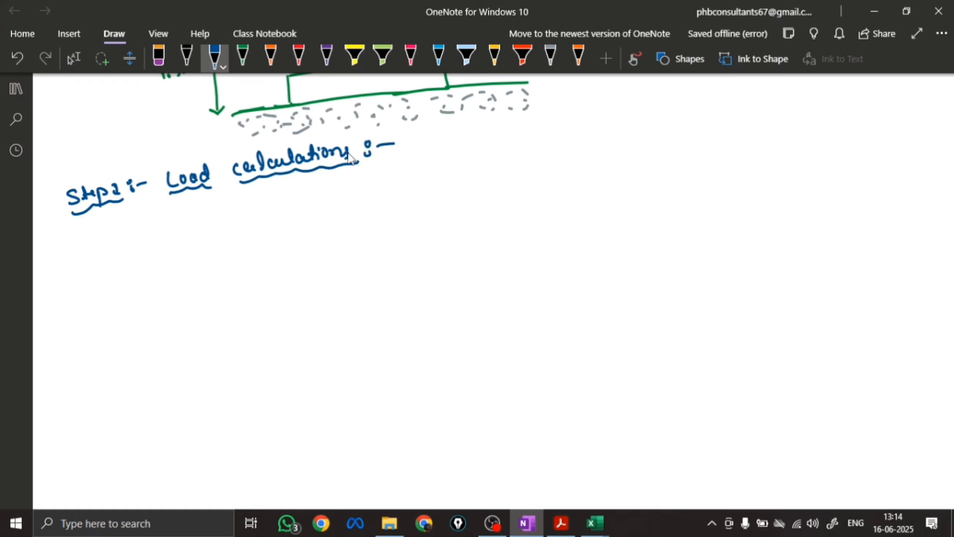
Write DL = 700 KN and LL = 300 KN, draw a sum line, and enter TL = 1000 KN beneath it
mouse_move(277, 195)
left_mouse_down()
mouse_move(282, 209)
mouse_move(328, 204)
mouse_move(402, 176)
left_mouse_up()
mouse_move(277, 218)
left_mouse_down()
mouse_move(313, 228)
mouse_move(341, 209)
mouse_move(394, 211)
mouse_move(407, 197)
left_mouse_up()
left_click_drag(267, 242, 413, 220)
mouse_move(296, 247)
left_mouse_down()
mouse_move(300, 256)
mouse_move(317, 247)
left_mouse_up()
mouse_move(307, 244)
left_mouse_down()
mouse_move(322, 255)
mouse_move(343, 246)
left_mouse_up()
mouse_move(348, 239)
left_mouse_down()
mouse_move(349, 254)
mouse_move(420, 237)
left_mouse_up()
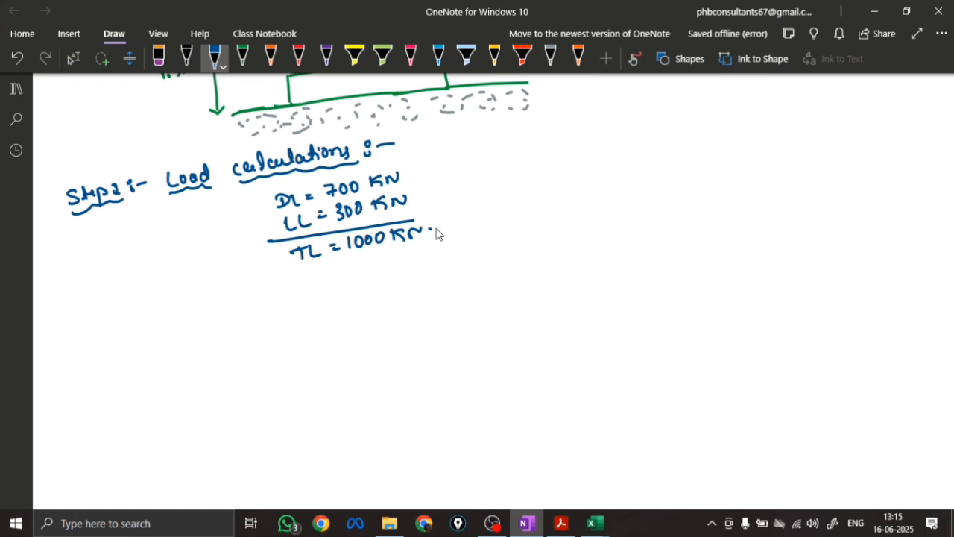
Add a blue 1000 KN downward arrow at the column base, then circle the footing and underline its base with a wavy line
key("Escape")
scroll(484, 396, "up", 3)
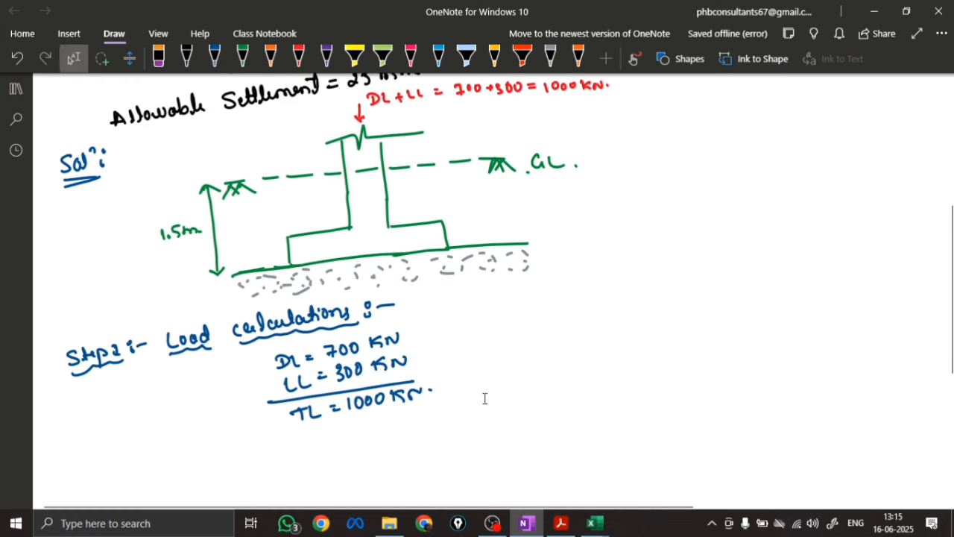
left_click(214, 57)
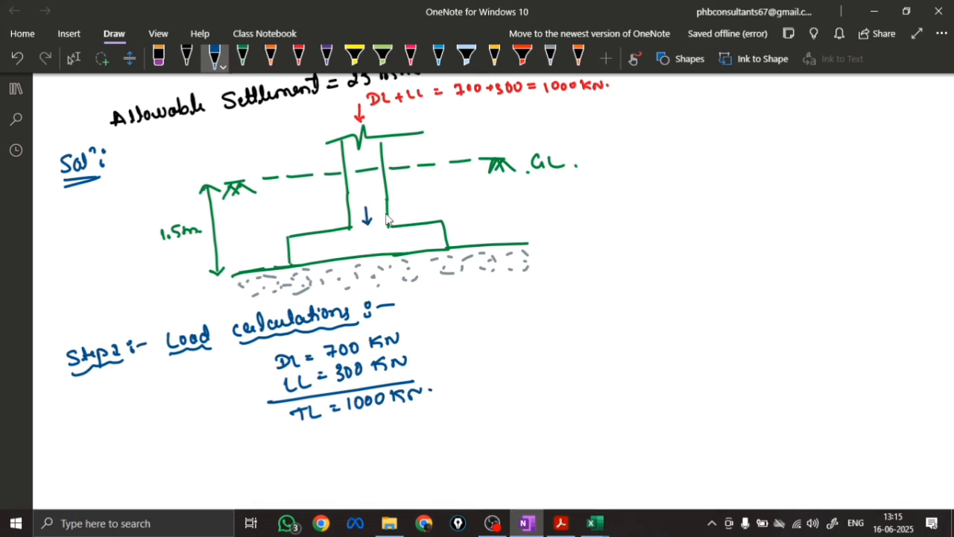
left_click_drag(366, 192, 365, 193)
mouse_move(373, 190)
left_mouse_down()
mouse_move(378, 198)
mouse_move(385, 190)
left_mouse_up()
mouse_move(394, 188)
left_mouse_down()
mouse_move(401, 198)
mouse_move(416, 187)
left_mouse_up()
left_click(425, 189)
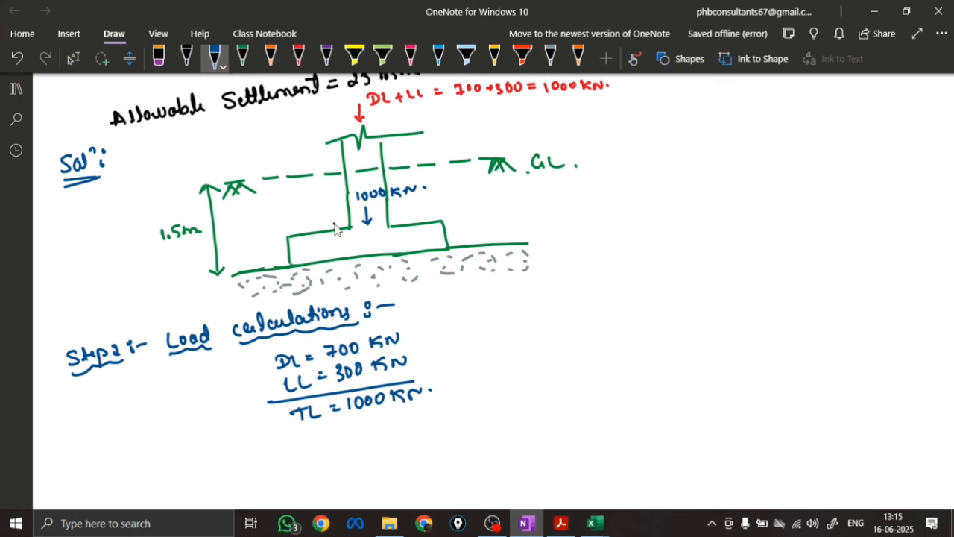
mouse_move(335, 230)
left_mouse_down()
mouse_move(275, 273)
mouse_move(471, 255)
mouse_move(377, 229)
mouse_move(306, 250)
left_mouse_up()
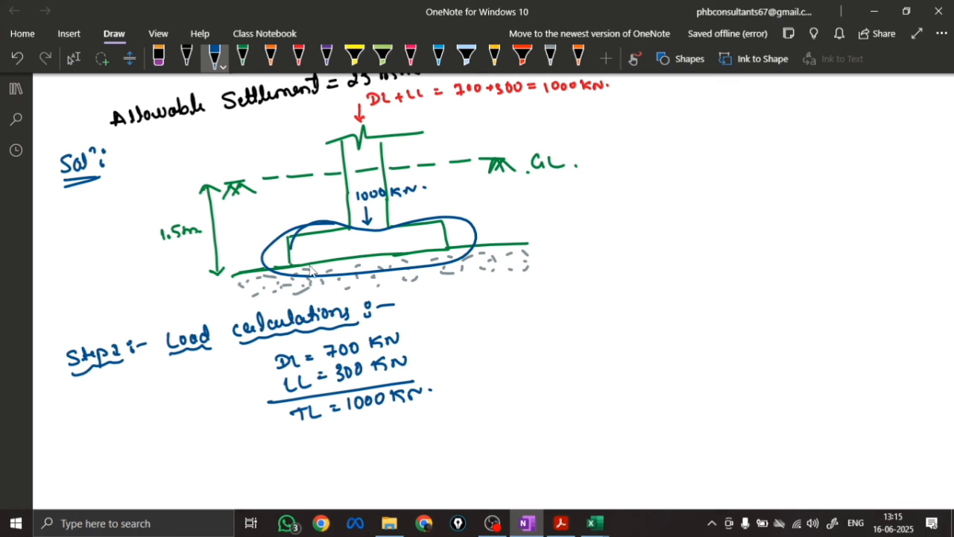
mouse_move(292, 274)
left_mouse_down()
mouse_move(453, 255)
mouse_move(444, 252)
left_mouse_up()
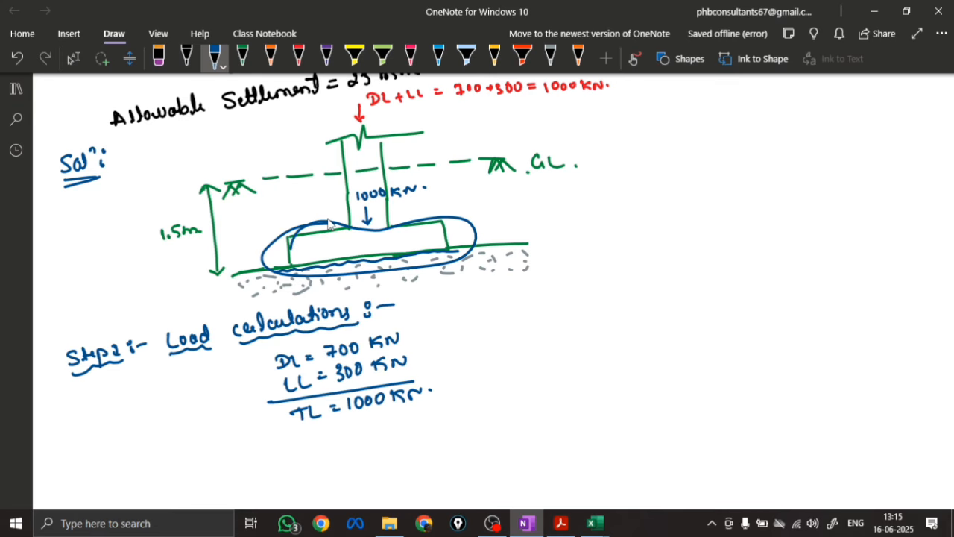
Write "Assume self wt of footing (10% TL) = 10% × 1000" below the total load and work it out to 100 KN
scroll(492, 416, "down", 4)
key("Escape")
left_click(214, 56)
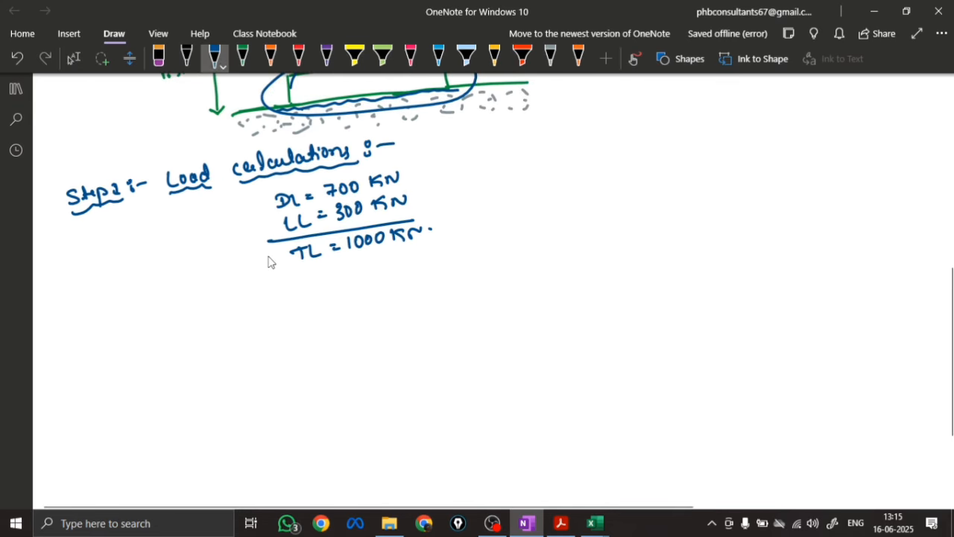
mouse_move(254, 288)
left_mouse_down()
mouse_move(362, 280)
mouse_move(375, 288)
mouse_move(420, 266)
mouse_move(441, 275)
mouse_move(544, 247)
mouse_move(596, 246)
mouse_move(630, 221)
mouse_move(660, 226)
mouse_move(792, 208)
left_mouse_up()
mouse_move(668, 258)
left_mouse_down()
mouse_move(707, 275)
mouse_move(726, 270)
mouse_move(733, 252)
mouse_move(789, 240)
mouse_move(688, 303)
mouse_move(772, 278)
left_mouse_up()
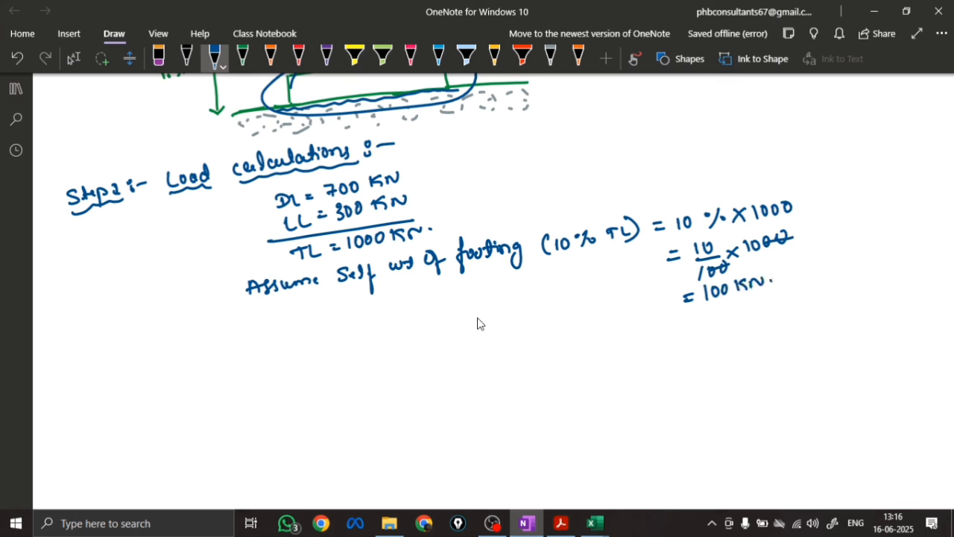
Label the 100 KN result "Self wt of footing Assumed" and draw a box around the whole line
left_click_drag(443, 357, 685, 310)
mouse_move(416, 373)
left_mouse_down()
mouse_move(410, 341)
mouse_move(626, 294)
mouse_move(792, 282)
mouse_move(469, 367)
left_mouse_up()
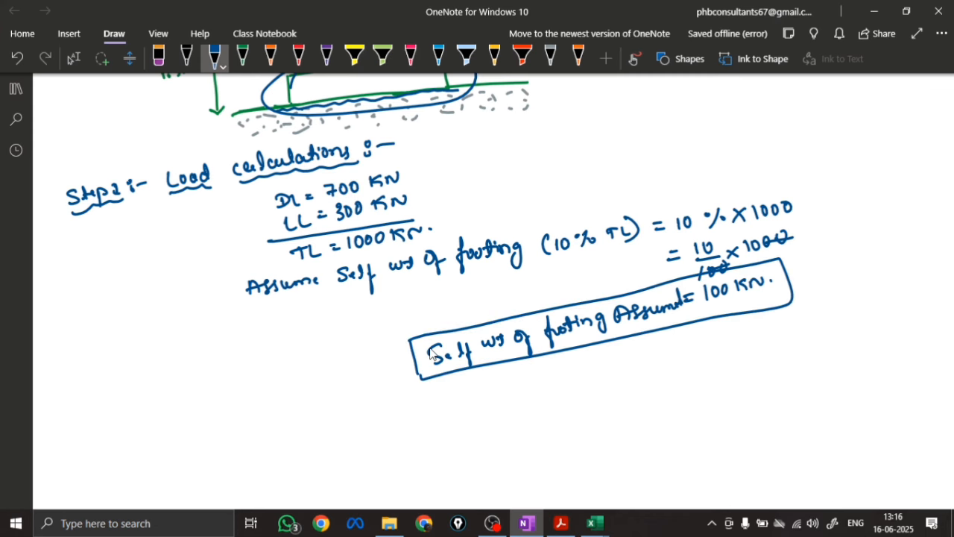
left_click(405, 393)
scroll(507, 451, "down", 2)
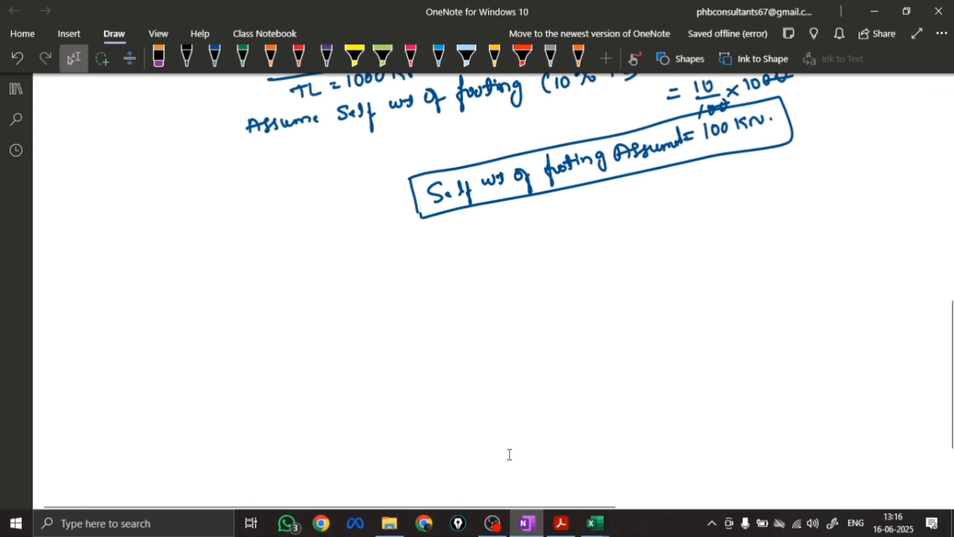
Write "Grand Total load = DL + LL + Self wt of footing" in blue below the boxed self weight, substituting 700 + 300 + 100 beneath
left_click(214, 57)
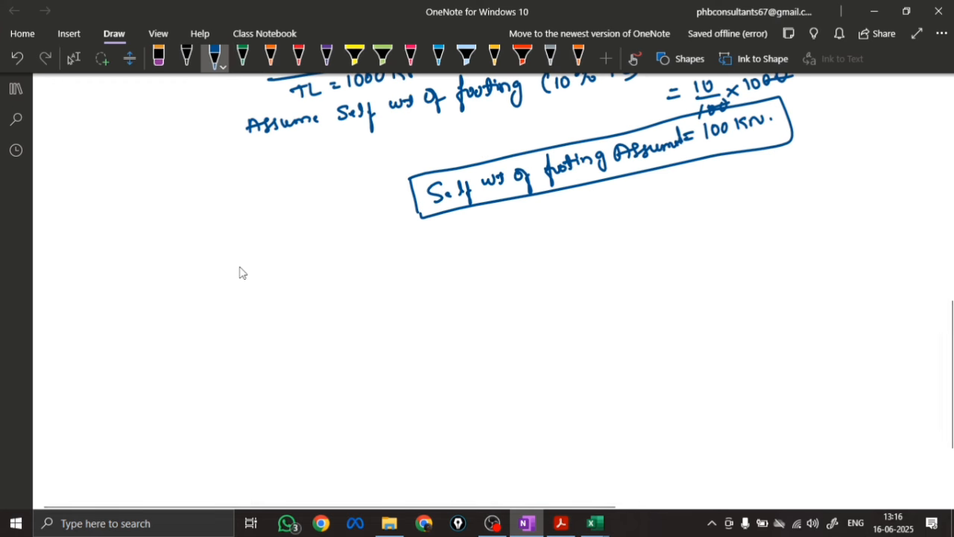
mouse_move(237, 264)
left_mouse_down()
mouse_move(239, 298)
mouse_move(252, 278)
left_mouse_up()
mouse_move(258, 279)
left_mouse_down()
mouse_move(303, 284)
mouse_move(323, 271)
mouse_move(334, 278)
mouse_move(563, 228)
mouse_move(628, 227)
mouse_move(658, 209)
mouse_move(686, 221)
mouse_move(731, 216)
left_mouse_up()
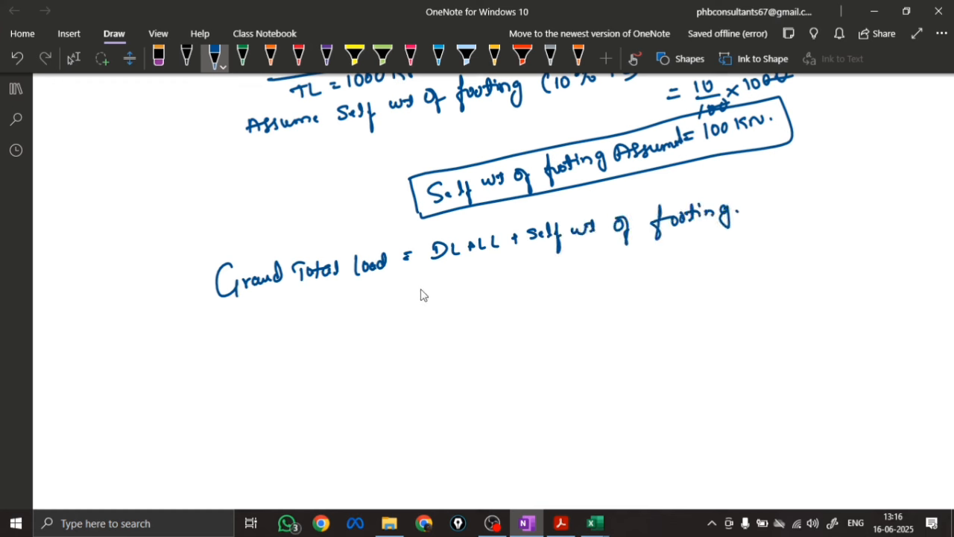
mouse_move(414, 296)
left_mouse_down()
mouse_move(458, 300)
mouse_move(506, 280)
mouse_move(583, 272)
left_mouse_up()
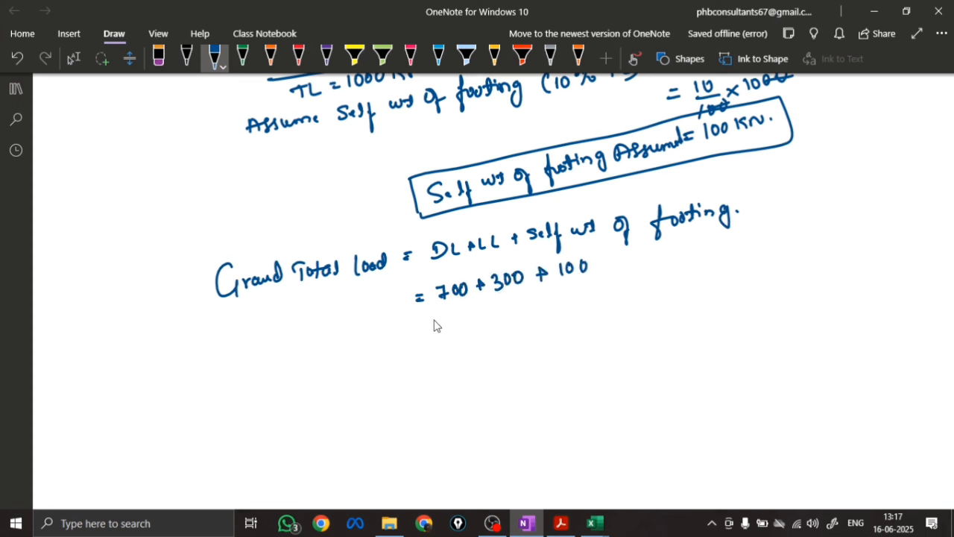
Write the grand total as 1100 KN, label it "Total Load transfered to the Soil" and draw a box around the line
left_click_drag(437, 325, 516, 312)
left_click(526, 311)
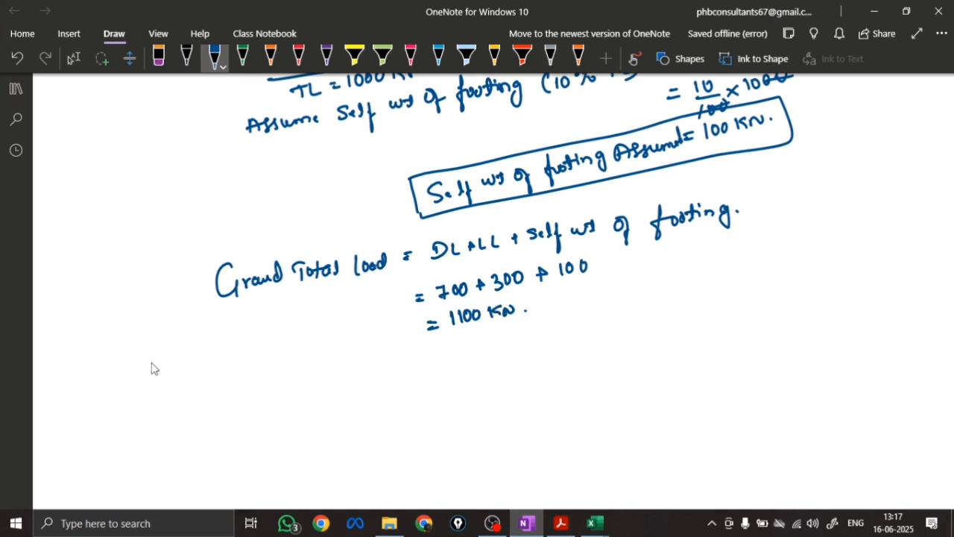
mouse_move(139, 358)
left_mouse_down()
mouse_move(169, 370)
mouse_move(182, 356)
mouse_move(195, 370)
mouse_move(228, 355)
mouse_move(263, 361)
mouse_move(303, 344)
mouse_move(356, 350)
mouse_move(409, 328)
mouse_move(422, 337)
left_mouse_up()
mouse_move(135, 379)
left_mouse_down()
mouse_move(128, 351)
mouse_move(424, 309)
mouse_move(530, 336)
mouse_move(143, 391)
mouse_move(135, 383)
left_mouse_up()
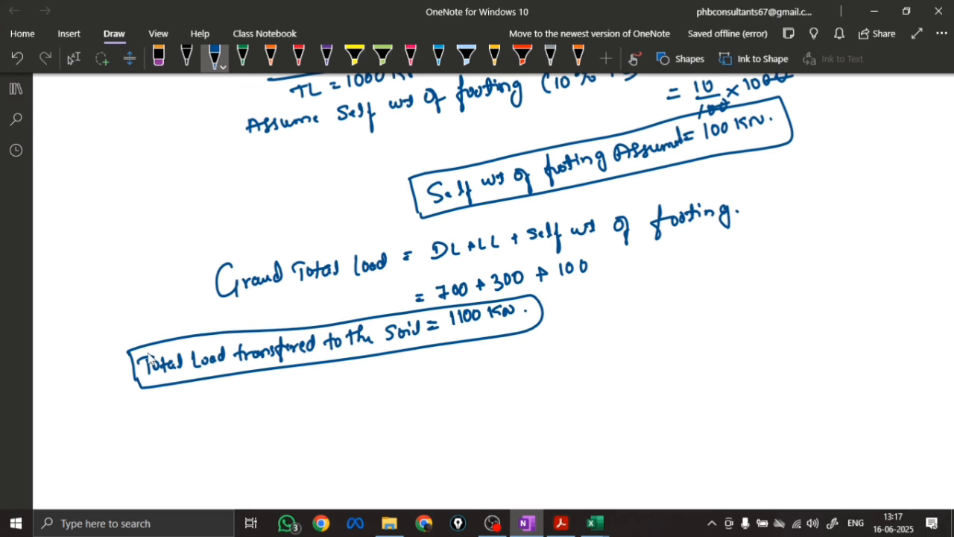
Trace the footing's base in the section sketch with an orange line and lead an arrow from it to the label 1100 KN
scroll(507, 454, "down", 5)
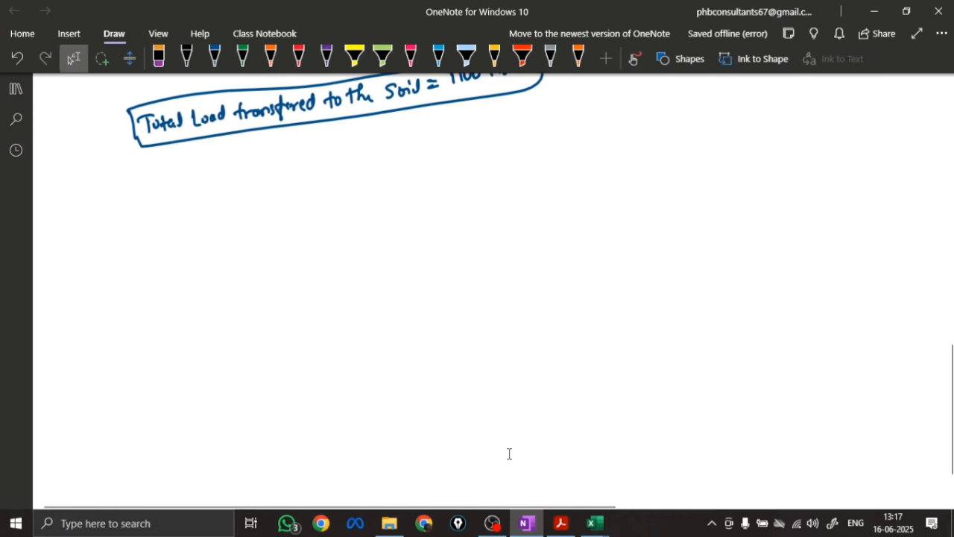
left_click(271, 58)
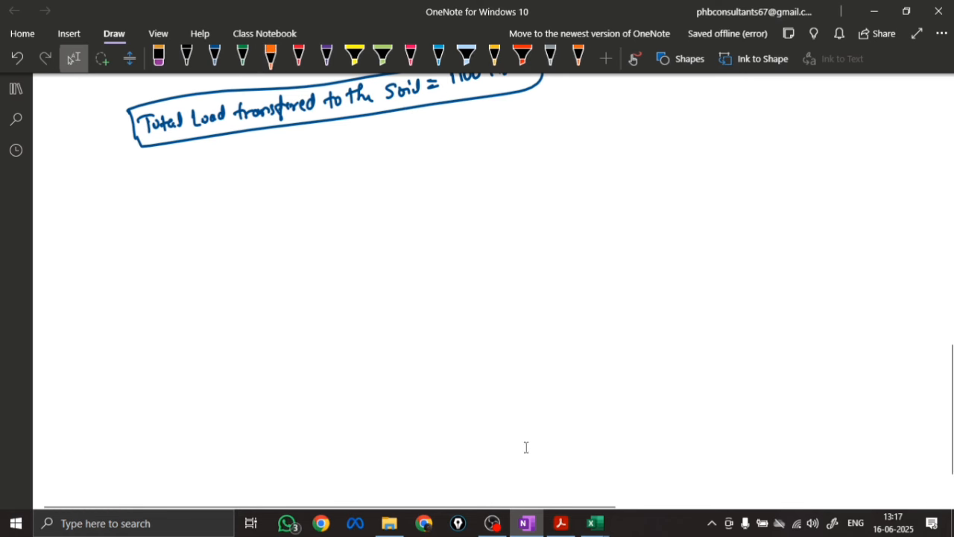
scroll(455, 384, "up", 10)
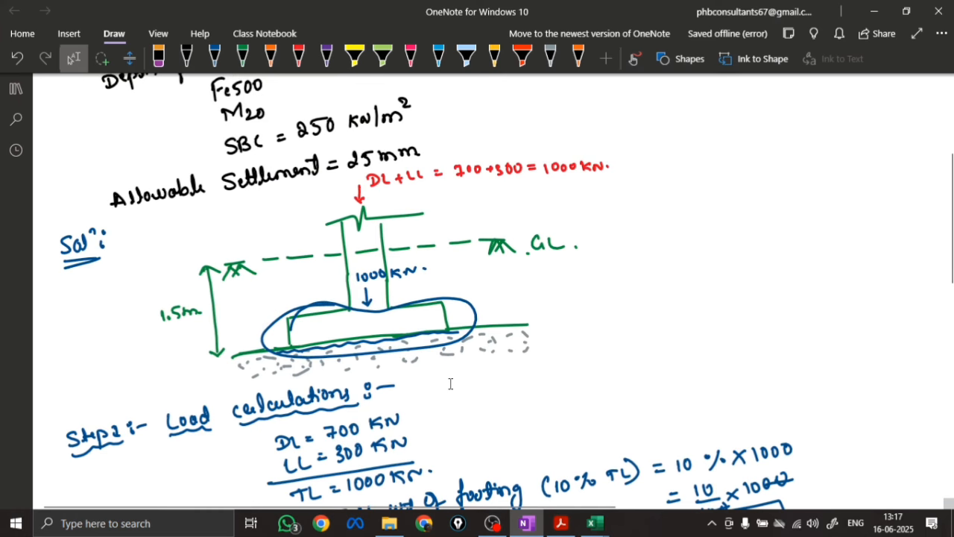
left_click(271, 58)
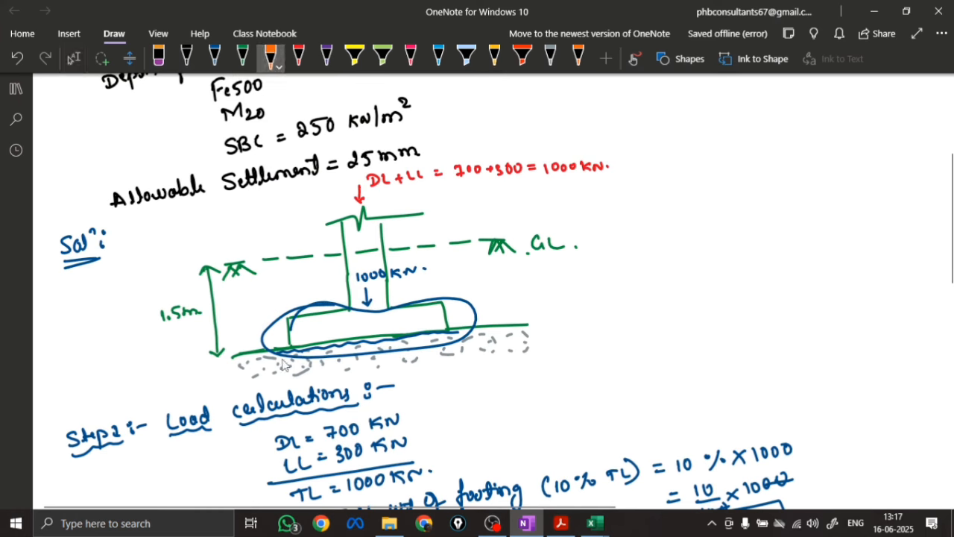
mouse_move(289, 350)
left_mouse_down()
mouse_move(448, 336)
mouse_move(598, 286)
left_mouse_up()
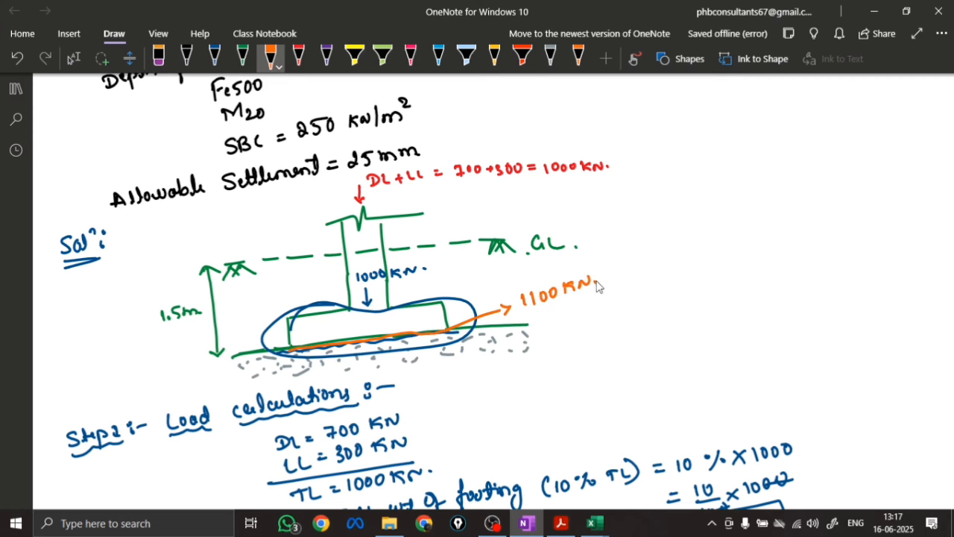
Write the underlined black heading "Step 2: Footing Area Calculation" below the boxed total load
scroll(473, 331, "down", 7)
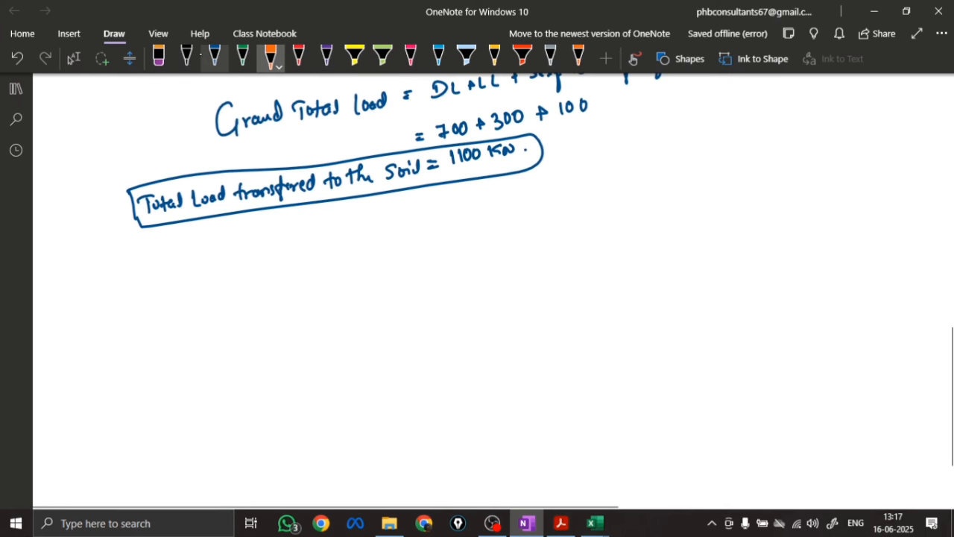
left_click(186, 56)
mouse_move(88, 256)
left_mouse_down()
mouse_move(144, 259)
mouse_move(127, 277)
left_mouse_up()
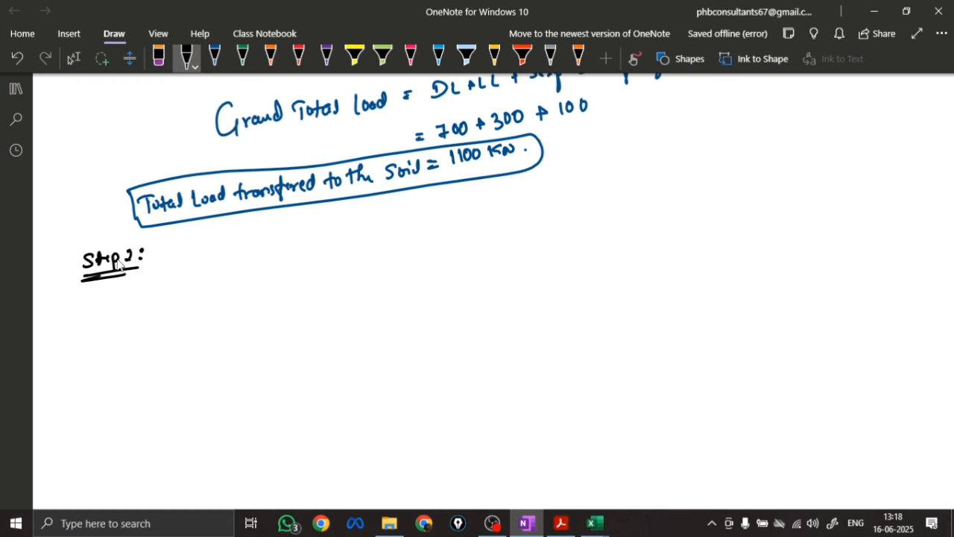
mouse_move(177, 253)
left_mouse_down()
mouse_move(465, 214)
mouse_move(192, 263)
mouse_move(214, 258)
left_mouse_up()
left_click_drag(245, 254, 431, 231)
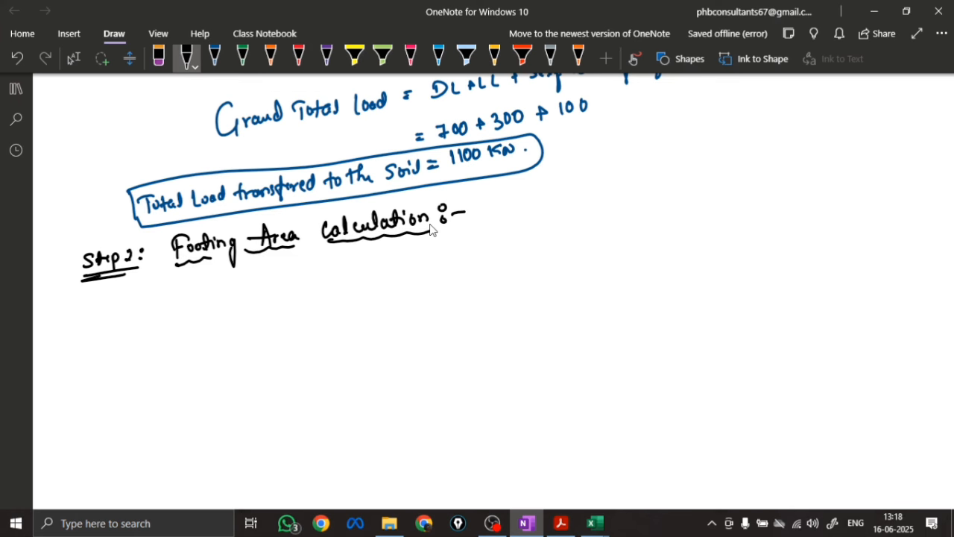
Write the required area formula Areq = (DL + LL + Self wt of footing) / SBC under the Step 2 heading
mouse_move(288, 280)
left_mouse_down()
mouse_move(298, 306)
mouse_move(357, 291)
left_mouse_up()
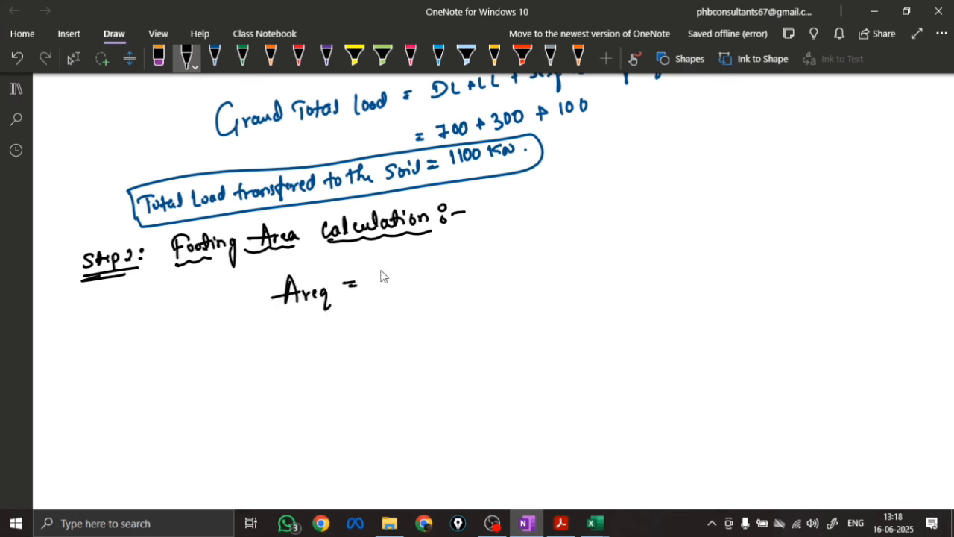
mouse_move(389, 277)
left_mouse_down()
mouse_move(501, 255)
mouse_move(546, 265)
mouse_move(568, 248)
mouse_move(610, 240)
mouse_move(627, 241)
mouse_move(635, 258)
left_mouse_up()
mouse_move(491, 292)
left_mouse_down()
mouse_move(507, 306)
mouse_move(516, 292)
left_mouse_up()
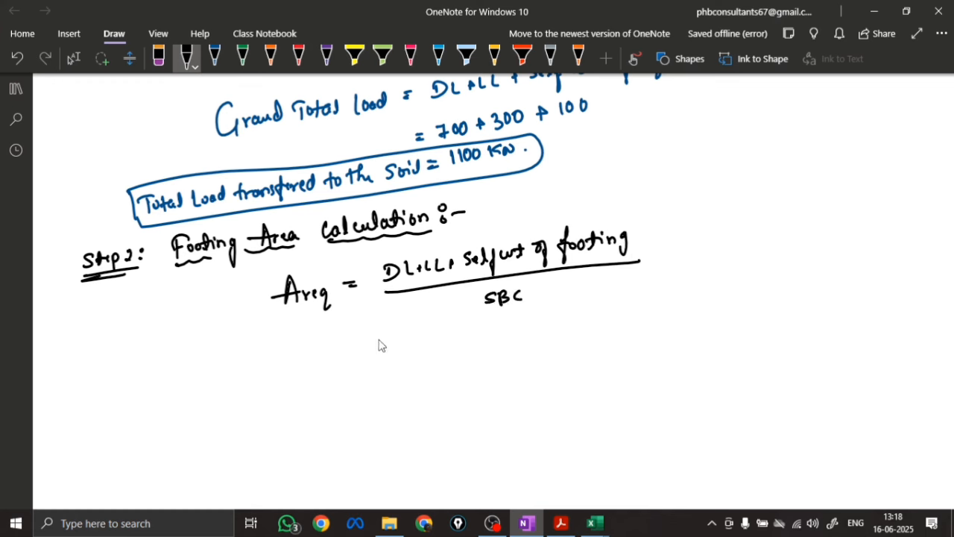
Substitute (700 + 300 + 100) / 250 into the area formula, and write the KN and KN/m² units beside it with KN cancelled out
left_click_drag(366, 352, 377, 351)
left_click_drag(366, 357, 471, 340)
mouse_move(490, 328)
left_mouse_down()
mouse_move(491, 339)
mouse_move(509, 337)
left_mouse_up()
left_click_drag(518, 325, 531, 326)
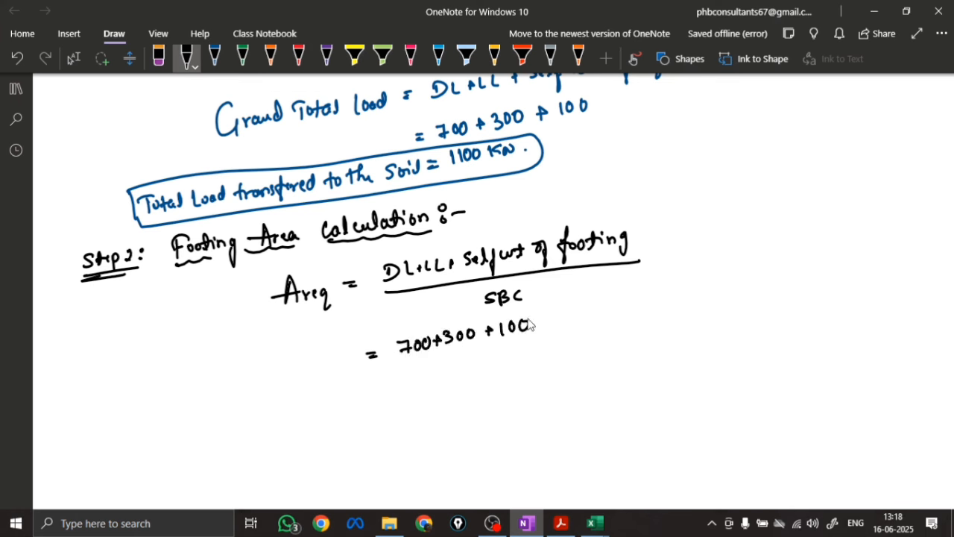
left_click_drag(406, 364, 542, 342)
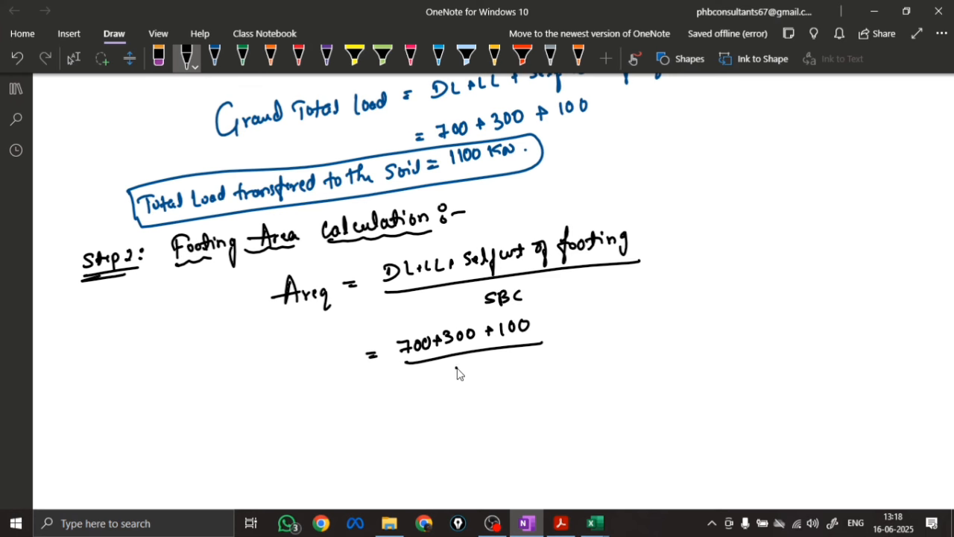
scroll(459, 365, "up", 10)
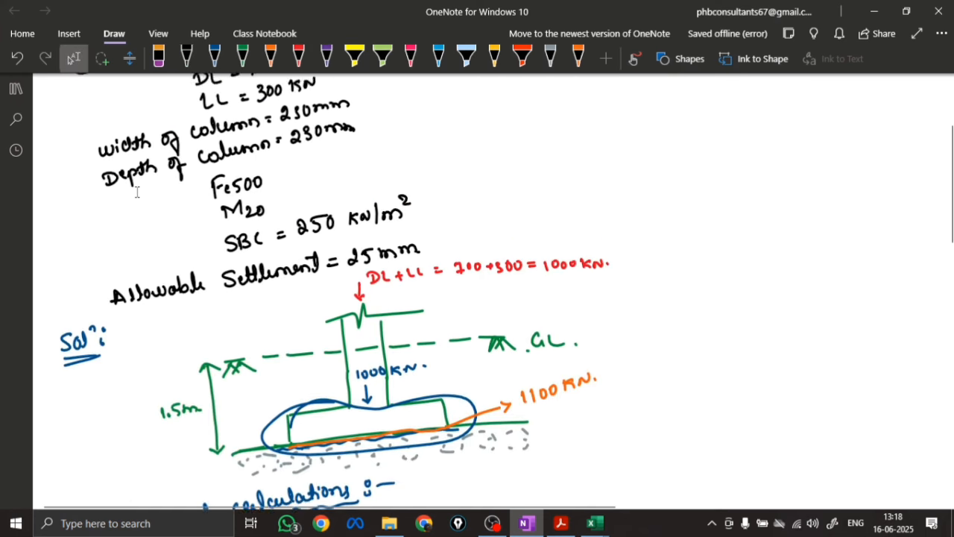
scroll(322, 358, "down", 10)
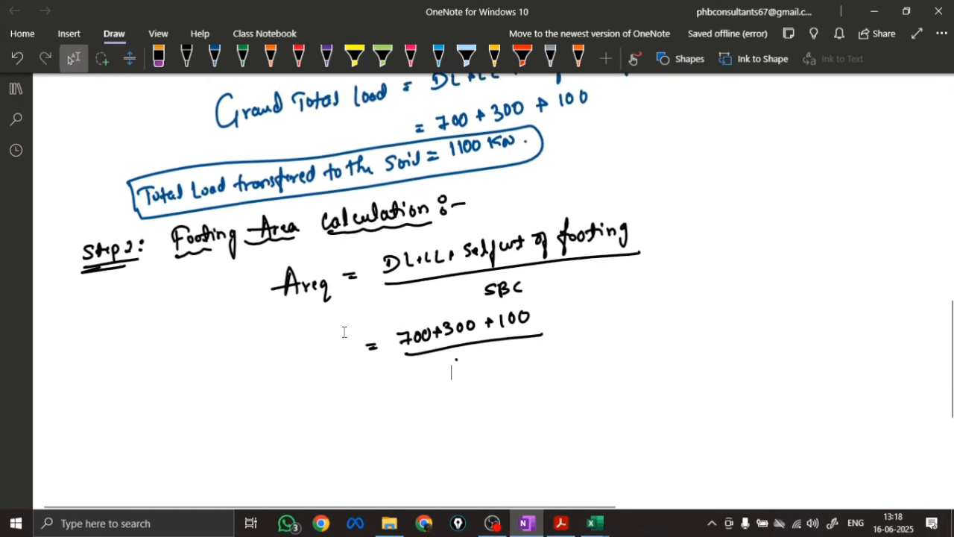
left_click_drag(453, 280, 461, 289)
mouse_move(467, 278)
left_mouse_down()
mouse_move(465, 289)
mouse_move(480, 274)
left_mouse_up()
mouse_move(558, 258)
left_mouse_down()
mouse_move(559, 268)
mouse_move(583, 258)
mouse_move(574, 290)
mouse_move(601, 273)
left_mouse_up()
mouse_move(556, 222)
left_mouse_down()
mouse_move(573, 237)
mouse_move(631, 220)
mouse_move(645, 270)
mouse_move(671, 226)
mouse_move(700, 222)
mouse_move(729, 199)
mouse_move(729, 243)
mouse_move(738, 249)
mouse_move(659, 239)
left_mouse_up()
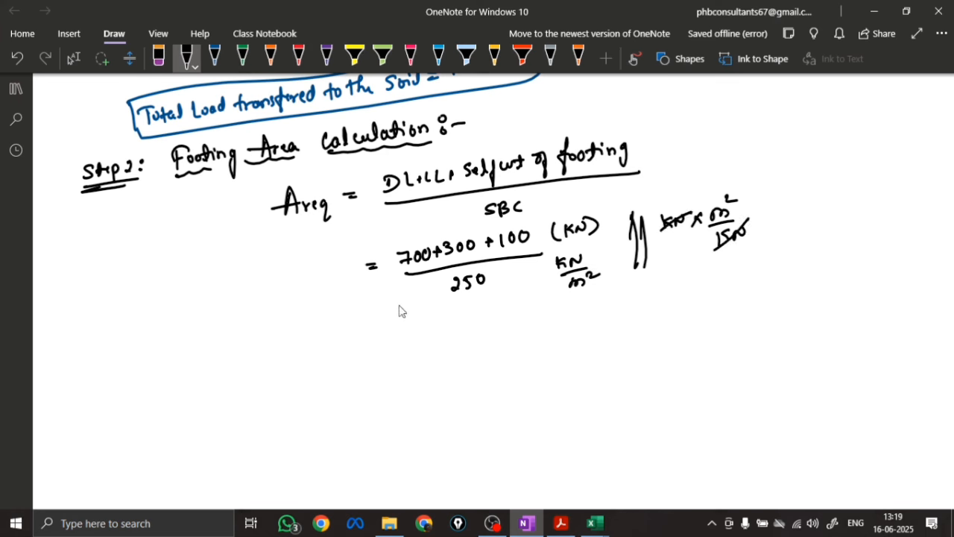
Write the result Areq = 4.4 m² below the fraction and draw a box around it
left_click_drag(386, 347, 394, 347)
left_click_drag(386, 353, 394, 353)
mouse_move(315, 366)
left_mouse_down()
mouse_move(323, 356)
mouse_move(365, 377)
left_mouse_up()
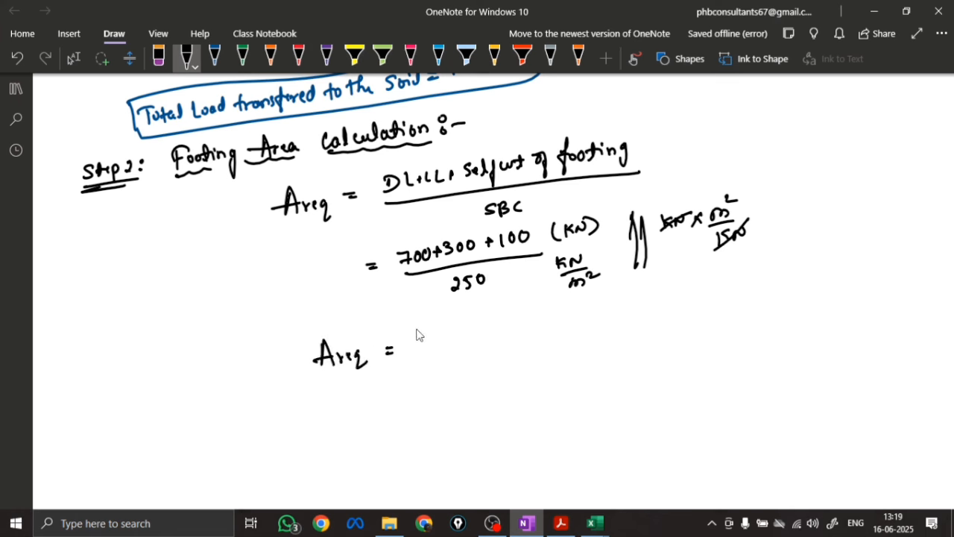
left_click_drag(414, 348, 478, 323)
mouse_move(299, 333)
left_mouse_down()
mouse_move(304, 382)
mouse_move(500, 356)
mouse_move(303, 380)
left_mouse_up()
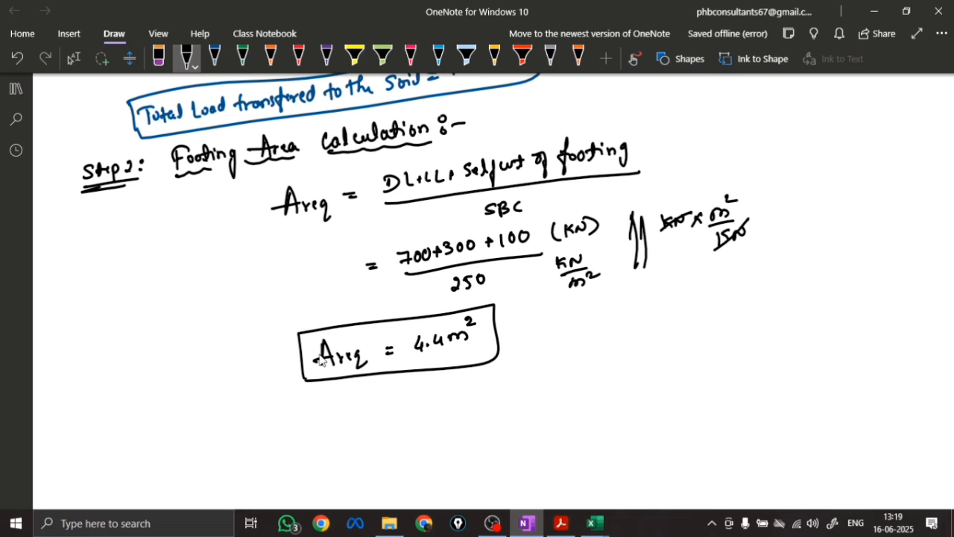
Write "Square footing Area calculation = √Areq" below the boxed area and work out √4.4 = 2.097
scroll(346, 334, "down", 3)
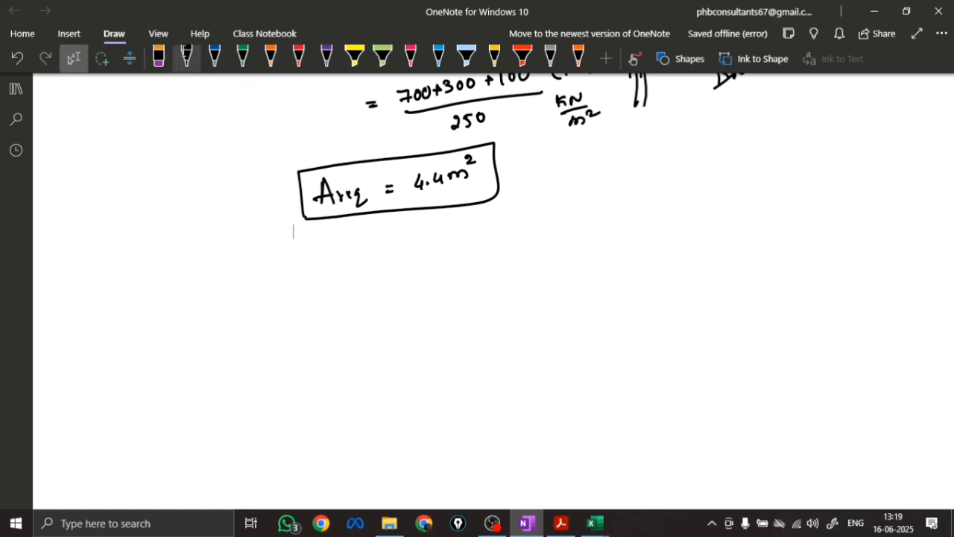
left_click(187, 60)
mouse_move(192, 263)
left_mouse_down()
mouse_move(188, 282)
mouse_move(257, 263)
mouse_move(259, 275)
mouse_move(298, 256)
mouse_move(341, 264)
mouse_move(601, 209)
mouse_move(586, 218)
mouse_move(634, 228)
left_mouse_up()
mouse_move(527, 270)
left_mouse_down()
mouse_move(544, 272)
mouse_move(595, 238)
mouse_move(596, 271)
mouse_move(612, 273)
left_mouse_up()
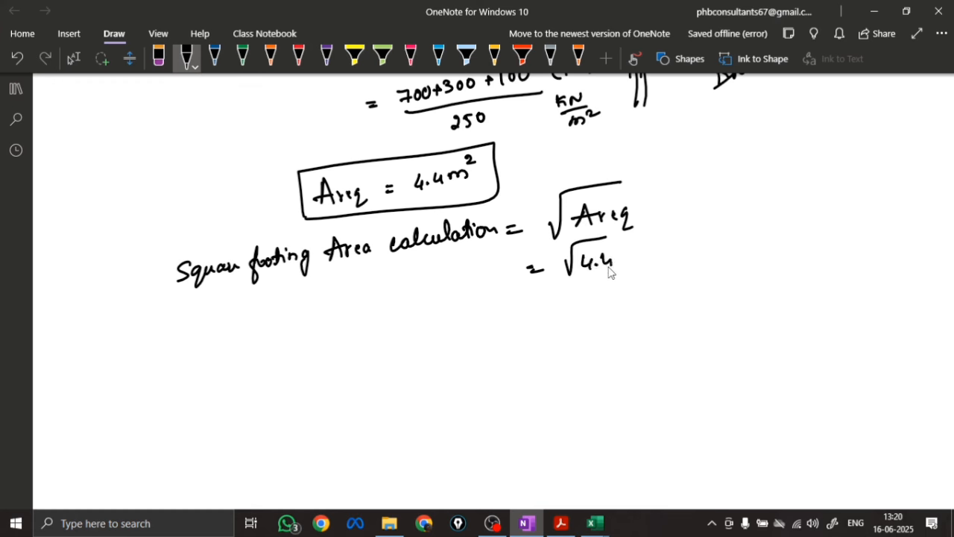
mouse_move(548, 298)
left_mouse_down()
mouse_move(614, 290)
mouse_move(624, 299)
mouse_move(640, 285)
left_mouse_up()
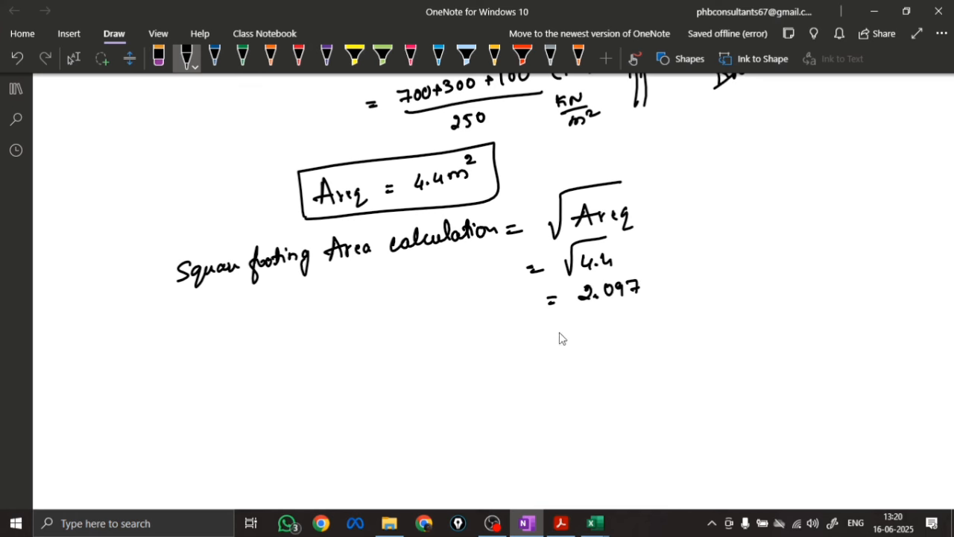
Round the side length to 2.3 m, label it Lf = Bf and box the line
left_click_drag(559, 328, 582, 342)
mouse_move(589, 325)
left_mouse_down()
mouse_move(603, 340)
mouse_move(622, 335)
mouse_move(614, 337)
left_mouse_up()
left_click(609, 334)
mouse_move(636, 329)
left_mouse_down()
mouse_move(651, 322)
mouse_move(658, 334)
left_mouse_up()
left_click_drag(439, 368, 447, 367)
mouse_move(457, 350)
left_mouse_down()
mouse_move(455, 379)
mouse_move(471, 357)
left_mouse_up()
left_click_drag(488, 337, 510, 367)
mouse_move(403, 345)
left_mouse_down()
mouse_move(408, 376)
mouse_move(693, 328)
mouse_move(415, 386)
left_mouse_up()
Write "Provided size of footing = 2.3m × 2.3m" and add the boxed provided area Aprov = 5.29 m² beneath it
scroll(345, 339, "down", 3)
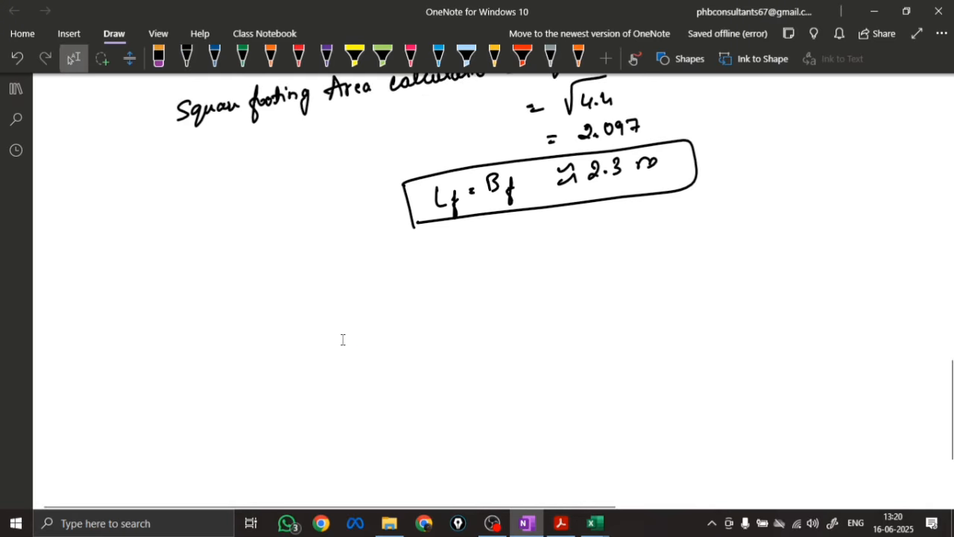
mouse_move(302, 288)
left_mouse_down()
mouse_move(464, 254)
mouse_move(501, 271)
mouse_move(538, 246)
mouse_move(617, 249)
mouse_move(736, 222)
left_mouse_up()
left_click_drag(583, 271, 592, 270)
left_click_drag(584, 276, 594, 276)
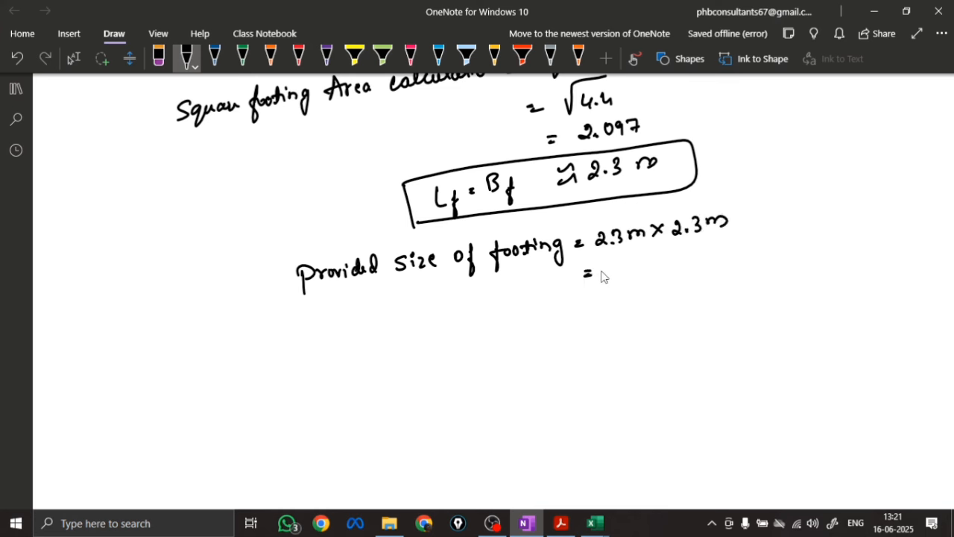
mouse_move(525, 266)
left_mouse_down()
mouse_move(515, 291)
mouse_move(682, 262)
left_mouse_up()
left_click_drag(686, 246, 699, 250)
mouse_move(498, 258)
left_mouse_down()
mouse_move(505, 309)
mouse_move(712, 249)
mouse_move(513, 298)
left_mouse_up()
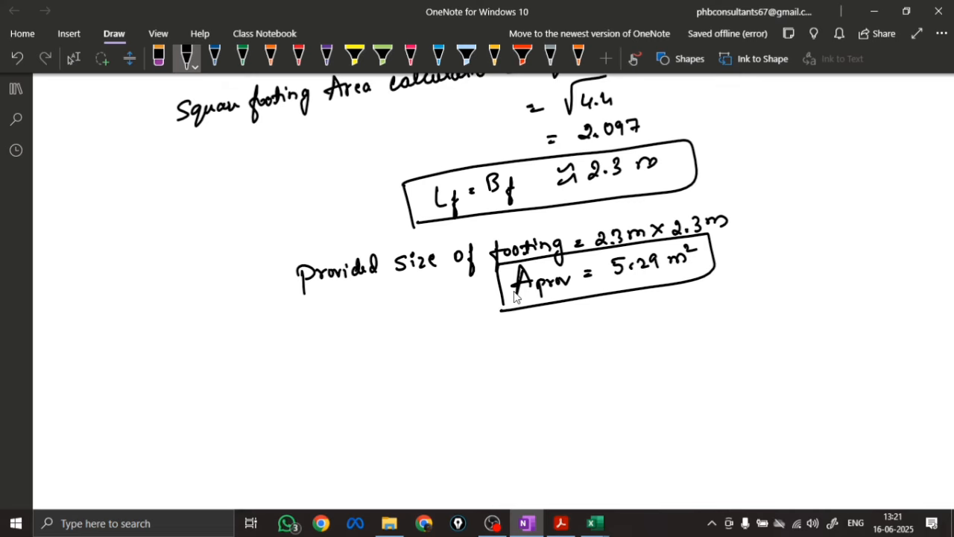
left_click(495, 323)
Sketch the footing plan in black below the calculations as a small column square centred inside a large footing square
scroll(333, 381, "down", 3)
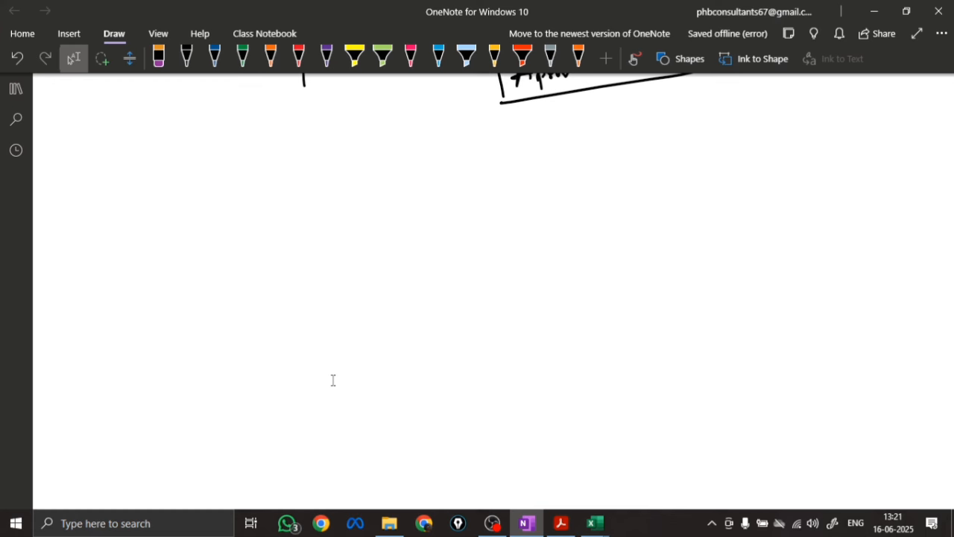
left_click(187, 58)
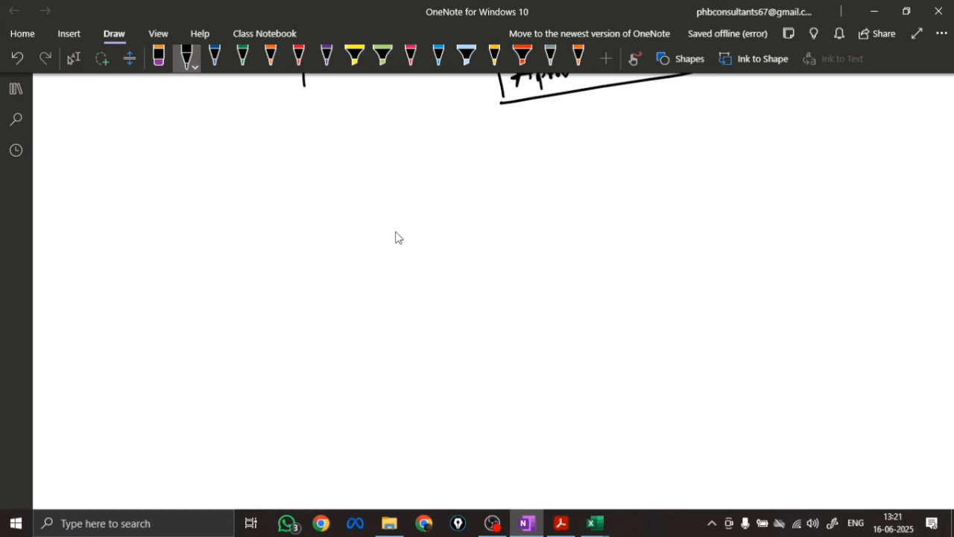
mouse_move(396, 229)
left_mouse_down()
mouse_move(402, 275)
mouse_move(455, 272)
left_mouse_up()
mouse_move(289, 169)
left_mouse_down()
mouse_move(310, 348)
mouse_move(437, 155)
mouse_move(524, 156)
mouse_move(548, 344)
left_mouse_up()
left_click_drag(308, 352, 549, 335)
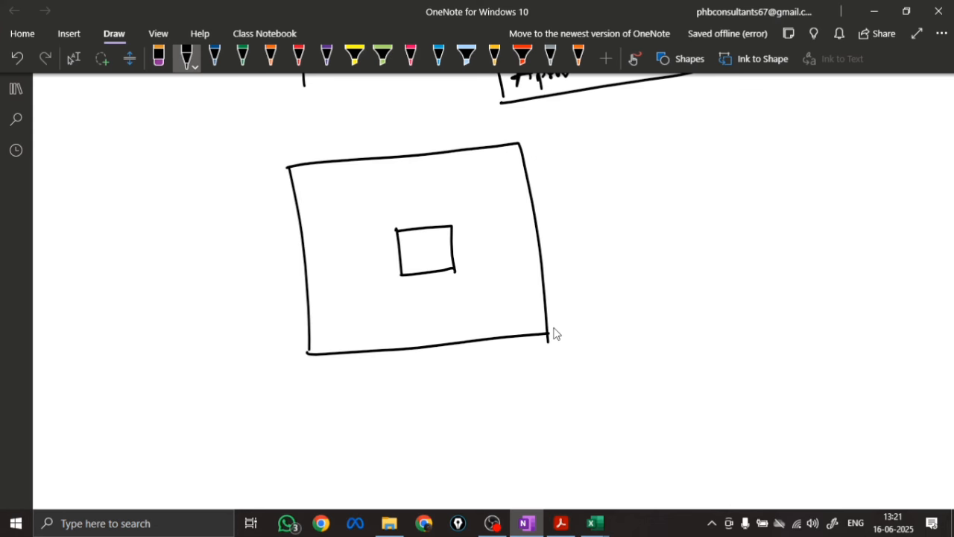
Dimension the small column square in the plan with arrows, labelling its width 230 and its depth 230mm
left_click_drag(438, 281, 457, 290)
left_click_drag(454, 286, 420, 304)
left_click_drag(458, 244, 463, 249)
mouse_move(466, 244)
left_mouse_down()
mouse_move(515, 240)
mouse_move(468, 265)
mouse_move(457, 228)
mouse_move(465, 234)
left_mouse_up()
Dimension the vertical and horizontal sides of the outer footing square with arrows, labelling each 2.3 m
left_click_drag(551, 233, 565, 246)
left_click_drag(567, 242, 606, 237)
left_click_drag(575, 256, 576, 329)
left_click_drag(569, 321, 577, 331)
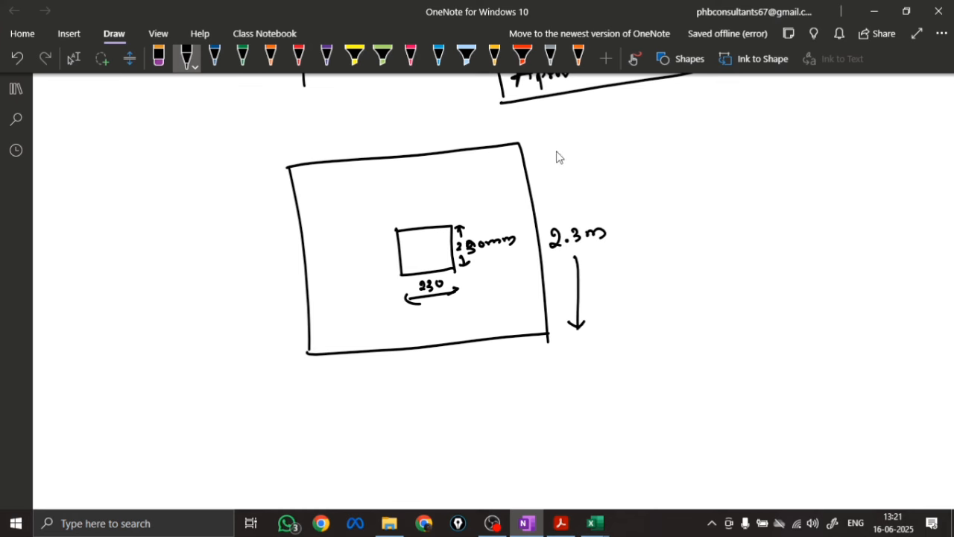
mouse_move(557, 143)
left_mouse_down()
mouse_move(566, 218)
mouse_move(568, 148)
left_mouse_up()
left_click_drag(326, 371, 325, 381)
mouse_move(319, 377)
left_mouse_down()
mouse_move(465, 367)
mouse_move(546, 345)
mouse_move(539, 355)
left_mouse_up()
Sketch a green elevation below the footing plan, showing a narrow column standing centrally on a wide rectangular footing
scroll(332, 392, "down", 2)
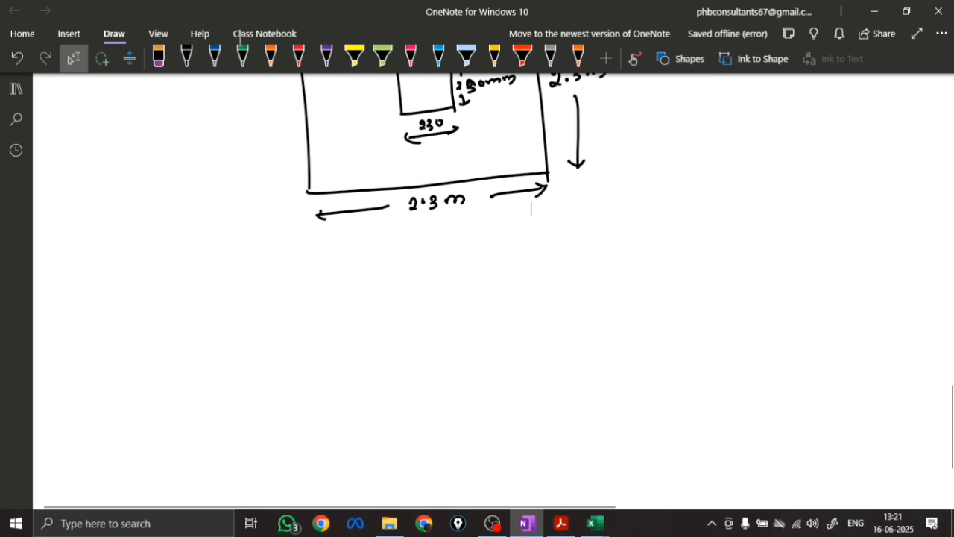
left_click(242, 56)
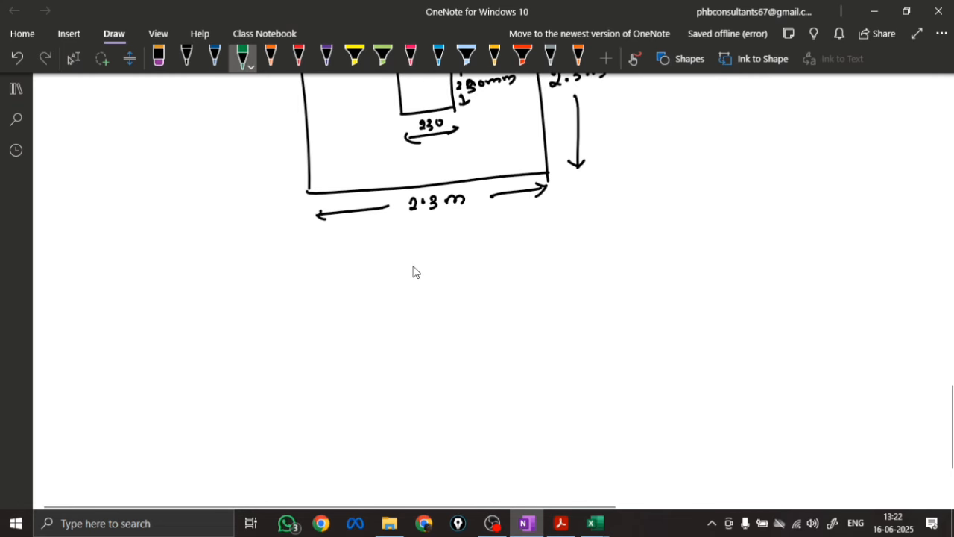
left_click_drag(413, 269, 417, 333)
left_click_drag(457, 269, 463, 343)
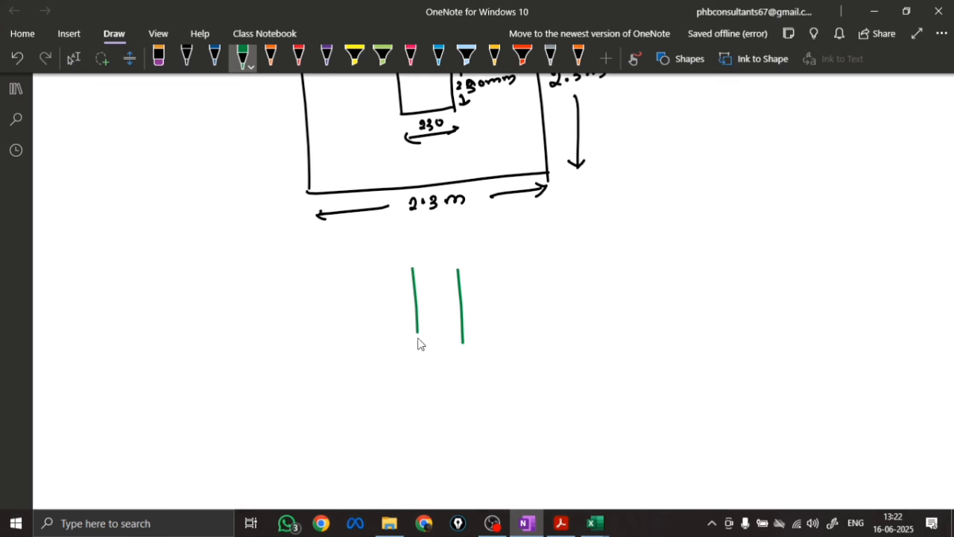
mouse_move(318, 362)
left_mouse_down()
mouse_move(539, 340)
mouse_move(545, 389)
left_mouse_up()
mouse_move(318, 363)
left_mouse_down()
mouse_move(477, 397)
mouse_move(547, 393)
left_mouse_up()
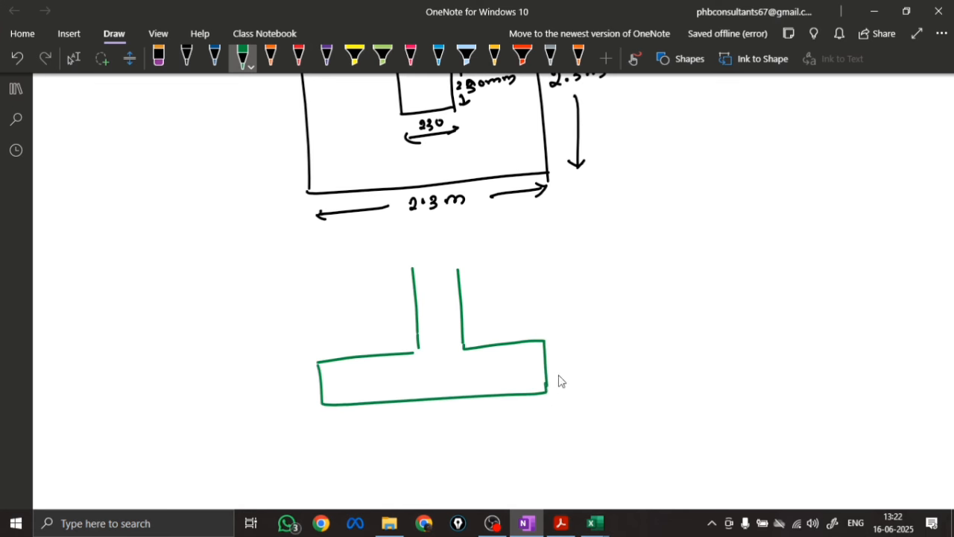
left_click_drag(413, 268, 457, 266)
Draw a red downward arrow onto the top of the column in the elevation and label it 1000KN
left_click(298, 56)
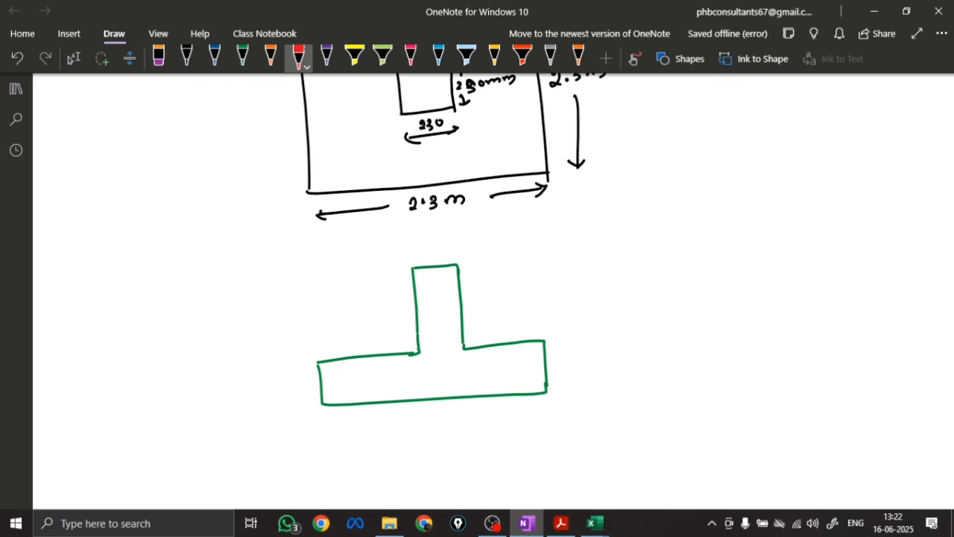
left_click_drag(433, 254, 438, 257)
left_click_drag(417, 230, 419, 239)
left_click_drag(428, 230, 428, 231)
left_click_drag(436, 230, 456, 237)
mouse_move(462, 227)
left_mouse_down()
mouse_move(461, 237)
mouse_move(476, 229)
left_mouse_up()
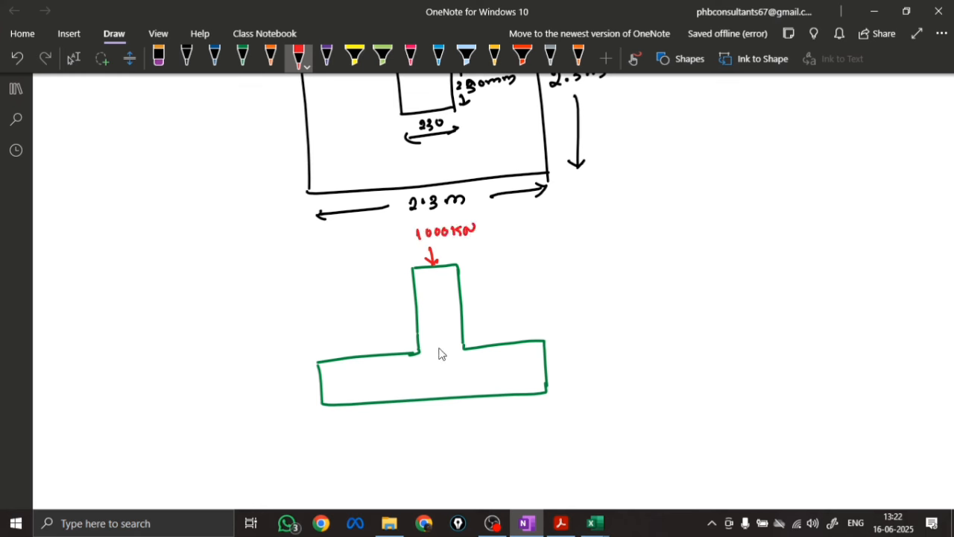
Draw a red downward arrow from the column to the footing base and label it 1100KN
left_click_drag(439, 335, 443, 401)
left_click_drag(437, 395, 443, 402)
left_click_drag(428, 368, 428, 378)
mouse_move(434, 368)
left_mouse_down()
mouse_move(434, 379)
mouse_move(450, 369)
left_mouse_up()
Draw red arrows fanning out from the column foot towards both ends of the footing base to show the load spread
mouse_move(457, 368)
left_mouse_down()
mouse_move(462, 379)
mouse_move(474, 366)
mouse_move(377, 395)
left_mouse_up()
left_click_drag(379, 383, 393, 394)
mouse_move(404, 358)
left_mouse_down()
mouse_move(338, 401)
mouse_move(355, 400)
left_mouse_up()
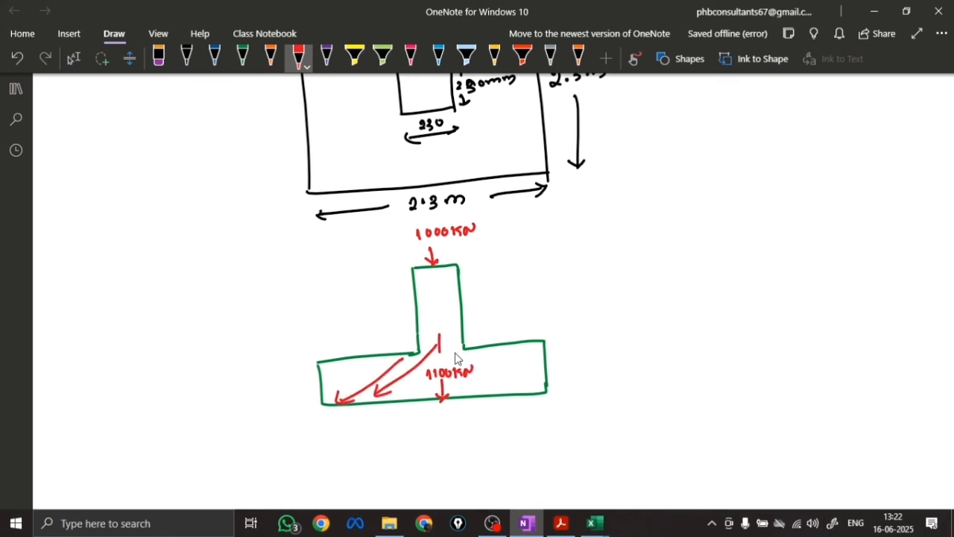
mouse_move(440, 343)
left_mouse_down()
mouse_move(486, 389)
mouse_move(486, 379)
left_mouse_up()
left_click_drag(451, 346, 530, 380)
left_click_drag(516, 370, 520, 391)
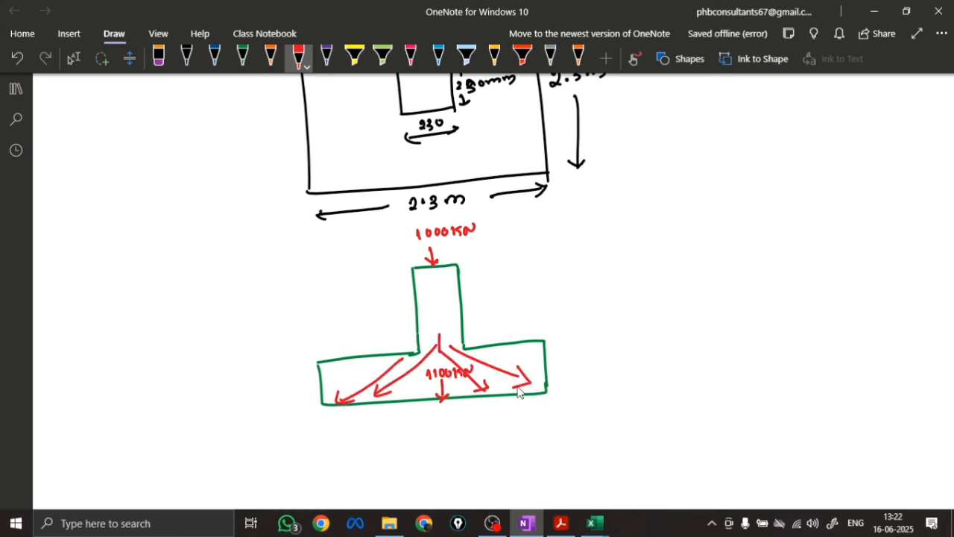
key("Escape")
Draw grey upward arrows under the footing base, longest at the centre, and bracket them with the note "upward soil pressure < SBC."
scroll(223, 410, "down", 3)
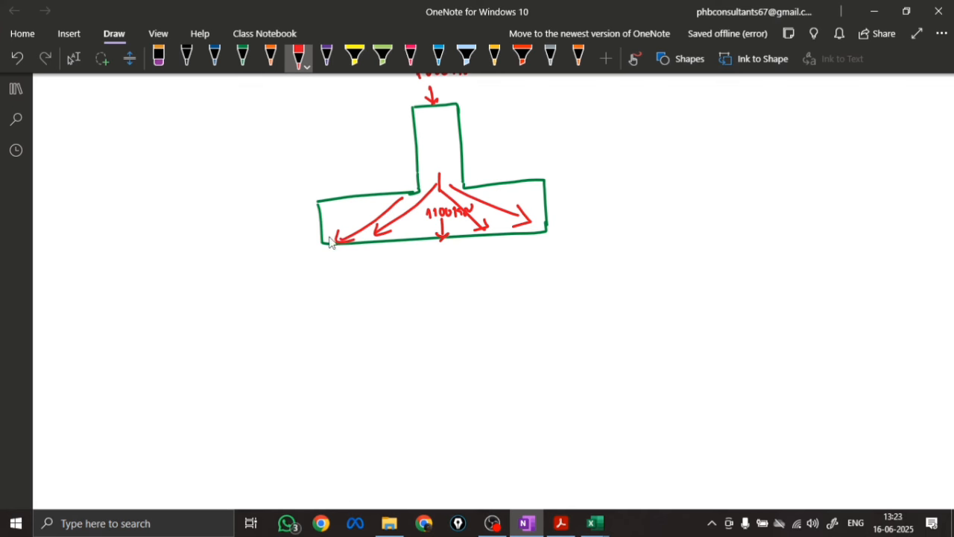
left_click(550, 58)
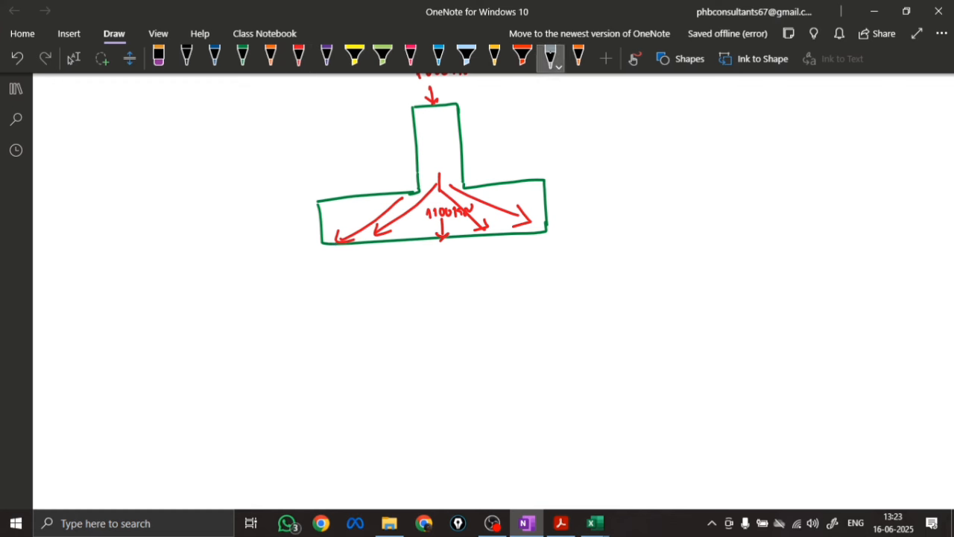
mouse_move(441, 251)
left_mouse_down()
mouse_move(442, 298)
mouse_move(445, 256)
mouse_move(468, 270)
mouse_move(472, 257)
mouse_move(527, 246)
left_mouse_up()
mouse_move(539, 240)
left_mouse_down()
mouse_move(542, 248)
mouse_move(542, 235)
left_mouse_up()
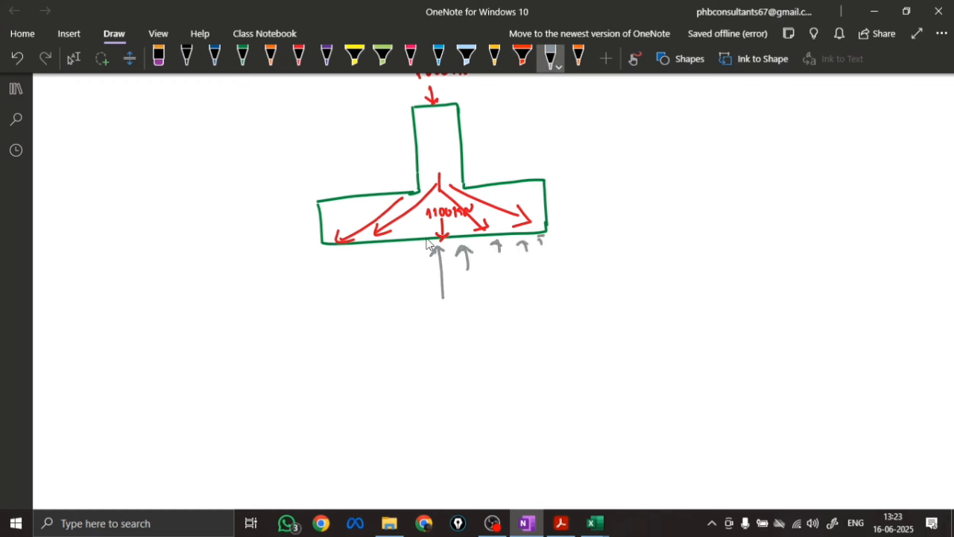
left_click_drag(405, 251, 406, 282)
mouse_move(395, 261)
left_mouse_down()
mouse_move(413, 258)
mouse_move(374, 273)
left_mouse_up()
mouse_move(377, 258)
left_mouse_down()
mouse_move(349, 267)
mouse_move(355, 258)
left_mouse_up()
left_click(328, 254)
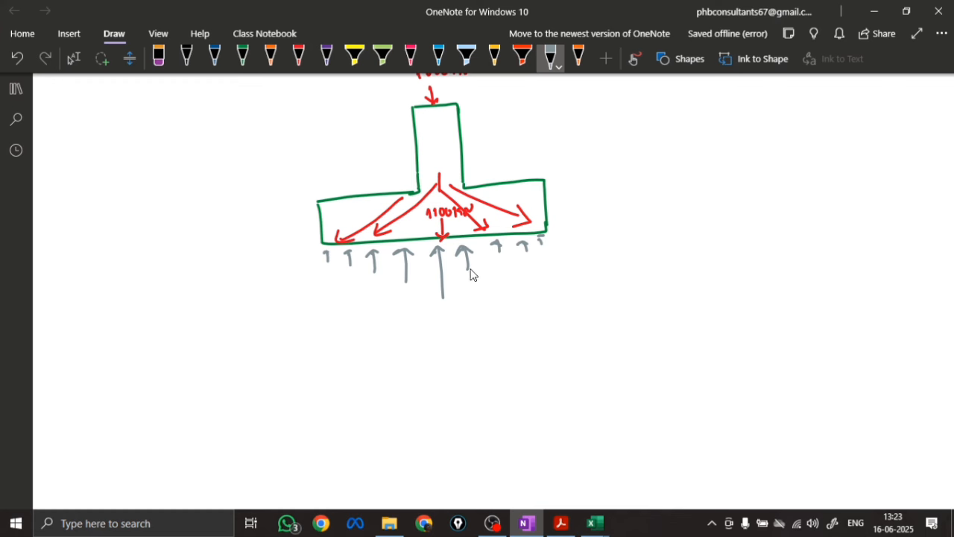
mouse_move(551, 237)
left_mouse_down()
mouse_move(555, 278)
mouse_move(590, 255)
mouse_move(657, 240)
mouse_move(664, 248)
mouse_move(768, 231)
mouse_move(869, 233)
left_mouse_up()
left_click(880, 228)
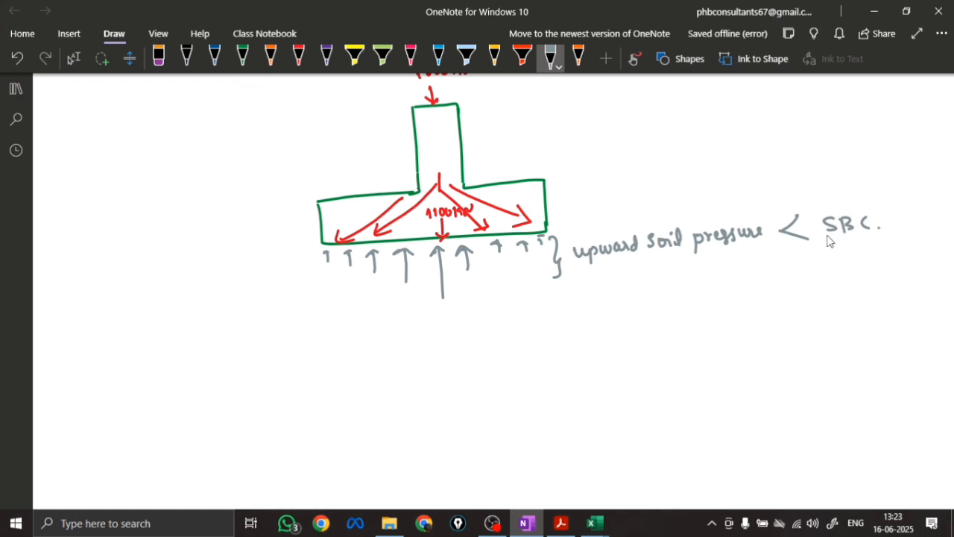
Write the underlined grey heading "Step3: upward Soil pressure :-" below the elevation sketch
left_click_drag(88, 347, 75, 364)
left_click_drag(96, 346, 131, 373)
left_click(138, 344)
left_click(139, 356)
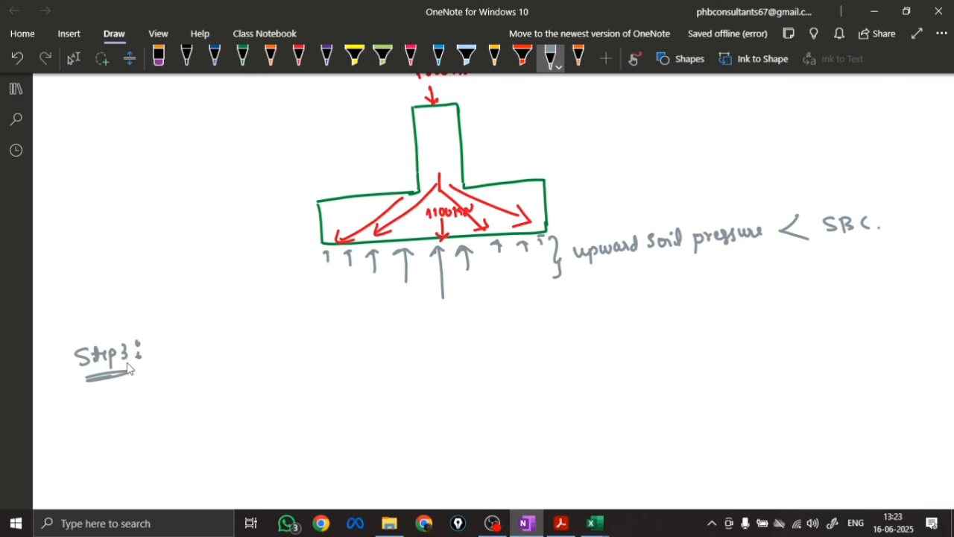
scroll(249, 373, "down", 2)
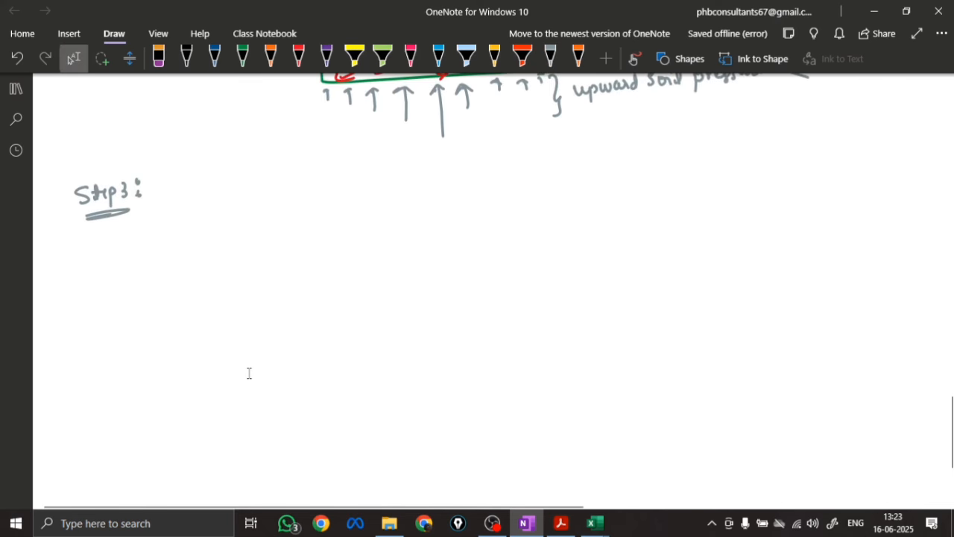
left_click_drag(169, 193, 180, 193)
mouse_move(184, 192)
left_mouse_down()
mouse_move(224, 196)
mouse_move(246, 176)
mouse_move(273, 179)
mouse_move(264, 192)
left_mouse_up()
left_click_drag(282, 183, 299, 188)
mouse_move(328, 170)
left_mouse_down()
mouse_move(329, 196)
mouse_move(330, 185)
left_mouse_up()
left_click_drag(336, 179, 356, 176)
mouse_move(364, 168)
left_mouse_down()
mouse_move(361, 182)
mouse_move(443, 158)
left_mouse_up()
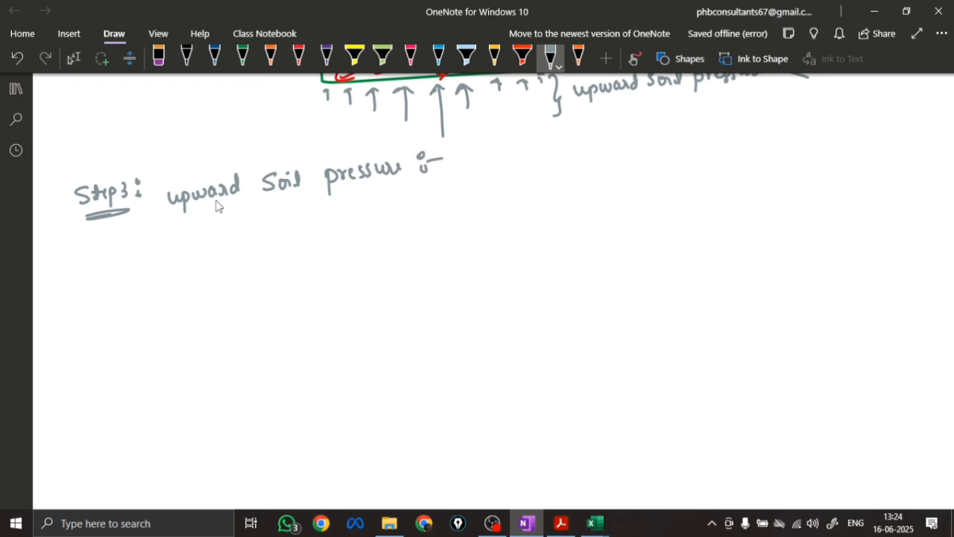
left_click_drag(170, 211, 301, 195)
left_click_drag(327, 196, 399, 181)
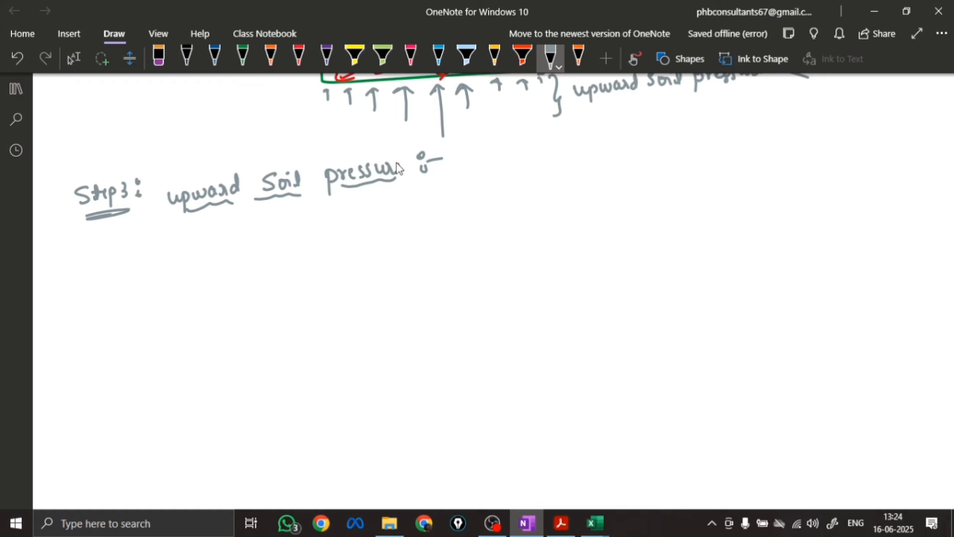
Write the formula w = (DL + LL + Self wt of footing) / (provided Area of footing) under the Step3 heading
mouse_move(270, 232)
left_mouse_down()
mouse_move(278, 246)
mouse_move(289, 231)
left_mouse_up()
left_click_drag(300, 228, 342, 231)
mouse_move(359, 217)
left_mouse_down()
mouse_move(369, 228)
mouse_move(382, 223)
left_mouse_up()
mouse_move(376, 218)
left_mouse_down()
mouse_move(376, 231)
mouse_move(501, 195)
mouse_move(533, 200)
mouse_move(552, 217)
mouse_move(589, 192)
mouse_move(612, 198)
left_mouse_up()
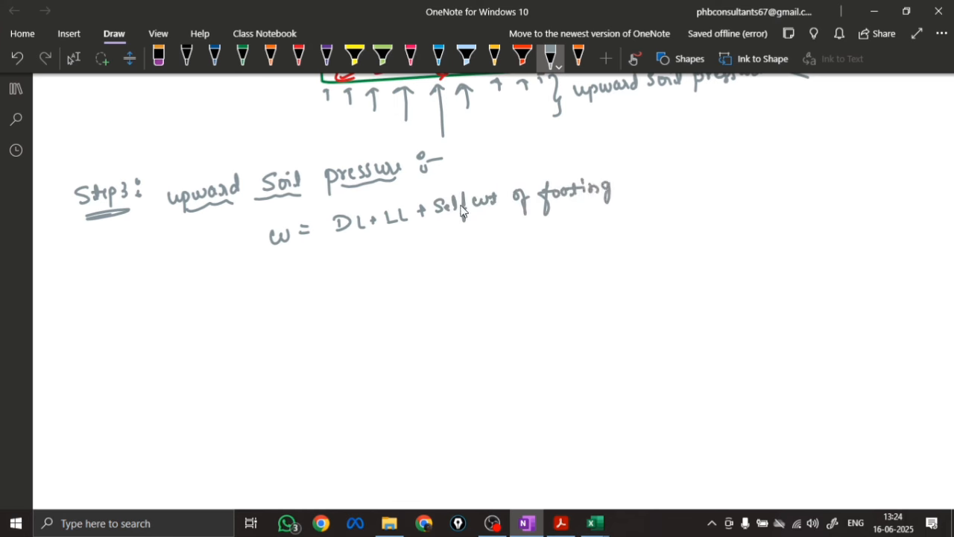
left_click_drag(342, 244, 638, 218)
mouse_move(408, 252)
left_mouse_down()
mouse_move(400, 266)
mouse_move(522, 240)
mouse_move(574, 251)
mouse_move(617, 233)
mouse_move(644, 258)
left_mouse_up()
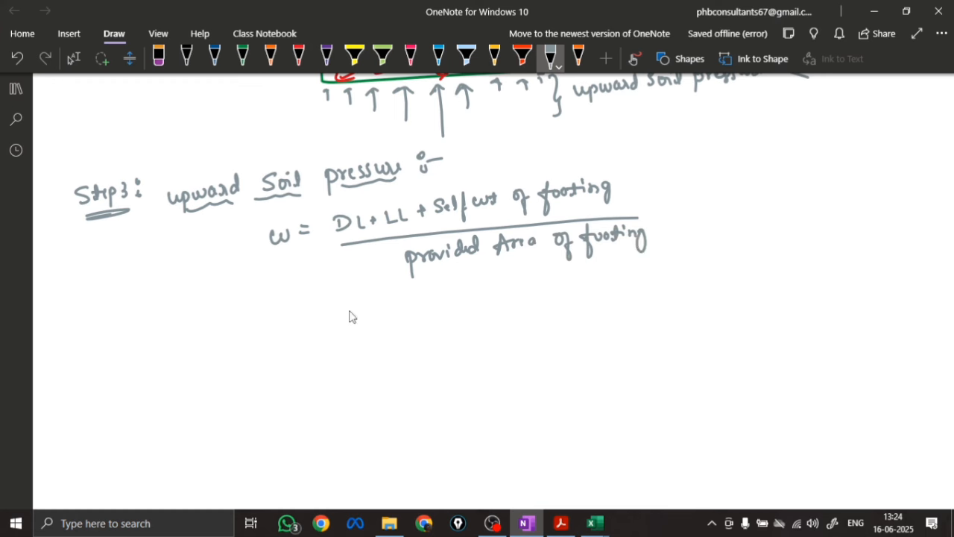
Substitute the values below the formula as (700 + 300 + 100) / 5.29, with units KN over m²
left_click_drag(325, 321, 336, 323)
left_click_drag(325, 327, 492, 296)
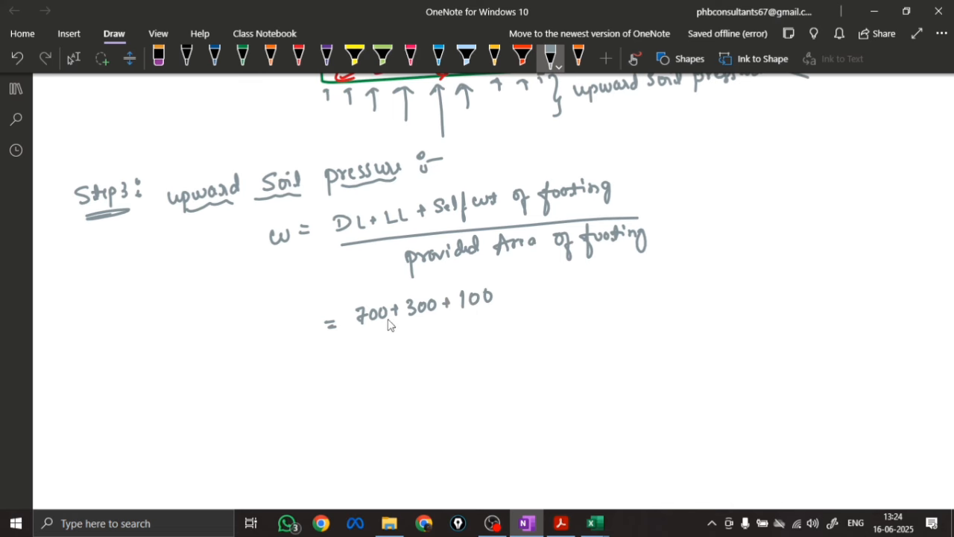
left_click_drag(357, 333, 502, 315)
scroll(266, 428, "up", 10)
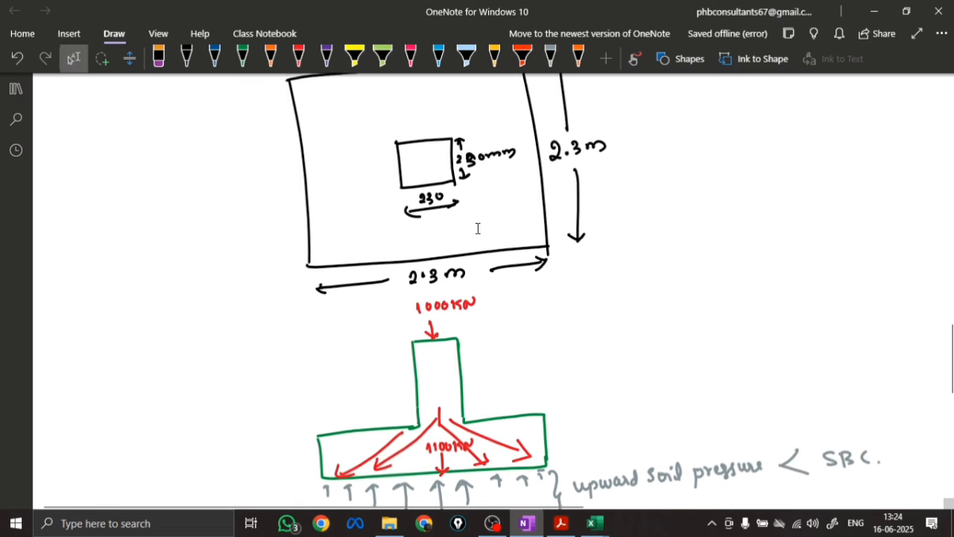
scroll(496, 220, "up", 1)
scroll(636, 230, "down", 12)
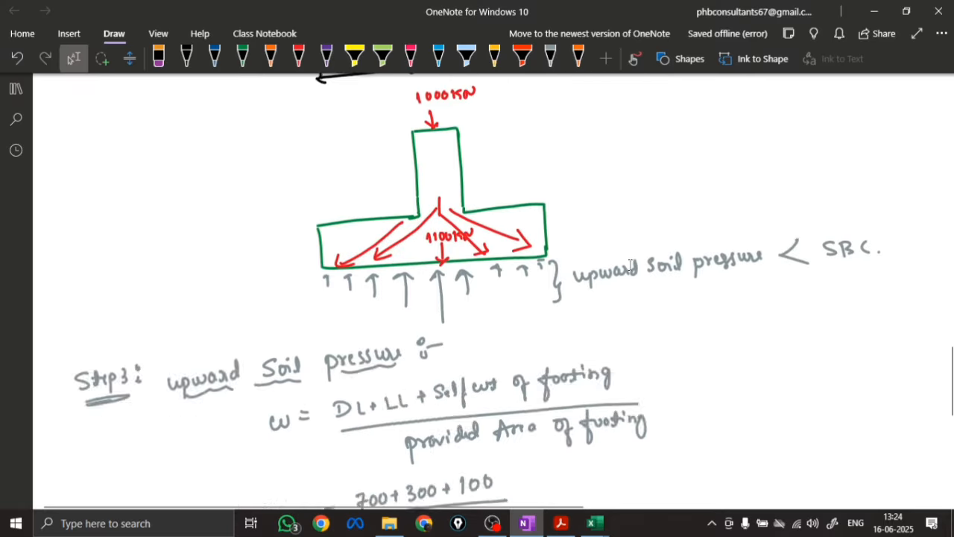
left_click_drag(408, 254, 454, 270)
mouse_move(520, 249)
left_mouse_down()
mouse_move(536, 257)
mouse_move(546, 243)
left_mouse_up()
mouse_move(522, 209)
left_mouse_down()
mouse_move(531, 220)
mouse_move(544, 212)
left_mouse_up()
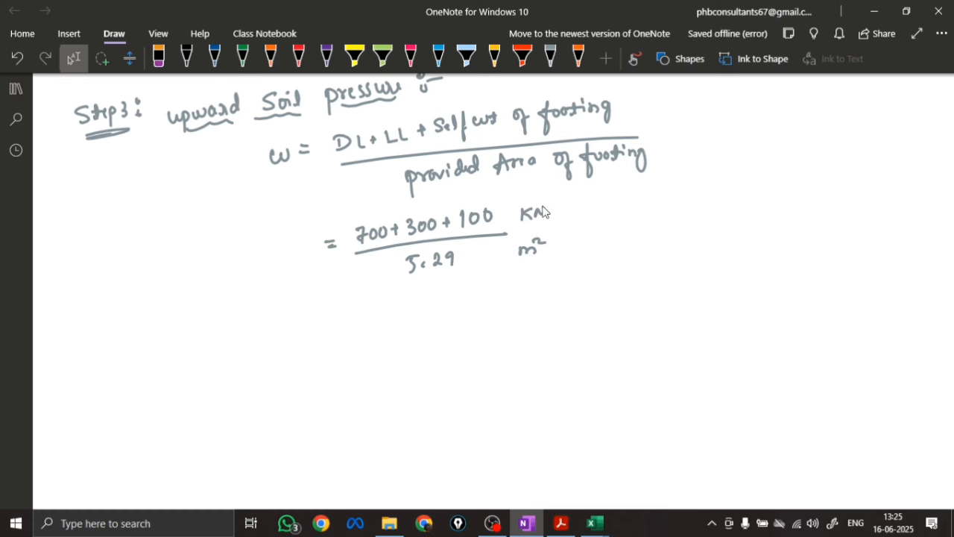
Simplify the soil pressure expression on the next line to = 1100 / 5.29
left_click_drag(338, 313, 347, 312)
left_click_drag(338, 319, 380, 314)
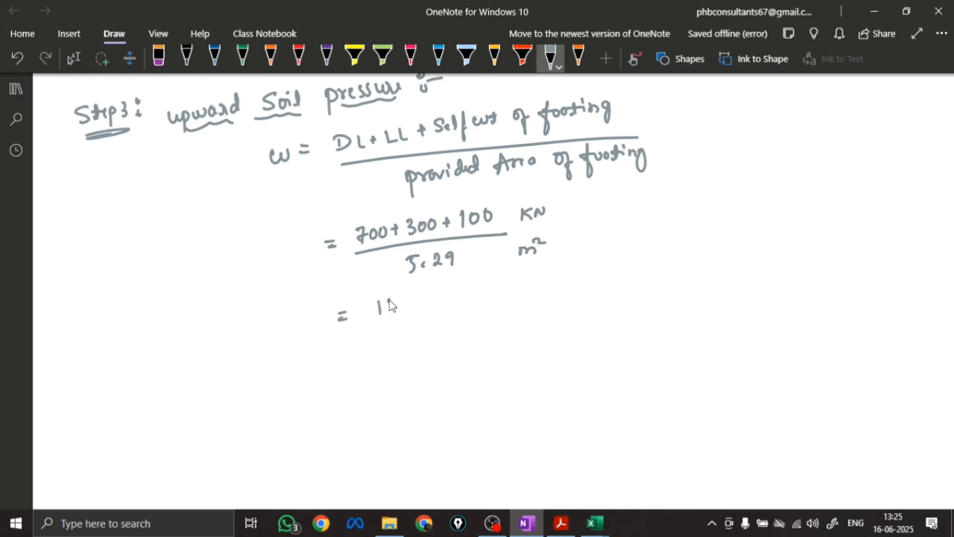
left_click_drag(419, 305, 418, 298)
mouse_move(384, 320)
left_mouse_down()
mouse_move(423, 311)
mouse_move(396, 336)
left_mouse_up()
left_click_drag(397, 324, 405, 323)
left_click_drag(411, 326, 435, 335)
Write the calculated soil pressure = 207.93 KN/m² beneath the simplified fraction
left_click_drag(353, 367, 364, 366)
left_click_drag(354, 372, 397, 377)
mouse_move(406, 362)
left_mouse_down()
mouse_move(417, 377)
mouse_move(443, 377)
mouse_move(481, 360)
left_mouse_up()
left_click(425, 371)
mouse_move(492, 346)
left_mouse_down()
mouse_move(485, 354)
mouse_move(504, 347)
mouse_move(513, 359)
left_mouse_up()
mouse_move(520, 349)
left_mouse_down()
mouse_move(539, 357)
mouse_move(550, 337)
left_mouse_up()
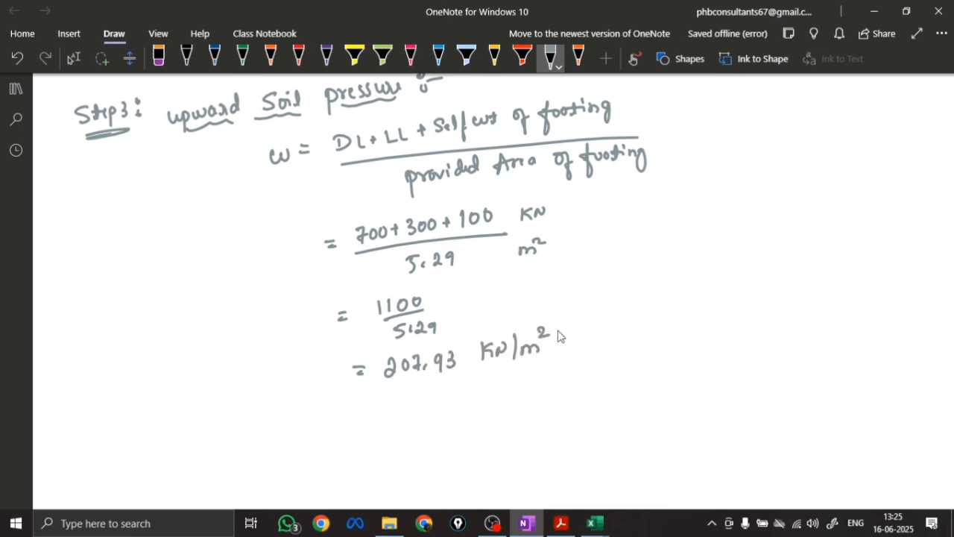
Write the rounded value ≈ 208 KN/m², label it "Upward Soil pressure (w)" and draw a box around the line
left_click_drag(365, 412, 409, 412)
mouse_move(416, 401)
left_mouse_down()
mouse_move(411, 412)
mouse_move(417, 403)
left_mouse_up()
left_click_drag(431, 400, 431, 412)
mouse_move(450, 397)
left_mouse_down()
mouse_move(449, 411)
mouse_move(461, 398)
left_mouse_up()
mouse_move(462, 408)
left_mouse_down()
mouse_move(477, 398)
mouse_move(483, 406)
left_mouse_up()
left_click_drag(490, 404, 508, 394)
left_click_drag(506, 381, 522, 388)
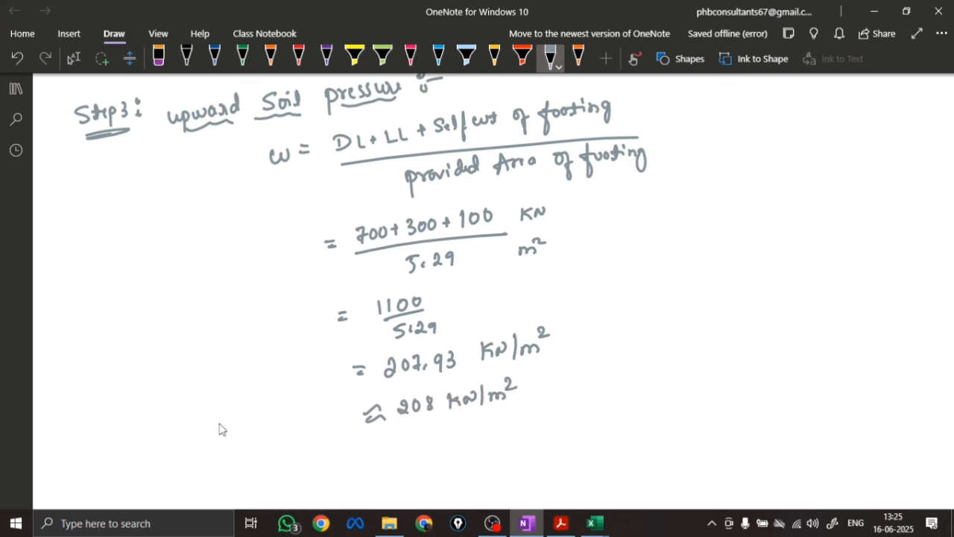
mouse_move(170, 443)
left_mouse_down()
mouse_move(198, 451)
mouse_move(221, 437)
mouse_move(282, 433)
mouse_move(295, 418)
mouse_move(303, 441)
mouse_move(317, 424)
mouse_move(358, 441)
left_mouse_up()
mouse_move(144, 408)
left_mouse_down()
mouse_move(144, 458)
mouse_move(527, 370)
mouse_move(260, 467)
mouse_move(142, 467)
left_mouse_up()
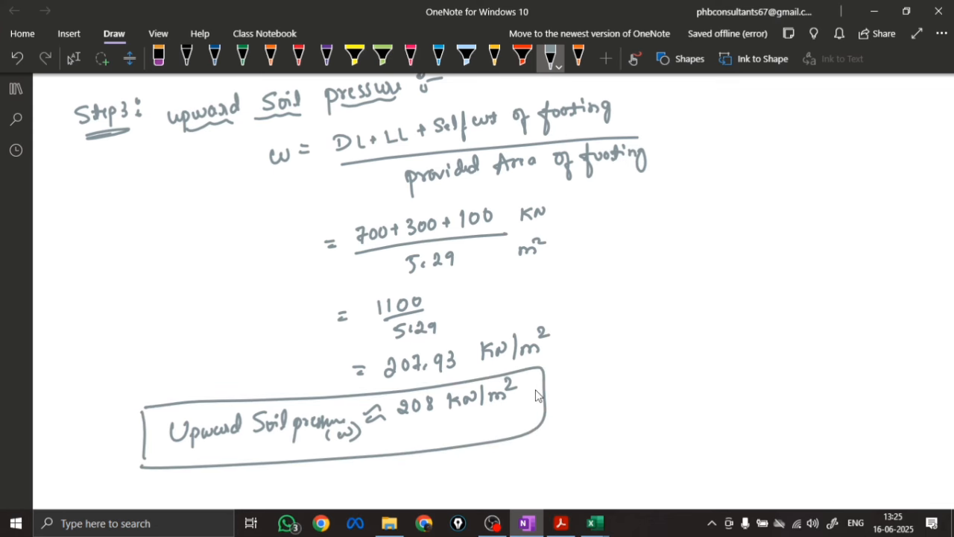
Compare the boxed pressure with the bearing capacity by writing "< SBC 250 KN/m²" beside it, and add "Hence Safe." underneath
mouse_move(610, 372)
left_mouse_down()
mouse_move(582, 395)
mouse_move(654, 406)
mouse_move(680, 381)
left_mouse_up()
scroll(415, 221, "up", 20)
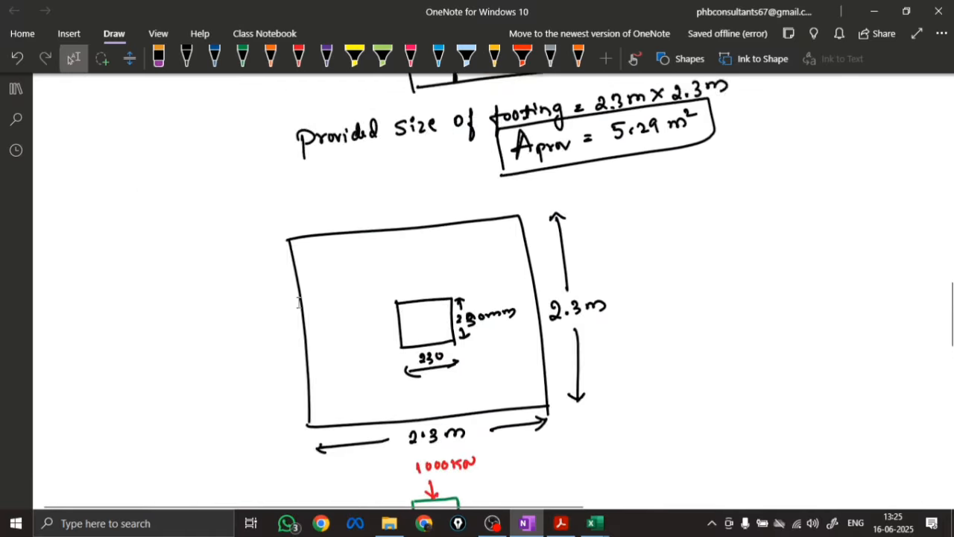
scroll(238, 255, "up", 10)
scroll(292, 267, "down", 4)
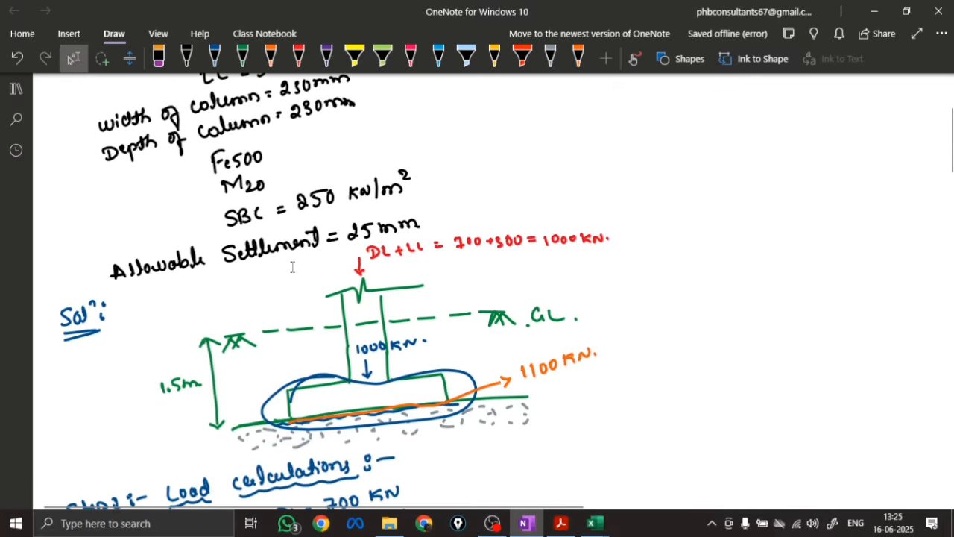
scroll(331, 195, "down", 20)
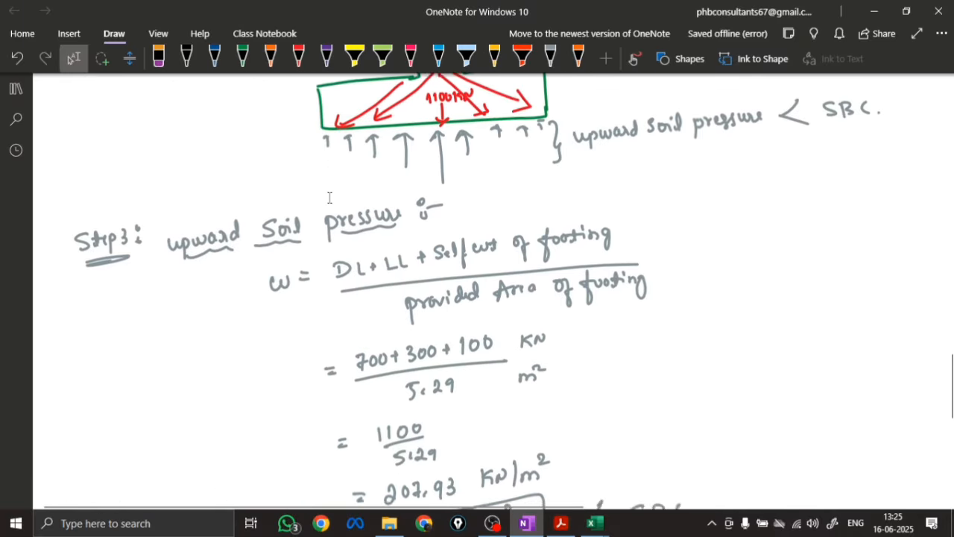
scroll(332, 195, "down", 1)
left_click(550, 58)
mouse_move(647, 210)
left_mouse_down()
mouse_move(651, 222)
mouse_move(677, 221)
mouse_move(706, 209)
mouse_move(747, 211)
mouse_move(753, 199)
left_mouse_up()
left_click(769, 195)
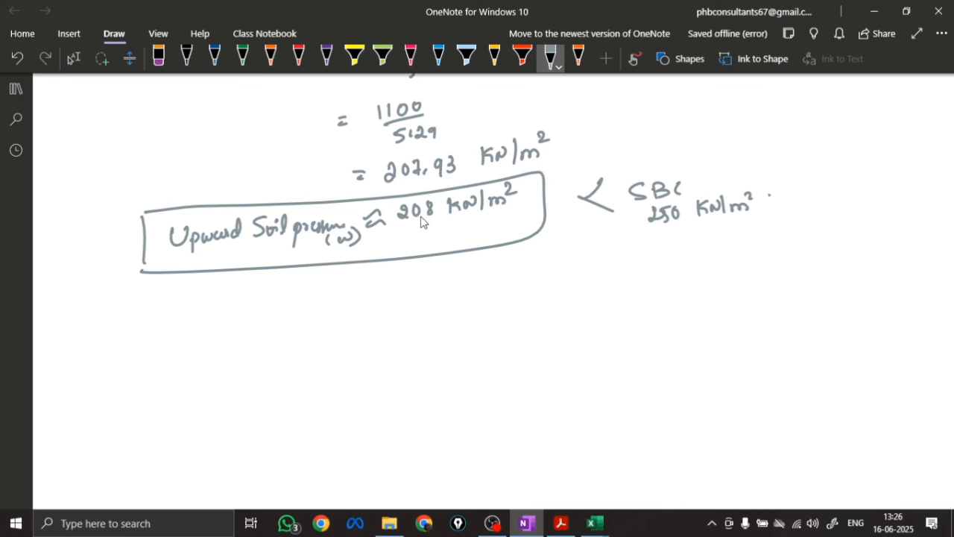
mouse_move(395, 282)
left_mouse_down()
mouse_move(409, 314)
mouse_move(475, 282)
mouse_move(508, 285)
left_mouse_up()
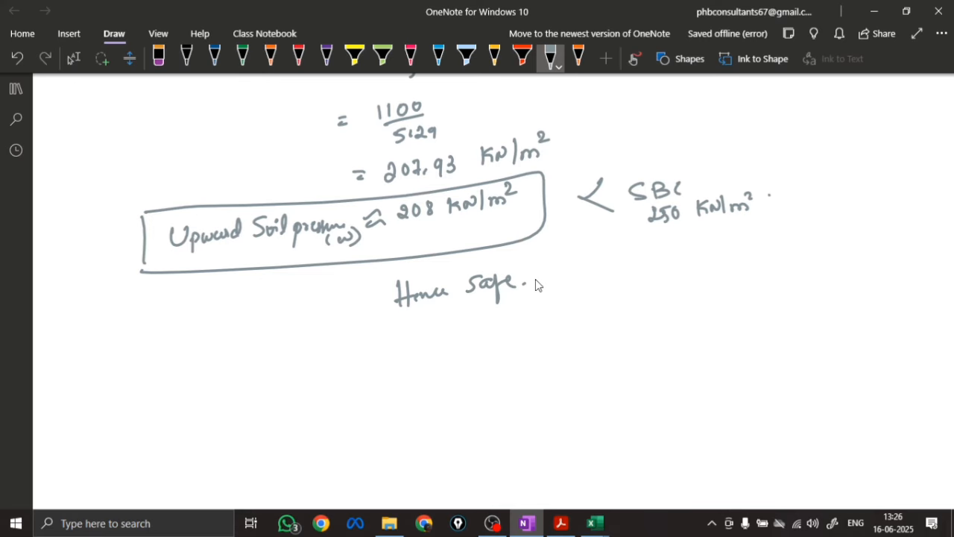
key("Escape")
scroll(330, 217, "down", 2)
scroll(334, 211, "up", 8)
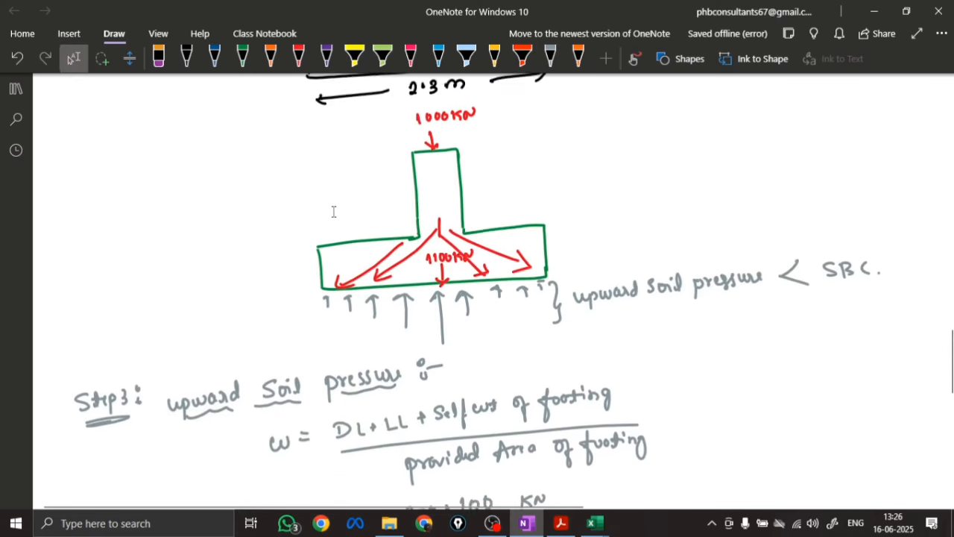
scroll(334, 212, "up", 10)
scroll(335, 203, "down", 6)
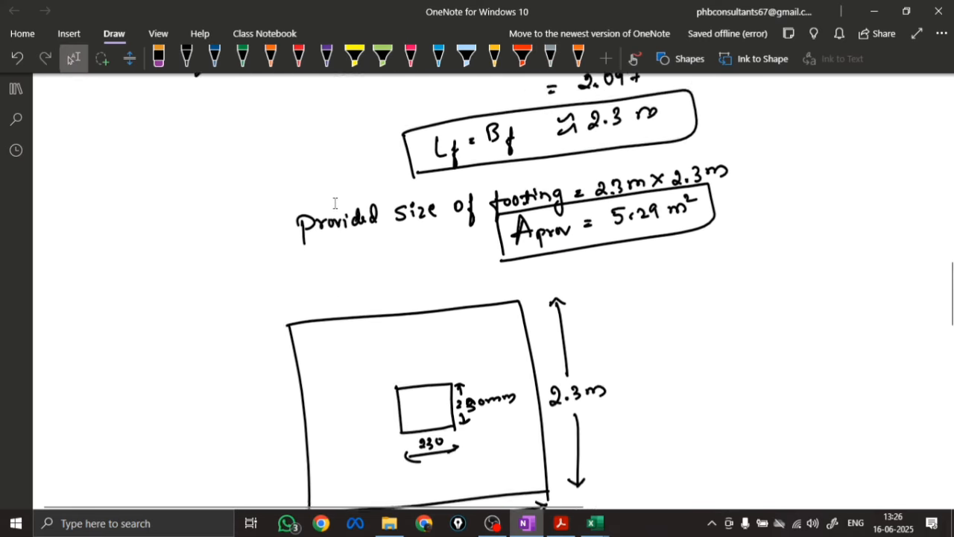
scroll(335, 203, "down", 5)
scroll(516, 204, "down", 6)
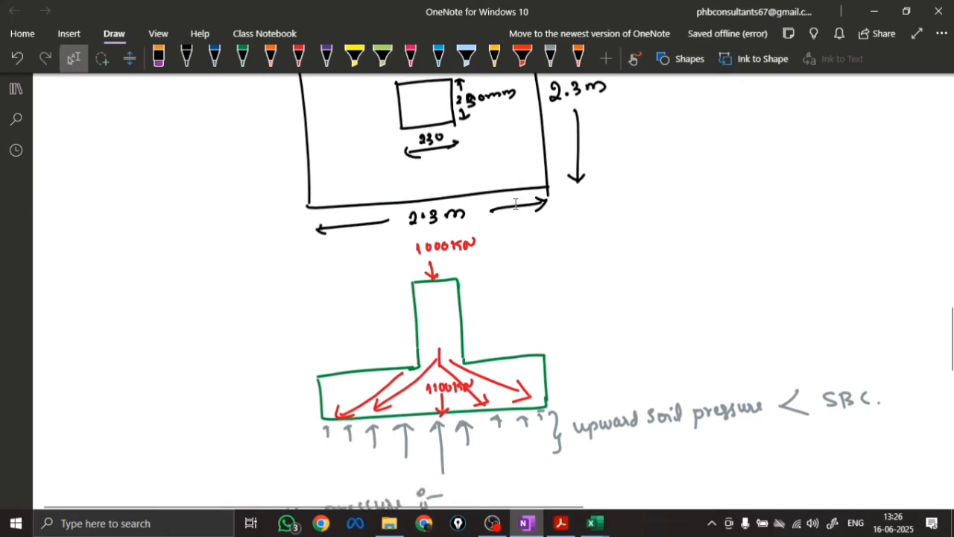
Write the heading "Step 4: Depth of footing calculation:-" in blue below "Hence Safe." and underline its words
scroll(422, 194, "up", 1)
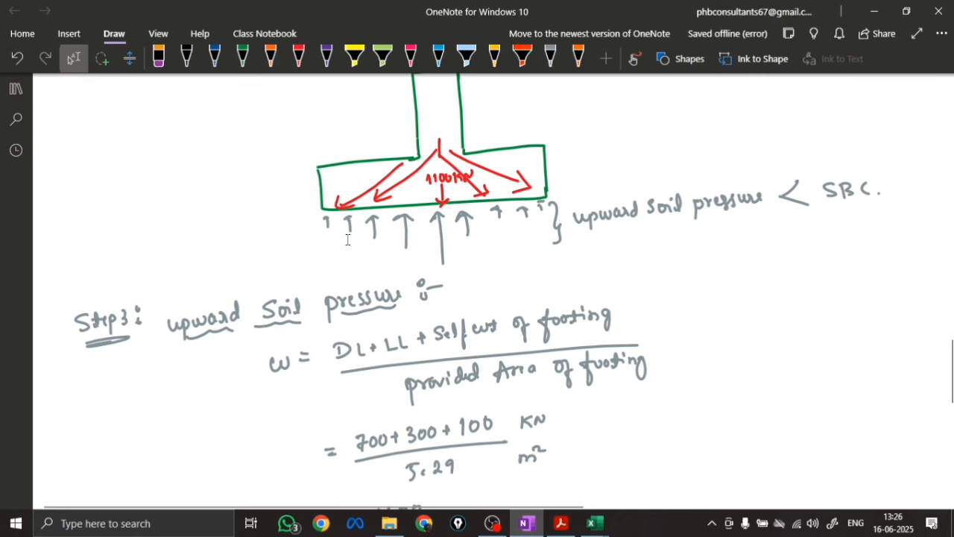
scroll(499, 237, "up", 5)
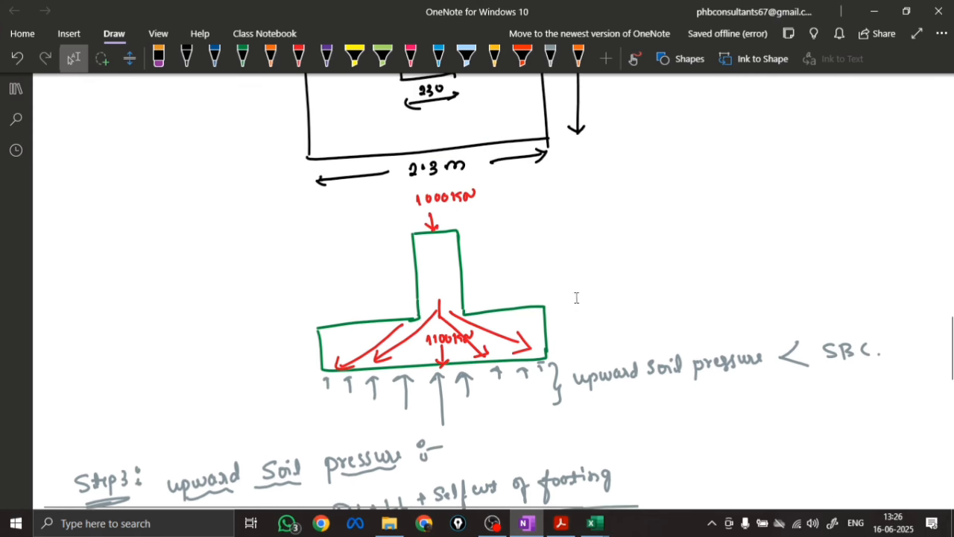
scroll(582, 341, "down", 20)
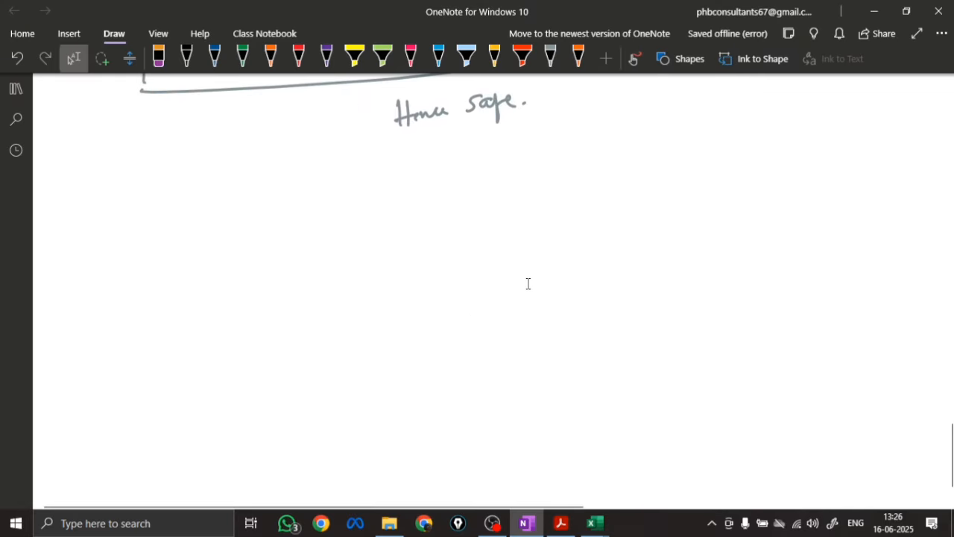
left_click(215, 57)
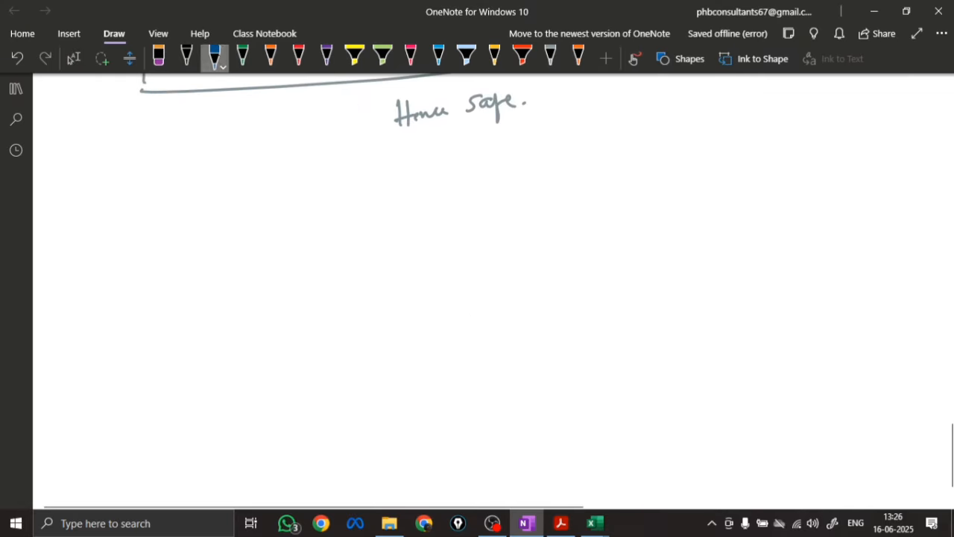
mouse_move(88, 173)
left_mouse_down()
mouse_move(78, 195)
mouse_move(144, 182)
left_mouse_up()
mouse_move(73, 195)
left_mouse_down()
mouse_move(230, 179)
mouse_move(250, 160)
mouse_move(317, 169)
mouse_move(331, 154)
mouse_move(358, 171)
mouse_move(385, 156)
mouse_move(540, 133)
mouse_move(202, 187)
mouse_move(397, 177)
mouse_move(495, 153)
left_mouse_up()
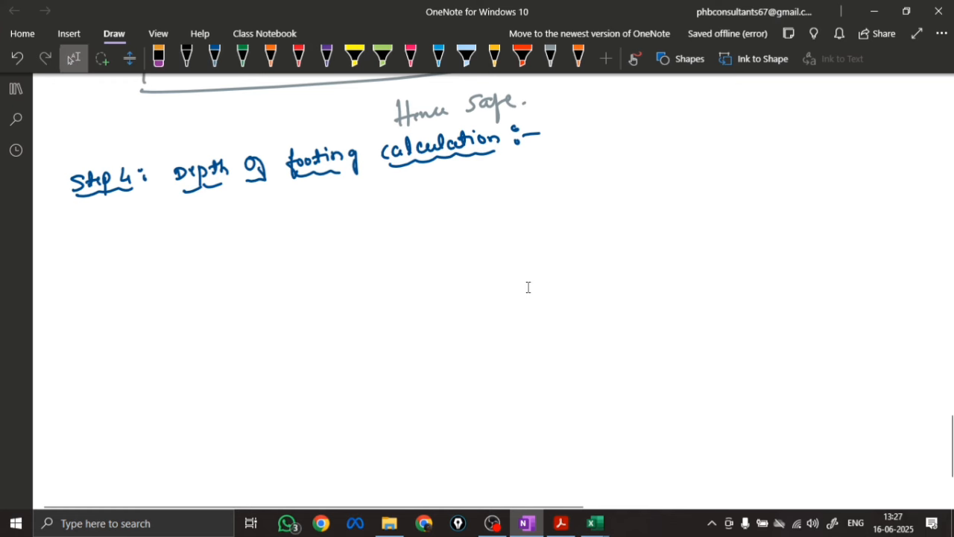
Sketch the footing in black as a three-dimensional rectangular block under the Step 4 heading
left_click(187, 56)
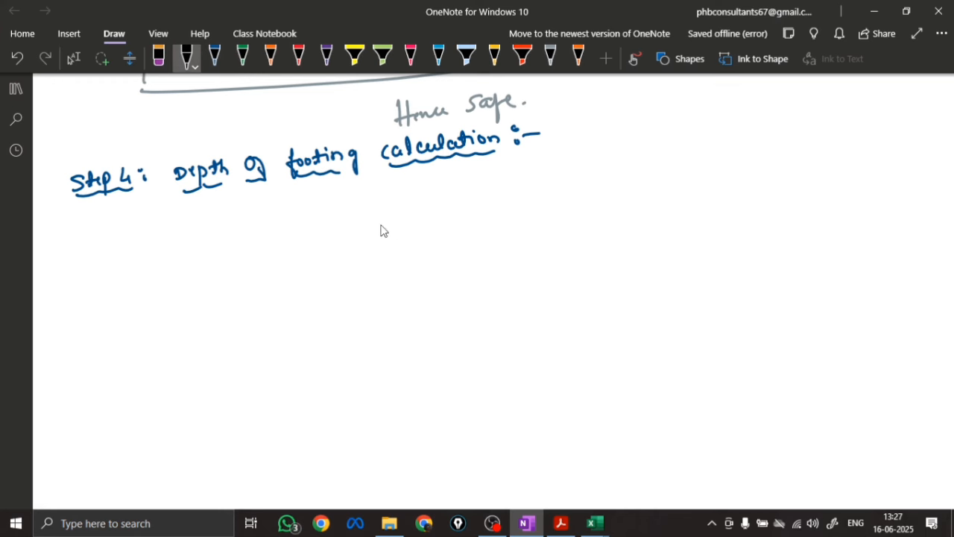
mouse_move(354, 256)
left_mouse_down()
mouse_move(438, 221)
mouse_move(589, 278)
mouse_move(505, 338)
mouse_move(590, 292)
mouse_move(590, 278)
left_mouse_up()
left_click_drag(353, 257, 351, 319)
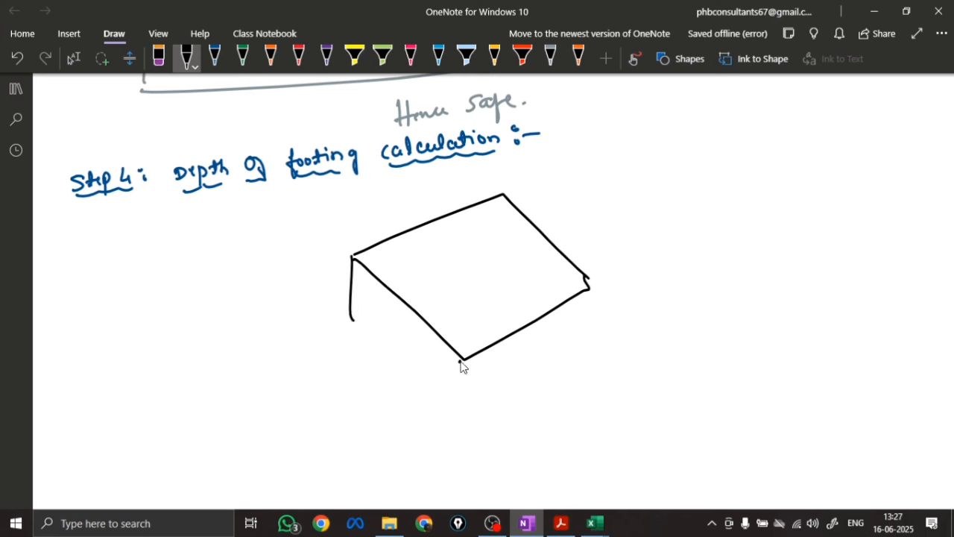
left_click_drag(461, 361, 459, 395)
left_click_drag(589, 280, 584, 345)
mouse_move(349, 307)
left_mouse_down()
mouse_move(460, 406)
mouse_move(597, 340)
left_mouse_up()
Add dimension arrows along the block's two lower front edges, labelled Lf = 2.3m and Bf = 2.3m
mouse_move(459, 393)
left_mouse_down()
mouse_move(462, 409)
mouse_move(520, 408)
left_mouse_up()
mouse_move(522, 397)
left_mouse_down()
mouse_move(525, 420)
mouse_move(528, 397)
mouse_move(589, 358)
left_mouse_up()
left_click_drag(502, 411, 477, 424)
left_click_drag(478, 424, 483, 428)
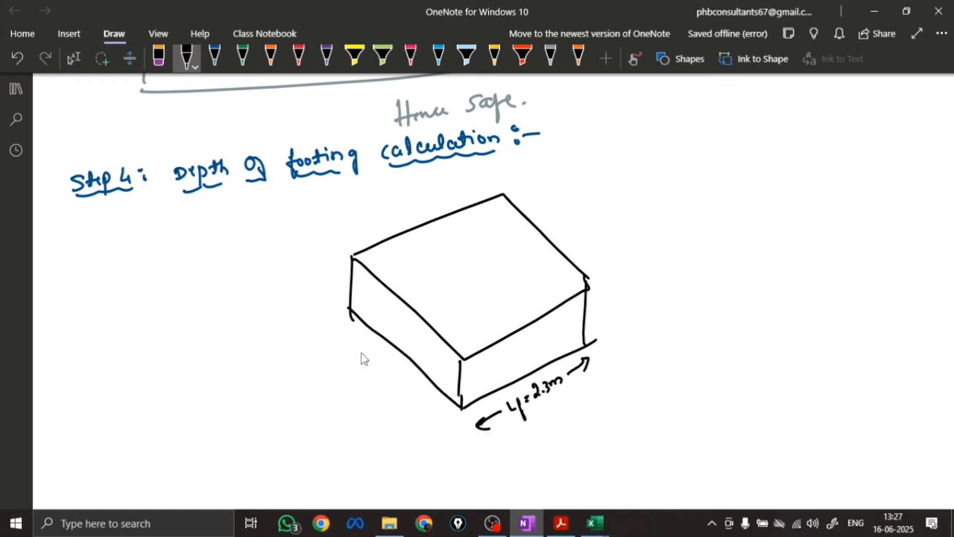
mouse_move(364, 349)
left_mouse_down()
mouse_move(375, 373)
mouse_move(396, 377)
mouse_move(447, 421)
mouse_move(337, 337)
left_mouse_up()
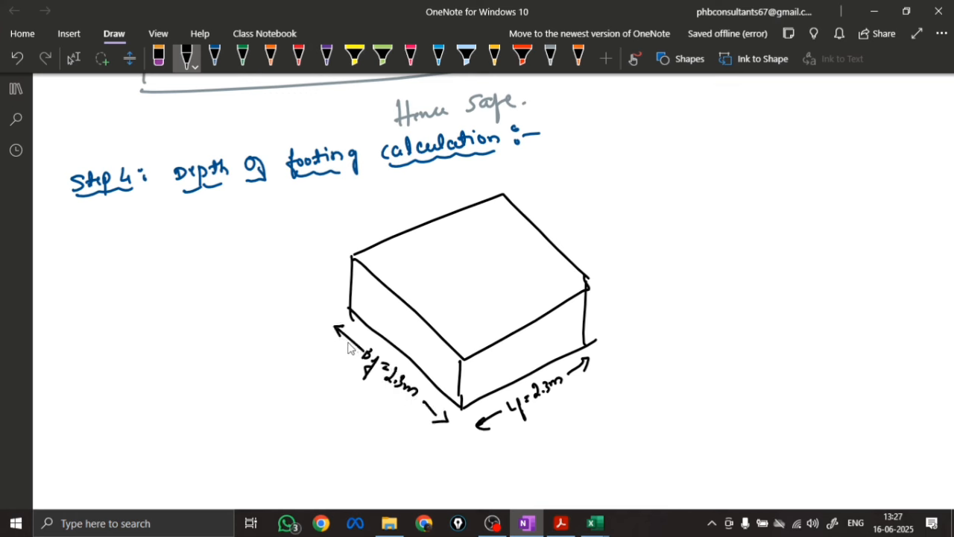
Mark the block's depth in red with a vertical dimension arrow and a label beside its right edge
left_click(298, 55)
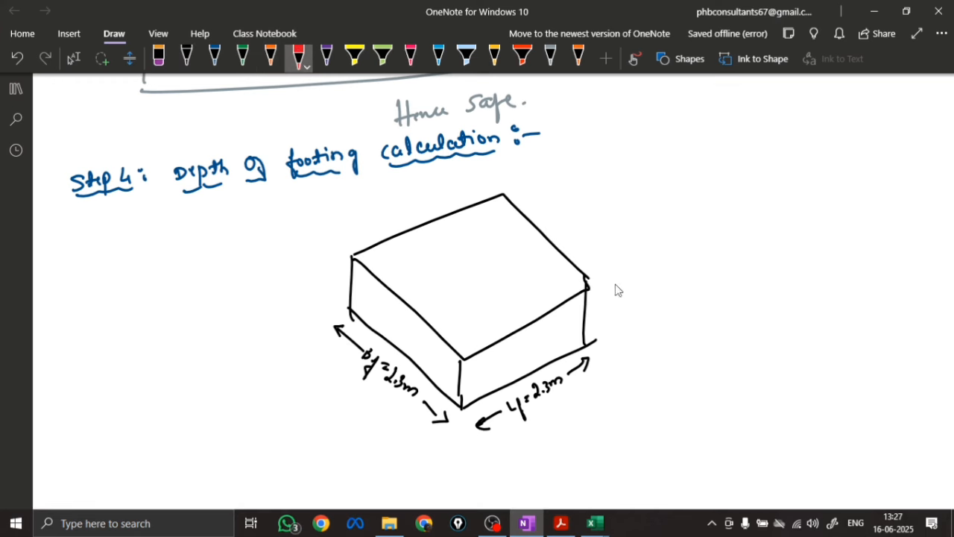
mouse_move(617, 281)
left_mouse_down()
mouse_move(618, 340)
mouse_move(626, 292)
left_mouse_up()
left_click_drag(632, 297, 636, 298)
left_click_drag(631, 302, 636, 302)
left_click_drag(648, 287, 652, 300)
left_click(652, 307)
Write the heading "Flexure:" in orange below the block sketch and underline it
scroll(499, 329, "down", 3)
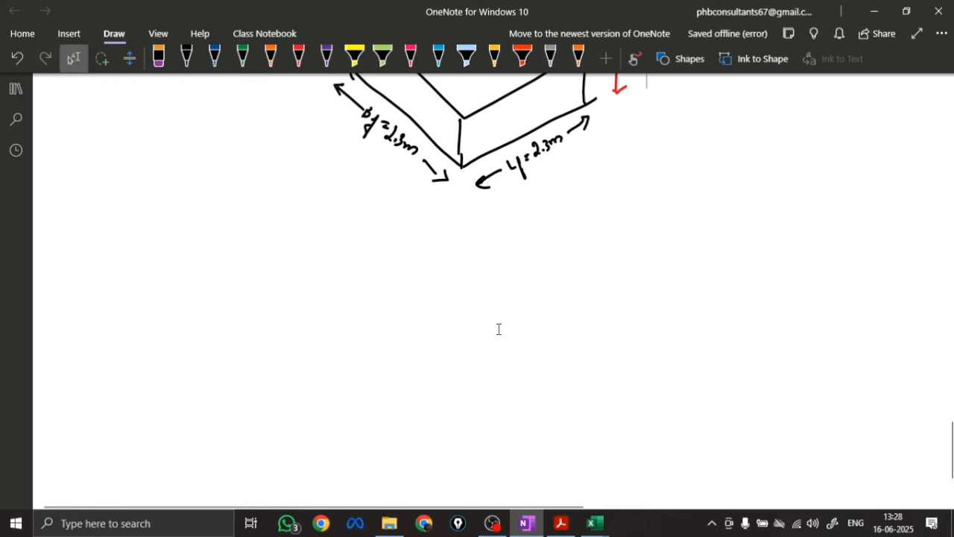
left_click(270, 58)
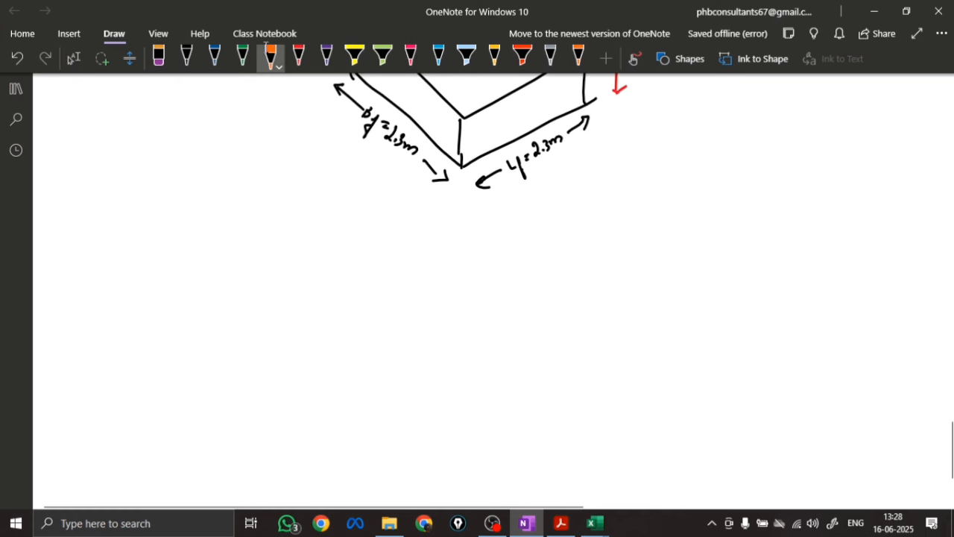
left_click_drag(103, 261, 178, 259)
left_click(180, 247)
left_click(180, 257)
left_click_drag(108, 269, 173, 266)
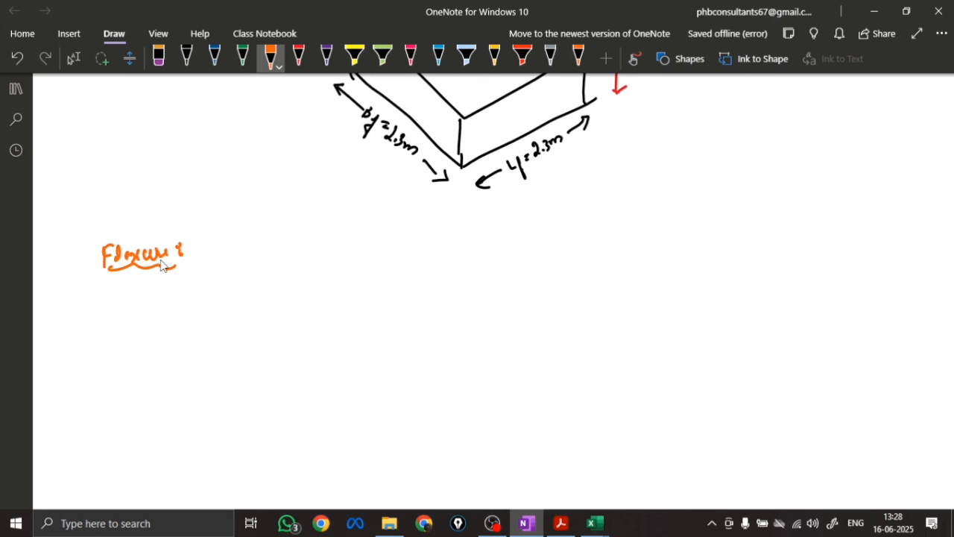
Draw the side view of the column on its footing in blue, with a break line across the column top
left_click(215, 58)
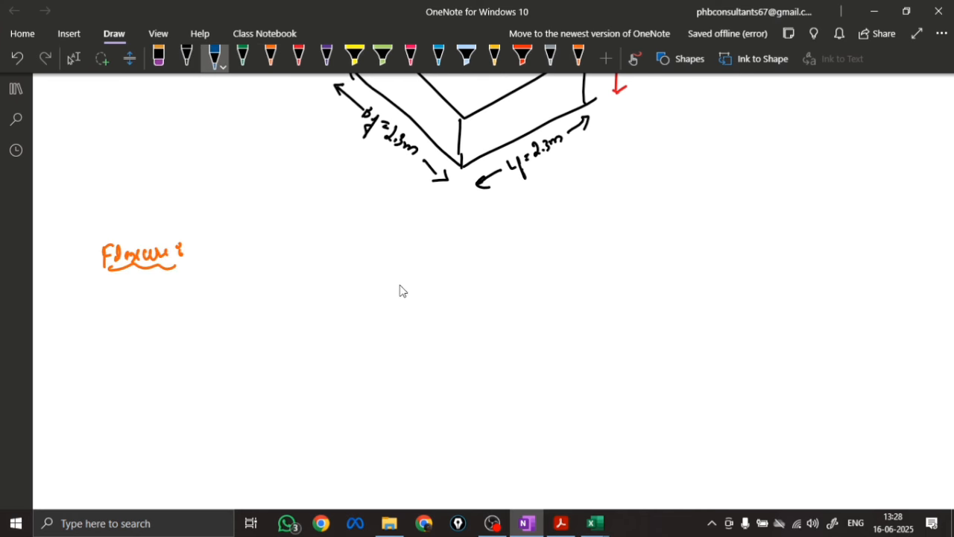
left_click_drag(405, 288, 405, 358)
mouse_move(454, 291)
left_mouse_down()
mouse_move(455, 378)
mouse_move(519, 376)
left_mouse_up()
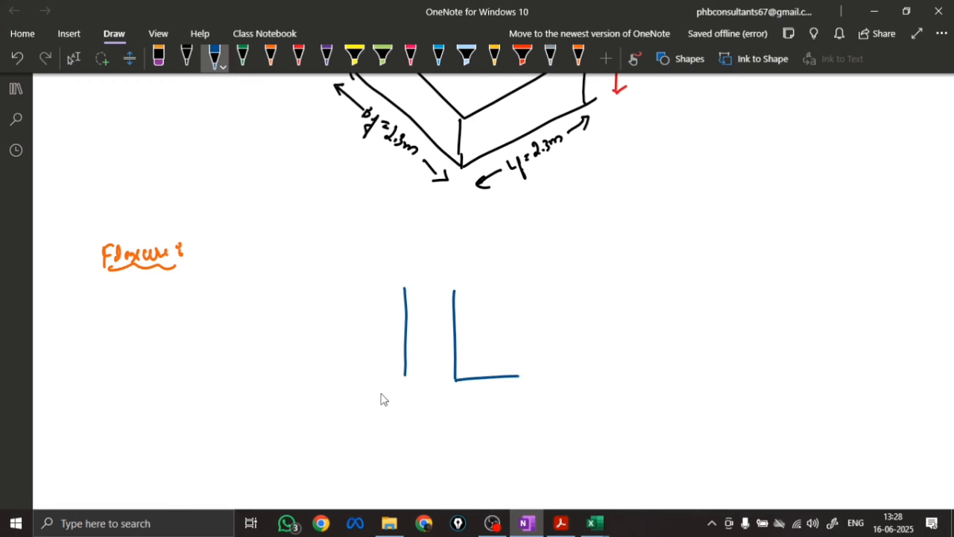
mouse_move(345, 382)
left_mouse_down()
mouse_move(411, 376)
mouse_move(348, 434)
mouse_move(410, 431)
left_mouse_up()
mouse_move(518, 378)
left_mouse_down()
mouse_move(418, 432)
mouse_move(397, 431)
left_mouse_up()
mouse_move(393, 287)
left_mouse_down()
mouse_move(437, 274)
mouse_move(491, 285)
left_mouse_up()
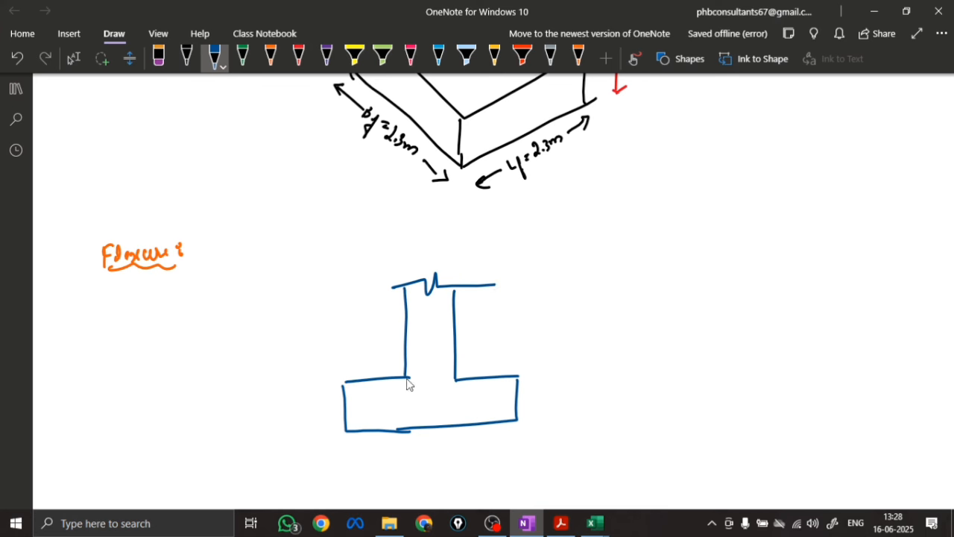
Bound and hatch in blue the part of the footing directly beneath the column
mouse_move(409, 379)
left_mouse_down()
mouse_move(410, 428)
mouse_move(458, 398)
mouse_move(456, 427)
mouse_move(410, 397)
left_mouse_up()
left_click_drag(432, 382, 415, 423)
mouse_move(453, 391)
left_mouse_down()
mouse_move(424, 431)
mouse_move(441, 429)
left_mouse_up()
Draw a red downward load arrow above the column and label it P
left_click(298, 59)
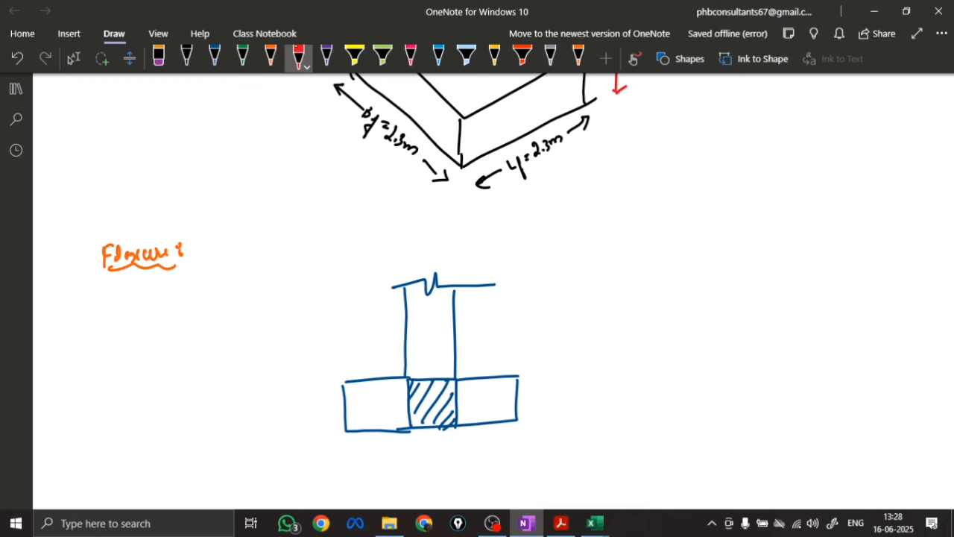
mouse_move(428, 243)
left_mouse_down()
mouse_move(429, 268)
mouse_move(435, 259)
left_mouse_up()
mouse_move(434, 240)
left_mouse_down()
mouse_move(434, 223)
mouse_move(436, 232)
left_mouse_up()
left_click(550, 58)
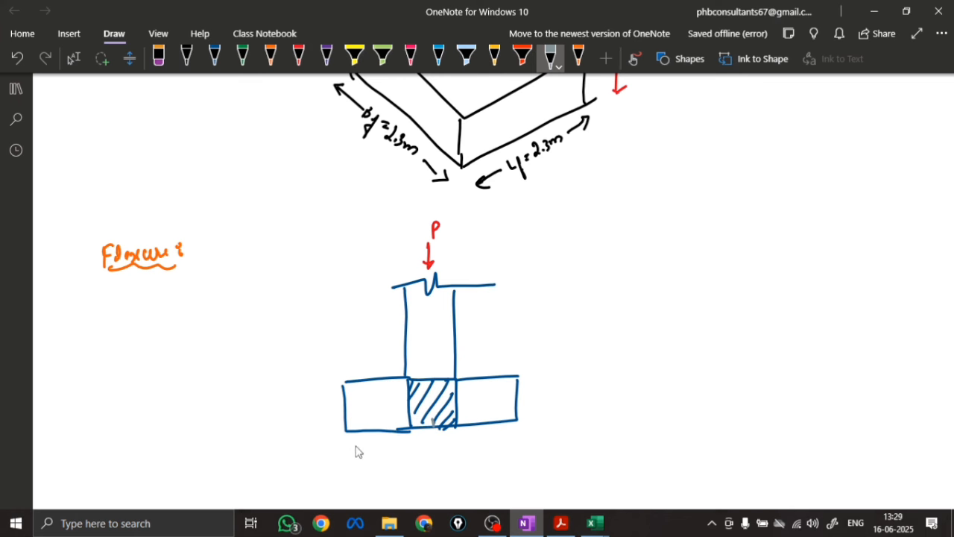
left_click_drag(354, 448, 359, 472)
mouse_move(435, 440)
left_mouse_down()
mouse_move(435, 478)
mouse_move(441, 452)
mouse_move(404, 458)
left_mouse_up()
mouse_move(399, 449)
left_mouse_down()
mouse_move(419, 449)
mouse_move(416, 477)
mouse_move(386, 455)
mouse_move(419, 448)
mouse_move(353, 445)
left_mouse_up()
left_click(158, 57)
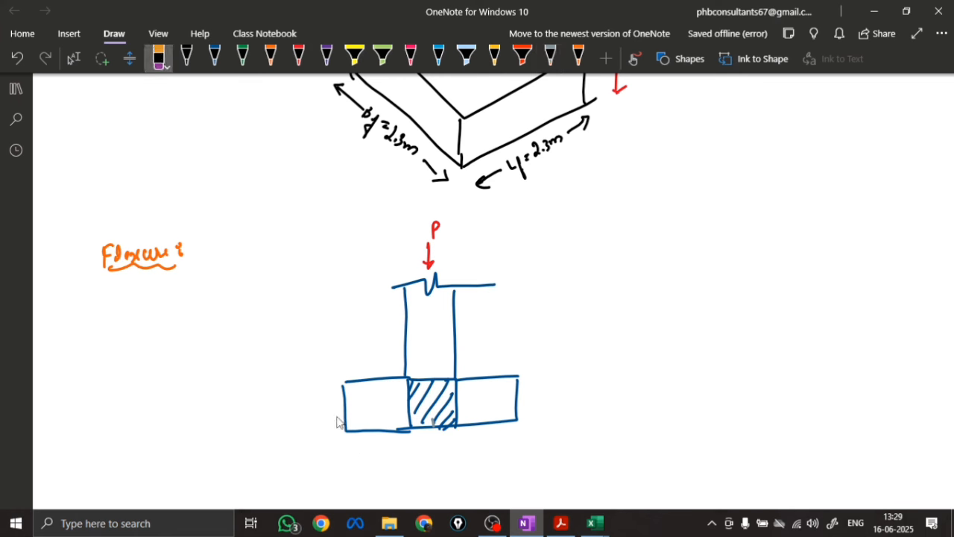
Draw a row of grey upward soil pressure arrows under the footing, with a longer one beneath the column
left_click(550, 57)
mouse_move(435, 438)
left_mouse_down()
mouse_move(435, 474)
mouse_move(445, 449)
left_mouse_up()
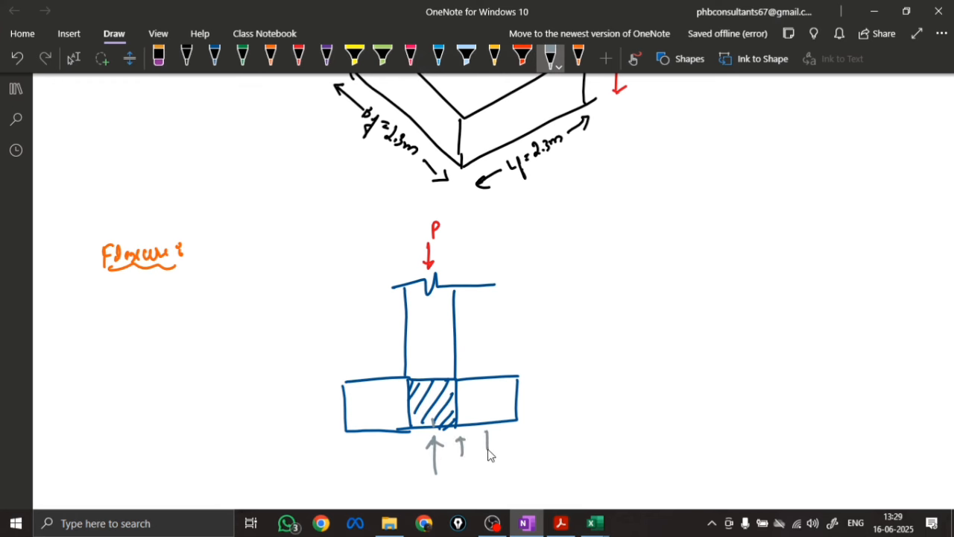
left_click_drag(510, 441, 511, 431)
mouse_move(409, 464)
left_mouse_down()
mouse_move(416, 446)
mouse_move(377, 443)
left_mouse_up()
mouse_move(370, 452)
left_mouse_down()
mouse_move(383, 449)
mouse_move(352, 443)
left_mouse_up()
left_click_drag(346, 452, 361, 448)
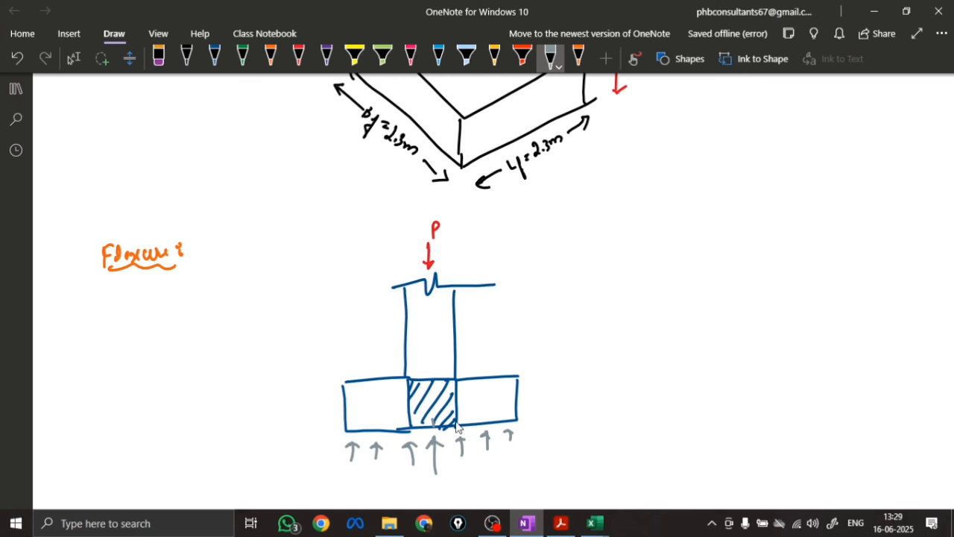
Sketch the upward-bent shape of both footing overhangs in pink, curving outward from the column faces
left_click(298, 58)
left_click(410, 58)
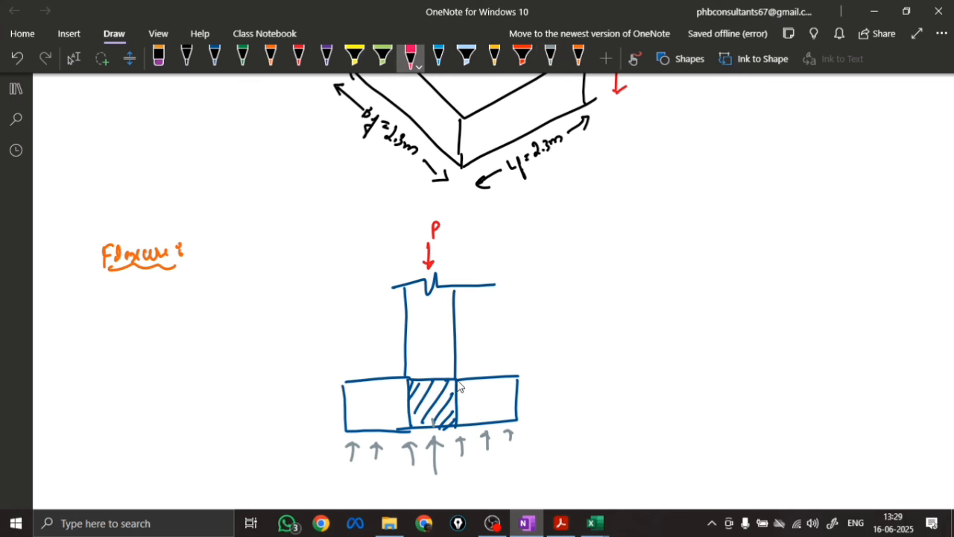
mouse_move(457, 382)
left_mouse_down()
mouse_move(515, 345)
mouse_move(516, 397)
mouse_move(503, 411)
mouse_move(456, 425)
left_mouse_up()
mouse_move(408, 379)
left_mouse_down()
mouse_move(342, 349)
mouse_move(349, 406)
mouse_move(409, 427)
left_mouse_up()
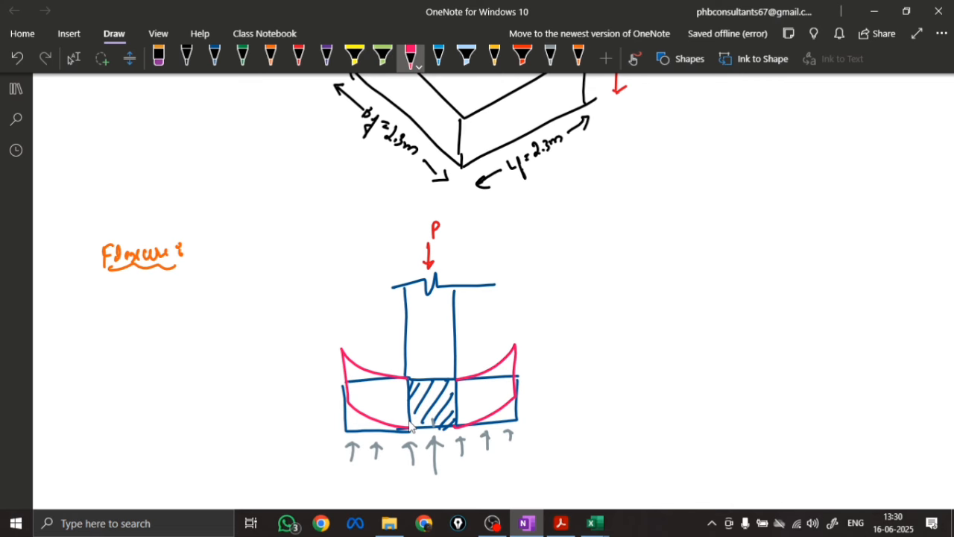
Draw a green dashed vertical line down from the column's right face to below the soil pressure arrows
scroll(496, 325, "down", 5)
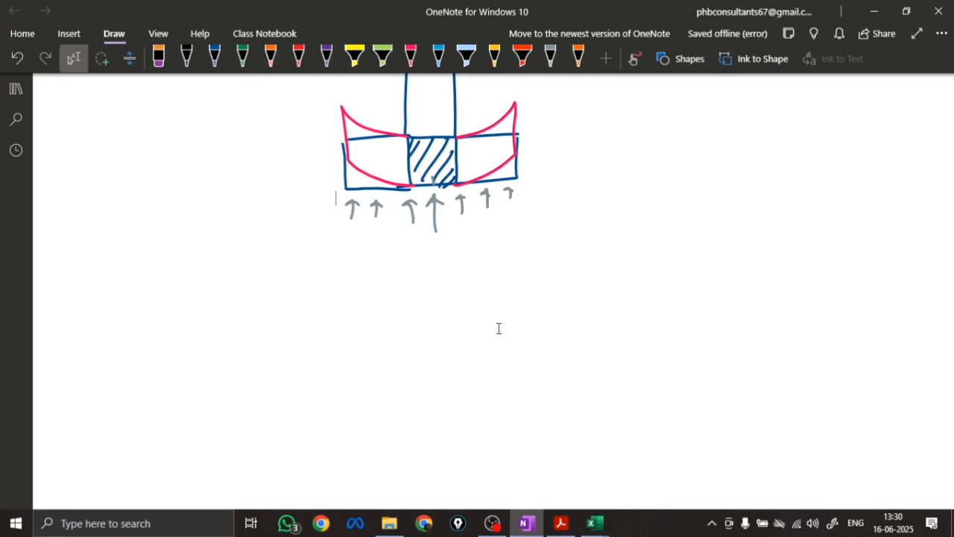
left_click(215, 58)
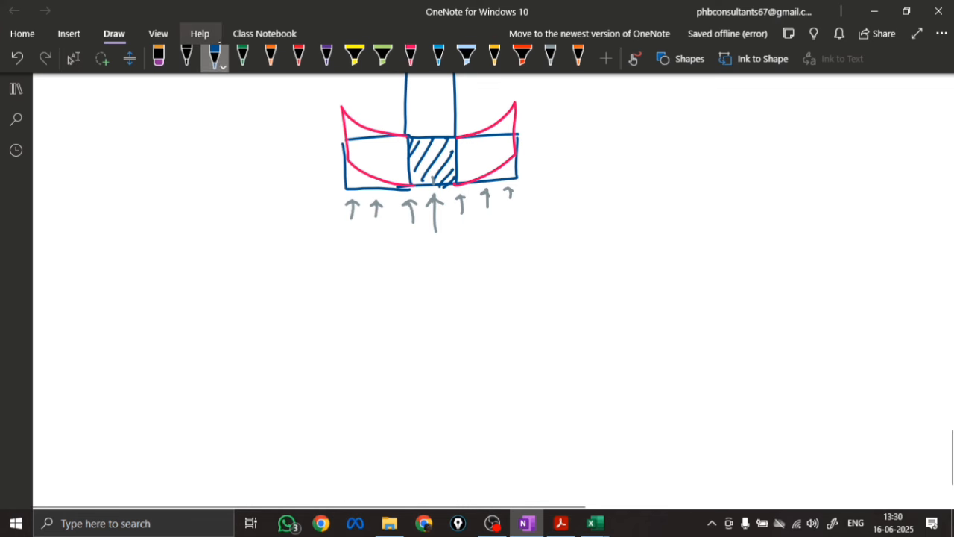
left_click(243, 58)
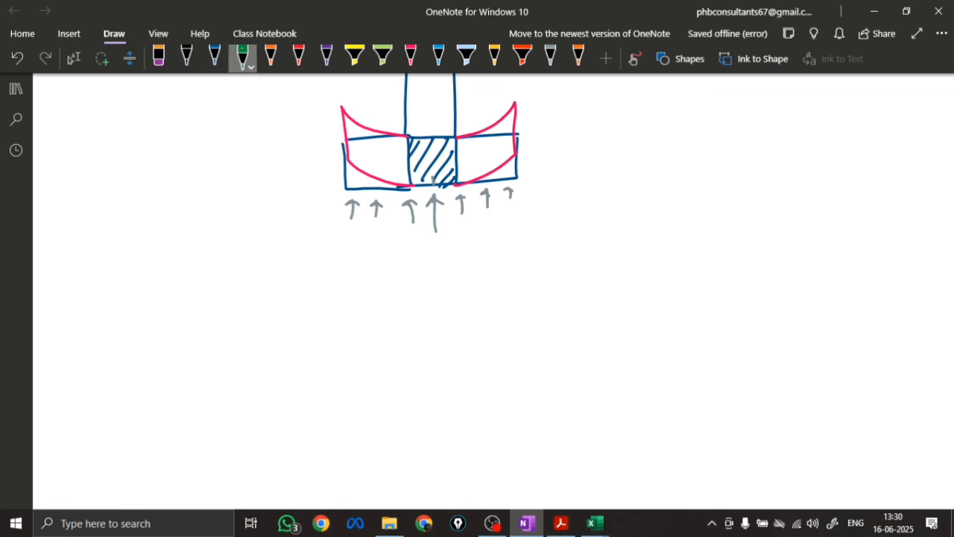
left_click_drag(457, 142, 457, 214)
left_click_drag(457, 227, 458, 267)
left_click_drag(457, 273, 459, 288)
Draw and hatch a green moment diagram tapering outward beneath the right overhang, and circle its peak at the column face in purple
left_click_drag(457, 238, 517, 235)
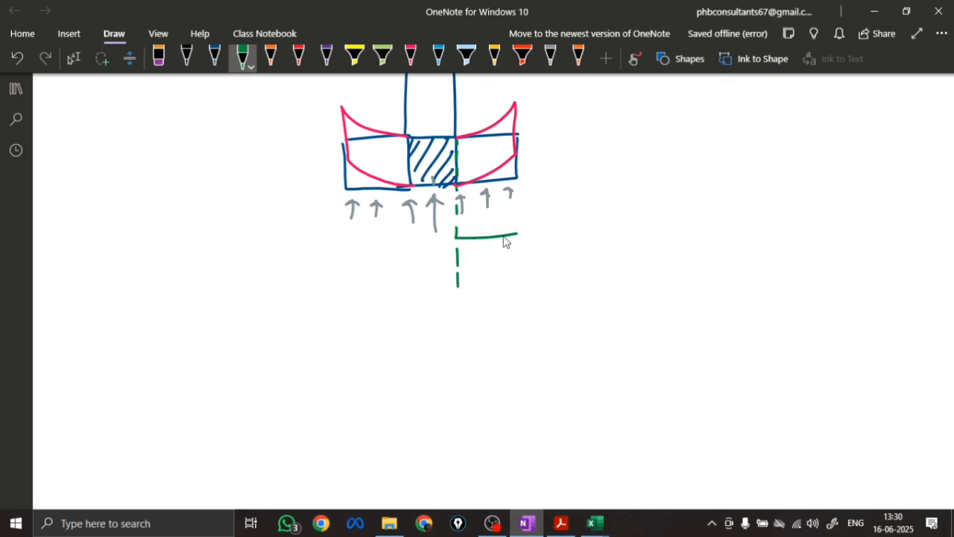
left_click_drag(459, 285, 520, 236)
mouse_move(458, 239)
left_mouse_down()
mouse_move(457, 277)
mouse_move(470, 256)
left_mouse_up()
mouse_move(479, 239)
left_mouse_down()
mouse_move(479, 251)
mouse_move(487, 247)
left_mouse_up()
left_click_drag(492, 239, 492, 244)
mouse_move(498, 237)
left_mouse_down()
mouse_move(437, 270)
mouse_move(467, 223)
mouse_move(440, 232)
left_mouse_up()
left_click(326, 56)
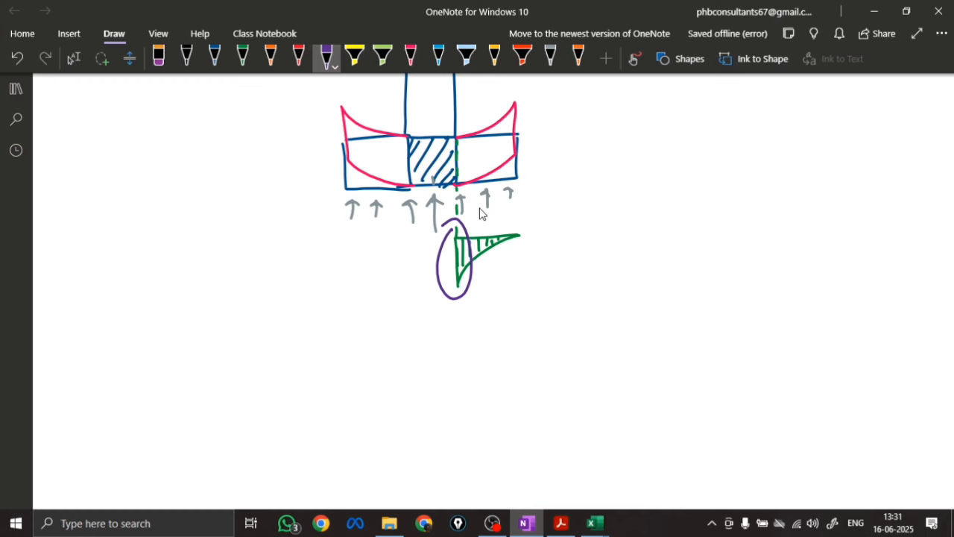
left_click(433, 312)
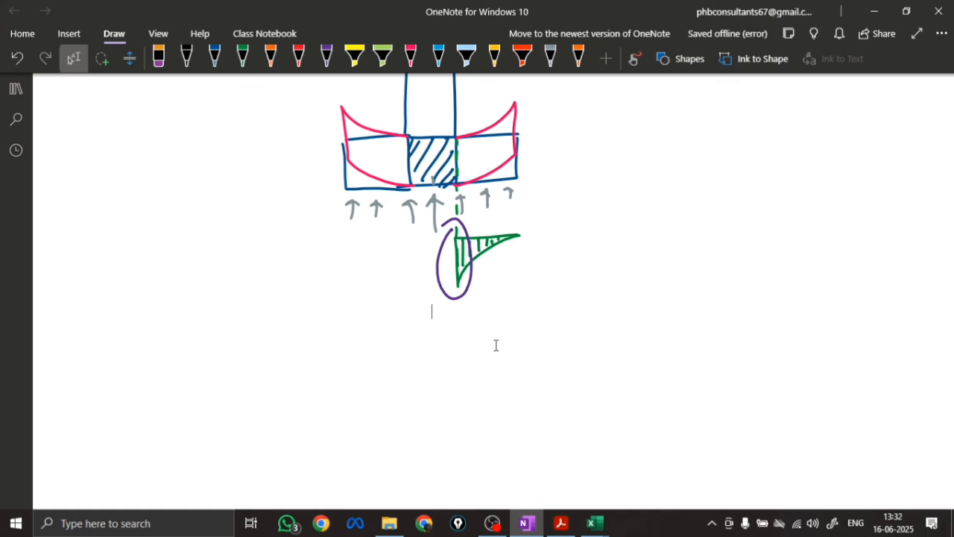
Draw the footing plan in black as a rectangle around a small hatched square column, below the moment diagram
scroll(496, 345, "down", 3)
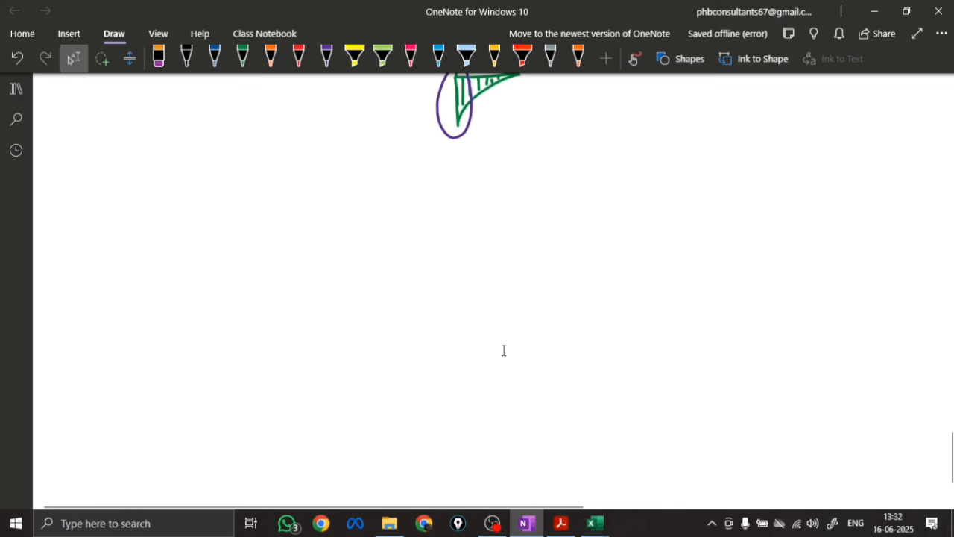
left_click(185, 57)
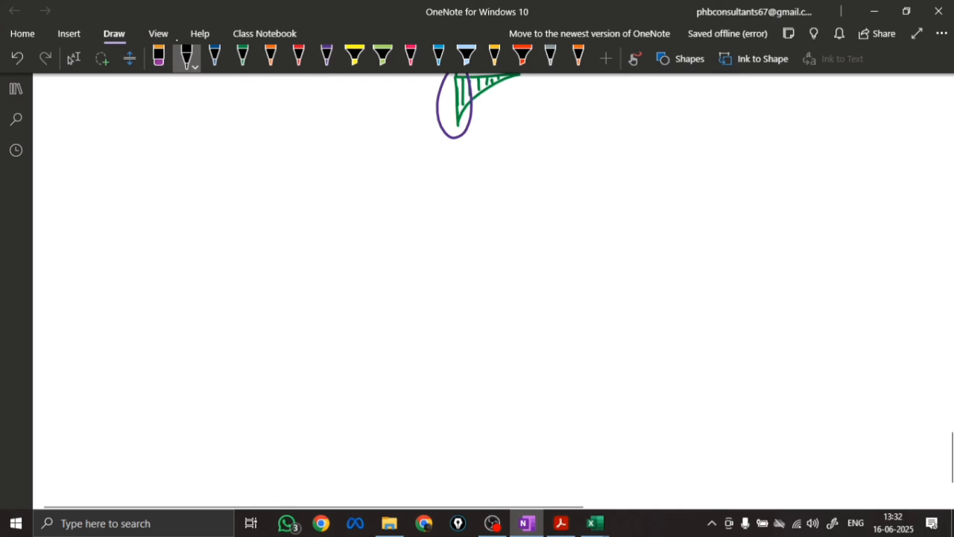
mouse_move(411, 246)
left_mouse_down()
mouse_move(415, 300)
mouse_move(455, 245)
mouse_move(464, 292)
mouse_move(415, 298)
left_mouse_up()
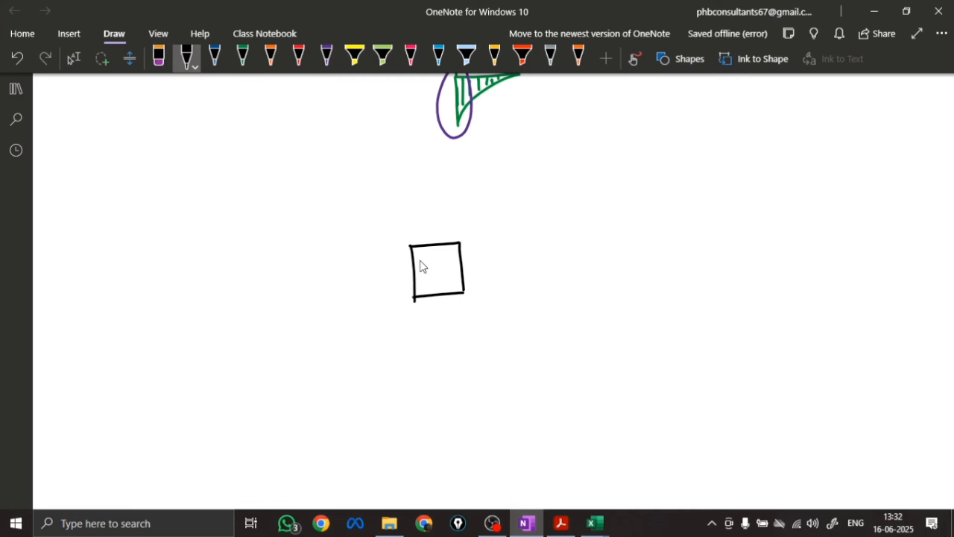
mouse_move(298, 193)
left_mouse_down()
mouse_move(319, 349)
mouse_move(487, 186)
mouse_move(556, 215)
mouse_move(563, 339)
left_mouse_up()
mouse_move(319, 349)
left_mouse_down()
mouse_move(319, 366)
mouse_move(560, 363)
mouse_move(566, 345)
left_mouse_up()
mouse_move(425, 246)
left_mouse_down()
mouse_move(415, 266)
mouse_move(425, 300)
left_mouse_up()
mouse_move(458, 250)
left_mouse_down()
mouse_move(440, 299)
mouse_move(454, 297)
left_mouse_up()
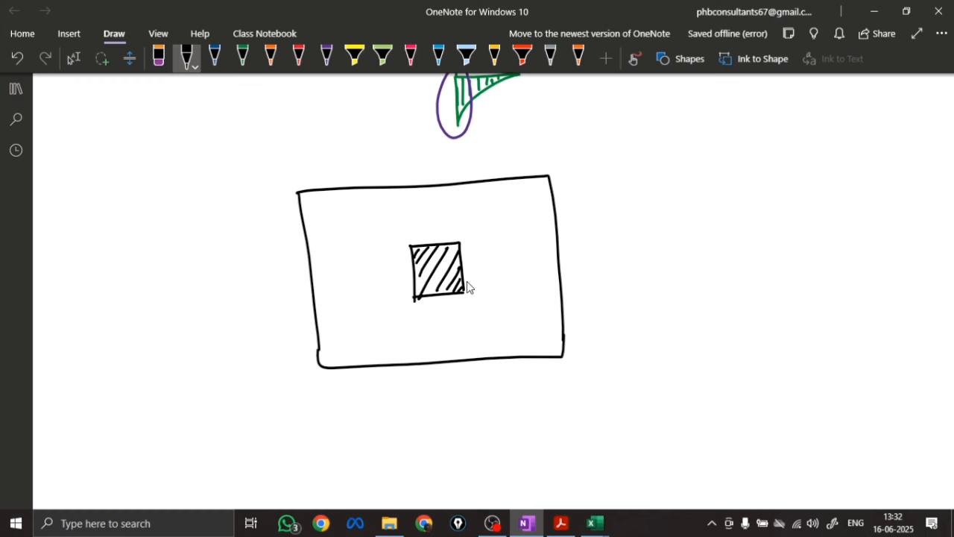
Dimension the plan's horizontal side as 2.3 m with arrows beneath the outline
mouse_move(356, 408)
left_mouse_down()
mouse_move(336, 415)
mouse_move(392, 408)
left_mouse_up()
mouse_move(412, 402)
left_mouse_down()
mouse_move(432, 412)
mouse_move(551, 394)
mouse_move(541, 402)
left_mouse_up()
left_click(423, 409)
left_click_drag(441, 411, 451, 408)
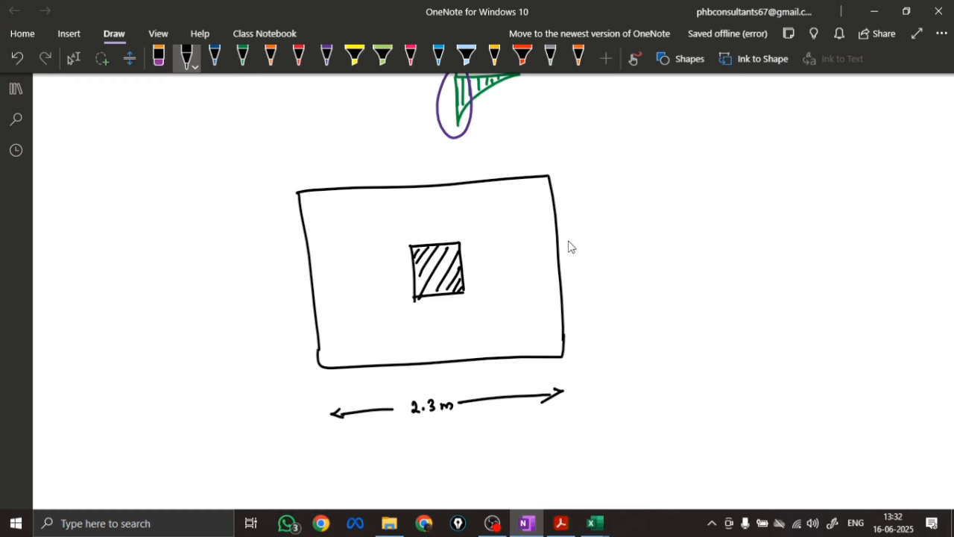
Dimension the plan's vertical side as 2.3 m with arrows to the right of the outline
mouse_move(571, 255)
left_mouse_down()
mouse_move(581, 266)
mouse_move(613, 257)
mouse_move(589, 360)
mouse_move(597, 348)
left_mouse_up()
left_click(582, 264)
left_click_drag(579, 178, 582, 246)
left_click_drag(570, 182, 588, 179)
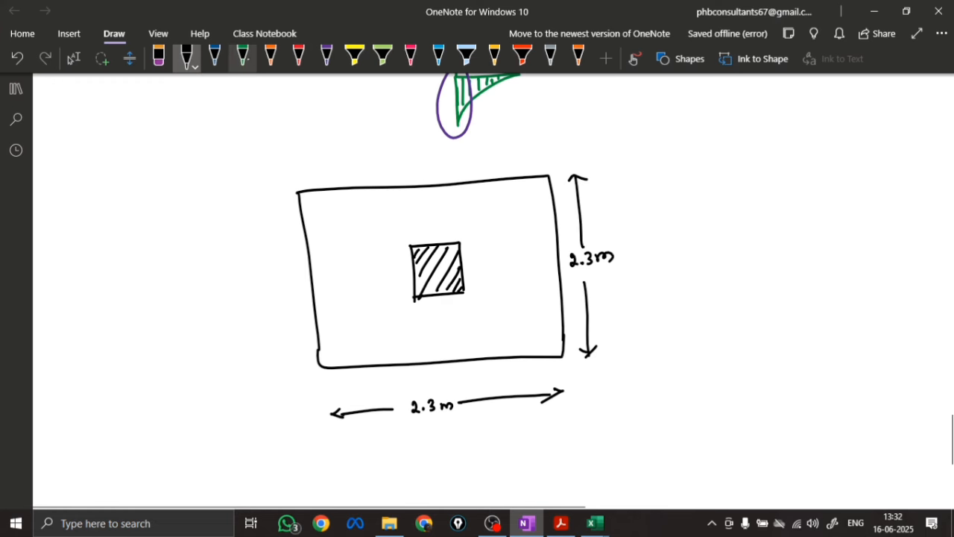
Dimension the plan in green with the column width 0.23 m and the left overhang (2.3 − 0.23)/2, 1.035 m
left_click(243, 58)
mouse_move(415, 304)
left_mouse_down()
mouse_move(416, 313)
mouse_move(464, 306)
mouse_move(431, 318)
mouse_move(448, 335)
left_mouse_up()
mouse_move(328, 313)
left_mouse_down()
mouse_move(325, 326)
mouse_move(415, 311)
mouse_move(409, 317)
left_mouse_up()
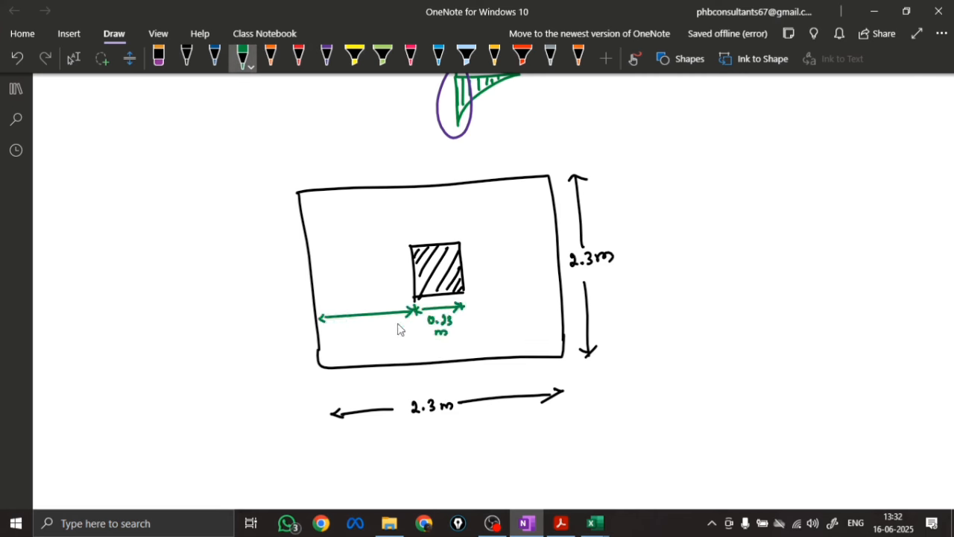
left_click(334, 285)
left_click_drag(333, 283, 387, 283)
left_click(373, 285)
mouse_move(336, 297)
left_mouse_down()
mouse_move(391, 292)
mouse_move(371, 298)
left_mouse_up()
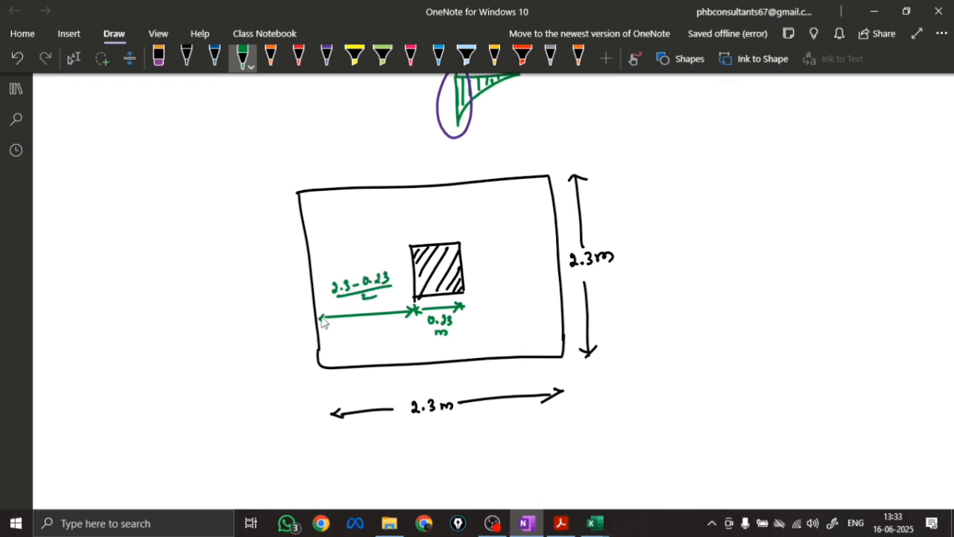
mouse_move(345, 326)
left_mouse_down()
mouse_move(345, 334)
mouse_move(394, 333)
left_mouse_up()
left_click(351, 333)
Dimension the right overhang of the footing plan as 1.035 in green
left_click_drag(496, 305, 559, 303)
left_click_drag(548, 299, 553, 309)
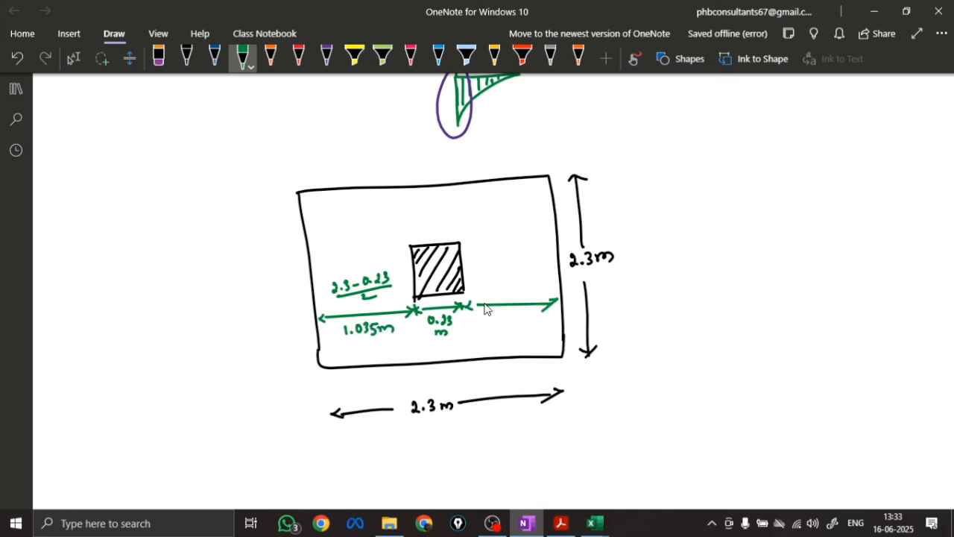
left_click_drag(494, 316, 520, 323)
left_click(500, 323)
left_click_drag(522, 316, 528, 315)
Draw green coordinate axes with arrowheads to the lower left of the plan and label them x and y
left_click_drag(109, 382, 153, 466)
left_click_drag(174, 452, 188, 452)
left_click_drag(102, 391, 116, 388)
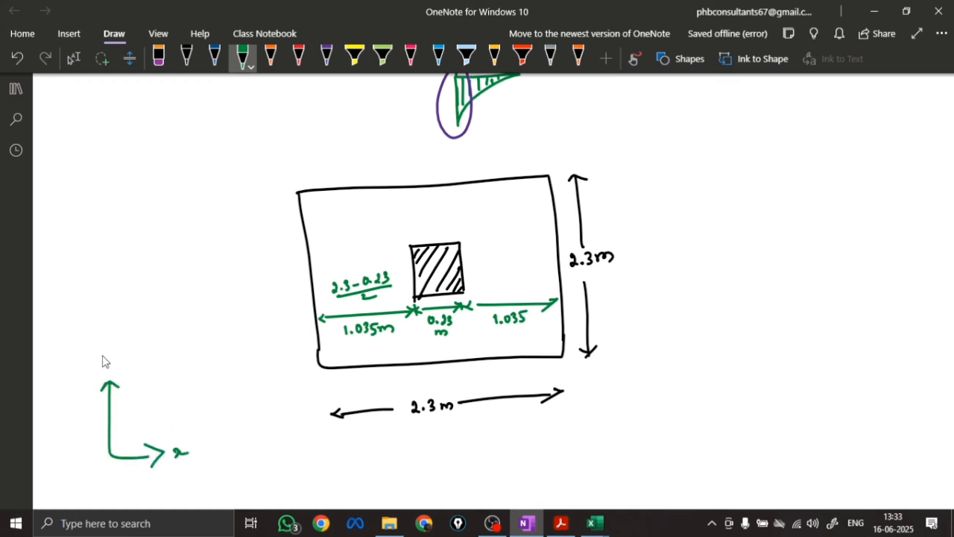
left_click_drag(100, 355, 104, 364)
left_click_drag(109, 353, 98, 373)
Project the right column face downward with dashes and draw a hatched green moment diagram below the plan, labelled "Along x direction"
left_click_drag(335, 455, 591, 431)
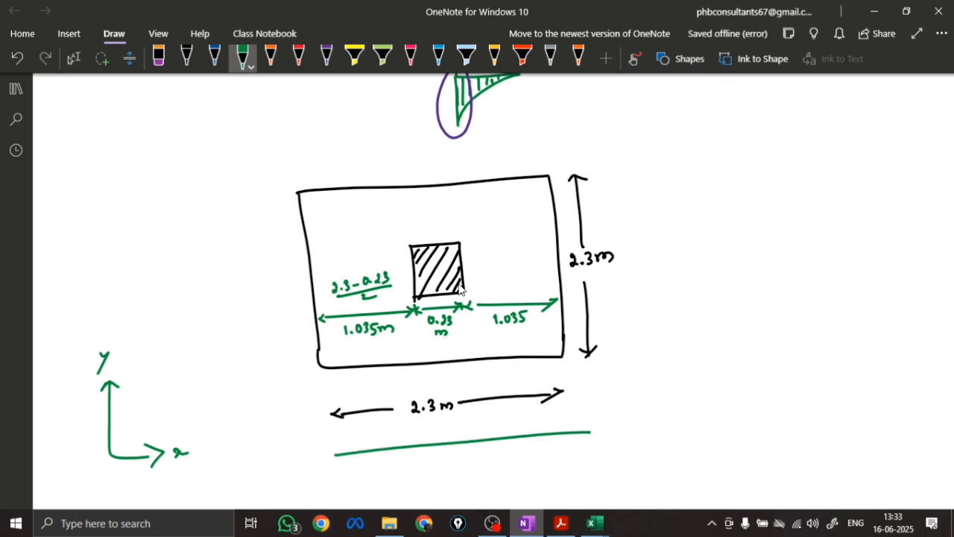
left_click_drag(463, 299, 464, 306)
left_click_drag(466, 314, 470, 352)
left_click_drag(474, 365, 475, 373)
left_click_drag(477, 393, 479, 415)
mouse_move(483, 432)
left_mouse_down()
mouse_move(505, 494)
mouse_move(593, 432)
mouse_move(501, 487)
left_mouse_up()
left_click_drag(509, 443, 511, 474)
left_click_drag(522, 438, 522, 465)
left_click_drag(538, 440, 549, 453)
left_click_drag(559, 436, 560, 449)
left_click_drag(569, 435, 577, 442)
mouse_move(584, 433)
left_mouse_down()
mouse_move(632, 422)
mouse_move(645, 428)
mouse_move(646, 441)
mouse_move(621, 452)
mouse_move(689, 446)
left_mouse_up()
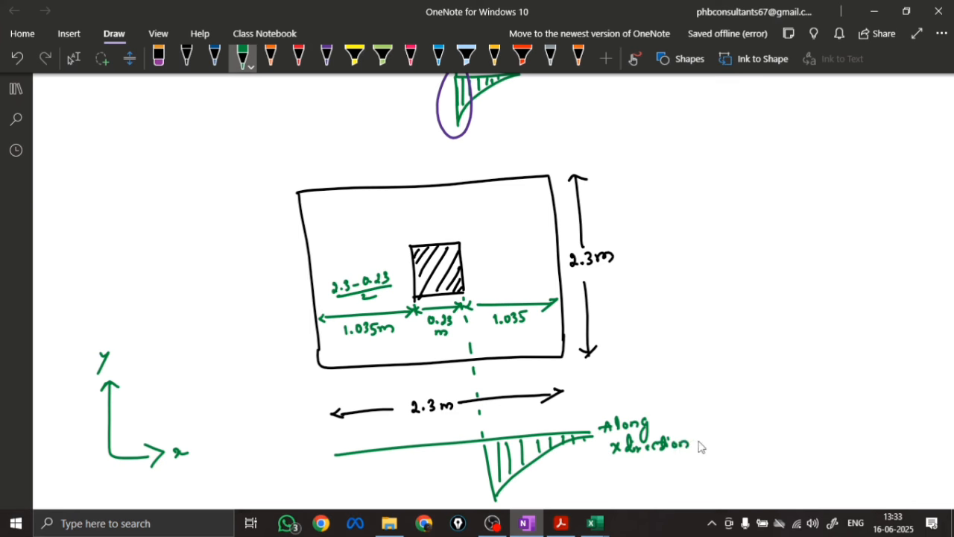
Draw a hatched orange moment diagram beside the plan, labelled "Along Y Dir.", and circle the peaks of both moment diagrams
left_click(271, 58)
left_click_drag(464, 243, 626, 224)
left_click_drag(637, 355, 634, 172)
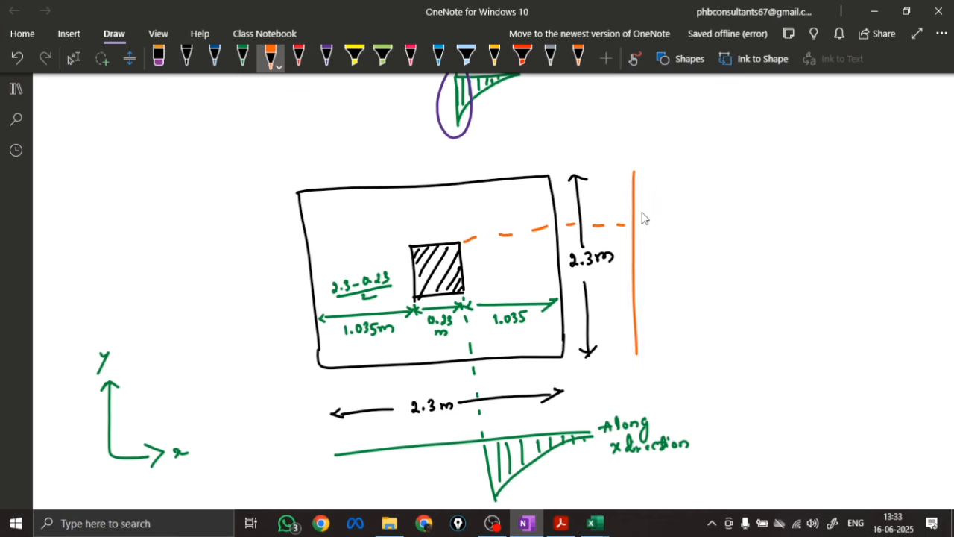
mouse_move(642, 215)
left_mouse_down()
mouse_move(638, 227)
mouse_move(675, 206)
mouse_move(636, 190)
mouse_move(644, 218)
mouse_move(642, 191)
left_mouse_up()
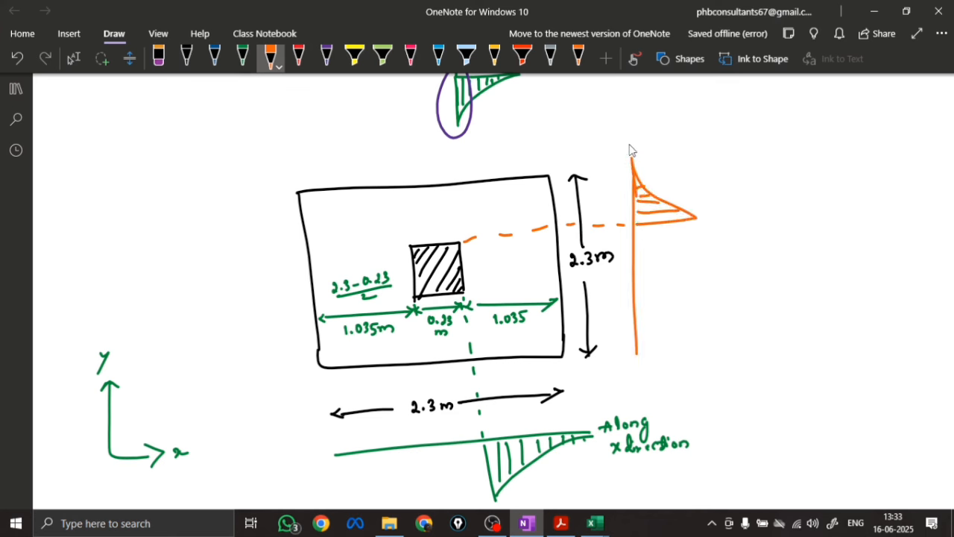
mouse_move(630, 152)
left_mouse_down()
mouse_move(638, 101)
mouse_move(652, 133)
mouse_move(654, 93)
left_mouse_up()
mouse_move(675, 238)
left_mouse_down()
mouse_move(666, 207)
mouse_move(682, 229)
left_mouse_up()
mouse_move(475, 447)
left_mouse_down()
mouse_move(501, 481)
mouse_move(466, 445)
left_mouse_up()
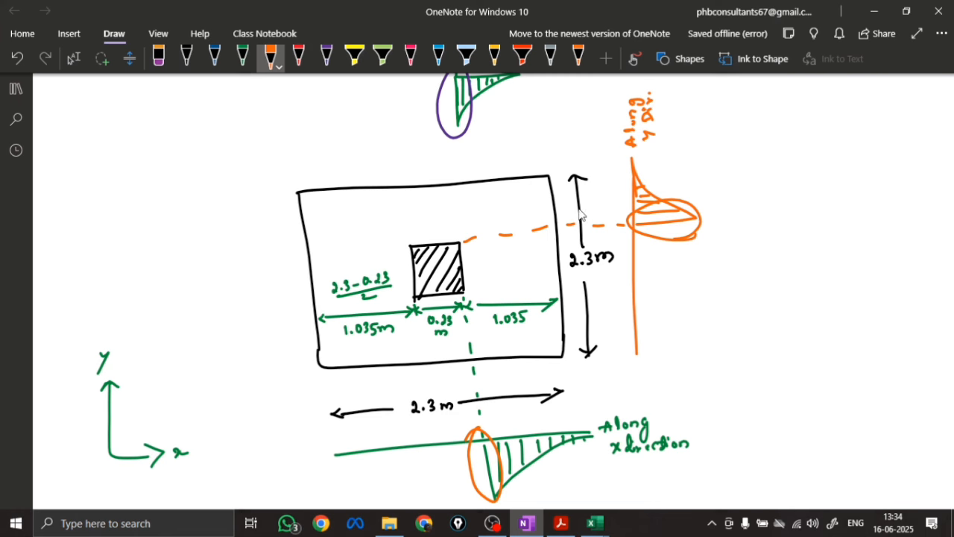
Dimension the plan's vertical side in orange as 1.035, 0.23 and 1.035
mouse_move(597, 224)
left_mouse_down()
mouse_move(601, 202)
mouse_move(617, 201)
mouse_move(612, 169)
left_mouse_up()
left_click_drag(602, 171, 602, 162)
left_click_drag(599, 273, 606, 274)
left_click_drag(603, 278, 605, 235)
left_click_drag(616, 257, 616, 246)
mouse_move(609, 336)
left_mouse_down()
mouse_move(604, 301)
mouse_move(622, 341)
mouse_move(621, 300)
left_mouse_up()
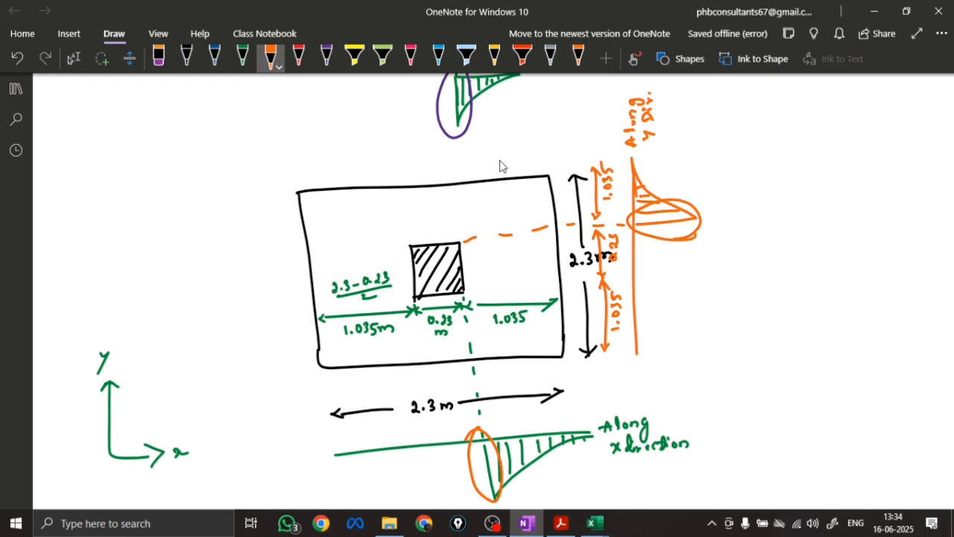
Draw the footing elevation in black below the diagrams, with a column stub ending in a break line on a rectangular base
key("Escape")
scroll(522, 330, "down", 10)
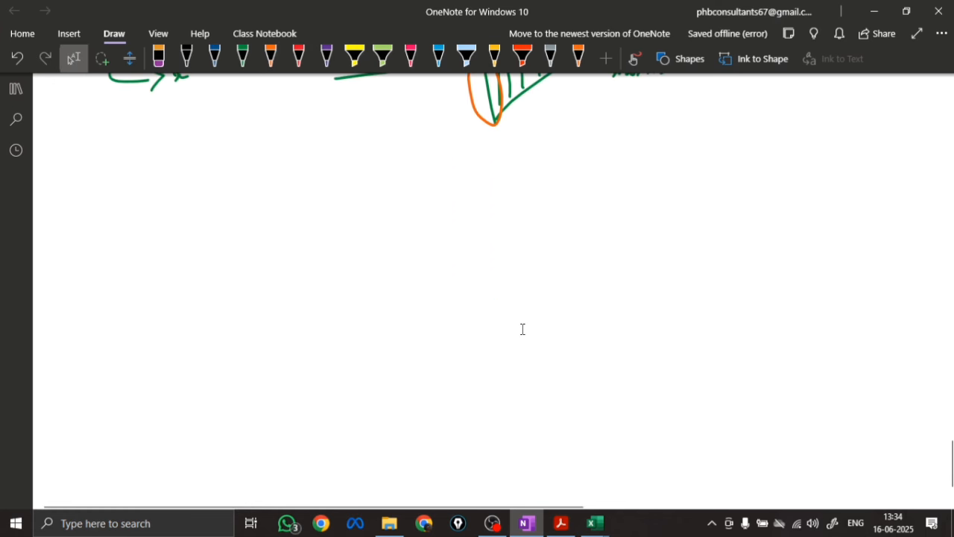
left_click(186, 56)
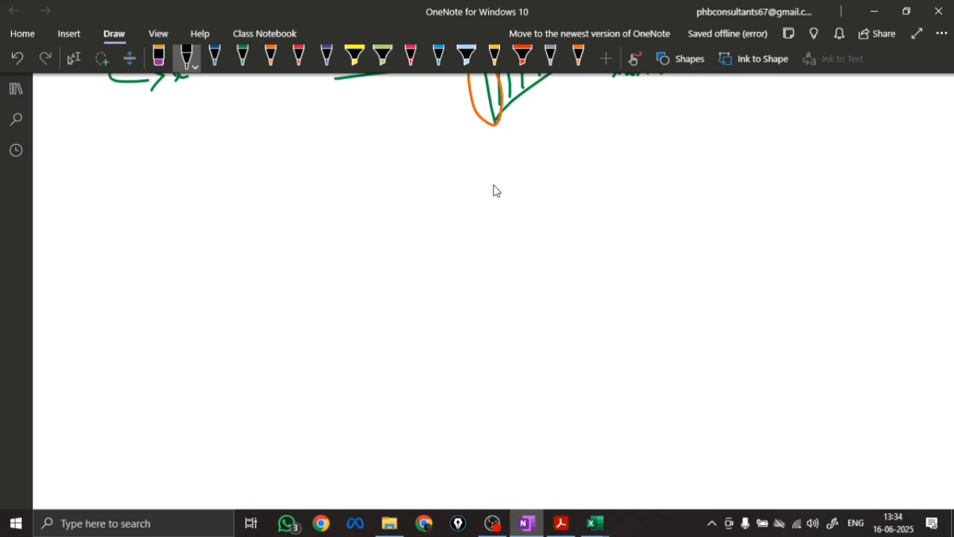
left_click_drag(494, 184, 497, 282)
left_click_drag(442, 185, 449, 284)
left_click_drag(360, 289, 578, 279)
left_click_drag(359, 290, 467, 348)
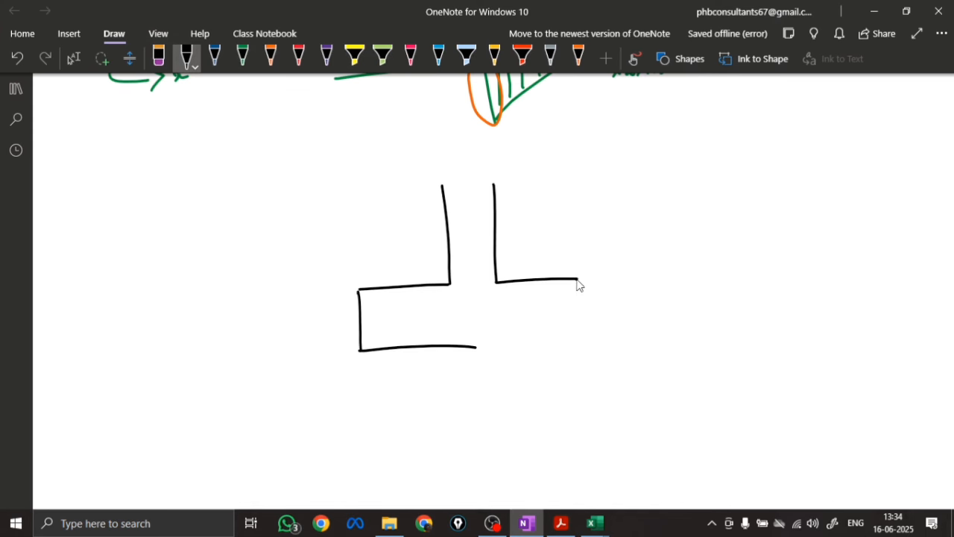
left_click_drag(578, 280, 440, 347)
left_click_drag(419, 184, 524, 181)
Outline and hatch in black the part of the footing directly beneath the column
mouse_move(450, 288)
left_mouse_down()
mouse_move(455, 347)
mouse_move(497, 347)
mouse_move(456, 305)
left_mouse_up()
left_click_drag(467, 312, 455, 326)
left_click_drag(498, 287, 456, 340)
mouse_move(494, 306)
left_mouse_down()
mouse_move(466, 342)
mouse_move(478, 342)
left_mouse_up()
left_click_drag(497, 336, 489, 343)
left_click_drag(484, 287, 456, 339)
left_click_drag(463, 306, 456, 316)
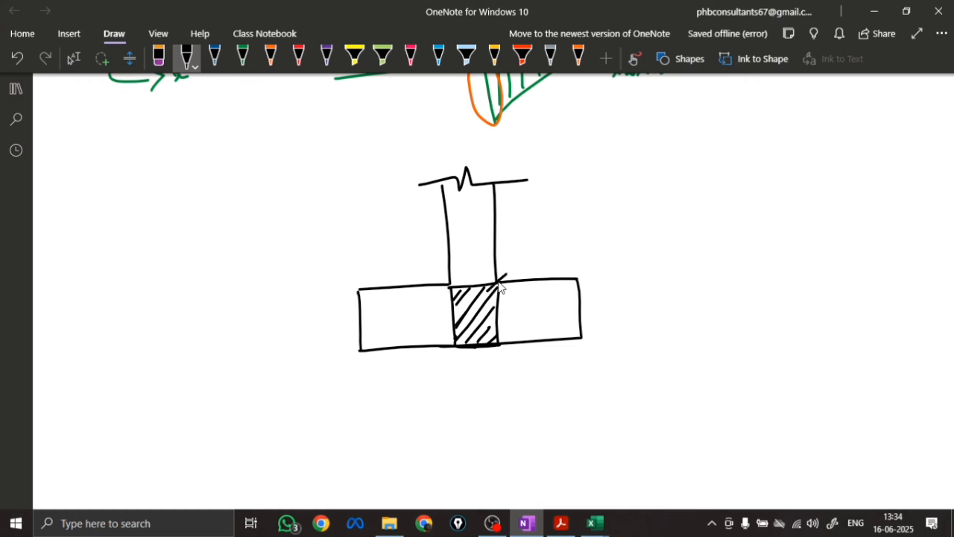
Label the hatched part beneath the column "stiff" with a leader arrow, and add a downward load arrow P above the column
left_click_drag(498, 281, 600, 211)
left_click_drag(588, 211, 597, 222)
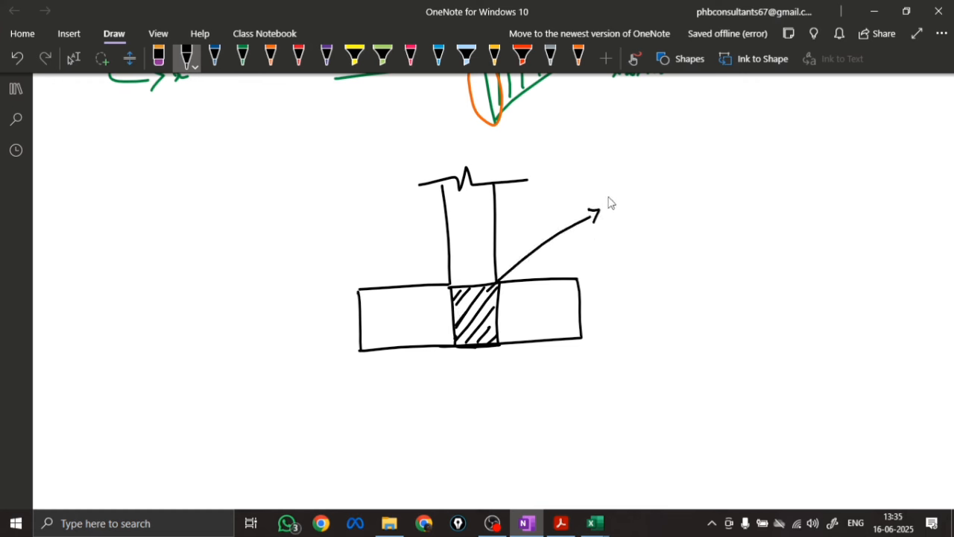
mouse_move(616, 191)
left_mouse_down()
mouse_move(607, 201)
mouse_move(622, 200)
left_mouse_up()
mouse_move(618, 188)
left_mouse_down()
mouse_move(634, 186)
mouse_move(634, 196)
left_mouse_up()
mouse_move(645, 174)
left_mouse_down()
mouse_move(639, 196)
mouse_move(648, 195)
left_mouse_up()
left_click(659, 178)
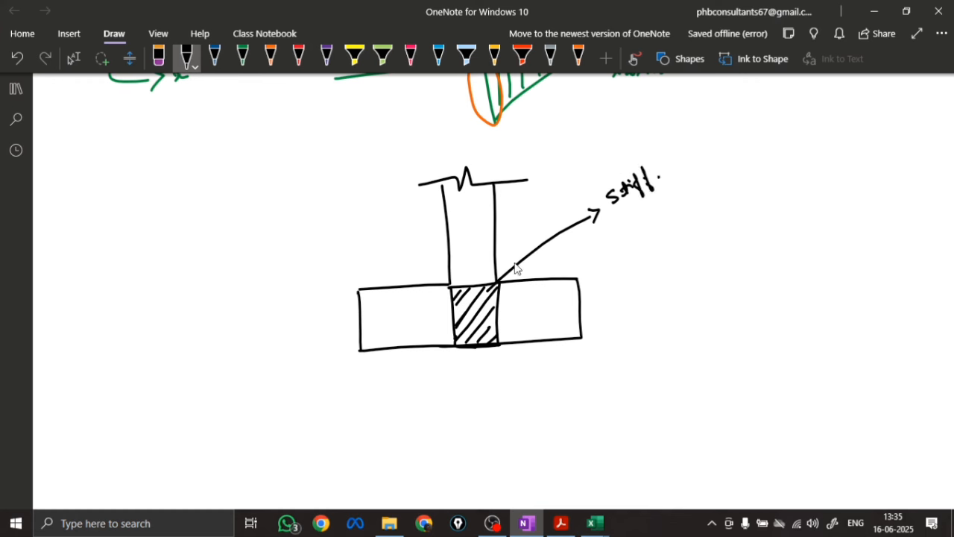
left_click_drag(469, 141, 467, 166)
mouse_move(463, 158)
left_mouse_down()
mouse_move(476, 158)
mouse_move(469, 138)
left_mouse_up()
left_click_drag(464, 127, 471, 128)
Hatch the right overhang of the elevation in pink and annotate it with an arrow: "This portion is flexure by the load."
left_click(410, 56)
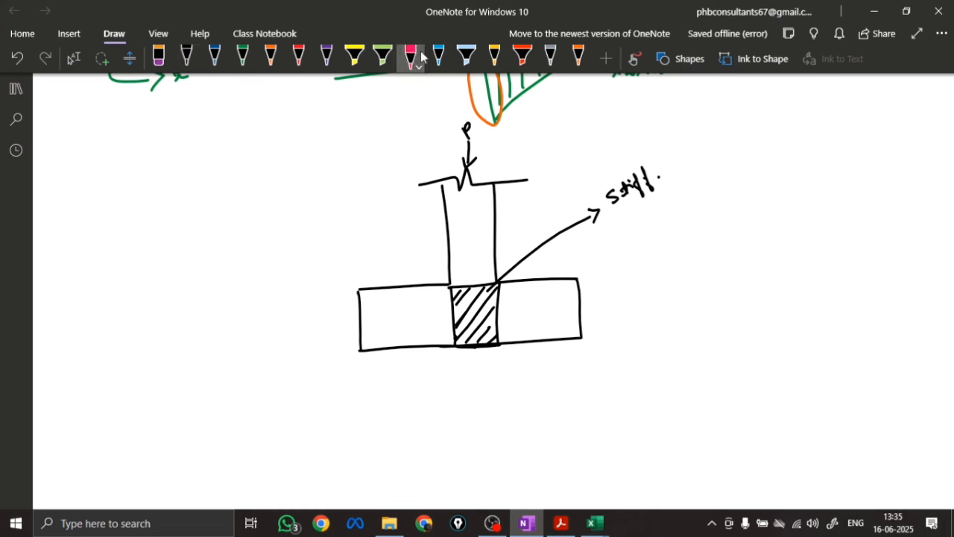
left_click_drag(509, 287, 502, 296)
left_click_drag(514, 290, 501, 322)
mouse_move(548, 280)
left_mouse_down()
mouse_move(509, 340)
mouse_move(528, 340)
left_mouse_up()
left_click_drag(575, 288, 564, 337)
left_click_drag(581, 318, 576, 336)
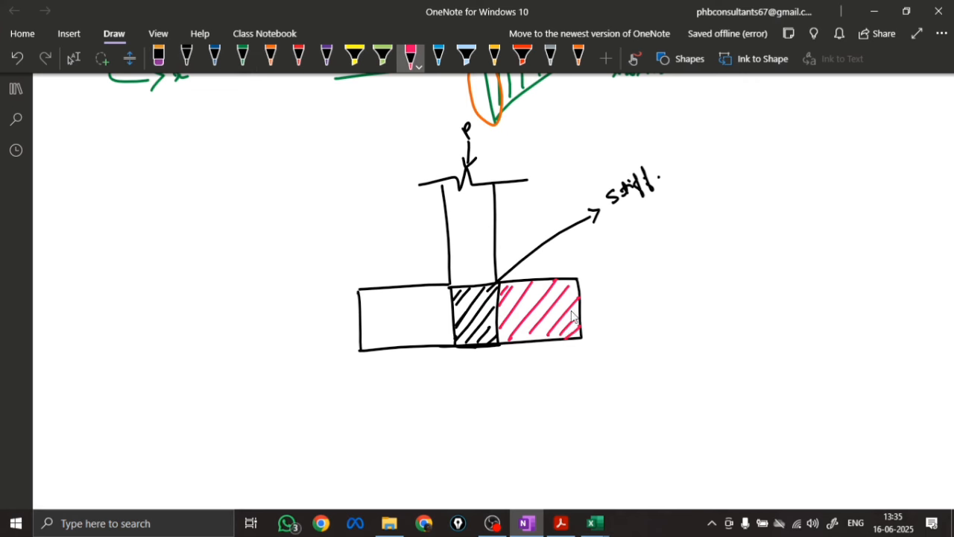
mouse_move(573, 310)
left_mouse_down()
mouse_move(619, 307)
mouse_move(610, 316)
left_mouse_up()
mouse_move(628, 297)
left_mouse_down()
mouse_move(643, 306)
mouse_move(777, 298)
mouse_move(796, 283)
mouse_move(901, 274)
left_mouse_up()
left_click_drag(644, 328, 683, 330)
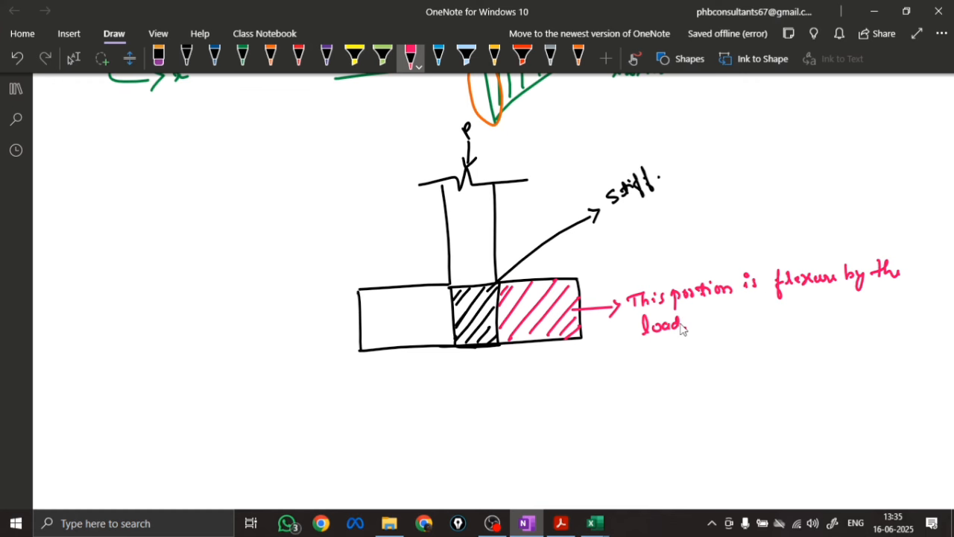
Sketch two short pink lines with curves bending away from them, one above the other, below the flexure note
scroll(523, 328, "down", 3)
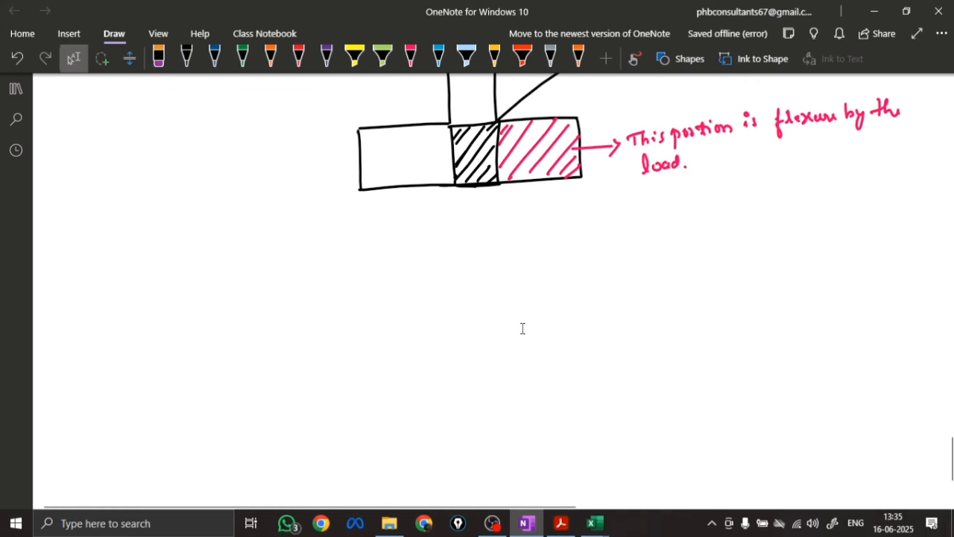
left_click(410, 56)
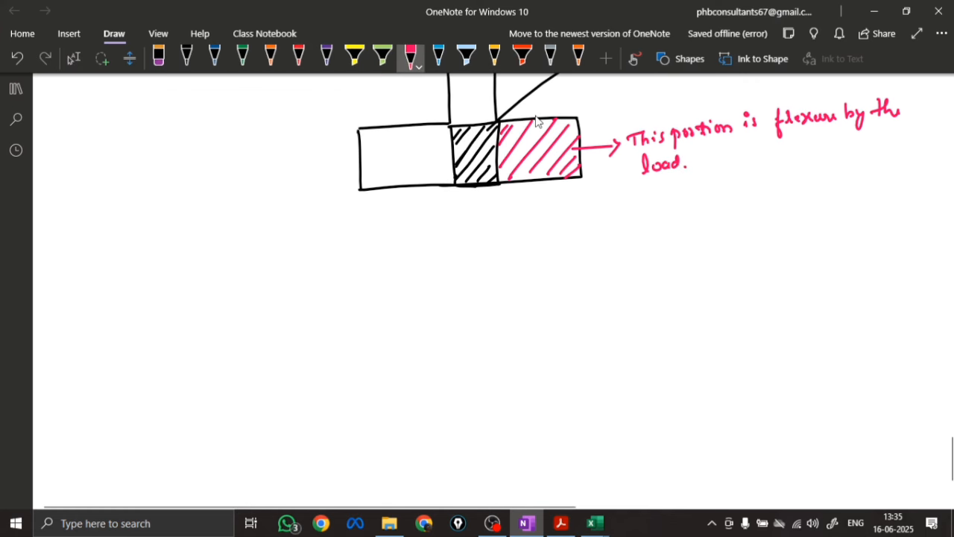
left_click_drag(809, 216, 873, 215)
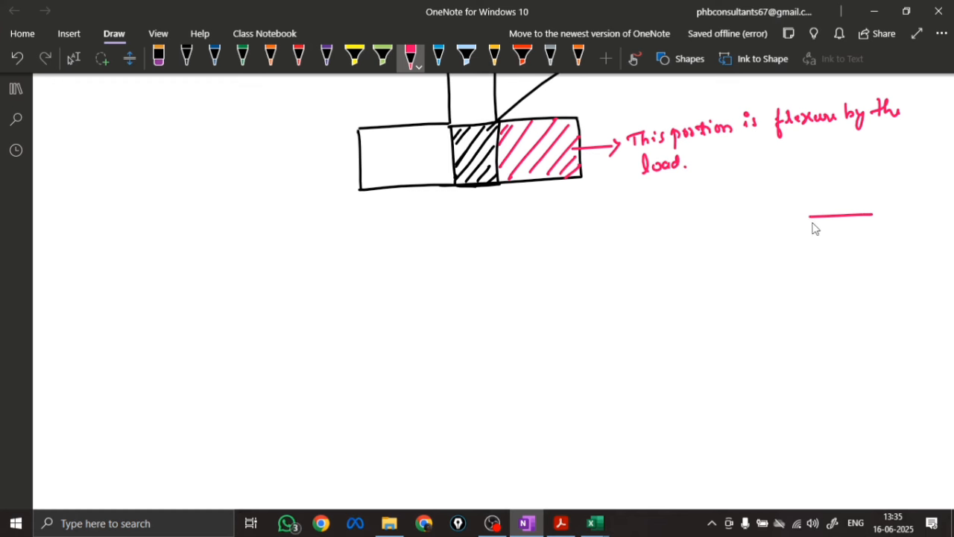
left_click_drag(808, 219, 869, 237)
mouse_move(812, 265)
left_mouse_down()
mouse_move(878, 262)
mouse_move(878, 243)
left_mouse_up()
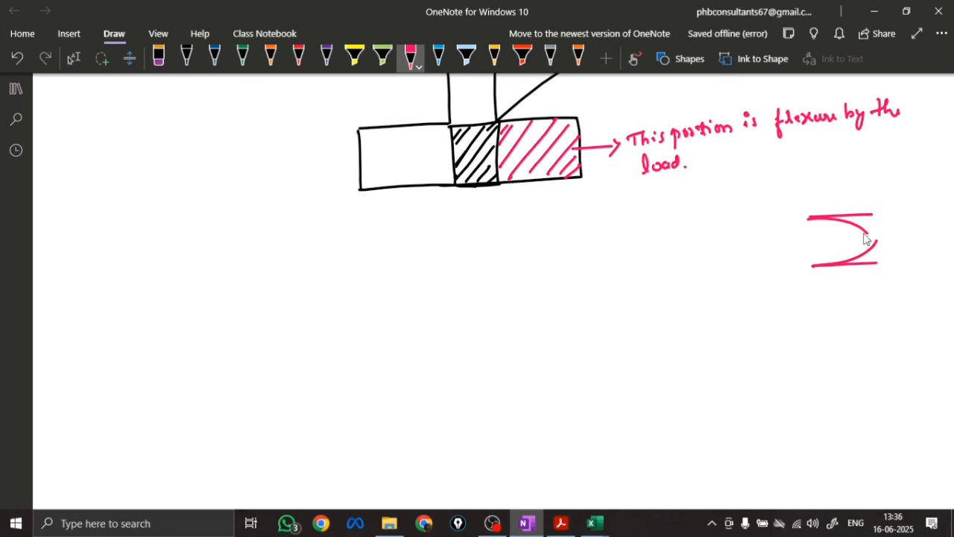
Draw grey upward pressure arrows beneath the right overhang, bracket them and label them w = 208 kN/m²
left_click(550, 58)
left_click_drag(508, 240, 506, 192)
left_click_drag(500, 200, 530, 192)
left_click_drag(523, 201, 554, 190)
left_click_drag(549, 197, 573, 186)
left_click_drag(568, 193, 579, 191)
left_click_drag(517, 239, 580, 199)
left_click_drag(529, 236, 544, 236)
left_click_drag(548, 234, 553, 233)
left_click_drag(548, 239, 578, 229)
left_click_drag(591, 227, 600, 237)
mouse_move(610, 225)
left_mouse_down()
mouse_move(611, 237)
mouse_move(626, 224)
mouse_move(624, 234)
left_mouse_up()
left_click_drag(629, 231, 655, 222)
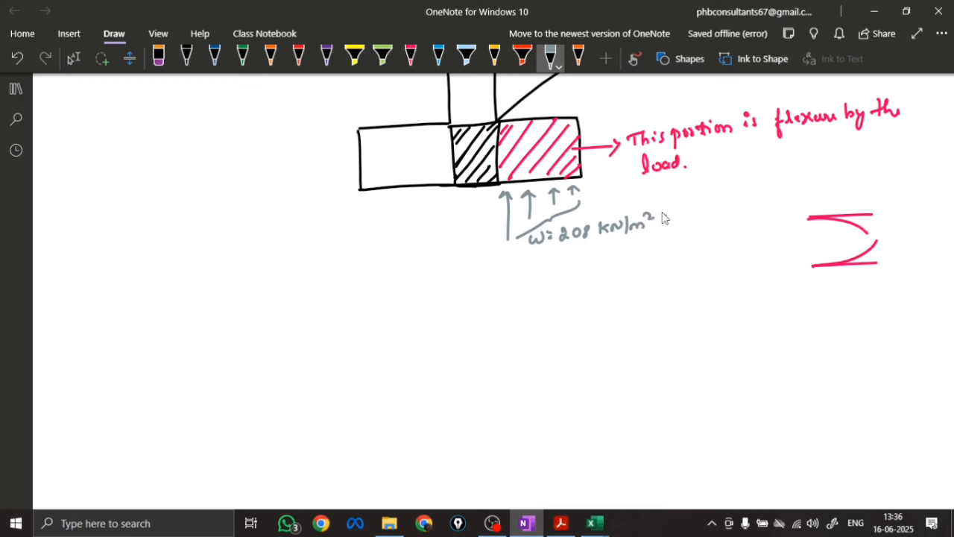
Dimension the underside of the elevation in blue as 1.035 m, 0.23 and 1.035 m
left_click(215, 59)
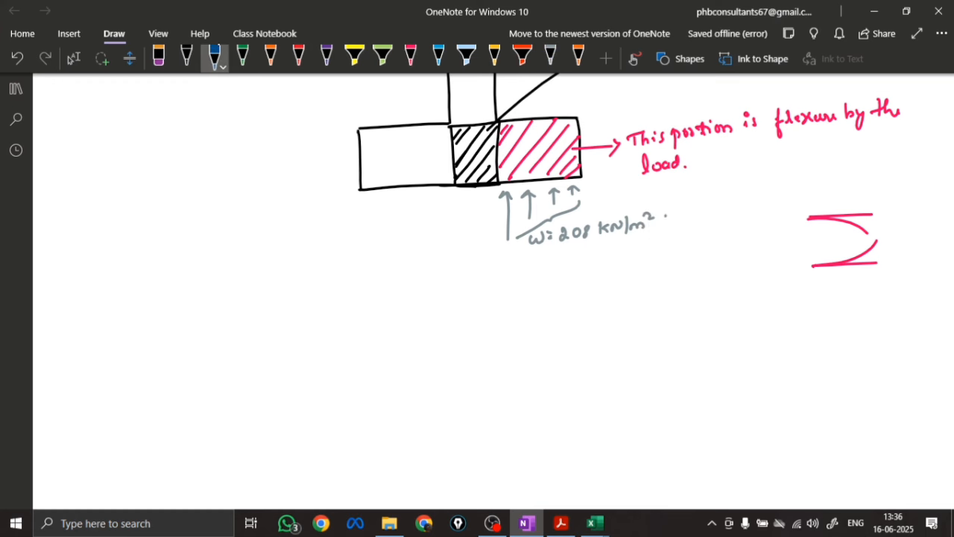
left_click_drag(510, 187, 538, 187)
left_click(533, 191)
left_click_drag(545, 186, 582, 189)
left_click_drag(367, 194, 359, 198)
mouse_move(360, 198)
left_mouse_down()
mouse_move(504, 193)
mouse_move(482, 212)
left_mouse_up()
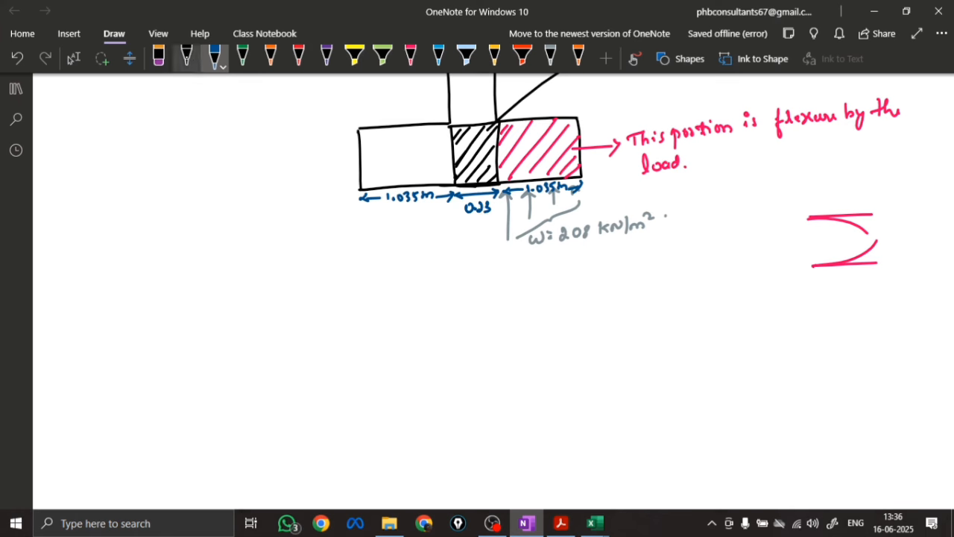
Draw a black footing plan below the elevation, a rectangle with a small square column inside
left_click(186, 58)
mouse_move(461, 371)
left_mouse_down()
mouse_move(473, 337)
mouse_move(500, 371)
left_mouse_up()
mouse_move(363, 297)
left_mouse_down()
mouse_move(365, 406)
mouse_move(559, 293)
mouse_move(567, 419)
left_mouse_up()
mouse_move(365, 409)
left_mouse_down()
mouse_move(369, 427)
mouse_move(568, 422)
left_mouse_up()
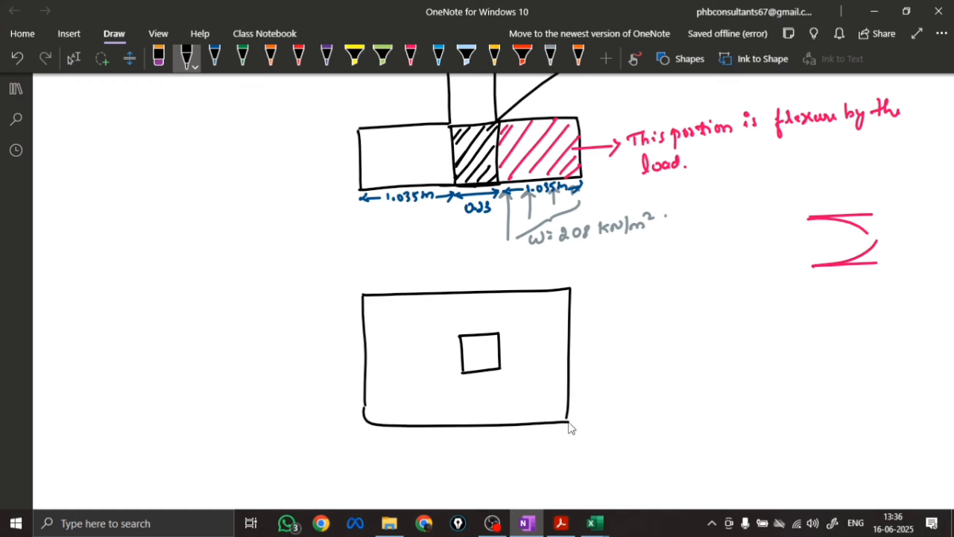
Hatch a pink strip along the plan's right edge, away from the column face, and erase it
left_click(410, 58)
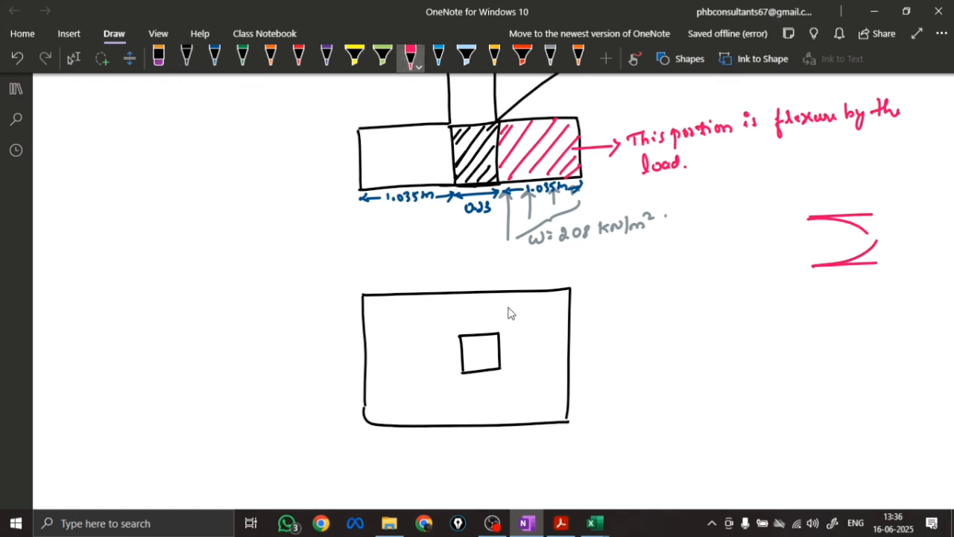
mouse_move(514, 295)
left_mouse_down()
mouse_move(526, 426)
mouse_move(522, 314)
mouse_move(531, 342)
left_mouse_up()
left_click_drag(567, 297, 524, 351)
left_click_drag(568, 328, 522, 387)
mouse_move(566, 366)
left_mouse_down()
mouse_move(523, 417)
mouse_move(550, 423)
left_mouse_up()
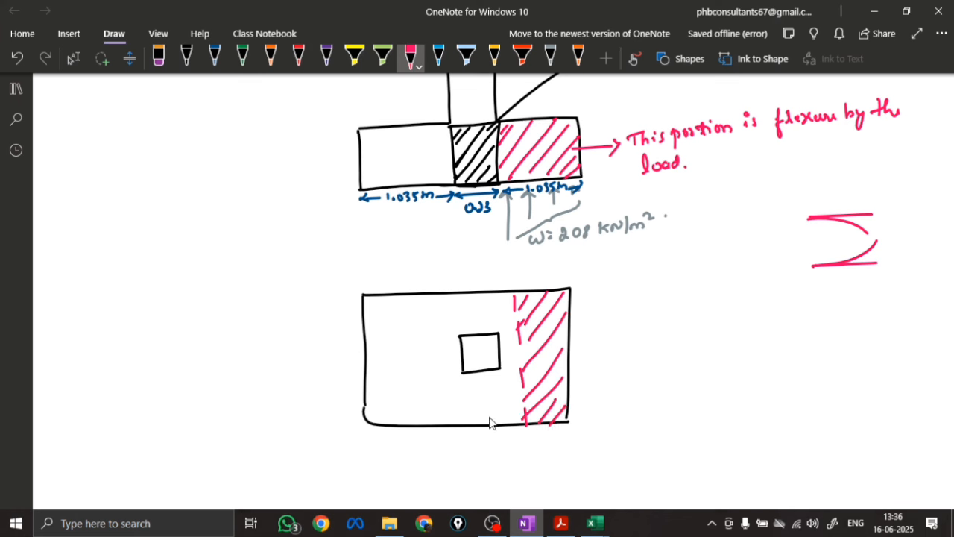
left_click(159, 59)
mouse_move(512, 309)
left_mouse_down()
mouse_move(525, 376)
mouse_move(560, 417)
mouse_move(520, 311)
left_mouse_up()
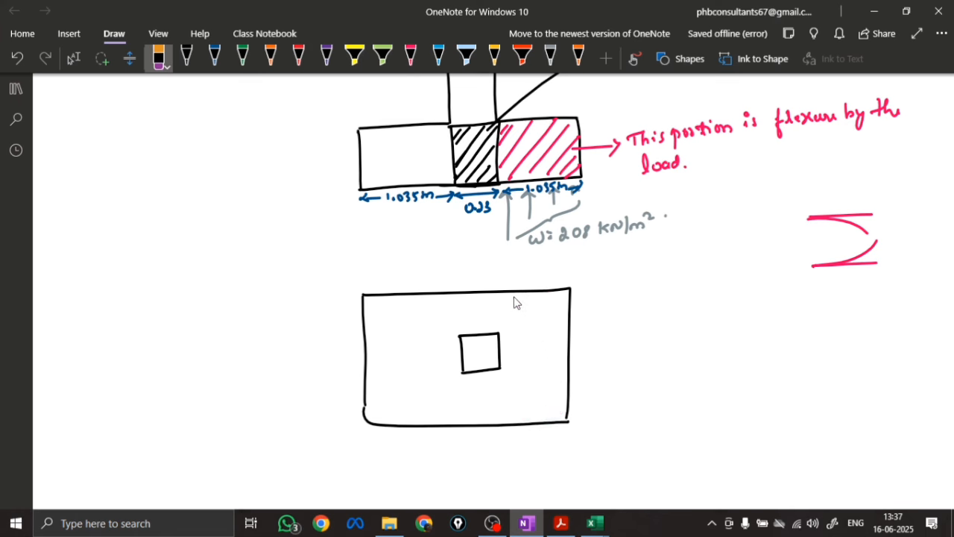
Hatch the plan in pink from the right column face to the footing edge and dimension the strip as 1.035
left_click(418, 54)
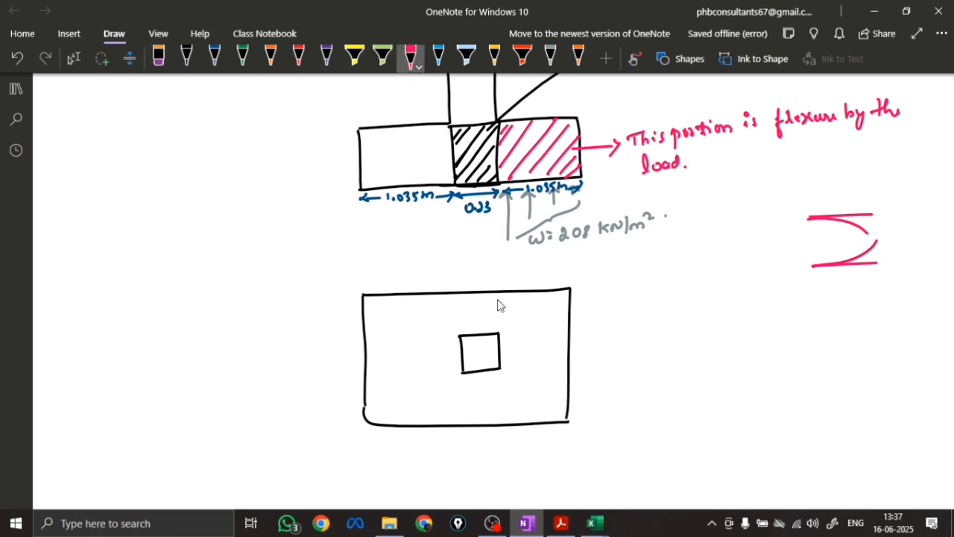
left_click_drag(498, 295, 500, 328)
left_click_drag(500, 371, 498, 432)
left_click_drag(517, 294, 498, 328)
left_click_drag(544, 296, 501, 347)
left_click_drag(560, 322, 503, 374)
left_click_drag(560, 344, 505, 397)
left_click_drag(562, 365, 513, 411)
mouse_move(564, 385)
left_mouse_down()
mouse_move(528, 423)
mouse_move(549, 423)
mouse_move(504, 443)
mouse_move(573, 439)
left_mouse_up()
left_click_drag(566, 432, 567, 446)
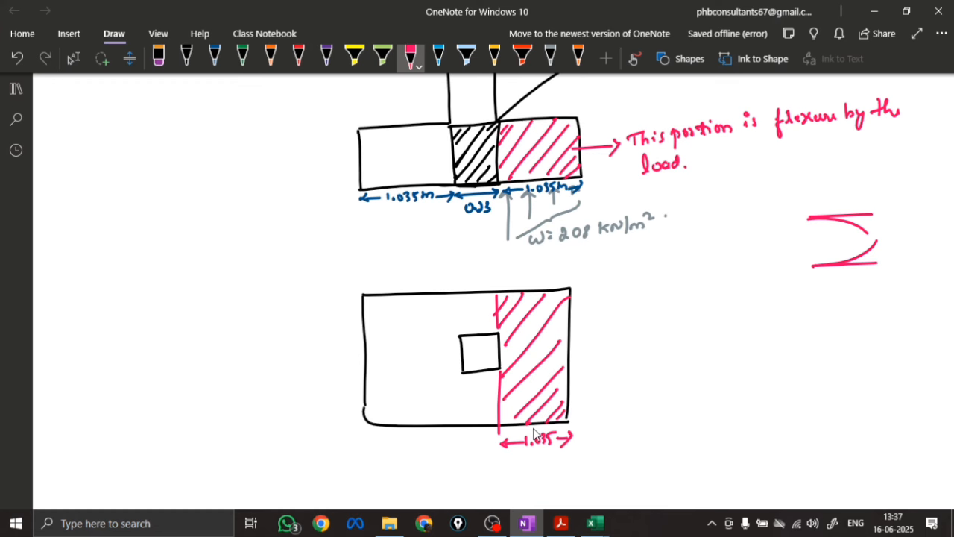
Write the bending moment formula Mx = My = wl²/2 in black below the plan
scroll(535, 435, "down", 3)
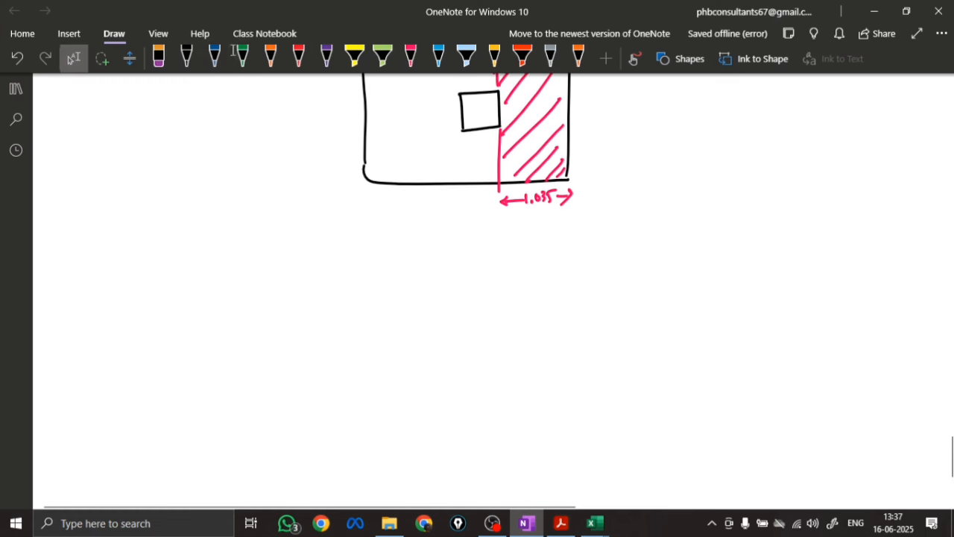
left_click(186, 54)
mouse_move(284, 285)
left_mouse_down()
mouse_move(301, 273)
mouse_move(305, 282)
left_mouse_up()
mouse_move(311, 272)
left_mouse_down()
mouse_move(369, 276)
mouse_move(375, 291)
mouse_move(404, 261)
left_mouse_up()
left_click(330, 266)
left_click(331, 273)
mouse_move(393, 267)
left_mouse_down()
mouse_move(445, 256)
mouse_move(452, 264)
left_mouse_up()
left_click_drag(457, 241, 465, 263)
left_click_drag(430, 277, 454, 287)
Beside the formula, write w = Net upward soil pressure × width of footing and substitute 208 × 2.3 after a double divider
left_click_drag(540, 255, 541, 321)
mouse_move(546, 256)
left_mouse_down()
mouse_move(549, 324)
mouse_move(586, 266)
mouse_move(619, 252)
mouse_move(828, 240)
mouse_move(884, 219)
mouse_move(910, 237)
mouse_move(951, 222)
left_mouse_up()
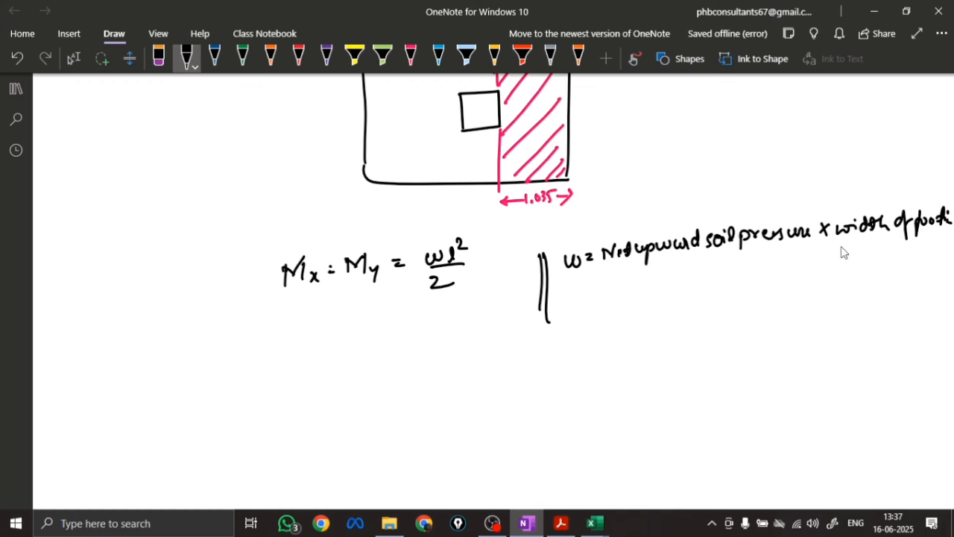
left_click_drag(600, 290, 608, 288)
left_click_drag(599, 296, 721, 283)
left_click_drag(731, 270, 735, 282)
Write the units kN/m² and m in black beneath 208 × 2.3 and strike out the common metre
left_click_drag(615, 318, 627, 317)
mouse_move(615, 324)
left_mouse_down()
mouse_move(678, 299)
mouse_move(680, 312)
left_mouse_up()
left_click_drag(665, 332, 679, 328)
mouse_move(680, 317)
left_mouse_down()
mouse_move(742, 306)
mouse_move(726, 307)
left_mouse_up()
left_click_drag(665, 333, 681, 319)
left_click_drag(617, 321, 633, 323)
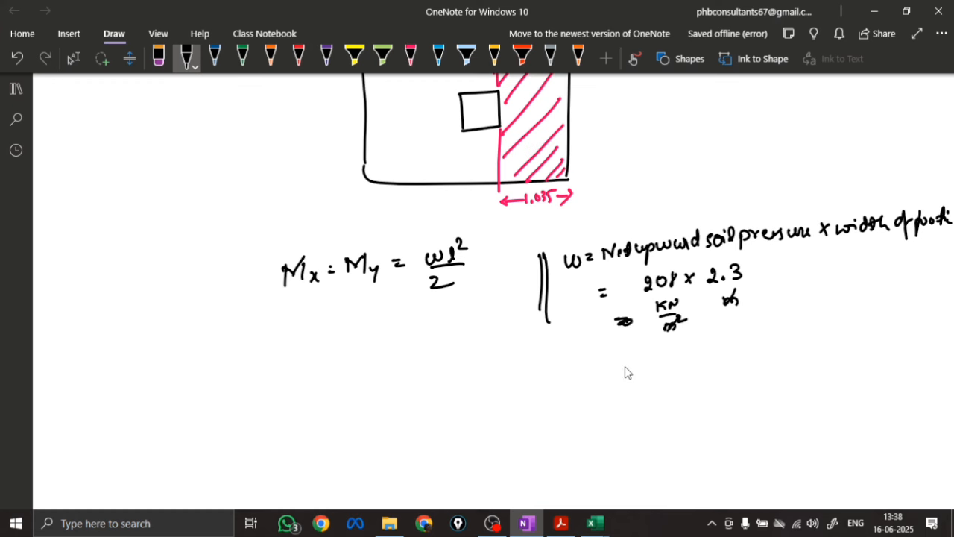
Write the product as = 478.4 kN/m below the units
left_click_drag(622, 366, 632, 365)
left_click_drag(621, 373, 633, 372)
mouse_move(745, 343)
left_mouse_down()
mouse_move(744, 358)
mouse_move(755, 356)
left_mouse_up()
left_click_drag(761, 356, 791, 347)
mouse_move(792, 352)
left_mouse_down()
mouse_move(802, 350)
mouse_move(774, 364)
left_mouse_up()
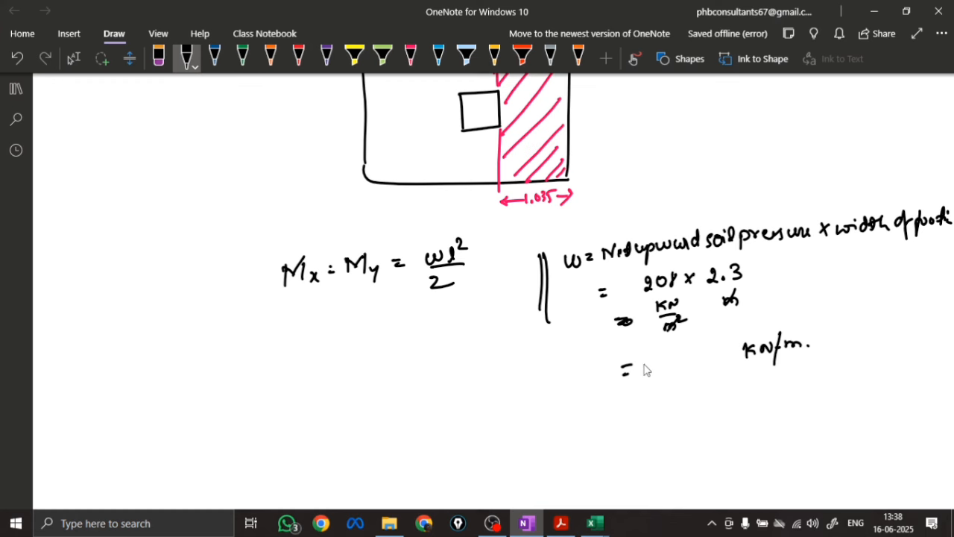
mouse_move(654, 357)
left_mouse_down()
mouse_move(660, 373)
mouse_move(707, 366)
left_mouse_up()
Round the load to w ≈ 479 kN/m on the line below and draw a box around it
left_click_drag(631, 403, 648, 402)
left_click_drag(633, 410, 698, 408)
mouse_move(725, 388)
left_mouse_down()
mouse_move(724, 404)
mouse_move(755, 386)
mouse_move(759, 393)
left_mouse_up()
left_click_drag(768, 382, 786, 394)
mouse_move(601, 407)
left_mouse_down()
mouse_move(621, 406)
mouse_move(593, 431)
mouse_move(631, 432)
mouse_move(585, 431)
left_mouse_up()
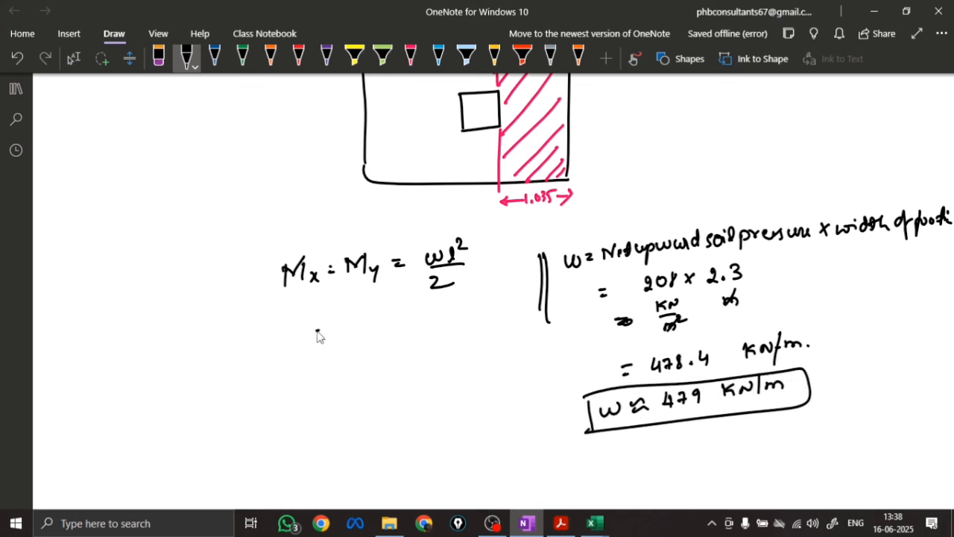
Substitute the values under the moment formula as = 479 × 1.035² / 2
left_click_drag(314, 330, 328, 328)
left_click_drag(316, 339, 408, 329)
mouse_move(408, 316)
left_mouse_down()
mouse_move(397, 329)
mouse_move(431, 311)
left_mouse_up()
left_click(422, 325)
left_click_drag(441, 308, 451, 319)
left_click_drag(453, 301, 482, 300)
left_click_drag(356, 340, 469, 327)
left_click_drag(404, 348, 422, 360)
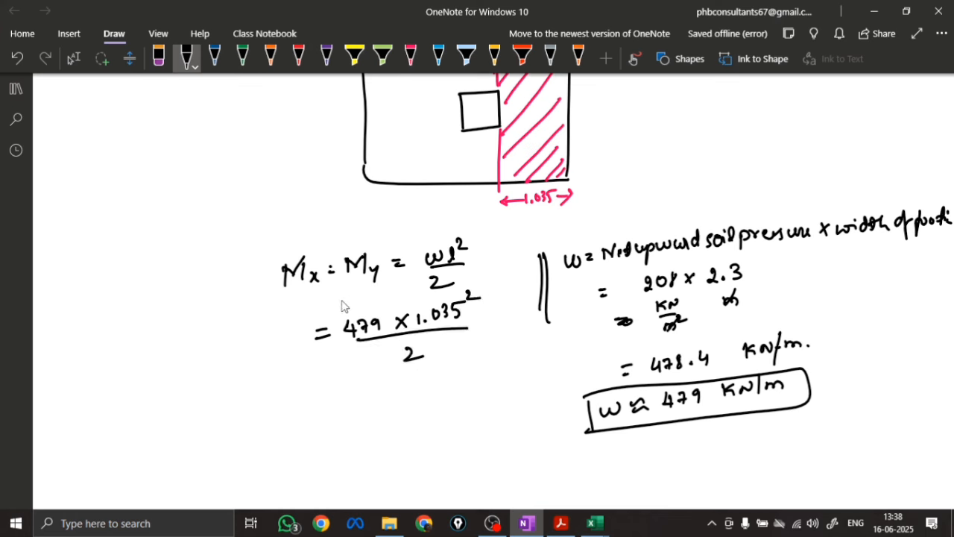
Note the units kN/m and m² in green above the substituted terms and write the result = 256.55 kN-m below
left_click(242, 58)
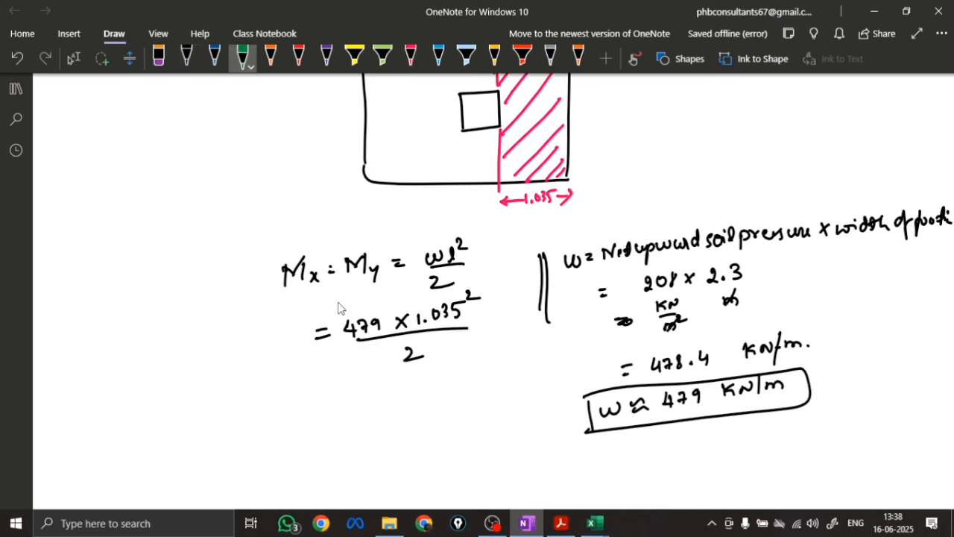
left_click_drag(337, 300, 354, 291)
mouse_move(340, 299)
left_mouse_down()
mouse_move(366, 307)
mouse_move(422, 295)
left_mouse_up()
left_click_drag(416, 282, 419, 299)
left_click_drag(331, 398, 340, 405)
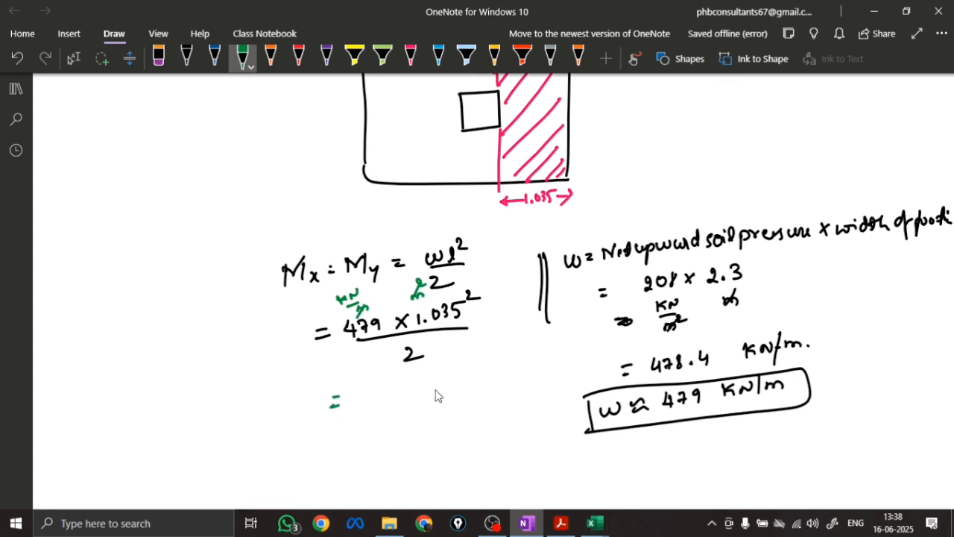
mouse_move(437, 384)
left_mouse_down()
mouse_move(447, 393)
mouse_move(493, 389)
left_mouse_up()
left_click_drag(359, 396, 422, 400)
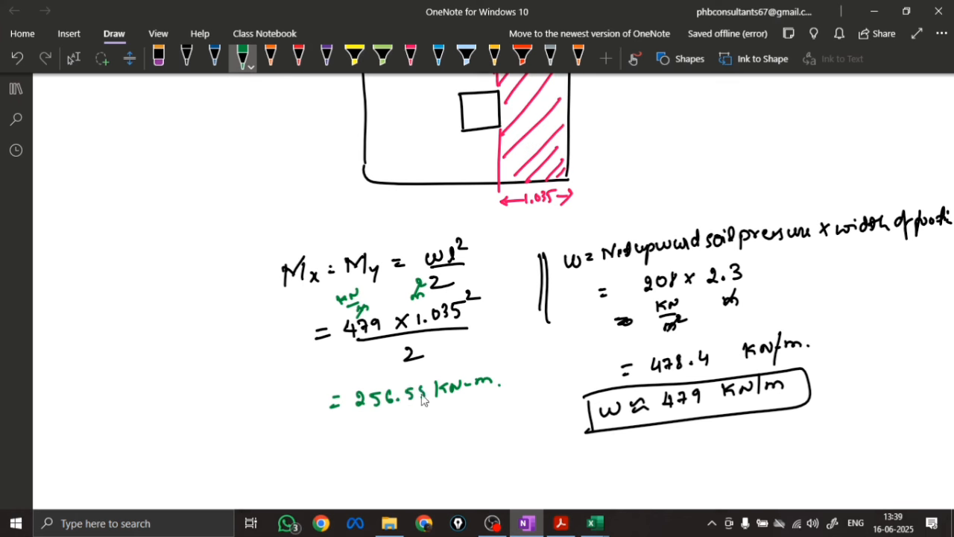
Round the moment to ≈ 257 kN-m in green, tidy the last digit of 256.55, label the rounded line Mx,y and box it
mouse_move(345, 435)
left_mouse_down()
mouse_move(477, 425)
mouse_move(457, 428)
mouse_move(461, 437)
mouse_move(432, 435)
mouse_move(487, 420)
left_mouse_up()
left_click(159, 58)
left_click(242, 58)
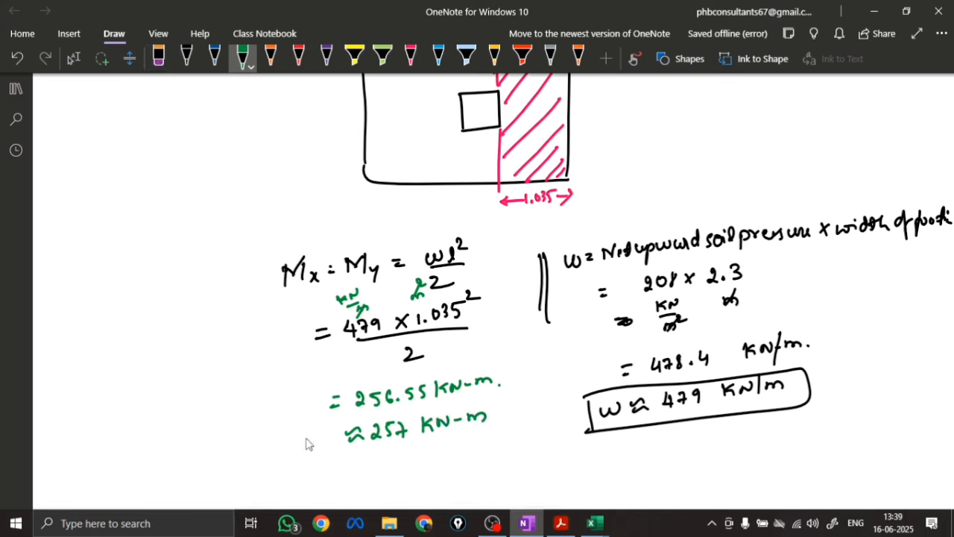
mouse_move(248, 453)
left_mouse_down()
mouse_move(251, 432)
mouse_move(304, 458)
left_mouse_up()
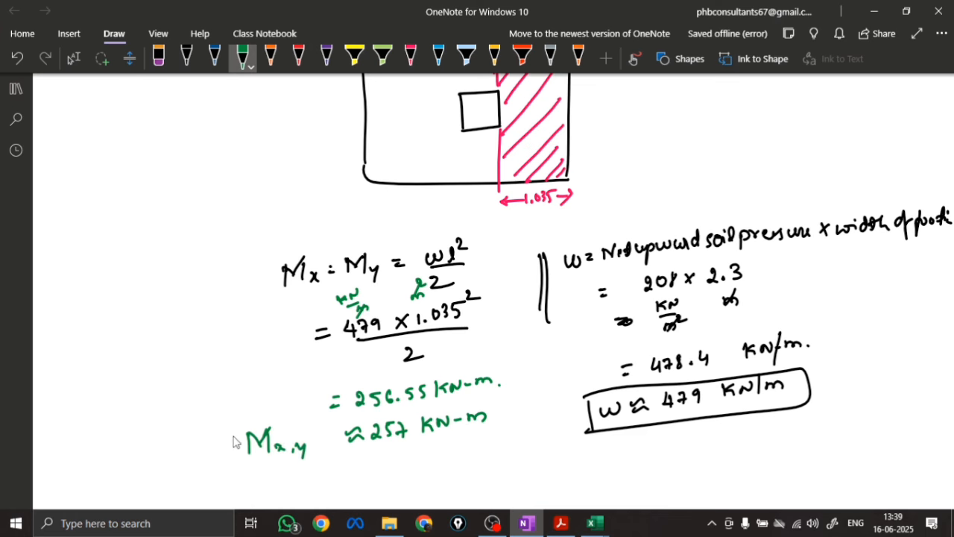
mouse_move(234, 441)
left_mouse_down()
mouse_move(371, 412)
mouse_move(238, 462)
left_mouse_up()
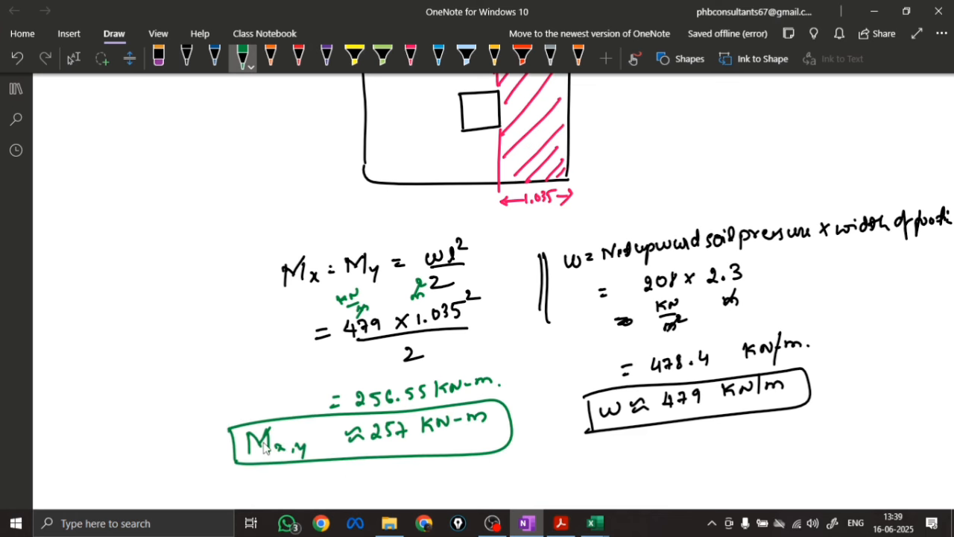
Write the factored moment expression Mu(x,y) = 257 × 1.5 in green below the boxed moment
scroll(519, 332, "down", 3)
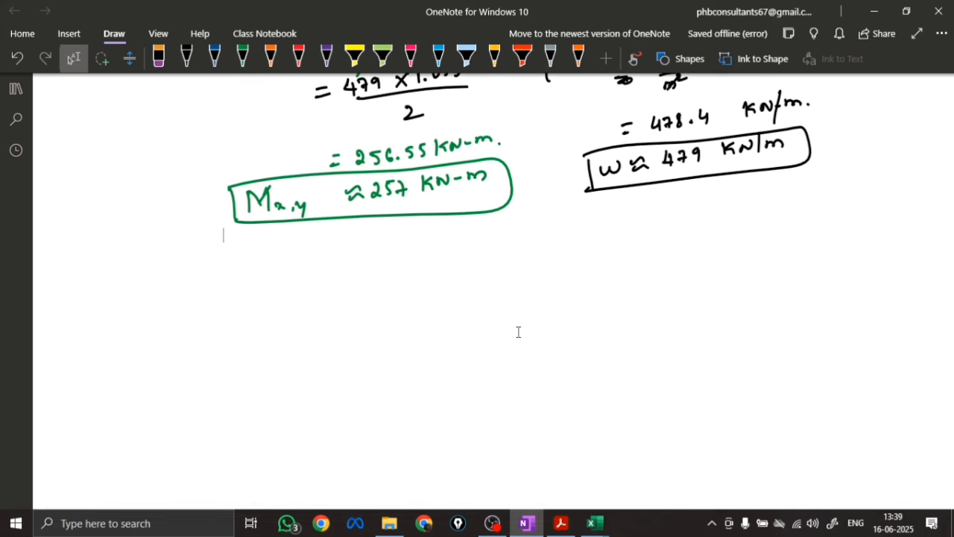
left_click(243, 57)
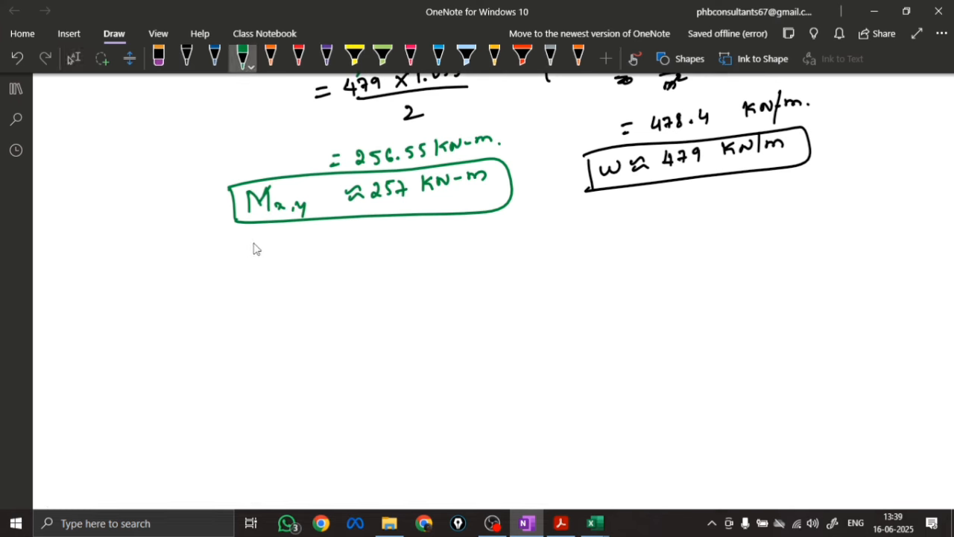
mouse_move(257, 284)
left_mouse_down()
mouse_move(344, 280)
mouse_move(381, 251)
mouse_move(402, 261)
left_mouse_up()
left_click_drag(414, 244, 414, 262)
mouse_move(427, 246)
left_mouse_down()
mouse_move(440, 261)
mouse_move(428, 261)
mouse_move(464, 254)
left_mouse_up()
left_click(455, 254)
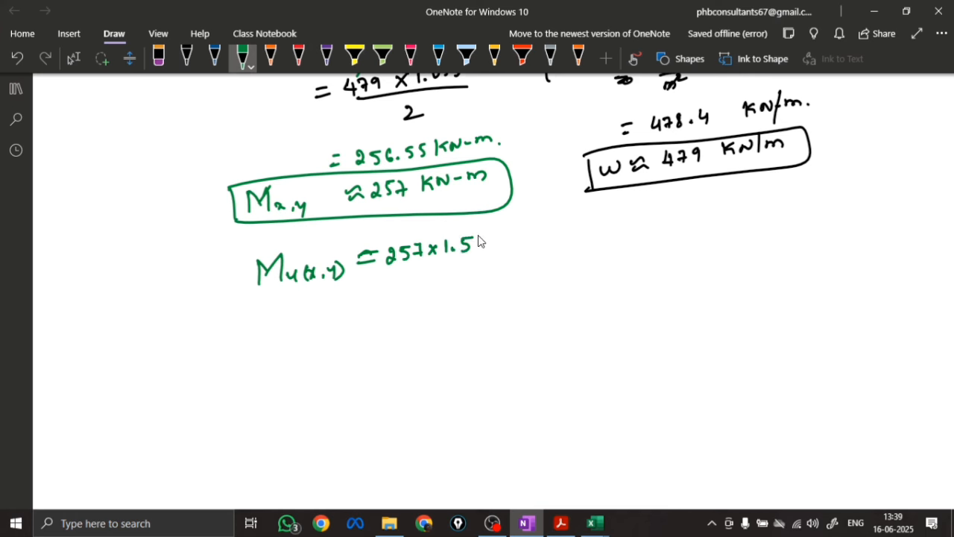
Write the factored moment result = 385.5 kN-m beneath the expression
left_click_drag(370, 295, 383, 293)
left_click_drag(371, 303, 416, 295)
mouse_move(429, 281)
left_mouse_down()
mouse_move(428, 295)
mouse_move(480, 293)
left_mouse_up()
left_click(440, 292)
mouse_move(493, 275)
left_mouse_down()
mouse_move(492, 291)
mouse_move(508, 274)
left_mouse_up()
left_click_drag(511, 281, 519, 280)
left_click_drag(522, 282, 544, 276)
left_click(550, 279)
Label the 385.5 kN-m result Mu(x,y) and draw a green box around it
mouse_move(291, 296)
left_mouse_down()
mouse_move(289, 311)
mouse_move(328, 310)
left_mouse_up()
left_click_drag(339, 301, 341, 319)
left_click_drag(346, 304, 349, 316)
left_click_drag(360, 300, 365, 314)
mouse_move(274, 290)
left_mouse_down()
mouse_move(275, 322)
mouse_move(594, 280)
mouse_move(244, 322)
left_mouse_up()
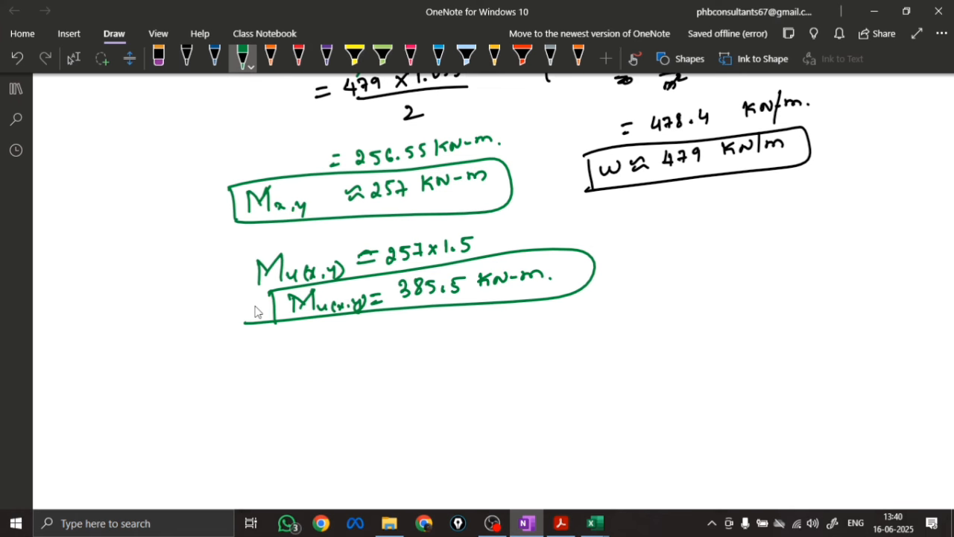
In orange, write Fe415 ⇒ Mu = 0.138 fck bd² and, below it, Fe500 ⇒ Mu = 0.133 fck bd²
left_click(270, 56)
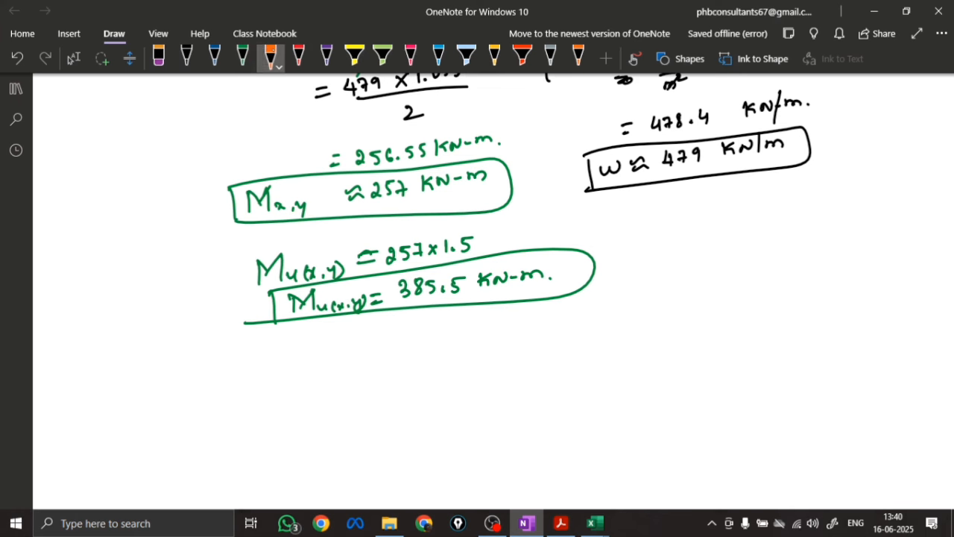
mouse_move(222, 357)
left_mouse_down()
mouse_move(222, 376)
mouse_move(320, 361)
mouse_move(366, 340)
mouse_move(376, 357)
mouse_move(419, 356)
mouse_move(447, 335)
mouse_move(522, 337)
mouse_move(604, 317)
left_mouse_up()
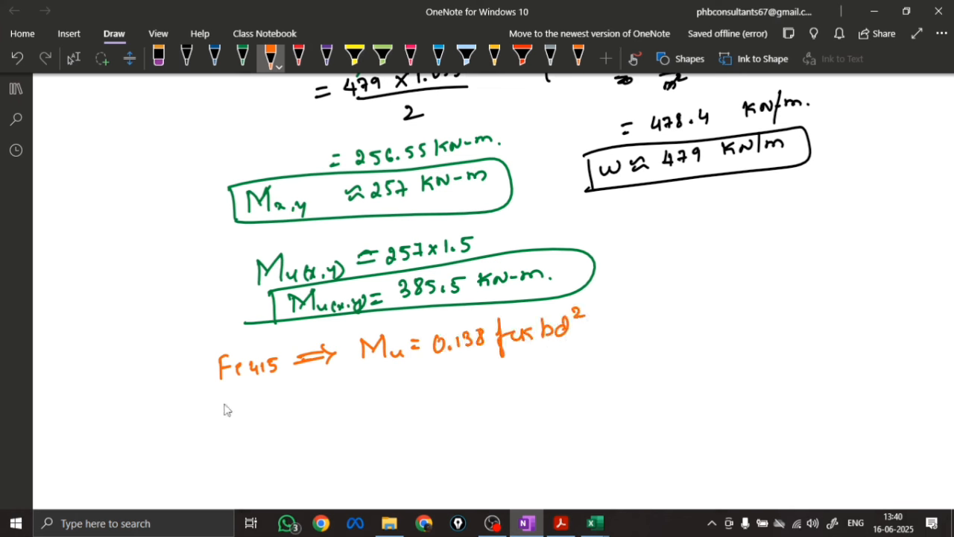
mouse_move(224, 409)
left_mouse_down()
mouse_move(309, 406)
mouse_move(373, 385)
mouse_move(481, 382)
mouse_move(516, 364)
mouse_move(531, 377)
mouse_move(592, 356)
left_mouse_up()
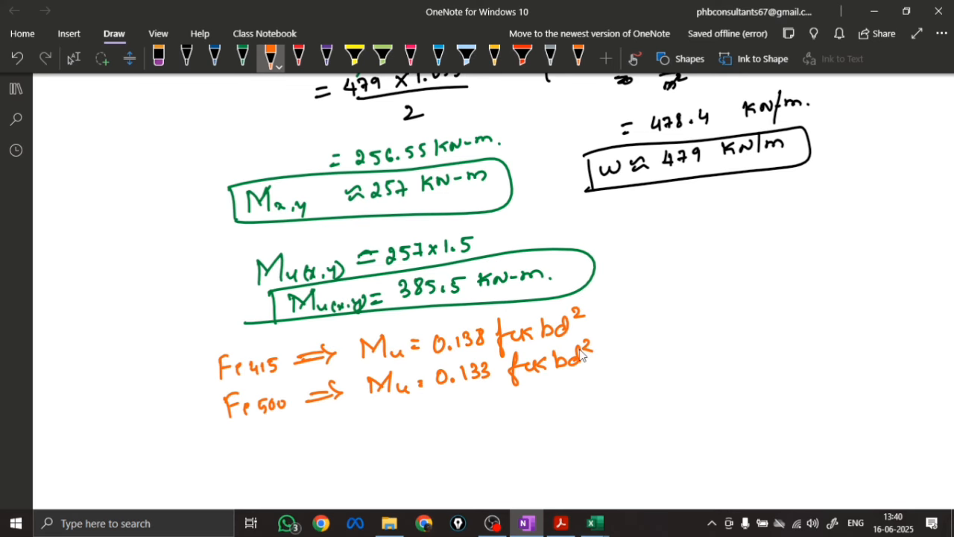
Review the earlier footing notes and underline the Fe500 moment equation in orange
scroll(541, 263, "up", 20)
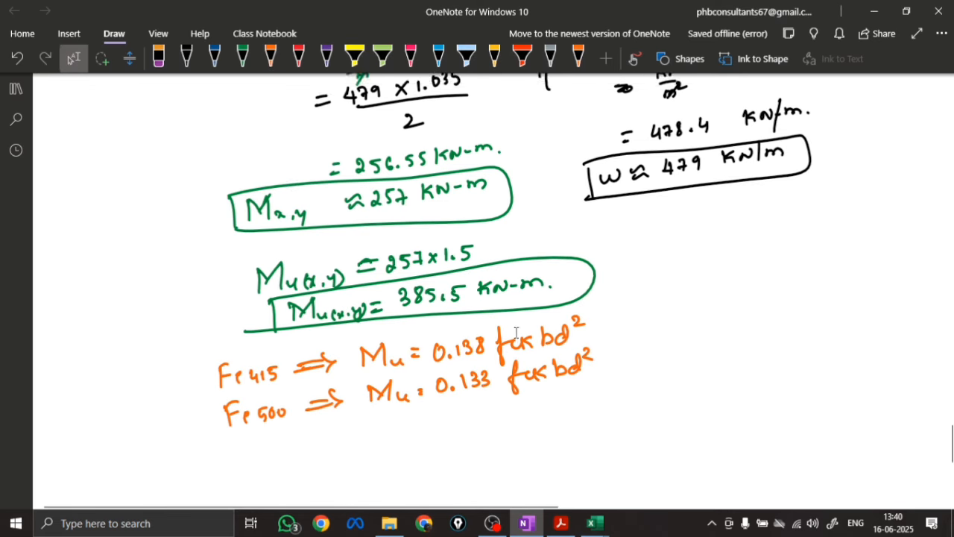
scroll(541, 262, "up", 15)
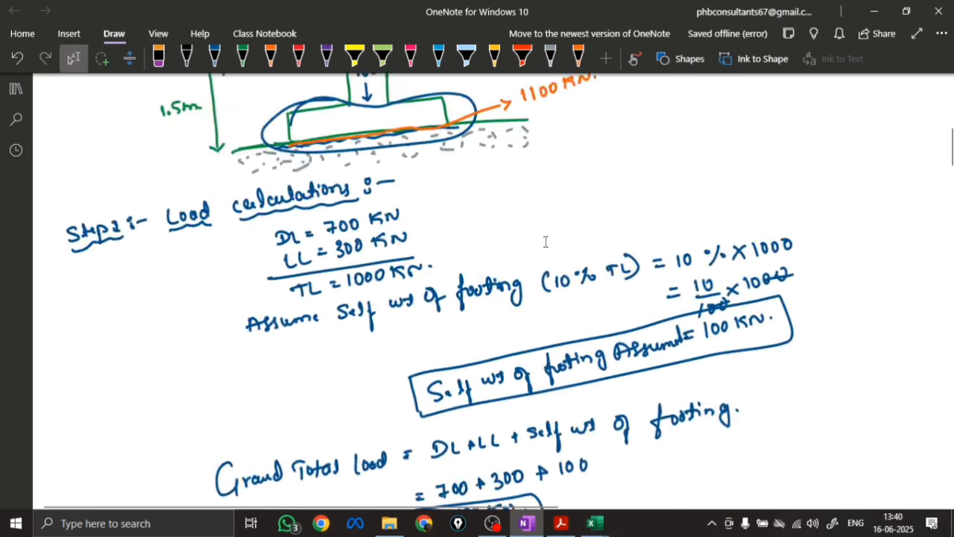
scroll(208, 315, "down", 20)
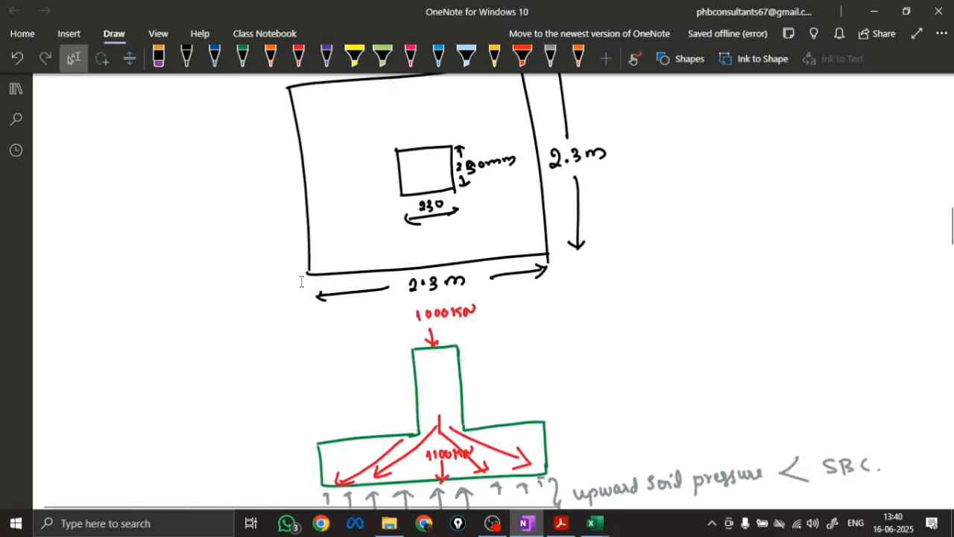
scroll(306, 276, "down", 20)
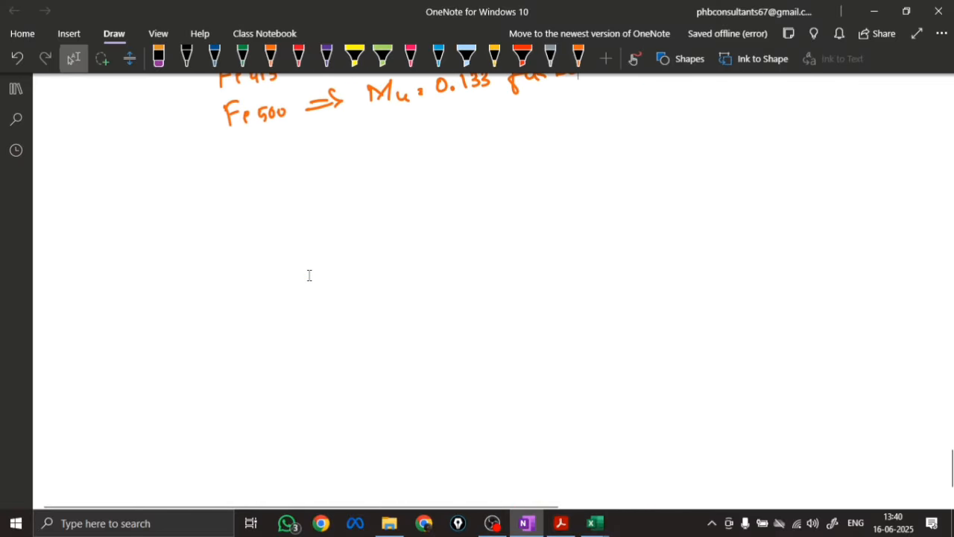
left_click(269, 58)
mouse_move(232, 136)
left_mouse_down()
mouse_move(447, 119)
mouse_move(552, 96)
left_mouse_up()
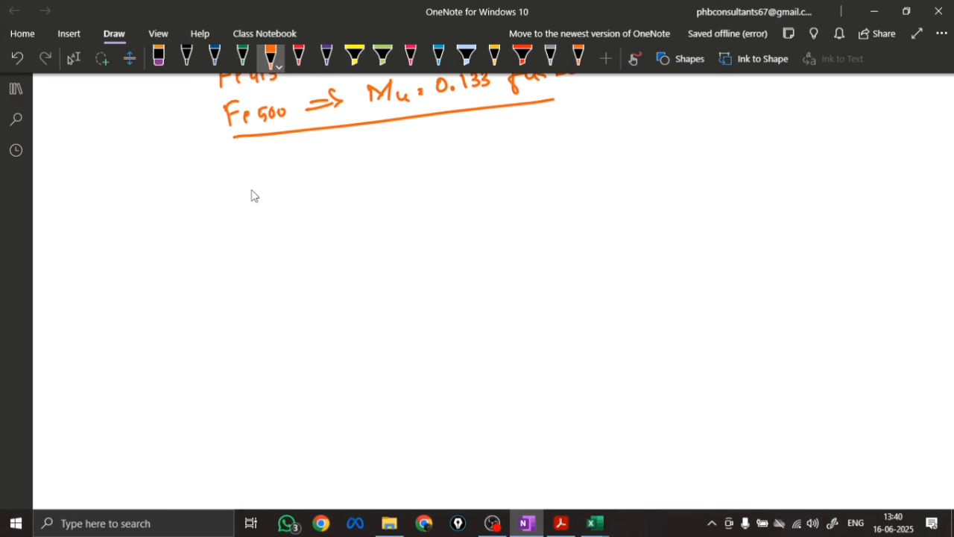
Write the effective depth formula d = √(Mu / 0.133 fck b) in orange below the underline
mouse_move(255, 192)
left_mouse_down()
mouse_move(249, 206)
mouse_move(261, 209)
mouse_move(279, 190)
left_mouse_up()
mouse_move(273, 198)
left_mouse_down()
mouse_move(309, 165)
mouse_move(472, 140)
left_mouse_up()
mouse_move(349, 181)
left_mouse_down()
mouse_move(362, 172)
mouse_move(369, 180)
left_mouse_up()
left_click_drag(371, 173, 412, 184)
left_click_drag(335, 207, 386, 224)
left_click(344, 218)
left_click_drag(402, 206, 419, 221)
left_click_drag(425, 196, 438, 219)
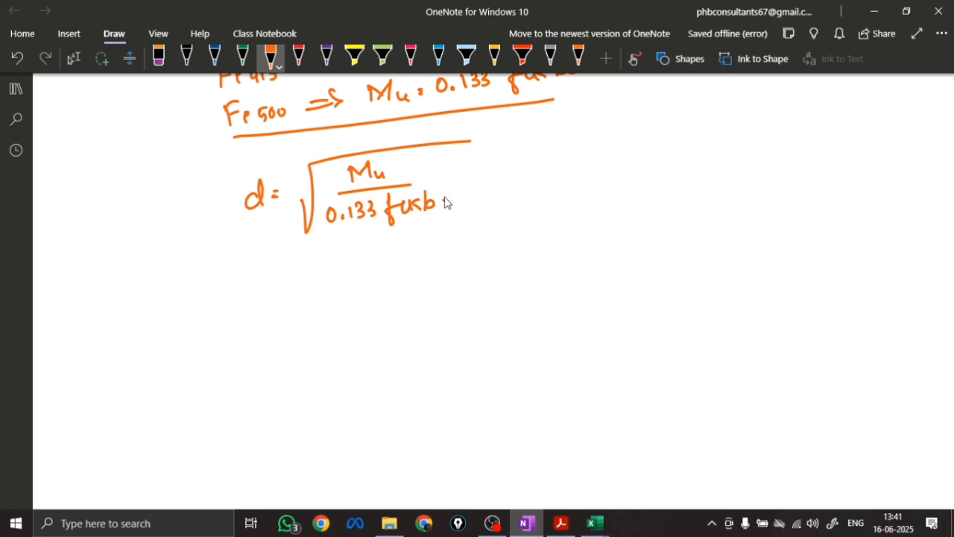
Draw an equals sign and a new root below the depth formula, with 385.5 × 10⁶ as the numerator
left_click_drag(280, 277, 294, 283)
mouse_move(313, 285)
left_mouse_down()
mouse_move(323, 251)
mouse_move(498, 237)
left_mouse_up()
key("Escape")
scroll(348, 267, "up", 4)
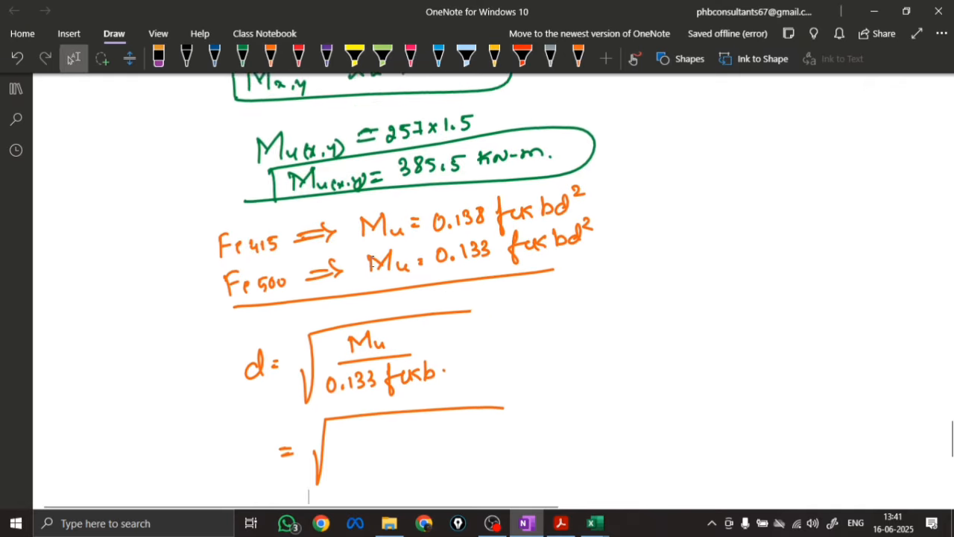
scroll(428, 242, "down", 4)
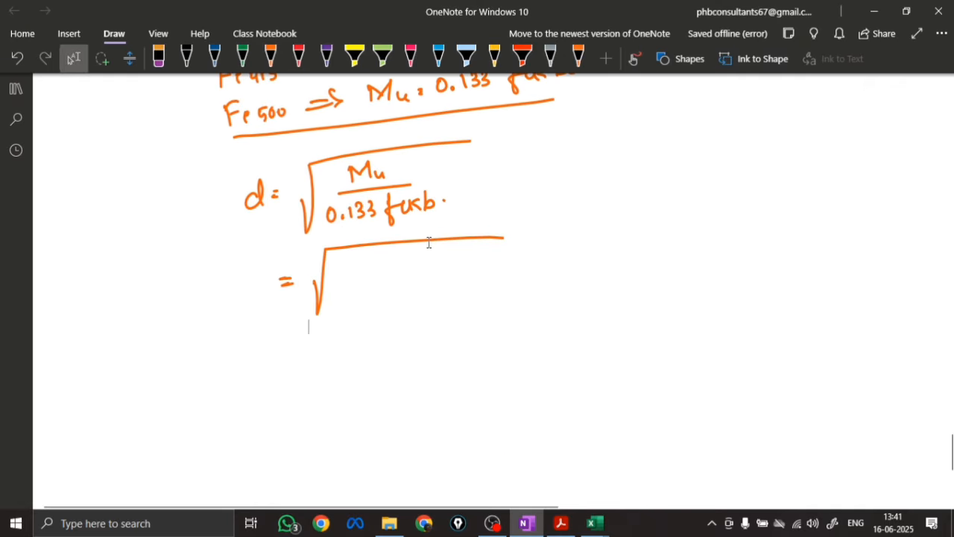
mouse_move(360, 254)
left_mouse_down()
mouse_move(362, 271)
mouse_move(379, 257)
mouse_move(383, 270)
mouse_move(408, 271)
left_mouse_up()
left_click(399, 262)
mouse_move(341, 282)
left_mouse_down()
mouse_move(441, 268)
mouse_move(344, 296)
left_mouse_up()
left_click_drag(440, 252, 428, 268)
left_click_drag(448, 251, 447, 266)
left_click_drag(457, 252, 467, 249)
Complete the denominator as 0.133 × 20 × 2300 and put d before the equals sign
left_click_drag(363, 293, 364, 305)
mouse_move(371, 291)
left_mouse_down()
mouse_move(373, 306)
mouse_move(427, 301)
left_mouse_up()
left_click_drag(435, 288, 454, 298)
mouse_move(454, 285)
left_mouse_down()
mouse_move(445, 299)
mouse_move(484, 294)
left_mouse_up()
left_click_drag(496, 276, 508, 275)
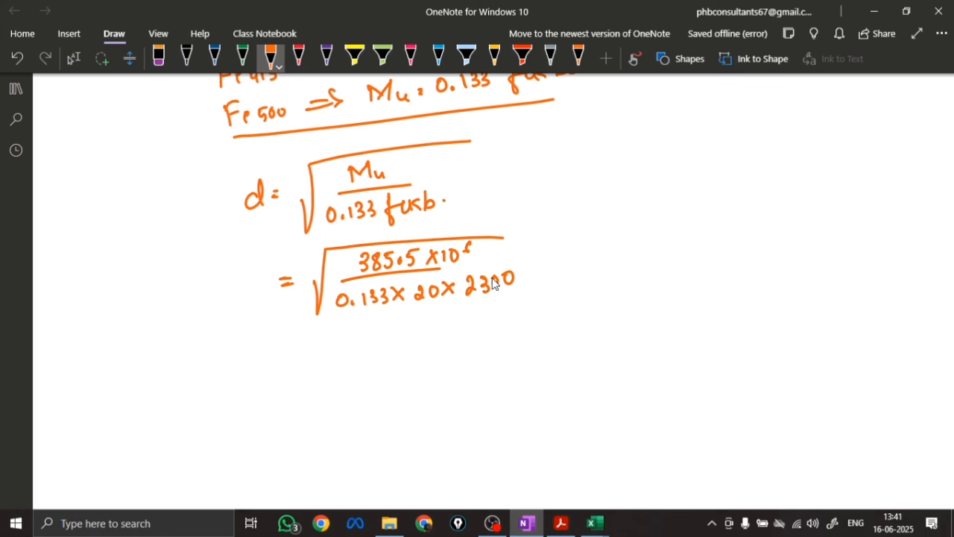
mouse_move(262, 282)
left_mouse_down()
mouse_move(253, 292)
mouse_move(266, 297)
left_mouse_up()
Write the computed depth as d req = 251.01 below the root
mouse_move(273, 367)
left_mouse_down()
mouse_move(268, 389)
mouse_move(277, 382)
left_mouse_up()
mouse_move(290, 370)
left_mouse_down()
mouse_move(280, 391)
mouse_move(301, 403)
left_mouse_up()
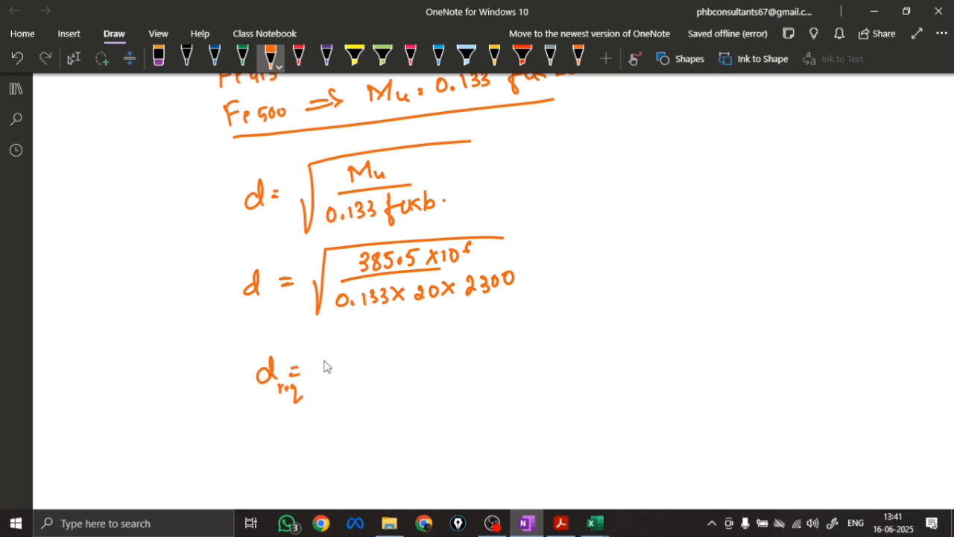
mouse_move(325, 361)
left_mouse_down()
mouse_move(335, 377)
mouse_move(381, 362)
mouse_move(396, 376)
left_mouse_up()
left_click(367, 374)
Round the required depth to d req ≈ 252 mm on the next line and box it
left_click_drag(276, 426, 267, 447)
left_click_drag(276, 411, 278, 454)
left_click_drag(282, 436, 306, 441)
left_click_drag(308, 434, 307, 450)
left_click_drag(332, 428, 351, 429)
left_click_drag(329, 439, 370, 427)
mouse_move(379, 413)
left_mouse_down()
mouse_move(376, 431)
mouse_move(398, 429)
left_mouse_up()
mouse_move(412, 425)
left_mouse_down()
mouse_move(422, 411)
mouse_move(452, 425)
left_mouse_up()
mouse_move(241, 409)
left_mouse_down()
mouse_move(244, 454)
mouse_move(265, 453)
left_mouse_up()
Draw an arrow from the boxed depth and annotate it Depth required for flexural
left_click_drag(492, 409, 531, 402)
left_click_drag(521, 396, 524, 413)
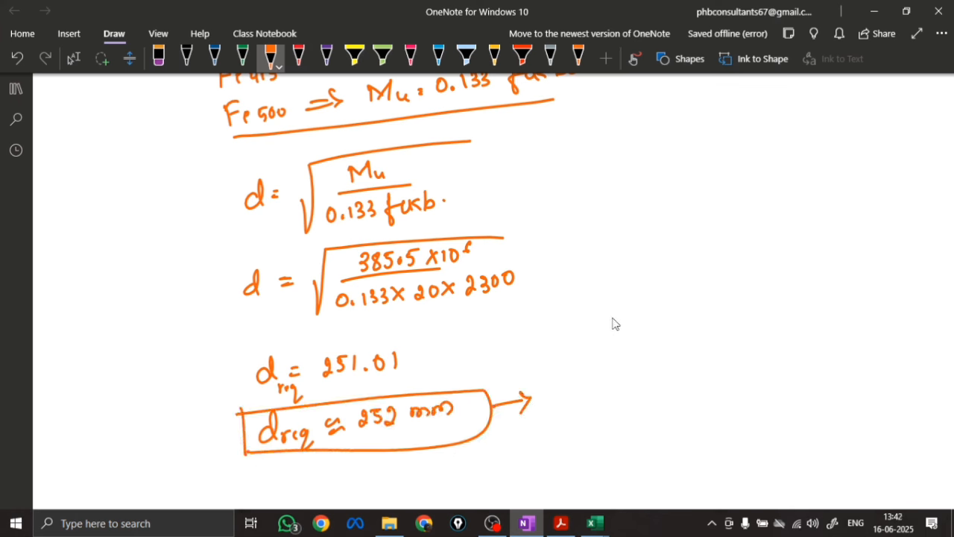
mouse_move(544, 382)
left_mouse_down()
mouse_move(550, 402)
mouse_move(571, 395)
left_mouse_up()
mouse_move(574, 388)
left_mouse_down()
mouse_move(577, 412)
mouse_move(589, 400)
left_mouse_up()
mouse_move(595, 376)
left_mouse_down()
mouse_move(605, 399)
mouse_move(628, 382)
mouse_move(696, 382)
mouse_move(711, 359)
mouse_move(729, 382)
mouse_move(863, 371)
left_mouse_up()
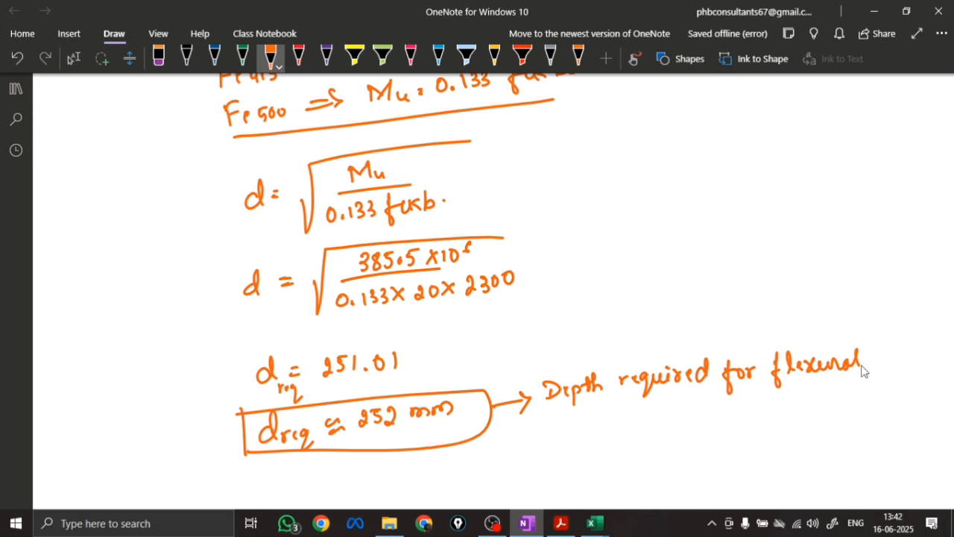
scroll(409, 294, "down", 3)
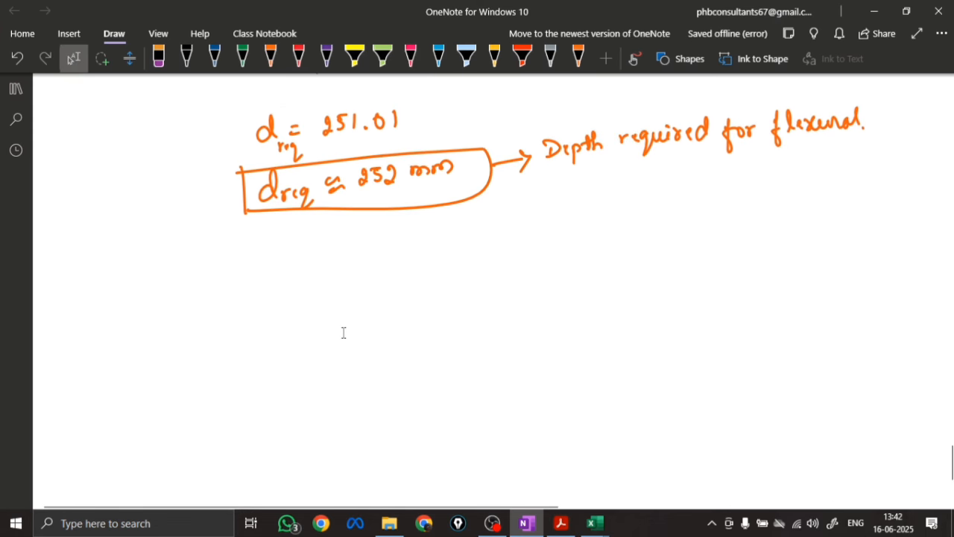
scroll(344, 332, "down", 1)
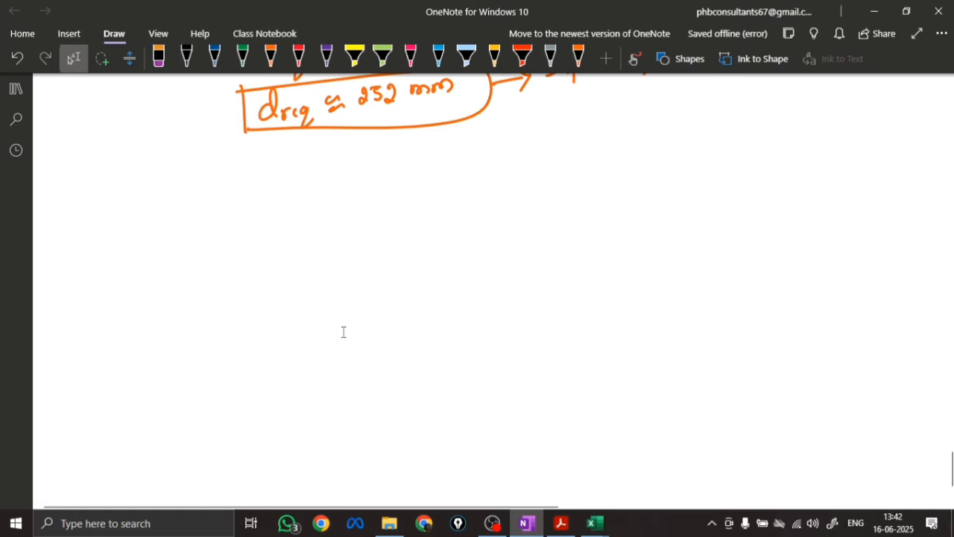
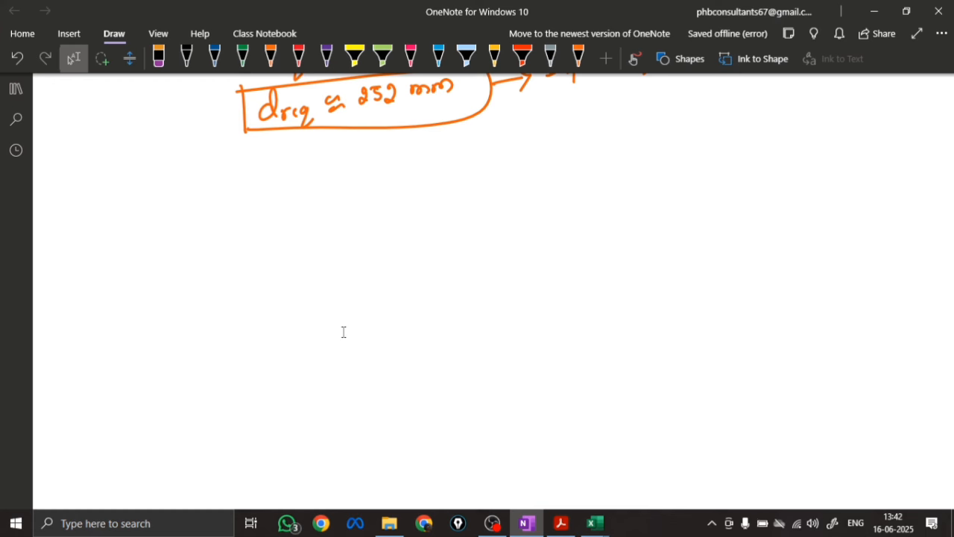
Write the overall depth D = 600 mm in orange ink below the boxed required depth
left_click(271, 58)
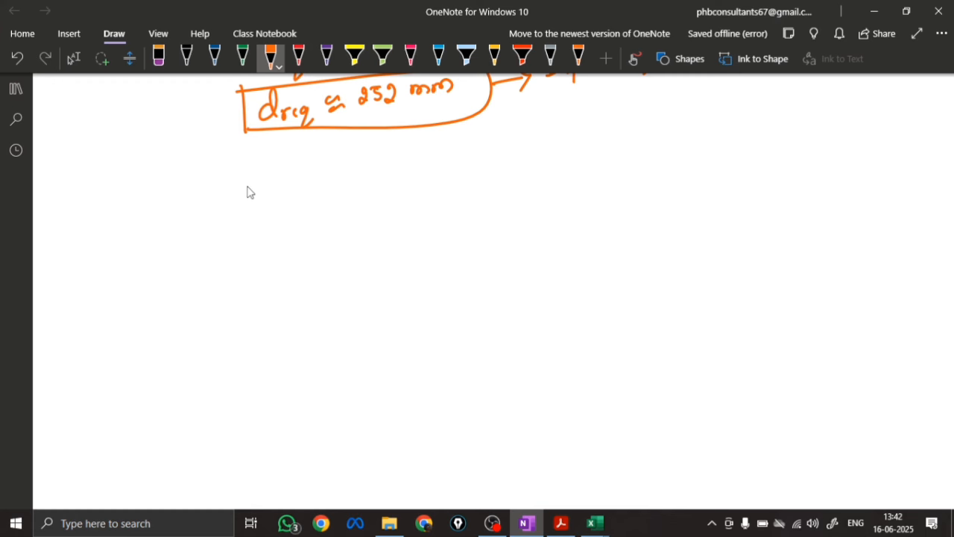
mouse_move(251, 190)
left_mouse_down()
mouse_move(251, 209)
mouse_move(288, 190)
left_mouse_up()
left_click_drag(279, 198, 290, 197)
mouse_move(310, 182)
left_mouse_down()
mouse_move(326, 190)
mouse_move(385, 187)
left_mouse_up()
left_click(397, 181)
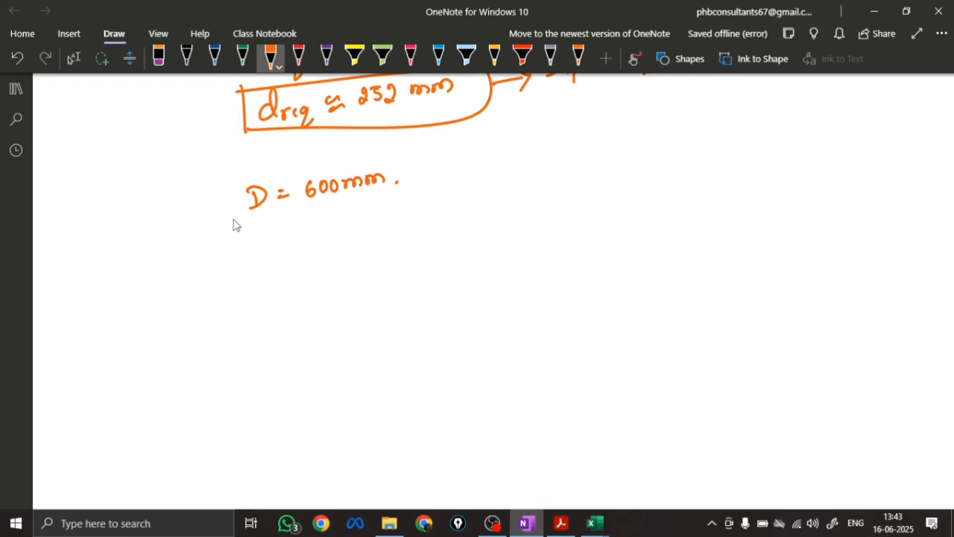
Write Clear cover = 50 mm and Dia bar = 12 mm on two lines under the overall depth
mouse_move(207, 237)
left_mouse_down()
mouse_move(221, 251)
mouse_move(277, 244)
mouse_move(325, 219)
mouse_move(321, 230)
mouse_move(396, 213)
left_mouse_up()
left_click(401, 220)
mouse_move(232, 268)
left_mouse_down()
mouse_move(223, 277)
mouse_move(288, 273)
mouse_move(335, 251)
mouse_move(397, 246)
left_mouse_up()
left_click(402, 246)
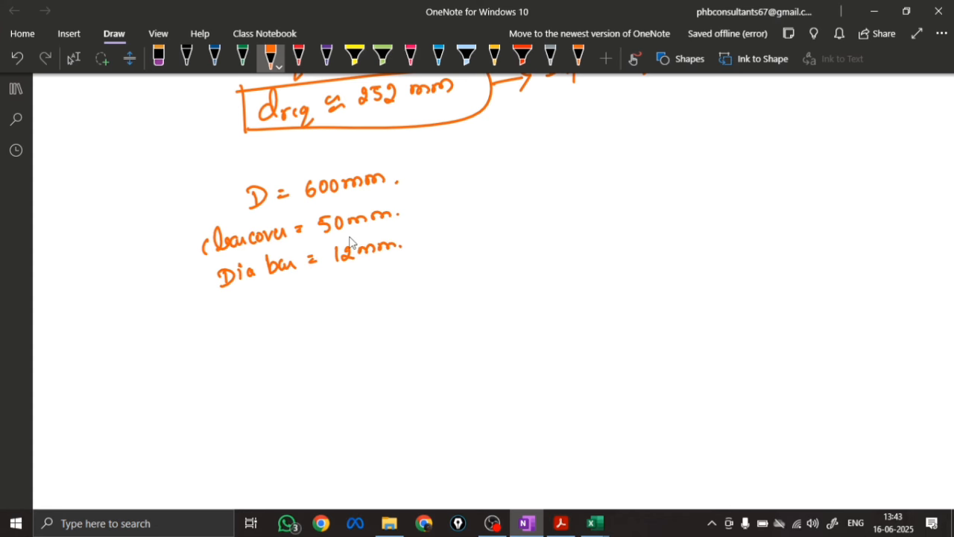
key("Escape")
Write the line effective depth = 600 − 50 − 12/2 below the bar diameter
scroll(343, 343, "down", 3)
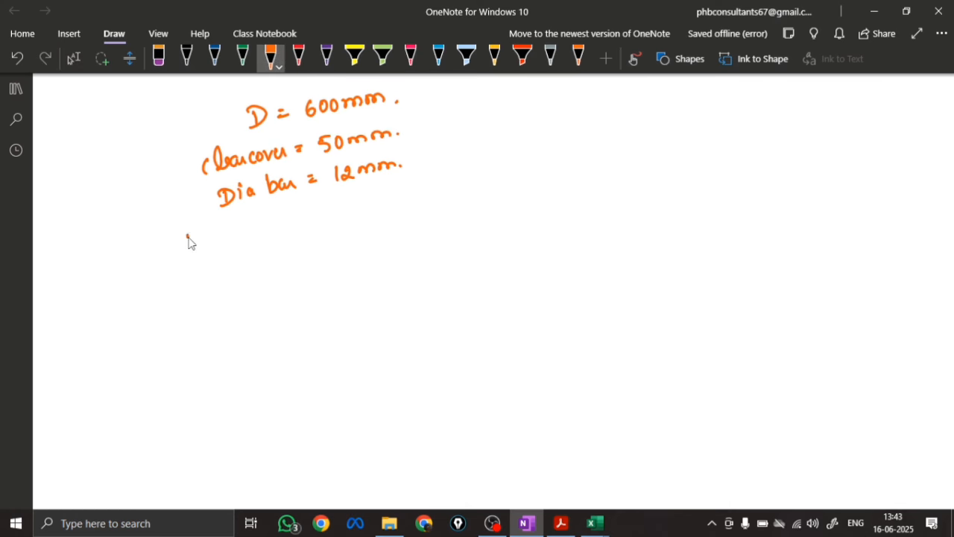
left_click_drag(185, 241, 192, 245)
mouse_move(200, 232)
left_mouse_down()
mouse_move(205, 258)
mouse_move(240, 237)
mouse_move(330, 231)
mouse_move(352, 215)
left_mouse_up()
left_click(217, 239)
left_click_drag(342, 222, 396, 207)
left_click_drag(408, 205, 446, 217)
left_click_drag(457, 203, 477, 206)
left_click_drag(491, 192, 514, 204)
left_click_drag(499, 212, 513, 218)
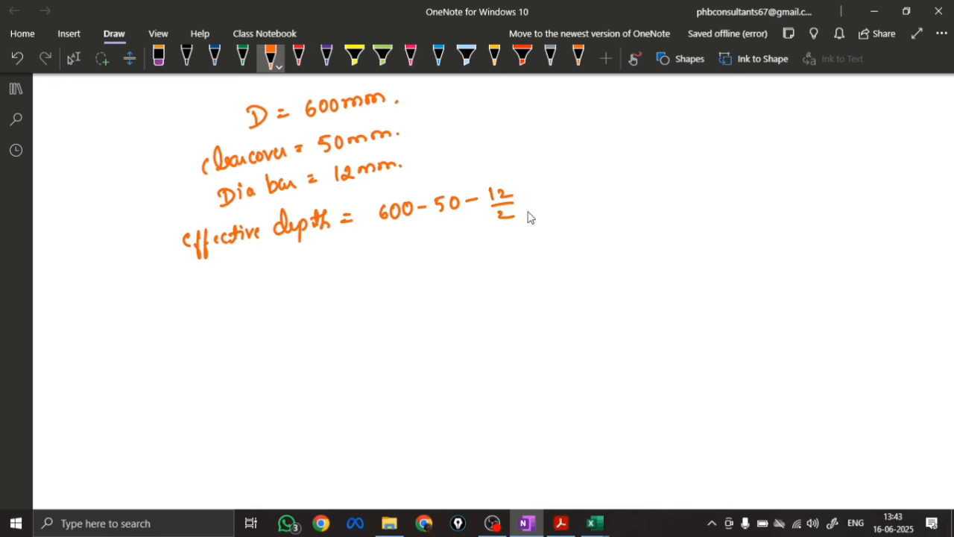
Write the effective depth result as = 544 mm beneath the subtraction
left_click_drag(363, 268, 377, 266)
left_click_drag(363, 275, 393, 274)
left_click_drag(396, 258, 423, 268)
mouse_move(420, 261)
left_mouse_down()
mouse_move(420, 275)
mouse_move(486, 269)
left_mouse_up()
left_click(493, 258)
Label the 544 mm result as d eff and draw a box around it
left_click_drag(296, 280, 286, 294)
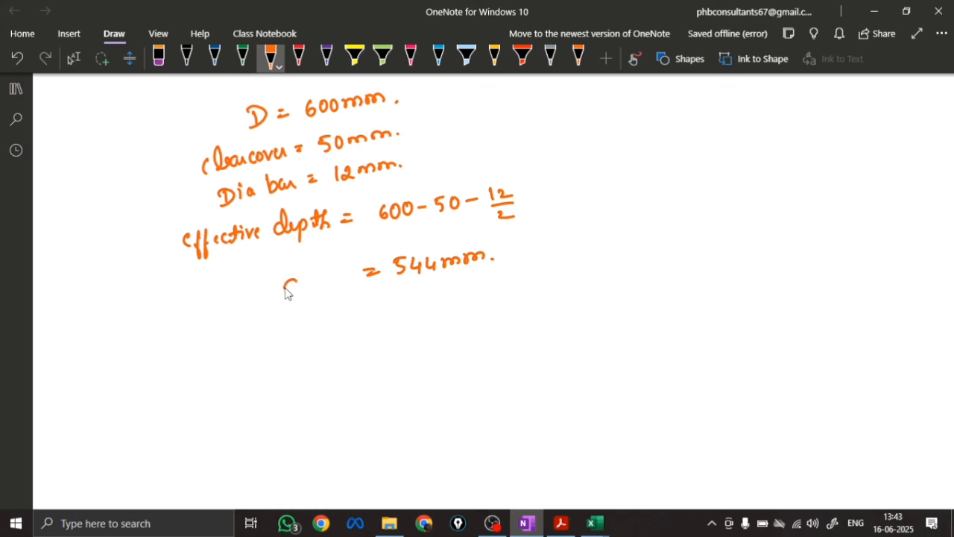
left_click_drag(300, 263, 302, 300)
left_click_drag(309, 294, 325, 313)
left_click_drag(340, 274, 335, 313)
left_click(350, 295)
left_click_drag(263, 270, 267, 304)
mouse_move(258, 262)
left_mouse_down()
mouse_move(475, 235)
mouse_move(267, 304)
left_mouse_up()
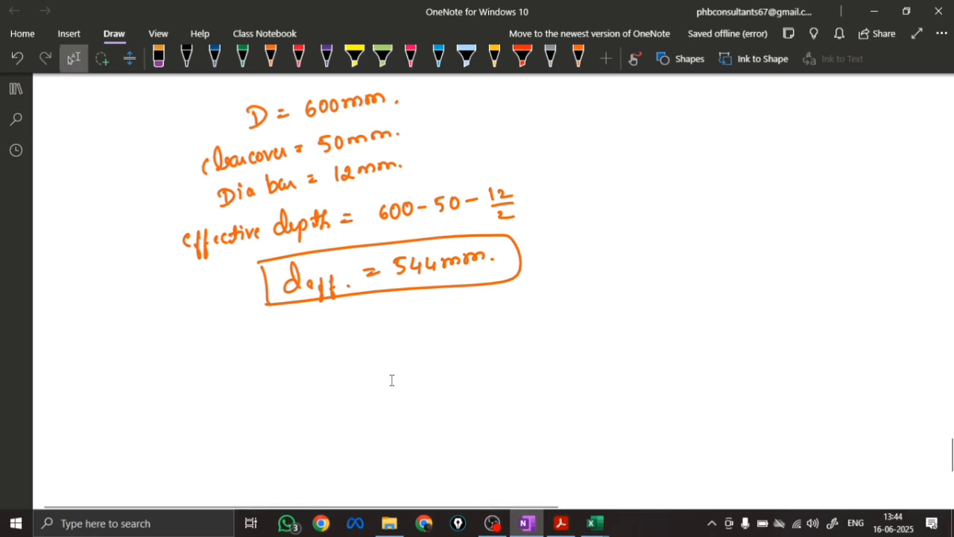
Start the steel area formula in blue ink below the boxed effective depth by writing Ast =
scroll(391, 380, "down", 2)
left_click(270, 58)
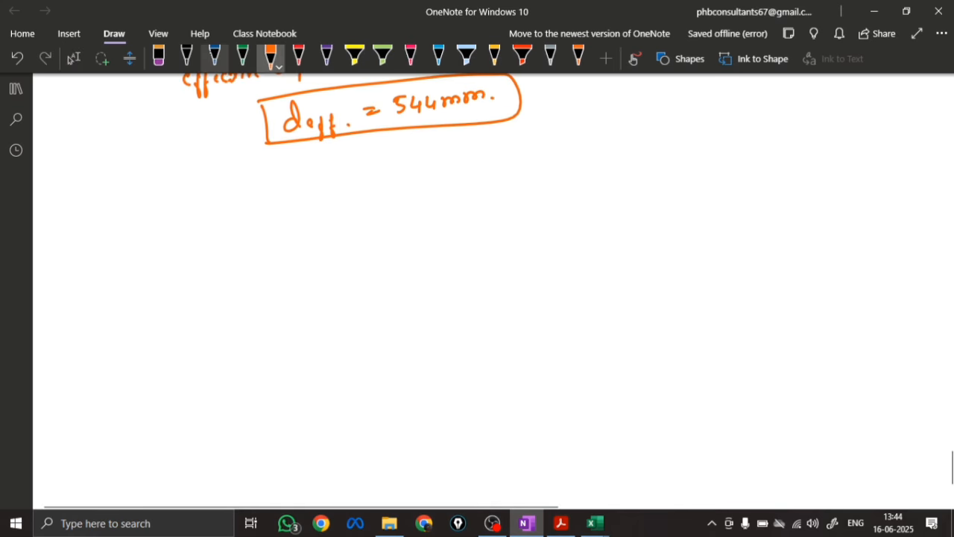
left_click(215, 57)
mouse_move(95, 205)
left_mouse_down()
mouse_move(88, 226)
mouse_move(104, 225)
left_mouse_up()
mouse_move(85, 219)
left_mouse_down()
mouse_move(111, 218)
mouse_move(106, 226)
left_mouse_up()
left_click_drag(122, 208, 119, 225)
left_click_drag(117, 217, 151, 215)
Write the fraction 0.5 fck over fy after Ast =
left_click_drag(195, 194, 214, 206)
left_click(209, 202)
left_click_drag(216, 191, 237, 208)
left_click_drag(234, 195, 258, 196)
left_click_drag(265, 187, 258, 197)
mouse_move(206, 215)
left_mouse_down()
mouse_move(267, 211)
mouse_move(235, 246)
left_mouse_up()
left_click_drag(231, 228, 243, 227)
left_click_drag(245, 225, 248, 261)
Open a square bracket and write 1 − √(1 − 4.6 Mu / (fck × b × d²)) inside it
left_click_drag(308, 168, 330, 232)
left_click_drag(335, 193, 336, 202)
left_click_drag(348, 195, 502, 146)
mouse_move(415, 171)
left_mouse_down()
mouse_move(416, 182)
mouse_move(428, 174)
left_mouse_up()
left_click_drag(440, 166, 449, 178)
mouse_move(457, 166)
left_mouse_down()
mouse_move(455, 177)
mouse_move(475, 161)
mouse_move(486, 174)
left_mouse_up()
left_click_drag(488, 164, 497, 171)
mouse_move(441, 186)
left_mouse_down()
mouse_move(505, 182)
mouse_move(446, 226)
mouse_move(457, 202)
left_mouse_up()
mouse_move(460, 201)
left_mouse_down()
mouse_move(467, 213)
mouse_move(535, 191)
left_mouse_up()
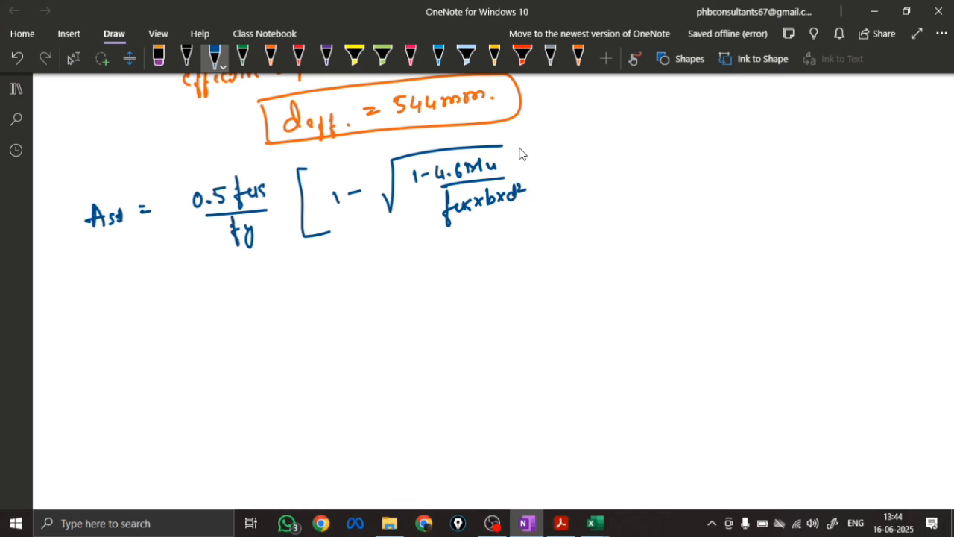
Close the square bracket of the Ast formula and multiply it by b × d
left_click_drag(523, 135, 527, 209)
mouse_move(558, 157)
left_mouse_down()
mouse_move(559, 175)
mouse_move(583, 172)
left_mouse_up()
mouse_move(583, 161)
left_mouse_down()
mouse_move(573, 173)
mouse_move(601, 170)
left_mouse_up()
left_click(611, 167)
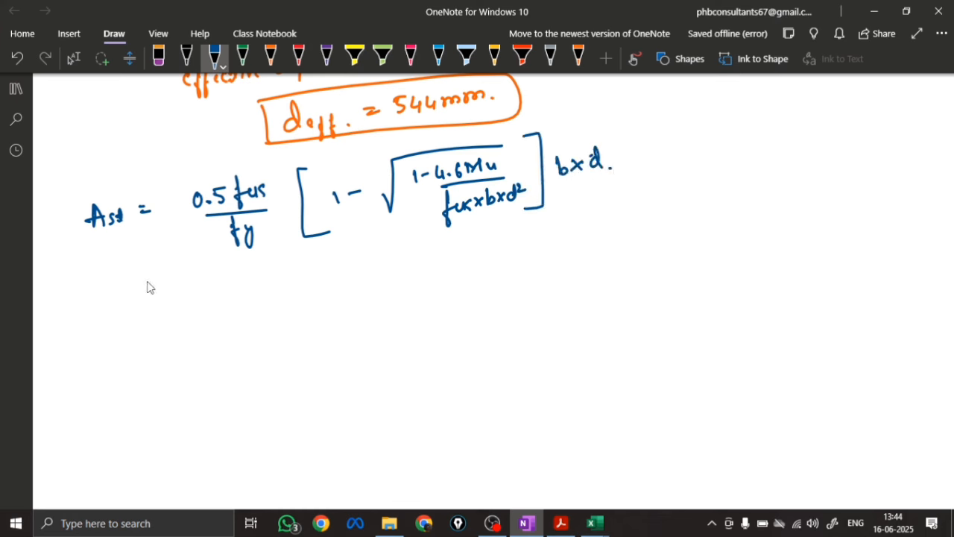
Annotate the formula with arrows, marking d as the effective depth and b as the Total width of footing
mouse_move(521, 203)
left_mouse_down()
mouse_move(580, 240)
mouse_move(676, 224)
left_mouse_up()
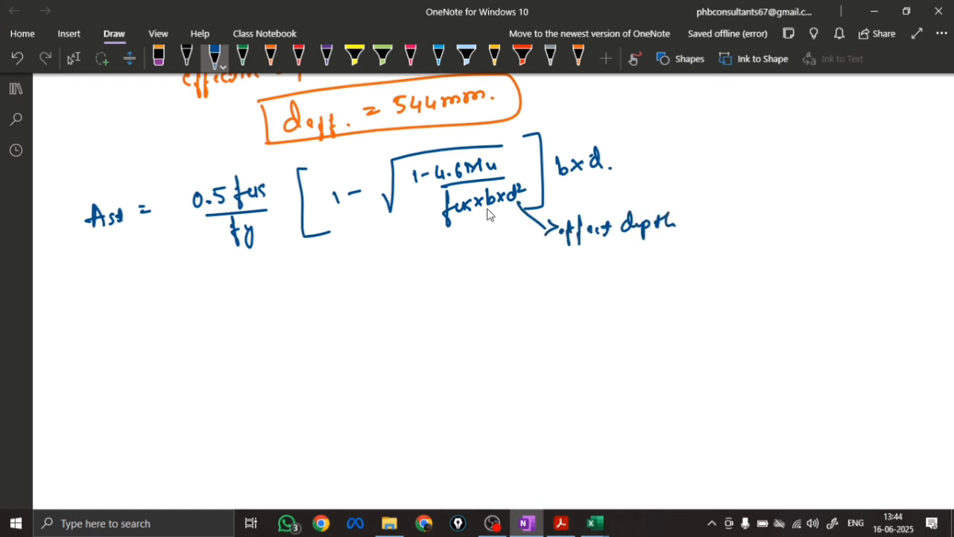
mouse_move(490, 213)
left_mouse_down()
mouse_move(504, 281)
mouse_move(579, 270)
mouse_move(597, 291)
mouse_move(643, 258)
mouse_move(687, 257)
left_mouse_up()
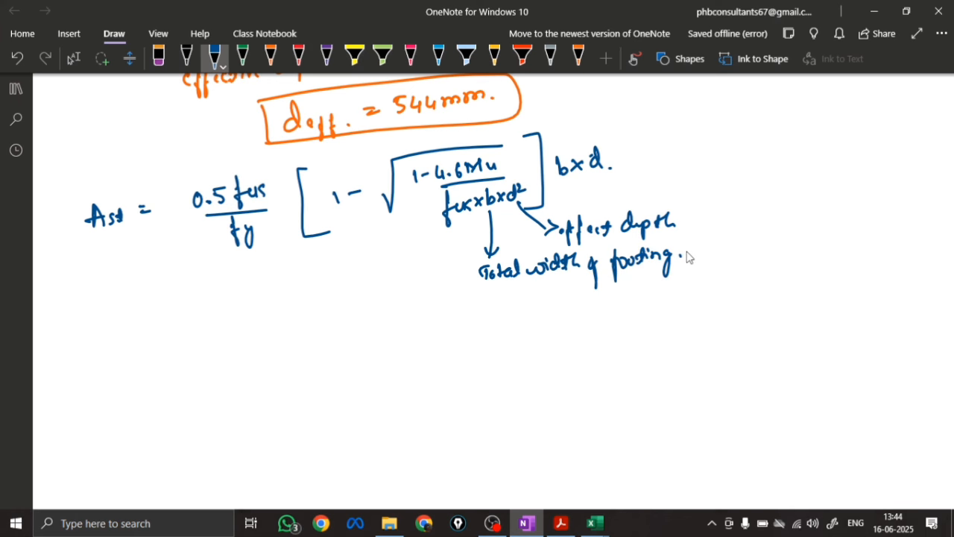
Begin the substitution line with = 0.5 × 20 / 500 and an opening square bracket
mouse_move(165, 357)
left_mouse_down()
mouse_move(207, 362)
mouse_move(283, 347)
left_mouse_up()
left_click_drag(206, 370, 298, 361)
left_click_drag(246, 383, 273, 388)
left_click_drag(318, 331, 334, 401)
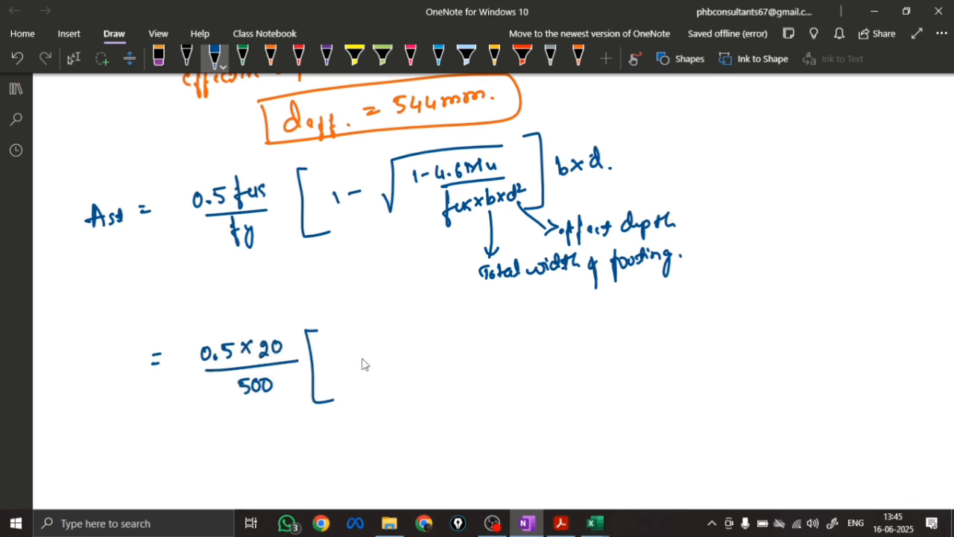
Write 1 − and a root sign starting with 1 − 4.6 × inside the bracket
mouse_move(346, 350)
left_mouse_down()
mouse_move(347, 367)
mouse_move(509, 306)
left_mouse_up()
mouse_move(422, 329)
left_mouse_down()
mouse_move(423, 348)
mouse_move(443, 333)
left_mouse_up()
left_click_drag(451, 328, 459, 341)
left_click_drag(466, 336, 490, 328)
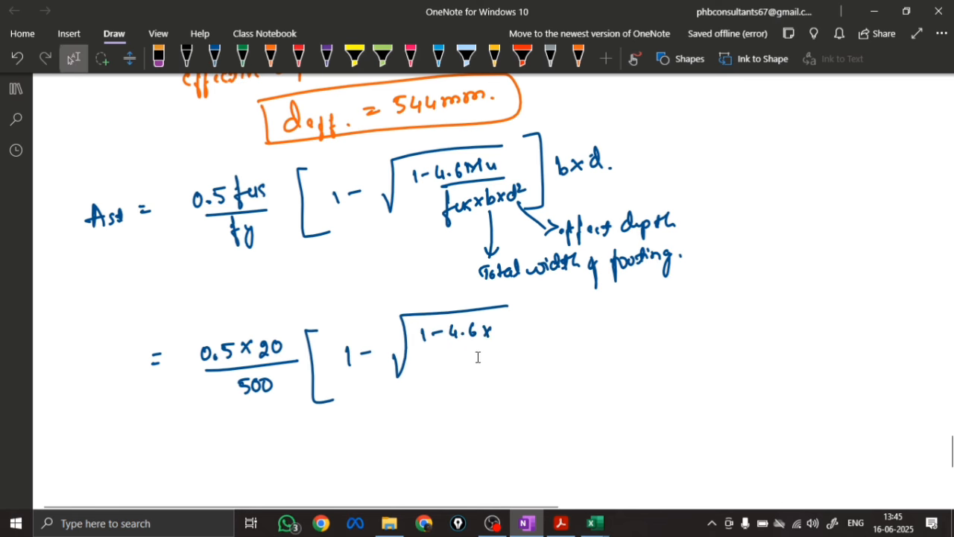
Check the factored moment above, complete the numerator with 385.5 × 10⁶, and extend the root with a fraction bar
scroll(478, 358, "up", 8)
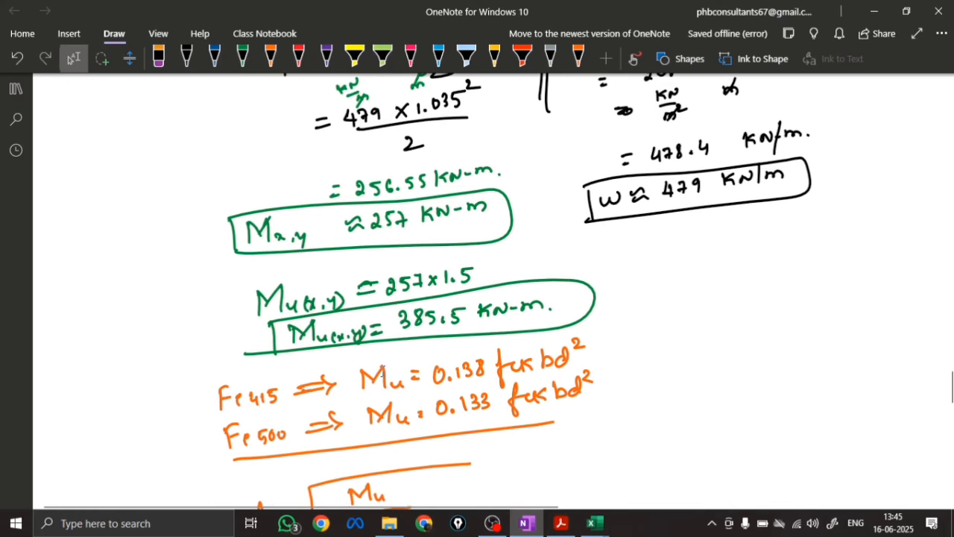
scroll(448, 352, "down", 1)
scroll(439, 246, "down", 3)
scroll(439, 246, "down", 10)
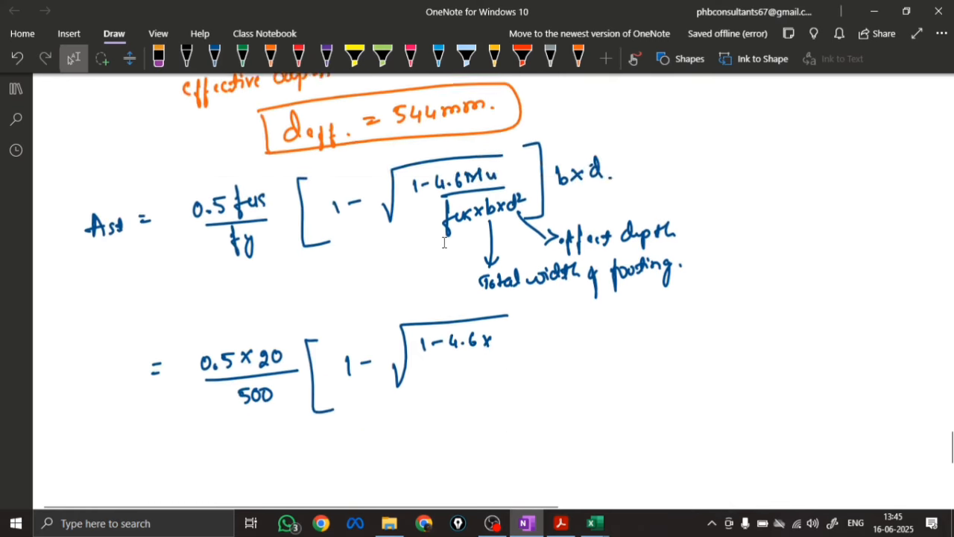
mouse_move(500, 160)
left_mouse_down()
mouse_move(505, 173)
mouse_move(517, 161)
left_mouse_up()
mouse_move(533, 159)
left_mouse_down()
mouse_move(527, 172)
mouse_move(540, 169)
left_mouse_up()
left_click_drag(544, 160, 547, 170)
mouse_move(501, 144)
left_mouse_down()
mouse_move(555, 141)
mouse_move(570, 167)
left_mouse_up()
mouse_move(570, 153)
left_mouse_down()
mouse_move(559, 168)
mouse_move(576, 165)
left_mouse_up()
left_click_drag(584, 152, 595, 148)
left_click_drag(547, 142, 600, 138)
left_click_drag(458, 189, 611, 172)
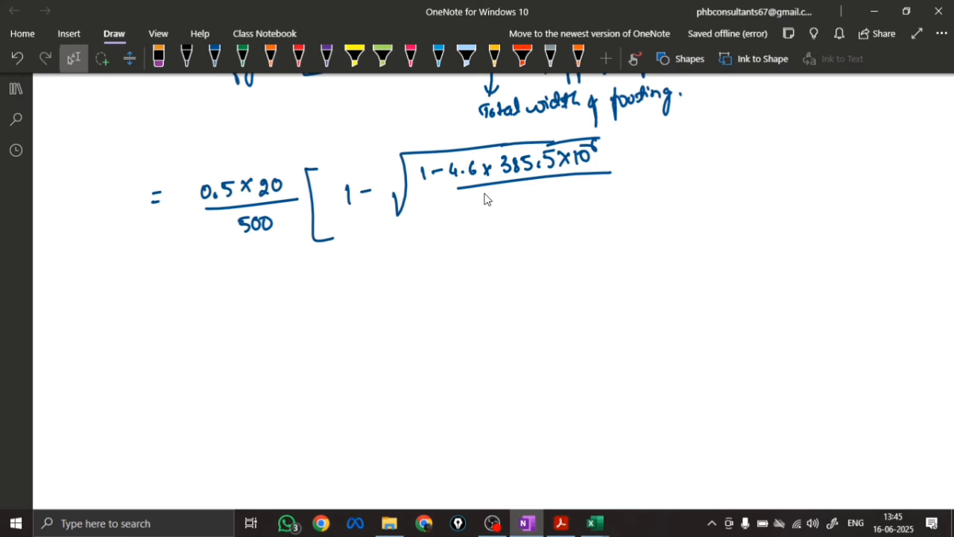
Write the denominator 20 × 2300 × 544 under the fraction bar
scroll(485, 199, "up", 2)
mouse_move(466, 278)
left_mouse_down()
mouse_move(479, 290)
mouse_move(485, 278)
left_mouse_up()
mouse_move(493, 275)
left_mouse_down()
mouse_move(507, 290)
mouse_move(492, 291)
mouse_move(531, 289)
mouse_move(538, 279)
left_mouse_up()
left_click_drag(546, 278, 563, 285)
mouse_move(562, 273)
left_mouse_down()
mouse_move(553, 286)
mouse_move(576, 285)
left_mouse_up()
left_click_drag(591, 269, 595, 285)
left_click_drag(601, 270, 609, 277)
left_click_drag(607, 269, 608, 289)
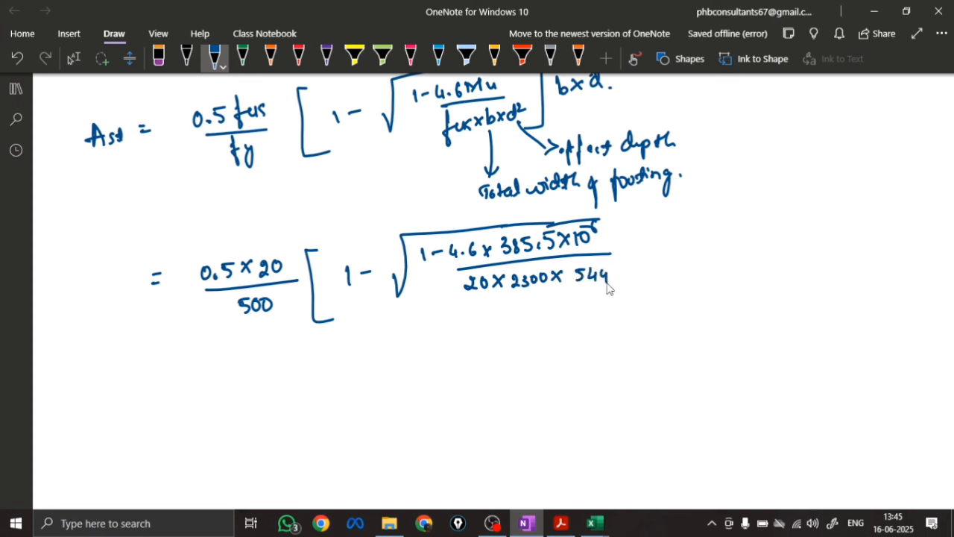
Square the 544, close the square bracket and multiply the expression by 2300 × 544
left_click_drag(610, 253, 619, 263)
left_click_drag(621, 208, 624, 282)
mouse_move(651, 239)
left_mouse_down()
mouse_move(661, 252)
mouse_move(652, 254)
left_mouse_up()
left_click_drag(673, 237, 683, 255)
mouse_move(688, 236)
left_mouse_down()
mouse_move(689, 249)
mouse_move(712, 237)
mouse_move(735, 245)
left_mouse_up()
left_click_drag(735, 231, 725, 246)
left_click_drag(743, 228, 752, 244)
left_click_drag(746, 228, 755, 227)
left_click_drag(759, 228, 768, 239)
mouse_move(766, 227)
left_mouse_down()
mouse_move(767, 246)
mouse_move(781, 239)
left_mouse_up()
left_click_drag(778, 227, 780, 246)
left_click(785, 240)
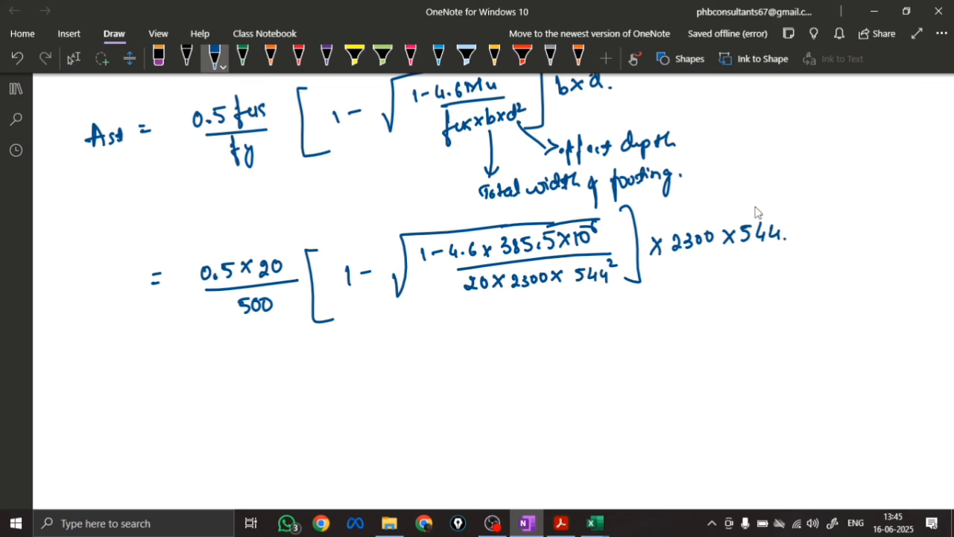
Write Ast req = on a new line below the substitution
scroll(446, 228, "down", 3)
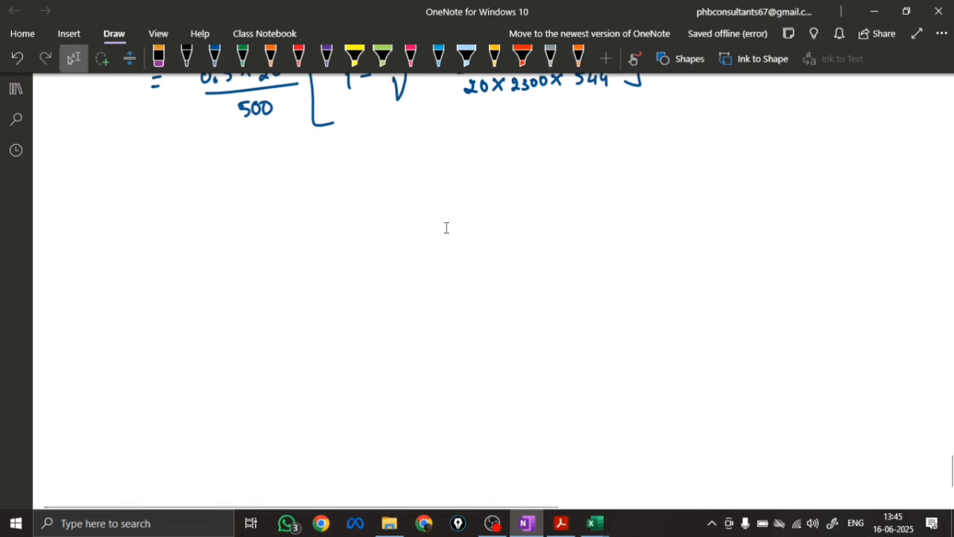
left_click_drag(110, 227, 131, 209)
mouse_move(140, 203)
left_mouse_down()
mouse_move(133, 222)
mouse_move(146, 227)
left_mouse_up()
left_click_drag(139, 212, 152, 210)
mouse_move(153, 226)
left_mouse_down()
mouse_move(161, 214)
mouse_move(176, 222)
left_mouse_up()
left_click_drag(180, 214, 184, 236)
mouse_move(200, 201)
left_mouse_down()
mouse_move(210, 200)
mouse_move(213, 215)
left_mouse_up()
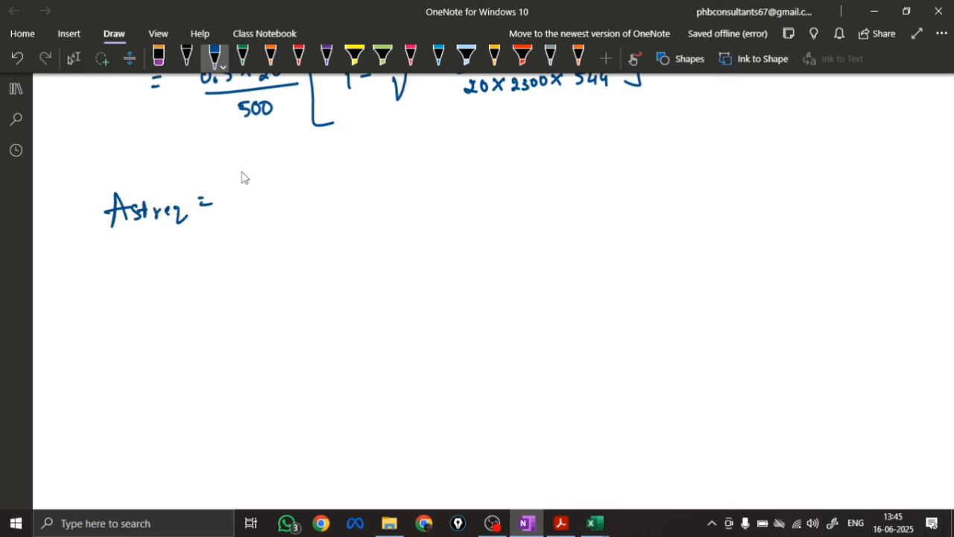
Enter the required steel area as 1701.63 mm² after Ast req =
mouse_move(242, 183)
left_mouse_down()
mouse_move(240, 203)
mouse_move(253, 201)
left_mouse_up()
mouse_move(272, 187)
left_mouse_down()
mouse_move(265, 198)
mouse_move(272, 186)
left_mouse_up()
mouse_move(287, 187)
left_mouse_down()
mouse_move(285, 201)
mouse_move(378, 185)
left_mouse_up()
left_click(290, 196)
left_click_drag(378, 162, 387, 169)
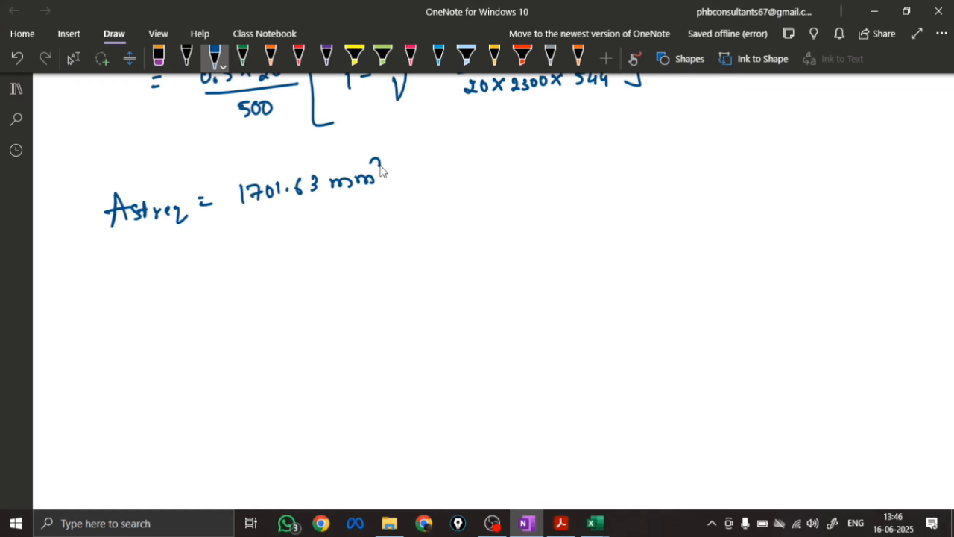
left_click(402, 160)
Write the rounded steel area ≈ 1702 mm² on the line below
mouse_move(222, 240)
left_mouse_down()
mouse_move(228, 252)
mouse_move(240, 246)
left_mouse_up()
left_click_drag(258, 231, 260, 244)
mouse_move(264, 230)
left_mouse_down()
mouse_move(270, 243)
mouse_move(281, 229)
mouse_move(302, 237)
mouse_move(365, 224)
left_mouse_up()
left_click_drag(361, 214, 371, 218)
left_click(381, 210)
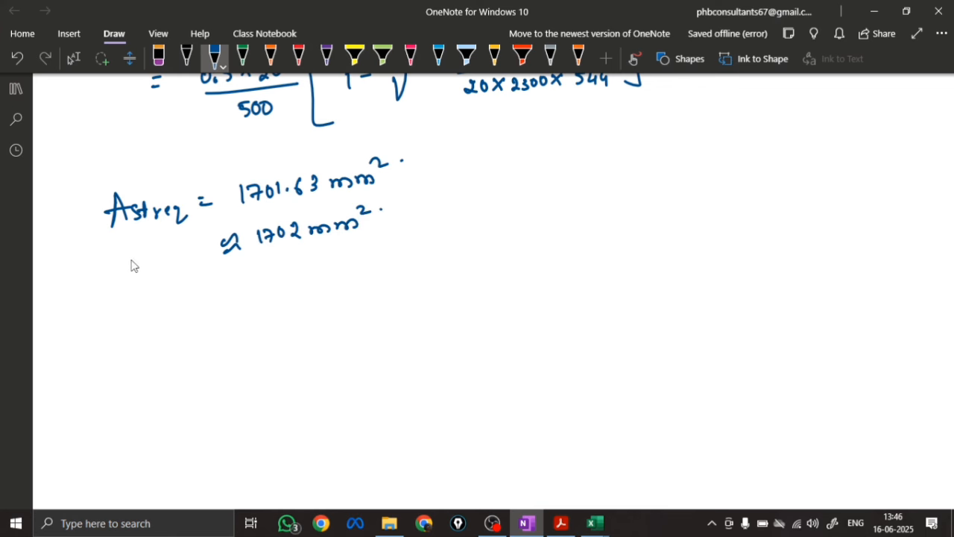
Label the rounded area as Ast req and draw a box around the line
left_click_drag(131, 266, 150, 261)
left_click_drag(132, 256, 171, 265)
mouse_move(176, 250)
left_mouse_down()
mouse_move(181, 267)
mouse_move(195, 253)
left_mouse_up()
left_click_drag(195, 258, 213, 270)
left_click_drag(112, 236, 122, 275)
mouse_move(111, 234)
left_mouse_down()
mouse_move(395, 192)
mouse_move(113, 281)
left_mouse_up()
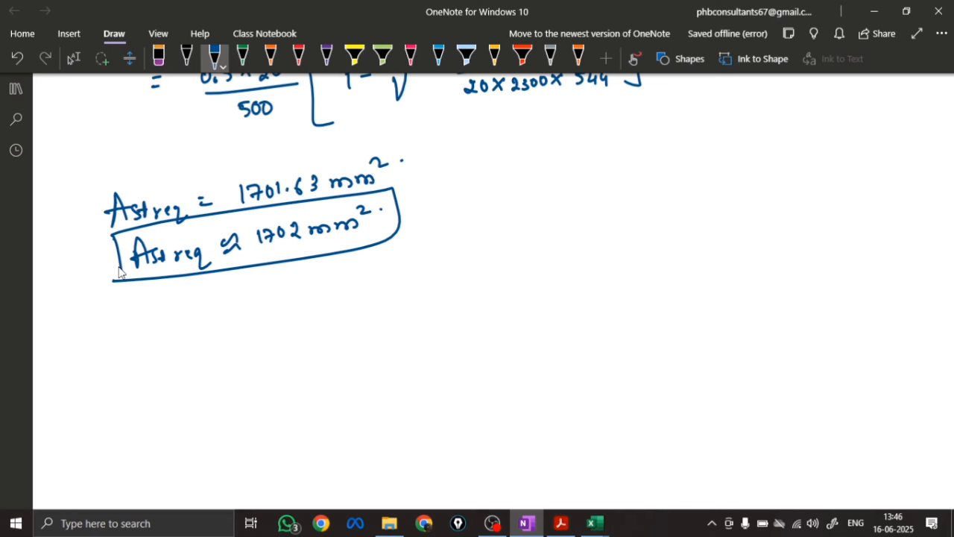
Write the minimum steel formula Ast min = 0.12% × b × D below the boxed required area
scroll(458, 245, "down", 1)
left_click(214, 58)
mouse_move(89, 258)
left_mouse_down()
mouse_move(328, 209)
mouse_move(369, 214)
left_mouse_up()
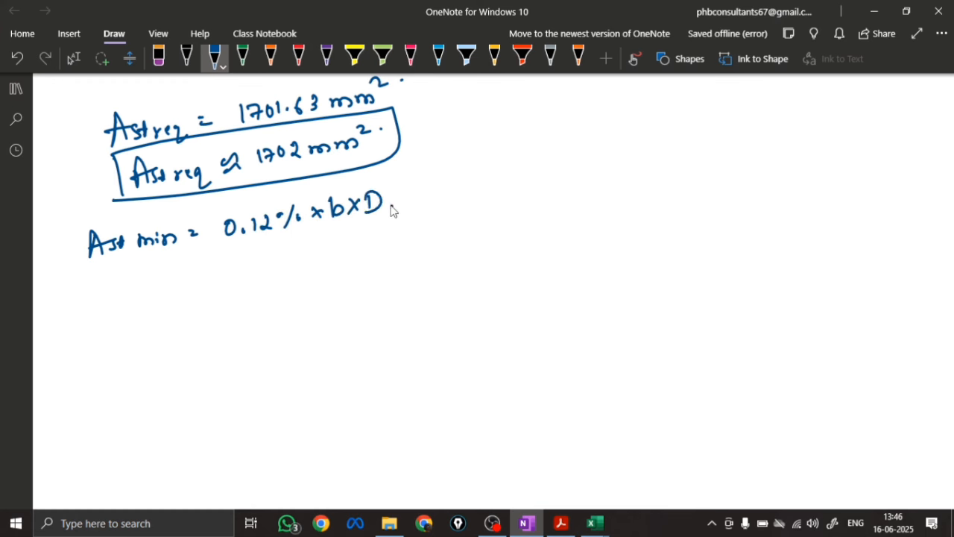
left_click(393, 209)
Substitute the values into the minimum steel formula as = 0.12/100 × 2300 × 600
left_click_drag(205, 269, 216, 274)
mouse_move(236, 275)
left_mouse_down()
mouse_move(277, 271)
mouse_move(254, 301)
mouse_move(270, 298)
mouse_move(294, 264)
mouse_move(339, 256)
left_mouse_up()
left_click_drag(364, 247, 375, 258)
mouse_move(375, 246)
left_mouse_down()
mouse_move(363, 260)
mouse_move(389, 253)
left_mouse_up()
mouse_move(408, 240)
left_mouse_down()
mouse_move(400, 256)
mouse_move(409, 242)
left_mouse_up()
left_click_drag(422, 237, 419, 248)
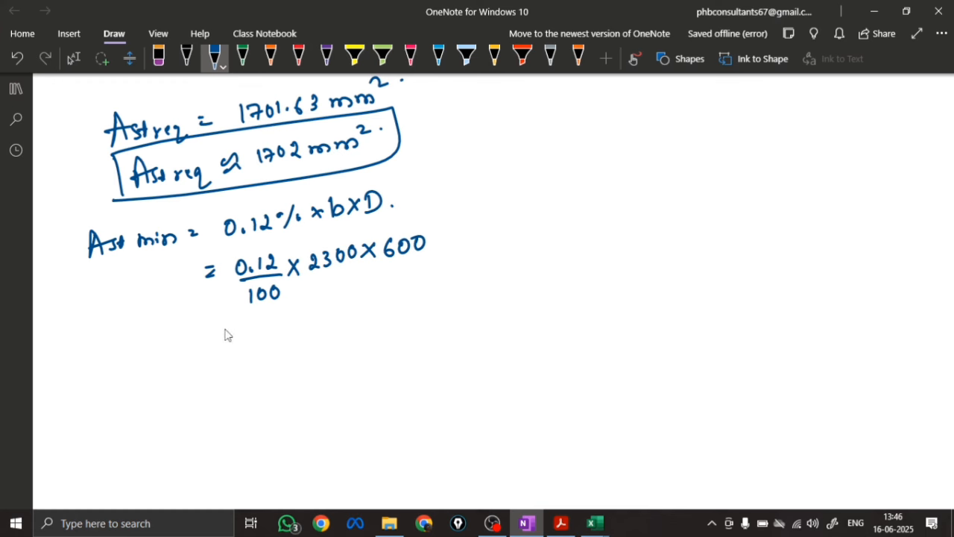
Write the minimum steel result as = 1656 mm² below the substitution
left_click_drag(213, 331, 224, 330)
left_click_drag(213, 337, 243, 338)
left_click_drag(262, 320, 257, 329)
mouse_move(276, 322)
left_mouse_down()
mouse_move(270, 336)
mouse_move(322, 326)
left_mouse_up()
left_click_drag(322, 317, 348, 319)
left_click_drag(348, 295, 360, 301)
left_click(373, 299)
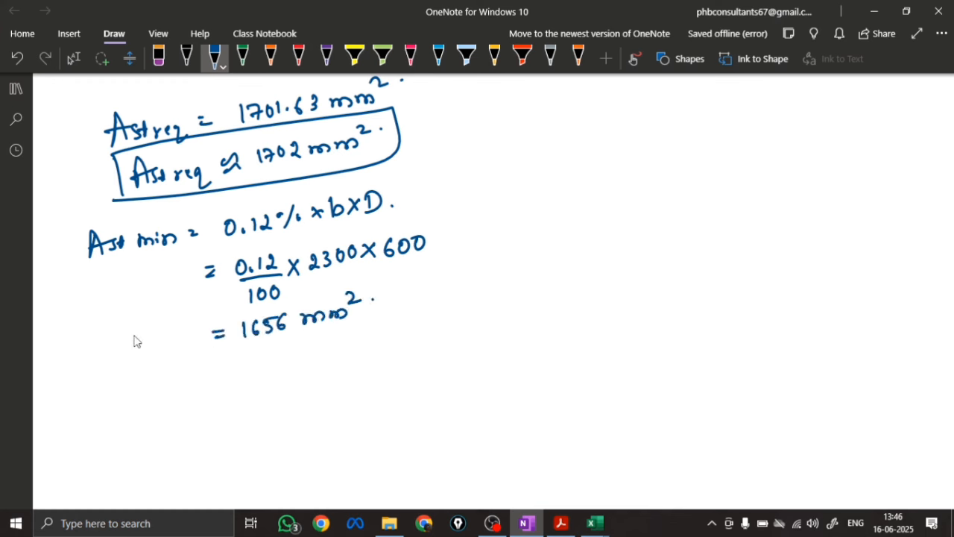
Label the 1656 mm² result as Ast min and draw a box around it
left_click_drag(133, 348, 151, 344)
left_click_drag(132, 337, 155, 343)
mouse_move(169, 325)
left_mouse_down()
mouse_move(174, 340)
mouse_move(198, 346)
left_mouse_up()
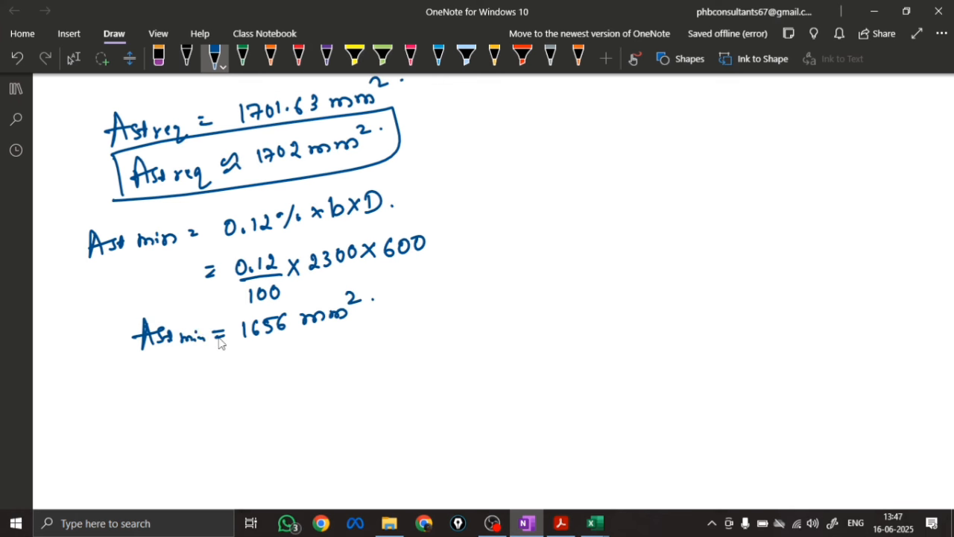
left_click_drag(124, 317, 124, 352)
mouse_move(120, 317)
left_mouse_down()
mouse_move(171, 312)
mouse_move(173, 362)
mouse_move(112, 360)
left_mouse_up()
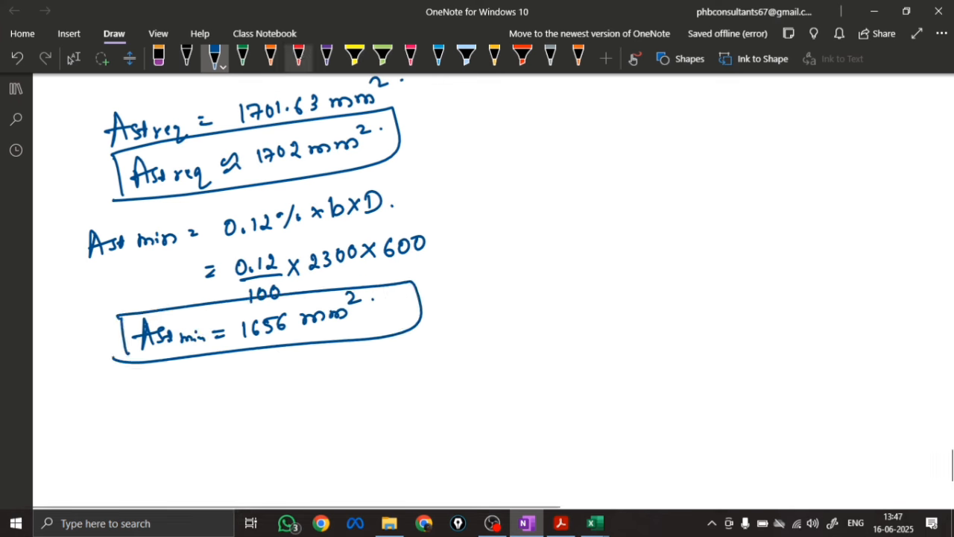
Join both boxed steel areas in red, note Ast max consider = 1702 mm², and point an arrow from Ast req to it
left_click(298, 56)
mouse_move(406, 146)
left_mouse_down()
mouse_move(462, 252)
mouse_move(417, 292)
left_mouse_up()
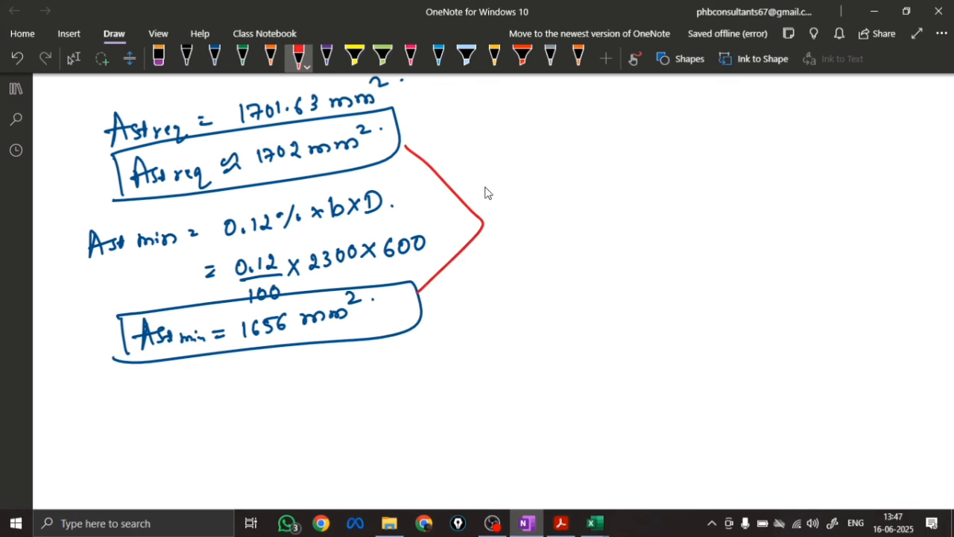
mouse_move(496, 195)
left_mouse_down()
mouse_move(594, 190)
mouse_move(805, 148)
mouse_move(795, 139)
left_mouse_up()
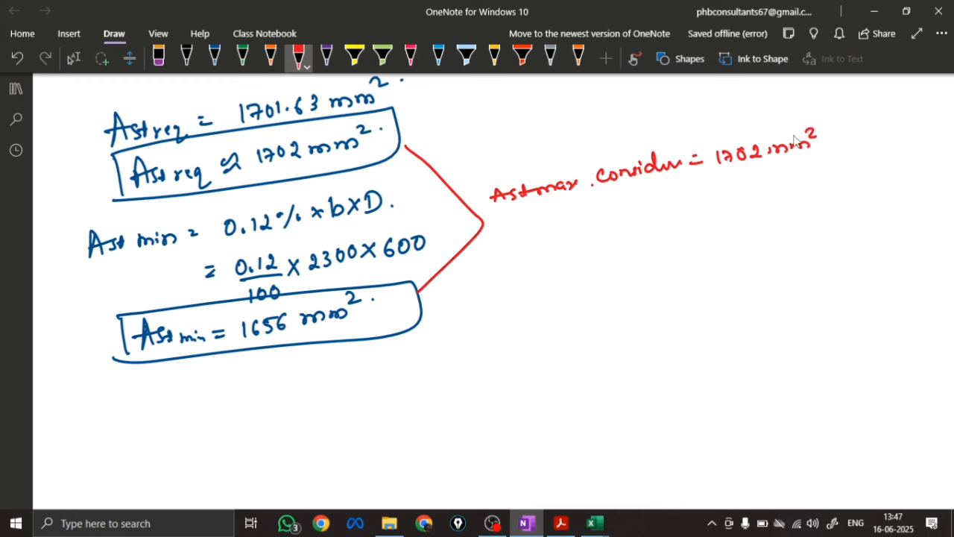
mouse_move(402, 133)
left_mouse_down()
mouse_move(744, 133)
mouse_move(717, 140)
left_mouse_up()
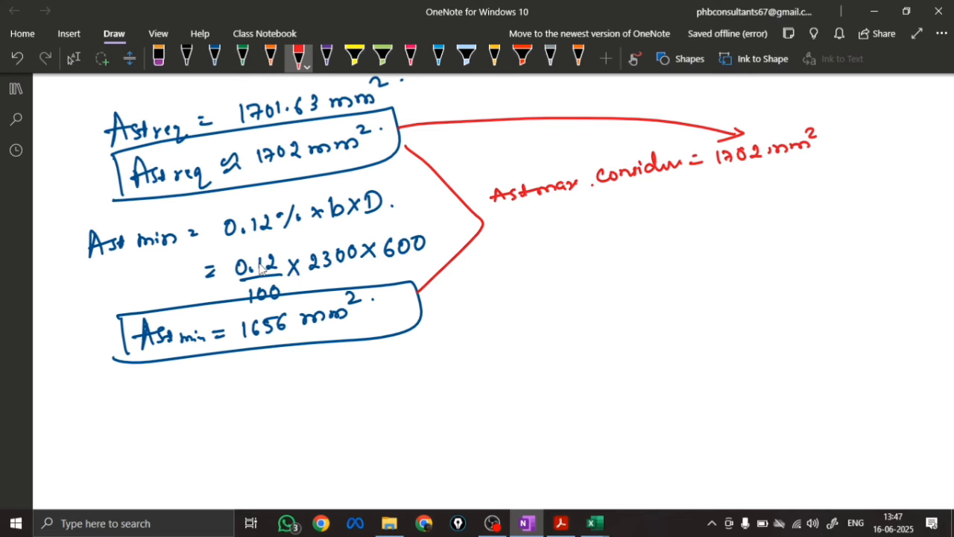
Write Spacing req in blue ink below the boxed minimum steel area
scroll(472, 277, "down", 5)
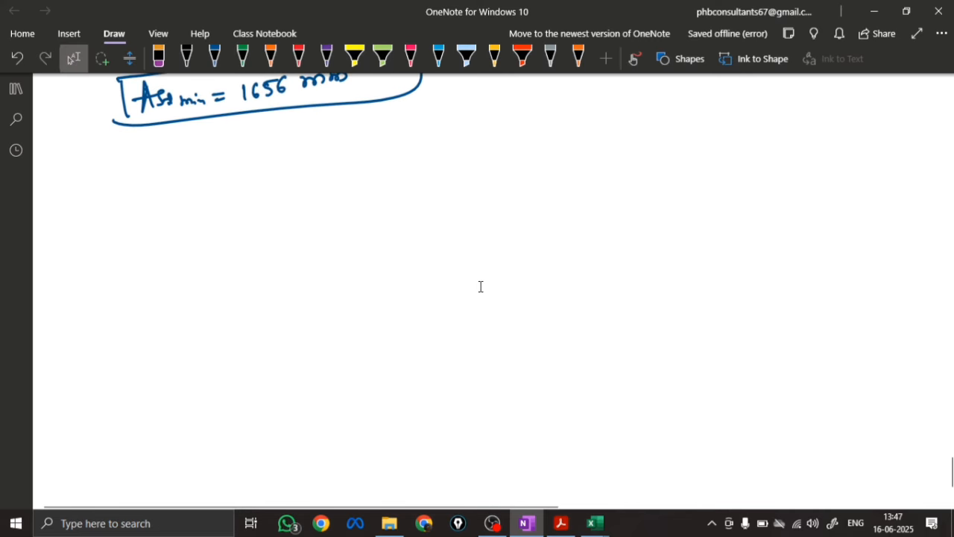
left_click(215, 58)
left_click_drag(106, 169, 93, 183)
mouse_move(112, 171)
left_mouse_down()
mouse_move(113, 189)
mouse_move(113, 180)
left_mouse_up()
mouse_move(128, 172)
left_mouse_down()
mouse_move(188, 177)
mouse_move(209, 193)
left_mouse_up()
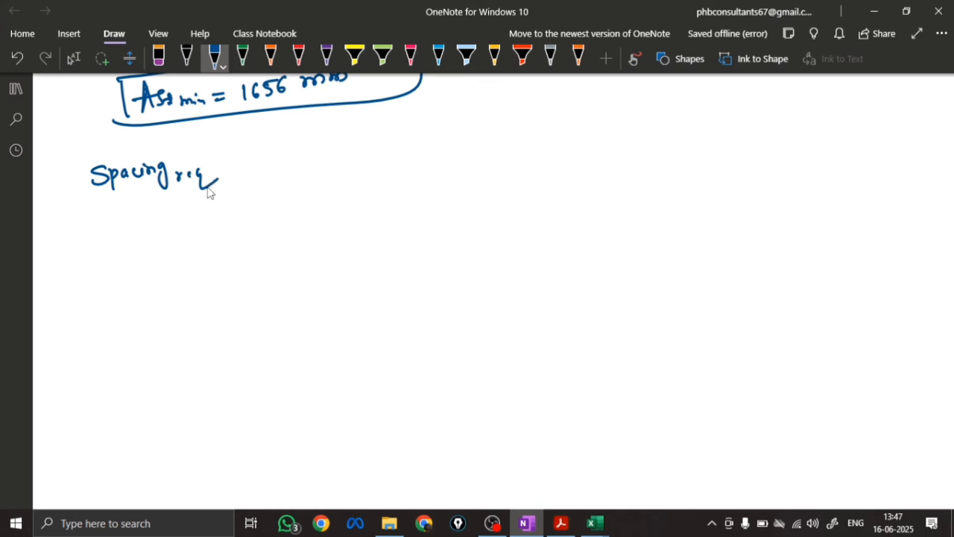
Write an equals sign after Spacing req and the fraction π/4 × d² over max Ast considered
left_click_drag(221, 154, 225, 155)
mouse_move(219, 161)
left_mouse_down()
mouse_move(272, 136)
mouse_move(298, 145)
mouse_move(333, 131)
left_mouse_up()
left_click_drag(267, 160, 349, 148)
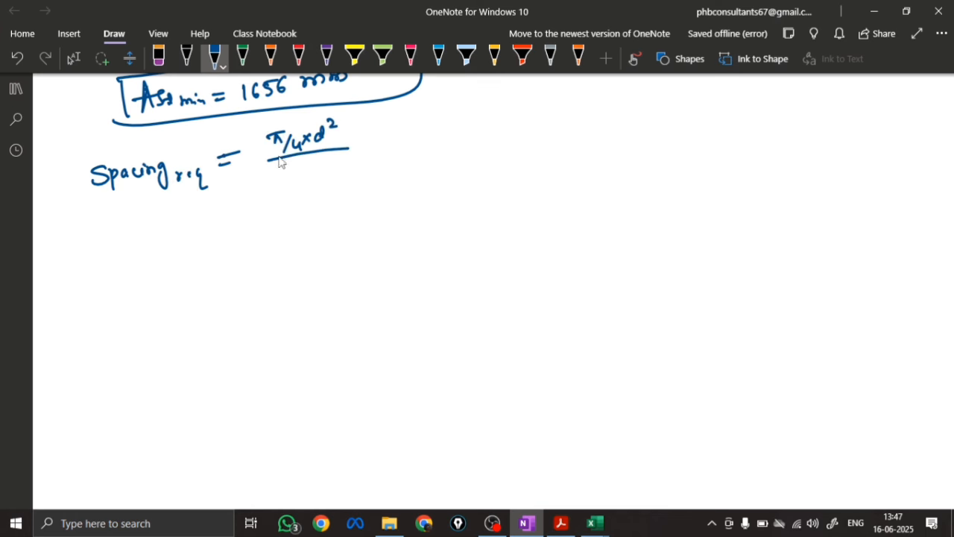
mouse_move(291, 169)
left_mouse_down()
mouse_move(288, 189)
mouse_move(301, 186)
left_mouse_up()
left_click_drag(311, 173, 316, 184)
left_click_drag(245, 188, 281, 188)
mouse_move(354, 176)
left_mouse_down()
mouse_move(365, 187)
mouse_move(407, 166)
left_mouse_up()
Complete the spacing formula by multiplying the fraction by the total width of footing
left_click_drag(388, 131, 402, 145)
mouse_move(401, 131)
left_mouse_down()
mouse_move(390, 146)
mouse_move(440, 125)
left_mouse_up()
mouse_move(431, 120)
left_mouse_down()
mouse_move(430, 136)
mouse_move(452, 131)
left_mouse_up()
mouse_move(456, 117)
left_mouse_down()
mouse_move(458, 134)
mouse_move(467, 122)
left_mouse_up()
left_click_drag(465, 126, 474, 131)
mouse_move(476, 112)
left_mouse_down()
mouse_move(478, 132)
mouse_move(522, 121)
left_mouse_up()
mouse_move(522, 122)
left_mouse_down()
mouse_move(548, 111)
mouse_move(597, 132)
mouse_move(634, 105)
mouse_move(661, 124)
left_mouse_up()
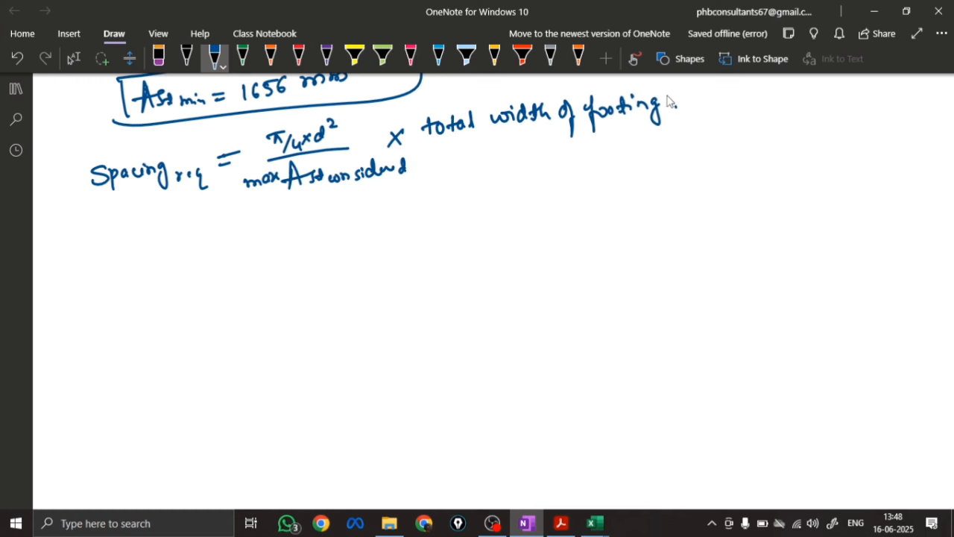
Begin the spacing substitution on a new line with π/4 × 12² above a fraction bar
left_click_drag(235, 233, 252, 231)
mouse_move(233, 242)
left_mouse_down()
mouse_move(302, 229)
mouse_move(315, 239)
mouse_move(333, 224)
left_mouse_up()
scroll(345, 213, "up", 12)
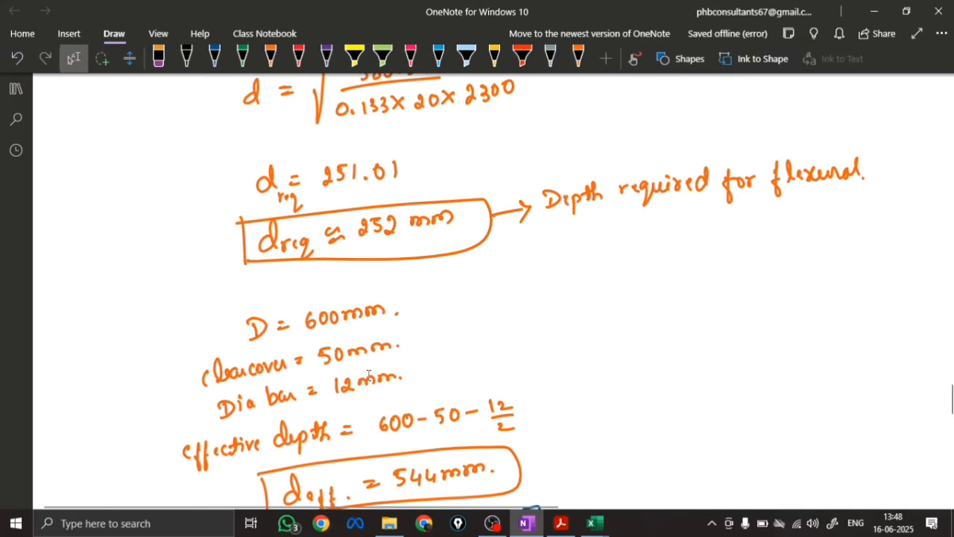
scroll(368, 375, "down", 14)
scroll(386, 343, "up", 2)
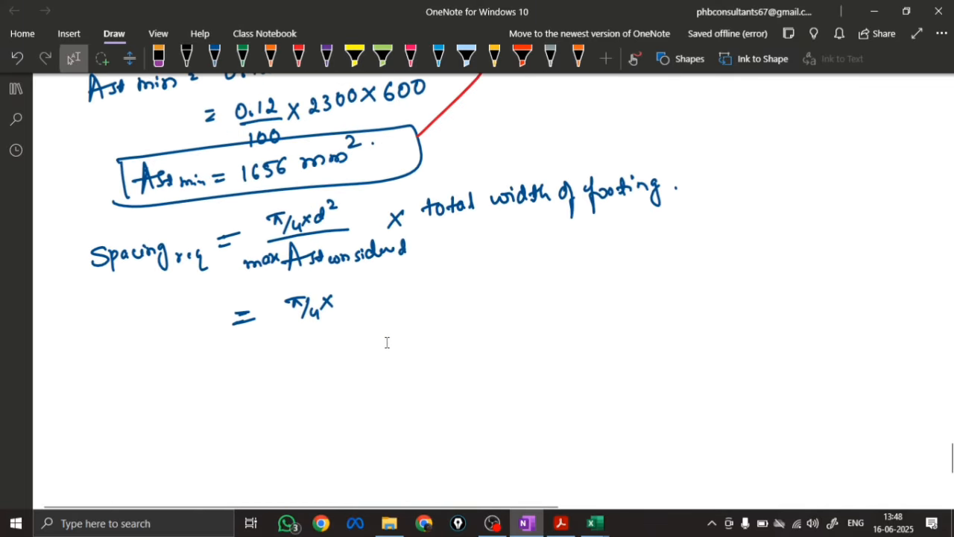
left_click(214, 59)
left_click_drag(345, 295, 344, 307)
mouse_move(348, 295)
left_mouse_down()
mouse_move(364, 303)
mouse_move(377, 284)
left_mouse_up()
left_click_drag(285, 326, 389, 309)
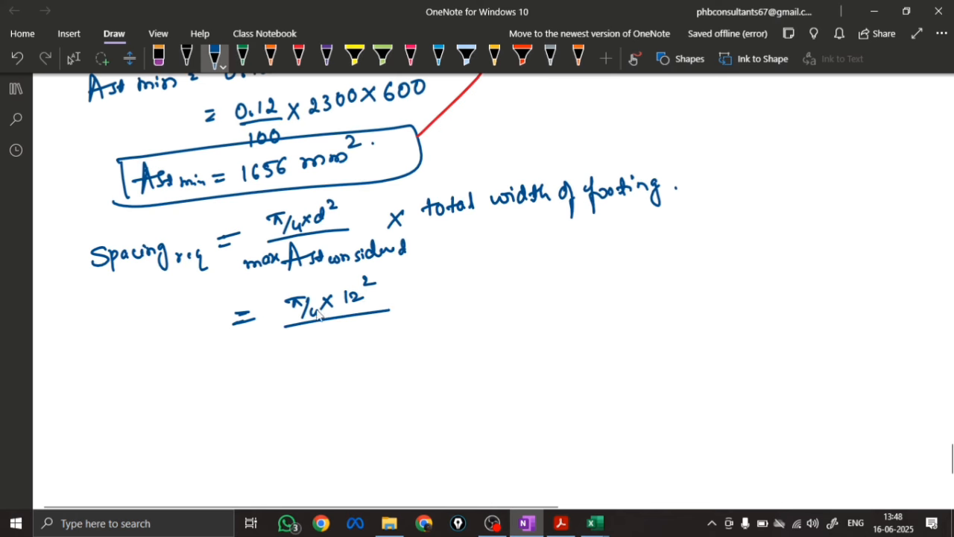
Complete the spacing substitution with 1702 as the denominator and a multiplication by 2300
scroll(312, 323, "up", 5)
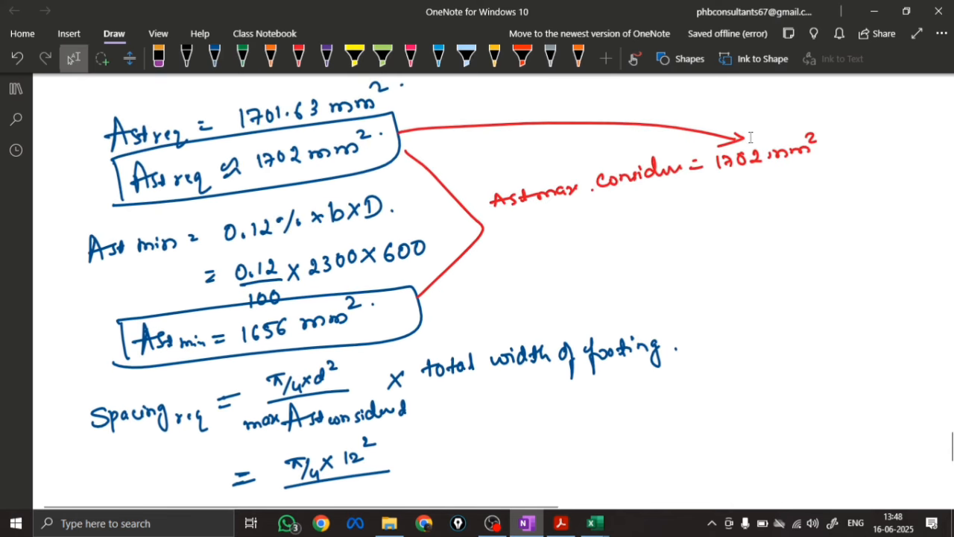
scroll(307, 340, "down", 8)
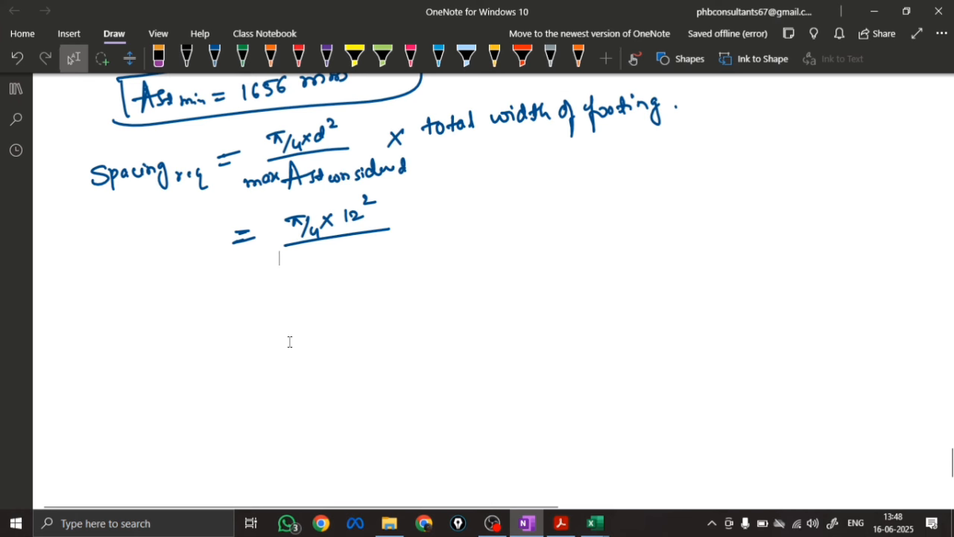
left_click_drag(317, 252, 316, 267)
mouse_move(326, 252)
left_mouse_down()
mouse_move(333, 267)
mouse_move(344, 254)
left_mouse_up()
left_click_drag(347, 252, 361, 262)
left_click_drag(400, 223, 410, 236)
mouse_move(411, 222)
left_mouse_down()
mouse_move(399, 238)
mouse_move(446, 231)
left_mouse_up()
mouse_move(458, 213)
left_mouse_down()
mouse_move(454, 227)
mouse_move(459, 214)
left_mouse_up()
left_click_drag(471, 210, 470, 211)
Write the required spacing result as S req = 152.83 mm below the substitution
left_click_drag(244, 308, 261, 312)
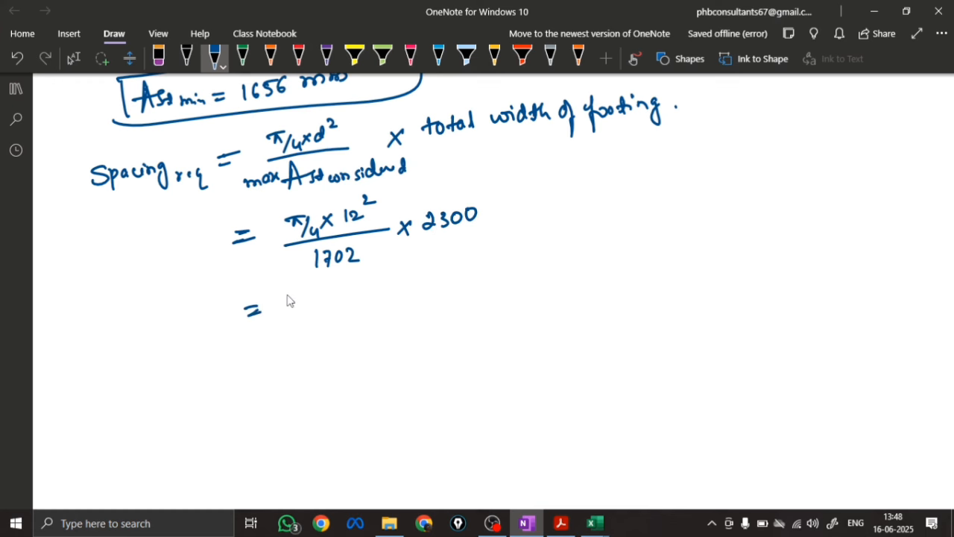
mouse_move(306, 291)
left_mouse_down()
mouse_move(299, 304)
mouse_move(324, 302)
left_mouse_up()
mouse_move(328, 300)
left_mouse_down()
mouse_move(343, 289)
mouse_move(357, 298)
left_mouse_up()
left_click_drag(370, 291, 415, 278)
mouse_move(196, 293)
left_mouse_down()
mouse_move(173, 325)
mouse_move(230, 323)
mouse_move(279, 355)
left_mouse_up()
Write the provided spacing as S prov = 100 mm and draw a box around it
mouse_move(266, 364)
left_mouse_down()
mouse_move(304, 361)
mouse_move(317, 346)
left_mouse_up()
left_click_drag(331, 343, 388, 344)
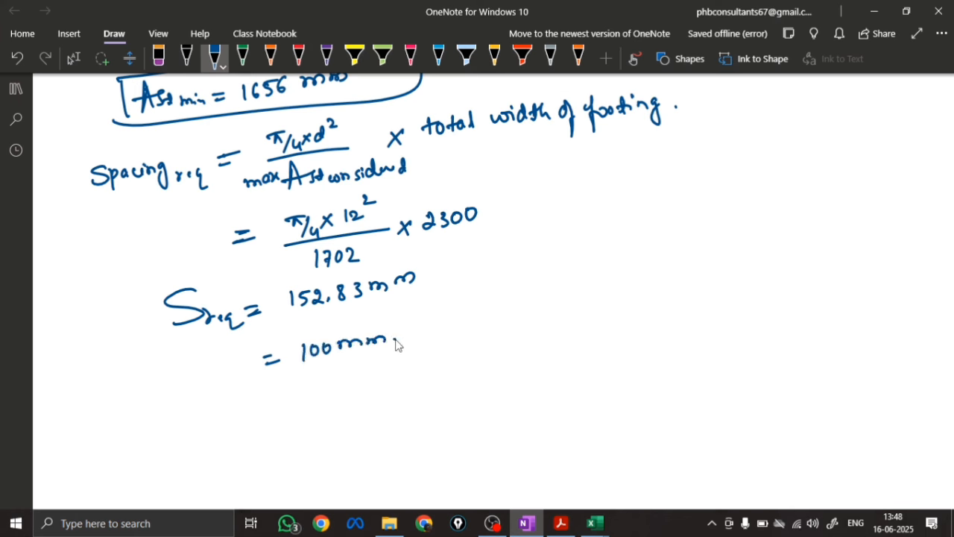
left_click_drag(211, 352, 188, 379)
mouse_move(216, 367)
left_mouse_down()
mouse_move(221, 385)
mouse_move(233, 366)
left_mouse_up()
left_click_drag(237, 367, 257, 360)
mouse_move(170, 382)
left_mouse_down()
mouse_move(162, 375)
mouse_move(410, 313)
mouse_move(153, 388)
left_mouse_up()
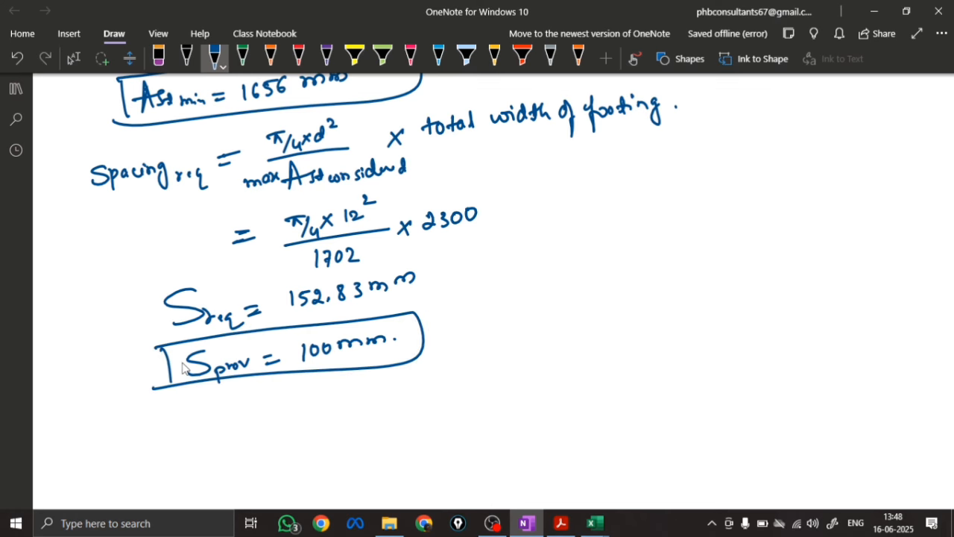
Write the provided steel formula Ast prov = (π/4 × d²) / S prov × total width of footing
scroll(324, 319, "down", 3)
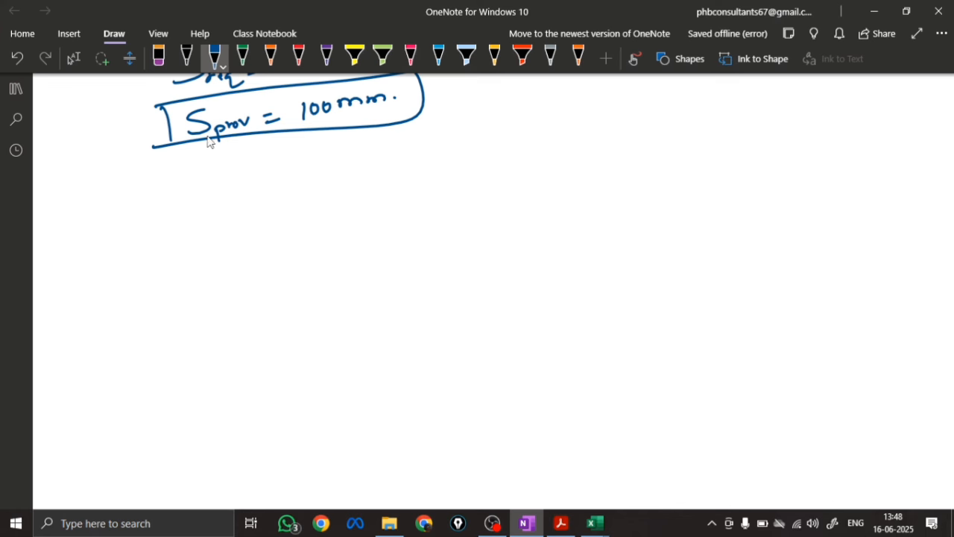
mouse_move(187, 175)
left_mouse_down()
mouse_move(209, 187)
mouse_move(249, 176)
mouse_move(265, 187)
mouse_move(309, 171)
mouse_move(348, 172)
mouse_move(371, 146)
mouse_move(379, 188)
mouse_move(348, 214)
mouse_move(377, 206)
mouse_move(396, 156)
mouse_move(407, 180)
mouse_move(452, 155)
mouse_move(463, 163)
left_mouse_up()
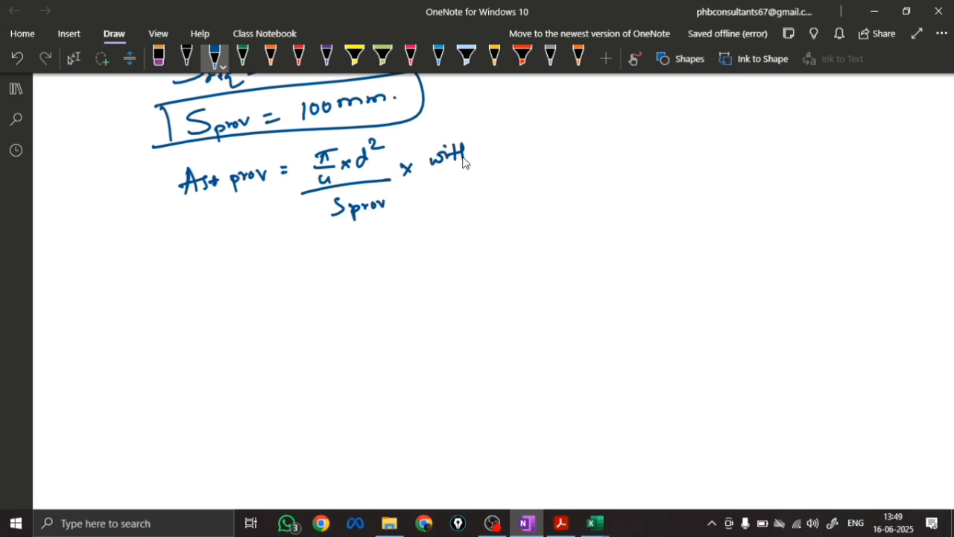
mouse_move(420, 131)
left_mouse_down()
mouse_move(455, 137)
mouse_move(464, 119)
left_mouse_up()
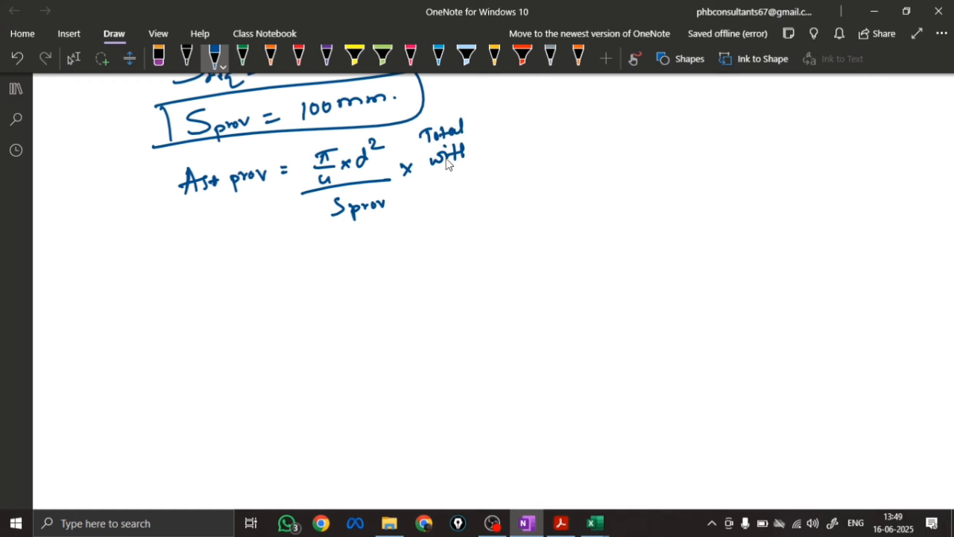
mouse_move(461, 158)
left_mouse_down()
mouse_move(496, 146)
mouse_move(545, 153)
mouse_move(548, 143)
mouse_move(571, 161)
left_mouse_up()
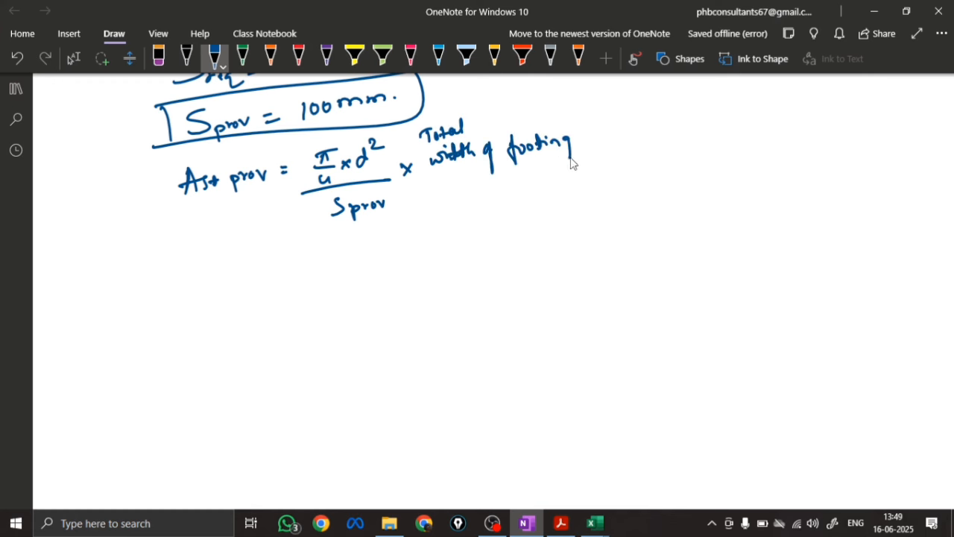
Substitute (π/4 × 12²) / 100 × 2300 and box the result Ast prov = 2601 mm²
mouse_move(300, 252)
left_mouse_down()
mouse_move(335, 245)
mouse_move(347, 262)
mouse_move(392, 249)
mouse_move(400, 226)
left_mouse_up()
left_click_drag(332, 272, 415, 253)
mouse_move(365, 272)
left_mouse_down()
mouse_move(372, 288)
mouse_move(381, 277)
left_mouse_up()
mouse_move(436, 255)
left_mouse_down()
mouse_move(448, 241)
mouse_move(500, 226)
left_mouse_up()
mouse_move(313, 317)
left_mouse_down()
mouse_move(363, 320)
mouse_move(382, 307)
mouse_move(409, 319)
mouse_move(477, 292)
mouse_move(230, 333)
mouse_move(247, 345)
mouse_move(315, 330)
mouse_move(211, 363)
left_mouse_up()
mouse_move(193, 312)
left_mouse_down()
mouse_move(512, 301)
mouse_move(192, 363)
left_mouse_up()
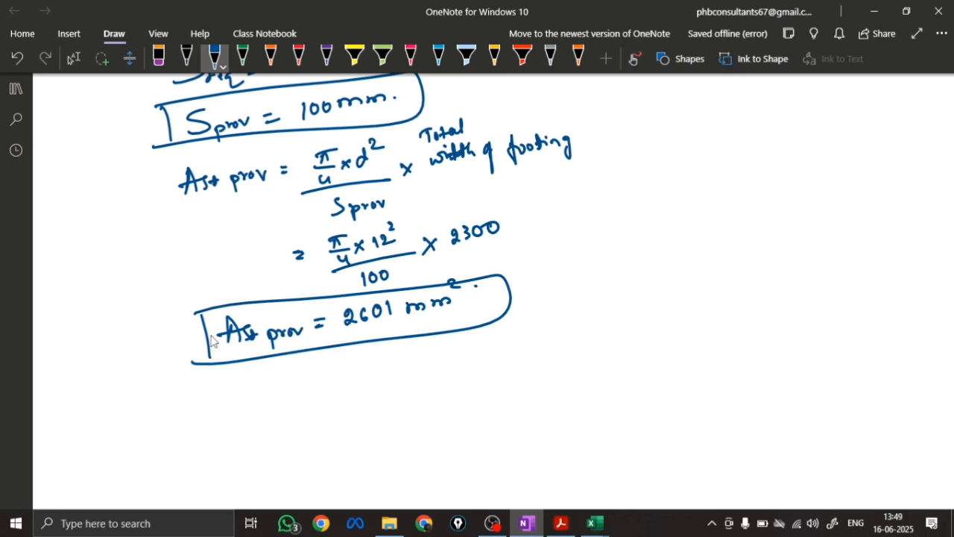
Write the comparison Ast req < Ast prov below the boxed provided steel area
scroll(372, 316, "down", 3)
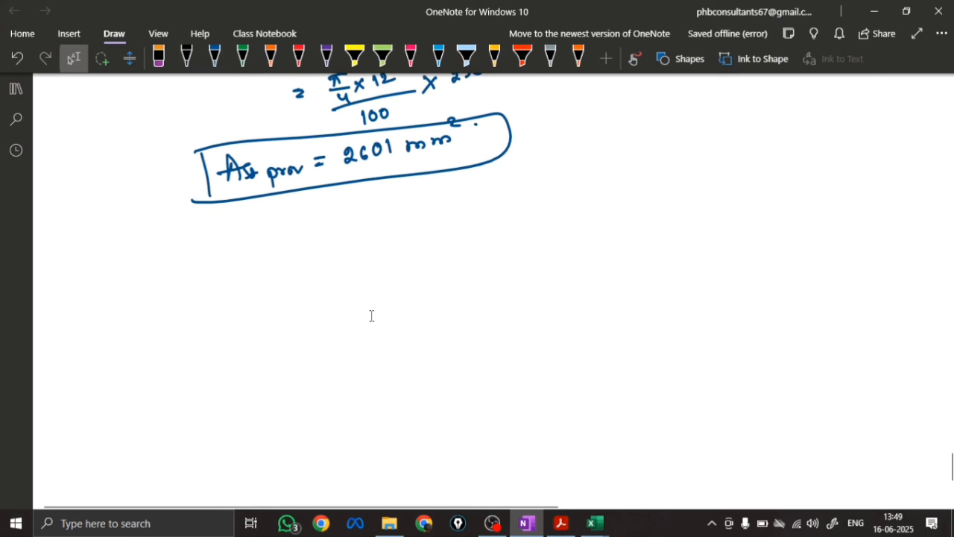
mouse_move(163, 276)
left_mouse_down()
mouse_move(191, 266)
mouse_move(202, 276)
mouse_move(225, 266)
mouse_move(240, 275)
left_mouse_up()
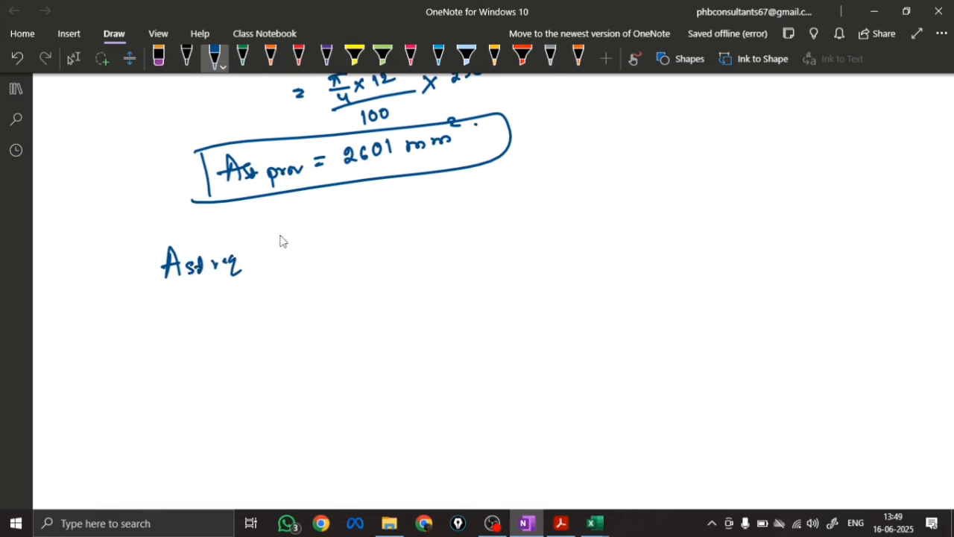
mouse_move(308, 232)
left_mouse_down()
mouse_move(325, 256)
mouse_move(443, 237)
left_mouse_up()
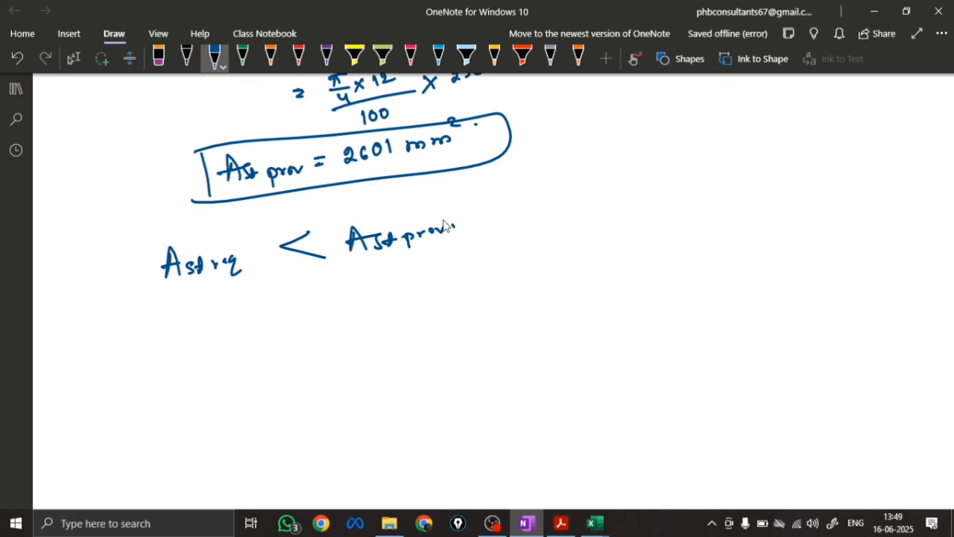
Write the values 1702 < 2601 beneath the Ast req and Ast prov comparison
scroll(443, 225, "up", 10)
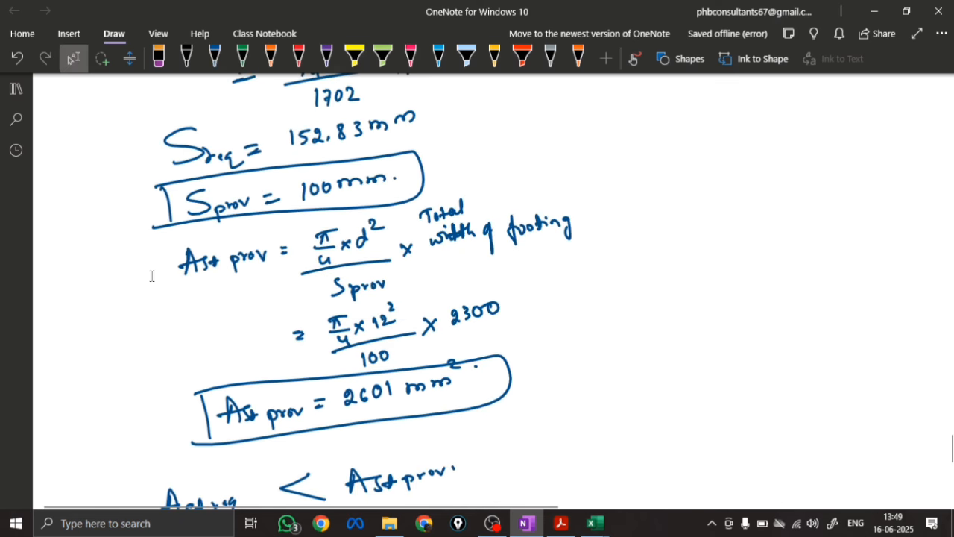
scroll(179, 193, "up", 7)
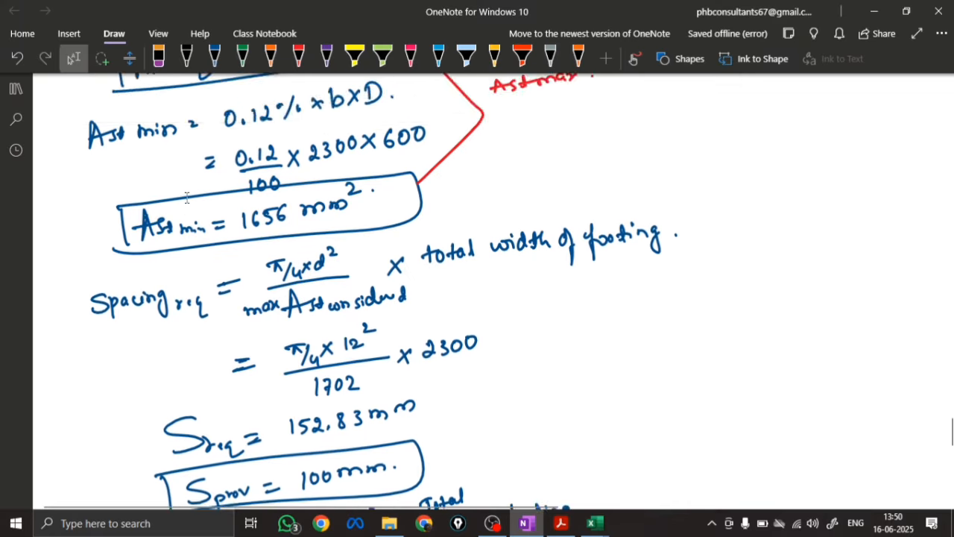
scroll(291, 319, "down", 16)
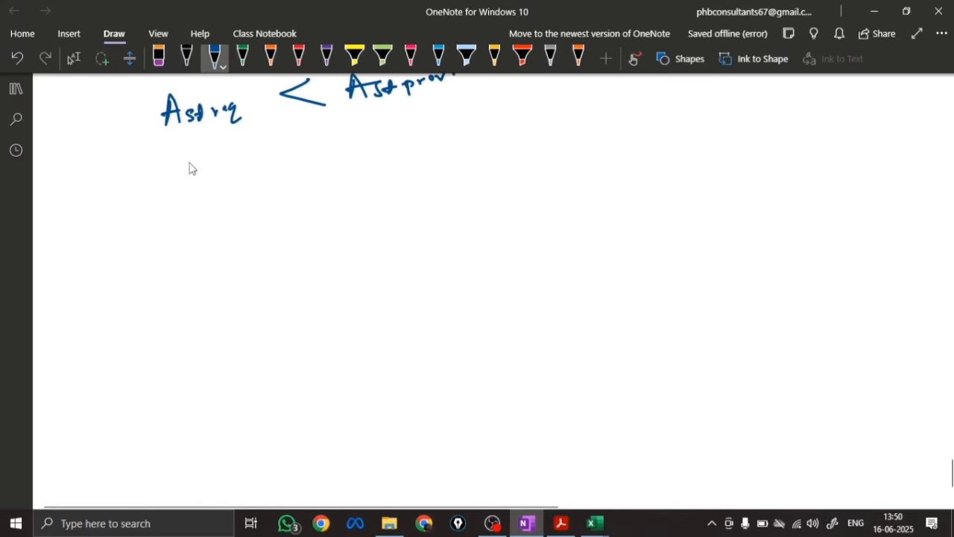
left_click_drag(187, 163, 188, 182)
mouse_move(194, 164)
left_mouse_down()
mouse_move(200, 180)
mouse_move(206, 171)
left_mouse_up()
left_click_drag(213, 165, 215, 166)
left_click_drag(225, 160, 243, 174)
left_click_drag(325, 139, 324, 169)
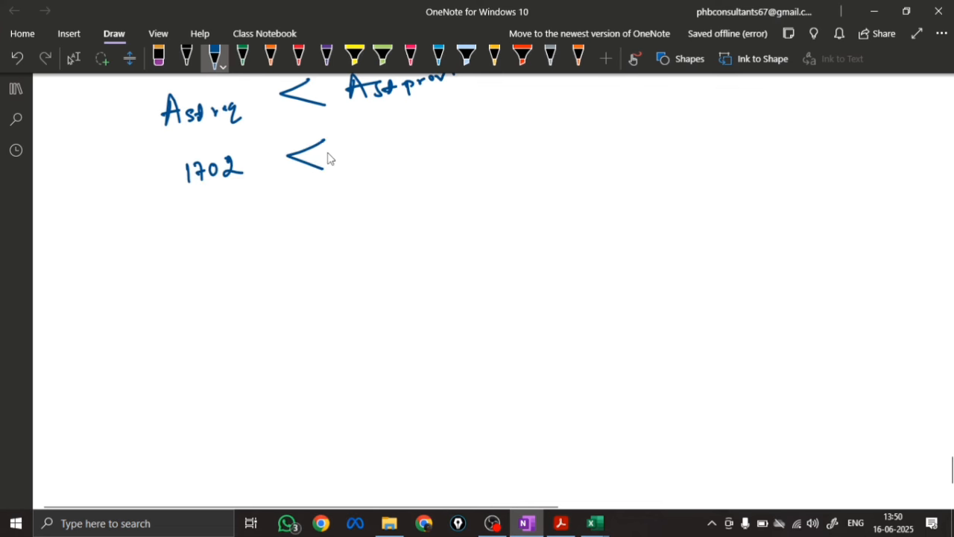
scroll(293, 318, "up", 3)
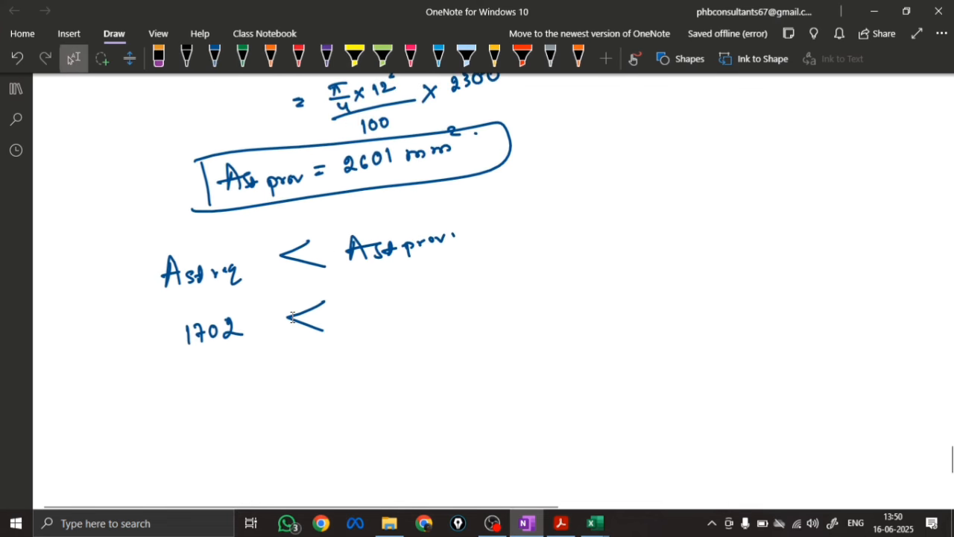
left_click_drag(352, 301, 371, 316)
mouse_move(384, 294)
left_mouse_down()
mouse_move(375, 312)
mouse_move(393, 298)
left_mouse_up()
left_click_drag(403, 294, 403, 314)
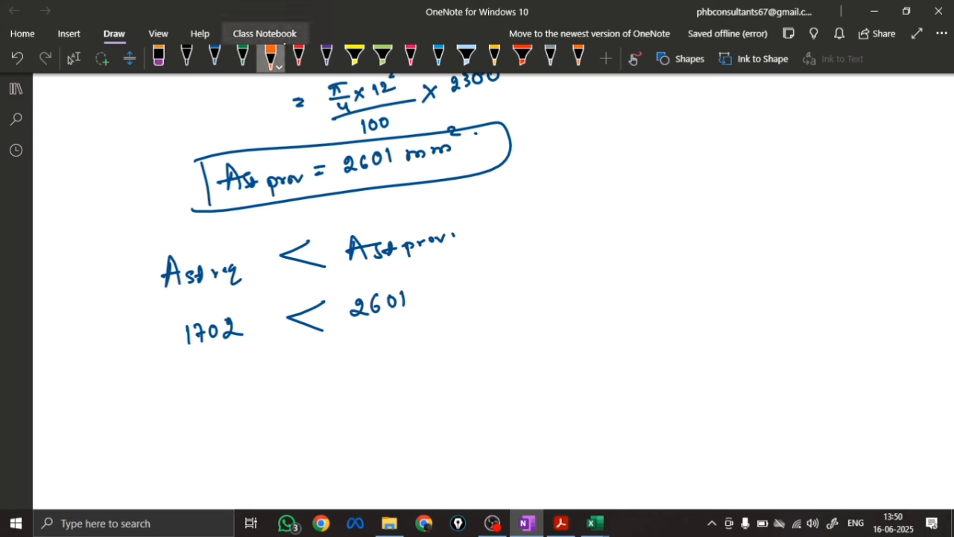
Write the steel percentage formula Pt = Ast / (b × D) × 100 in orange below 1702
scroll(306, 295, "down", 3)
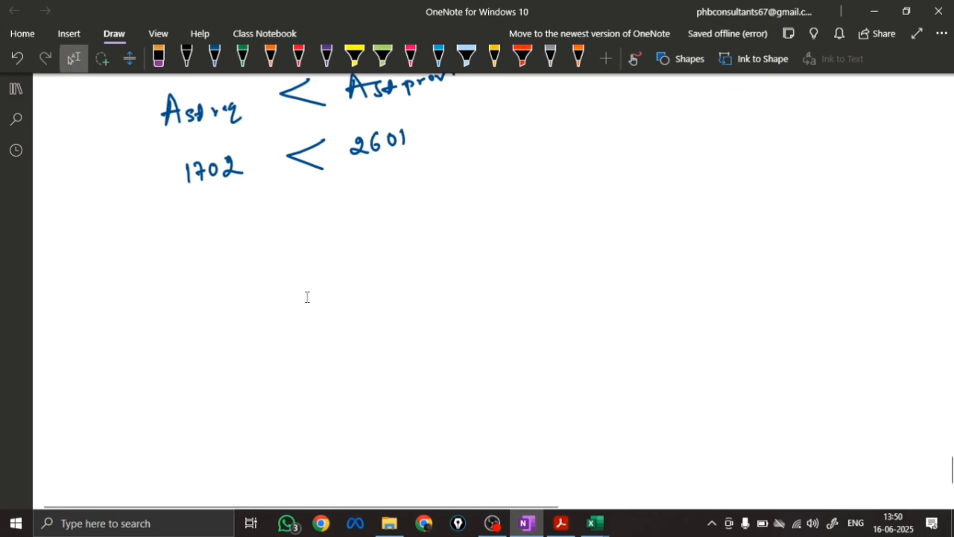
left_click(270, 58)
left_click_drag(206, 188, 209, 199)
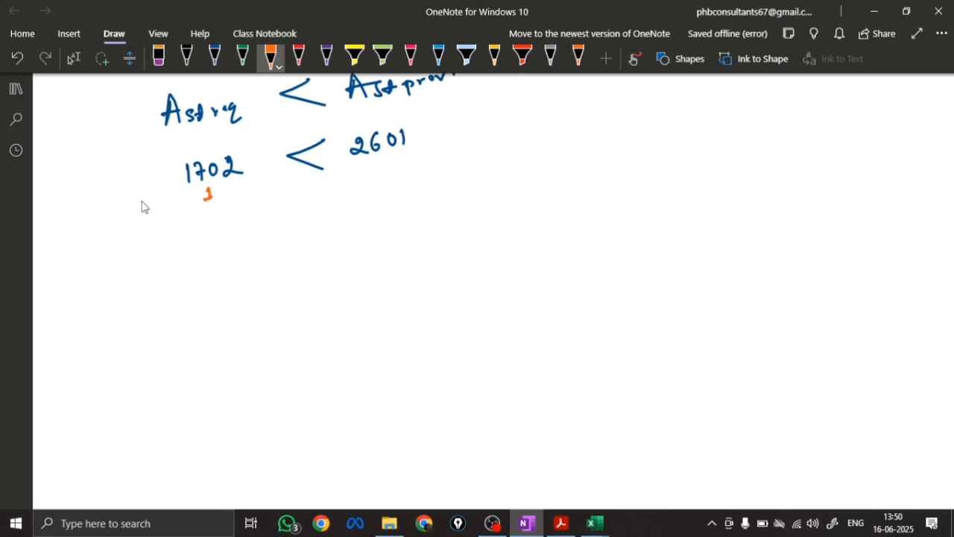
mouse_move(112, 231)
left_mouse_down()
mouse_move(111, 263)
mouse_move(125, 238)
mouse_move(191, 228)
left_mouse_up()
mouse_move(154, 242)
left_mouse_down()
mouse_move(196, 237)
mouse_move(173, 259)
mouse_move(196, 260)
mouse_move(225, 225)
left_mouse_up()
left_click_drag(237, 222, 236, 223)
Substitute 1702 / (2300 × 600) × 100 beneath the Pt formula
left_click_drag(138, 285, 149, 285)
left_click_drag(138, 293, 173, 288)
mouse_move(176, 281)
left_mouse_down()
mouse_move(181, 289)
mouse_move(189, 277)
left_mouse_up()
left_click_drag(197, 277, 210, 291)
left_click_drag(157, 308, 173, 319)
left_click_drag(176, 310, 180, 318)
left_click_drag(184, 307, 185, 308)
left_click_drag(193, 306, 204, 312)
mouse_move(204, 302)
left_mouse_down()
mouse_move(197, 312)
mouse_move(208, 312)
left_mouse_up()
left_click_drag(218, 301, 225, 299)
left_click_drag(228, 278, 237, 287)
mouse_move(237, 276)
left_mouse_down()
mouse_move(228, 288)
mouse_move(250, 284)
left_mouse_up()
left_click_drag(255, 273, 254, 274)
left_click_drag(263, 269, 266, 273)
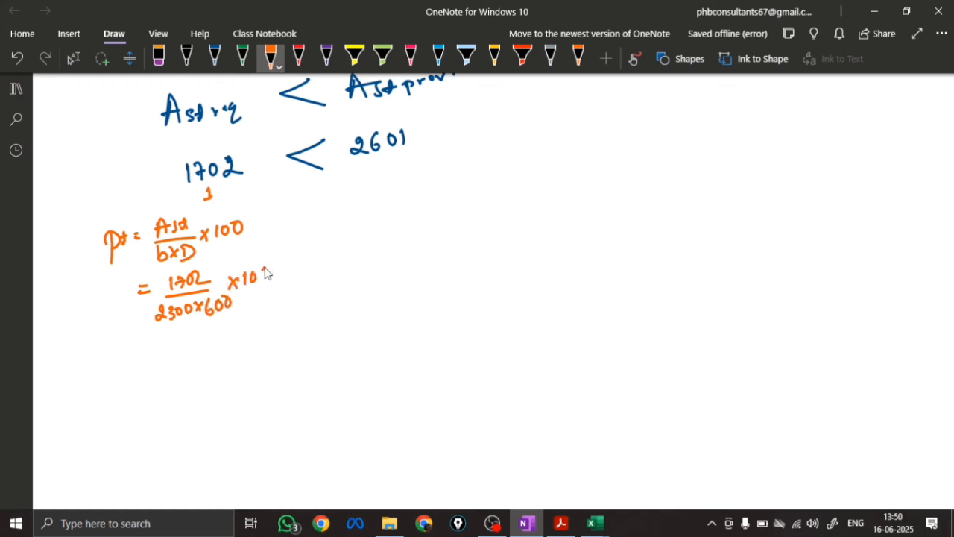
Write the required steel percentage result as Pt req = 0.123% below the substitution
left_click_drag(155, 344, 163, 343)
left_click_drag(156, 349, 164, 349)
left_click_drag(188, 335, 204, 345)
left_click_drag(211, 332, 210, 344)
left_click_drag(215, 333, 228, 341)
left_click_drag(240, 328, 243, 343)
left_click_drag(253, 337, 255, 339)
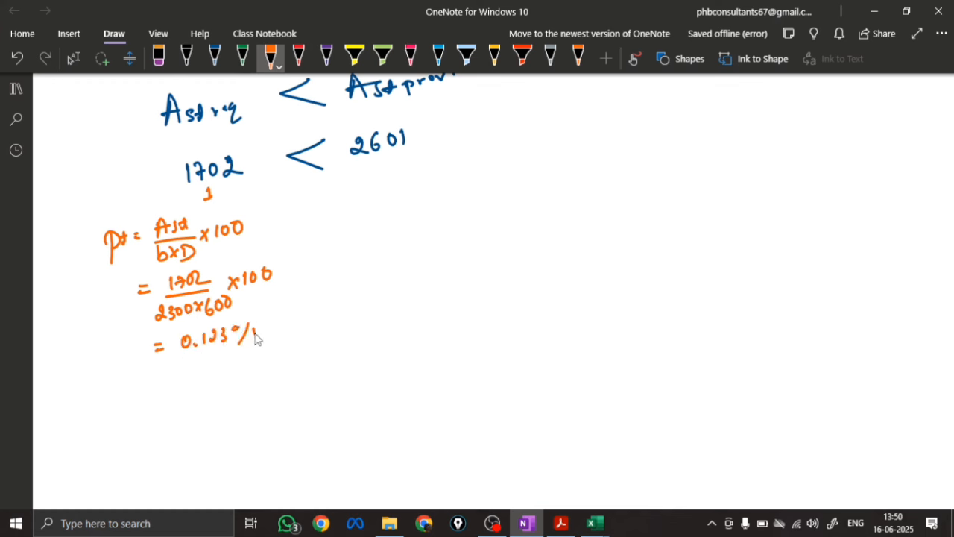
left_click_drag(120, 342, 122, 368)
left_click_drag(119, 344, 139, 358)
left_click_drag(140, 363, 153, 364)
mouse_move(158, 361)
left_mouse_down()
mouse_move(159, 373)
mouse_move(174, 368)
left_mouse_up()
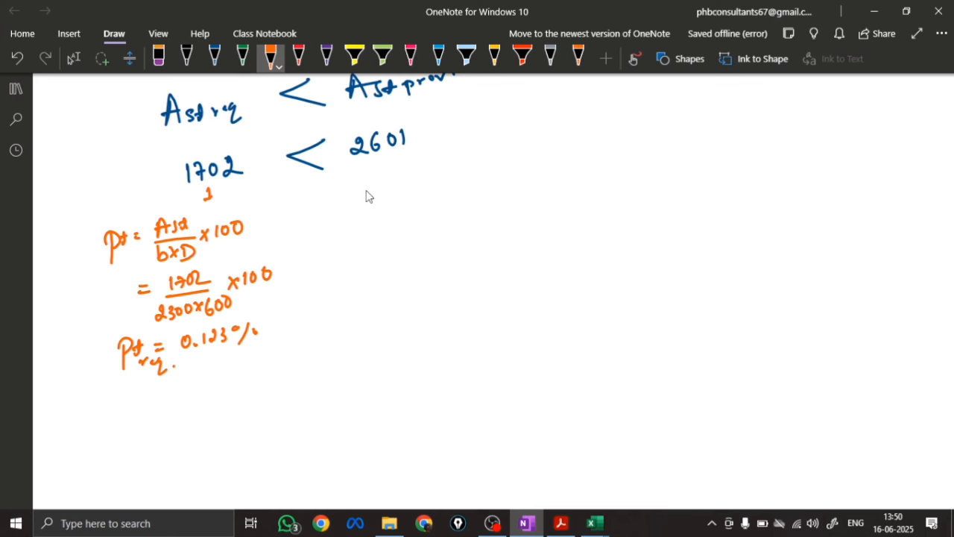
Write the provided steel percentage as Pt prov = 2601 / (2300 × 600) × 100 below 2601
mouse_move(366, 188)
left_mouse_down()
mouse_move(364, 209)
mouse_move(370, 196)
left_mouse_up()
mouse_move(377, 199)
left_mouse_down()
mouse_move(379, 216)
mouse_move(392, 206)
left_mouse_up()
mouse_move(395, 196)
left_mouse_down()
mouse_move(404, 204)
mouse_move(413, 191)
mouse_move(451, 182)
left_mouse_up()
left_click_drag(462, 171, 482, 184)
mouse_move(434, 202)
left_mouse_down()
mouse_move(445, 216)
mouse_move(456, 202)
left_mouse_up()
left_click_drag(462, 201, 477, 209)
left_click_drag(477, 197, 468, 210)
mouse_move(483, 196)
left_mouse_down()
mouse_move(484, 206)
mouse_move(497, 200)
left_mouse_up()
mouse_move(485, 172)
left_mouse_down()
mouse_move(493, 182)
mouse_move(485, 182)
left_mouse_up()
left_click_drag(499, 169, 499, 180)
left_click_drag(509, 169, 521, 169)
Write the result Pt prov = 0.188% and draw a box around it
mouse_move(402, 257)
left_mouse_down()
mouse_move(436, 262)
mouse_move(436, 249)
left_mouse_up()
left_click(447, 259)
left_click_drag(457, 248, 459, 259)
left_click_drag(477, 254, 481, 257)
mouse_move(507, 238)
left_mouse_down()
mouse_move(498, 255)
mouse_move(515, 246)
left_mouse_up()
left_click_drag(341, 242, 343, 282)
left_click_drag(341, 243, 363, 277)
mouse_move(371, 267)
left_mouse_down()
mouse_move(373, 289)
mouse_move(403, 277)
left_mouse_up()
mouse_move(326, 237)
left_mouse_down()
mouse_move(334, 298)
mouse_move(518, 285)
mouse_move(334, 298)
left_mouse_up()
Draw a box around Pt req and a less-than sign between it and the boxed Pt prov
left_click_drag(89, 340, 95, 389)
mouse_move(94, 342)
left_mouse_down()
mouse_move(272, 313)
mouse_move(97, 389)
left_mouse_up()
left_click_drag(316, 273, 349, 314)
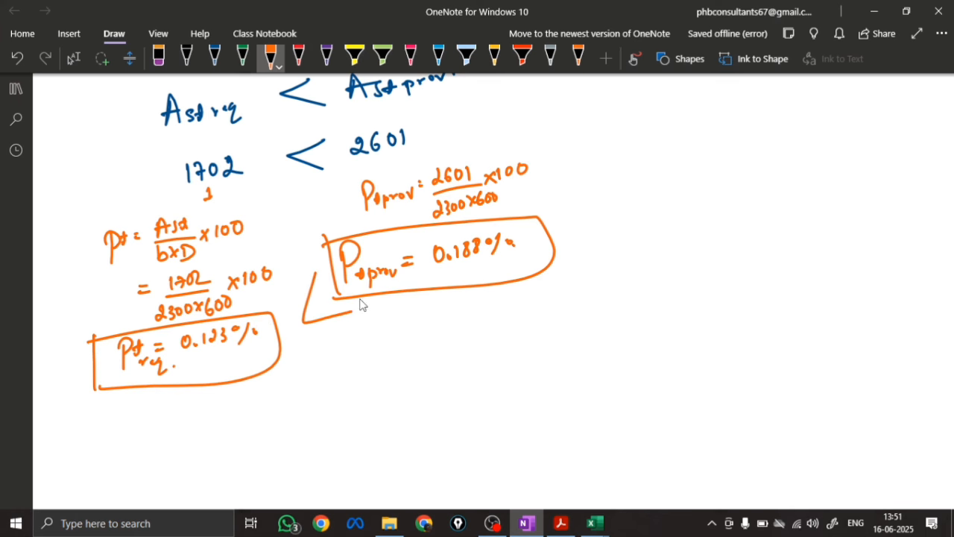
Write the conclusion Hence safe in flexure below the percentage comparison
mouse_move(302, 389)
left_mouse_down()
mouse_move(293, 423)
mouse_move(388, 403)
left_mouse_up()
mouse_move(407, 395)
left_mouse_down()
mouse_move(439, 396)
mouse_move(435, 379)
mouse_move(503, 396)
mouse_move(584, 383)
left_mouse_up()
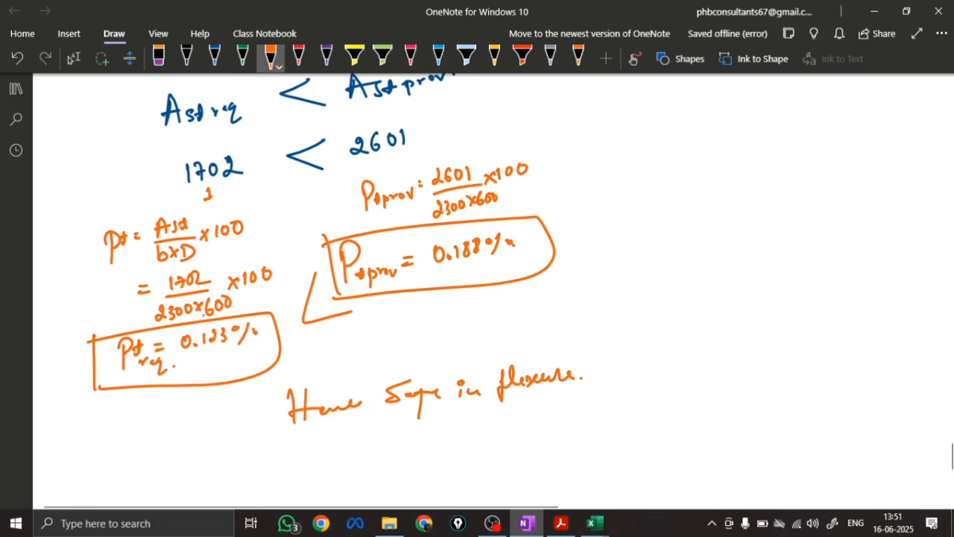
key("Escape")
Write the heading (i) One-way shear :- in black ink below the flexure conclusion
scroll(328, 278, "down", 5)
scroll(328, 278, "down", 1)
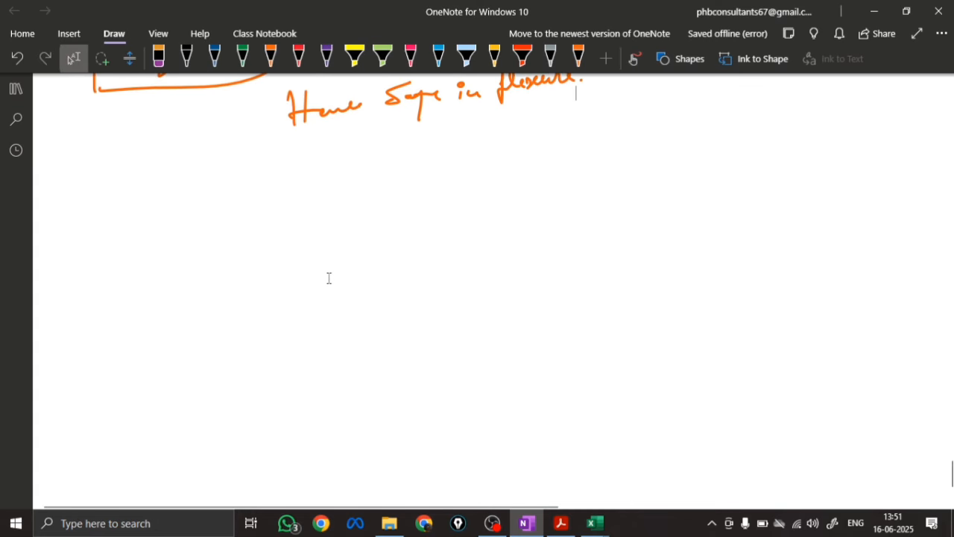
left_click(186, 59)
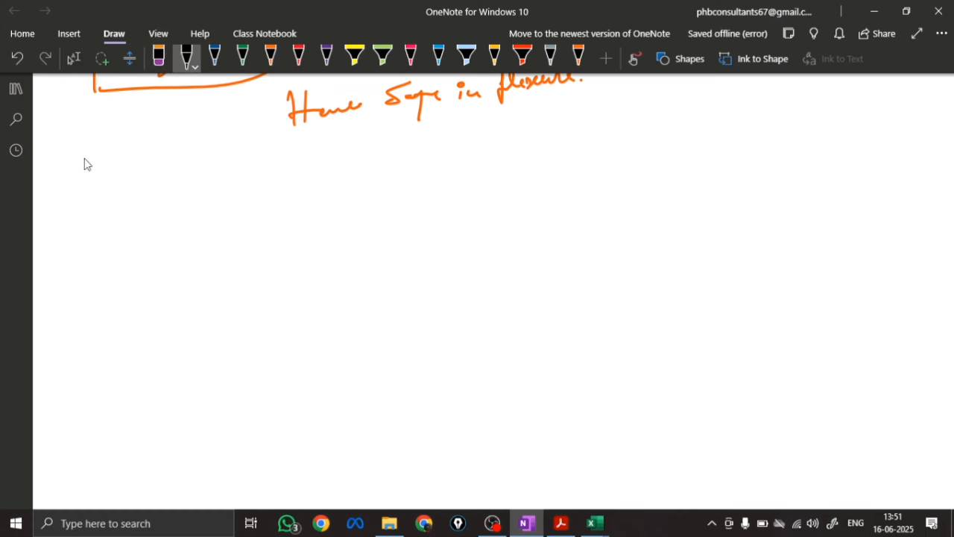
left_click(84, 196)
mouse_move(84, 202)
left_mouse_down()
mouse_move(83, 216)
mouse_move(67, 222)
left_mouse_up()
mouse_move(90, 194)
left_mouse_down()
mouse_move(94, 217)
mouse_move(109, 195)
left_mouse_up()
left_click_drag(117, 211, 139, 201)
mouse_move(144, 199)
left_mouse_down()
mouse_move(173, 189)
mouse_move(186, 200)
left_mouse_up()
mouse_move(188, 189)
left_mouse_down()
mouse_move(199, 194)
mouse_move(197, 213)
left_mouse_up()
mouse_move(227, 174)
left_mouse_down()
mouse_move(216, 202)
mouse_move(302, 167)
left_mouse_up()
left_click(274, 166)
left_click(277, 180)
Underline the words One-way and shear in the new heading with wavy strokes
left_click_drag(106, 219, 160, 209)
left_click_drag(220, 210, 269, 196)
left_click(276, 180)
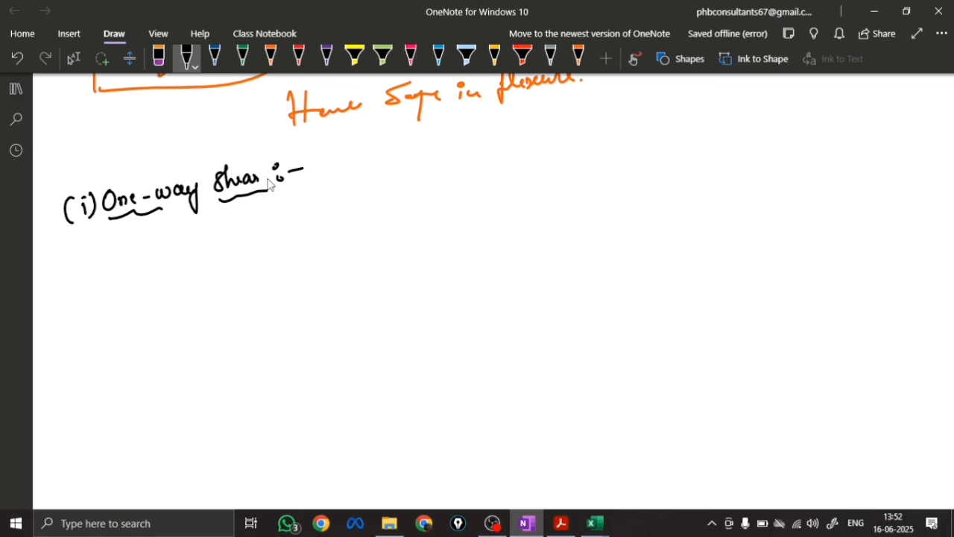
scroll(271, 185, "up", 1)
scroll(271, 185, "down", 2)
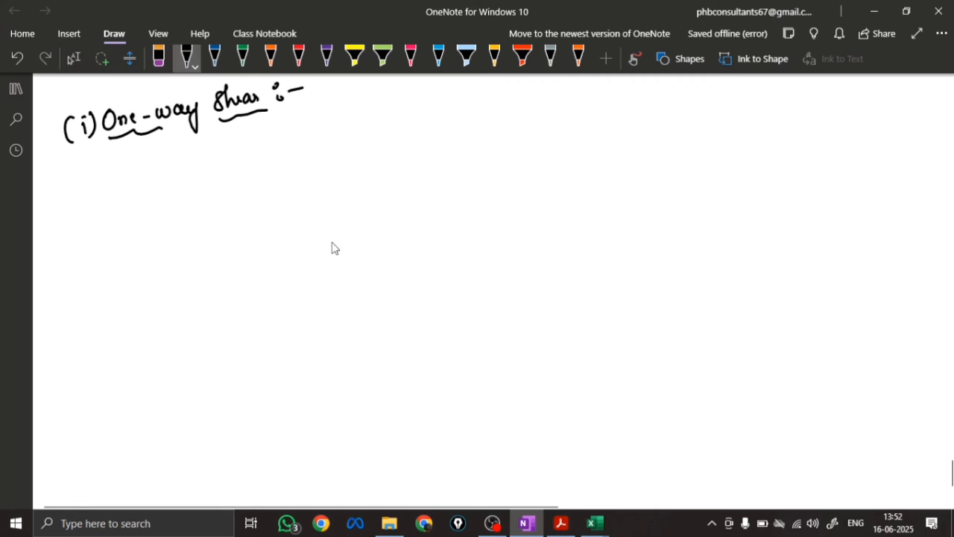
Sketch the footing plan in black as a large rectangle around a small column rectangle
mouse_move(367, 251)
left_mouse_down()
mouse_move(373, 288)
mouse_move(431, 285)
left_mouse_up()
left_click_drag(371, 288, 434, 282)
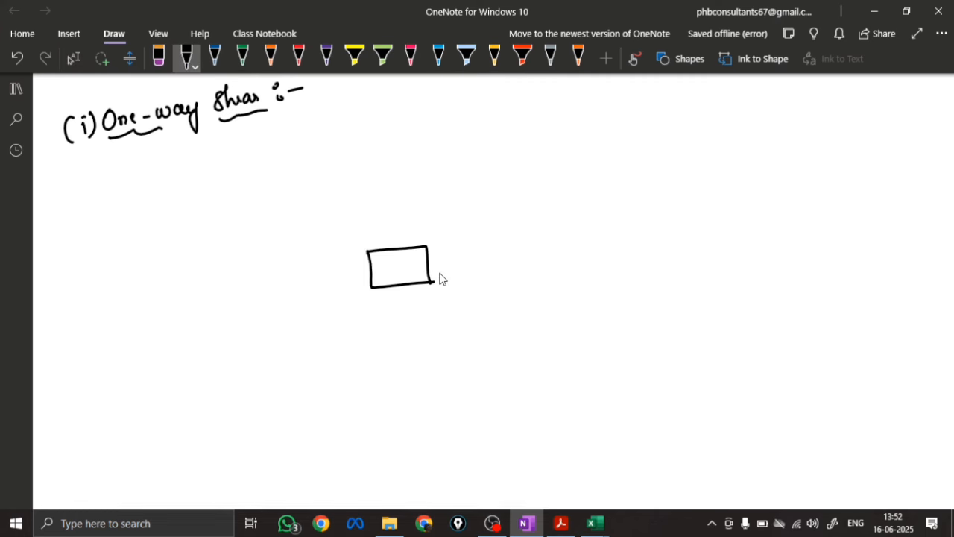
mouse_move(293, 206)
left_mouse_down()
mouse_move(304, 330)
mouse_move(501, 196)
mouse_move(362, 336)
mouse_move(297, 331)
left_mouse_up()
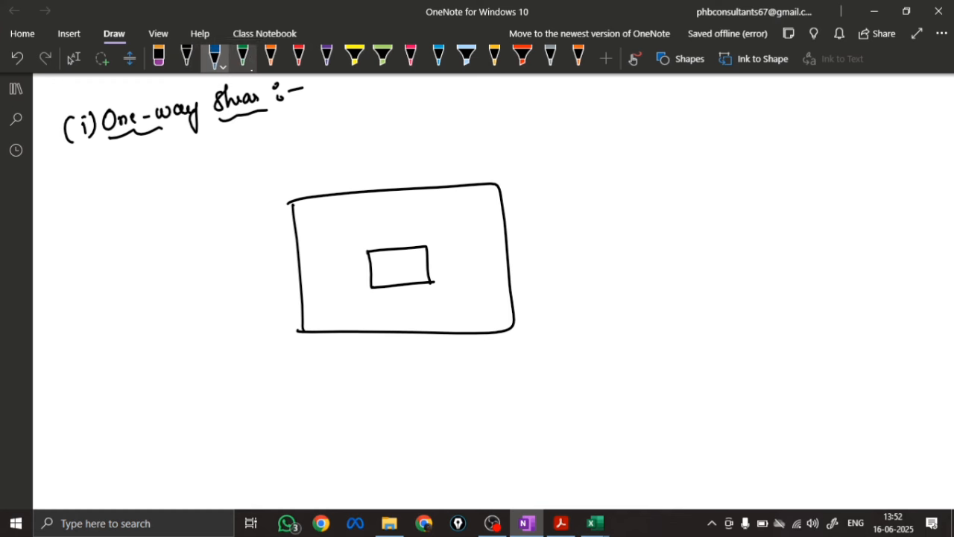
Add a green dashed critical section at distance d from the column face, labelled effective depth = 544 mm
left_click(243, 57)
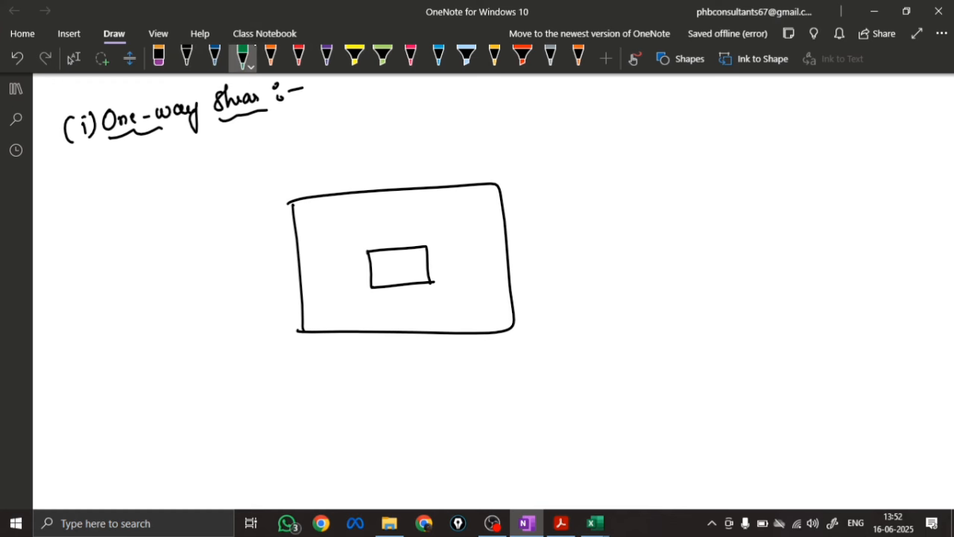
left_click_drag(459, 187, 459, 198)
left_click_drag(460, 205, 462, 243)
left_click_drag(463, 250, 465, 302)
left_click_drag(466, 313, 466, 332)
mouse_move(431, 246)
left_mouse_down()
mouse_move(462, 252)
mouse_move(456, 257)
mouse_move(448, 243)
mouse_move(596, 154)
mouse_move(635, 149)
mouse_move(684, 110)
mouse_move(692, 123)
mouse_move(704, 104)
mouse_move(727, 110)
mouse_move(765, 87)
left_mouse_up()
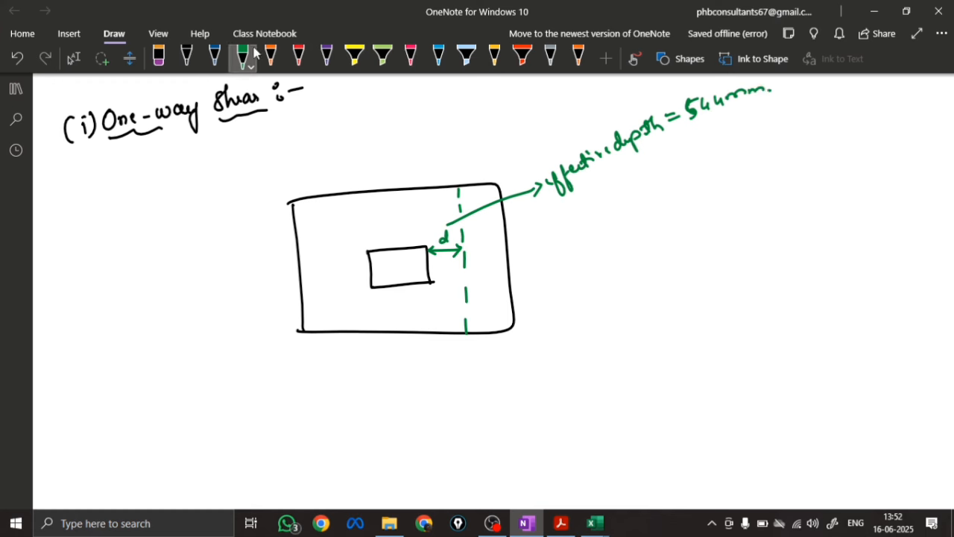
Hatch the footing strip between the dashed critical section and the outer edge in green
mouse_move(462, 202)
left_mouse_down()
mouse_move(470, 192)
mouse_move(474, 249)
mouse_move(502, 276)
mouse_move(468, 319)
left_mouse_up()
left_click_drag(500, 296, 472, 330)
left_click_drag(507, 307, 483, 330)
left_click_drag(460, 188, 462, 218)
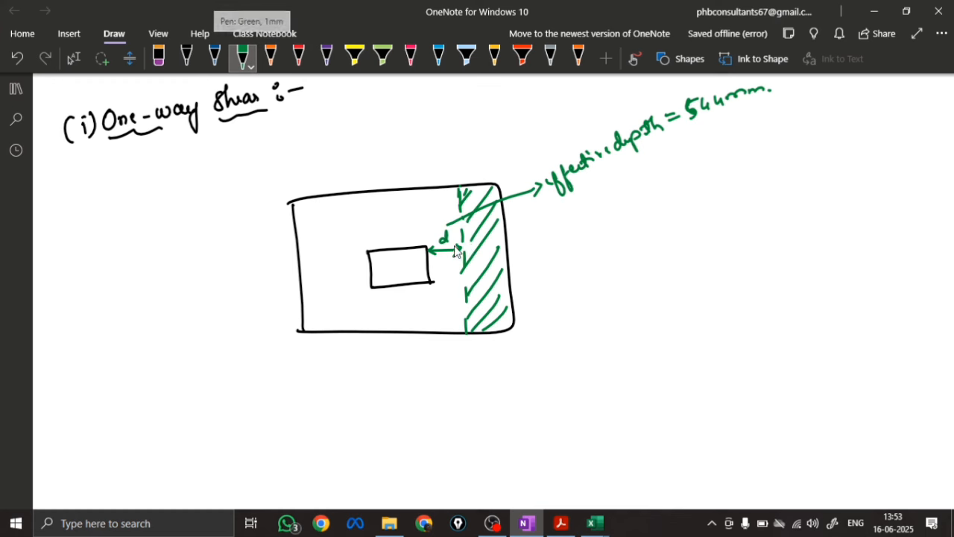
left_click_drag(457, 252, 451, 256)
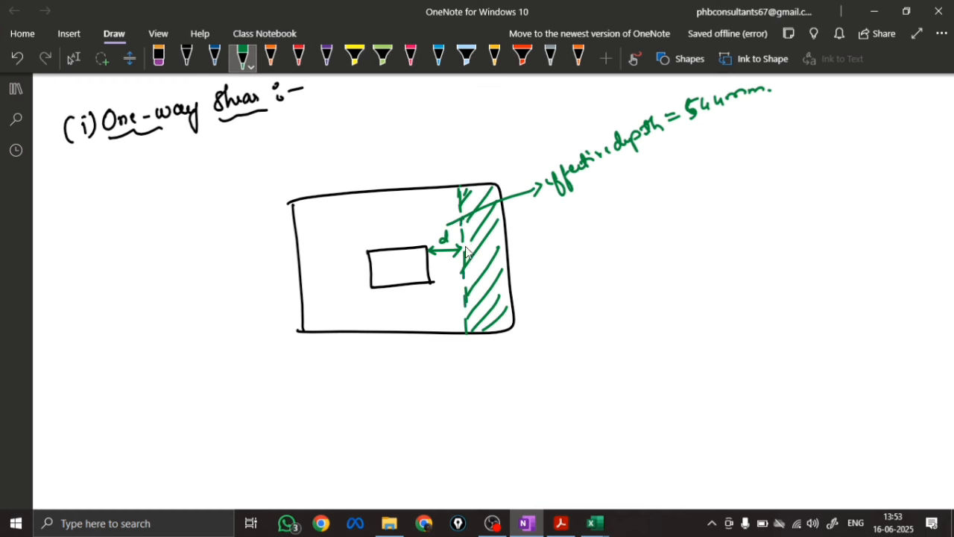
Draw arrows out of the hatched strip and write τv =, τc and the condition τv < τc
mouse_move(464, 233)
left_mouse_down()
mouse_move(582, 229)
mouse_move(618, 212)
left_mouse_up()
left_click_drag(613, 219, 618, 219)
left_click_drag(463, 299, 566, 275)
mouse_move(557, 271)
left_mouse_down()
mouse_move(554, 288)
mouse_move(597, 273)
left_mouse_up()
left_click_drag(617, 267, 605, 311)
mouse_move(614, 299)
left_mouse_down()
mouse_move(659, 302)
mouse_move(688, 281)
mouse_move(683, 297)
left_mouse_up()
left_click_drag(711, 287, 709, 297)
left_click(720, 294)
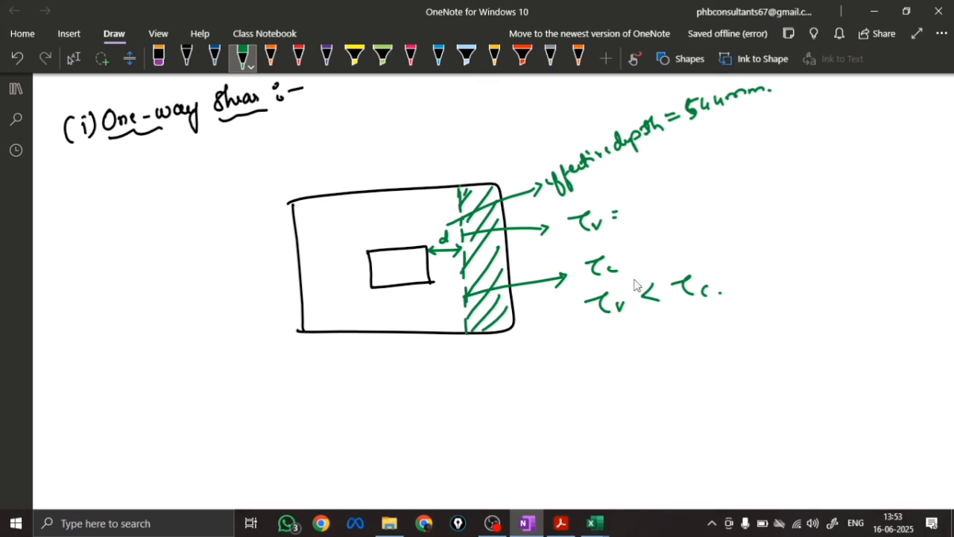
Sketch the elevation of the column and footing slab in black below the plan
left_click(73, 58)
scroll(416, 211, "down", 3)
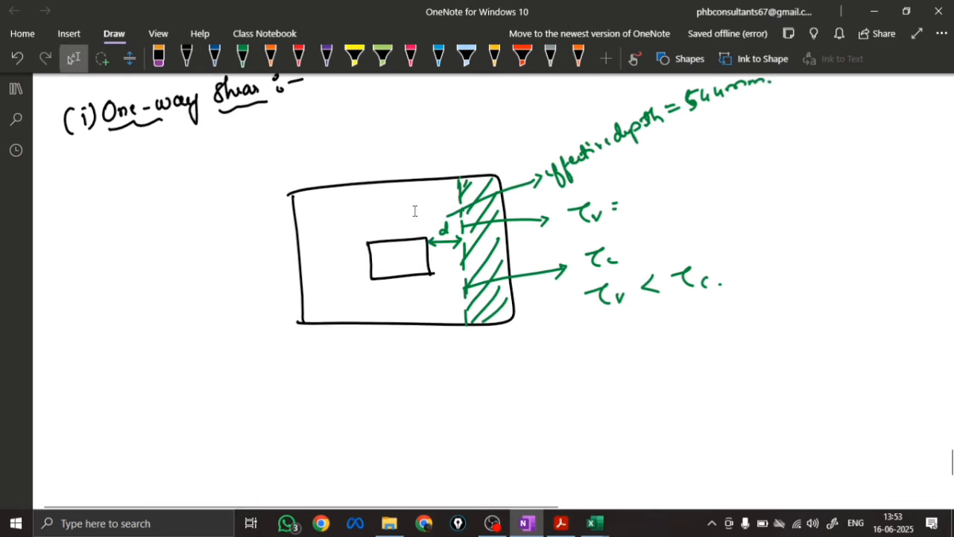
scroll(369, 227, "down", 2)
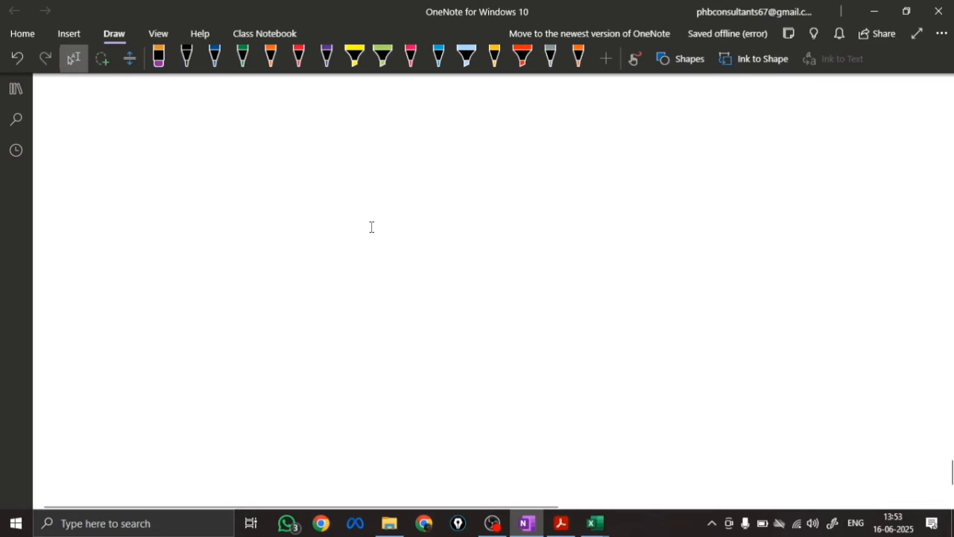
scroll(371, 227, "up", 2)
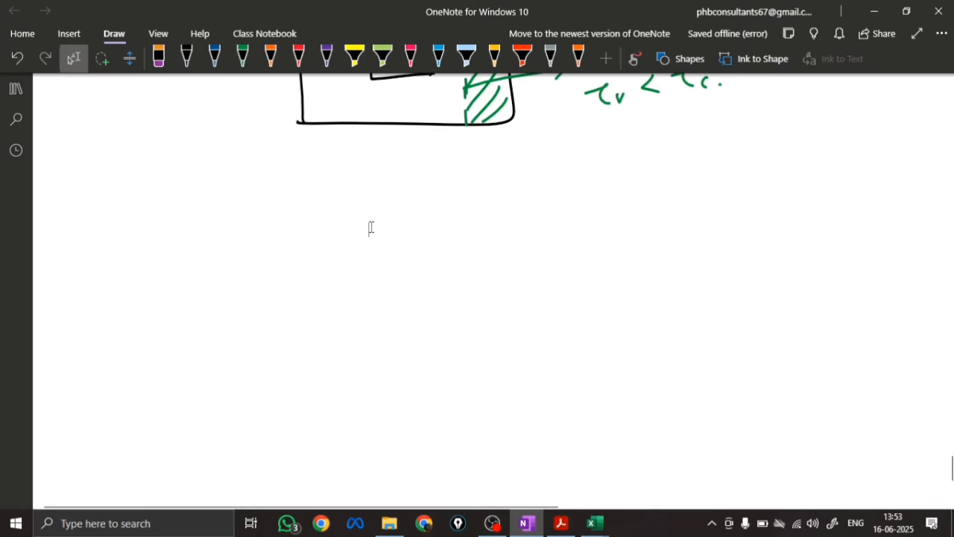
left_click(186, 58)
left_click_drag(379, 197, 388, 270)
mouse_move(424, 198)
left_mouse_down()
mouse_move(437, 254)
mouse_move(494, 265)
left_mouse_up()
left_click_drag(321, 282, 404, 271)
mouse_move(497, 264)
left_mouse_down()
mouse_move(521, 263)
mouse_move(523, 285)
left_mouse_up()
mouse_move(321, 282)
left_mouse_down()
mouse_move(331, 330)
mouse_move(502, 311)
left_mouse_up()
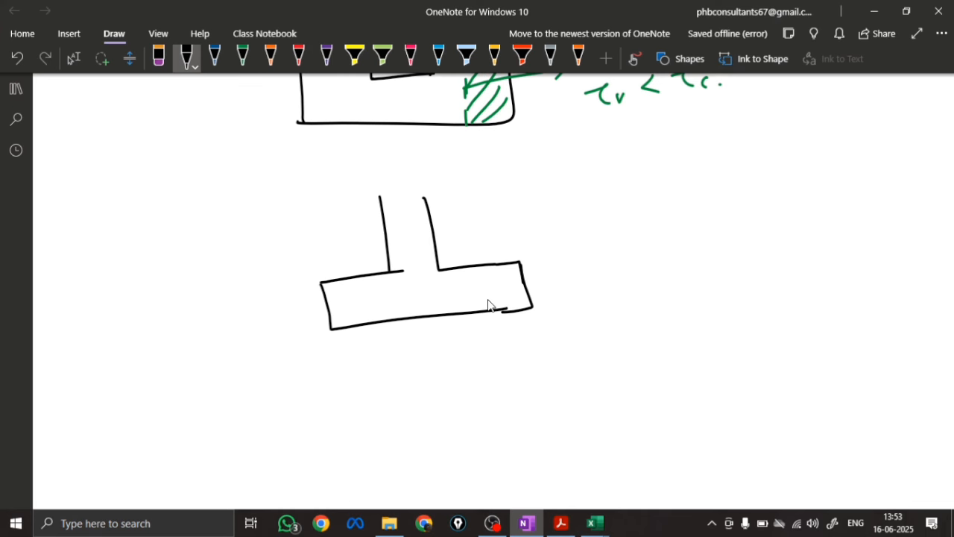
Draw four grey upward soil pressure arrows beneath the right half of the footing elevation
left_click(551, 58)
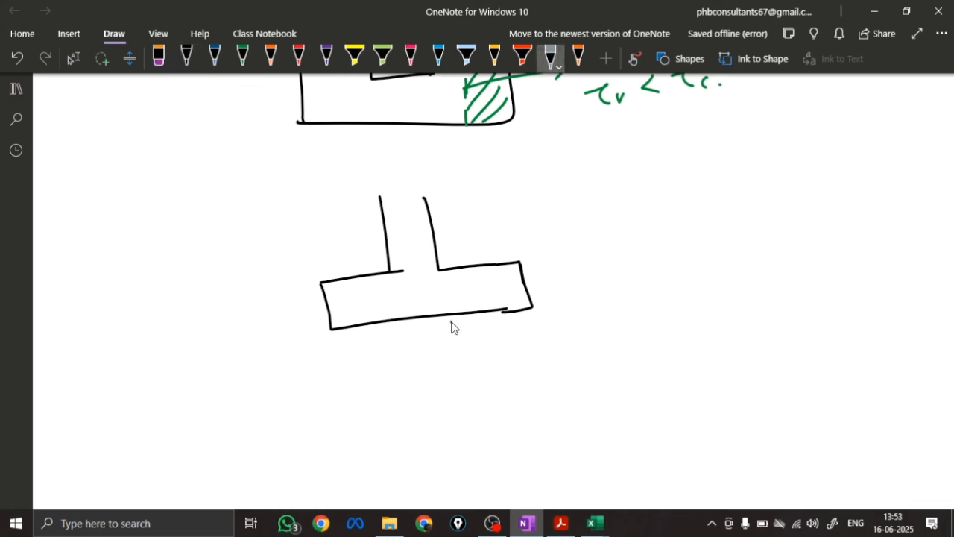
left_click_drag(451, 324, 458, 367)
left_click_drag(446, 330, 458, 332)
mouse_move(481, 341)
left_mouse_down()
mouse_move(470, 333)
mouse_move(501, 319)
left_mouse_up()
left_click_drag(525, 325, 529, 318)
Label the soil pressure arrows in grey with w = 208 kN/m²
left_click(242, 58)
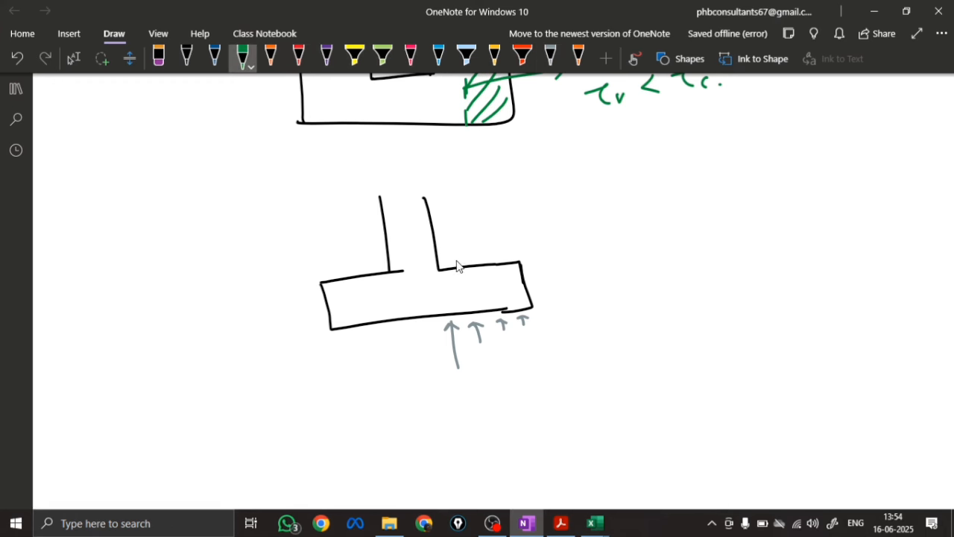
left_click(550, 57)
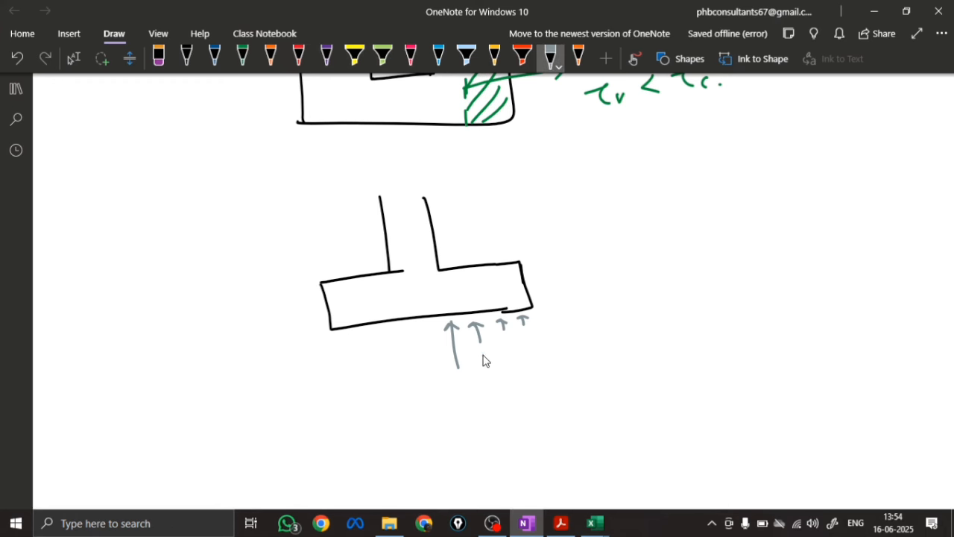
mouse_move(472, 363)
left_mouse_down()
mouse_move(534, 333)
mouse_move(534, 350)
mouse_move(549, 349)
left_mouse_up()
left_click_drag(541, 355, 564, 356)
left_click_drag(574, 343, 574, 345)
mouse_move(584, 342)
left_mouse_down()
mouse_move(580, 350)
mouse_move(611, 353)
mouse_move(654, 335)
left_mouse_up()
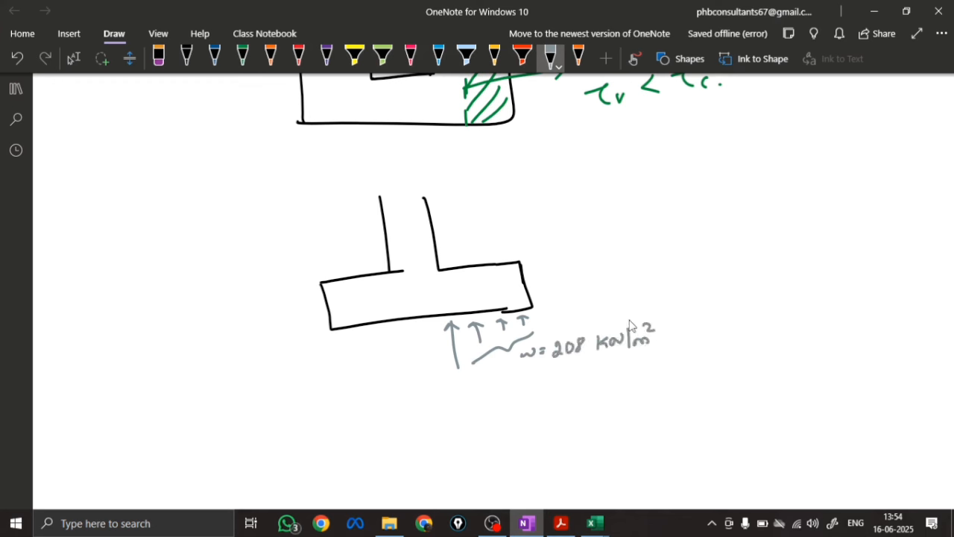
Add a grey width dimension of 2300 with arrowheads below the footing elevation
left_click_drag(341, 391, 428, 395)
mouse_move(430, 384)
left_mouse_down()
mouse_move(437, 394)
mouse_move(451, 384)
left_mouse_up()
left_click_drag(472, 382, 534, 374)
left_click_drag(521, 371, 520, 391)
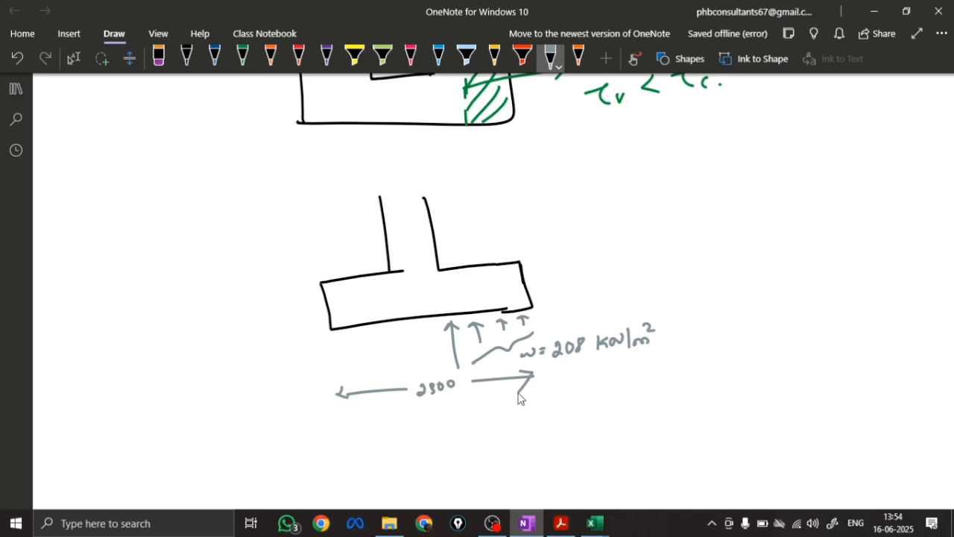
Draw a second footing plan in black below the elevation, with the column rectangle at its centre
scroll(519, 396, "down", 3)
left_click(187, 55)
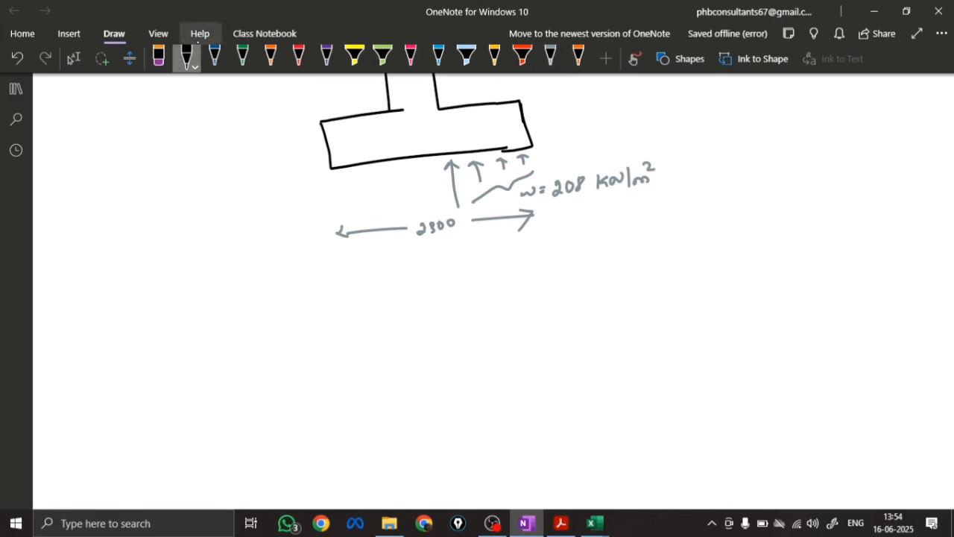
mouse_move(408, 296)
left_mouse_down()
mouse_move(410, 328)
mouse_move(467, 329)
left_mouse_up()
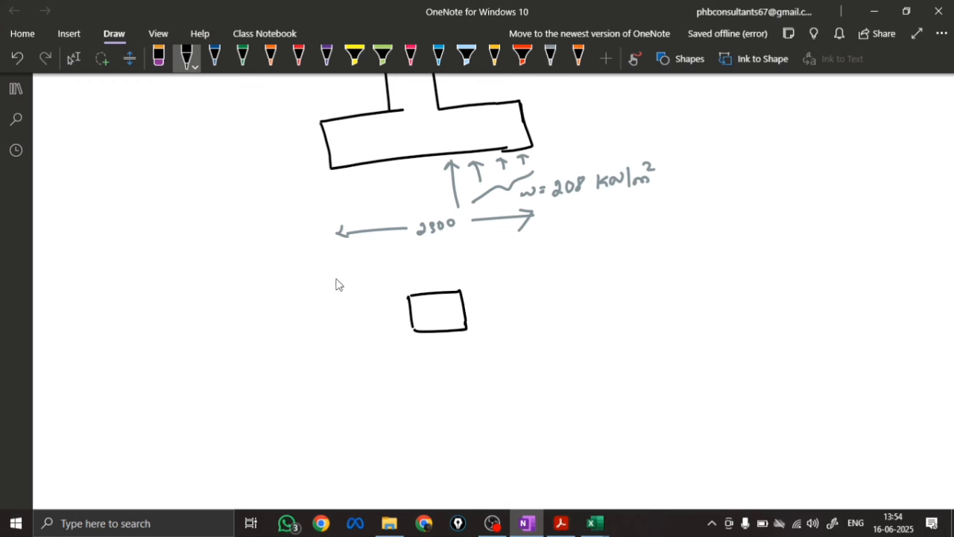
mouse_move(335, 276)
left_mouse_down()
mouse_move(352, 374)
mouse_move(351, 249)
mouse_move(544, 235)
mouse_move(555, 378)
left_mouse_up()
mouse_move(352, 375)
left_mouse_down()
mouse_move(505, 388)
mouse_move(556, 378)
left_mouse_up()
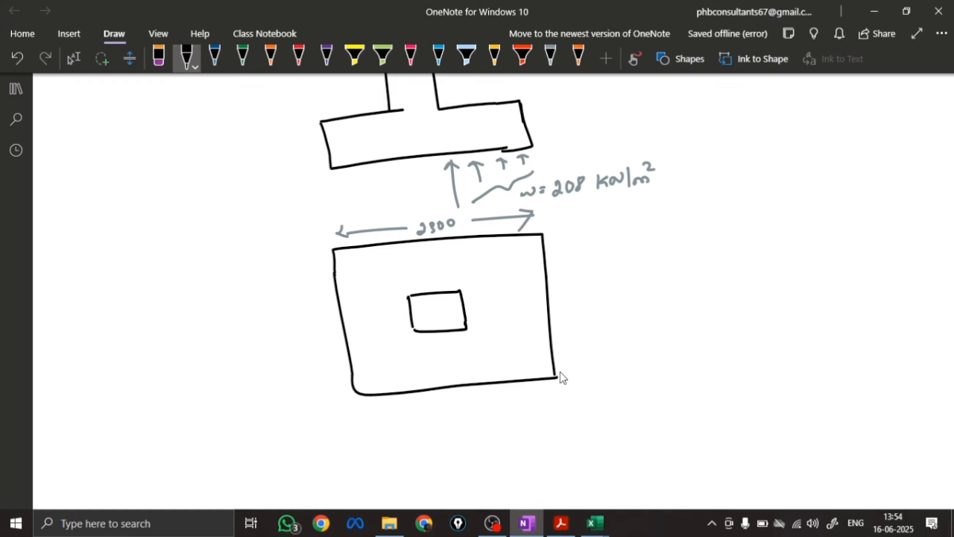
Draw a green dashed critical section on the second plan and dimension its distance d from the column face
left_click(242, 56)
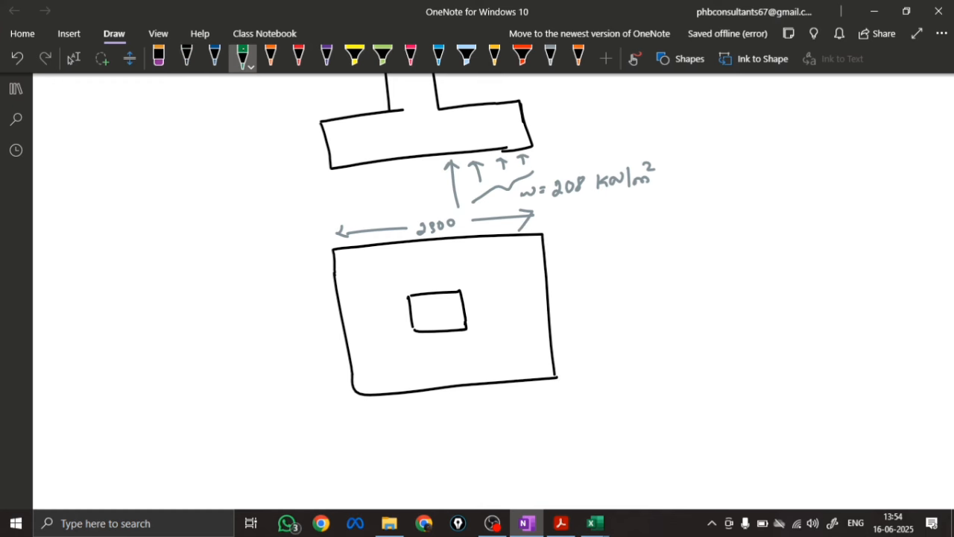
left_click_drag(497, 240, 515, 382)
mouse_move(472, 289)
left_mouse_down()
mouse_move(467, 296)
mouse_move(500, 290)
mouse_move(478, 284)
left_mouse_up()
Dimension the column sides of the second plan in green as a and b
left_click_drag(434, 346, 418, 348)
left_click_drag(438, 340, 463, 340)
left_click_drag(458, 337, 464, 341)
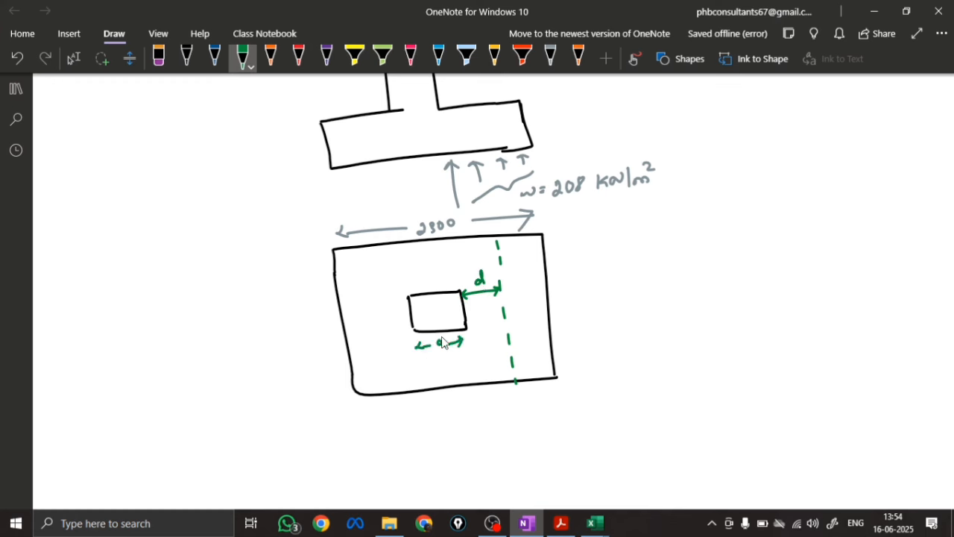
left_click_drag(382, 301, 384, 333)
mouse_move(378, 327)
left_mouse_down()
mouse_move(383, 333)
mouse_move(383, 299)
left_mouse_up()
left_click_drag(392, 307, 395, 318)
Add orange extension lines and dimensions of 1035, 230 mm and 1035 mm below the second plan
left_click(272, 59)
left_click_drag(418, 337, 420, 351)
left_click_drag(423, 376, 426, 399)
mouse_move(466, 337)
left_mouse_down()
mouse_move(472, 407)
mouse_move(428, 410)
mouse_move(471, 403)
left_mouse_up()
left_click_drag(466, 398, 455, 427)
mouse_move(460, 418)
left_mouse_down()
mouse_move(455, 442)
mouse_move(466, 443)
left_mouse_up()
mouse_move(483, 396)
left_mouse_down()
mouse_move(484, 408)
mouse_move(557, 395)
mouse_move(503, 423)
mouse_move(510, 413)
mouse_move(527, 422)
left_mouse_up()
left_click_drag(513, 430, 537, 434)
mouse_move(366, 411)
left_mouse_down()
mouse_move(365, 423)
mouse_move(426, 406)
mouse_move(419, 413)
left_mouse_up()
mouse_move(375, 433)
left_mouse_down()
mouse_move(376, 443)
mouse_move(385, 433)
mouse_move(400, 441)
left_mouse_up()
left_click_drag(402, 429, 406, 429)
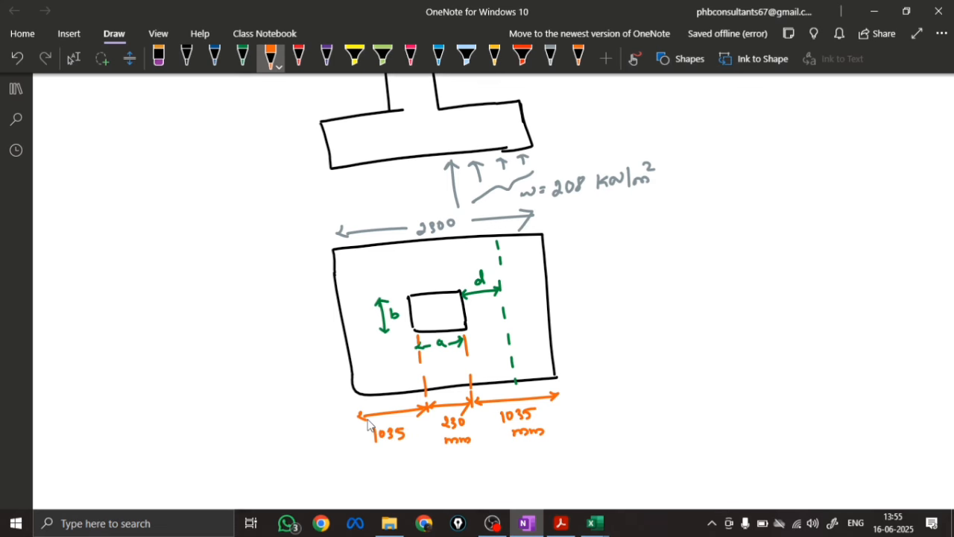
Begin the shear formula in blue: V = Net upward soil pressure × Total width of footing ×
scroll(379, 213, "down", 4)
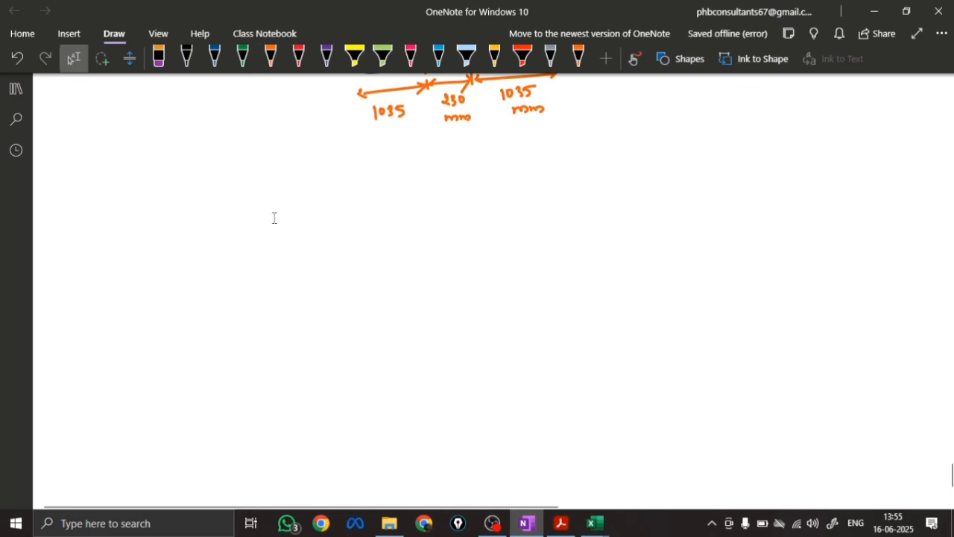
left_click(215, 58)
mouse_move(152, 200)
left_mouse_down()
mouse_move(158, 216)
mouse_move(166, 199)
left_mouse_up()
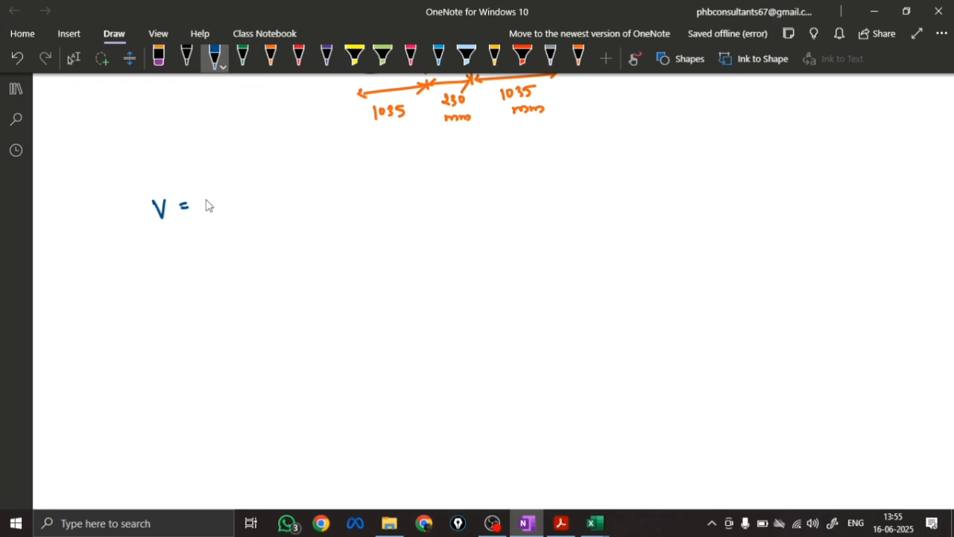
mouse_move(207, 209)
left_mouse_down()
mouse_move(324, 185)
mouse_move(378, 193)
mouse_move(460, 170)
mouse_move(485, 176)
mouse_move(477, 153)
mouse_move(493, 149)
mouse_move(502, 164)
mouse_move(494, 177)
mouse_move(533, 166)
mouse_move(471, 202)
mouse_move(524, 198)
left_mouse_up()
left_click_drag(531, 158, 542, 170)
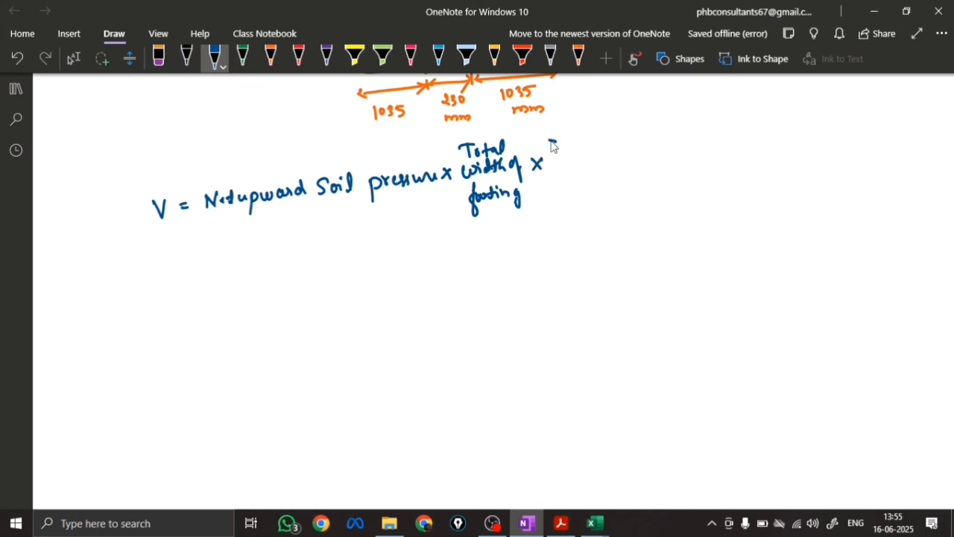
Complete the shear formula with the braced factor {[(Length of footing − Size of column)/2] − d}
mouse_move(572, 140)
left_mouse_down()
mouse_move(567, 209)
mouse_move(575, 155)
mouse_move(612, 146)
mouse_move(576, 168)
mouse_move(584, 183)
mouse_move(624, 161)
mouse_move(639, 176)
mouse_move(654, 147)
mouse_move(671, 141)
mouse_move(709, 137)
mouse_move(683, 161)
mouse_move(735, 153)
left_mouse_up()
left_click_drag(569, 191, 744, 164)
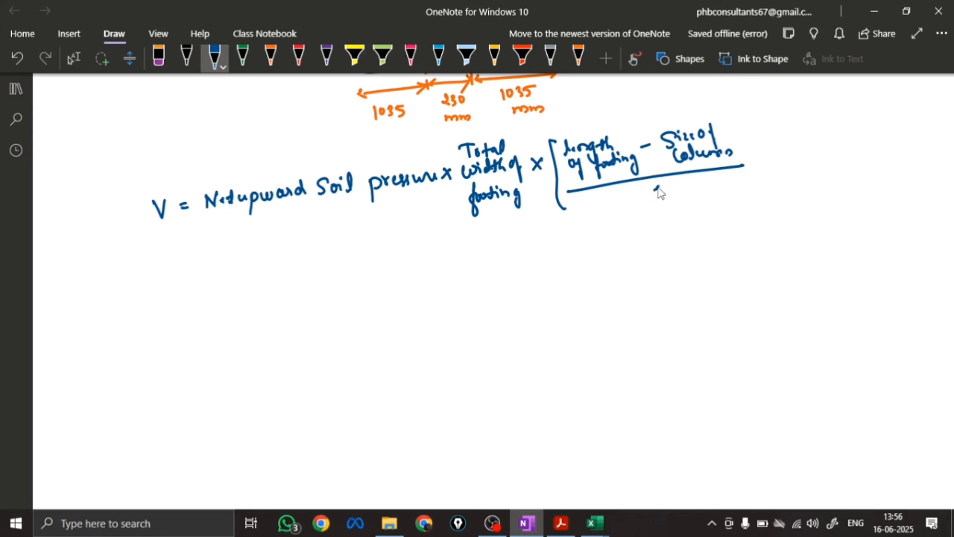
left_click_drag(649, 188, 667, 201)
left_click_drag(741, 116, 749, 197)
mouse_move(771, 152)
left_mouse_down()
mouse_move(805, 132)
mouse_move(808, 186)
left_mouse_up()
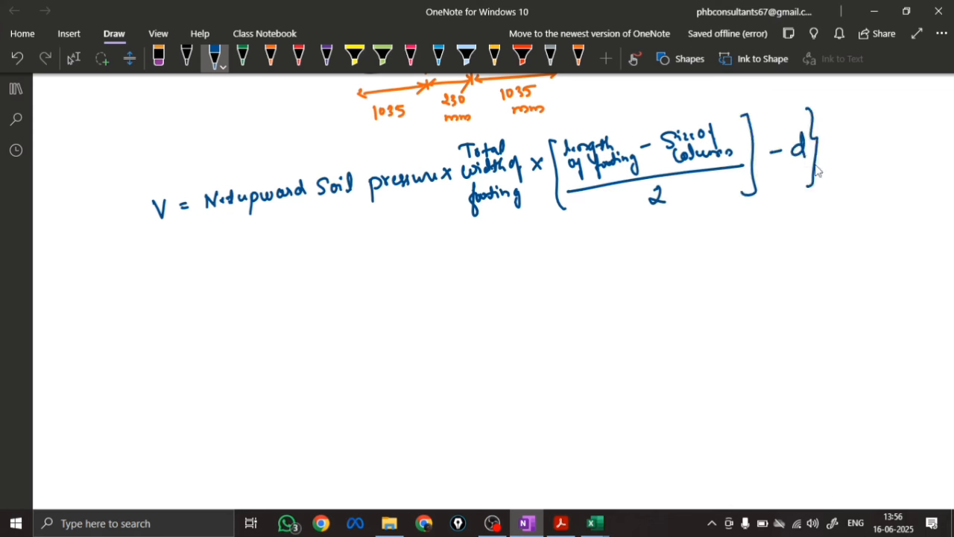
mouse_move(543, 128)
left_mouse_down()
mouse_move(539, 145)
mouse_move(567, 213)
left_mouse_up()
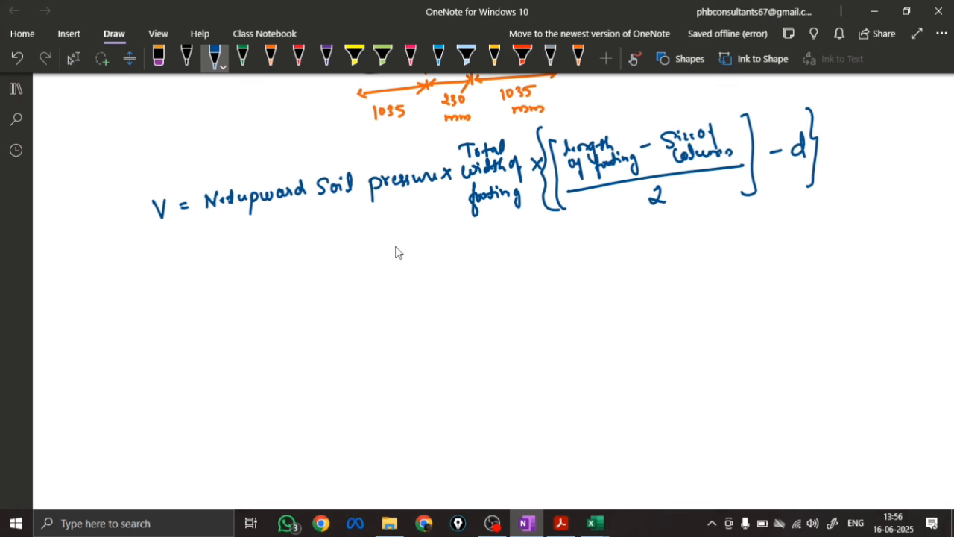
Write the substitution = 208 × 2.3 × under the formula, erasing the extra zeros of 2300
left_click_drag(202, 280, 212, 280)
left_click_drag(202, 285, 312, 287)
mouse_move(315, 265)
left_mouse_down()
mouse_move(318, 281)
mouse_move(331, 268)
left_mouse_up()
left_click_drag(337, 262, 339, 268)
left_click(158, 58)
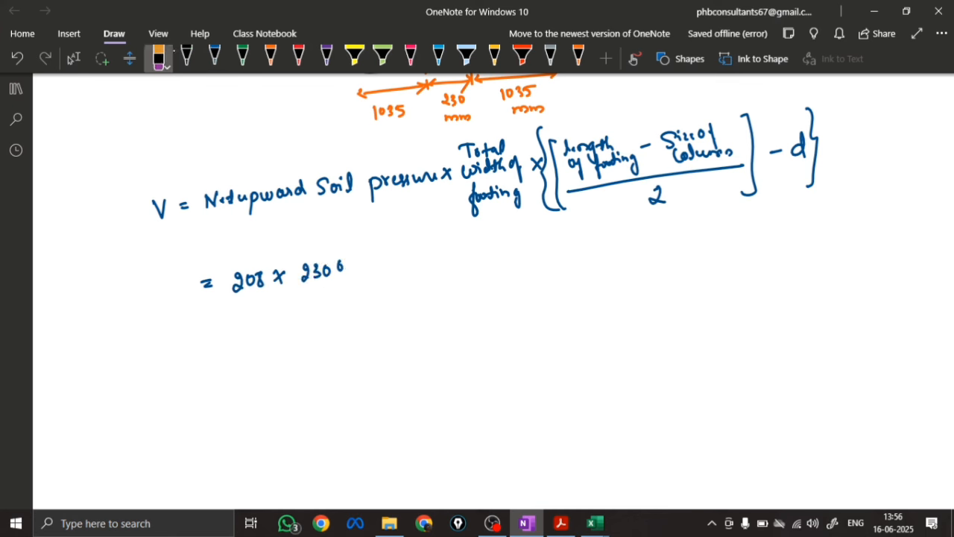
left_click(343, 267)
left_click(328, 276)
left_click(215, 59)
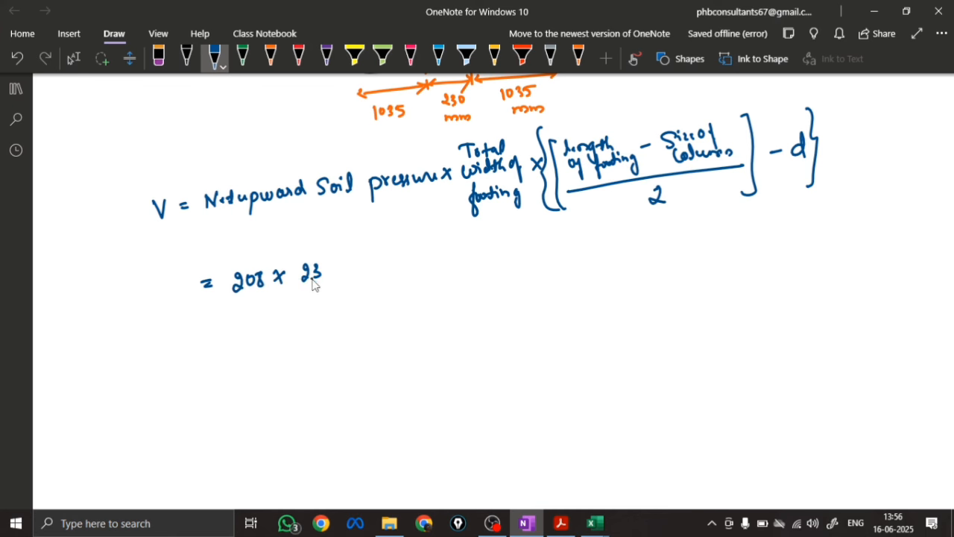
left_click_drag(334, 263, 344, 277)
left_click_drag(344, 262, 334, 279)
Finish the substitution with the braced term {[(2.3 − 0.23)/2] − 0.544}
left_click_drag(370, 247, 364, 302)
left_click_drag(402, 243, 404, 299)
mouse_move(413, 248)
left_mouse_down()
mouse_move(423, 257)
mouse_move(496, 249)
left_mouse_up()
left_click(427, 254)
left_click_drag(495, 234, 501, 254)
mouse_move(417, 266)
left_mouse_down()
mouse_move(494, 252)
mouse_move(468, 282)
left_mouse_up()
left_click_drag(502, 228, 508, 289)
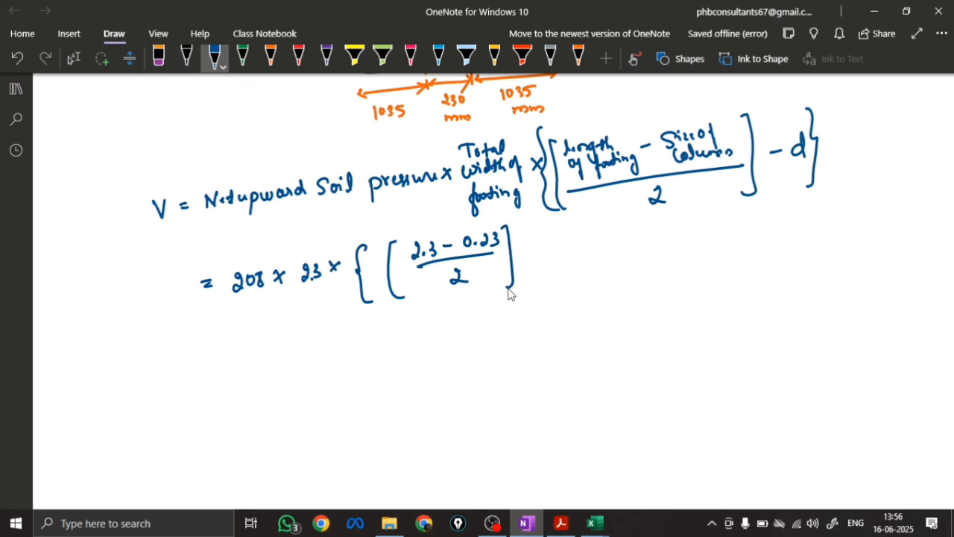
left_click_drag(523, 255, 560, 250)
mouse_move(574, 237)
left_mouse_down()
mouse_move(571, 252)
mouse_move(612, 245)
mouse_move(602, 267)
left_mouse_up()
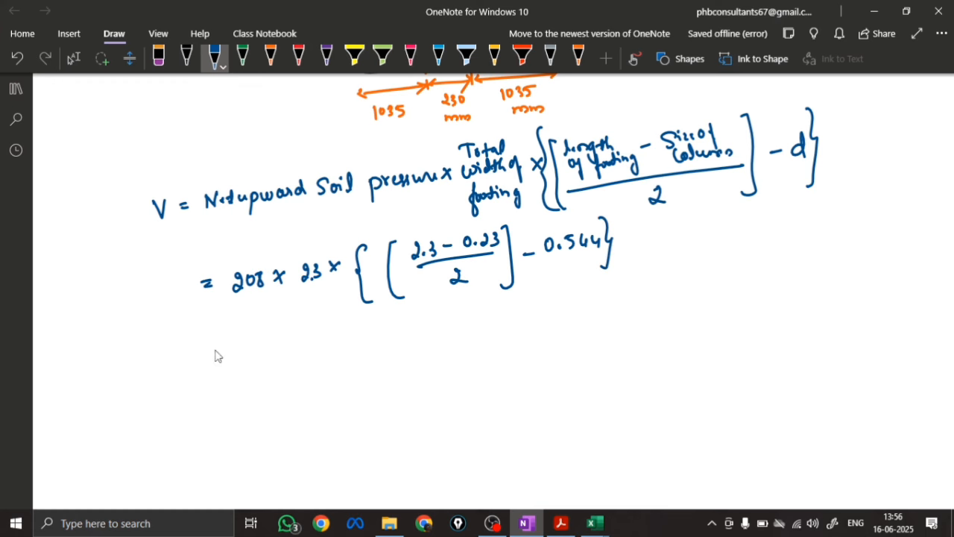
Write the shear result V = 234.89 kN and its rounded value V ≈ 235 kN
mouse_move(219, 358)
left_mouse_down()
mouse_move(306, 344)
mouse_move(324, 357)
mouse_move(361, 354)
mouse_move(382, 335)
left_mouse_up()
left_click(387, 343)
left_click_drag(168, 342, 189, 342)
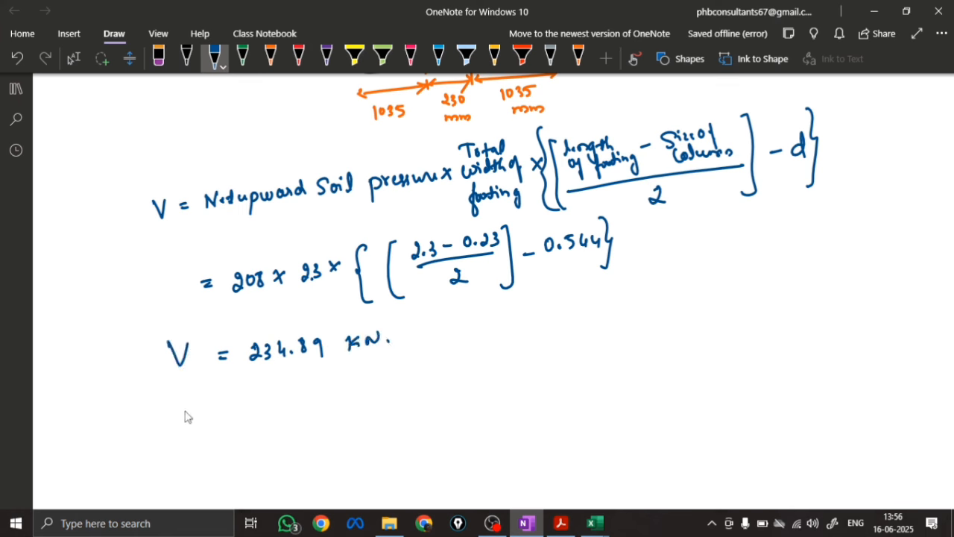
left_click_drag(229, 390, 241, 387)
left_click_drag(230, 397, 333, 394)
left_click_drag(338, 392, 350, 377)
left_click(360, 380)
mouse_move(192, 383)
left_mouse_down()
mouse_move(198, 398)
mouse_move(211, 382)
left_mouse_up()
Write the factored shear expression Vu = 235 × 1.5 below the rounded value
mouse_move(189, 431)
left_mouse_down()
mouse_move(198, 452)
mouse_move(209, 427)
left_mouse_up()
mouse_move(211, 438)
left_mouse_down()
mouse_move(222, 450)
mouse_move(243, 434)
left_mouse_up()
left_click_drag(235, 442, 291, 438)
mouse_move(304, 422)
left_mouse_down()
mouse_move(319, 435)
mouse_move(305, 437)
left_mouse_up()
left_click(336, 432)
mouse_move(327, 422)
left_mouse_down()
mouse_move(329, 437)
mouse_move(335, 431)
left_mouse_up()
left_click_drag(337, 416, 347, 415)
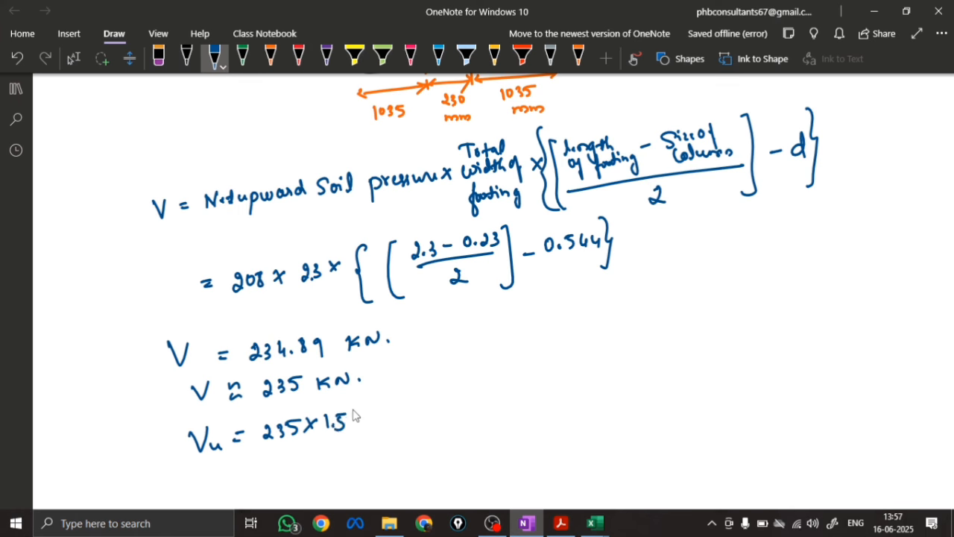
Write the factored shear result Vu = 352.5 kN and draw a box around it
left_click_drag(258, 461, 333, 464)
left_click(330, 460)
left_click_drag(366, 447, 374, 462)
left_click_drag(379, 453, 395, 459)
left_click(397, 461)
left_click_drag(220, 458, 232, 458)
mouse_move(235, 462)
left_mouse_down()
mouse_move(247, 469)
mouse_move(201, 485)
mouse_move(192, 452)
left_mouse_up()
scroll(221, 462, "down", 5)
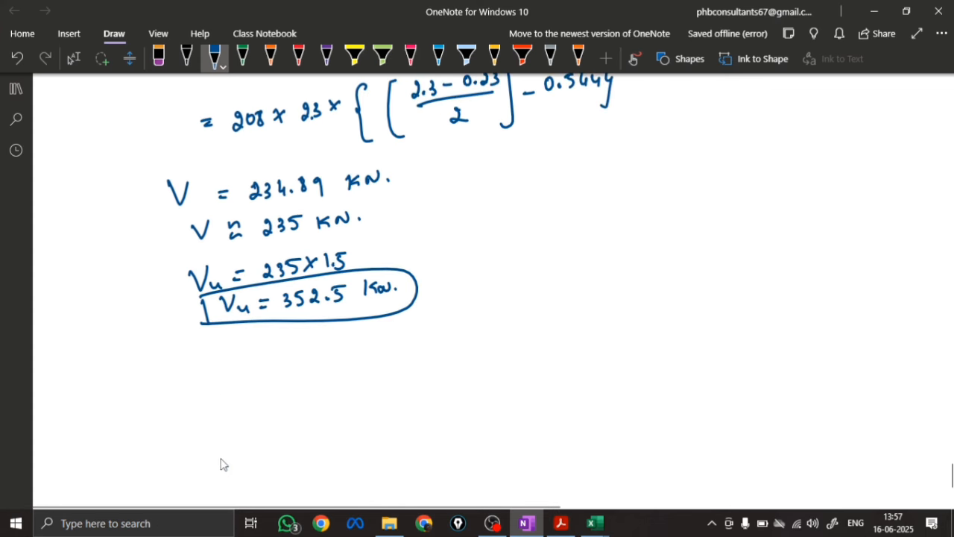
Write the nominal shear stress formula τv = Vu/bd in black below the boxed result, with 352.5 × 10³ as the substituted numerator
left_click(74, 58)
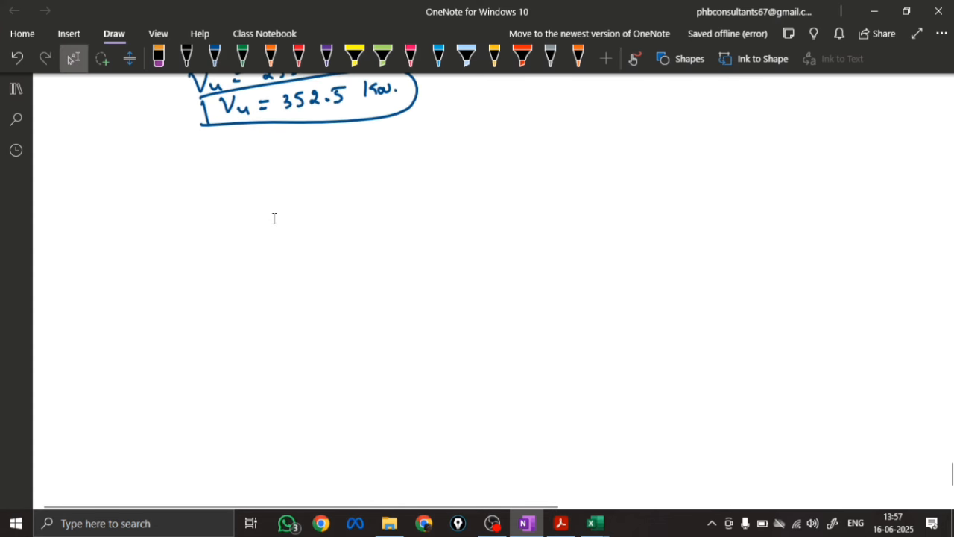
left_click(214, 56)
left_click(186, 56)
mouse_move(88, 177)
left_mouse_down()
mouse_move(115, 169)
mouse_move(128, 187)
mouse_move(195, 179)
mouse_move(184, 203)
mouse_move(195, 183)
left_mouse_up()
mouse_move(239, 145)
left_mouse_down()
mouse_move(240, 159)
mouse_move(254, 161)
mouse_move(282, 157)
mouse_move(301, 137)
left_mouse_up()
left_click(284, 153)
mouse_move(307, 141)
left_mouse_down()
mouse_move(317, 155)
mouse_move(307, 158)
left_mouse_up()
left_click_drag(322, 149, 331, 139)
left_click_drag(334, 125, 335, 136)
left_click_drag(249, 167, 340, 152)
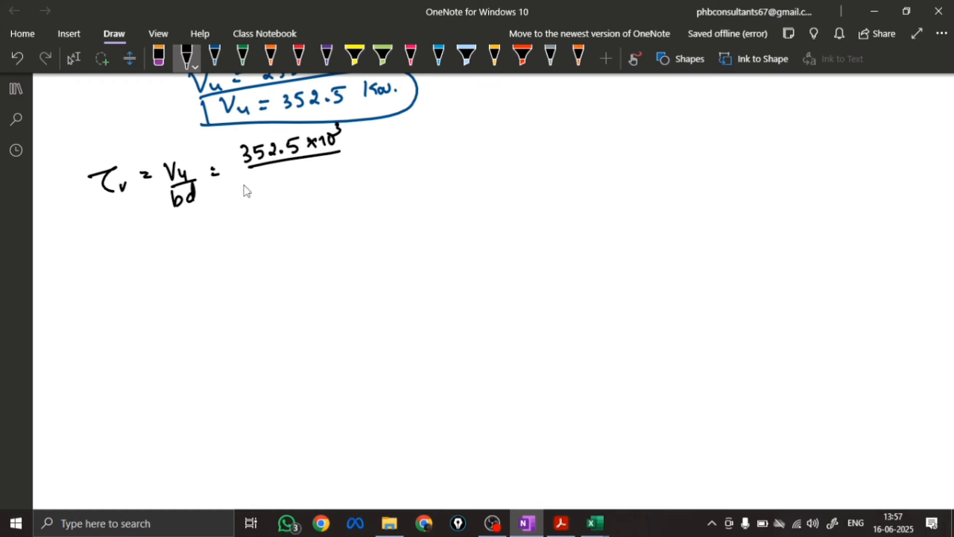
Write the denominator 2300 × 544 under the fraction line
mouse_move(241, 185)
left_mouse_down()
mouse_move(254, 199)
mouse_move(276, 195)
left_mouse_up()
left_click_drag(288, 176, 298, 190)
mouse_move(298, 176)
left_mouse_down()
mouse_move(293, 188)
mouse_move(329, 190)
left_mouse_up()
left_click_drag(338, 170, 345, 187)
Complete the shear stress equation with the result 0.281 N/mm² or MPa
left_click_drag(359, 142, 370, 140)
mouse_move(361, 150)
left_mouse_down()
mouse_move(398, 137)
mouse_move(429, 144)
mouse_move(439, 131)
mouse_move(449, 143)
mouse_move(491, 133)
mouse_move(493, 120)
left_mouse_up()
left_click(405, 144)
left_click_drag(499, 113, 499, 138)
mouse_move(509, 127)
left_mouse_down()
mouse_move(547, 128)
mouse_move(557, 115)
left_mouse_up()
left_click_drag(569, 110, 583, 116)
mouse_move(569, 124)
left_mouse_down()
mouse_move(617, 109)
mouse_move(621, 119)
left_mouse_up()
left_click_drag(626, 109, 624, 122)
left_click_drag(626, 110, 649, 121)
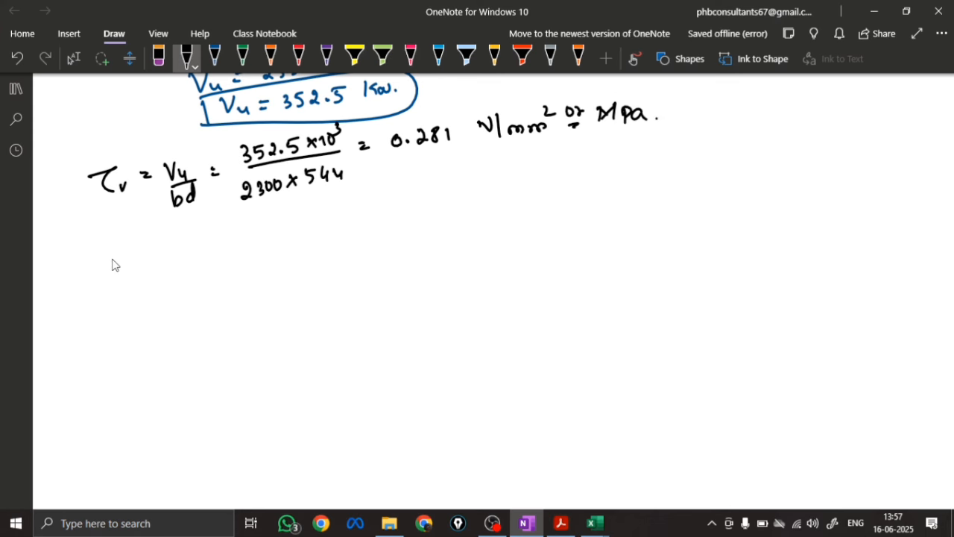
Check the provided steel percentage in the earlier flexure notes and write Pt = 0.188 % below the shear stress
mouse_move(214, 255)
left_mouse_down()
mouse_move(214, 277)
mouse_move(223, 264)
left_mouse_up()
mouse_move(228, 261)
left_mouse_down()
mouse_move(230, 277)
mouse_move(252, 258)
left_mouse_up()
left_click_drag(244, 268, 254, 267)
key("Escape")
scroll(309, 220, "up", 10)
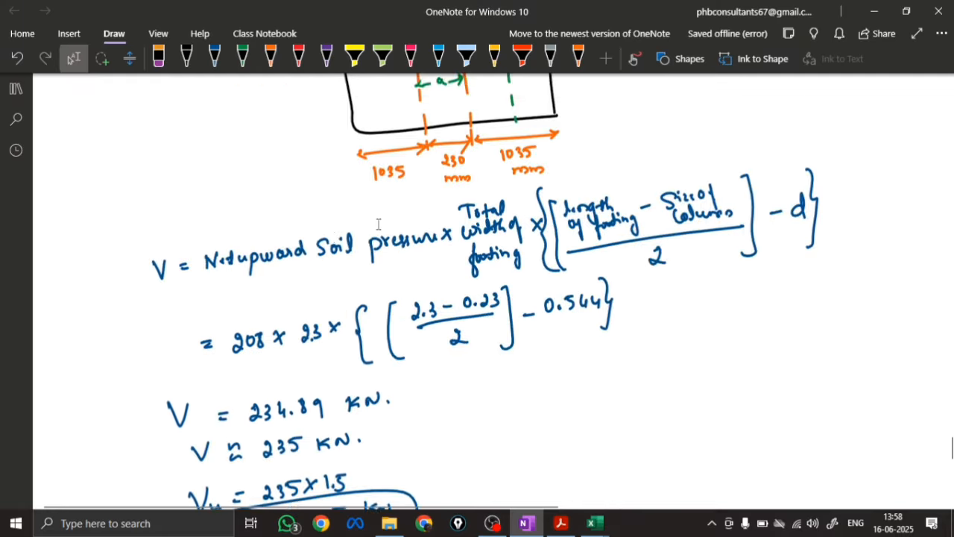
scroll(378, 224, "up", 15)
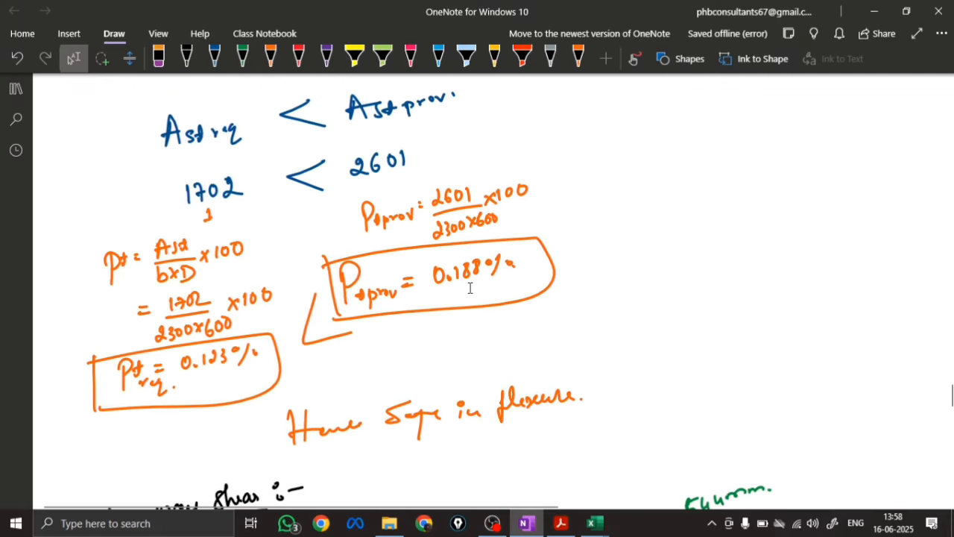
scroll(463, 286, "down", 20)
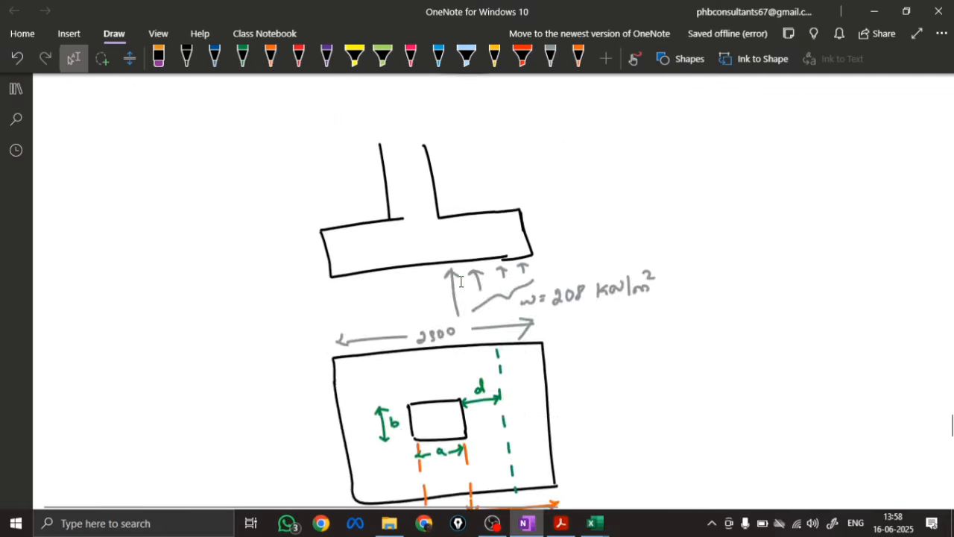
mouse_move(270, 164)
left_mouse_down()
mouse_move(266, 173)
mouse_move(289, 174)
left_mouse_up()
left_click(279, 174)
left_click_drag(305, 158, 319, 155)
mouse_move(355, 145)
left_mouse_down()
mouse_move(345, 169)
mouse_move(342, 153)
left_mouse_up()
left_click_drag(361, 153, 362, 157)
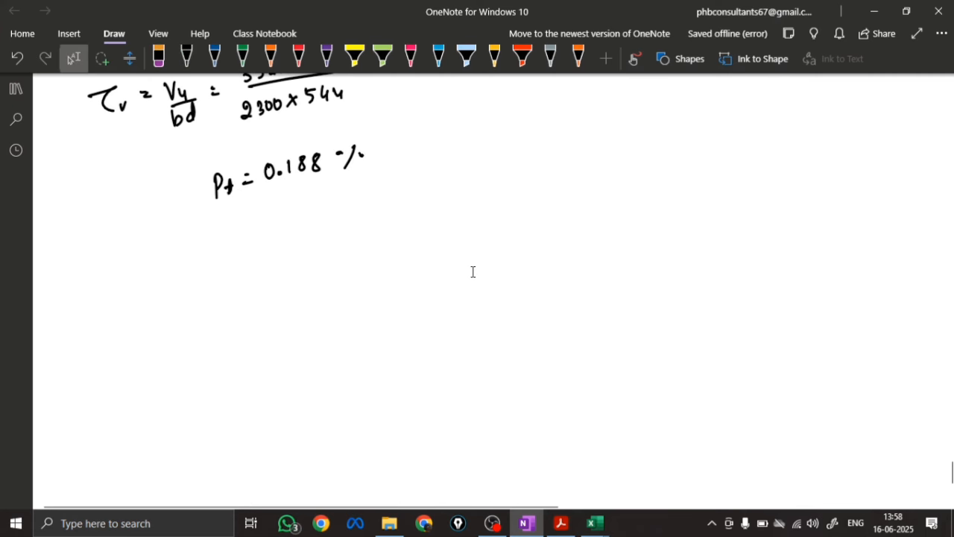
Examine Table 19, Design Shear Strength of Concrete, in the IS 456 PDF for steel percentages around 0.188, and return to the OneNote page
left_click(561, 523)
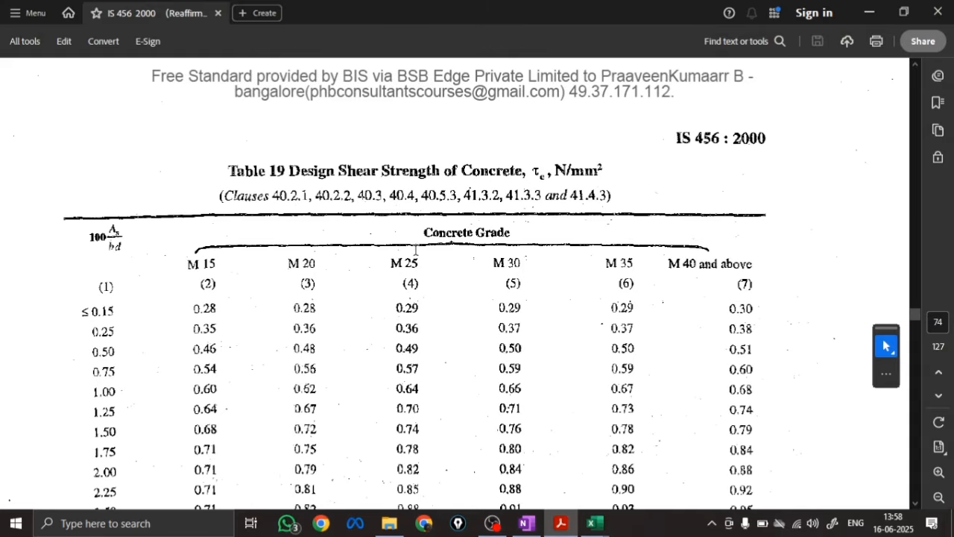
scroll(263, 194, "down", 1)
scroll(260, 190, "down", 1)
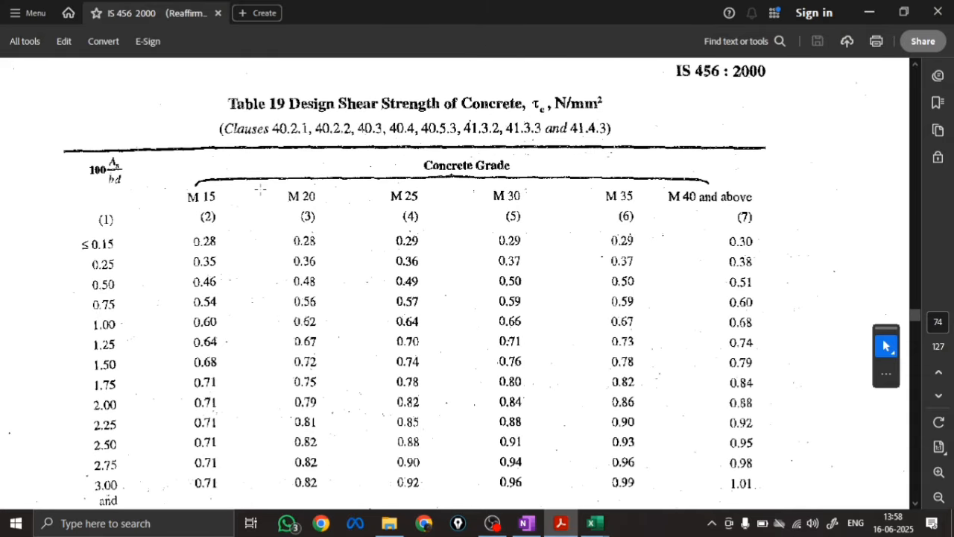
left_click(526, 522)
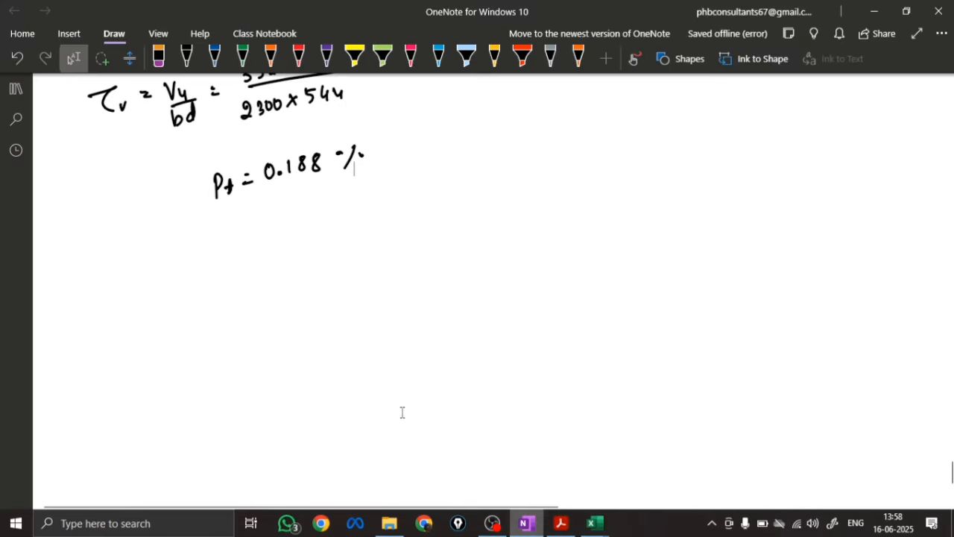
left_click(561, 522)
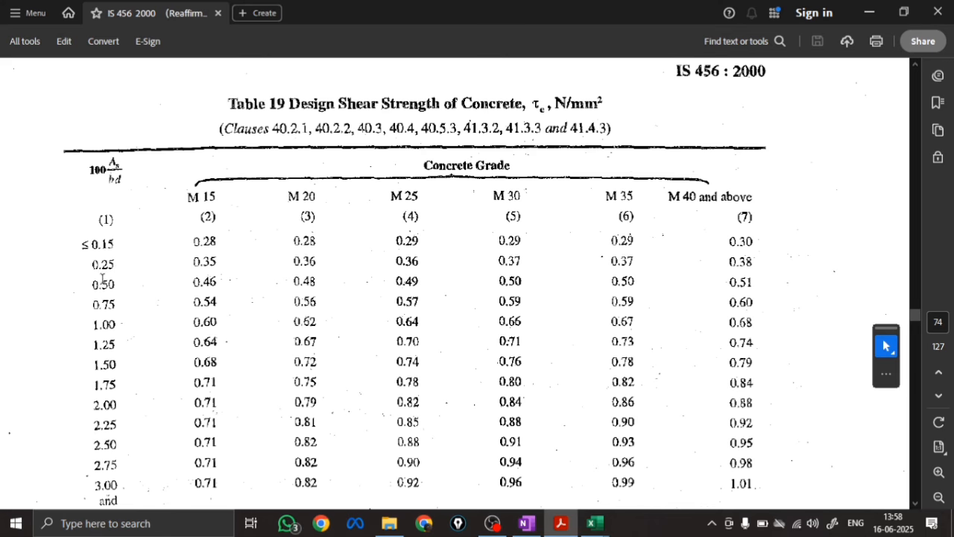
right_click(100, 279)
left_click(30, 289)
left_click(138, 284)
key("alt+Tab")
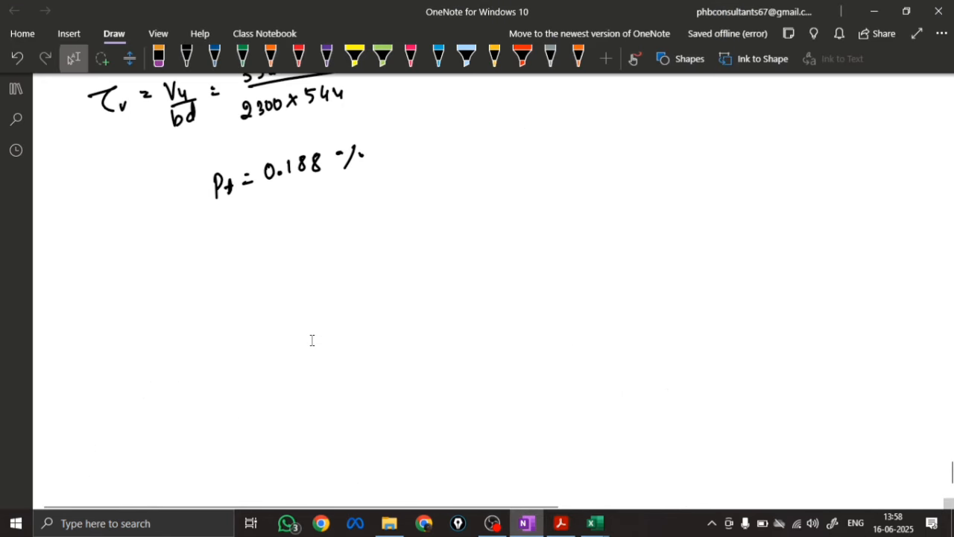
Draw a two-column table headed Pt and τc for grade M25, with 0.15 as the first Pt entry
mouse_move(202, 240)
left_mouse_down()
mouse_move(206, 259)
mouse_move(205, 250)
left_mouse_up()
mouse_move(216, 240)
left_mouse_down()
mouse_move(218, 252)
mouse_move(229, 243)
left_mouse_up()
left_click_drag(245, 229, 257, 326)
mouse_move(276, 236)
left_mouse_down()
mouse_move(272, 252)
mouse_move(287, 236)
mouse_move(309, 244)
mouse_move(353, 228)
left_mouse_up()
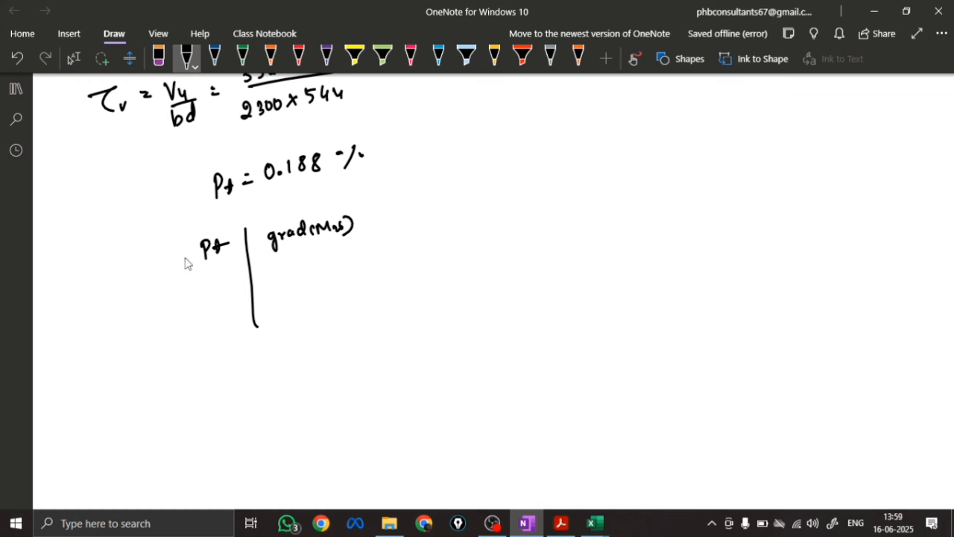
left_click_drag(272, 221, 281, 220)
left_click_drag(285, 221, 297, 220)
left_click_drag(188, 278, 195, 286)
left_click_drag(201, 285, 221, 285)
left_click_drag(177, 264, 360, 243)
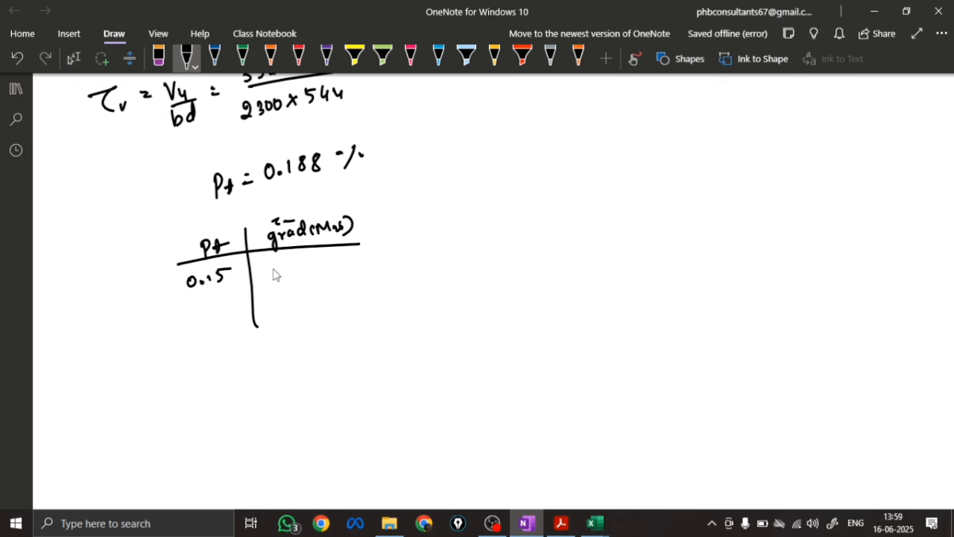
Add 0.188 and 0.25 as the second and third entries in the Pt column
left_click_drag(192, 301, 201, 305)
mouse_move(211, 296)
left_mouse_down()
mouse_move(212, 307)
mouse_move(222, 302)
left_mouse_up()
left_click_drag(231, 295, 236, 304)
mouse_move(200, 322)
left_mouse_down()
mouse_move(199, 335)
mouse_move(233, 335)
left_mouse_up()
left_click_drag(228, 321, 240, 319)
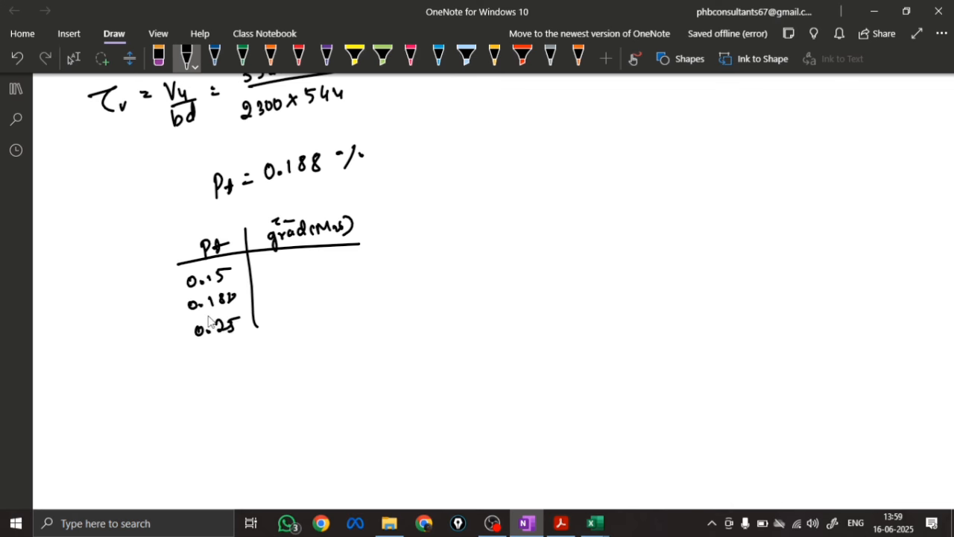
Consult Table 19 in the PDF and fill the grade column with 0.28, a question mark for 0.188, and 0.36
key("alt+Tab")
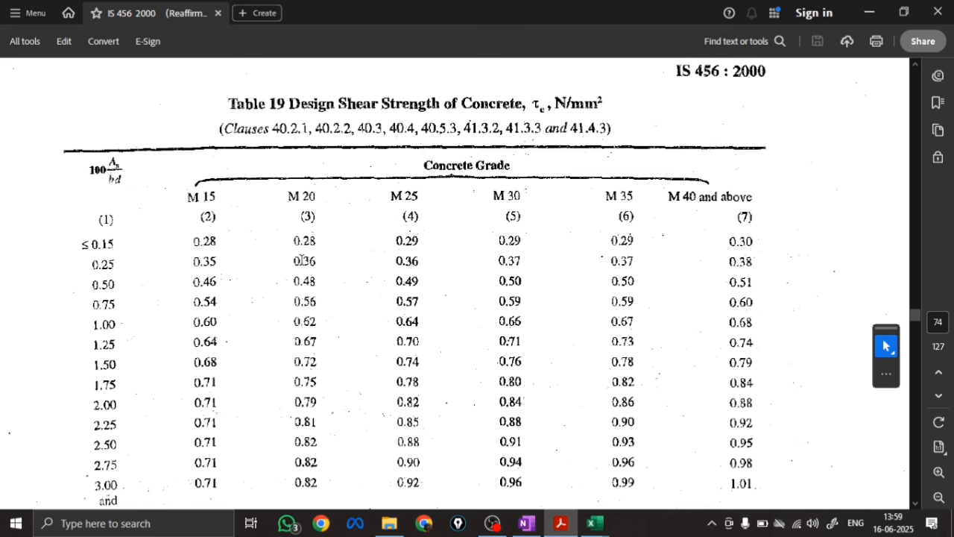
left_click(526, 522)
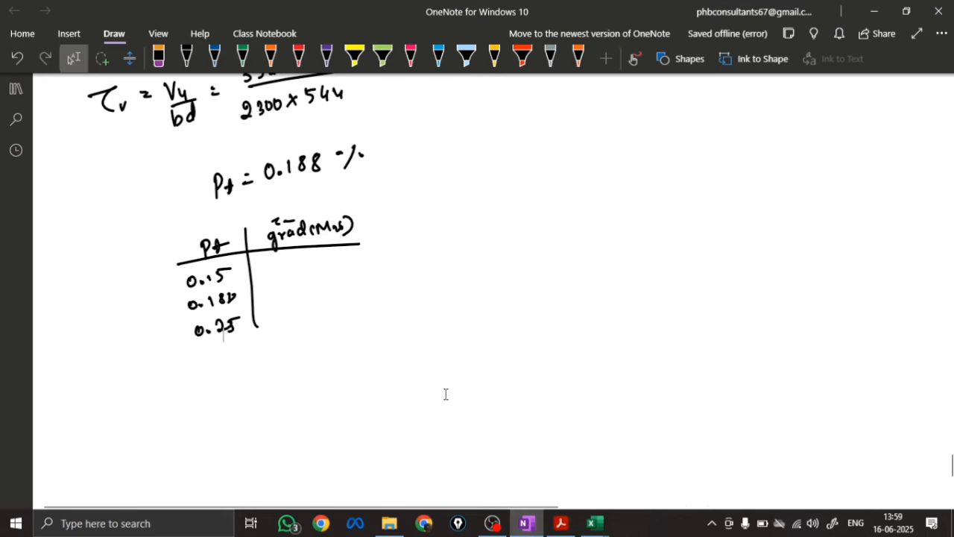
left_click_drag(282, 263, 282, 264)
left_click_drag(290, 268, 291, 269)
left_click_drag(295, 260, 306, 267)
left_click_drag(315, 257, 314, 259)
mouse_move(286, 313)
left_mouse_down()
mouse_move(315, 320)
mouse_move(312, 289)
mouse_move(325, 291)
left_mouse_up()
left_click(332, 293)
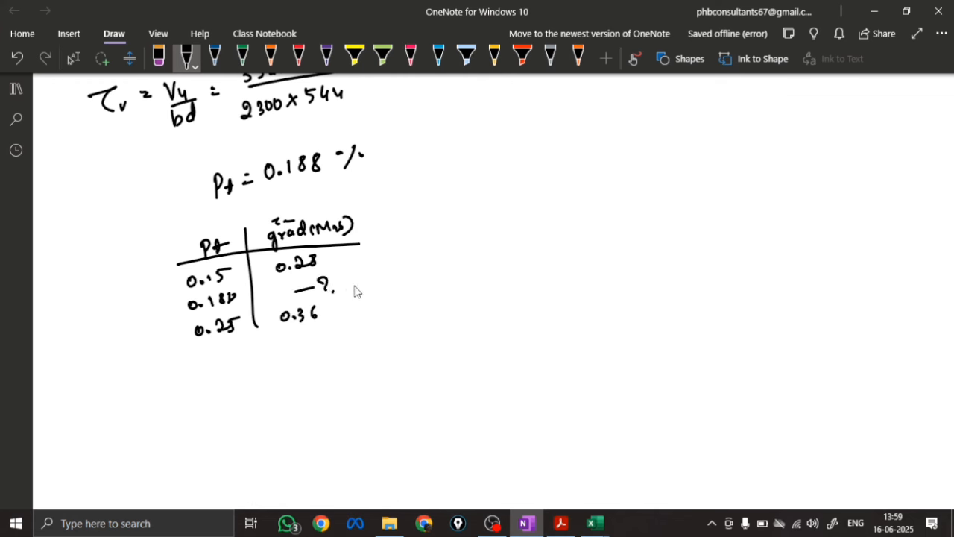
Minimize the open windows, close the advert, and launch the Casio fx-570/991ES PLUS emulator from the desktop, continuing with the current version
left_click(874, 11)
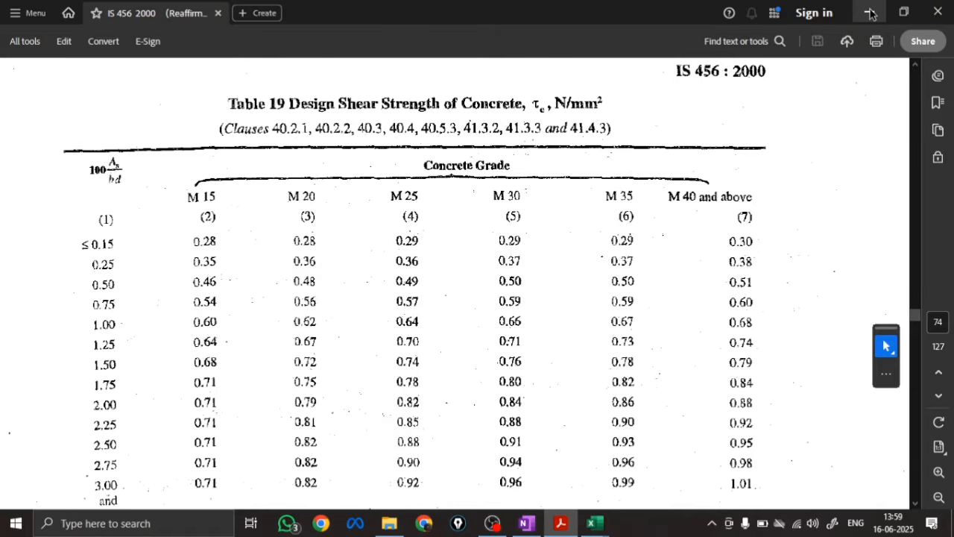
left_click(874, 14)
left_click(871, 15)
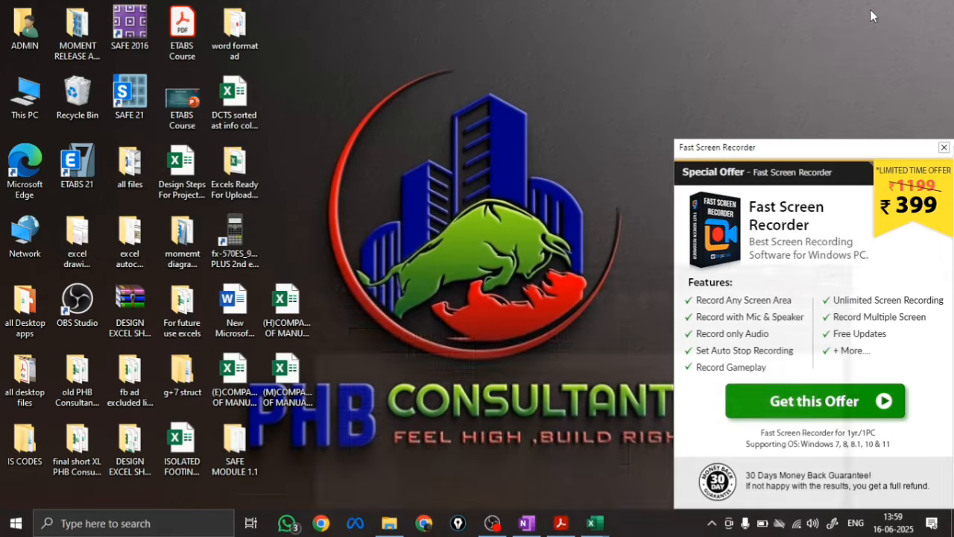
left_click(941, 145)
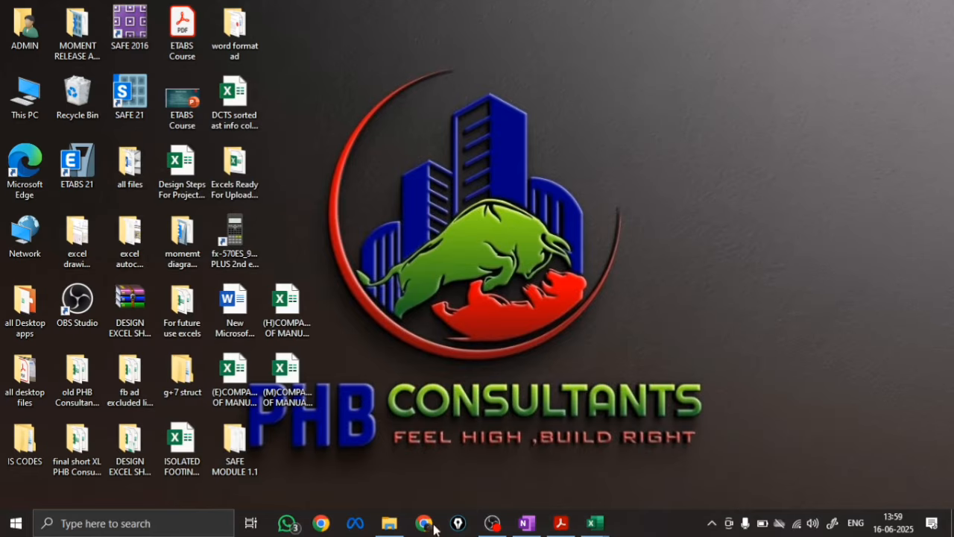
left_click(240, 246)
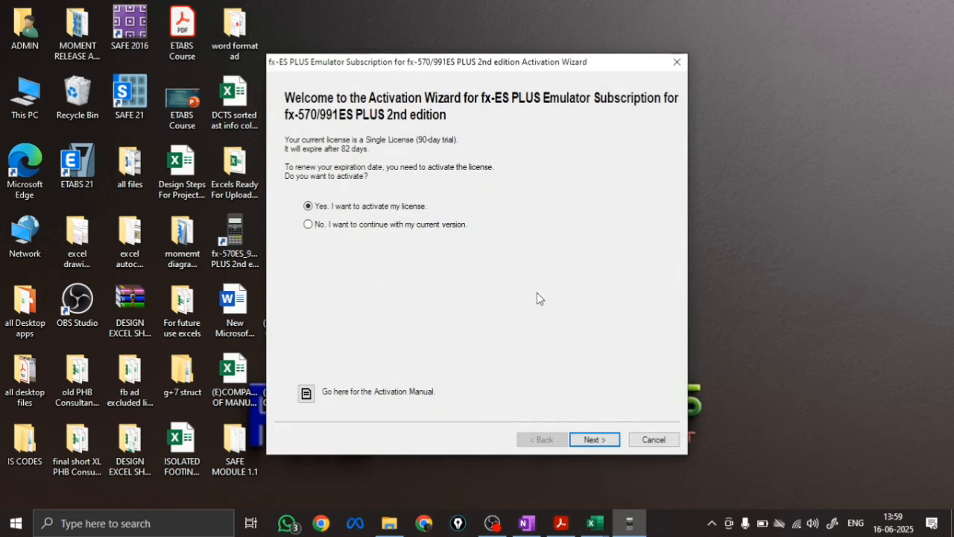
left_click(394, 225)
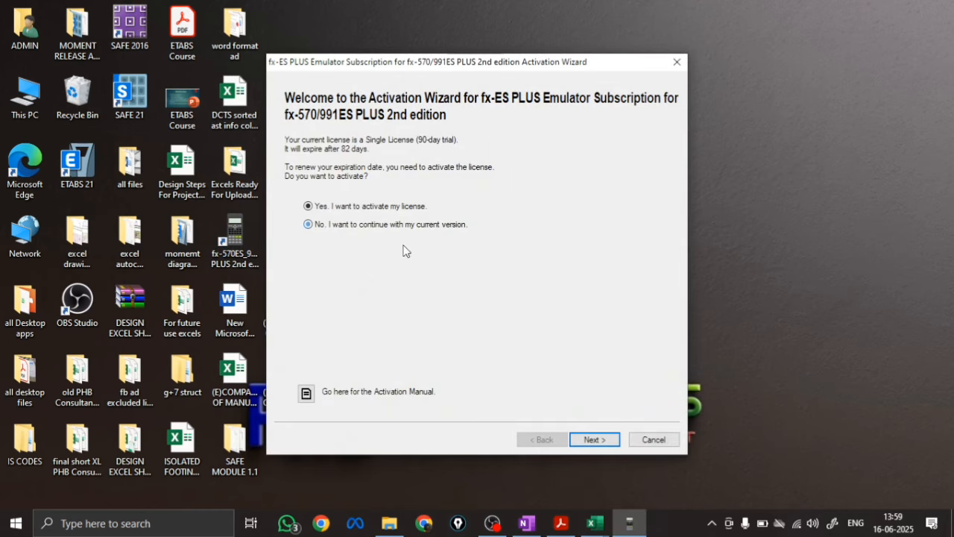
left_click(595, 439)
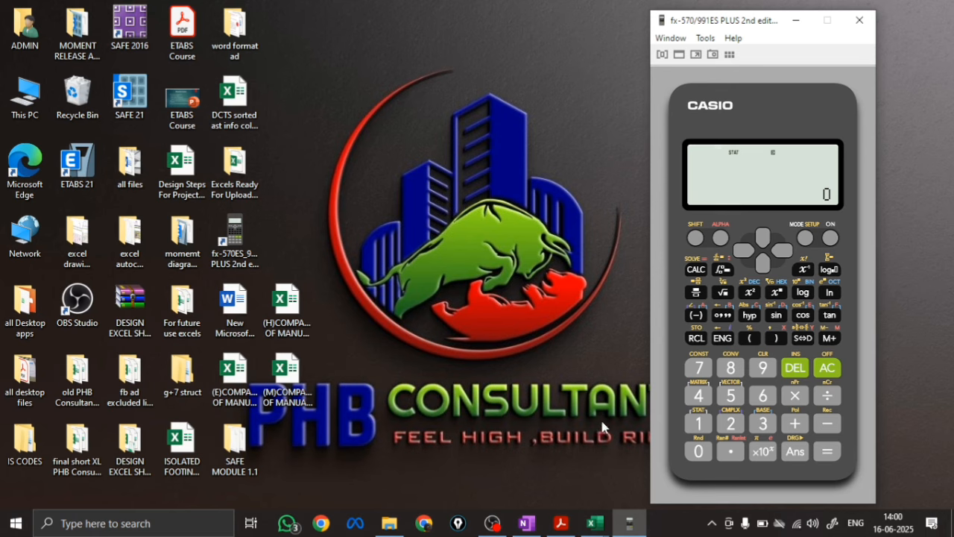
Show the calculator over the OneNote page and set it to statistics mode with the linear A+BX regression
left_click(527, 524)
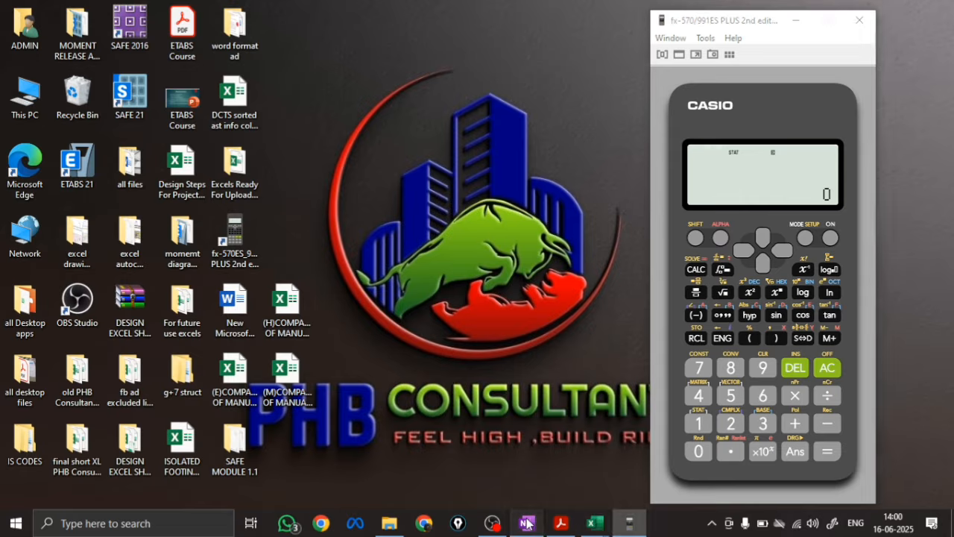
left_click(628, 522)
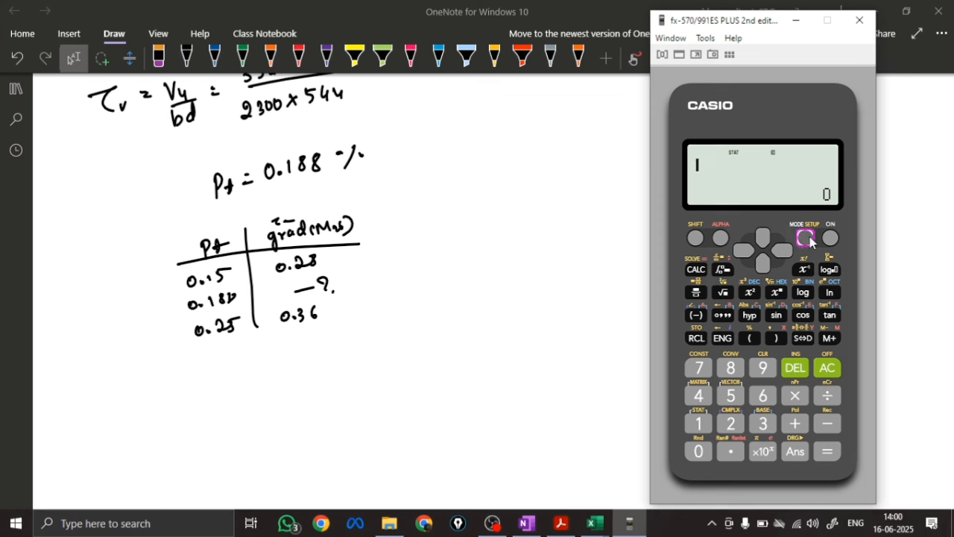
left_click(805, 238)
left_click(768, 426)
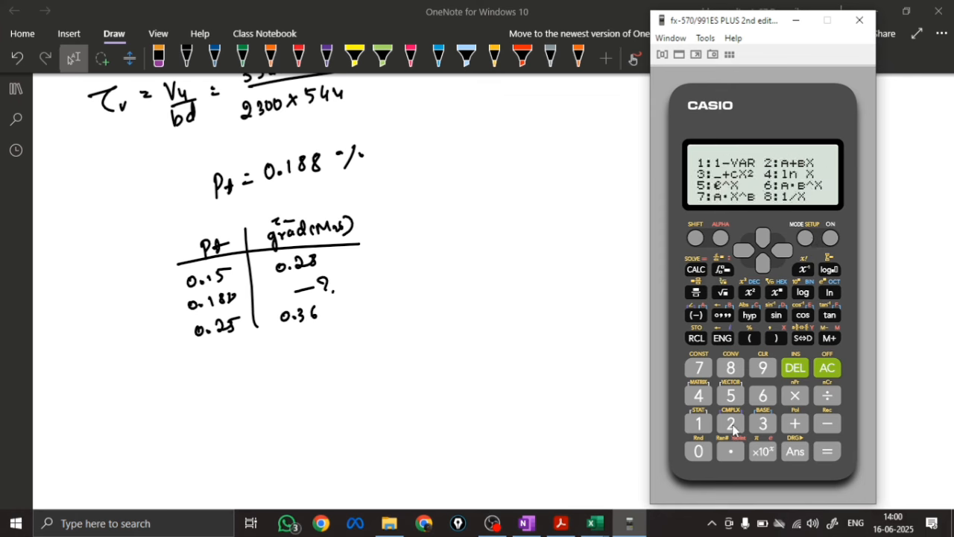
left_click(733, 426)
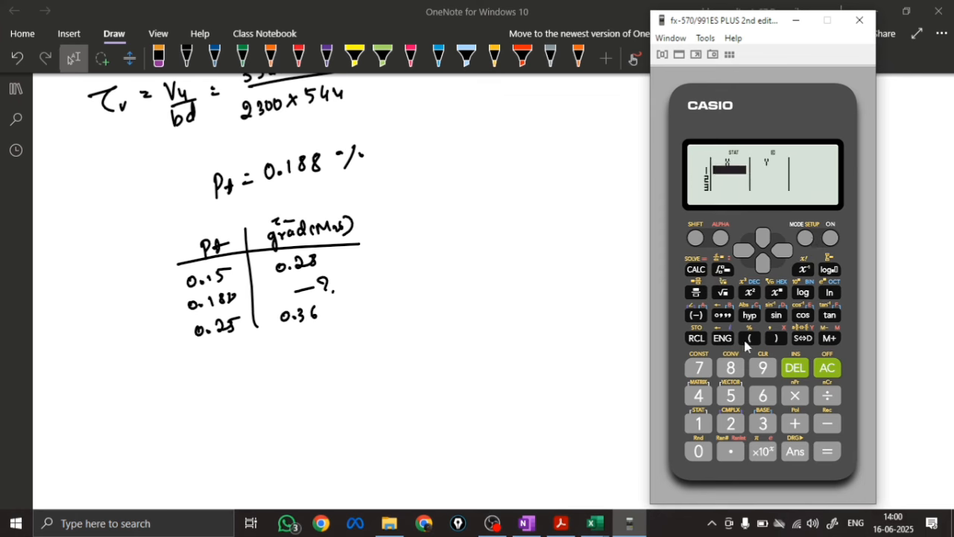
Enter 0.15 and 0.25 in the X column of the statistics table
left_click(731, 452)
left_click(699, 424)
left_click(731, 396)
left_click(827, 451)
left_click(731, 423)
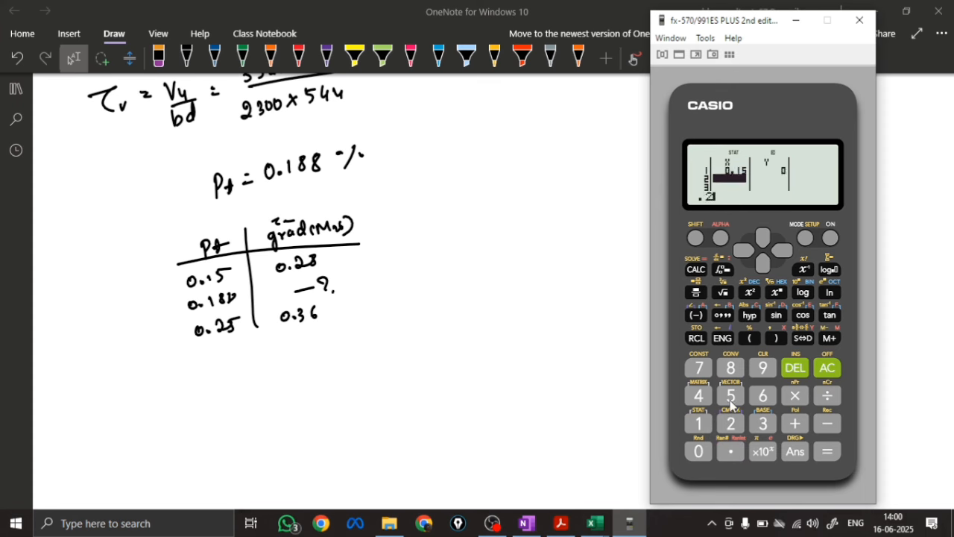
left_click(732, 396)
left_click(828, 451)
Enter 0.28 and 0.36 in the Y column of the statistics table
left_click(777, 255)
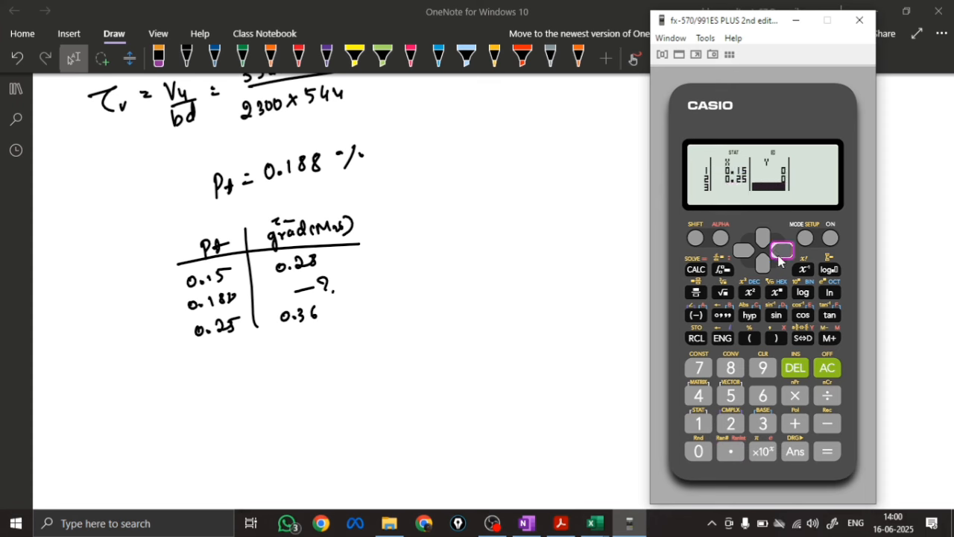
left_click(766, 243)
left_click(766, 243)
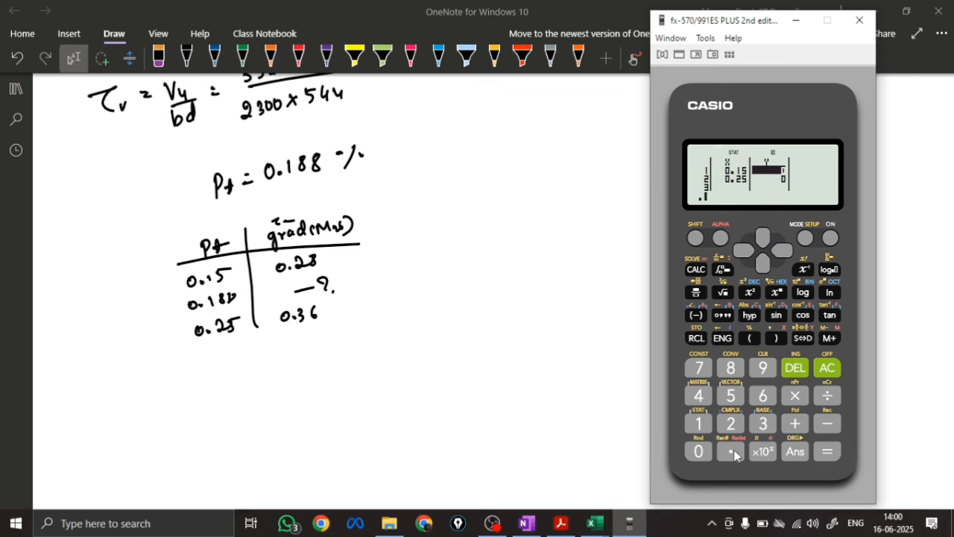
left_click(730, 424)
left_click(731, 368)
left_click(828, 451)
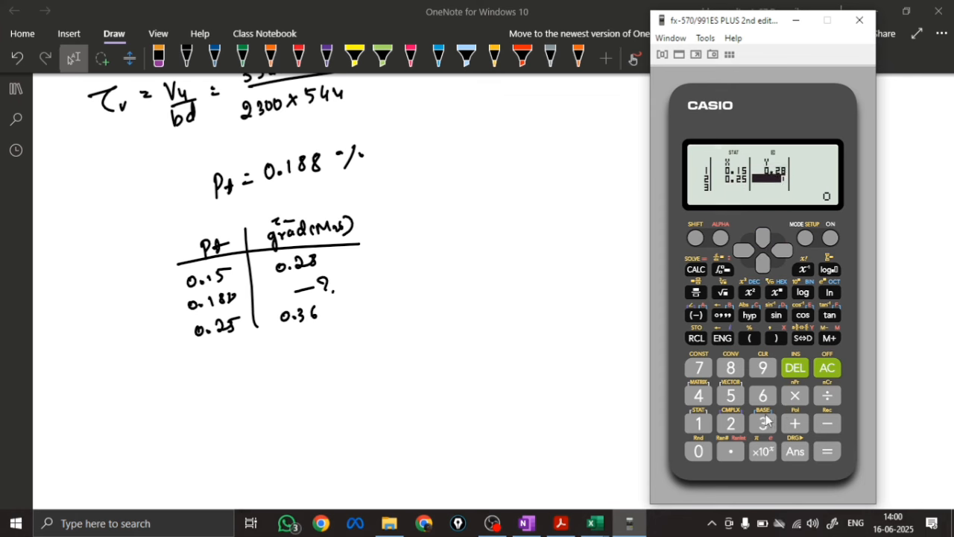
left_click(731, 451)
left_click(763, 424)
left_click(763, 396)
left_click(827, 451)
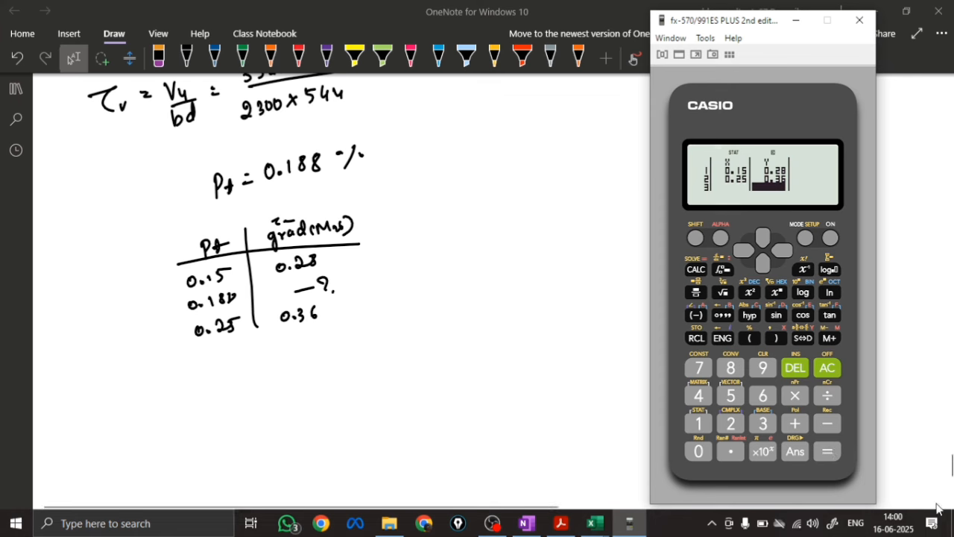
Evaluate the regression estimate ŷ for x = 0.188 and minimize the calculator
left_click(829, 367)
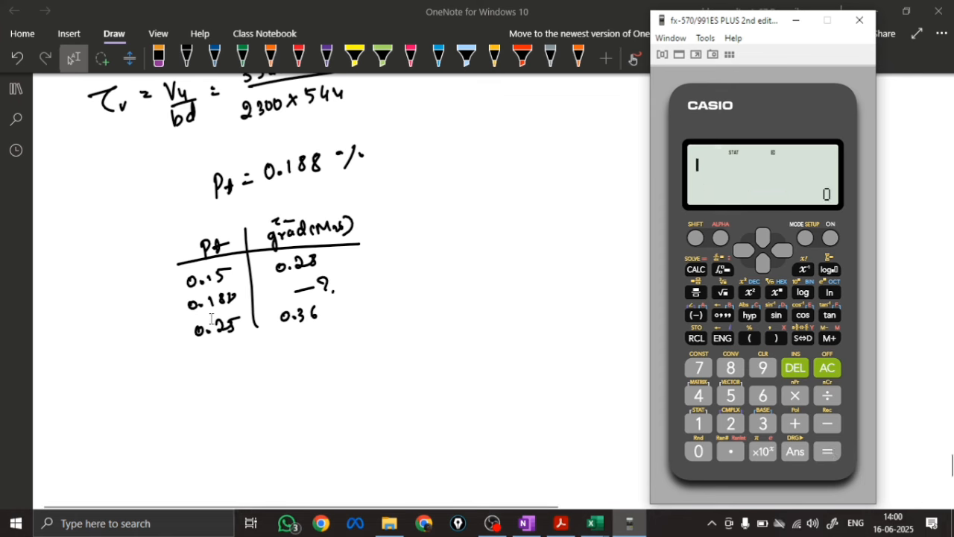
left_click(731, 451)
left_click(699, 424)
double_click(730, 368)
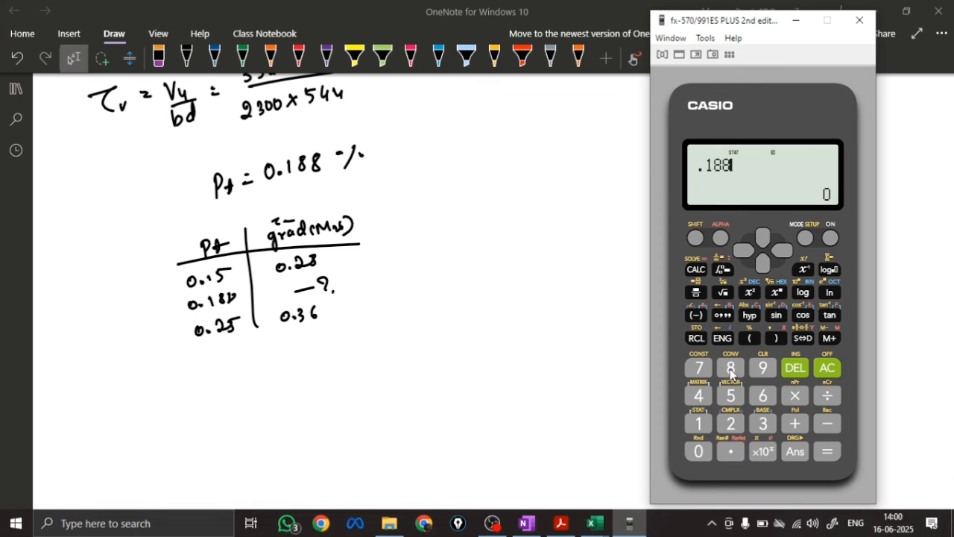
left_click(826, 452)
left_click(695, 238)
left_click(700, 424)
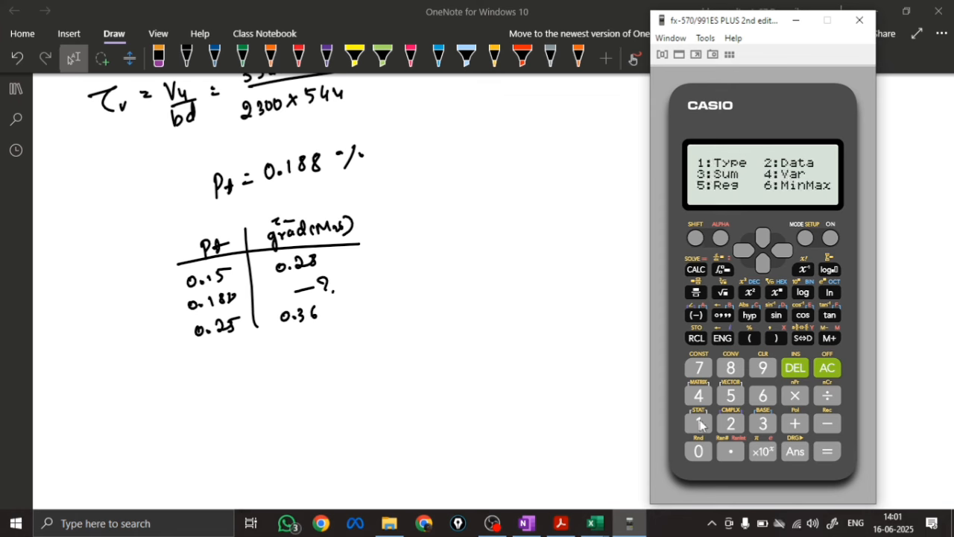
left_click(729, 397)
left_click(730, 400)
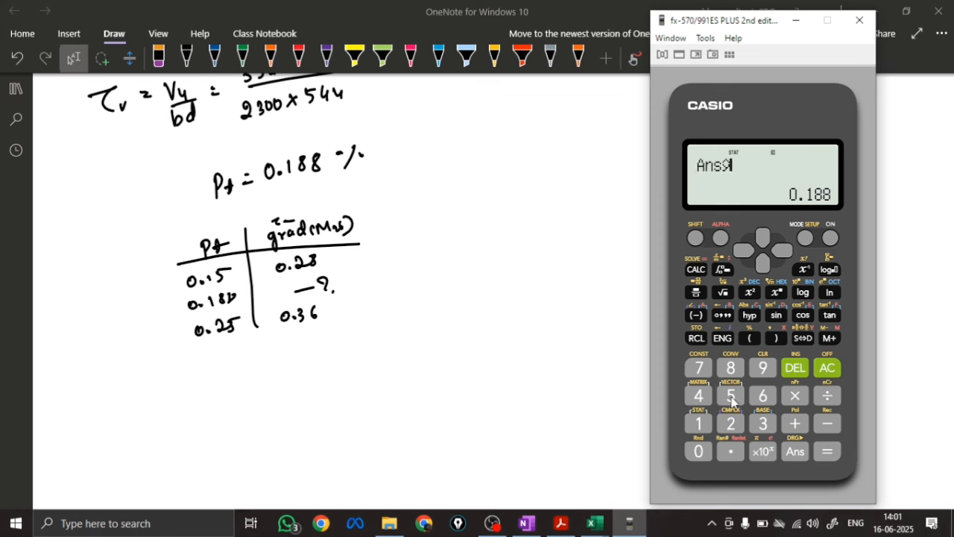
left_click(828, 451)
left_click(796, 20)
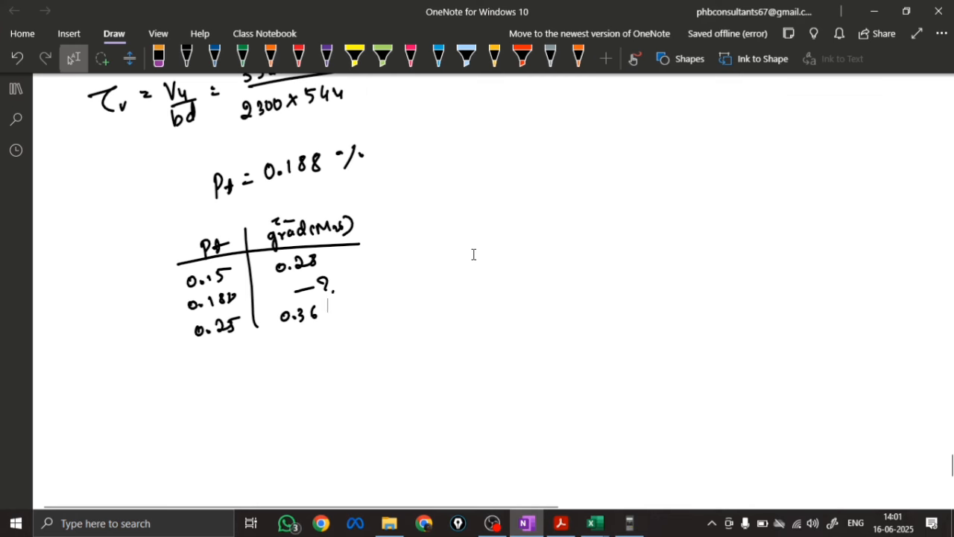
Handwrite τc = 0.3104 in red beside the table's unknown entry, and τv = 0.281 below the table
left_click(298, 56)
mouse_move(341, 277)
left_mouse_down()
mouse_move(364, 285)
mouse_move(446, 273)
left_mouse_up()
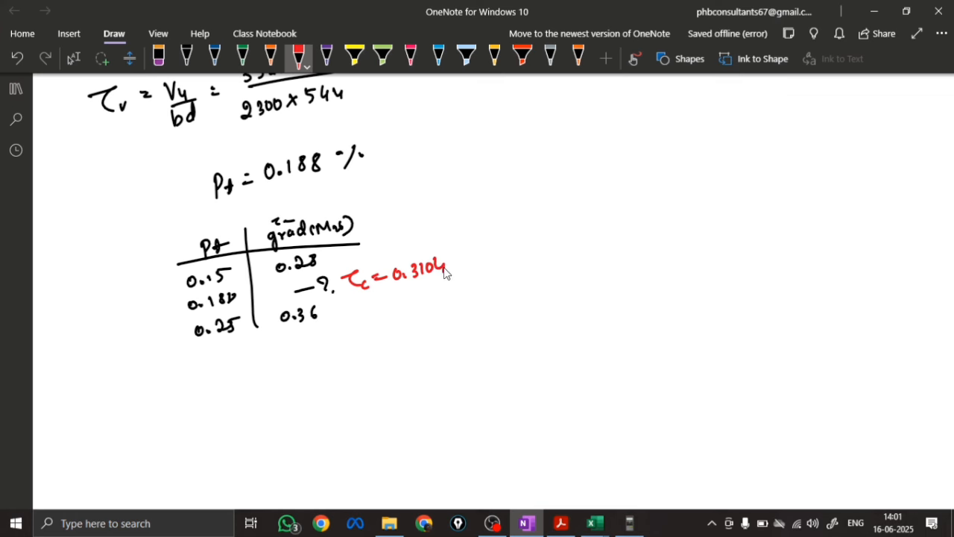
left_click_drag(161, 382, 214, 387)
scroll(238, 376, "up", 2)
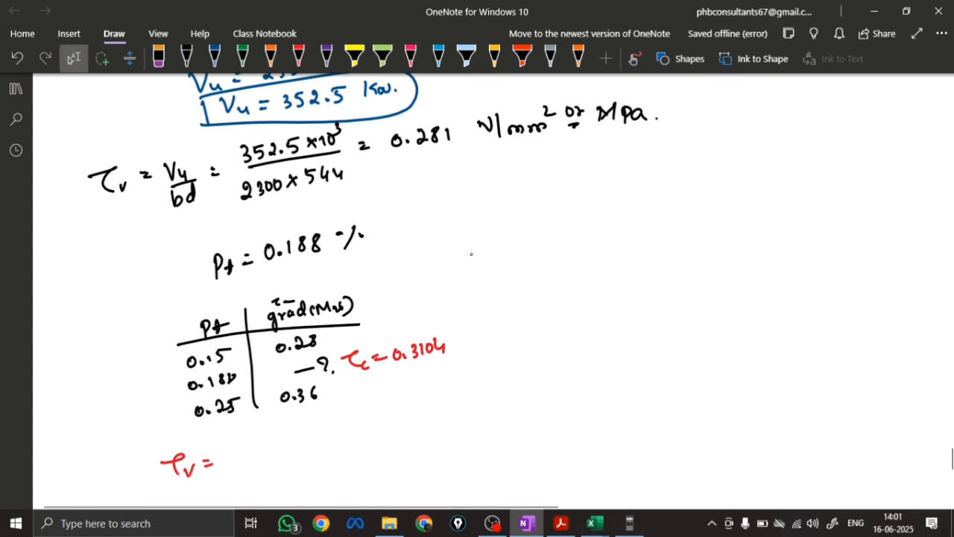
left_click_drag(230, 452, 279, 457)
left_click(240, 460)
scroll(473, 261, "down", 2)
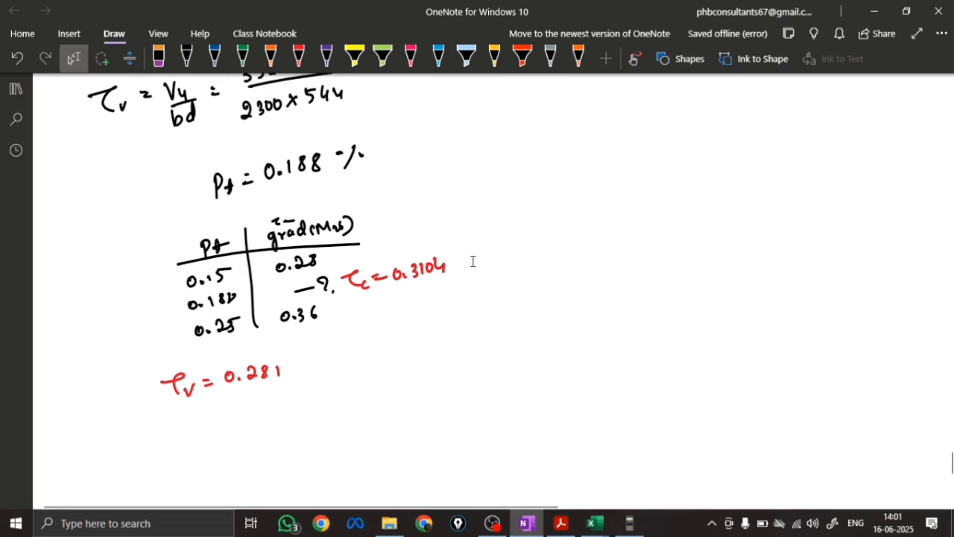
Write τc = 0.3104 in red under the τv value, with the conclusion τv < τc, Hence Safe
left_click_drag(176, 409, 195, 420)
left_click_drag(198, 413, 206, 419)
left_click_drag(215, 408, 224, 411)
left_click(244, 408)
left_click_drag(237, 400, 252, 410)
mouse_move(263, 397)
left_mouse_down()
mouse_move(263, 408)
mouse_move(272, 397)
mouse_move(294, 400)
left_mouse_up()
left_click(196, 447)
mouse_move(199, 447)
left_mouse_down()
mouse_move(296, 435)
mouse_move(296, 477)
mouse_move(388, 456)
mouse_move(414, 462)
left_mouse_up()
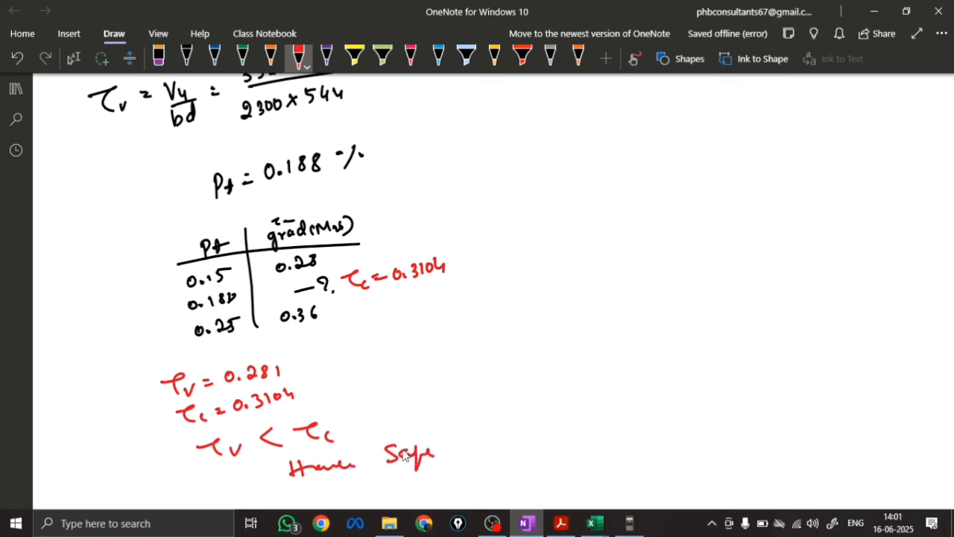
left_click(403, 453)
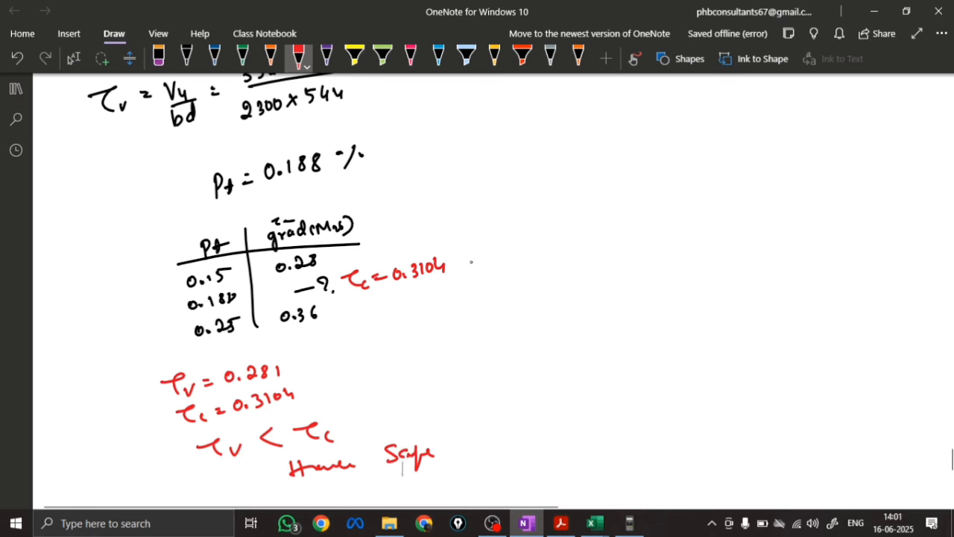
Handwrite the heading "*Two-way shear check (punching shear)" in red below the conclusion and underline it with wavy lines
scroll(527, 286, "down", 4)
scroll(522, 283, "up", 1)
scroll(513, 279, "down", 3)
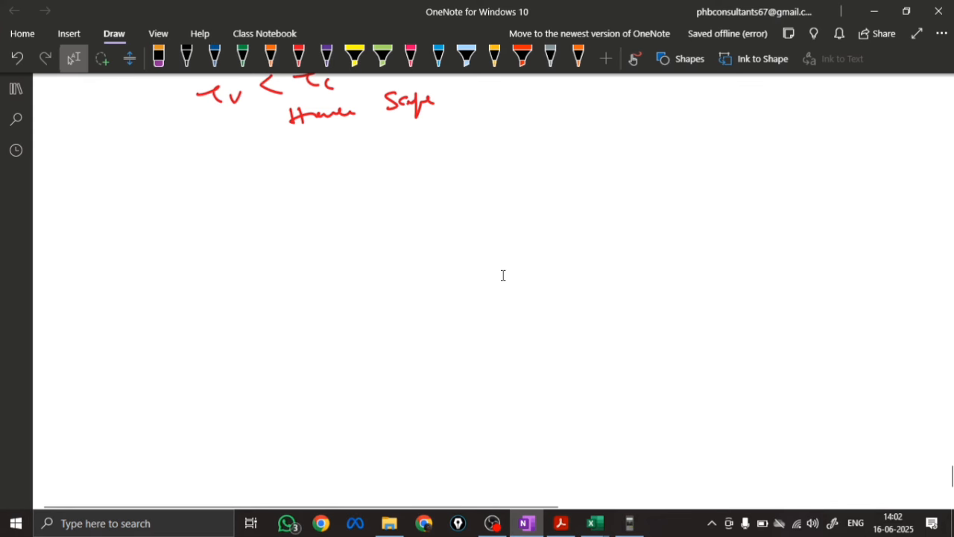
scroll(346, 213, "up", 2)
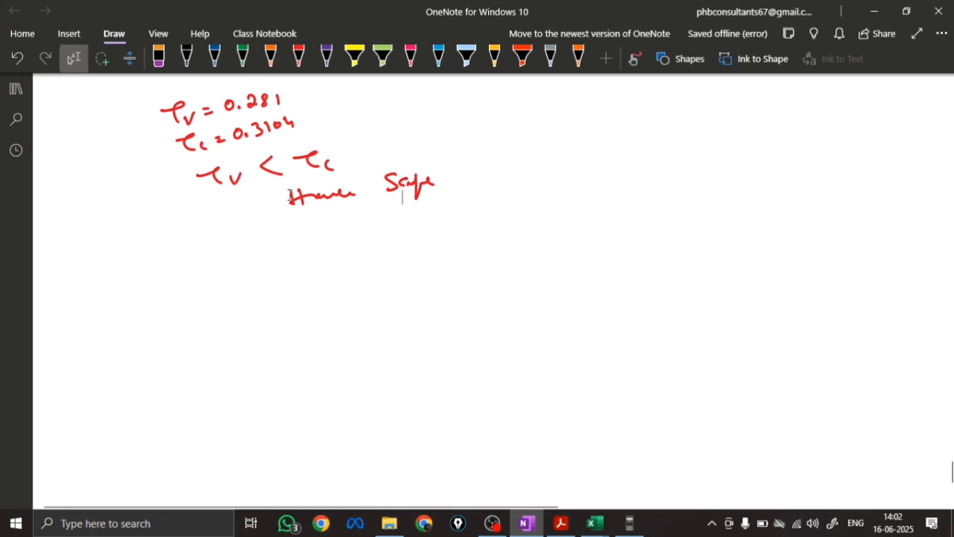
scroll(297, 216, "down", 2)
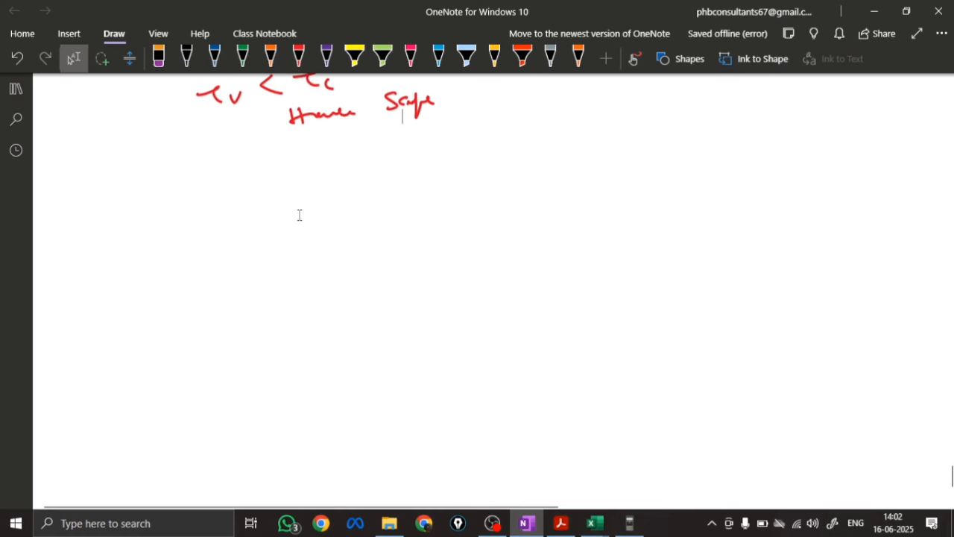
left_click(298, 58)
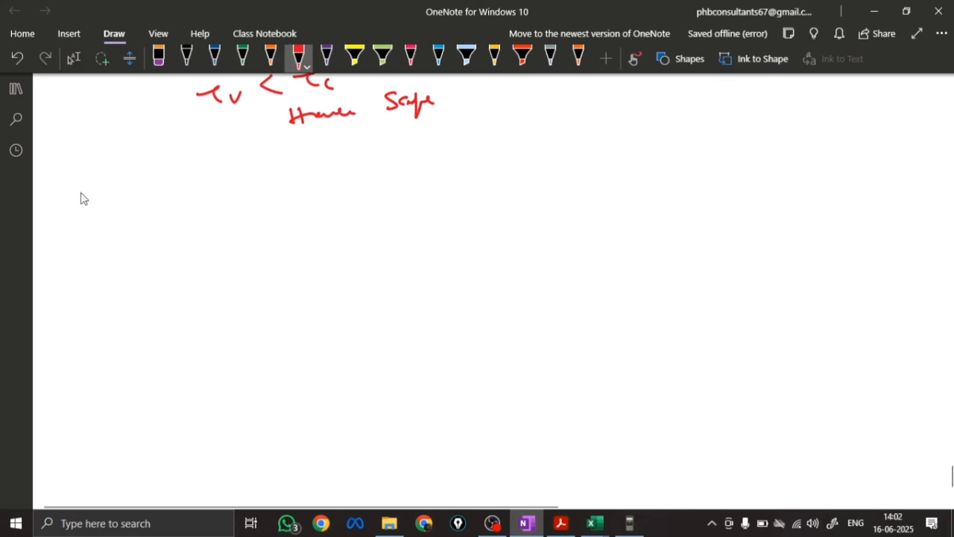
left_click_drag(72, 200, 112, 200)
mouse_move(114, 191)
left_mouse_down()
mouse_move(202, 186)
mouse_move(217, 196)
mouse_move(358, 154)
mouse_move(379, 156)
mouse_move(396, 145)
mouse_move(422, 152)
mouse_move(456, 138)
mouse_move(494, 155)
mouse_move(534, 123)
mouse_move(560, 145)
mouse_move(588, 150)
left_mouse_up()
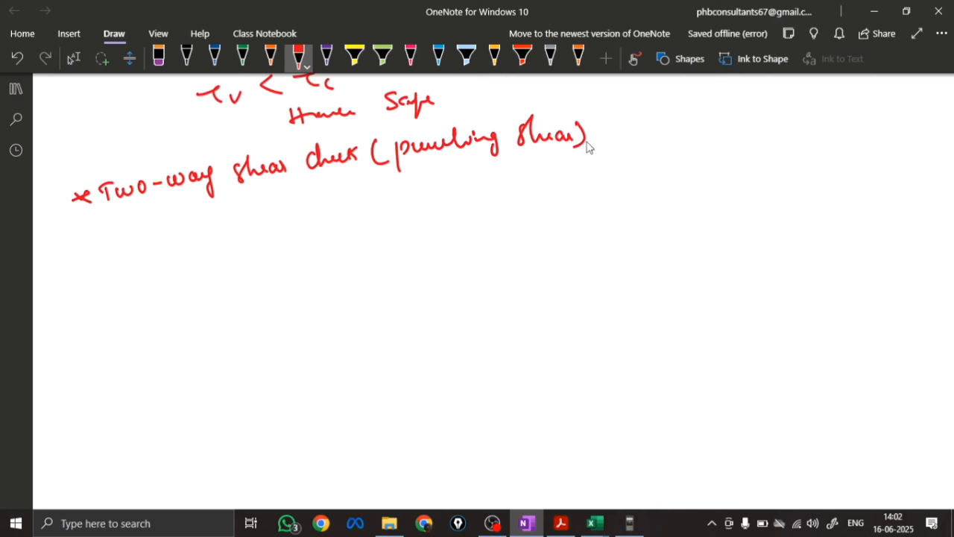
left_click_drag(106, 212, 373, 170)
left_click_drag(422, 165, 588, 154)
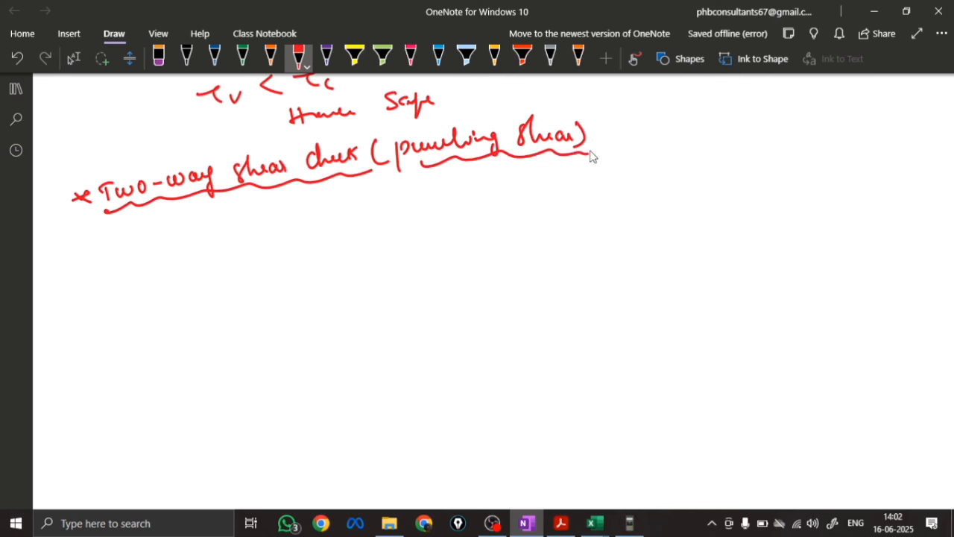
Sketch the footing plan in black below the heading, with a small column rectangle inside a large footing rectangle
scroll(303, 216, "down", 1)
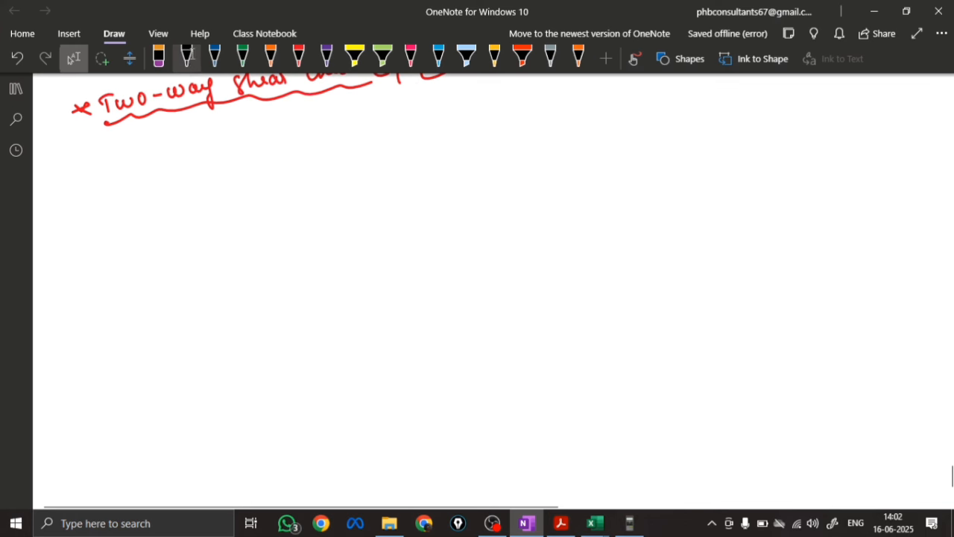
left_click(186, 56)
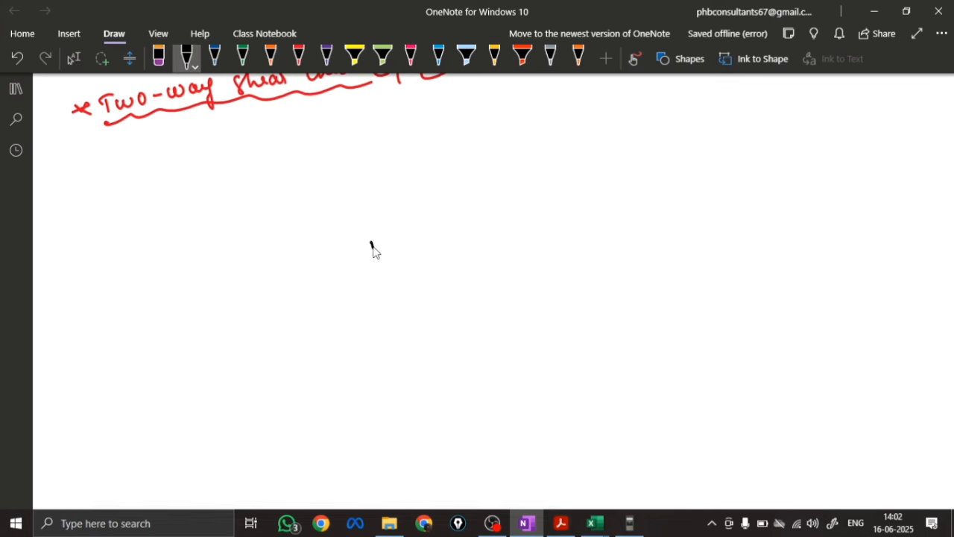
left_click_drag(373, 242, 374, 295)
left_click_drag(372, 242, 444, 294)
left_click_drag(375, 294, 447, 292)
mouse_move(260, 188)
left_mouse_down()
mouse_move(281, 351)
mouse_move(510, 163)
mouse_move(530, 350)
left_mouse_up()
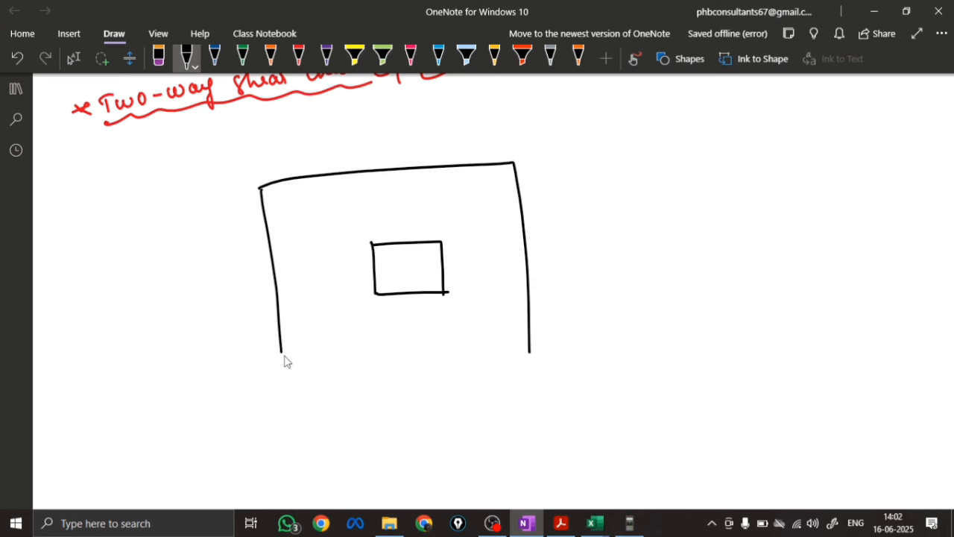
left_click_drag(281, 355, 529, 348)
Mark a d/2 offset in green with a double arrow on each of the column's four sides
left_click(242, 56)
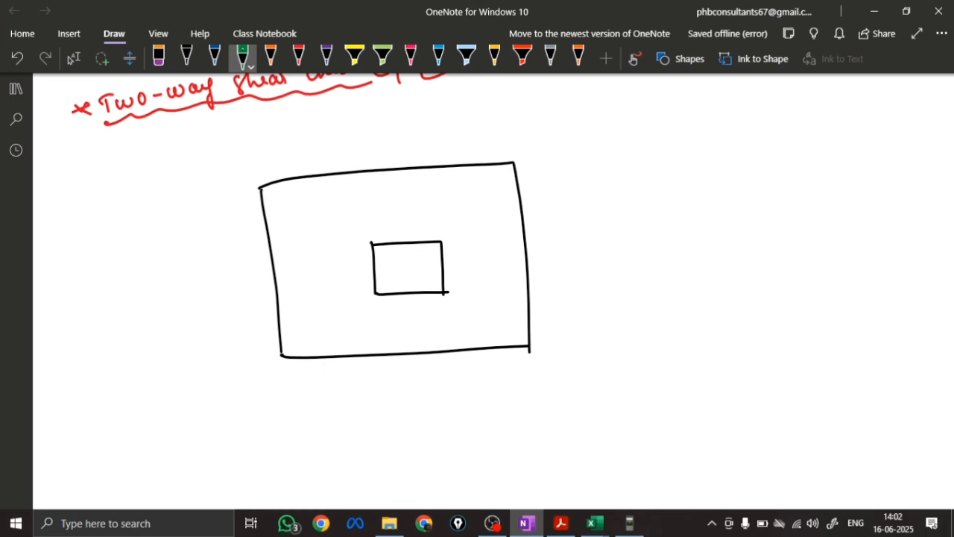
left_click_drag(448, 250, 473, 243)
mouse_move(453, 223)
left_mouse_down()
mouse_move(455, 237)
mouse_move(468, 239)
left_mouse_up()
mouse_move(404, 221)
left_mouse_down()
mouse_move(406, 240)
mouse_move(408, 225)
left_mouse_up()
left_click_drag(402, 238, 420, 229)
left_click_drag(425, 221, 434, 232)
left_click_drag(354, 269, 373, 267)
left_click_drag(368, 264, 358, 273)
mouse_move(360, 277)
left_mouse_down()
mouse_move(415, 310)
mouse_move(437, 307)
left_mouse_up()
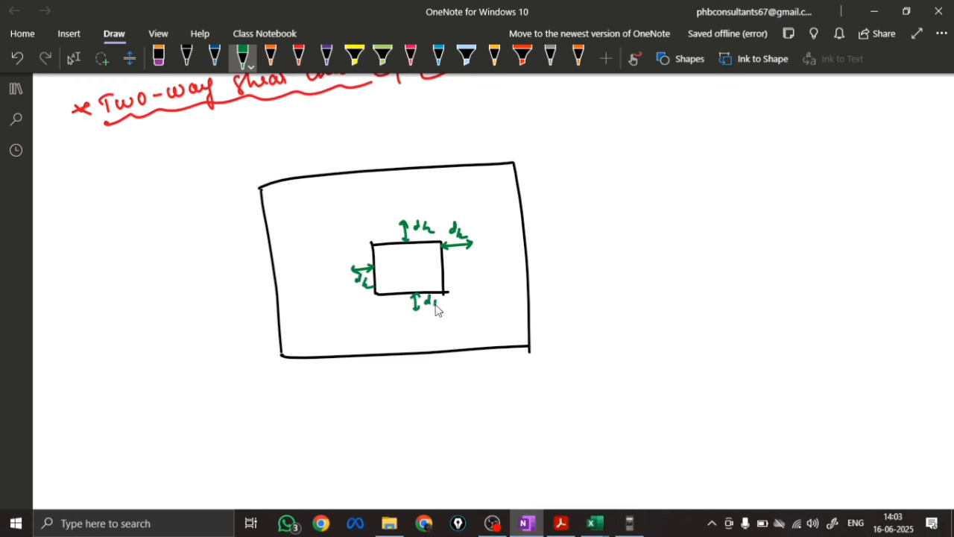
Draw the punching shear perimeter as a green dashed rectangle around the column at the d/2 offsets
left_click_drag(340, 219, 342, 235)
left_click_drag(343, 240, 345, 260)
mouse_move(345, 264)
left_mouse_down()
mouse_move(353, 314)
mouse_move(378, 317)
left_mouse_up()
left_click_drag(388, 316, 429, 311)
left_click_drag(436, 312, 469, 306)
left_click_drag(471, 211, 472, 230)
left_click_drag(476, 240, 477, 256)
left_click_drag(477, 265, 482, 306)
left_click_drag(340, 217, 366, 214)
left_click_drag(385, 213, 424, 210)
left_click_drag(434, 208, 451, 208)
left_click_drag(455, 208, 470, 206)
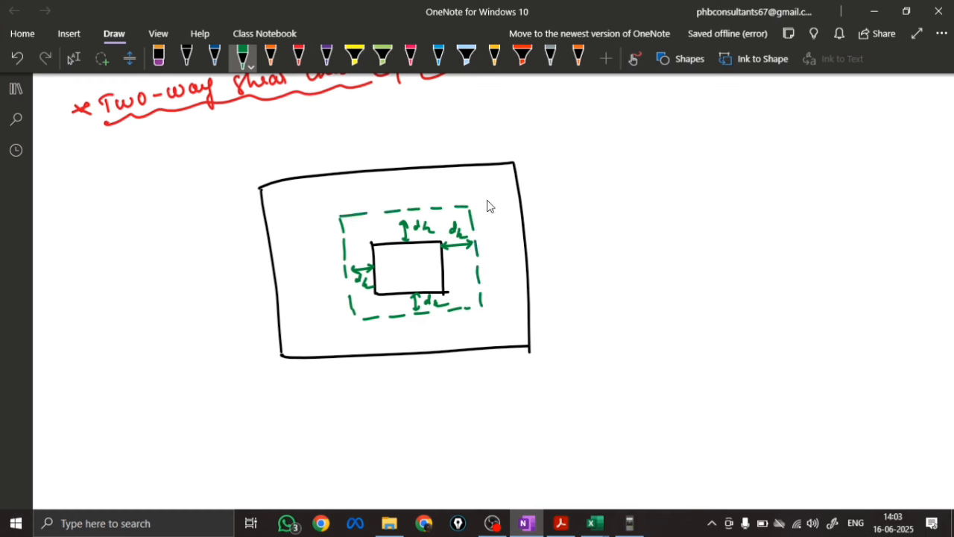
Dimension the column sides a and b in orange, extend b with end arrows, and label that perimeter side (b+d)
left_click(270, 56)
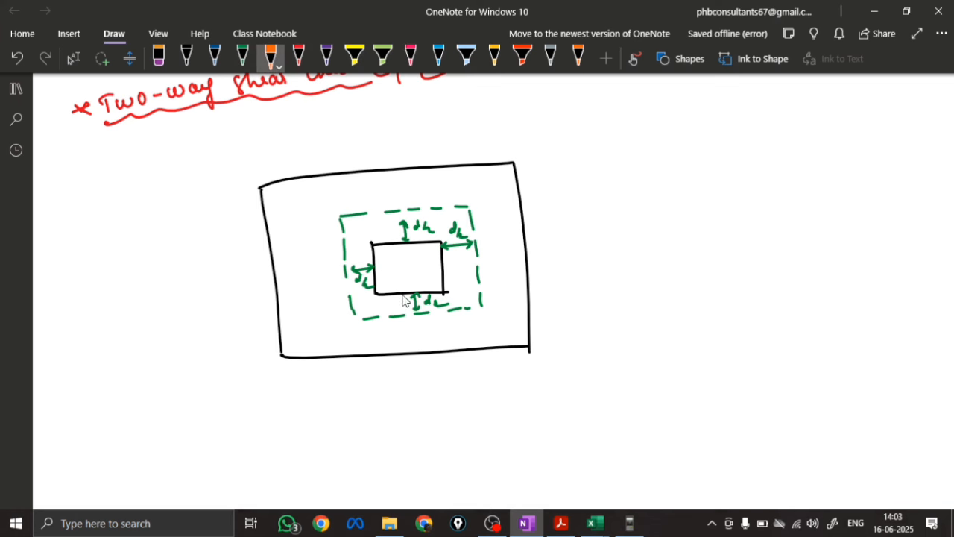
mouse_move(410, 323)
left_mouse_down()
mouse_move(445, 320)
mouse_move(373, 329)
left_mouse_up()
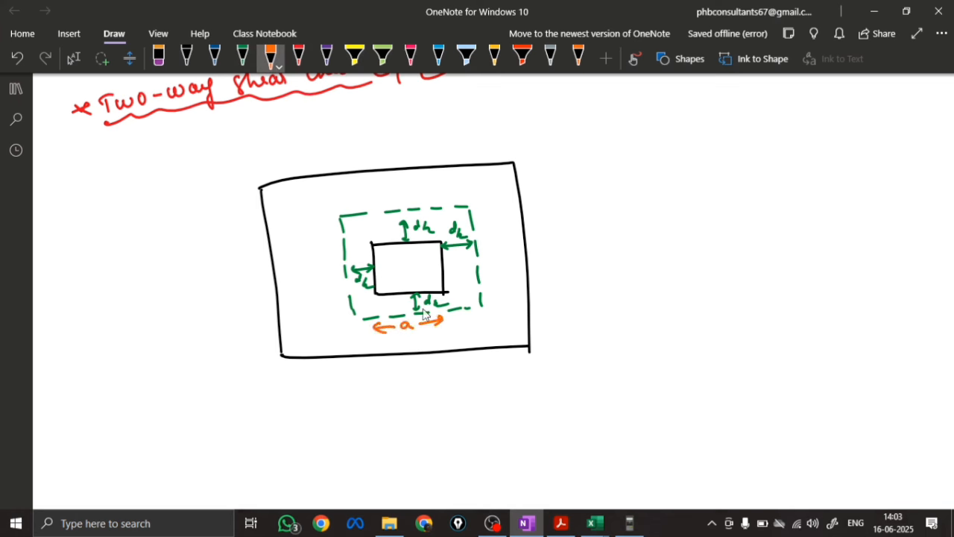
mouse_move(466, 261)
left_mouse_down()
mouse_move(471, 292)
mouse_move(472, 242)
left_mouse_up()
mouse_move(465, 231)
left_mouse_down()
mouse_move(466, 209)
mouse_move(472, 218)
left_mouse_up()
left_click_drag(473, 296, 477, 311)
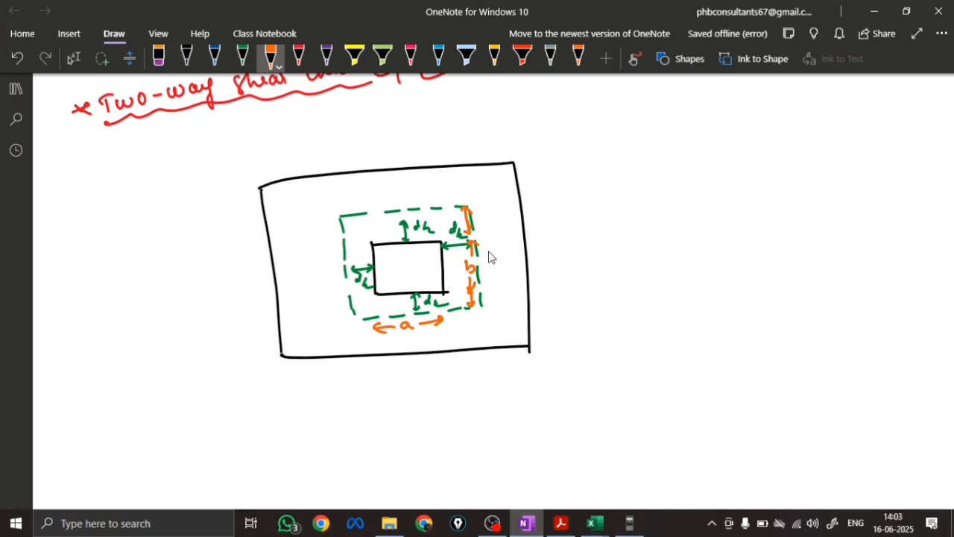
mouse_move(489, 249)
left_mouse_down()
mouse_move(505, 255)
mouse_move(528, 241)
left_mouse_up()
Dimension the dashed perimeter's lower side in orange as a+d, with arrows and dashed extension lines
left_click_drag(353, 304, 478, 298)
left_click_drag(473, 293, 479, 300)
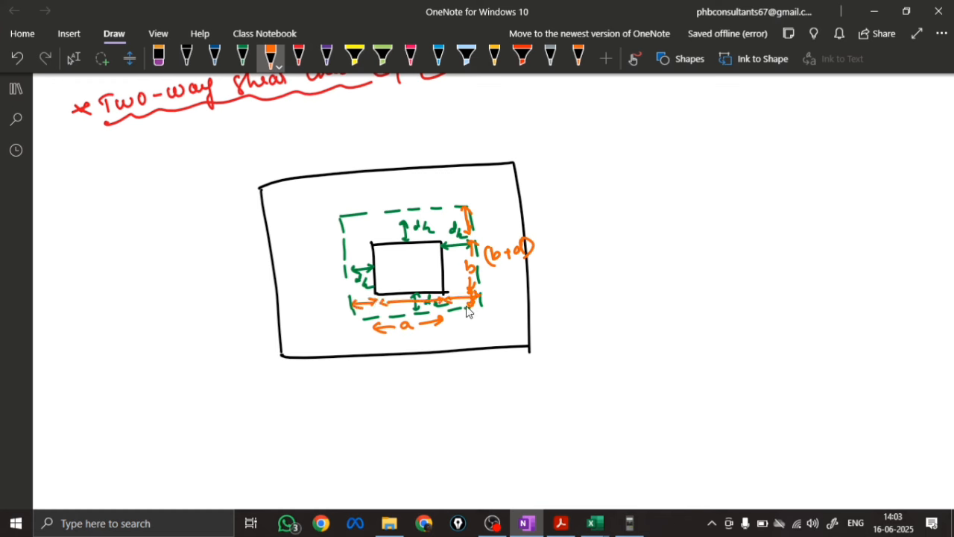
mouse_move(409, 340)
left_mouse_down()
mouse_move(411, 347)
mouse_move(425, 340)
left_mouse_up()
left_click_drag(421, 337, 421, 345)
left_click_drag(436, 340, 438, 333)
left_click_drag(352, 328, 354, 350)
left_click_drag(357, 359, 358, 376)
left_click_drag(480, 321, 480, 350)
left_click_drag(482, 360, 483, 371)
mouse_move(368, 337)
left_mouse_down()
mouse_move(360, 351)
mouse_move(477, 340)
mouse_move(472, 349)
left_mouse_up()
Complete the (b+d) dimension in orange with dashed extension lines and arrows toward both ends
left_click_drag(486, 299, 543, 294)
left_click_drag(554, 294, 579, 294)
left_click_drag(477, 206, 514, 201)
left_click_drag(528, 199, 574, 199)
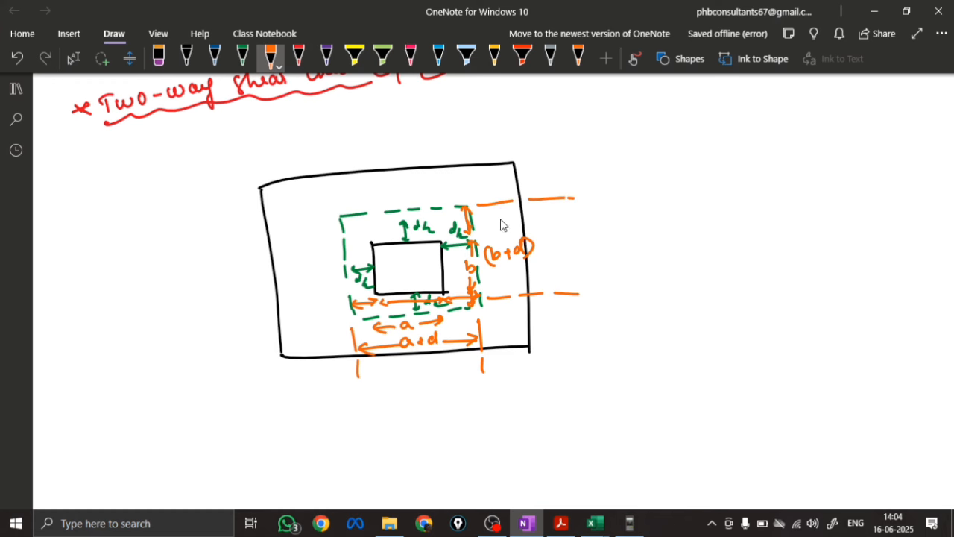
left_click_drag(507, 246, 507, 207)
left_click_drag(497, 216, 516, 214)
left_click_drag(511, 276, 517, 287)
key("Escape")
Write the a+d sum of 0.23 and 0.544 in orange below its dimension, with the result = 0.774
scroll(303, 215, "down", 2)
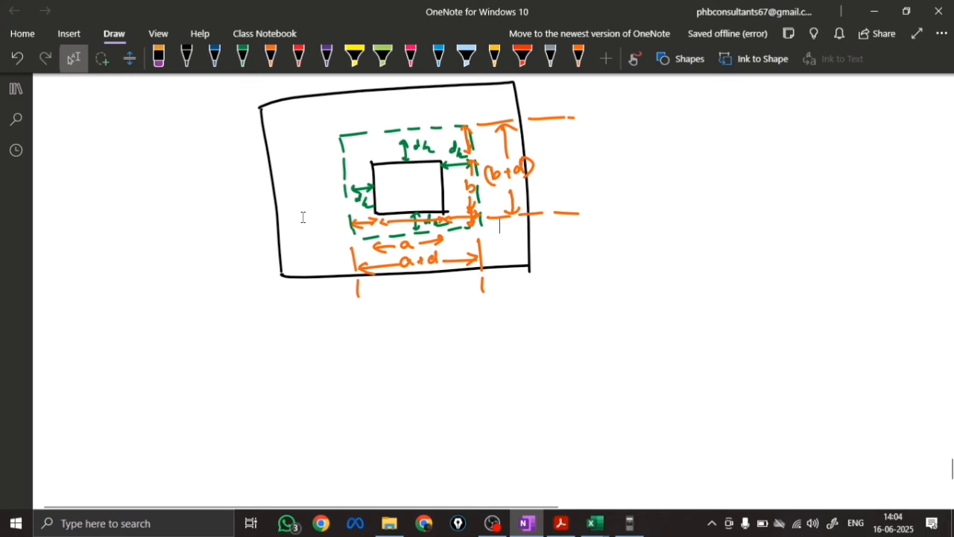
left_click(271, 58)
mouse_move(394, 288)
left_mouse_down()
mouse_move(462, 290)
mouse_move(392, 309)
mouse_move(451, 311)
left_mouse_up()
left_click(415, 308)
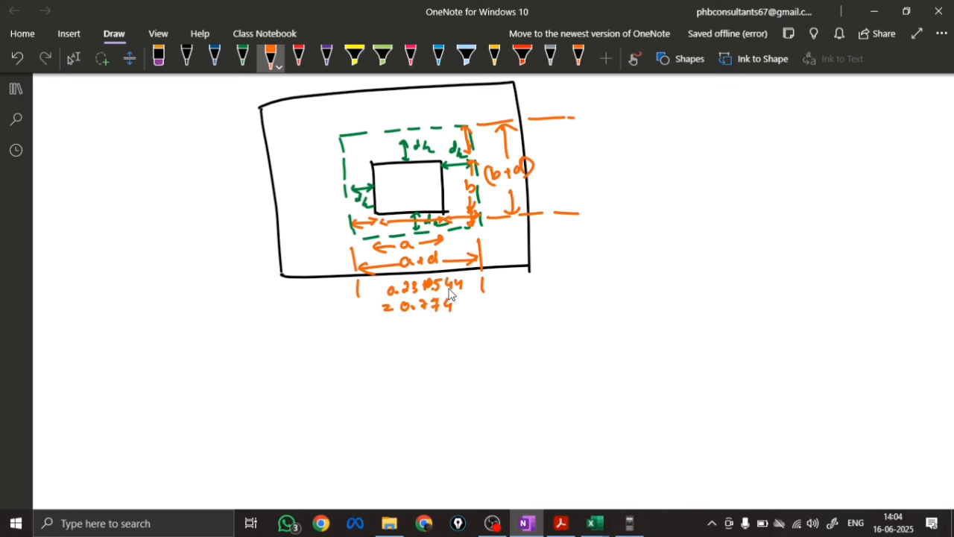
Write 0.23+0.544 = 0.774 in orange beside the (b+d) dimension
left_click_drag(531, 173, 571, 173)
left_click(540, 178)
mouse_move(567, 169)
left_mouse_down()
mouse_move(568, 177)
mouse_move(603, 173)
left_mouse_up()
left_click(583, 178)
left_click_drag(609, 165, 614, 173)
left_click_drag(535, 193, 544, 193)
mouse_move(535, 198)
left_mouse_down()
mouse_move(563, 188)
mouse_move(578, 197)
left_mouse_up()
left_click(569, 196)
mouse_move(584, 188)
left_mouse_down()
mouse_move(587, 197)
mouse_move(606, 194)
left_mouse_up()
left_click_drag(604, 186, 605, 199)
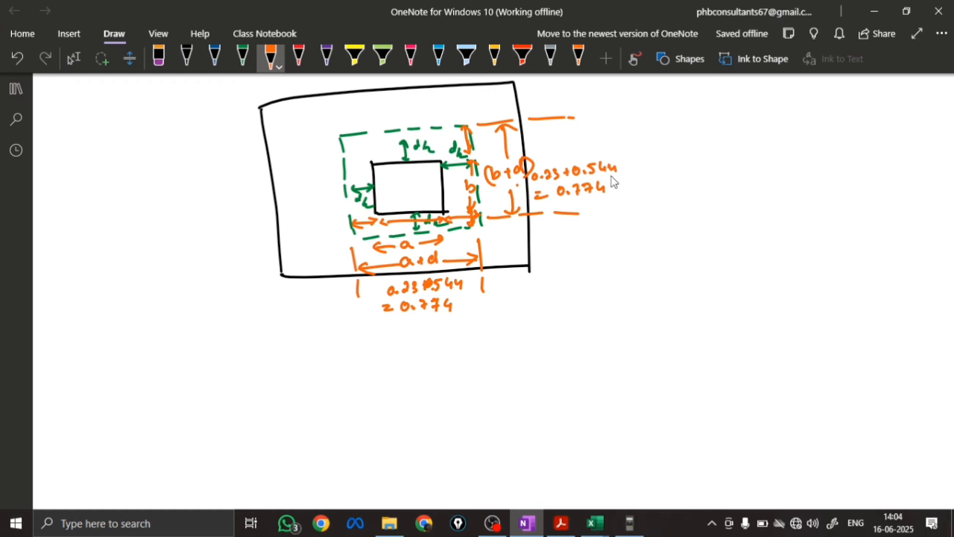
Sketch a second footing plan in black below the first, with a small column rectangle inside a large footing rectangle
scroll(263, 228, "down", 3)
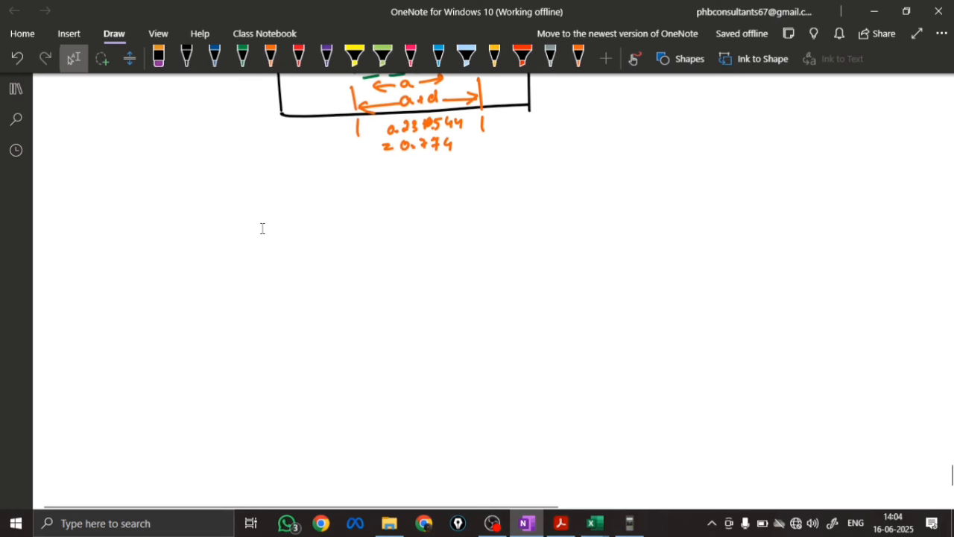
left_click(186, 58)
mouse_move(375, 258)
left_mouse_down()
mouse_move(377, 293)
mouse_move(437, 294)
left_mouse_up()
left_click_drag(377, 296, 442, 293)
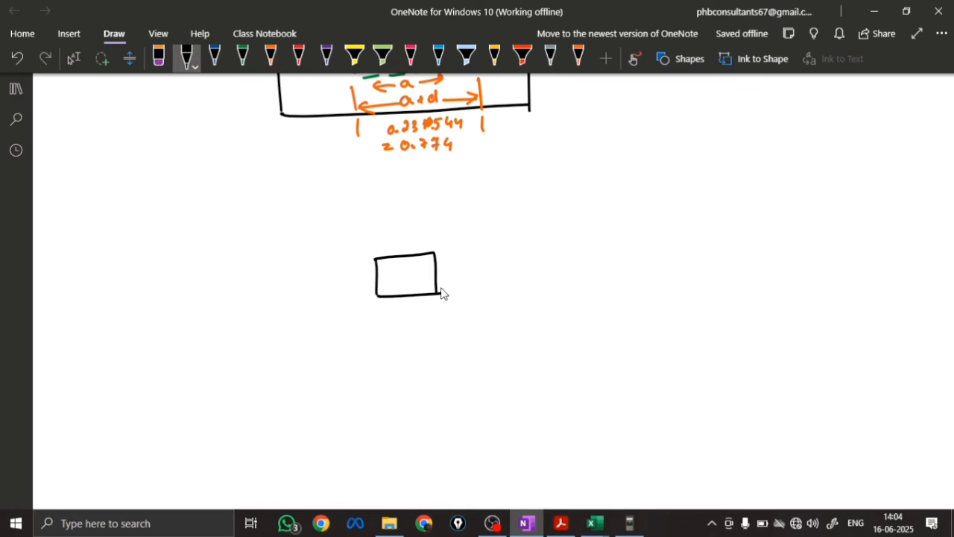
mouse_move(257, 208)
left_mouse_down()
mouse_move(271, 362)
mouse_move(504, 196)
mouse_move(560, 353)
mouse_move(267, 363)
left_mouse_up()
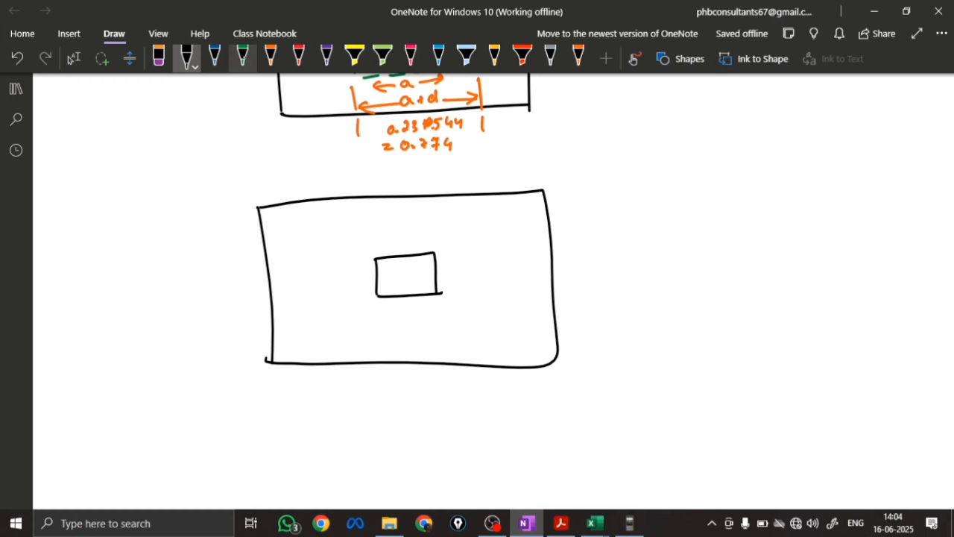
Draw a green critical-section rectangle around the column and hatch the strips above it and along its right side in green
left_click(243, 58)
mouse_move(328, 227)
left_mouse_down()
mouse_move(340, 331)
mouse_move(494, 276)
mouse_move(329, 328)
left_mouse_up()
left_click_drag(354, 200, 330, 226)
left_click_drag(378, 211, 365, 220)
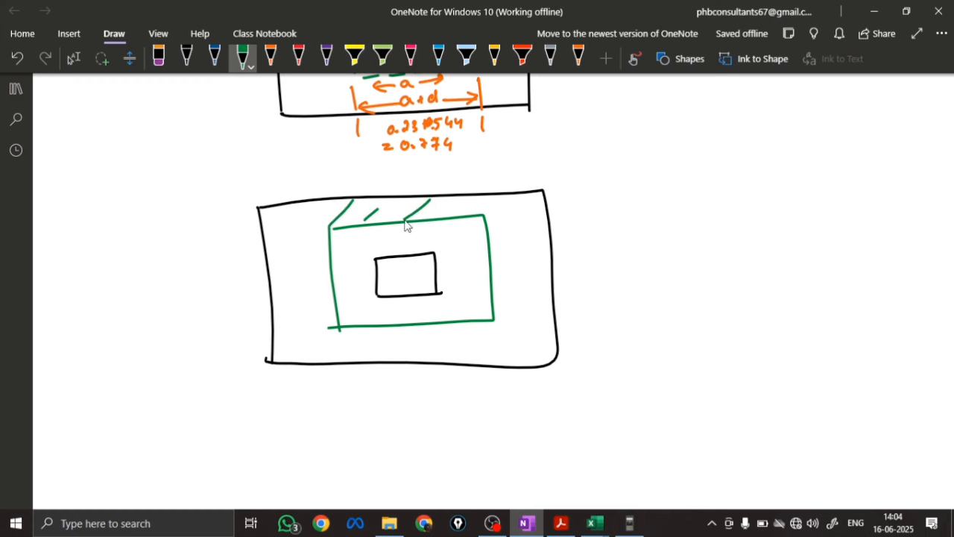
left_click_drag(430, 200, 404, 220)
left_click_drag(485, 199, 461, 216)
left_click_drag(534, 209, 479, 257)
left_click_drag(539, 233, 492, 290)
left_click_drag(546, 268, 492, 321)
left_click_drag(548, 302, 476, 367)
left_click_drag(548, 332, 511, 366)
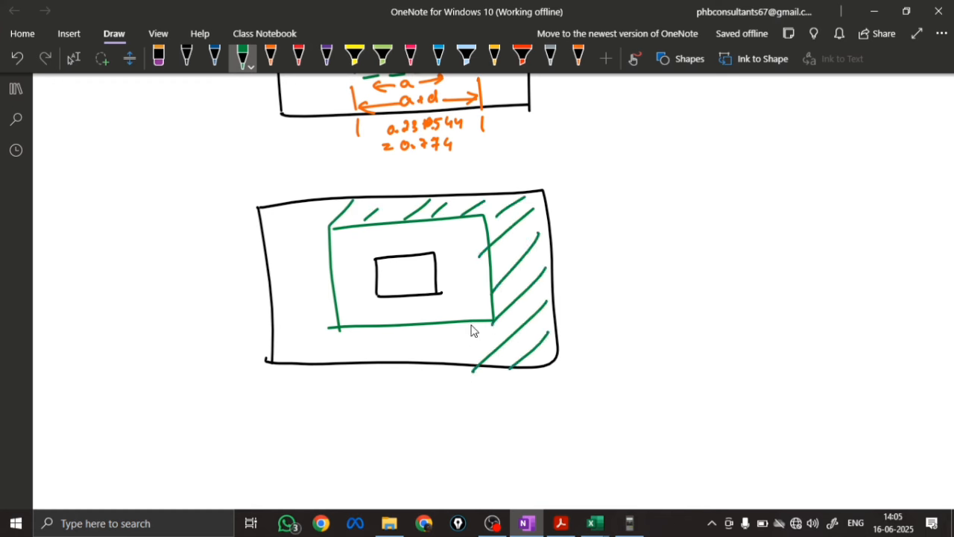
Hatch the remaining area below, left of and above the green rectangle with green diagonal strokes
left_click_drag(475, 321, 423, 360)
mouse_move(425, 332)
left_mouse_down()
mouse_move(376, 362)
mouse_move(335, 362)
left_mouse_up()
left_click_drag(341, 334, 283, 366)
left_click_drag(318, 313, 273, 342)
left_click_drag(330, 274, 273, 310)
left_click_drag(329, 243, 274, 279)
left_click_drag(328, 214, 267, 257)
left_click_drag(304, 202, 265, 231)
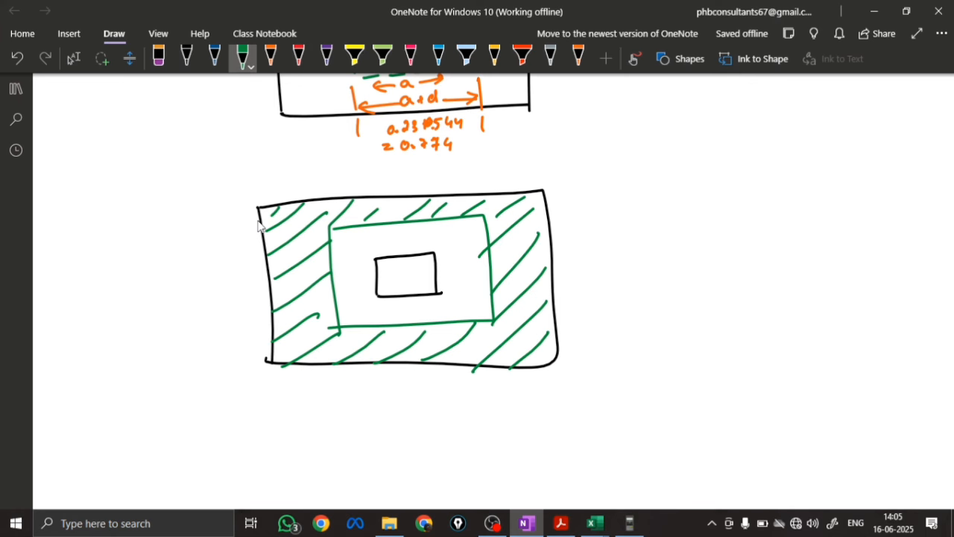
left_click_drag(333, 201, 321, 221)
left_click_drag(379, 198, 364, 217)
left_click_drag(385, 200, 372, 216)
Write "Perimeter area = Total area of footing - Internal area of footing" in black beside the plan, with an equals sign and opening bracket below
left_click(186, 59)
mouse_move(566, 200)
left_mouse_down()
mouse_move(599, 217)
mouse_move(697, 213)
left_mouse_up()
left_click_drag(585, 238, 603, 236)
mouse_move(583, 246)
left_mouse_down()
mouse_move(639, 234)
mouse_move(661, 245)
left_mouse_up()
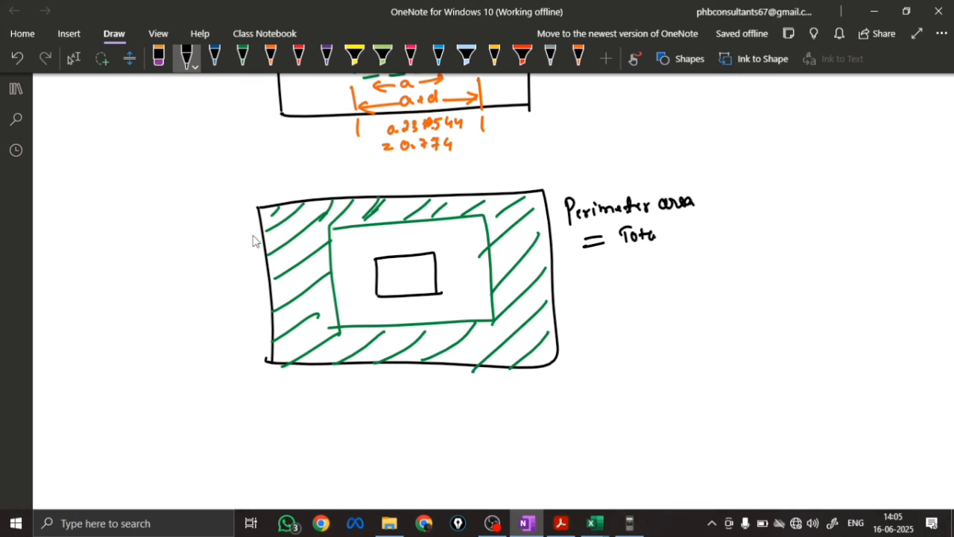
mouse_move(659, 237)
left_mouse_down()
mouse_move(758, 223)
mouse_move(780, 237)
mouse_move(838, 214)
mouse_move(885, 220)
mouse_move(943, 200)
mouse_move(823, 241)
mouse_move(889, 246)
left_mouse_up()
mouse_move(592, 317)
left_mouse_down()
mouse_move(608, 326)
mouse_move(640, 321)
left_mouse_up()
Dimension the footing plan's width and height in black with double-headed arrows, each labelled 2.3 m
left_click_drag(306, 407, 553, 400)
mouse_move(302, 402)
left_mouse_down()
mouse_move(288, 420)
mouse_move(321, 423)
left_mouse_up()
left_click_drag(410, 428, 419, 437)
mouse_move(429, 425)
left_mouse_down()
mouse_move(436, 438)
mouse_move(462, 434)
left_mouse_up()
left_click_drag(196, 216, 219, 371)
left_click_drag(212, 377, 231, 363)
left_click_drag(191, 224, 211, 224)
mouse_move(149, 286)
left_mouse_down()
mouse_move(145, 302)
mouse_move(198, 285)
left_mouse_up()
Fill in the total footing area as (2.3×2.3) followed by a minus sign below the perimeter area formula
left_click_drag(646, 312, 649, 318)
mouse_move(665, 303)
left_mouse_down()
mouse_move(674, 315)
mouse_move(665, 315)
left_mouse_up()
left_click_drag(681, 304, 695, 315)
left_click_drag(701, 300, 702, 314)
left_click_drag(625, 308, 641, 328)
mouse_move(714, 287)
left_mouse_down()
mouse_move(716, 317)
mouse_move(750, 301)
left_mouse_up()
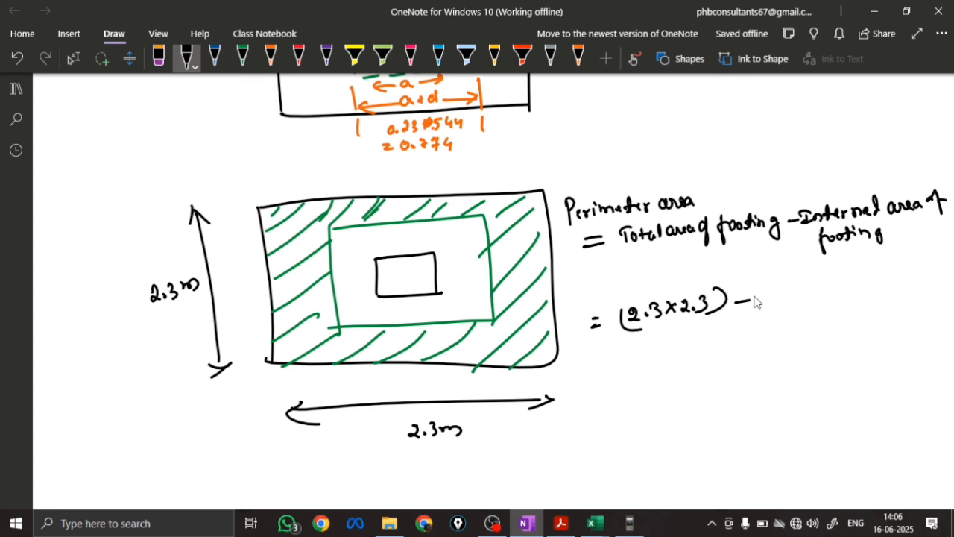
Dimension the green rectangle's width and height in black with arrows, each labelled 0.774 m
left_click_drag(351, 341, 492, 335)
left_click_drag(482, 329, 494, 337)
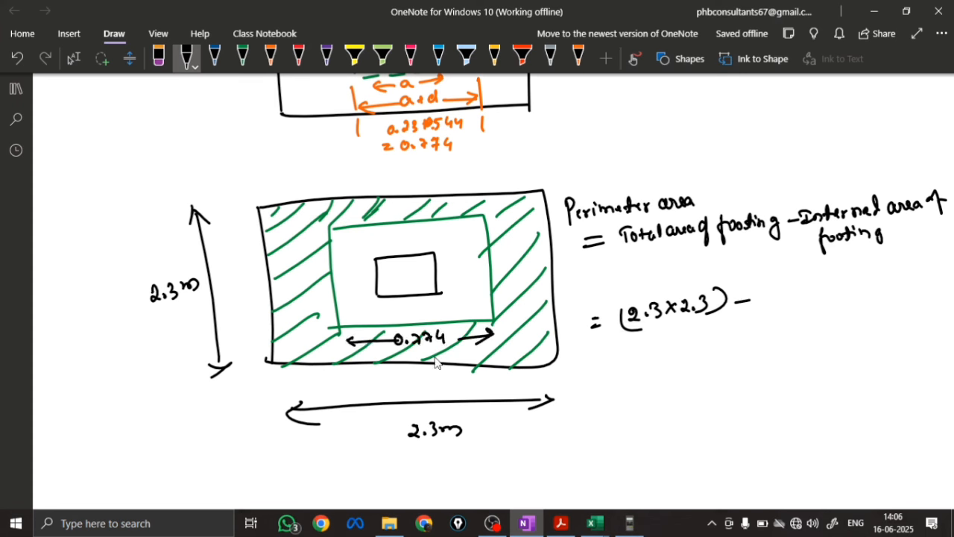
left_click_drag(415, 353, 432, 361)
mouse_move(505, 223)
left_mouse_down()
mouse_move(519, 223)
mouse_move(520, 322)
mouse_move(526, 312)
left_mouse_up()
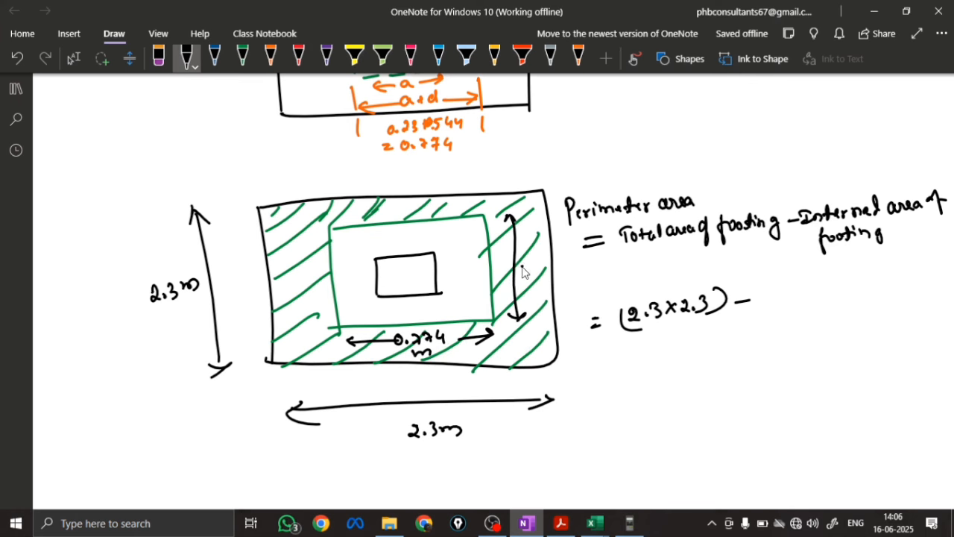
mouse_move(534, 269)
left_mouse_down()
mouse_move(560, 278)
mouse_move(543, 288)
left_mouse_up()
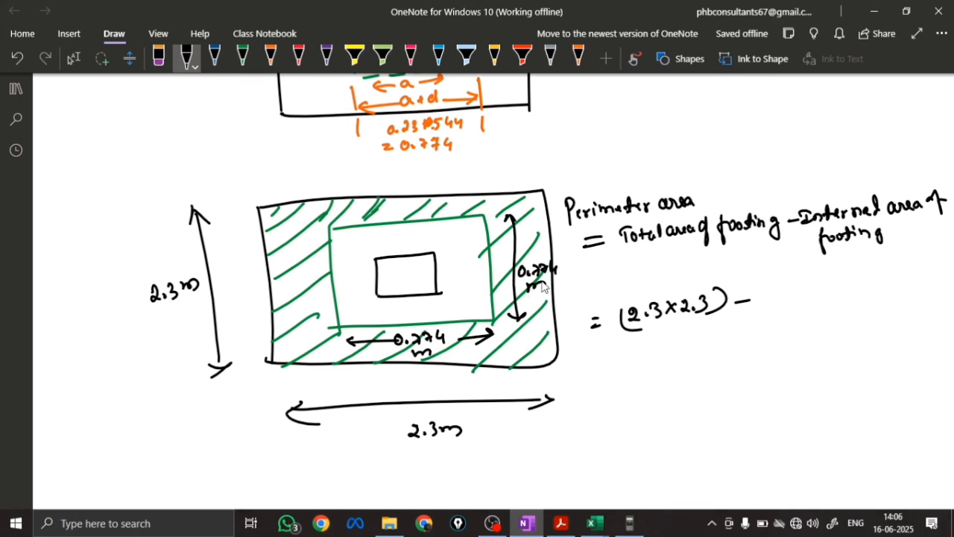
Complete the perimeter area expression with the internal area (0.774×0.774) after the minus sign
mouse_move(779, 282)
left_mouse_down()
mouse_move(770, 313)
mouse_move(780, 294)
left_mouse_up()
left_click_drag(789, 301, 811, 301)
left_click_drag(819, 281, 830, 296)
left_click_drag(835, 284, 843, 293)
mouse_move(850, 282)
left_mouse_down()
mouse_move(852, 293)
mouse_move(868, 293)
left_mouse_up()
mouse_move(882, 276)
left_mouse_down()
mouse_move(885, 292)
mouse_move(911, 287)
left_mouse_up()
left_click_drag(856, 290, 857, 291)
Write = 5.29 - 0.599 on the line below the substituted perimeter area expression
left_click_drag(611, 359, 623, 357)
mouse_move(613, 365)
left_mouse_down()
mouse_move(660, 353)
mouse_move(673, 339)
left_mouse_up()
left_click_drag(676, 349, 677, 349)
mouse_move(683, 341)
left_mouse_down()
mouse_move(706, 350)
mouse_move(763, 329)
left_mouse_up()
left_click_drag(776, 337, 784, 342)
left_click_drag(786, 328, 808, 337)
left_click_drag(820, 319, 821, 334)
Write the result = 4.691 m², label it "Perimeter area" and draw a black box around it
left_click_drag(636, 392, 648, 391)
left_click_drag(637, 399, 651, 398)
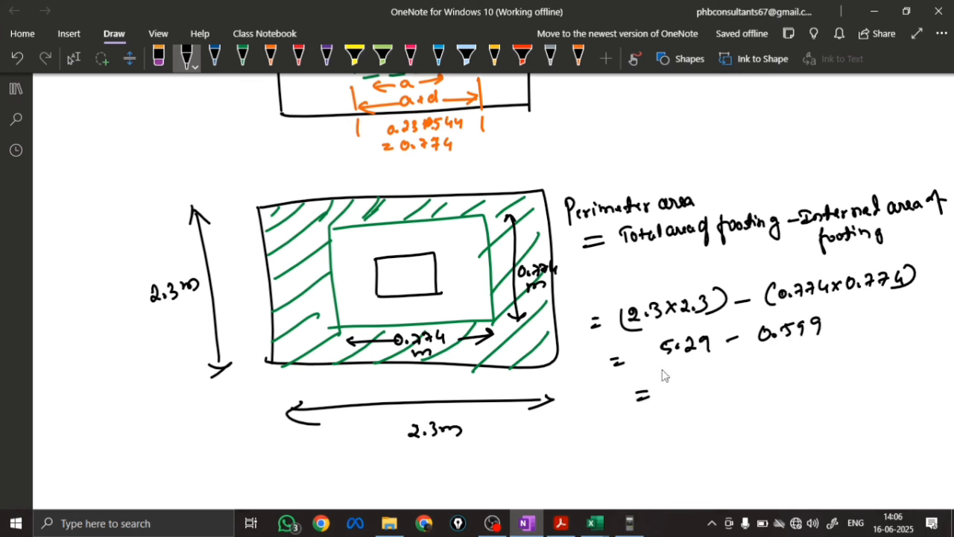
mouse_move(679, 382)
left_mouse_down()
mouse_move(694, 392)
mouse_move(686, 399)
left_mouse_up()
left_click_drag(700, 395, 717, 395)
mouse_move(724, 378)
left_mouse_down()
mouse_move(724, 391)
mouse_move(764, 385)
mouse_move(782, 366)
left_mouse_up()
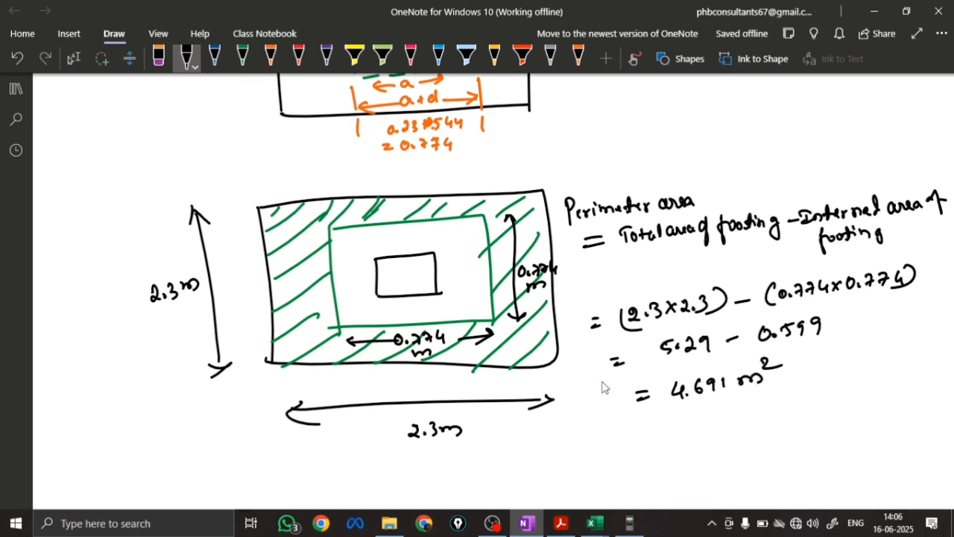
mouse_move(579, 386)
left_mouse_down()
mouse_move(580, 408)
mouse_move(597, 395)
mouse_move(630, 401)
mouse_move(650, 384)
left_mouse_up()
mouse_move(595, 425)
left_mouse_down()
mouse_move(597, 435)
mouse_move(631, 423)
left_mouse_up()
mouse_move(568, 379)
left_mouse_down()
mouse_move(569, 440)
mouse_move(798, 416)
mouse_move(558, 438)
left_mouse_up()
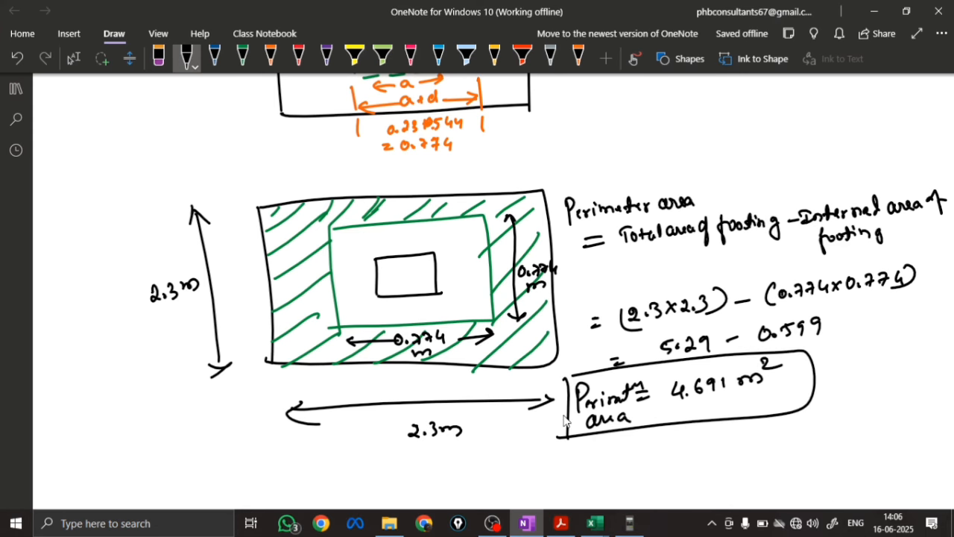
Write "V = Net upward soil pressure × perimeter area." in blue in the blank space below the plan
left_click(73, 58)
scroll(246, 244, "down", 5)
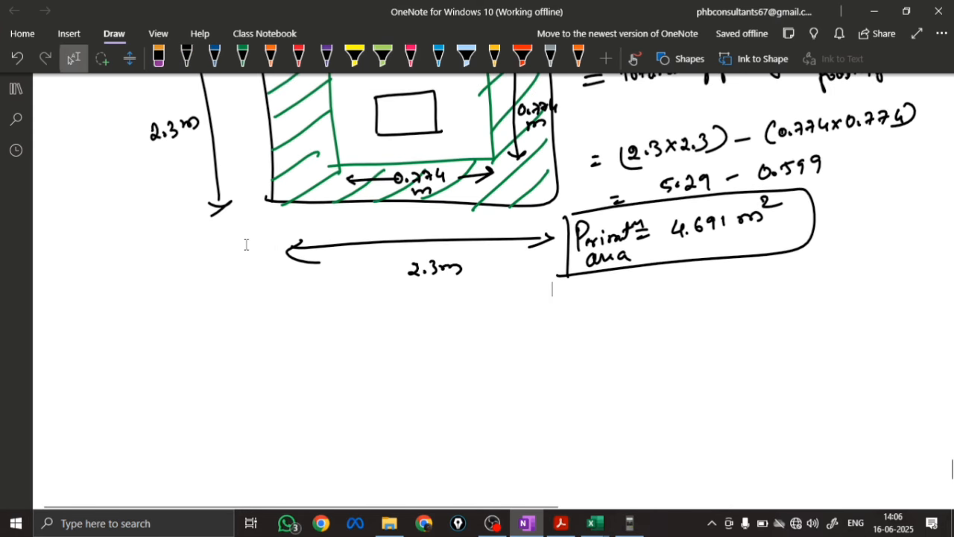
scroll(246, 244, "down", 3)
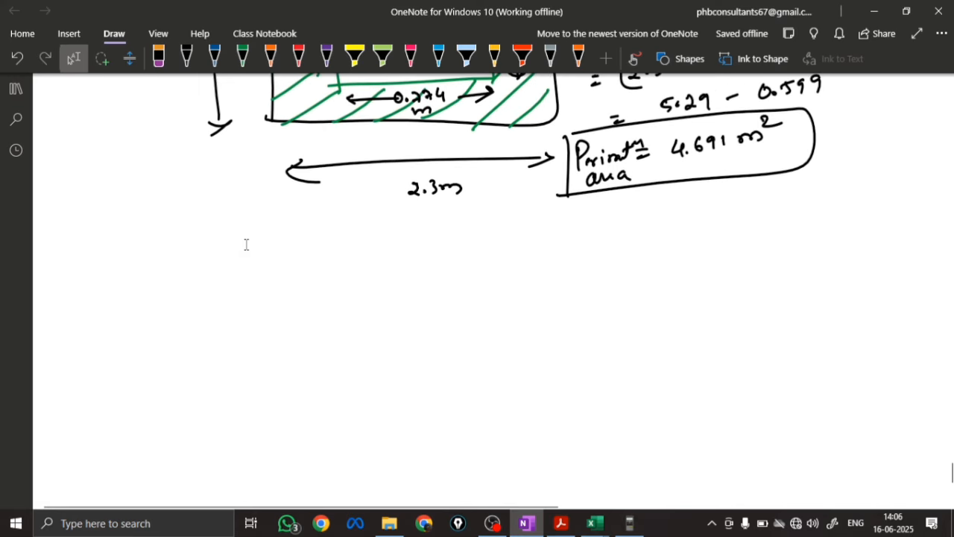
left_click(215, 55)
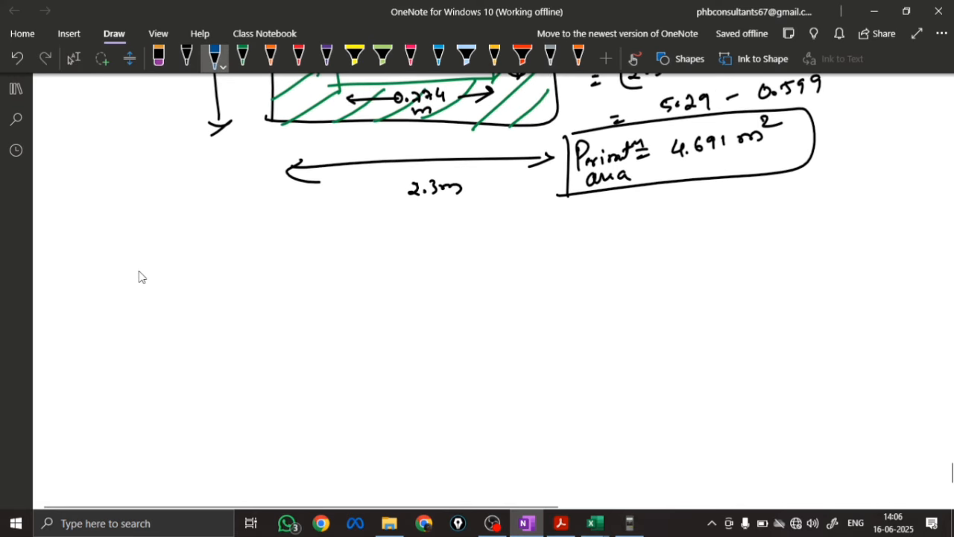
left_click_drag(149, 275, 184, 276)
mouse_move(174, 283)
left_mouse_down()
mouse_move(218, 270)
mouse_move(235, 277)
mouse_move(315, 264)
mouse_move(326, 272)
mouse_move(401, 259)
mouse_move(437, 234)
mouse_move(438, 266)
mouse_move(539, 232)
mouse_move(606, 231)
left_mouse_up()
left_click(616, 230)
Write = 208 × 4.691 in blue below the V formula, with another equals sign on the line beneath
left_click_drag(202, 314, 215, 318)
mouse_move(270, 292)
left_mouse_down()
mouse_move(273, 283)
mouse_move(287, 312)
mouse_move(291, 300)
left_mouse_up()
left_click_drag(309, 296, 334, 306)
mouse_move(333, 293)
left_mouse_down()
mouse_move(320, 306)
mouse_move(361, 300)
left_mouse_up()
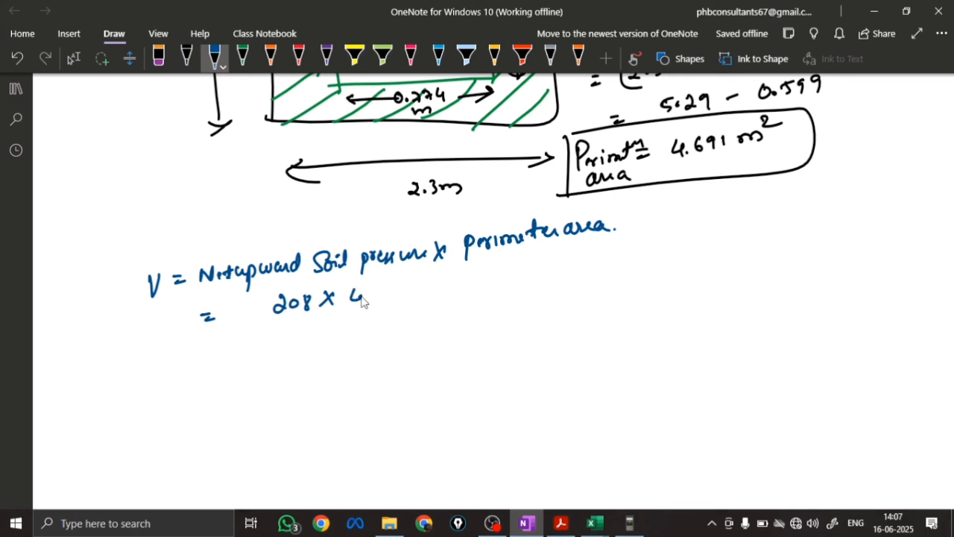
left_click_drag(369, 297, 369, 299)
left_click_drag(383, 288, 379, 295)
left_click_drag(396, 290, 393, 298)
left_click_drag(404, 288, 405, 298)
left_click_drag(236, 344, 249, 344)
left_click_drag(236, 352, 249, 351)
mouse_move(291, 337)
left_mouse_down()
mouse_move(289, 348)
mouse_move(298, 347)
left_mouse_up()
mouse_move(312, 332)
left_mouse_down()
mouse_move(316, 345)
mouse_move(296, 340)
left_mouse_up()
left_click(159, 58)
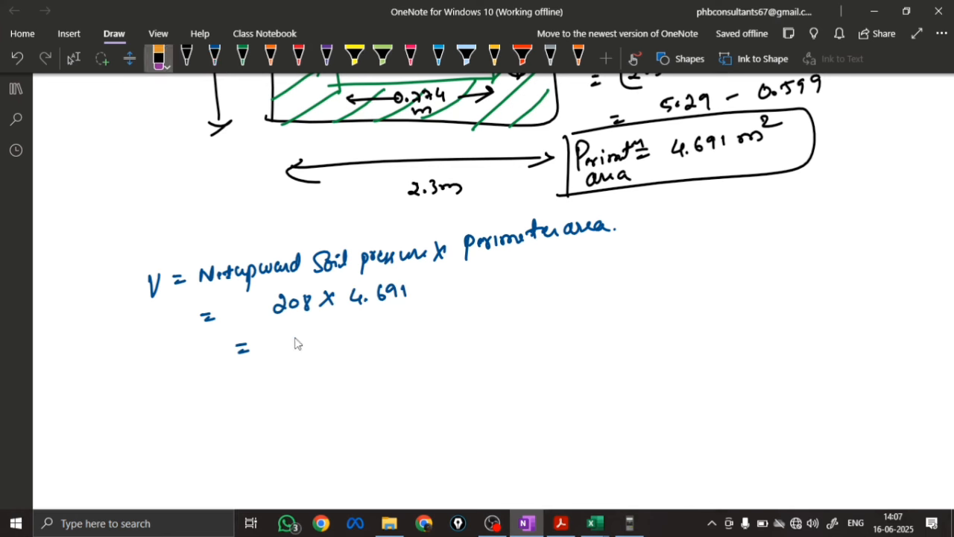
left_click(218, 51)
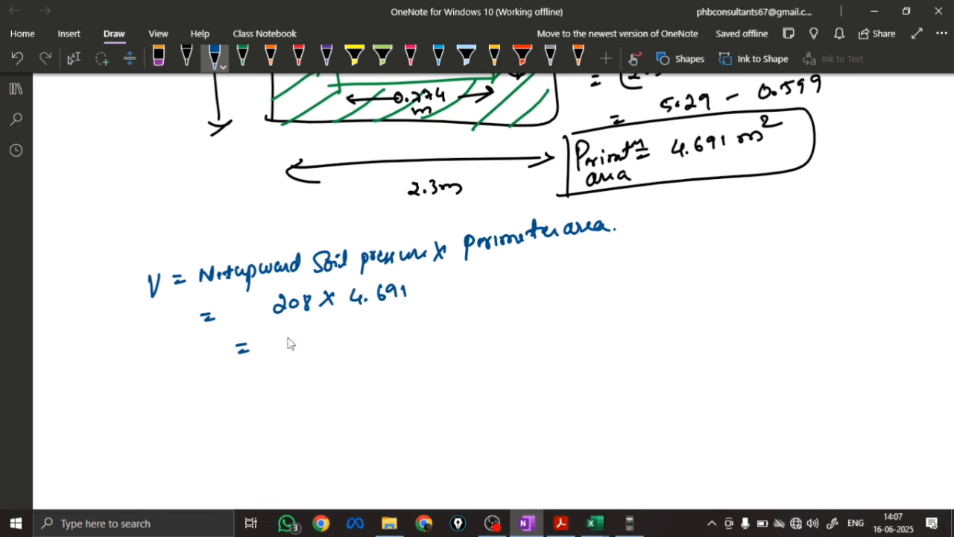
Write the shear force result 975.72 KN in blue and its rounded value V ≈ 976 KN on the line below
mouse_move(290, 343)
left_mouse_down()
mouse_move(288, 355)
mouse_move(305, 358)
mouse_move(366, 343)
left_mouse_up()
left_click(329, 348)
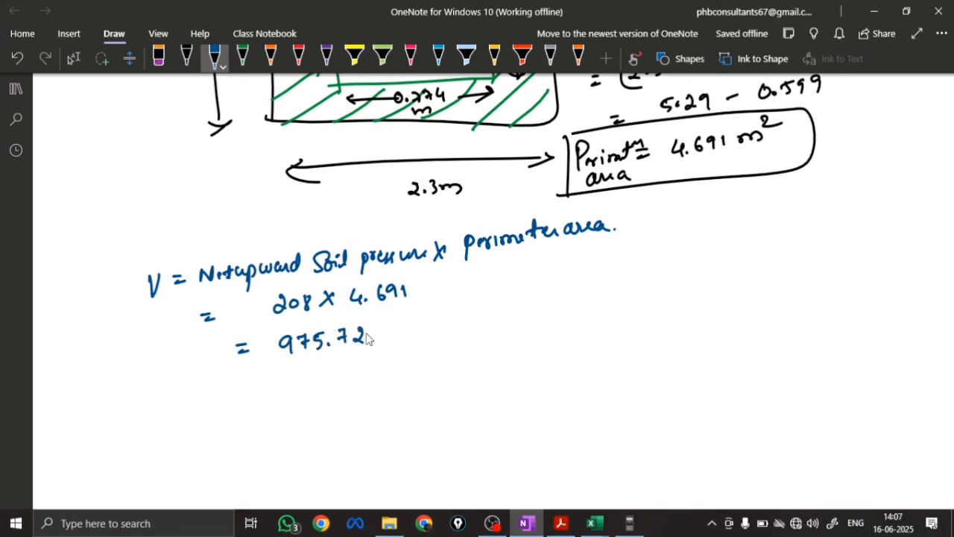
mouse_move(340, 369)
left_mouse_down()
mouse_move(338, 384)
mouse_move(353, 383)
left_mouse_up()
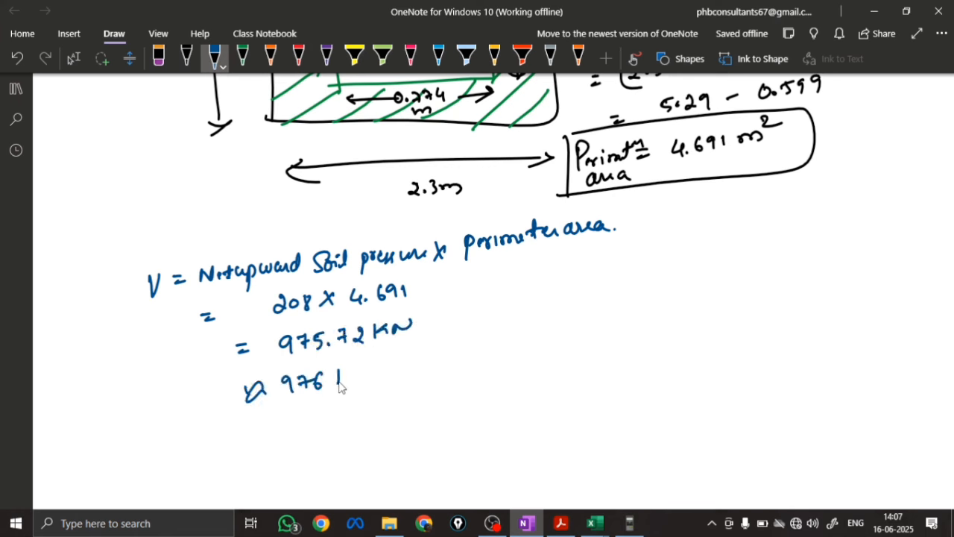
left_click_drag(356, 382, 370, 378)
left_click(383, 375)
left_click_drag(207, 384, 225, 384)
Write Vu = 1.5×976 and Vu = 1464 KN in blue, and draw a box around the 1464 KN result
left_click_drag(216, 433, 234, 431)
mouse_move(237, 445)
left_mouse_down()
mouse_move(244, 451)
mouse_move(276, 434)
left_mouse_up()
left_click_drag(265, 444, 311, 436)
left_click(306, 434)
mouse_move(328, 423)
left_mouse_down()
mouse_move(338, 433)
mouse_move(328, 433)
left_mouse_up()
mouse_move(354, 420)
left_mouse_down()
mouse_move(351, 434)
mouse_move(379, 423)
left_mouse_up()
left_click_drag(287, 461, 341, 463)
mouse_move(349, 450)
left_mouse_down()
mouse_move(344, 467)
mouse_move(383, 462)
left_mouse_up()
mouse_move(395, 446)
left_mouse_down()
mouse_move(395, 460)
mouse_move(415, 446)
left_mouse_up()
left_click_drag(249, 458, 273, 470)
left_click_drag(232, 464, 228, 492)
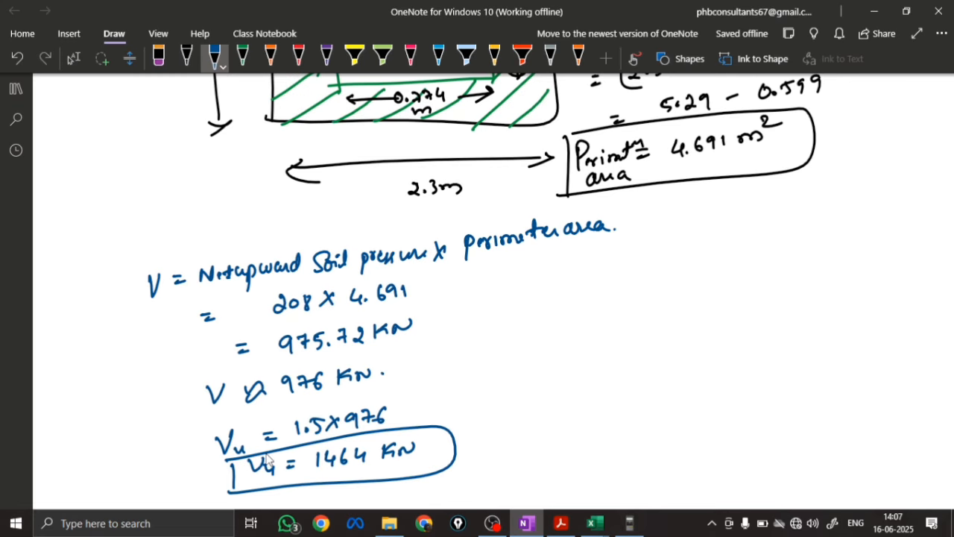
Write the shear stress formula τv = Vu / b'd in blue below the boxed factored shear force
scroll(269, 460, "down", 3)
left_click(276, 237)
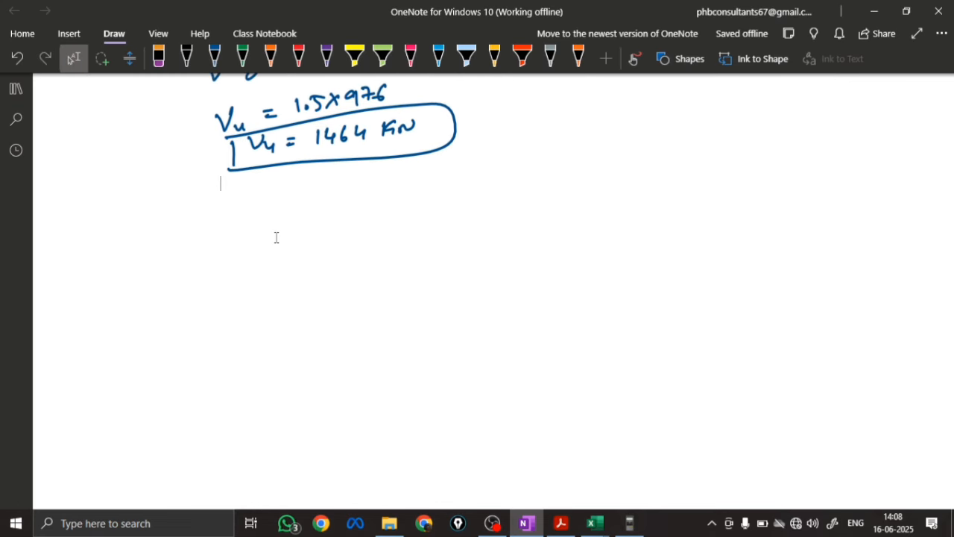
left_click(215, 57)
left_click_drag(175, 219, 195, 241)
left_click_drag(200, 230, 265, 207)
mouse_move(267, 209)
left_mouse_down()
mouse_move(276, 221)
mouse_move(289, 217)
left_mouse_up()
mouse_move(252, 236)
left_mouse_down()
mouse_move(255, 249)
mouse_move(264, 234)
left_mouse_up()
left_click_drag(282, 244, 284, 249)
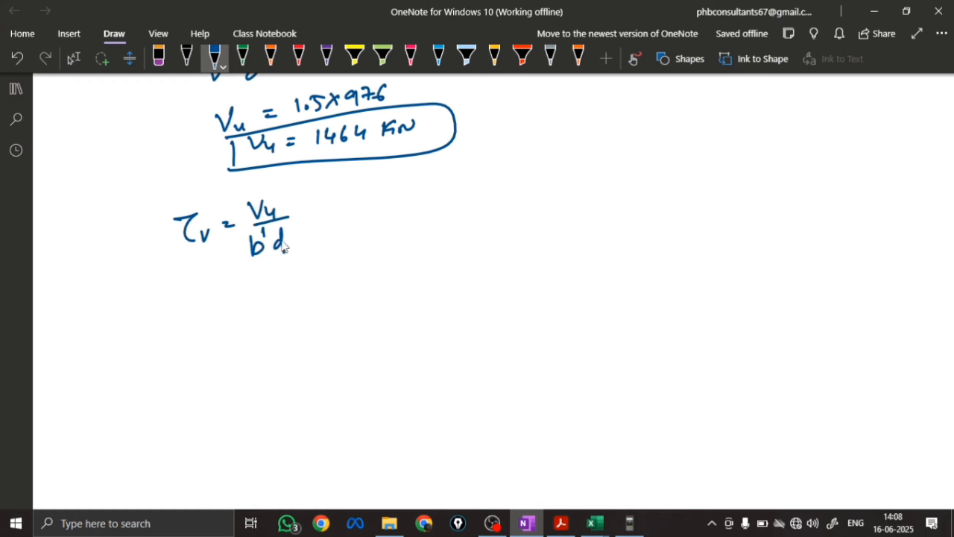
Draw a double vertical divider beside the τv formula and write "b' = perimeter length of shear area" in blue
left_click_drag(383, 177, 401, 255)
left_click_drag(428, 180, 435, 200)
mouse_move(448, 182)
left_mouse_down()
mouse_move(592, 174)
mouse_move(612, 187)
mouse_move(631, 162)
mouse_move(661, 179)
mouse_move(686, 160)
mouse_move(750, 150)
mouse_move(790, 158)
left_mouse_up()
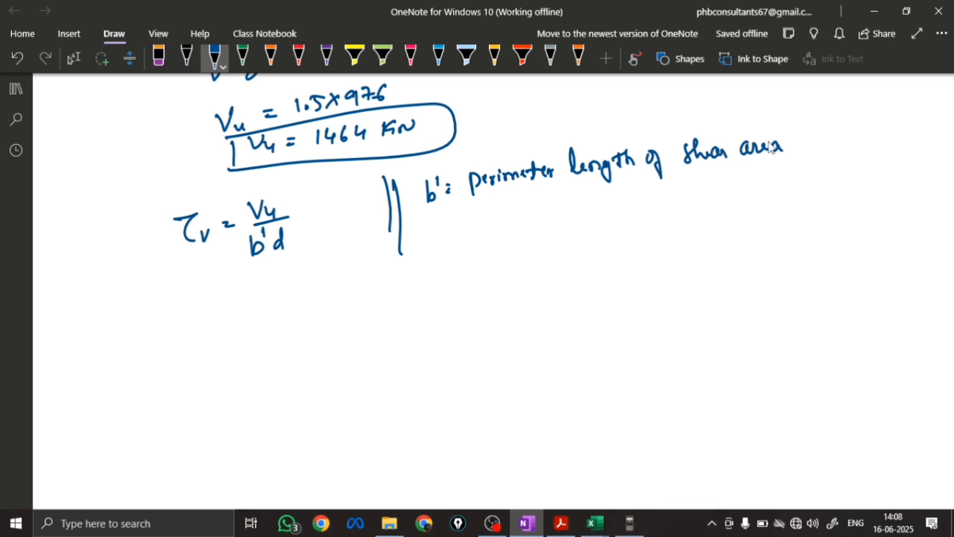
Sketch a footing plan below the b' definition, with the column and footing in black and the critical-section rectangle in blue
left_click(186, 57)
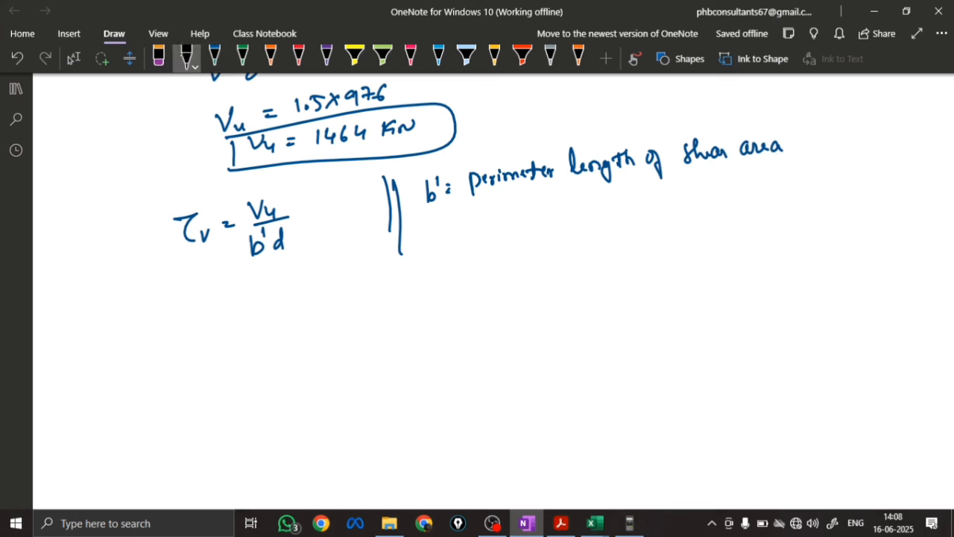
mouse_move(595, 260)
left_mouse_down()
mouse_move(598, 301)
mouse_move(643, 297)
left_mouse_up()
mouse_move(512, 223)
left_mouse_down()
mouse_move(522, 326)
mouse_move(720, 249)
mouse_move(720, 323)
left_mouse_up()
left_click_drag(521, 328, 731, 343)
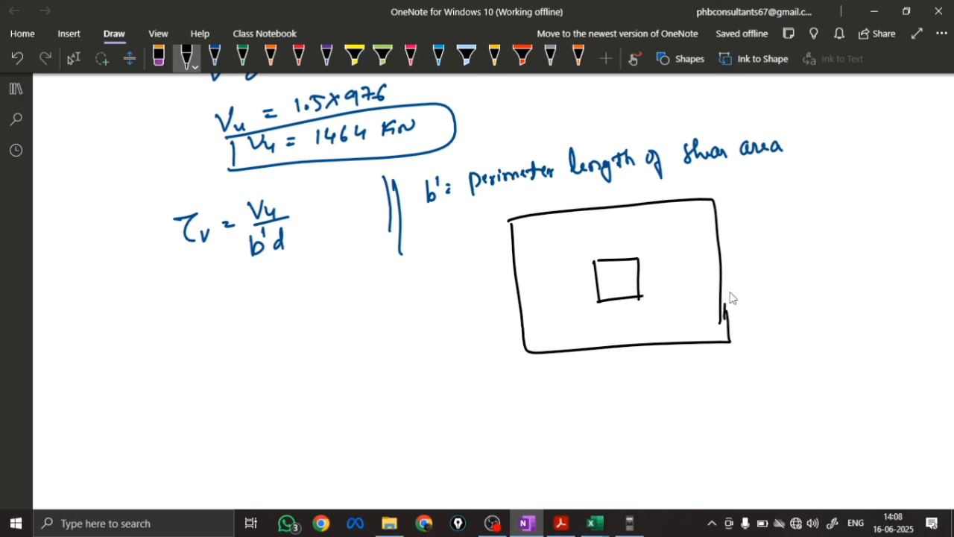
left_click(214, 58)
mouse_move(553, 238)
left_mouse_down()
mouse_move(646, 228)
mouse_move(680, 300)
mouse_move(555, 248)
mouse_move(570, 334)
mouse_move(686, 315)
left_mouse_up()
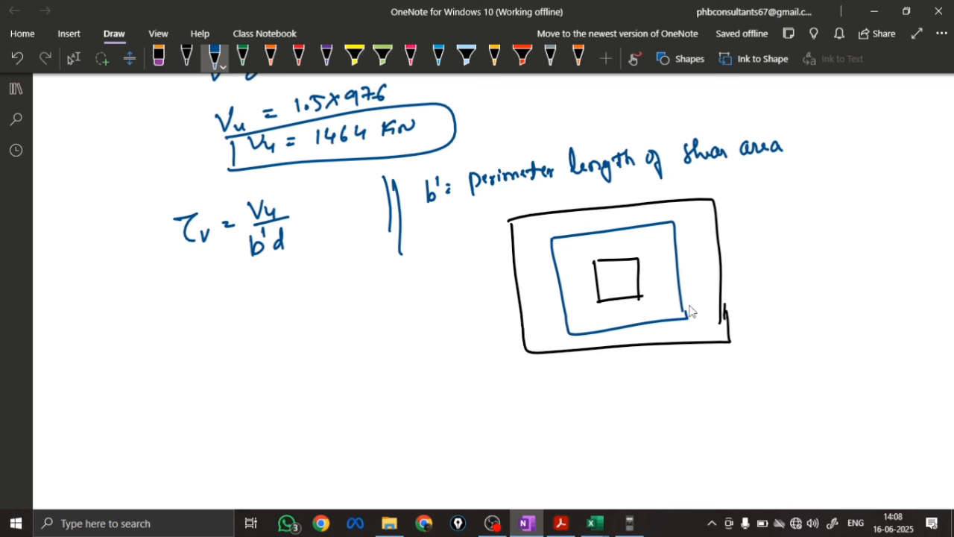
Dimension all four sides of the blue rectangle in orange with arrows, each labelled 0.774
left_click(270, 58)
mouse_move(595, 340)
left_mouse_down()
mouse_move(577, 343)
mouse_move(684, 344)
left_mouse_up()
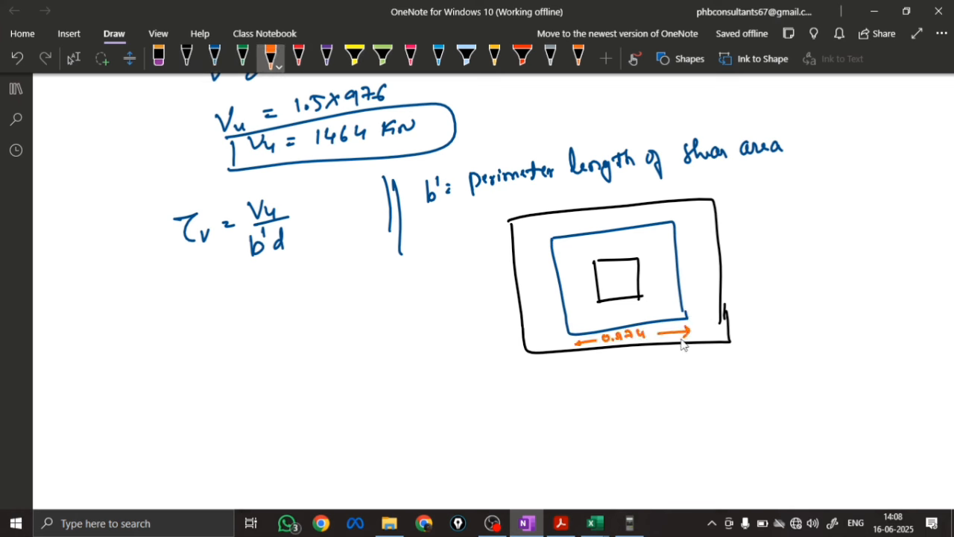
mouse_move(684, 283)
left_mouse_down()
mouse_move(687, 272)
mouse_move(725, 263)
mouse_move(703, 314)
mouse_move(707, 303)
left_mouse_up()
mouse_move(698, 250)
left_mouse_down()
mouse_move(697, 223)
mouse_move(703, 232)
left_mouse_up()
mouse_move(561, 223)
left_mouse_down()
mouse_move(561, 233)
mouse_move(590, 221)
left_mouse_up()
left_click_drag(597, 218, 677, 212)
mouse_move(524, 291)
left_mouse_down()
mouse_move(559, 291)
mouse_move(550, 334)
mouse_move(557, 325)
left_mouse_up()
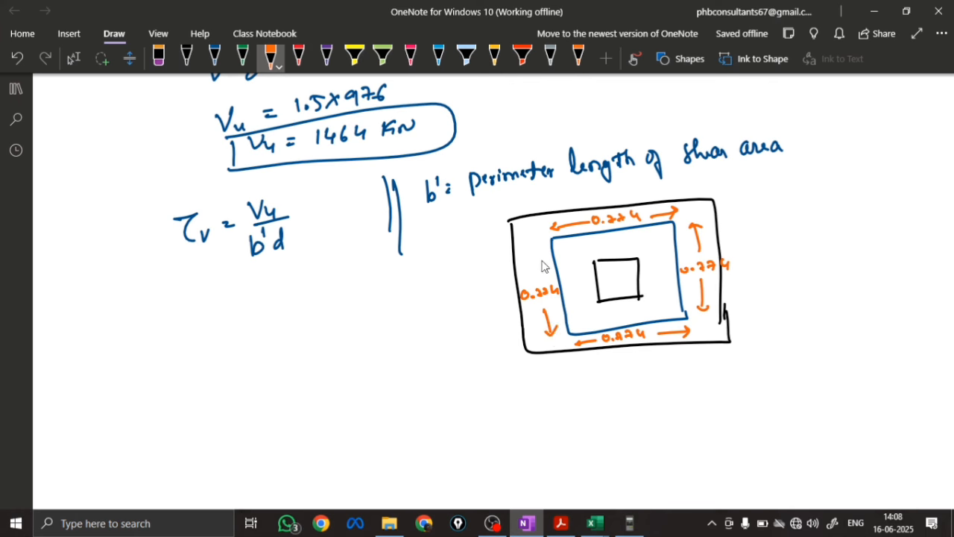
left_click_drag(537, 275, 537, 245)
left_click_drag(531, 252, 542, 249)
Label the plan's sides in orange outside the footing: P below, Q at right, R above and S at left
left_click_drag(625, 357, 630, 367)
left_click_drag(747, 255, 757, 269)
left_click_drag(606, 202, 617, 200)
left_click_drag(503, 294, 492, 311)
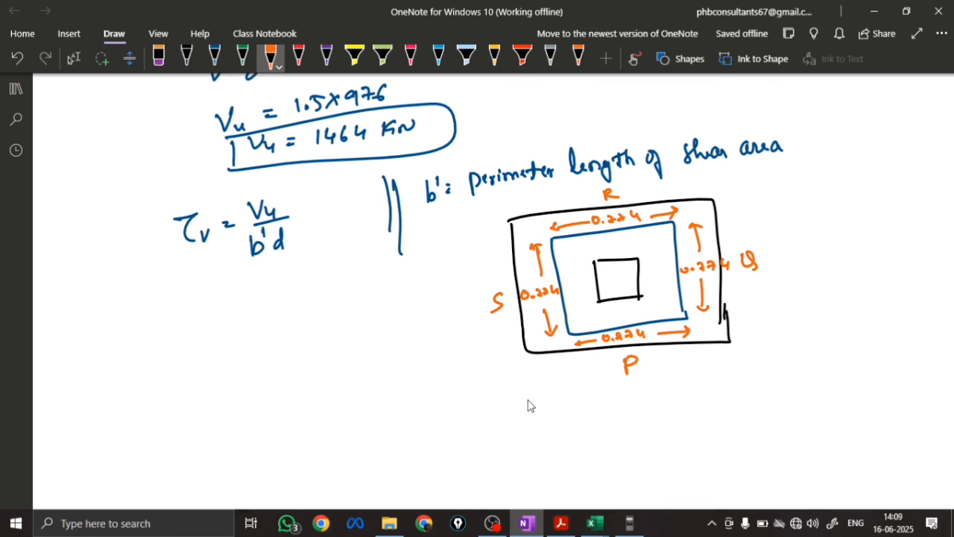
Write the shear perimeter formula "b' = P+Q+R+S" in orange below the footing plan
mouse_move(513, 405)
left_mouse_down()
mouse_move(524, 424)
mouse_move(526, 410)
left_mouse_up()
left_click_drag(533, 410, 542, 411)
left_click_drag(533, 418, 571, 421)
mouse_move(570, 402)
left_mouse_down()
mouse_move(573, 414)
mouse_move(618, 417)
mouse_move(661, 395)
left_mouse_up()
Write the substituted side lengths "= 0.774+0.774+0.774+0.774" under the perimeter formula
left_click_drag(557, 436, 567, 434)
mouse_move(558, 442)
left_mouse_down()
mouse_move(586, 431)
mouse_move(641, 440)
mouse_move(684, 422)
mouse_move(714, 433)
mouse_move(736, 415)
left_mouse_up()
left_click(596, 439)
mouse_move(728, 408)
left_mouse_down()
mouse_move(729, 423)
mouse_move(743, 409)
left_mouse_up()
left_click(753, 417)
mouse_move(758, 407)
left_mouse_down()
mouse_move(762, 418)
mouse_move(791, 419)
mouse_move(816, 407)
left_mouse_up()
mouse_move(808, 400)
left_mouse_down()
mouse_move(809, 416)
mouse_move(822, 397)
left_mouse_up()
left_click(831, 410)
mouse_move(836, 395)
left_mouse_down()
mouse_move(846, 409)
mouse_move(862, 398)
left_mouse_up()
Write the perimeter result "b' = 3.096 m" in orange below the substituted sum
left_click_drag(567, 466, 575, 465)
left_click_drag(568, 470, 600, 471)
mouse_move(614, 458)
left_mouse_down()
mouse_move(628, 472)
mouse_move(677, 459)
left_mouse_up()
left_click(615, 467)
left_click(538, 463)
left_click_drag(540, 463, 542, 477)
left_click_drag(552, 457, 553, 464)
Write the perimeter in millimetres as "b' = 3096 mm" and draw an orange outline around it
mouse_move(558, 483)
left_mouse_down()
mouse_move(554, 503)
mouse_move(567, 500)
left_mouse_up()
left_click_drag(570, 482, 593, 490)
mouse_move(586, 498)
left_mouse_down()
mouse_move(616, 498)
mouse_move(625, 483)
left_mouse_up()
mouse_move(642, 482)
left_mouse_down()
mouse_move(639, 498)
mouse_move(650, 487)
mouse_move(708, 482)
left_mouse_up()
mouse_move(543, 487)
left_mouse_down()
mouse_move(545, 511)
mouse_move(560, 510)
left_mouse_up()
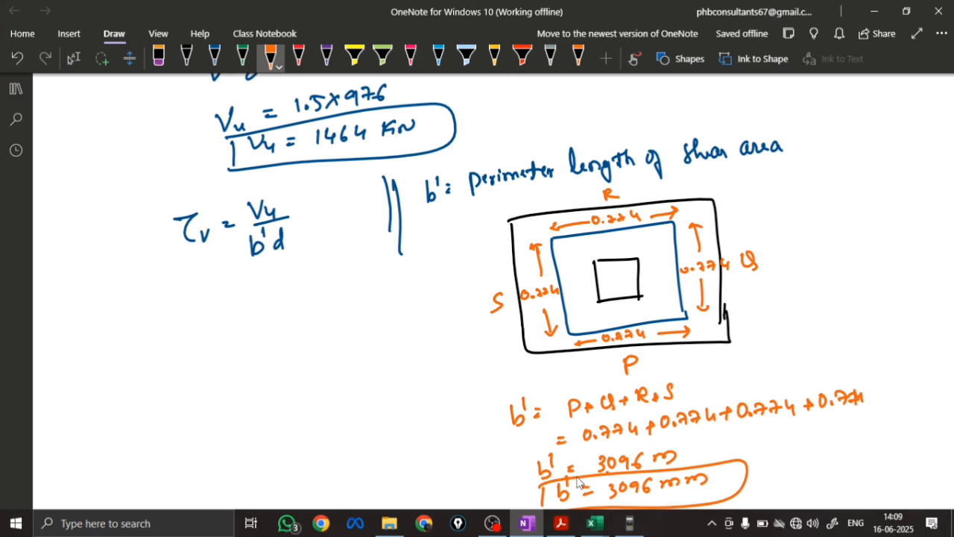
left_click(549, 510)
Draw a long curved black arrow from the τv formula down to the blank area beside and below the b' calculation
scroll(402, 377, "down", 3)
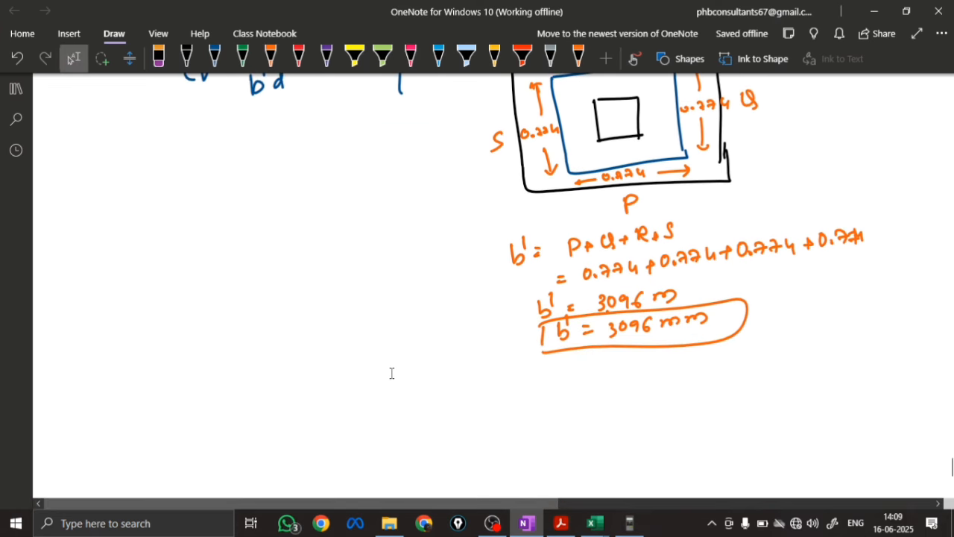
left_click(187, 58)
mouse_move(260, 112)
left_mouse_down()
mouse_move(291, 217)
mouse_move(304, 416)
mouse_move(325, 402)
left_mouse_up()
key("Escape")
scroll(390, 373, "down", 3)
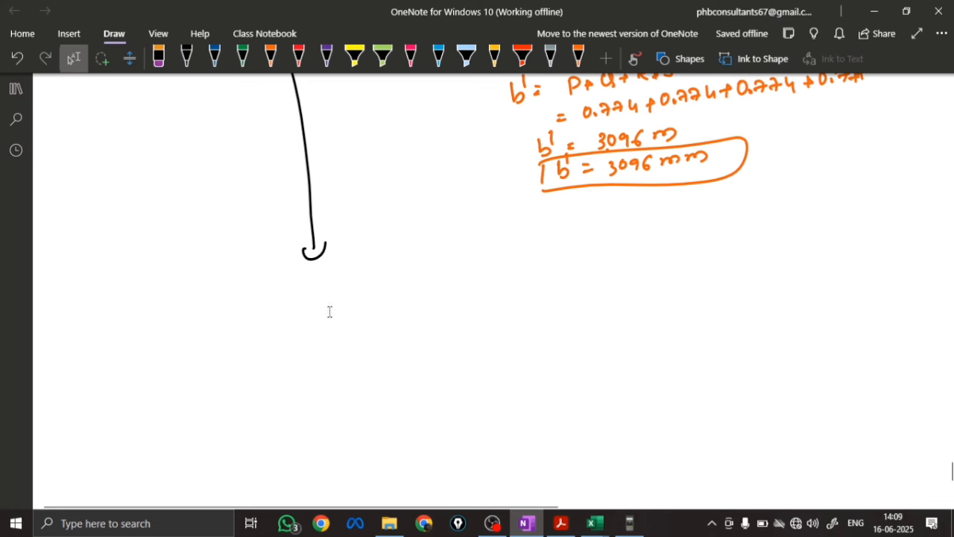
Switch to the IS 456:2000 PDF in Acrobat and search for clause 31.6.3
left_click(561, 523)
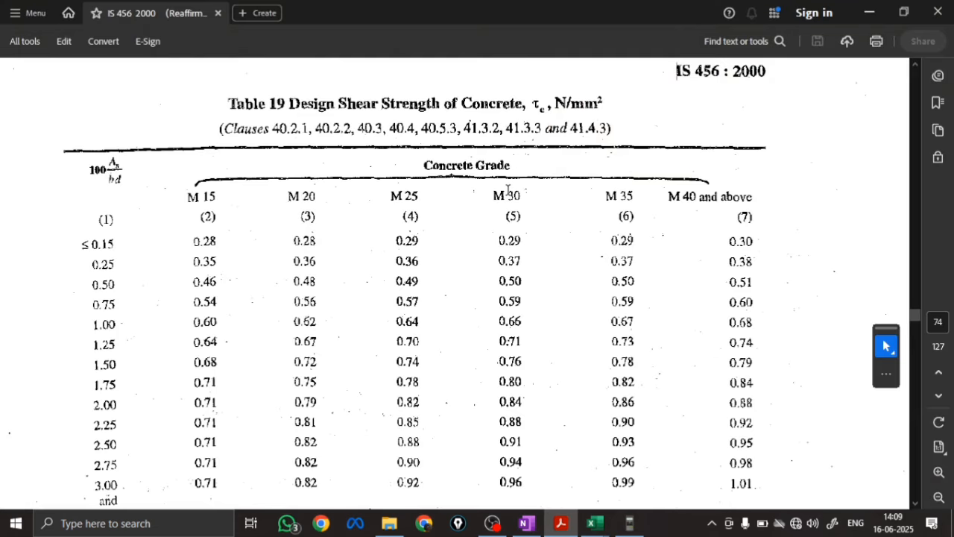
left_click(778, 42)
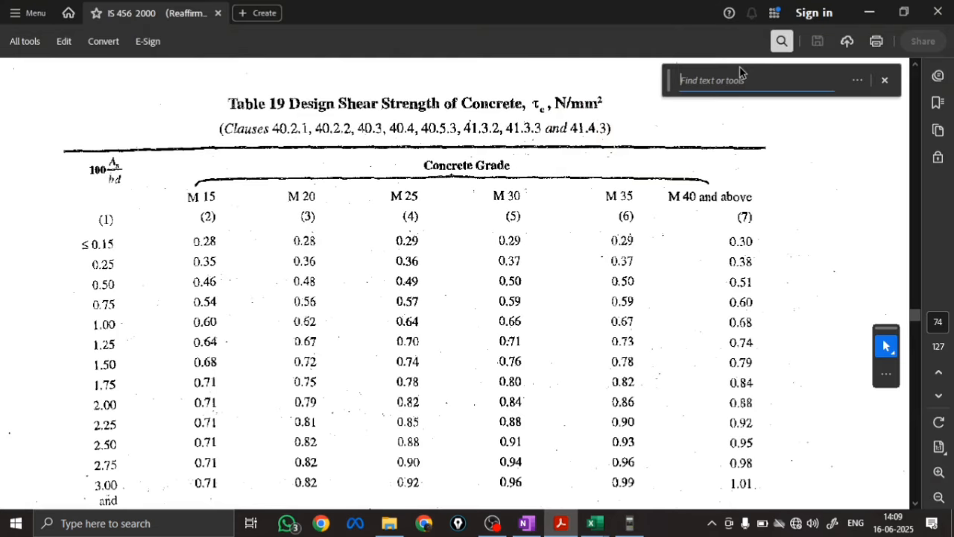
type("31")
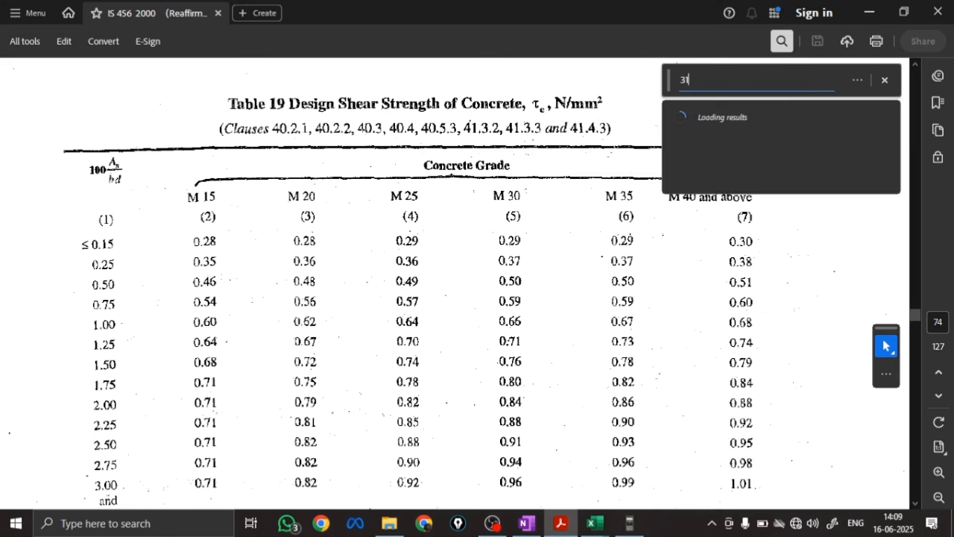
type(".63")
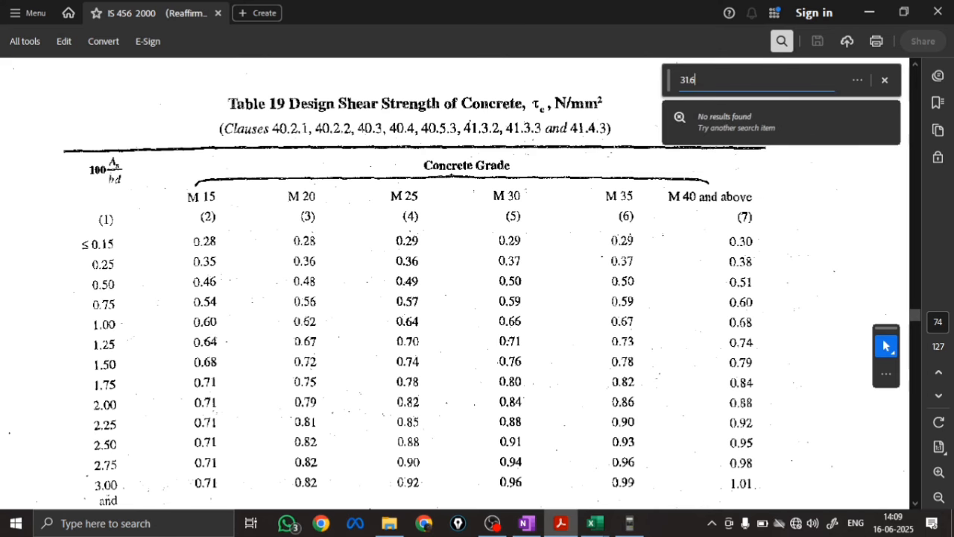
type(".3")
key("Return")
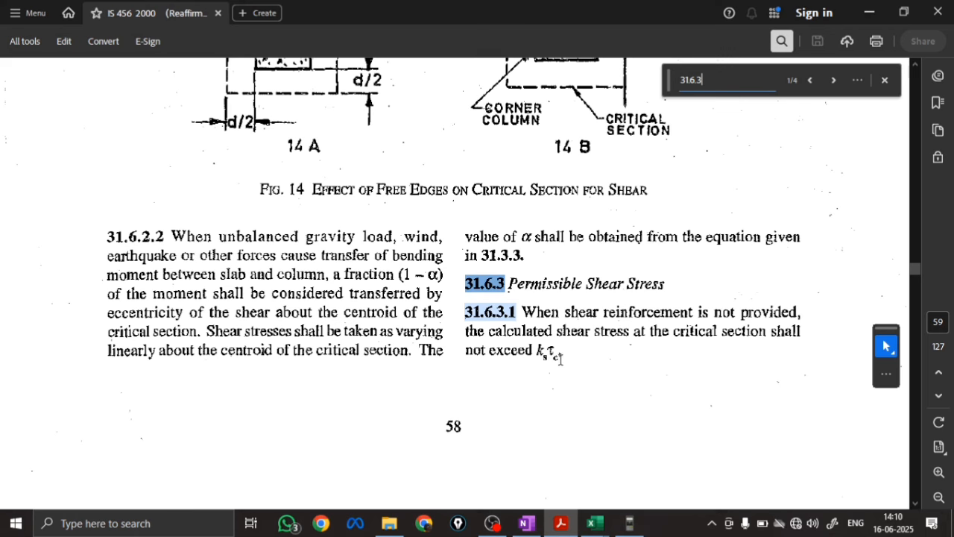
Look up the ks and τc formulas in clause 31.6.3.1 and write "Ks τc" and "Ks = 0.5 + βc" in black below the arrow in OneNote
scroll(561, 359, "down", 15)
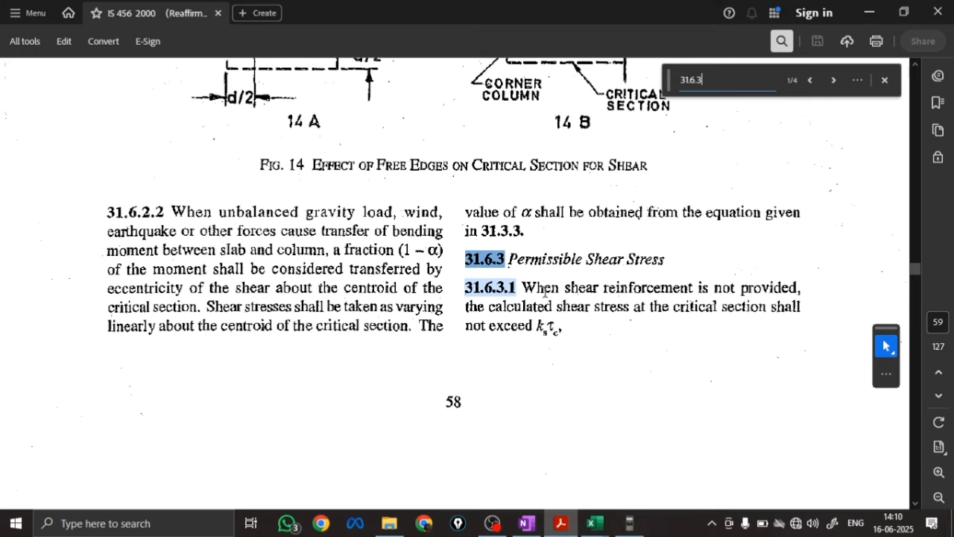
scroll(553, 354, "down", 5)
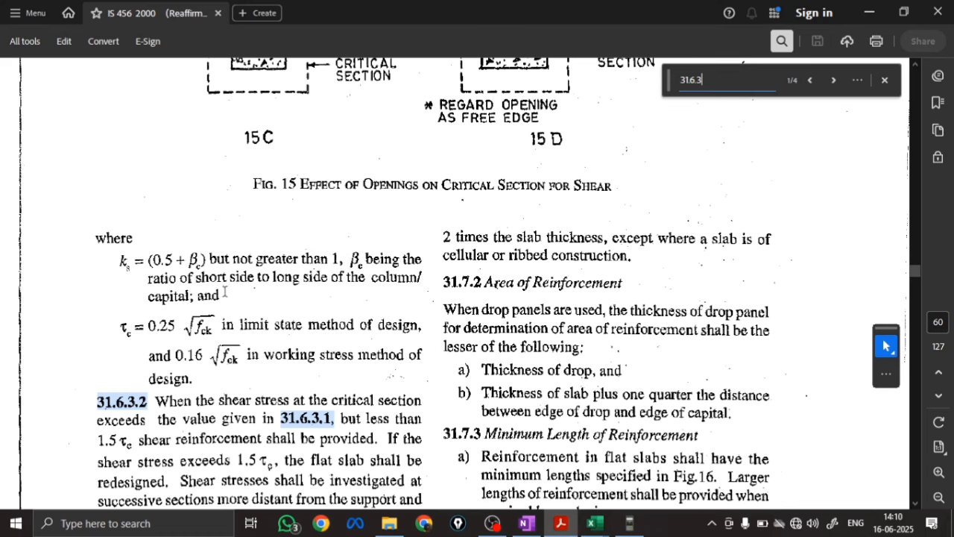
scroll(221, 303, "down", 1)
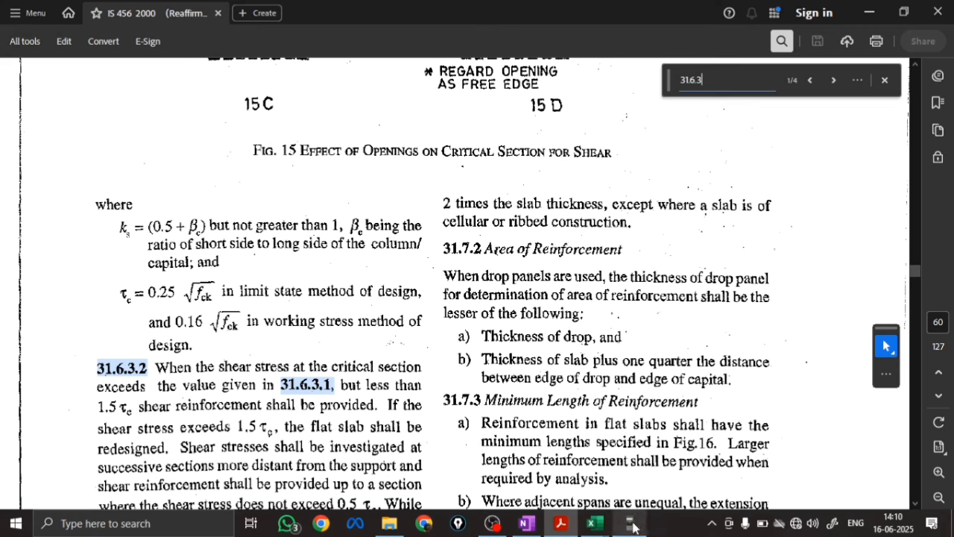
left_click(526, 522)
scroll(326, 382, "down", 2)
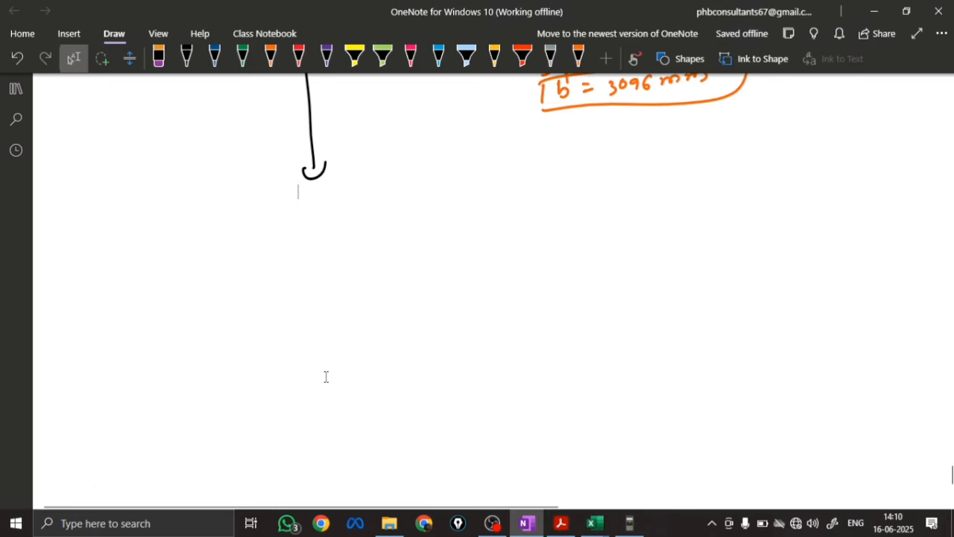
left_click(186, 58)
left_click(186, 59)
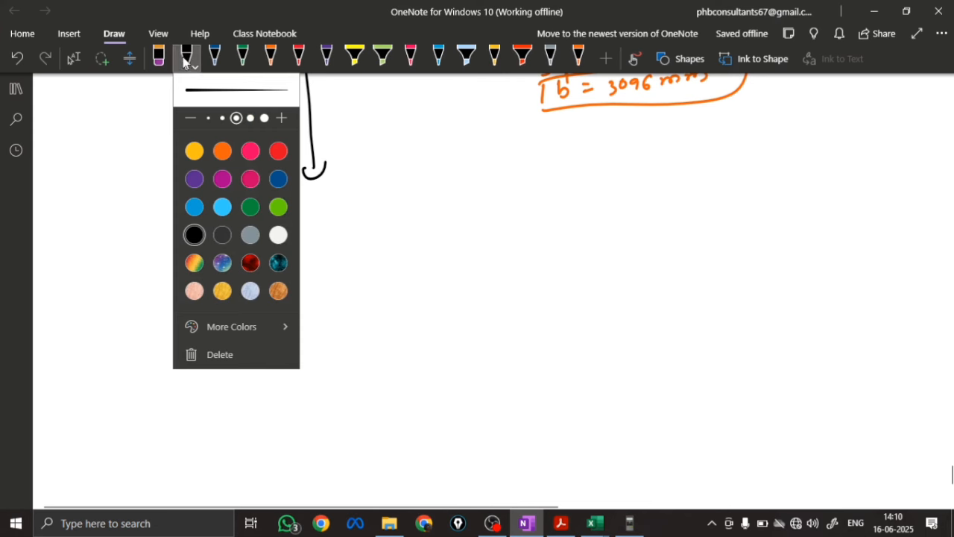
left_click(170, 219)
mouse_move(182, 210)
left_mouse_down()
mouse_move(196, 226)
mouse_move(259, 222)
mouse_move(241, 221)
mouse_move(200, 262)
mouse_move(211, 252)
left_mouse_up()
left_click_drag(184, 273, 192, 291)
mouse_move(206, 278)
left_mouse_down()
mouse_move(198, 291)
mouse_move(222, 275)
left_mouse_up()
mouse_move(213, 281)
left_mouse_down()
mouse_move(310, 267)
mouse_move(300, 277)
left_mouse_up()
left_click_drag(325, 256, 320, 273)
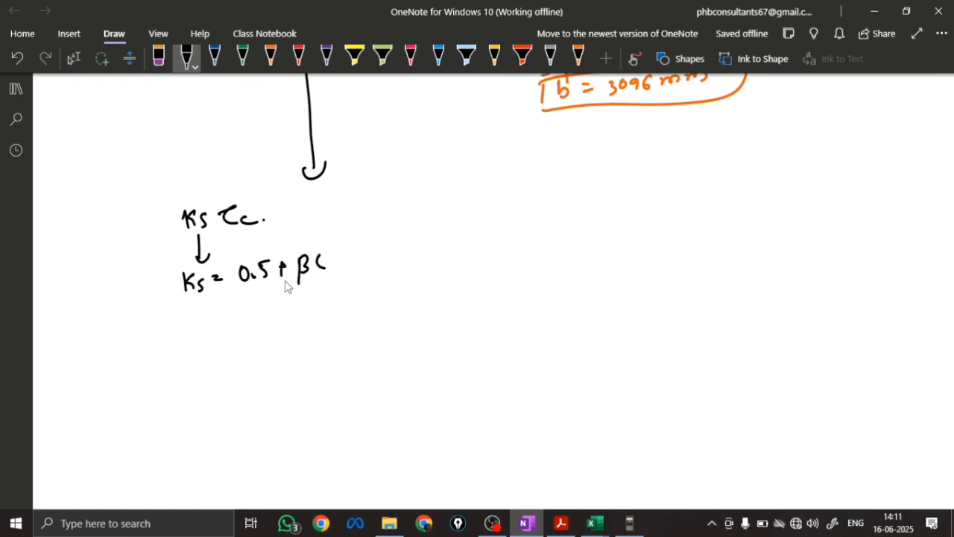
Begin the Ks substitution with "= 0.5 +" and write "βc = short/long = 230/230 = 1" beside the Ks formula
left_click_drag(230, 319, 240, 317)
mouse_move(254, 301)
left_mouse_down()
mouse_move(267, 313)
mouse_move(279, 307)
mouse_move(275, 318)
left_mouse_up()
left_click_drag(292, 306, 298, 314)
mouse_move(406, 255)
left_mouse_down()
mouse_move(410, 294)
mouse_move(447, 258)
mouse_move(456, 262)
left_mouse_up()
left_click_drag(466, 250, 476, 253)
mouse_move(500, 233)
left_mouse_down()
mouse_move(504, 248)
mouse_move(543, 232)
mouse_move(507, 271)
mouse_move(534, 264)
mouse_move(553, 273)
left_mouse_up()
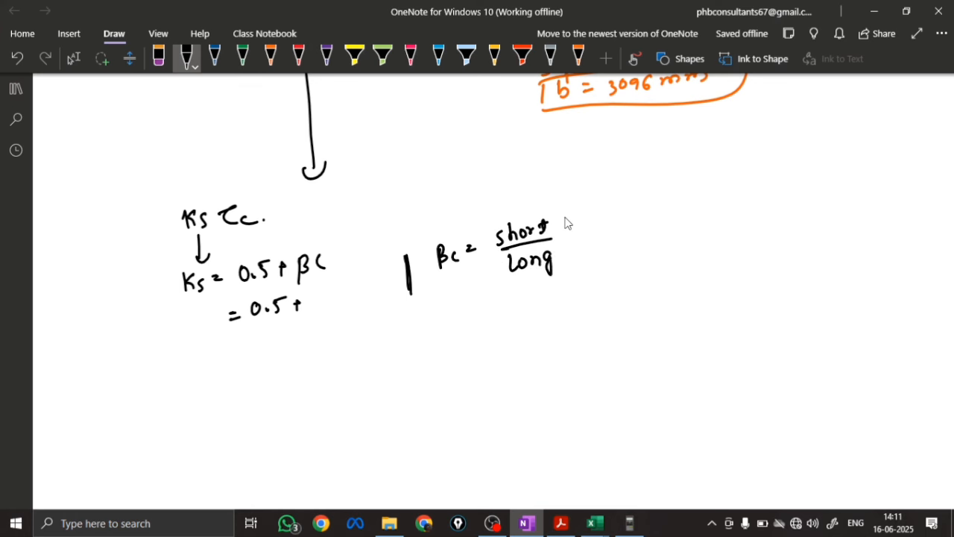
left_click_drag(570, 228, 580, 226)
mouse_move(569, 234)
left_mouse_down()
mouse_move(613, 216)
mouse_move(628, 252)
mouse_move(638, 234)
left_mouse_up()
left_click_drag(653, 213, 664, 211)
left_click_drag(654, 218, 677, 217)
left_click(685, 216)
Complete the substitution as "= 0.5 + 1" and write the result "Ks = 1.5" below it
left_click_drag(318, 295, 321, 315)
left_click_drag(247, 341, 257, 340)
left_click_drag(247, 349, 273, 343)
left_click(281, 343)
mouse_move(289, 332)
left_mouse_down()
mouse_move(284, 344)
mouse_move(301, 328)
left_mouse_up()
left_click_drag(213, 338, 213, 358)
left_click_drag(224, 337, 227, 356)
left_click_drag(237, 345, 231, 358)
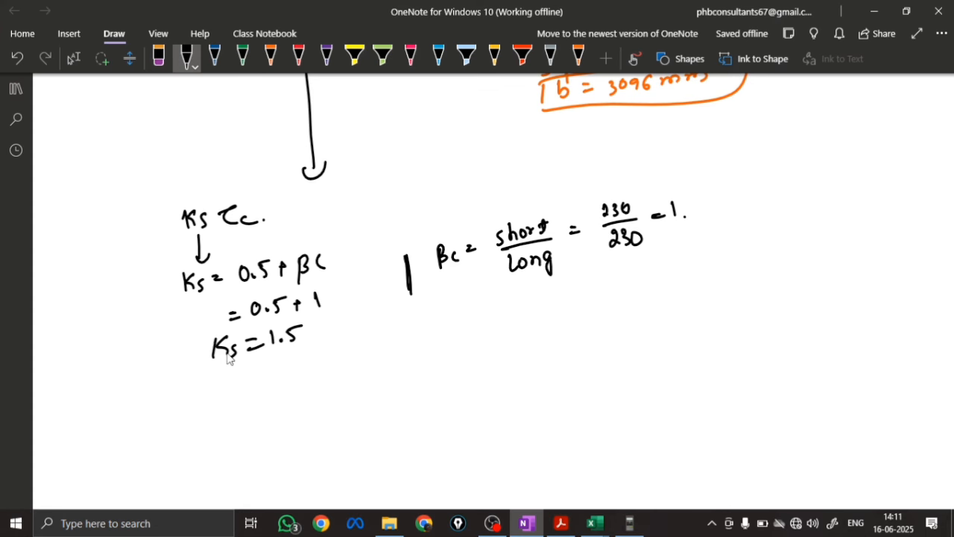
Check the upper limit of ks in the IS 456 PDF, and write an outlined "Ks = 1" below the Ks = 1.5 line in OneNote
left_click(561, 523)
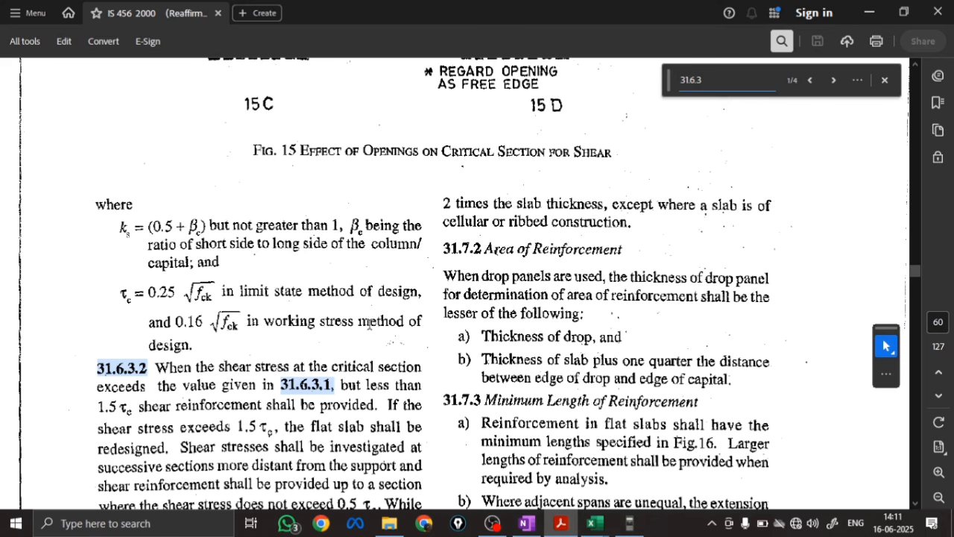
left_click(527, 523)
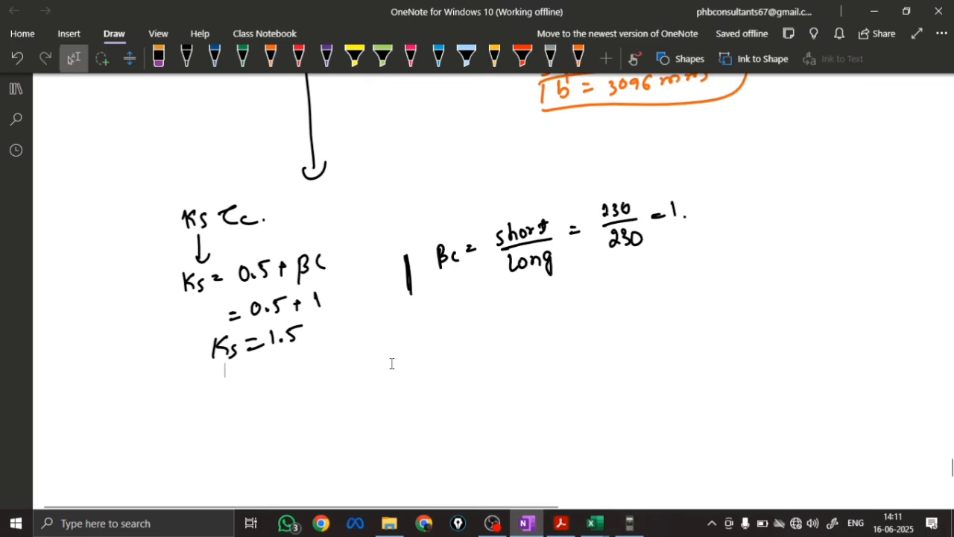
mouse_move(226, 377)
left_mouse_down()
mouse_move(224, 394)
mouse_move(235, 392)
left_mouse_up()
mouse_move(246, 380)
left_mouse_down()
mouse_move(239, 394)
mouse_move(264, 379)
left_mouse_up()
left_click_drag(255, 386, 272, 382)
left_click_drag(283, 369, 284, 385)
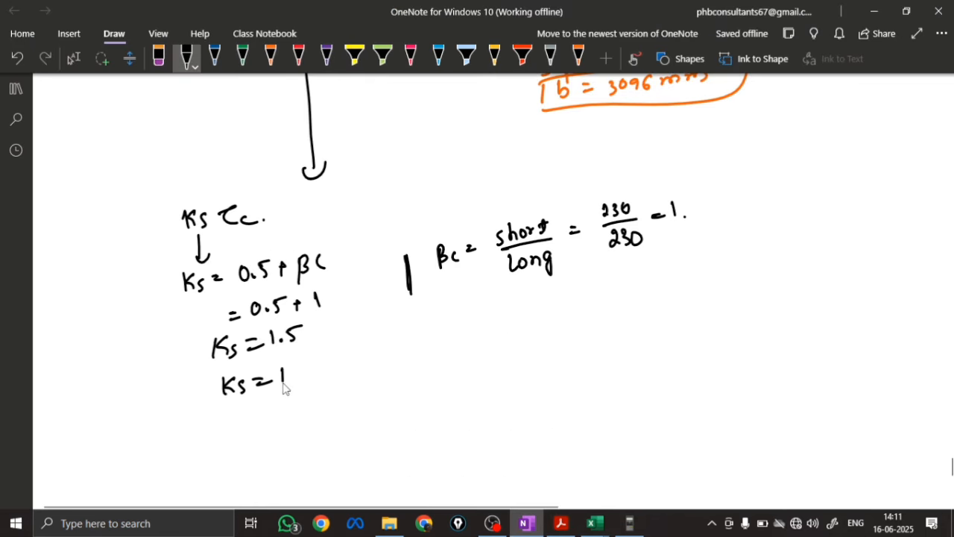
mouse_move(214, 371)
left_mouse_down()
mouse_move(207, 405)
mouse_move(240, 375)
left_mouse_up()
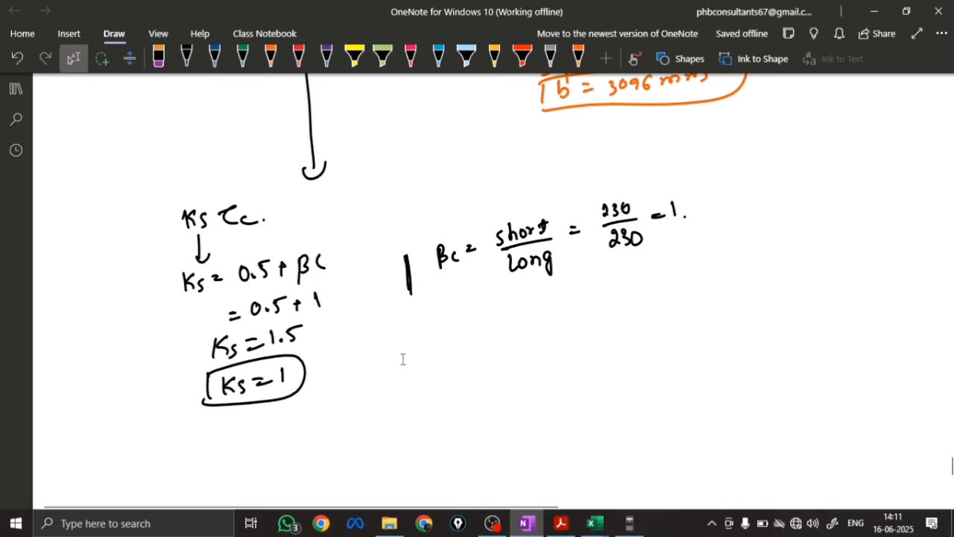
Write "τc = 0.25√fck = 0.25 × √20 = 1.118 N/mm²", outline the result, and label the formula as the limit state method
scroll(407, 358, "down", 3)
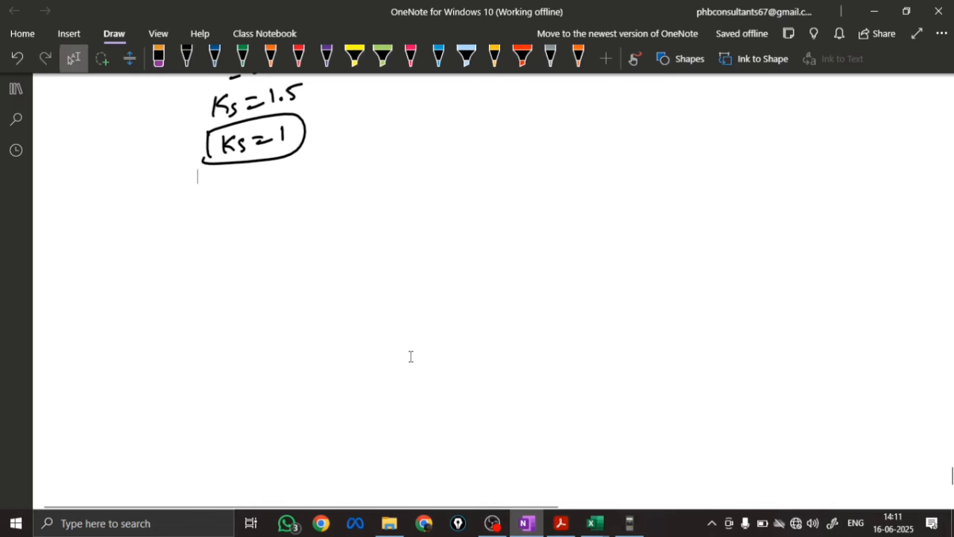
mouse_move(171, 199)
left_mouse_down()
mouse_move(185, 216)
mouse_move(331, 186)
mouse_move(215, 236)
mouse_move(249, 241)
mouse_move(351, 222)
mouse_move(249, 262)
mouse_move(260, 280)
mouse_move(313, 262)
mouse_move(372, 262)
mouse_move(419, 249)
mouse_move(203, 288)
mouse_move(217, 287)
mouse_move(179, 304)
left_mouse_up()
left_click_drag(173, 256, 158, 299)
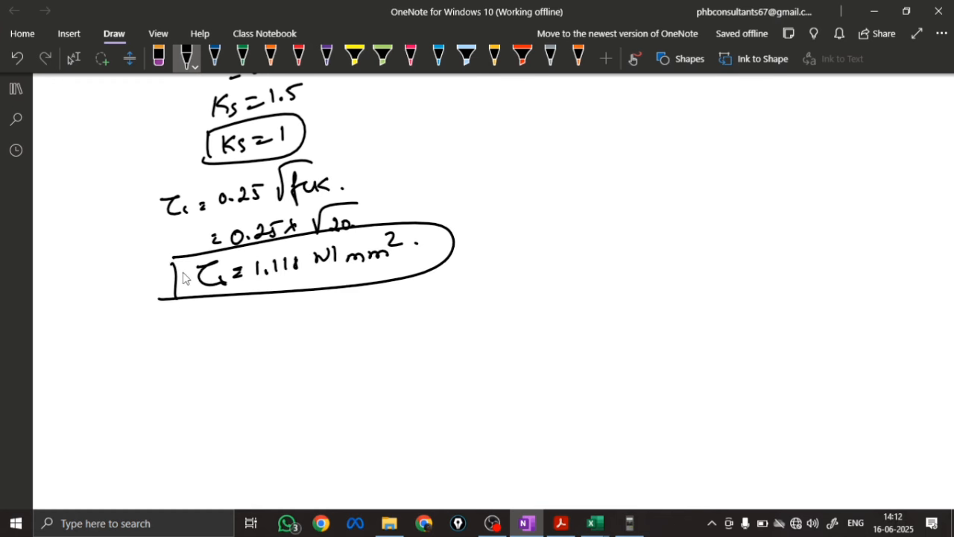
left_click_drag(345, 176, 590, 142)
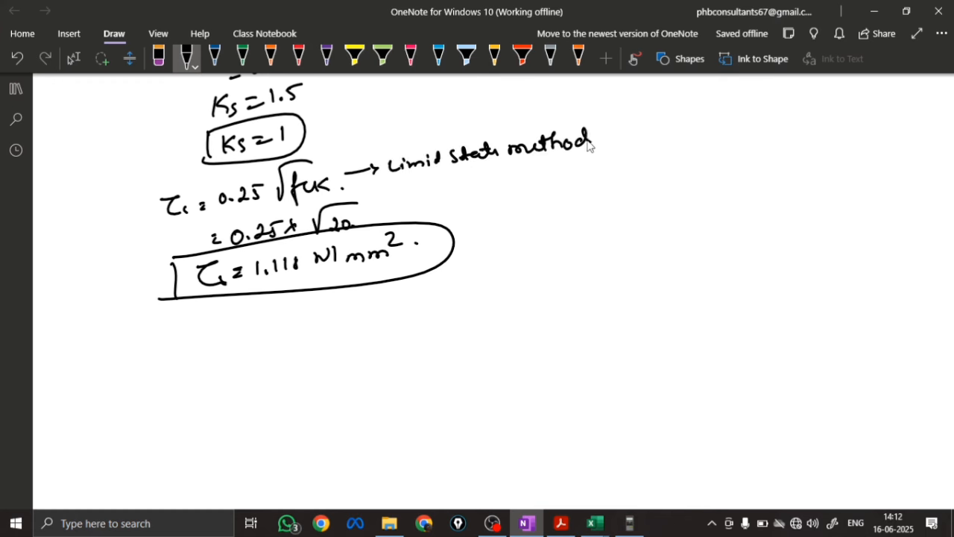
left_click(601, 142)
Write the permissible stress as "τc = Ks × τc = 1 × 1.118 = 1.118" below the outlined result
mouse_move(195, 343)
left_mouse_down()
mouse_move(309, 330)
mouse_move(296, 341)
mouse_move(319, 345)
mouse_move(384, 326)
left_mouse_up()
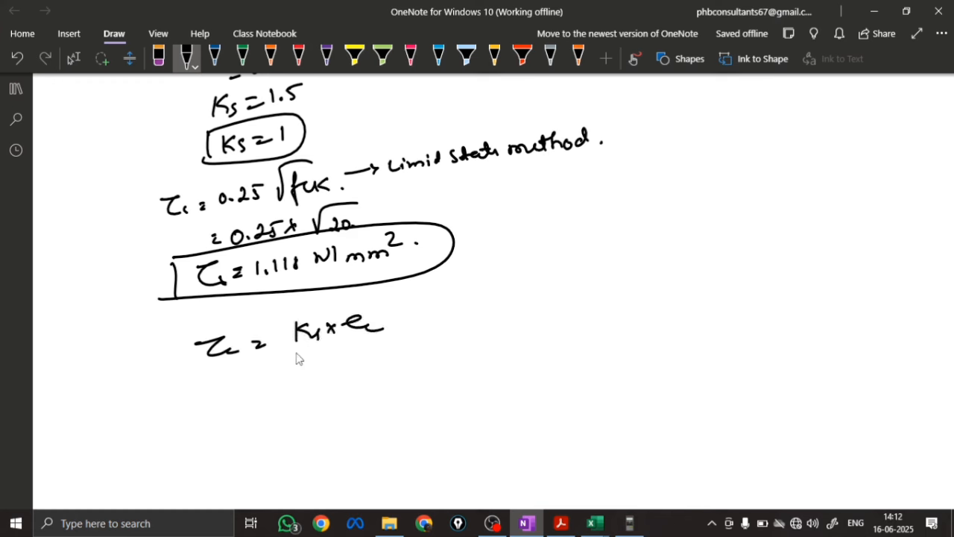
left_click_drag(280, 371, 400, 363)
left_click(338, 389)
left_click_drag(305, 401, 339, 401)
left_click(346, 400)
mouse_move(351, 386)
left_mouse_down()
mouse_move(351, 401)
mouse_move(361, 400)
left_mouse_up()
left_click_drag(379, 385, 378, 391)
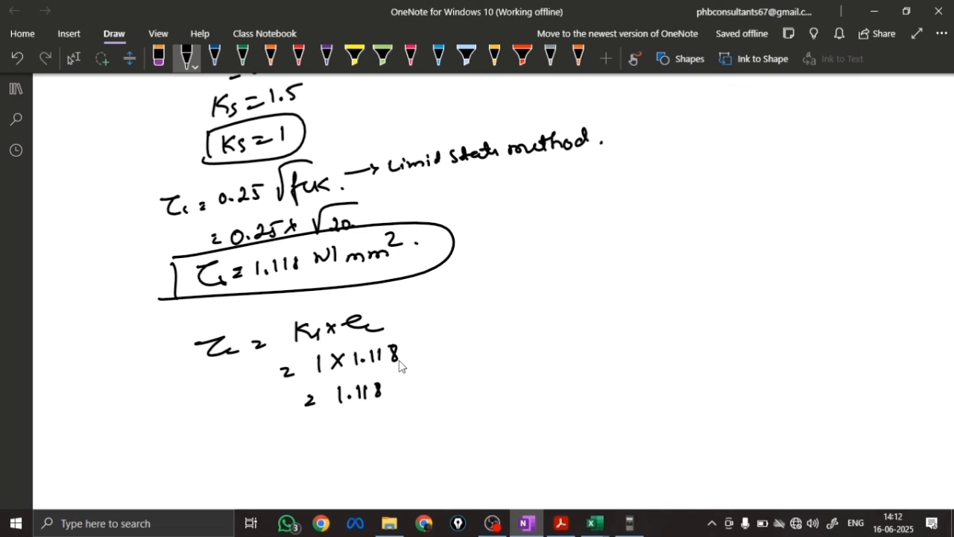
Start a "τv =" line in black below the permissible stress calculation
mouse_move(252, 443)
left_mouse_down()
mouse_move(273, 442)
mouse_move(277, 459)
left_mouse_up()
left_click_drag(295, 448, 320, 445)
left_click_drag(310, 450, 321, 449)
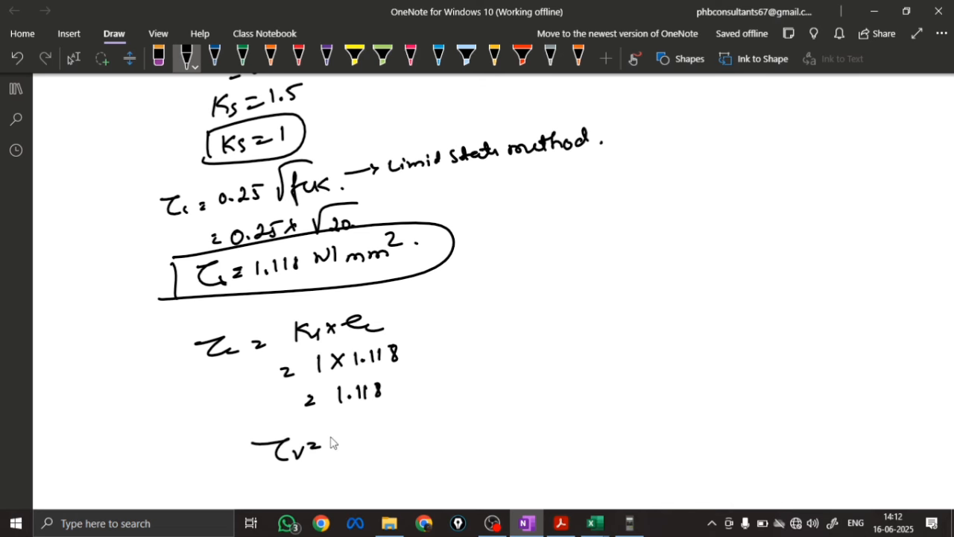
Write the numerator "= 1464 × 10³" in orange over a fraction line below the τv = Vu/b'd formula
scroll(437, 273, "up", 15)
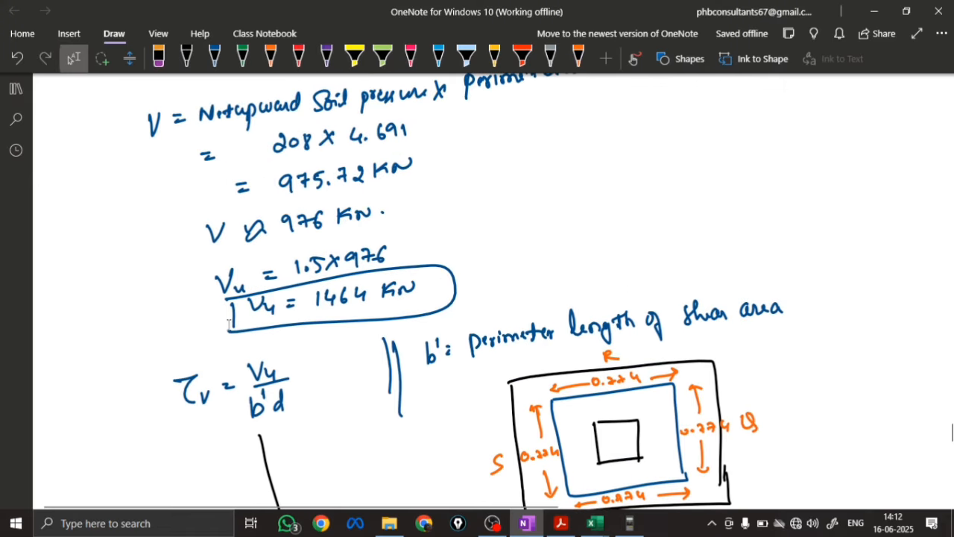
scroll(298, 353, "down", 15)
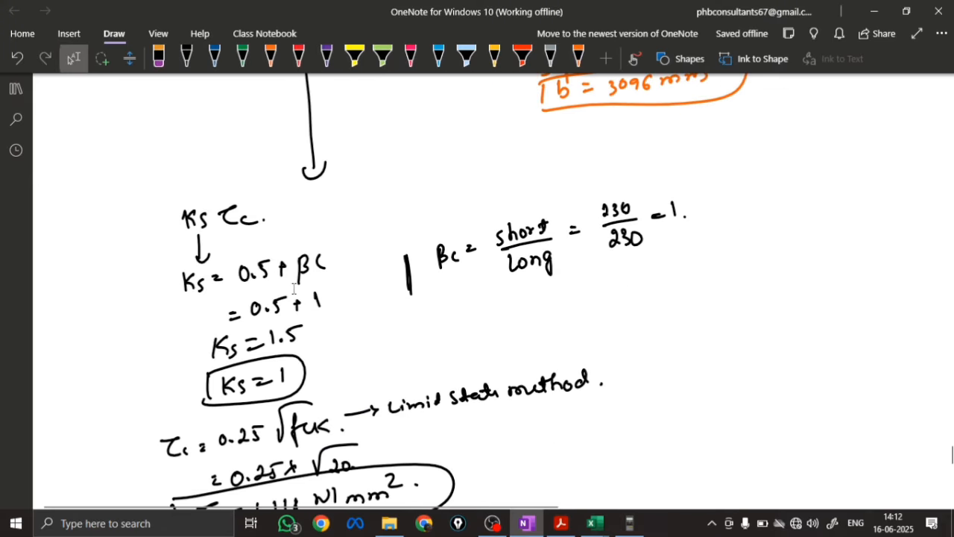
scroll(295, 289, "up", 12)
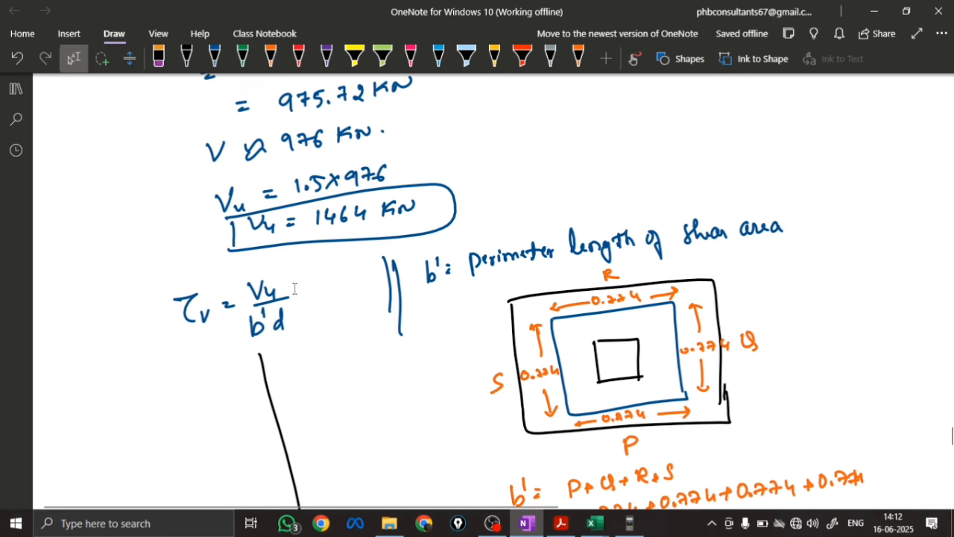
scroll(295, 289, "down", 7)
scroll(295, 289, "up", 5)
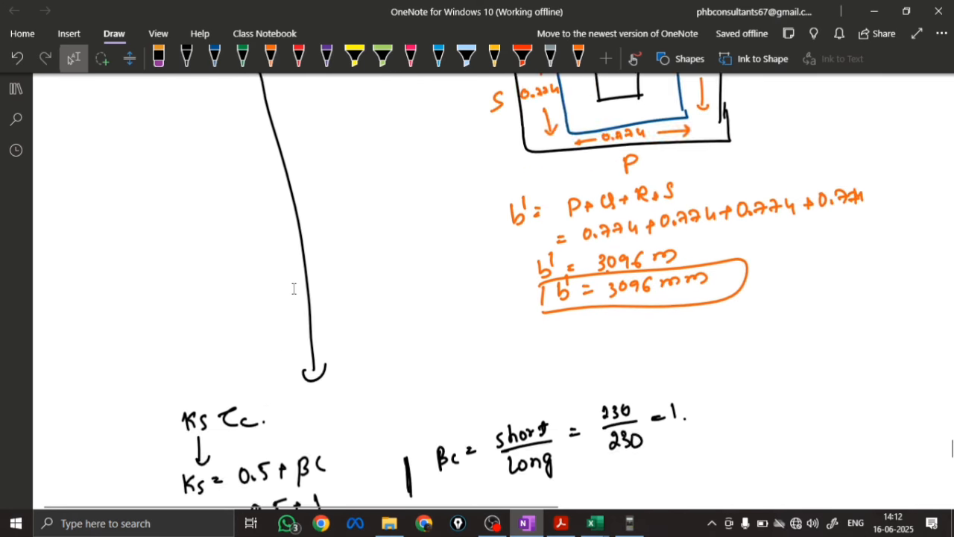
left_click(270, 58)
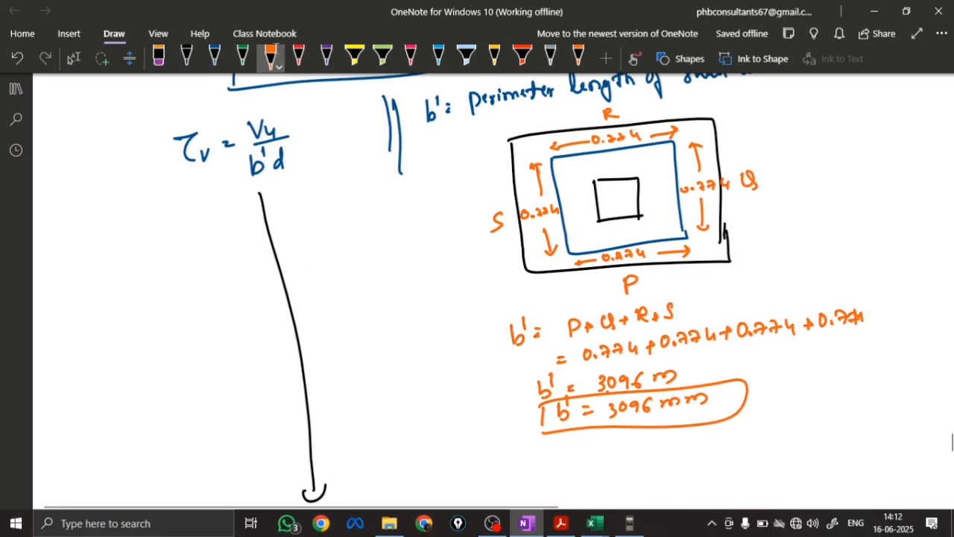
left_click_drag(223, 212, 233, 217)
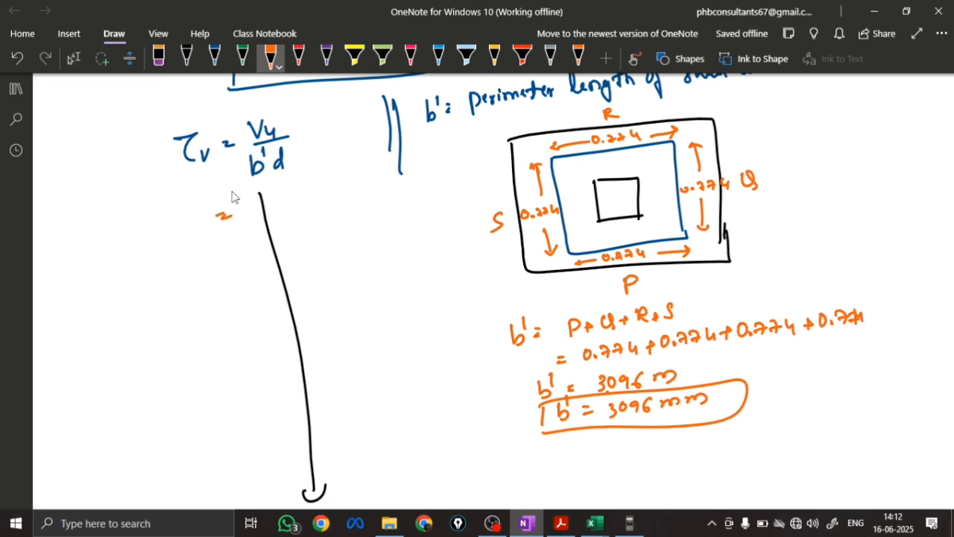
left_click(73, 58)
scroll(384, 197, "up", 3)
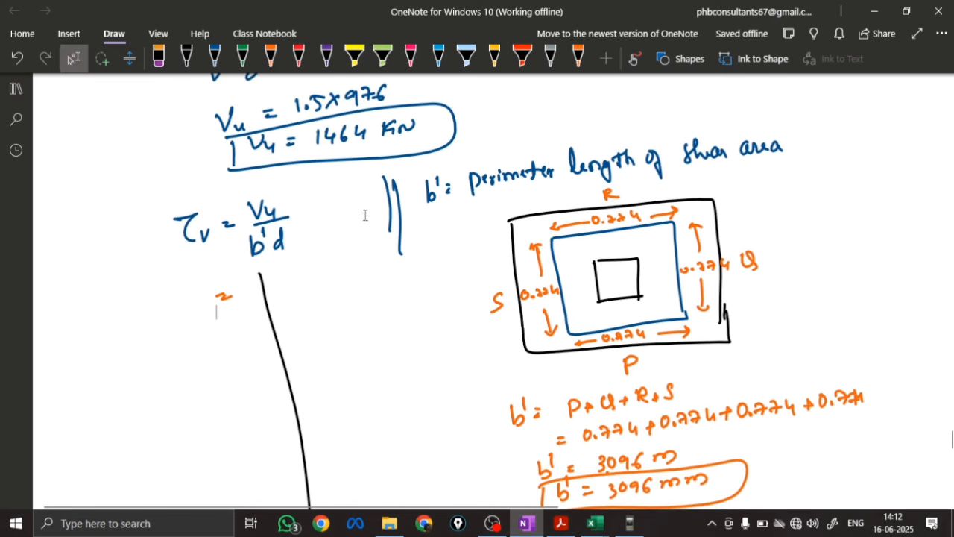
scroll(366, 214, "down", 3)
left_click(270, 58)
mouse_move(247, 200)
left_mouse_down()
mouse_move(245, 218)
mouse_move(267, 218)
left_mouse_up()
mouse_move(280, 197)
left_mouse_down()
mouse_move(277, 212)
mouse_move(308, 215)
mouse_move(301, 214)
left_mouse_up()
left_click_drag(314, 202, 313, 215)
left_click_drag(322, 202, 329, 192)
left_click_drag(240, 227, 354, 207)
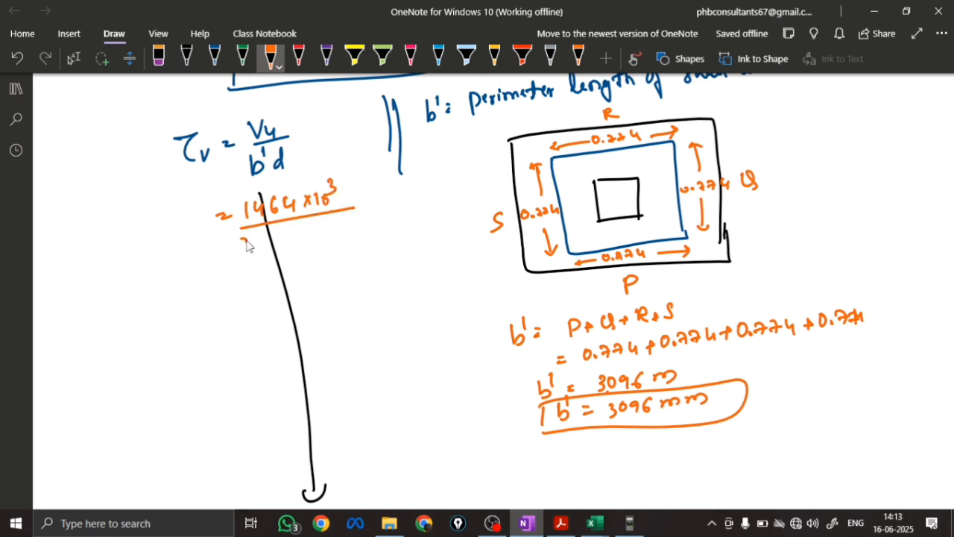
Write the denominator "3096 × 544" in orange under the fraction line
left_click_drag(248, 246, 244, 254)
left_click_drag(256, 239, 267, 252)
mouse_move(279, 236)
left_mouse_down()
mouse_move(277, 245)
mouse_move(302, 247)
left_mouse_up()
mouse_move(303, 232)
left_mouse_down()
mouse_move(292, 249)
mouse_move(308, 246)
left_mouse_up()
left_click_drag(325, 227, 347, 239)
Write the result "τv = 0.869 N/mm²" in orange below the fraction and draw an outline around it
mouse_move(234, 281)
left_mouse_down()
mouse_move(247, 289)
mouse_move(262, 268)
left_mouse_up()
left_click_drag(272, 271, 290, 267)
mouse_move(306, 262)
left_mouse_down()
mouse_move(301, 271)
mouse_move(323, 278)
mouse_move(360, 261)
left_mouse_up()
mouse_move(365, 256)
left_mouse_down()
mouse_move(367, 271)
mouse_move(415, 250)
left_mouse_up()
left_click_drag(412, 240, 422, 243)
left_click_drag(193, 280, 218, 273)
mouse_move(206, 278)
left_mouse_down()
mouse_move(223, 296)
mouse_move(188, 313)
mouse_move(233, 285)
mouse_move(171, 328)
left_mouse_up()
Fill in the unfinished "τv =" line under the permissible stress with "0.869 N/mm²" in orange
scroll(364, 215, "down", 3)
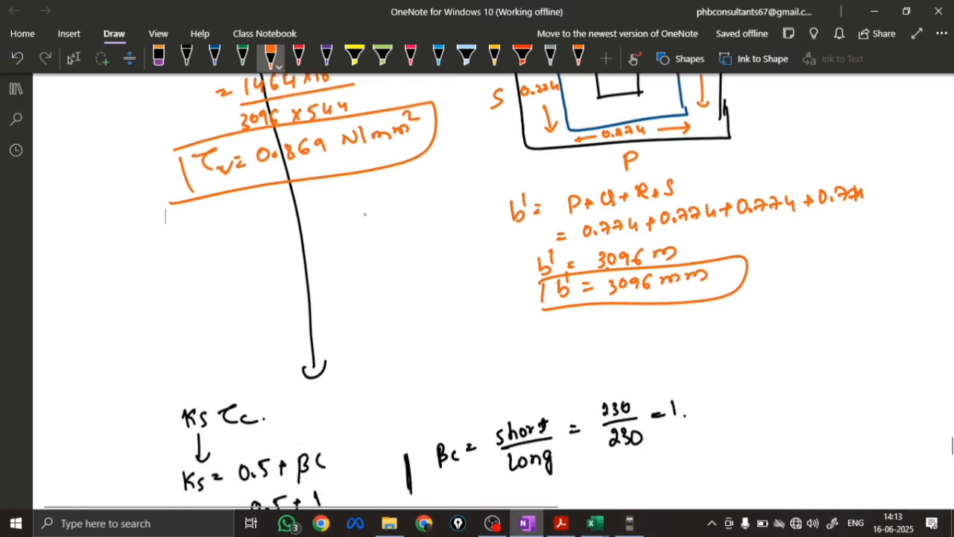
scroll(365, 215, "down", 10)
key("Escape")
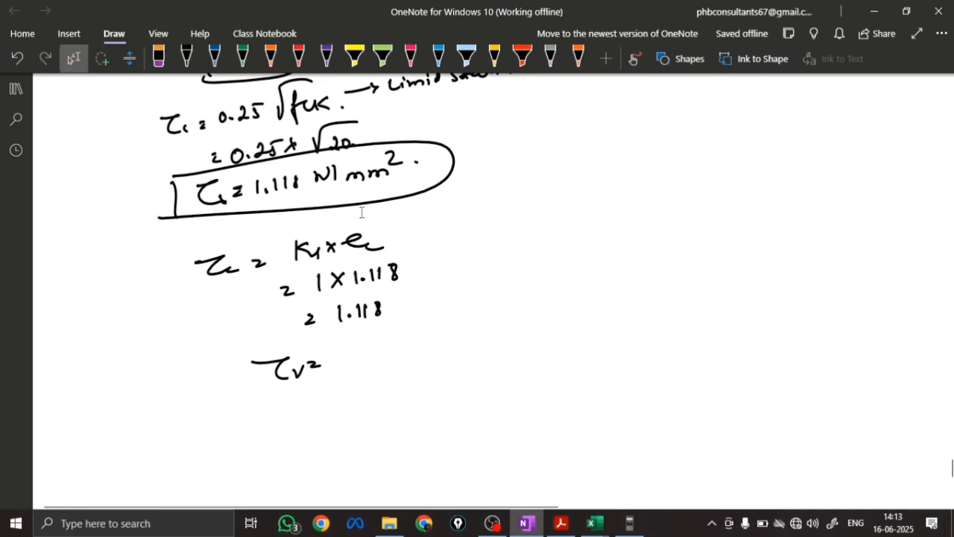
left_click_drag(338, 359, 368, 363)
left_click(349, 364)
mouse_move(385, 354)
left_mouse_down()
mouse_move(387, 361)
mouse_move(473, 344)
mouse_move(485, 325)
left_mouse_up()
Write "τc = 1.118" in orange below the τv value
left_click_drag(285, 402, 355, 405)
left_click(363, 403)
left_click_drag(370, 394, 381, 400)
left_click_drag(393, 389, 392, 389)
left_click_drag(323, 406, 330, 409)
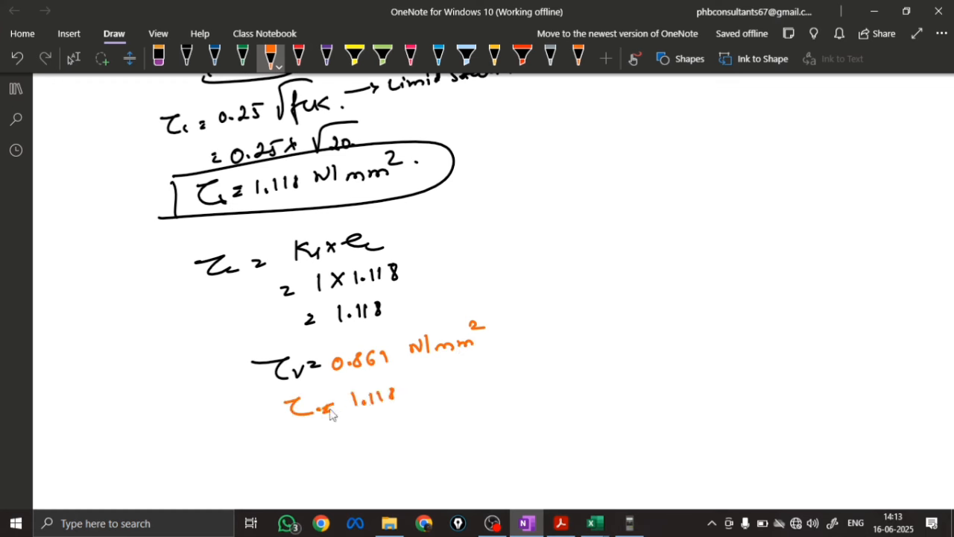
Write the comparison "τv < τc" in orange and below it the conclusion "Hence 2 way shear also safe."
mouse_move(291, 446)
left_mouse_down()
mouse_move(321, 446)
mouse_move(311, 459)
left_mouse_up()
left_click_drag(323, 450, 334, 449)
mouse_move(373, 438)
left_mouse_down()
mouse_move(359, 448)
mouse_move(385, 452)
mouse_move(437, 426)
left_mouse_up()
left_click_drag(420, 429, 441, 446)
left_click_drag(452, 443, 451, 450)
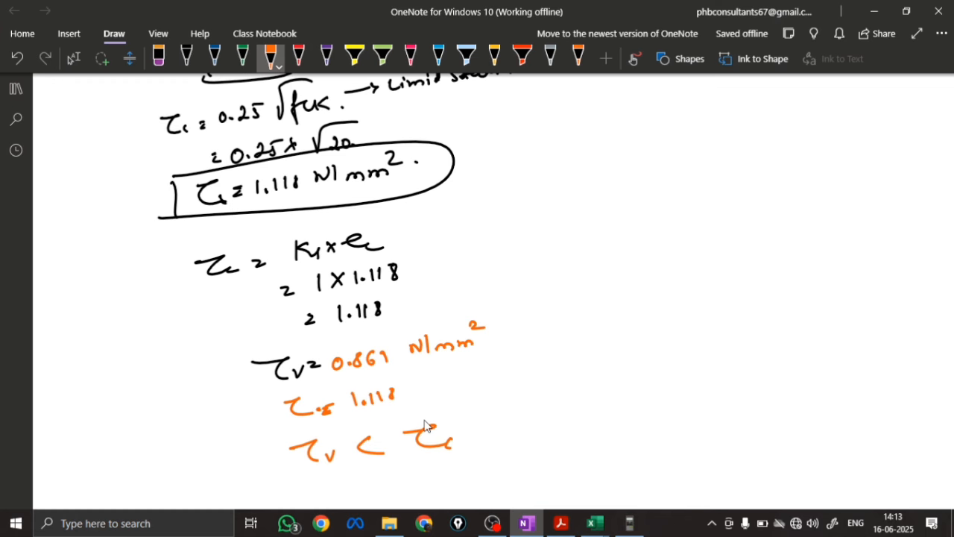
scroll(425, 424, "down", 3)
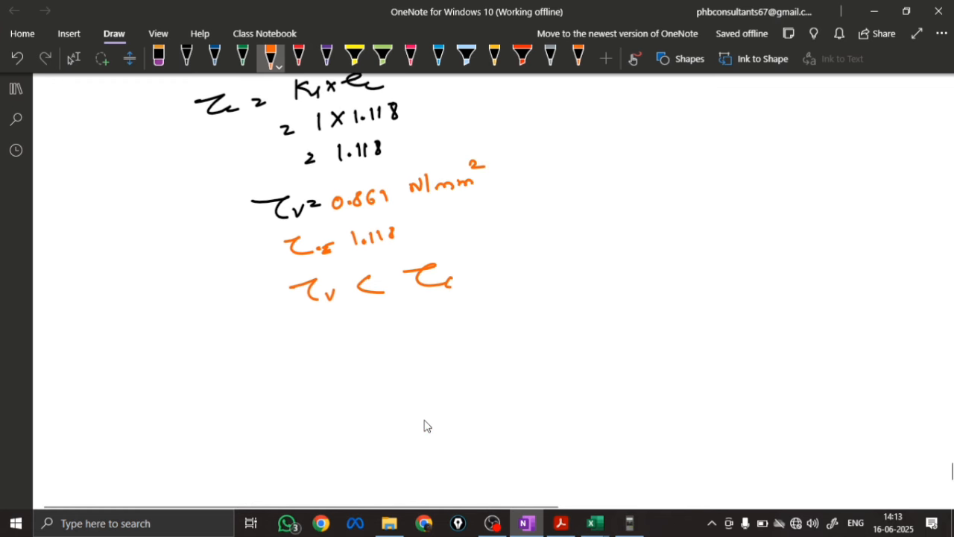
mouse_move(289, 329)
left_mouse_down()
mouse_move(285, 361)
mouse_move(345, 334)
mouse_move(435, 320)
mouse_move(450, 342)
mouse_move(483, 299)
mouse_move(511, 313)
mouse_move(659, 300)
left_mouse_up()
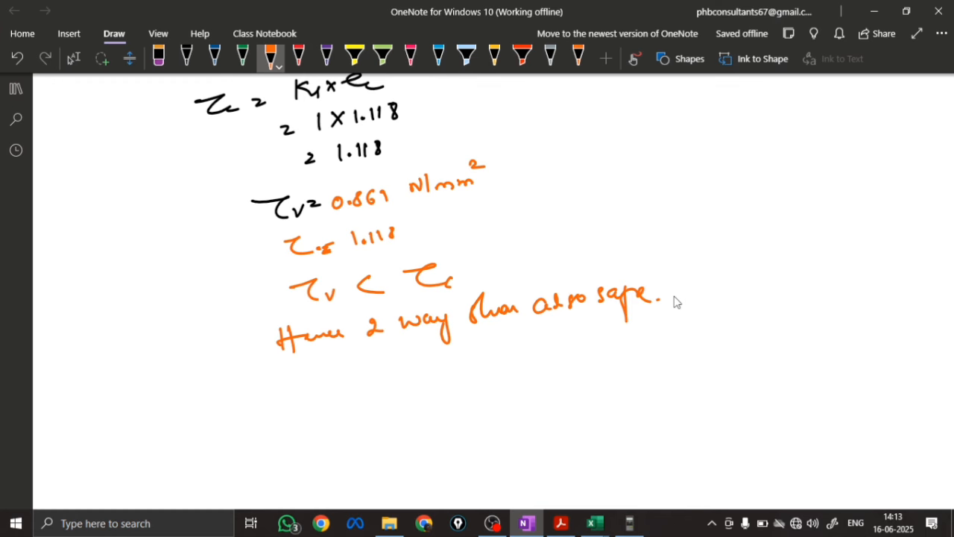
Sketch a column standing on a footing in black below the conclusion, with upward soil pressure arrows along the footing's underside
scroll(677, 302, "down", 3)
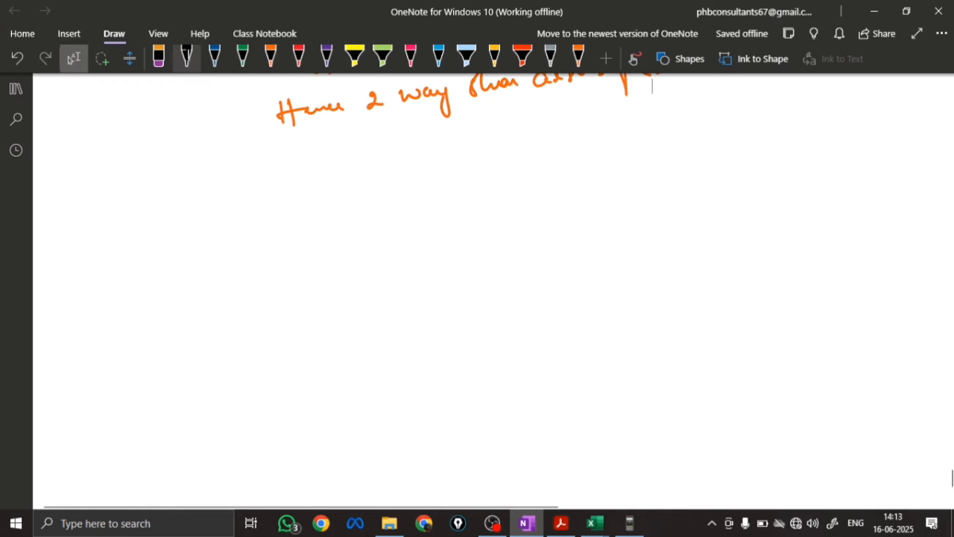
left_click(188, 51)
left_click_drag(377, 197, 385, 276)
mouse_move(425, 197)
left_mouse_down()
mouse_move(435, 275)
mouse_move(500, 270)
left_mouse_up()
mouse_move(328, 285)
left_mouse_down()
mouse_move(395, 277)
mouse_move(332, 330)
mouse_move(484, 316)
left_mouse_up()
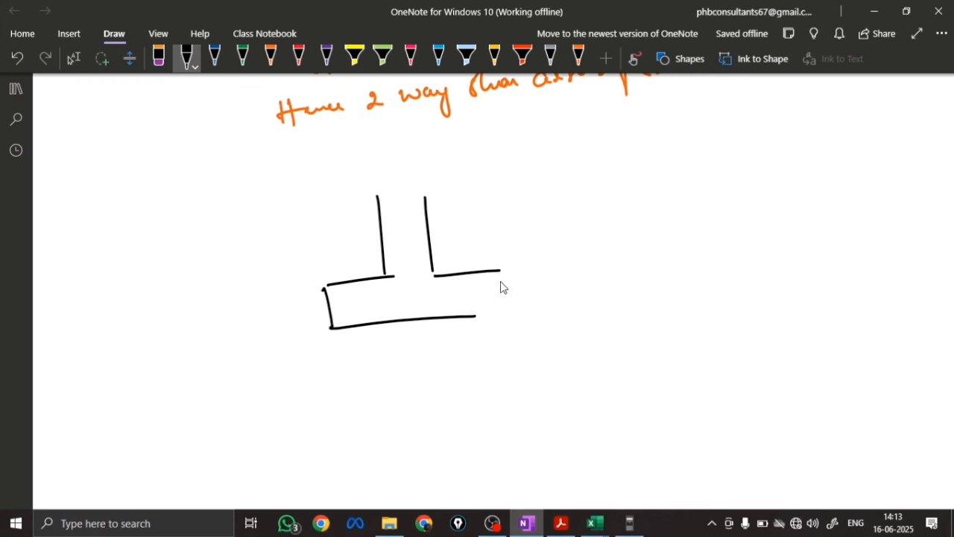
left_click_drag(502, 271, 464, 316)
left_click_drag(375, 198, 426, 192)
mouse_move(348, 347)
left_mouse_down()
mouse_move(347, 336)
mouse_move(401, 325)
mouse_move(439, 330)
mouse_move(500, 316)
left_mouse_up()
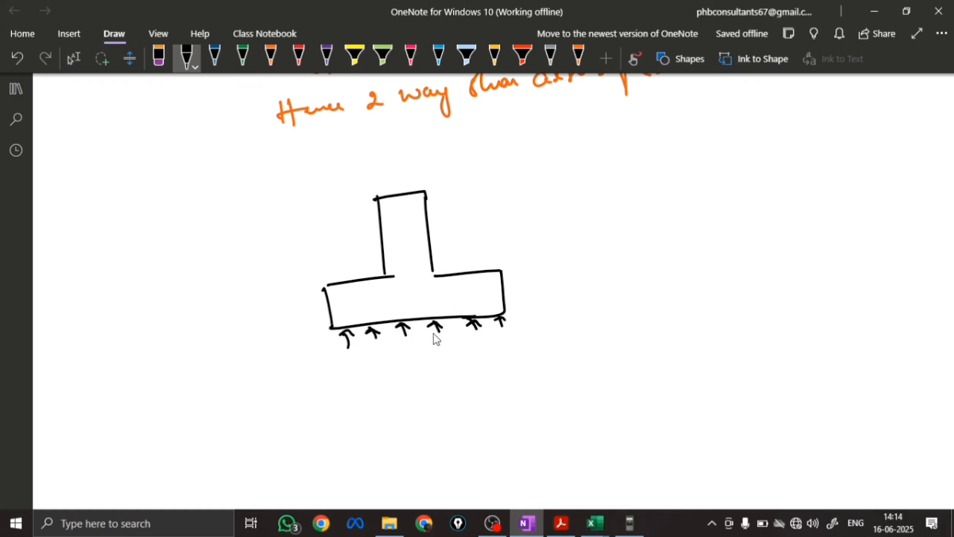
Label the soil pressure arrows "w = 208 kN/m²" and mark the footing depth with a dimension arrow reading "D = 600mm" in black
left_click_drag(437, 347, 456, 345)
left_click_drag(458, 346, 466, 345)
left_click_drag(459, 351, 589, 329)
mouse_move(518, 278)
left_mouse_down()
mouse_move(528, 275)
mouse_move(528, 306)
left_mouse_up()
mouse_move(522, 298)
left_mouse_down()
mouse_move(560, 279)
mouse_move(629, 274)
left_mouse_up()
Sketch the square footing plan in black below the elevation, with a small column square at its centre
scroll(347, 262, "down", 5)
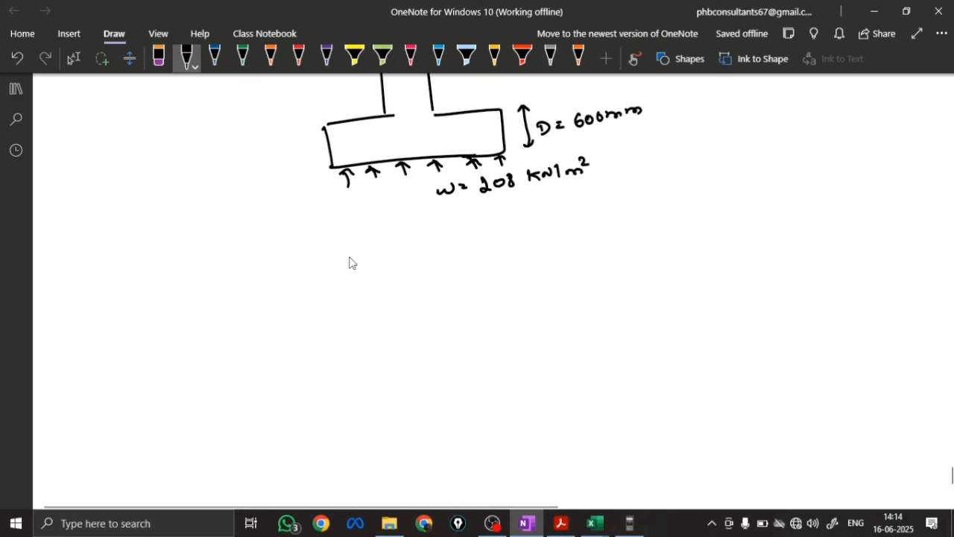
mouse_move(350, 261)
left_mouse_down()
mouse_move(365, 367)
mouse_move(386, 256)
mouse_move(525, 334)
mouse_move(365, 385)
left_mouse_up()
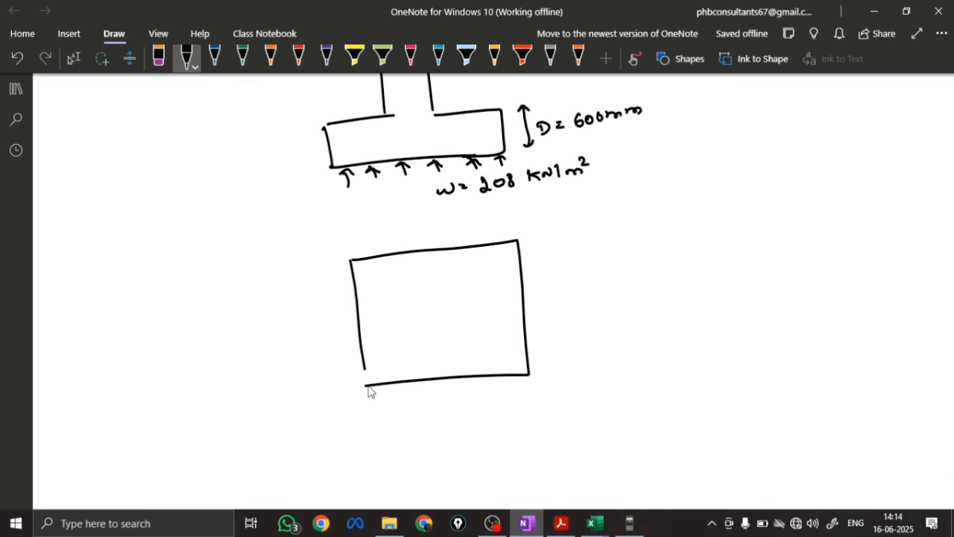
left_click_drag(415, 311, 419, 341)
mouse_move(417, 314)
left_mouse_down()
mouse_move(436, 308)
mouse_move(417, 342)
mouse_move(520, 343)
left_mouse_up()
Draw three horizontal and three vertical reinforcement bars in orange inside the footing plan
left_click(271, 58)
left_click_drag(393, 368, 504, 359)
left_click_drag(393, 380, 515, 368)
mouse_move(494, 249)
left_mouse_down()
mouse_move(513, 368)
mouse_move(495, 380)
left_mouse_up()
left_click_drag(466, 262, 488, 375)
Add orange leader arrows to both sets of bars and label each set "T12@100mm"
left_click_drag(467, 274, 474, 276)
left_click_drag(468, 273, 669, 237)
mouse_move(416, 373)
left_mouse_down()
mouse_move(419, 407)
mouse_move(419, 364)
mouse_move(422, 379)
left_mouse_up()
left_click_drag(402, 420, 413, 419)
mouse_move(407, 419)
left_mouse_down()
mouse_move(408, 431)
mouse_move(419, 428)
left_mouse_up()
left_click_drag(423, 420, 508, 417)
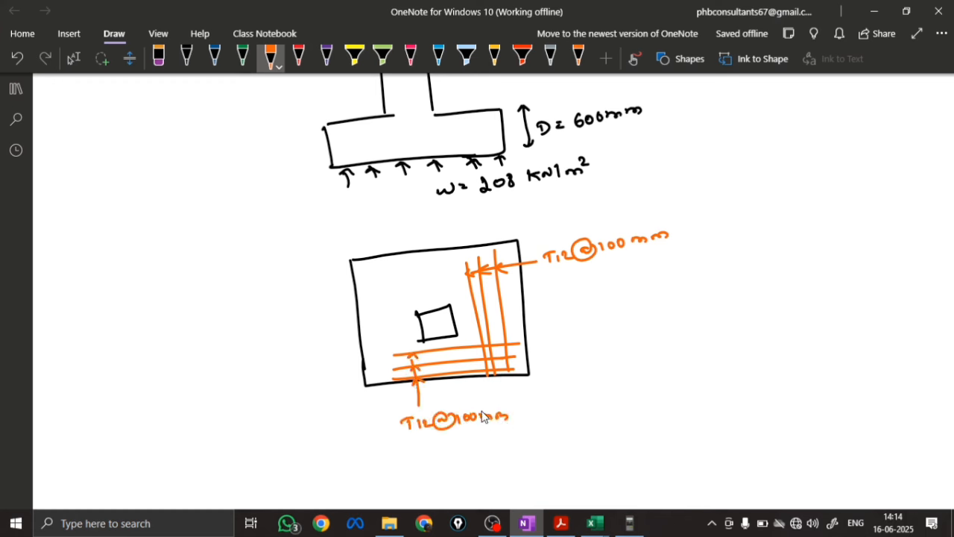
Dimension the plan's width and height as 2300 each with orange arrows, and put the pen away
left_click_drag(373, 395, 372, 405)
left_click_drag(367, 401, 473, 393)
left_click_drag(474, 389, 532, 385)
mouse_move(531, 309)
left_mouse_down()
mouse_move(540, 321)
mouse_move(571, 320)
left_mouse_up()
mouse_move(552, 328)
left_mouse_down()
mouse_move(555, 369)
mouse_move(562, 357)
left_mouse_up()
left_click_drag(530, 261, 546, 259)
left_click_drag(543, 300, 545, 249)
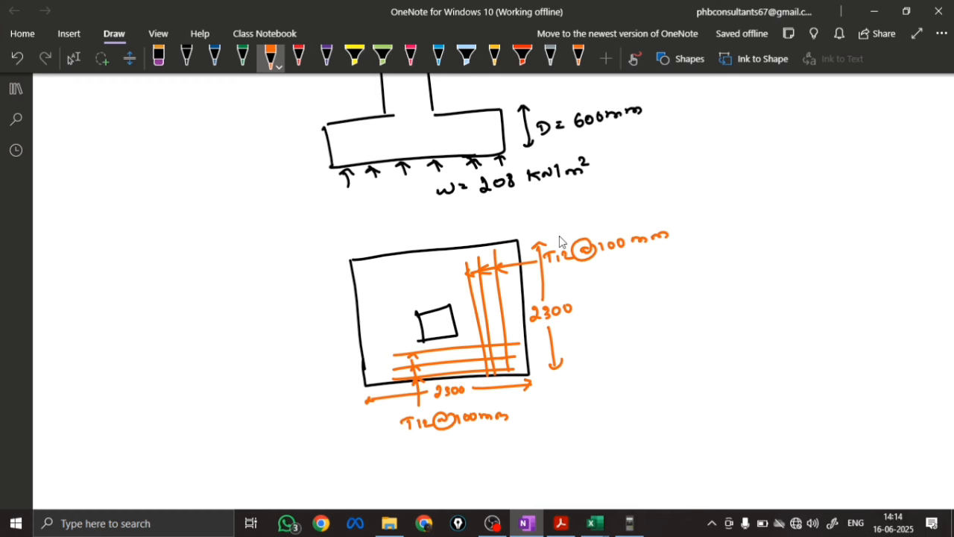
left_click(73, 58)
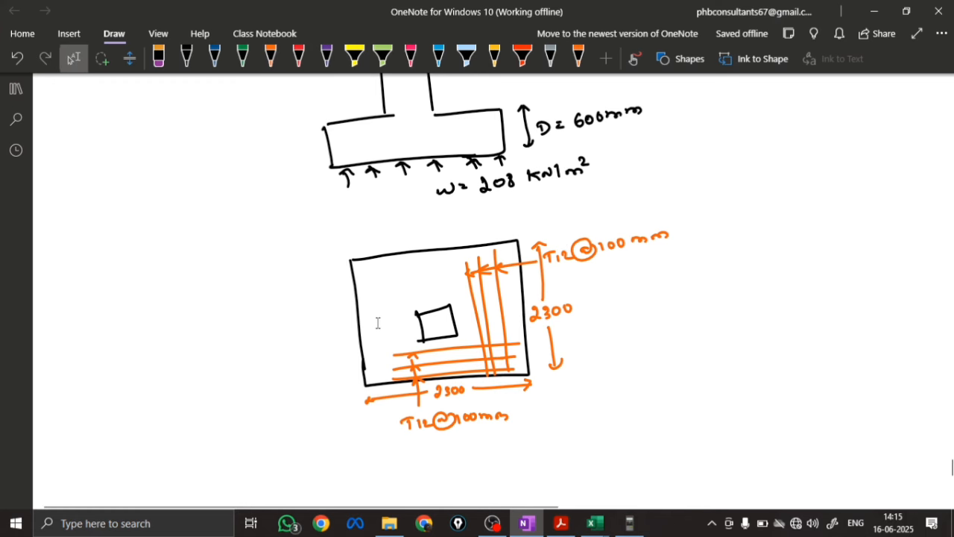
Switch to the manual, Excel and SAFE comparison workbook in Excel and review the validation points table
scroll(381, 321, "up", 3)
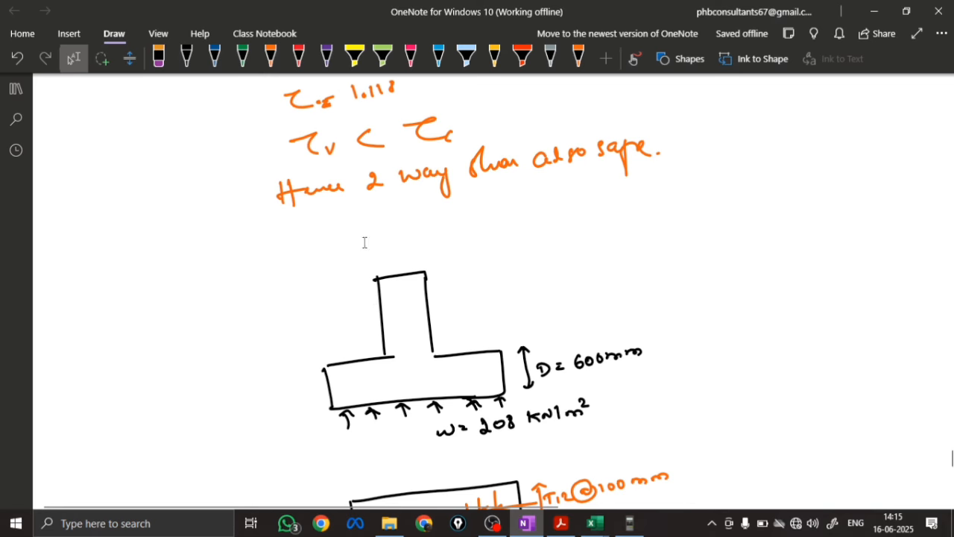
mouse_move(593, 523)
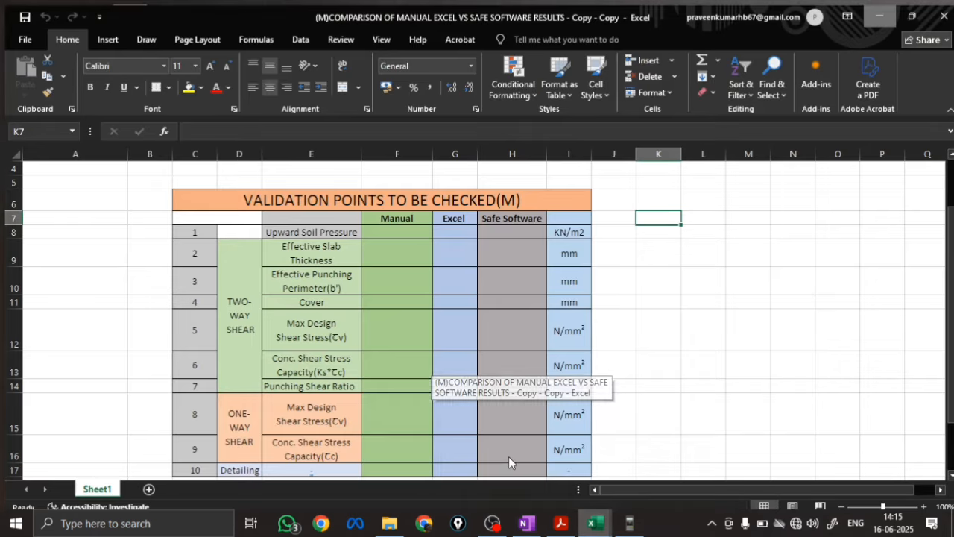
left_click(516, 464)
scroll(328, 224, "down", 1)
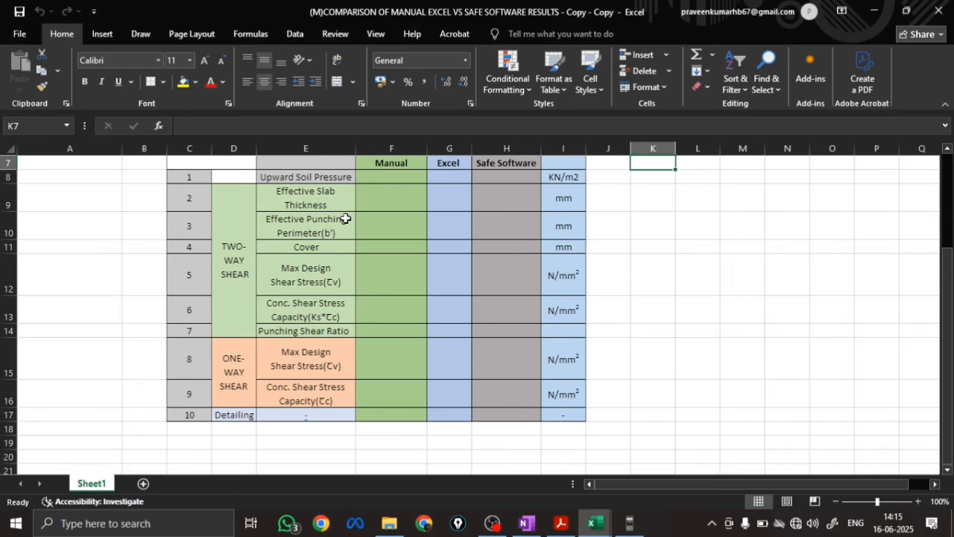
scroll(346, 218, "up", 1)
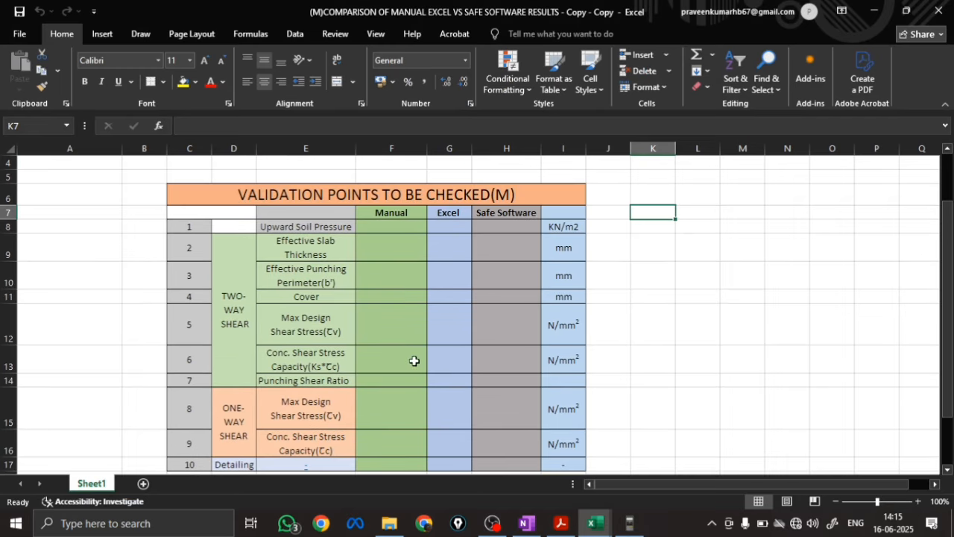
Check the soil pressure in the OneNote sketch and enter 208 as the Manual value for Upward Soil Pressure in the Excel comparison table
left_click(527, 523)
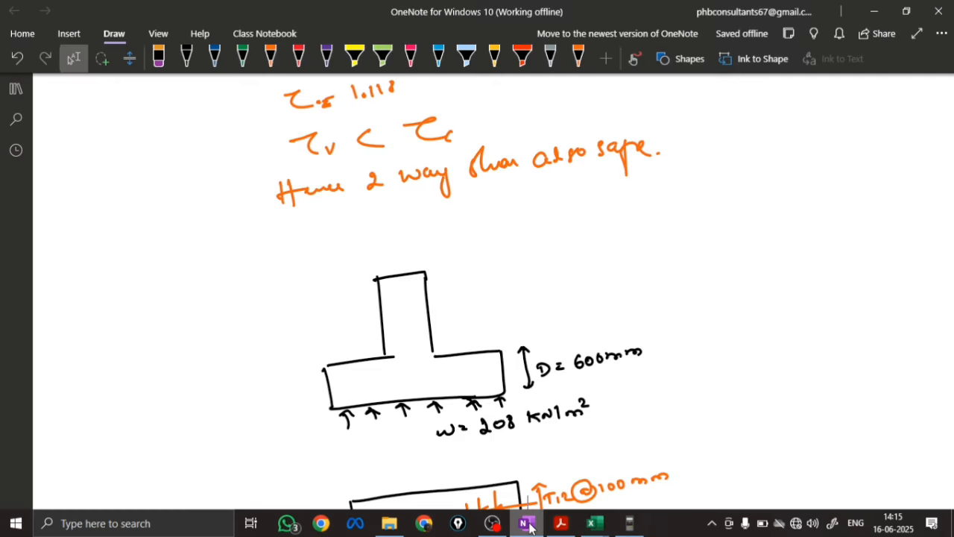
scroll(501, 376, "down", 2)
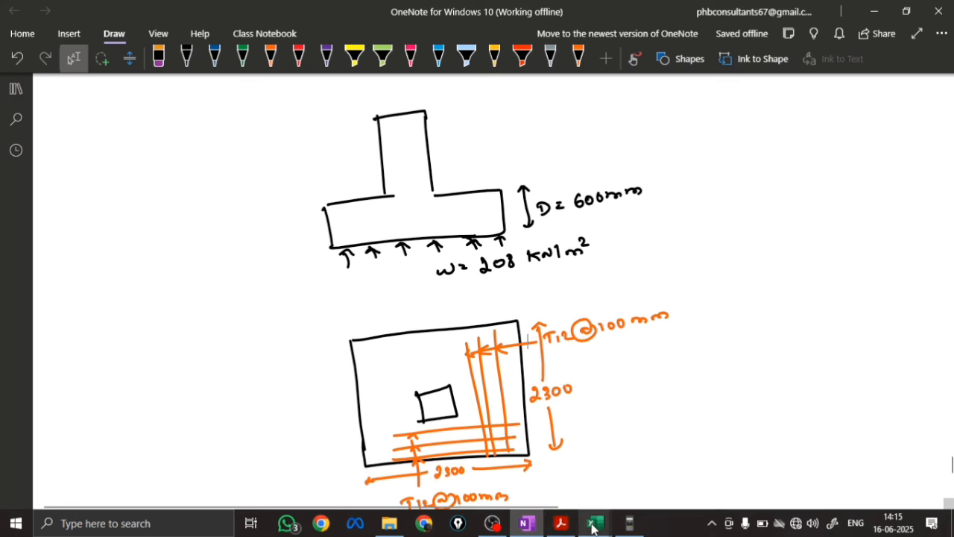
mouse_move(591, 522)
left_click(549, 476)
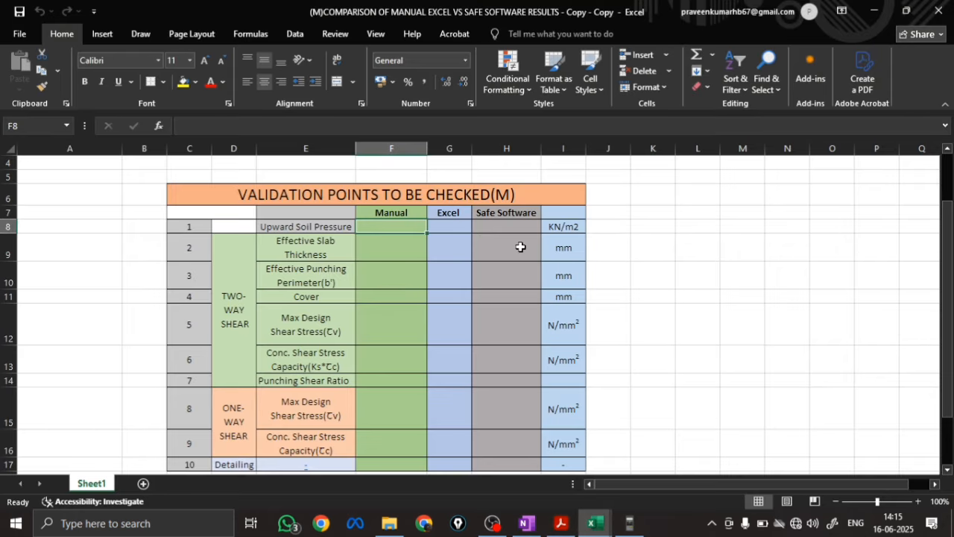
type("208")
key("Return")
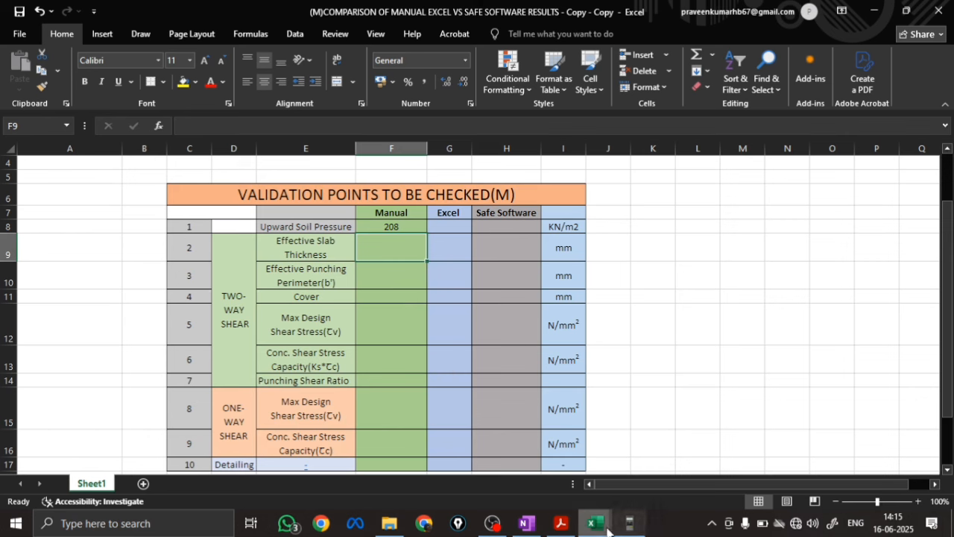
Find the effective depth in the OneNote calculations and enter 544 as the Manual Effective Slab Thickness in the Excel comparison table
left_click(528, 524)
scroll(361, 308, "up", 20)
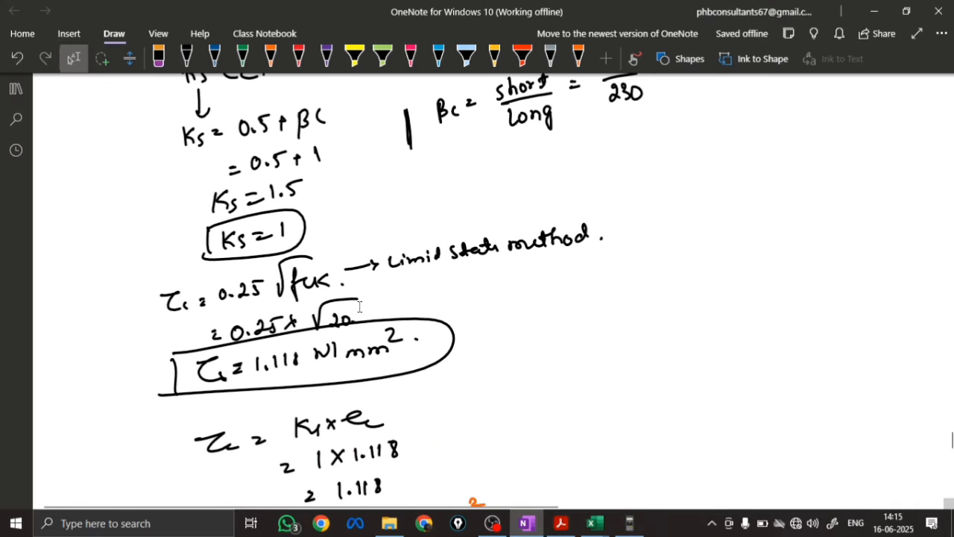
scroll(360, 307, "up", 20)
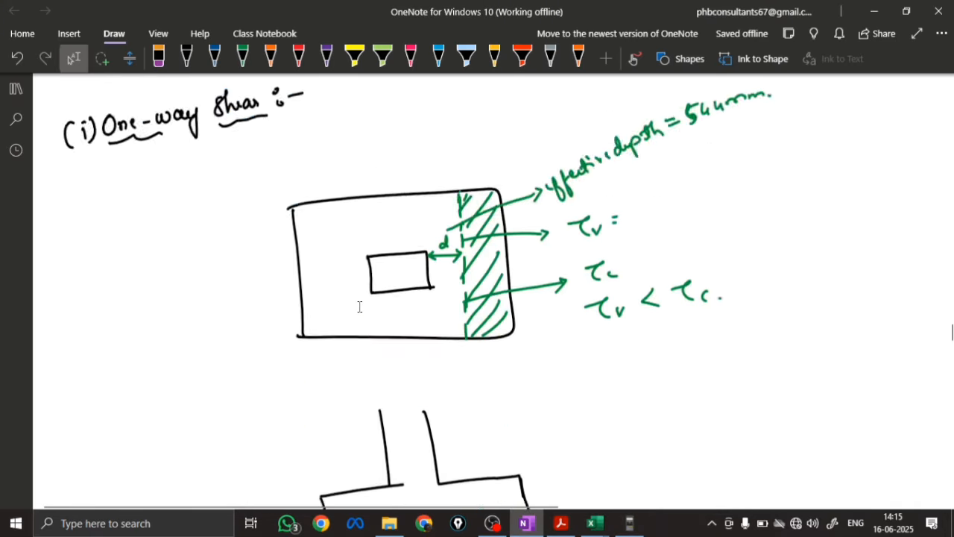
scroll(360, 306, "up", 5)
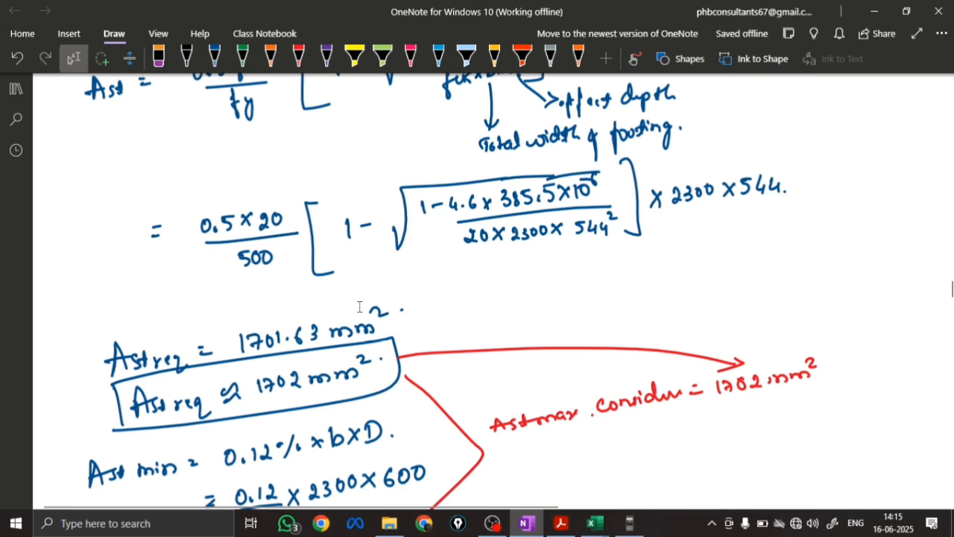
scroll(360, 307, "up", 10)
mouse_move(602, 514)
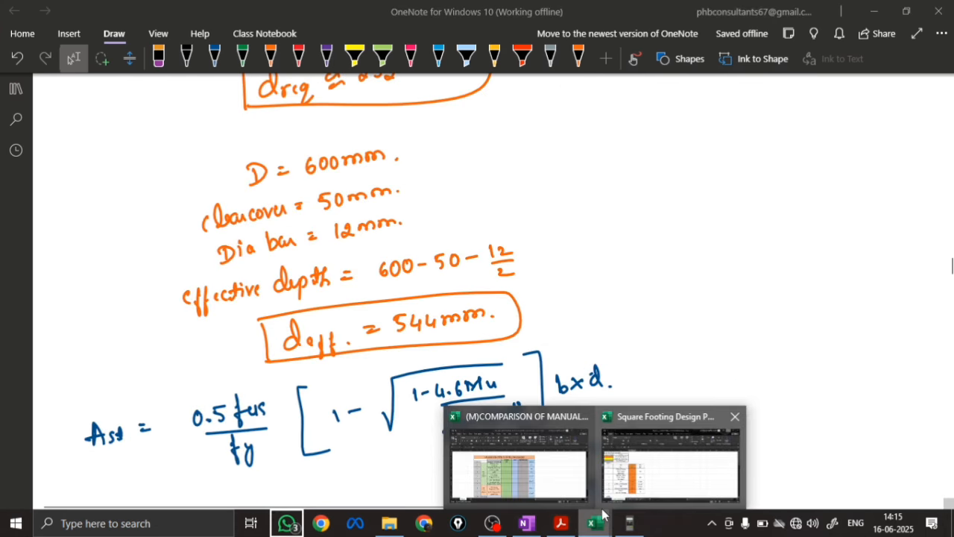
left_click(537, 463)
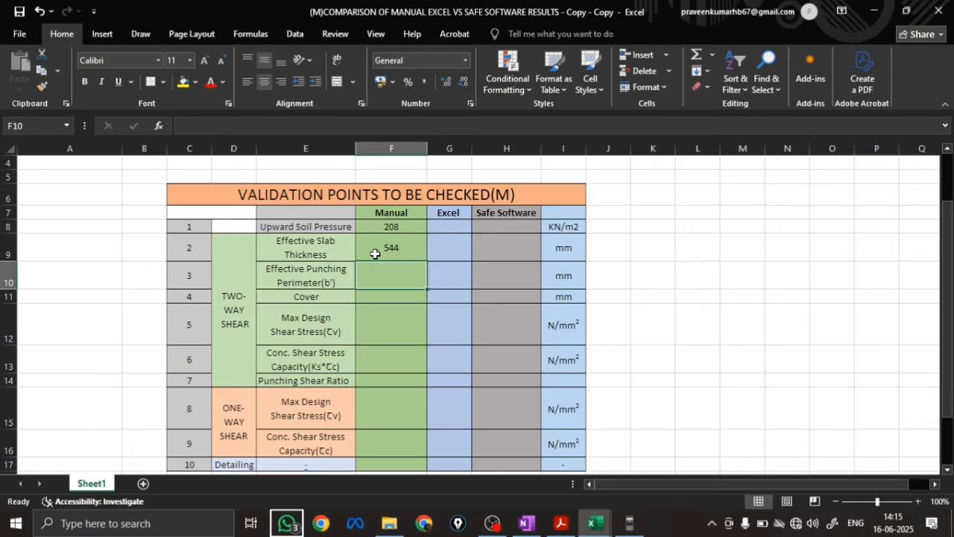
Look up b' in the OneNote notes, and enter 3096 for Effective Punching Perimeter and 56 for Cover in Excel's Manual column
mouse_move(526, 524)
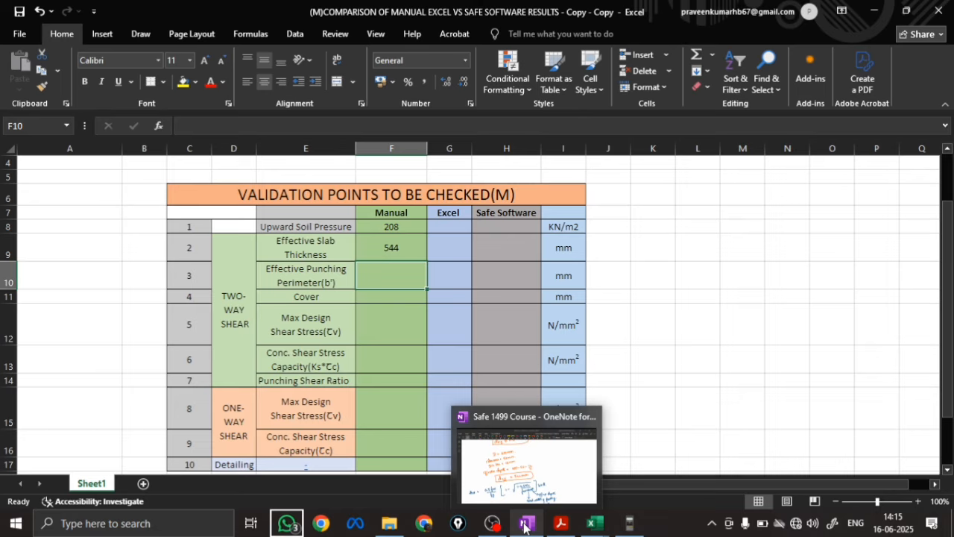
left_click(524, 527)
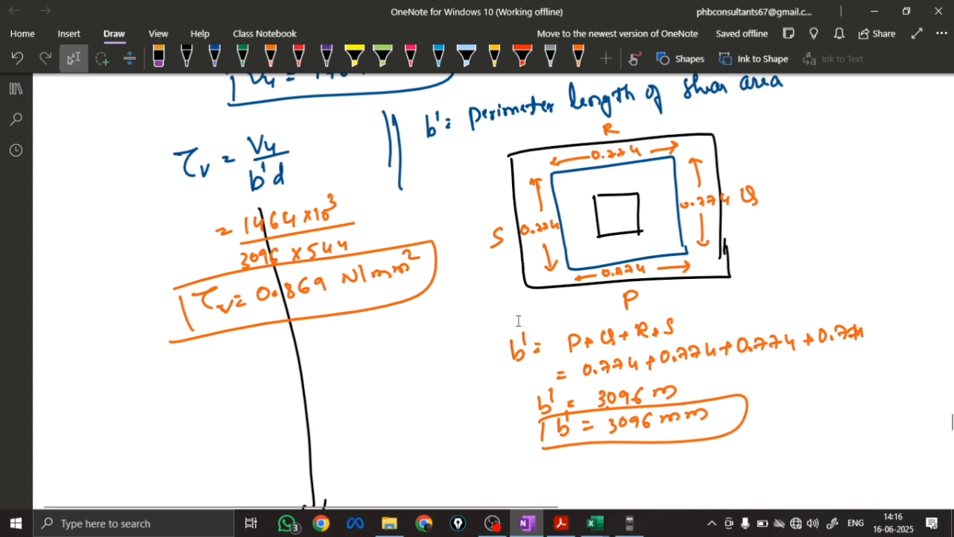
left_click(526, 524)
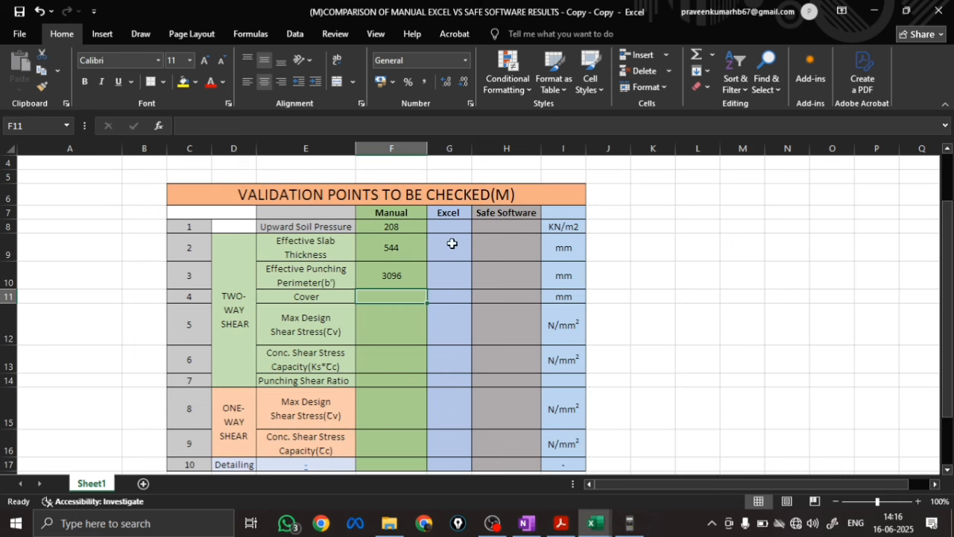
type("56")
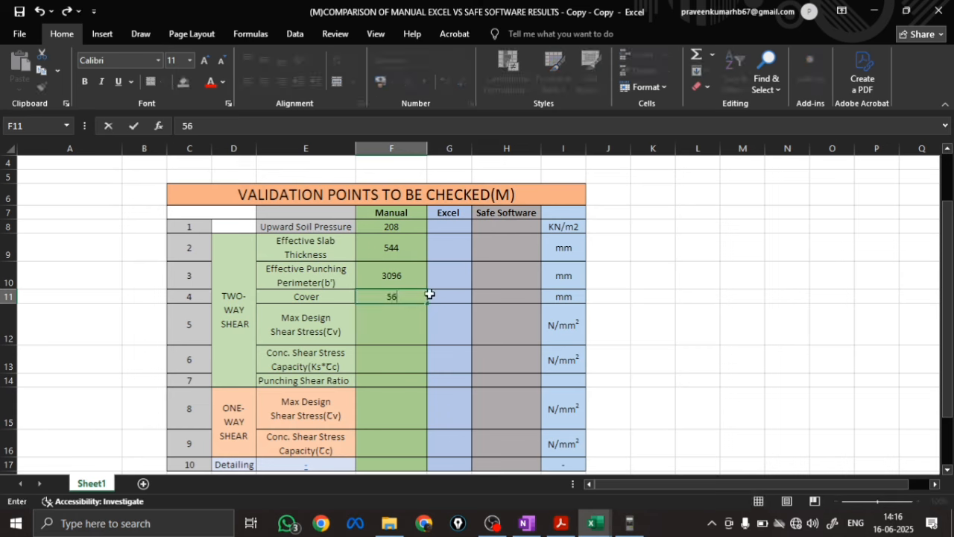
key("Return")
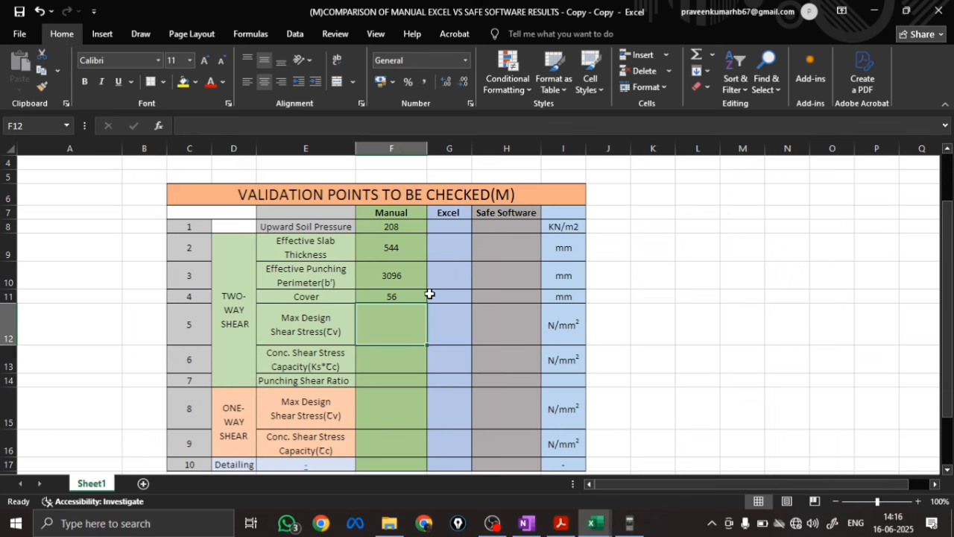
Look up τv in the OneNote two-way shear check and enter 0.869 as the Manual two-way Max Design Shear Stress in Excel
left_click(526, 522)
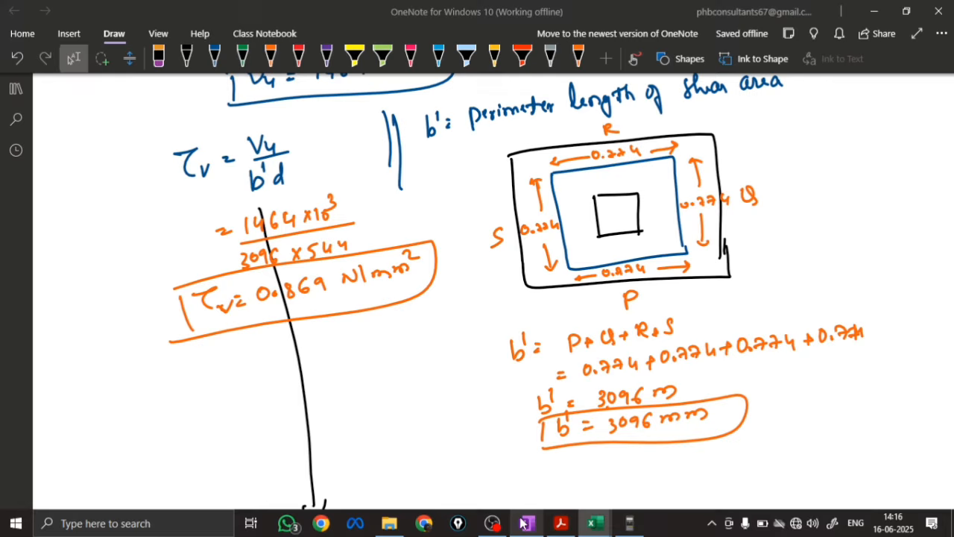
scroll(347, 418, "down", 12)
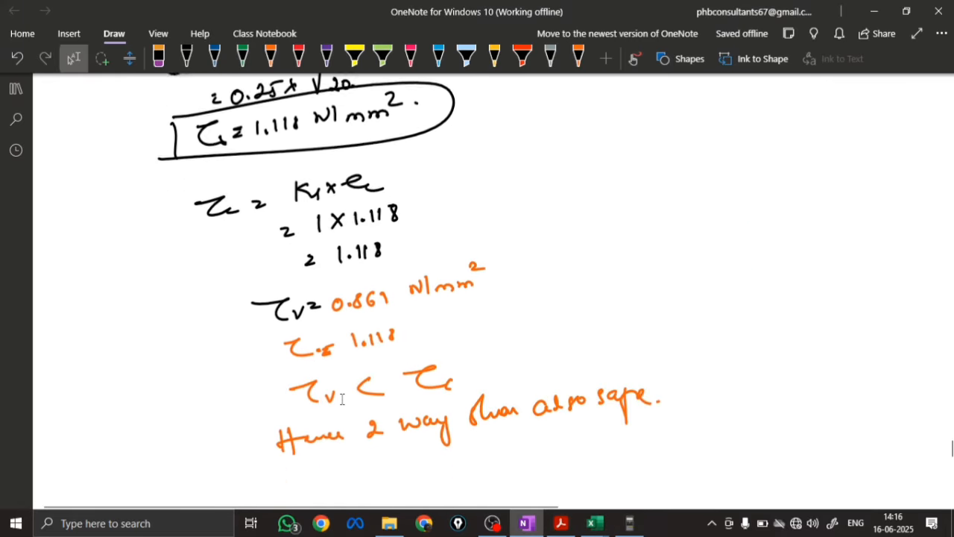
scroll(343, 399, "down", 5)
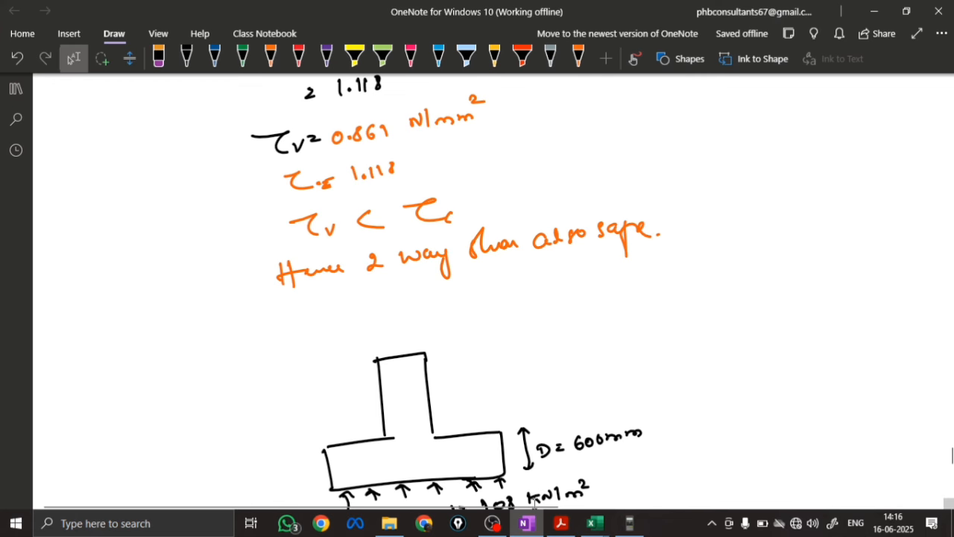
mouse_move(557, 526)
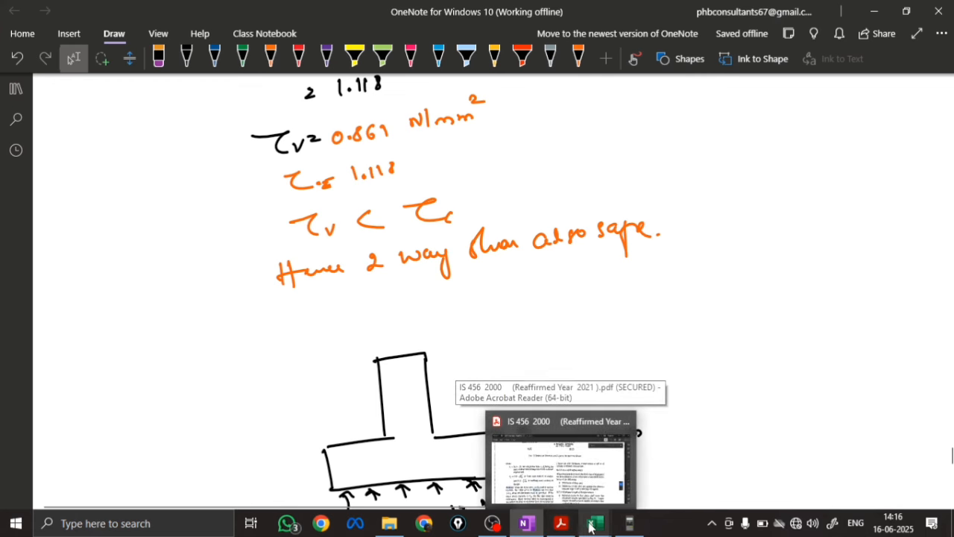
mouse_move(593, 523)
left_click(515, 440)
type("0.869")
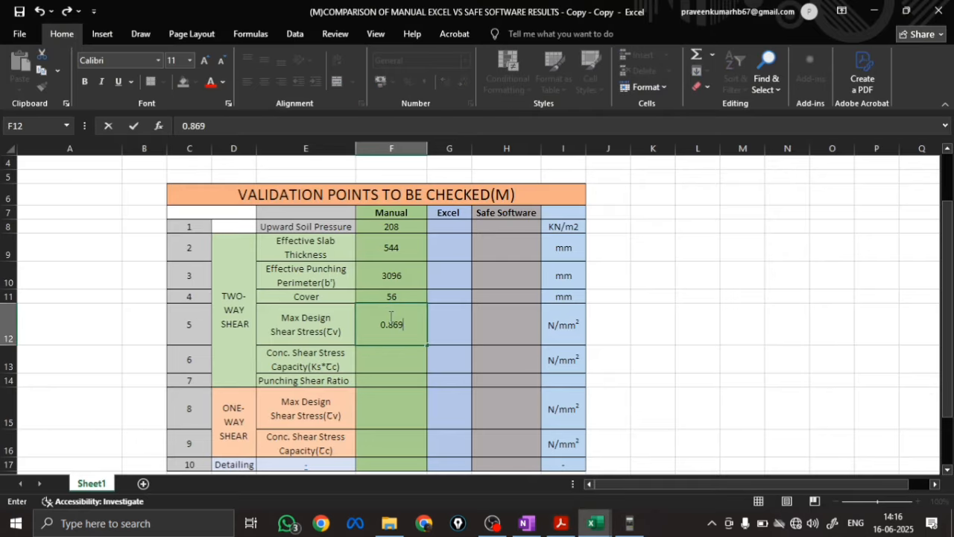
key("Return")
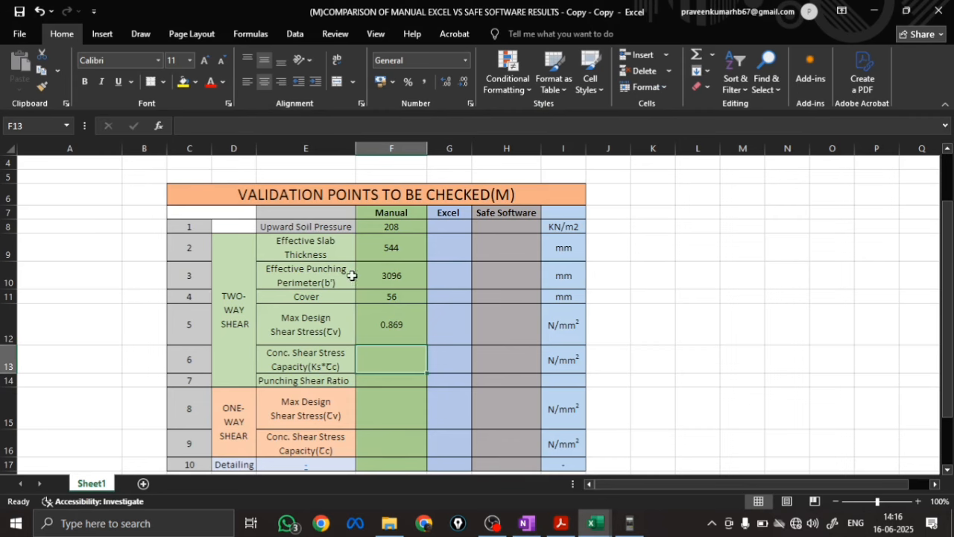
Check τc in the OneNote notes and enter 1.118 as the Manual Conc. Shear Stress Capacity (Ks*τc) in Excel
left_click(526, 522)
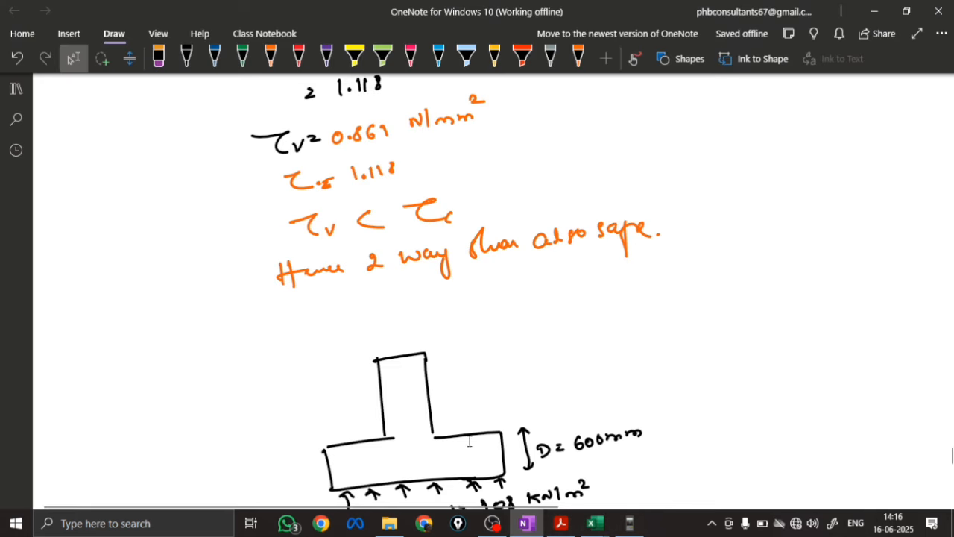
left_click(594, 523)
left_click(469, 443)
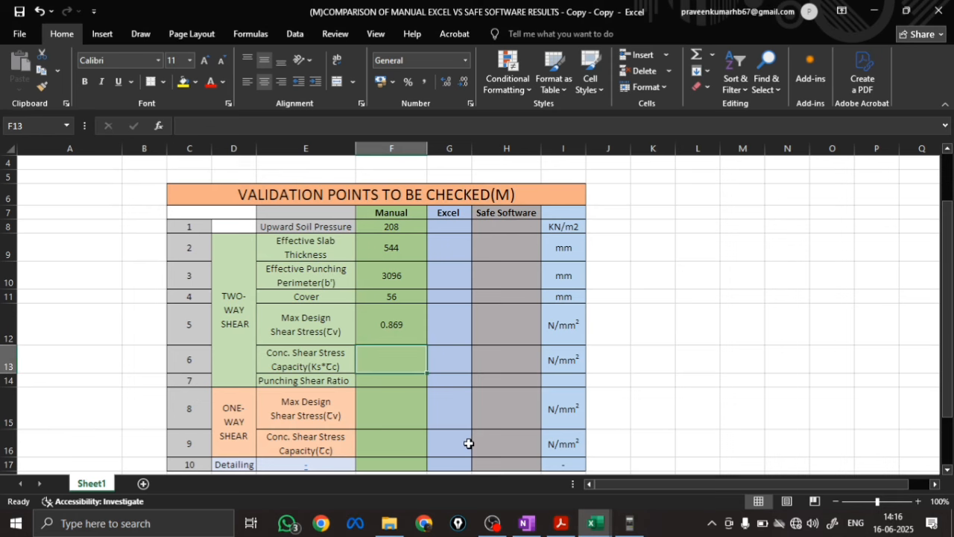
type("1.118")
key("Return")
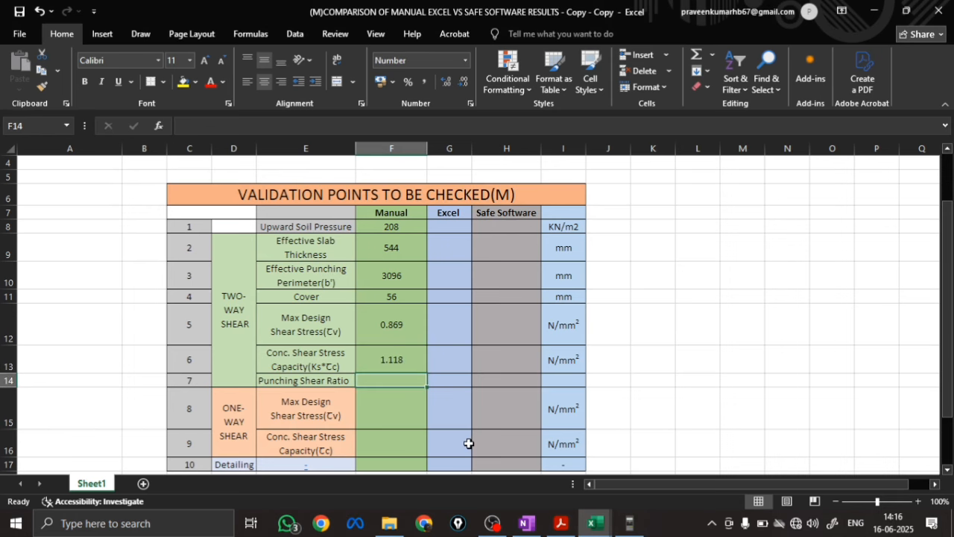
Calculate the Manual Punching Shear Ratio as max design shear stress over concrete shear capacity with =F12/F13
type("=")
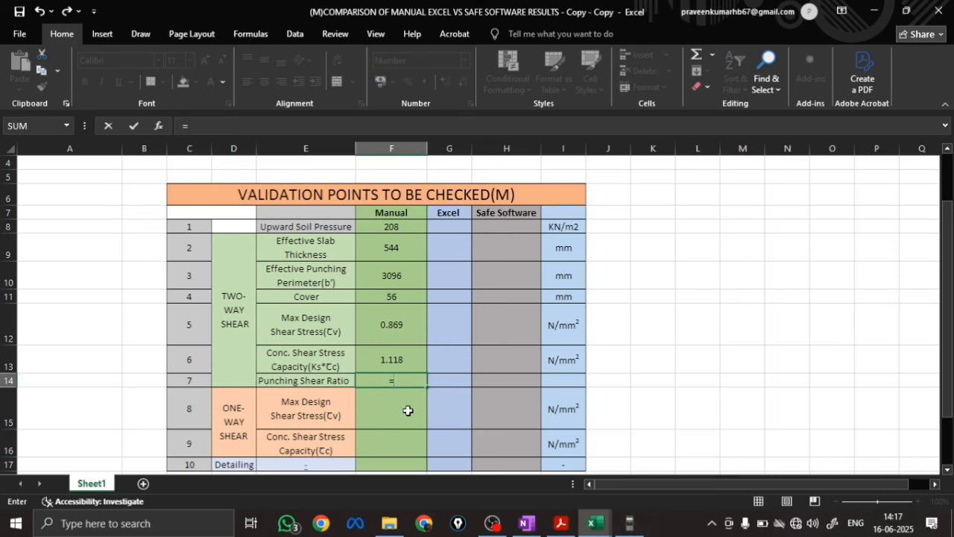
left_click(392, 326)
type("/")
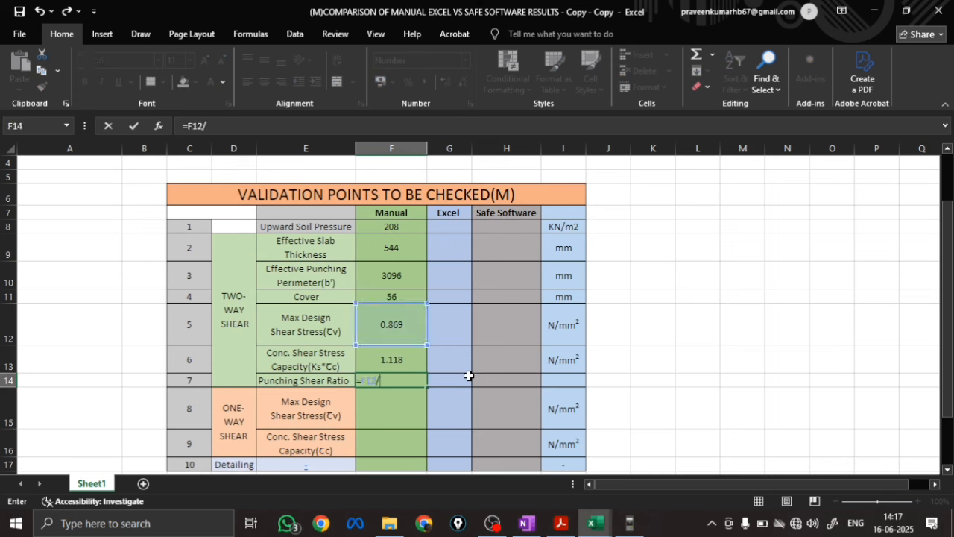
left_click(395, 360)
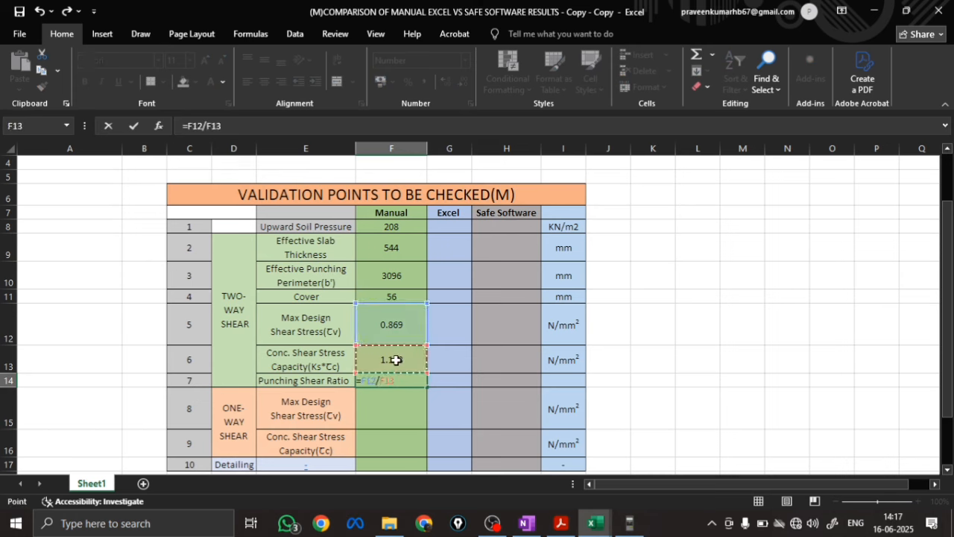
key("Return")
Look up one-way τv and τc in the OneNote notes and enter 0.281 and 0.3104 in Excel's Manual one-way shear cells
scroll(332, 392, "down", 1)
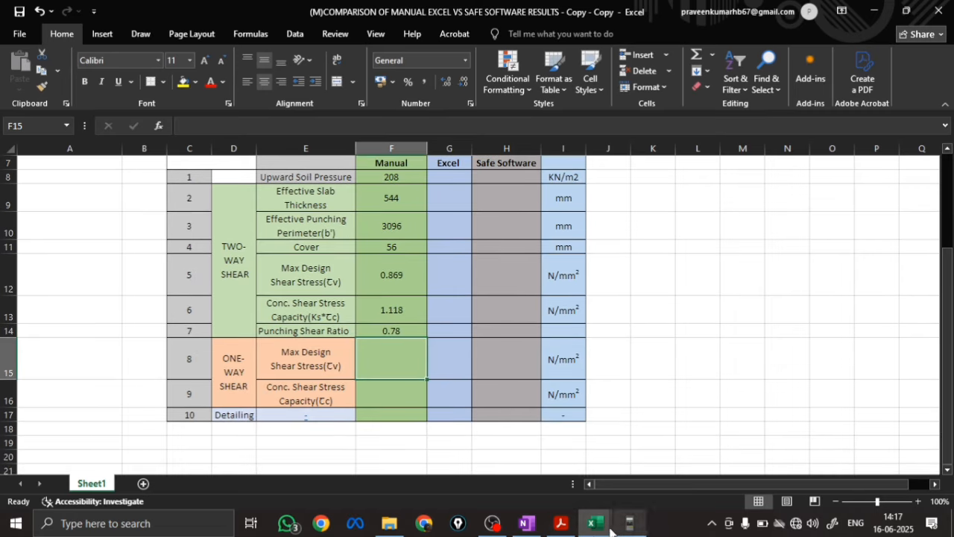
left_click(527, 523)
scroll(272, 265, "up", 15)
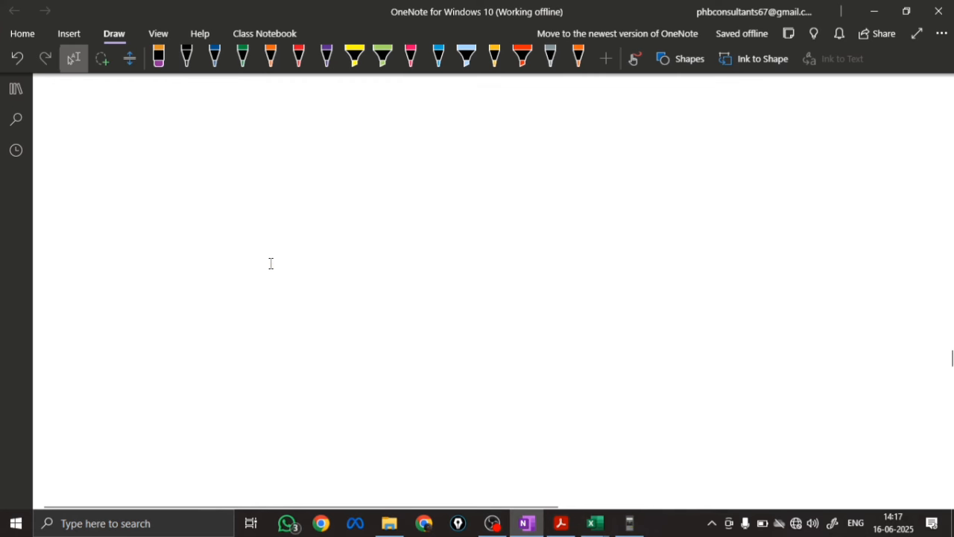
scroll(270, 263, "up", 5)
scroll(426, 236, "down", 6)
scroll(426, 236, "up", 3)
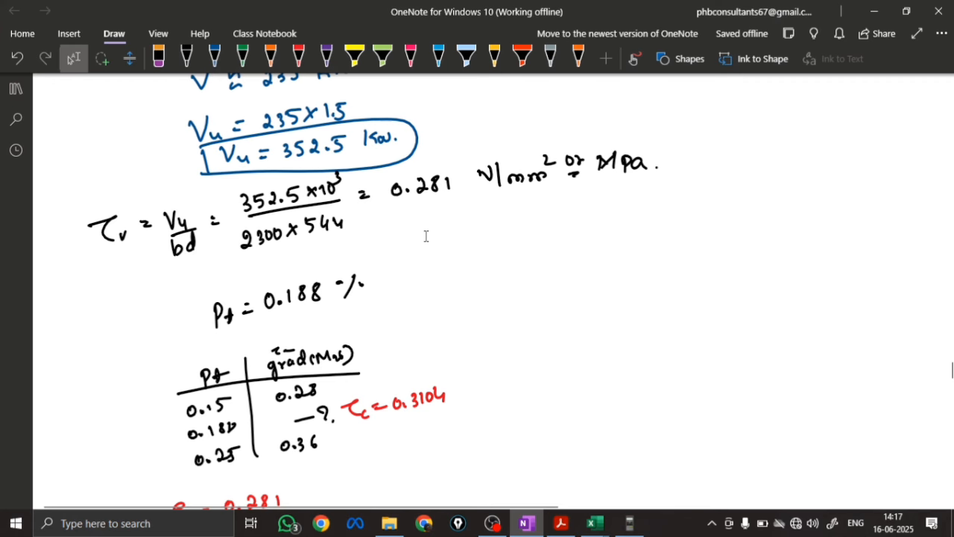
scroll(426, 236, "down", 3)
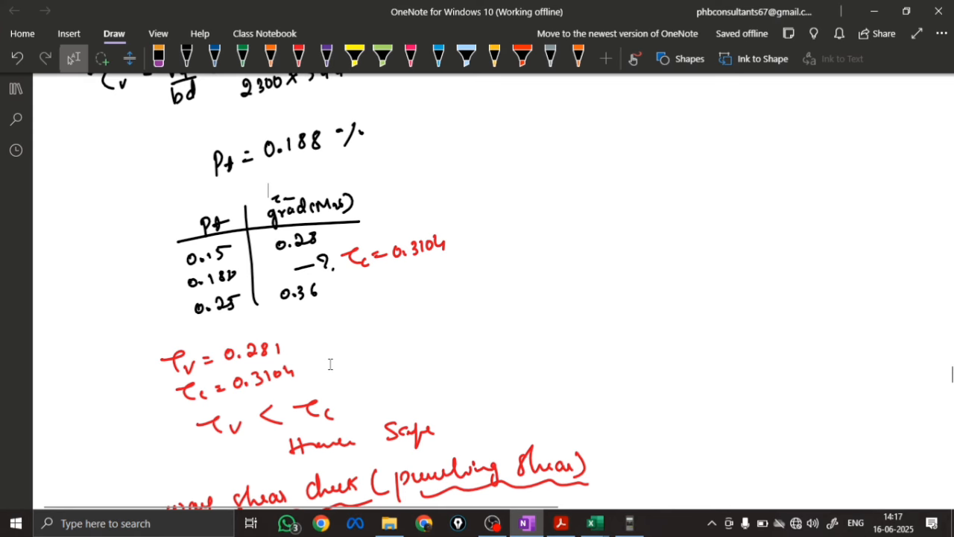
key("alt+Tab")
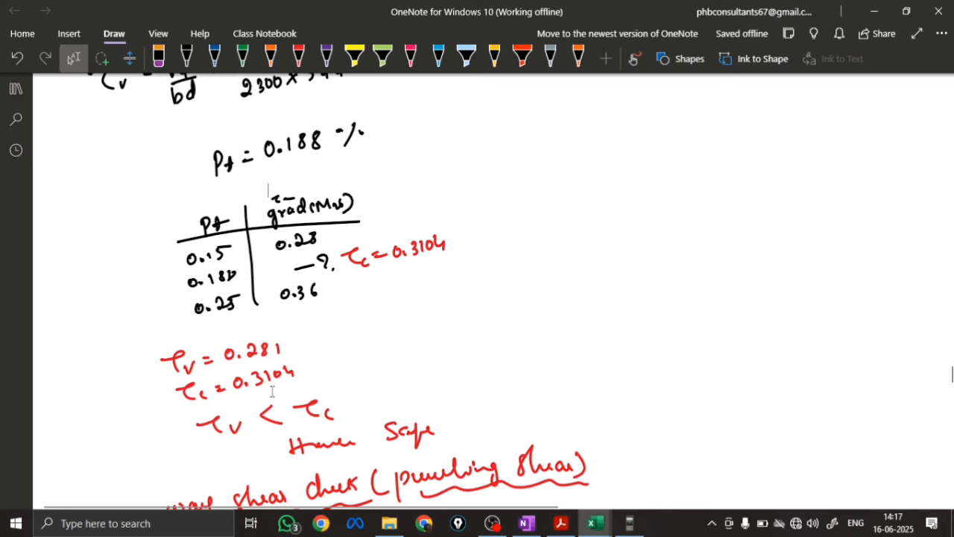
key("alt+Tab")
left_click(594, 523)
left_click(513, 472)
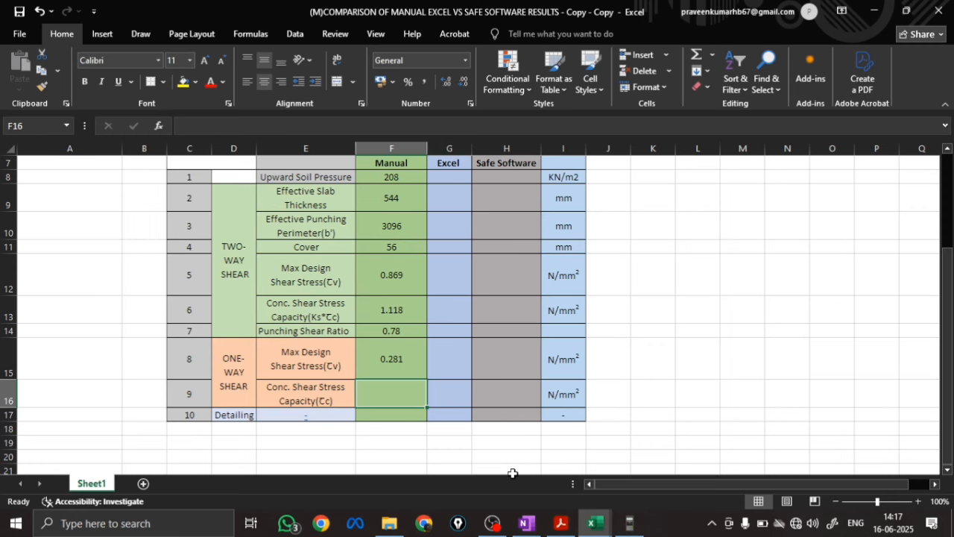
type("0.3104")
key("Return")
Check the reinforcement sketch in OneNote and enter T12 AT 100MM as the Manual Detailing in the Excel comparison table
scroll(724, 439, "down", 1)
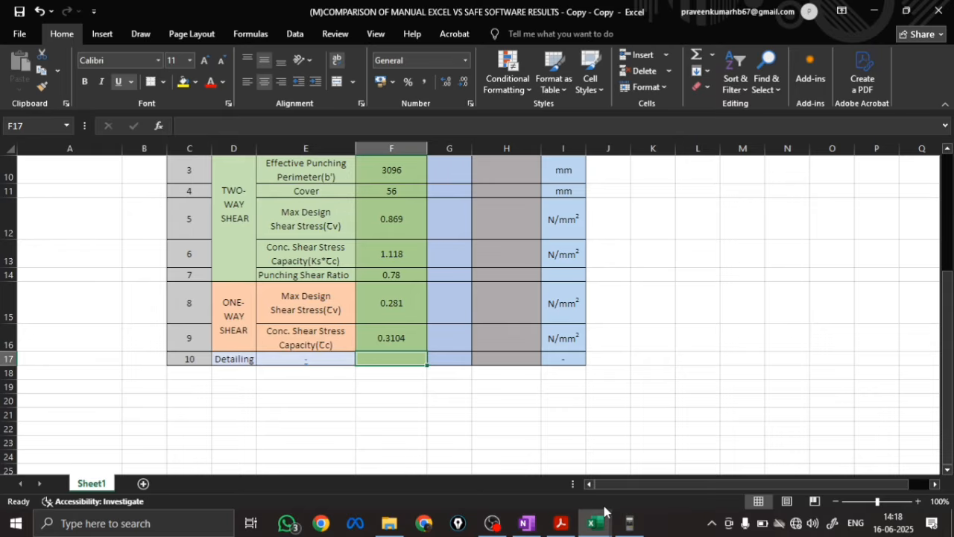
left_click(527, 522)
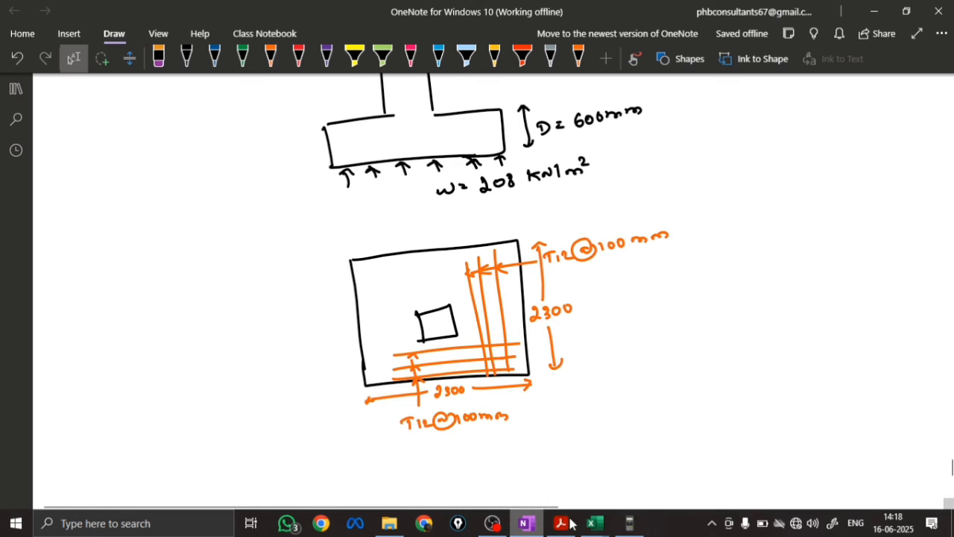
left_click(593, 523)
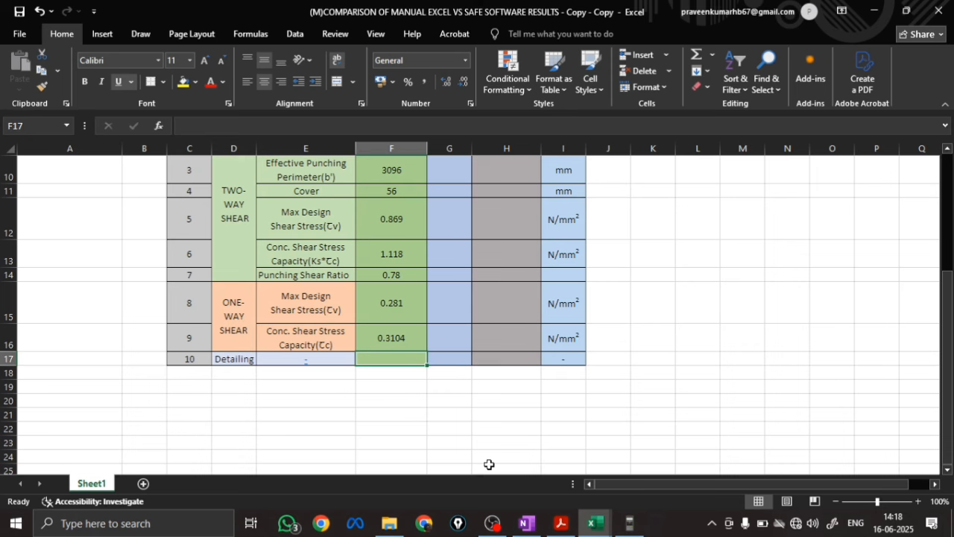
type("T12 AT 100MM")
key("Return")
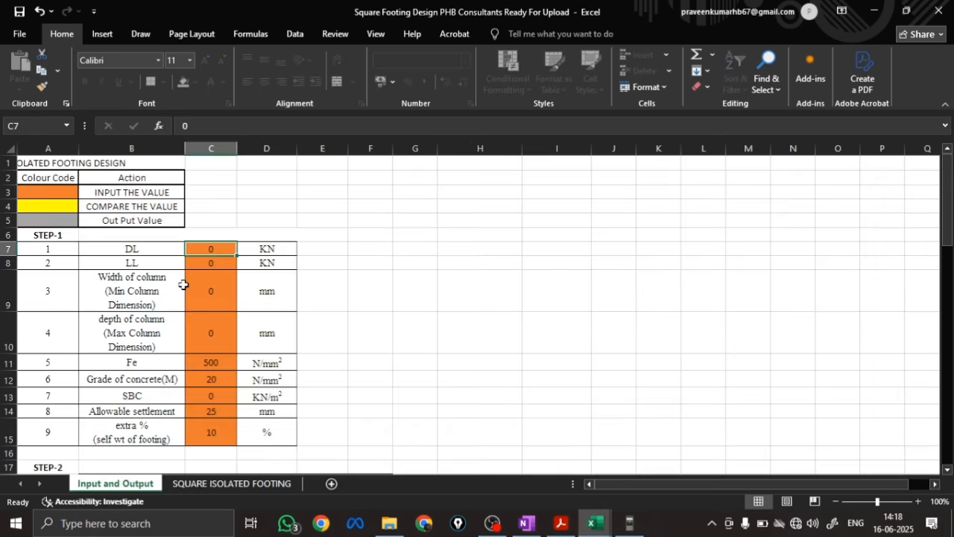
Look up the loads in OneNote and enter DL 700 kN and LL 300 kN in the Square Footing Design workbook
scroll(184, 284, "down", 1)
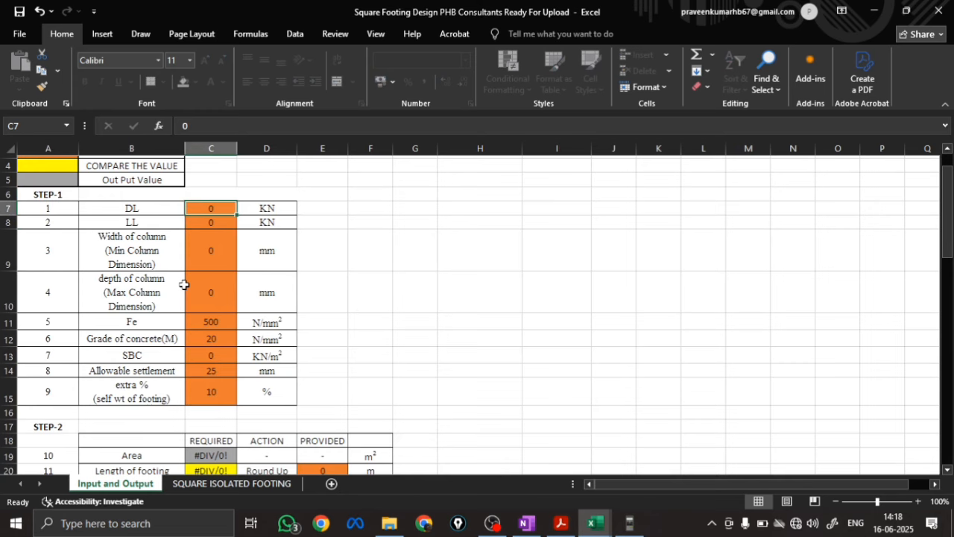
scroll(184, 284, "down", 1)
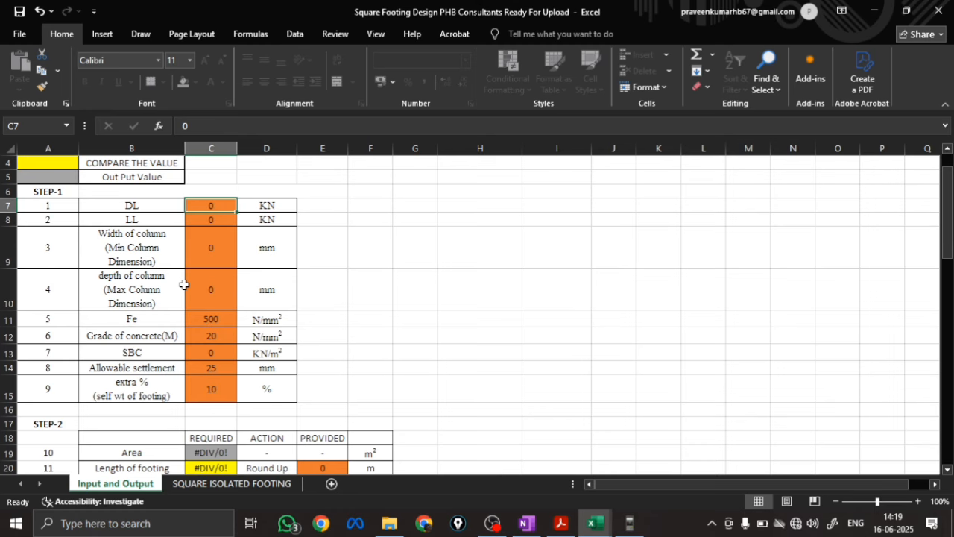
left_click(528, 529)
scroll(282, 423, "up", 12)
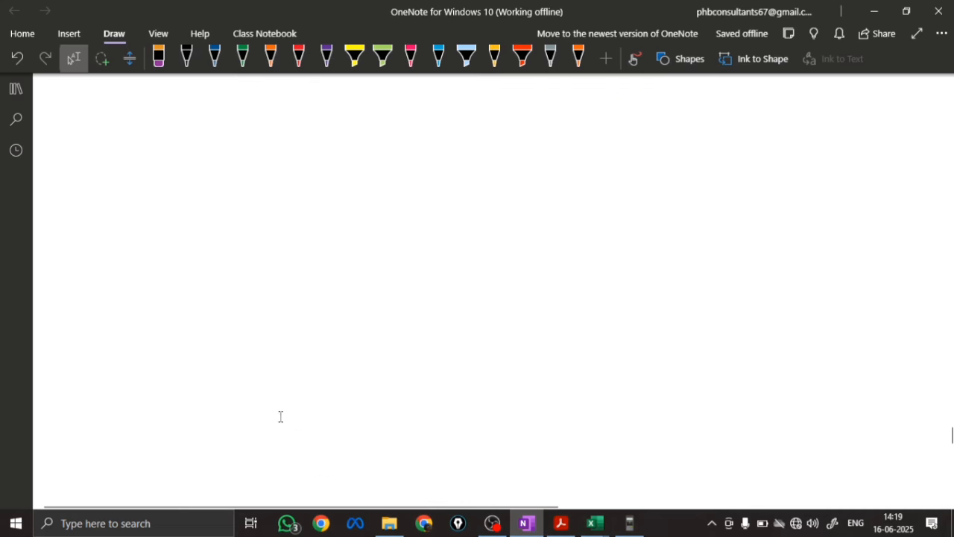
scroll(281, 416, "up", 5)
scroll(280, 416, "up", 5)
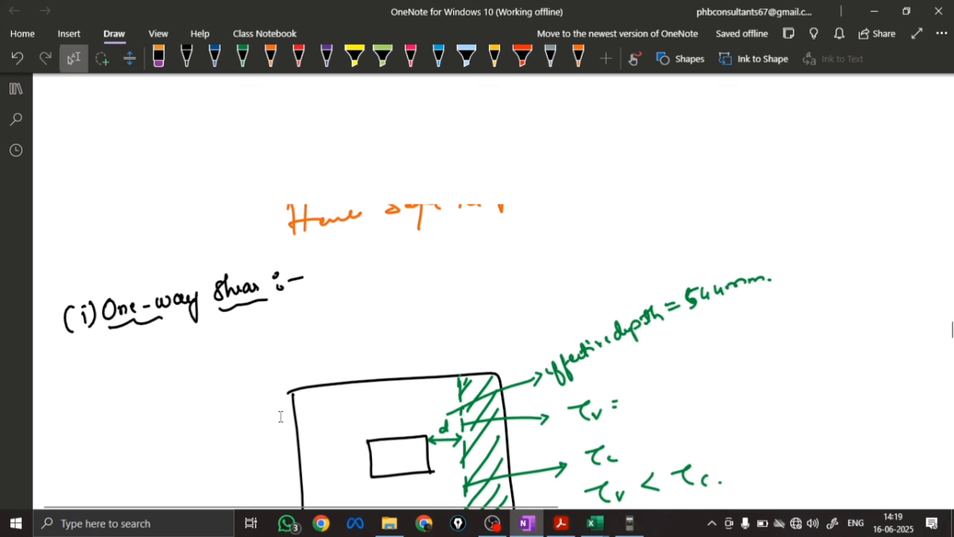
scroll(281, 416, "up", 10)
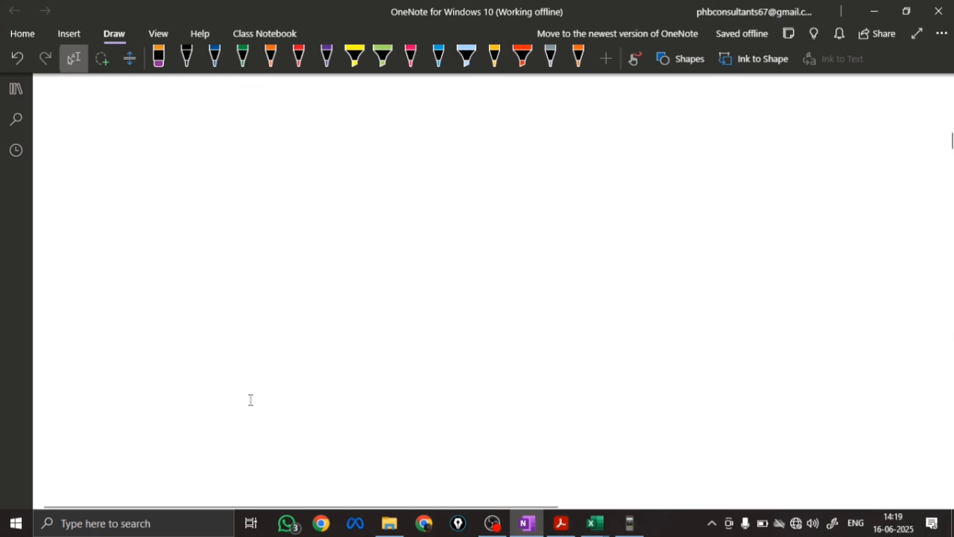
scroll(250, 401, "up", 10)
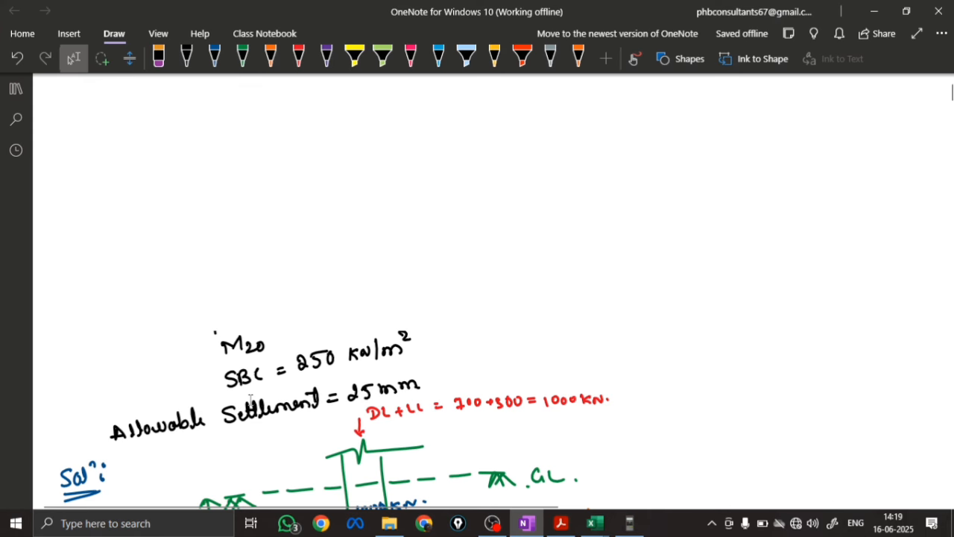
key("alt+Tab")
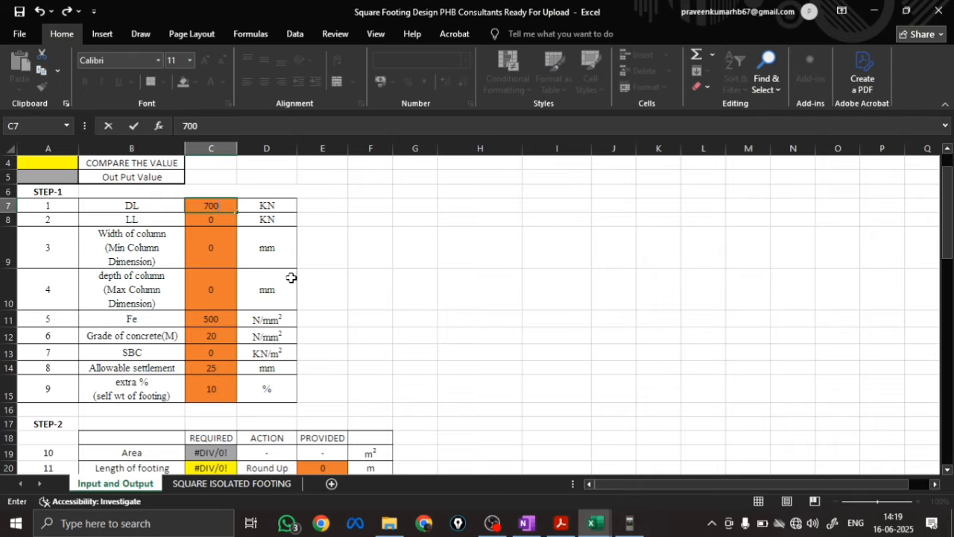
key("Return")
type("300")
key("Return")
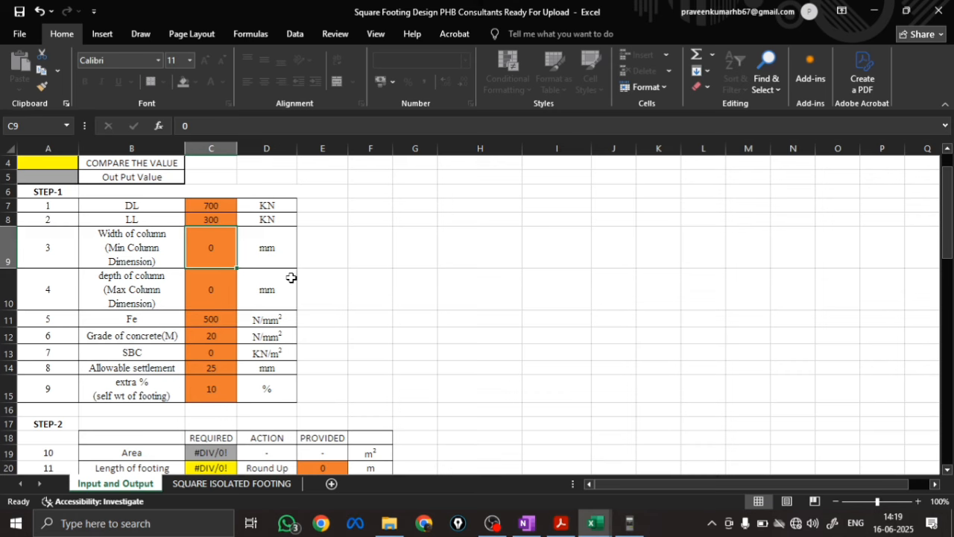
Set the column width and depth to 230 mm each and the SBC to 250 kN/m² in the Step-1 inputs
type("230")
key("Return")
type("230")
key("Return")
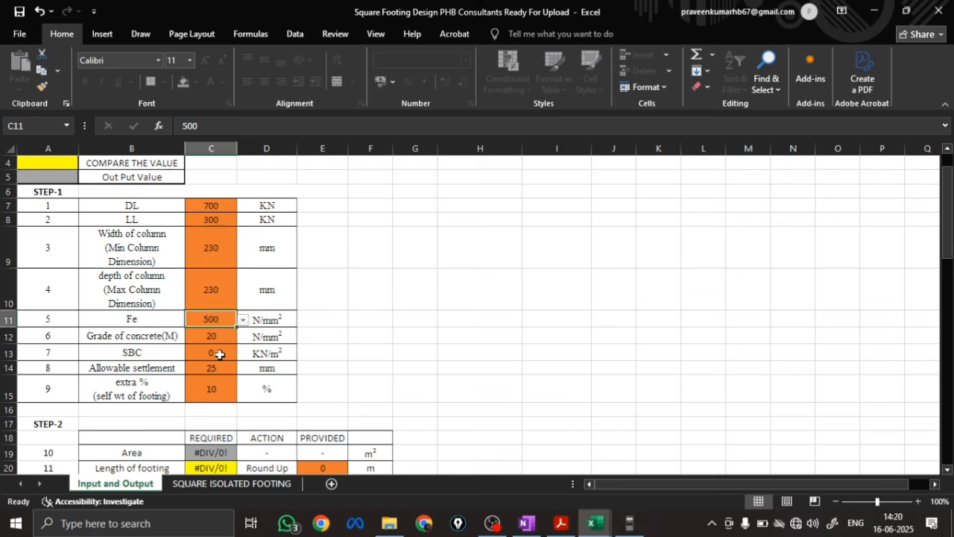
left_click(220, 355)
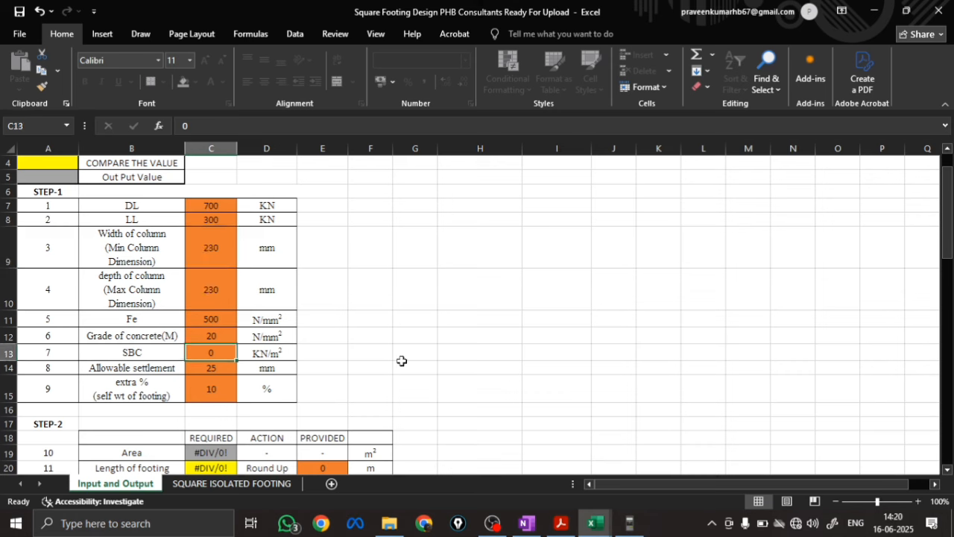
type("25")
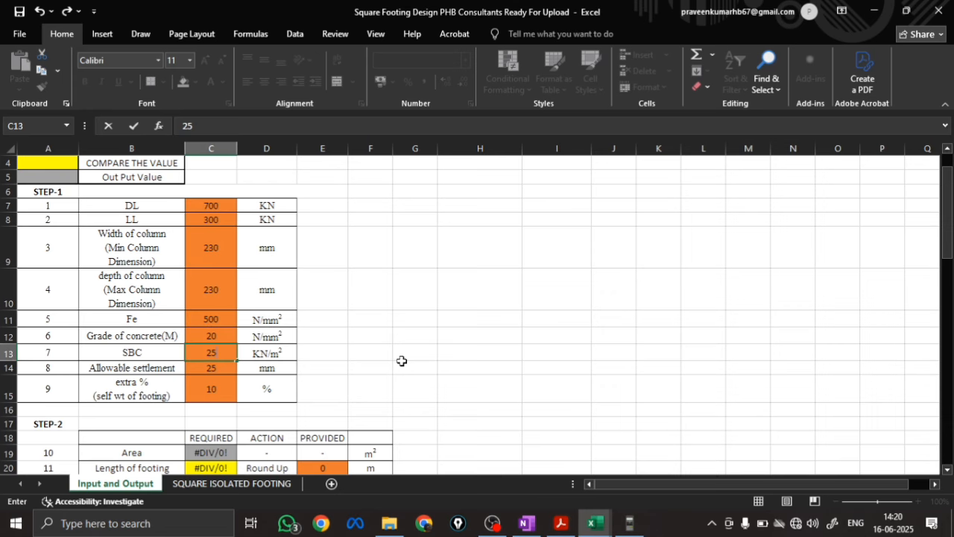
key("Return")
Set the provided length and width of footing to 2.3 m each in Step-2
scroll(401, 361, "down", 4)
scroll(192, 338, "up", 1)
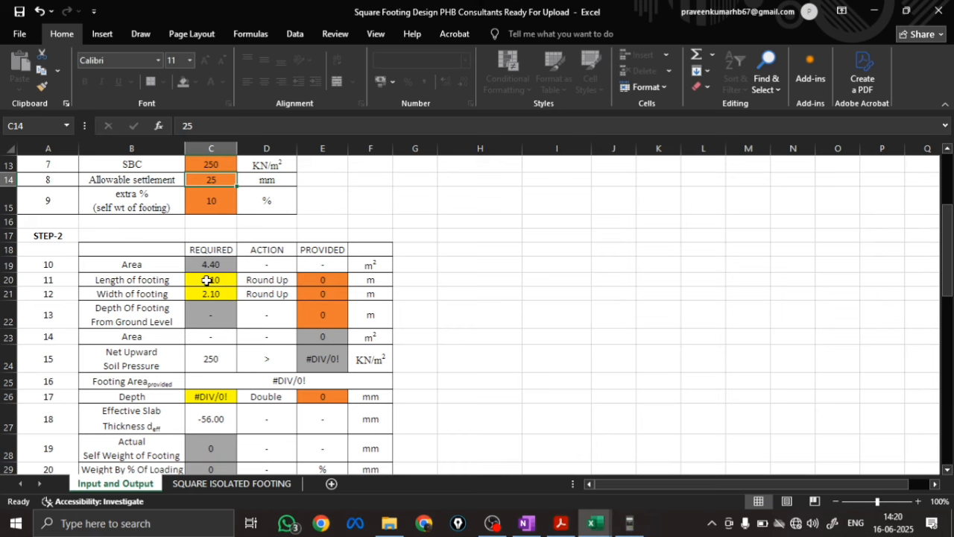
left_click(320, 280)
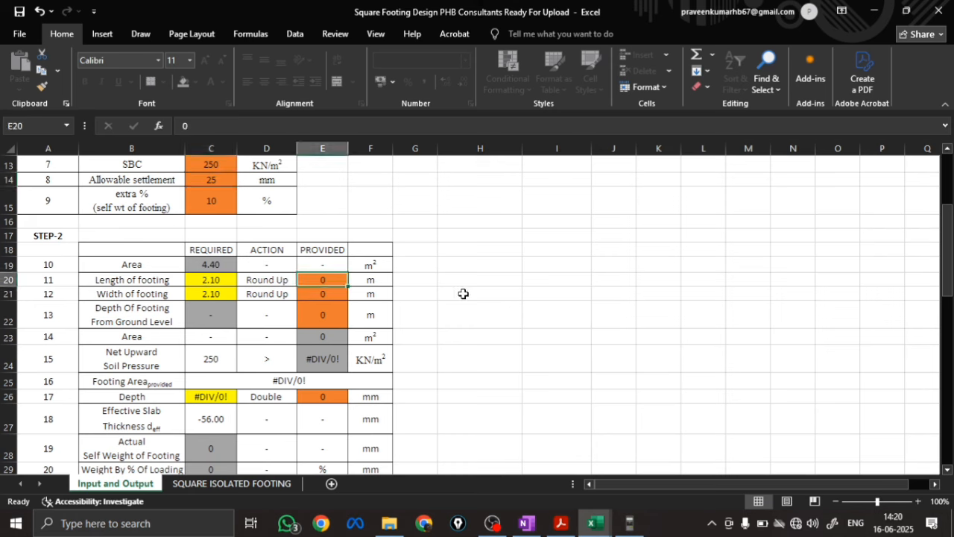
type("2.3")
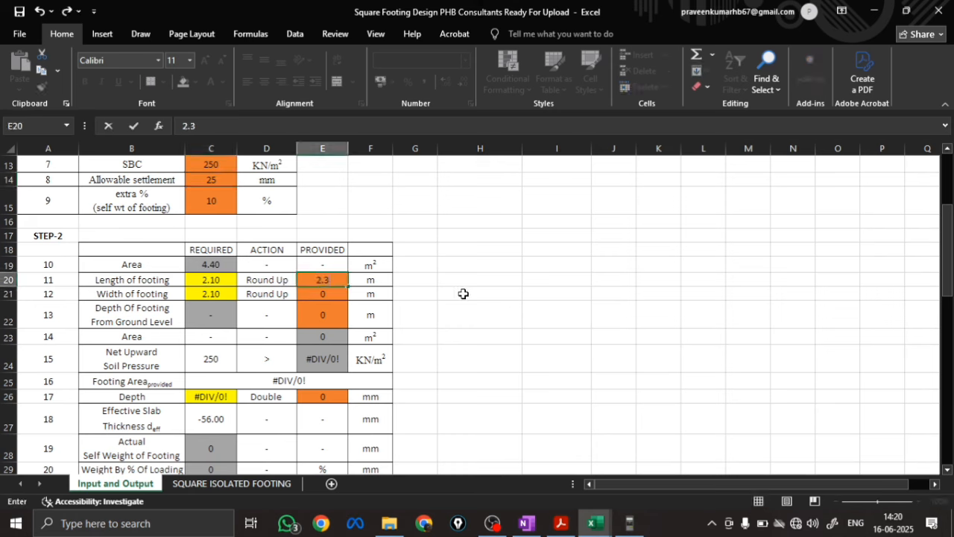
key("Return")
type("0")
key("BackSpace")
type("2.3")
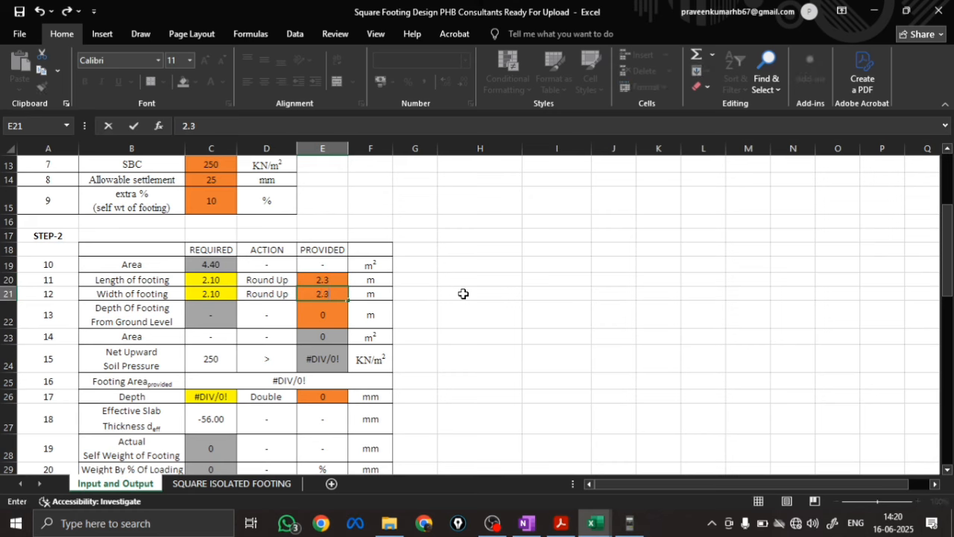
key("Return")
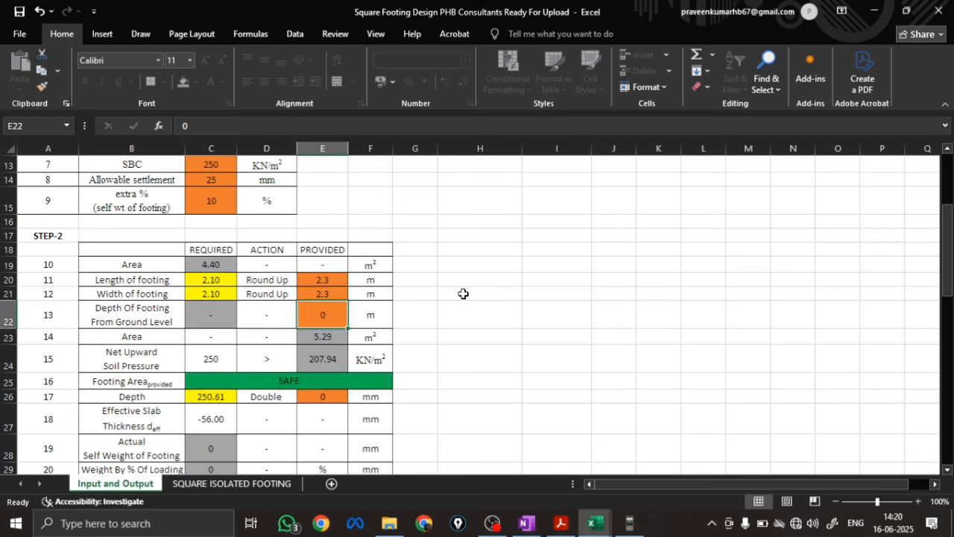
Check the footing depth in the OneNote sketch and enter 1.5 m as the provided Depth Of Footing From Ground Level in Excel
left_click(525, 523)
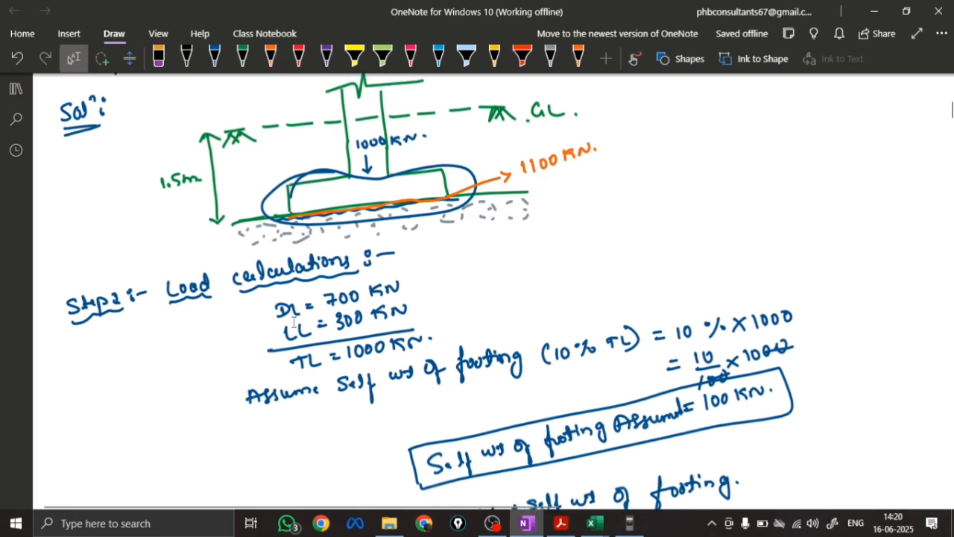
scroll(293, 323, "up", 3)
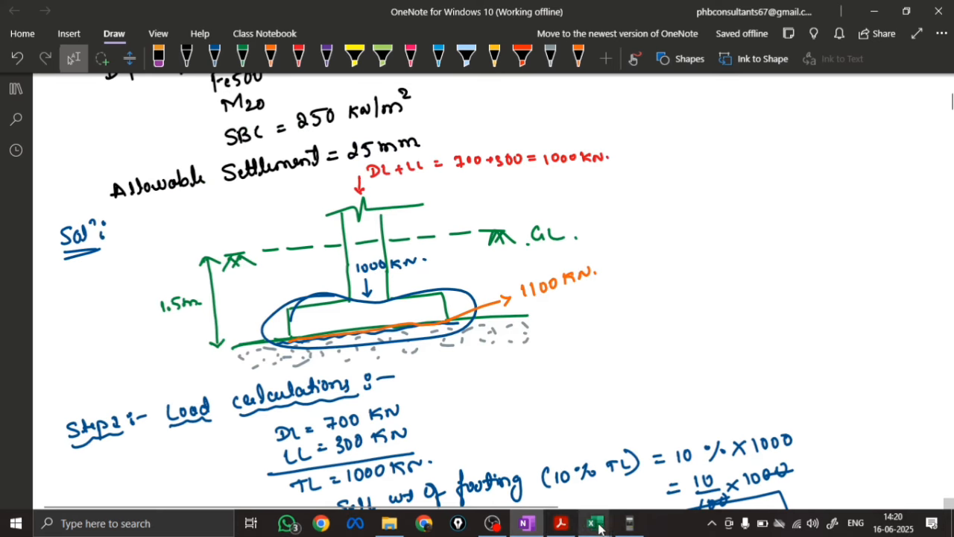
mouse_move(598, 527)
left_click(667, 455)
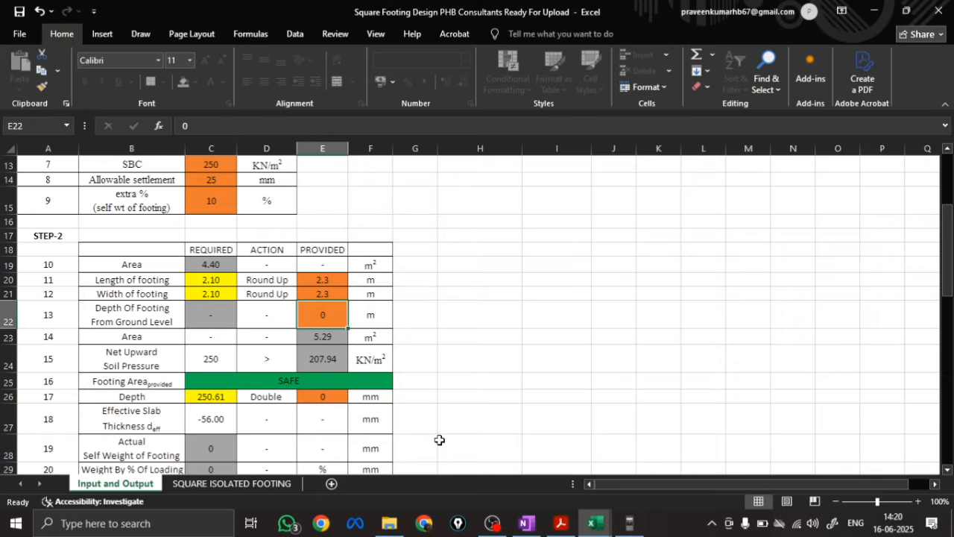
type("1.5")
key("Return")
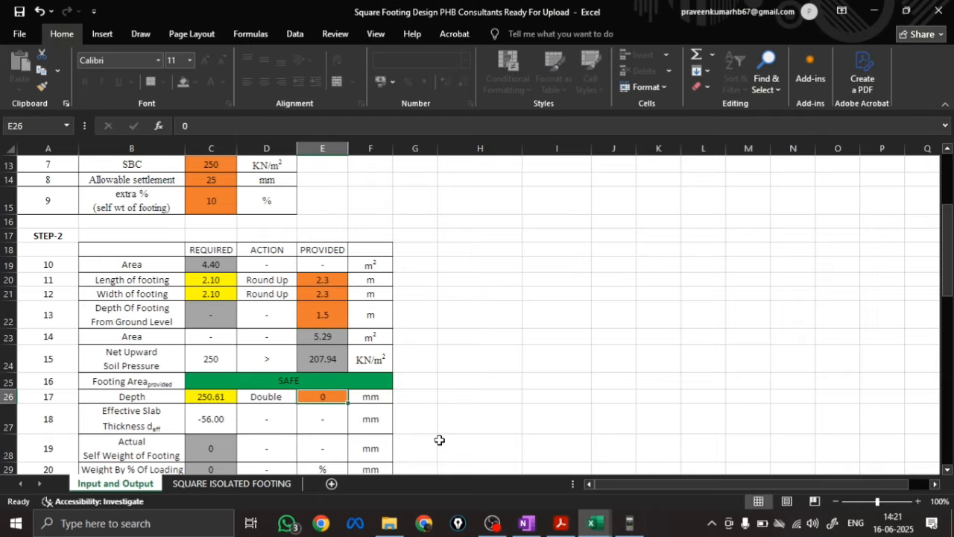
Set the provided width of footing to 1.9 m to test the footing area check
scroll(214, 396, "down", 1)
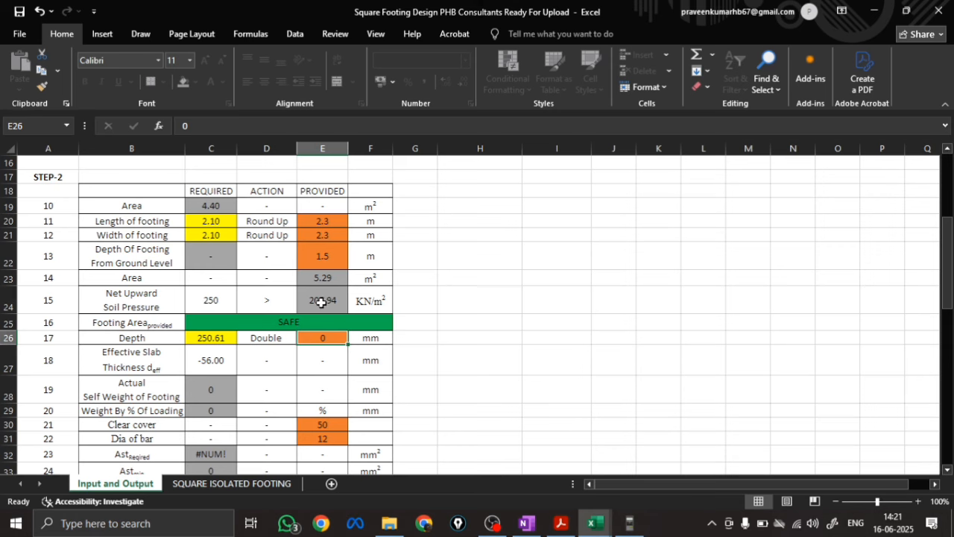
left_click(327, 238)
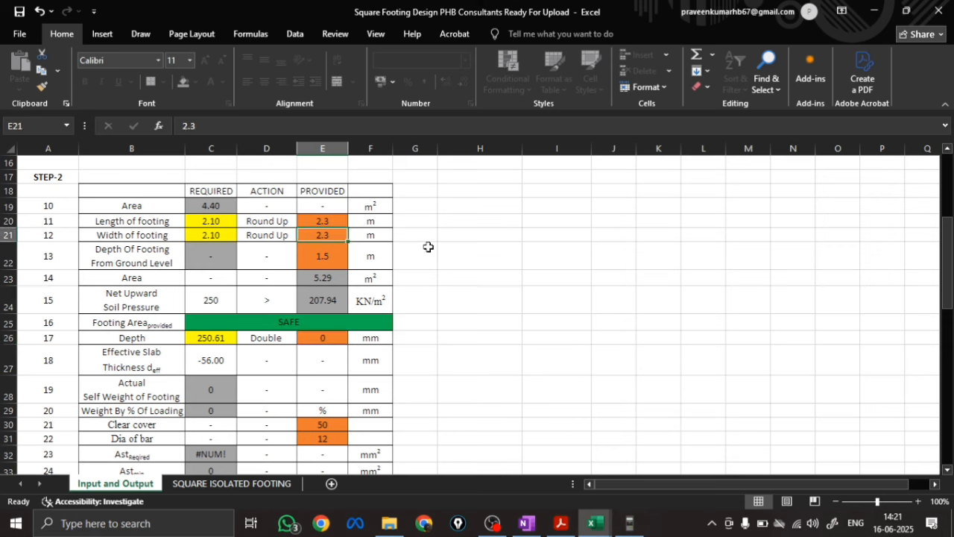
type("1.9")
key("Return")
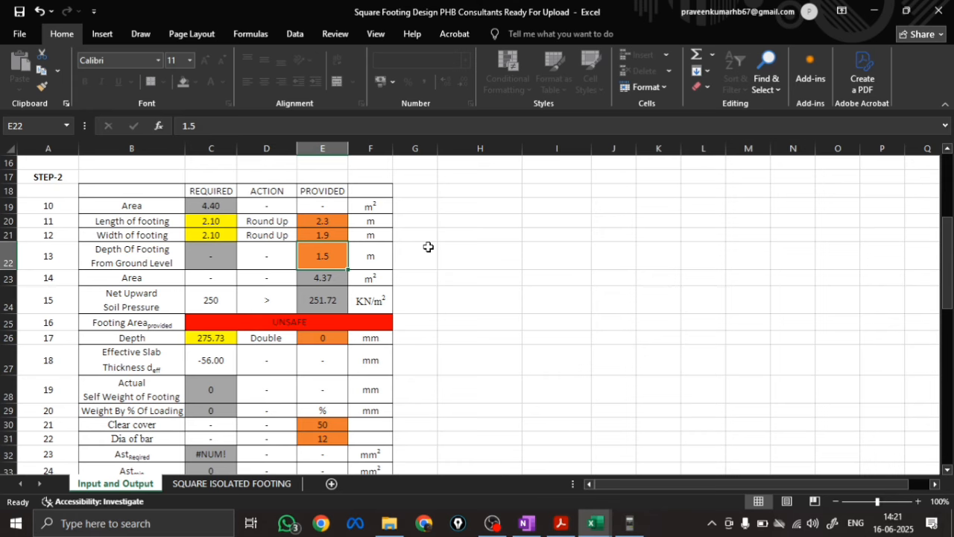
Set the provided width of footing to 2.3 m in Step-2
key("Up")
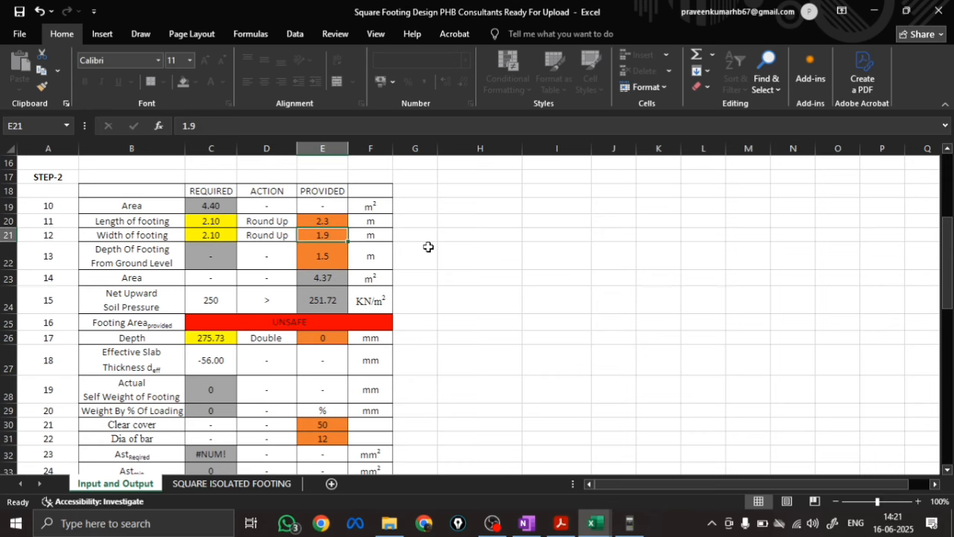
type("2.3")
key("Return")
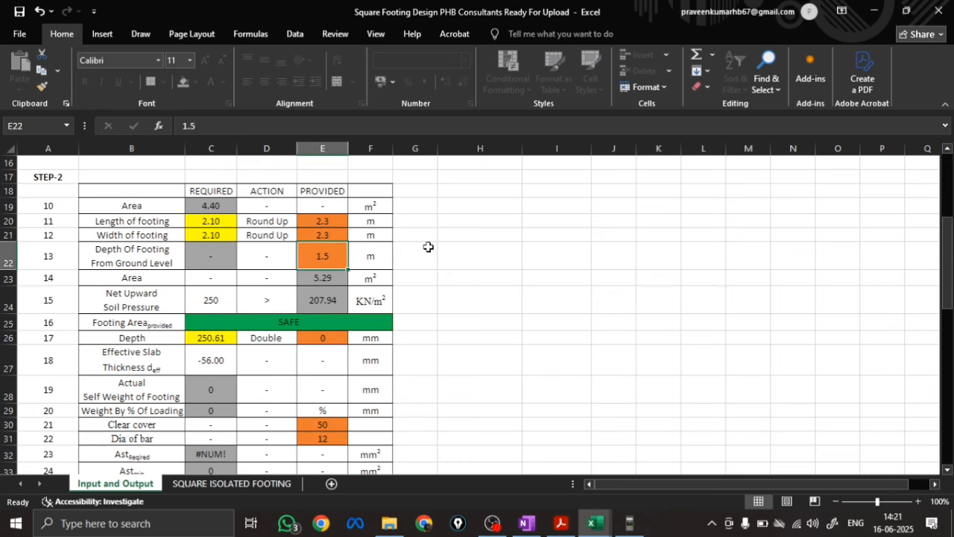
Record 207.94 as the Excel result for Upward Soil Pressure in the comparison workbook
scroll(286, 349, "down", 1)
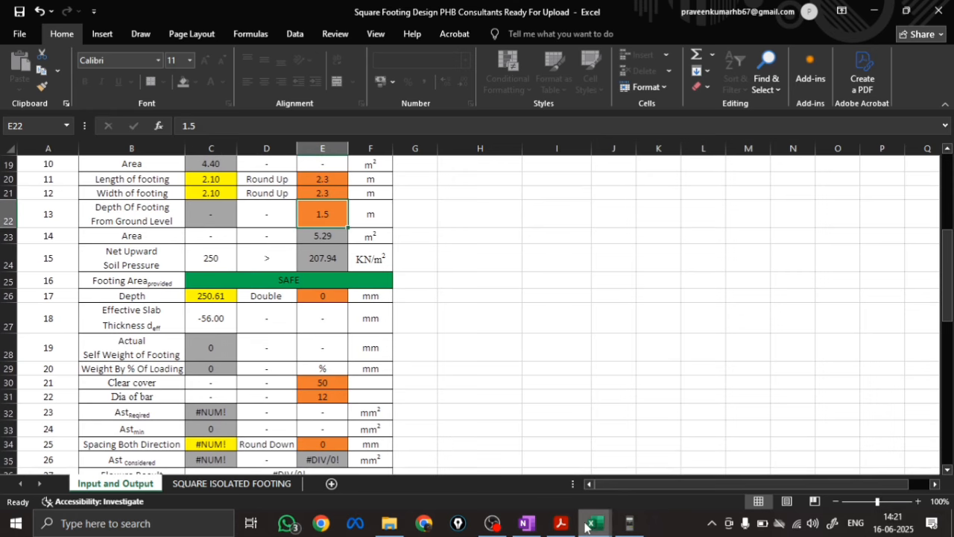
mouse_move(593, 523)
left_click(558, 473)
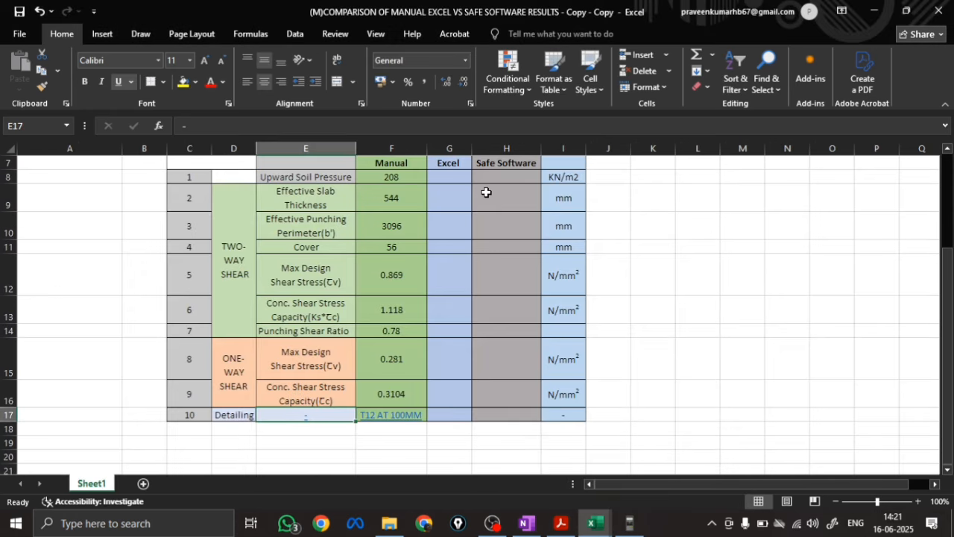
left_click(440, 178)
type("207")
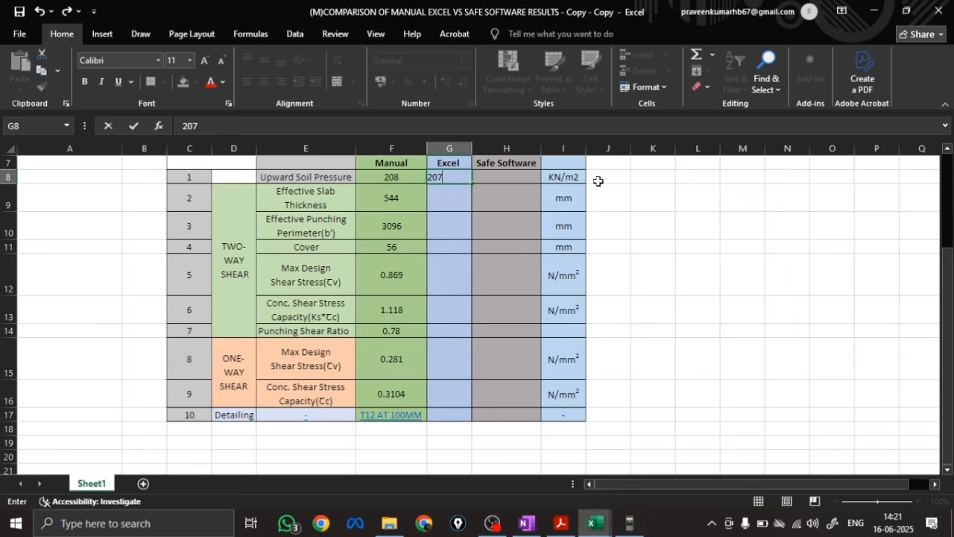
type(".94")
key("Return")
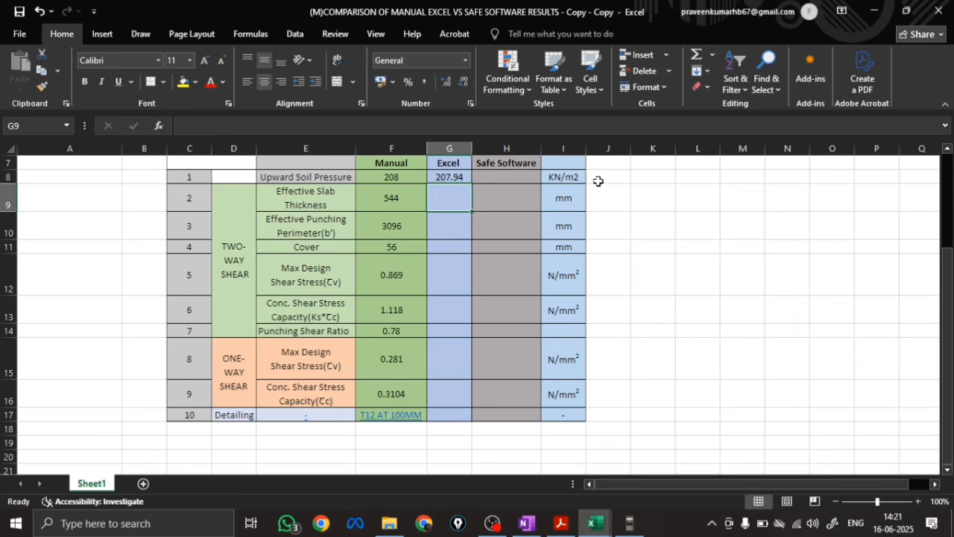
Set the provided Depth to 600 mm in the footing design workbook and record 544 as the Excel Effective Slab Thickness in the comparison table
left_click(594, 531)
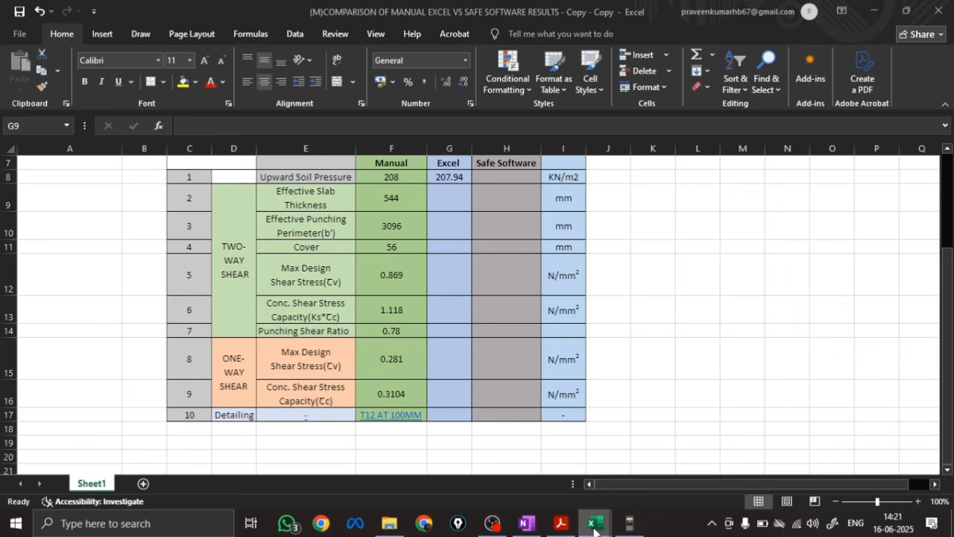
mouse_move(666, 474)
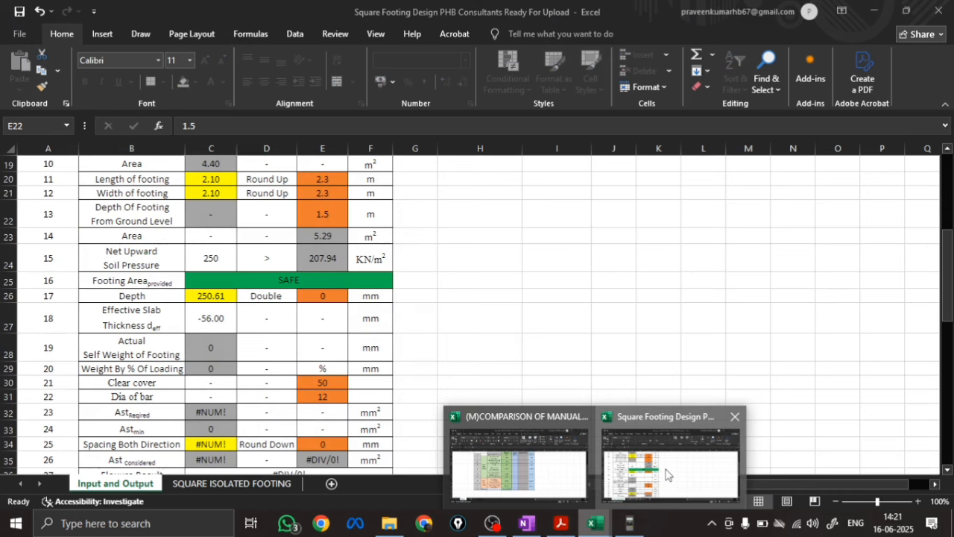
left_click(666, 474)
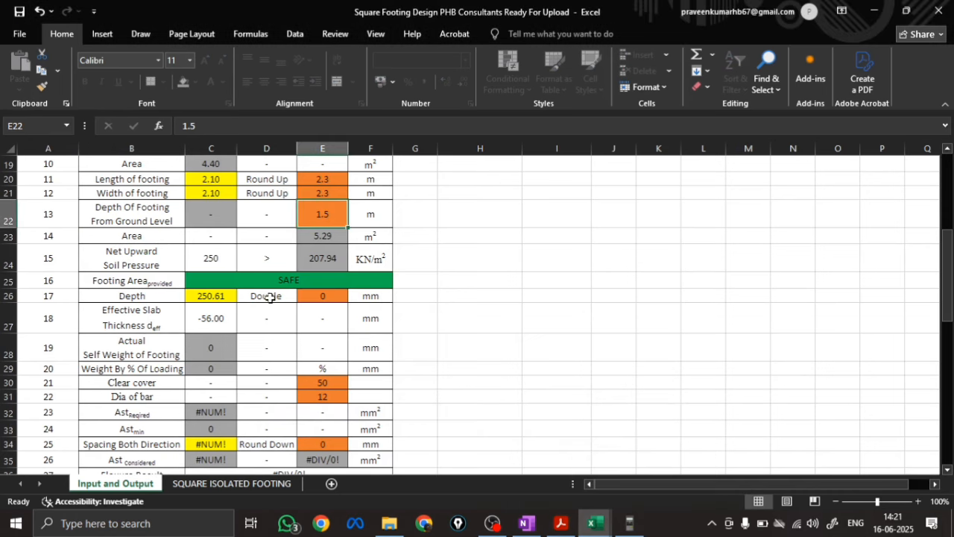
left_click(322, 297)
type("2")
key("BackSpace")
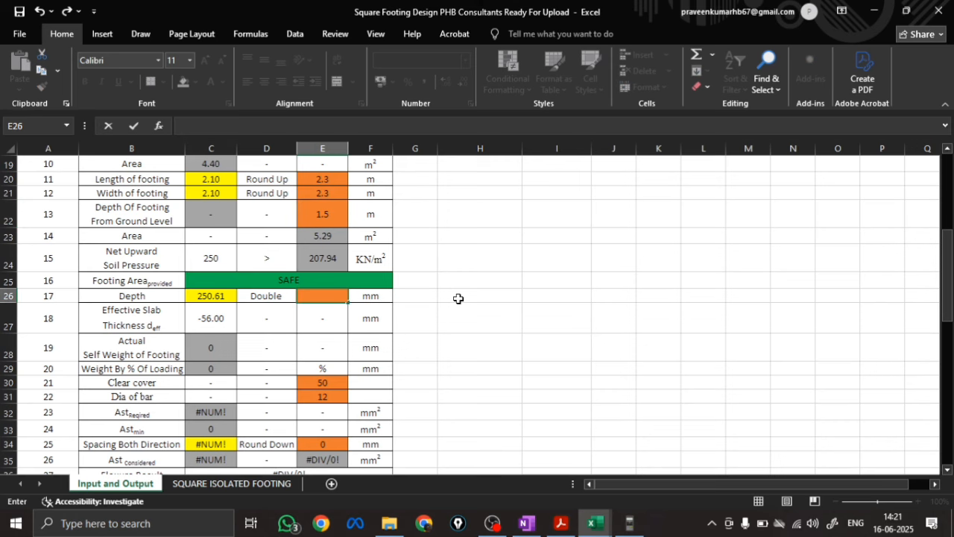
type("600")
key("Return")
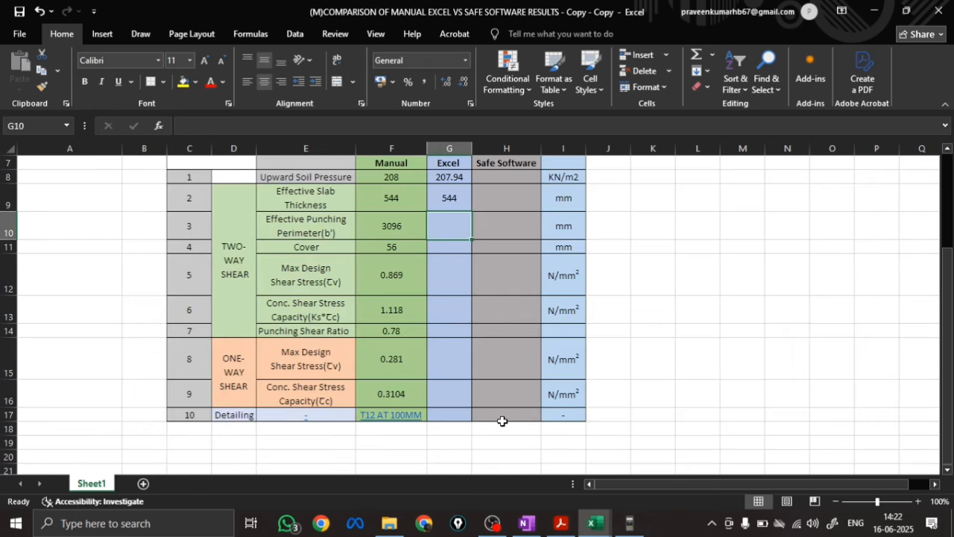
Return to the footing design workbook and check the available options for Dia of bar
left_click(595, 523)
left_click(647, 489)
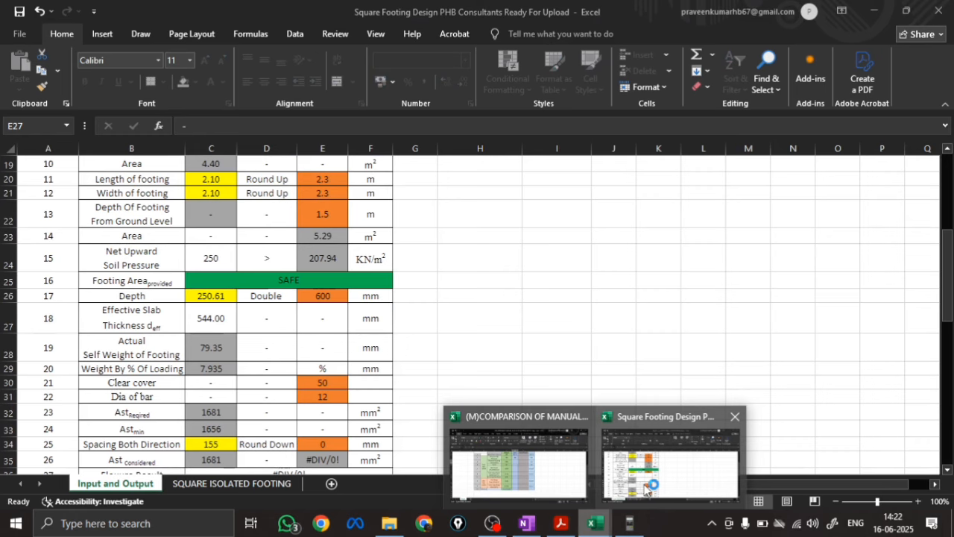
scroll(221, 361, "down", 1)
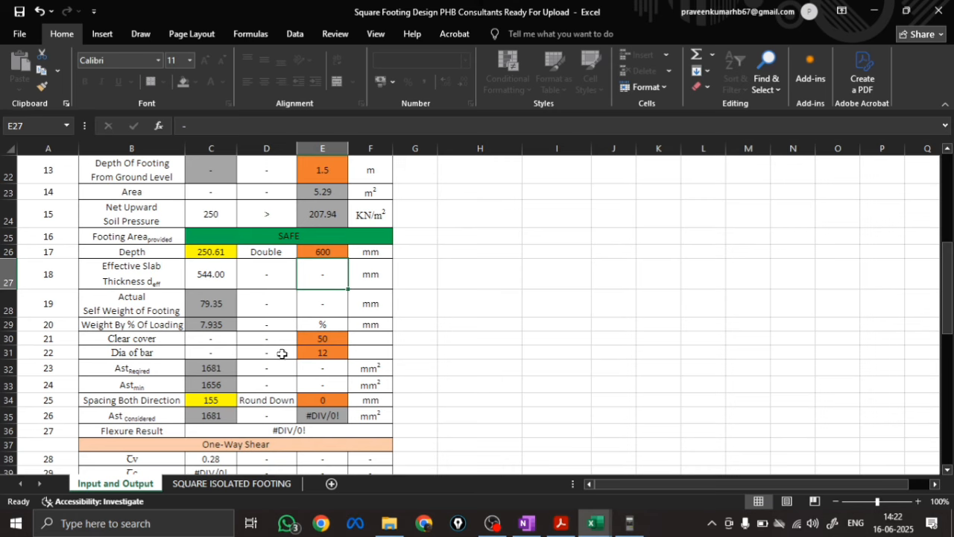
left_click(339, 354)
left_click(353, 354)
left_click(354, 357)
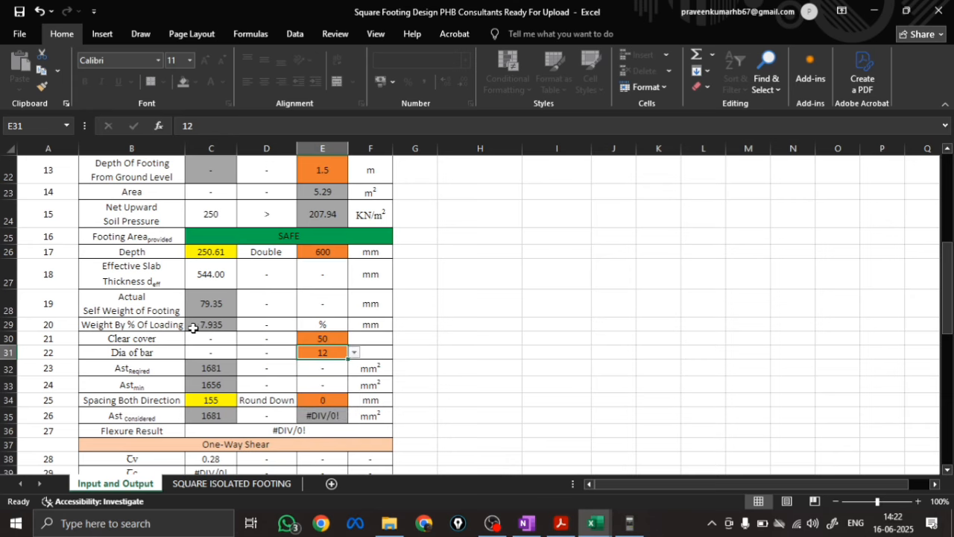
Compare the Weight By % Of Loading with the extra % for footing self weight in Step-1 and examine the required steel area
scroll(209, 328, "up", 1)
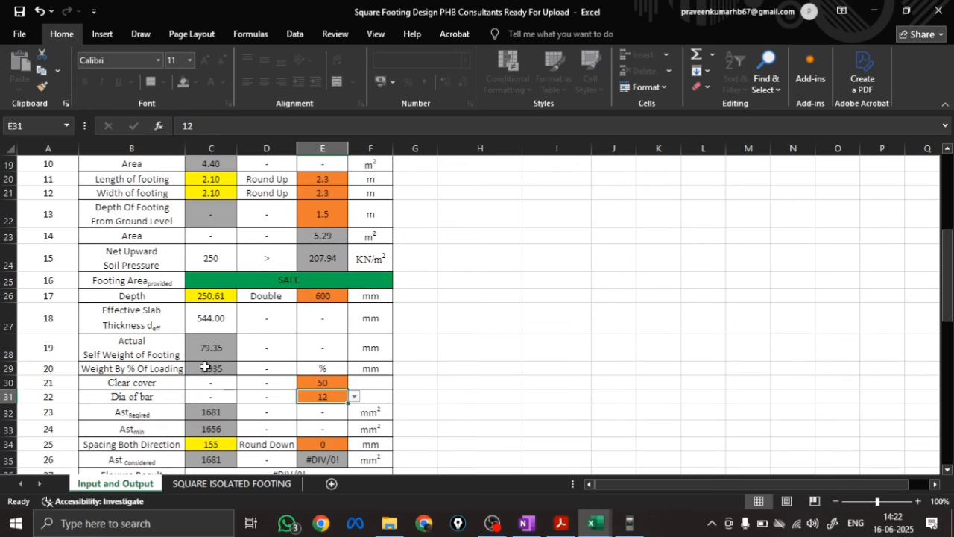
scroll(213, 361, "up", 1)
scroll(212, 360, "up", 3)
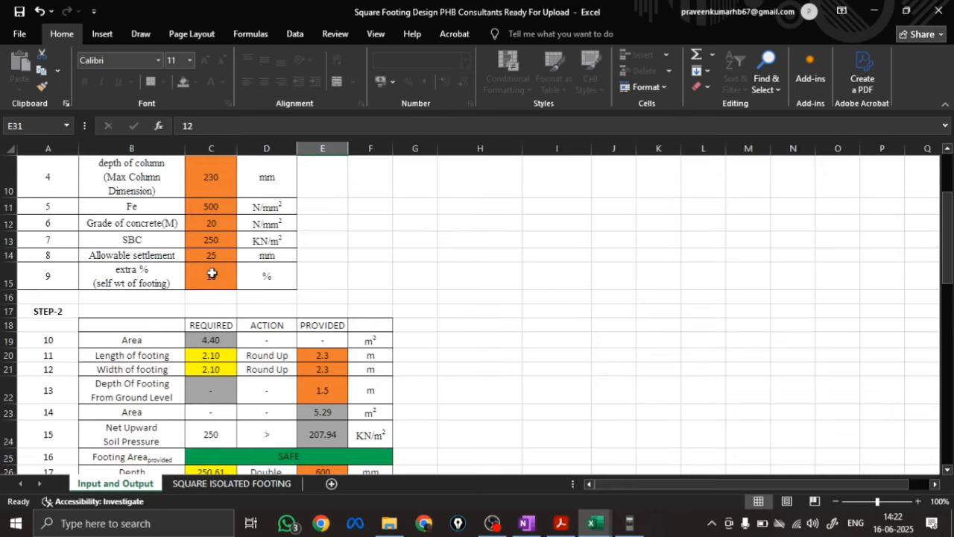
scroll(226, 294, "down", 3)
scroll(216, 376, "down", 3)
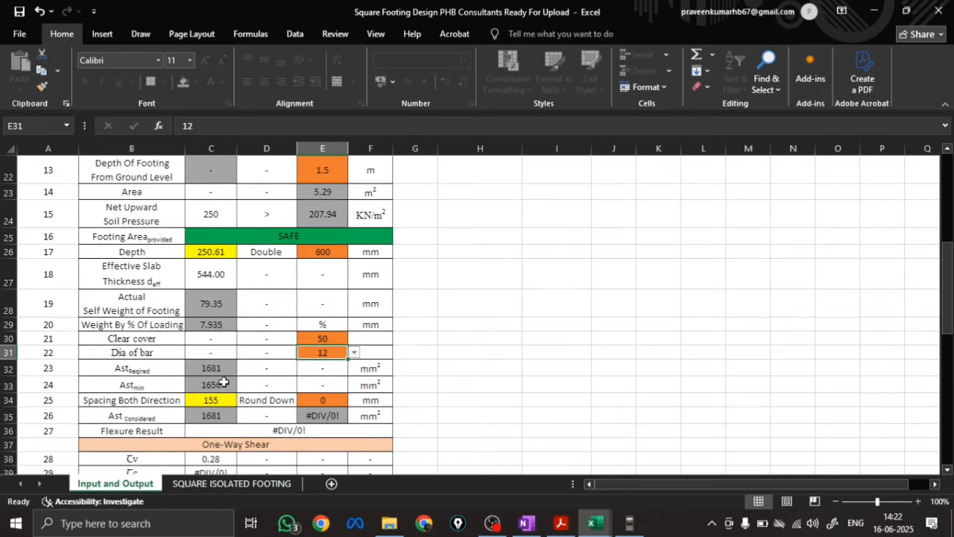
scroll(215, 346, "up", 1)
scroll(215, 346, "up", 1)
scroll(254, 328, "down", 1)
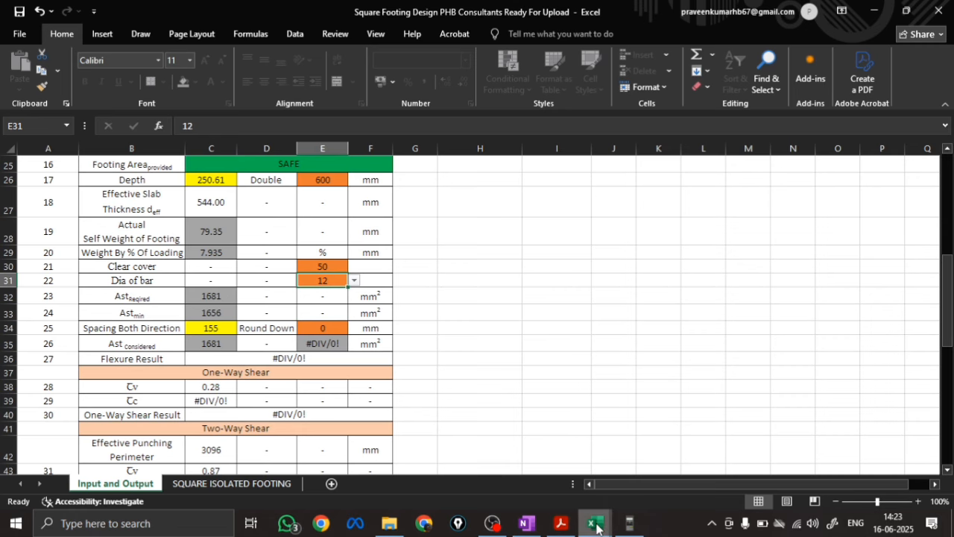
Review the comparison table and the manual bending moment sketches in OneNote, and return to the footing design workbook
mouse_move(597, 526)
left_click(519, 466)
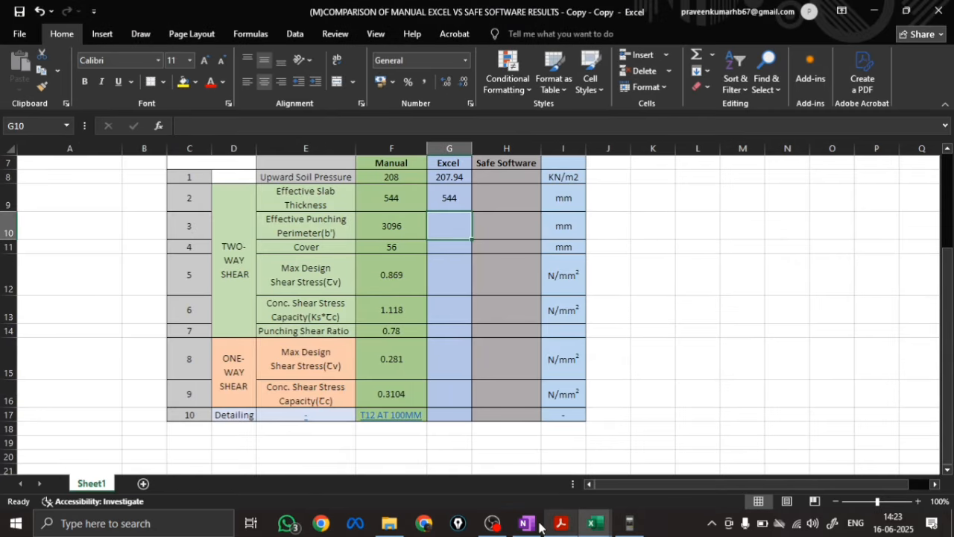
left_click(537, 525)
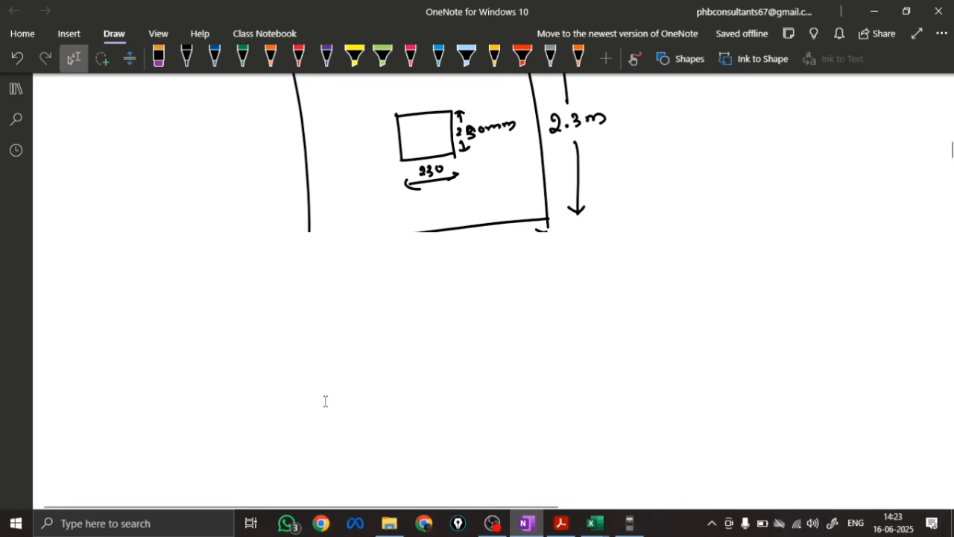
scroll(325, 402, "down", 7)
scroll(325, 401, "down", 10)
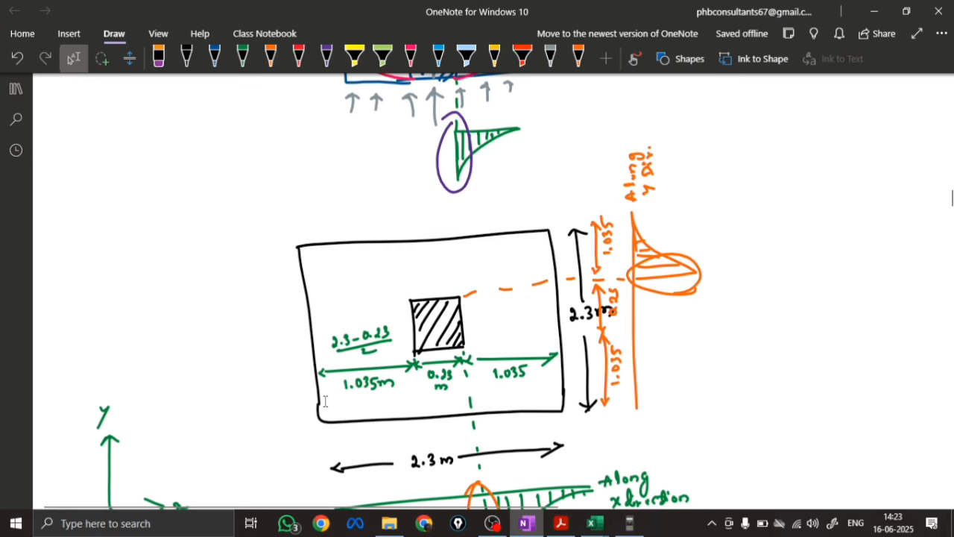
key("alt+Tab")
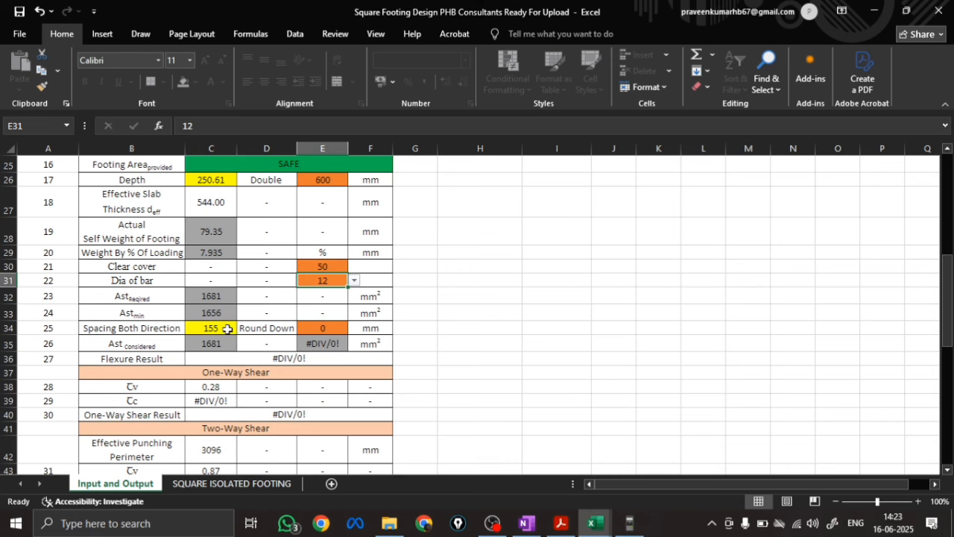
Try a provided Spacing Both Direction of 125 mm and check the flexure and shear results
key("Down")
key("Down")
key("Down")
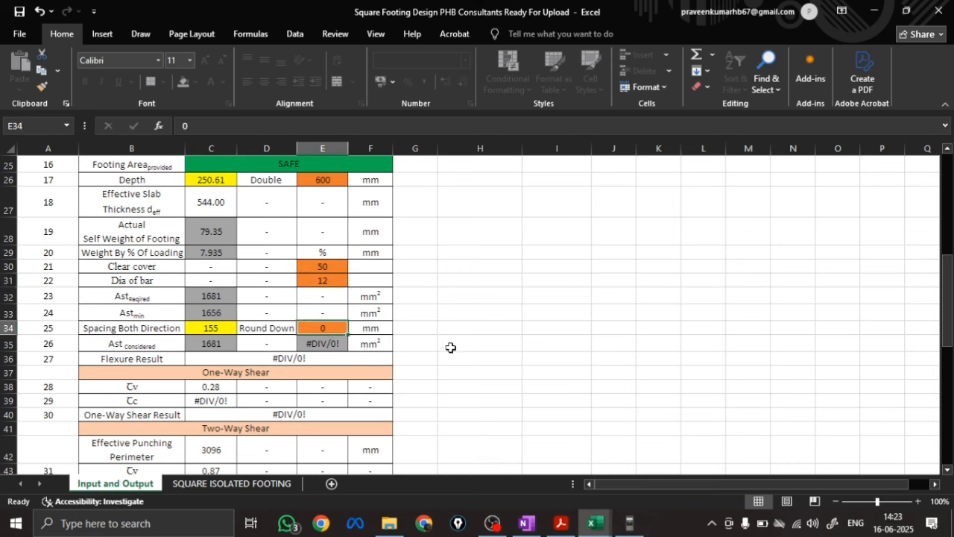
type("120")
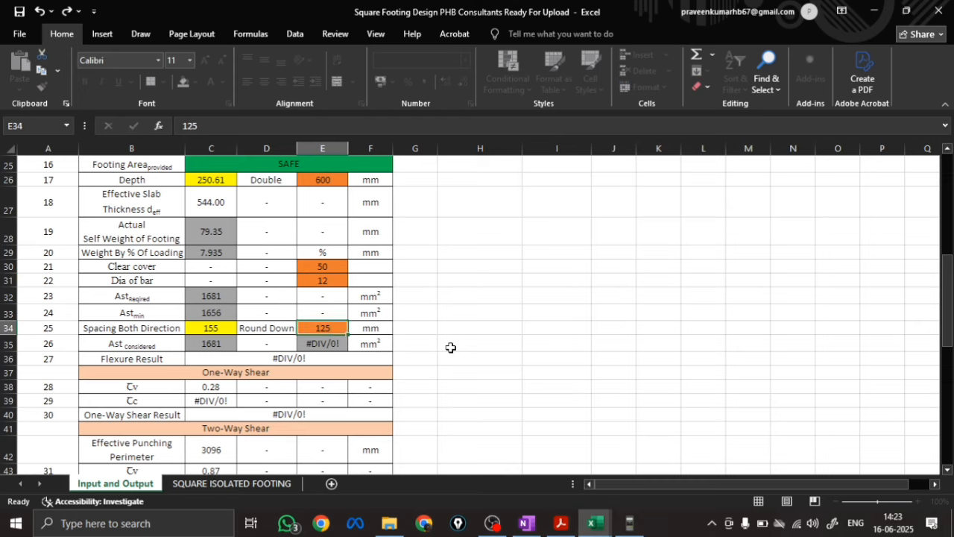
key("Return")
scroll(450, 347, "down", 7)
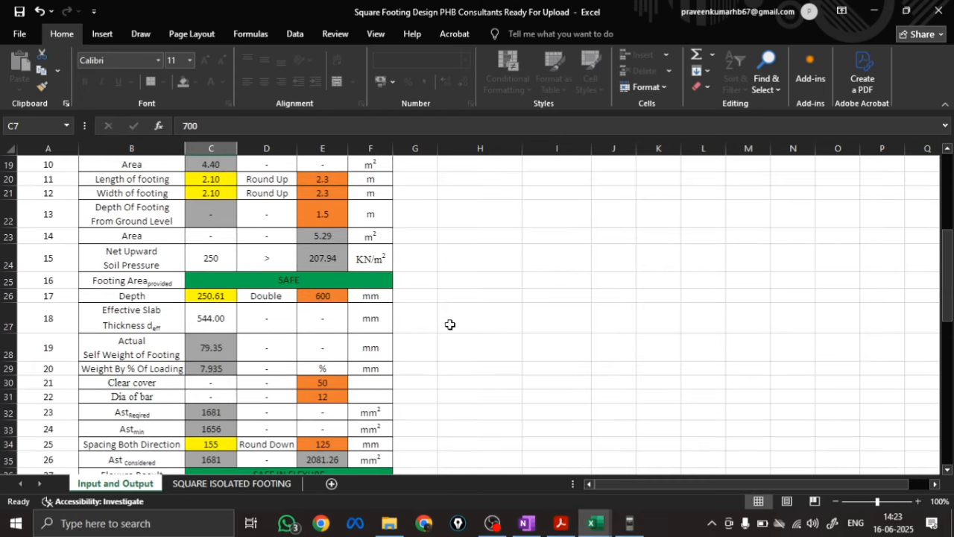
scroll(449, 326, "down", 1)
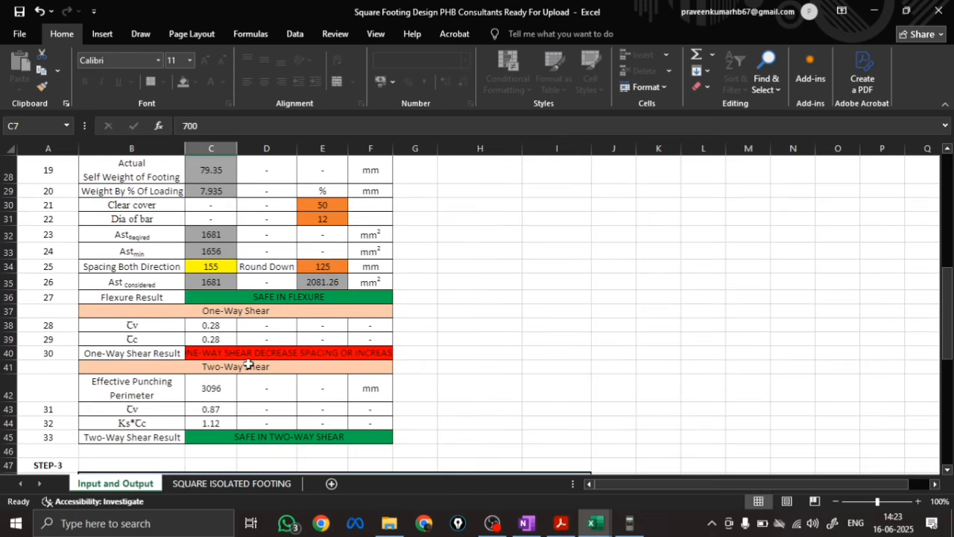
Set the provided Spacing Both Direction to 100 mm and recheck the flexure and shear results
left_click(322, 265)
type("100")
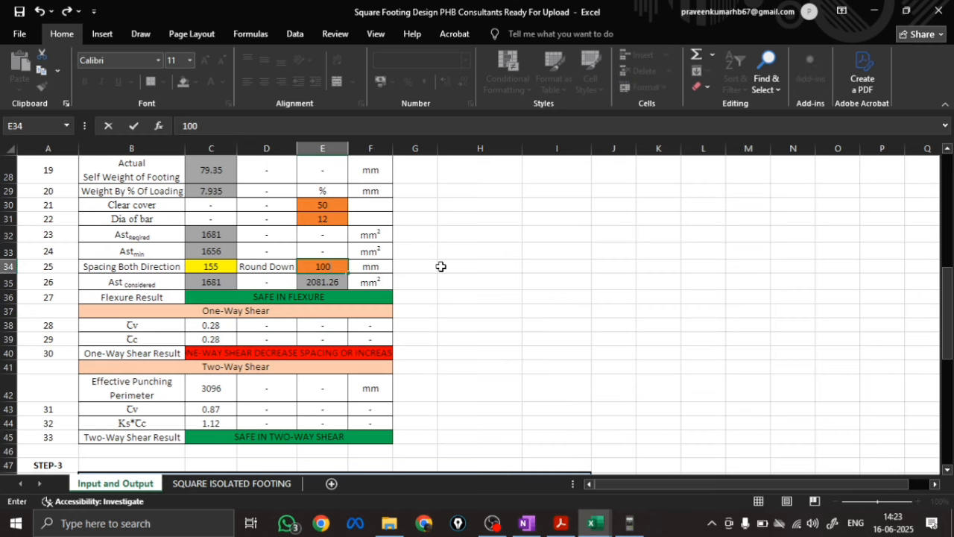
key("Return")
scroll(411, 271, "down", 7)
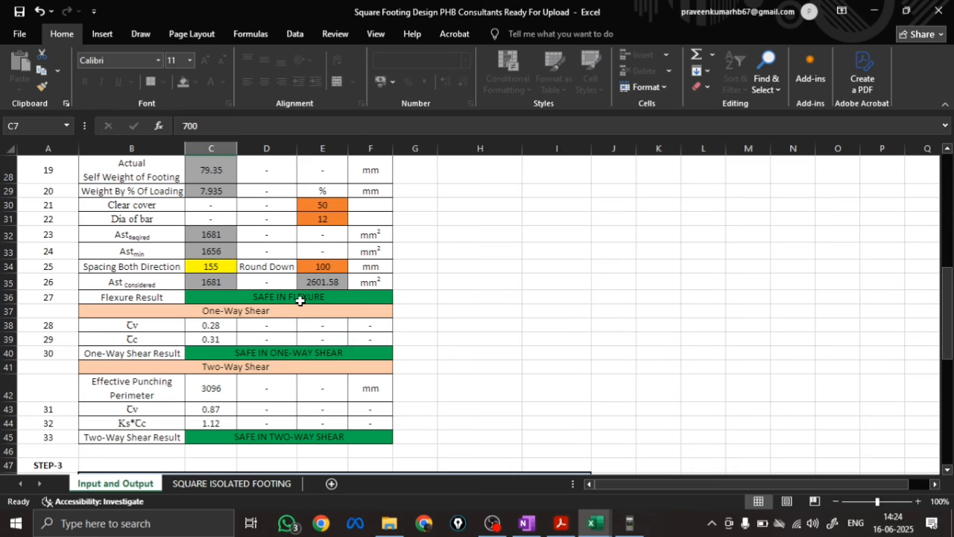
Compare the provided Ast with the manual calculation in OneNote and examine the one-way and two-way shear values in the design workbook
scroll(229, 406, "up", 1)
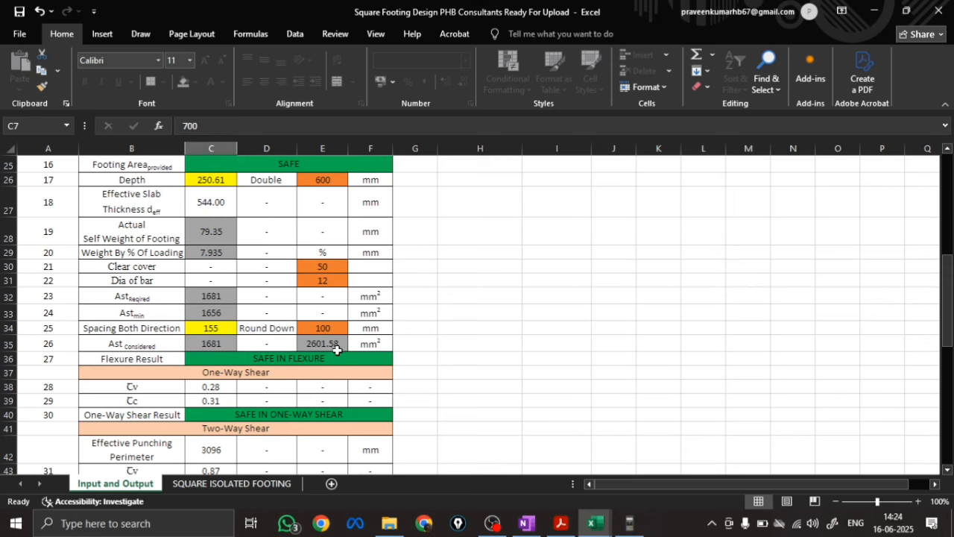
left_click(526, 526)
scroll(287, 350, "down", 3)
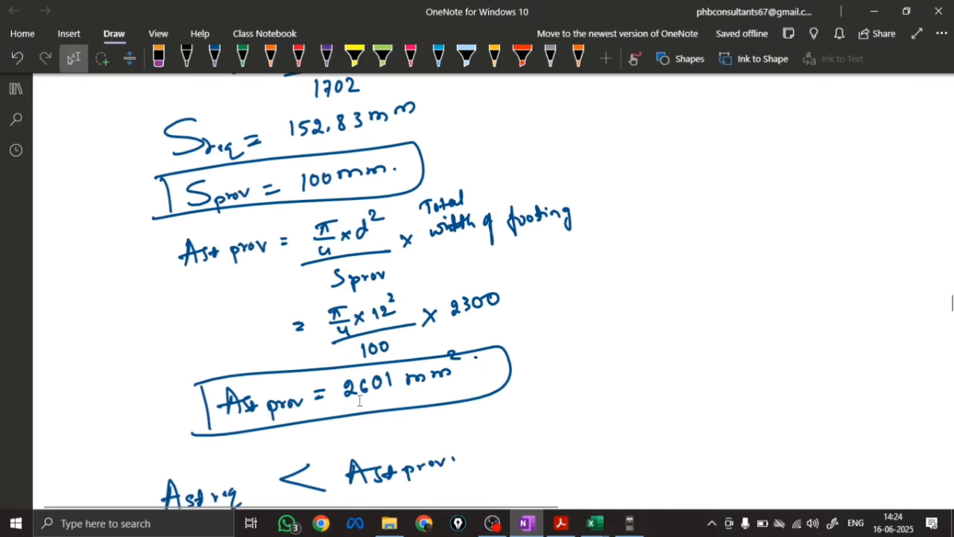
scroll(408, 390, "down", 3)
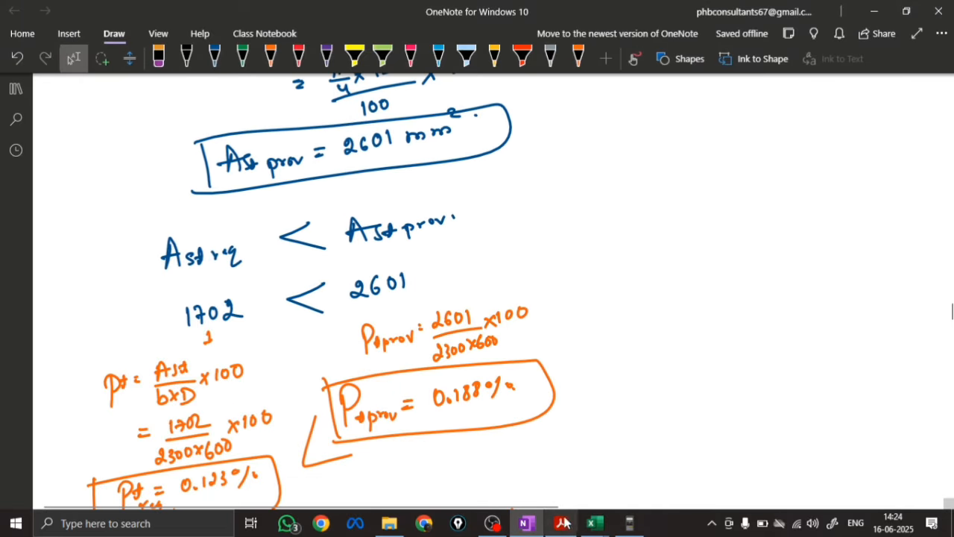
mouse_move(593, 524)
left_click(663, 462)
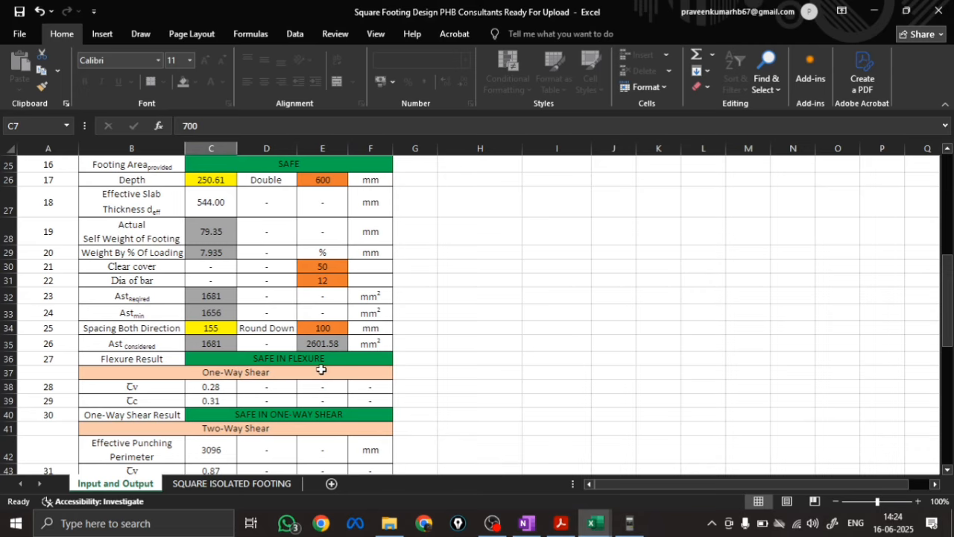
scroll(321, 370, "down", 1)
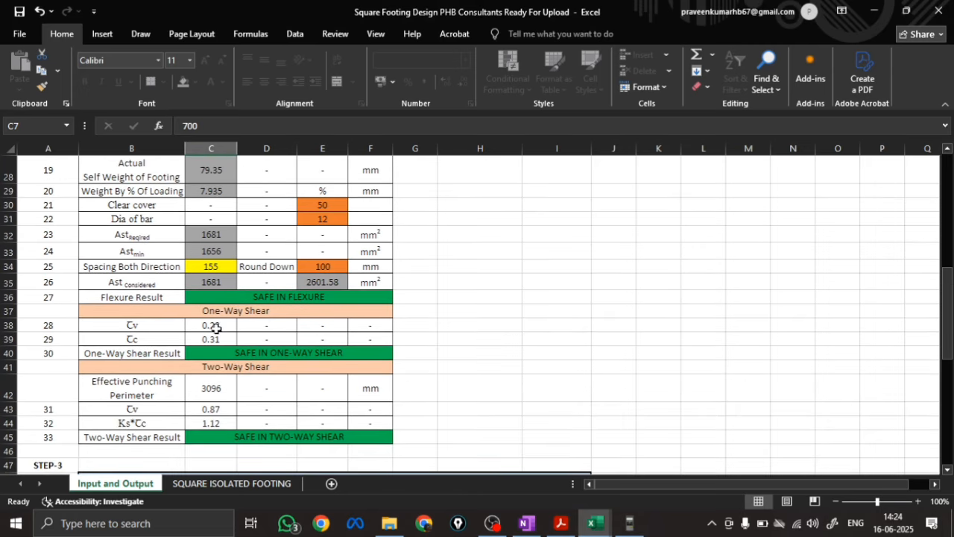
scroll(328, 358, "down", 1)
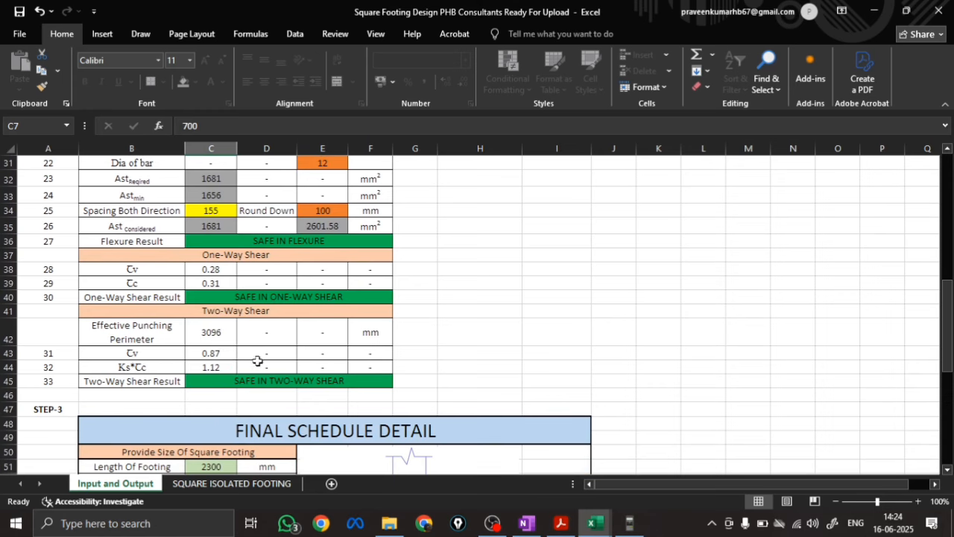
scroll(343, 401, "up", 1)
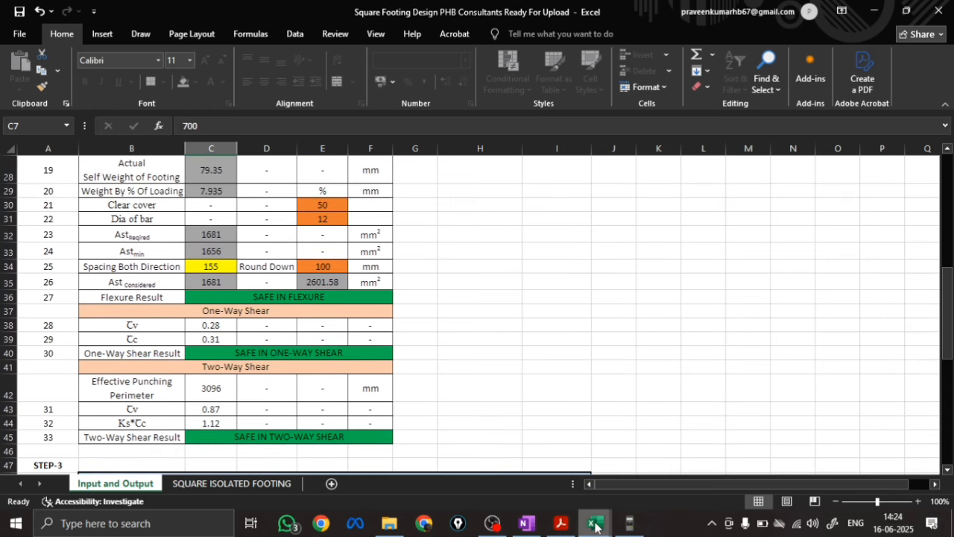
Check the punching perimeter in the footing design workbook, and record 3096 for it and 56 for Cover in the comparison table's Excel column
mouse_move(595, 527)
left_click(511, 468)
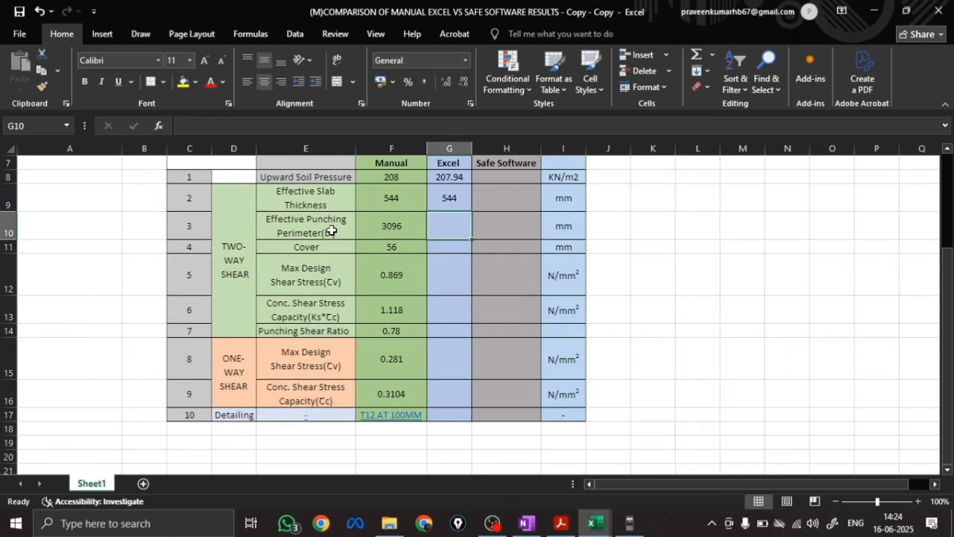
left_click(589, 525)
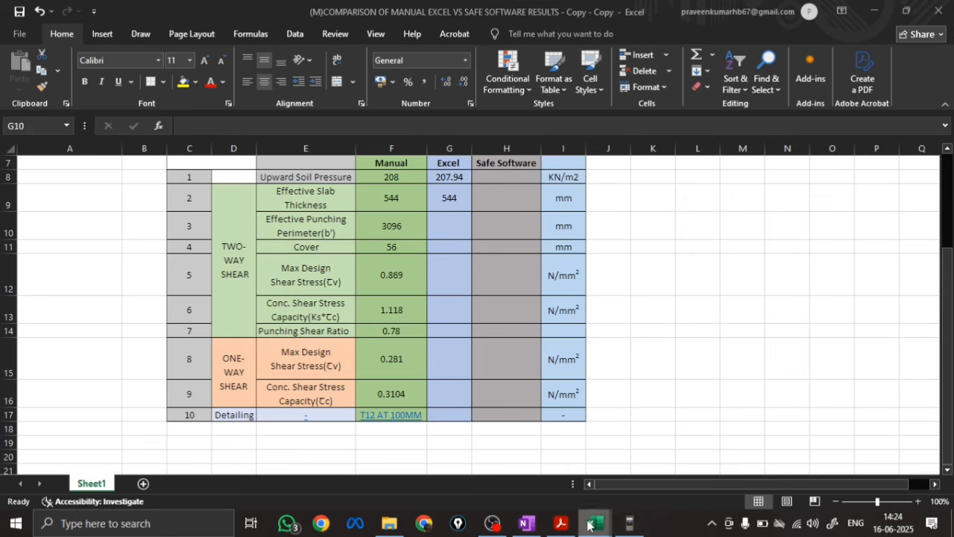
left_click(595, 525)
left_click(639, 464)
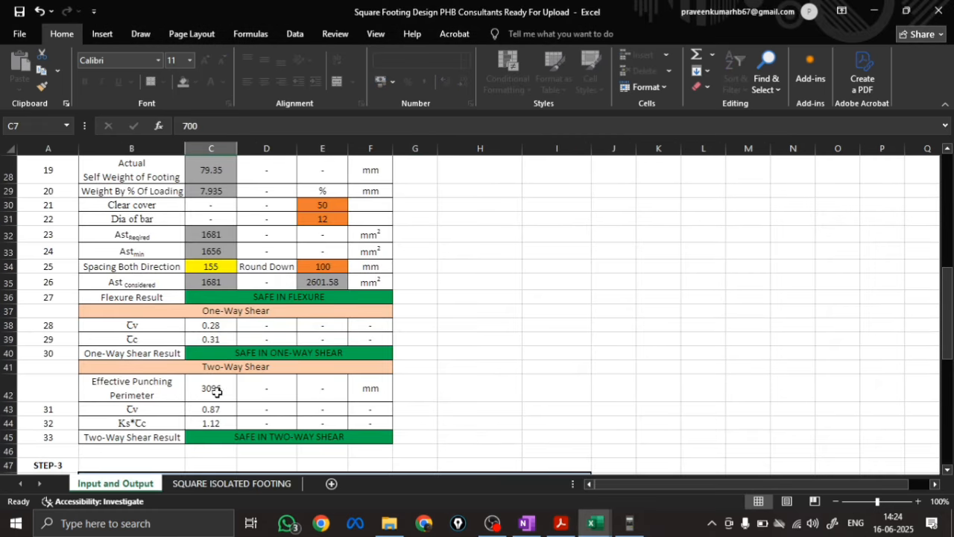
left_click(594, 525)
left_click(554, 475)
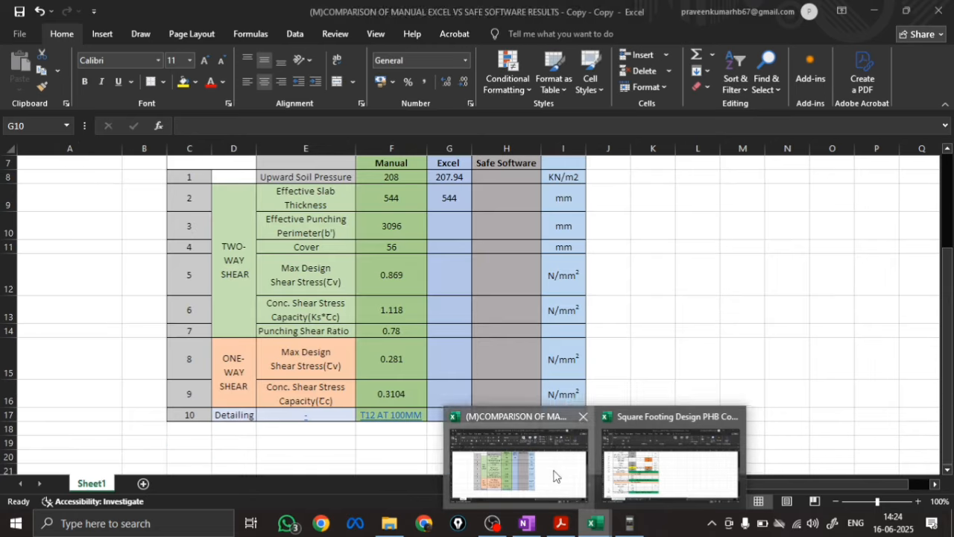
type("3096")
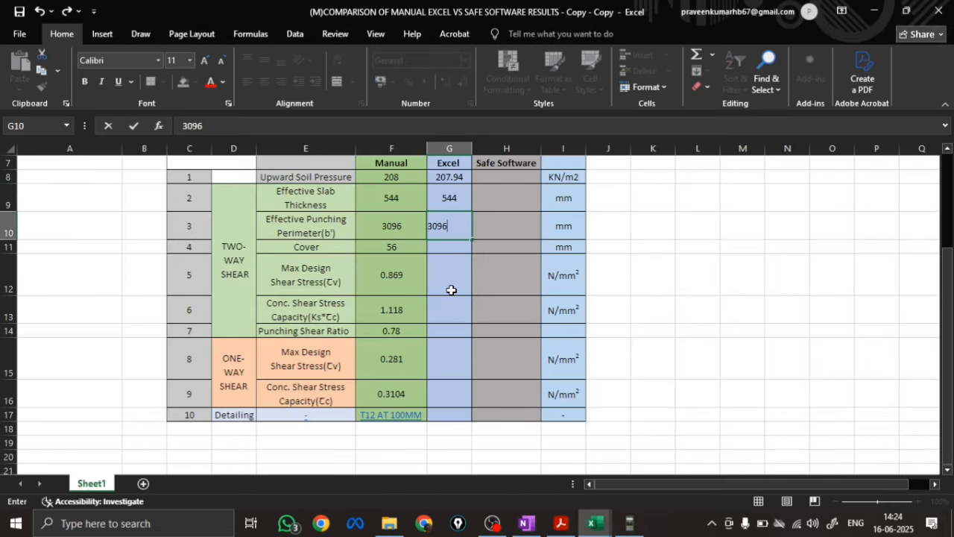
key("Return")
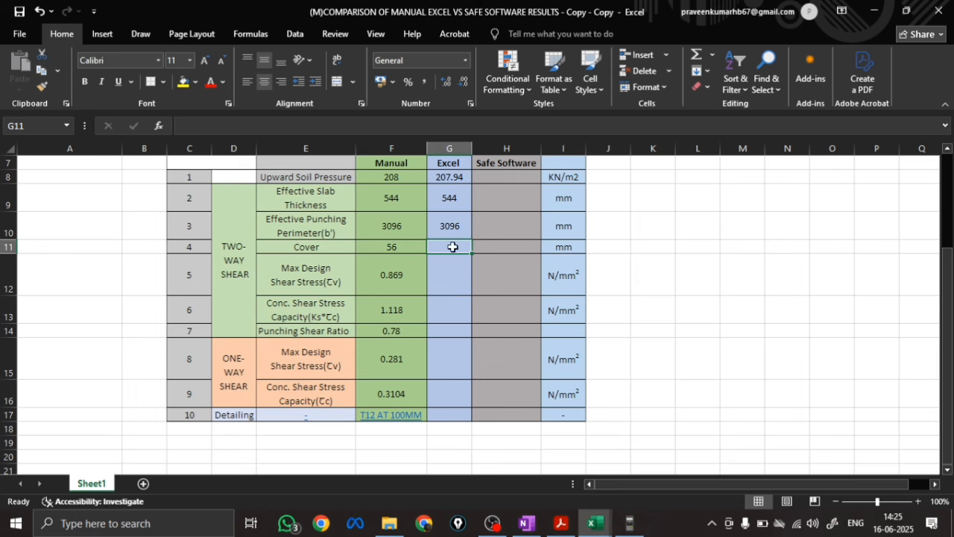
type("56")
key("Return")
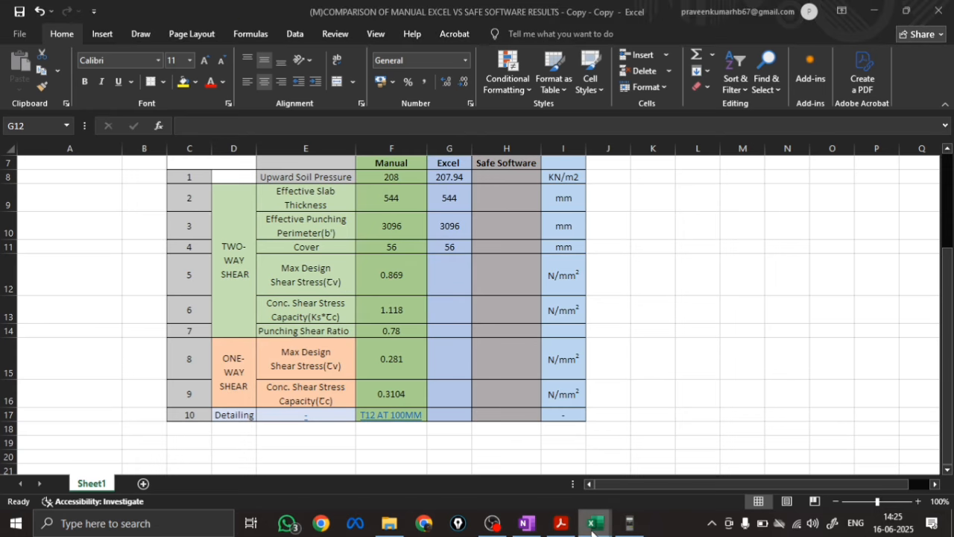
Look up the two-way shear stress in the design workbook and record 0.87 as its Max Design Shear Stress in the Excel column
mouse_move(594, 522)
left_click(651, 487)
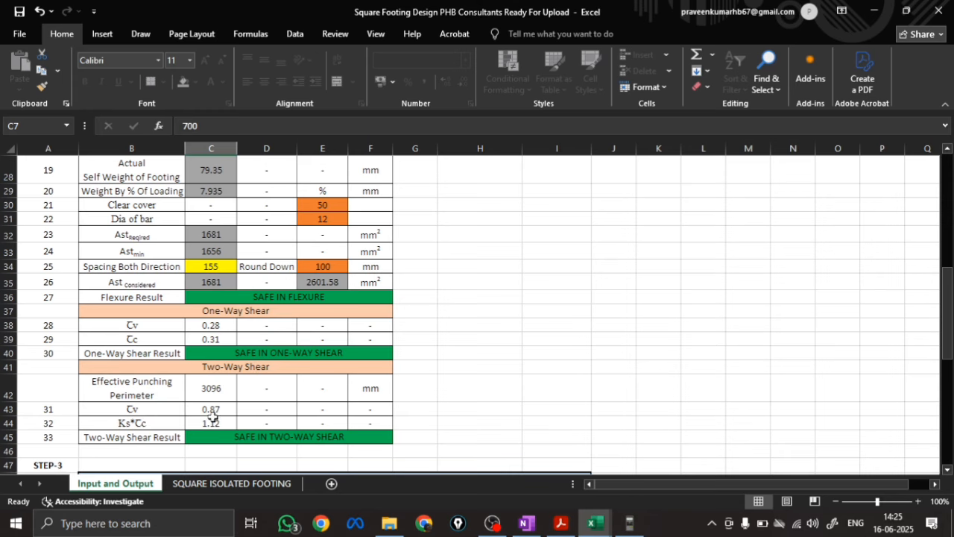
mouse_move(594, 522)
left_click(552, 486)
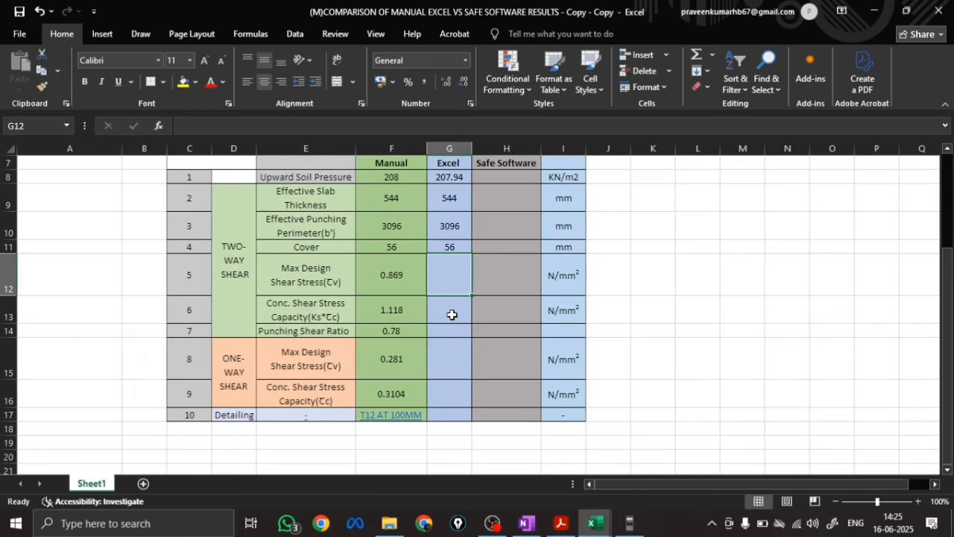
type("0.87")
key("Return")
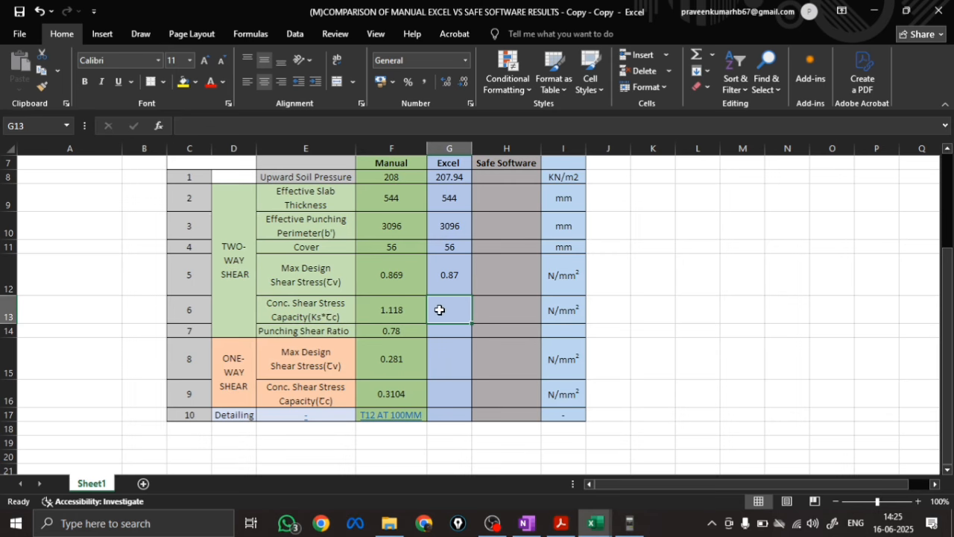
Look up Ks*τc in the design workbook and record 1.12 as the two-way Conc. Shear Stress Capacity in the Excel column
mouse_move(594, 523)
left_click(667, 481)
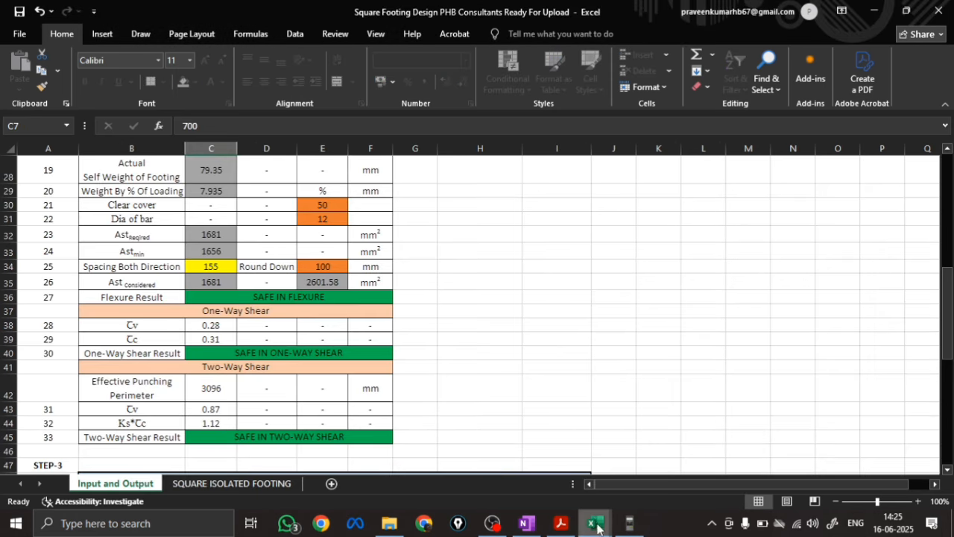
mouse_move(594, 523)
left_click(558, 468)
type("1.12")
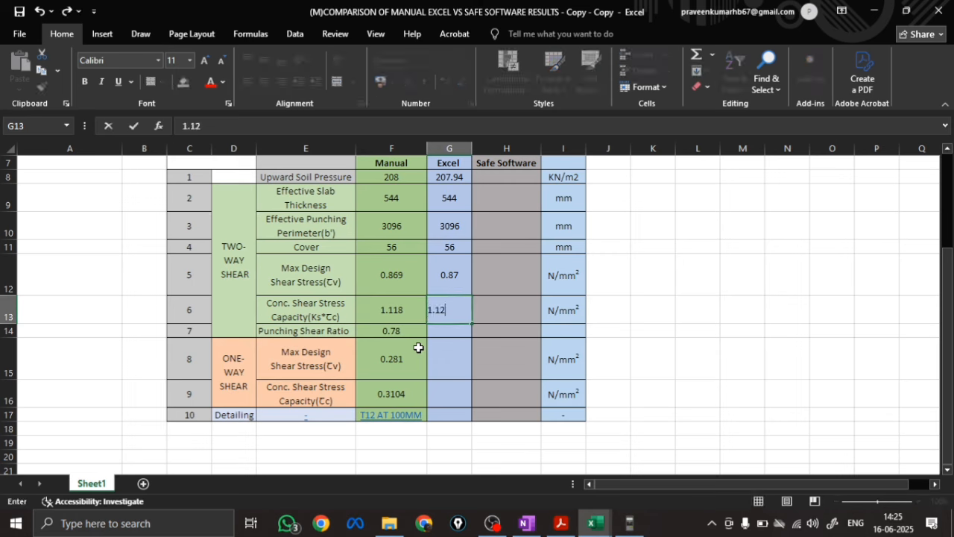
key("Return")
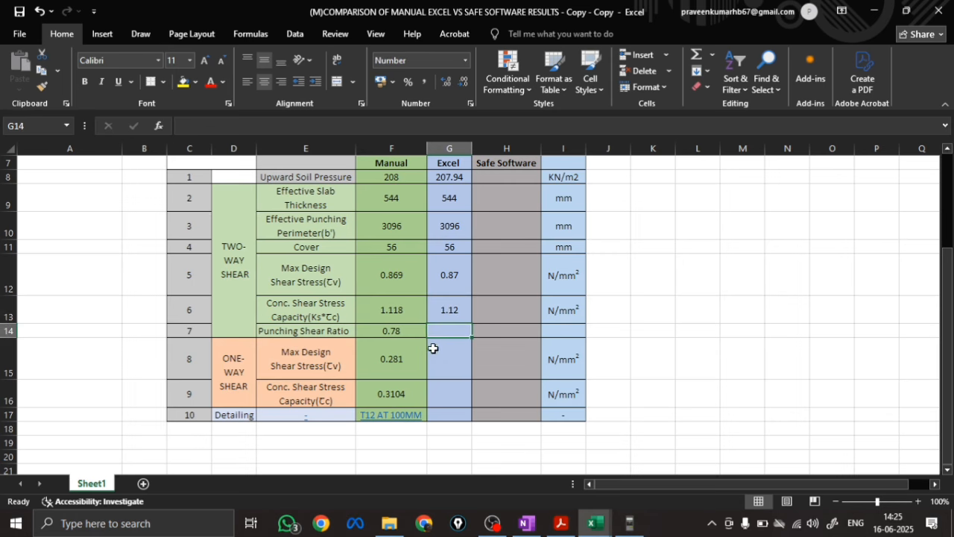
Calculate the Excel column's Punching Shear Ratio by dividing G12 by G13
type("=")
left_click(452, 271)
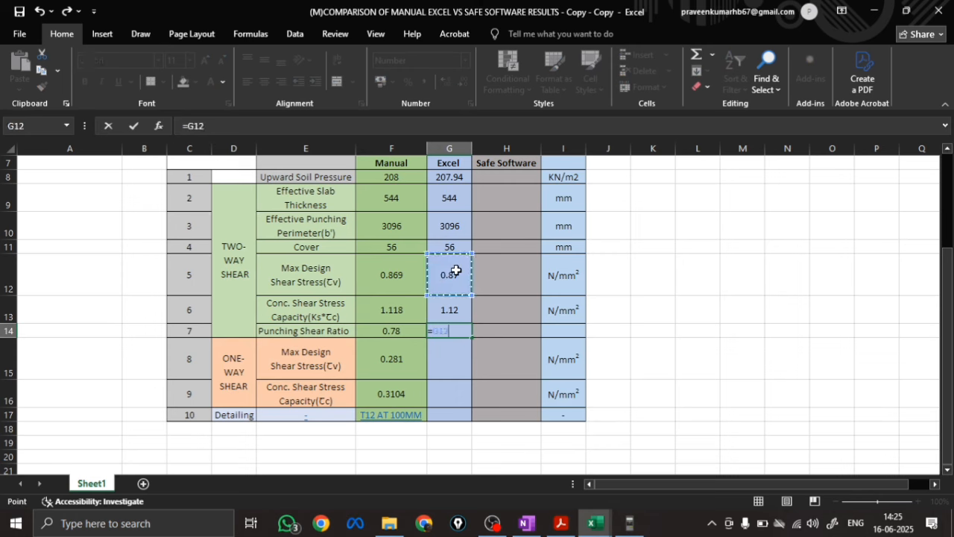
type("/")
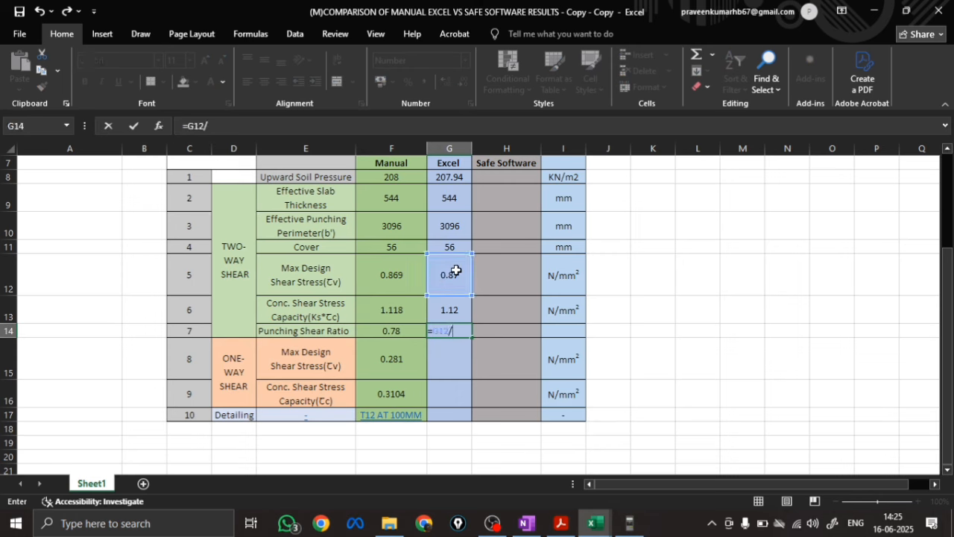
left_click(458, 308)
key("Return")
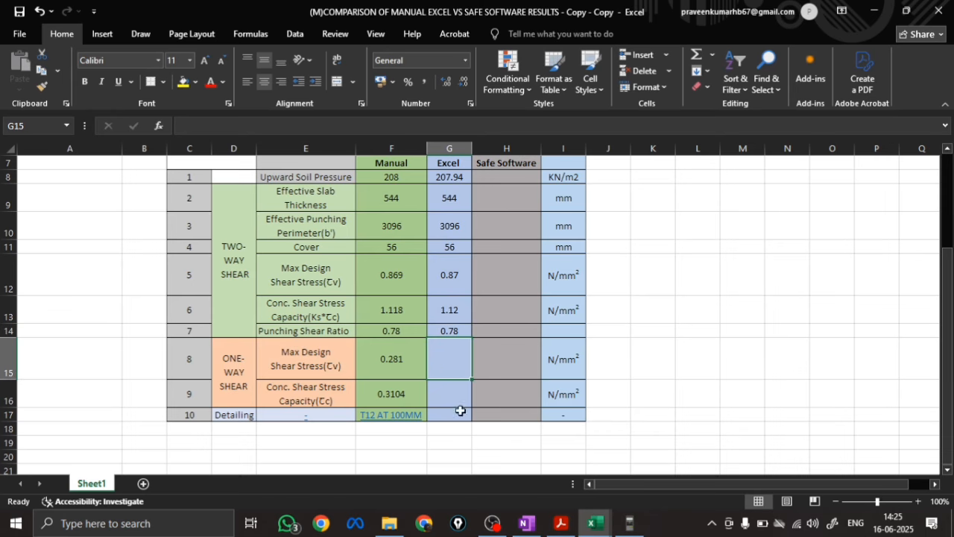
Look up the one-way shear stress in the design workbook and record 0.28 as its Max Design Shear Stress in the Excel column
left_click(593, 524)
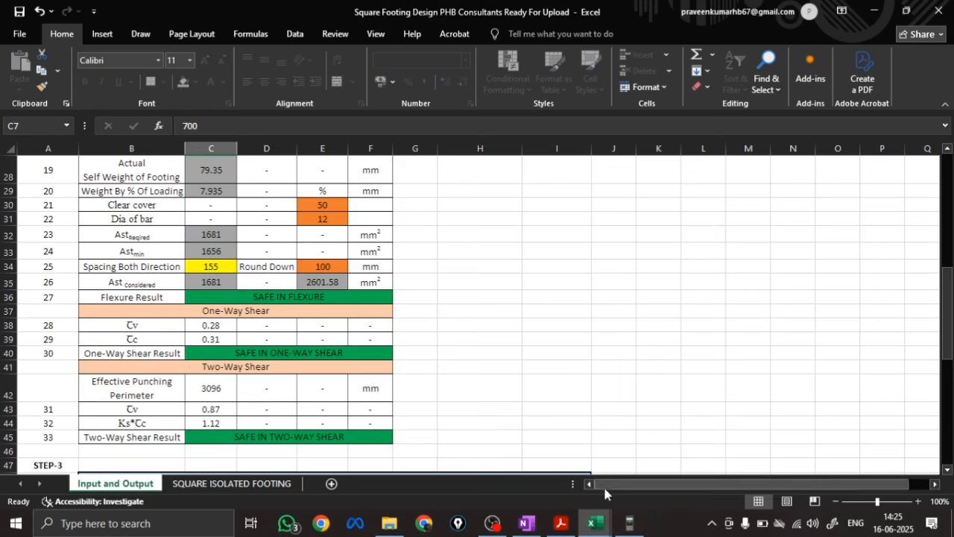
left_click(596, 524)
left_click(530, 477)
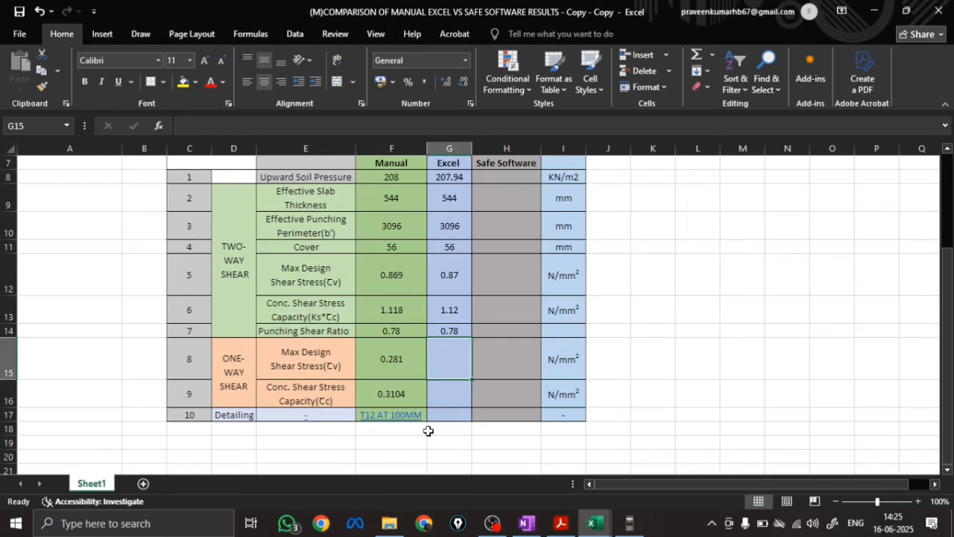
type("0.28")
key("Return")
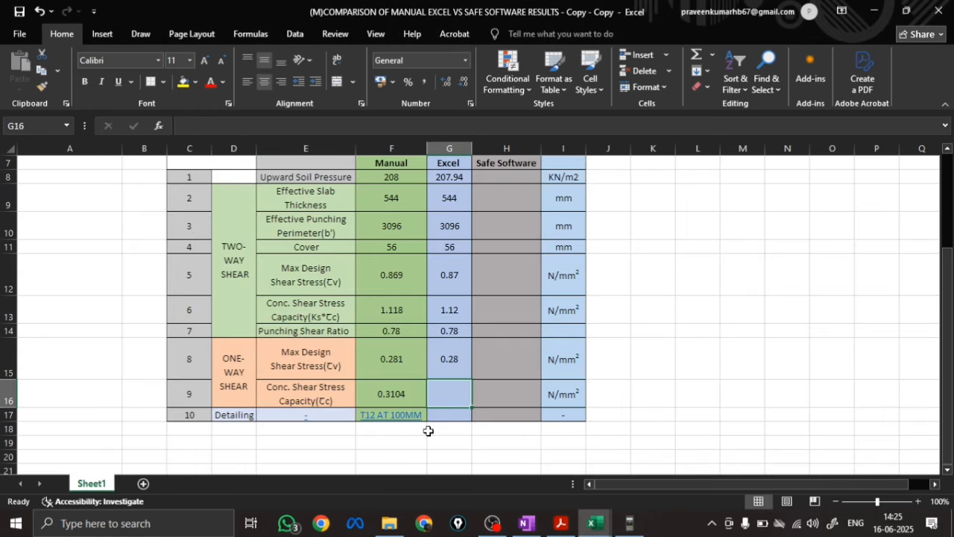
Look up the one-way τc in the design workbook and record 0.31 as its Conc. Shear Stress Capacity in the Excel column
left_click(596, 523)
left_click(636, 486)
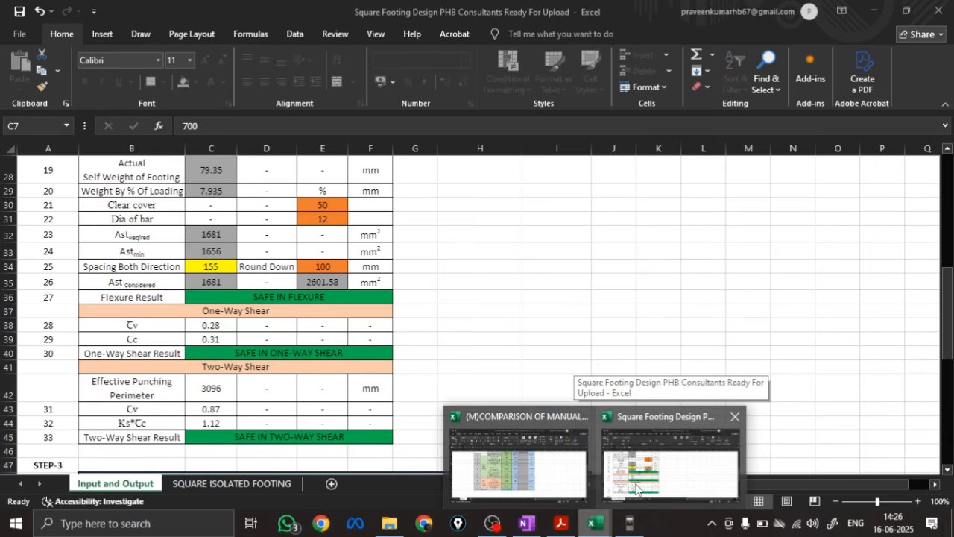
left_click(458, 412)
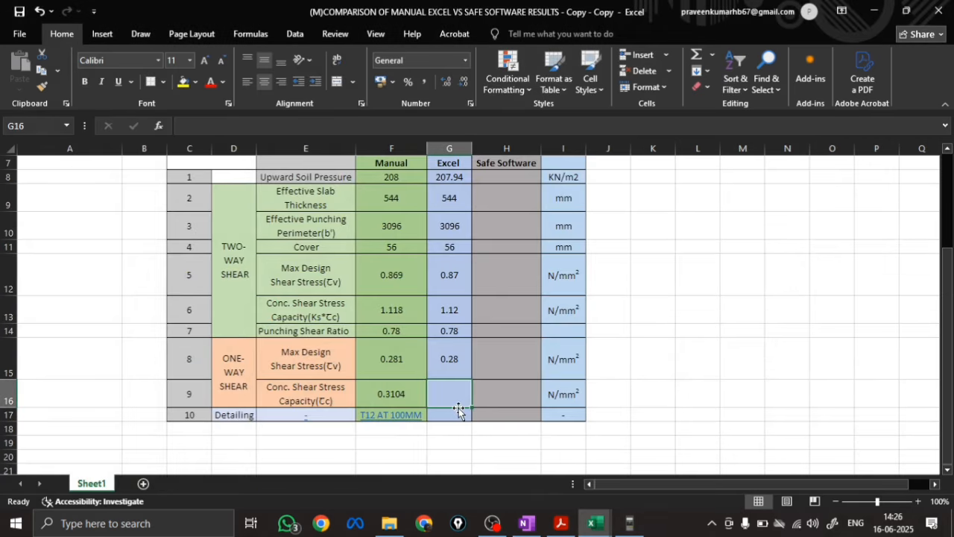
type("0.31")
key("Return")
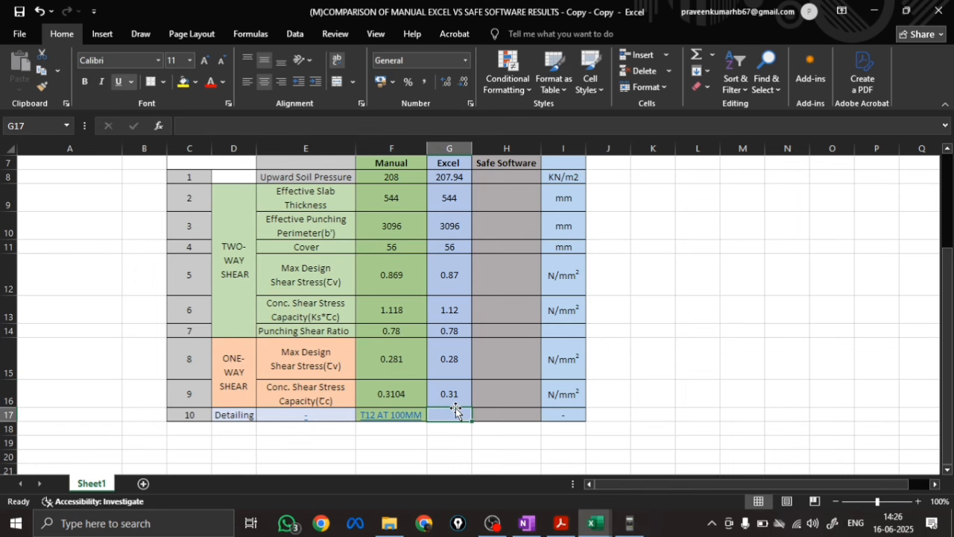
Examine the Final Schedule Detail in the design workbook for the provided footing size, reinforcement and upward soil pressure
mouse_move(593, 523)
left_click(687, 465)
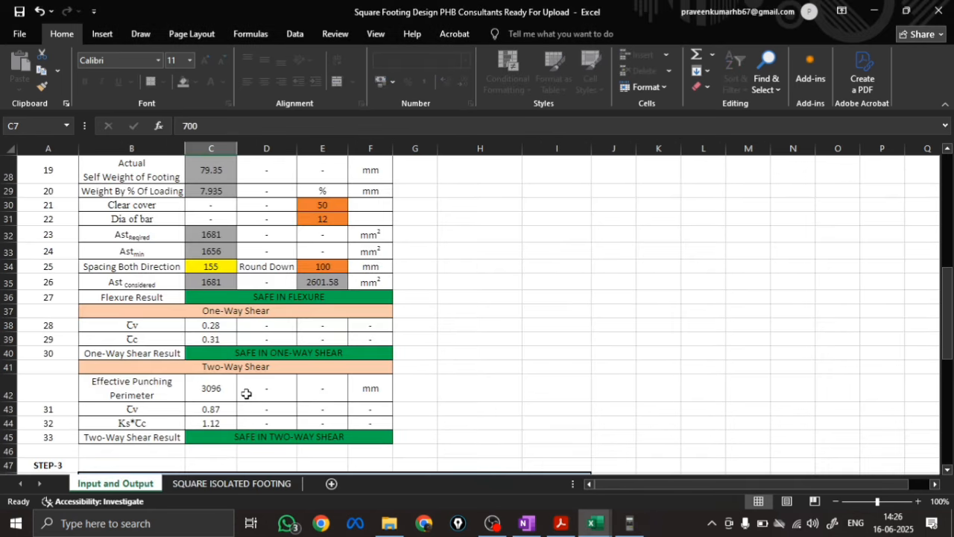
scroll(246, 388, "down", 5)
scroll(241, 373, "down", 1)
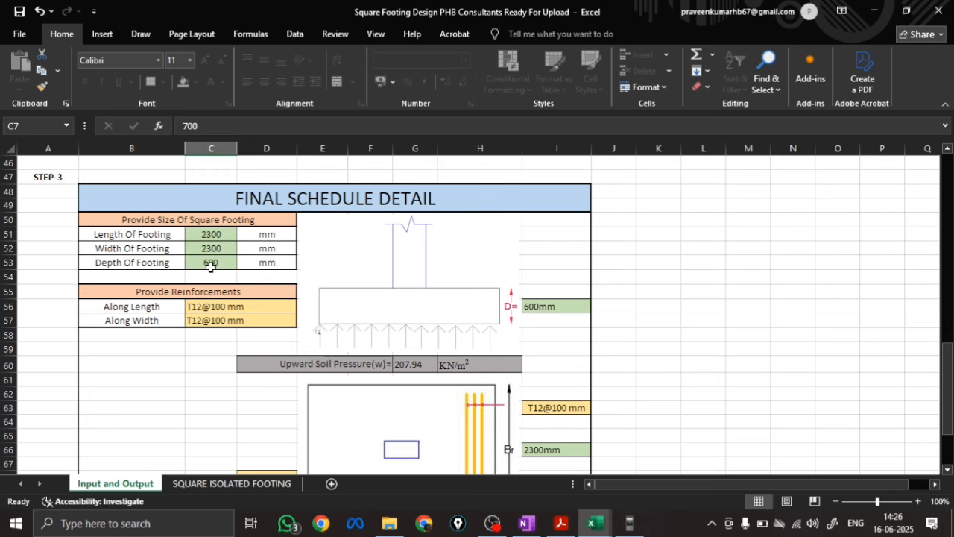
scroll(228, 267, "down", 1)
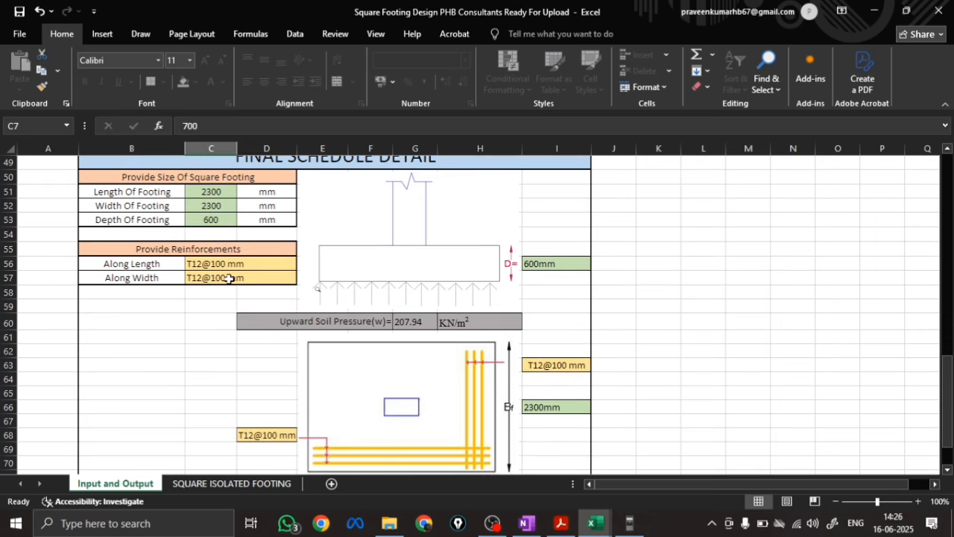
scroll(239, 286, "down", 1)
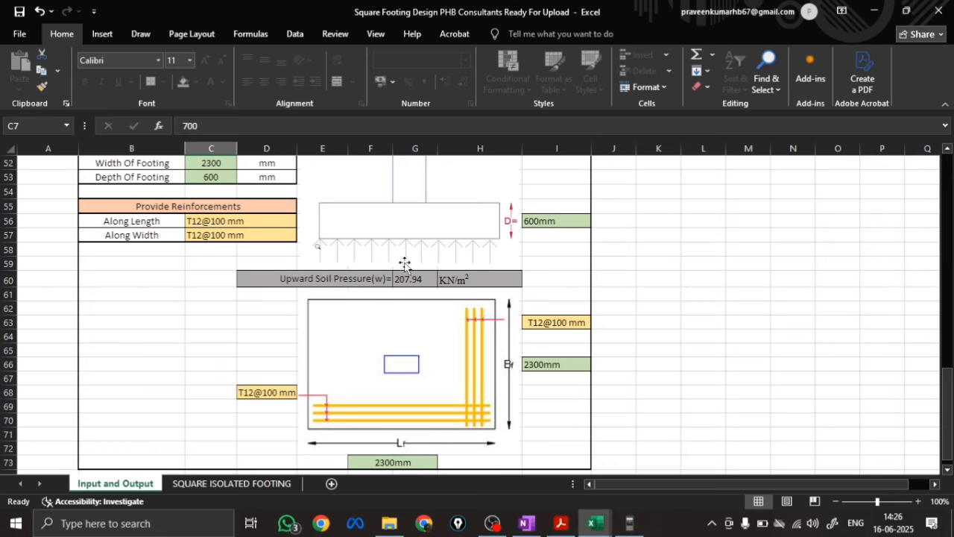
scroll(485, 294, "down", 1)
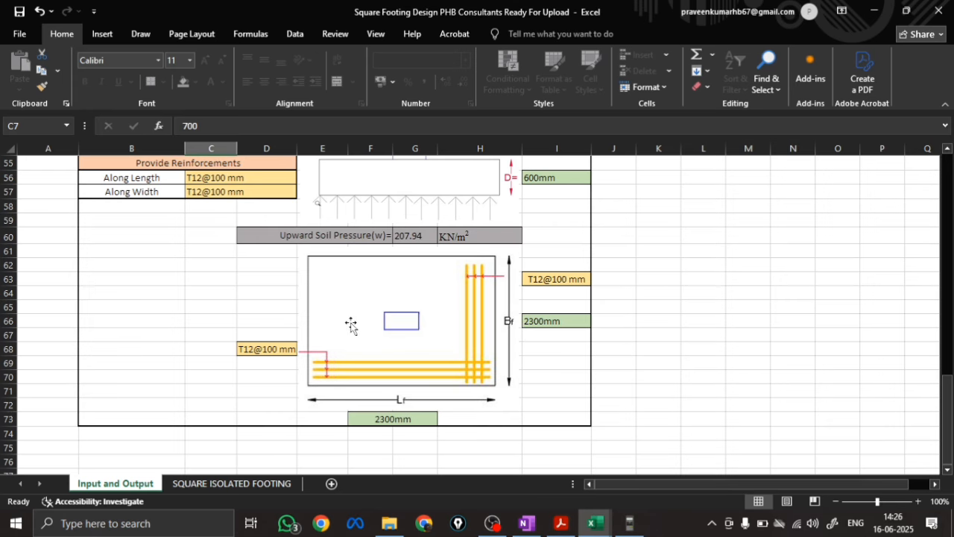
scroll(346, 320, "up", 1)
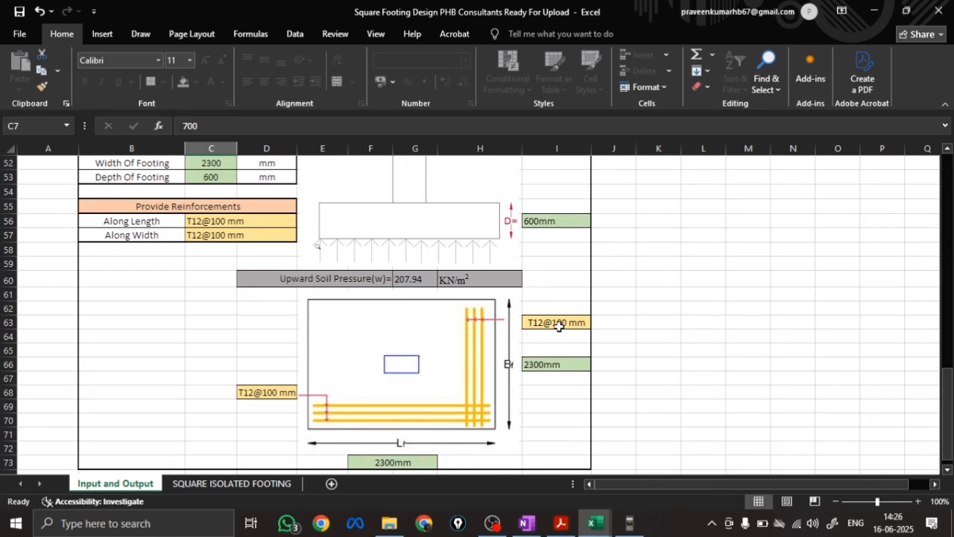
Return to the comparison table and enter T12 AT 100MM as the Detailing value in the Excel column
mouse_move(594, 524)
left_click(457, 486)
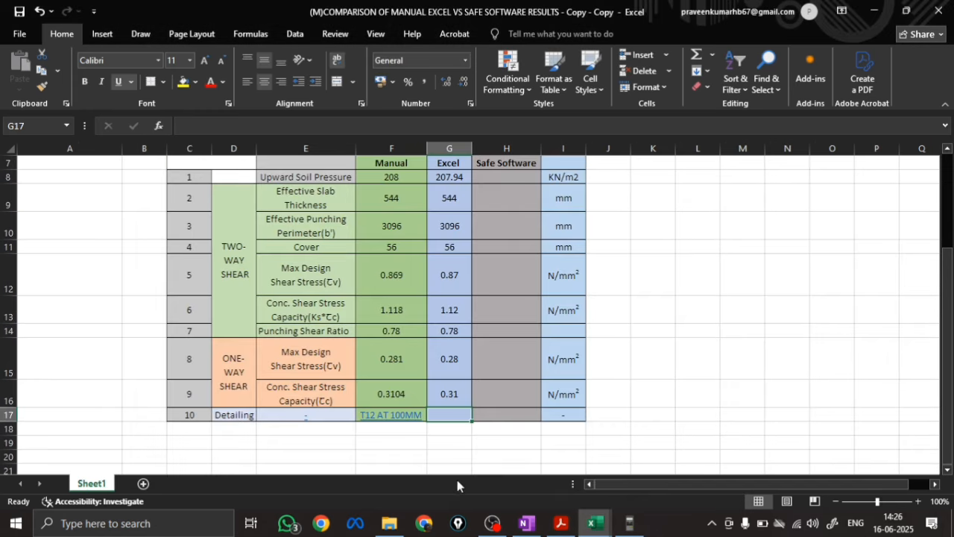
type("T")
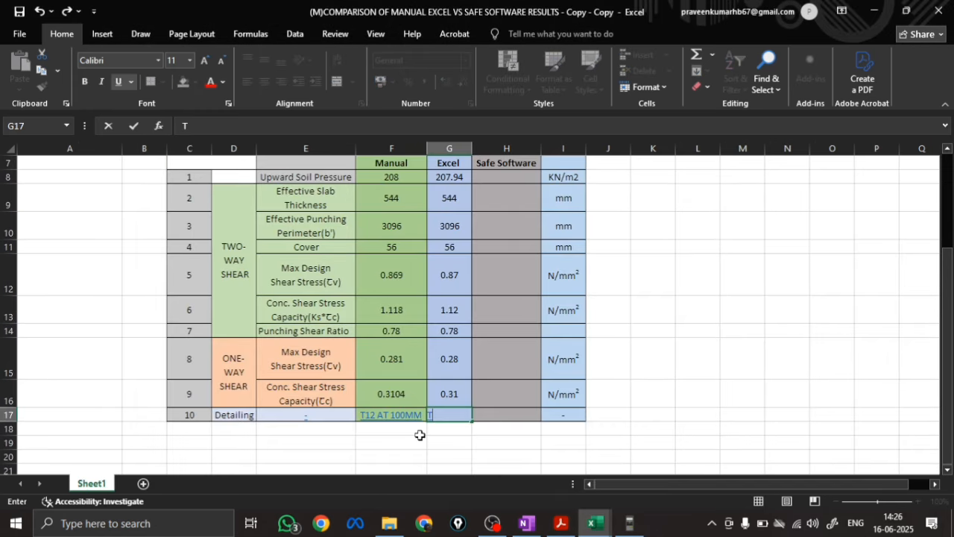
type("12 AT 100")
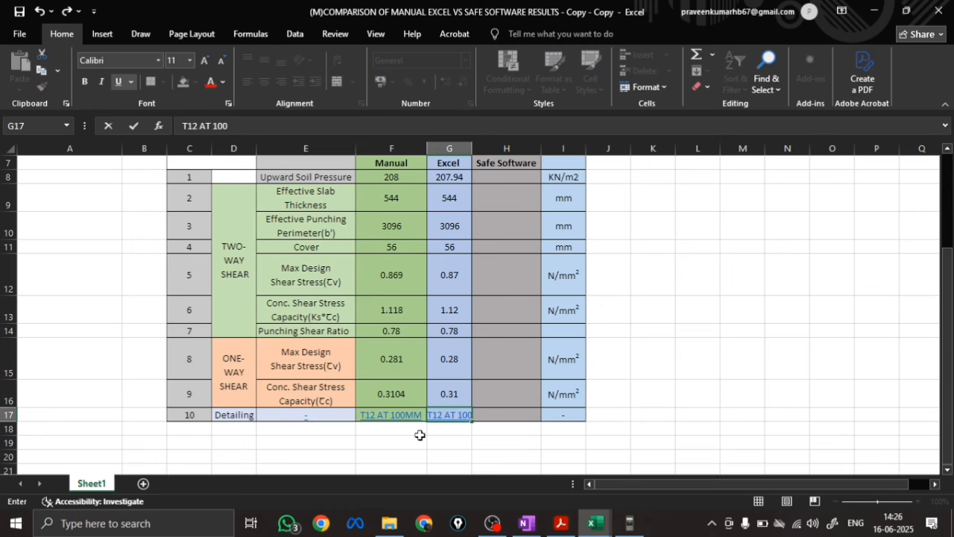
type("MM")
key("Return")
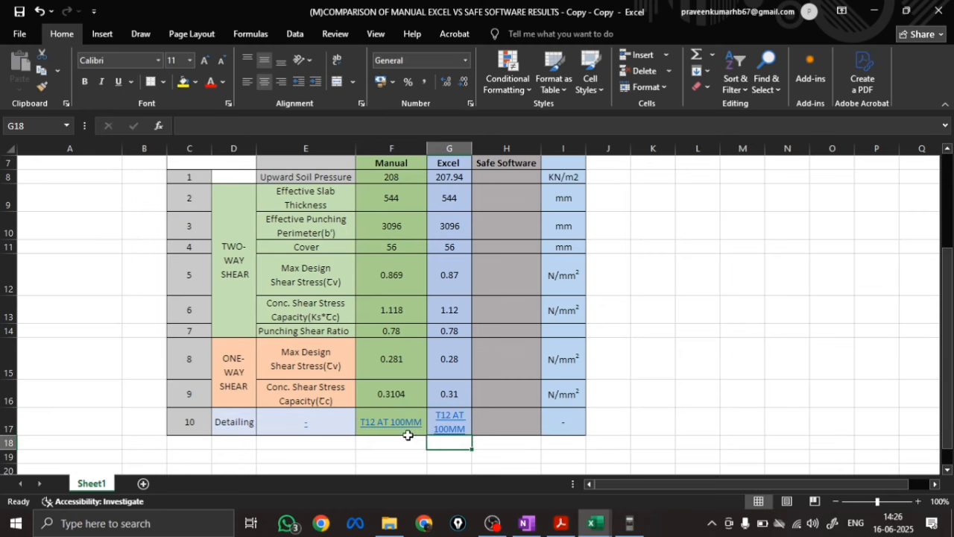
Save the comparison workbook and review the Manual and Excel values in its validation table
left_click(20, 34)
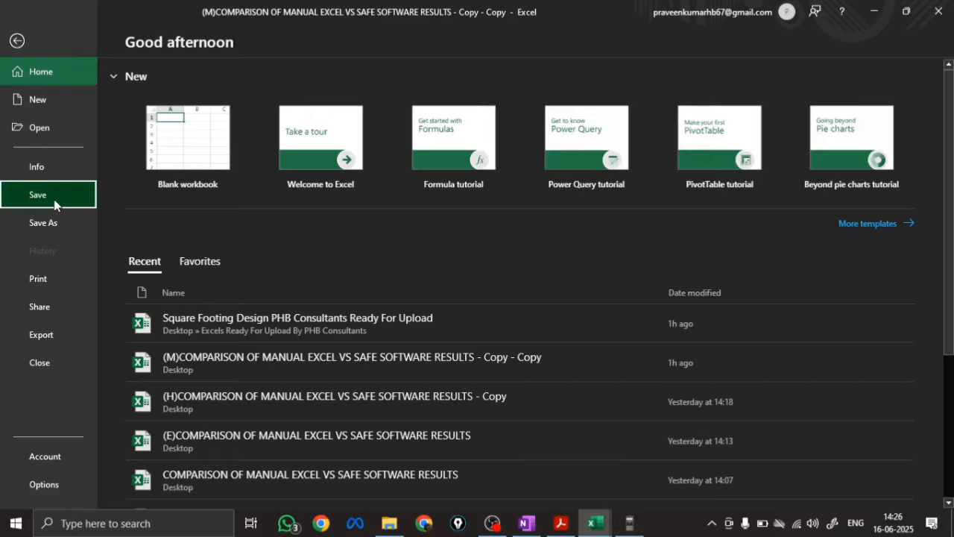
left_click(22, 192)
left_click(22, 35)
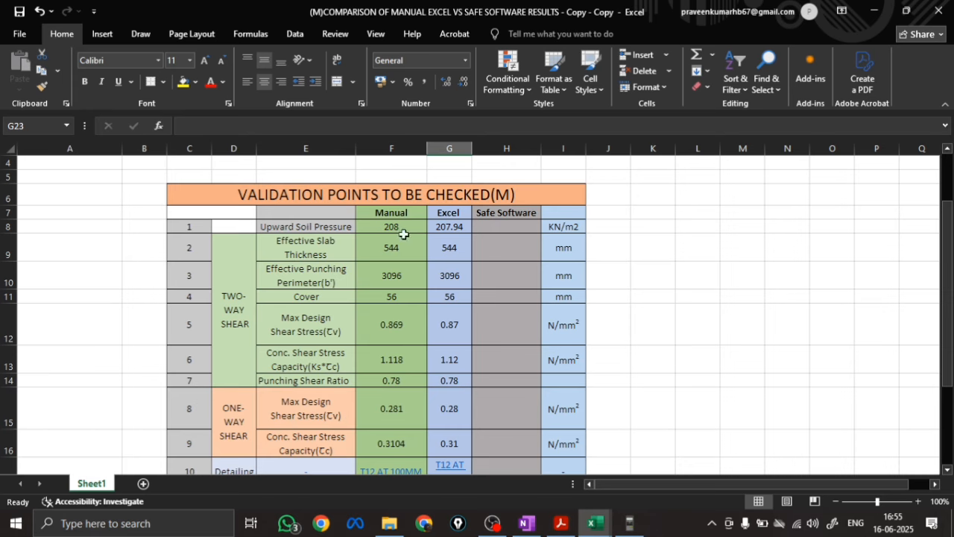
scroll(513, 328, "down", 1)
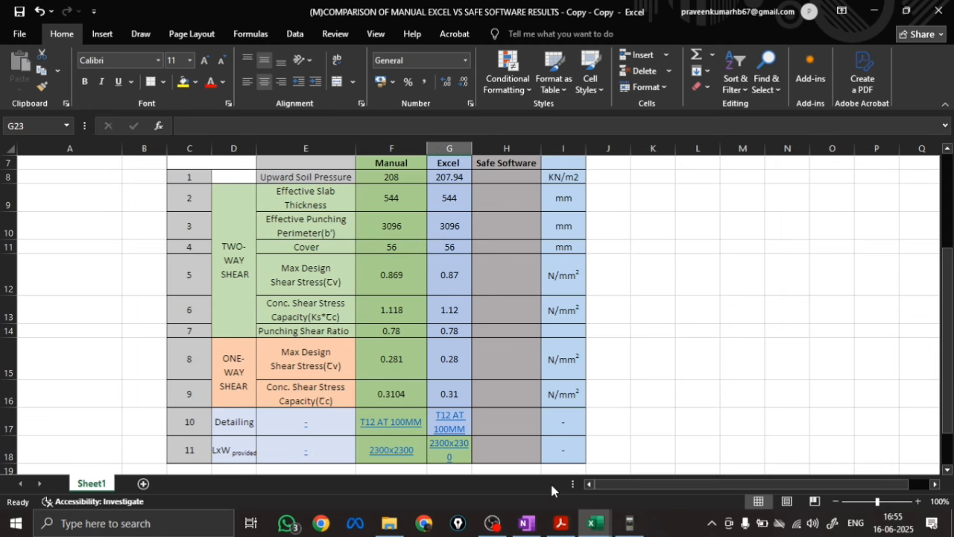
Leave the comparison workbook, switch to SAFE and start a new model
left_click(878, 14)
double_click(130, 96)
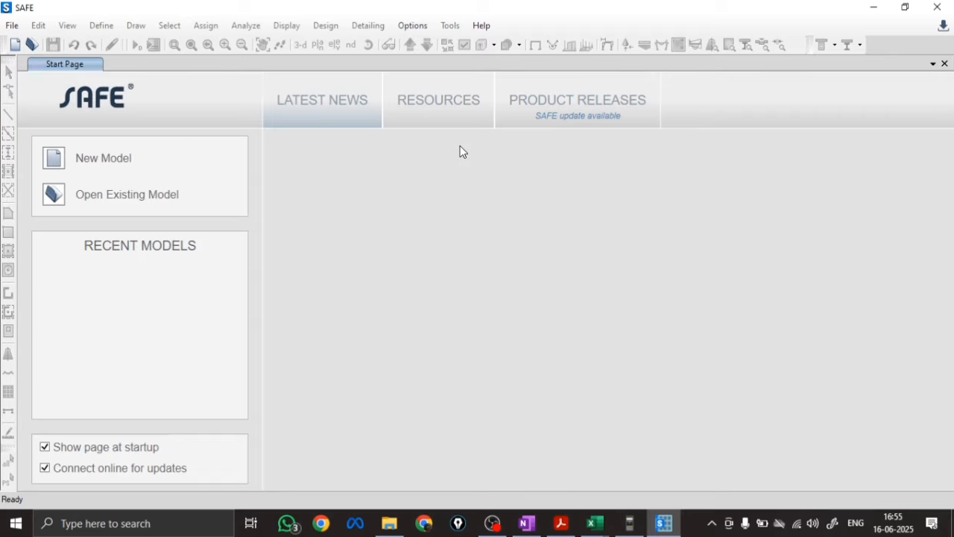
left_click(11, 26)
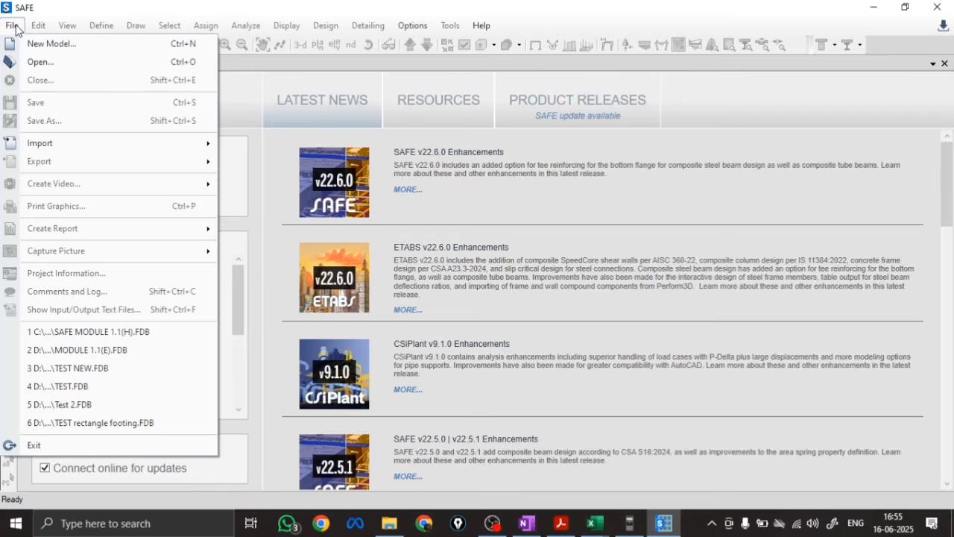
left_click(62, 45)
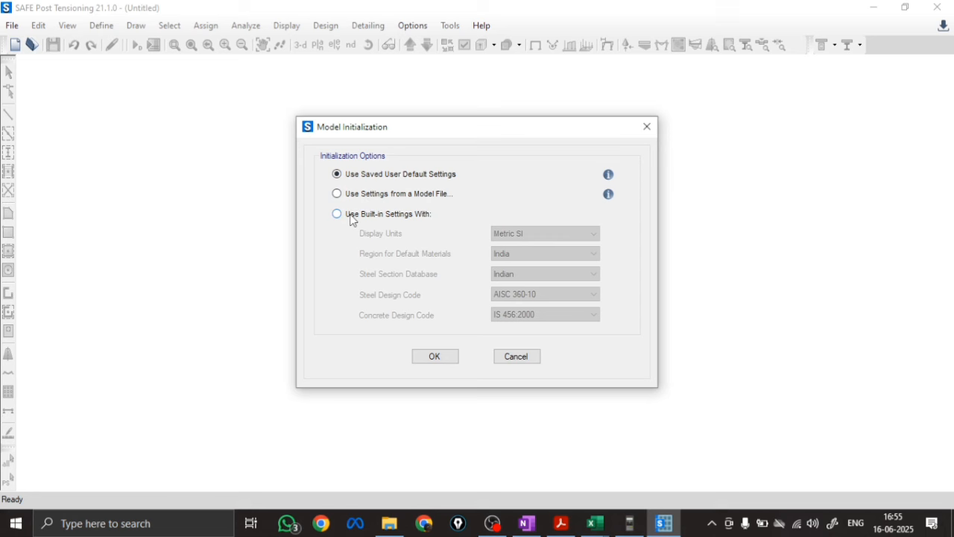
Initialize the model with built-in settings: Metric SI units, India region, Indian steel sections, AISC 360-10 steel code and IS 456:2000 concrete code
left_click(337, 214)
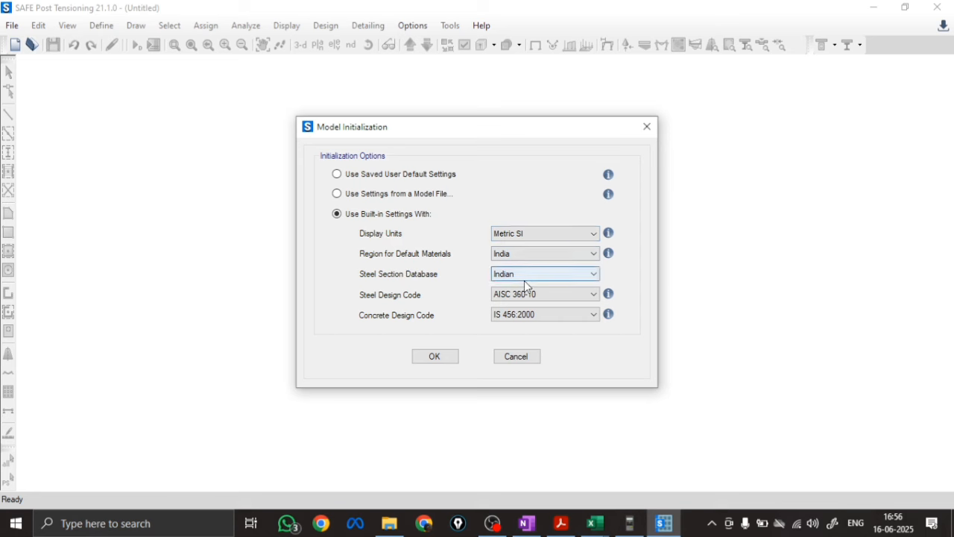
left_click(547, 296)
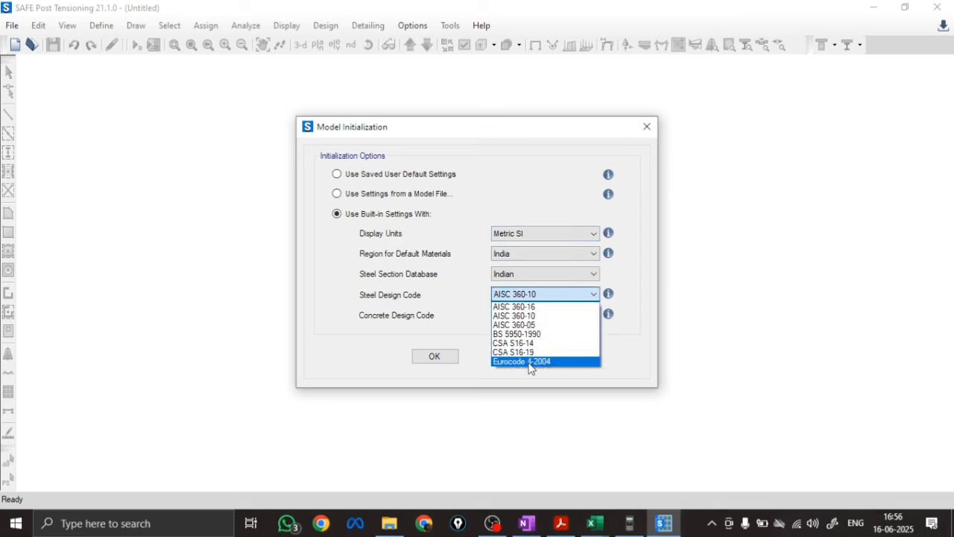
left_click(557, 300)
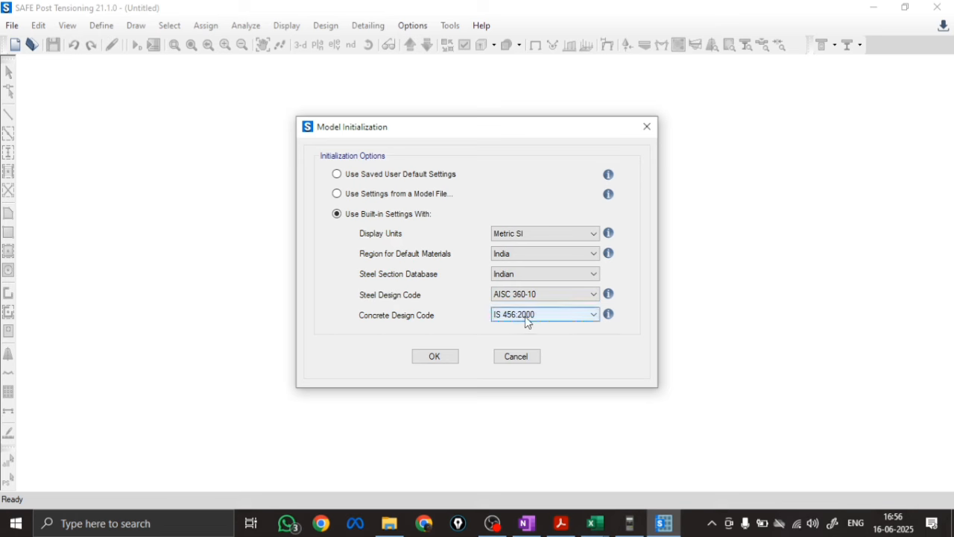
left_click(438, 358)
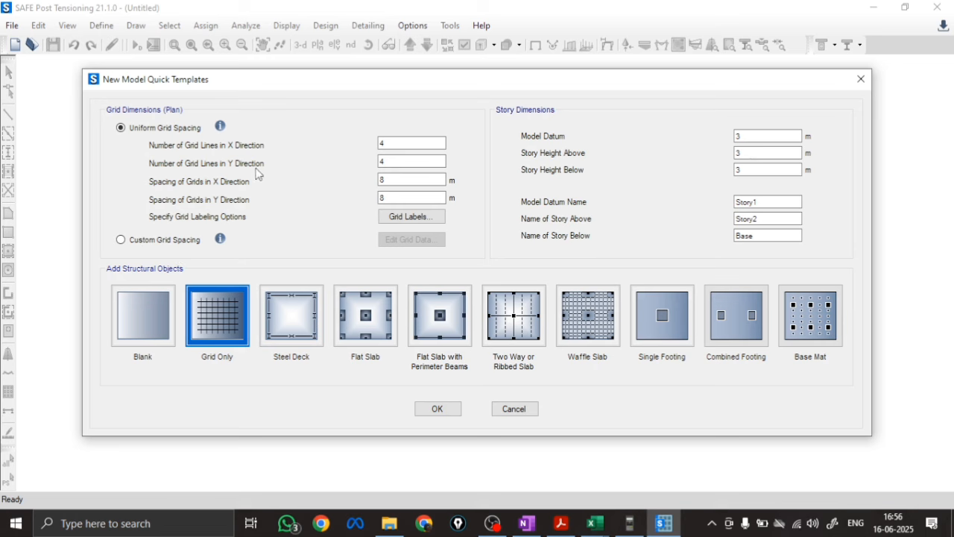
Choose the Blank template and check the footing's base level in the OneNote sketch before returning to SAFE
left_click(148, 322)
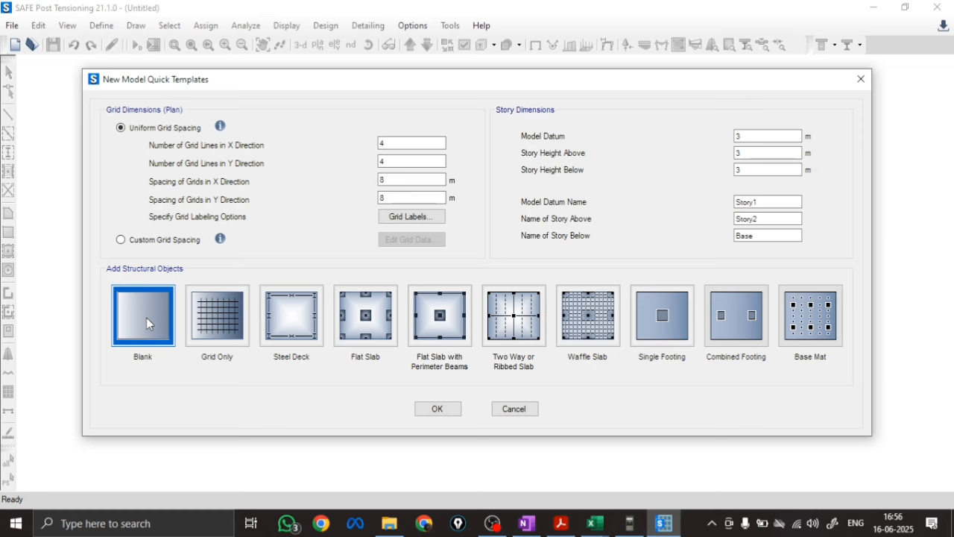
left_click(752, 136)
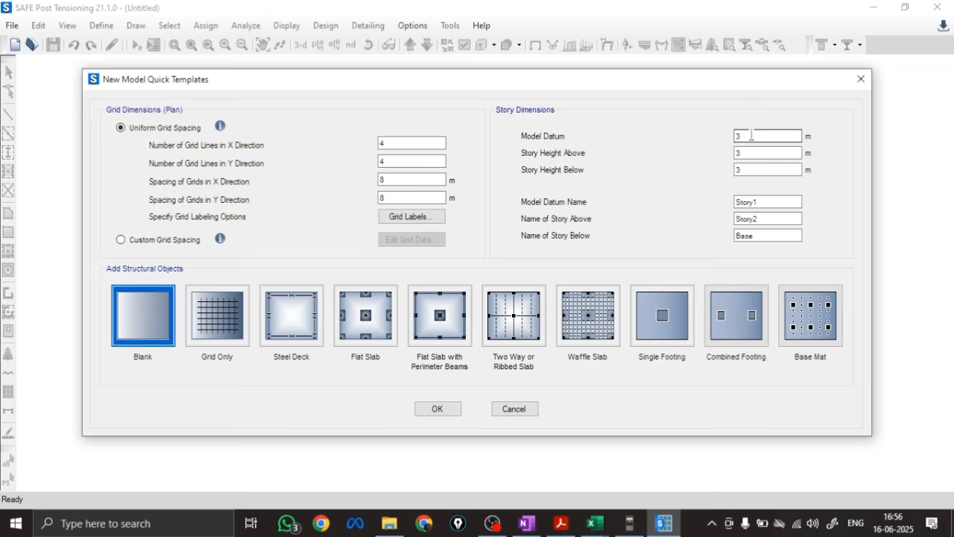
mouse_move(525, 523)
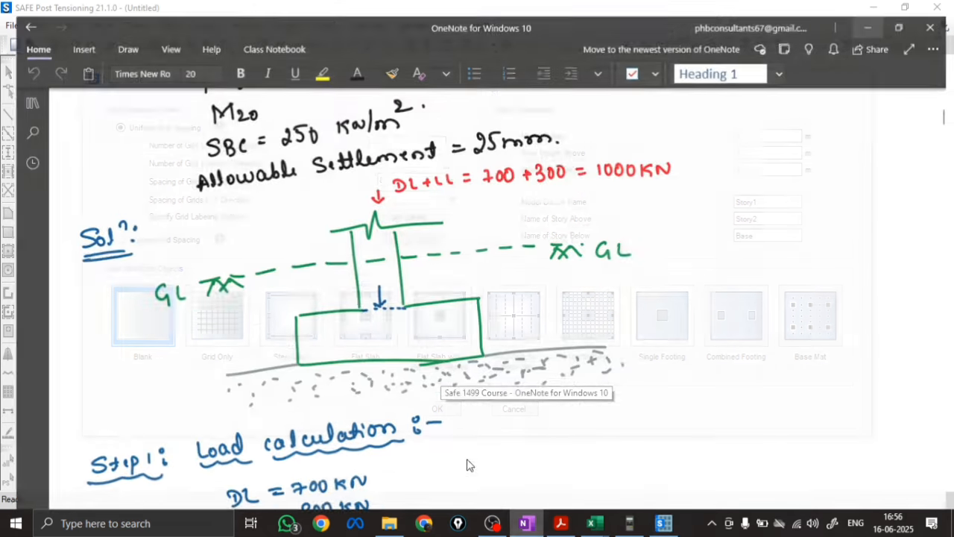
left_click(470, 465)
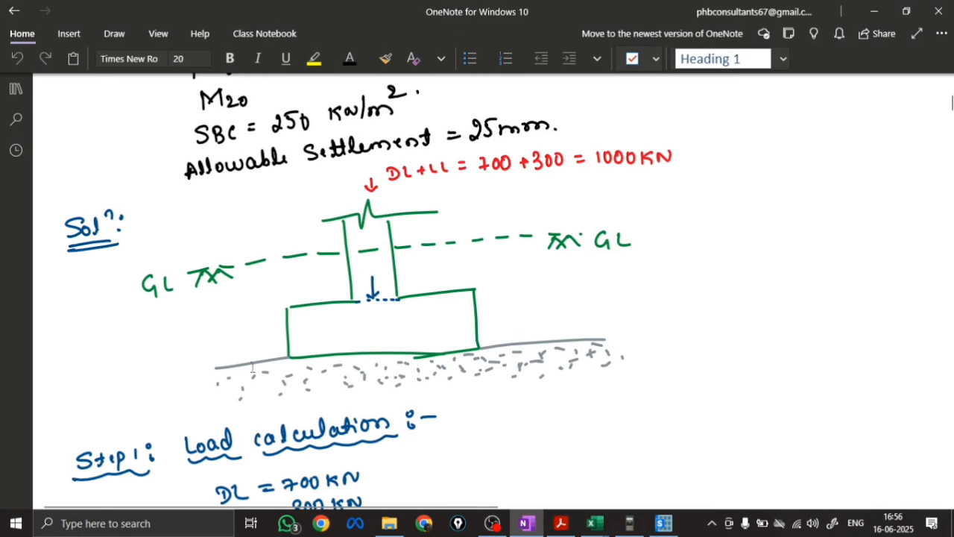
left_click(114, 34)
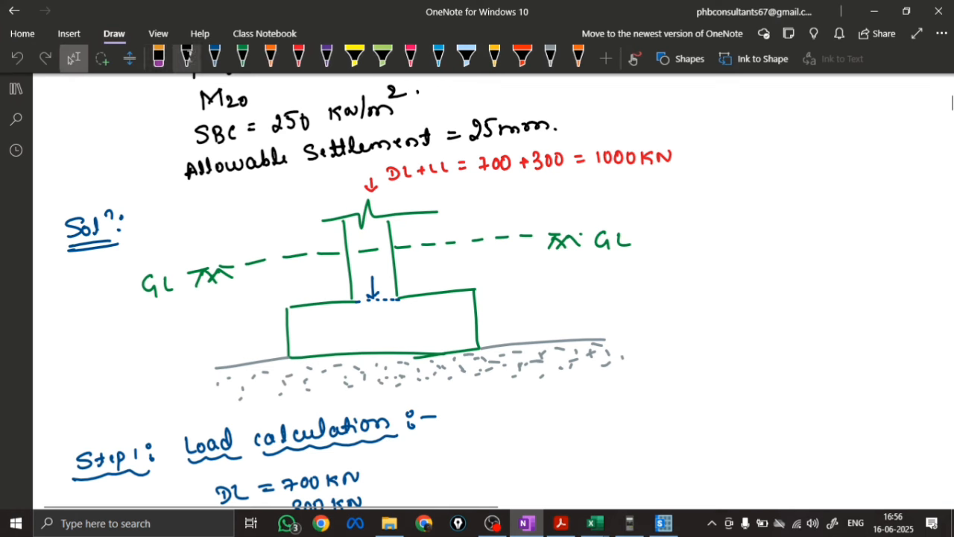
left_click_drag(216, 367, 314, 359)
left_click(165, 353)
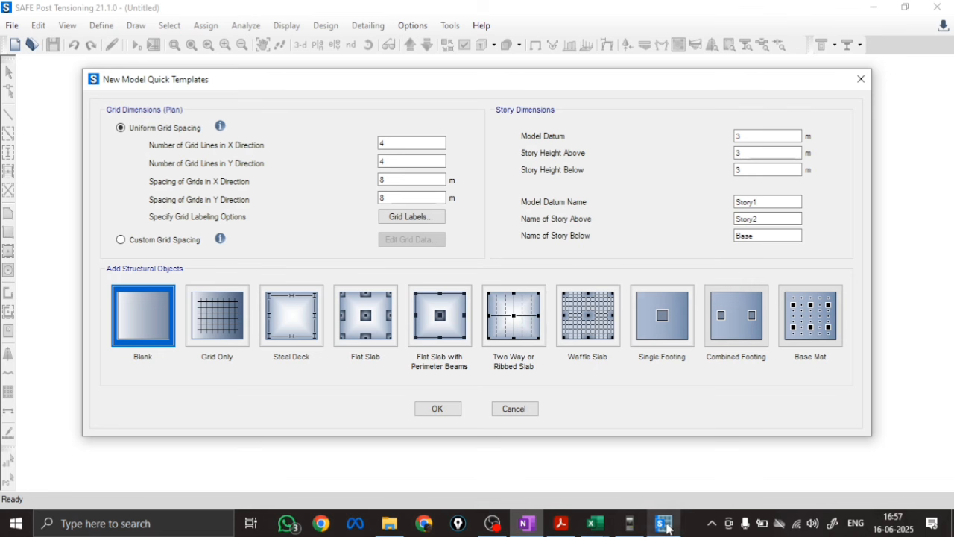
left_click(663, 523)
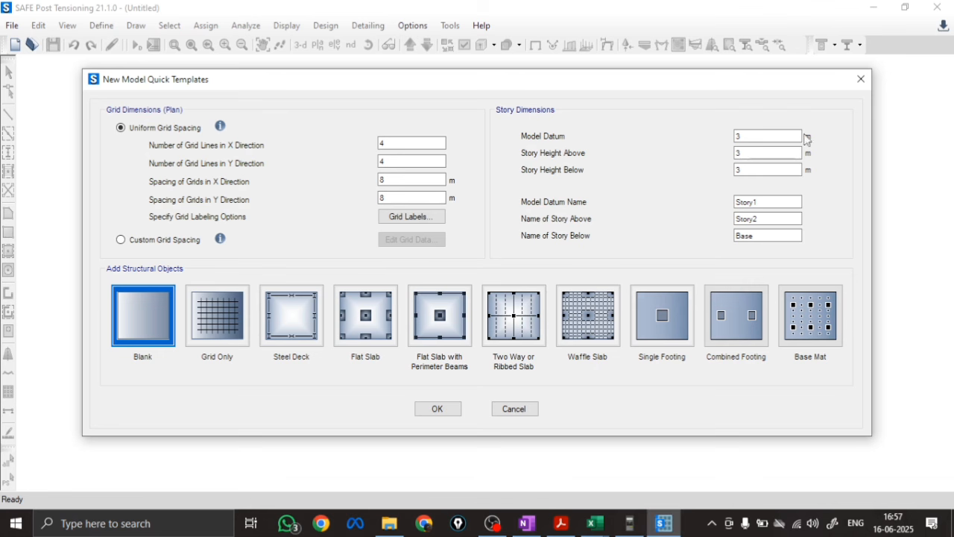
Set the model datum to 0 m and name the datum story FOUNDATION LEVEL
left_click(755, 137)
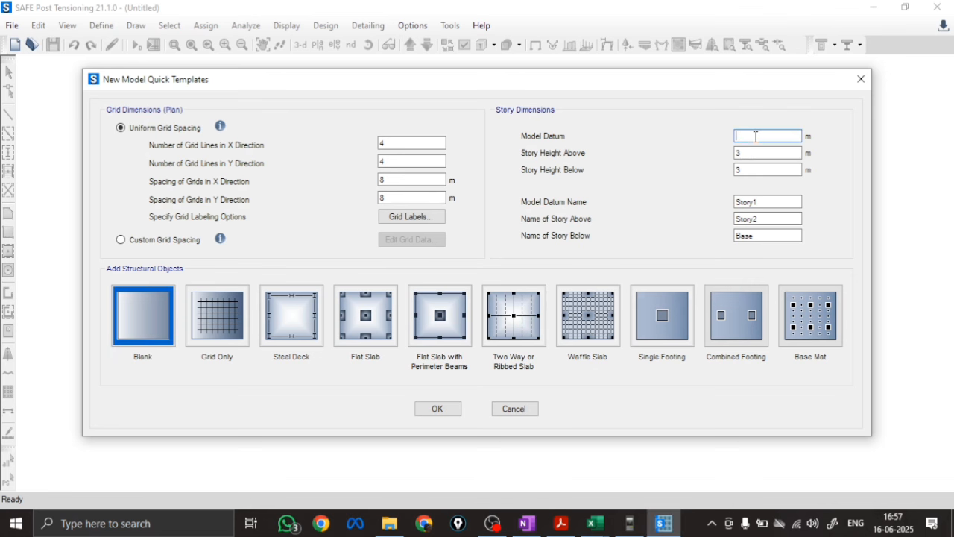
type("0")
key("Tab")
key("Tab")
key("Tab")
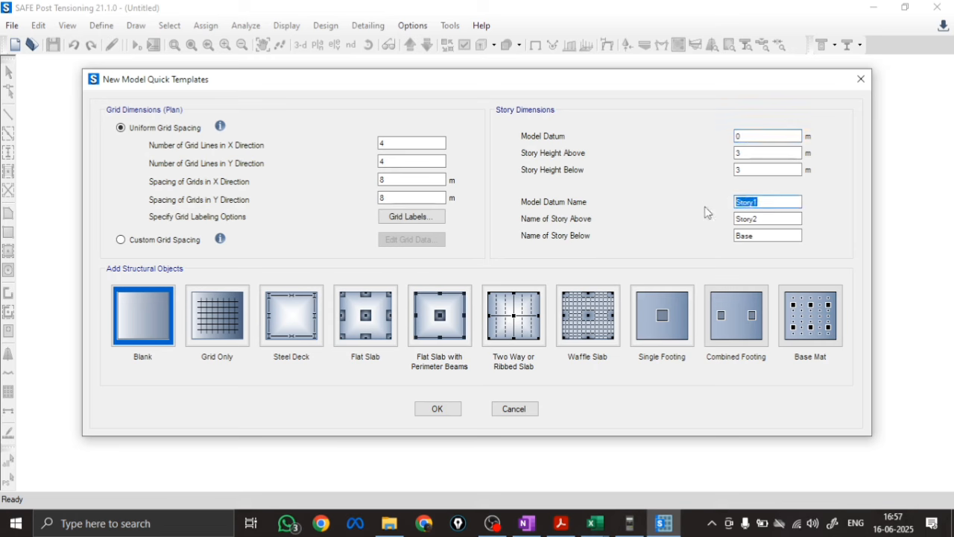
type("F")
type("OUNDATION LEVEL")
Examine the OneNote footing sketch for the ground level above the foundation
left_click(750, 156)
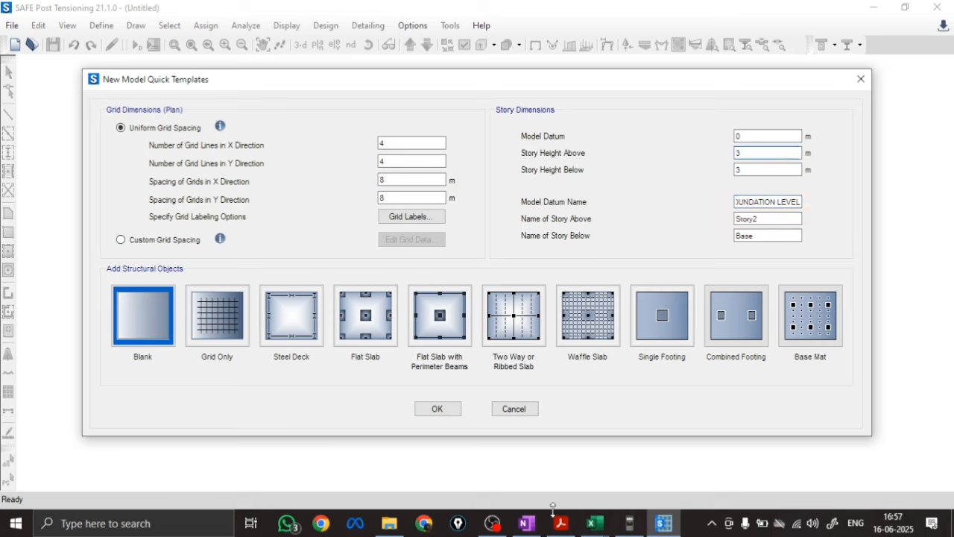
left_click(530, 523)
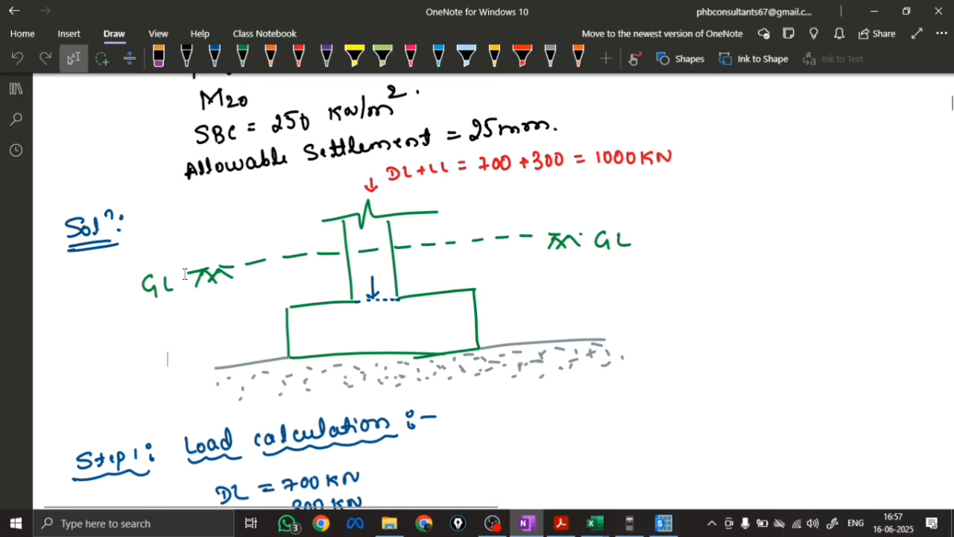
scroll(234, 334, "up", 3)
scroll(233, 328, "down", 7)
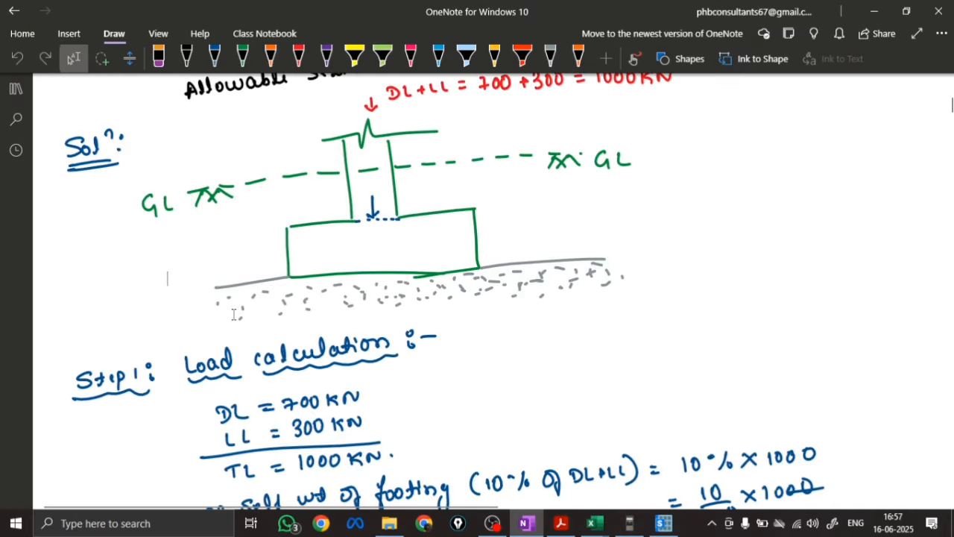
scroll(233, 314, "up", 3)
scroll(233, 314, "up", 3)
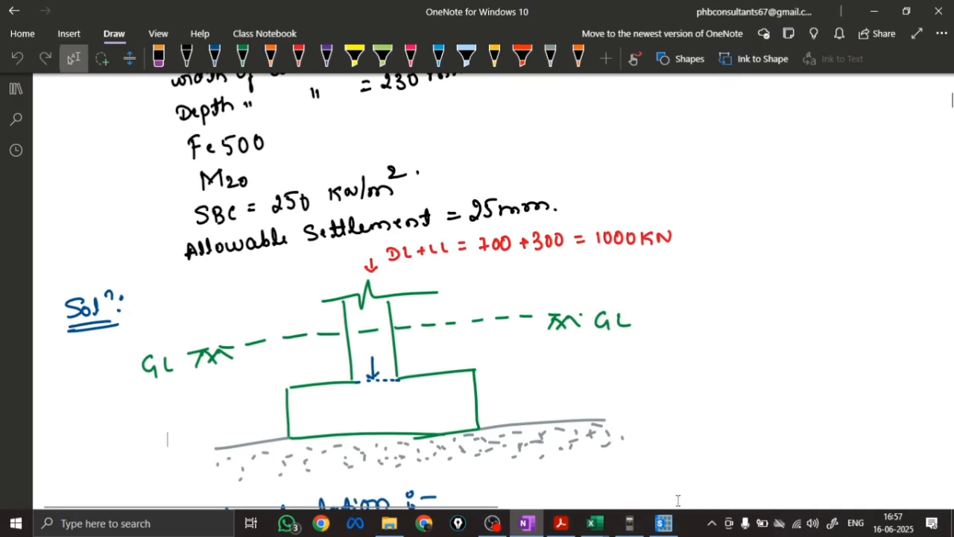
Back in SAFE, set the story height above to 1.5 m and name that story GROUND LEVEL
left_click(664, 524)
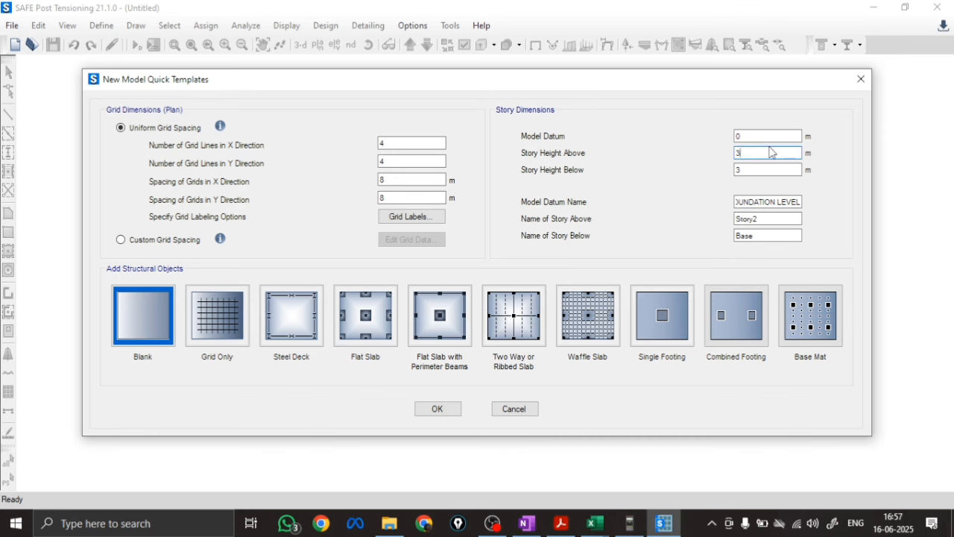
type("1.5")
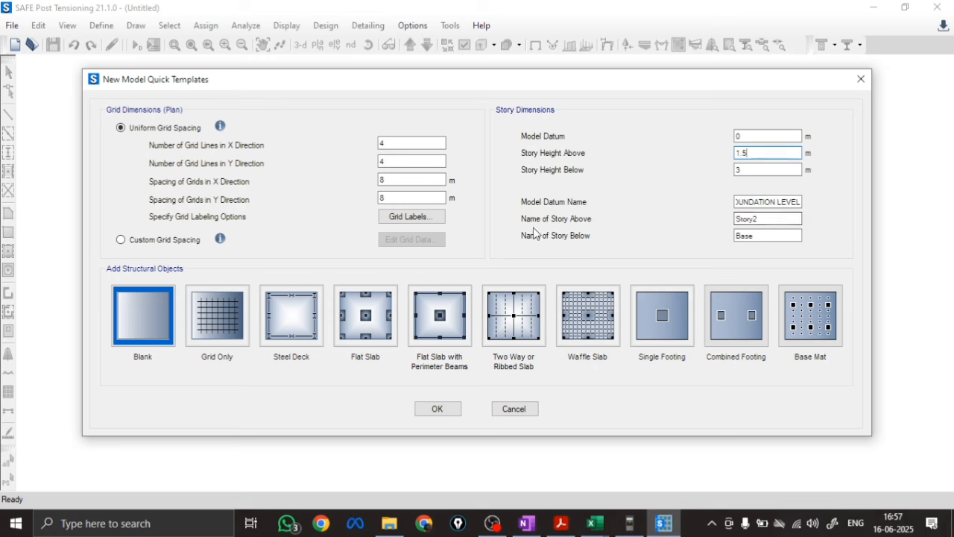
key("Tab")
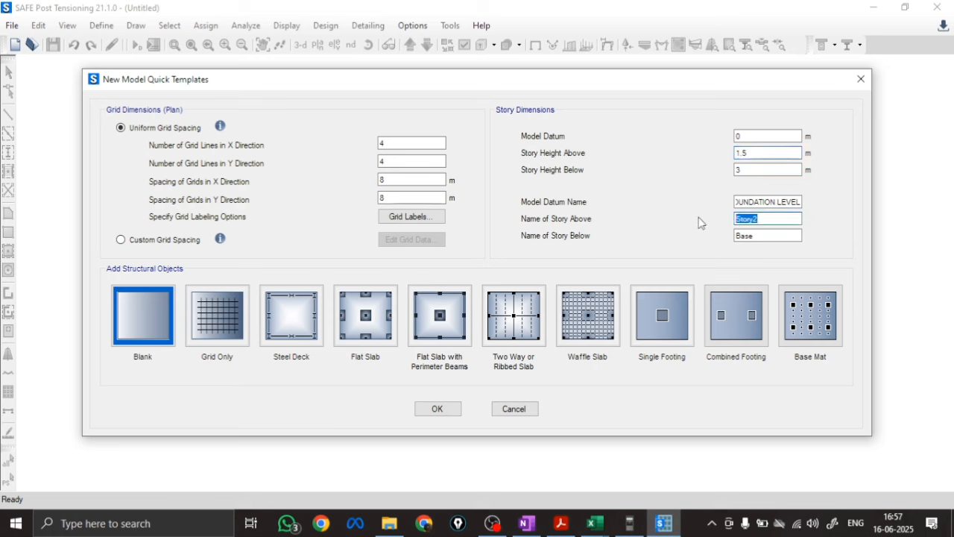
type("GROUND LEVEL")
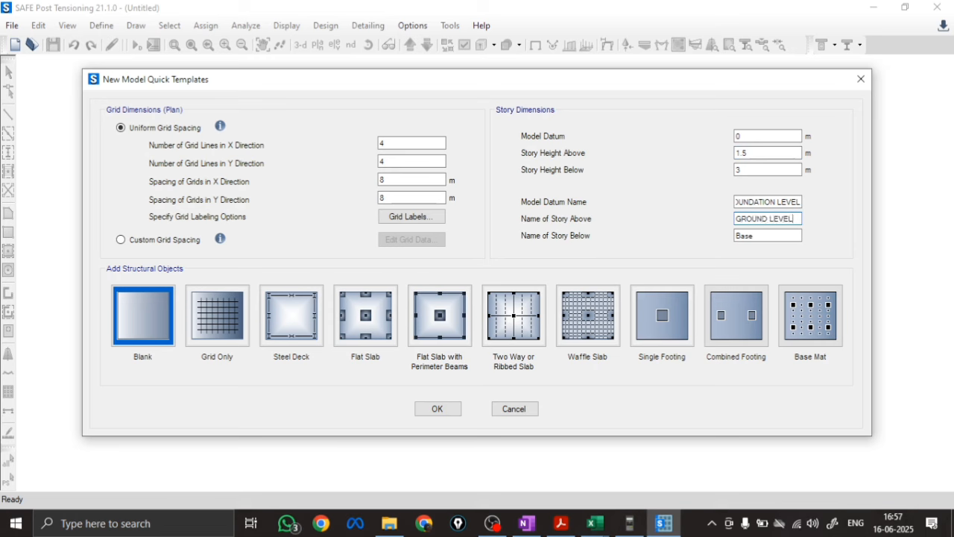
After checking the OneNote sketch, set the story height below to 0 m and its name to 0, and create the blank model
left_click(753, 170)
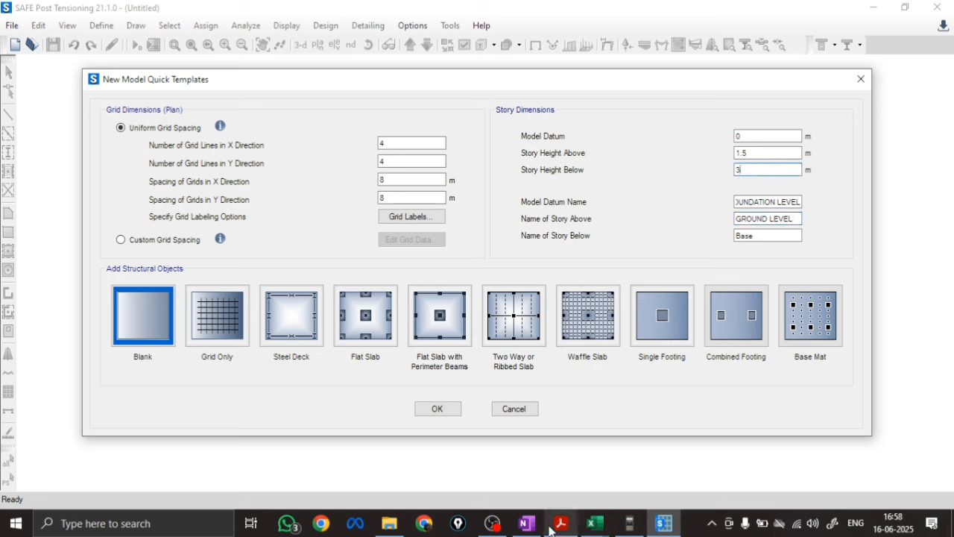
left_click(526, 523)
scroll(256, 349, "down", 3)
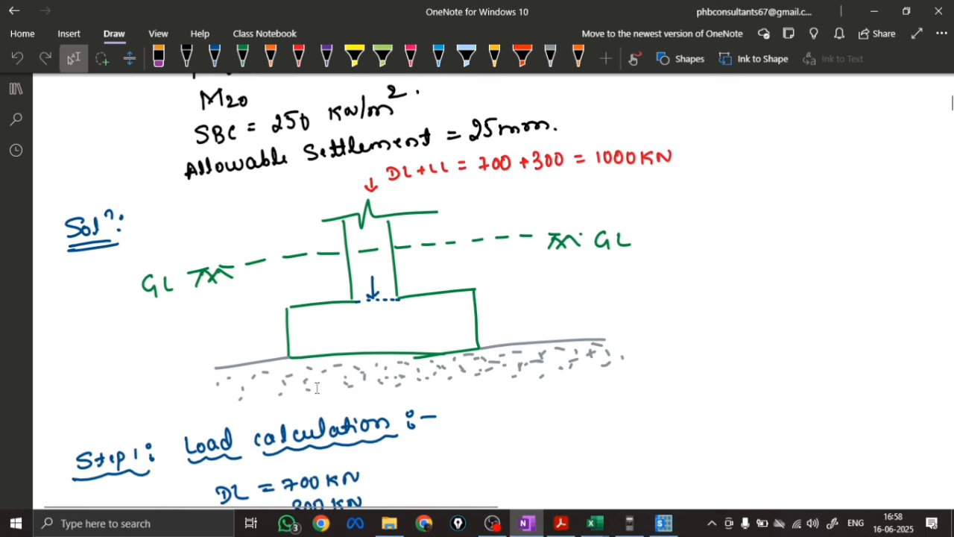
left_click(664, 523)
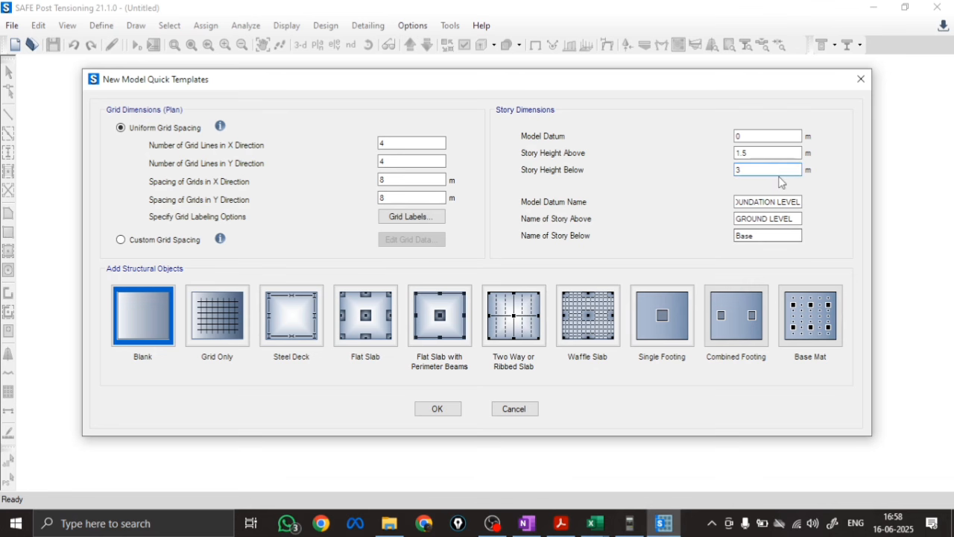
type("0")
key("Tab")
key("Tab")
key("Tab")
type("0")
left_click(442, 409)
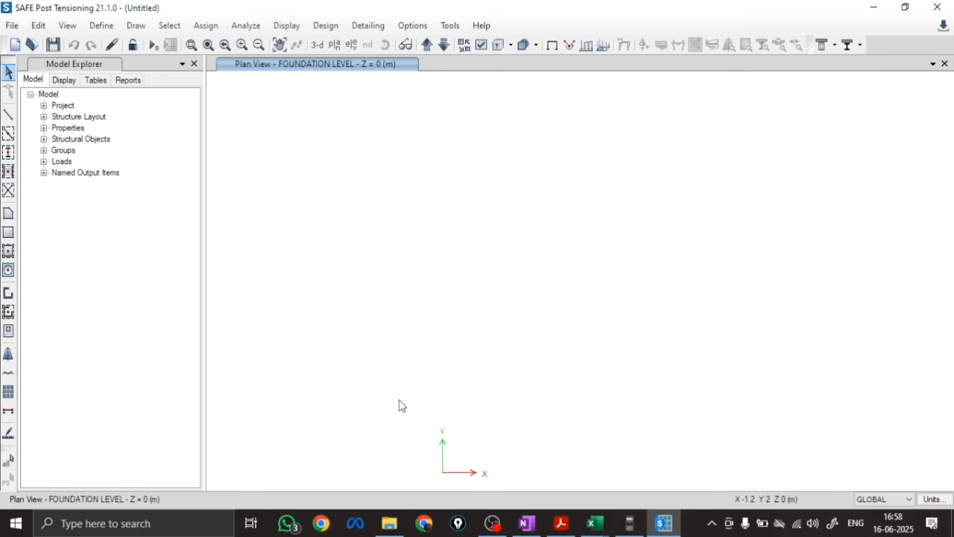
Start a new material definition and check the concrete and steel grades in the given data in OneNote
left_click(99, 26)
left_click(94, 43)
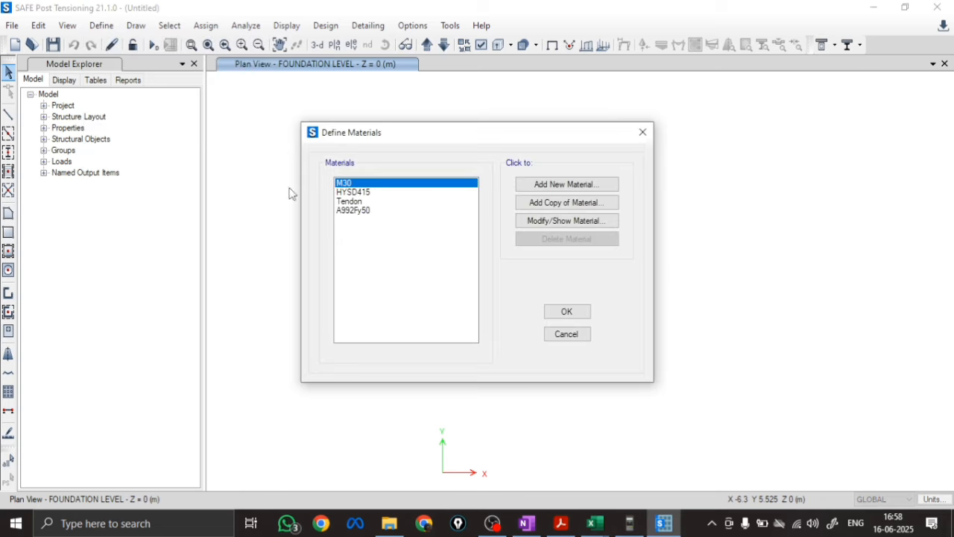
left_click(594, 186)
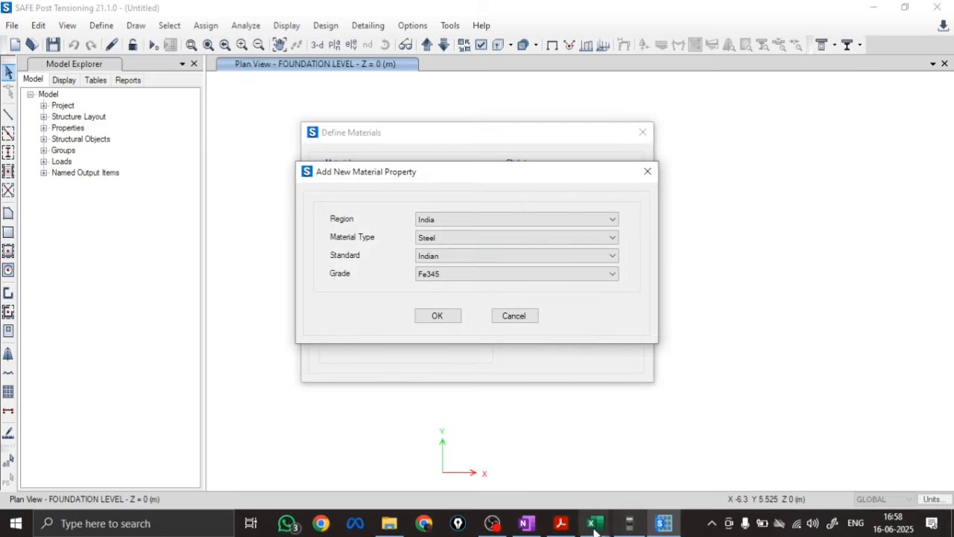
left_click(526, 524)
scroll(169, 259, "up", 5)
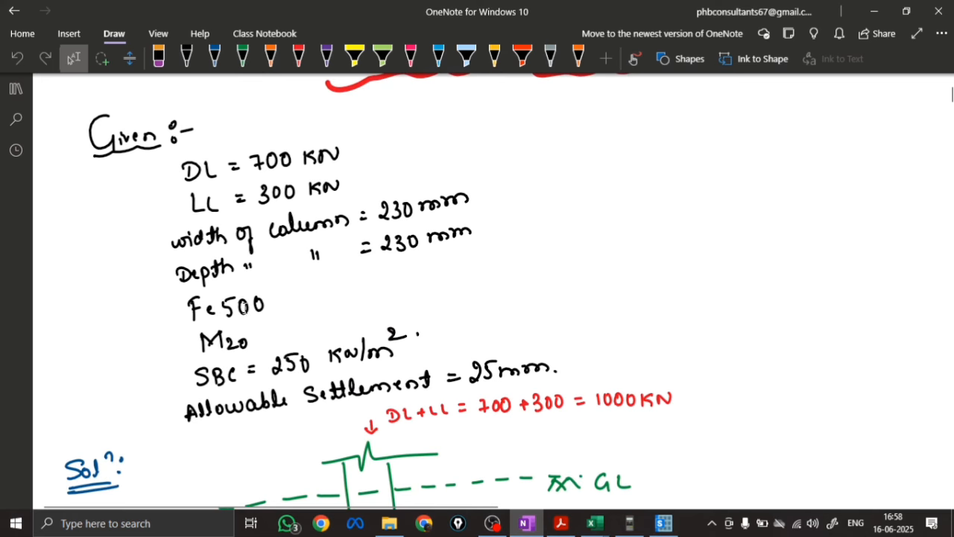
left_click(663, 524)
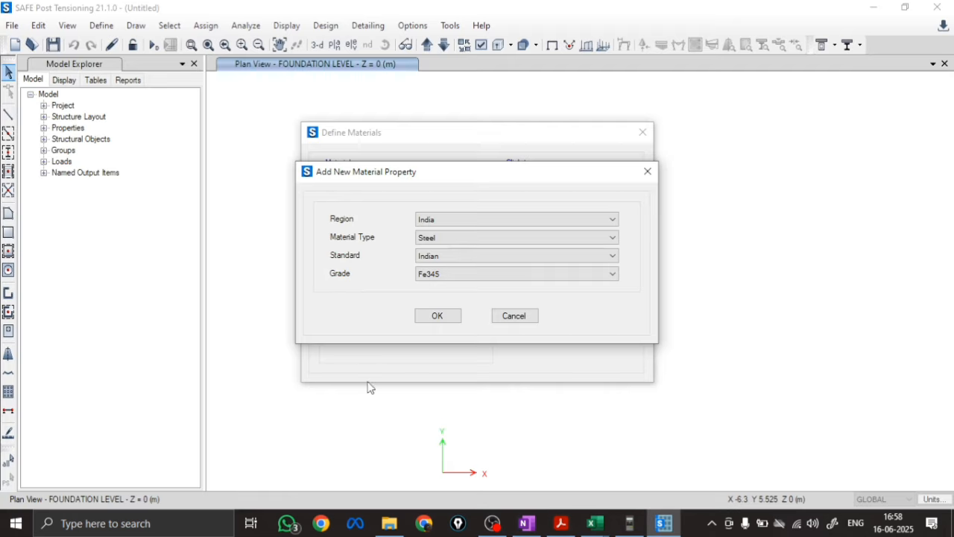
Back in SAFE, add an Indian-standard concrete material of grade M20 with its default properties
left_click(435, 237)
left_click(436, 258)
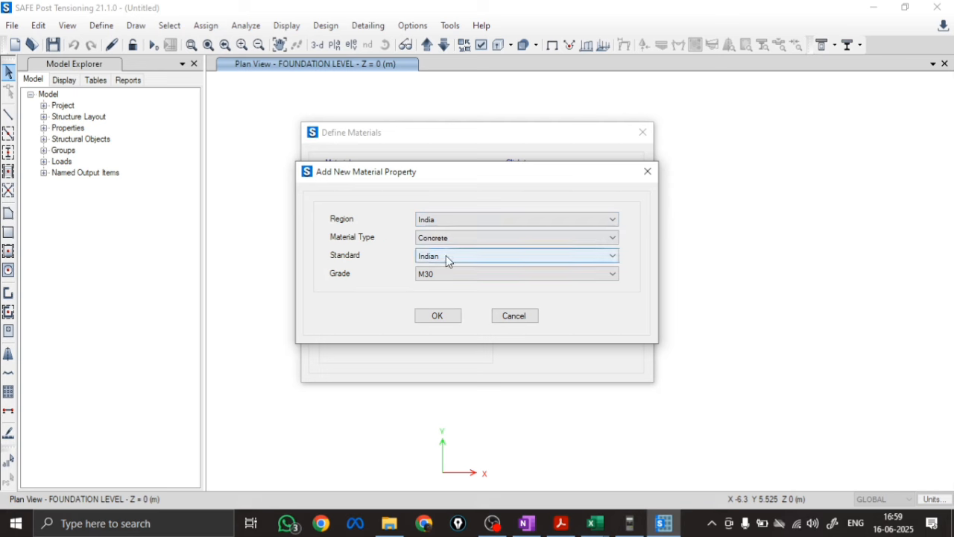
left_click(440, 274)
left_click(434, 293)
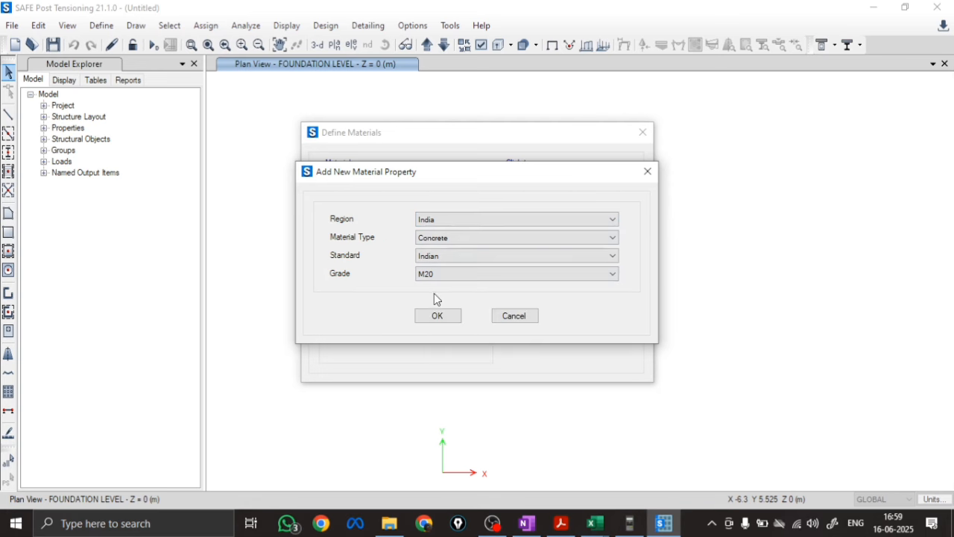
left_click(435, 315)
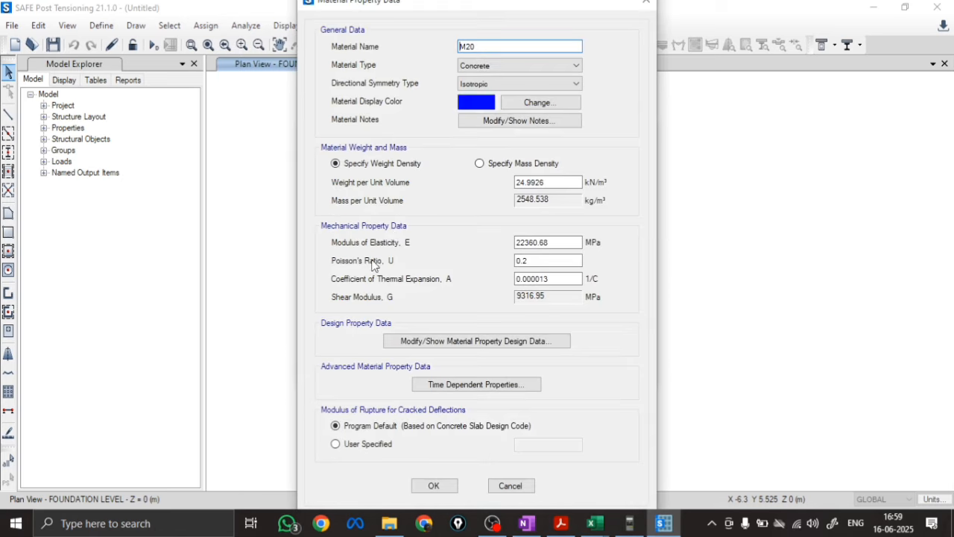
left_click(431, 487)
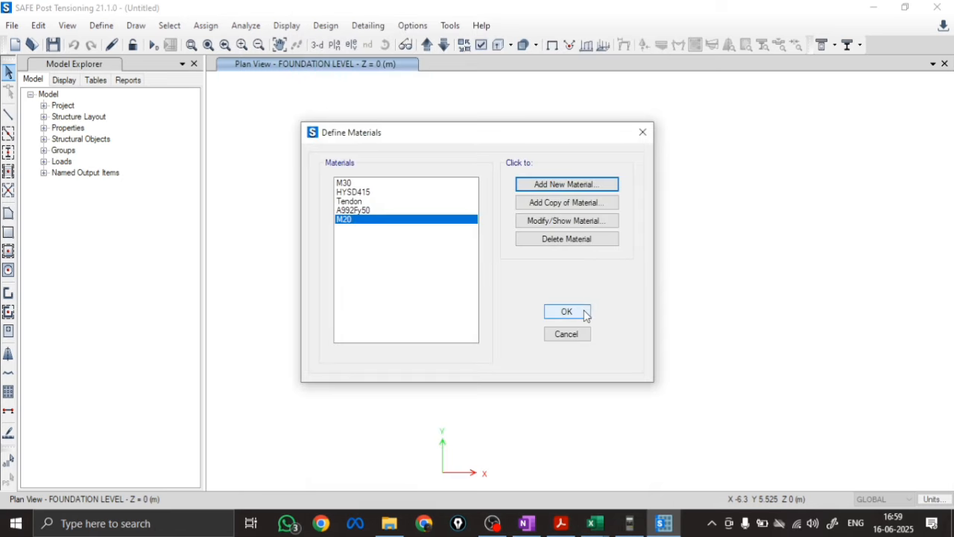
left_click(583, 313)
Add an Indian-standard rebar material of grade HYSD Grade 500 and name it FE500
left_click(101, 25)
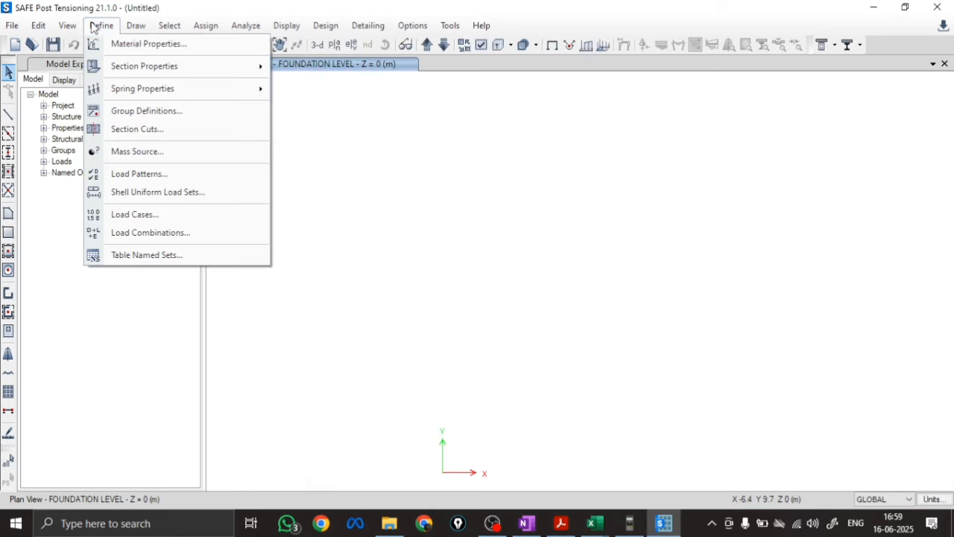
left_click(138, 43)
left_click(565, 184)
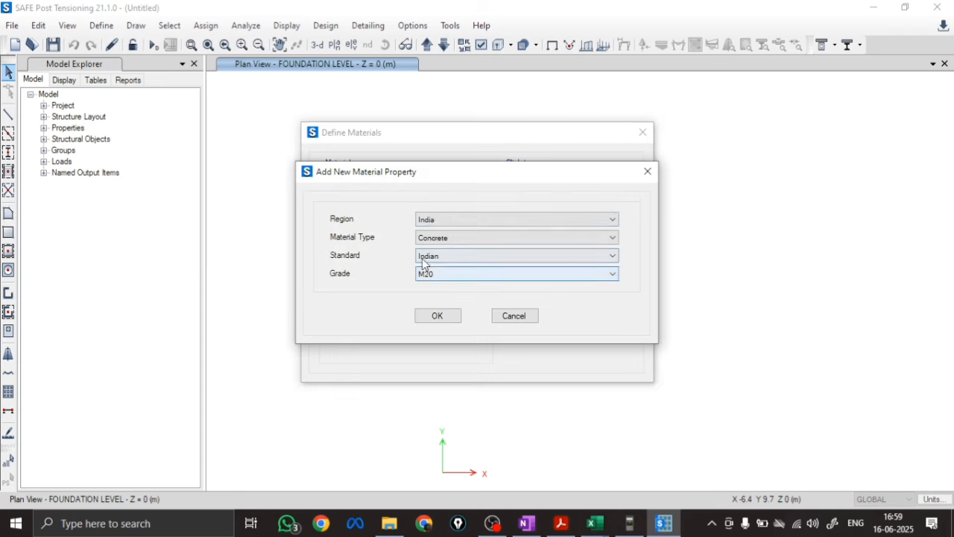
left_click(444, 238)
left_click(437, 268)
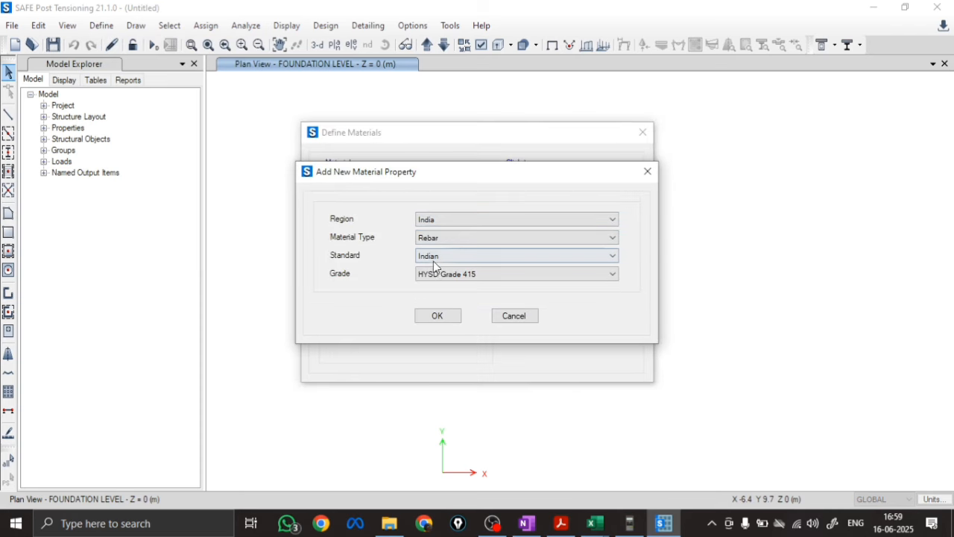
left_click(438, 274)
left_click(439, 306)
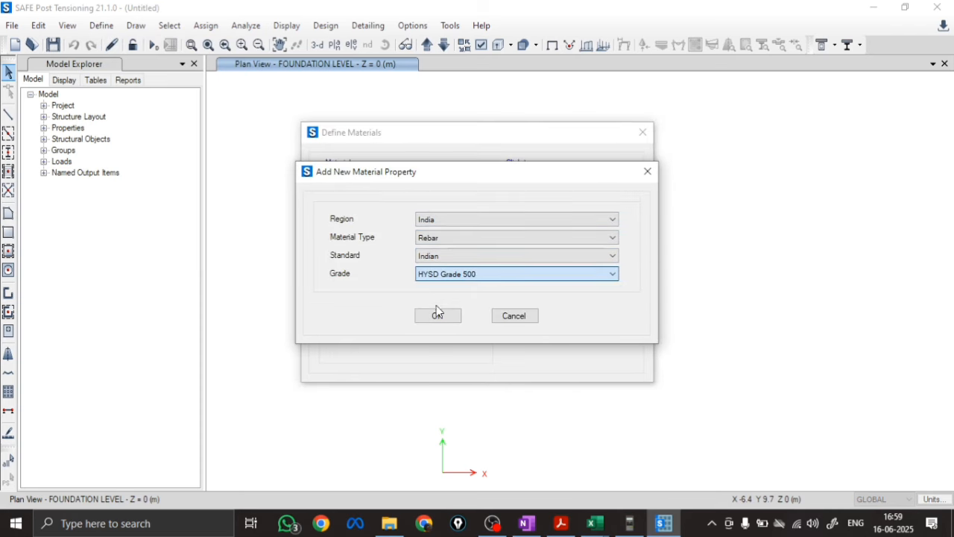
left_click(438, 317)
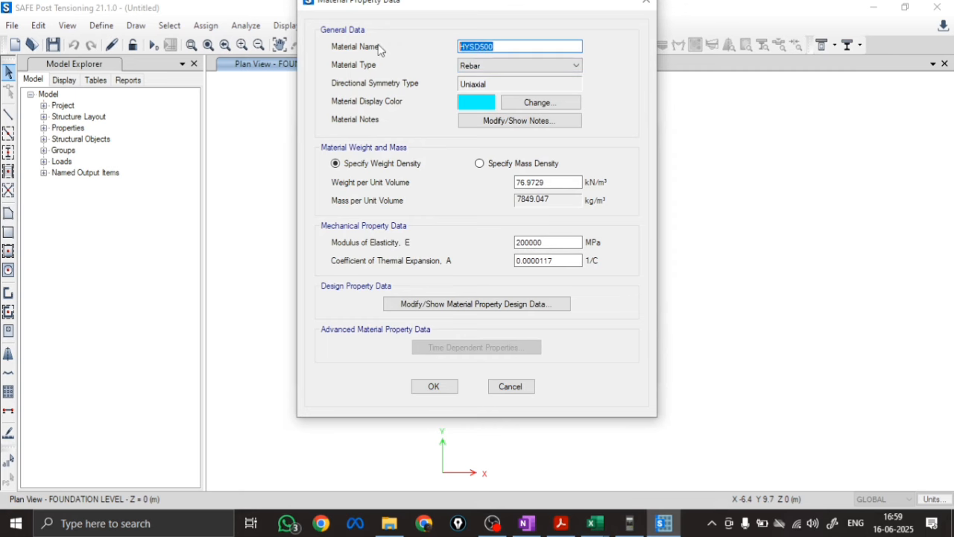
type("FE500")
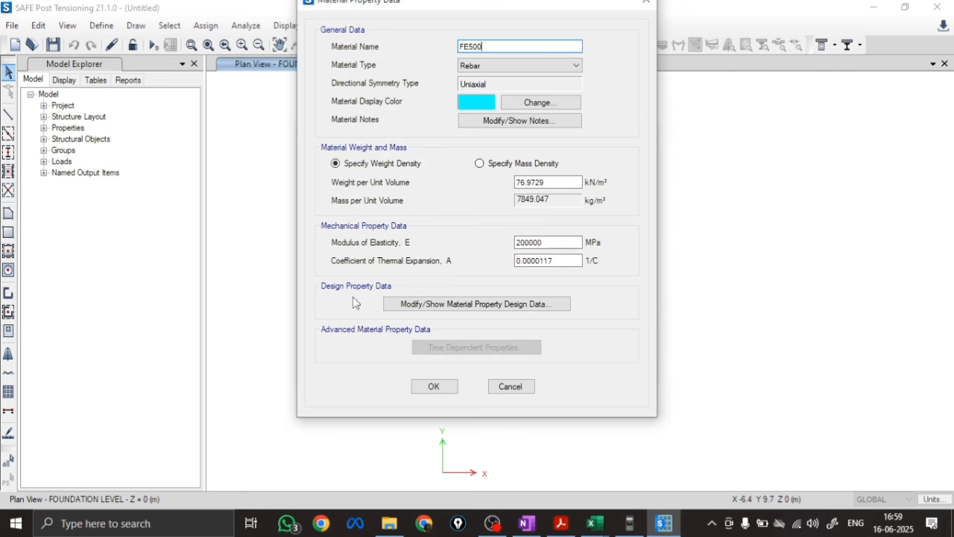
left_click(434, 386)
left_click(567, 312)
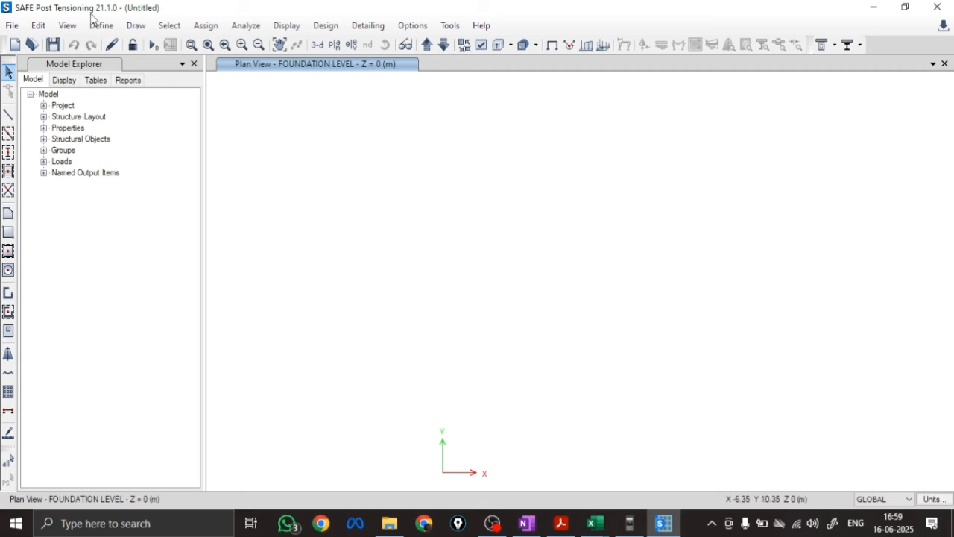
Delete the Plank1 property from the slab section definitions
left_click(101, 26)
mouse_move(135, 70)
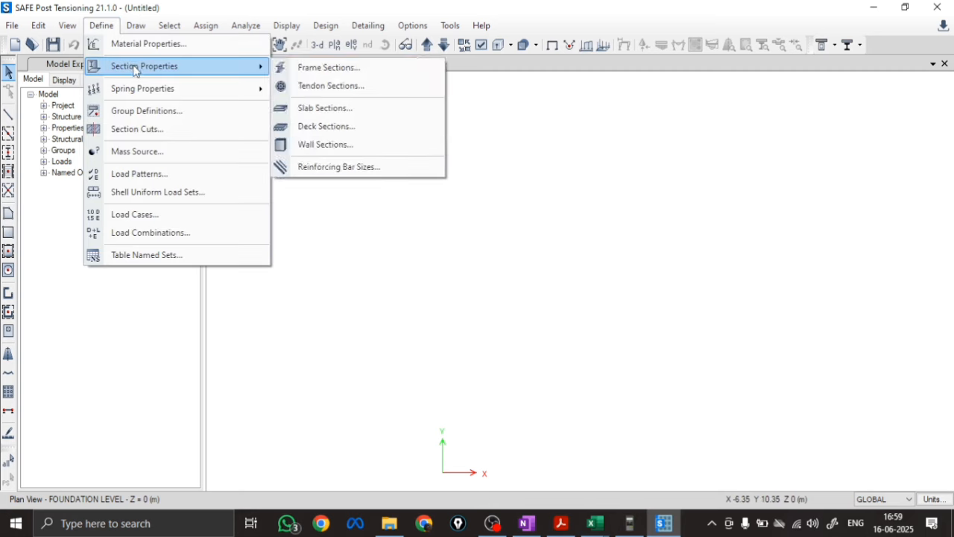
left_click(358, 110)
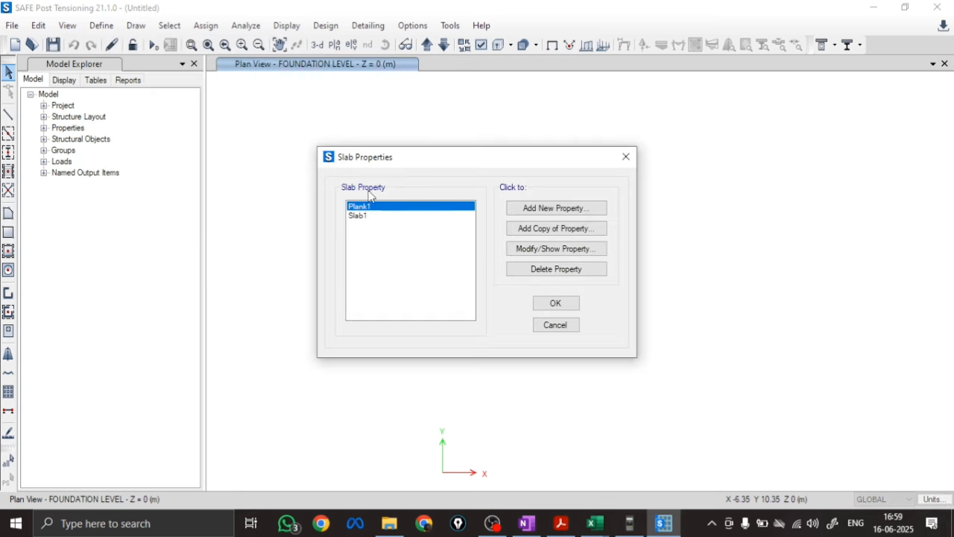
left_click(522, 271)
left_click(497, 311)
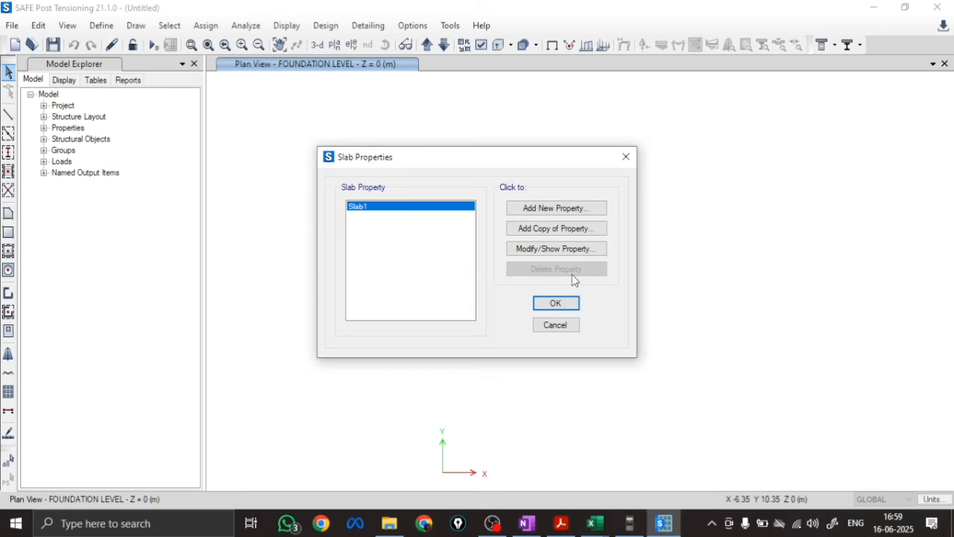
Begin the Slab1 property's new name with FT, and look up the footing depth in the square footing design workbook in Excel
left_click(522, 248)
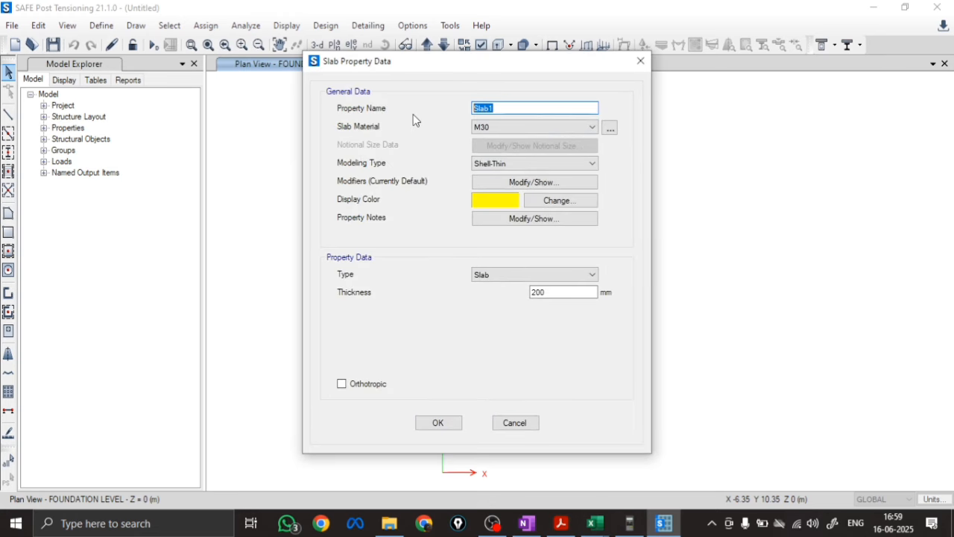
key("BackSpace")
type("FT")
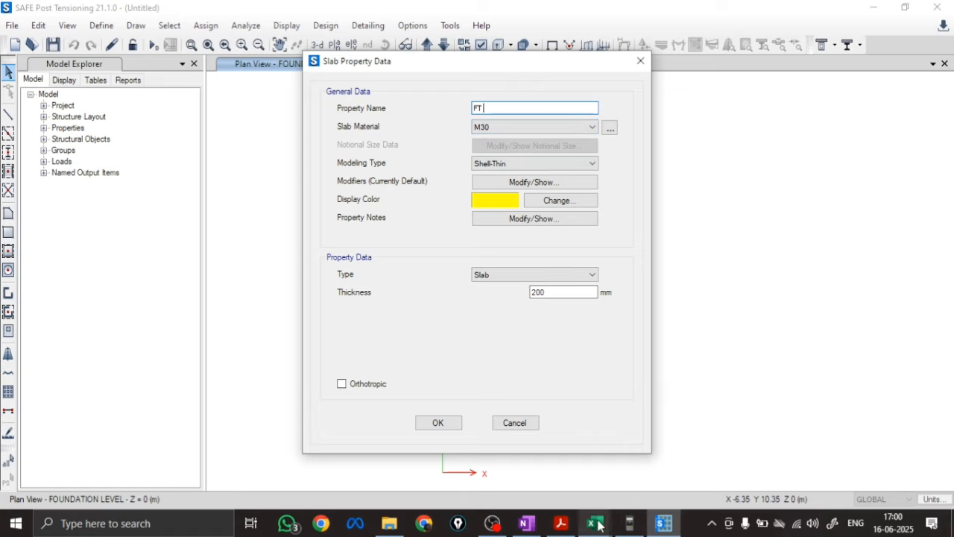
mouse_move(594, 522)
left_click(555, 464)
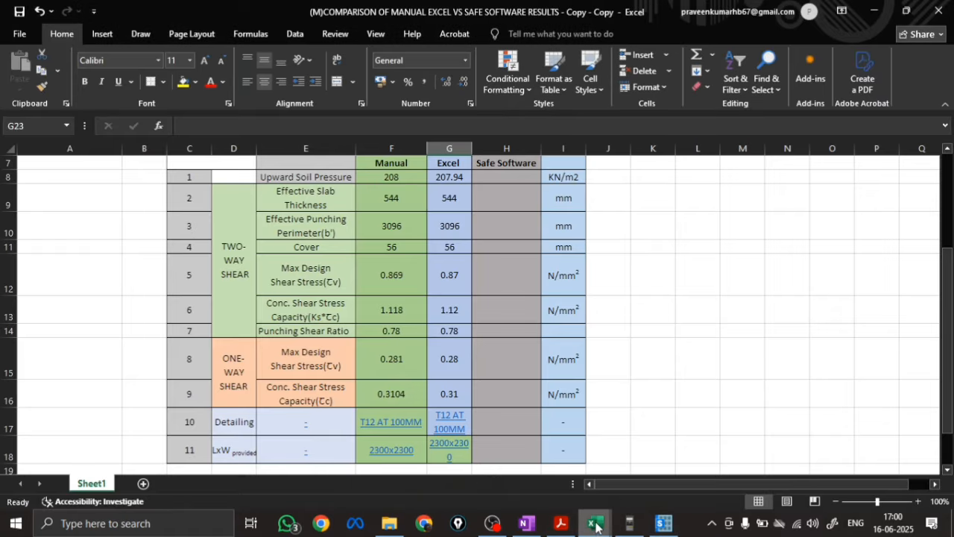
left_click(670, 464)
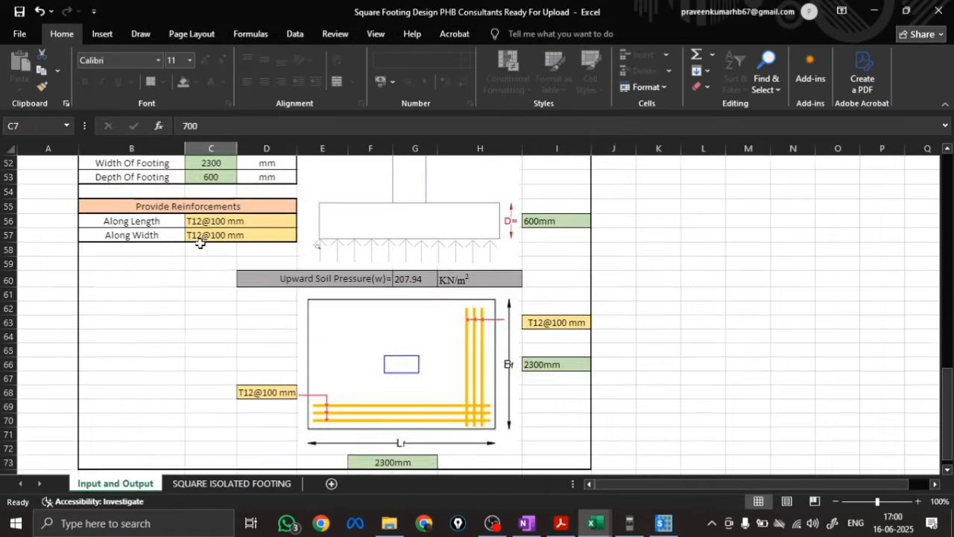
scroll(204, 247, "up", 10)
scroll(204, 247, "up", 1)
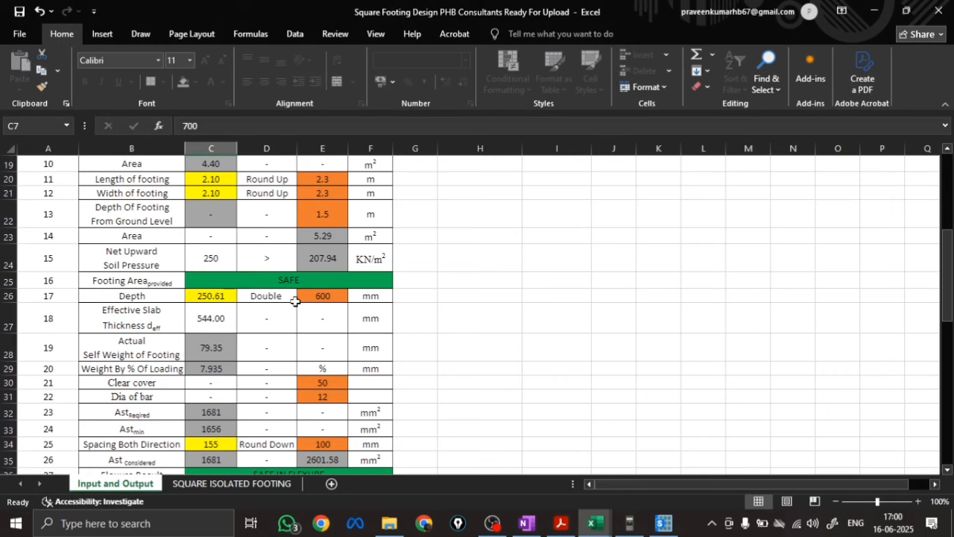
Back in SAFE, name the slab property FT 600 M20, assign material M20 and set its modeling type to Shell-Thick
left_click(663, 523)
key("Right")
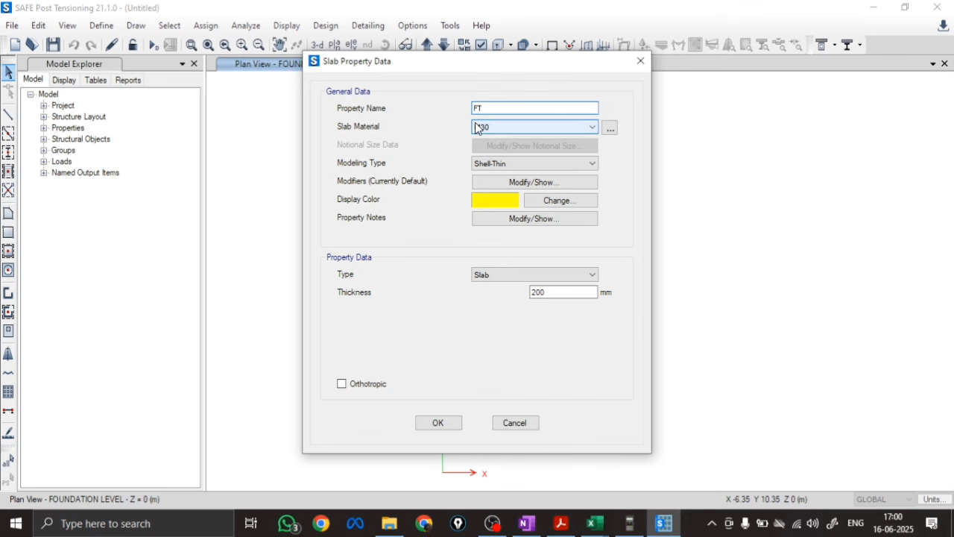
type("600 M20")
left_click(493, 128)
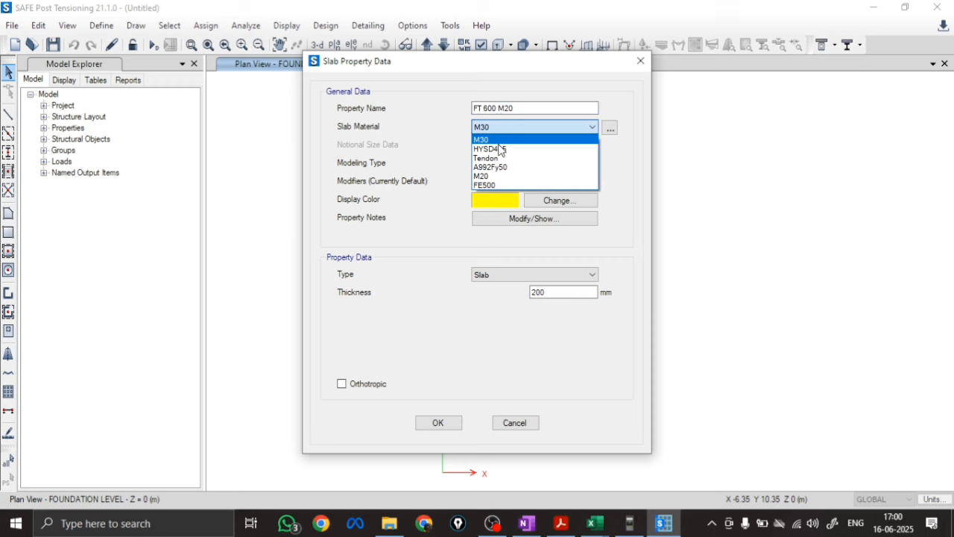
left_click(494, 175)
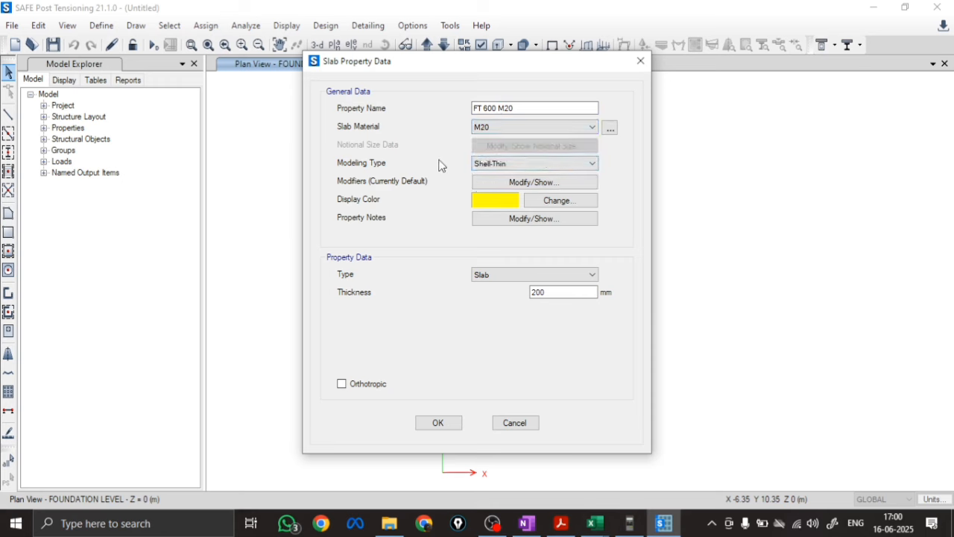
left_click(491, 164)
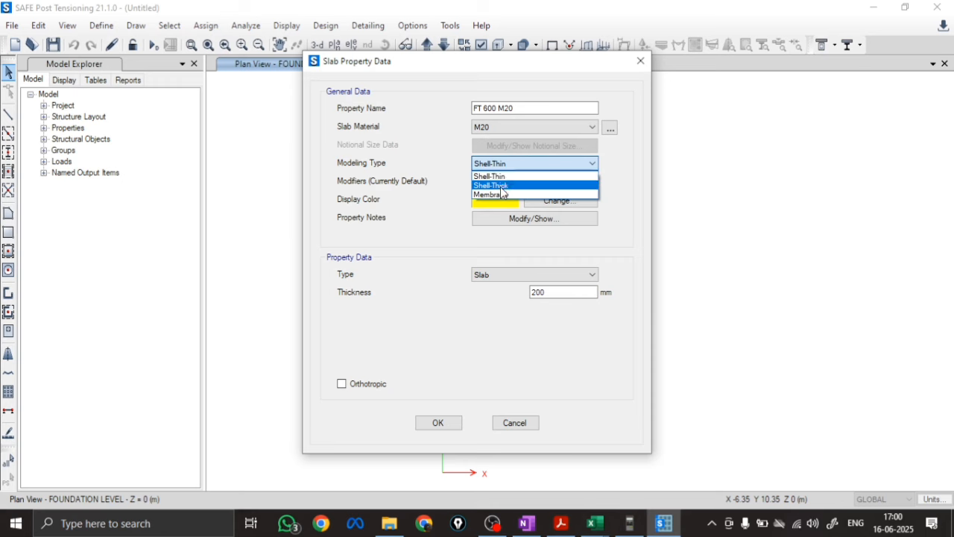
left_click(503, 186)
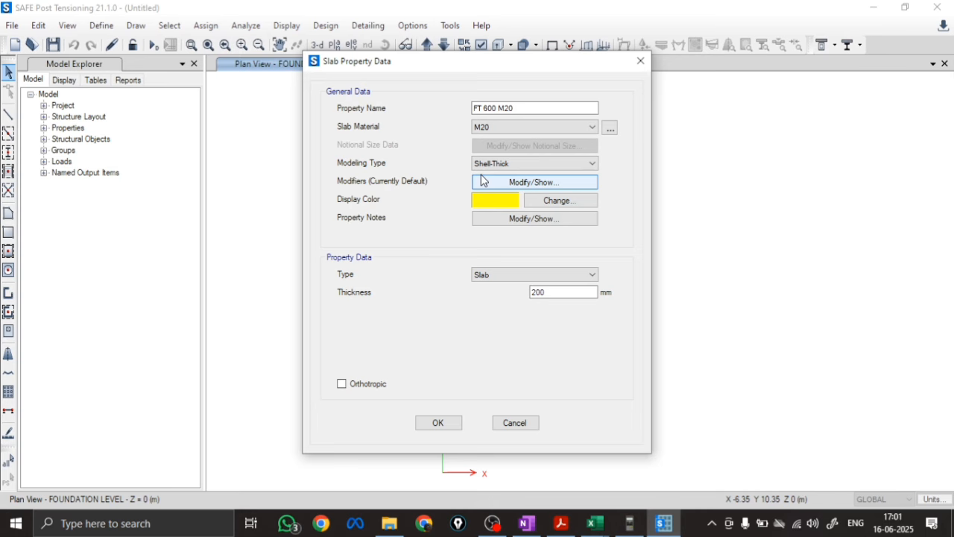
left_click(526, 523)
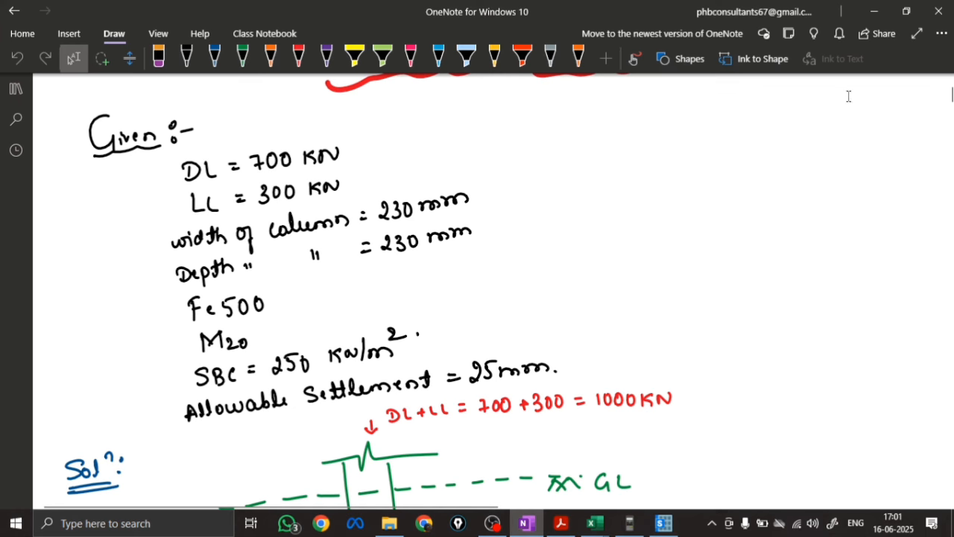
left_click(298, 55)
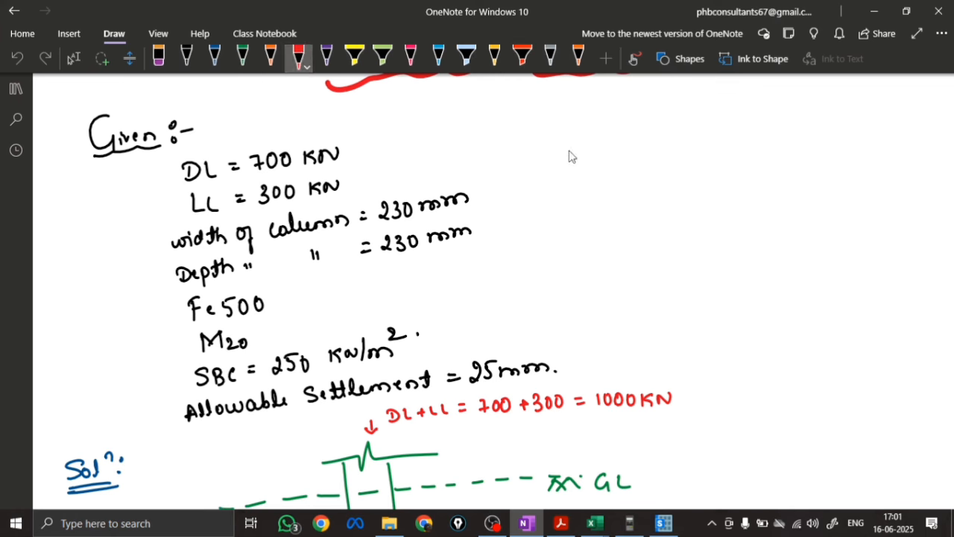
mouse_move(570, 160)
left_mouse_down()
mouse_move(671, 144)
mouse_move(675, 131)
mouse_move(688, 141)
mouse_move(730, 124)
mouse_move(734, 132)
mouse_move(856, 112)
left_mouse_up()
mouse_move(596, 177)
left_mouse_down()
mouse_move(686, 179)
mouse_move(597, 190)
left_mouse_up()
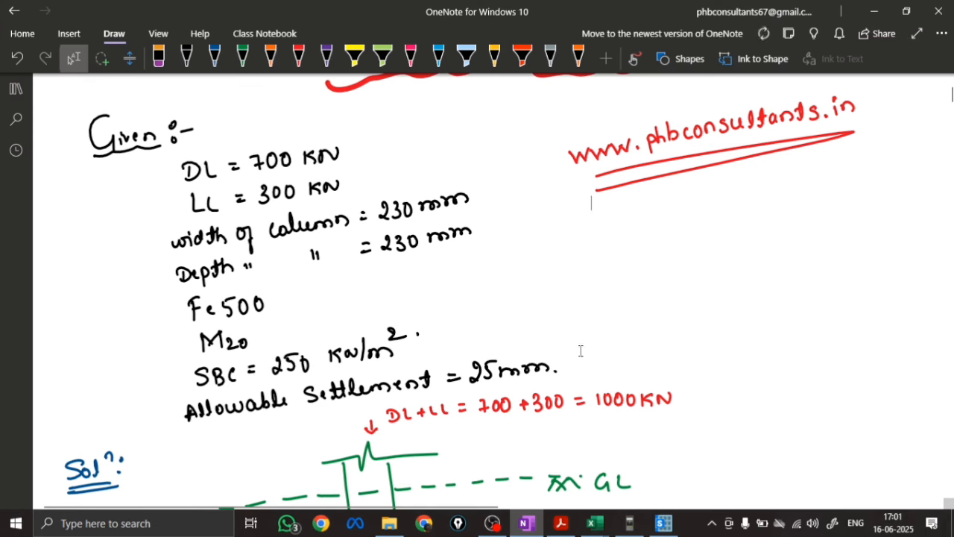
Back in SAFE, review the modeling type options for the FT 600 M20 slab property
mouse_move(664, 523)
left_click(612, 480)
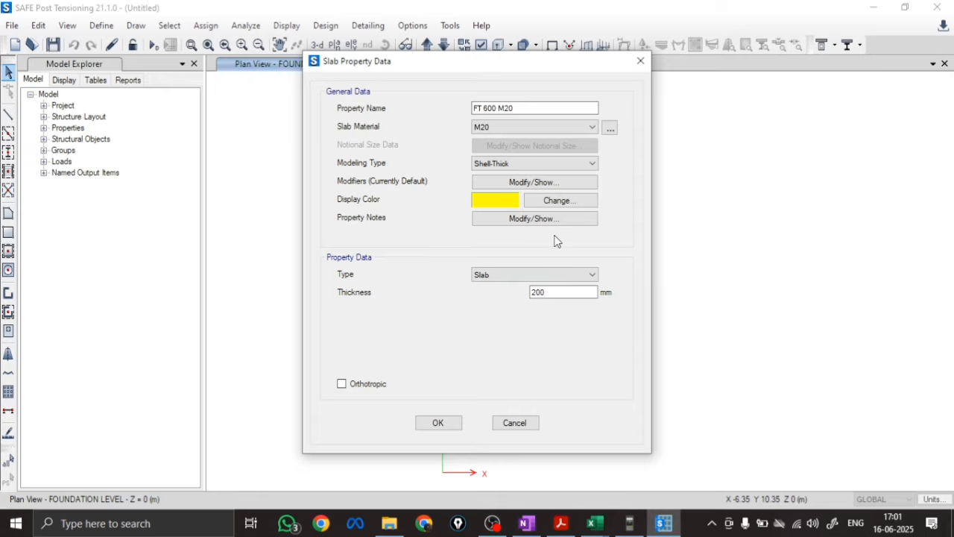
left_click(556, 165)
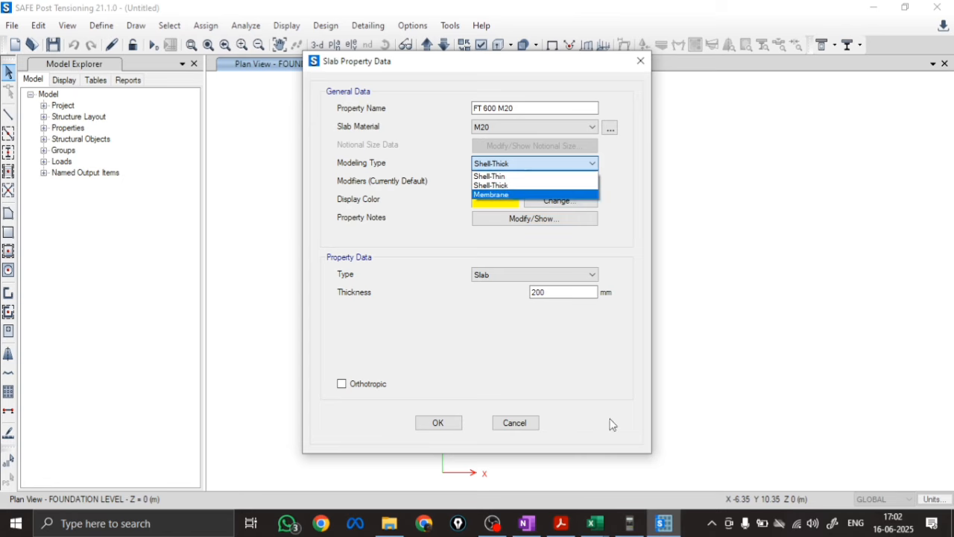
On the Module 1.1(M) page in OneNote, handwrite in blue the rule "Slab thickness < L/10 or W/10"
left_click(525, 524)
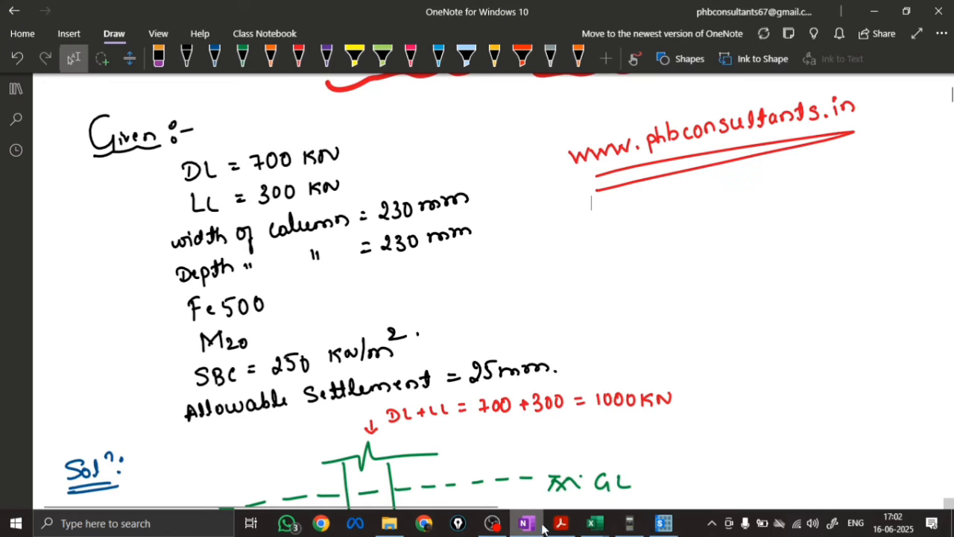
left_click(15, 92)
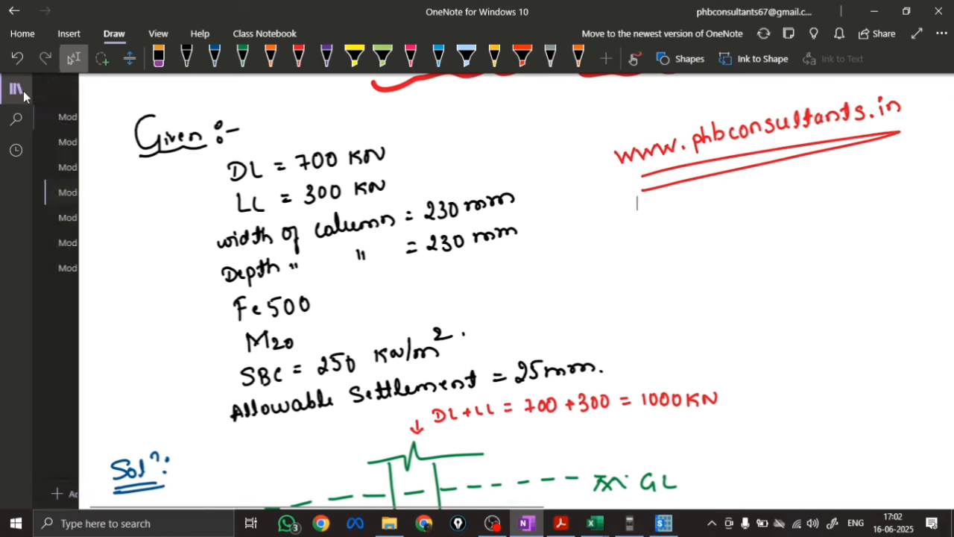
left_click(213, 217)
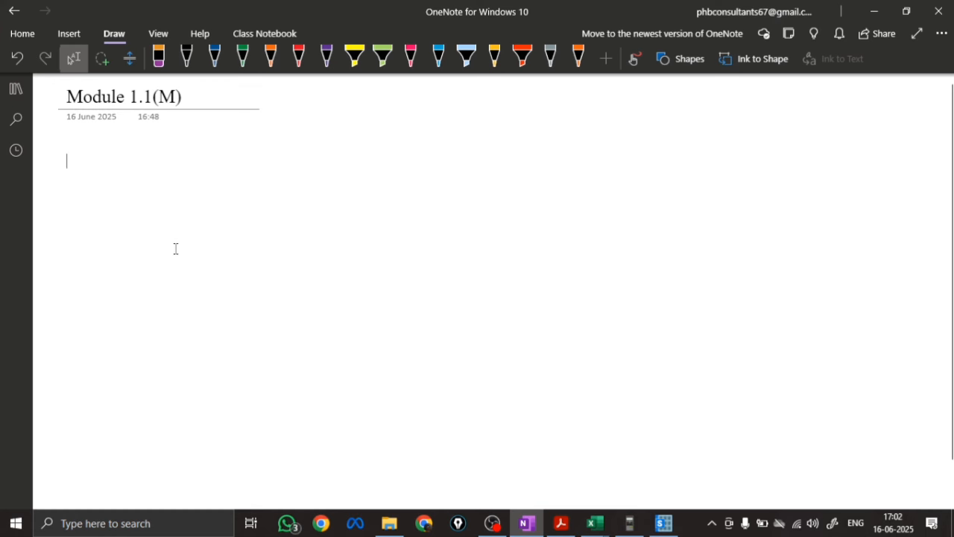
left_click(215, 54)
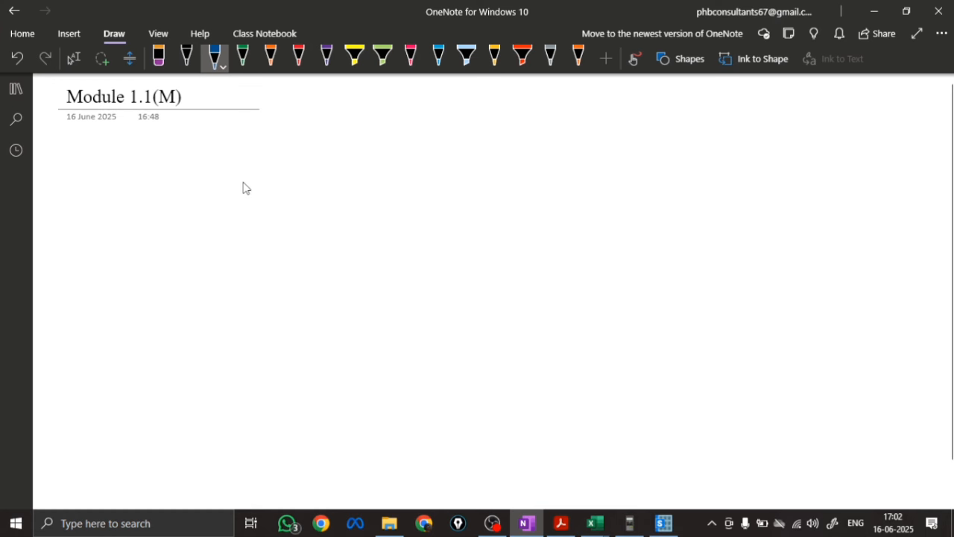
mouse_move(253, 183)
left_mouse_down()
mouse_move(276, 197)
mouse_move(375, 185)
left_mouse_up()
left_click_drag(438, 156, 452, 195)
mouse_move(483, 145)
left_mouse_down()
mouse_move(483, 158)
mouse_move(498, 160)
left_mouse_up()
mouse_move(477, 170)
left_mouse_down()
mouse_move(505, 167)
mouse_move(501, 191)
mouse_move(536, 161)
mouse_move(544, 181)
mouse_move(565, 170)
mouse_move(590, 187)
left_mouse_up()
left_click(590, 188)
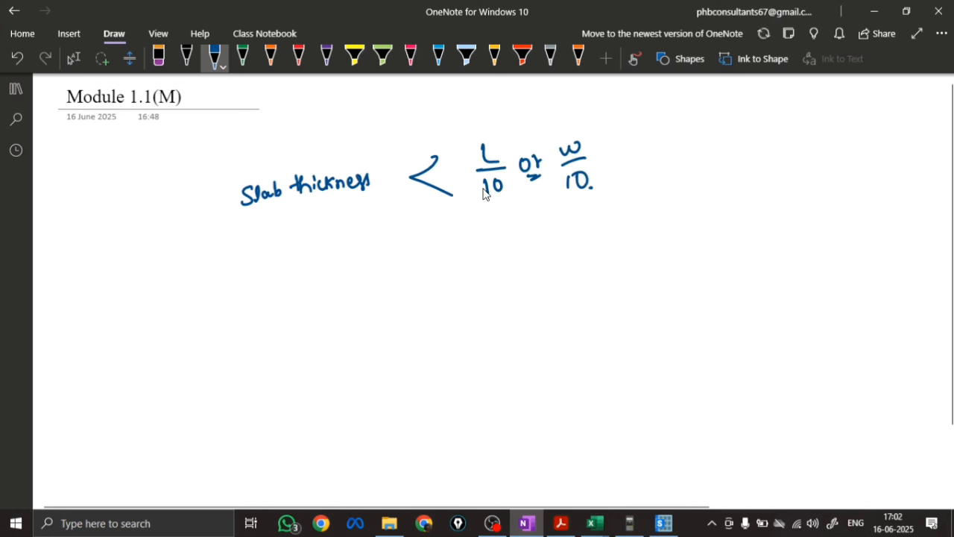
Brace the two ratios, write 2300/10 mm beneath with the end zeros struck out, and add "230 mm < shell thin"
left_click_drag(485, 219, 599, 202)
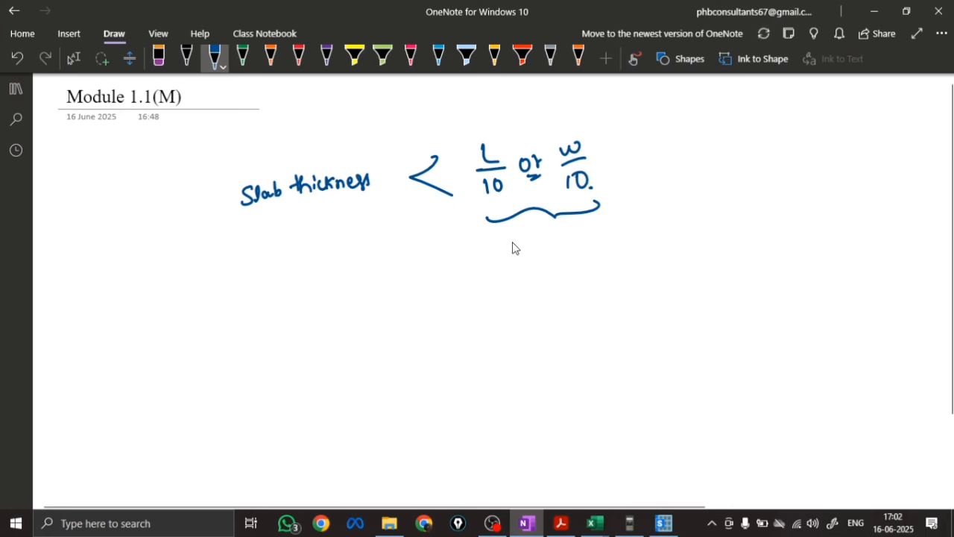
left_click_drag(513, 238, 523, 250)
left_click_drag(525, 236, 527, 249)
left_click_drag(542, 237, 555, 235)
left_click_drag(511, 258, 560, 251)
mouse_move(527, 264)
left_mouse_down()
mouse_move(528, 277)
mouse_move(540, 264)
left_mouse_up()
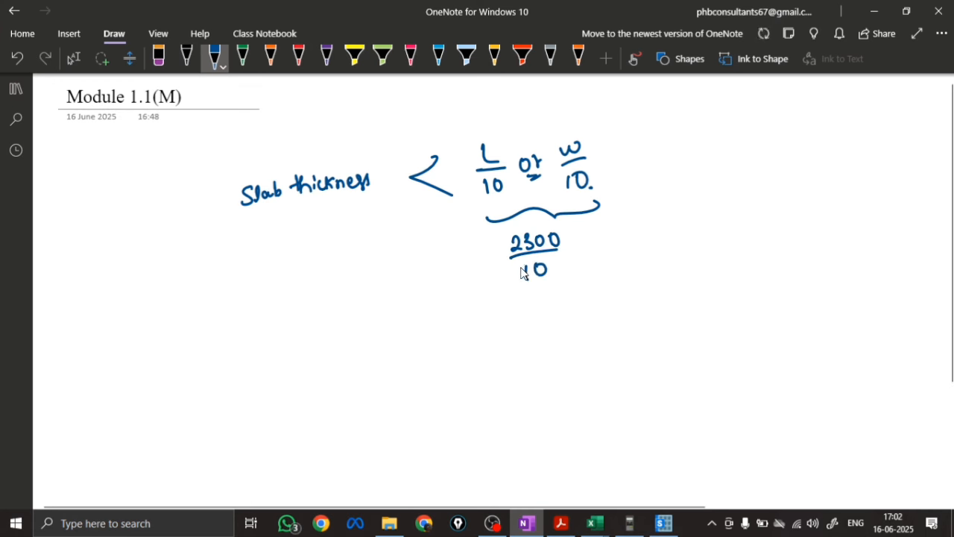
mouse_move(534, 273)
left_mouse_down()
mouse_move(562, 262)
mouse_move(566, 235)
mouse_move(580, 245)
mouse_move(623, 237)
left_mouse_up()
left_click(638, 240)
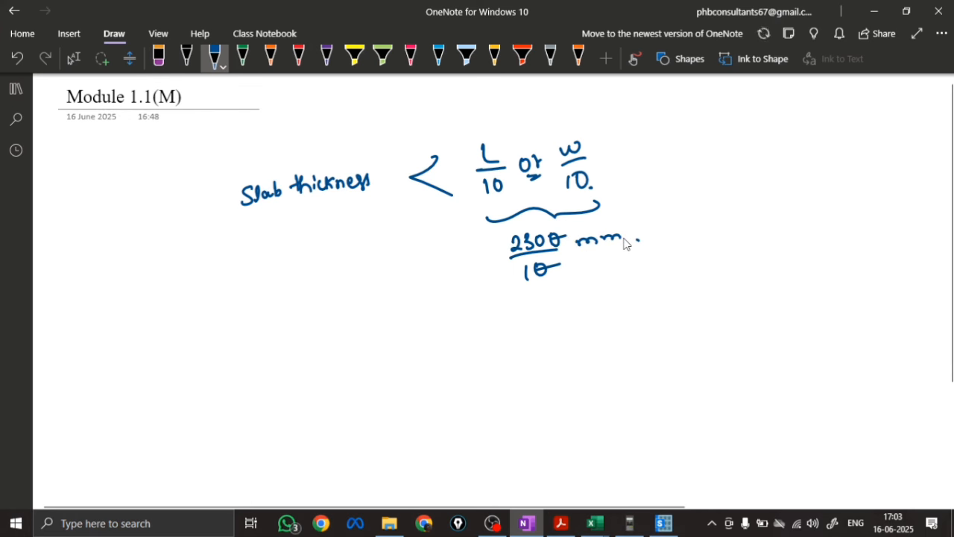
mouse_move(334, 327)
left_mouse_down()
mouse_move(335, 340)
mouse_move(420, 320)
mouse_move(415, 335)
left_mouse_up()
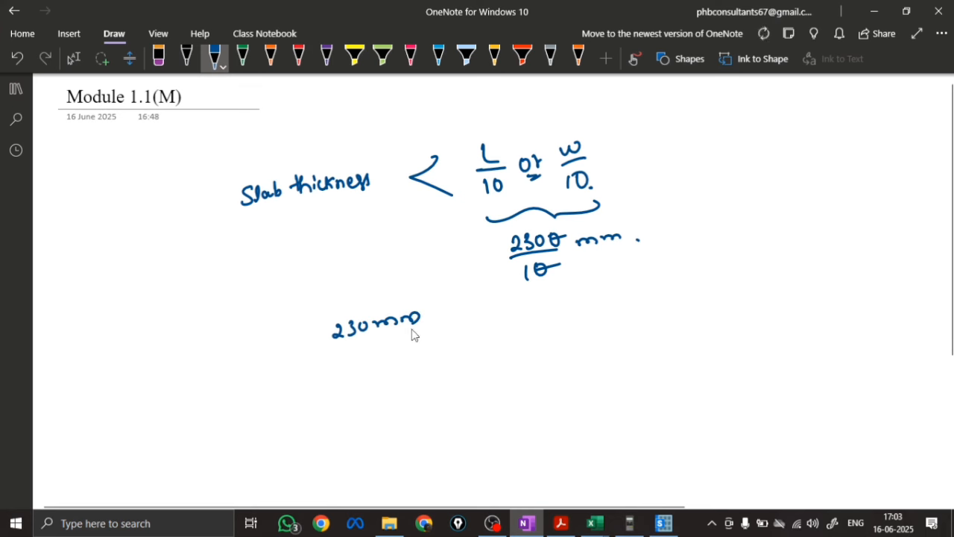
mouse_move(464, 298)
left_mouse_down()
mouse_move(471, 323)
mouse_move(531, 313)
mouse_move(541, 298)
mouse_move(625, 298)
left_mouse_up()
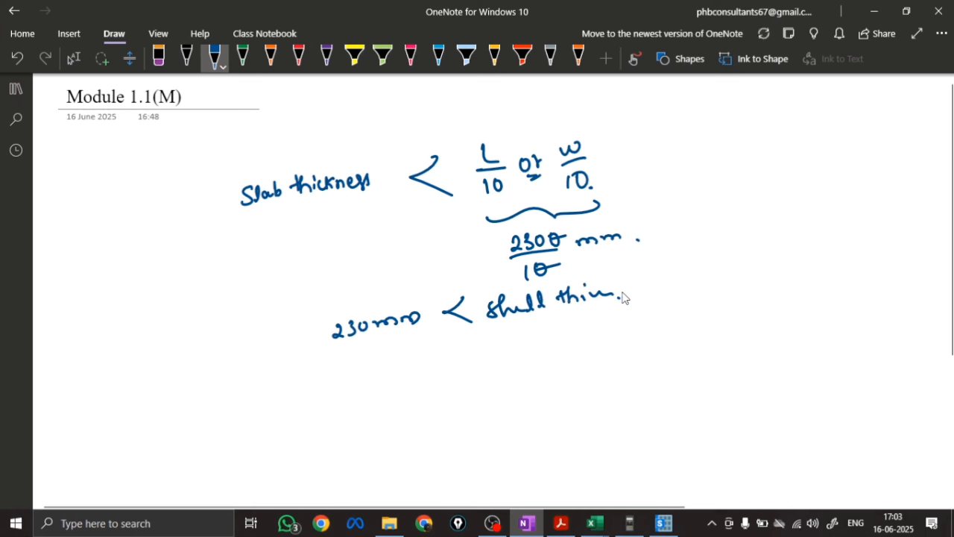
Below the shell thin line, handwrite that 600 is not less than 230, using a struck-through < sign, and add "shell thick"
mouse_move(334, 373)
left_mouse_down()
mouse_move(331, 392)
mouse_move(350, 378)
left_mouse_up()
mouse_move(367, 378)
left_mouse_down()
mouse_move(415, 359)
mouse_move(422, 385)
mouse_move(450, 377)
left_mouse_up()
left_click(393, 363)
left_click_drag(456, 361, 467, 378)
left_click_drag(477, 360, 479, 362)
left_click_drag(418, 340, 393, 399)
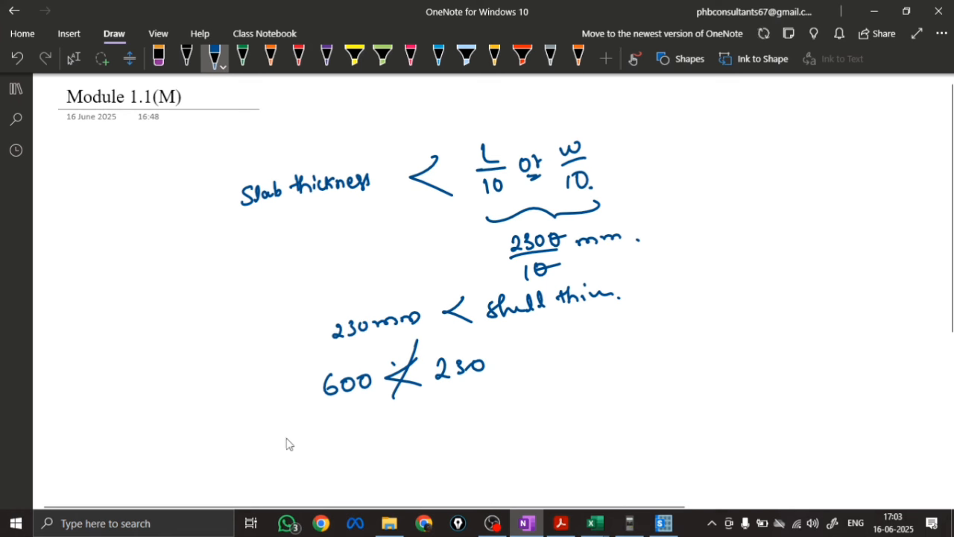
mouse_move(296, 429)
left_mouse_down()
mouse_move(288, 444)
mouse_move(328, 444)
mouse_move(384, 437)
mouse_move(405, 418)
mouse_move(432, 421)
left_mouse_up()
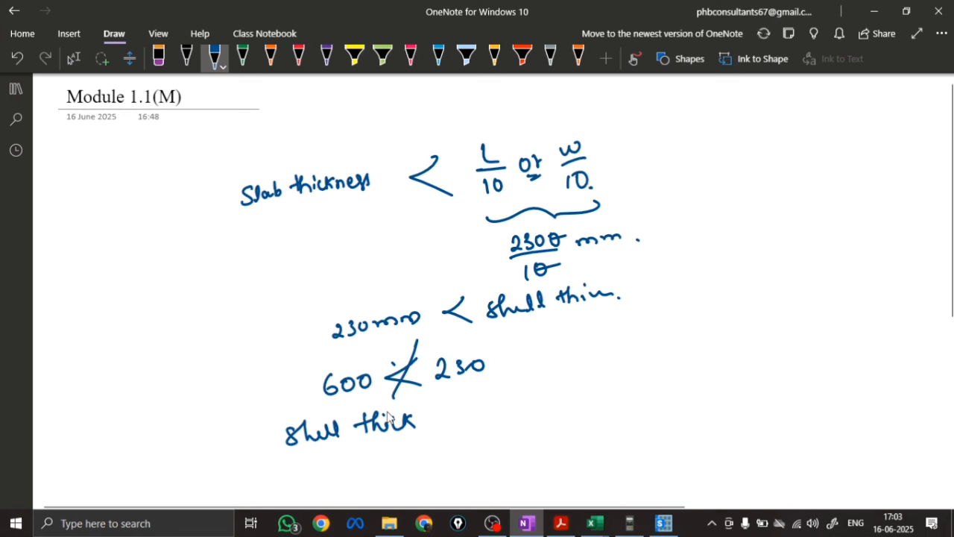
key("Escape")
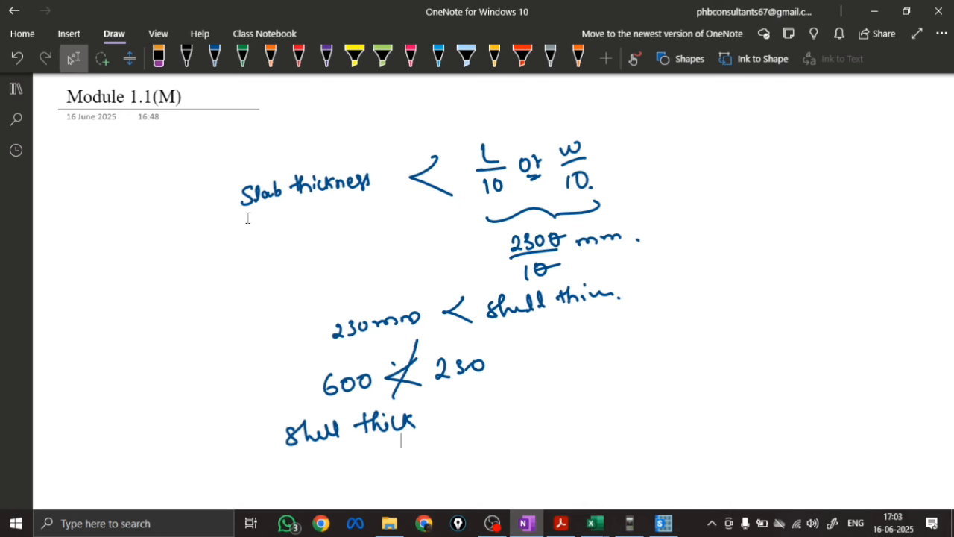
Back in SAFE, set the FT 600 M20 slab property's type to Footing and its thickness to 600 mm
left_click(664, 523)
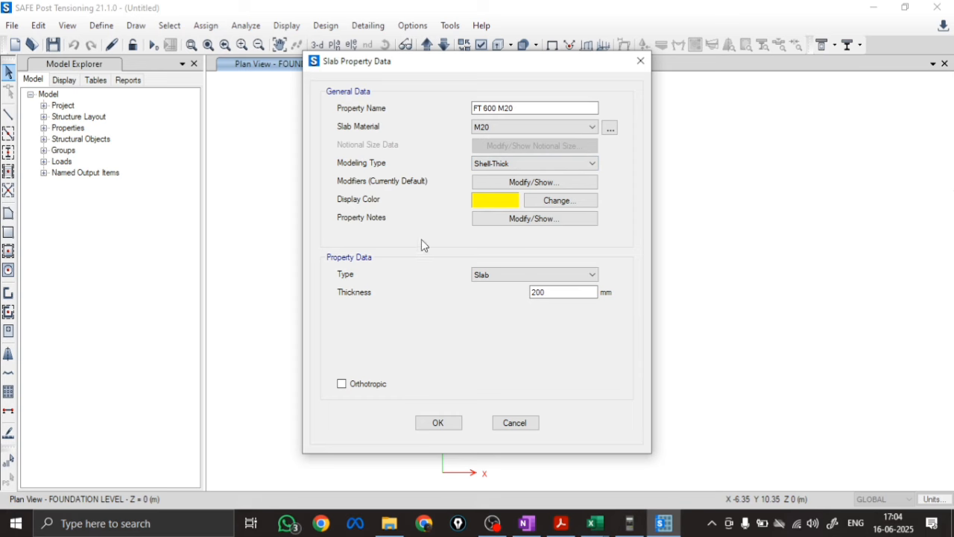
left_click(519, 278)
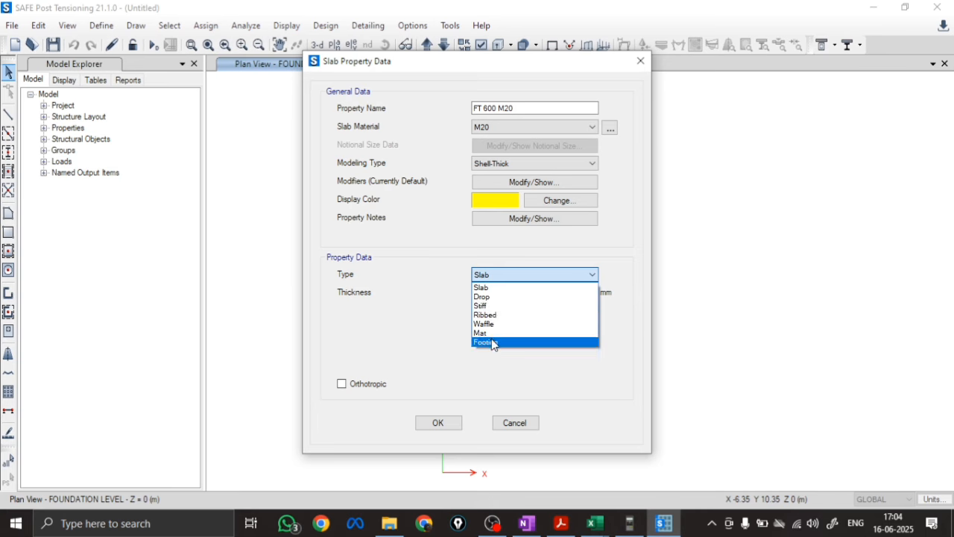
left_click(492, 339)
left_click_drag(555, 291, 481, 292)
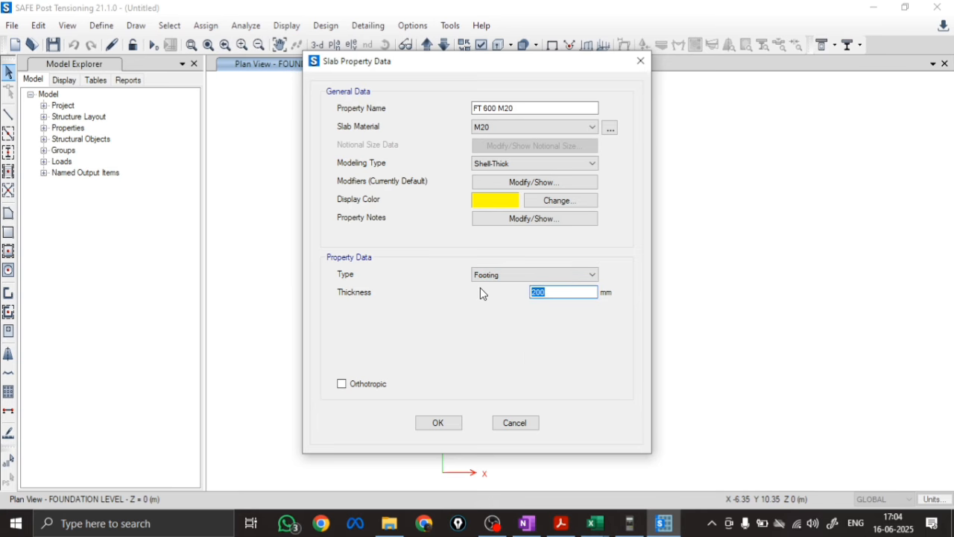
type("60")
left_click(438, 422)
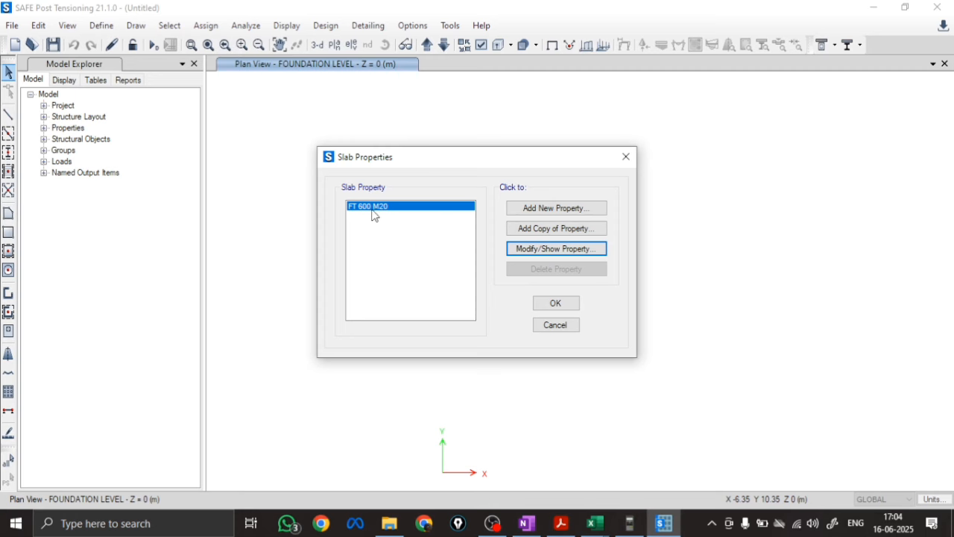
Add a copy of the FT 600 M20 slab property and replace its default name with STIFF
left_click(545, 231)
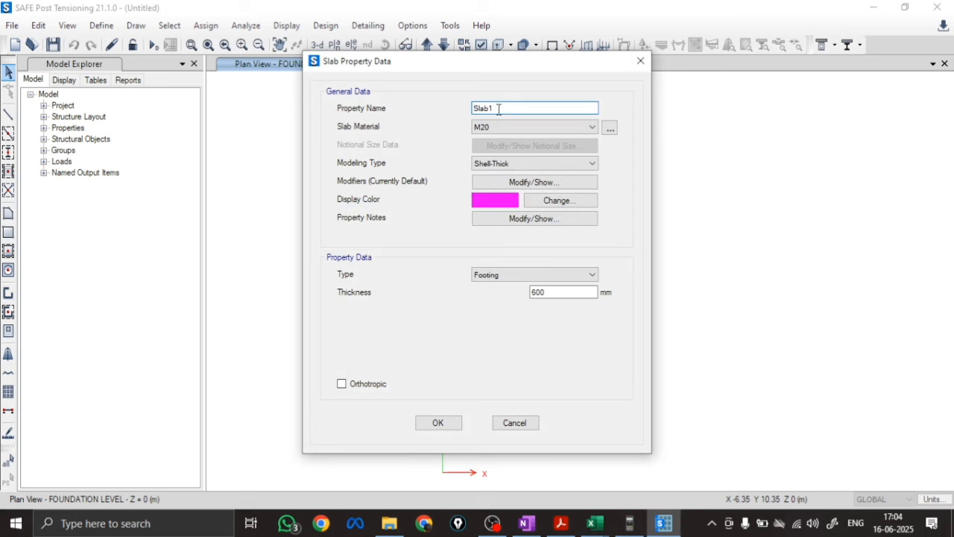
left_click_drag(500, 110, 421, 112)
key("BackSpace")
type("STIFF 600")
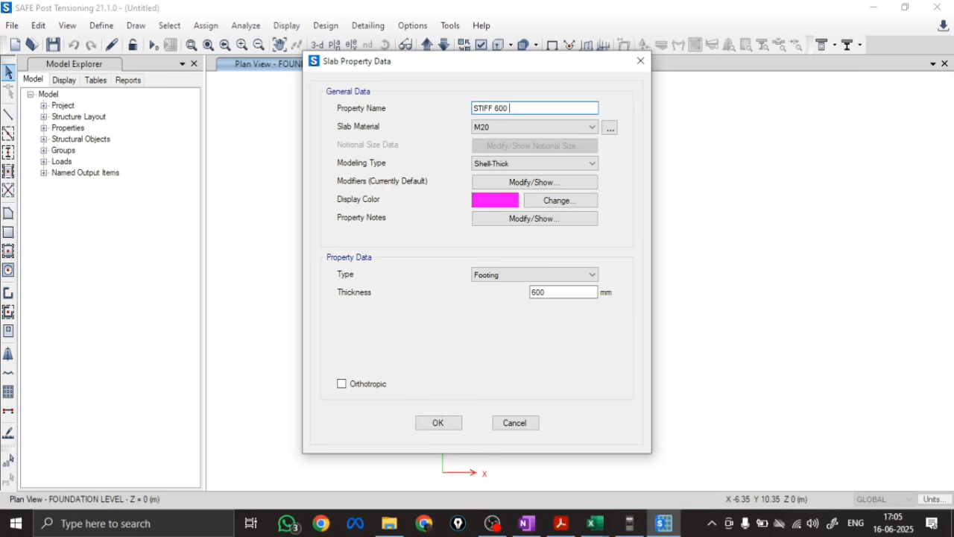
Complete the copied slab property's name as STIFF 600 M20, set its modeling type to Membrane and its type to Stiff, and accept the slab properties
type("M20")
left_click(492, 166)
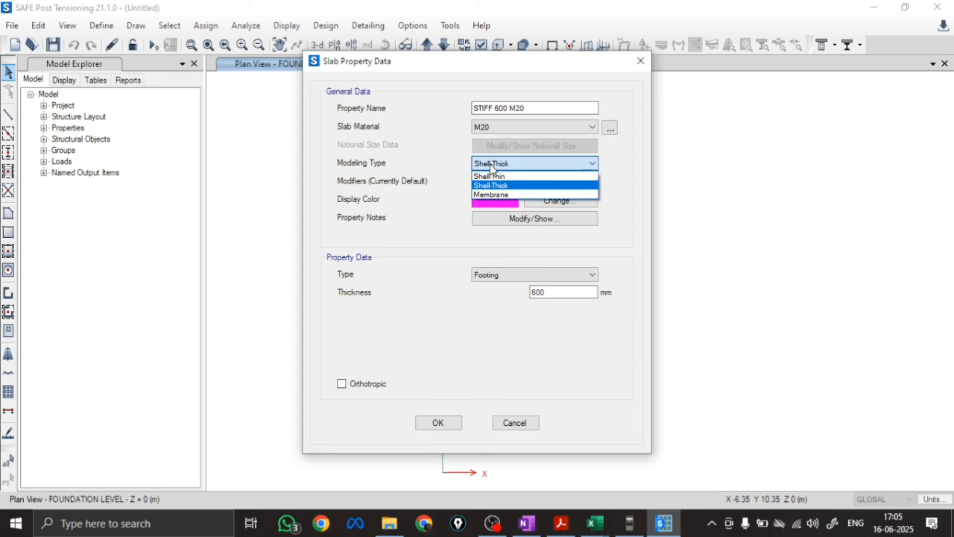
left_click(492, 194)
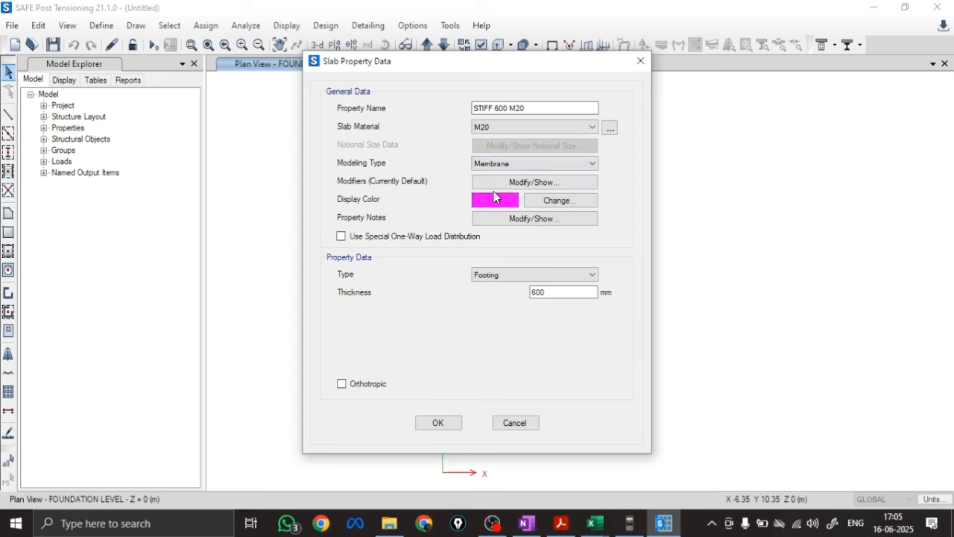
left_click(492, 276)
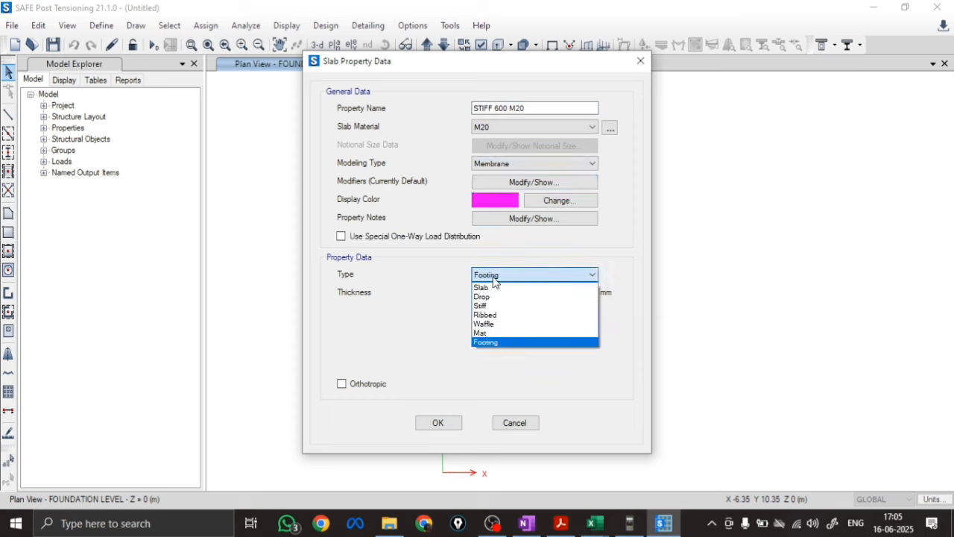
left_click(484, 305)
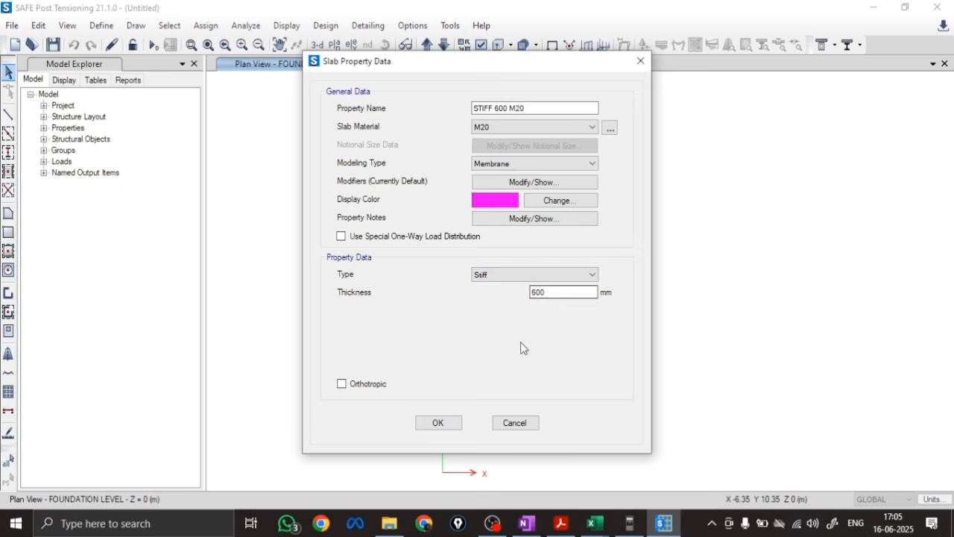
left_click(437, 422)
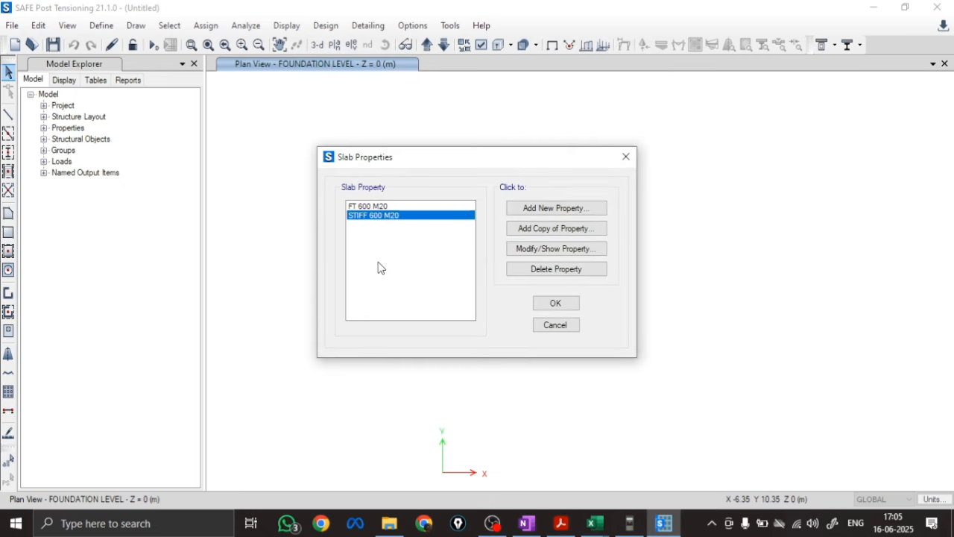
left_click(550, 302)
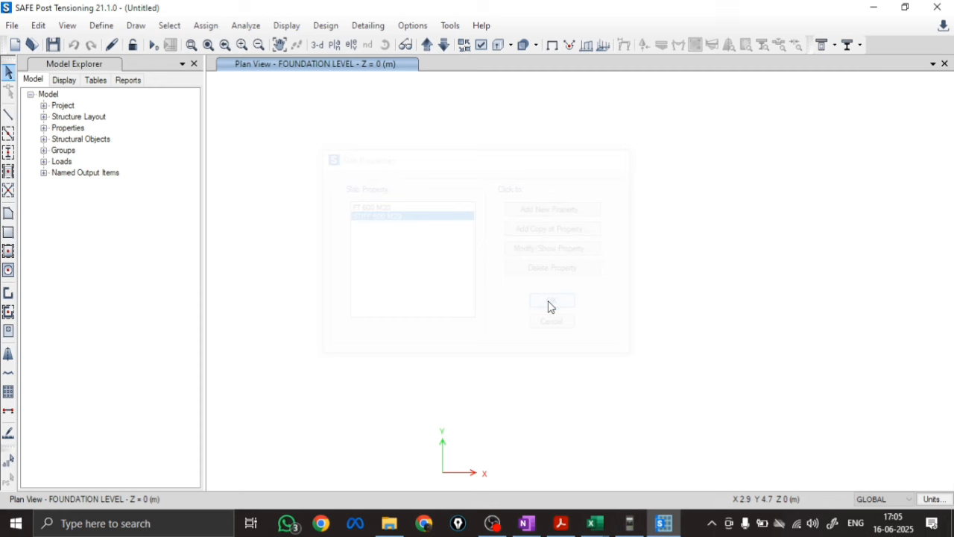
Add a new area spring property and name it SBC 250@25MM
left_click(101, 25)
mouse_move(152, 95)
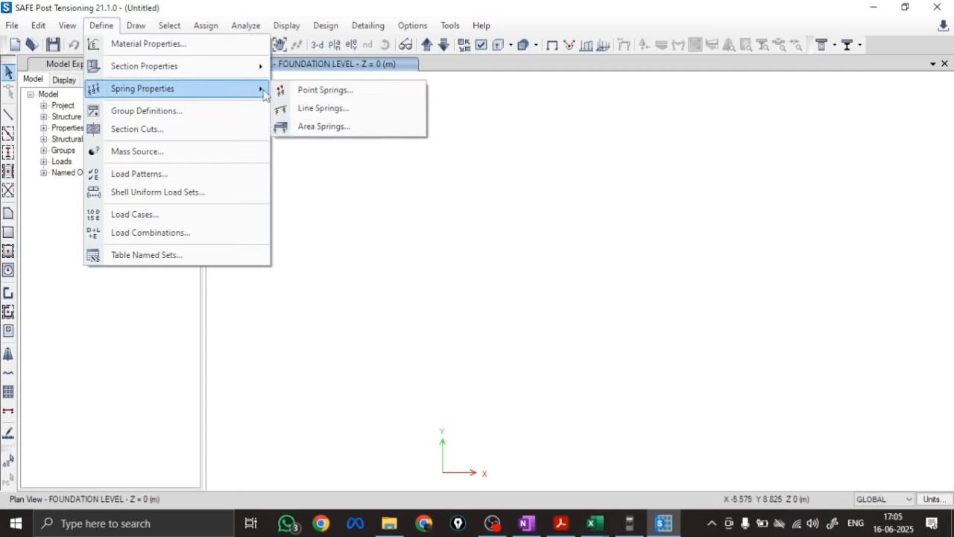
left_click(326, 128)
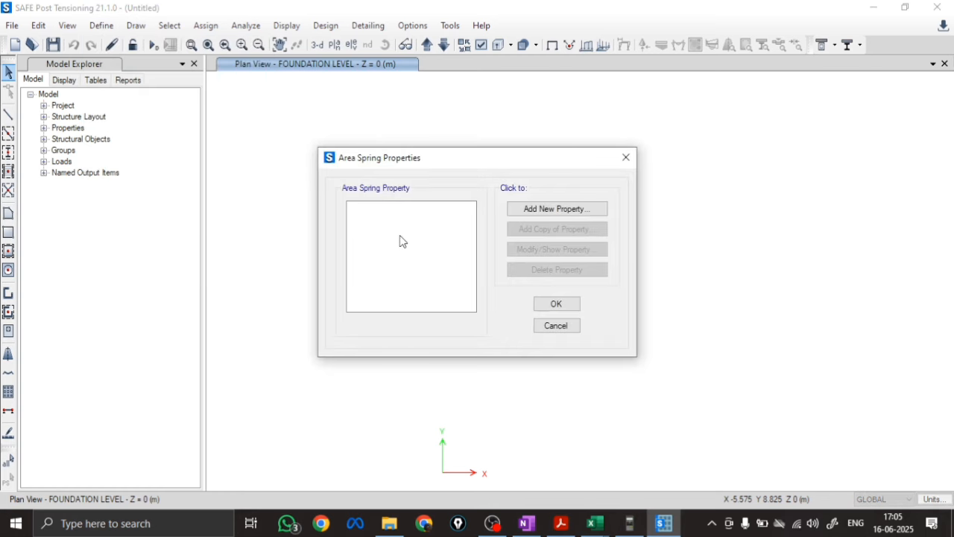
left_click(545, 210)
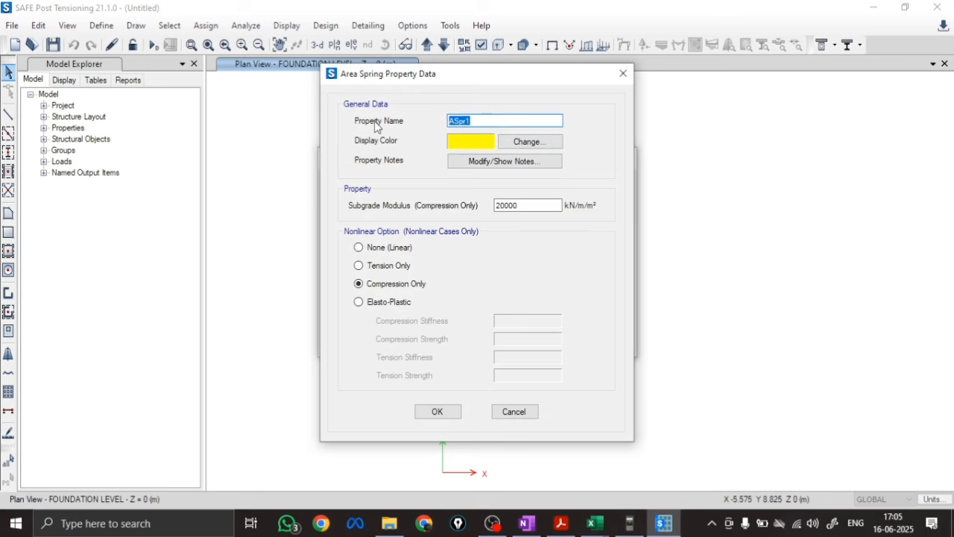
type("SBC 250@25")
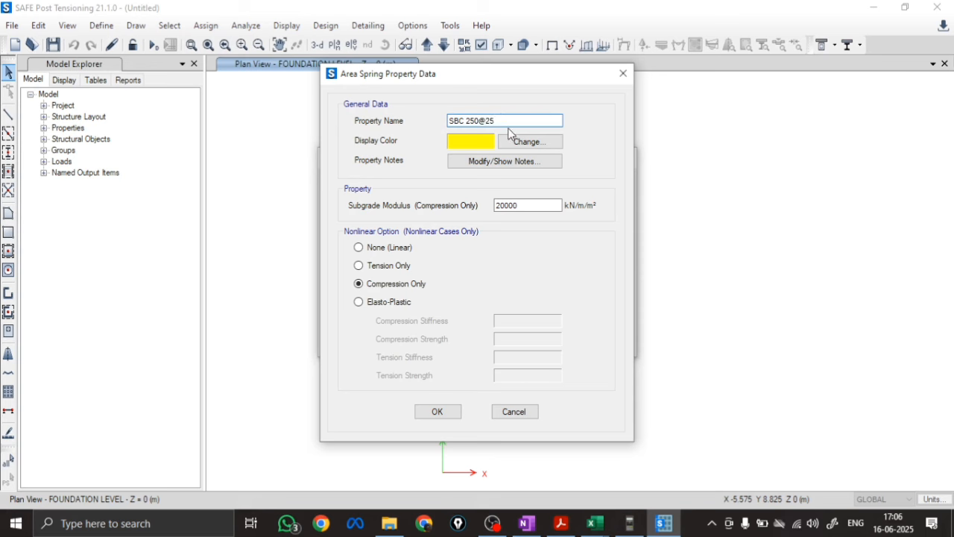
type("MM")
Set the area spring's subgrade modulus to 250/0.025, i.e. 10000 kN/m/m², and accept the area spring properties
left_click_drag(532, 205, 453, 213)
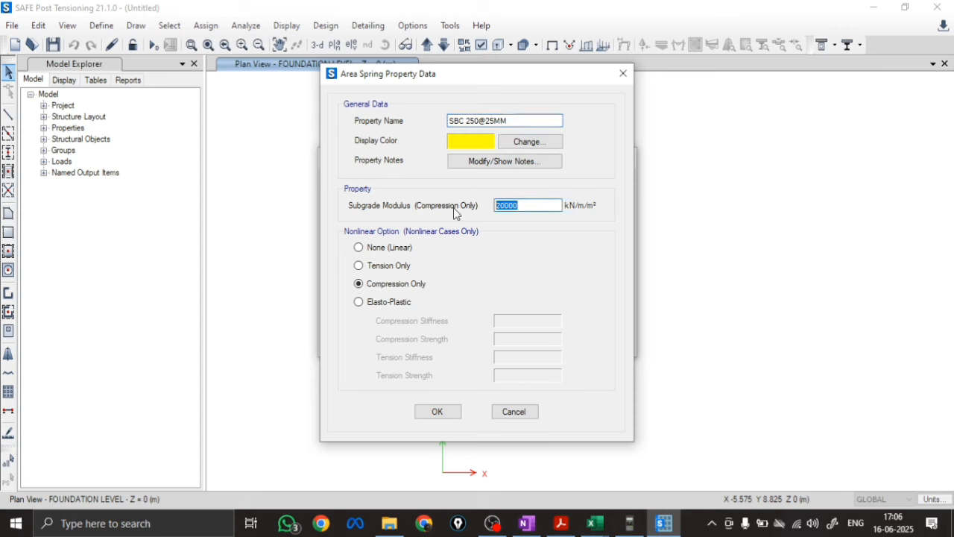
key("BackSpace")
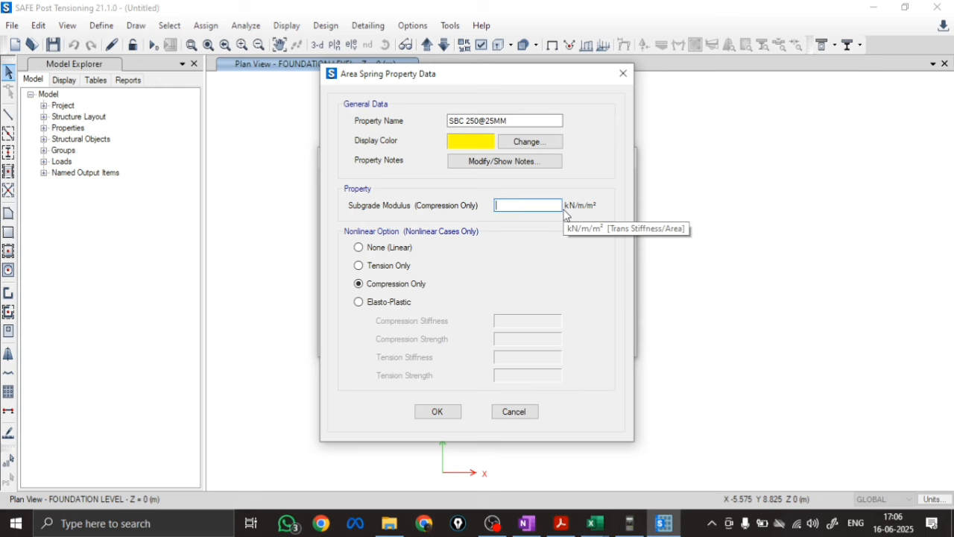
type("250/")
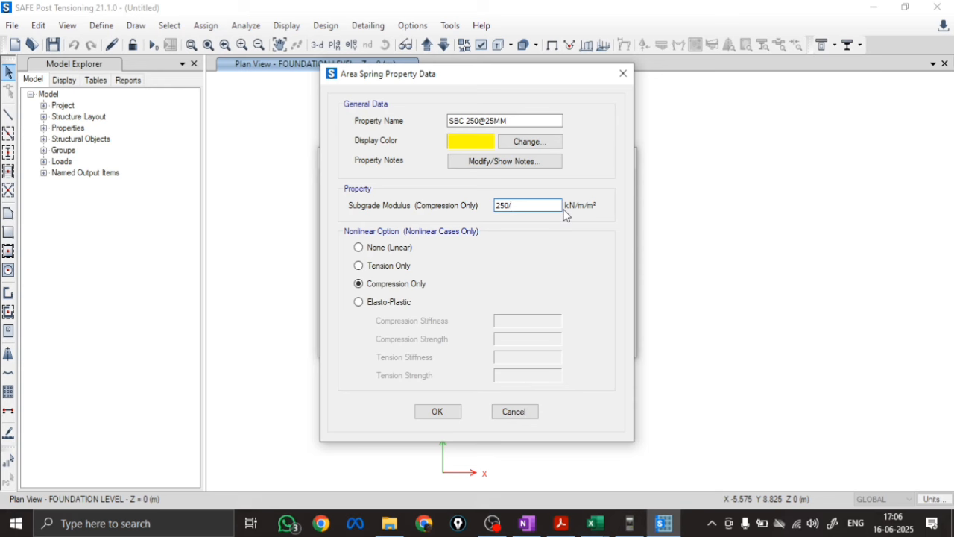
type("0.025")
key("Tab")
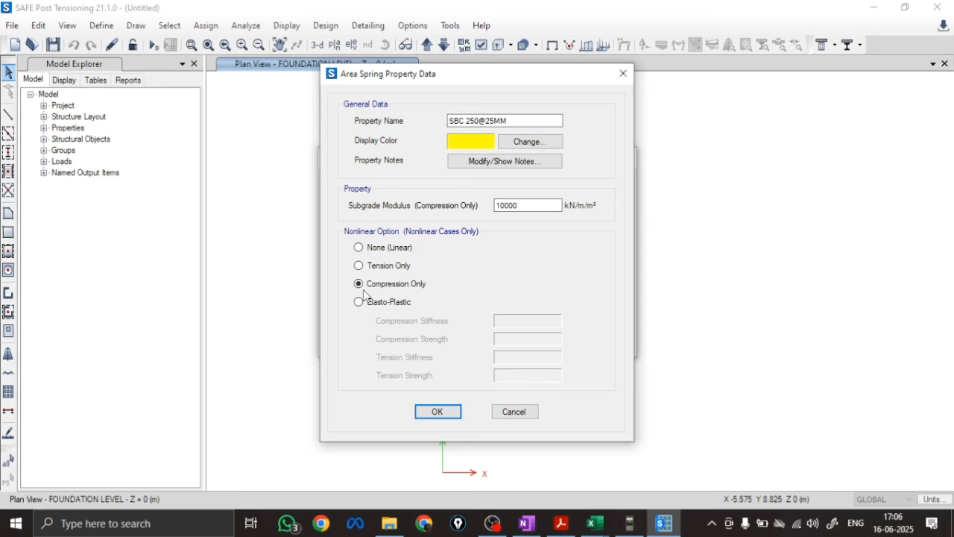
left_click(437, 414)
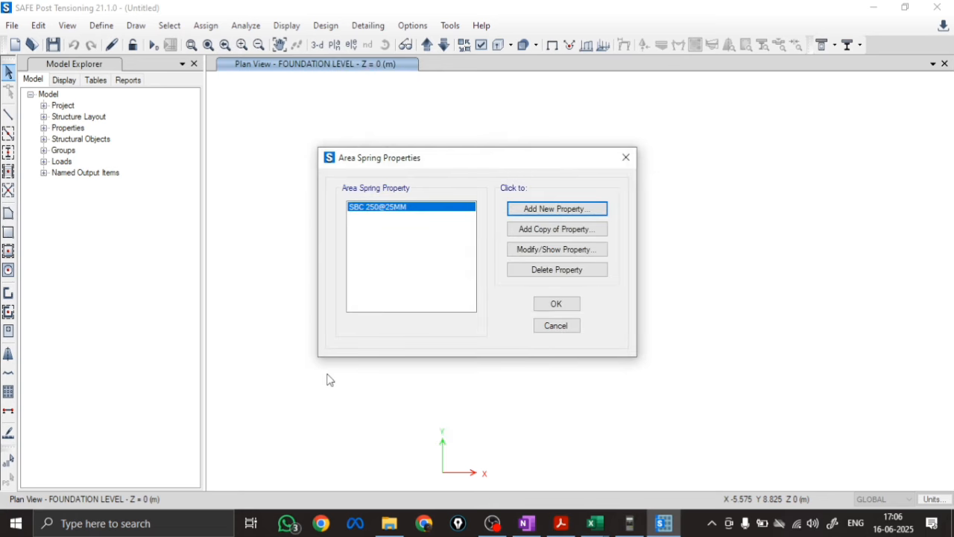
left_click(550, 305)
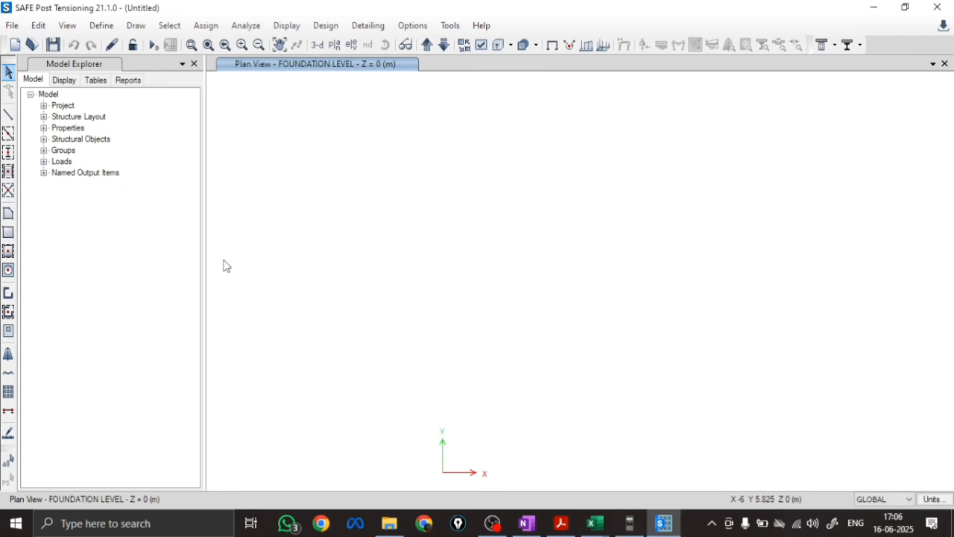
Check the load types and self-weight multipliers in the load pattern definitions
left_click(102, 25)
left_click(123, 176)
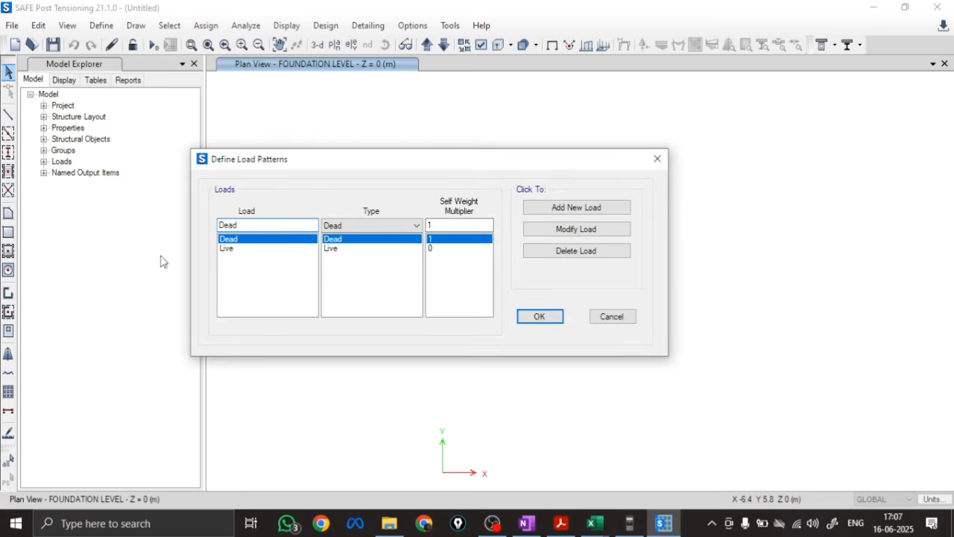
left_click(540, 317)
Add a new load combination and name it 1LL
left_click(101, 30)
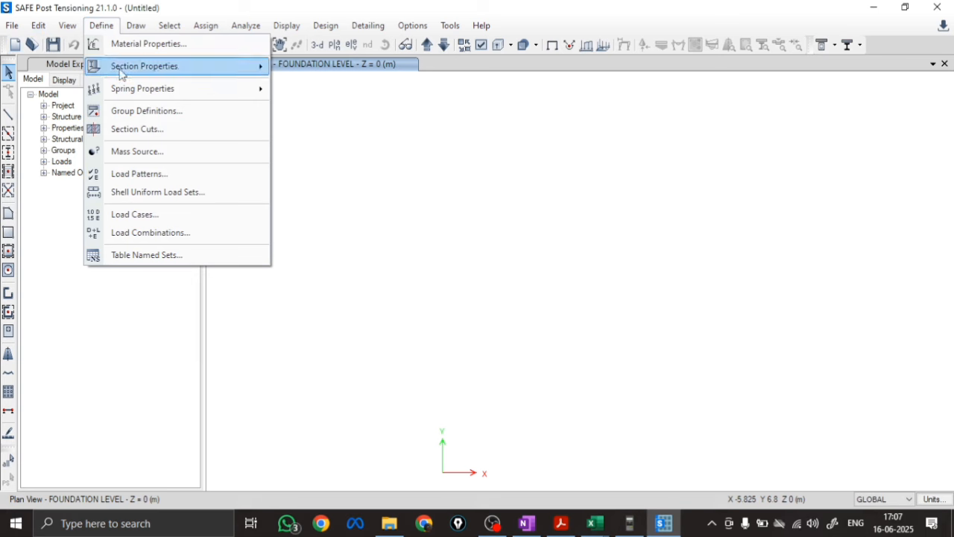
left_click(152, 234)
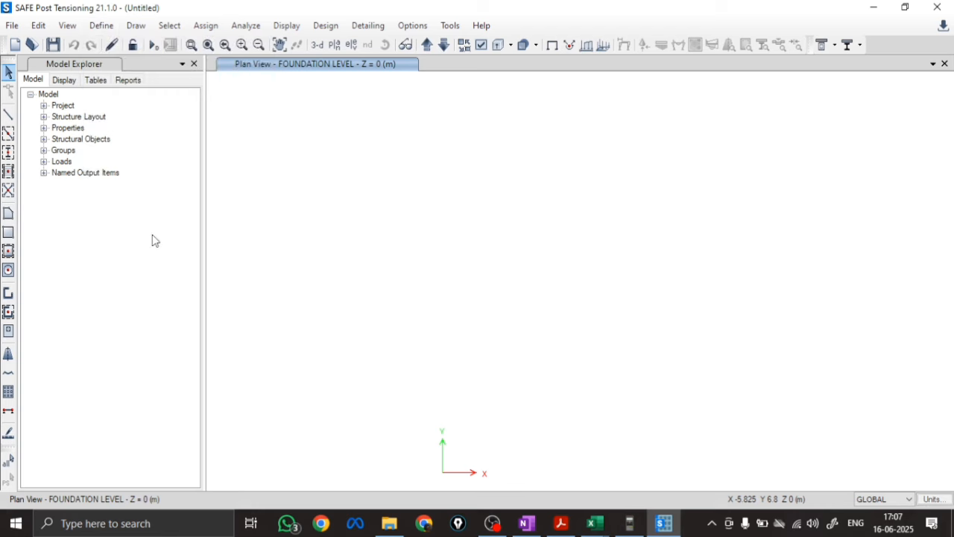
left_click(566, 203)
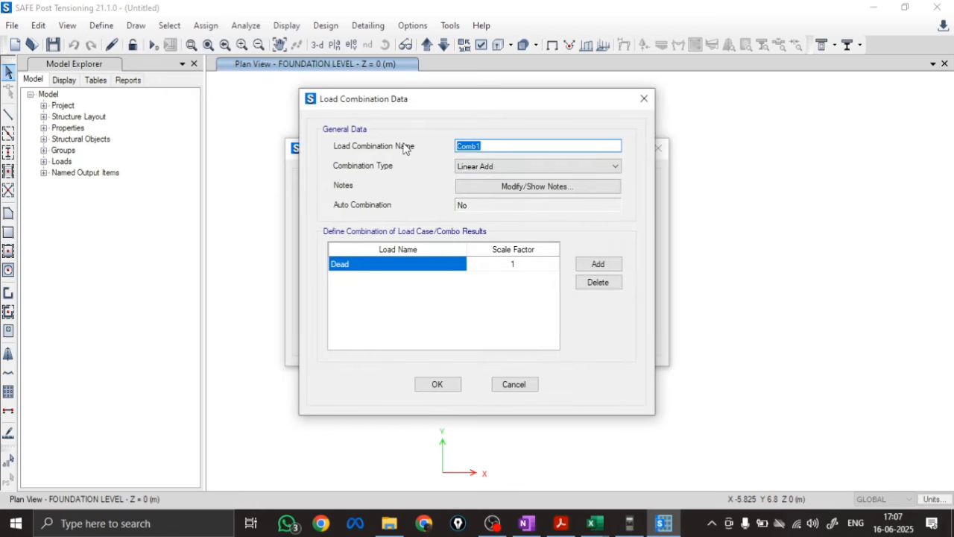
type("1LL")
Examine the extra self-weight percentage and the footing's actual self-weight in the Excel square footing design workbook, returning to SAFE's load combination data
mouse_move(595, 523)
left_click(633, 481)
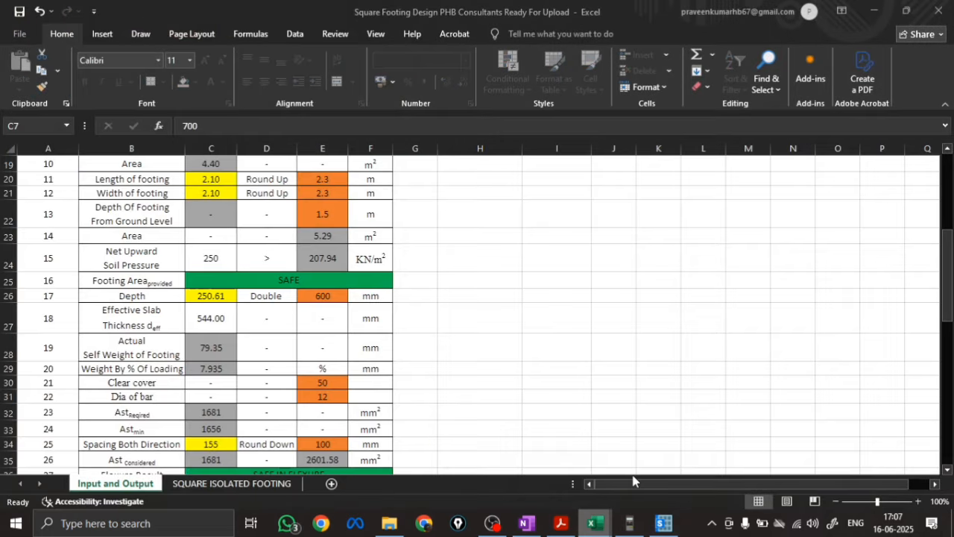
scroll(123, 292, "up", 3)
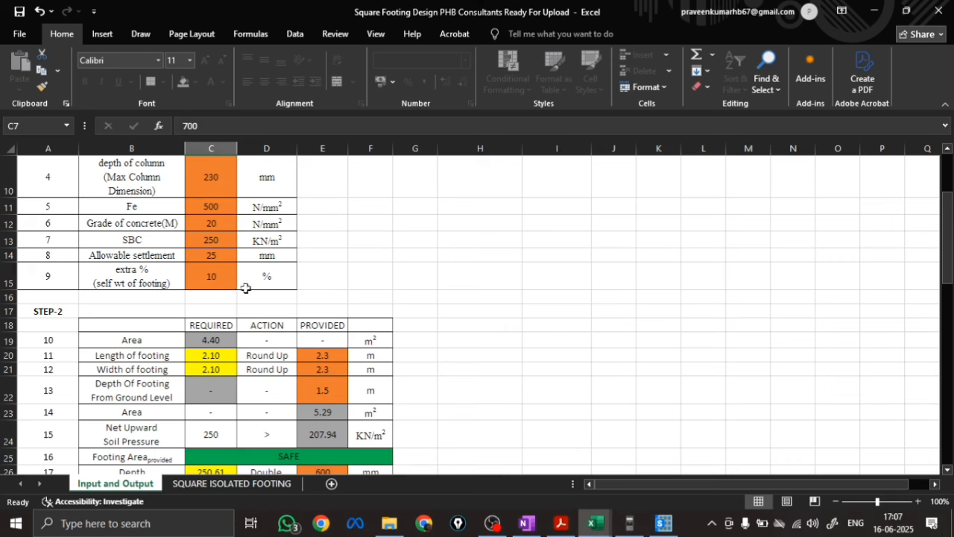
mouse_move(593, 524)
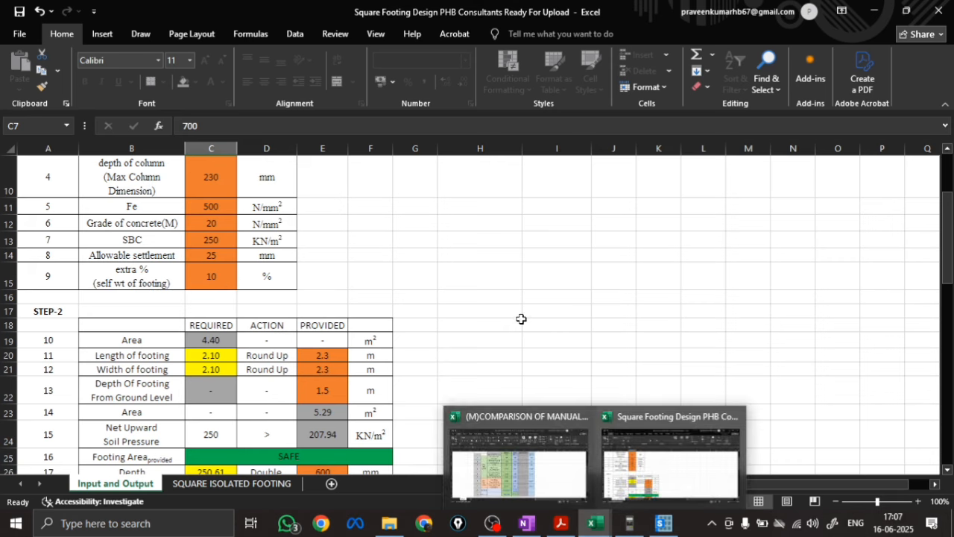
left_click(662, 523)
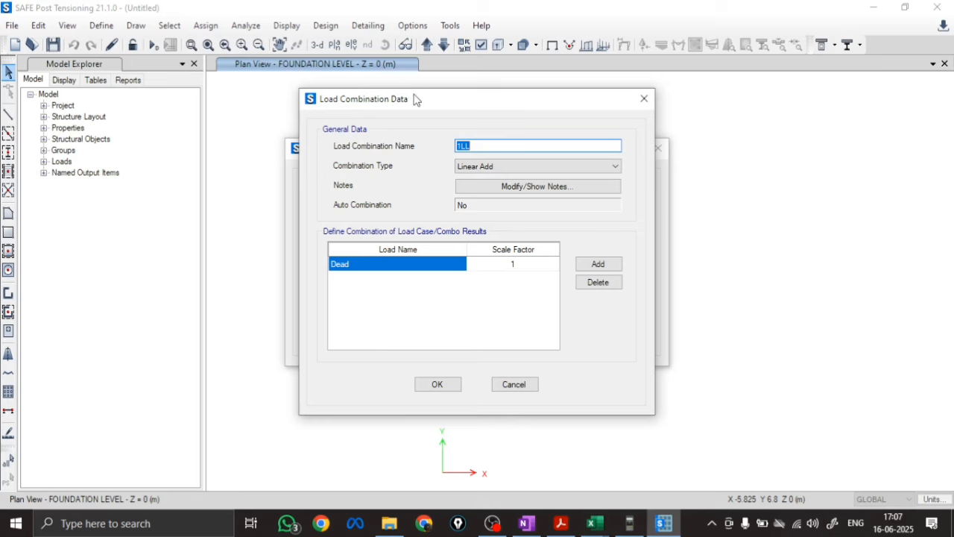
left_click_drag(542, 103, 563, 104)
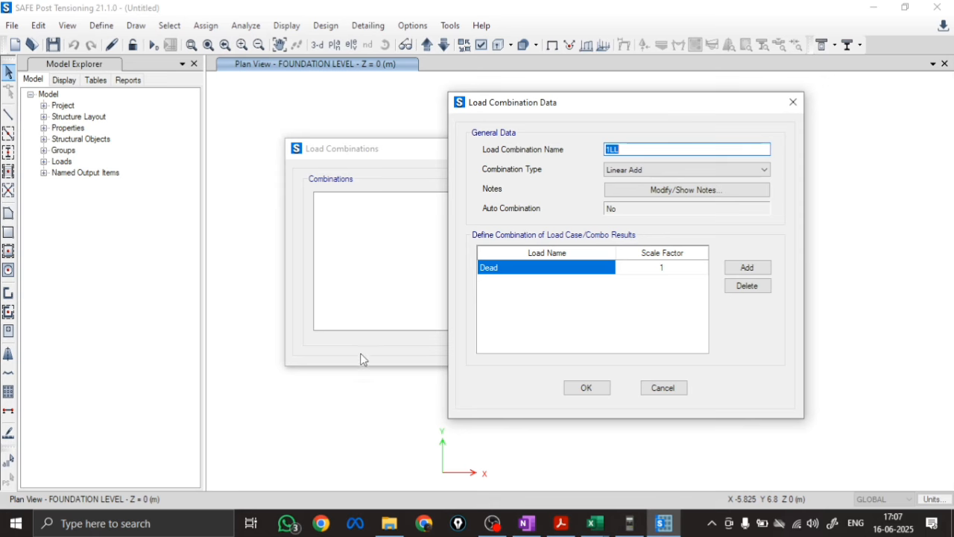
left_click(589, 525)
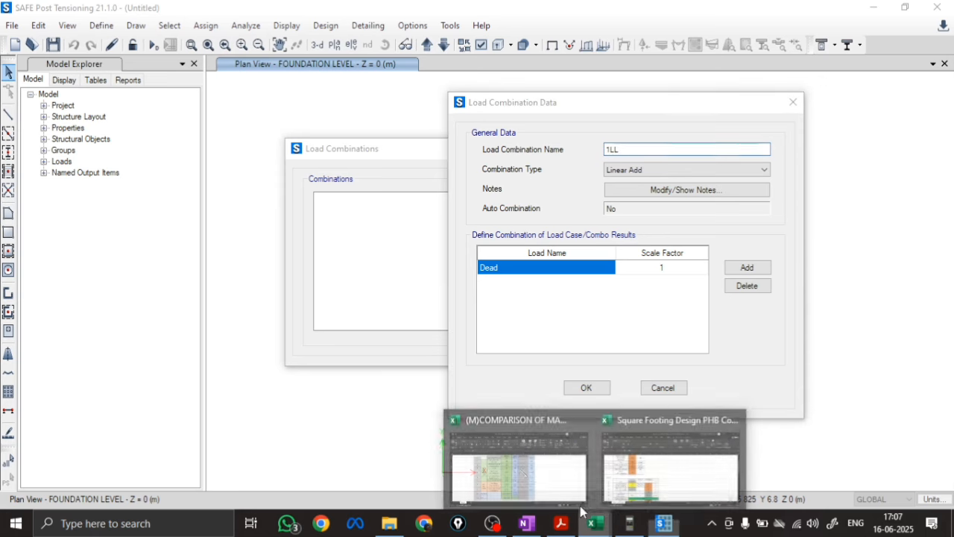
left_click(663, 470)
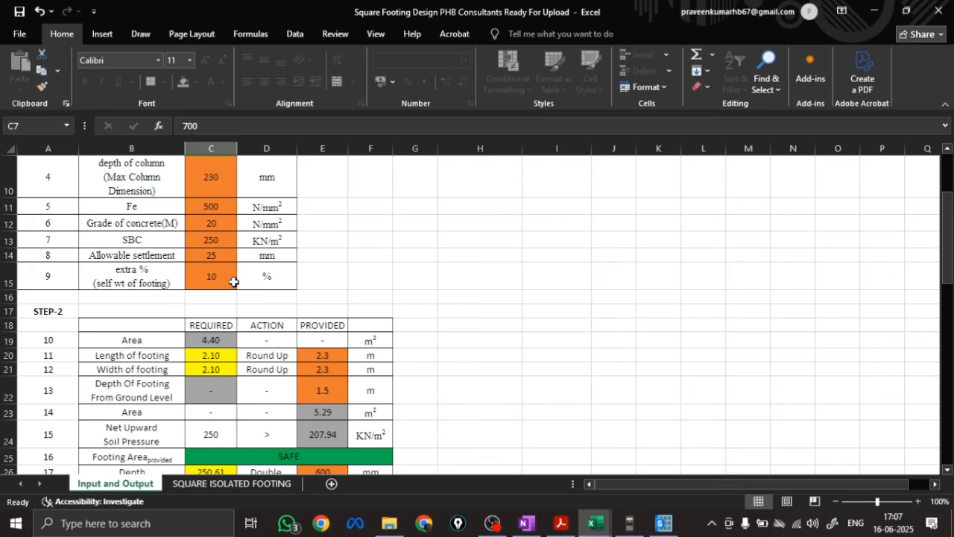
scroll(233, 282, "down", 2)
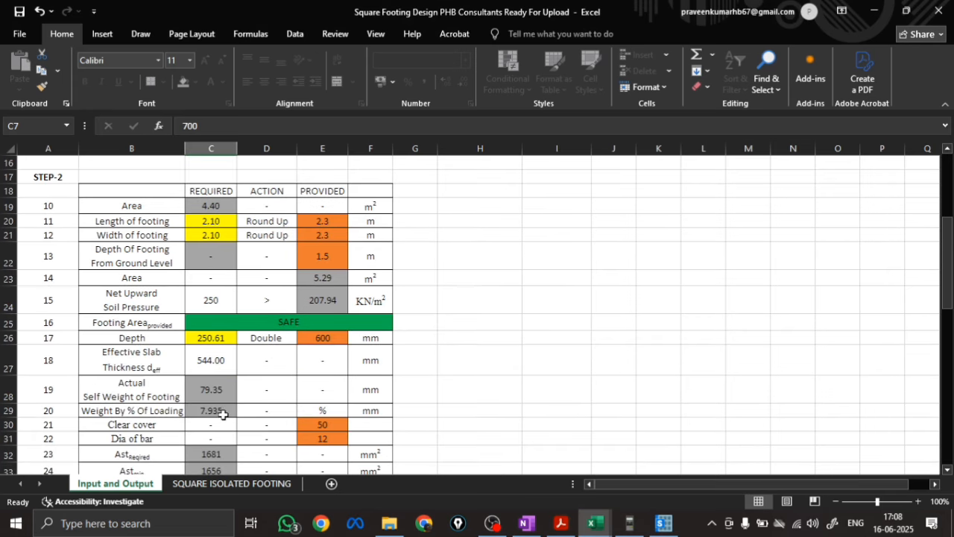
scroll(218, 399, "up", 2)
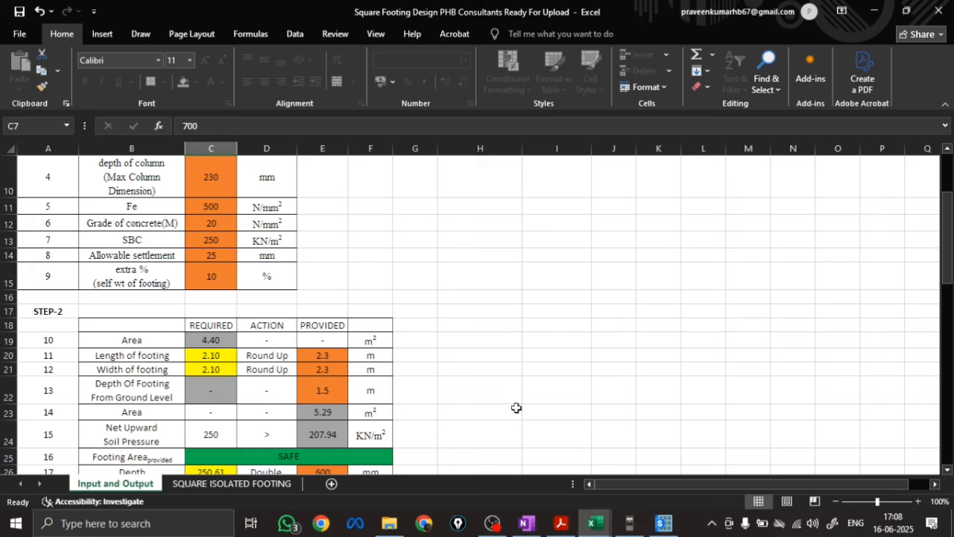
left_click(664, 524)
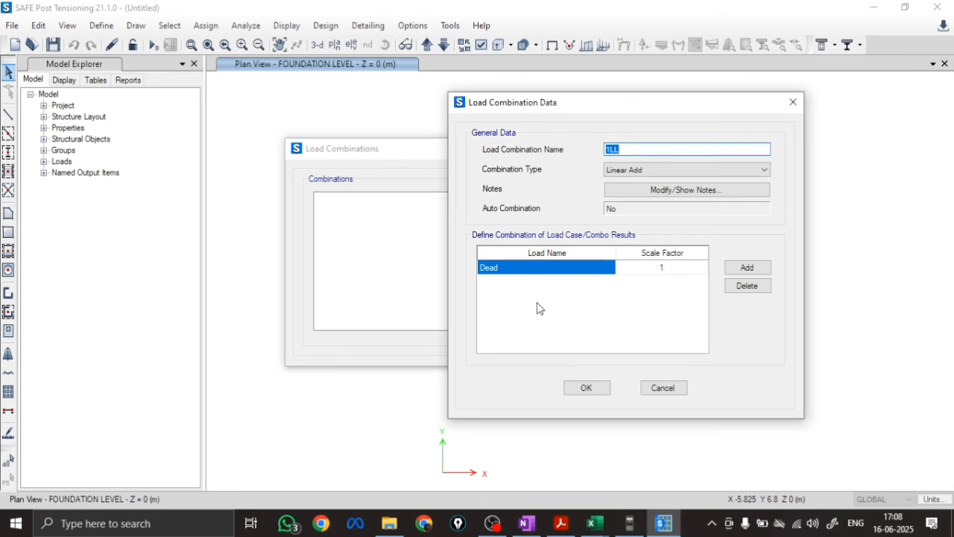
Review the DL, LL and extra self-weight inputs in the Excel footing design workbook again, and return to the load combination in SAFE
left_click(630, 151)
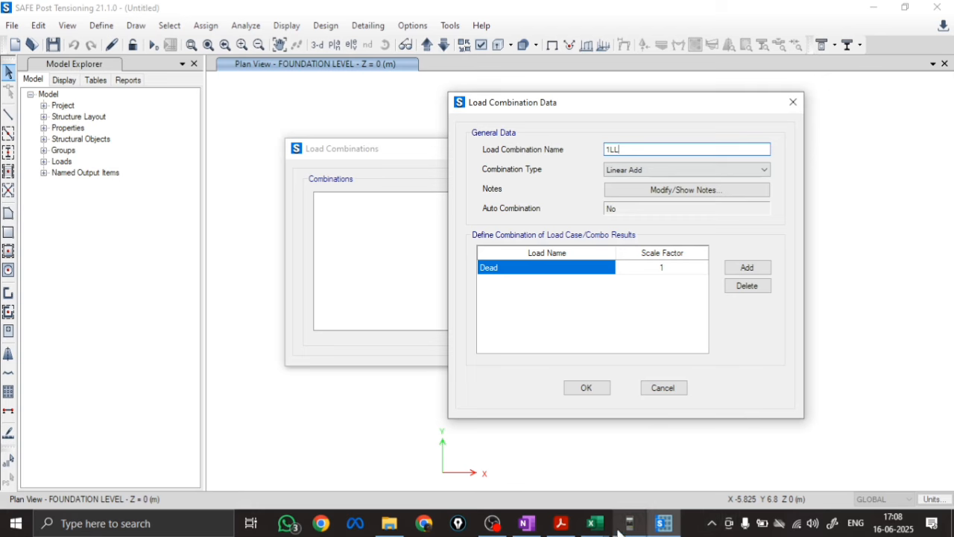
left_click(593, 524)
left_click(671, 466)
scroll(209, 284, "up", 3)
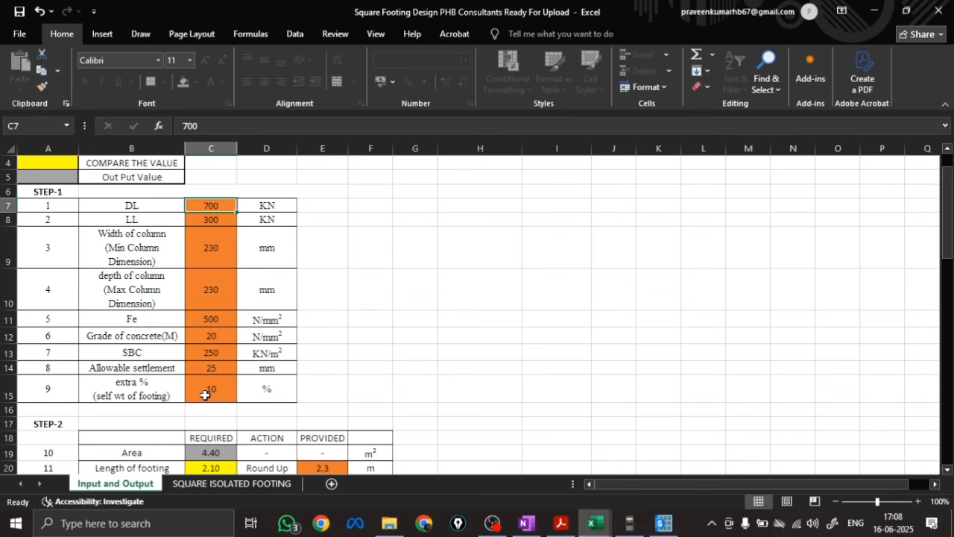
scroll(205, 395, "down", 3)
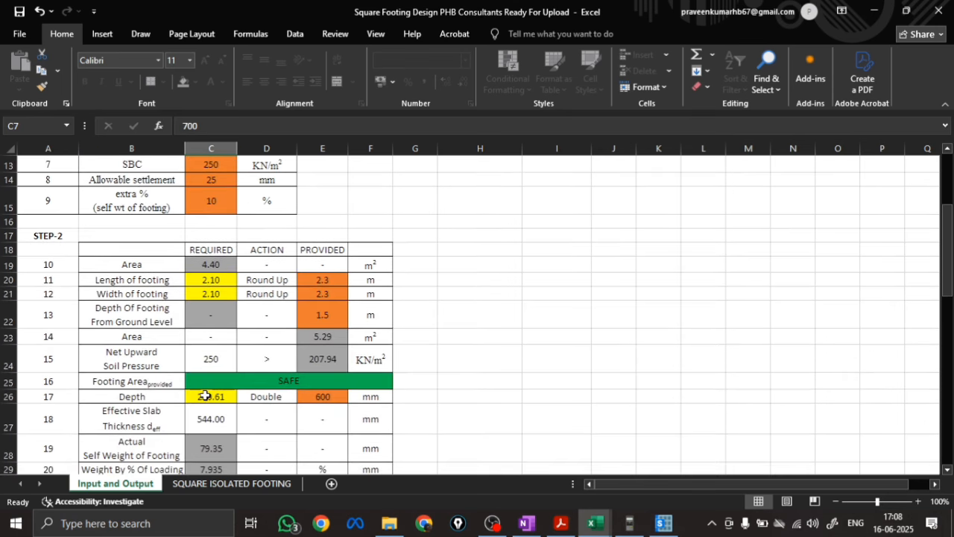
scroll(205, 395, "up", 4)
left_click(663, 524)
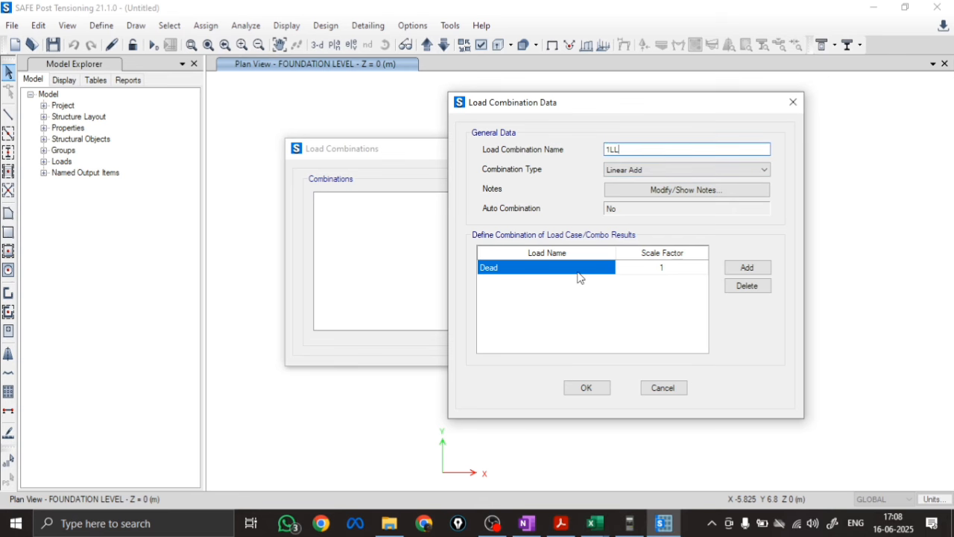
Set the load case in the 1LL combination to Live with scale factor 1 and save the combination
left_click(548, 268)
left_click(522, 289)
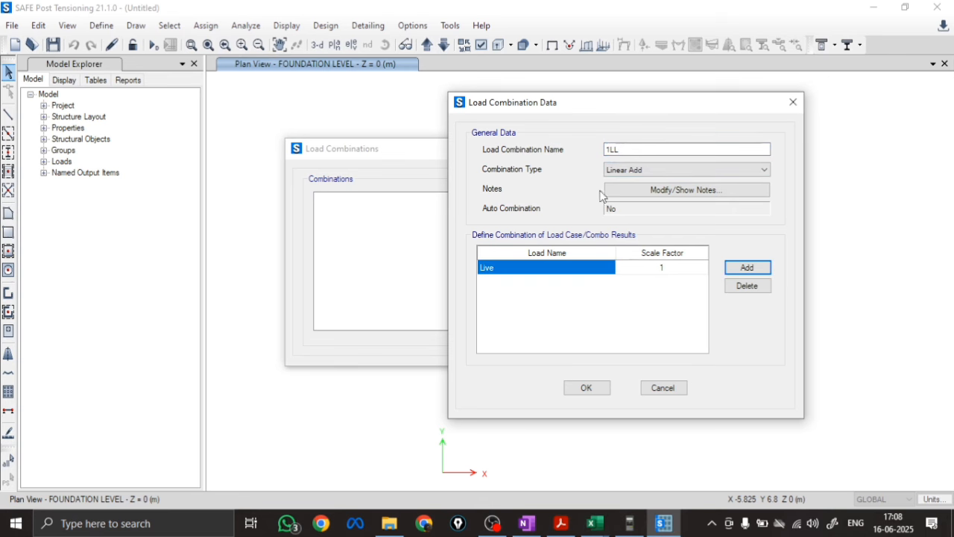
left_click(586, 388)
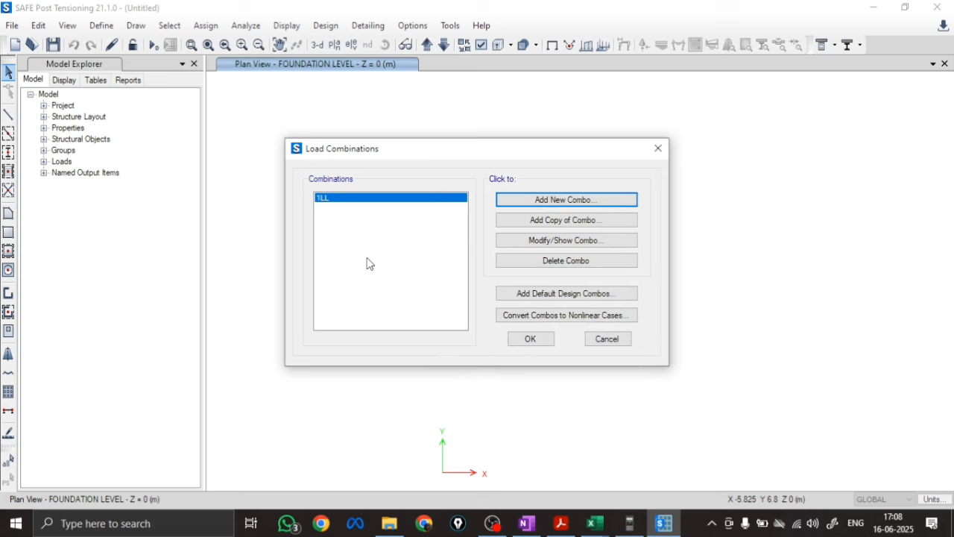
Add a Linear Add load combination named 1.5LL with the Dead load case at scale factor 1.5, and accept the load combinations
left_click(549, 200)
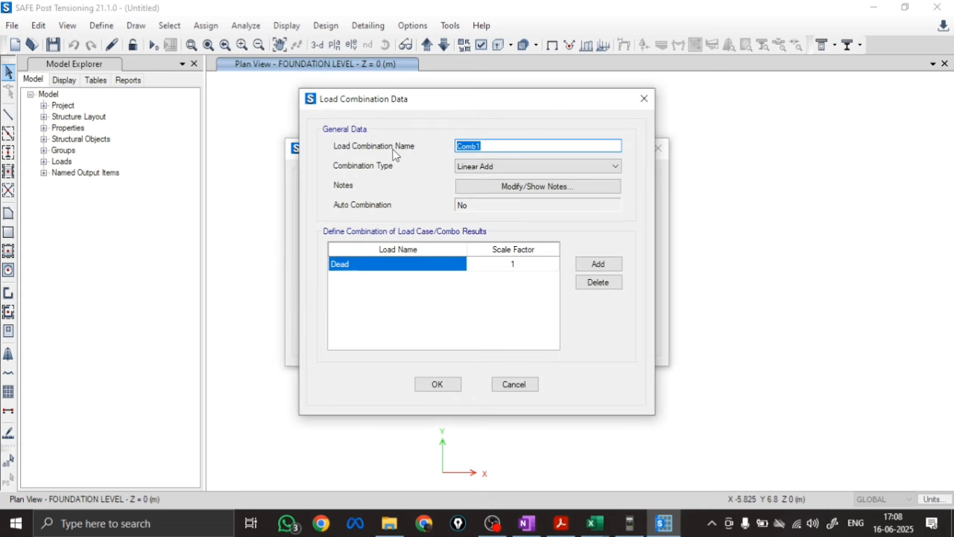
type("1.5LL")
left_click(351, 267)
left_click(355, 266)
left_click(352, 295)
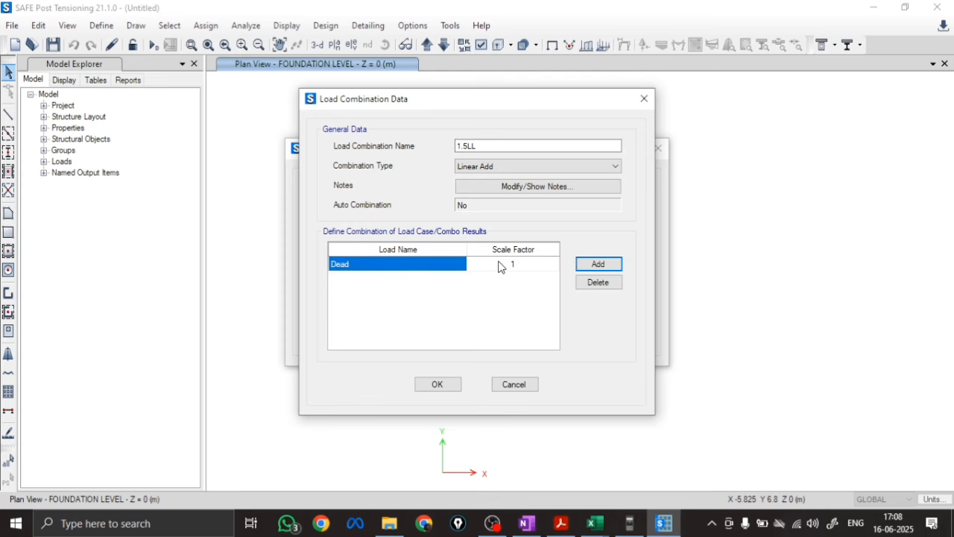
left_click(500, 267)
type("1.5")
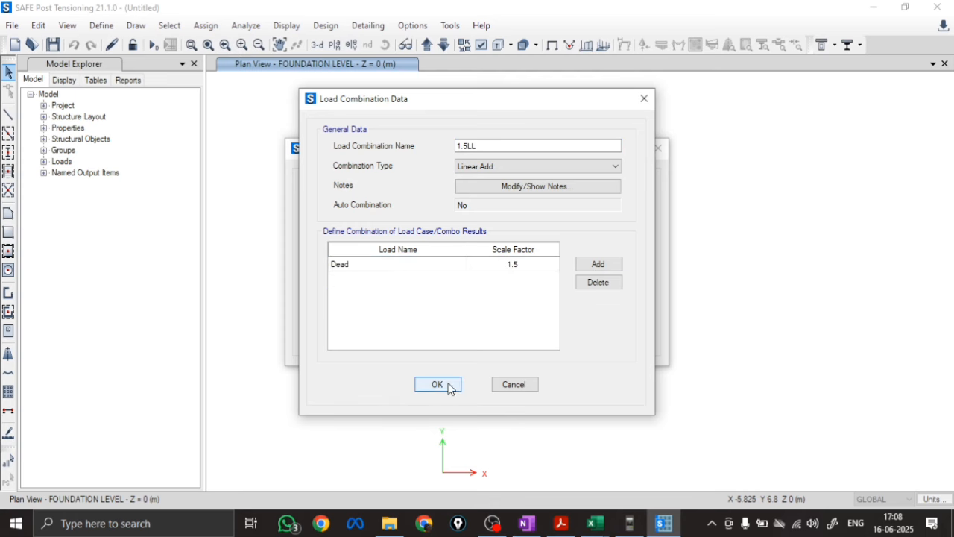
left_click(437, 385)
left_click(520, 342)
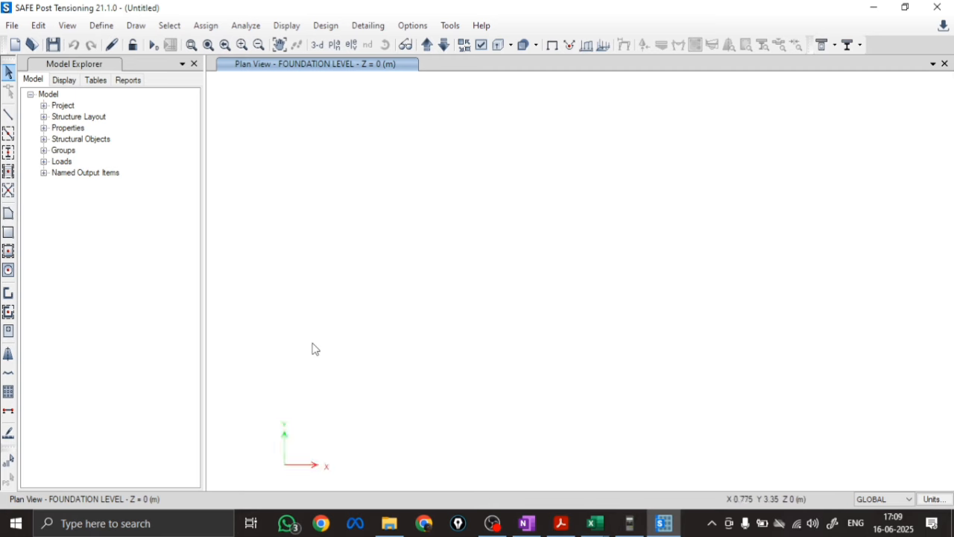
Draw a joint object in the foundation-level plan at about X 3.75 m, Y 3 m
left_click(132, 26)
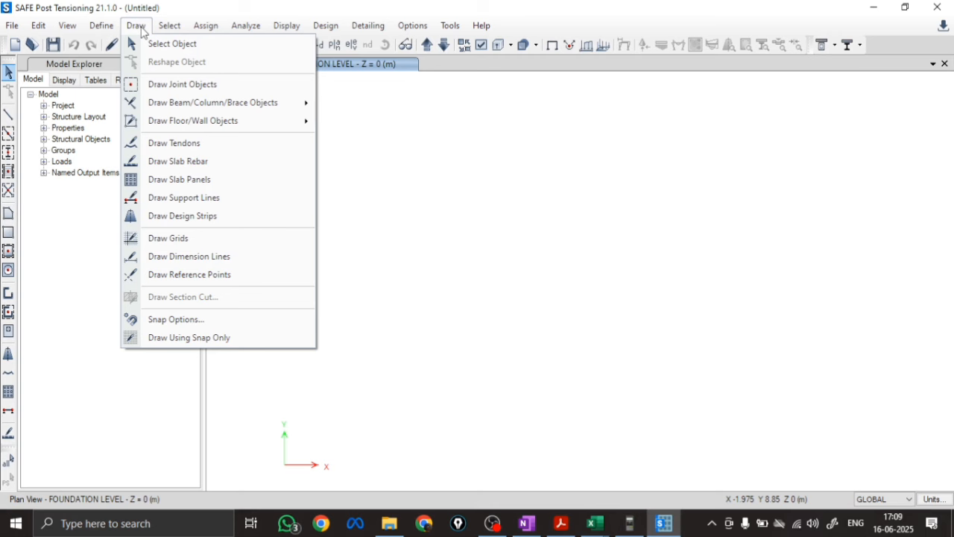
left_click(173, 86)
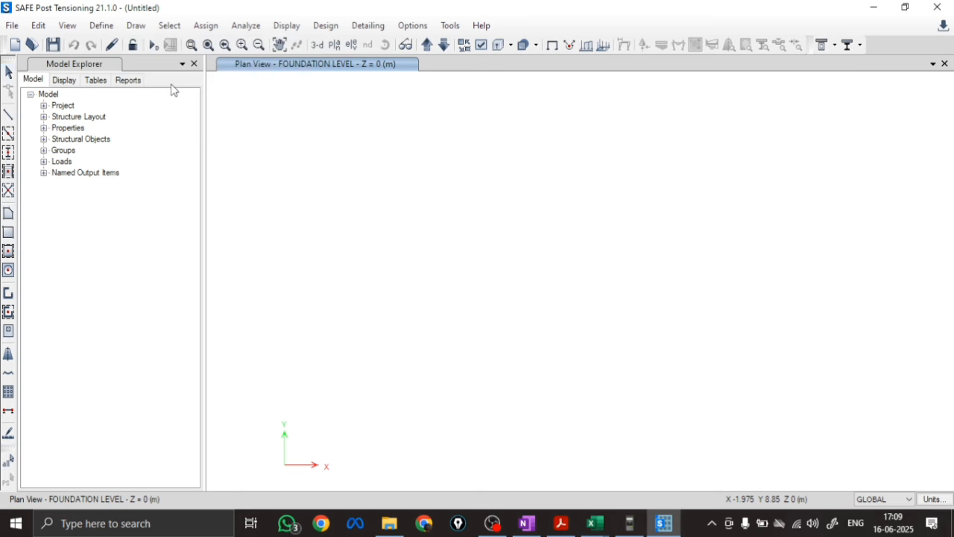
left_click(420, 358)
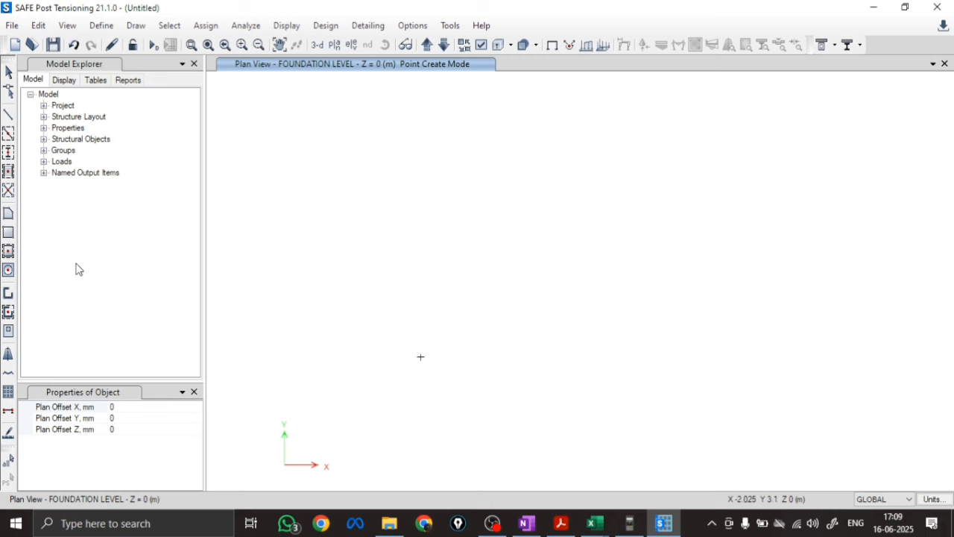
Start a quick rectangular area around a point with property FT 600 M20, and check the provided footing size in the Excel comparison workbook
left_click(7, 271)
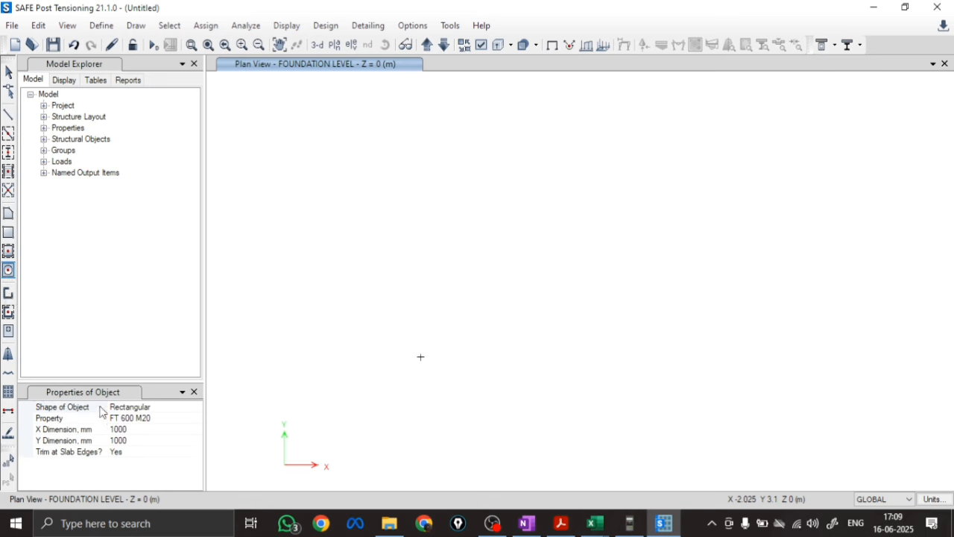
left_click(158, 419)
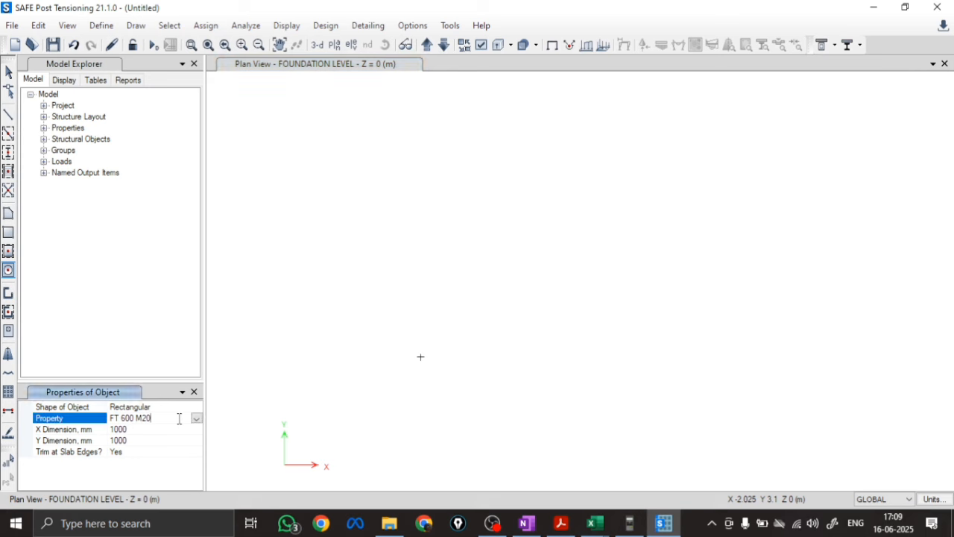
left_click(196, 419)
left_click(138, 431)
left_click(594, 523)
left_click(516, 481)
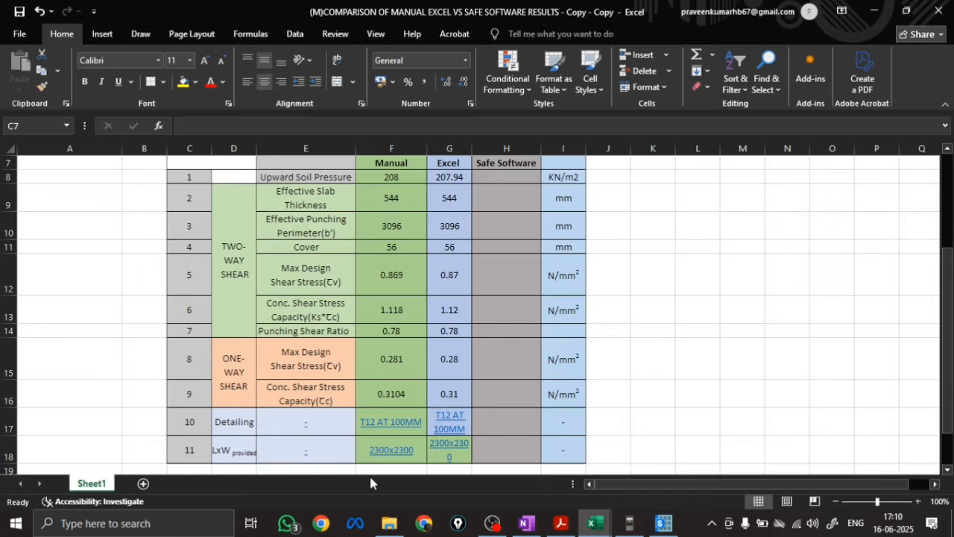
left_click(610, 525)
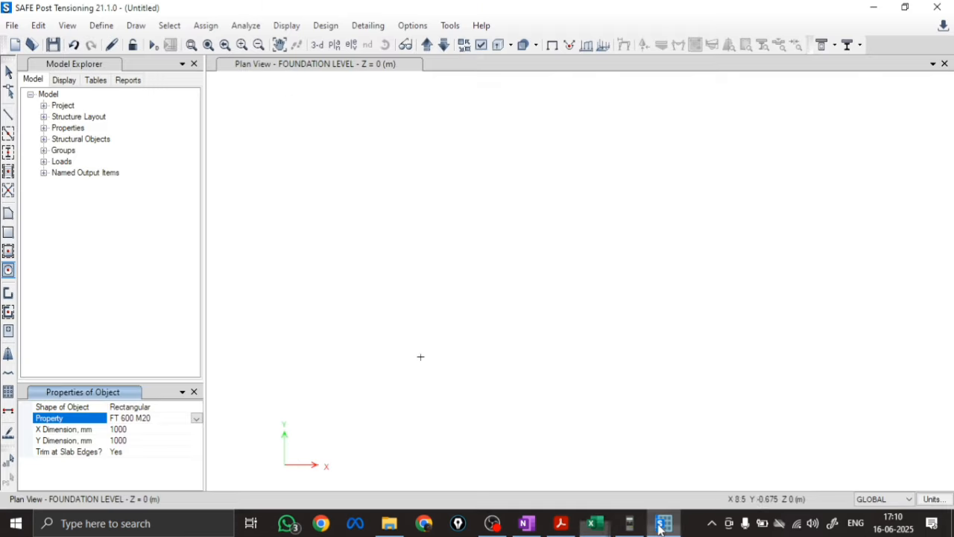
Set the area's X and Y dimensions to 2300 mm and place the footing slab around the joint
left_click(138, 430)
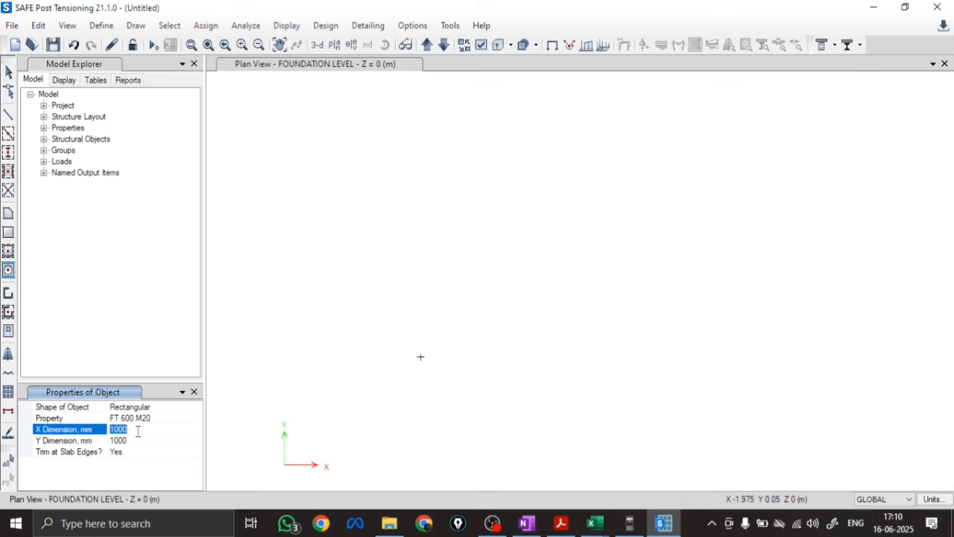
type("2300")
left_click(143, 440)
type("230")
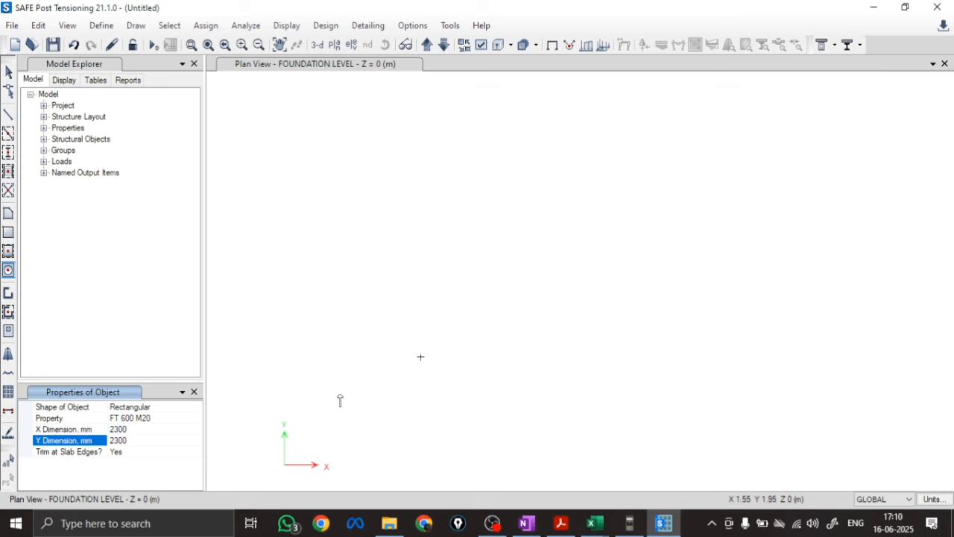
left_click(421, 359)
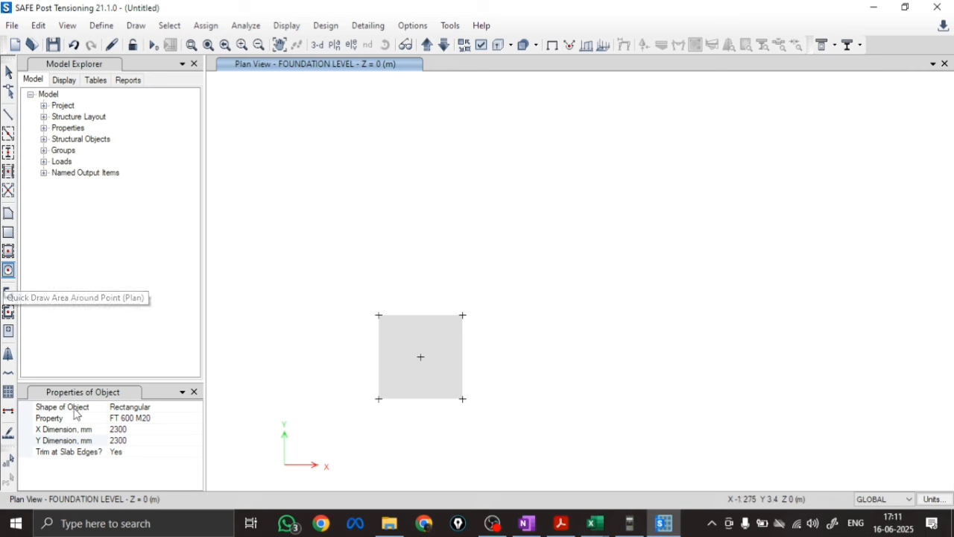
Draw a 230 x 230 mm rectangular area with property None around the footing's centre joint, and return to object selection
left_click(164, 418)
left_click(196, 420)
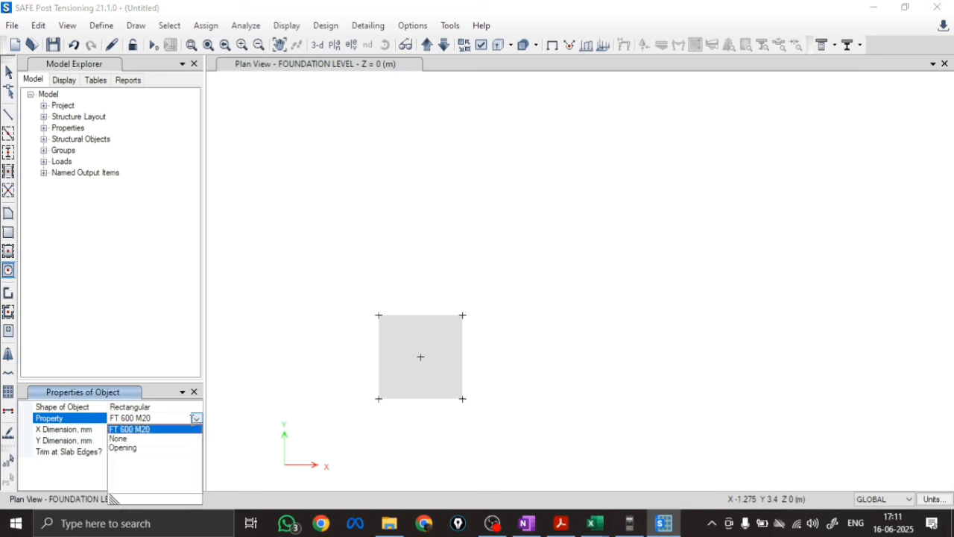
left_click(119, 439)
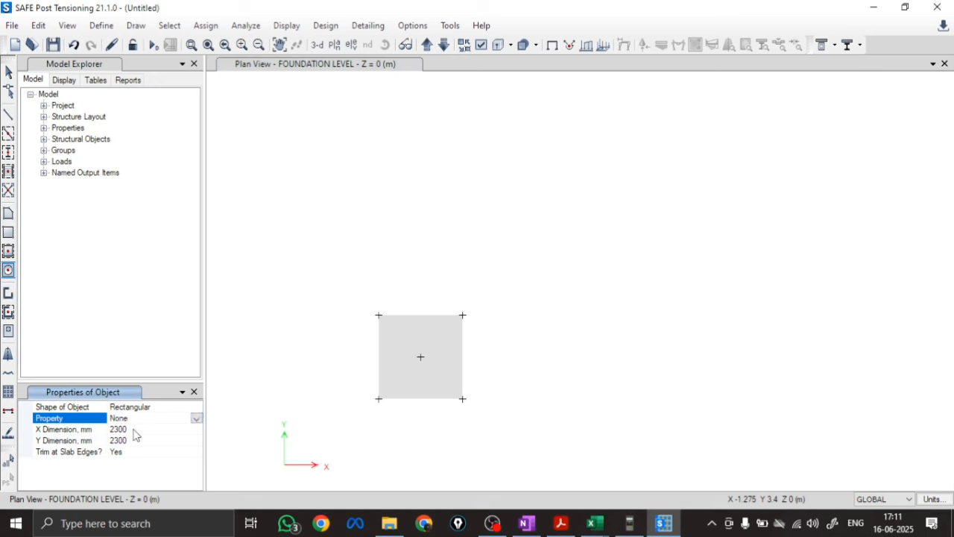
left_click(135, 429)
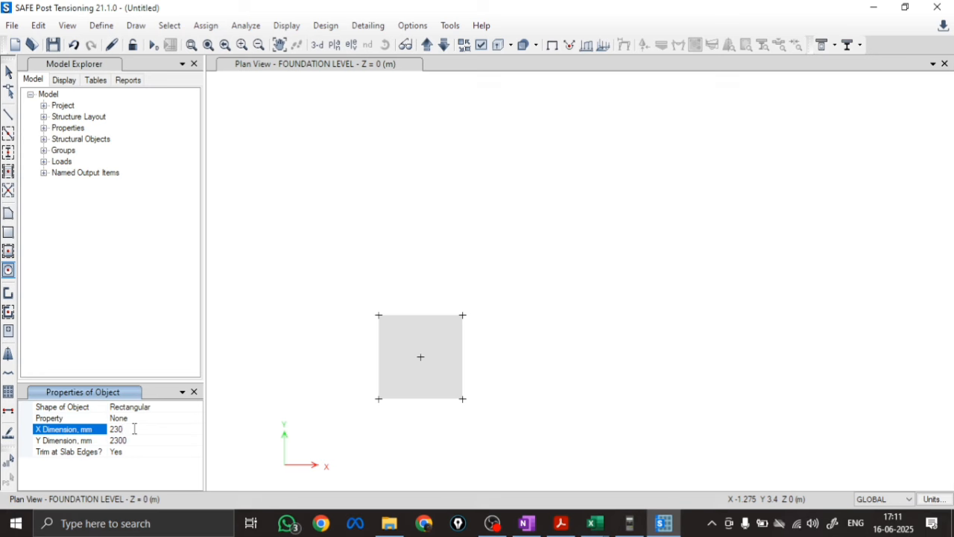
left_click(139, 440)
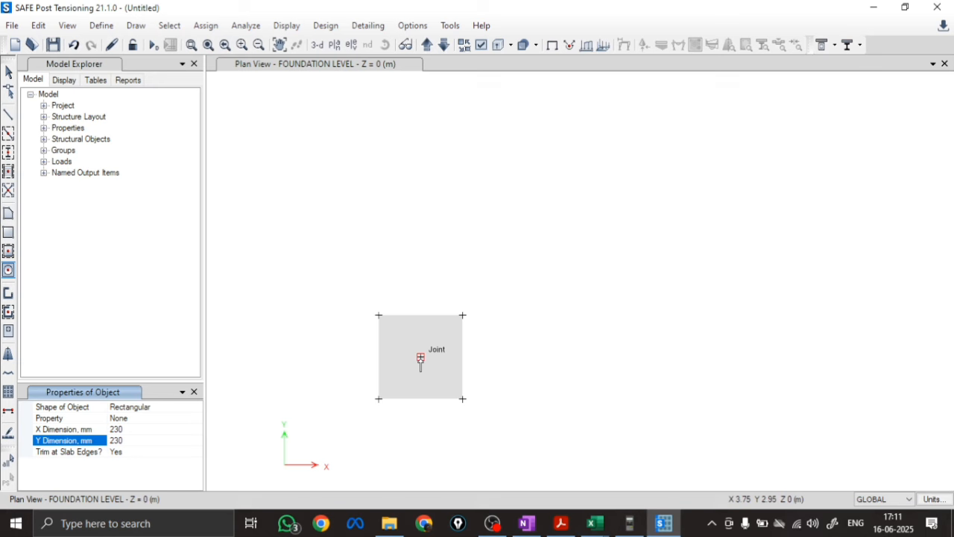
left_click(421, 360)
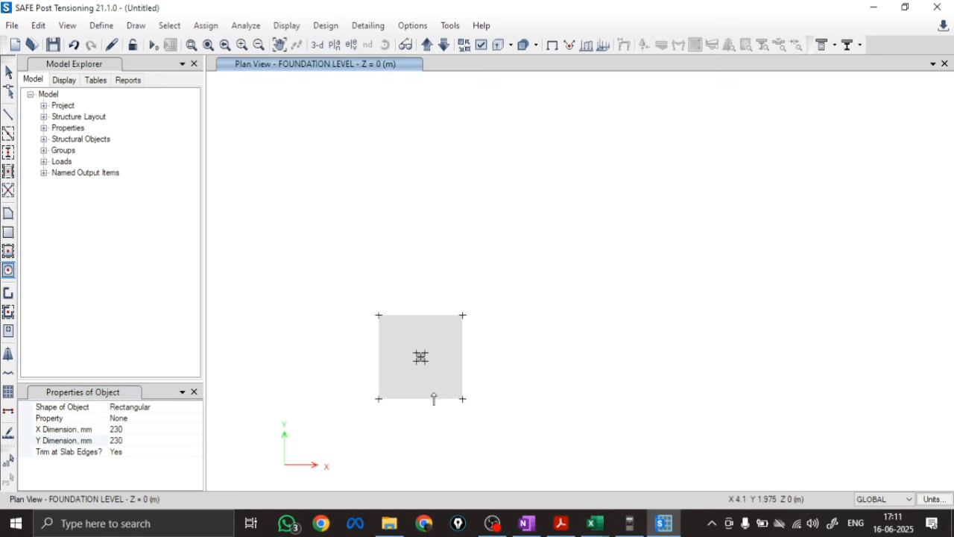
scroll(419, 363, "up", 3)
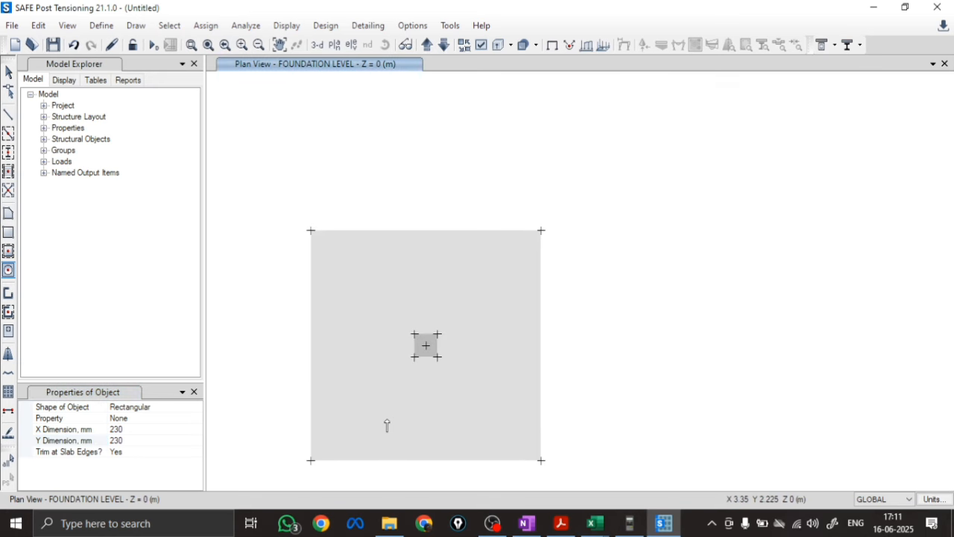
left_click(8, 71)
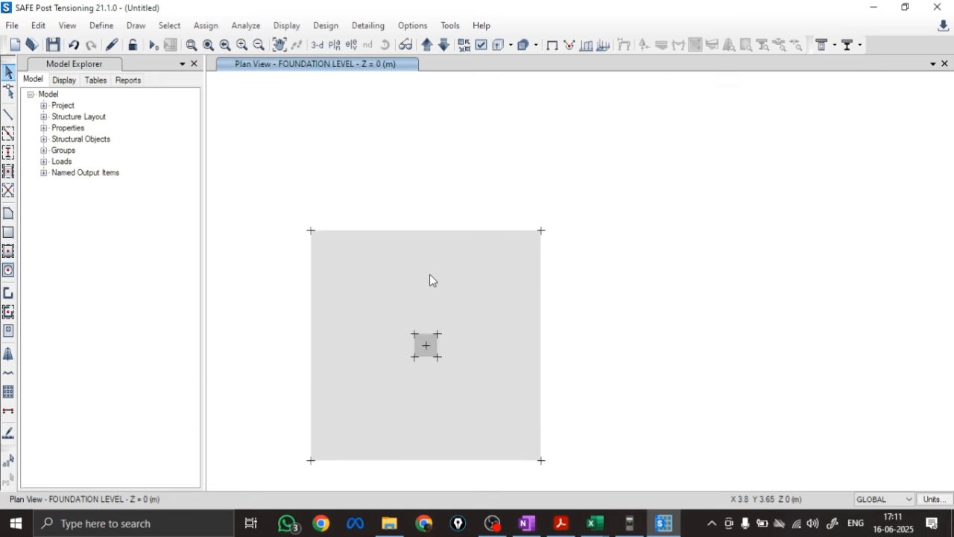
Assign the section property STIFF 600 M20 to the small area at the footing's centre
left_click(419, 357)
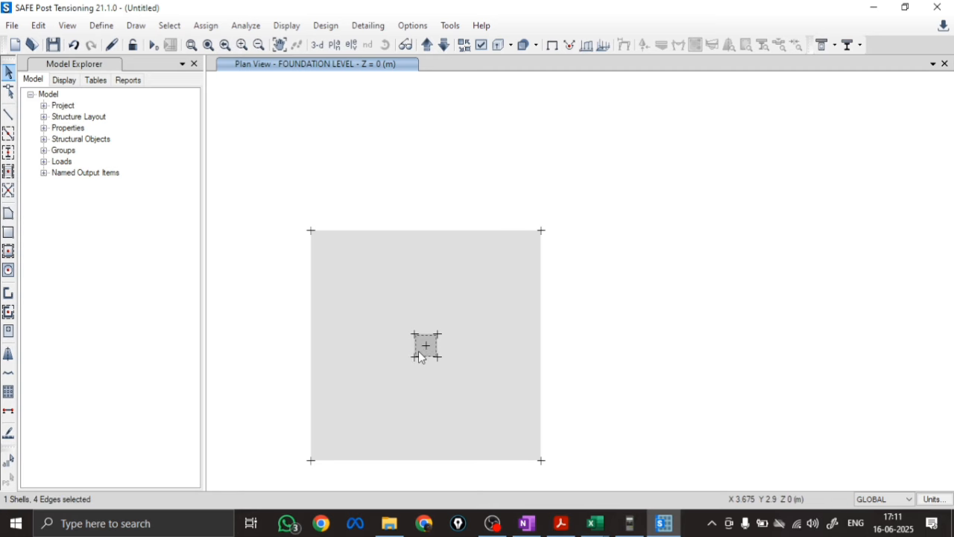
right_click(420, 357)
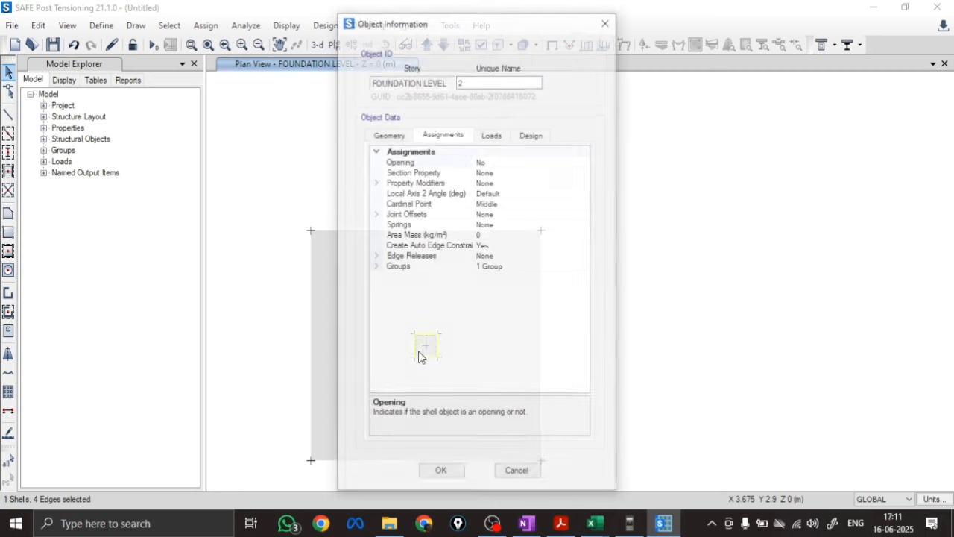
left_click(499, 173)
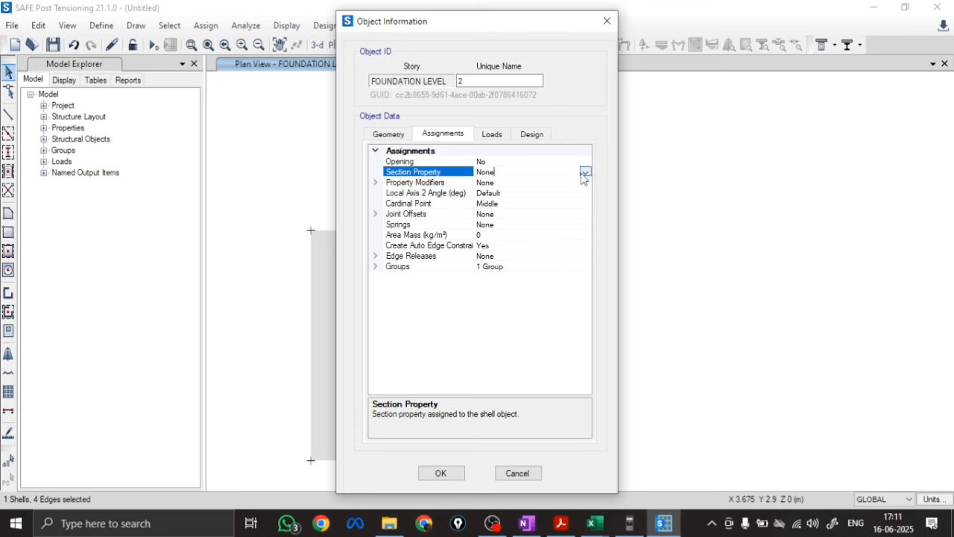
left_click(586, 172)
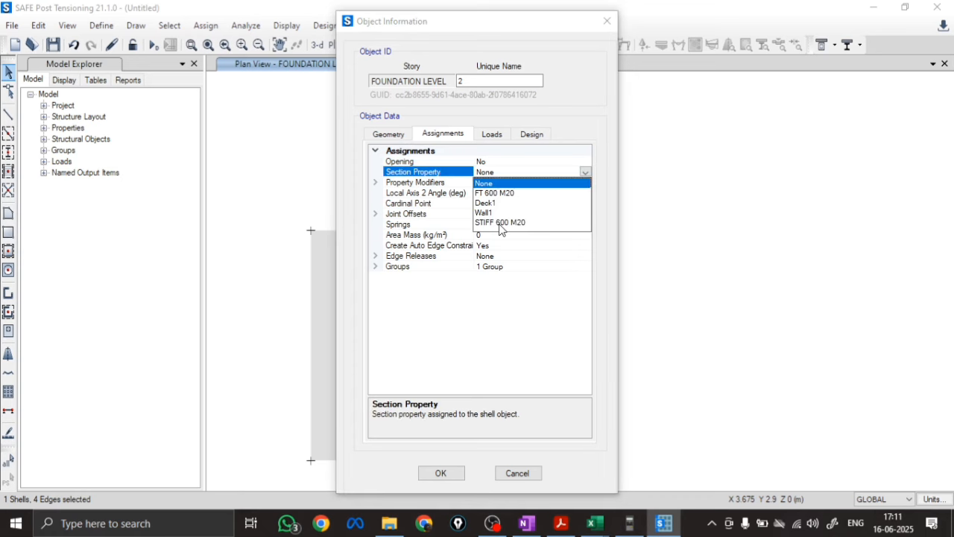
left_click(501, 222)
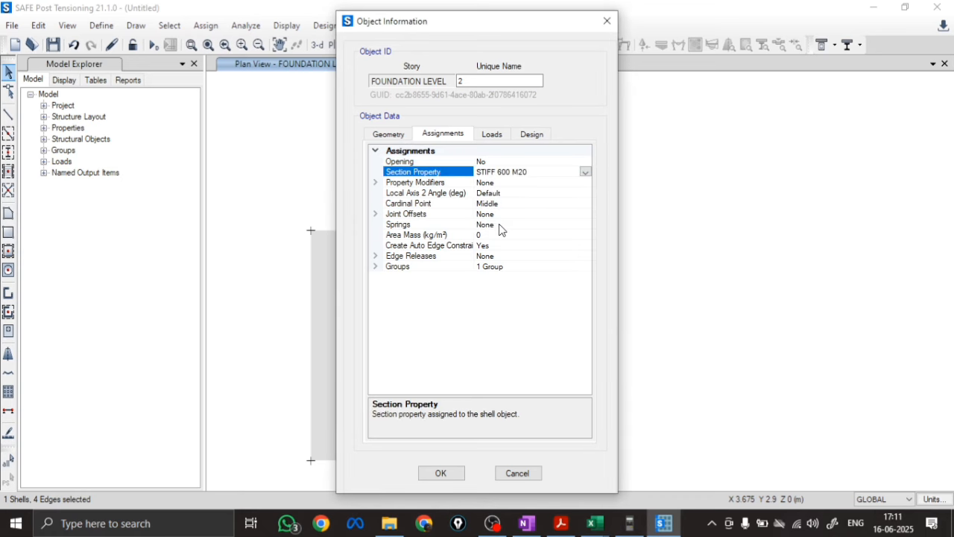
left_click(446, 473)
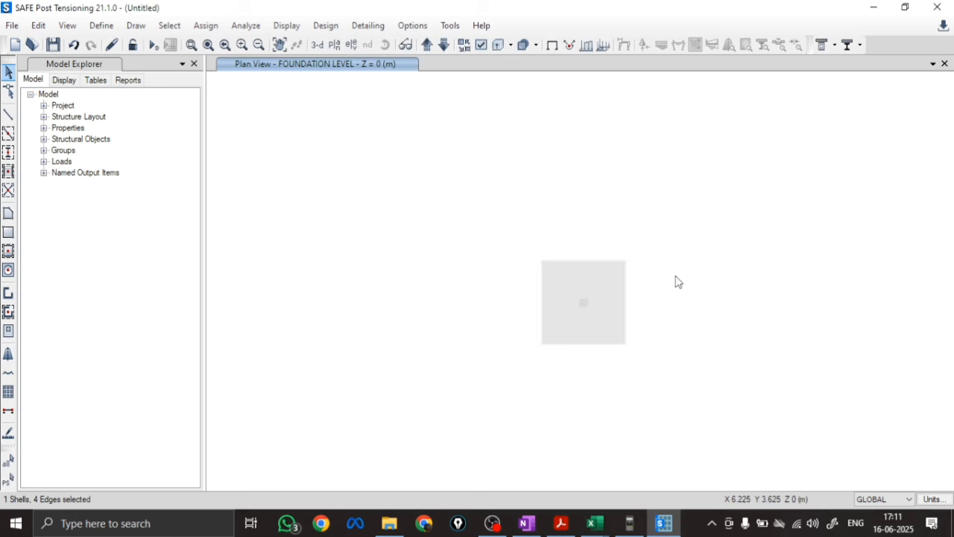
Show the model in 3-D with Extrude Shells applied, and orbit to inspect the footing and the stiff column area from the side
left_click(317, 44)
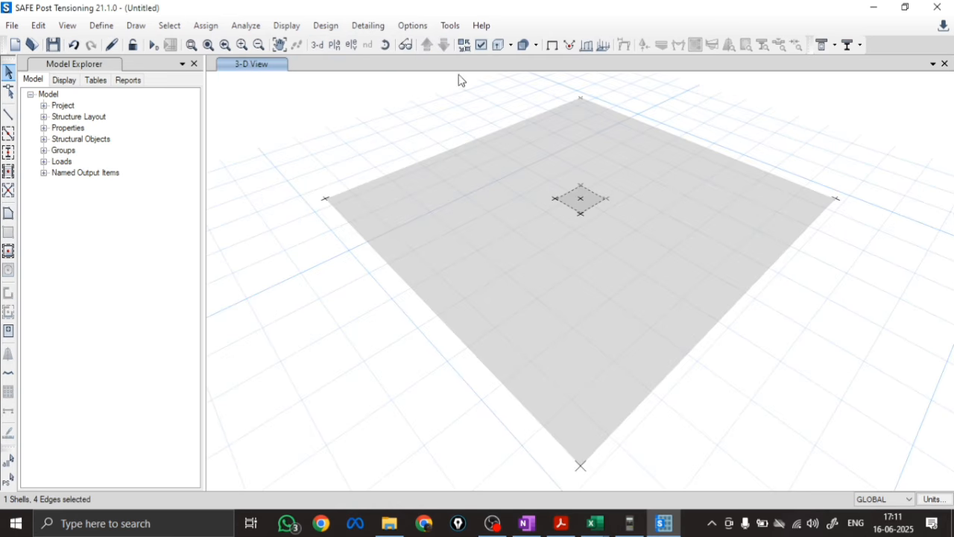
left_click(480, 48)
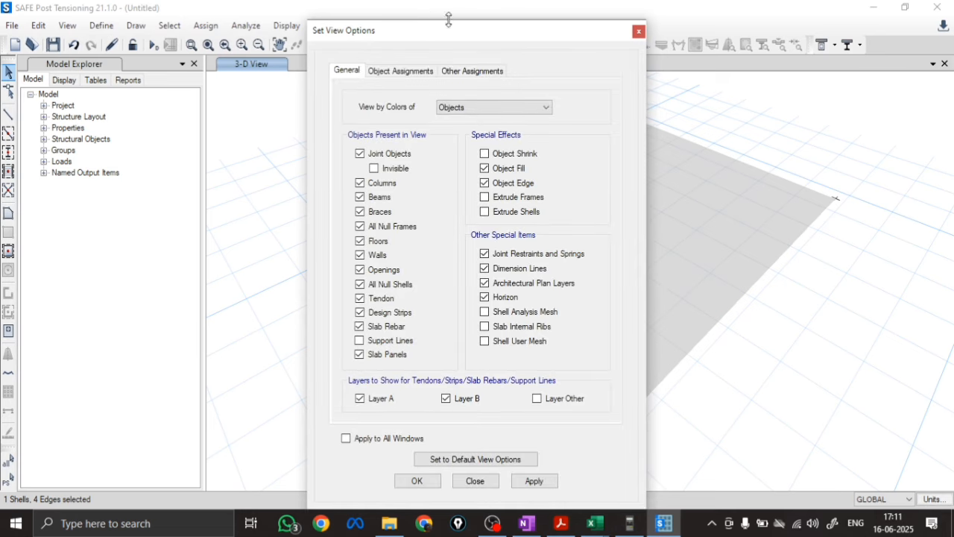
left_click(639, 31)
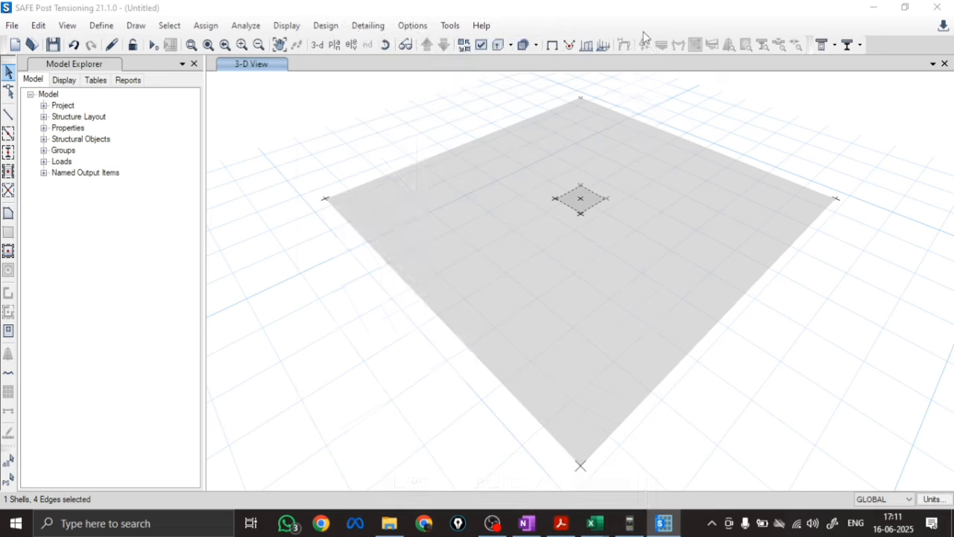
left_click(481, 46)
left_click_drag(413, 43, 160, 100)
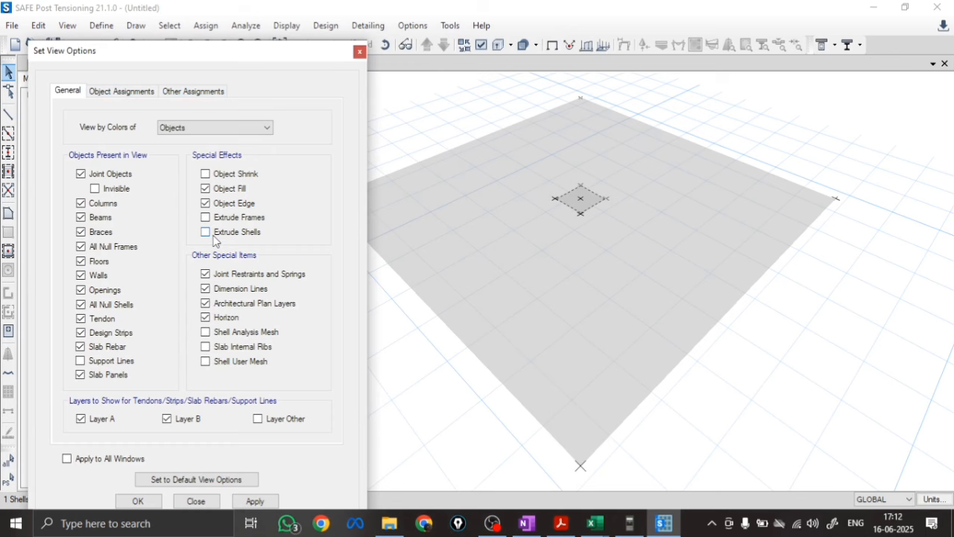
left_click(258, 504)
left_click_drag(301, 54, 242, 51)
left_click(395, 46)
left_click_drag(486, 294, 467, 196)
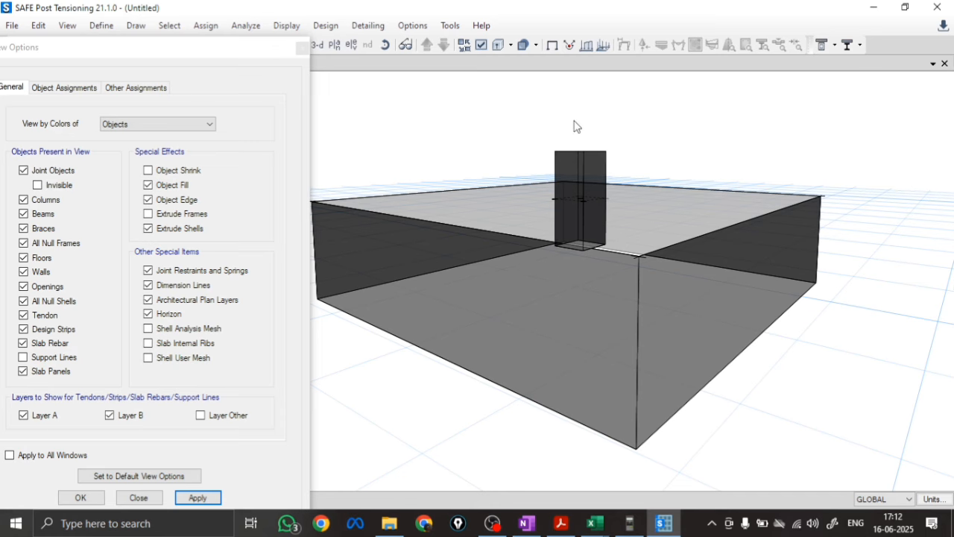
Set the cardinal point of the stiff column area to Top so its top is flush with the footing slab
left_click(139, 497)
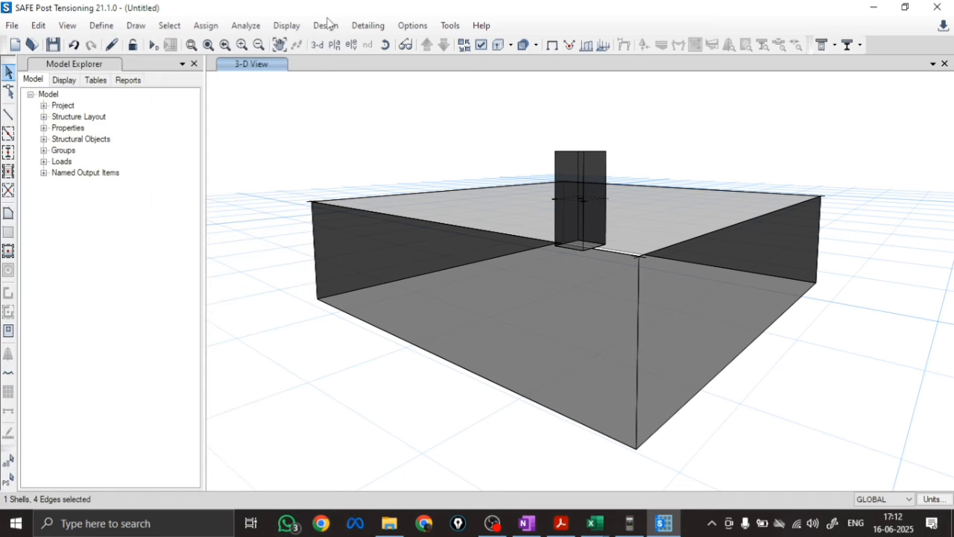
left_click(337, 50)
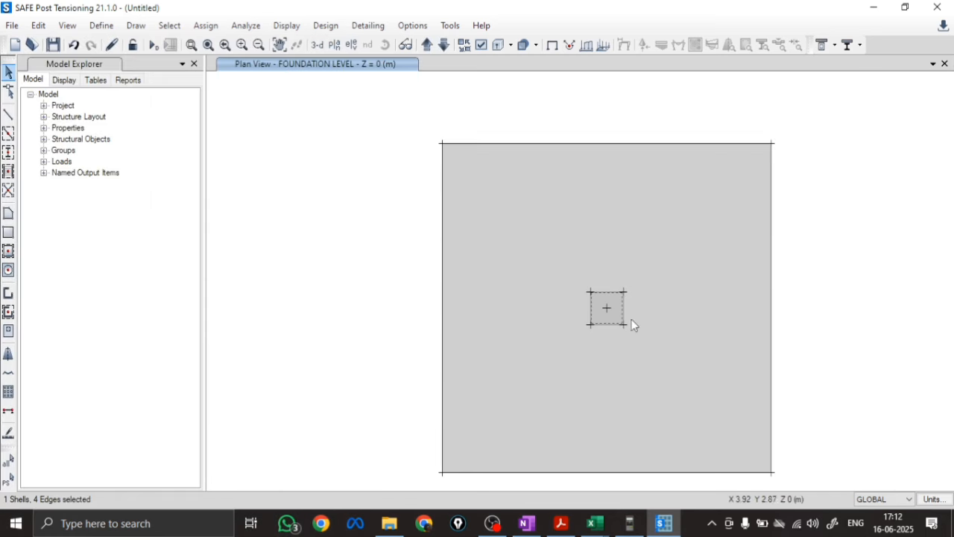
right_click(613, 299)
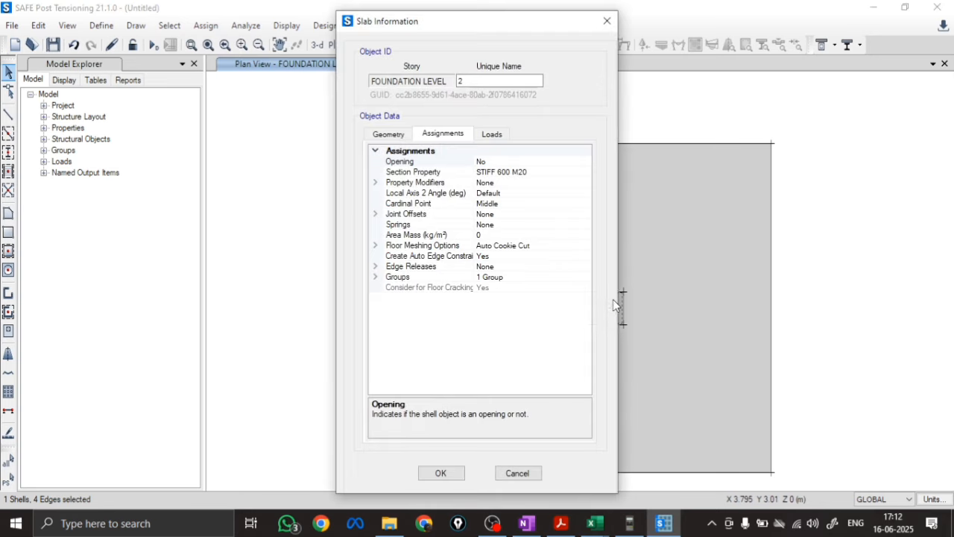
left_click(510, 204)
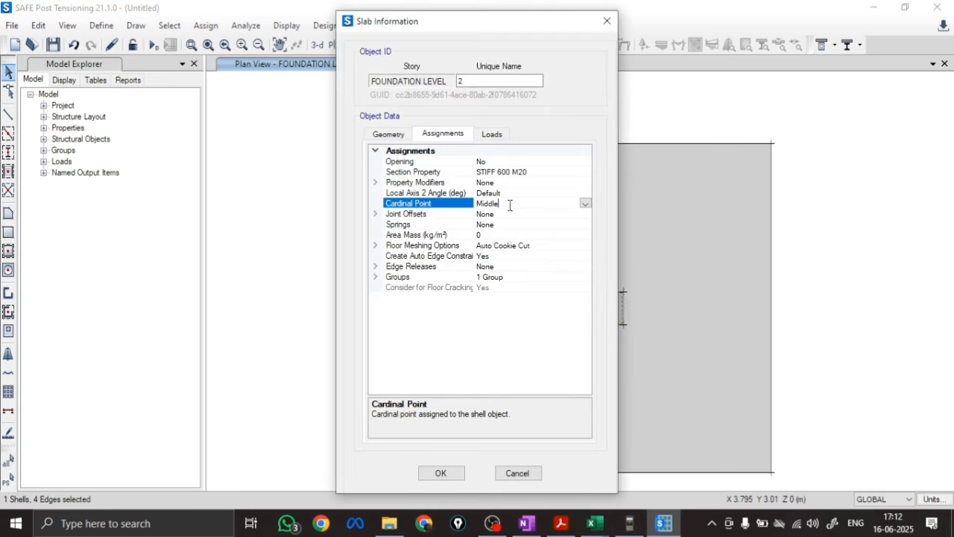
left_click(585, 204)
left_click(483, 215)
left_click(439, 472)
Inspect the stiff area's vertical alignment with the footing in 3-D, and return to the plan view with nothing selected
left_click(316, 45)
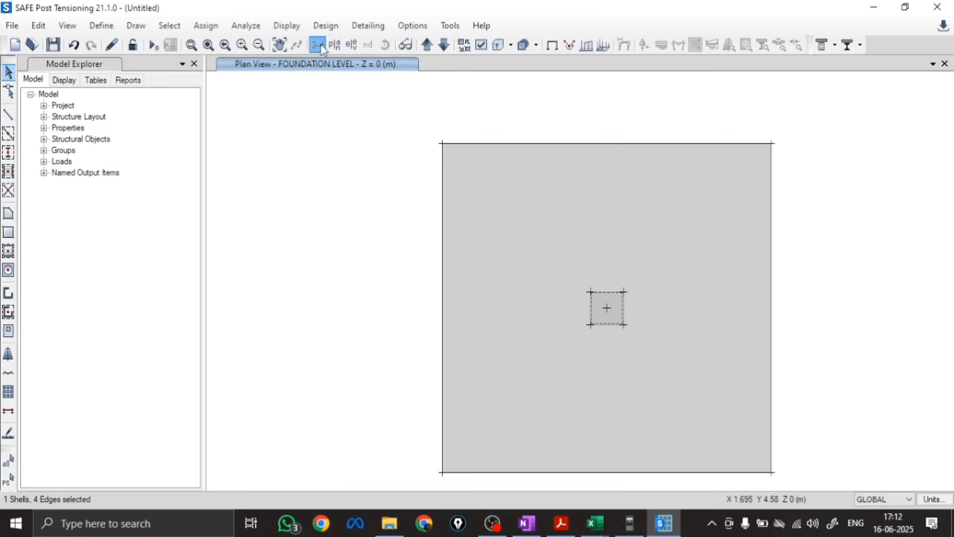
left_click(385, 44)
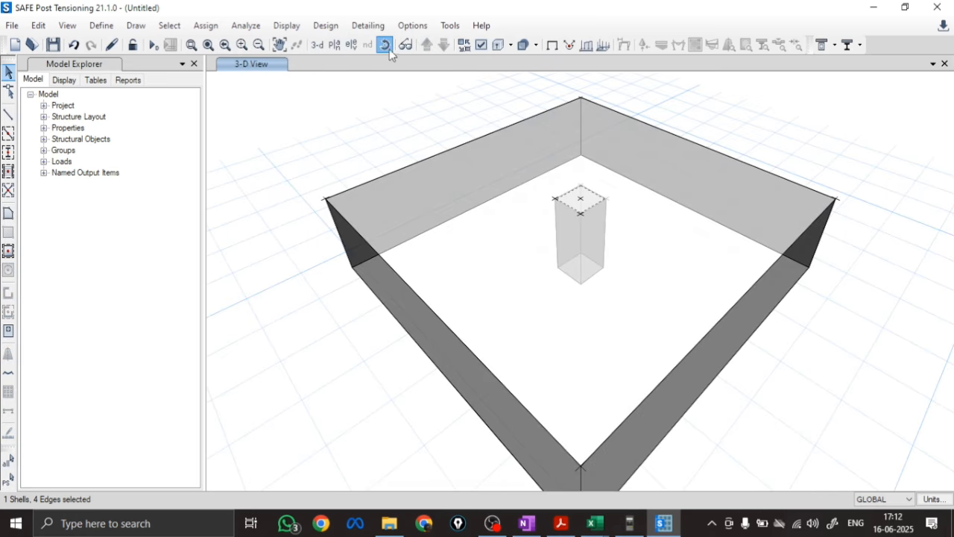
mouse_move(783, 396)
left_mouse_down()
mouse_move(778, 326)
mouse_move(779, 335)
left_mouse_up()
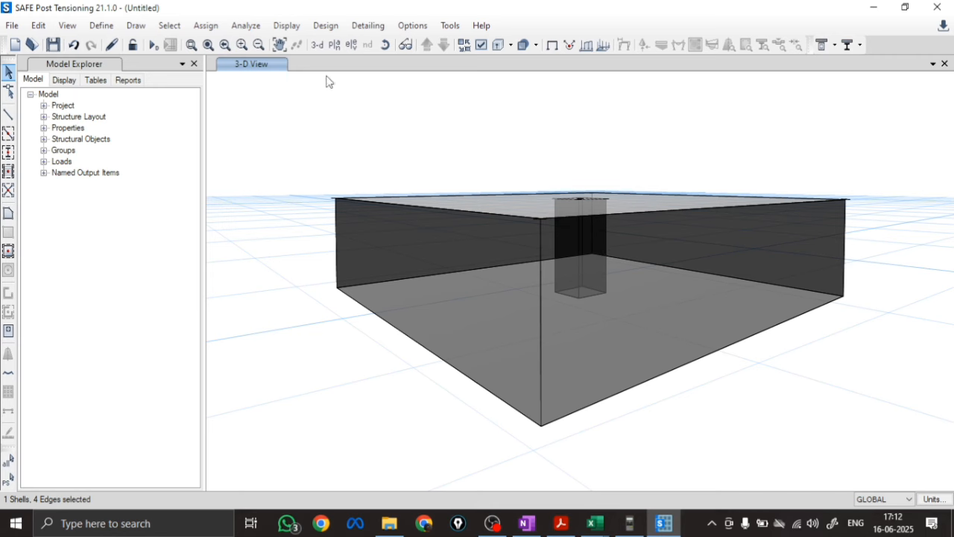
left_click(332, 44)
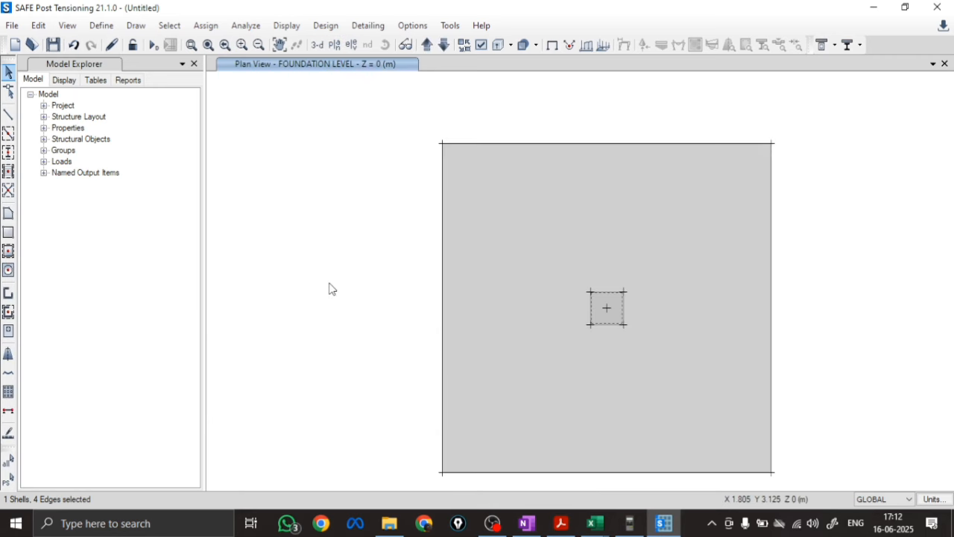
key("Escape")
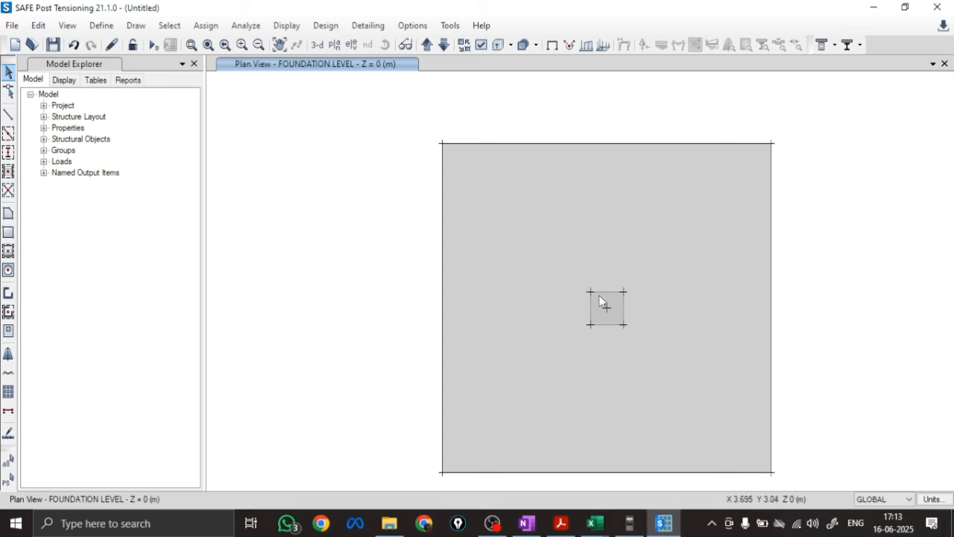
Assign the area spring SBC 250@25MM to the large footing slab
left_click(486, 356)
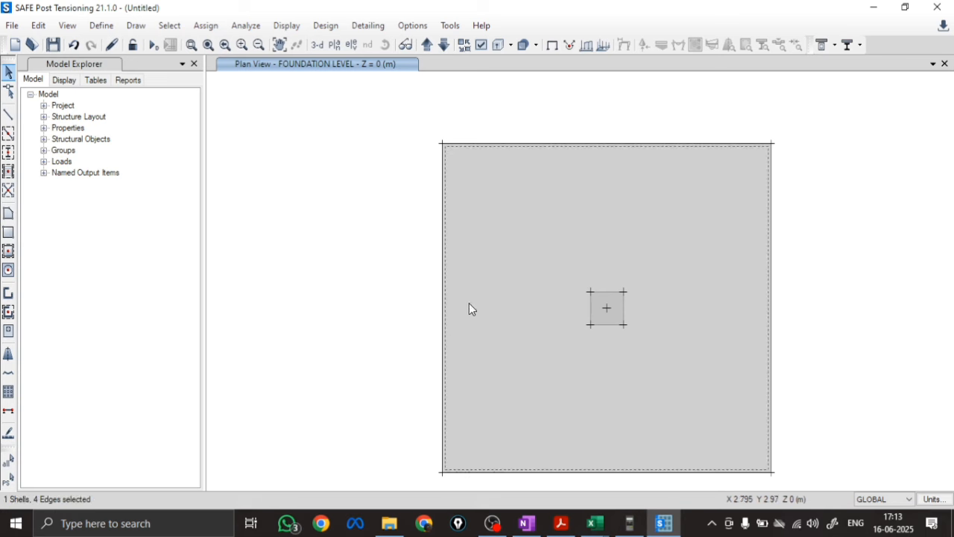
left_click(207, 27)
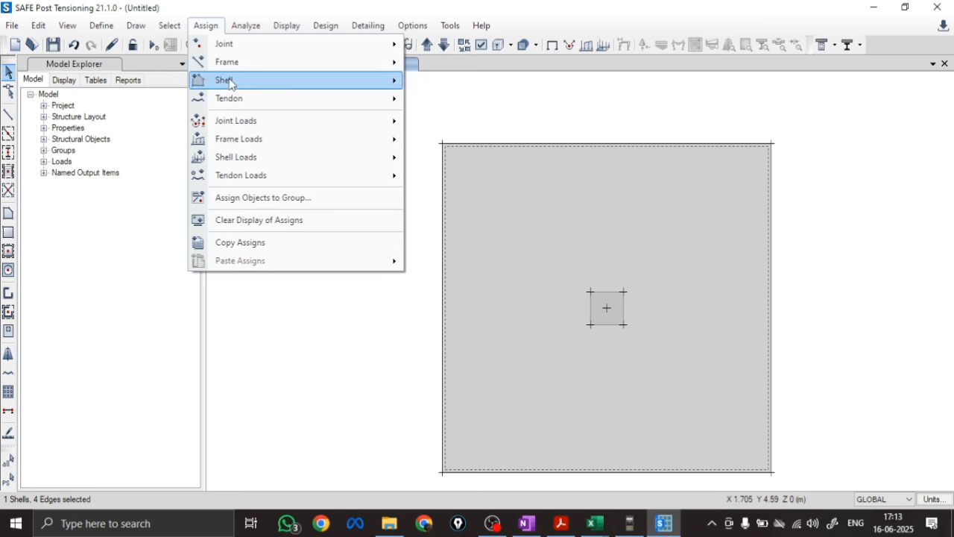
mouse_move(226, 80)
left_click(464, 288)
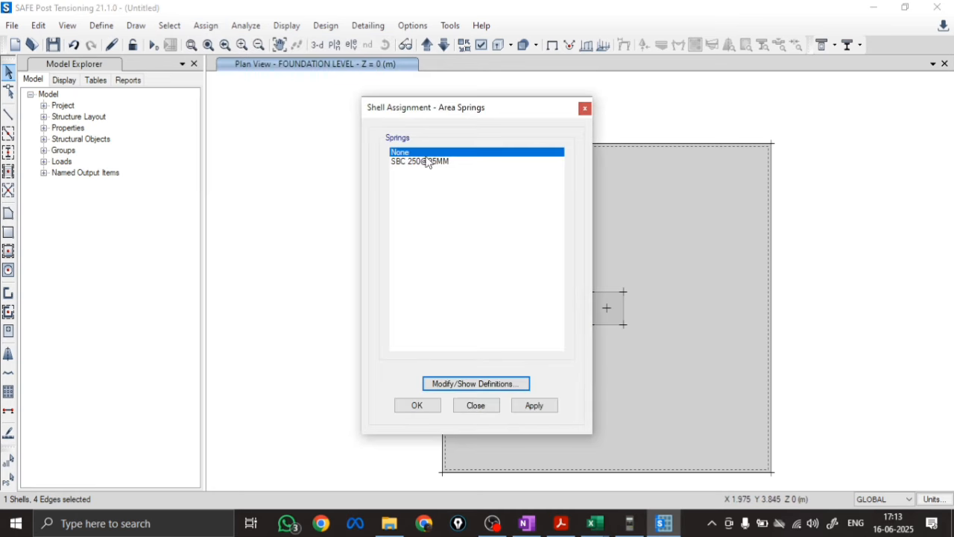
left_click(425, 161)
left_click(534, 414)
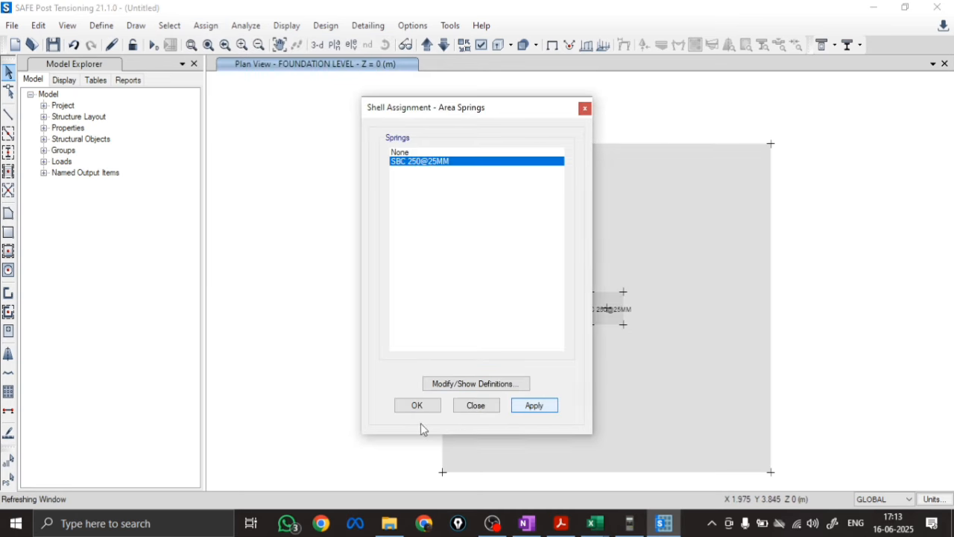
left_click_drag(533, 105, 427, 112)
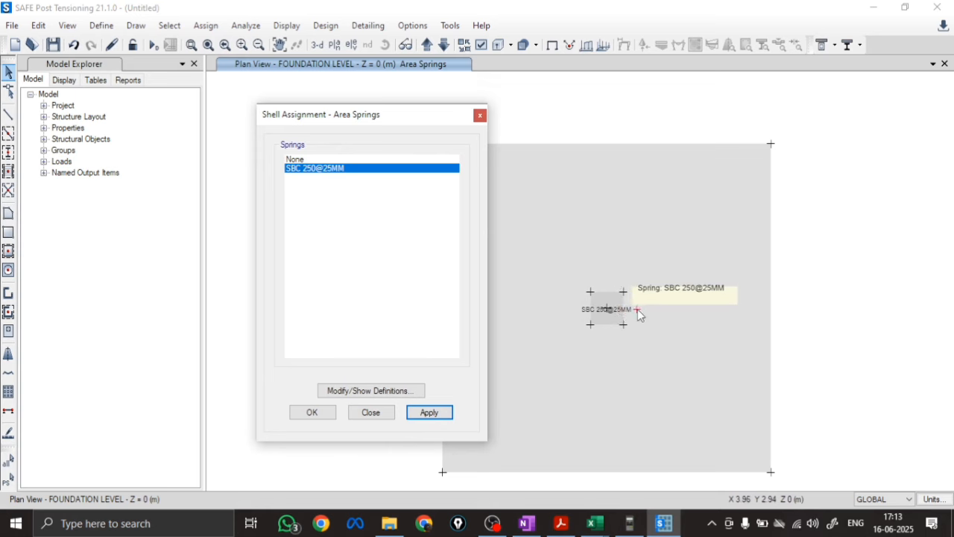
left_click(308, 415)
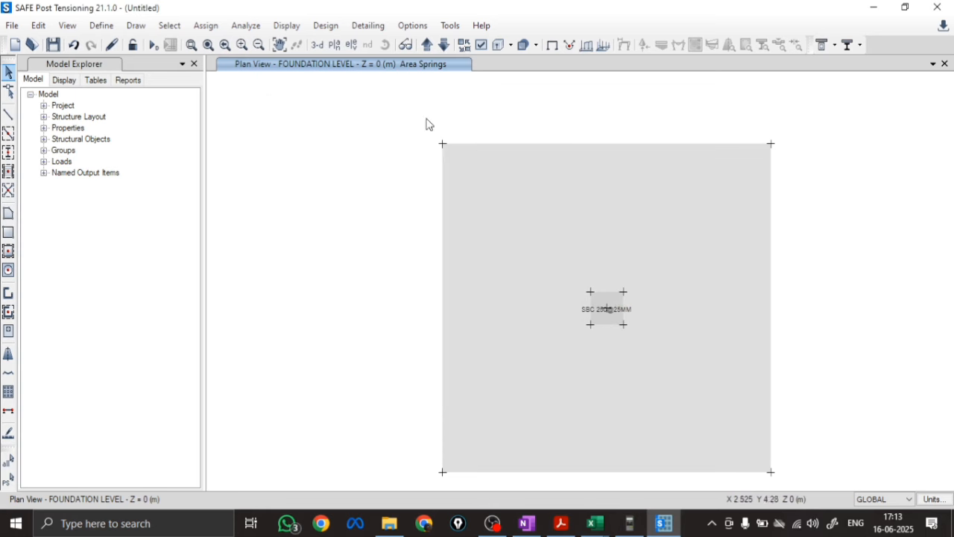
Set the large footing slab's floor auto mesh option to mesh the object into 20 by 20 elements
left_click(526, 286)
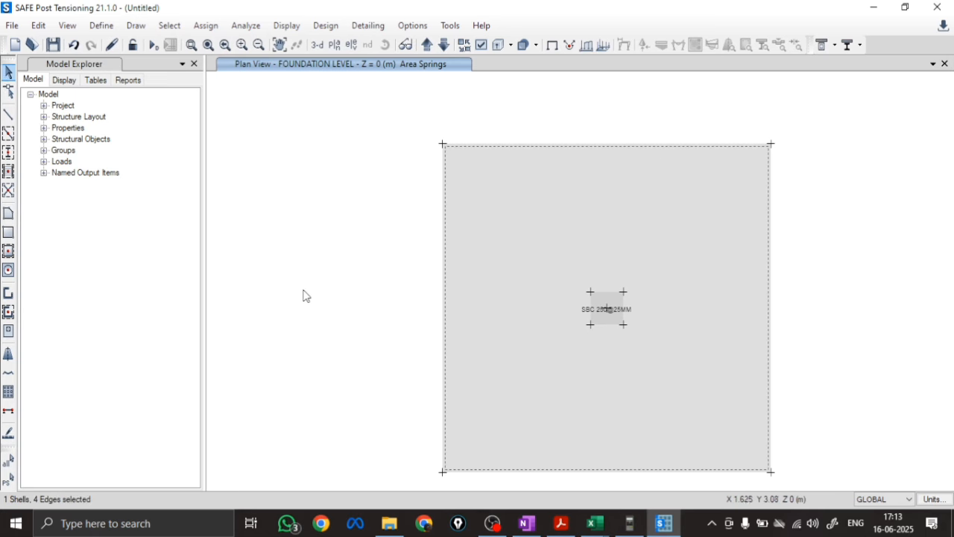
left_click(206, 25)
mouse_move(233, 84)
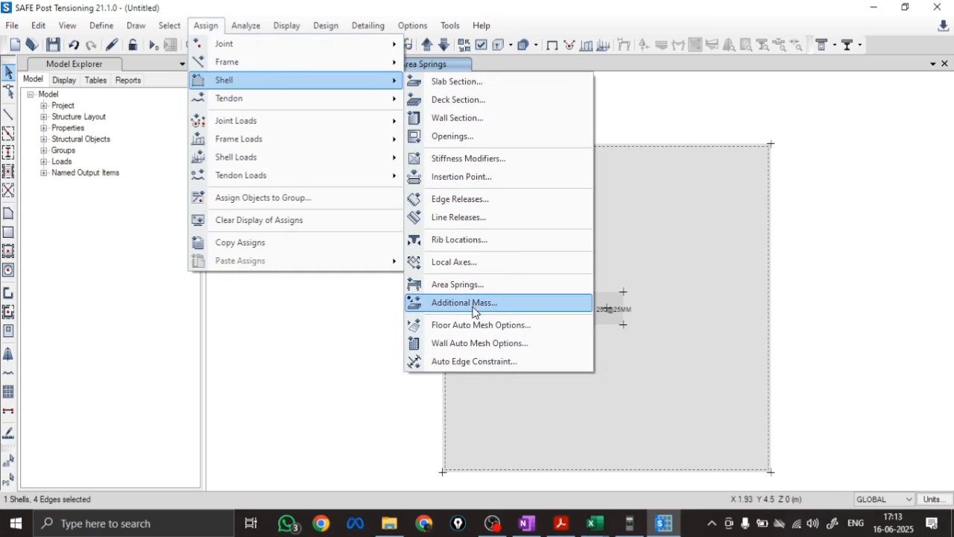
left_click(462, 326)
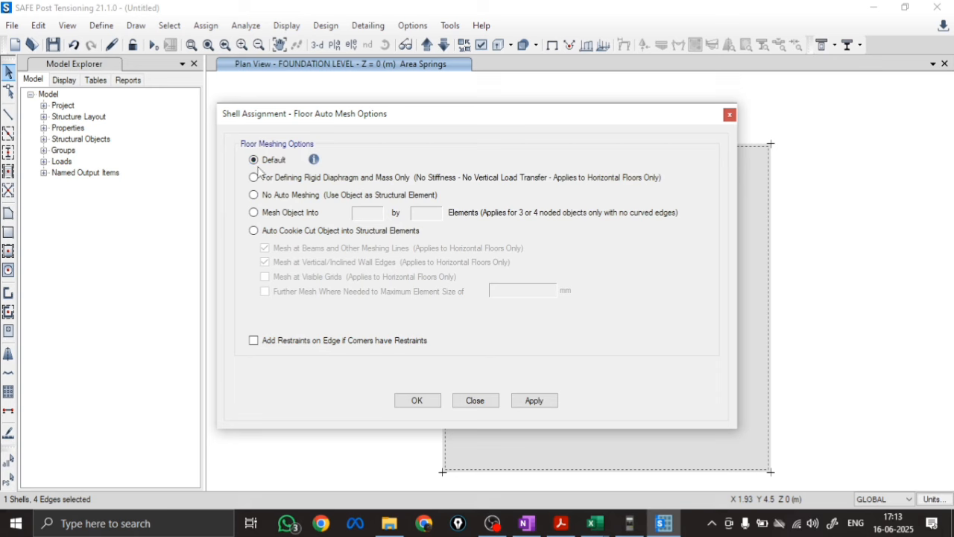
left_click(254, 213)
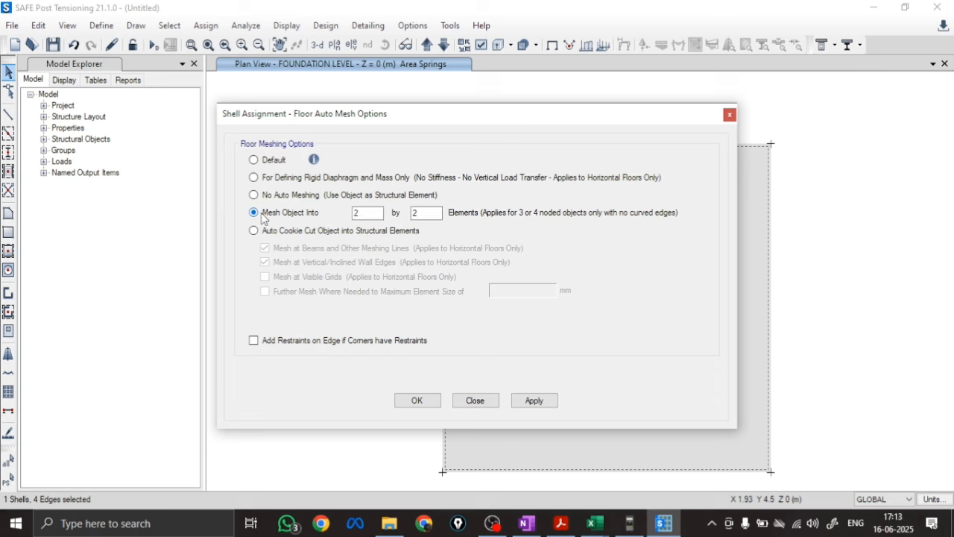
left_click(373, 212)
left_click(434, 212)
left_click(417, 400)
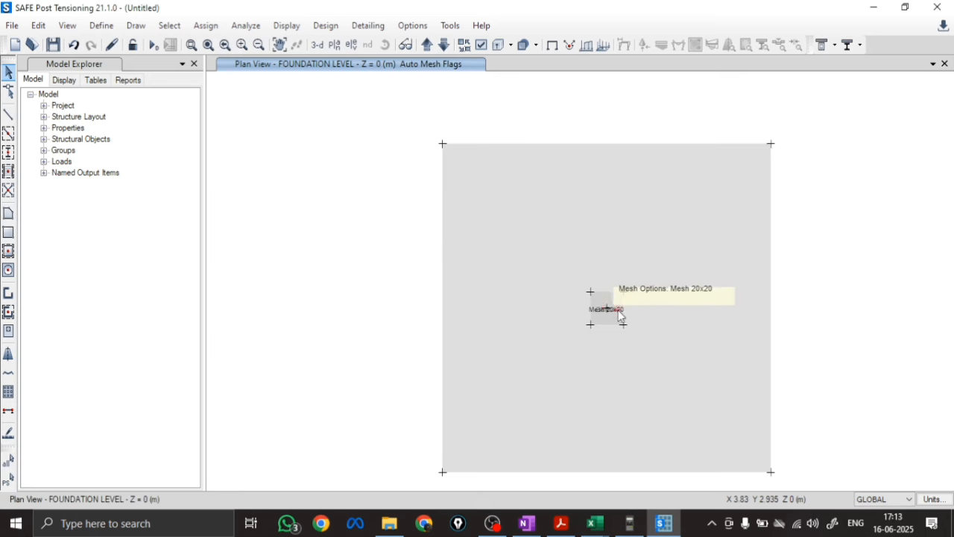
Display the shell analysis mesh in the plan view and check the mesh lines around the stiff column area
left_click(482, 44)
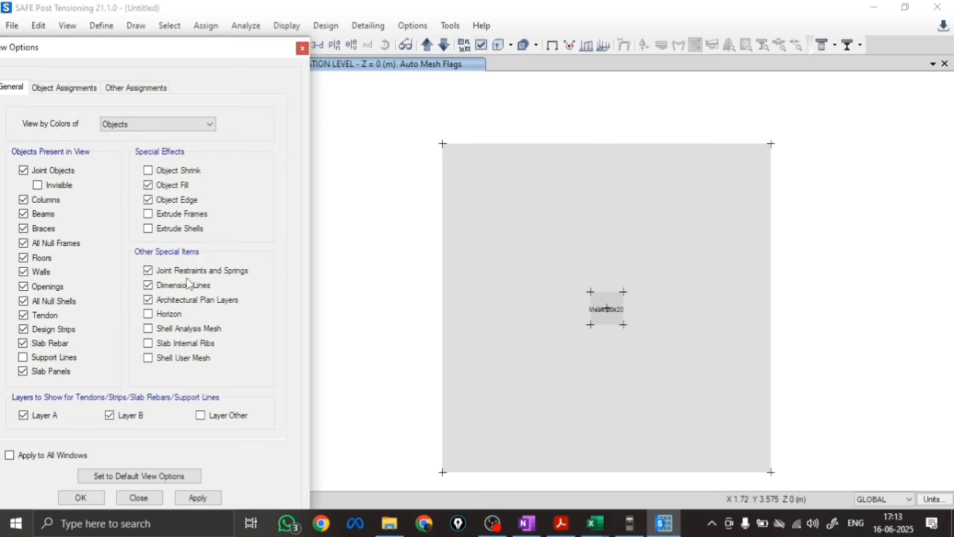
left_click(482, 46)
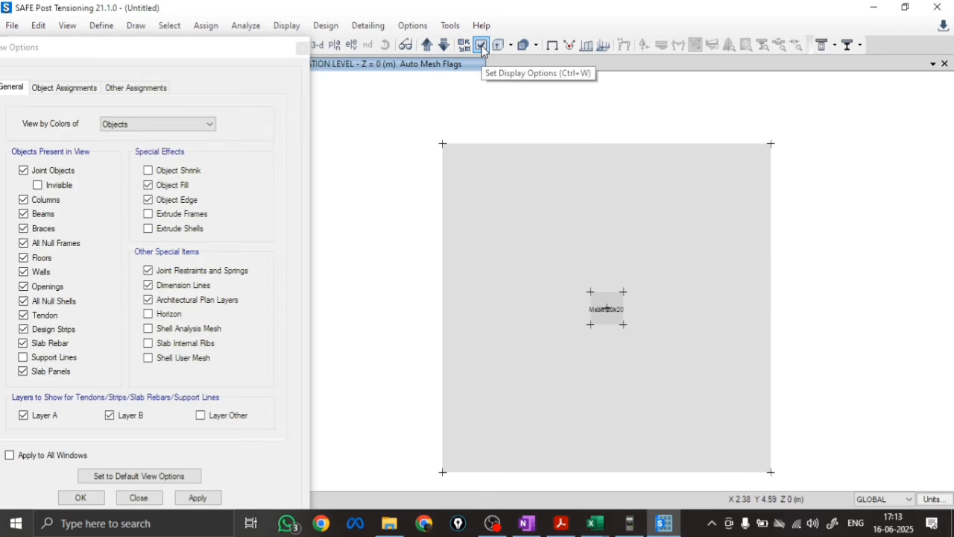
left_click(164, 335)
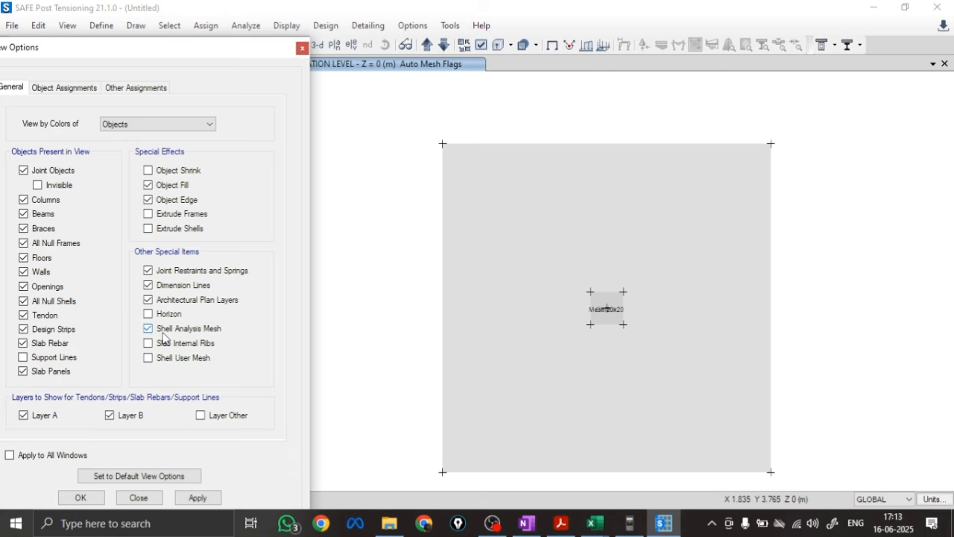
left_click(195, 498)
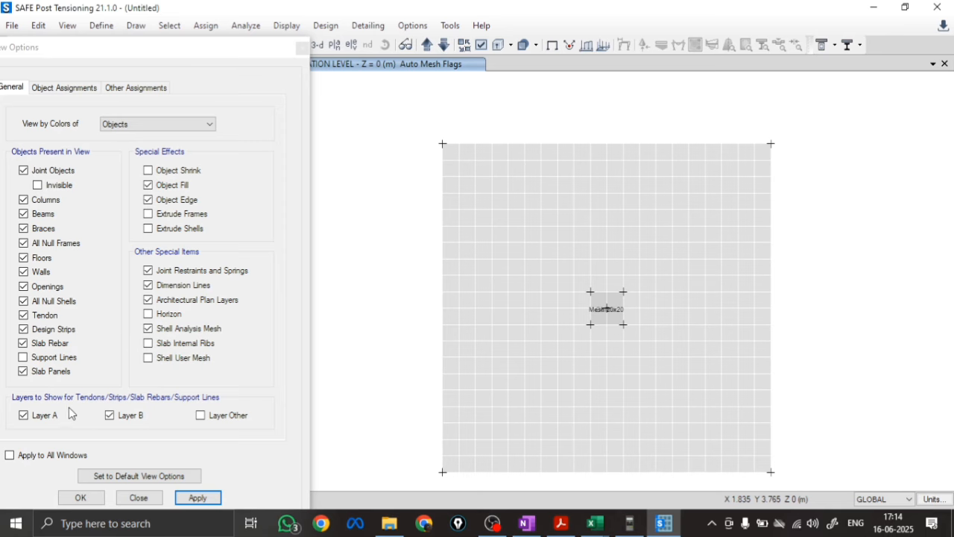
mouse_move(619, 307)
scroll(617, 311, "up", 5)
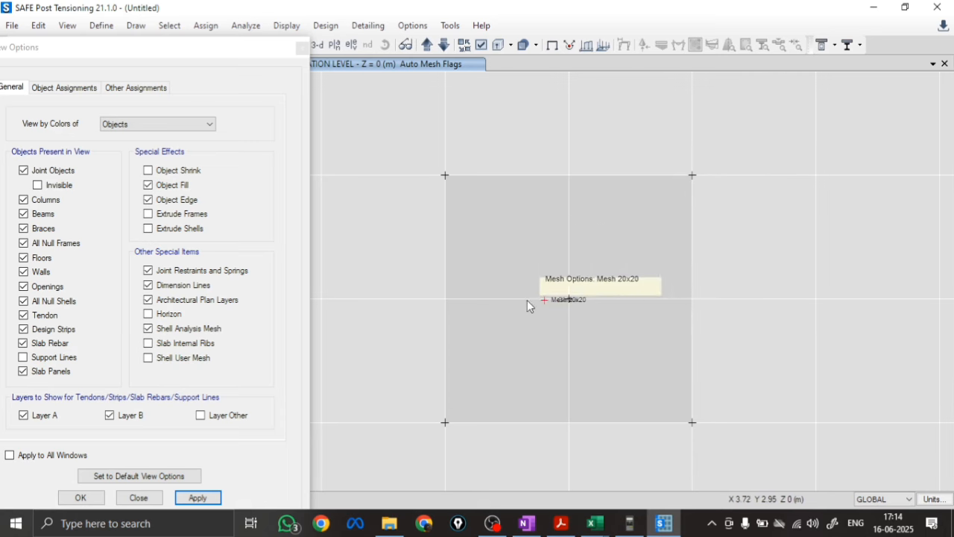
scroll(602, 259, "down", 5)
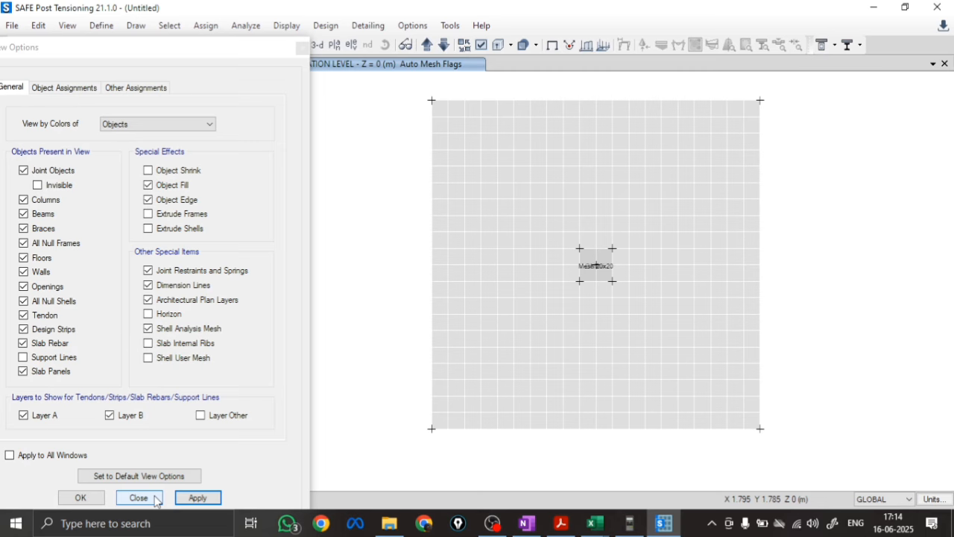
left_click(153, 499)
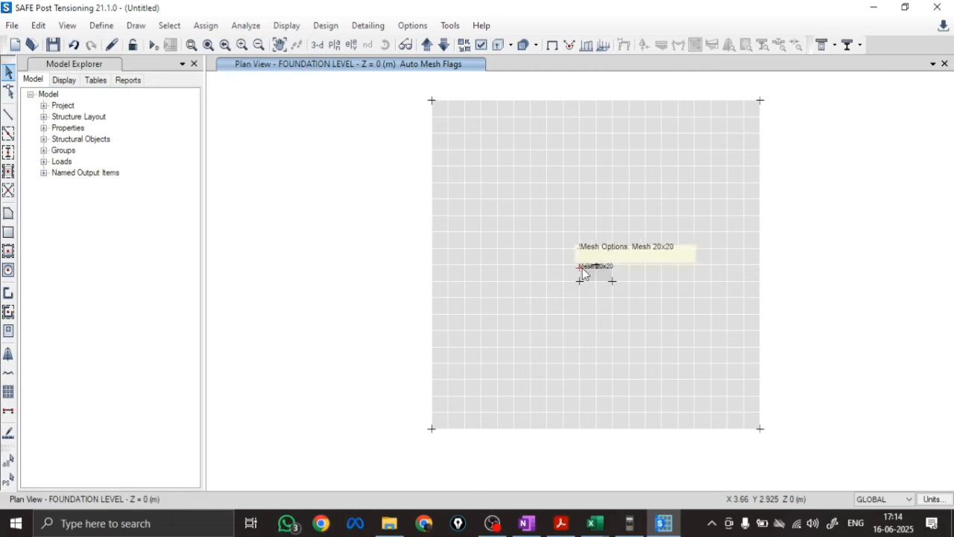
Select the footing's centre joint and enter a Live joint force of -1100 kN in global Z
scroll(583, 274, "down", 3)
left_click_drag(601, 240, 635, 287)
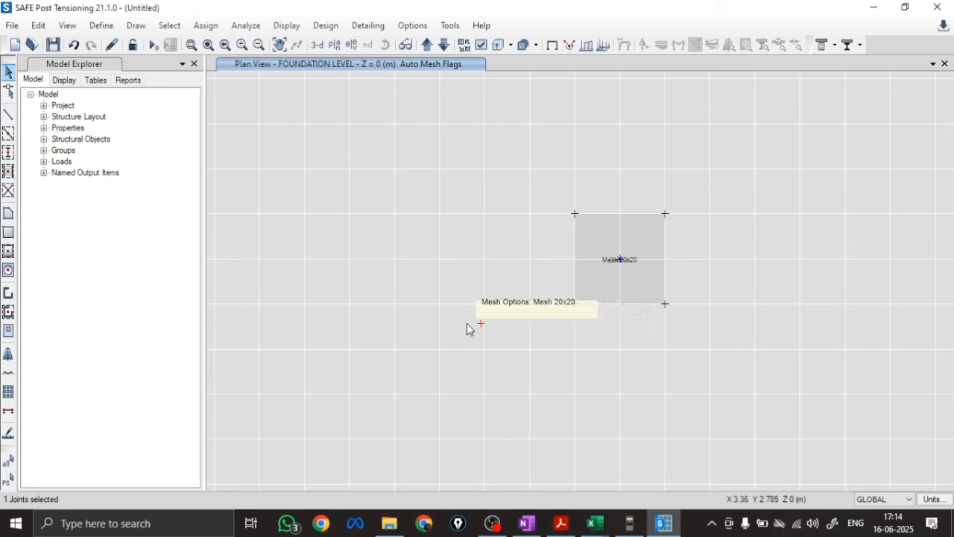
scroll(519, 322, "down", 2)
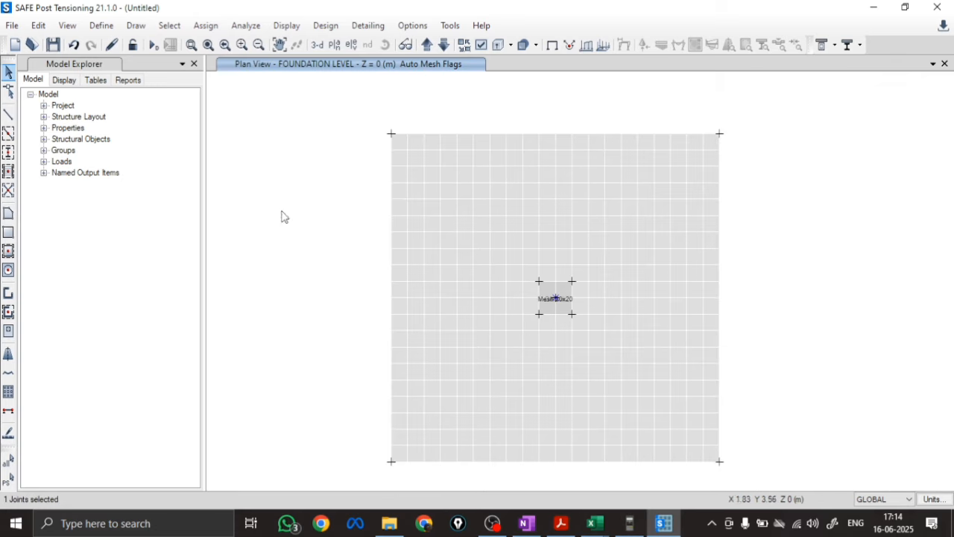
left_click(206, 26)
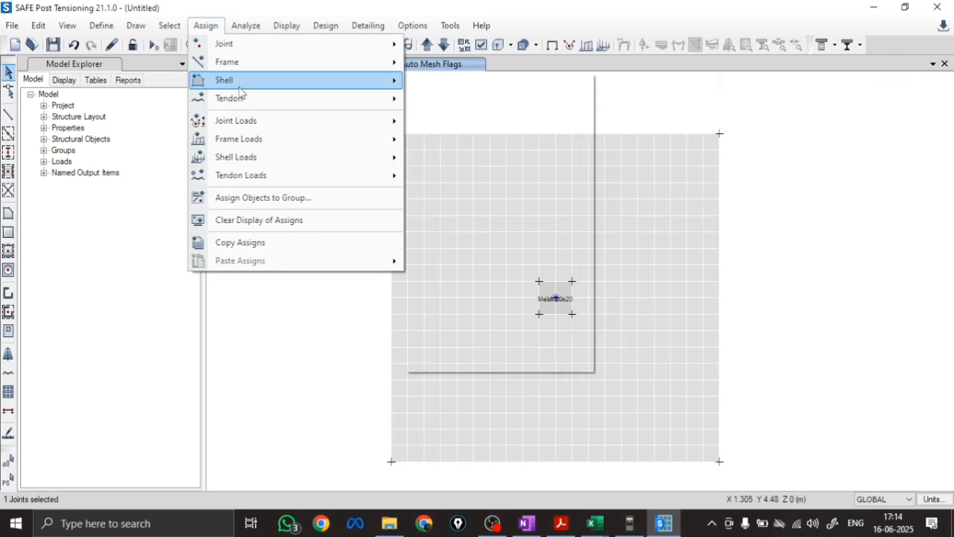
mouse_move(241, 124)
left_click(467, 123)
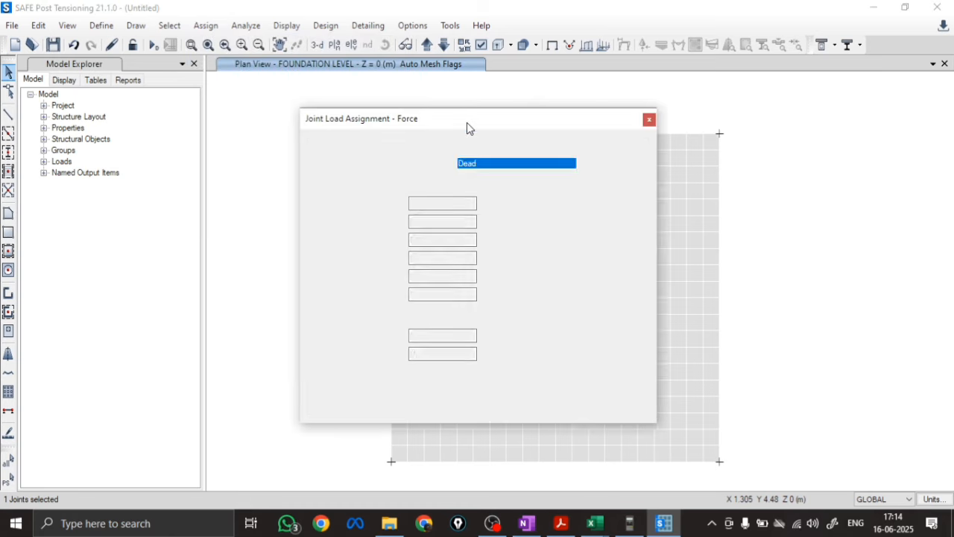
left_click(489, 163)
left_click(477, 185)
left_click(416, 239)
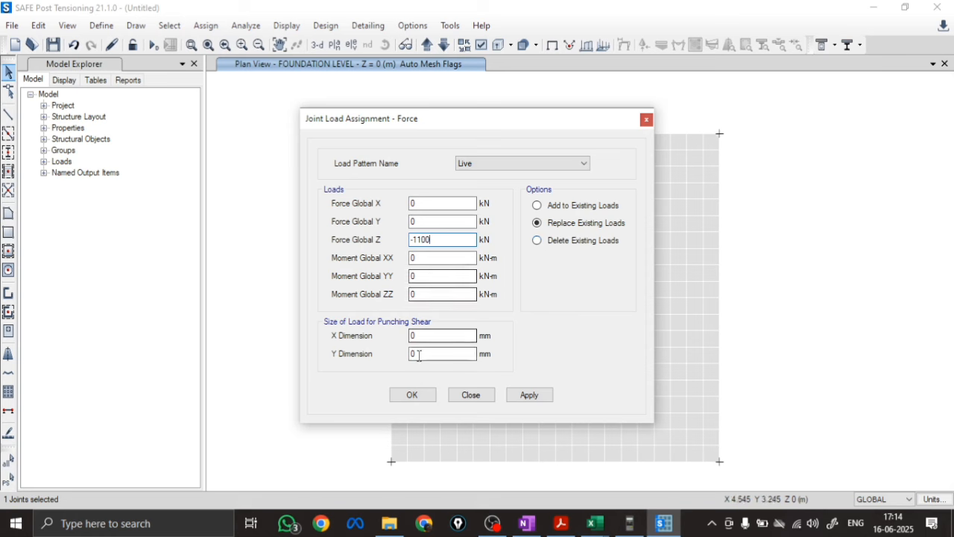
Set the load's punching shear size to 230 mm in X and Y, and apply the Live load to the joint
left_click(432, 337)
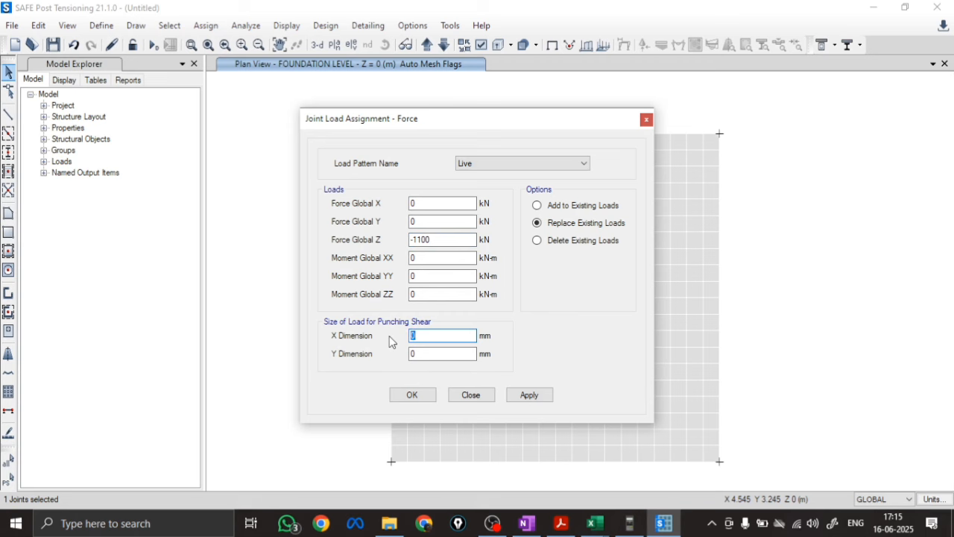
left_click(431, 355)
type("23")
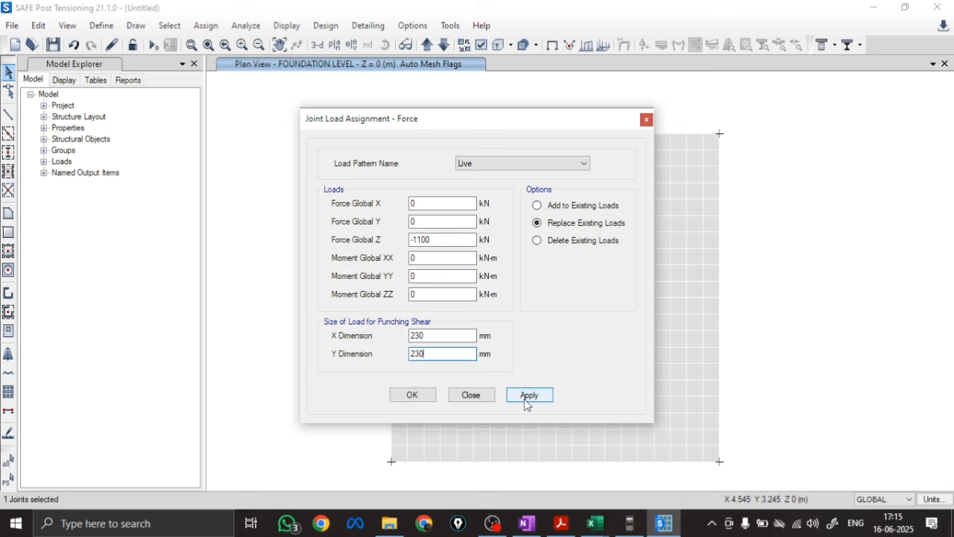
left_click(527, 397)
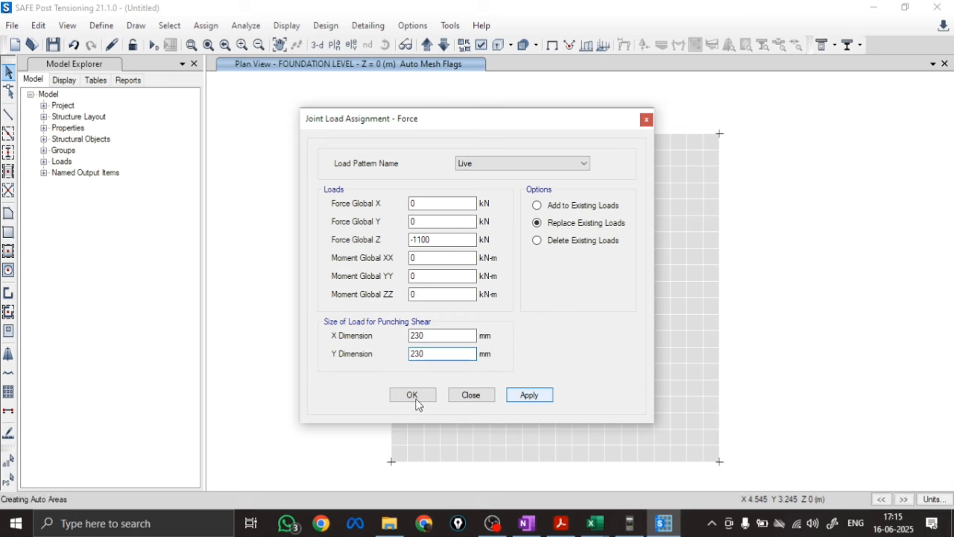
Finish the joint load assignment, show the footing in the 3-D view, and set the maximum and minimum graphic font sizes to 15 points
key("Return")
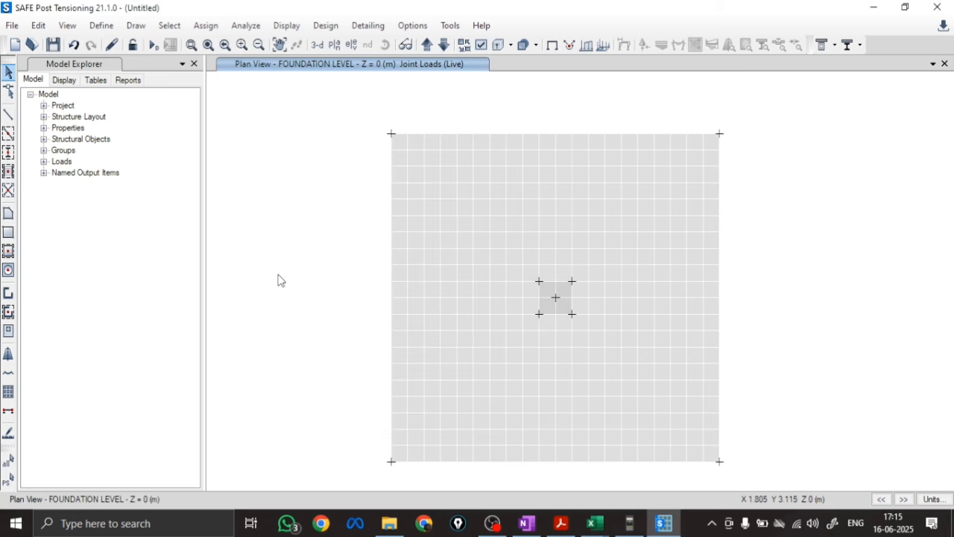
left_click(319, 45)
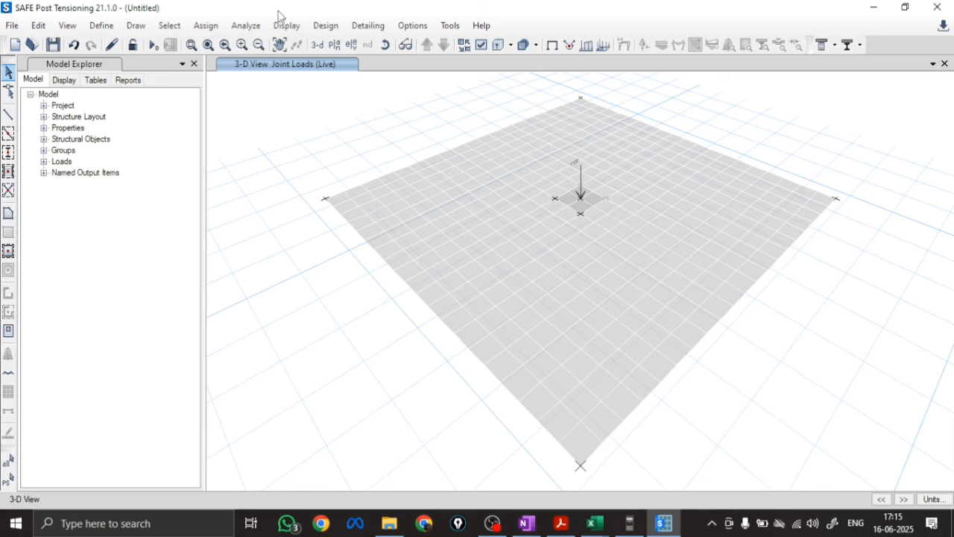
left_click(403, 27)
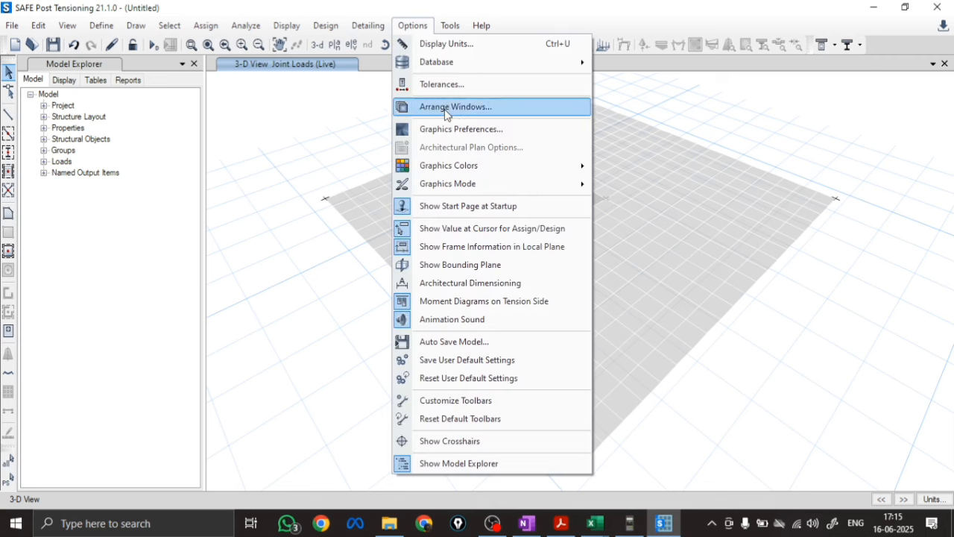
left_click(446, 129)
key("Tab")
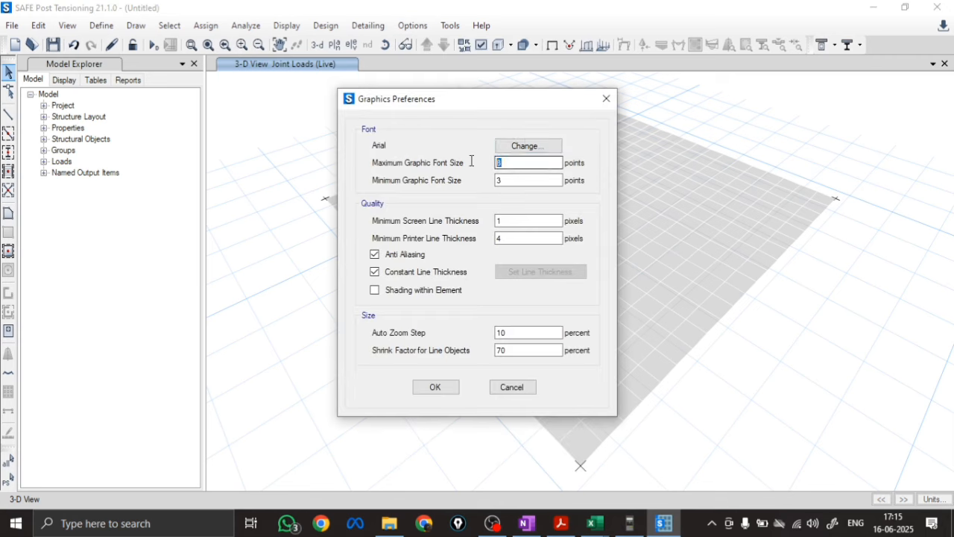
type("15")
key("Tab")
type("15")
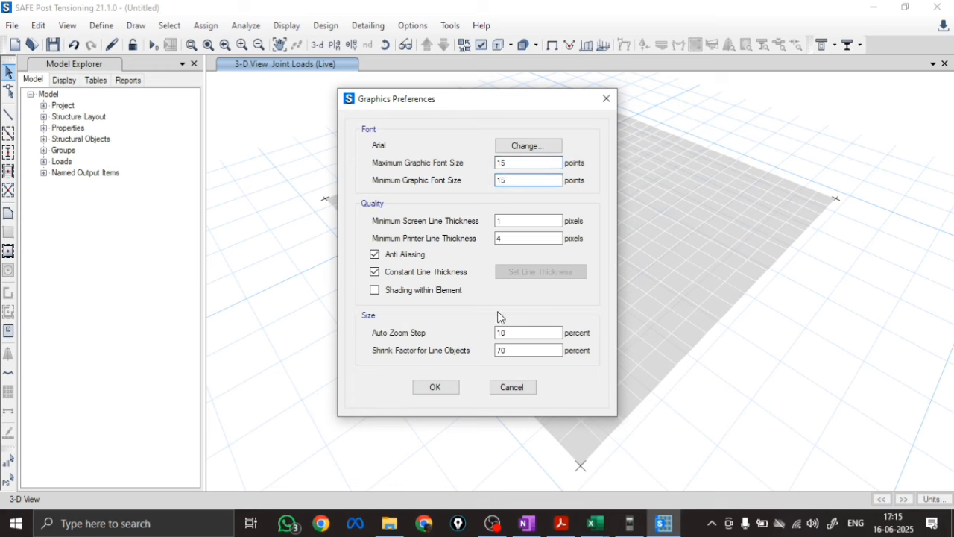
left_click(435, 386)
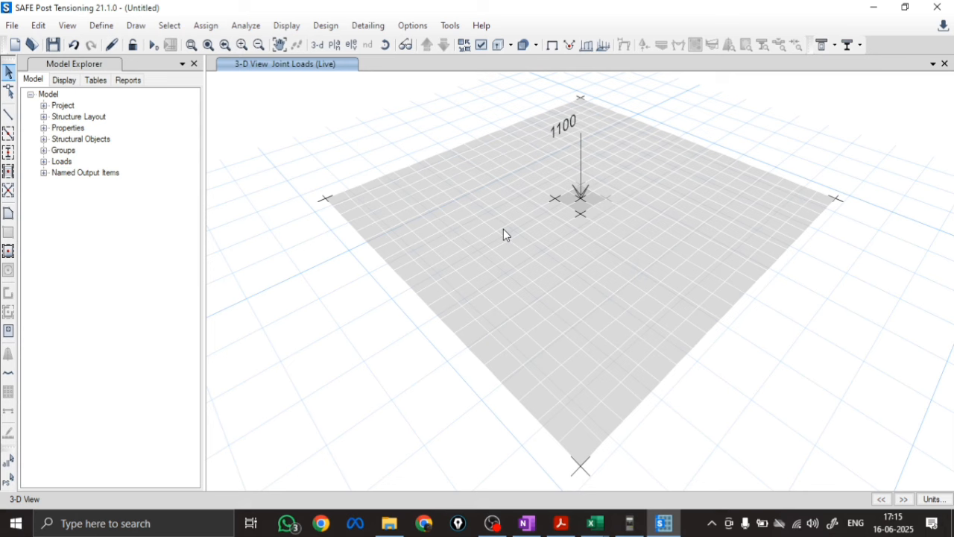
In the IS 456:2000 concrete design preferences, set the slab's top and bottom clear covers to 50 mm
left_click(325, 25)
mouse_move(337, 47)
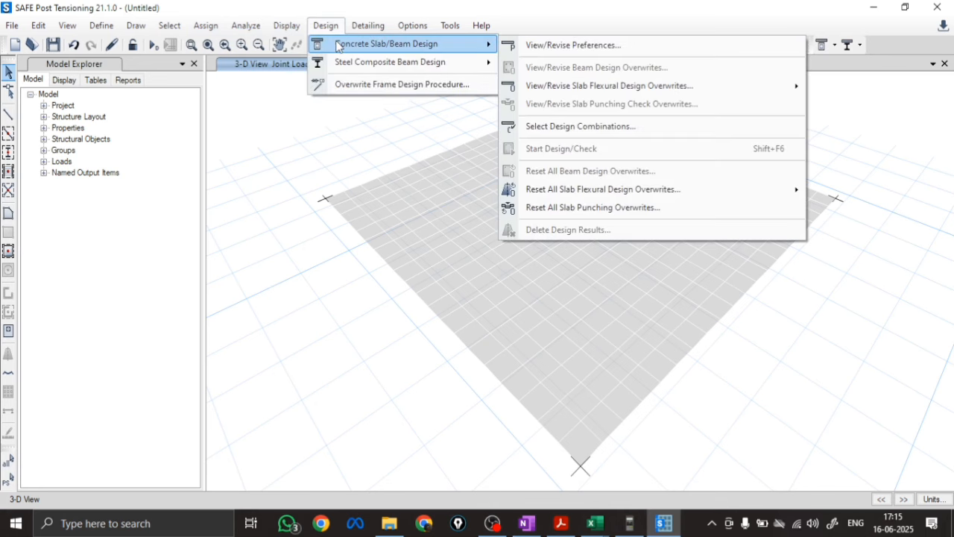
left_click(589, 47)
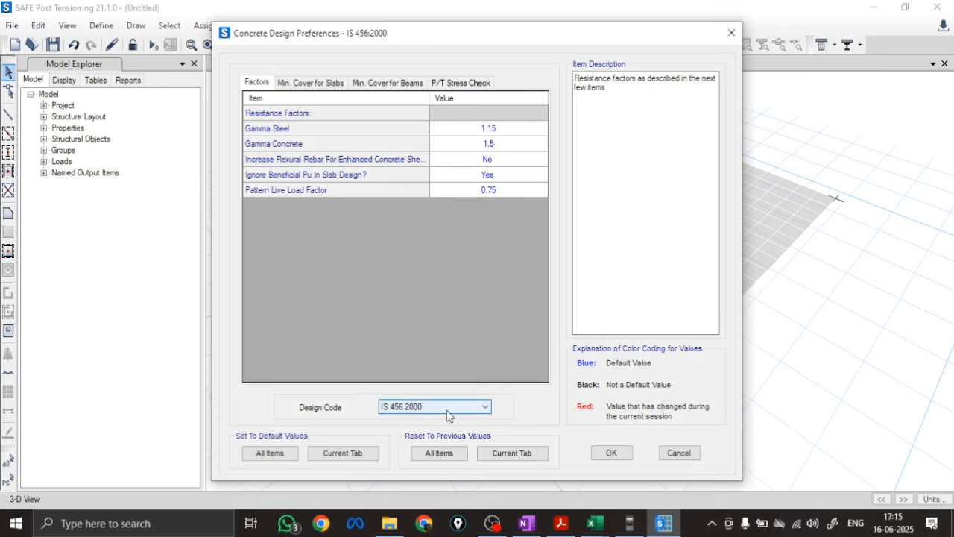
left_click(312, 83)
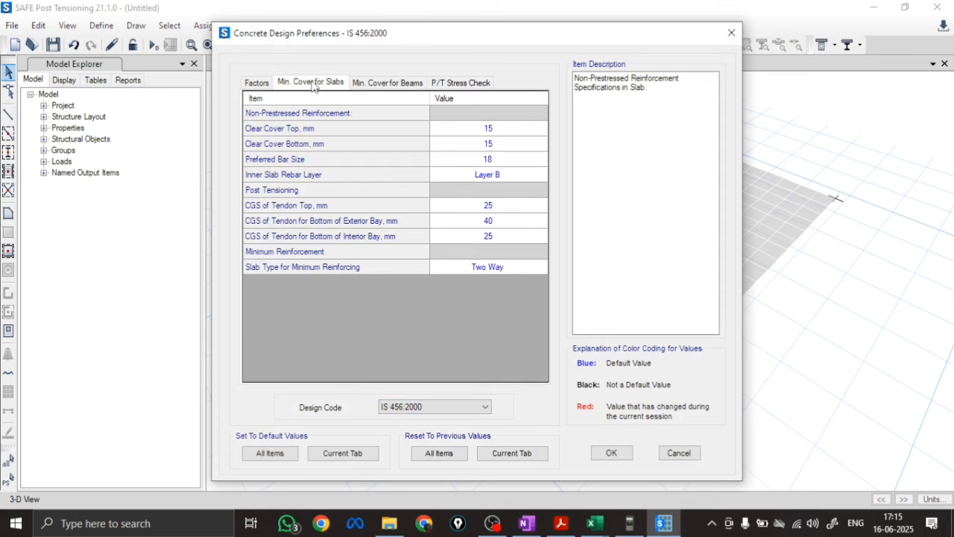
left_click(467, 129)
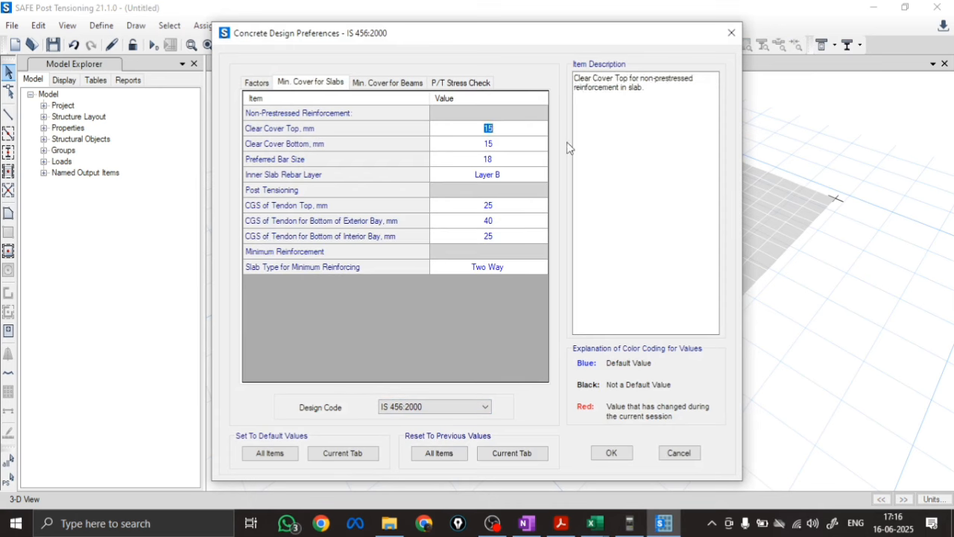
type("50")
key("Return")
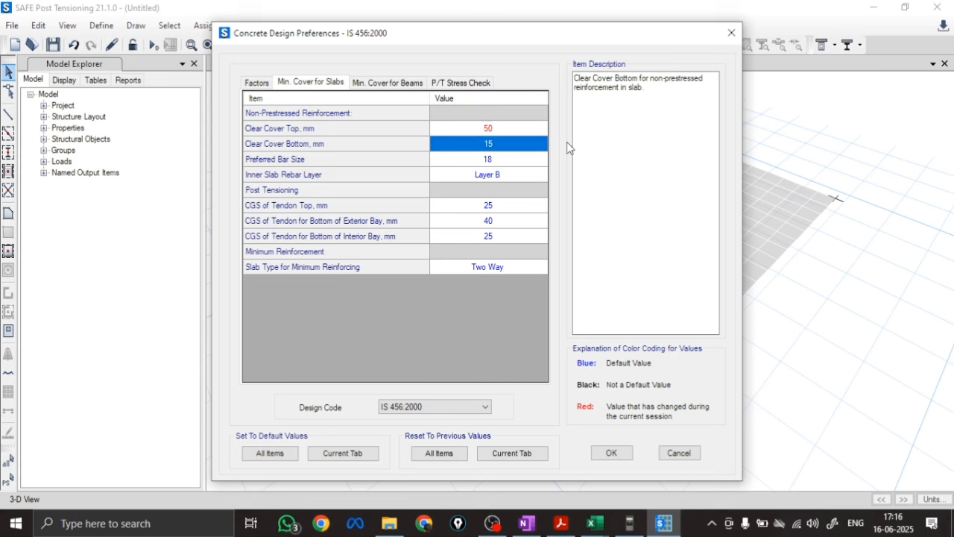
left_click(509, 148)
type("5")
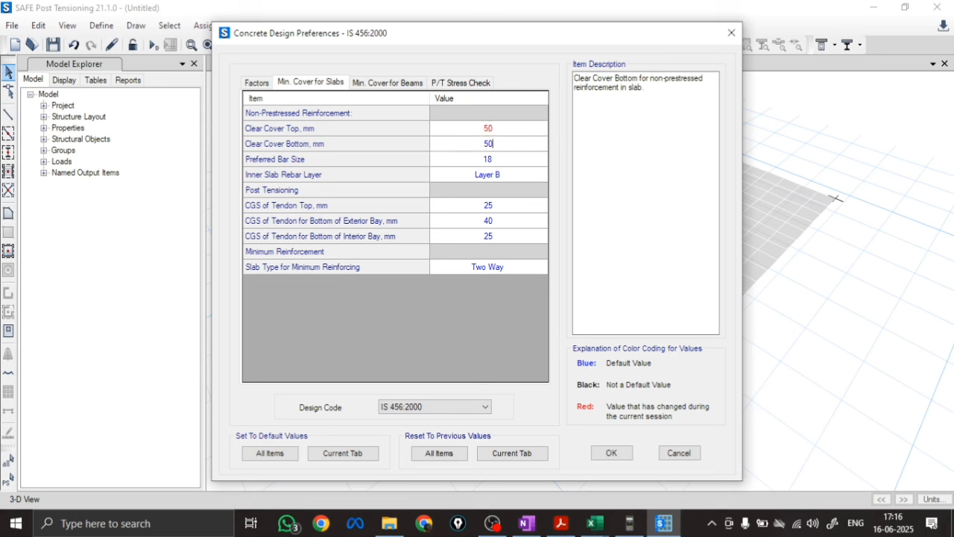
key("Return")
Set the preferred slab bar size to 12, check it against the reinforcement in the square footing Excel sheet, and accept the preferences in SAFE
left_click(499, 155)
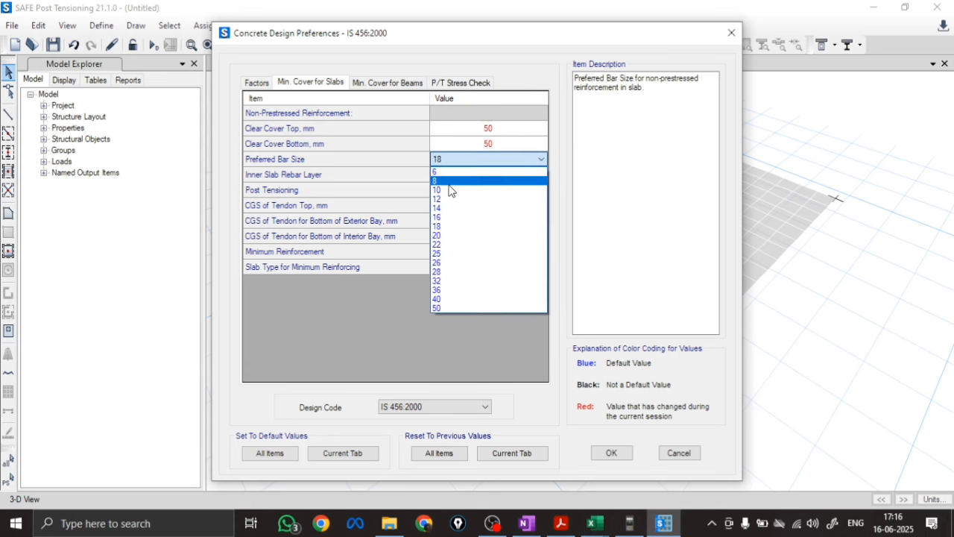
left_click(451, 199)
mouse_move(601, 514)
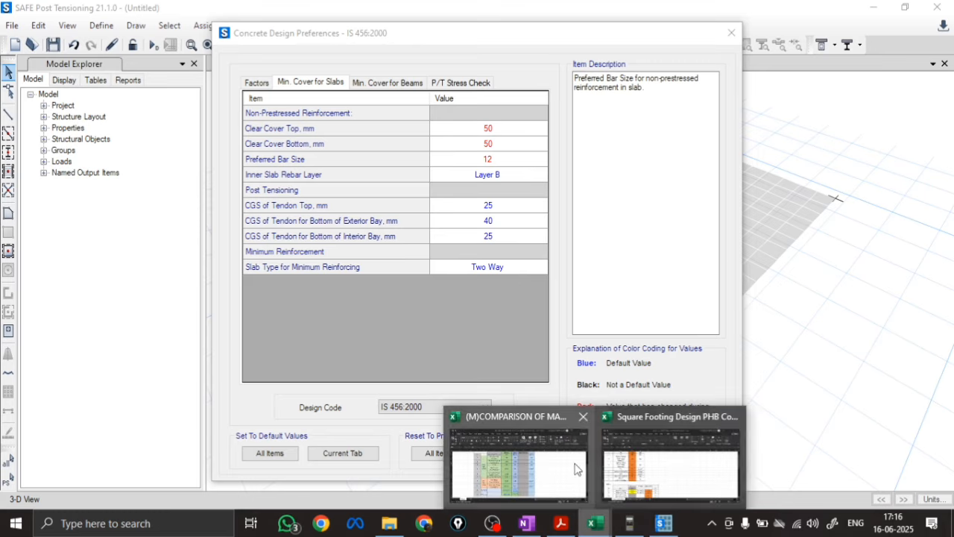
left_click(671, 468)
scroll(400, 312, "down", 10)
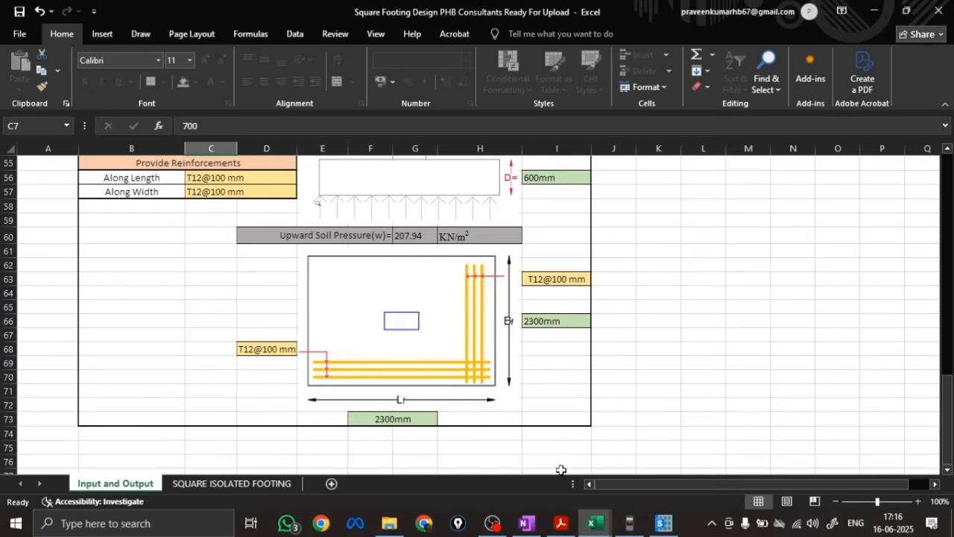
left_click(664, 523)
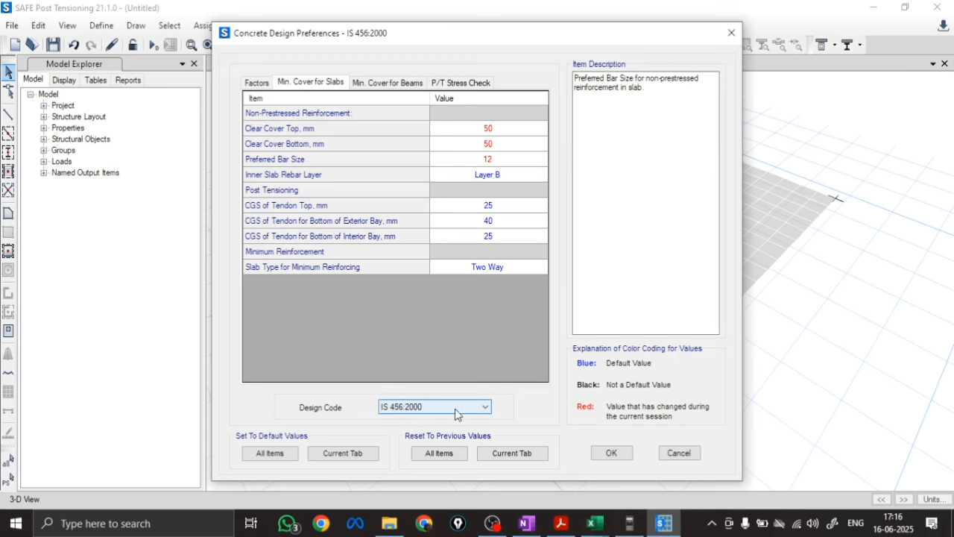
left_click(621, 456)
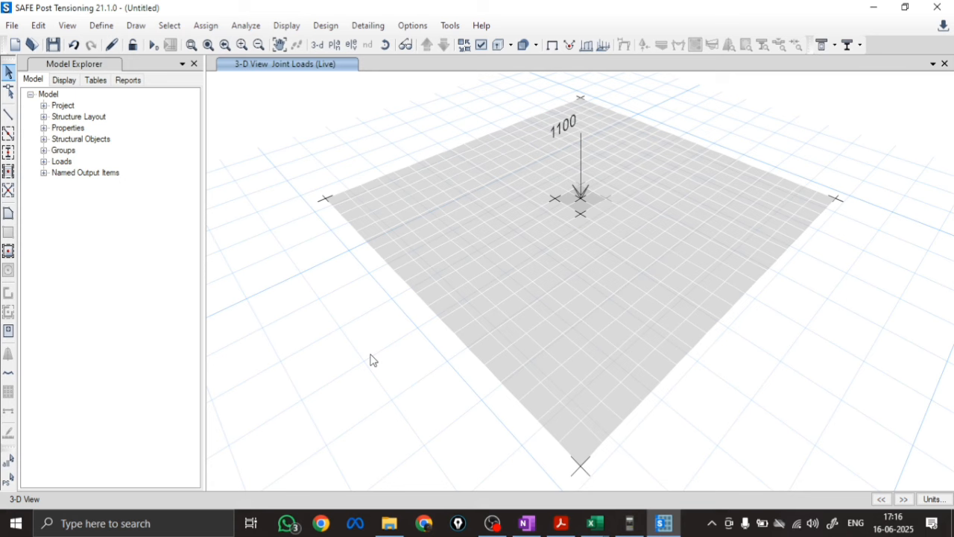
left_click(326, 26)
mouse_move(387, 43)
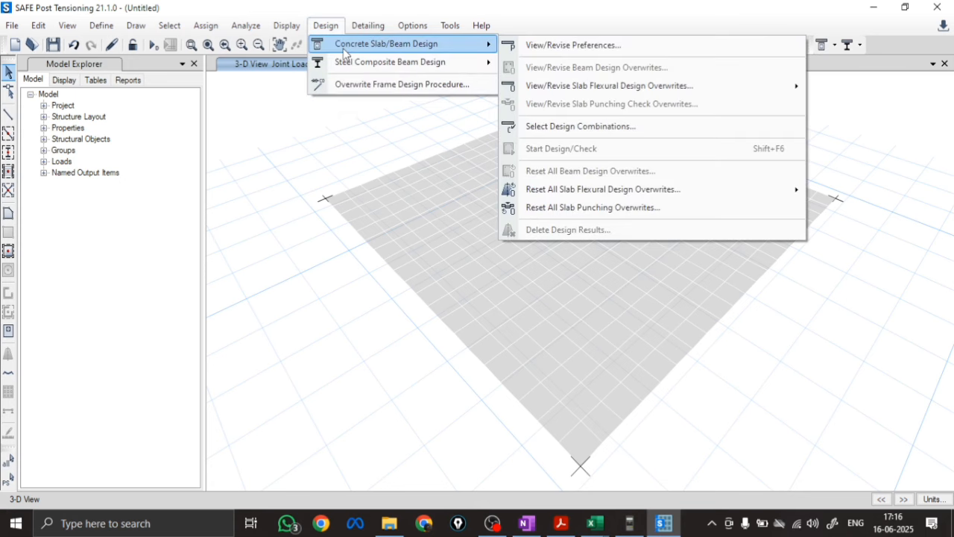
mouse_move(733, 92)
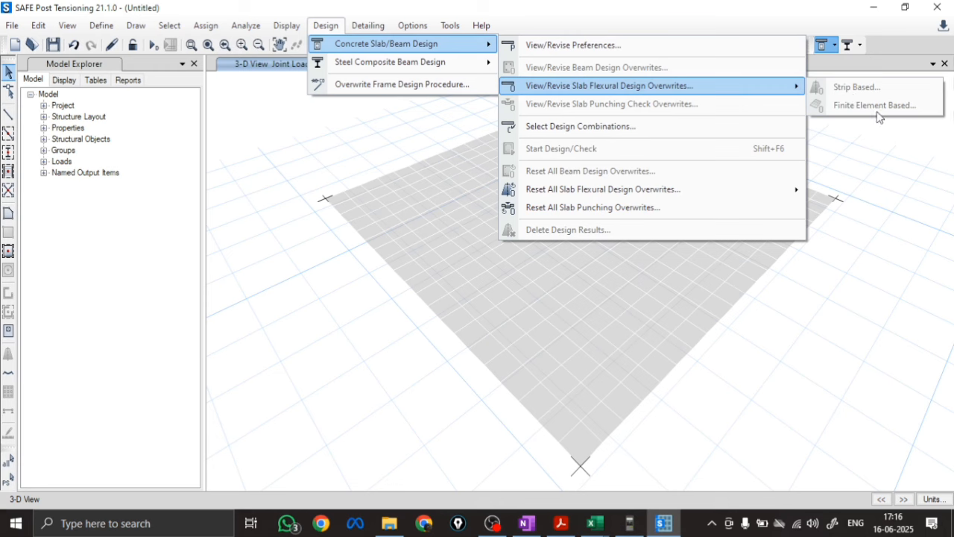
left_click(680, 219)
Select the large footing slab and set its finite element based design rebar material to FE500, with cover from preferences
left_click(560, 297)
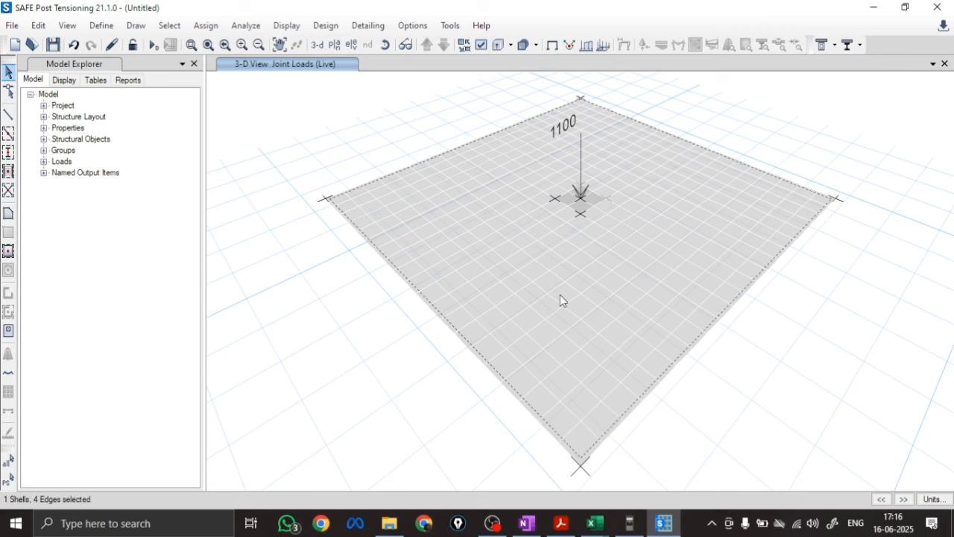
left_click(326, 25)
mouse_move(468, 47)
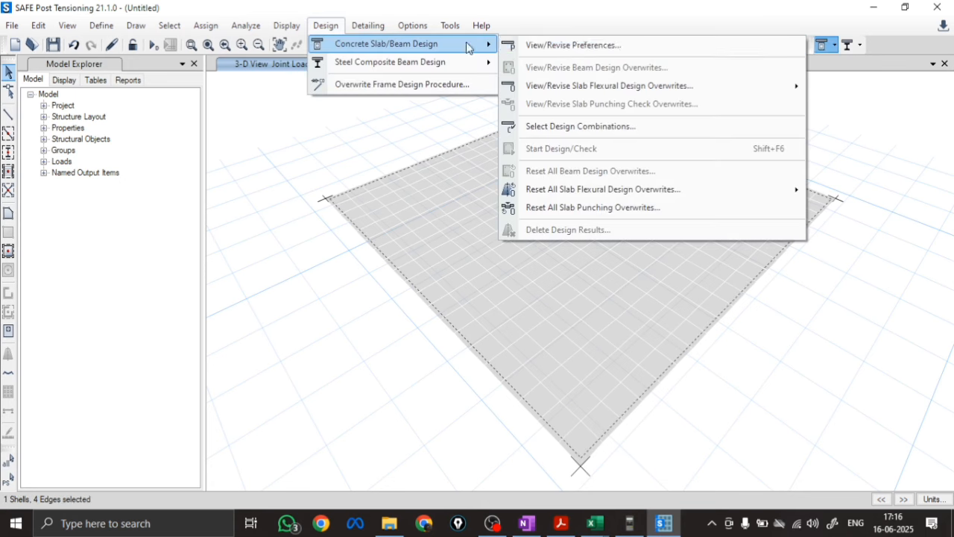
mouse_move(608, 93)
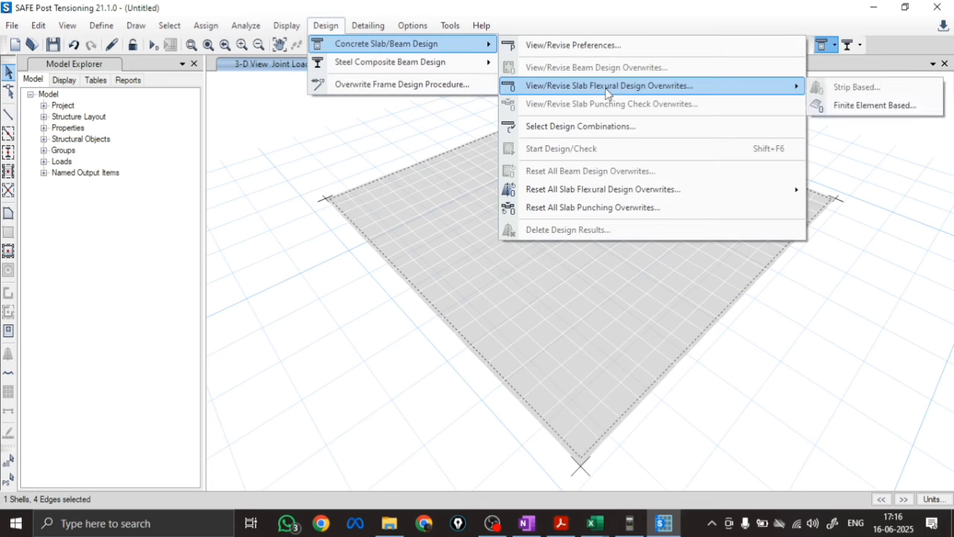
left_click(862, 108)
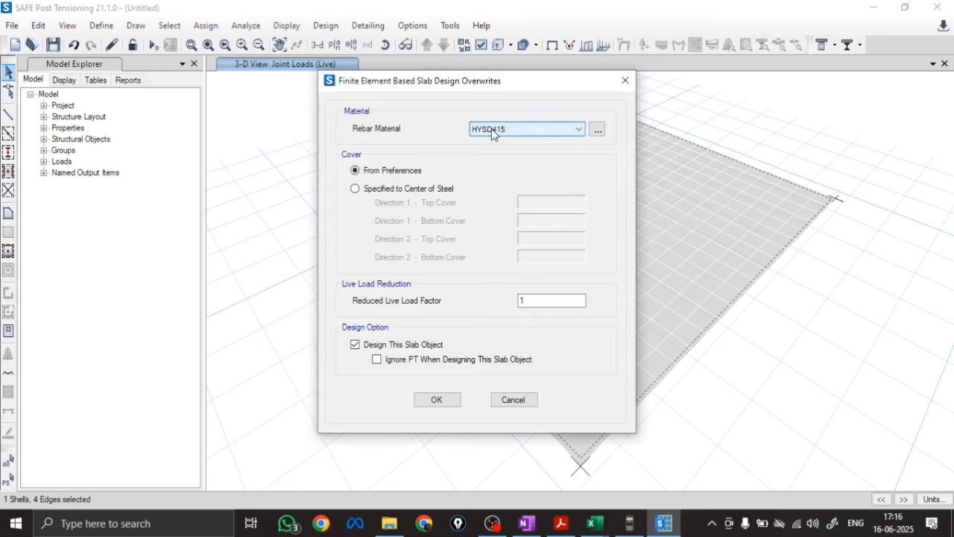
left_click(492, 129)
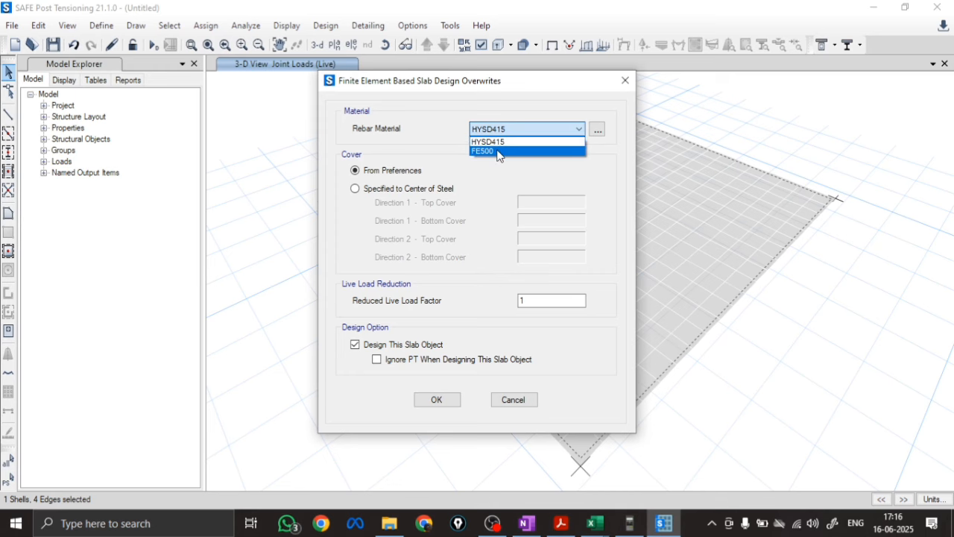
left_click(498, 152)
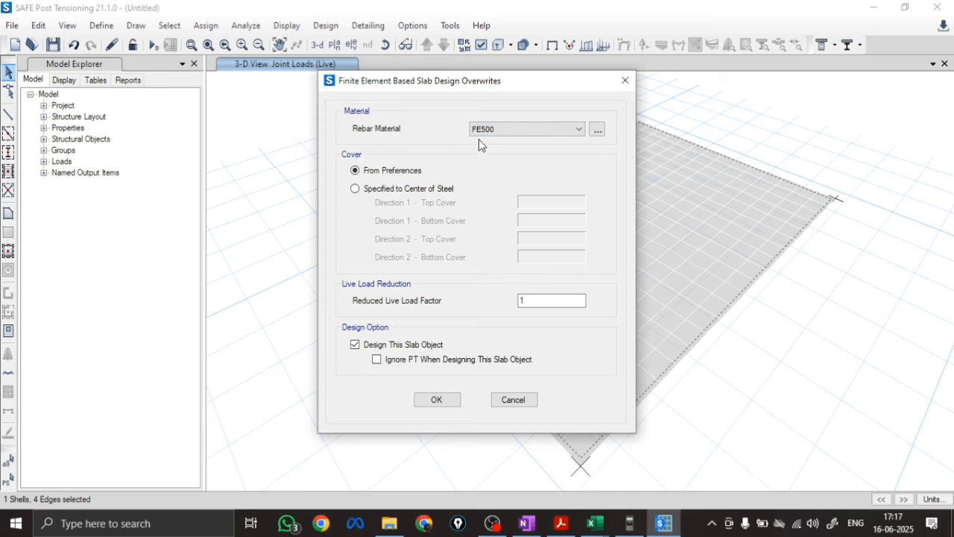
left_click(442, 402)
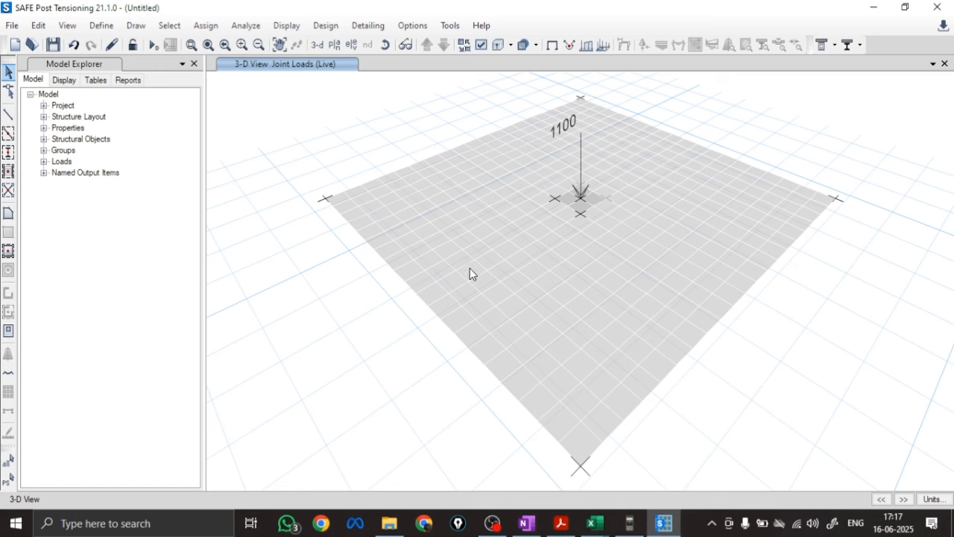
Hide the shell analysis mesh in the 3-D view
left_click(481, 44)
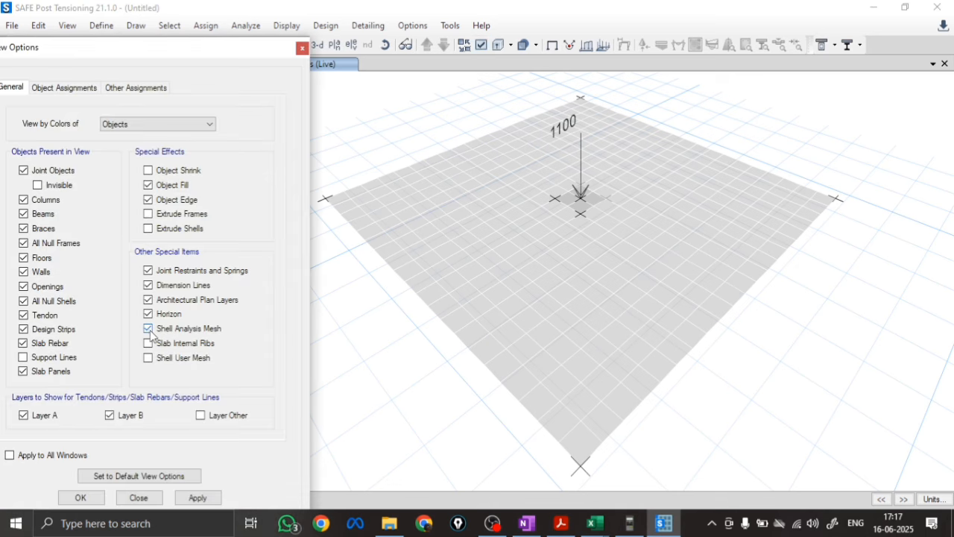
left_click(196, 496)
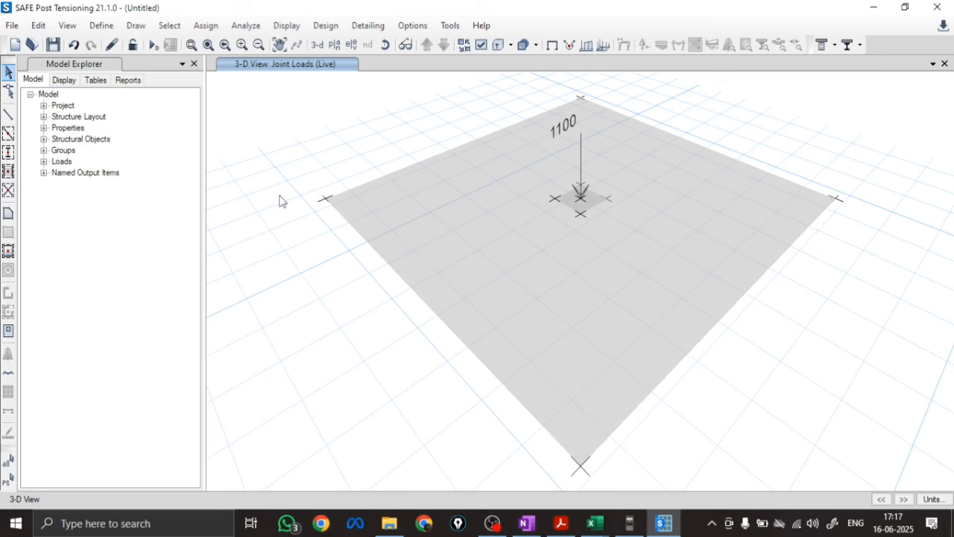
Add 1.5LL to the strength design combinations for concrete slab/beam design
left_click(322, 26)
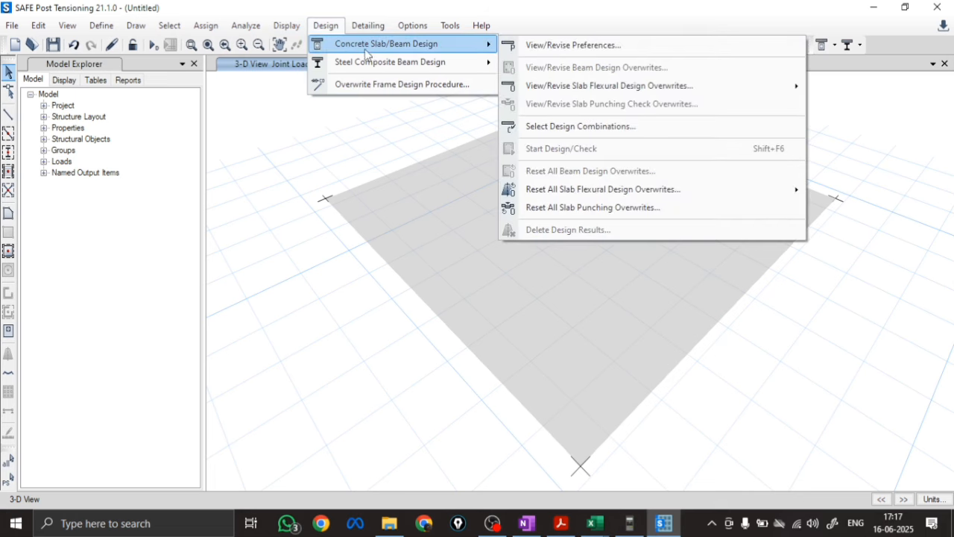
left_click(589, 129)
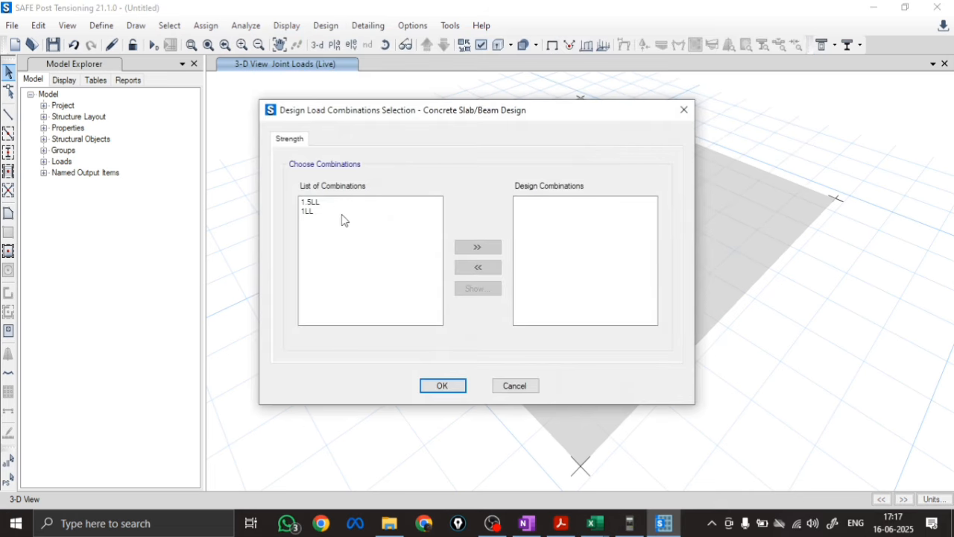
left_click(310, 202)
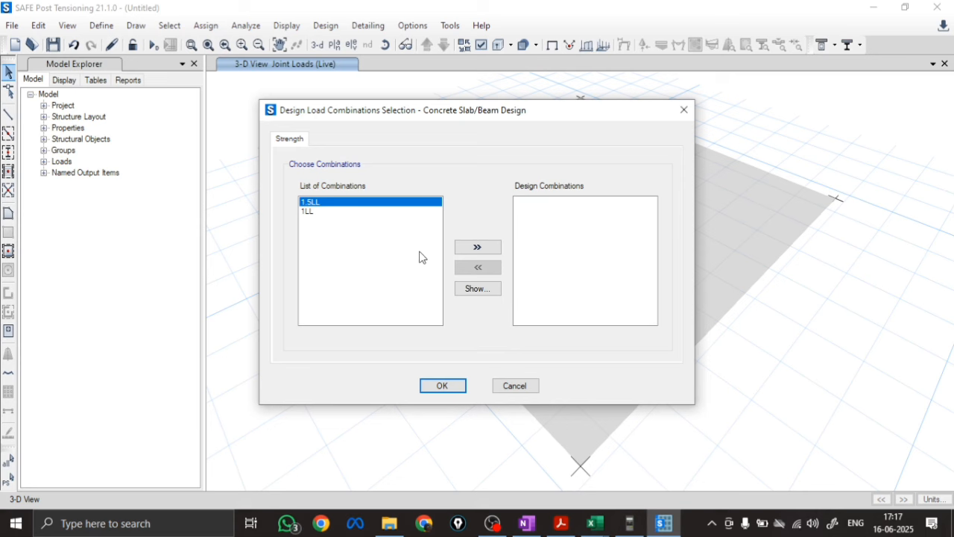
left_click(488, 248)
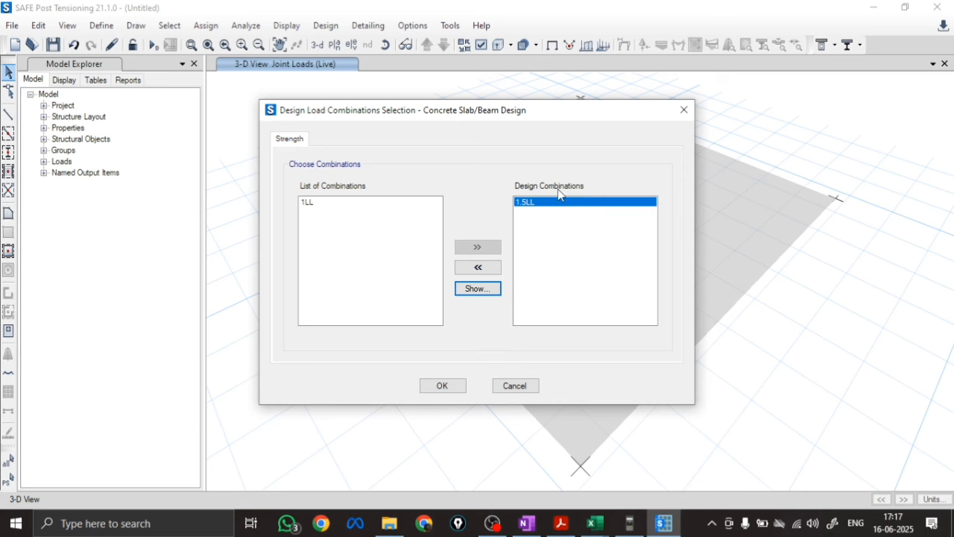
left_click(442, 387)
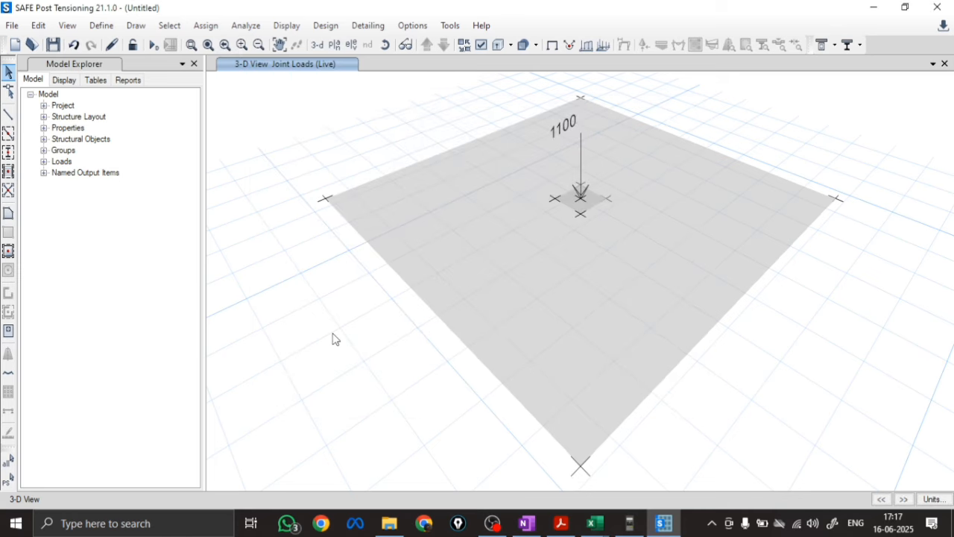
Run the model check on the footing, review the warning report, and close it
left_click(248, 28)
left_click(256, 46)
left_click(458, 445)
left_click(437, 474)
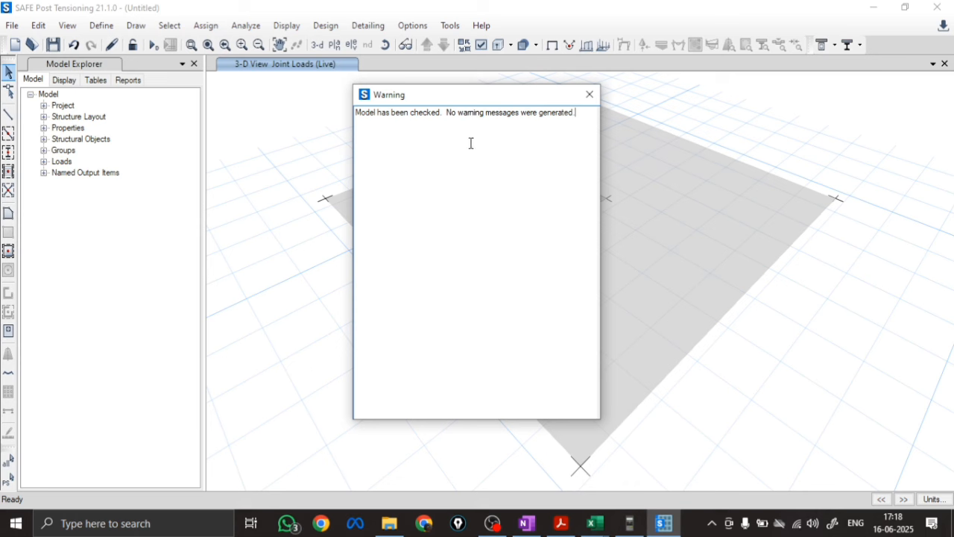
left_click(589, 94)
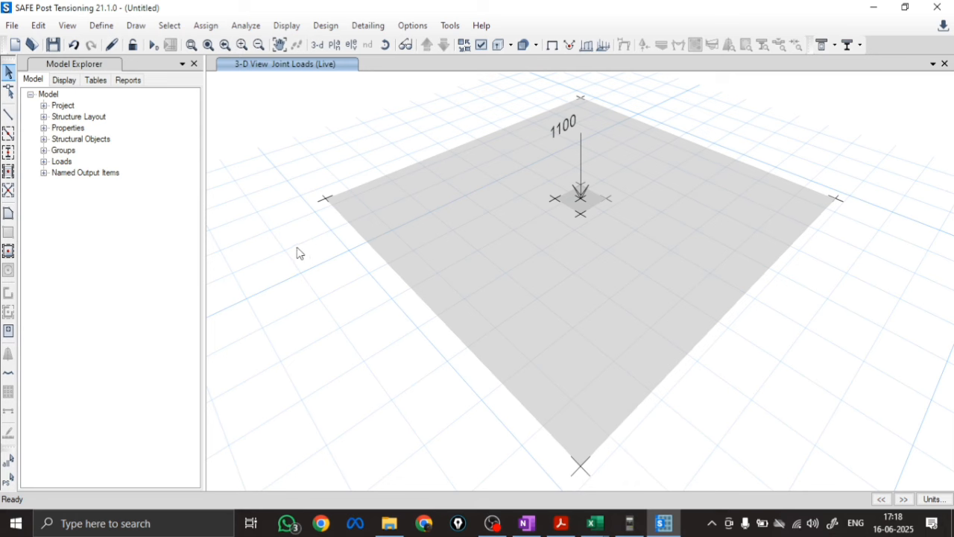
Run the analysis and design, saving the model as SAFE MODULE 1.1(M) in the SAFE MODULE 1.1 folder
left_click(259, 30)
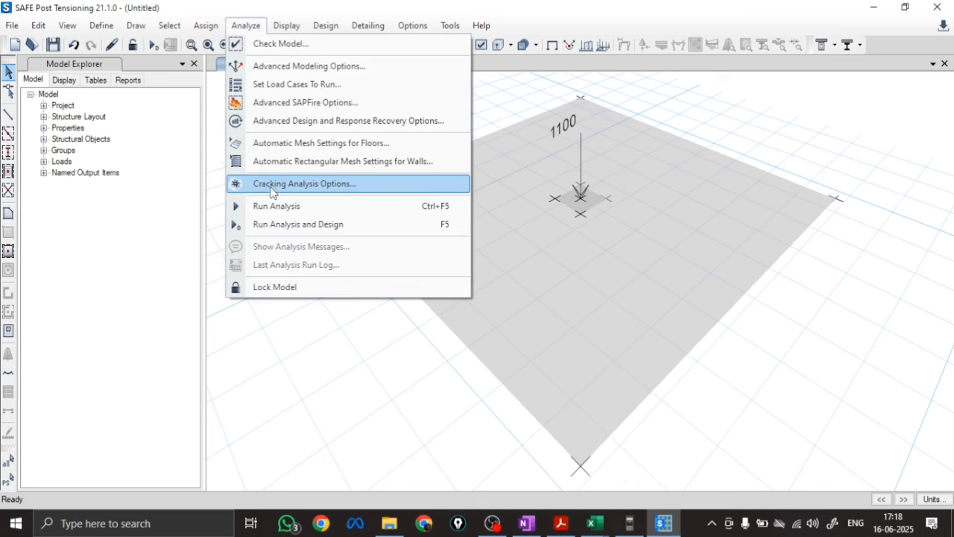
left_click(278, 224)
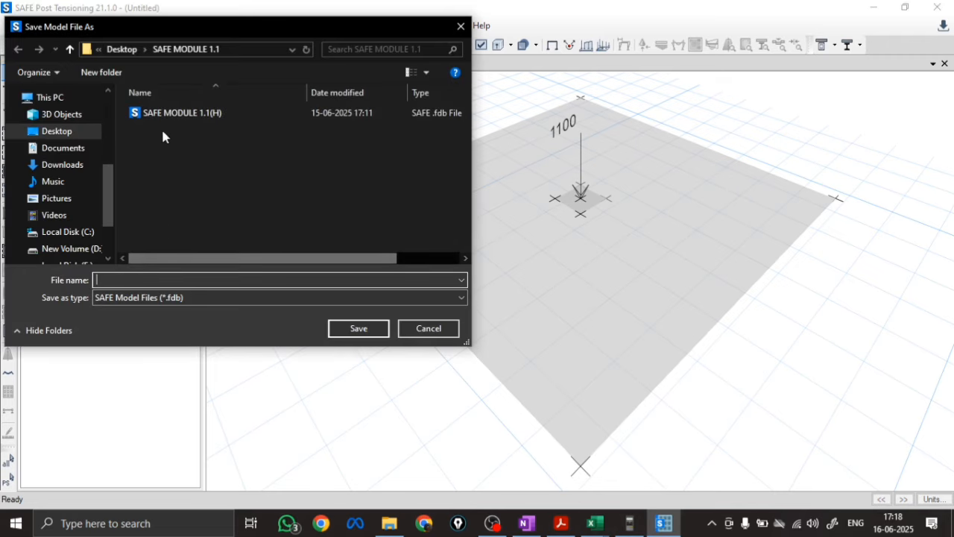
left_click(182, 113)
left_click(241, 278)
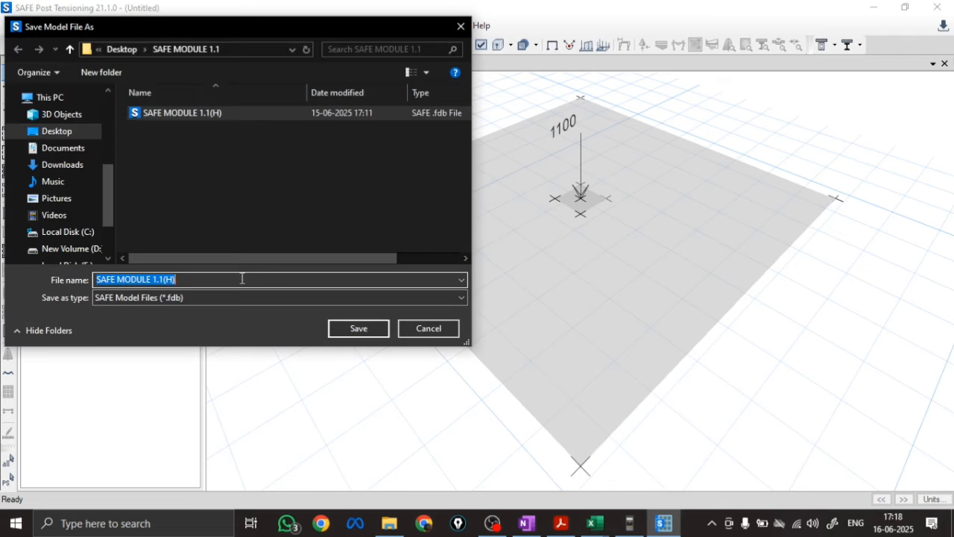
left_click(241, 278)
key("Left")
key("BackSpace")
type("m")
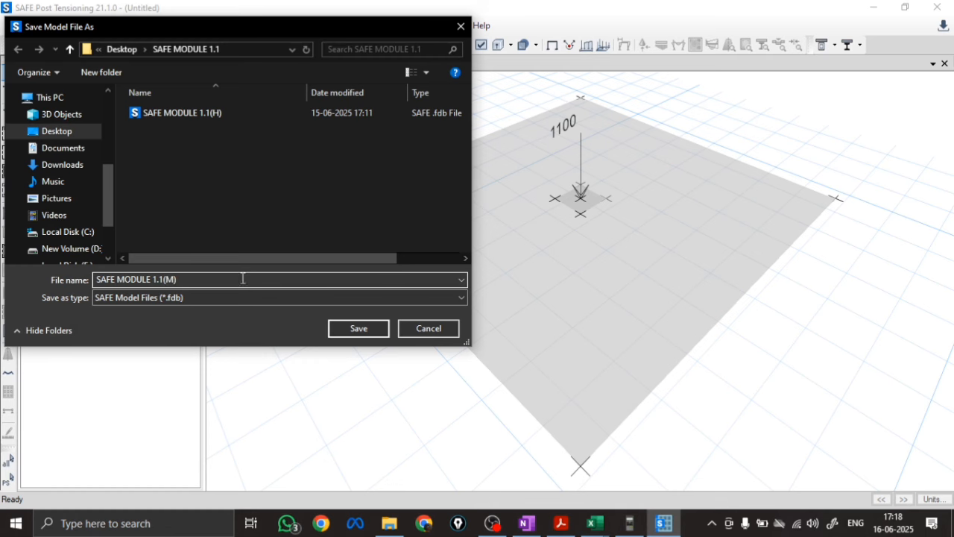
left_click(354, 333)
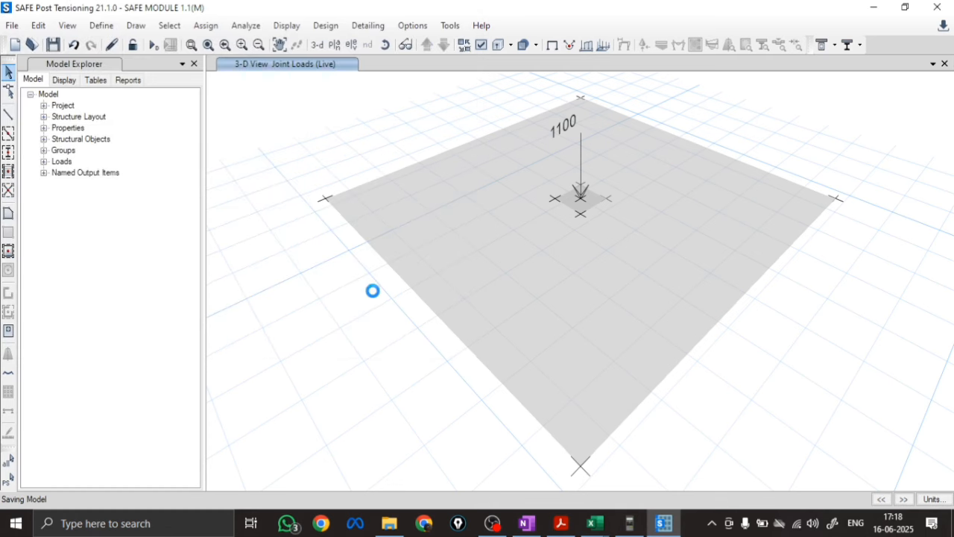
key("F5")
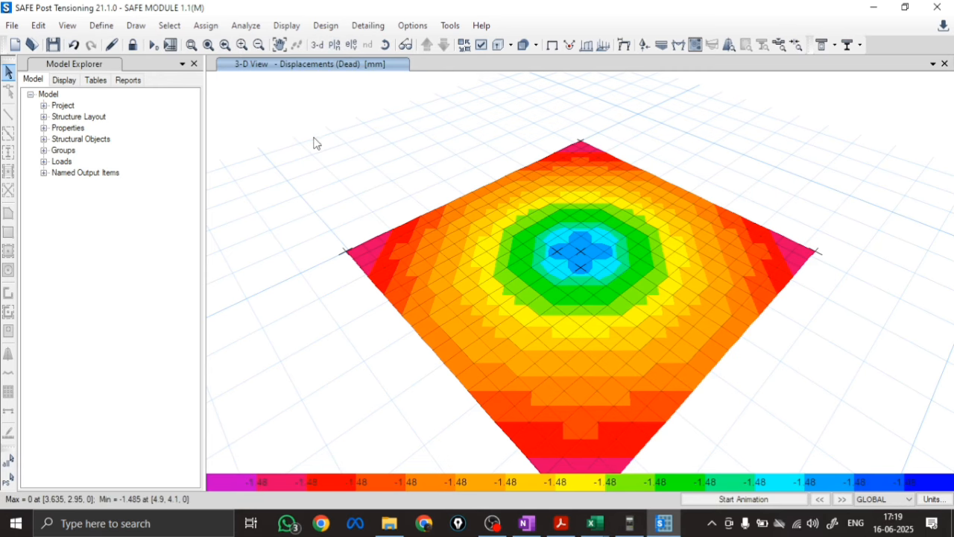
Show the soil pressure contours for the 1LL combination in the foundation-level plan view
scroll(307, 149, "down", 4)
scroll(307, 149, "up", 4)
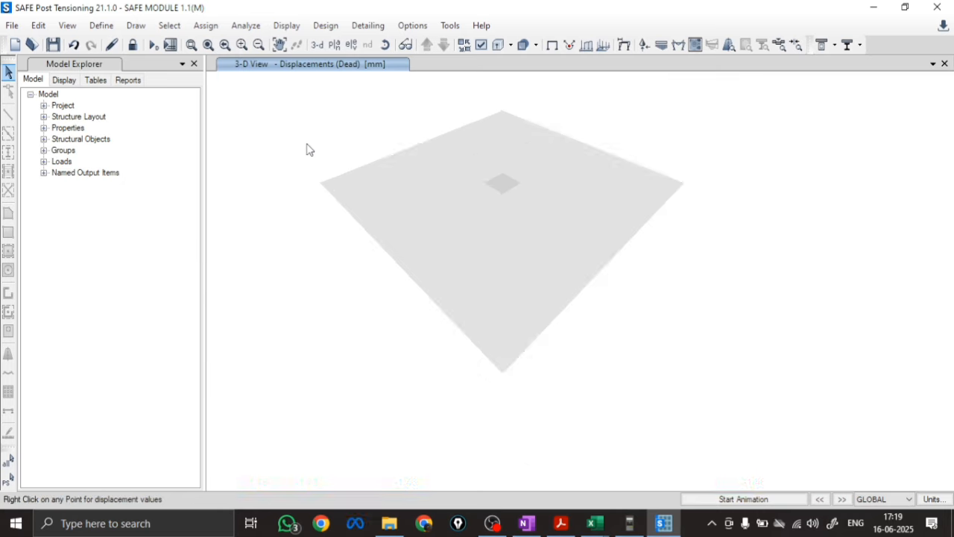
left_click(335, 46)
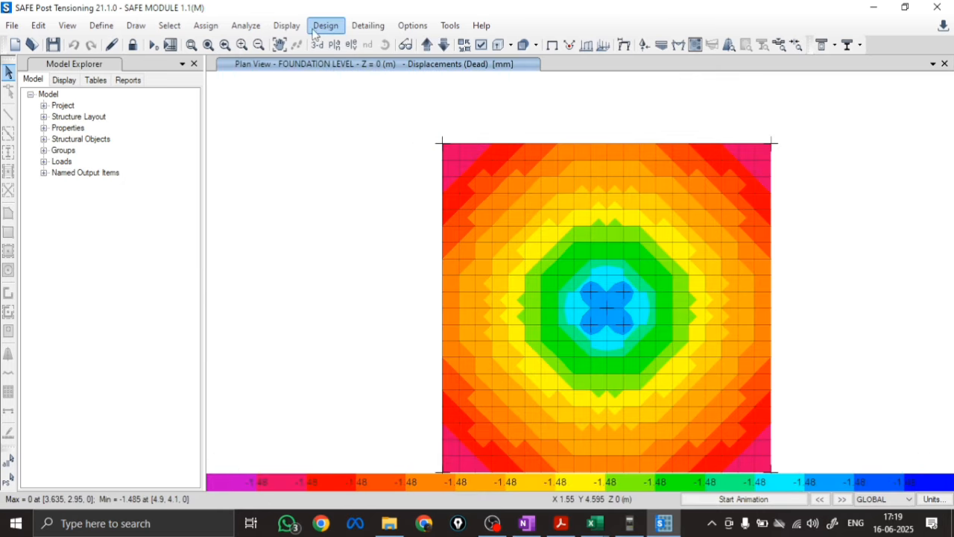
left_click(283, 27)
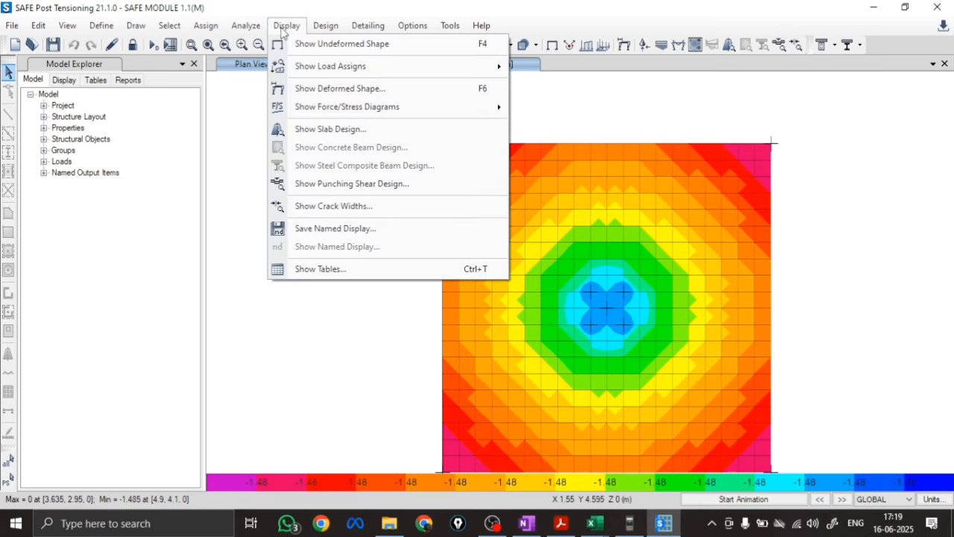
mouse_move(326, 107)
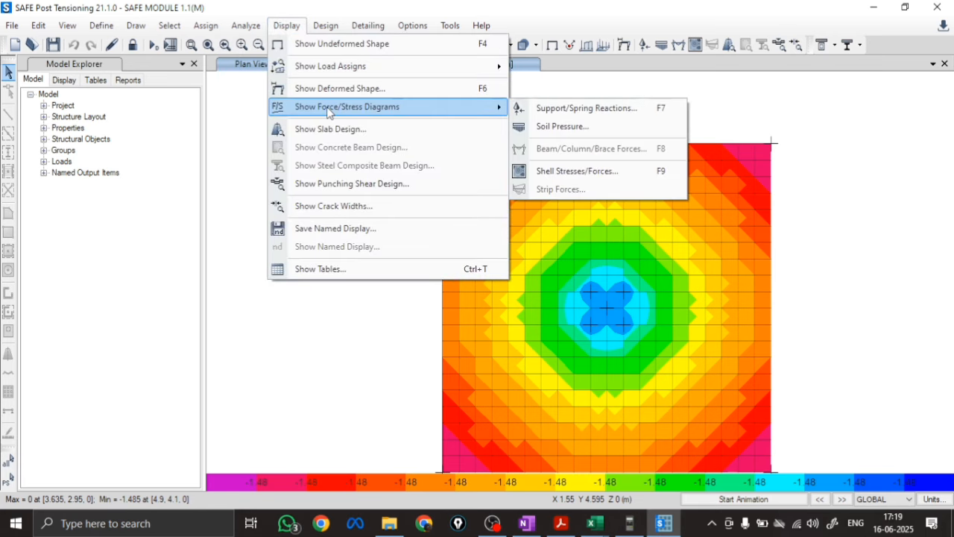
left_click(563, 127)
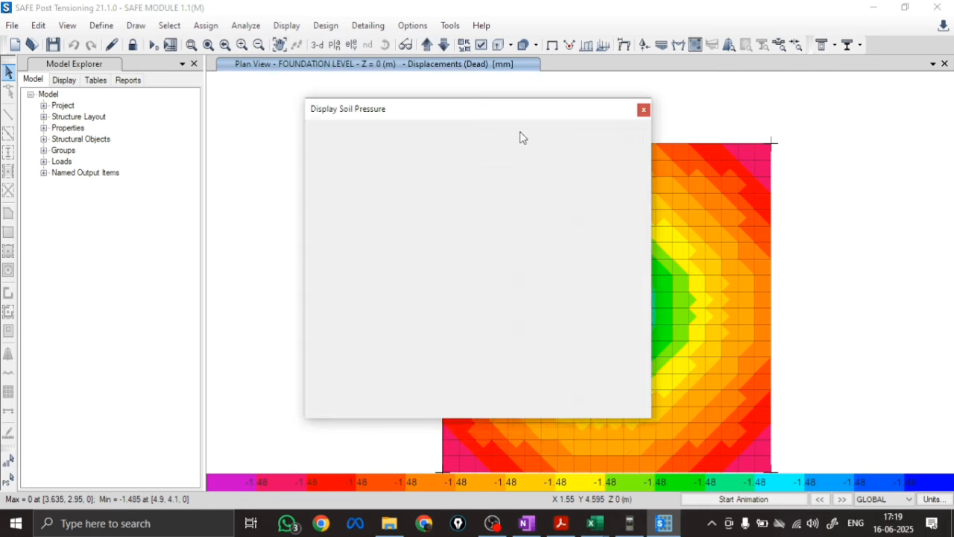
left_click(434, 157)
left_click(377, 176)
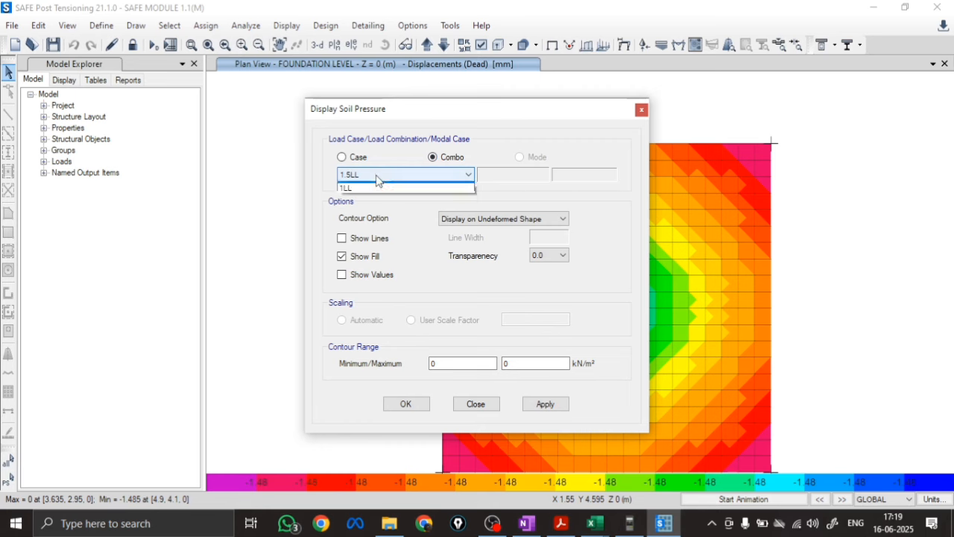
left_click(374, 188)
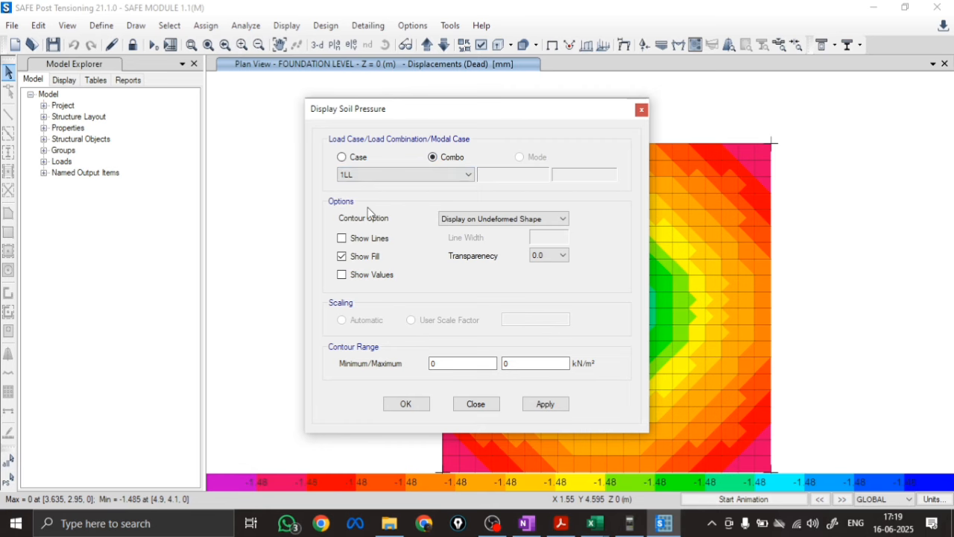
left_click(545, 404)
left_click(406, 403)
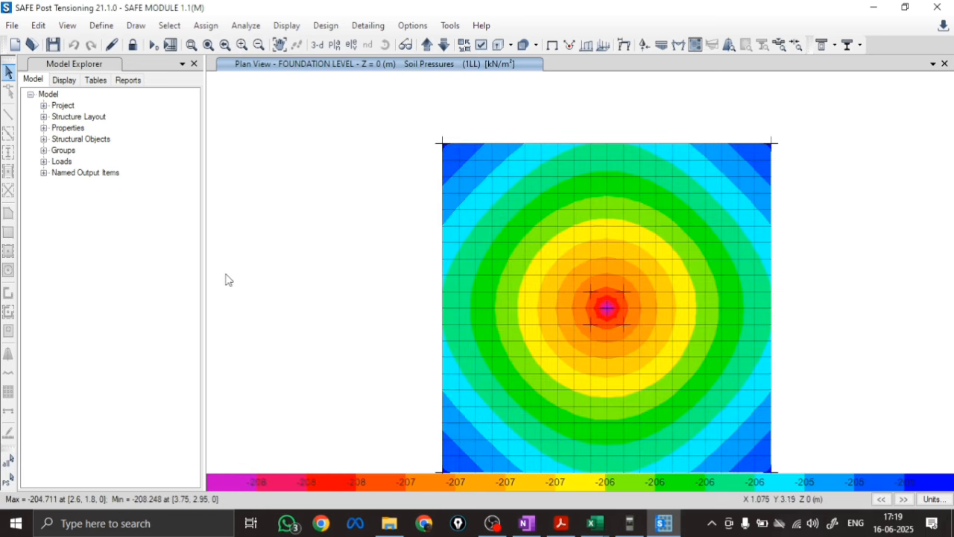
Read the peak soil pressure at the footing's centre and enter 208.24 as the Safe Software upward soil pressure in the Excel comparison sheet
scroll(239, 270, "down", 3)
scroll(295, 300, "up", 3)
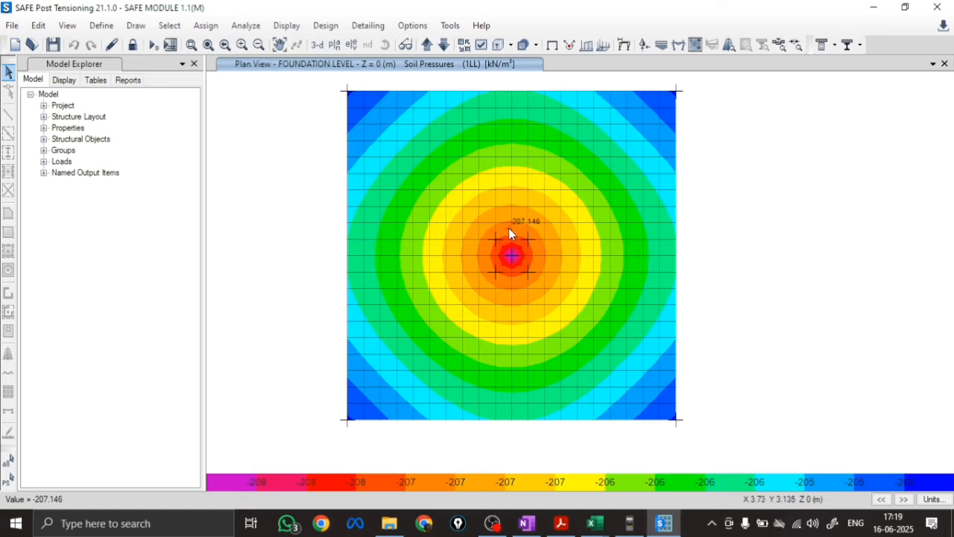
scroll(509, 229, "up", 2)
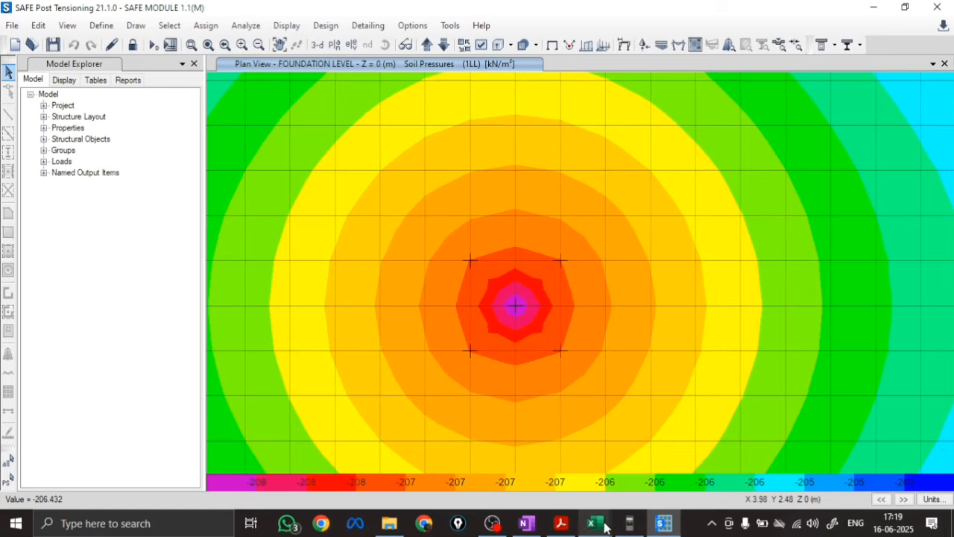
mouse_move(593, 523)
left_click(514, 462)
left_click(499, 178)
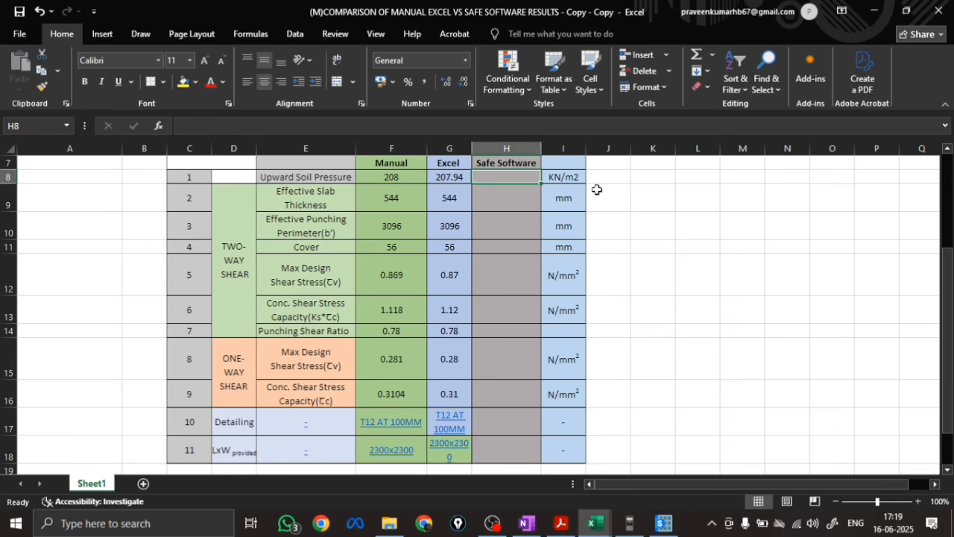
type("208")
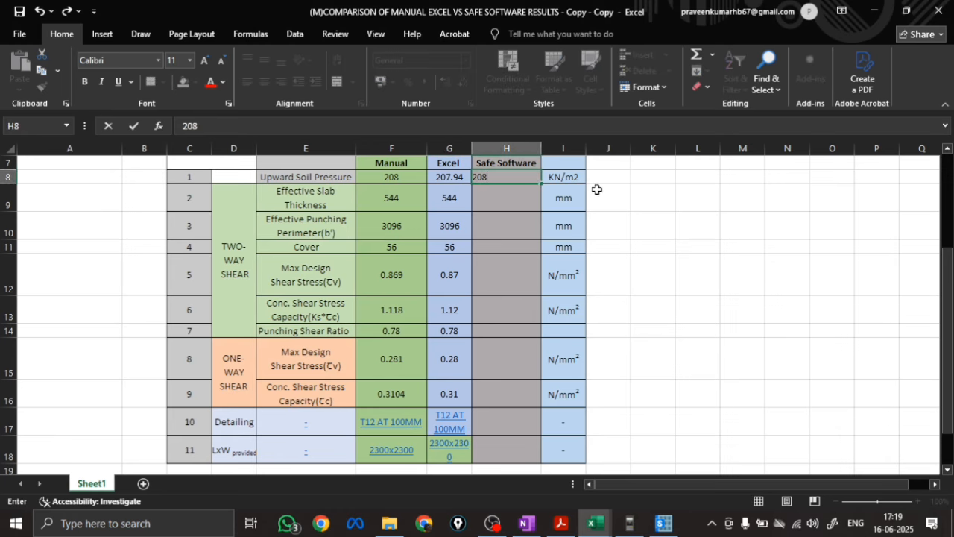
type(".24")
left_click(664, 522)
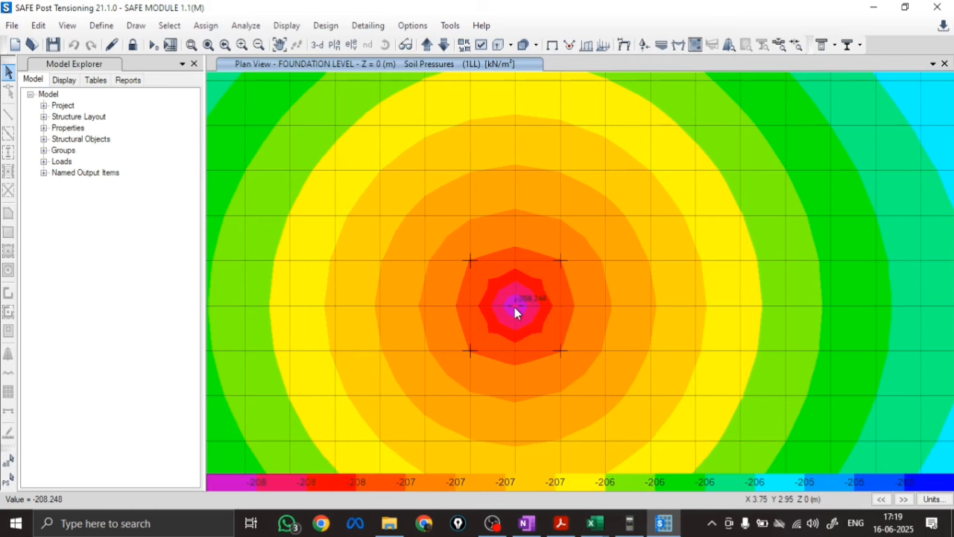
left_click(665, 525)
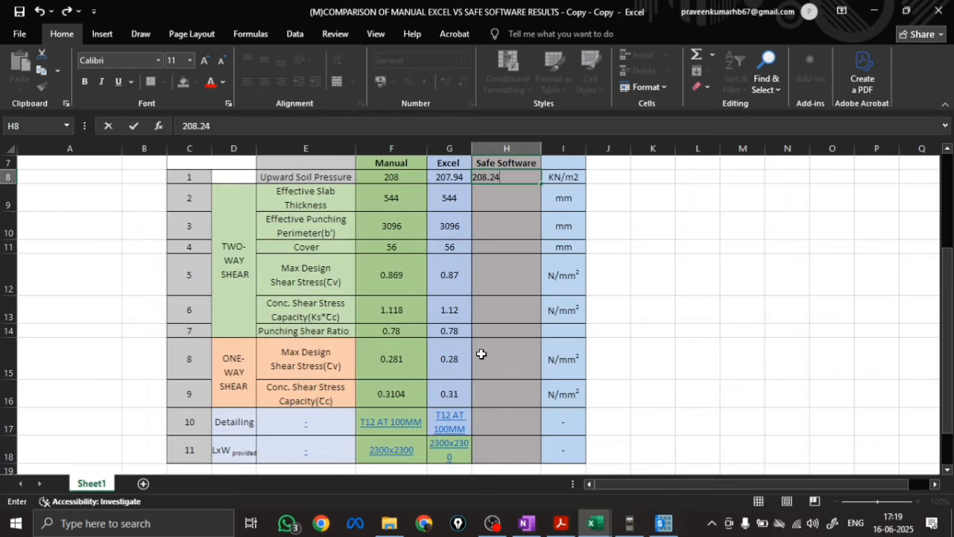
key("Return")
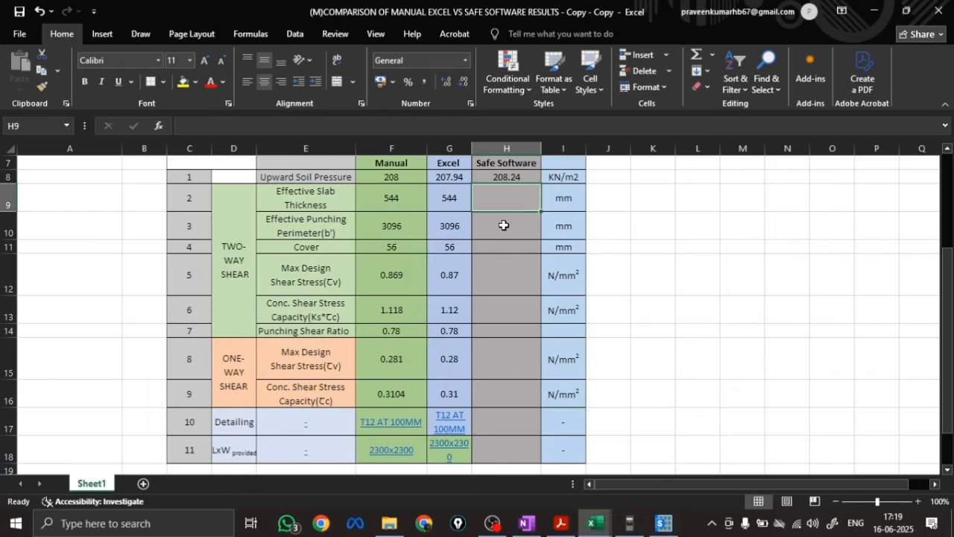
Switch back to SAFE and display the deformed shape contours for the 1LL combination
left_click(663, 522)
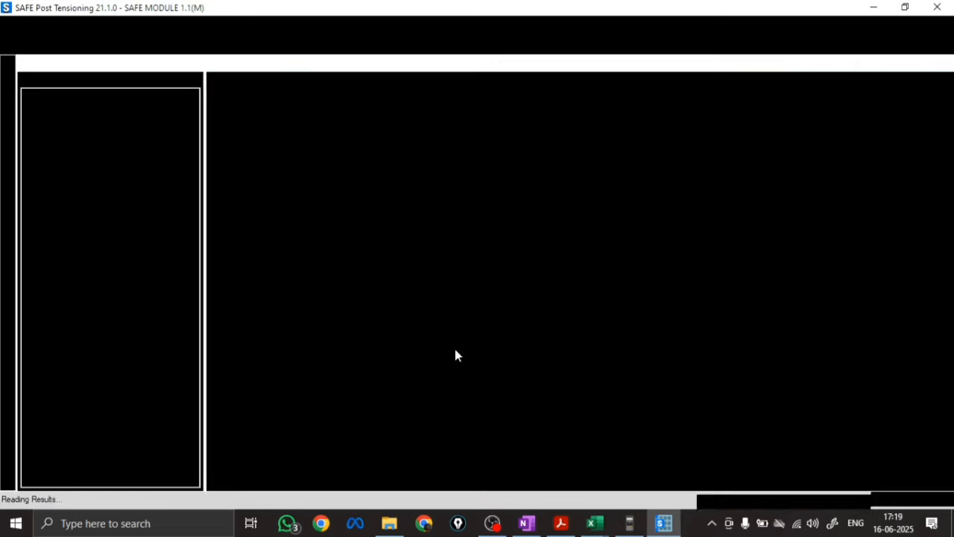
scroll(513, 309, "down", 5)
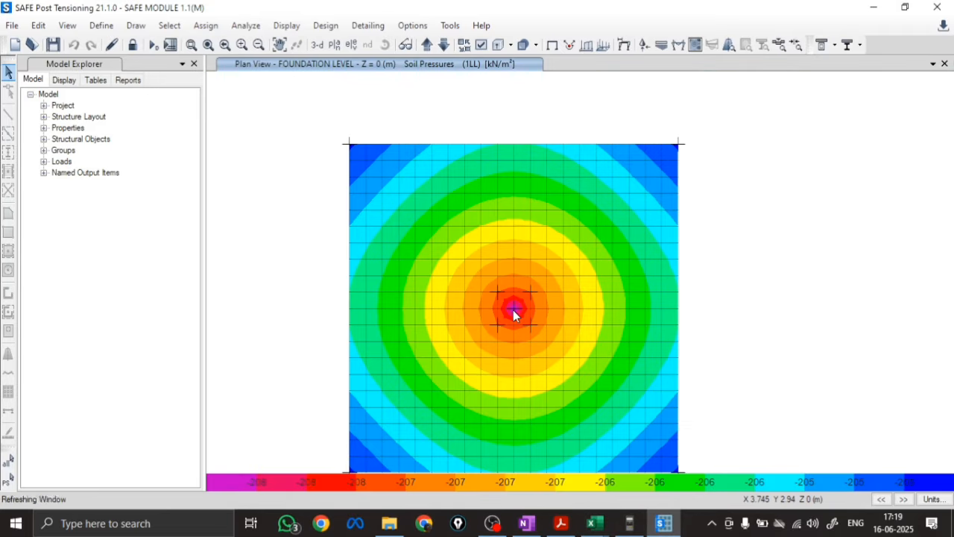
mouse_move(486, 314)
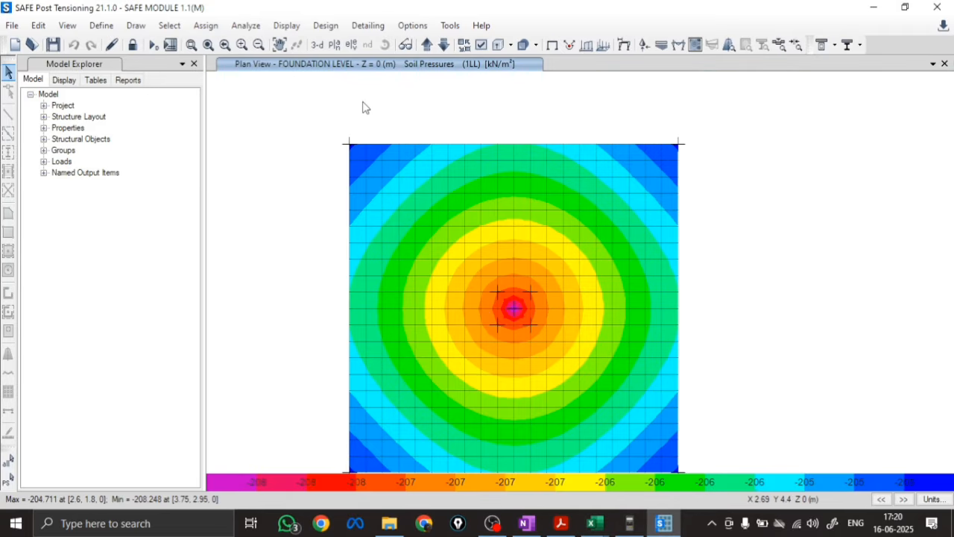
left_click(326, 25)
mouse_move(286, 27)
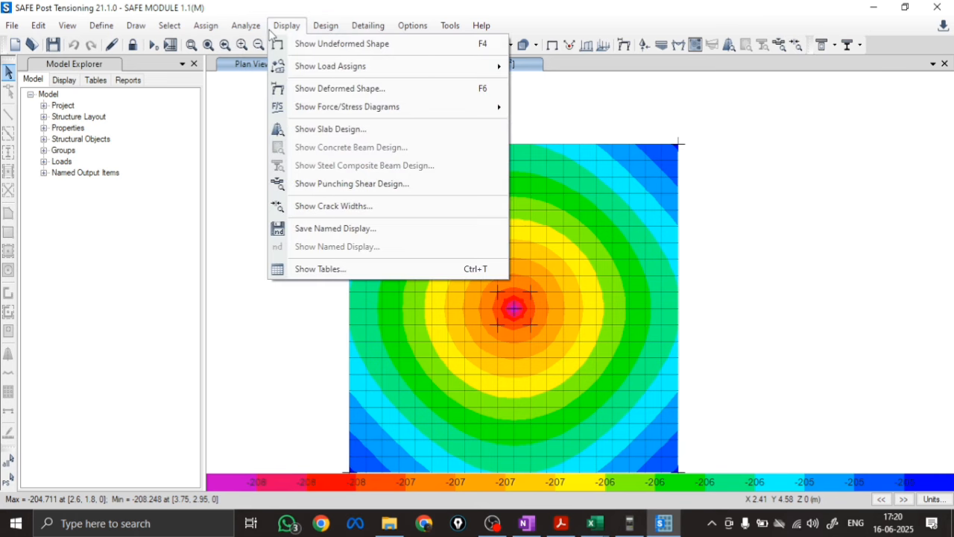
mouse_move(316, 109)
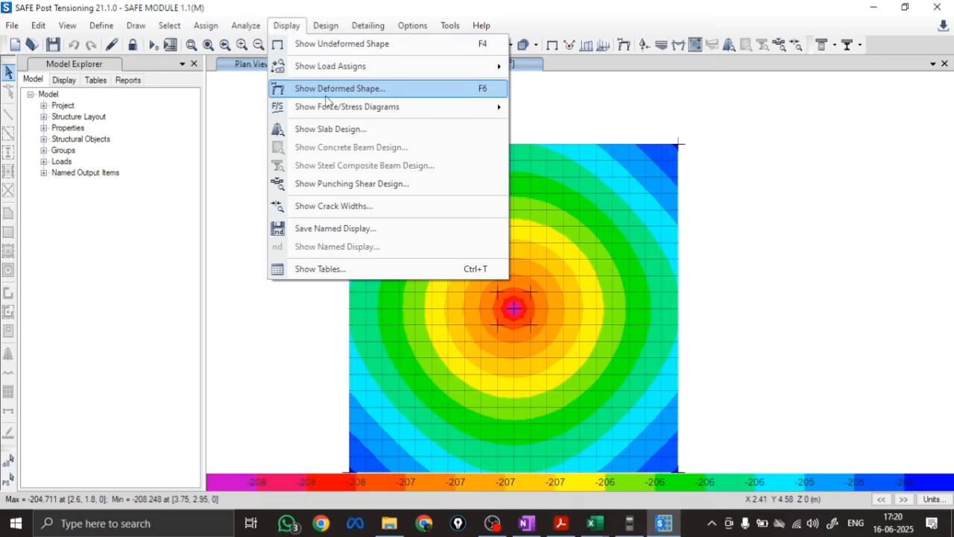
left_click(330, 89)
left_click(448, 88)
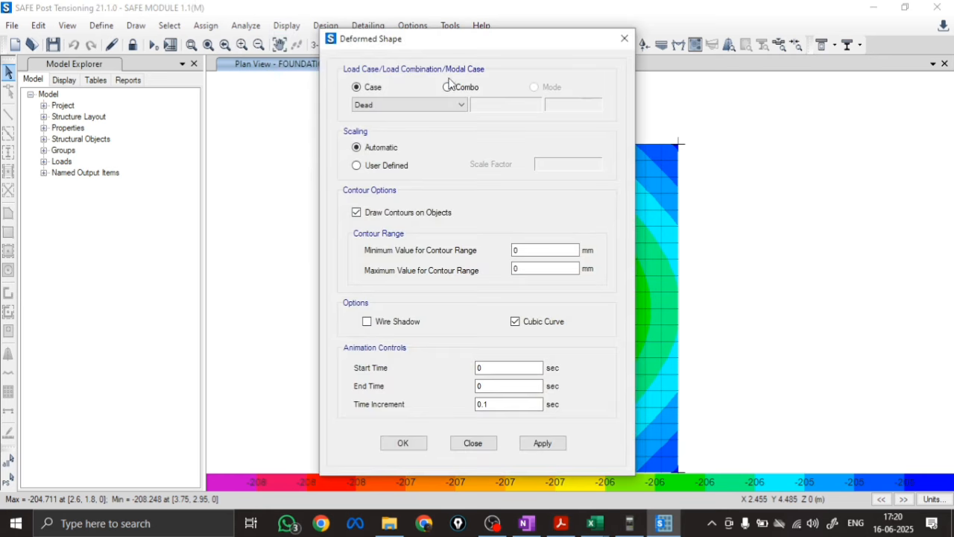
left_click(384, 106)
left_click(376, 127)
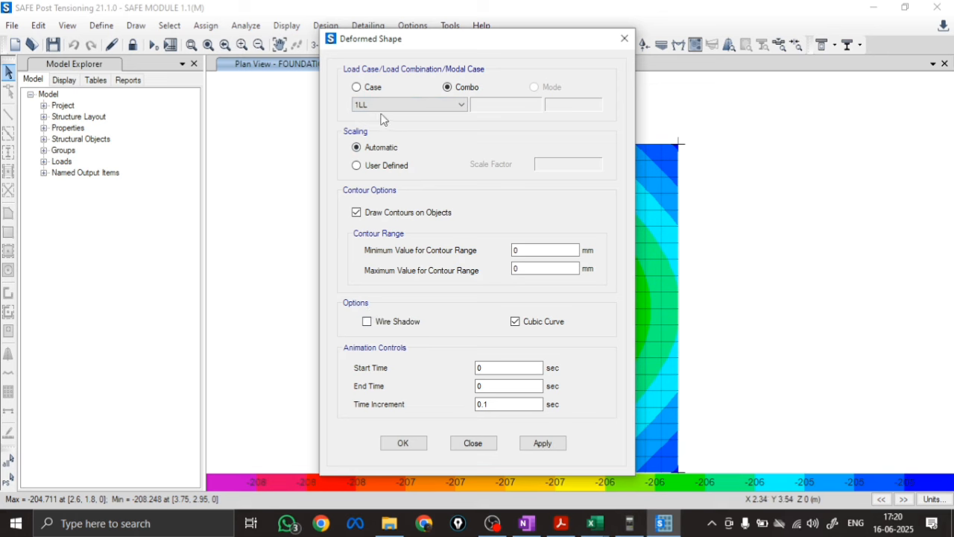
left_click(543, 443)
left_click(403, 443)
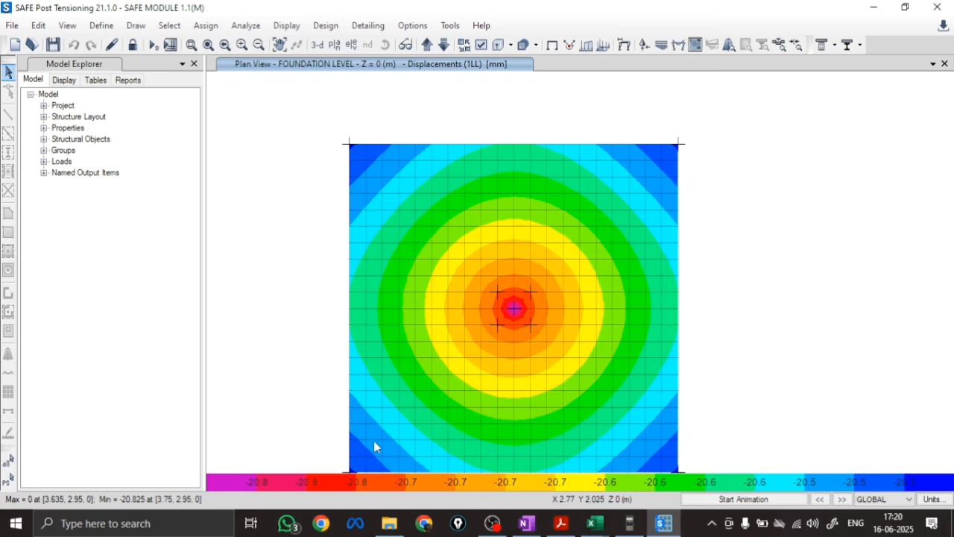
Check the joint displacements near the footing's corner and at its centre
right_click(366, 462)
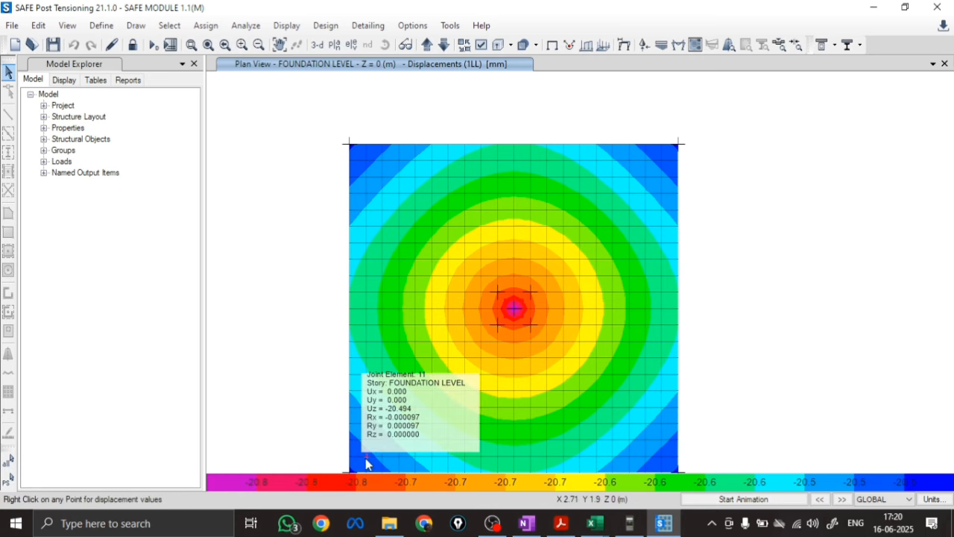
scroll(522, 307, "up", 3)
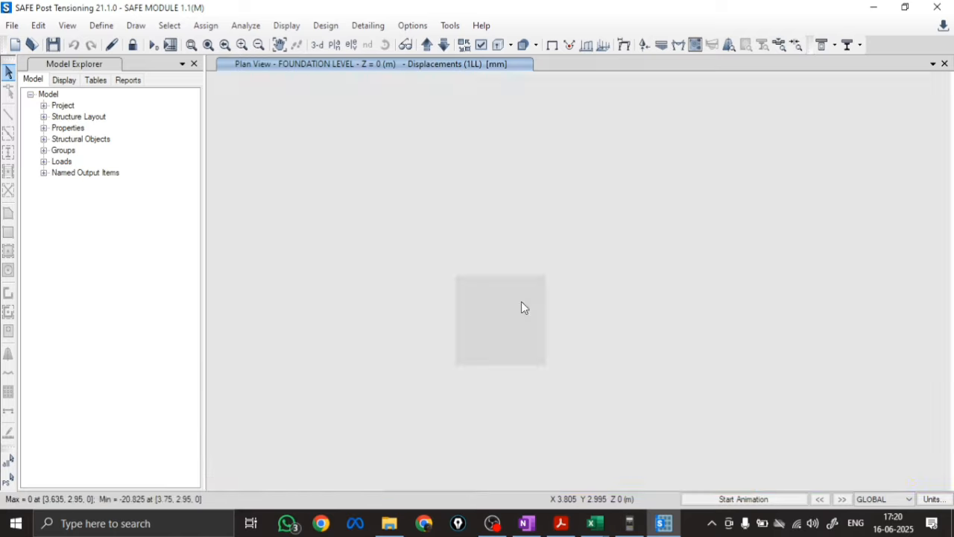
right_click(500, 323)
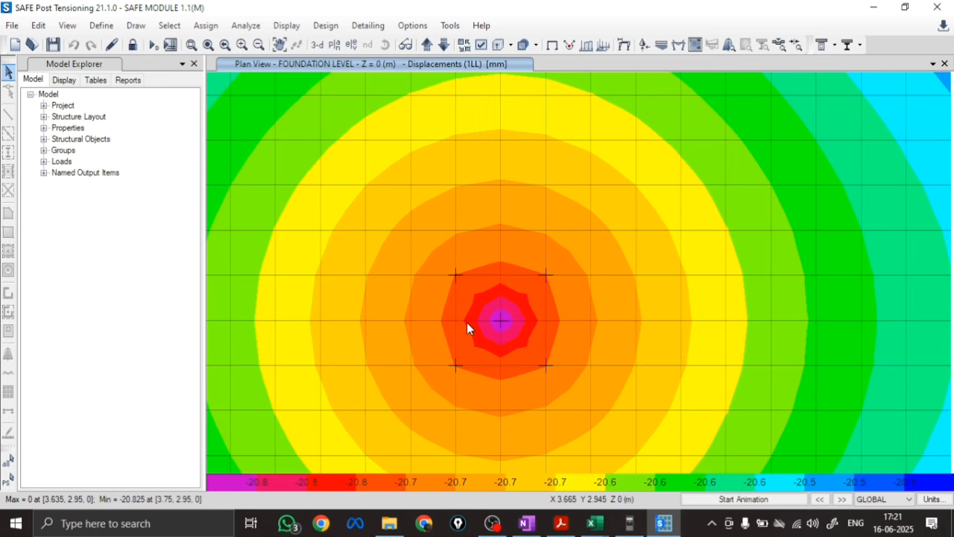
Display the punching shear design results on the footing plan and examine the ratio at the column point
scroll(467, 322, "down", 5)
left_click_drag(484, 346, 494, 315)
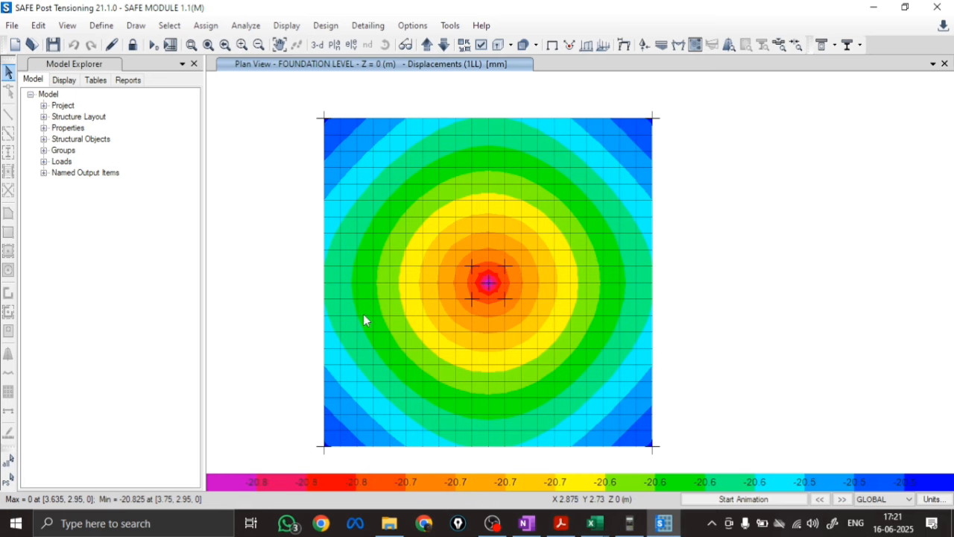
left_click(287, 28)
left_click(314, 186)
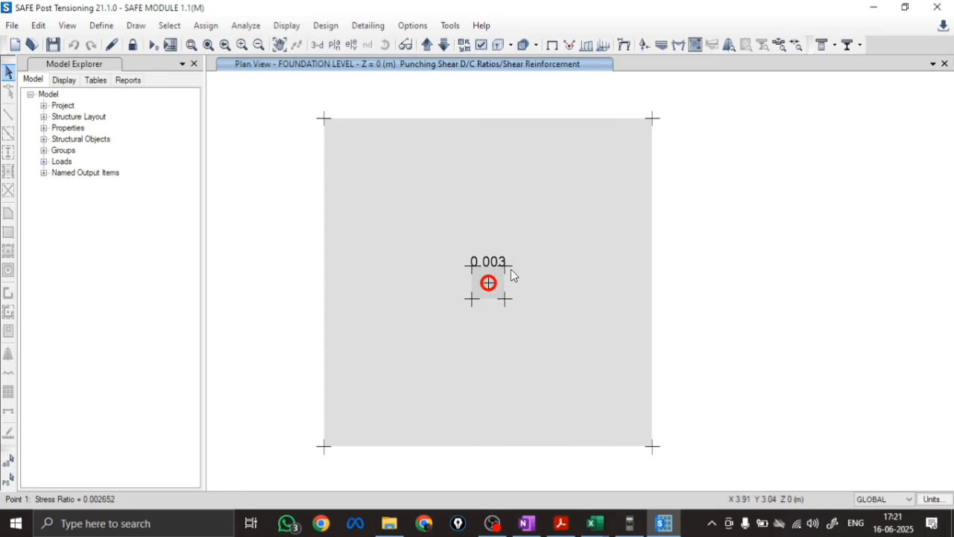
scroll(475, 304, "up", 3)
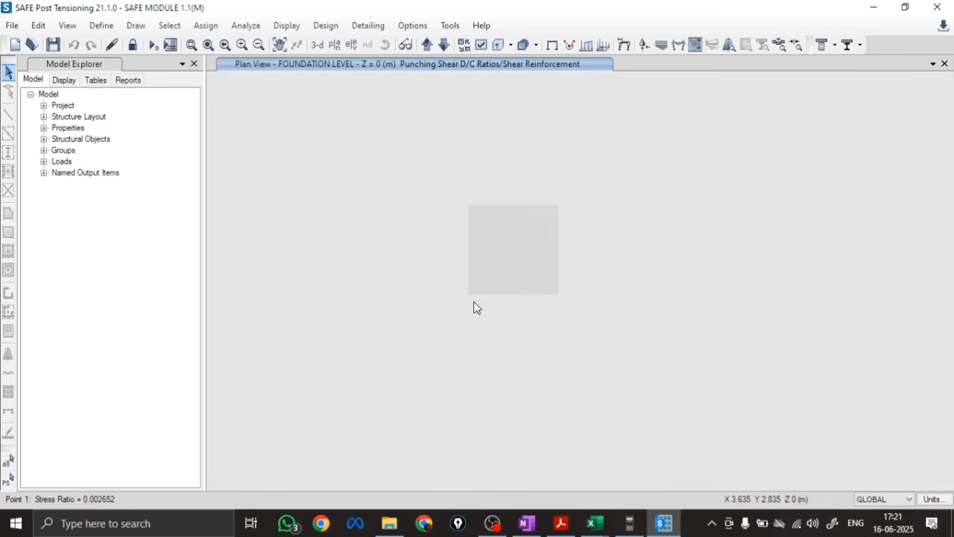
Open the punching shear design details for the column point, enlarge the report to 150%, and check the geometric properties
right_click(514, 251)
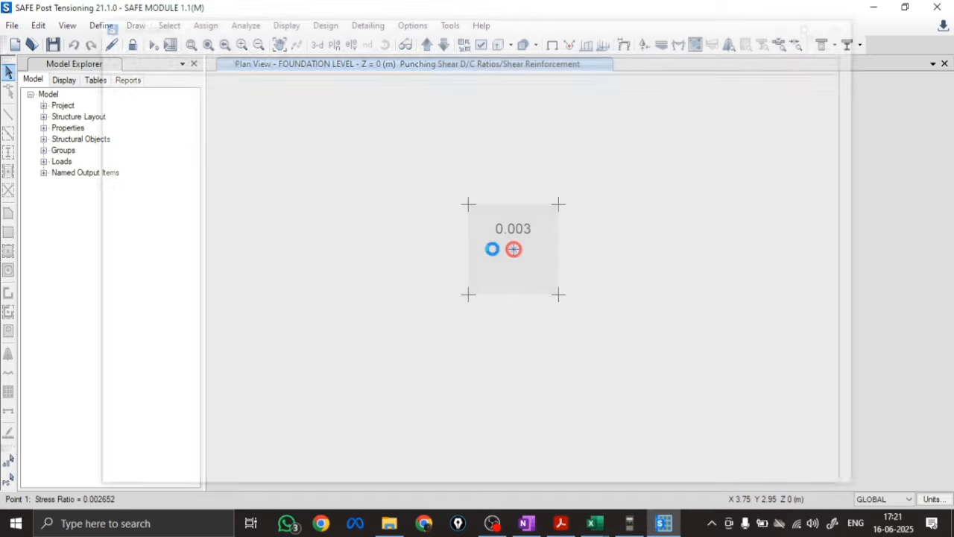
left_click(316, 62)
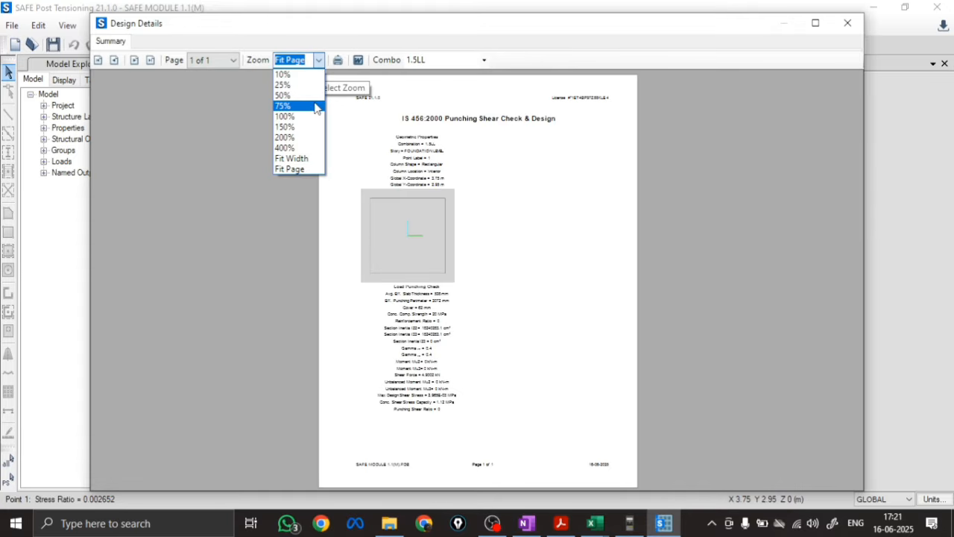
left_click(285, 127)
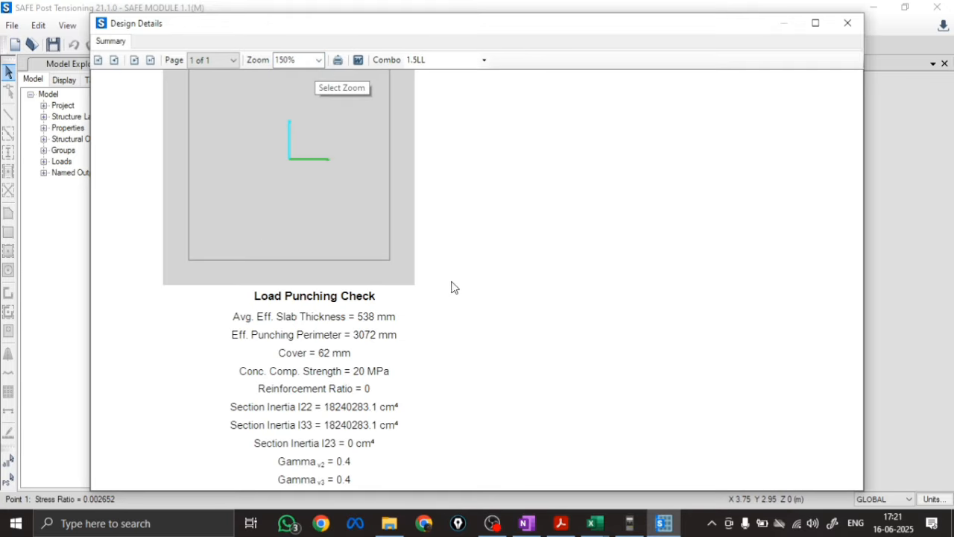
scroll(480, 271, "up", 2)
scroll(480, 270, "up", 1)
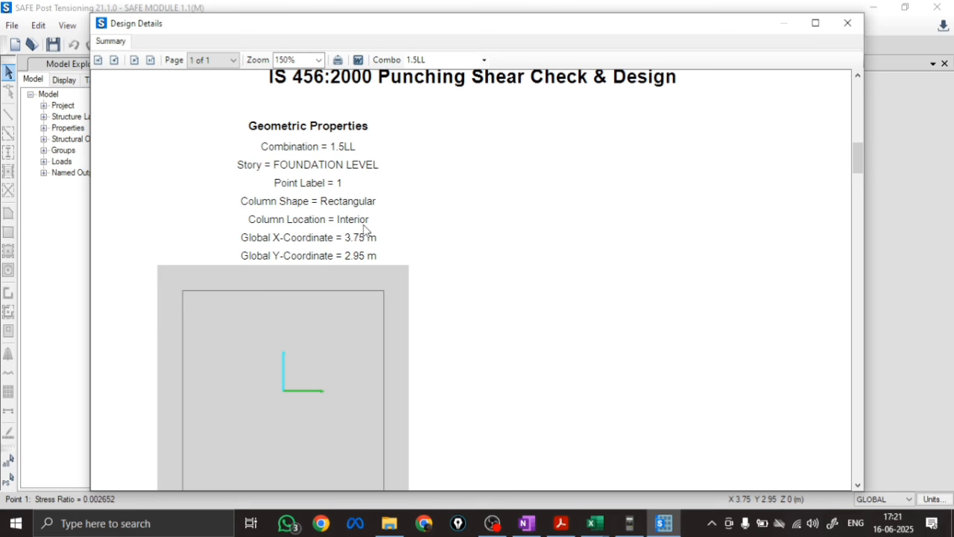
left_click(848, 23)
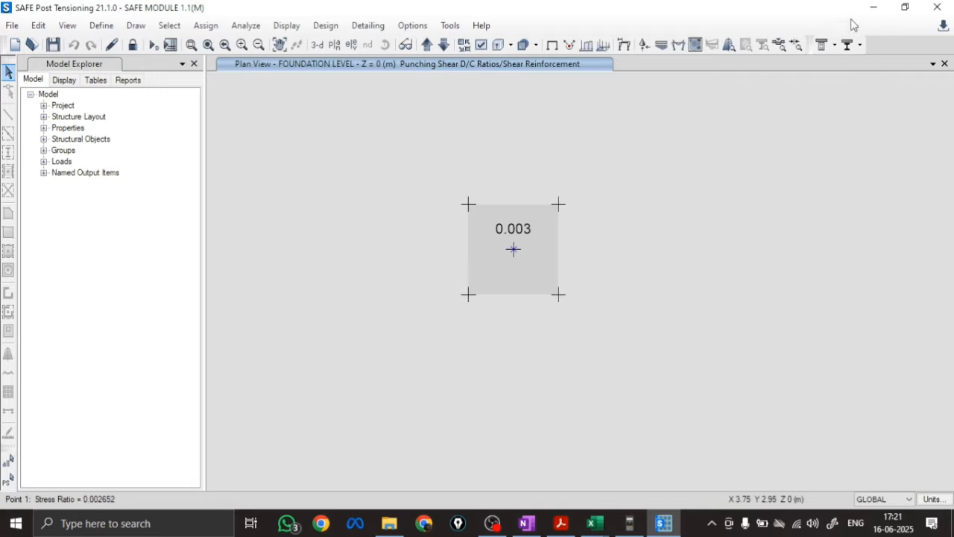
left_click(326, 26)
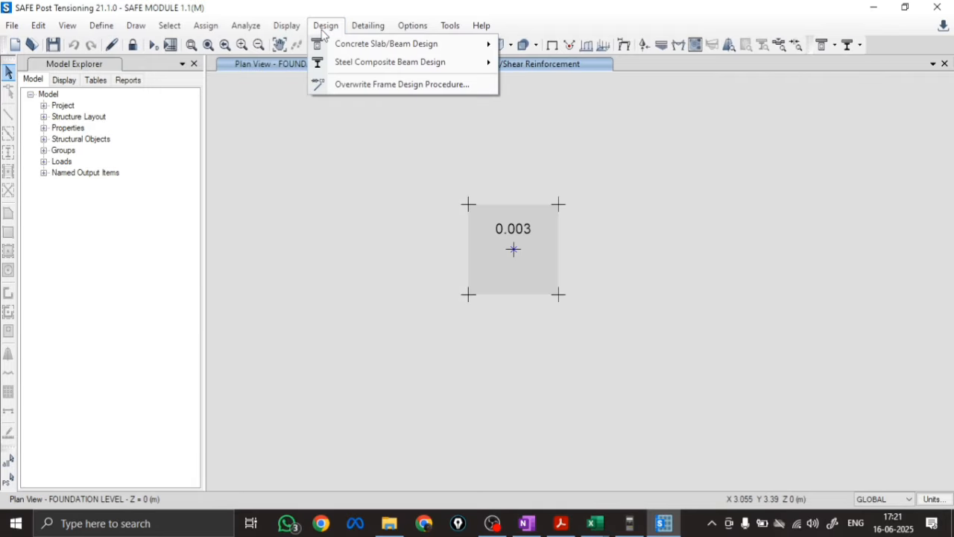
left_click(325, 25)
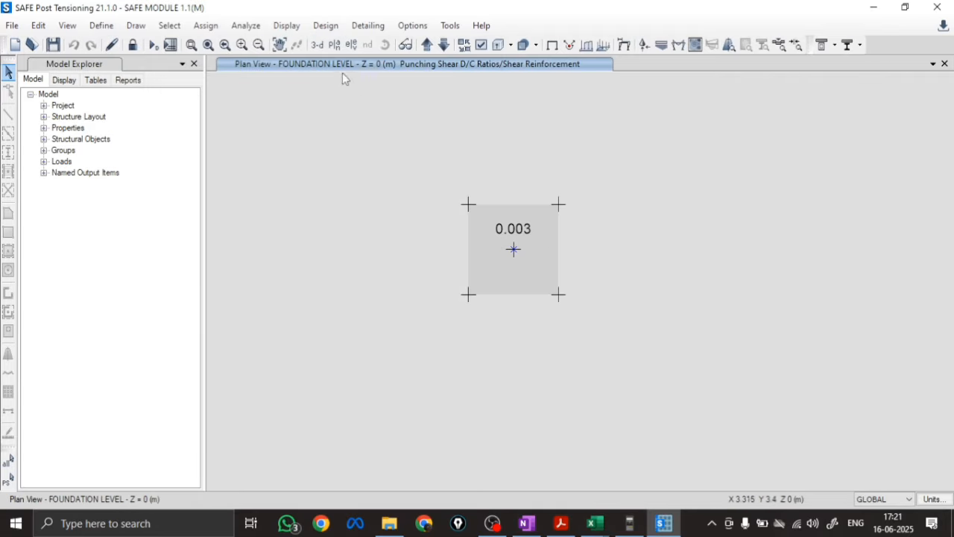
left_click(326, 25)
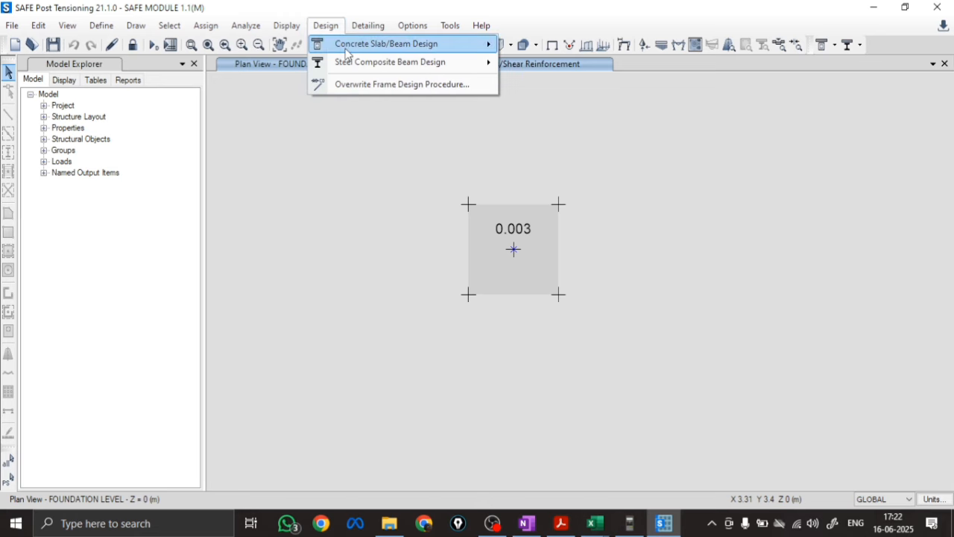
mouse_move(345, 49)
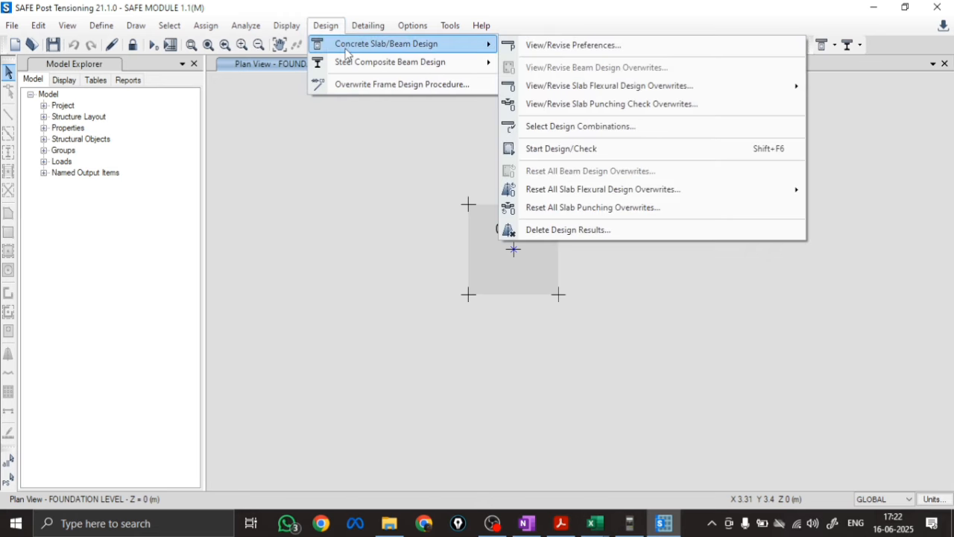
left_click(595, 106)
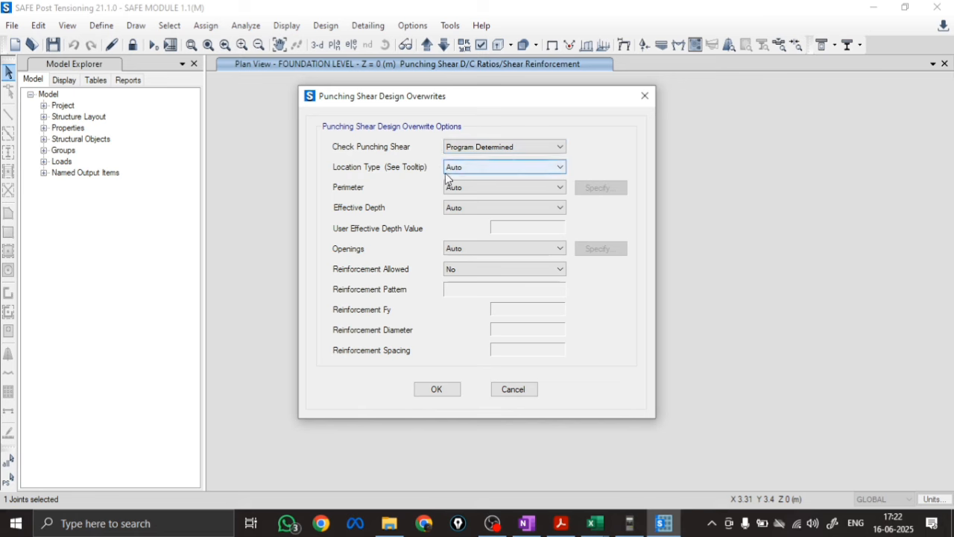
left_click(472, 168)
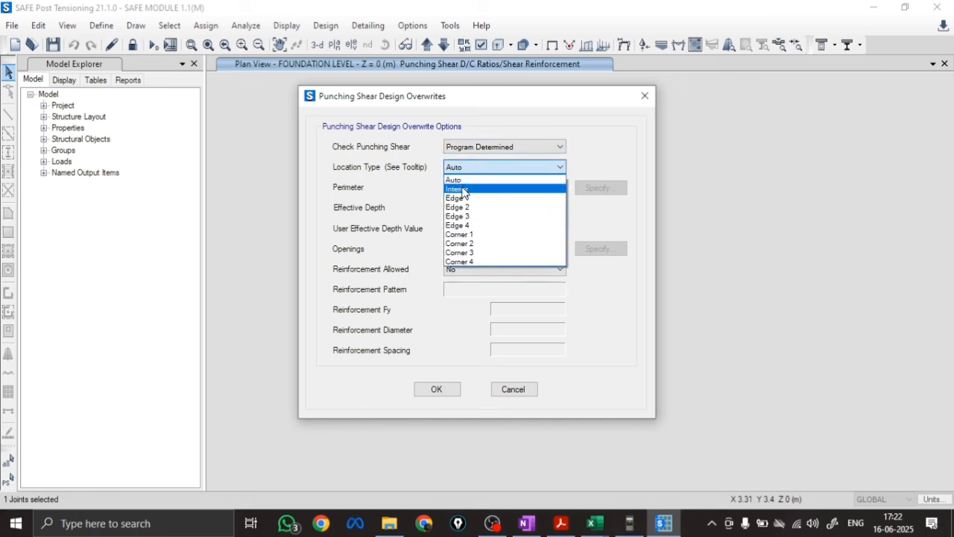
left_click(464, 191)
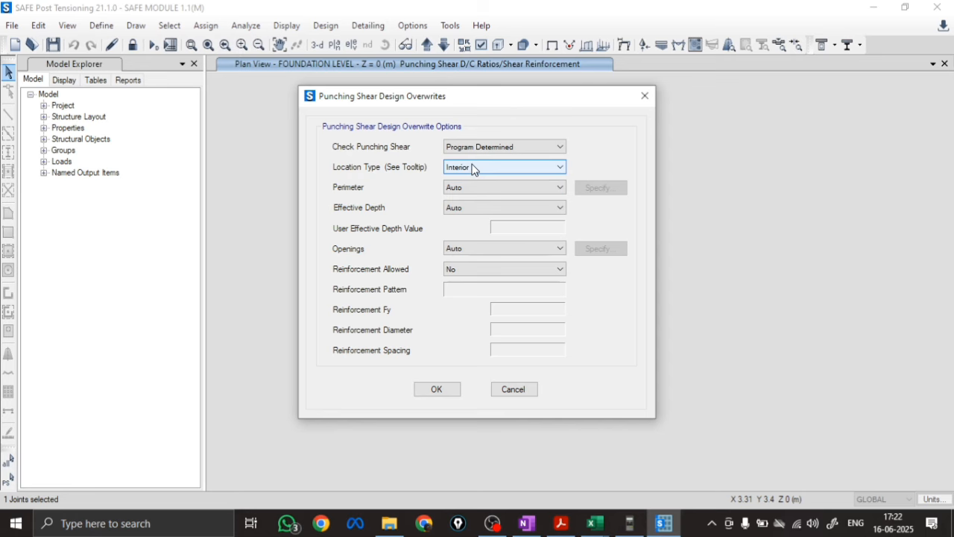
left_click(516, 390)
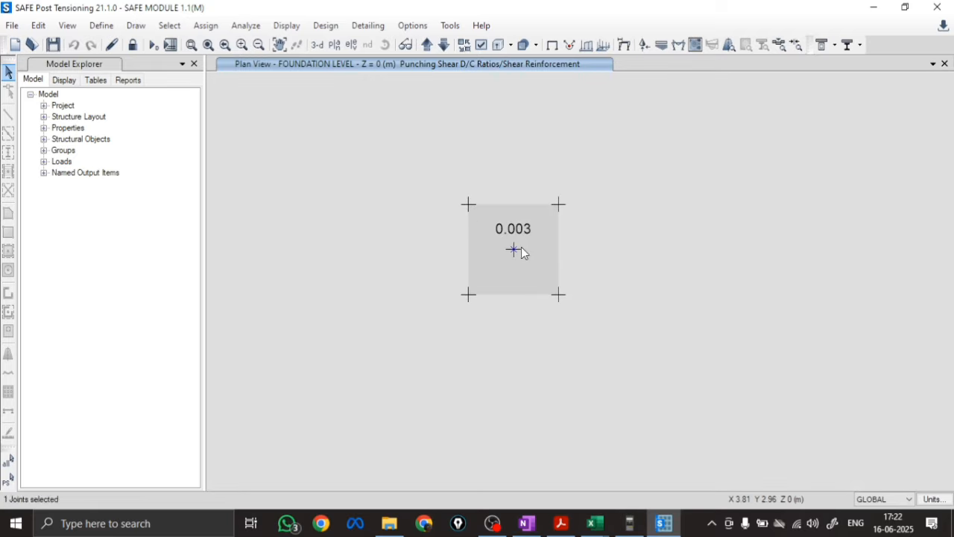
Reopen the column point's punching shear details at 150% zoom and read the column location and load punching check values
right_click(514, 250)
left_click(313, 60)
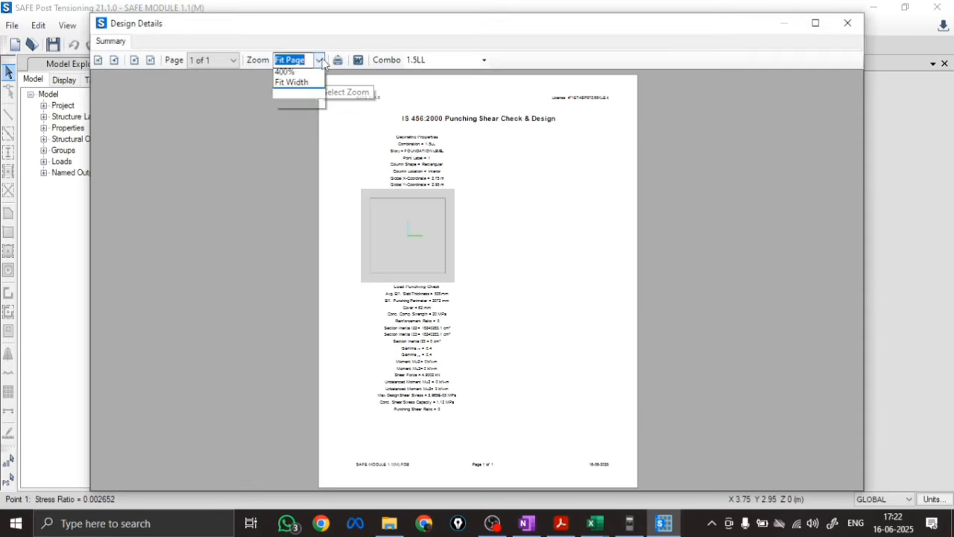
left_click(287, 127)
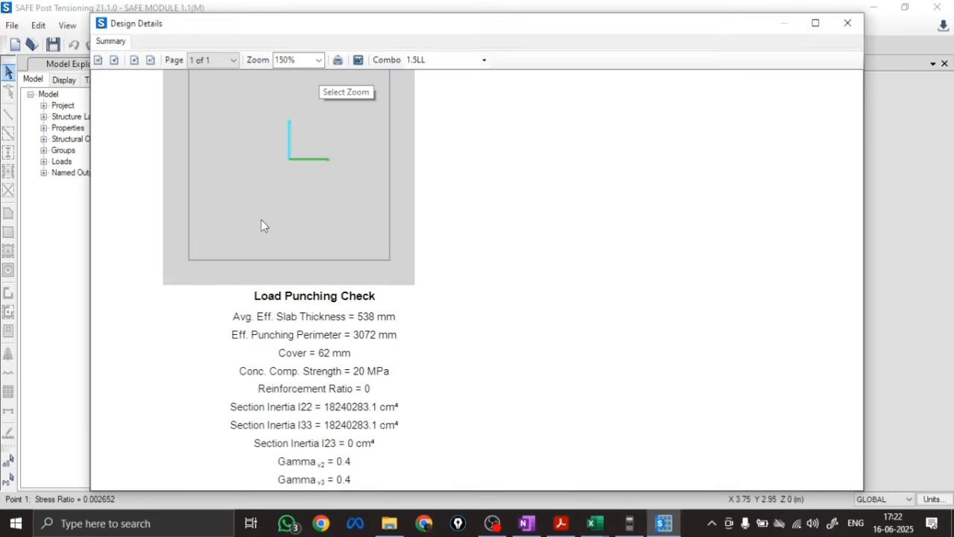
scroll(469, 236, "up", 2)
scroll(392, 173, "up", 1)
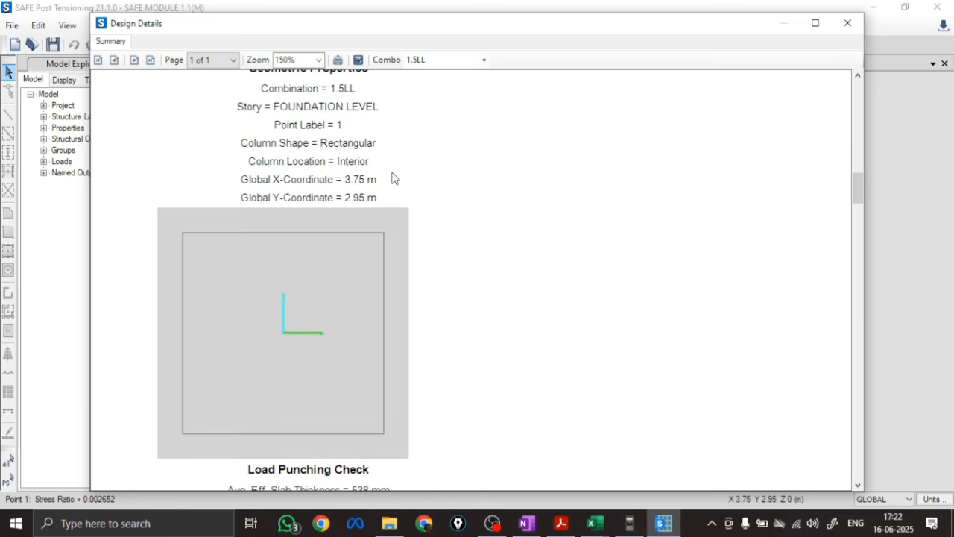
scroll(393, 173, "down", 2)
scroll(394, 179, "down", 3)
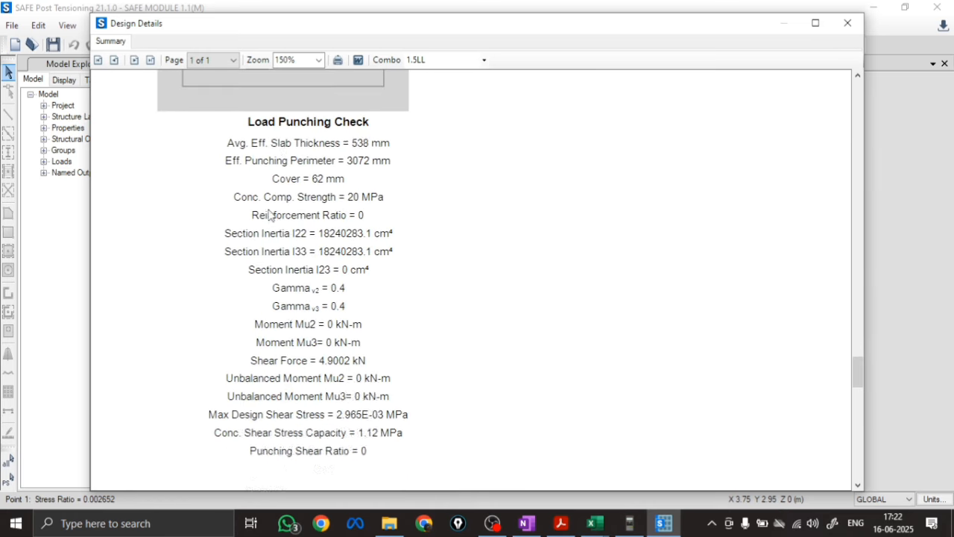
scroll(268, 214, "down", 1)
Compare the report's effective thickness, perimeter and cover with the Excel comparison sheet, then return to SAFE and close the design details
mouse_move(595, 523)
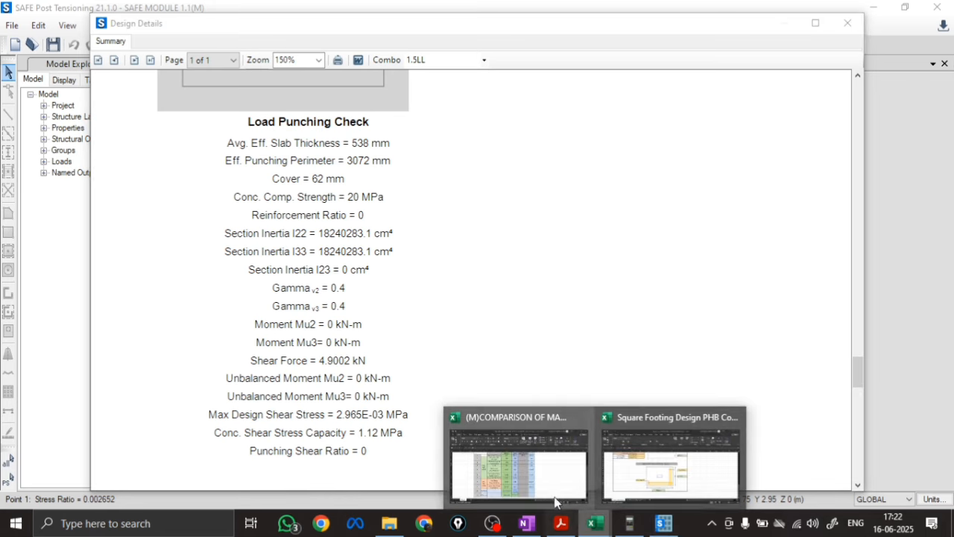
left_click(526, 466)
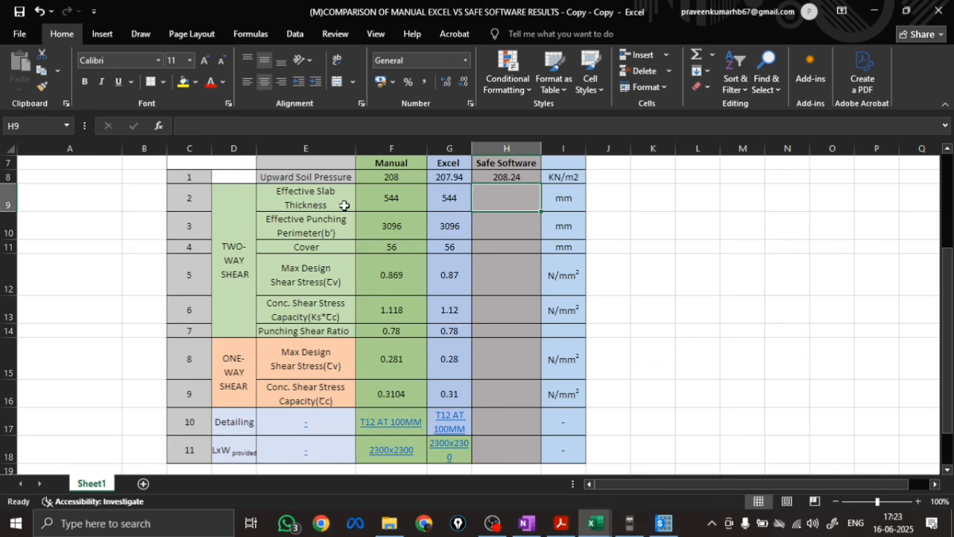
left_click(489, 248)
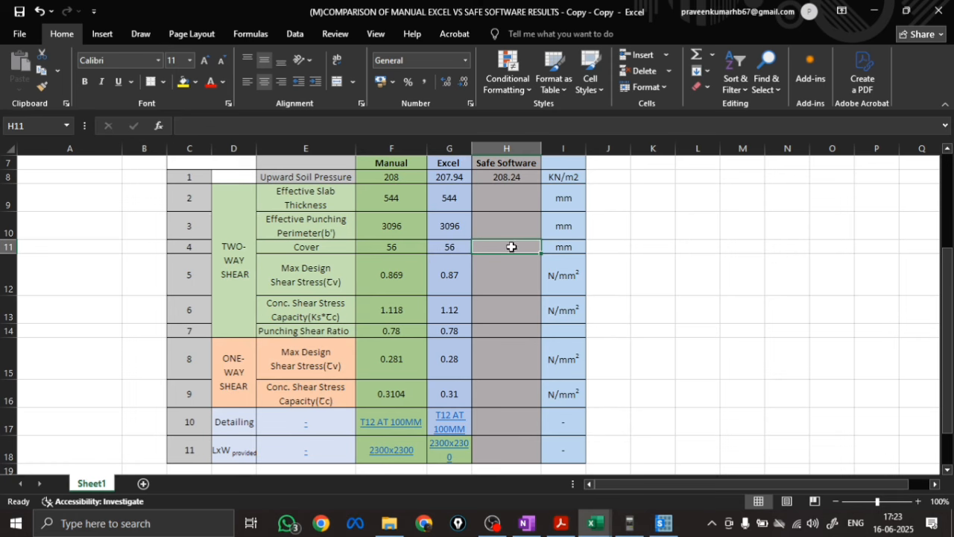
left_click(664, 523)
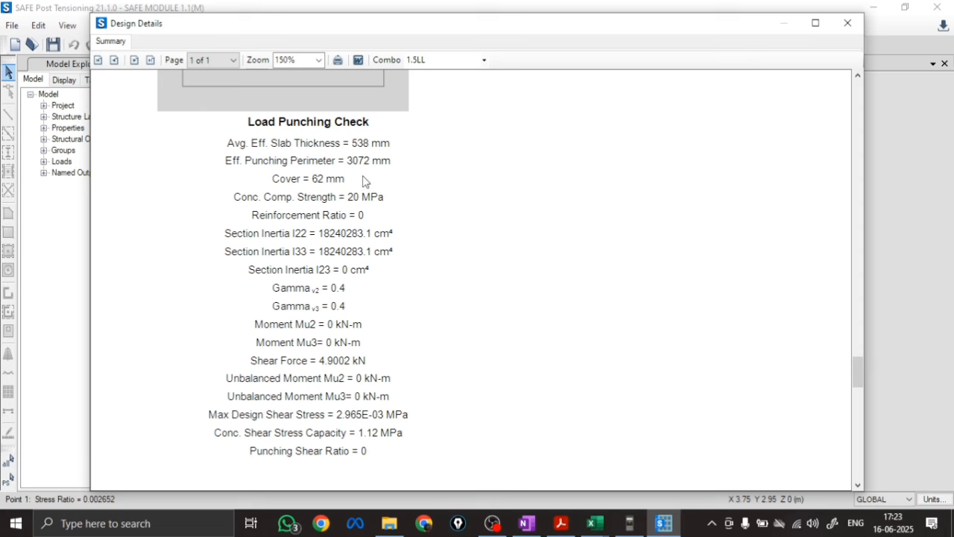
left_click(848, 23)
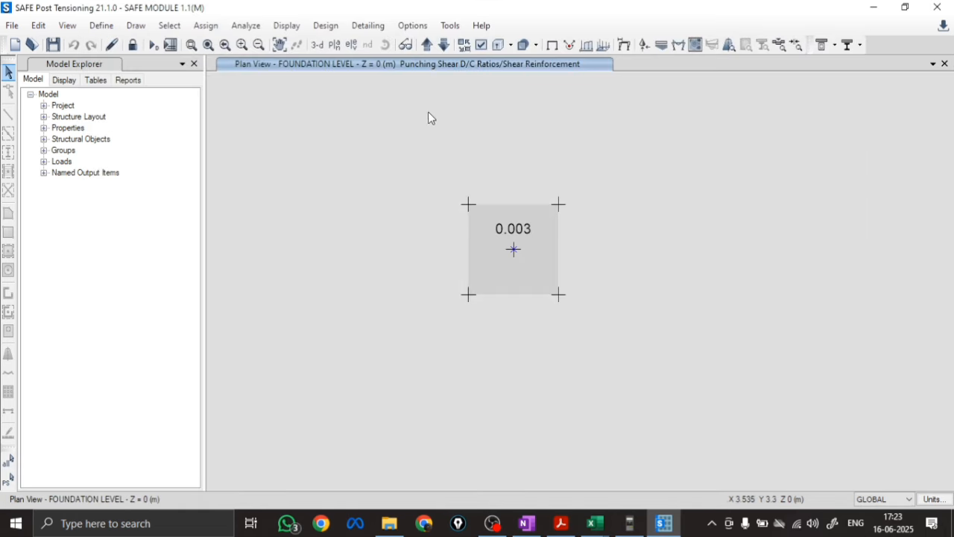
Unlock the model, accepting deletion of the analysis results, and select the column point at the footing's centre
left_click(132, 44)
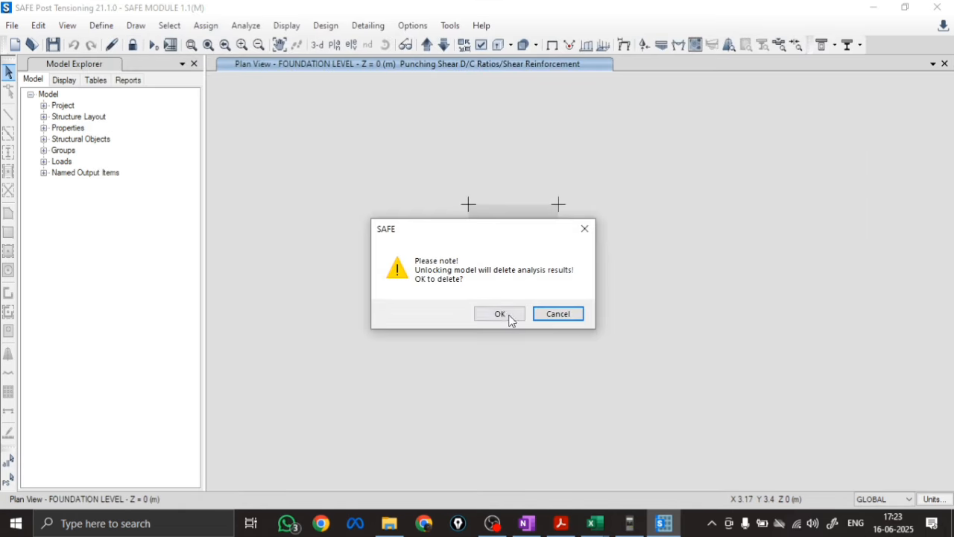
left_click(500, 313)
left_click(513, 249)
Set the slab preferred bar size to 6 in the IS 456:2000 concrete design preferences
left_click(326, 26)
mouse_move(448, 43)
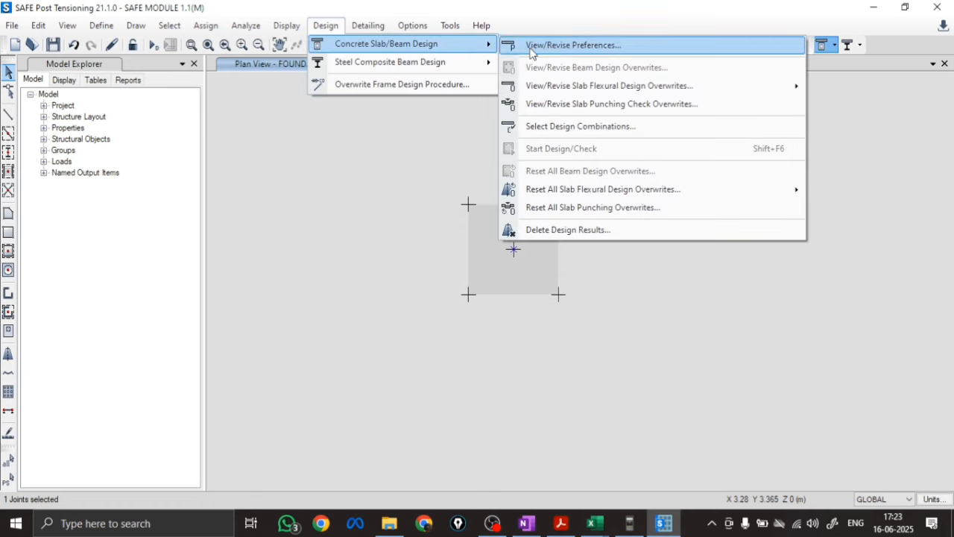
left_click(531, 49)
left_click(312, 83)
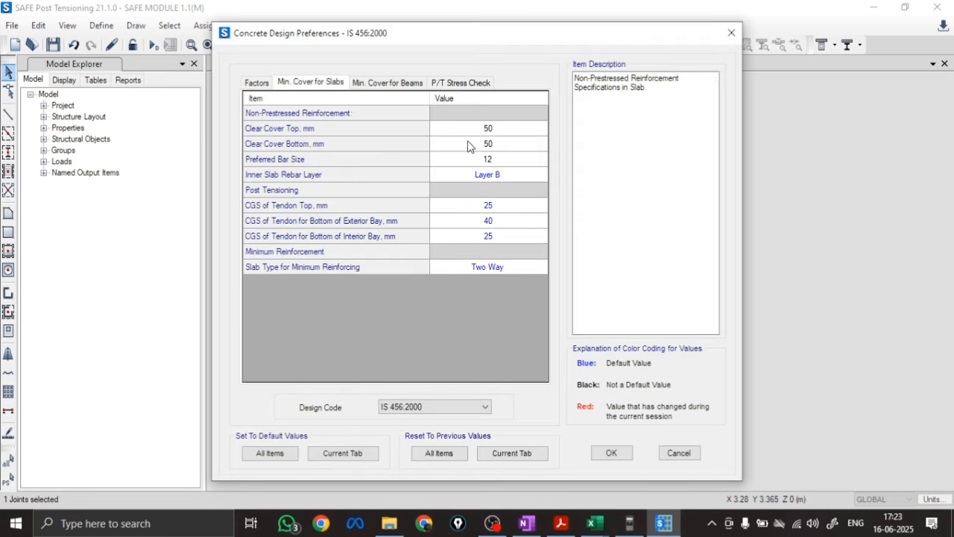
left_click(492, 160)
left_click(492, 159)
left_click(451, 181)
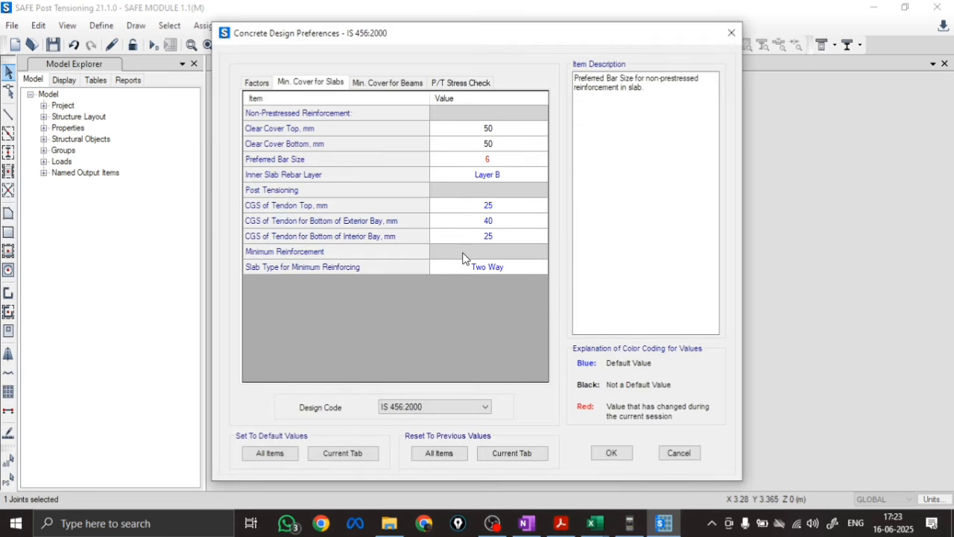
left_click(609, 455)
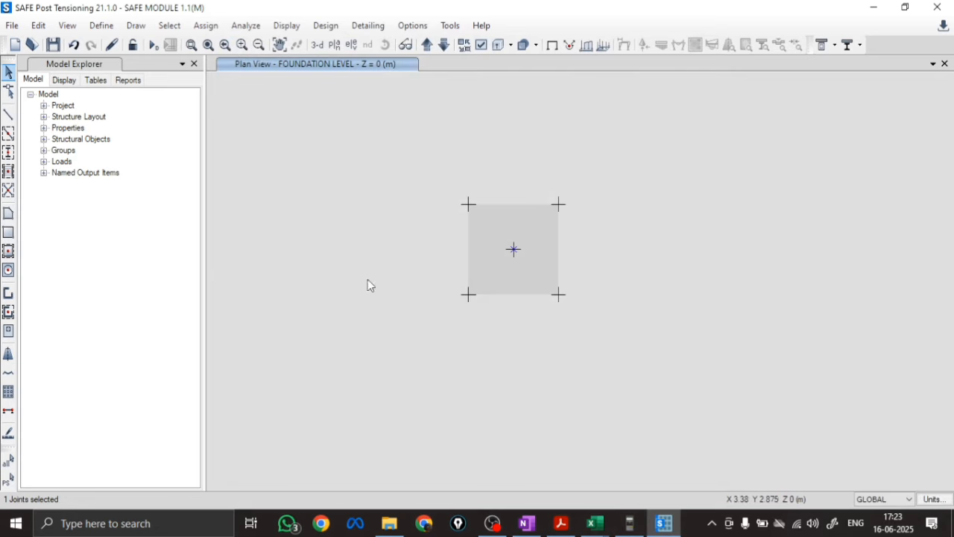
Rerun the analysis and display the punching shear design results on the footing plan
scroll(534, 280, "down", 3)
left_click(152, 46)
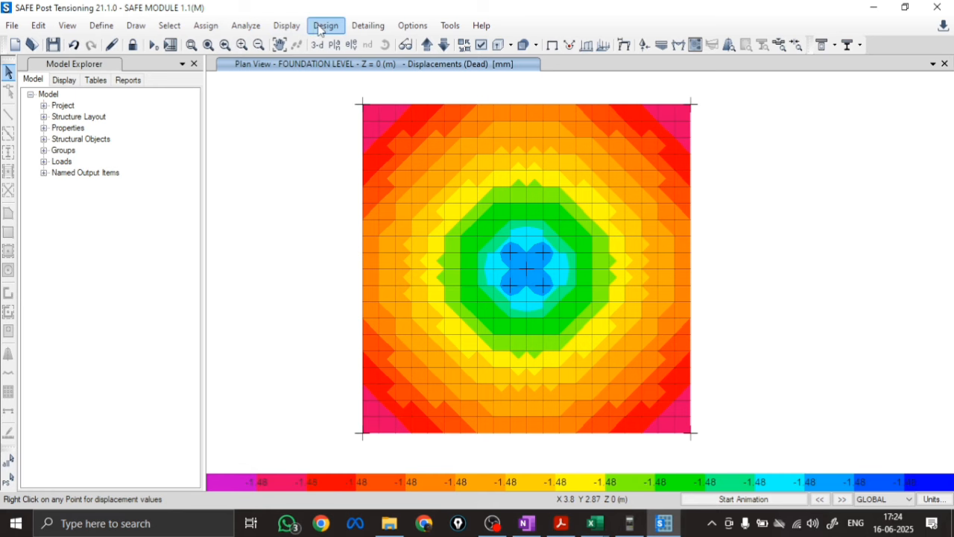
left_click(287, 26)
left_click(328, 187)
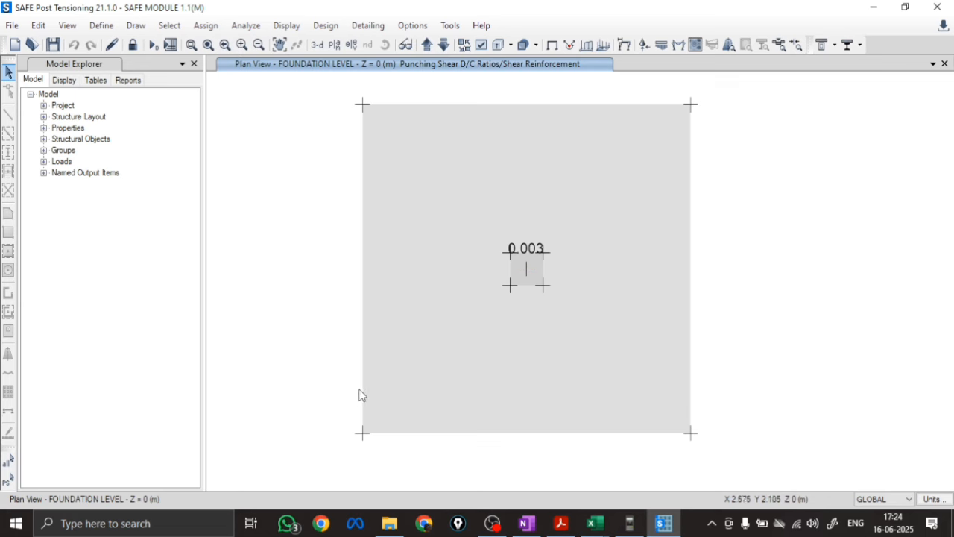
Open the column point's updated punching shear details at 150% zoom and read the load punching check values
right_click(527, 271)
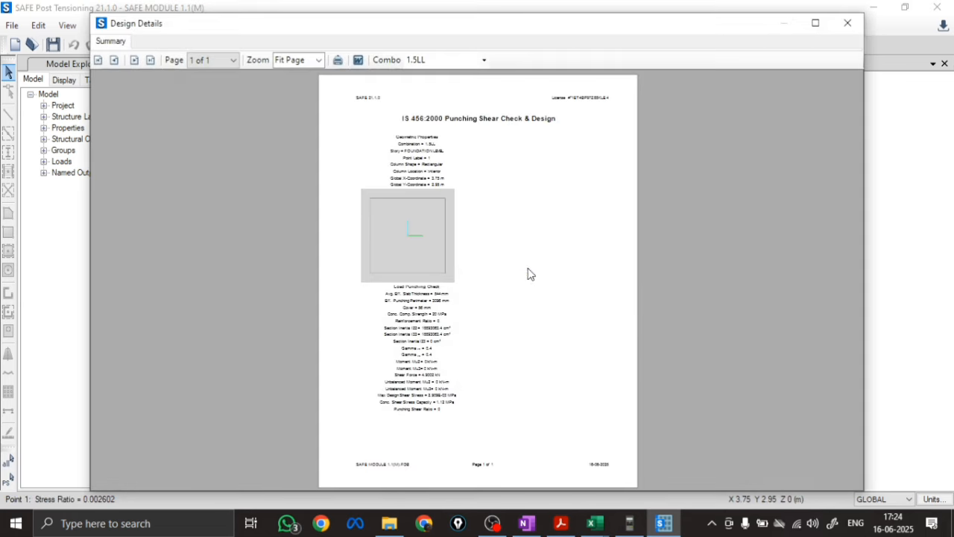
left_click(317, 62)
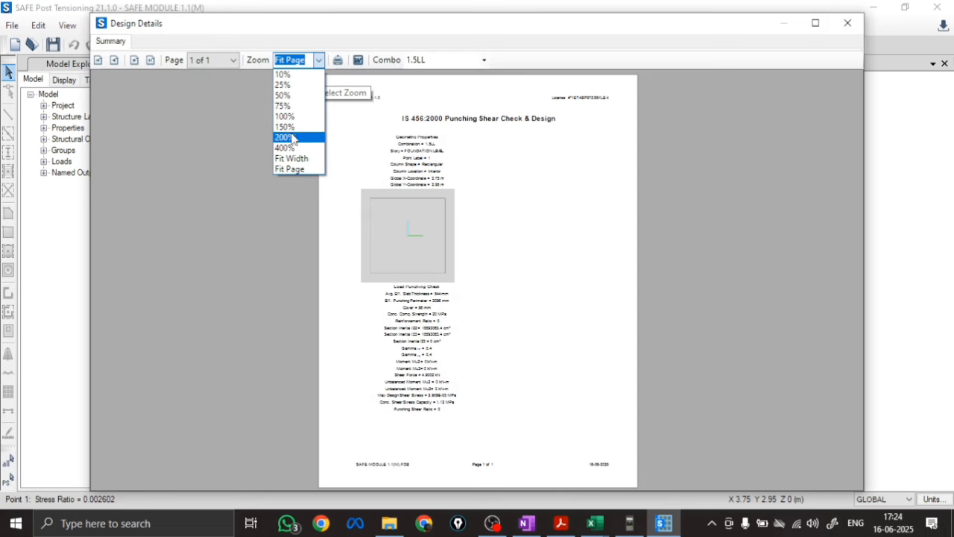
left_click(286, 117)
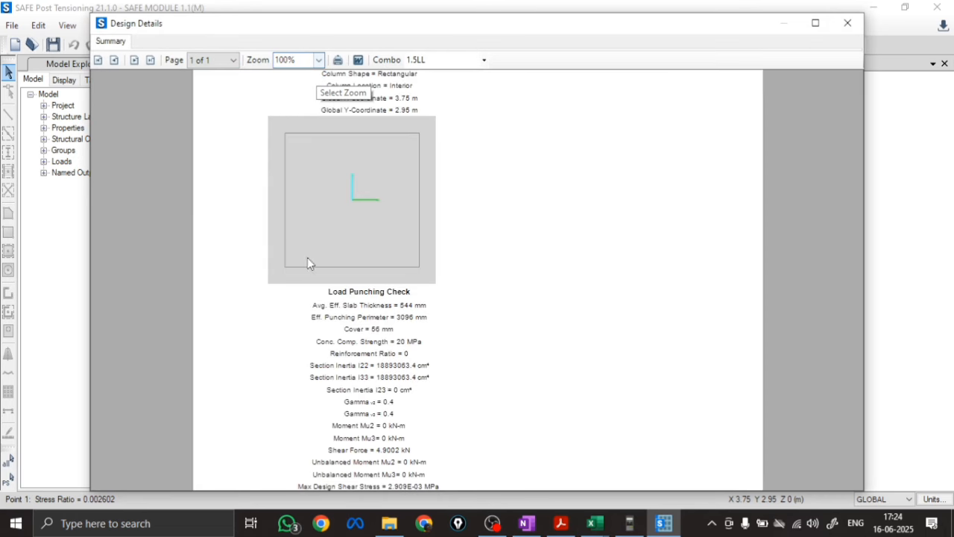
left_click(319, 59)
left_click(288, 113)
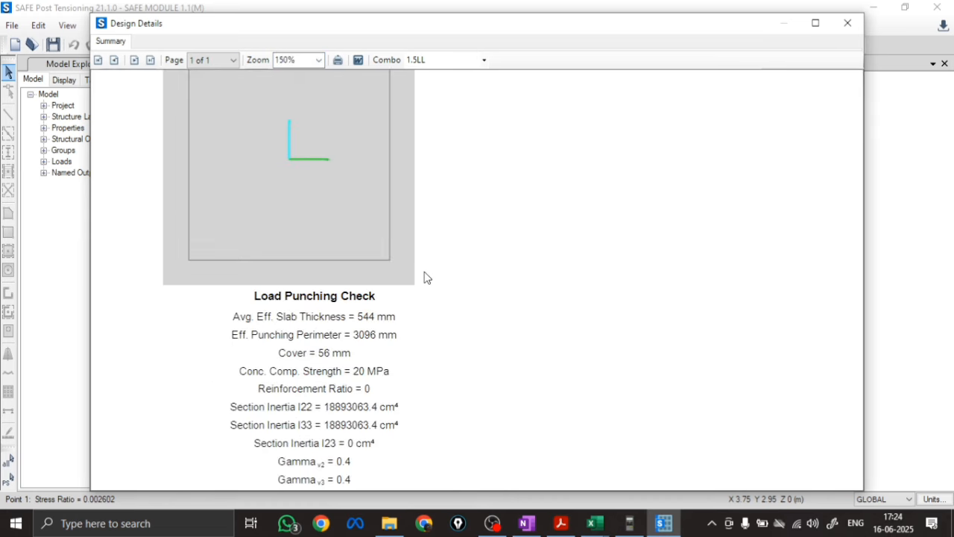
scroll(456, 277, "down", 2)
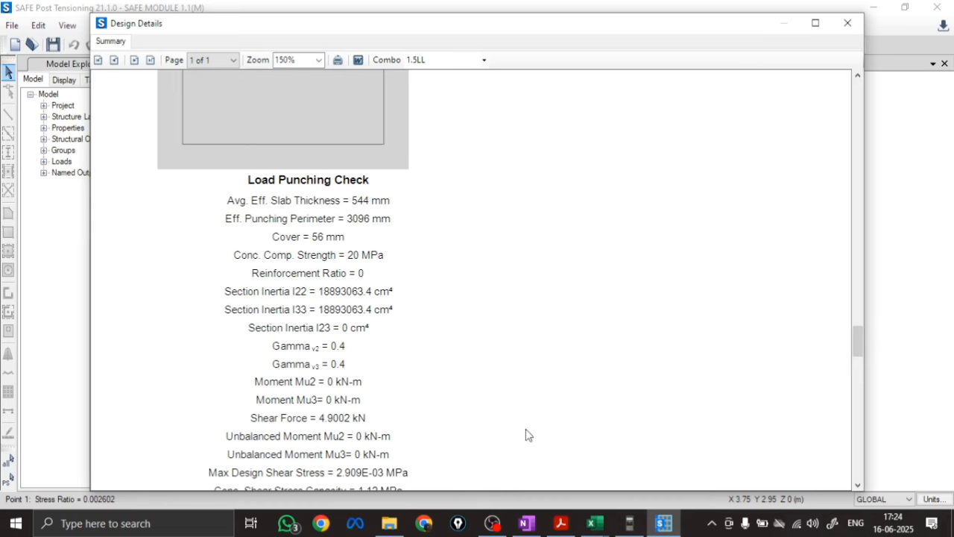
left_click(662, 527)
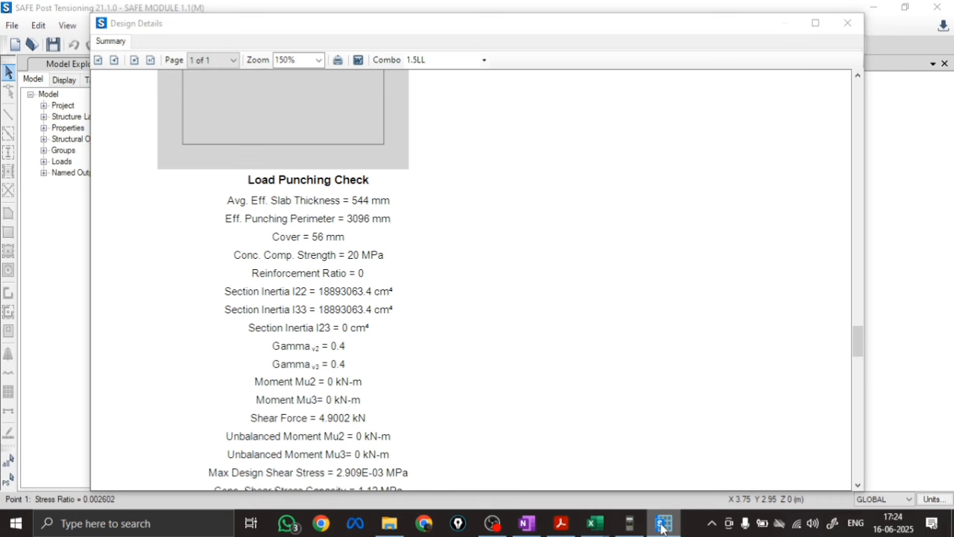
Switch to the comparison workbook in Excel and enter 544 as the Safe Software effective slab thickness in H9
mouse_move(598, 526)
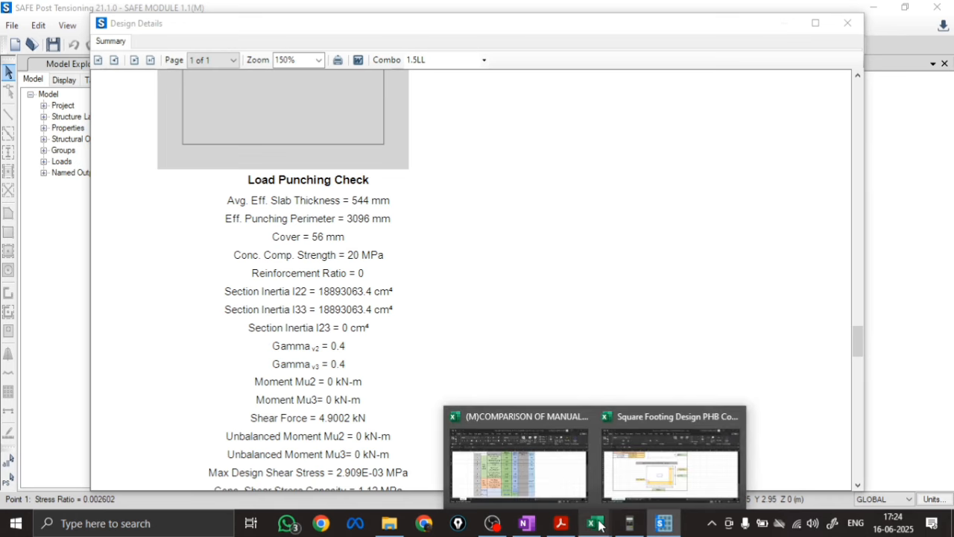
left_click(534, 470)
type("544")
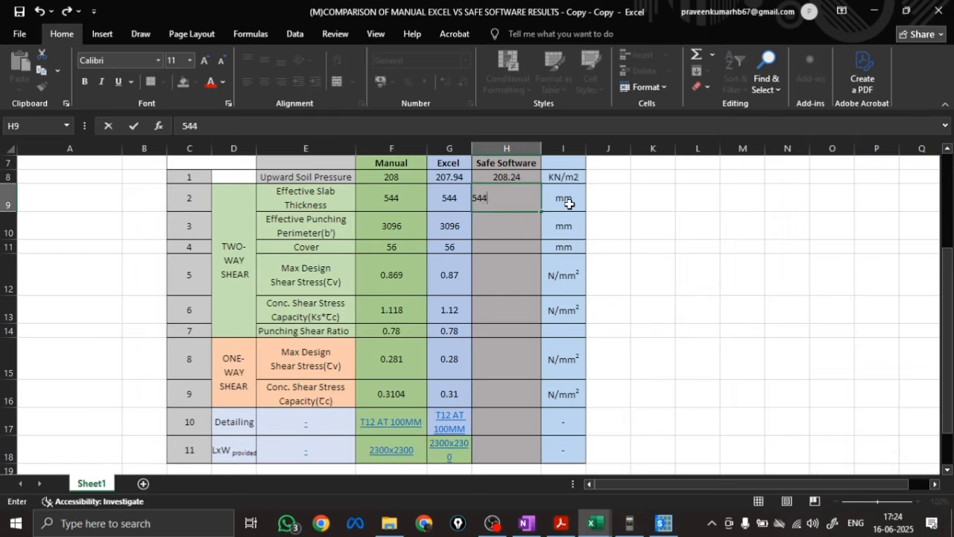
key("Return")
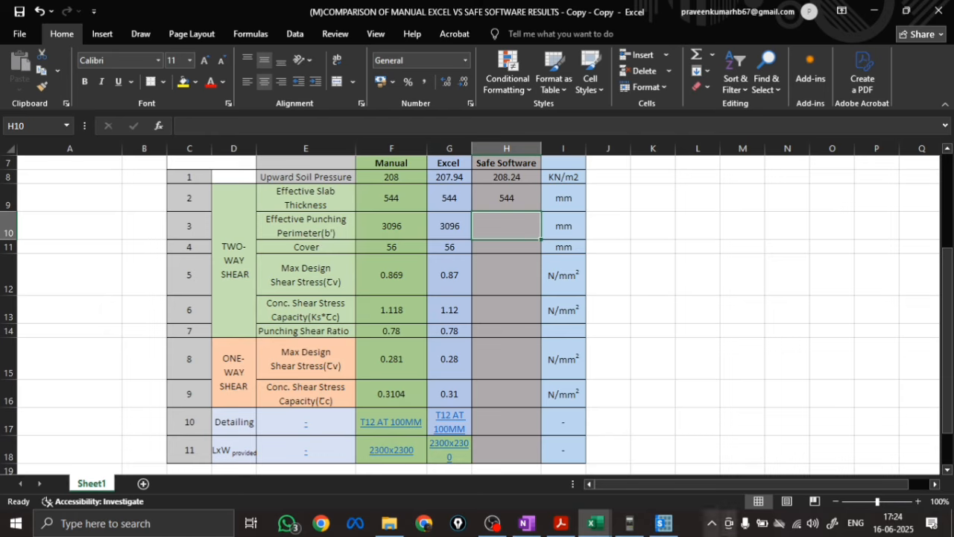
Check the SAFE punching details and record the effective punching perimeter 3096 in H10 and the cover 56 in H11 of the comparison workbook
key("alt+Tab")
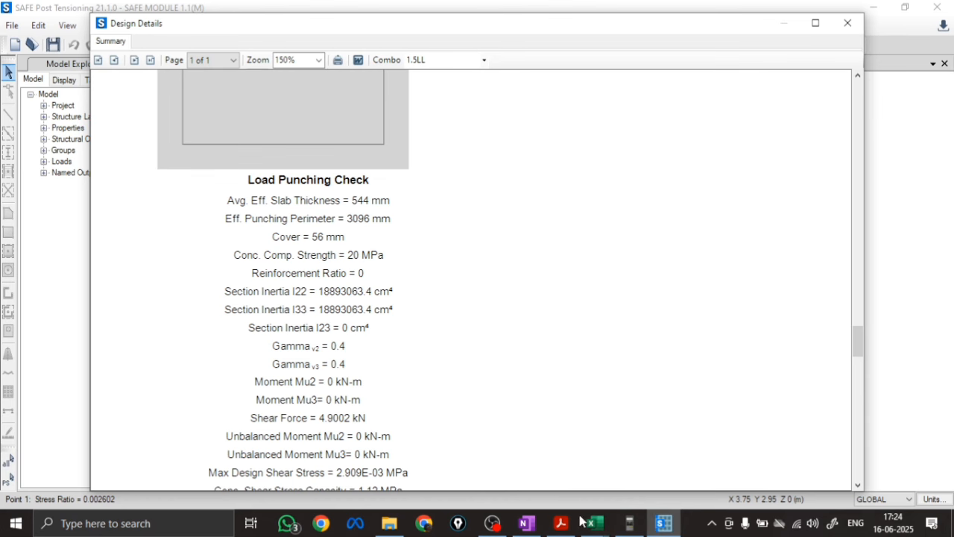
mouse_move(589, 523)
left_click(559, 486)
type("3")
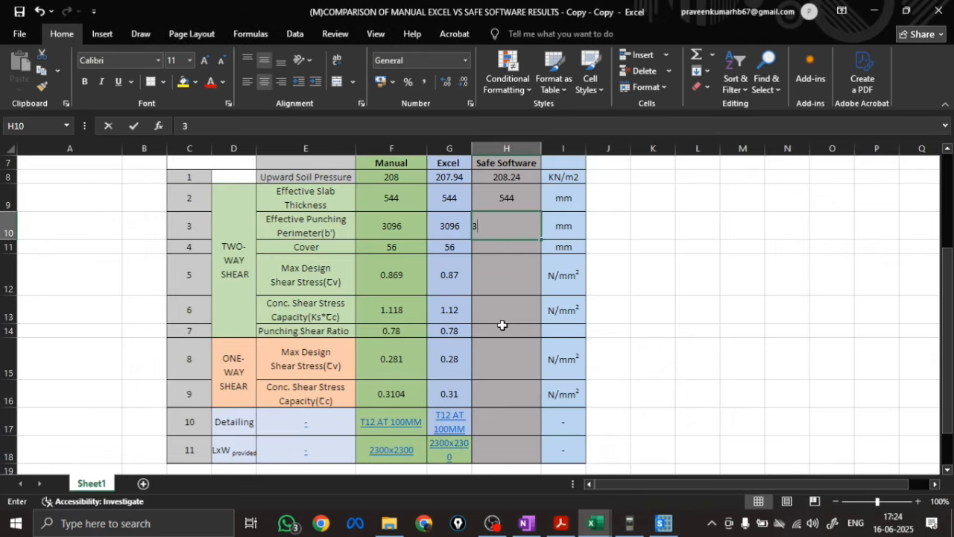
type("096")
key("Return")
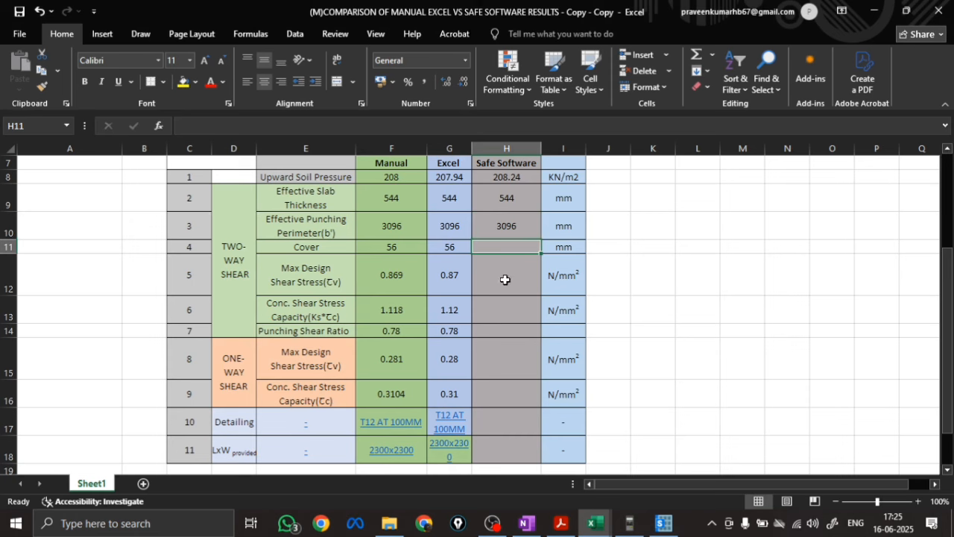
type("56")
key("Return")
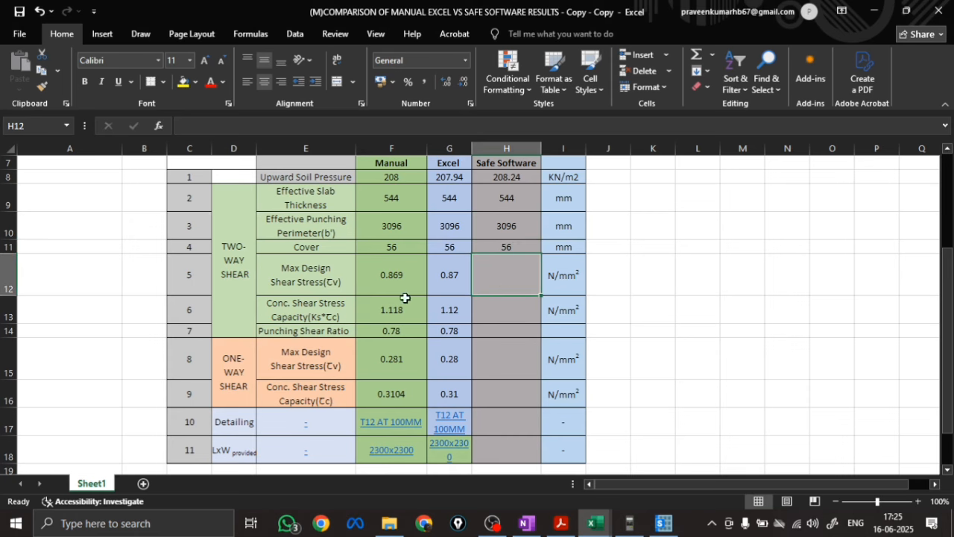
Return to SAFE, read the shear stress, shear capacity and punching ratio in the load punching check, and close the design details
left_click(675, 528)
scroll(342, 325, "down", 3)
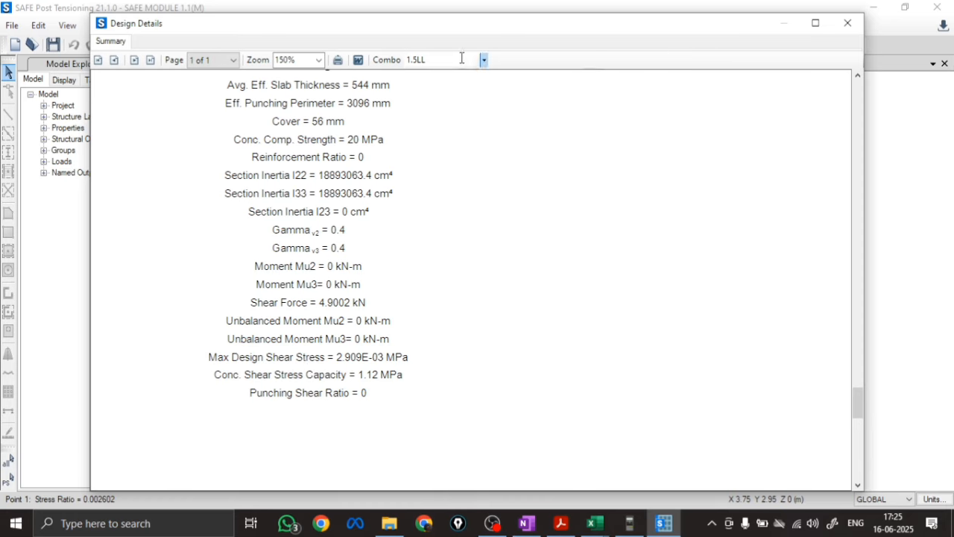
left_click(847, 23)
right_click(285, 236)
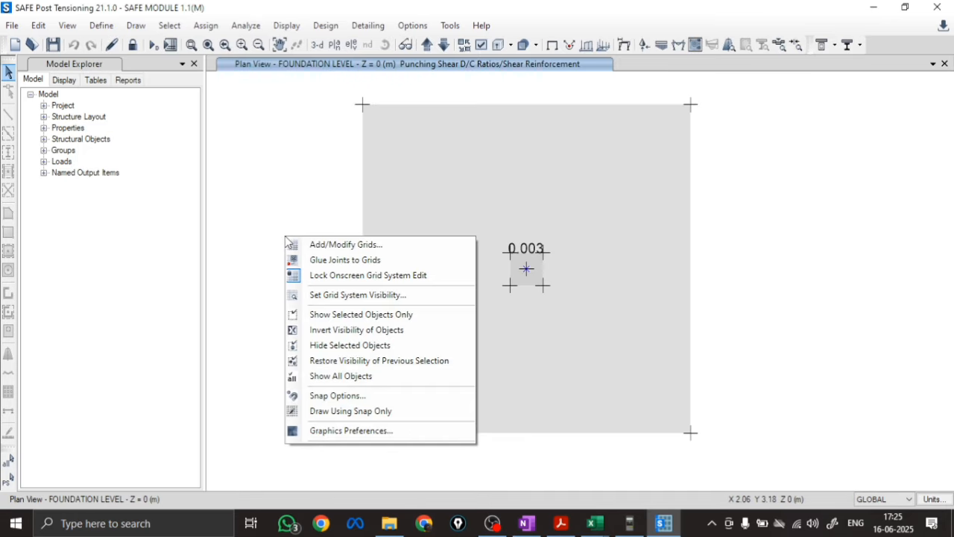
left_click(275, 176)
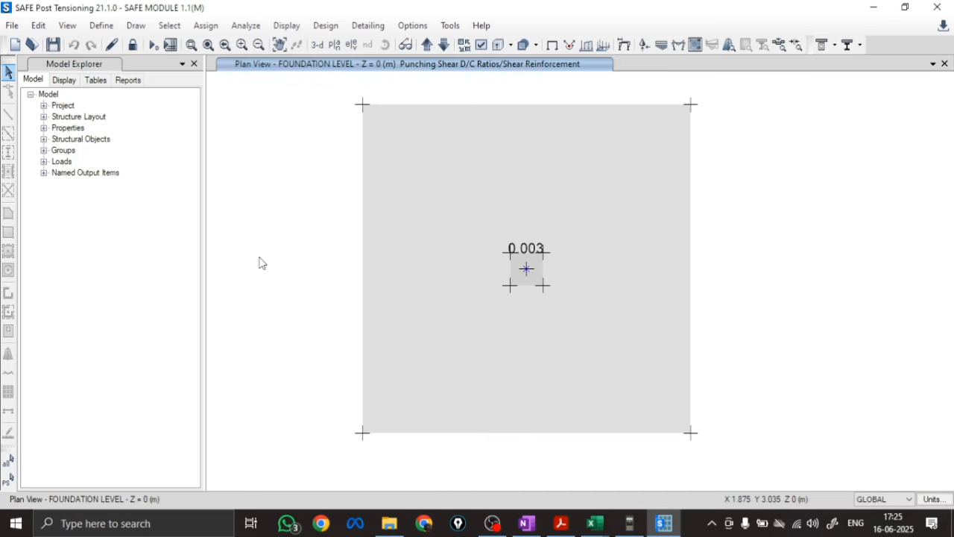
Unlock the model, accepting deletion of the analysis results, and revise the location type in the selected column point's punching shear design overwrites
left_click(133, 45)
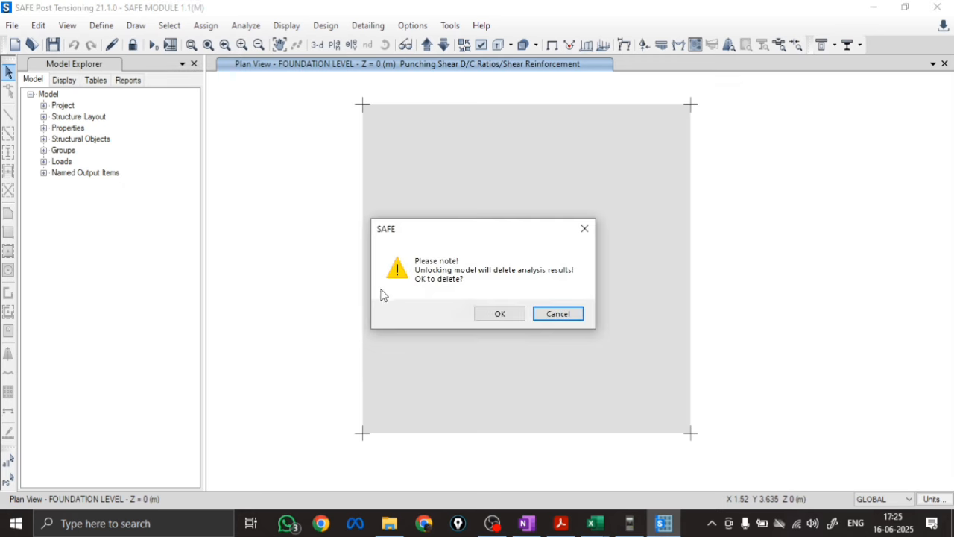
left_click(499, 314)
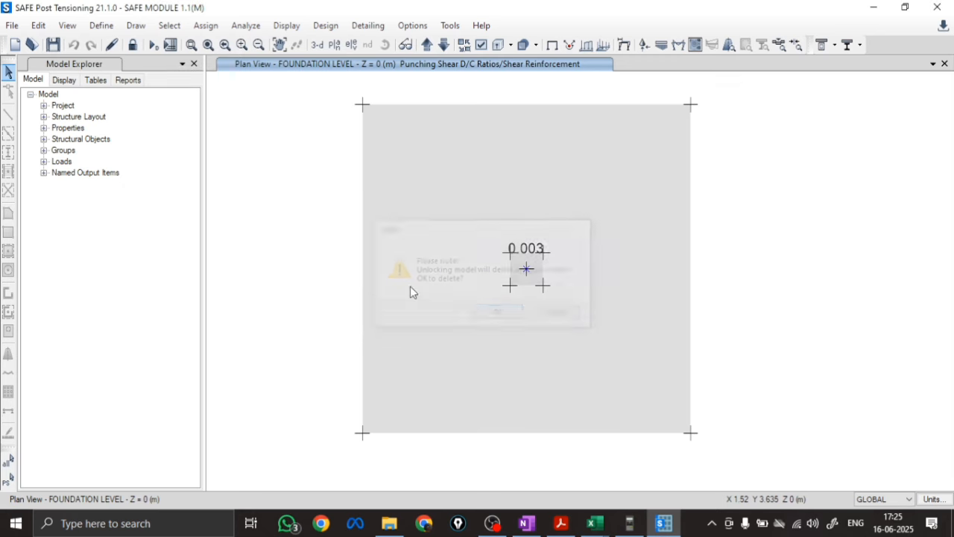
left_click(326, 26)
mouse_move(365, 45)
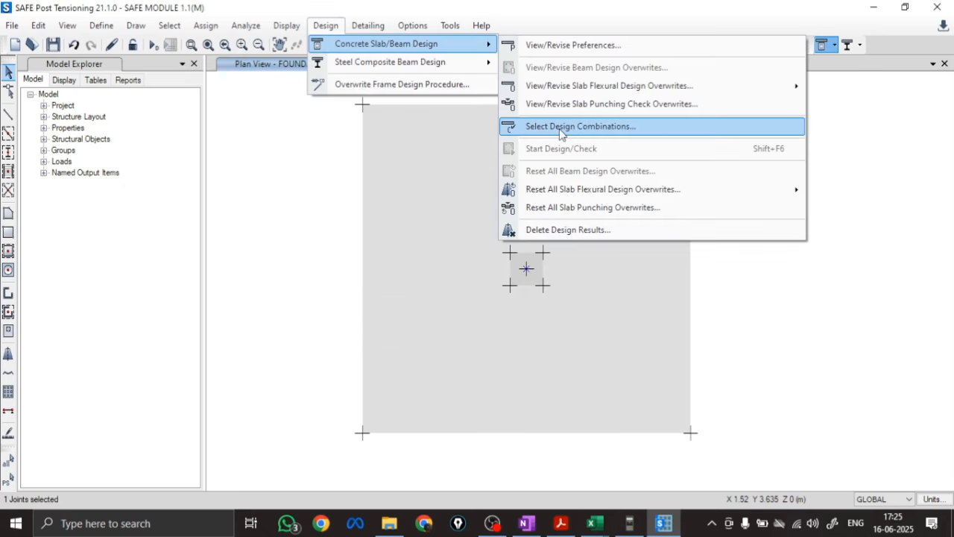
left_click(562, 105)
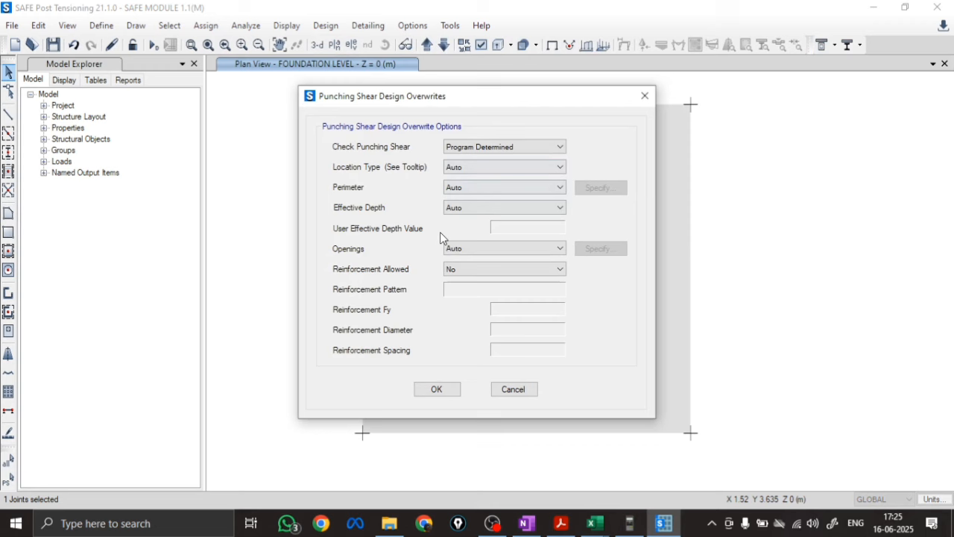
left_click(468, 168)
left_click(459, 187)
left_click(436, 390)
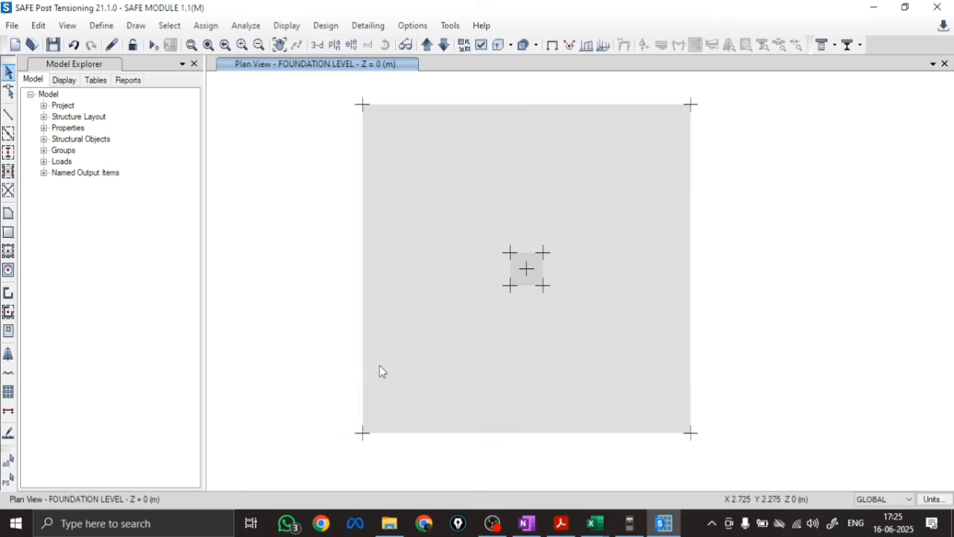
Rerun the analysis of the footing model with the revised punching overwrites
left_click(152, 46)
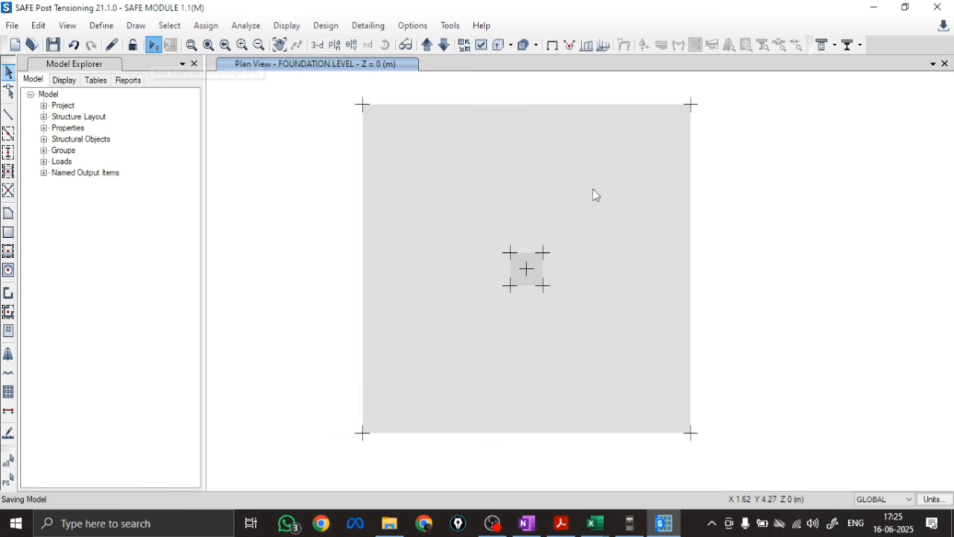
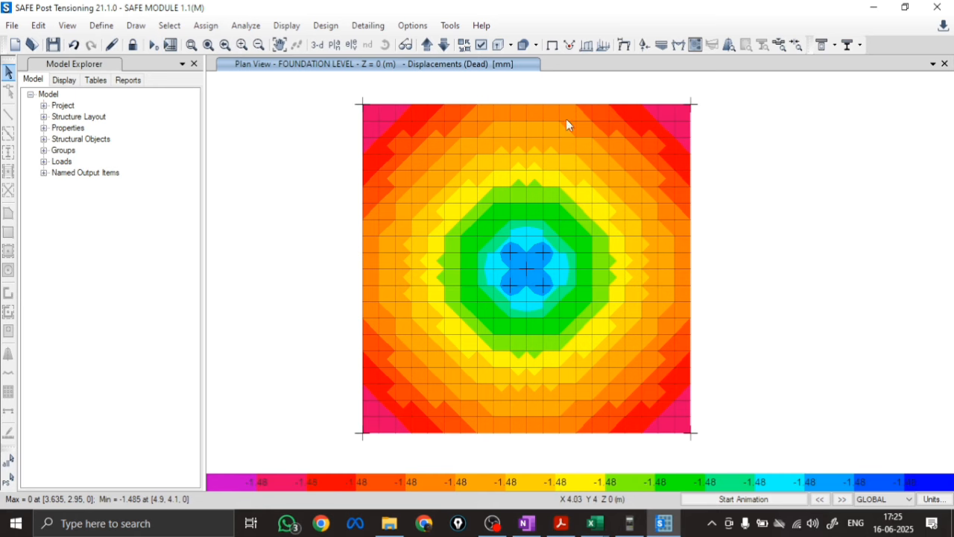
Display the punching shear design results for the footing in the foundation level plan
left_click(325, 25)
left_click(289, 28)
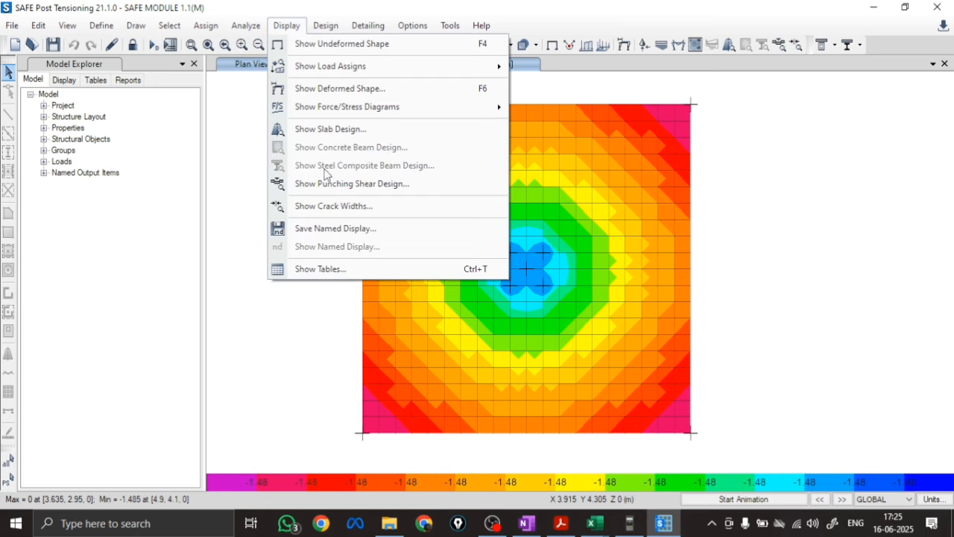
left_click(328, 183)
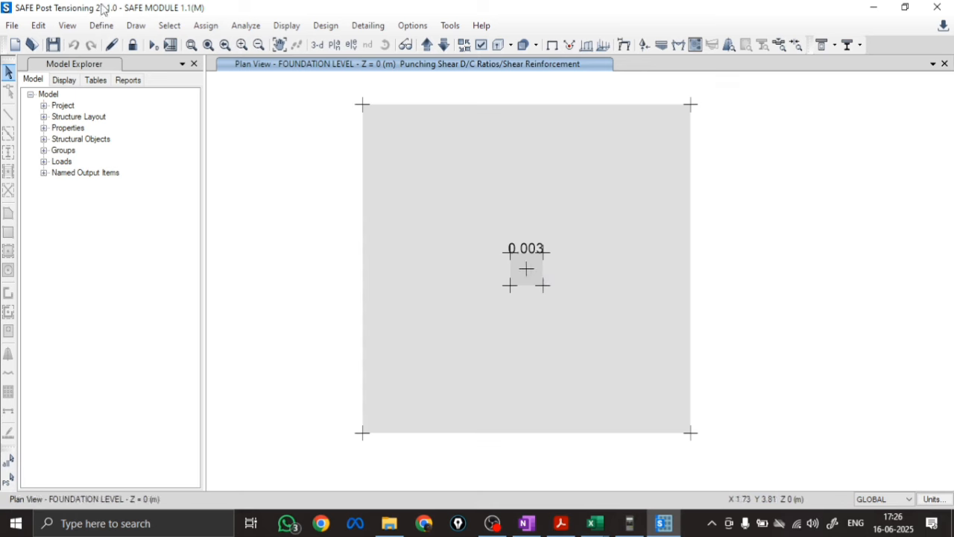
Start a new model with the built-in metric SI and Indian settings, using the Blank template
left_click(12, 25)
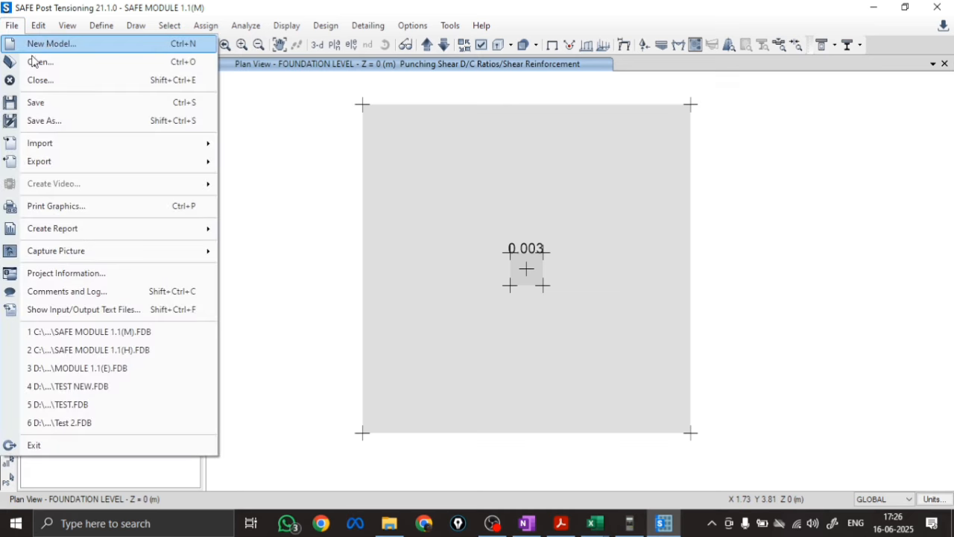
left_click(41, 41)
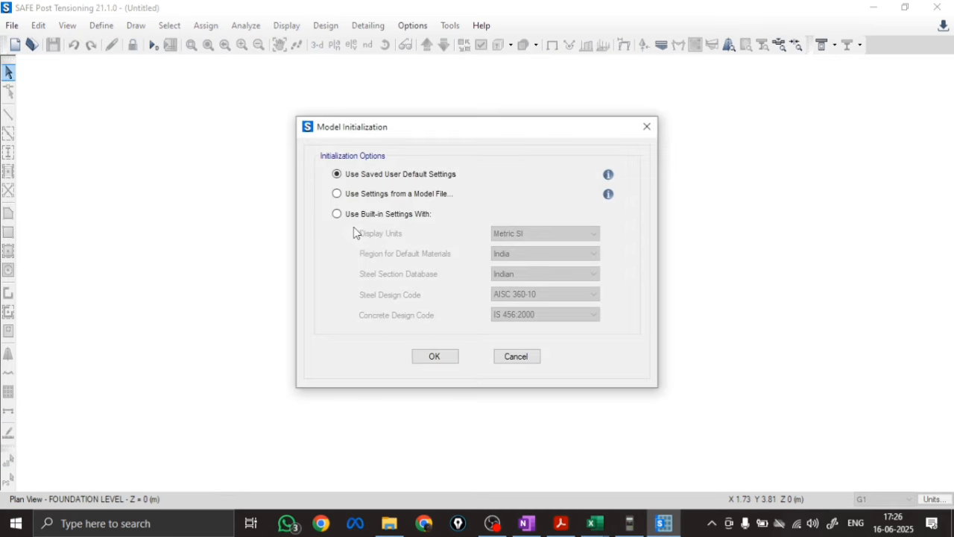
left_click(369, 216)
left_click(435, 356)
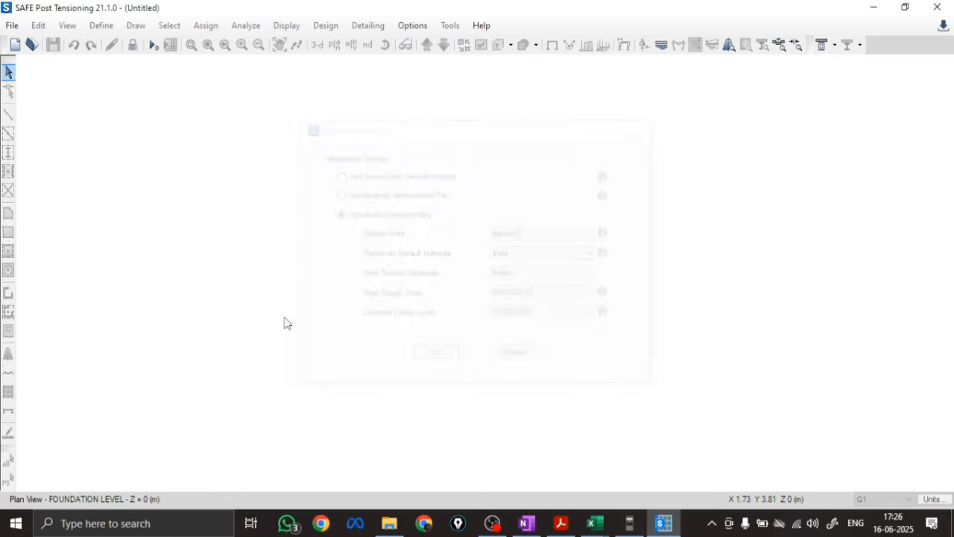
left_click(145, 317)
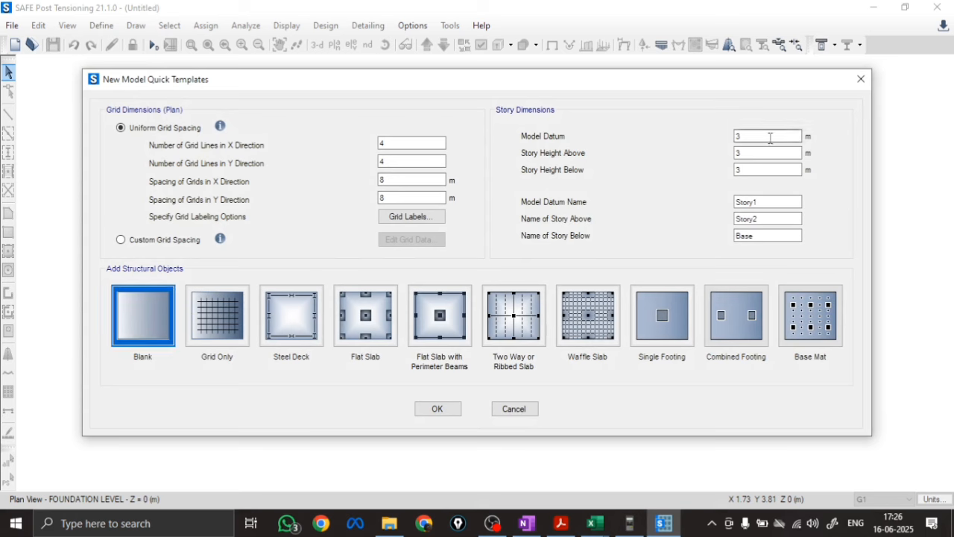
Set the model datum to 0 m, the story height above to 1.5 m and the story height below to 0 m
left_click_drag(745, 136, 701, 164)
type("0")
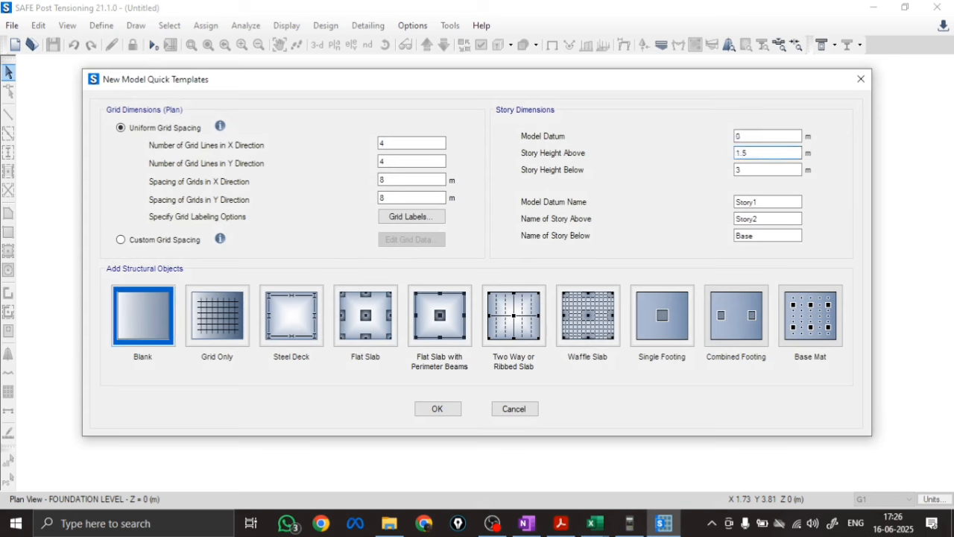
left_click(749, 170)
Name the datum FOUNDATION LEVEL, the story above GROUND LEVEL and the story below 0, and create the model
left_click_drag(776, 203, 681, 210)
type("FOUNDATI")
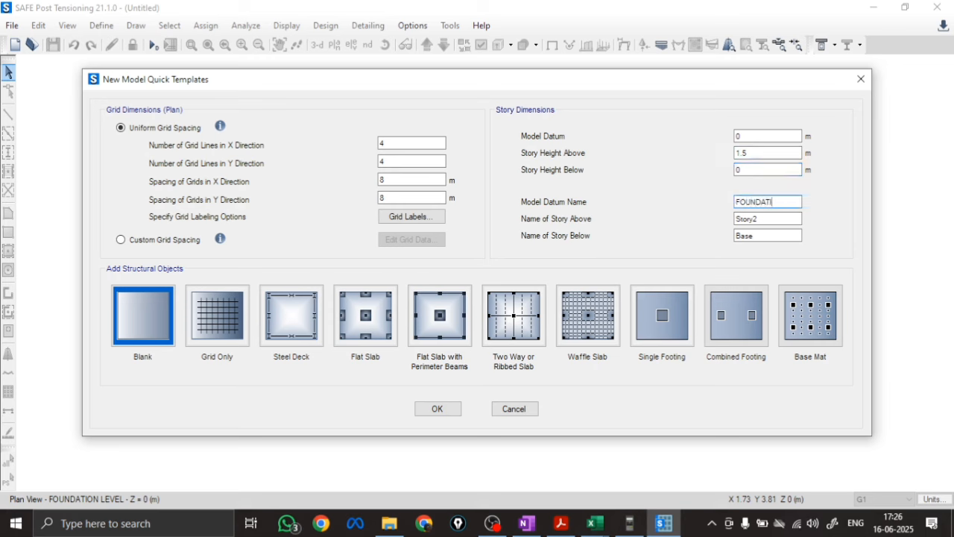
type("ON LEVEL")
double_click(766, 217)
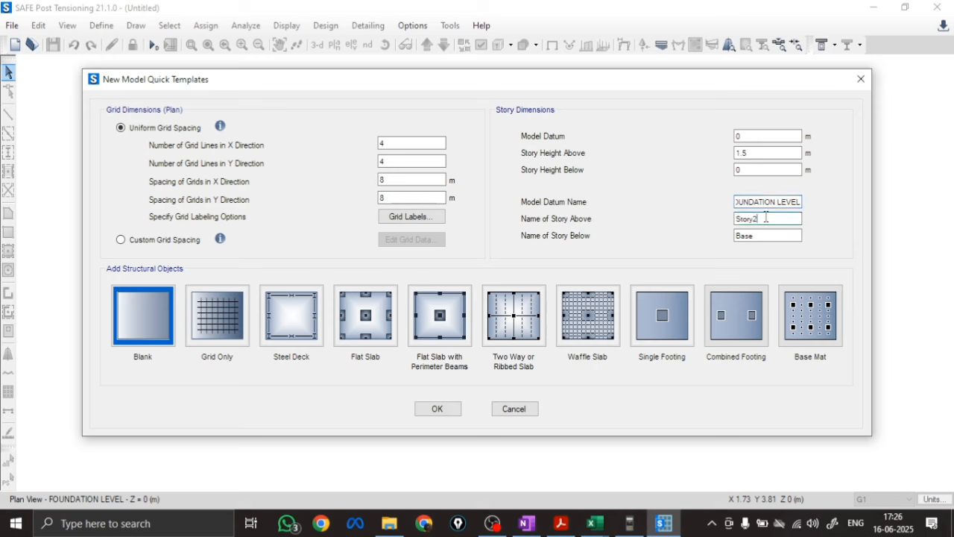
key("BackSpace")
double_click(801, 233)
type("0")
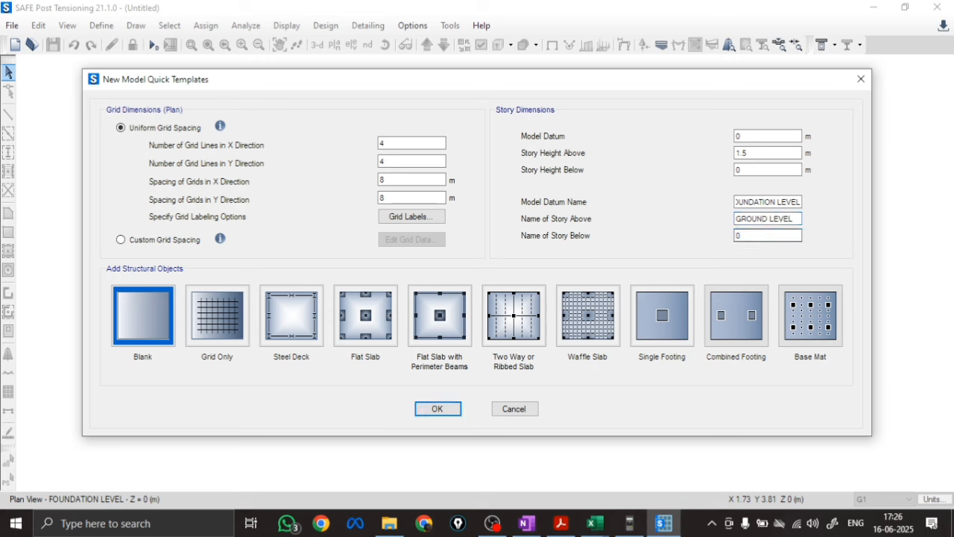
left_click(436, 411)
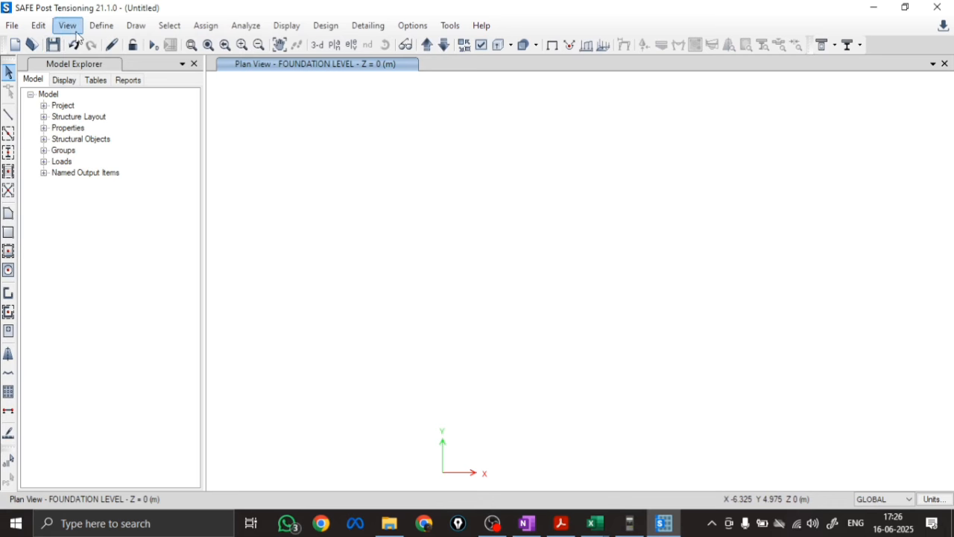
Add a new Indian concrete material of grade M20 with its default properties
left_click(101, 25)
left_click(108, 43)
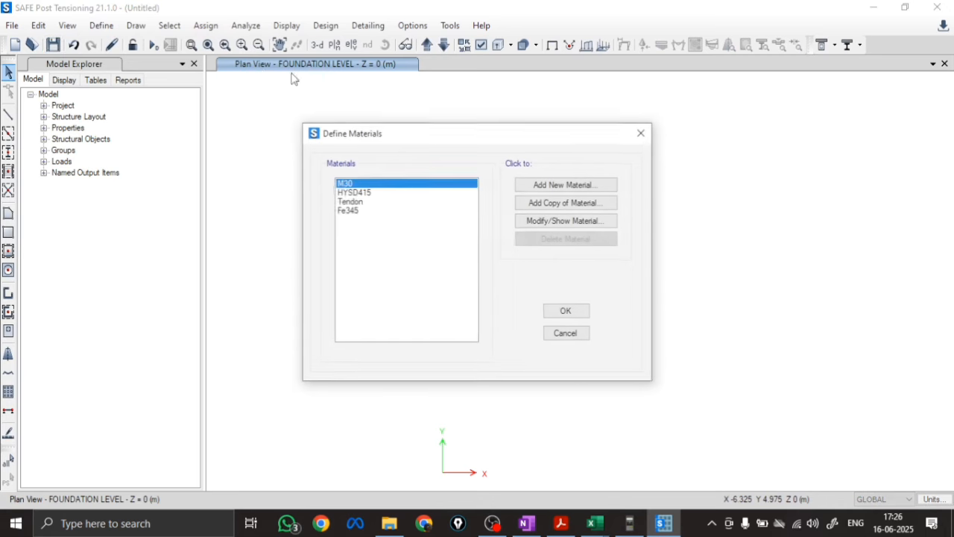
left_click(551, 185)
left_click(456, 236)
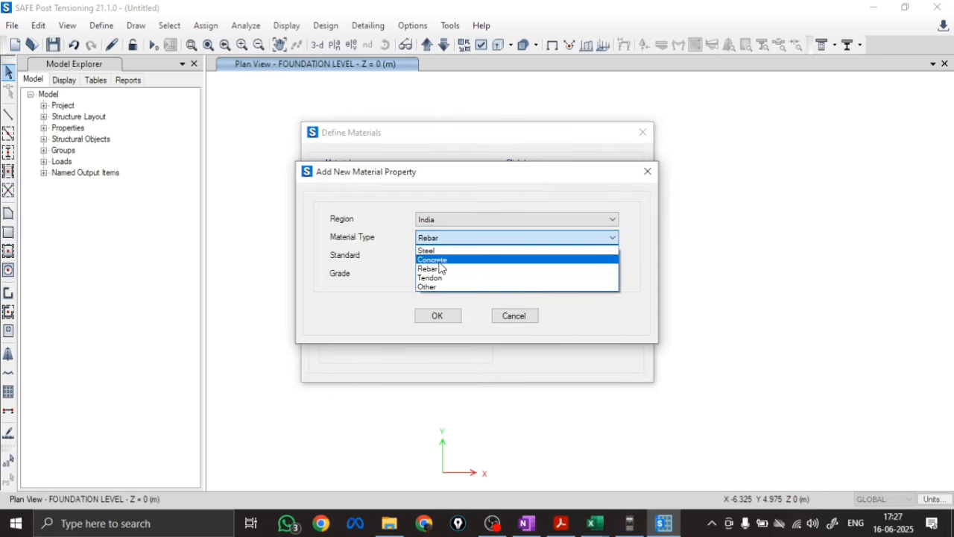
left_click(441, 259)
left_click(440, 274)
left_click(439, 295)
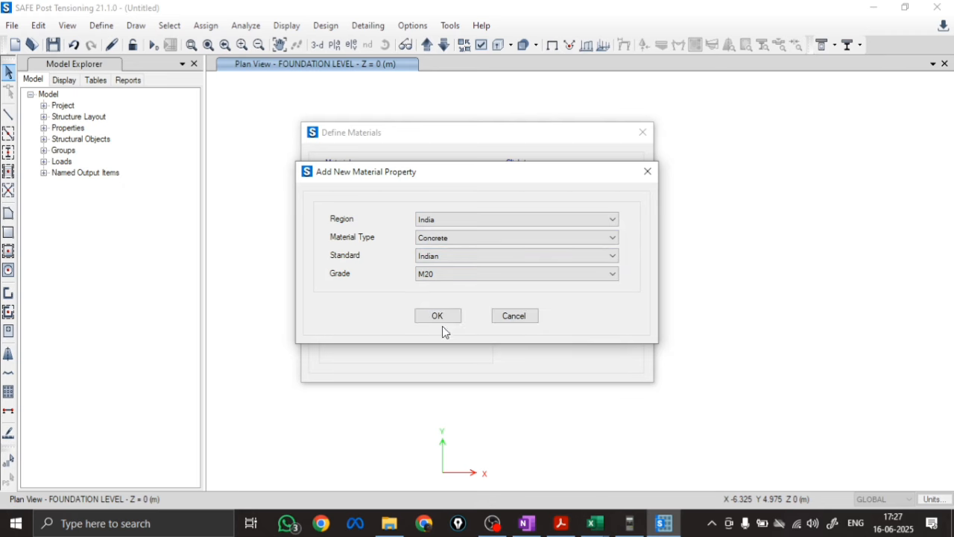
left_click(438, 316)
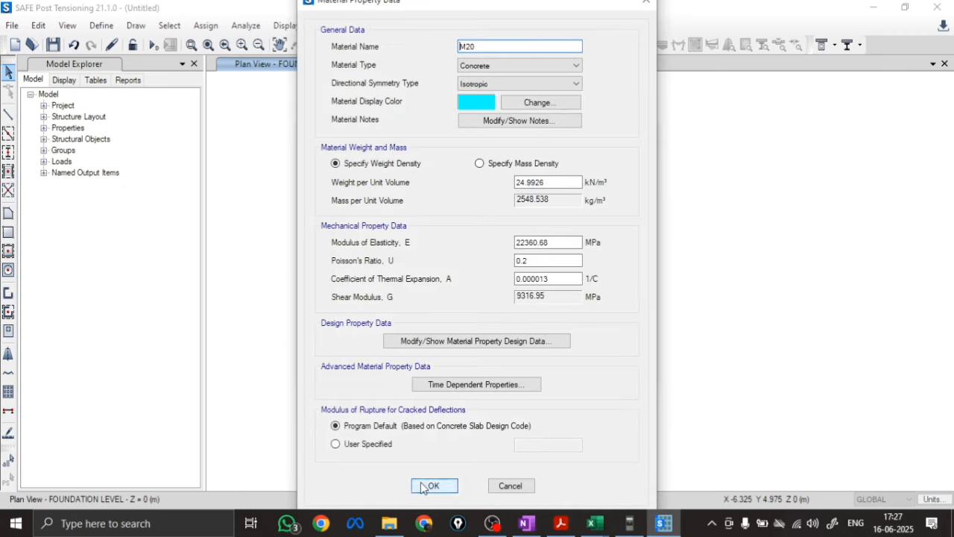
left_click(423, 487)
Add an Indian HYSD Grade 500 rebar material named FE500 and accept the material definitions
left_click(582, 187)
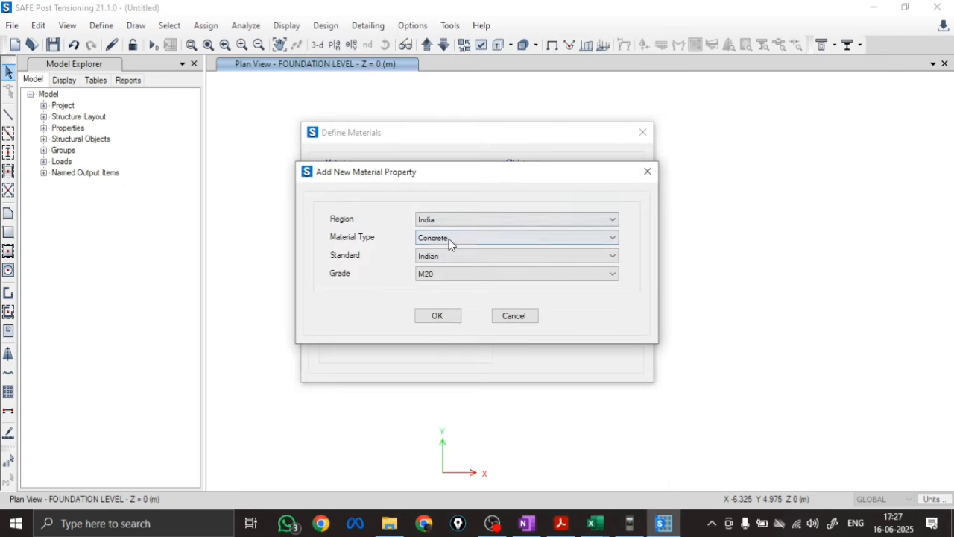
left_click(449, 239)
left_click(442, 269)
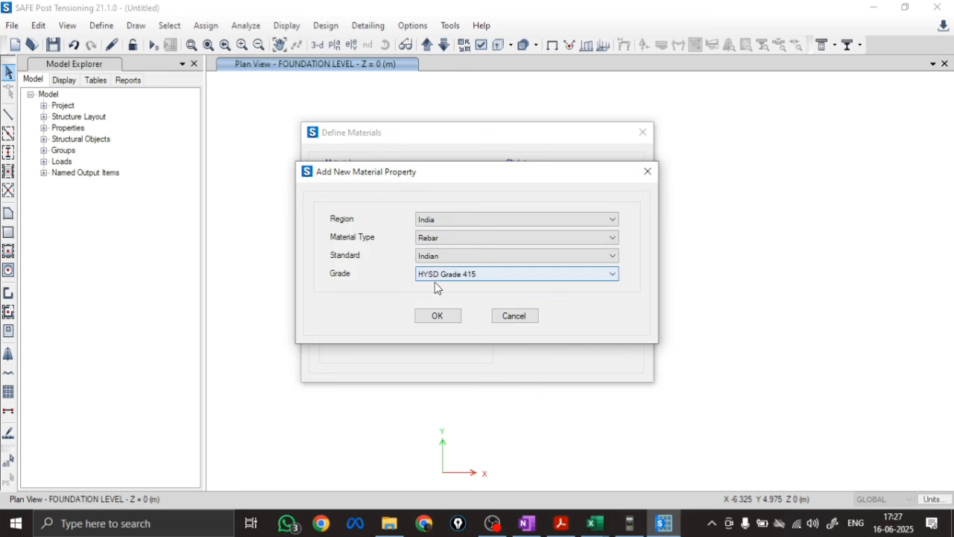
left_click(438, 275)
left_click(446, 305)
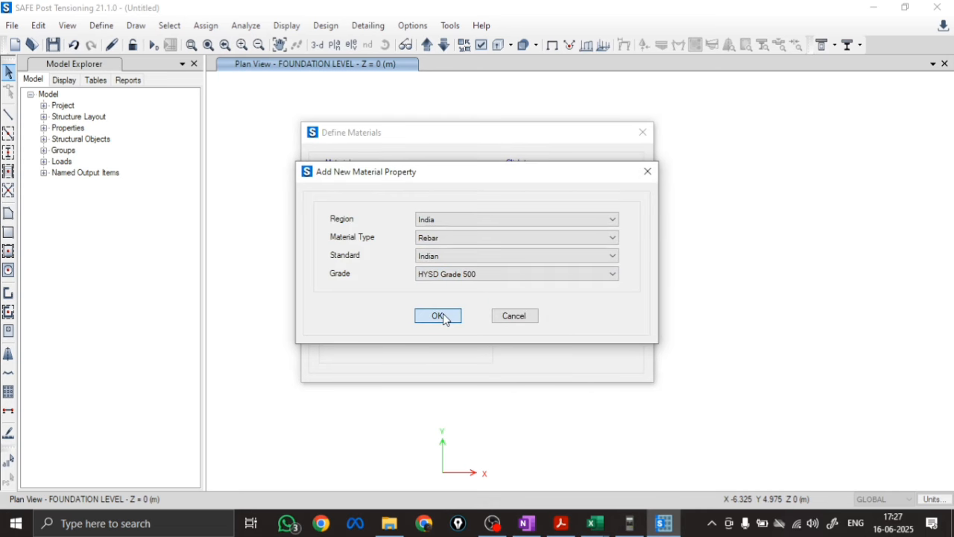
left_click(442, 314)
left_click_drag(480, 46, 486, 46)
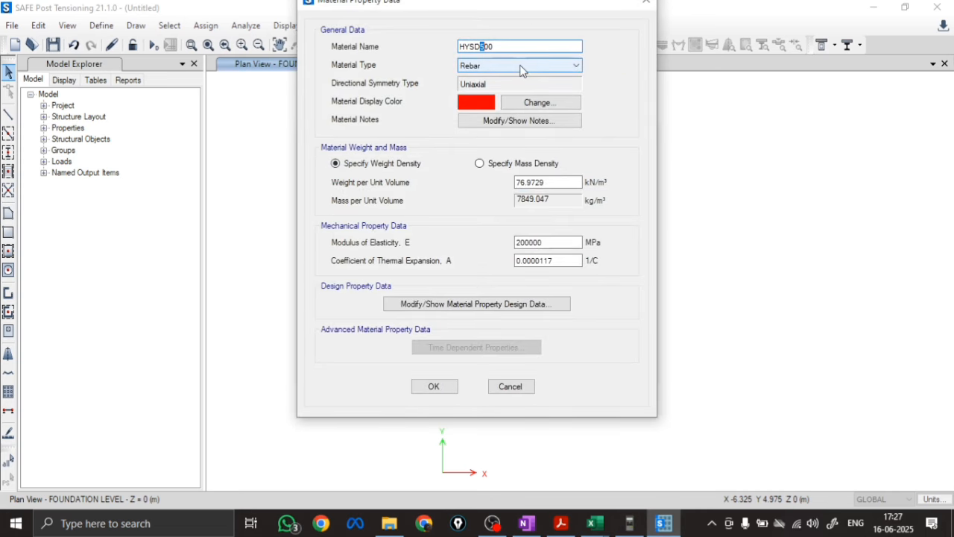
key("BackSpace")
key("BackSpace")
key("BackSpace")
type("FE")
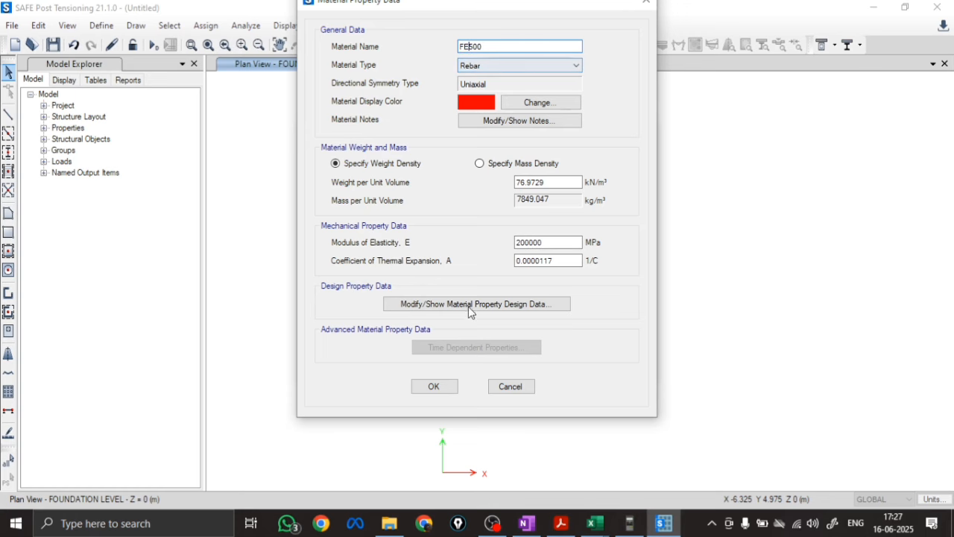
left_click(434, 386)
left_click(567, 311)
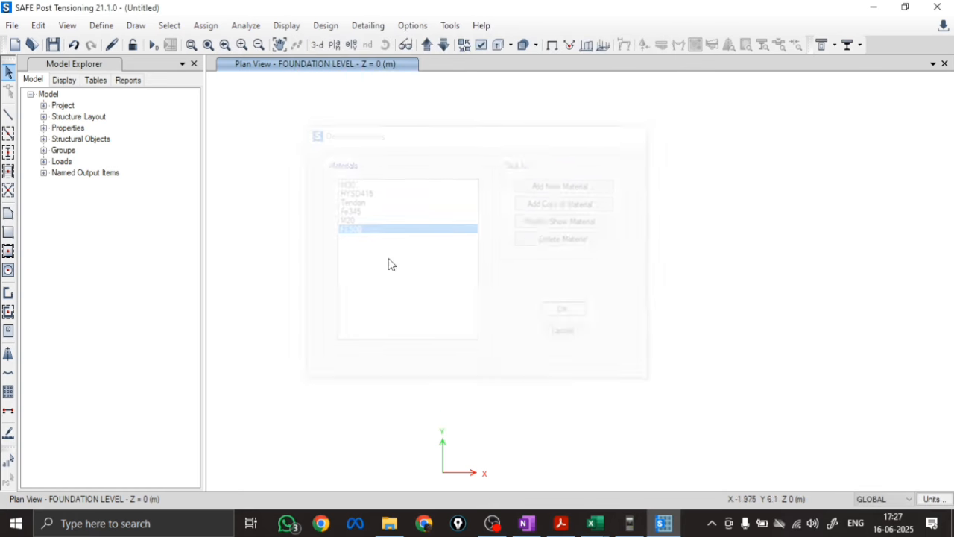
Delete the Plank1 property from the slab section definitions
left_click(101, 26)
mouse_move(115, 68)
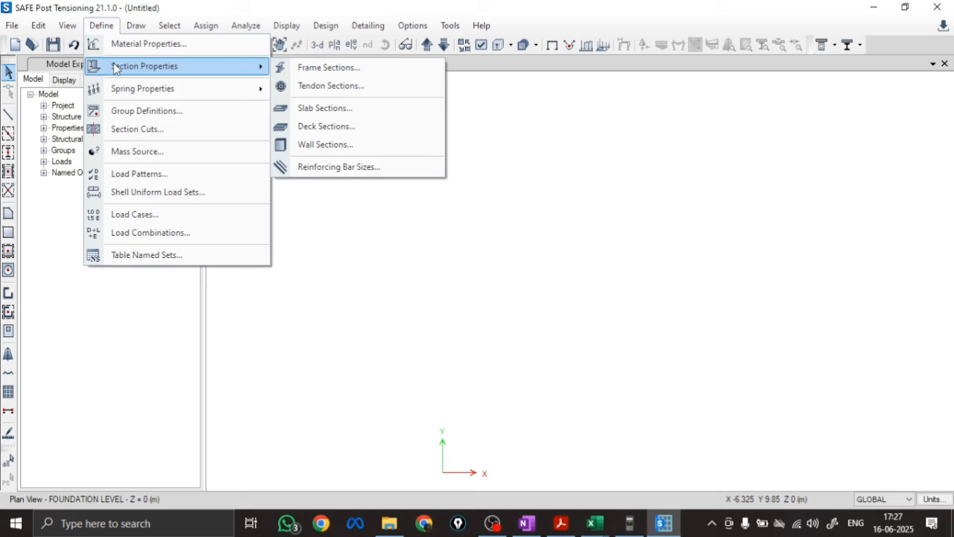
left_click(331, 109)
left_click(558, 270)
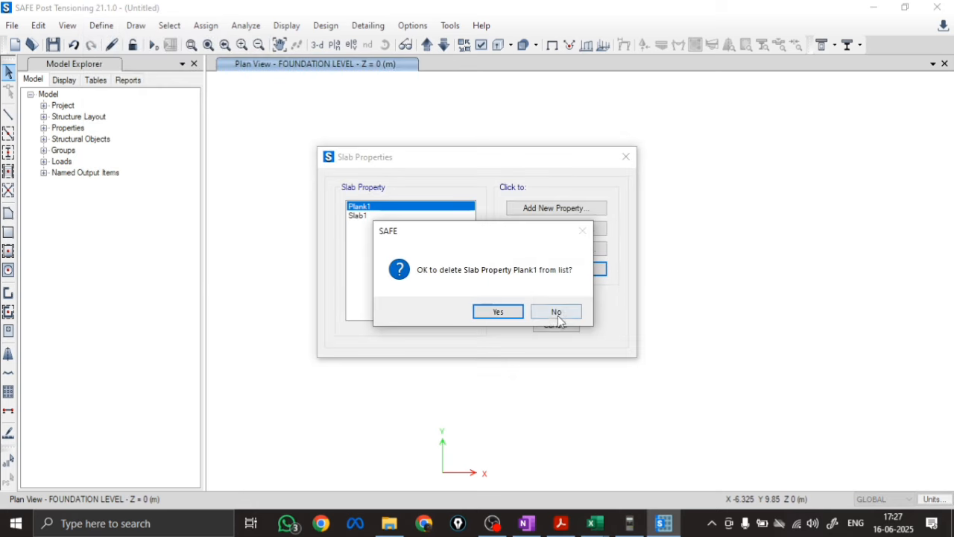
left_click(493, 313)
Redefine Slab1 as FT 600 M20 with M20 concrete, Shell-Thick modeling, Footing type and 600 mm thickness
left_click(541, 249)
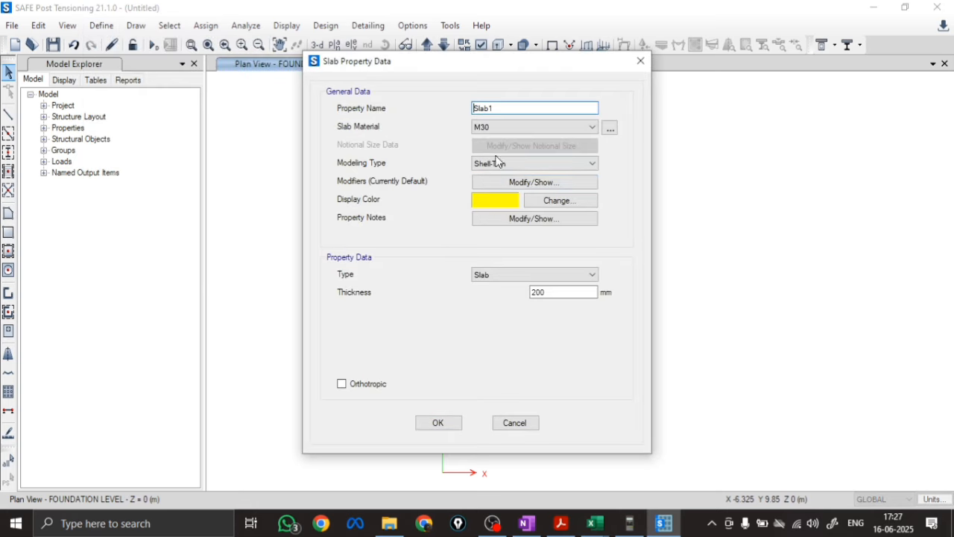
key("BackSpace")
left_click(535, 127)
left_click(511, 167)
left_click(512, 167)
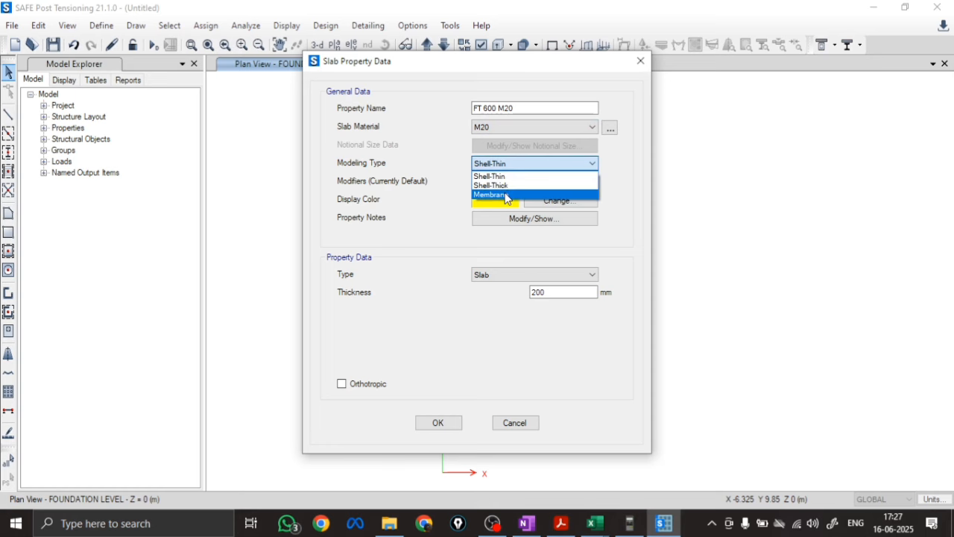
left_click(510, 180)
left_click(497, 288)
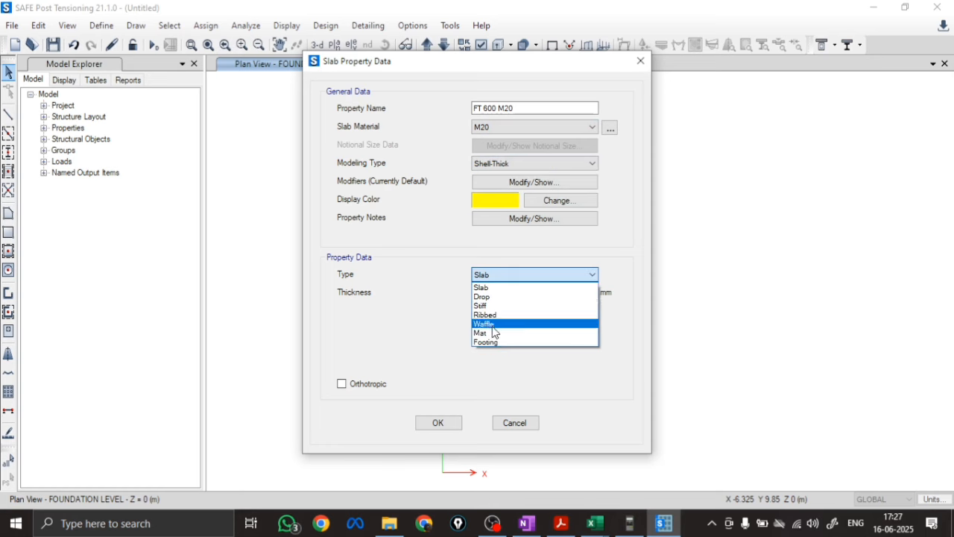
left_click(489, 340)
left_click_drag(552, 292, 513, 298)
type("600")
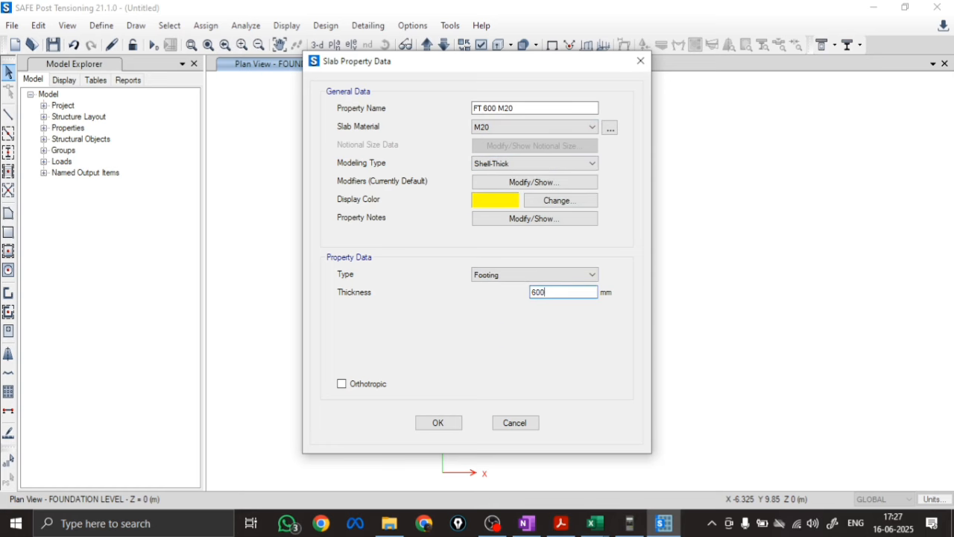
left_click(448, 424)
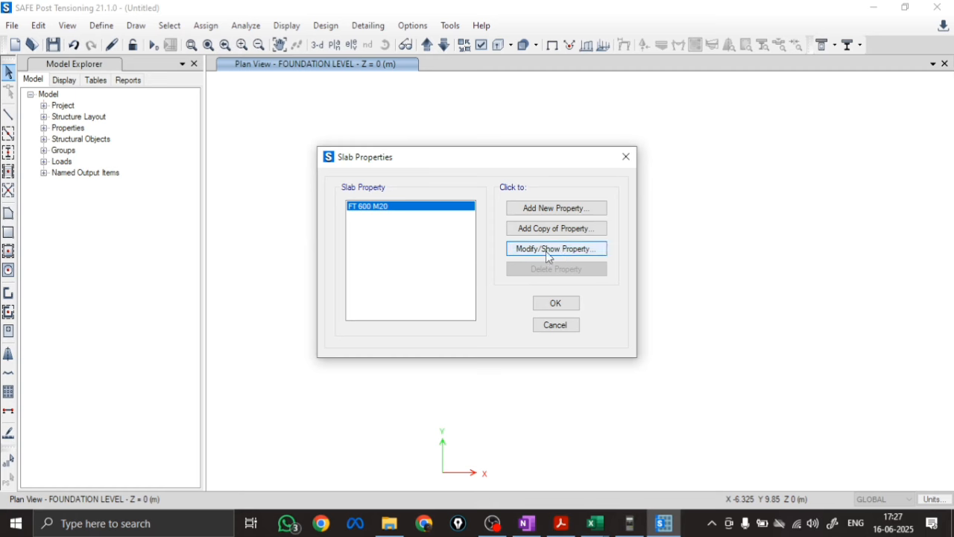
Copy the footing property as STIFF 600 M20 with Membrane modeling and Stiff type, and accept the slab properties
left_click(546, 228)
double_click(510, 110)
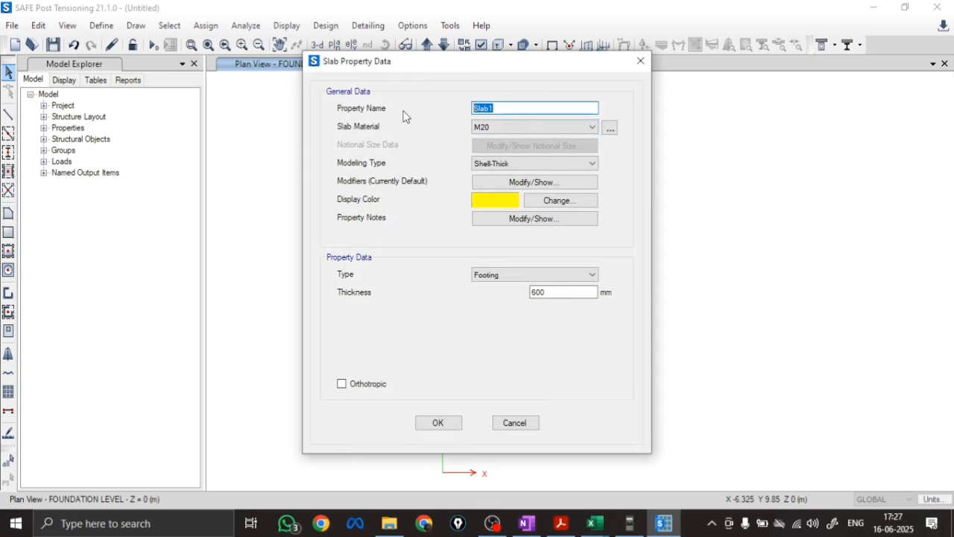
type("STIFF 600 M20")
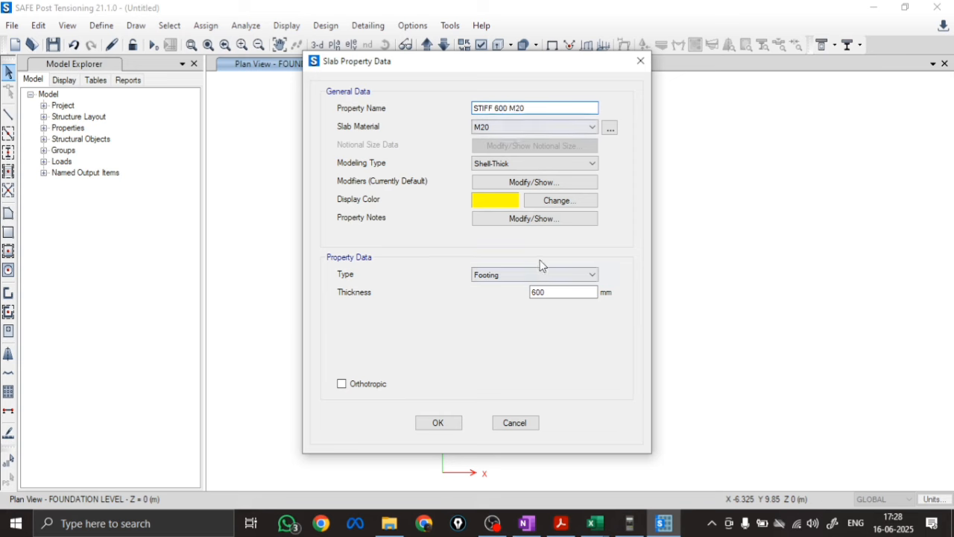
left_click(534, 163)
left_click(507, 197)
left_click(512, 280)
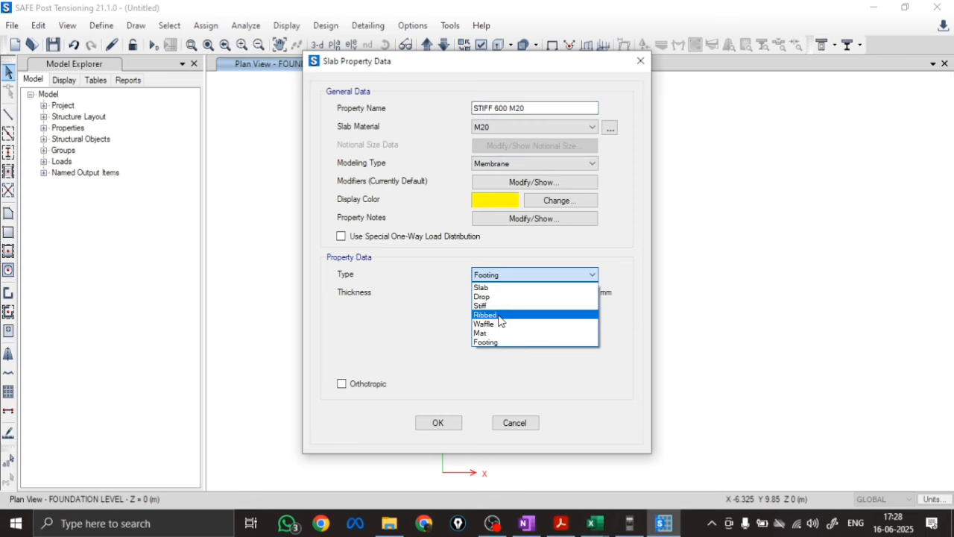
left_click(522, 305)
left_click(437, 423)
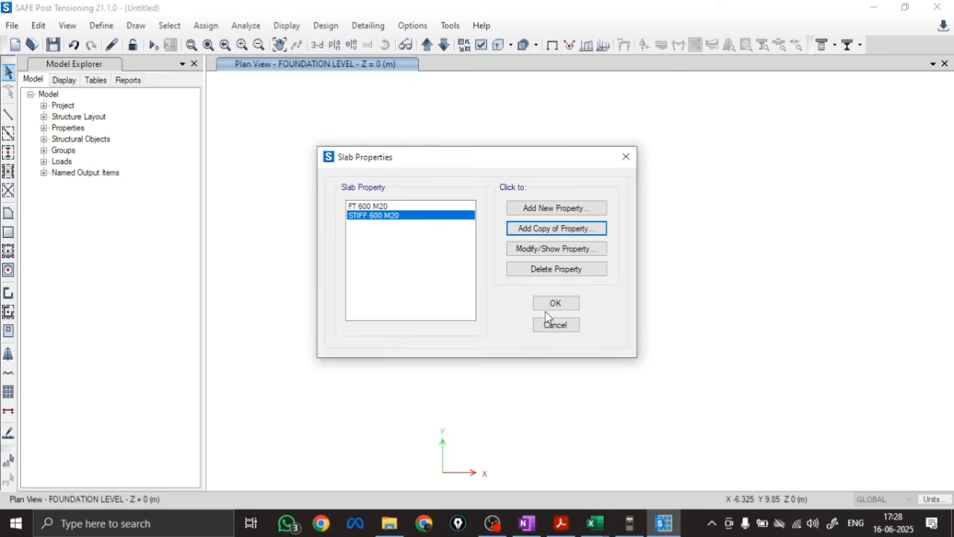
left_click(552, 303)
Define an area spring property named SBC 250@25MM with a subgrade modulus of 10000 kN/m/m² and accept the spring definitions
left_click(102, 26)
mouse_move(142, 88)
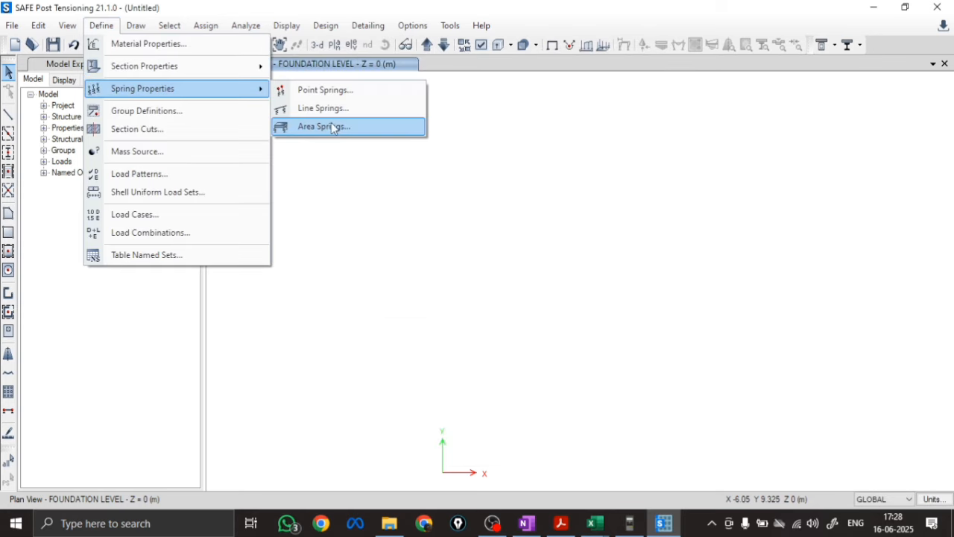
left_click(334, 66)
left_click(519, 208)
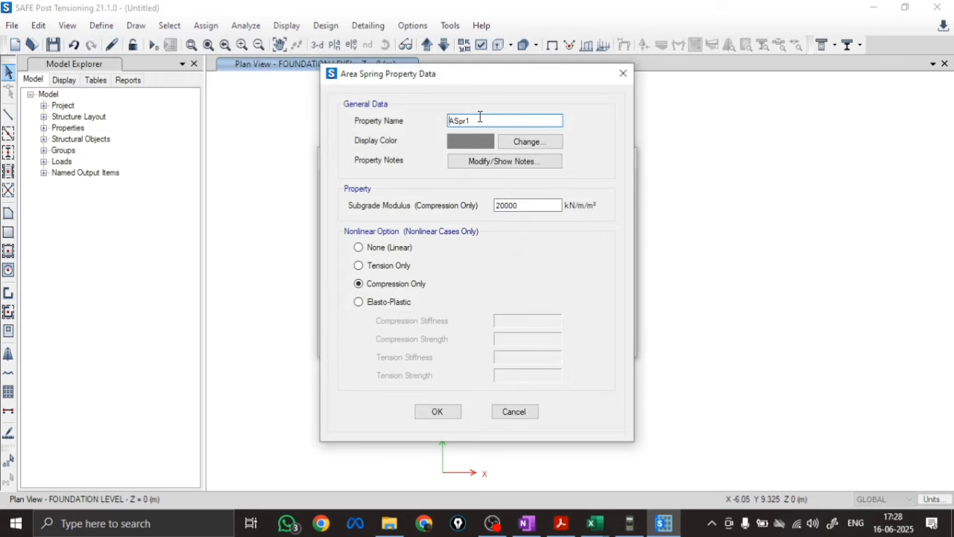
left_click_drag(481, 120, 405, 123)
type("SBC 250@25MM")
left_click_drag(528, 206, 414, 208)
key("Tab")
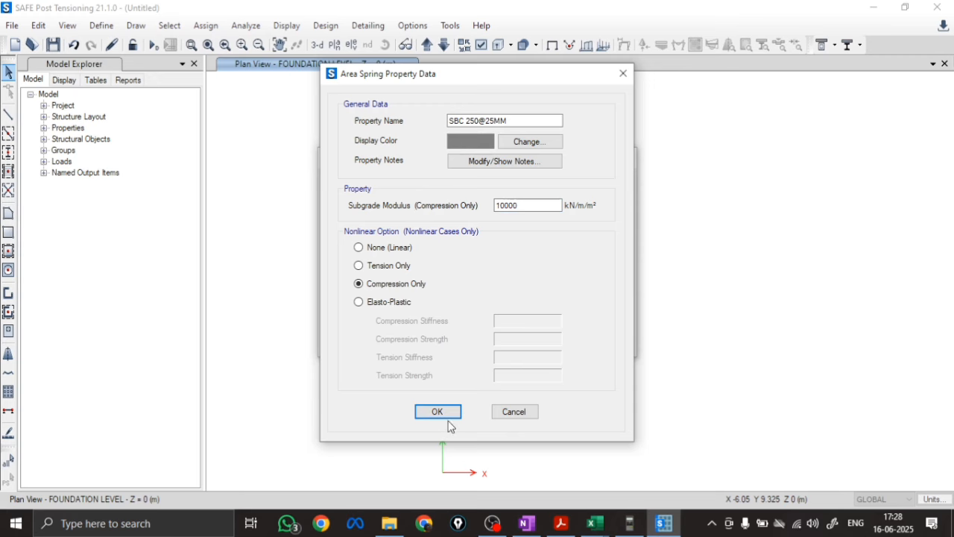
left_click(440, 412)
left_click(556, 303)
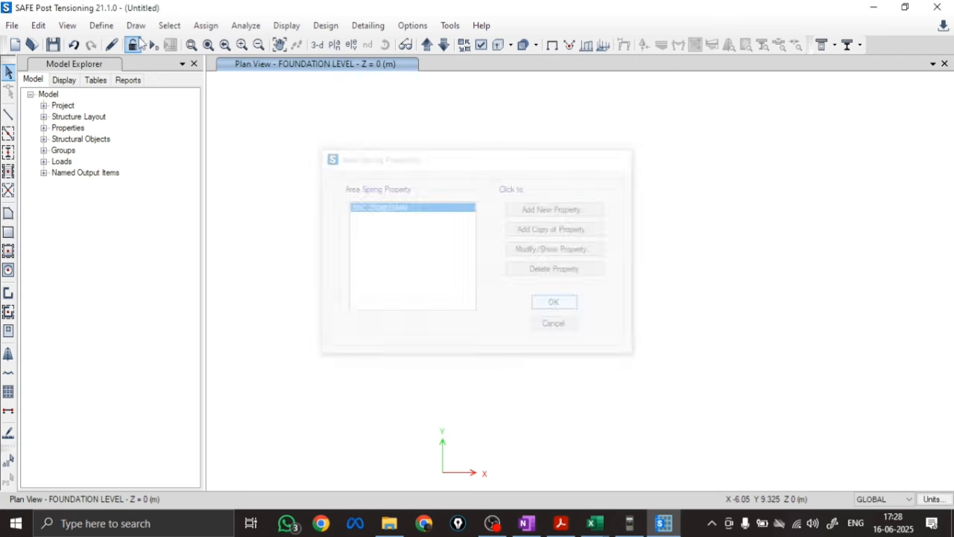
Add a linear load combination named 1LL containing only the Live load with a scale factor of 1
left_click(102, 25)
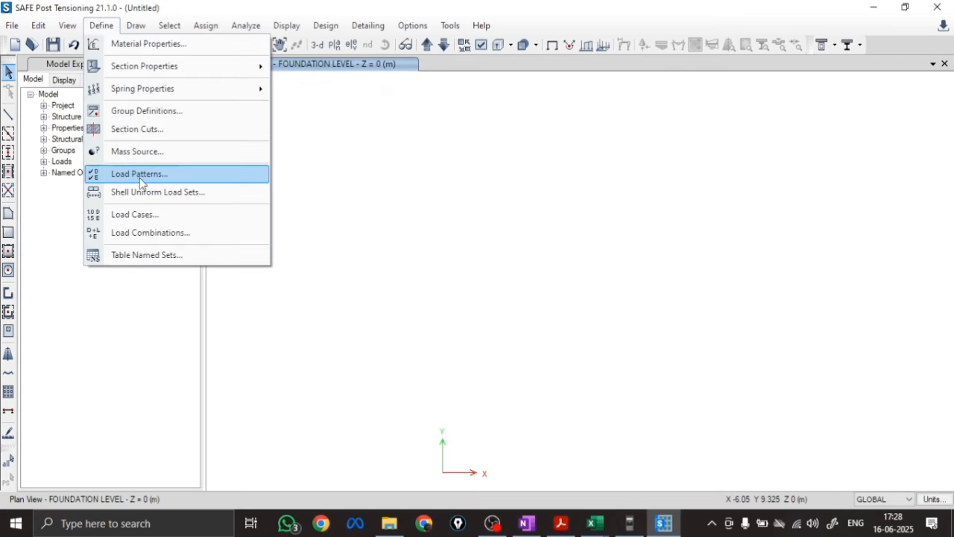
left_click(142, 232)
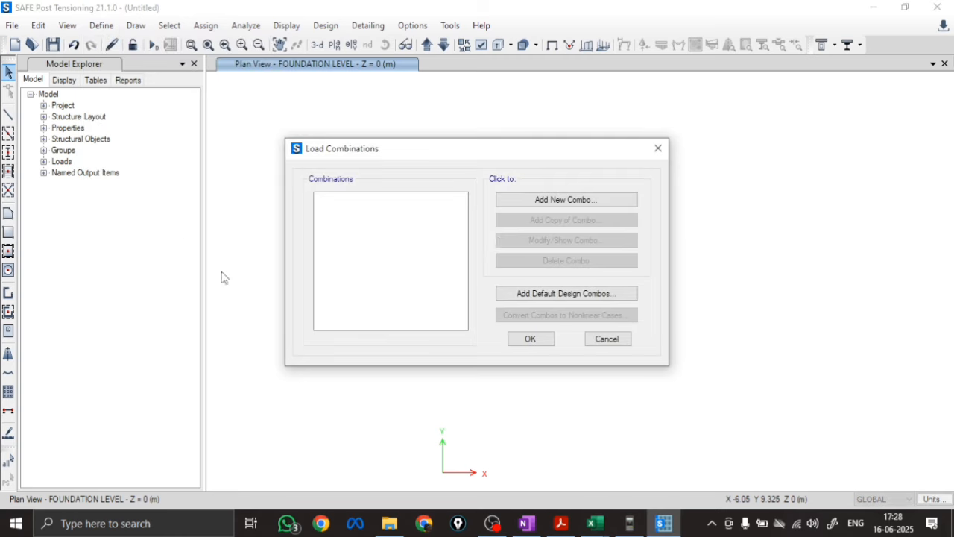
left_click(542, 202)
left_click_drag(504, 147, 381, 152)
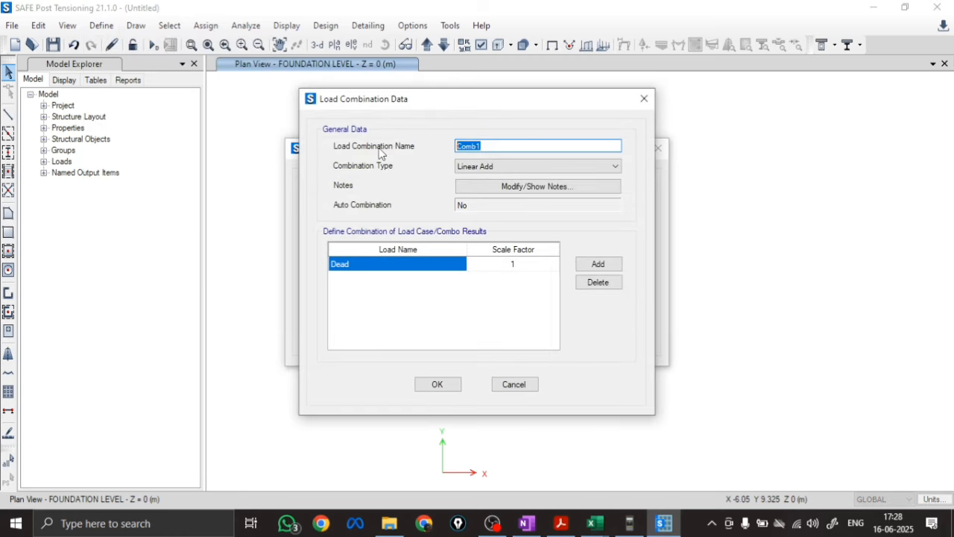
left_click(606, 265)
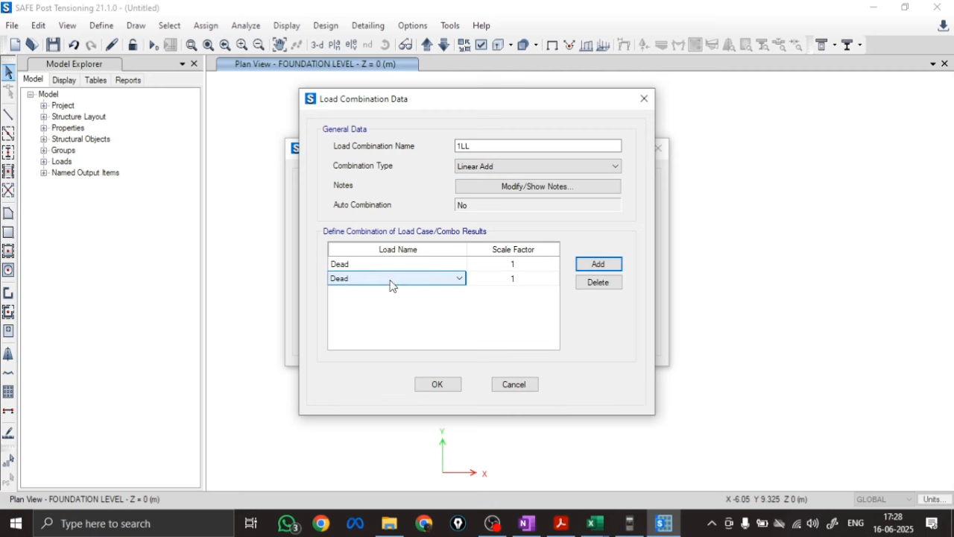
left_click(598, 282)
left_click(420, 265)
left_click(361, 286)
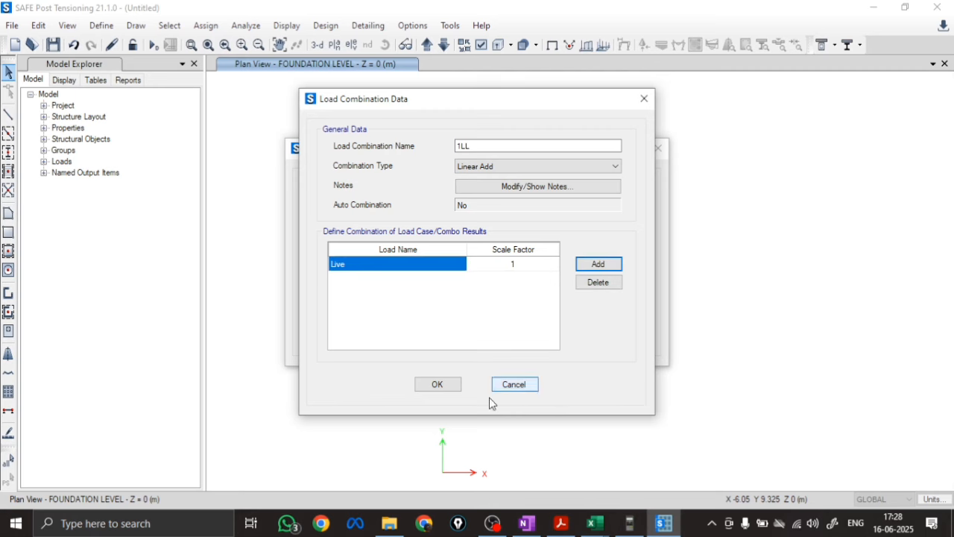
left_click(451, 390)
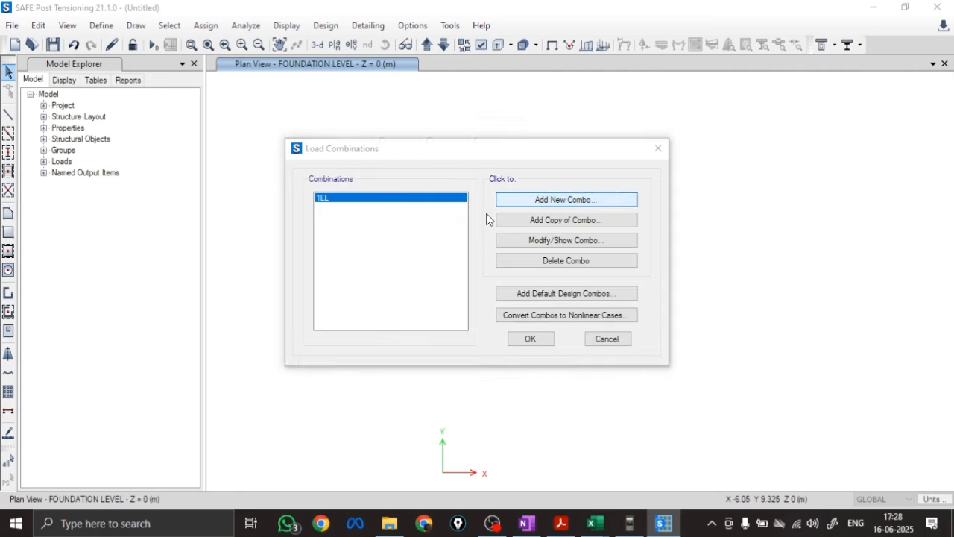
Add a load combination named 1.5LL containing only the Live load, edit its scale factor, and accept the load combinations
left_click(515, 202)
left_click_drag(492, 147, 382, 166)
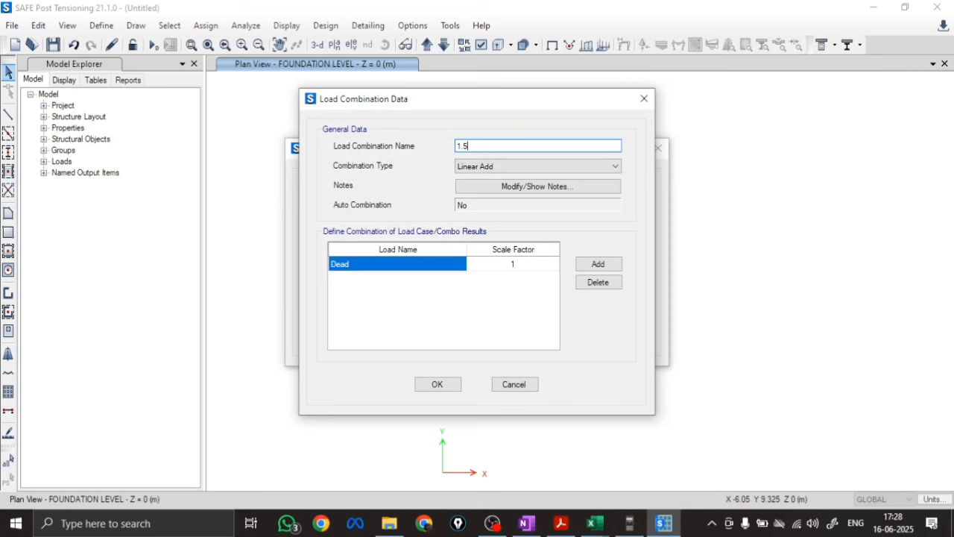
left_click(374, 266)
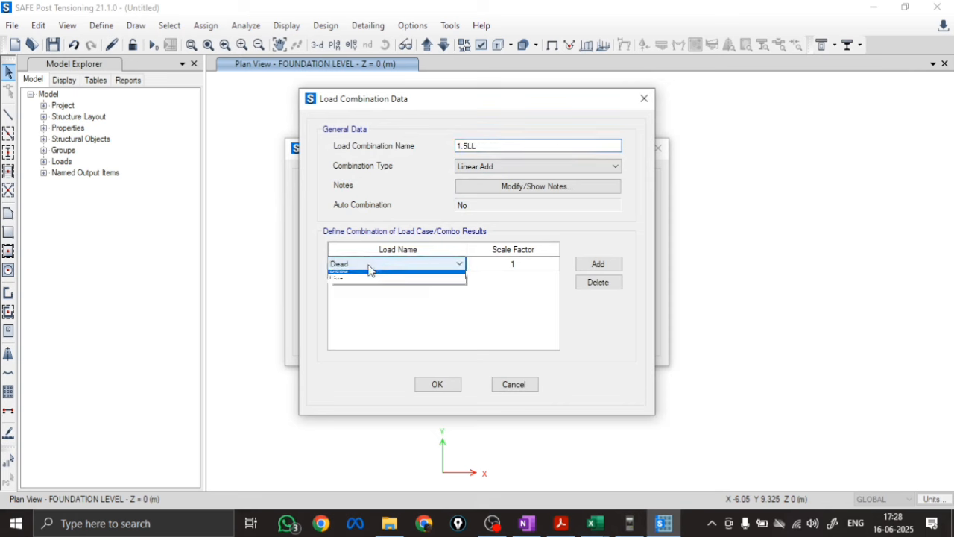
left_click(351, 289)
left_click(355, 269)
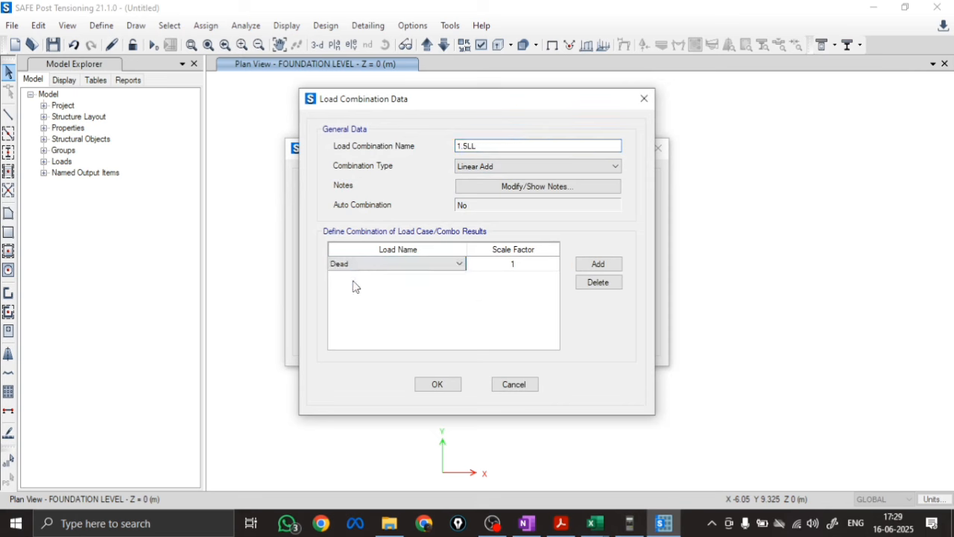
left_click(355, 265)
left_click(355, 298)
left_click(507, 266)
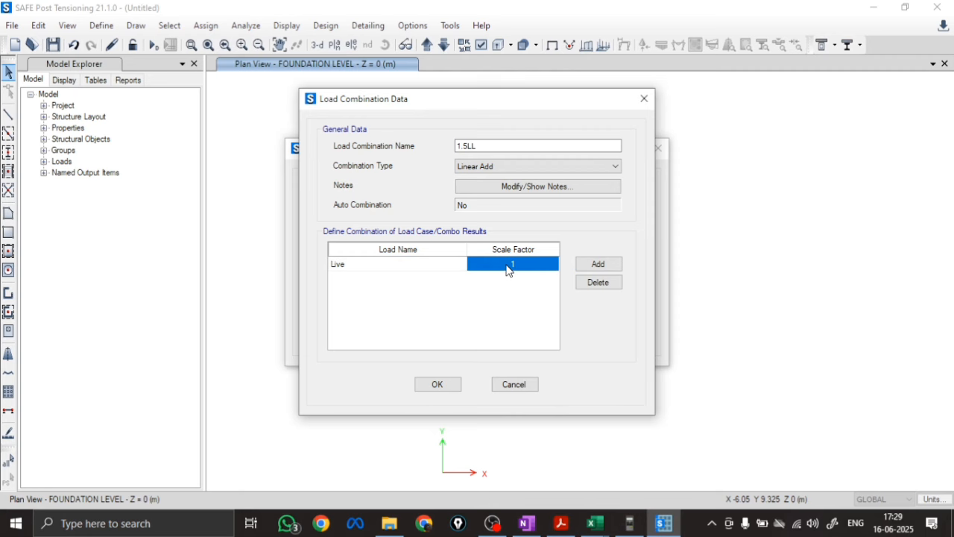
left_click(507, 265)
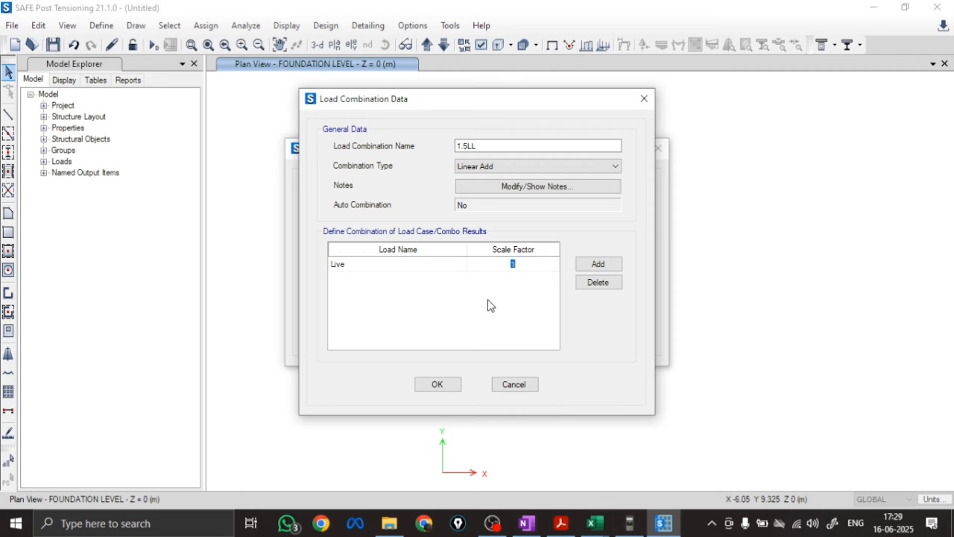
left_click(419, 383)
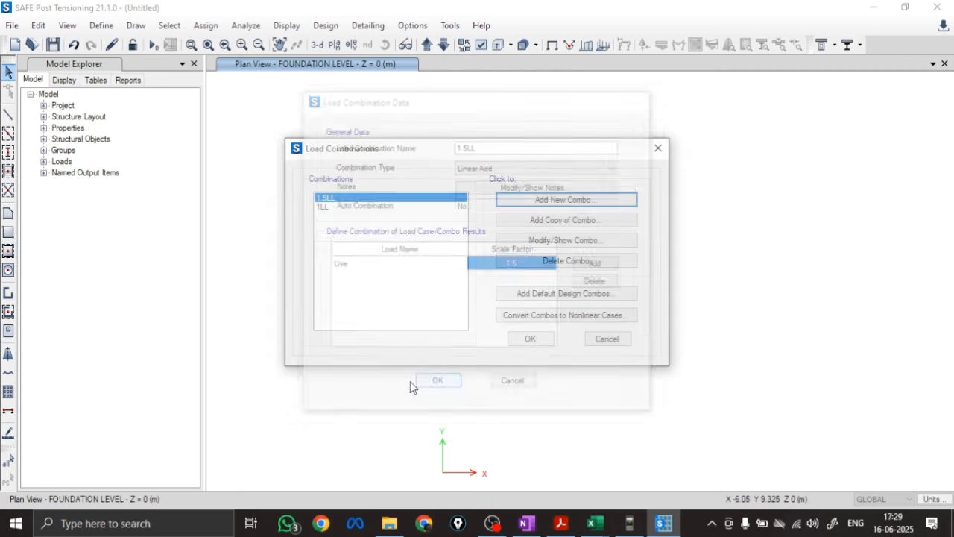
left_click(530, 340)
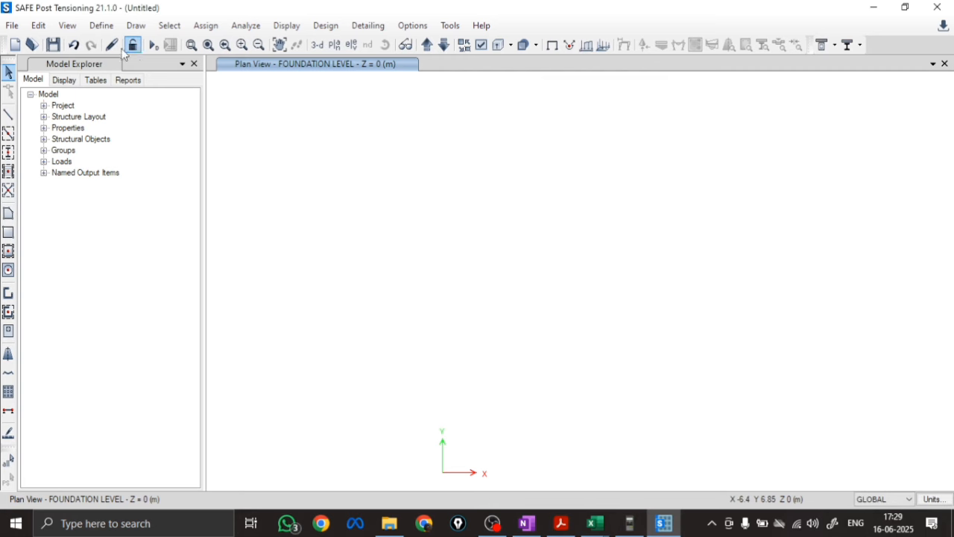
Save the new model as SAFE MODULE 1.1(M) COPY in the SAFE MODULE 1.1 folder
left_click(12, 25)
left_click(37, 103)
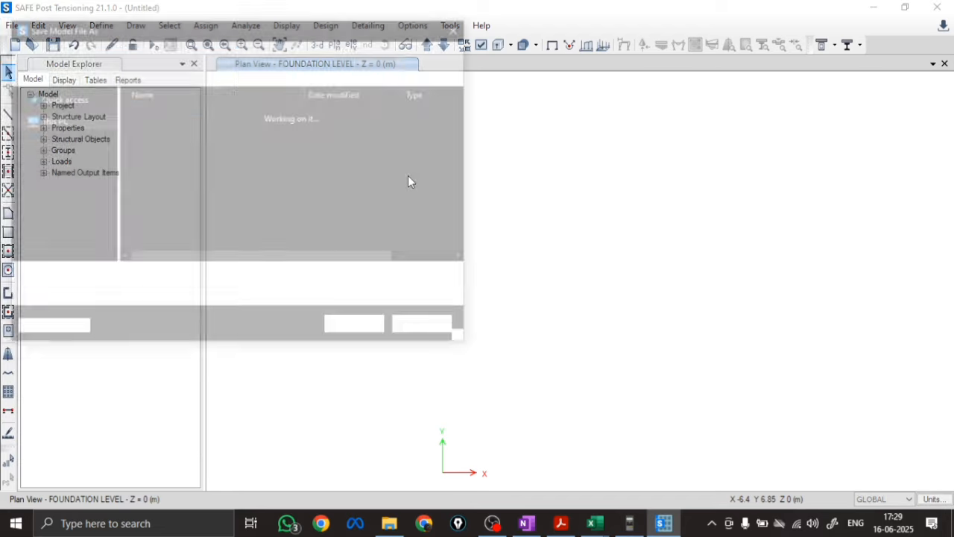
left_click(199, 130)
left_click(246, 279)
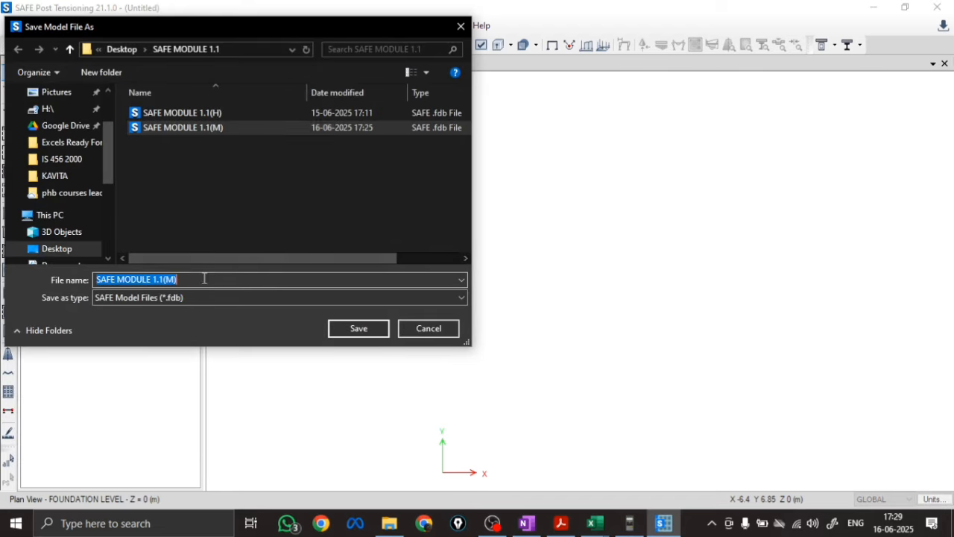
key("End")
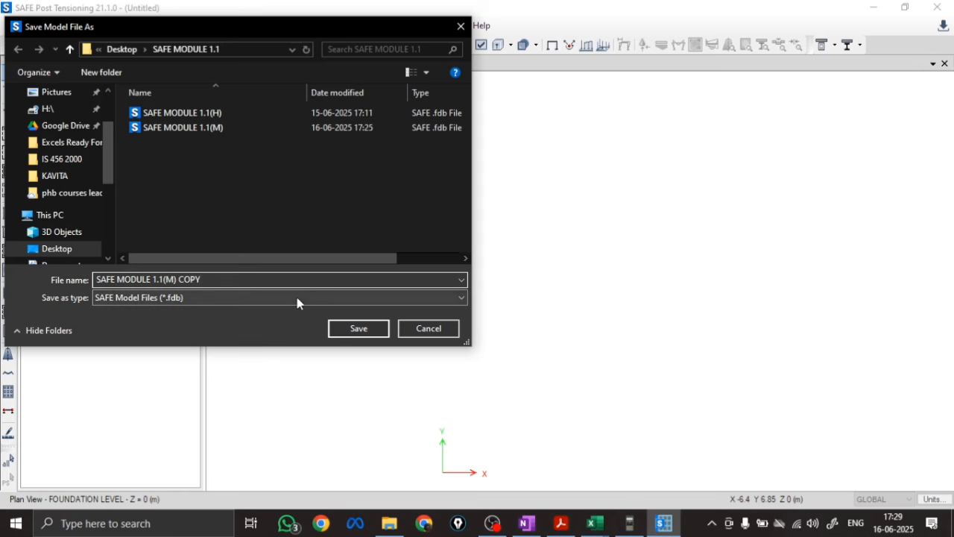
left_click(356, 329)
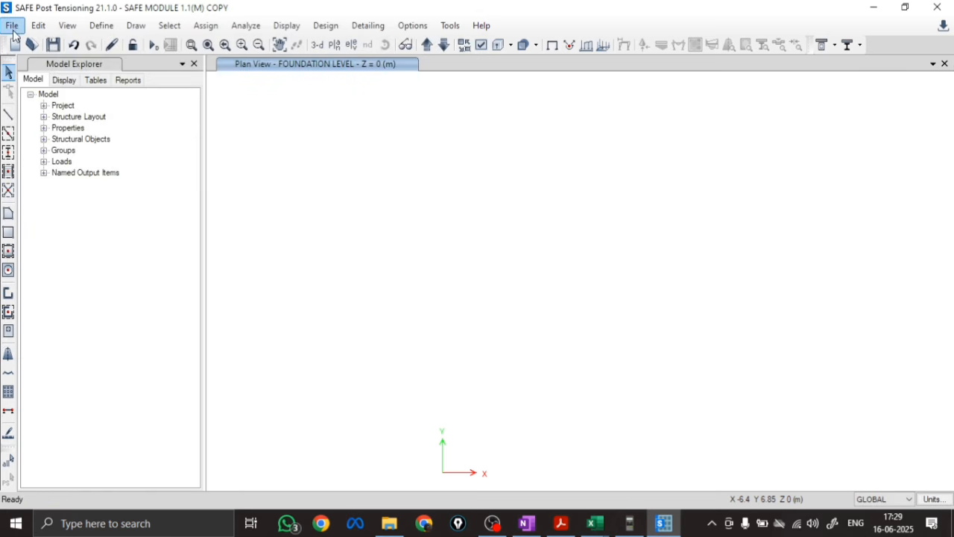
Open the existing model file SAFE MODULE 1.1(M)
left_click(13, 27)
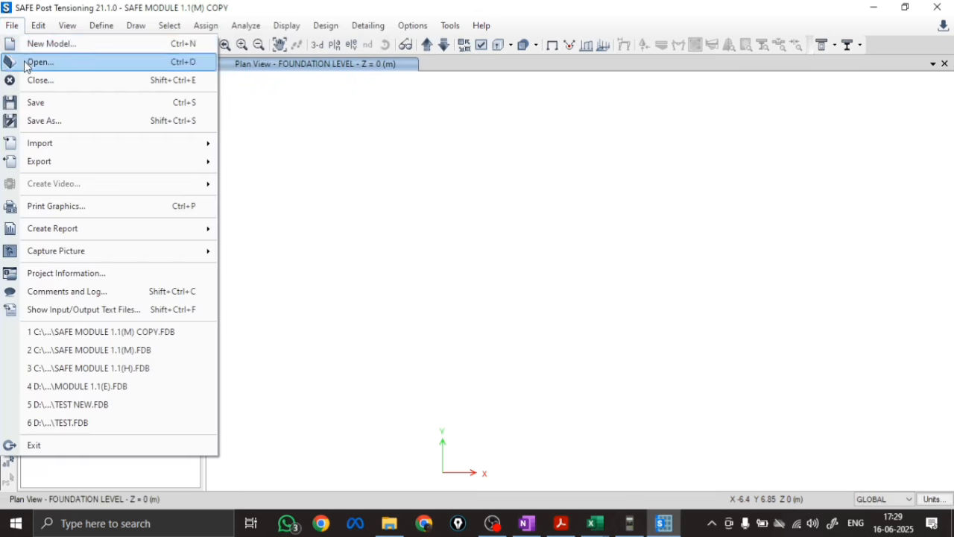
left_click(31, 63)
left_click(224, 142)
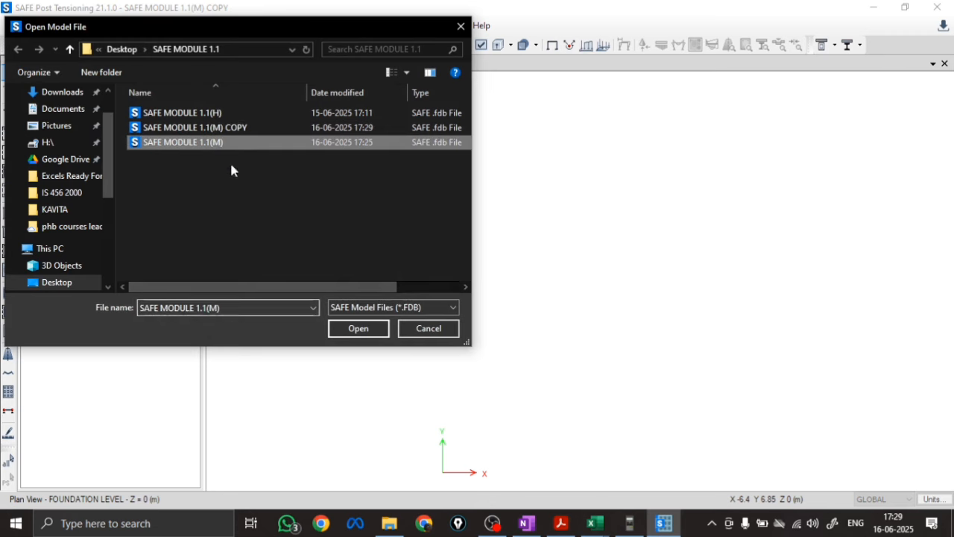
left_click(358, 330)
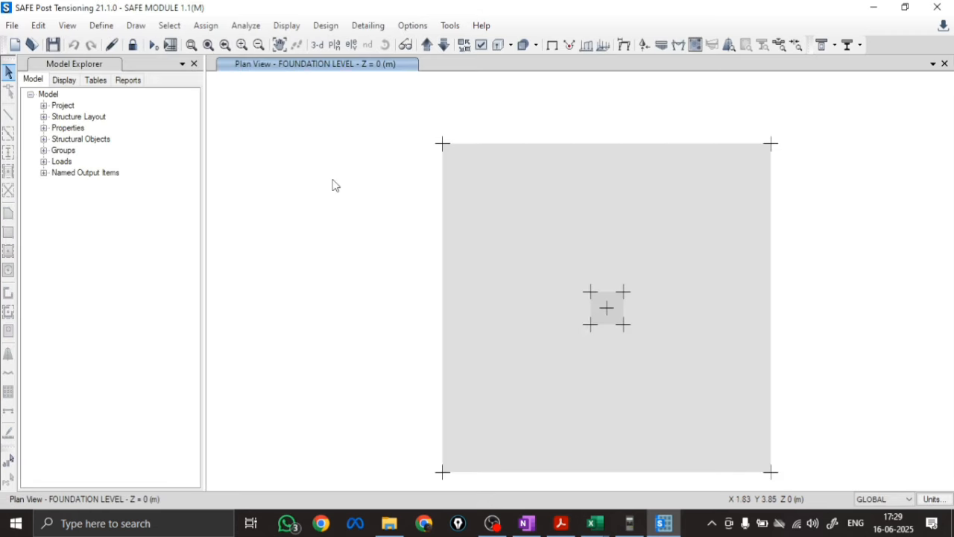
Select the joint at the centre of the stiff slab area and unlock the model for editing
scroll(622, 325, "down", 3)
left_click_drag(587, 291, 588, 291)
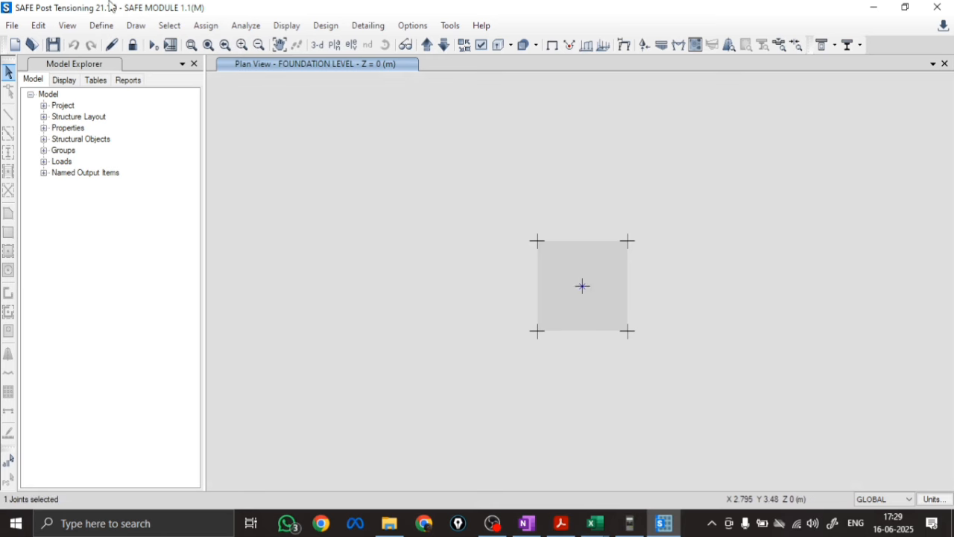
left_click(132, 45)
left_click(497, 313)
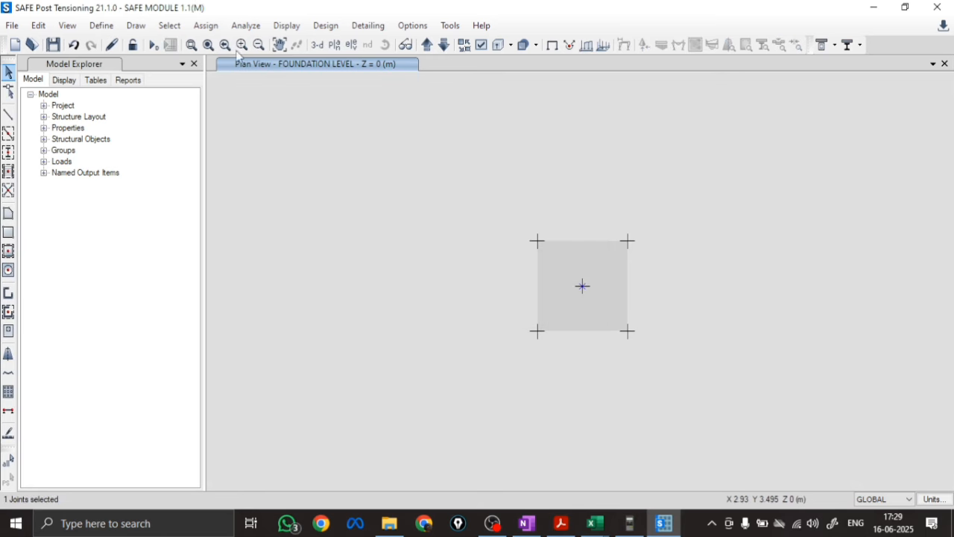
Assign the selected joint a Live force of -1100 kN in Global Z with a 230 by 230 mm punching shear size and show it in 3-D
left_click(206, 29)
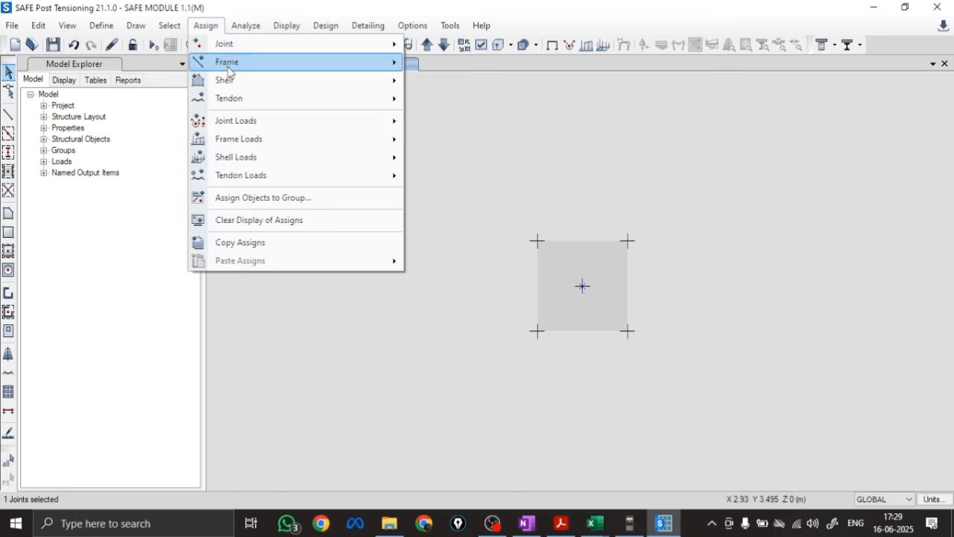
mouse_move(246, 123)
left_click(460, 127)
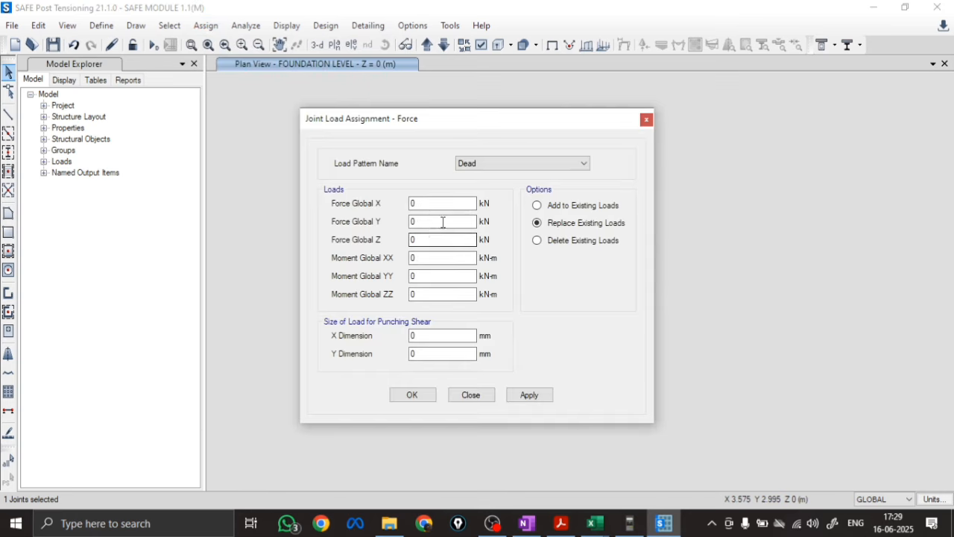
left_click(513, 163)
left_click(492, 185)
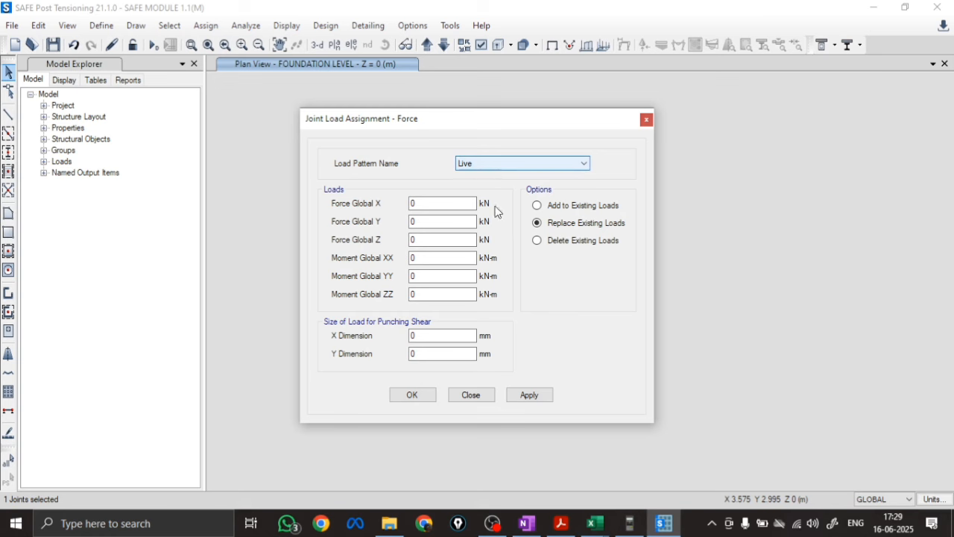
left_click(435, 239)
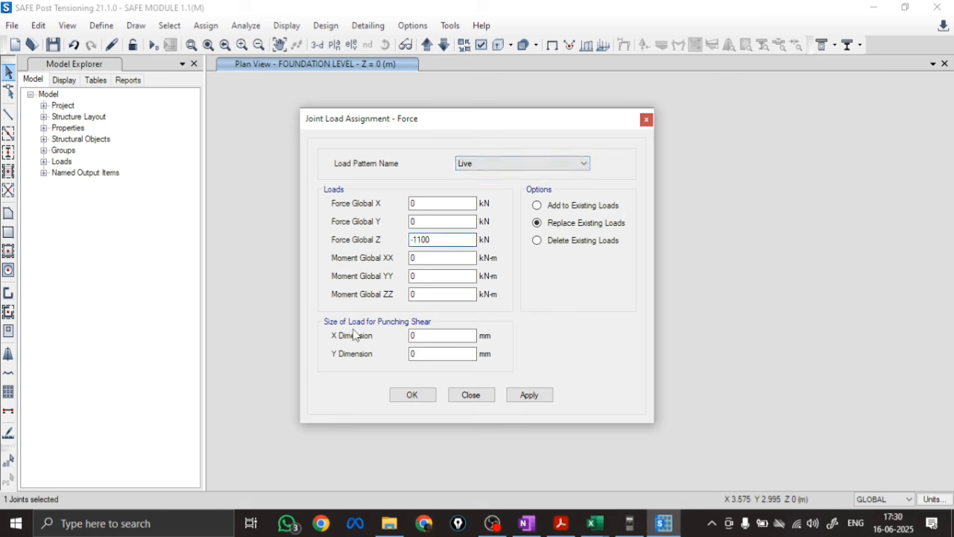
left_click(425, 336)
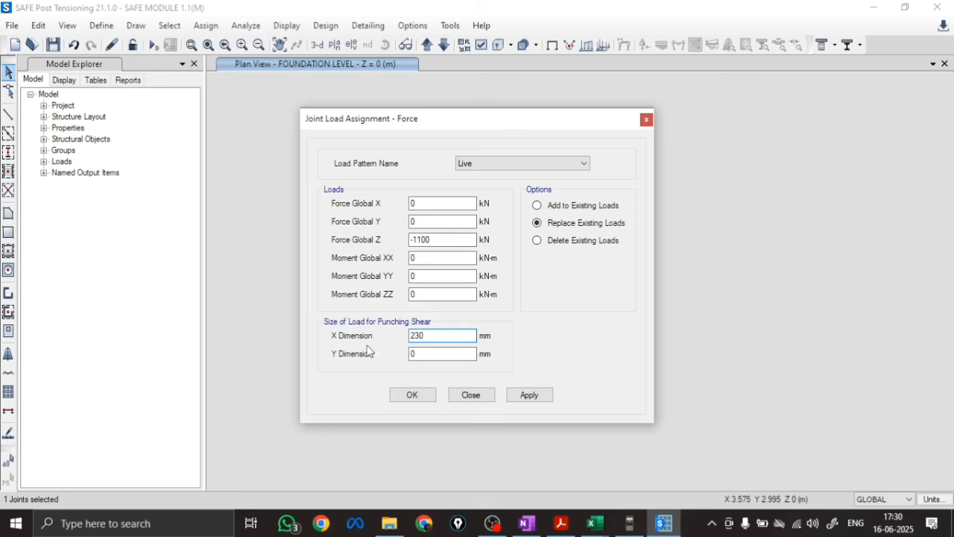
left_click(427, 355)
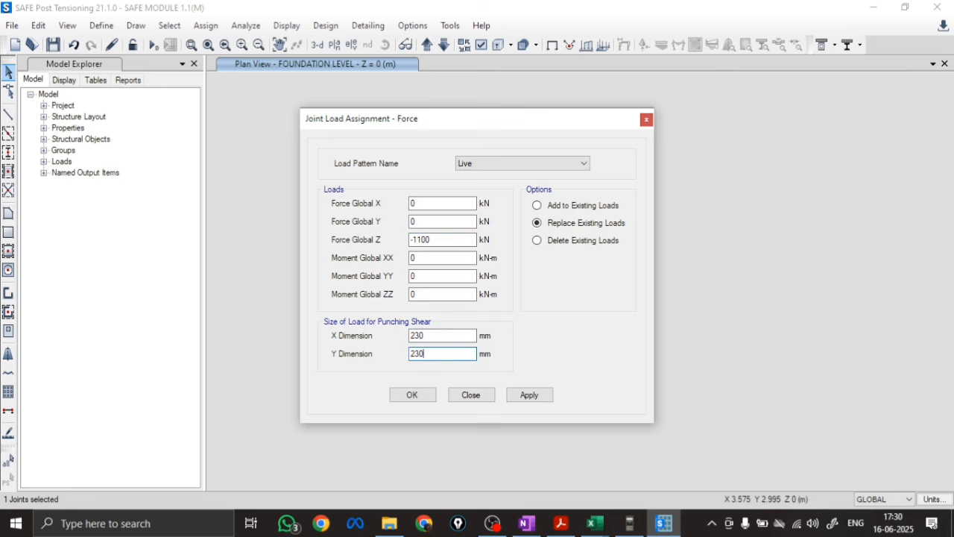
left_click(529, 395)
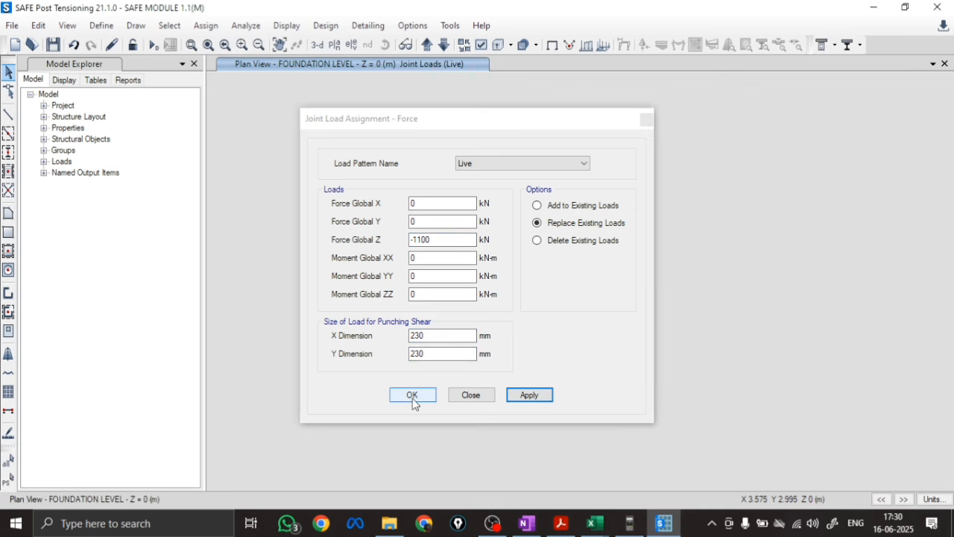
left_click(413, 395)
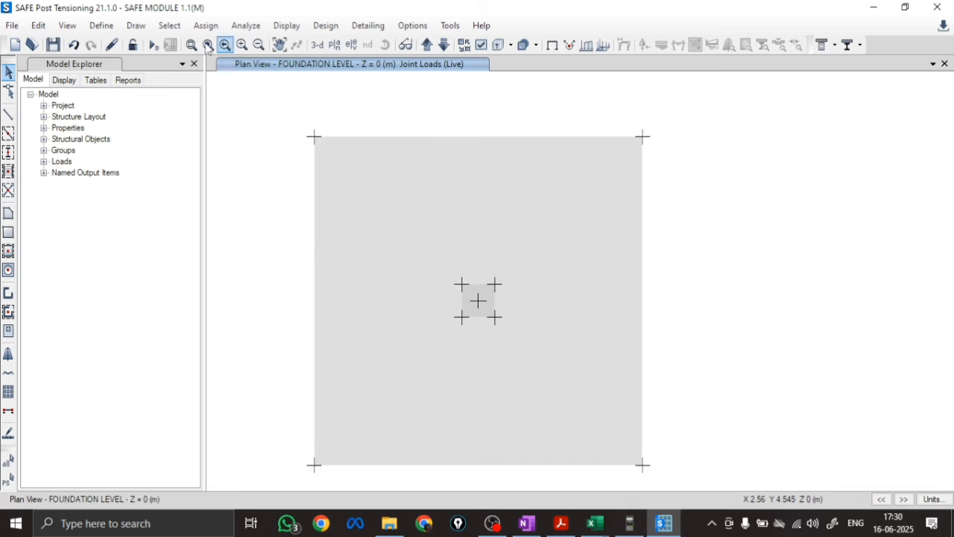
left_click(317, 44)
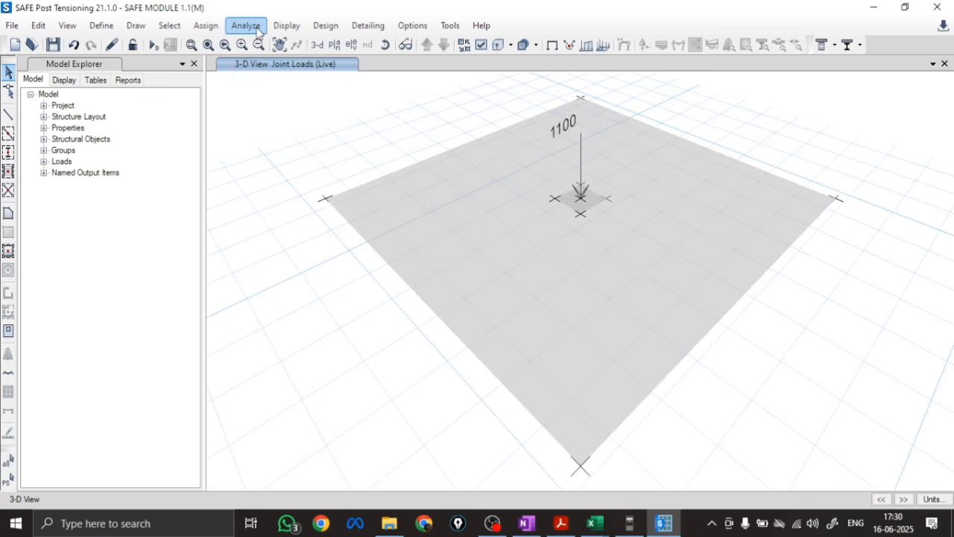
Open the joint force load assignment and choose the Dead load pattern
left_click(209, 30)
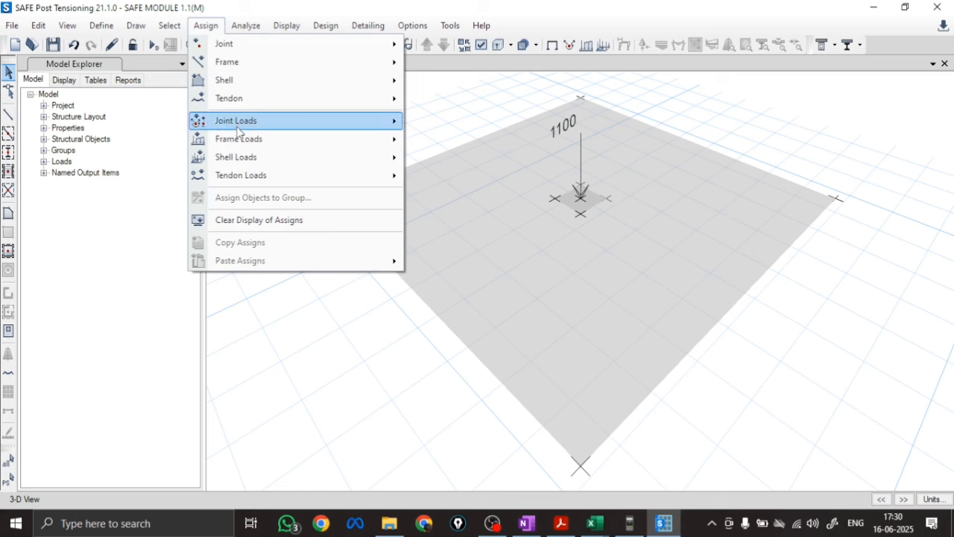
mouse_move(244, 121)
left_click(446, 122)
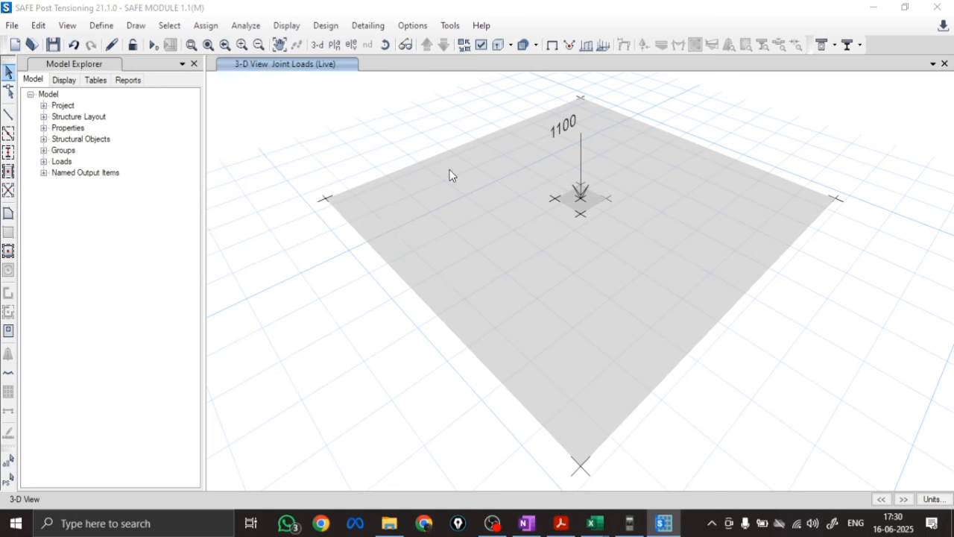
left_click(500, 163)
left_click(483, 177)
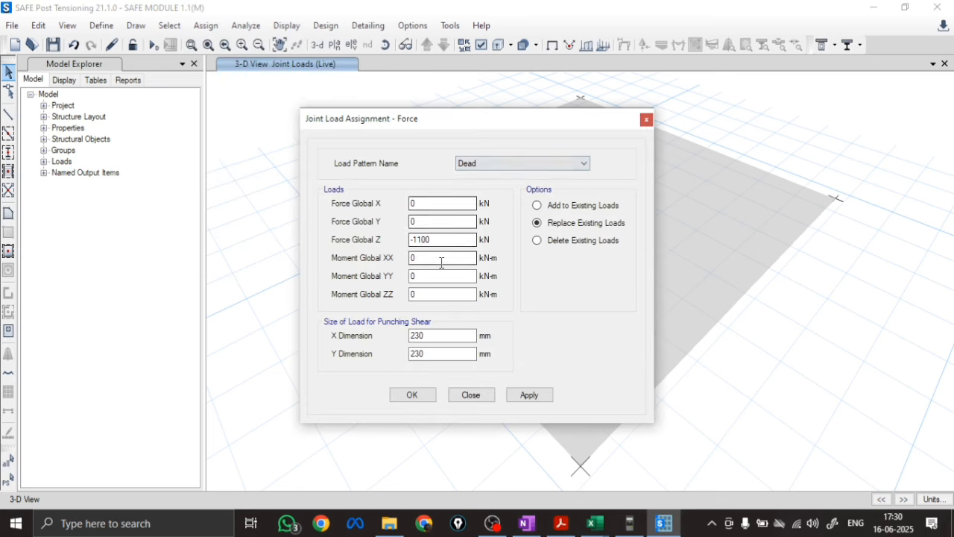
Try to set the Dead force in Global Z and the punching shear X and Y dimensions to 0
left_click_drag(447, 239, 361, 246)
key("Tab")
key("Tab")
key("Tab")
key("Tab")
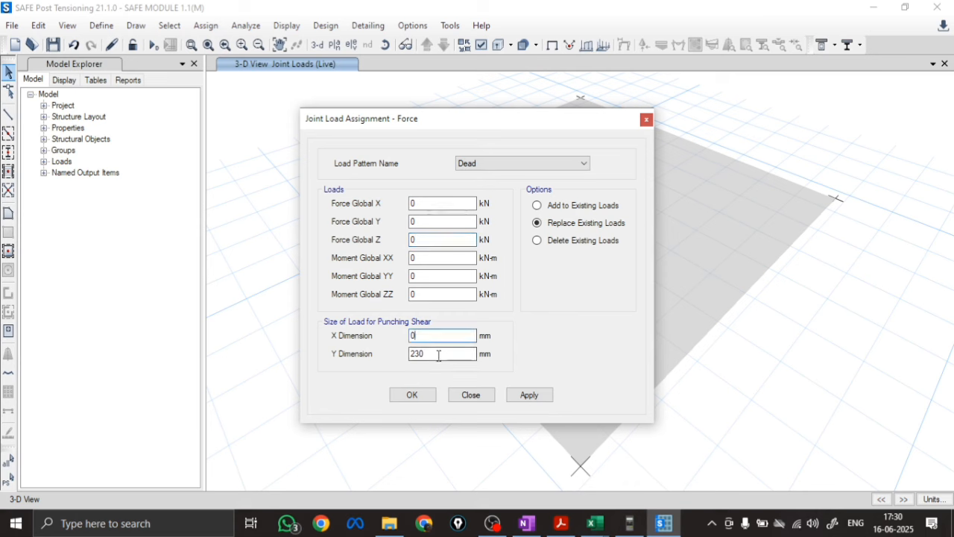
left_click_drag(438, 356, 371, 364)
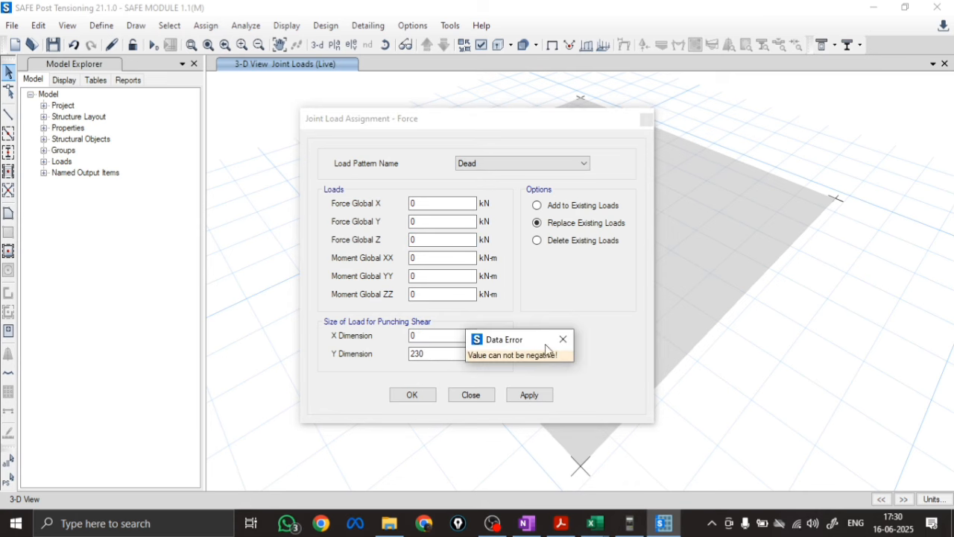
left_click(496, 355)
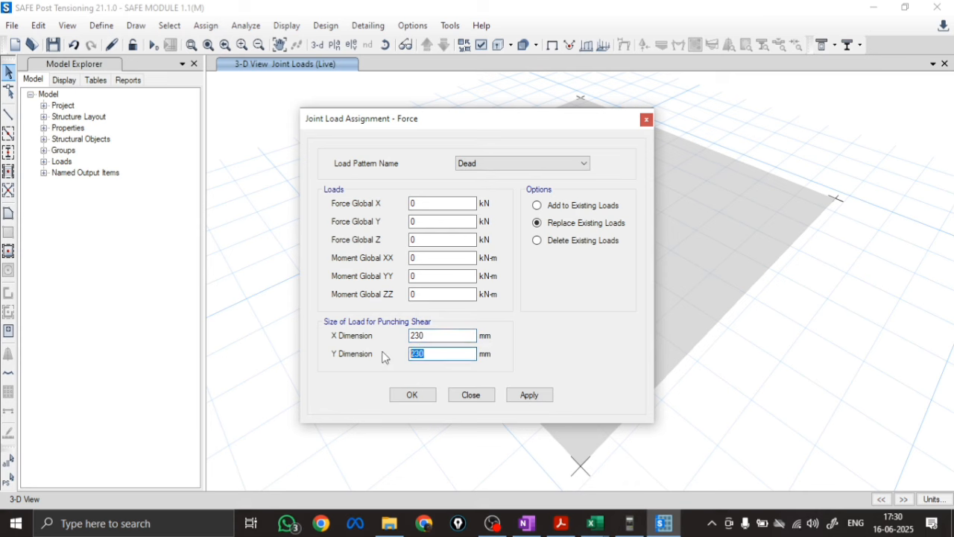
left_click(437, 337)
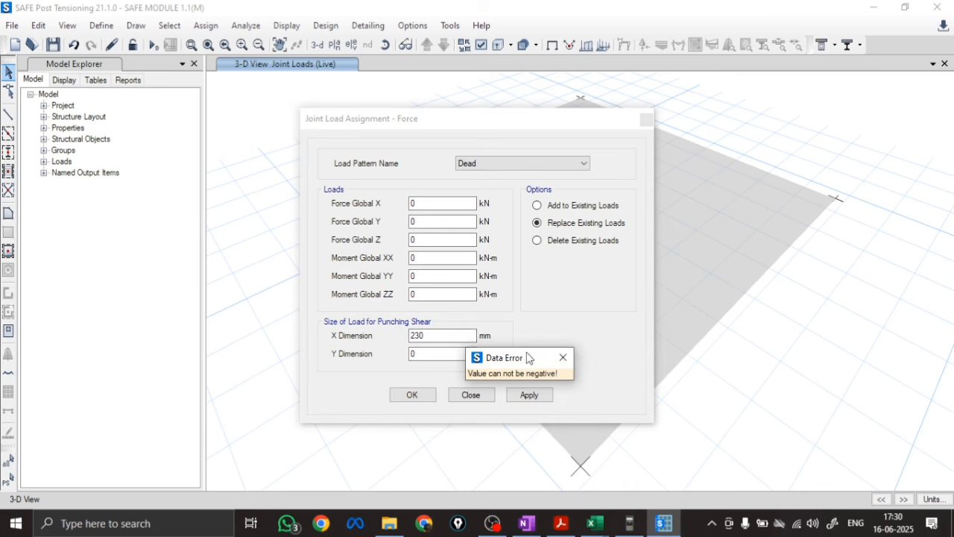
left_click(561, 358)
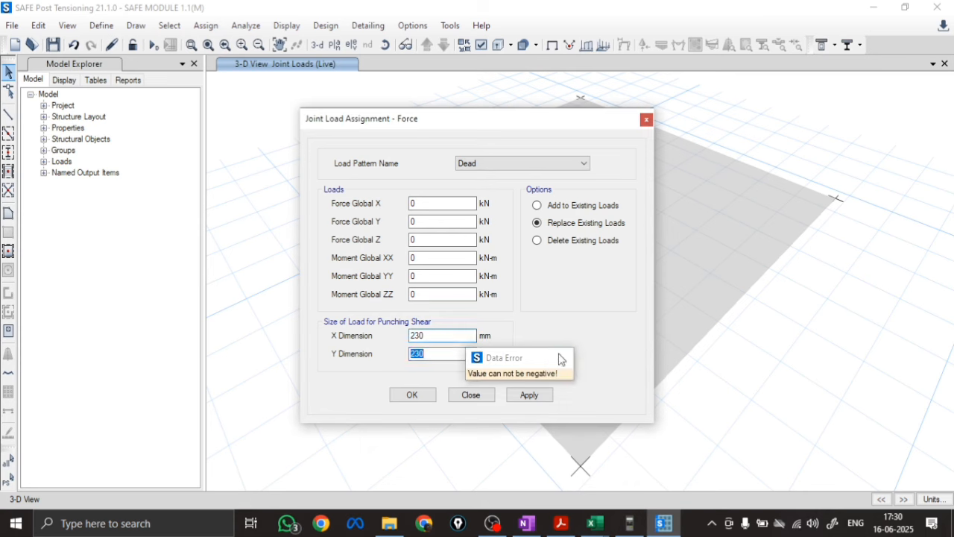
Delete the existing Dead joint load at the centre of the footing
left_click(538, 241)
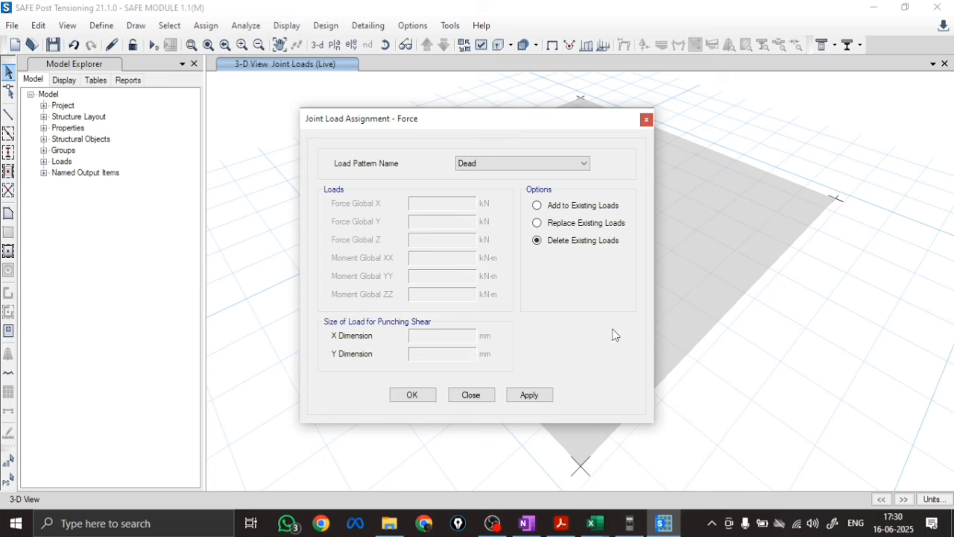
left_click(529, 394)
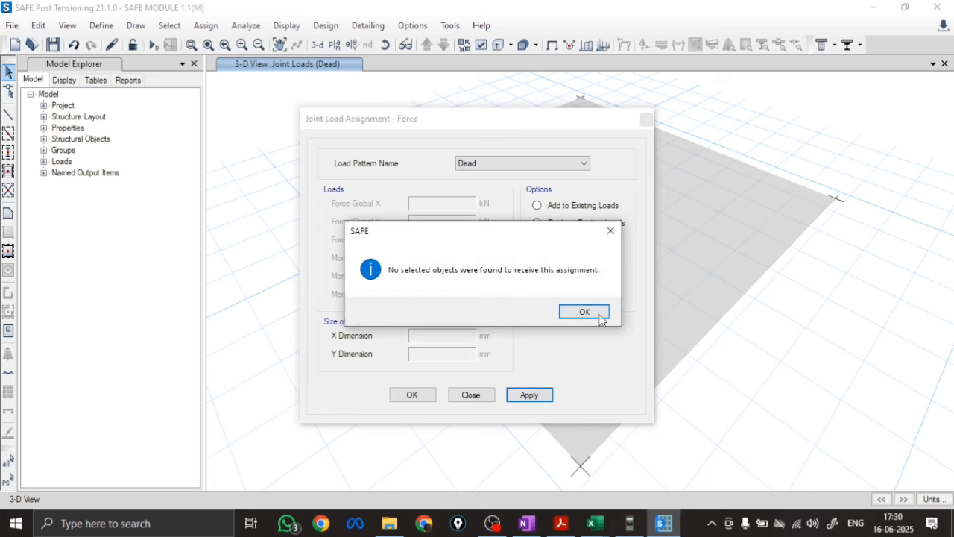
left_click(585, 312)
left_click_drag(513, 119, 219, 122)
scroll(574, 187, "up", 3)
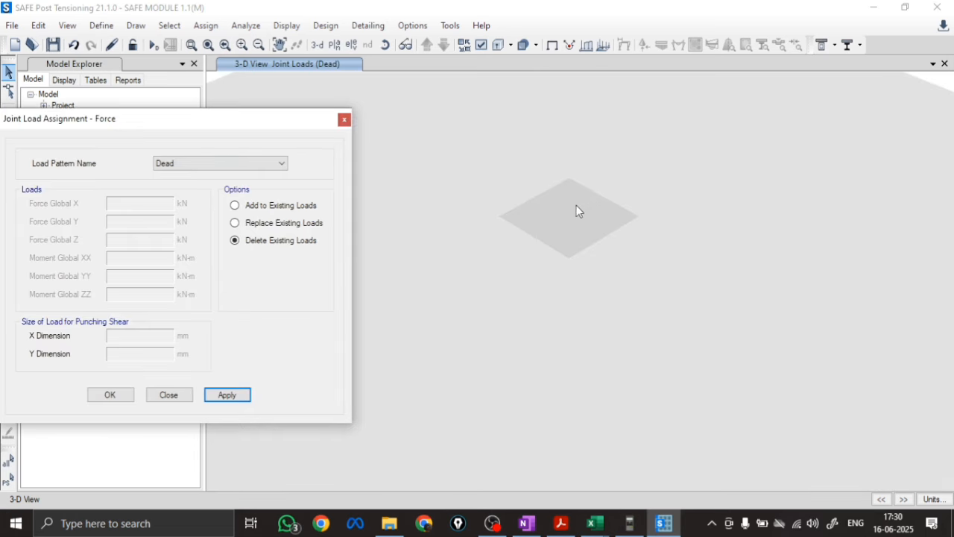
left_click(583, 224)
left_click(223, 397)
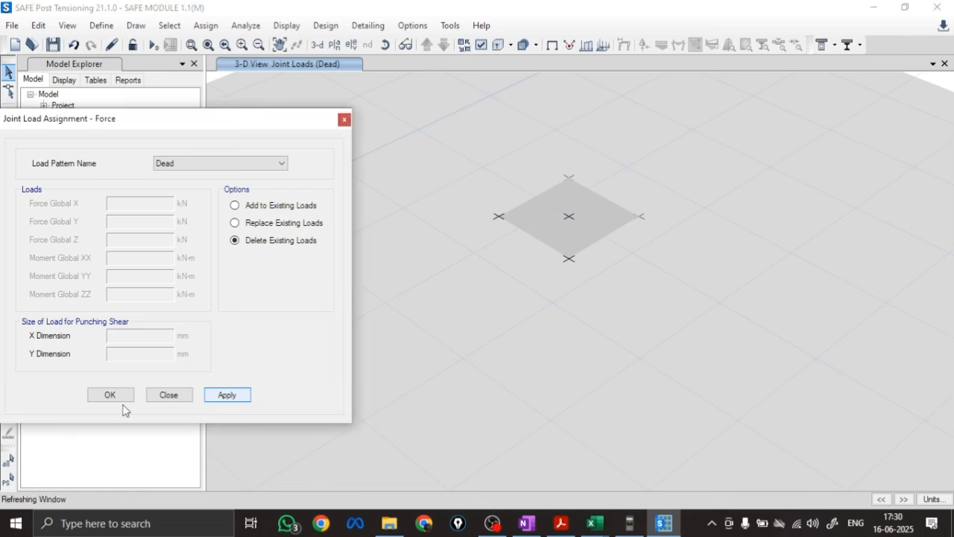
left_click(110, 394)
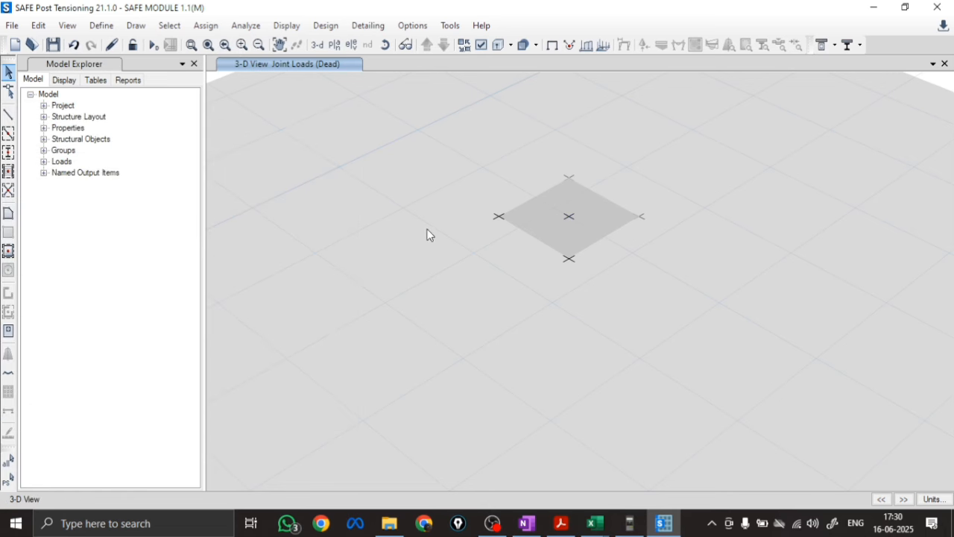
Run the analysis and design, and display the punching shear design results in the foundation-level plan view
left_click(153, 47)
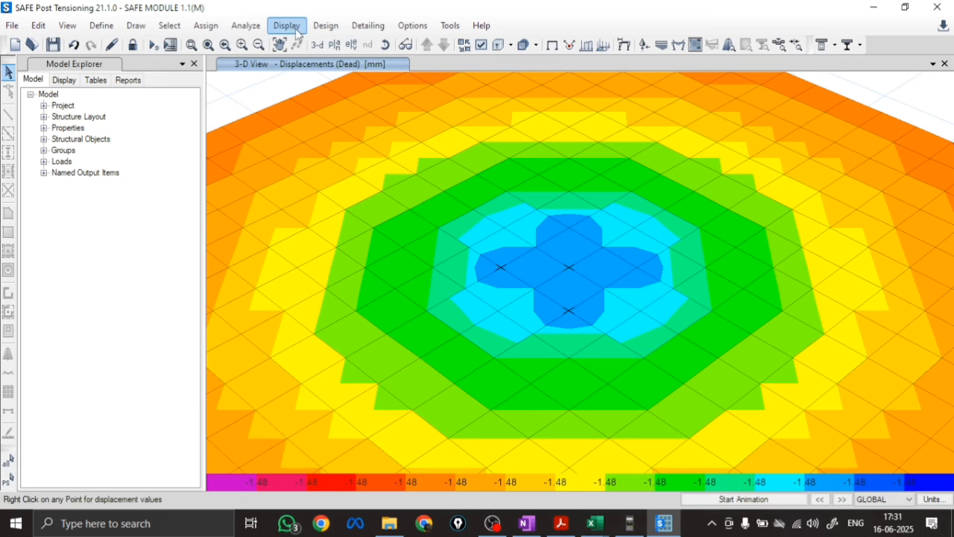
left_click(336, 46)
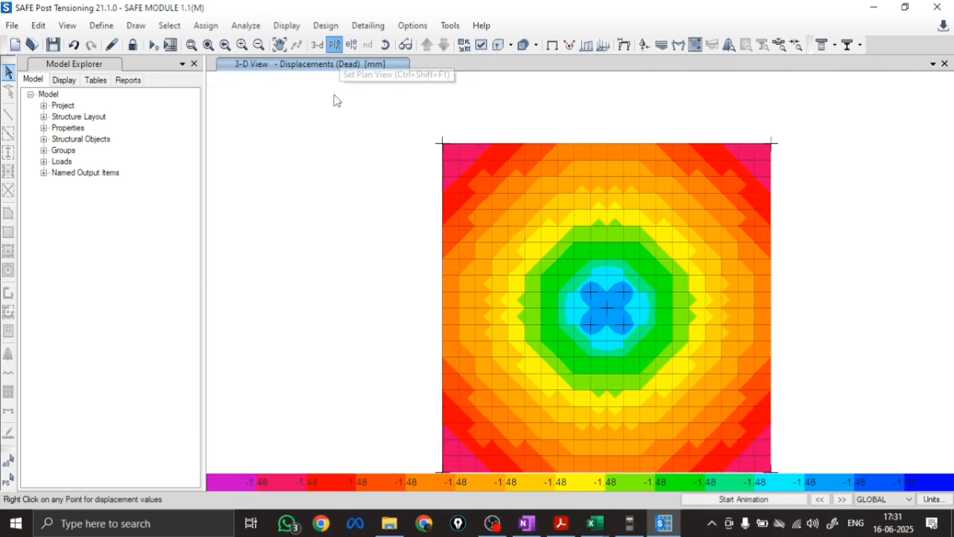
left_click(287, 25)
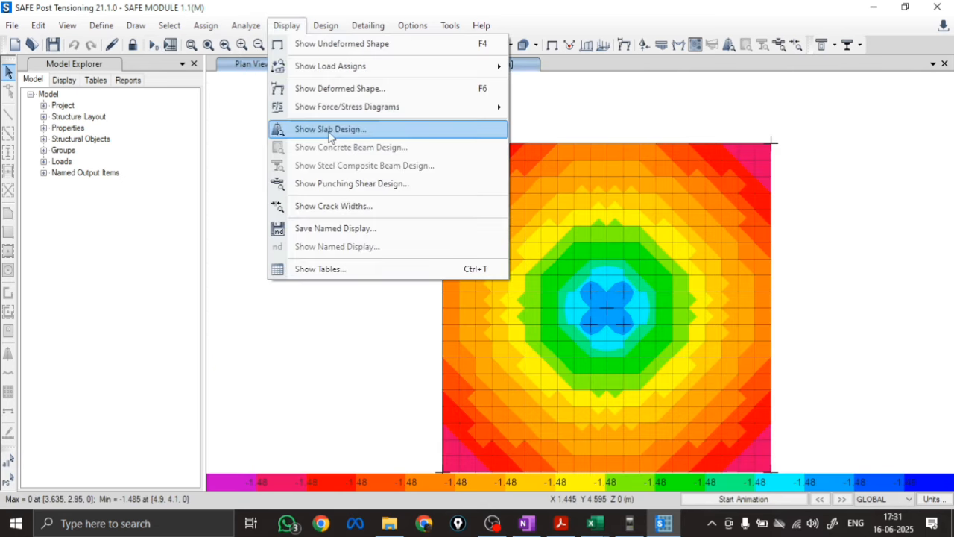
left_click(330, 183)
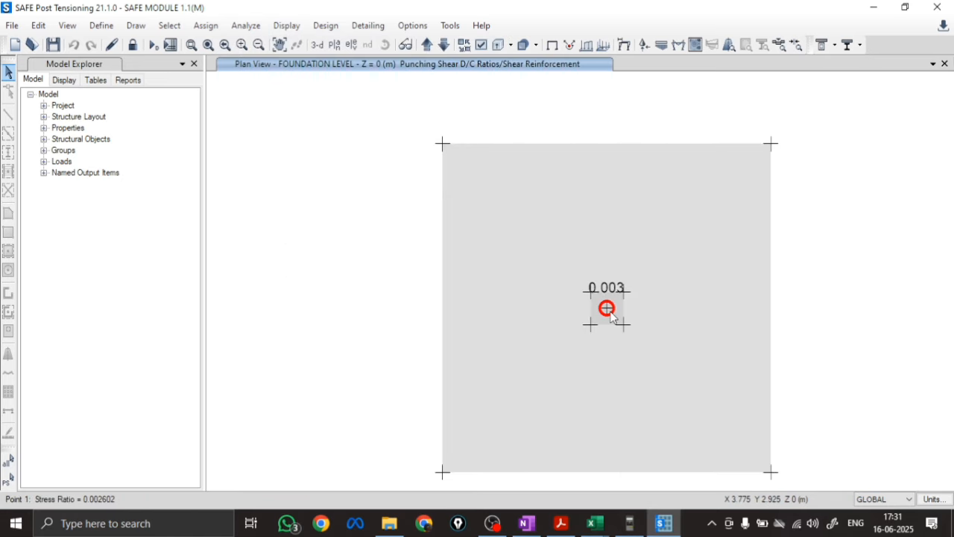
scroll(607, 307, "up", 3)
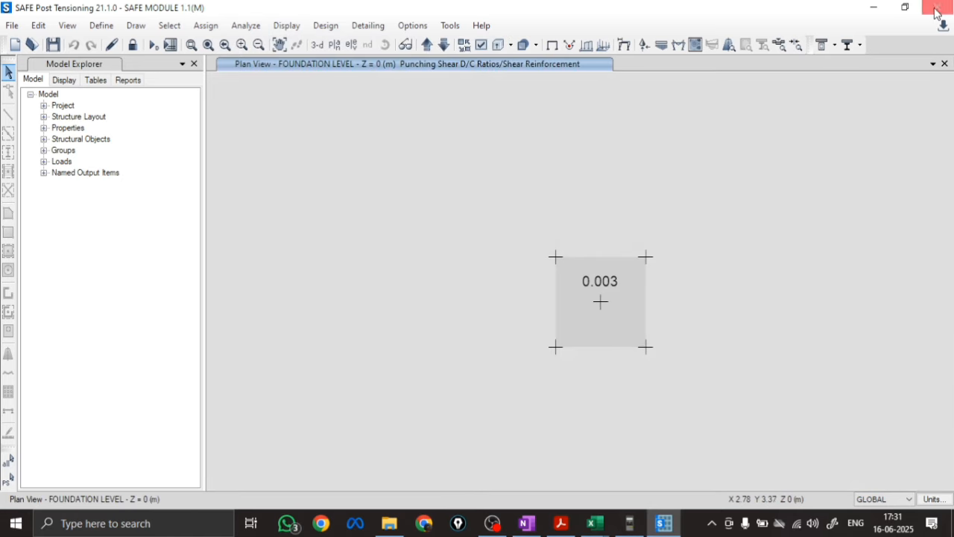
Open the model file SAFE MODULE 1.1(M) COPY
left_click(12, 25)
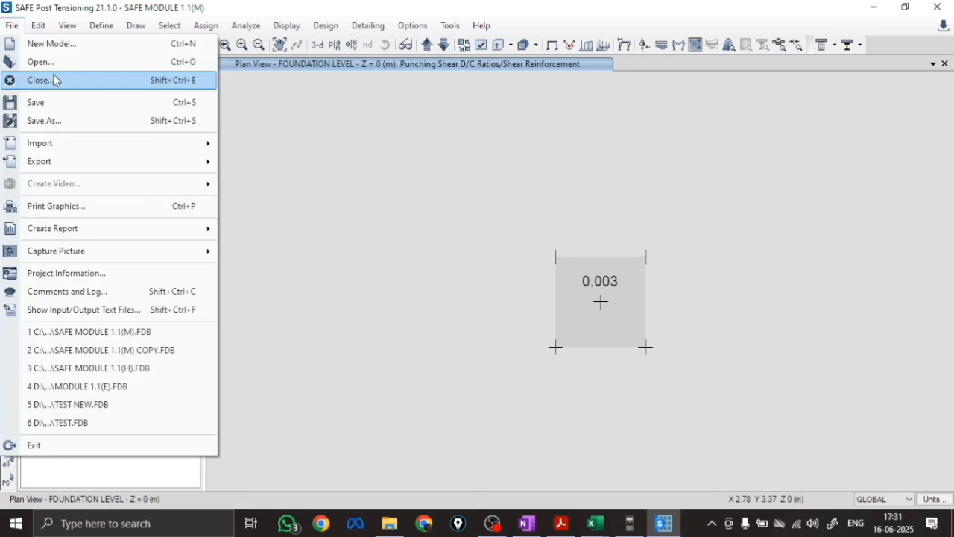
left_click(44, 62)
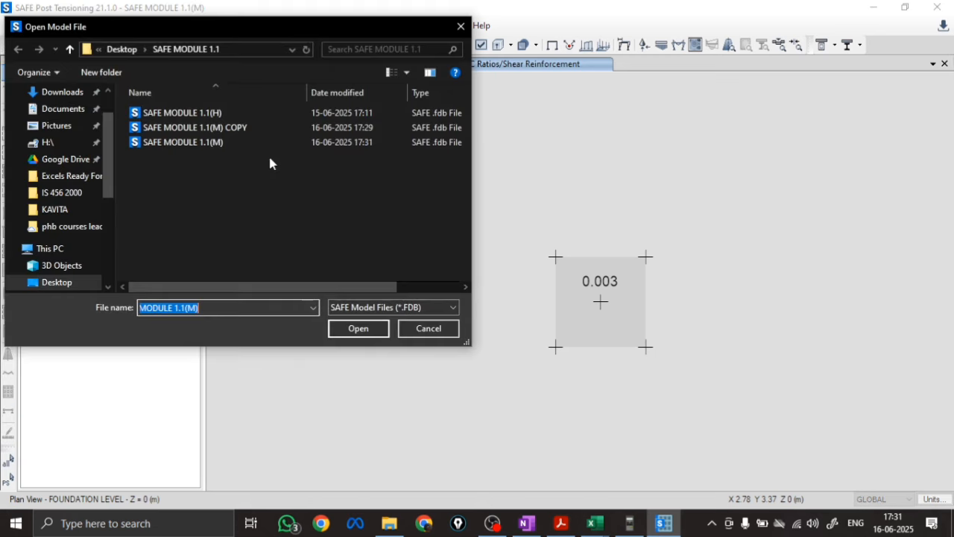
left_click(183, 129)
left_click(361, 328)
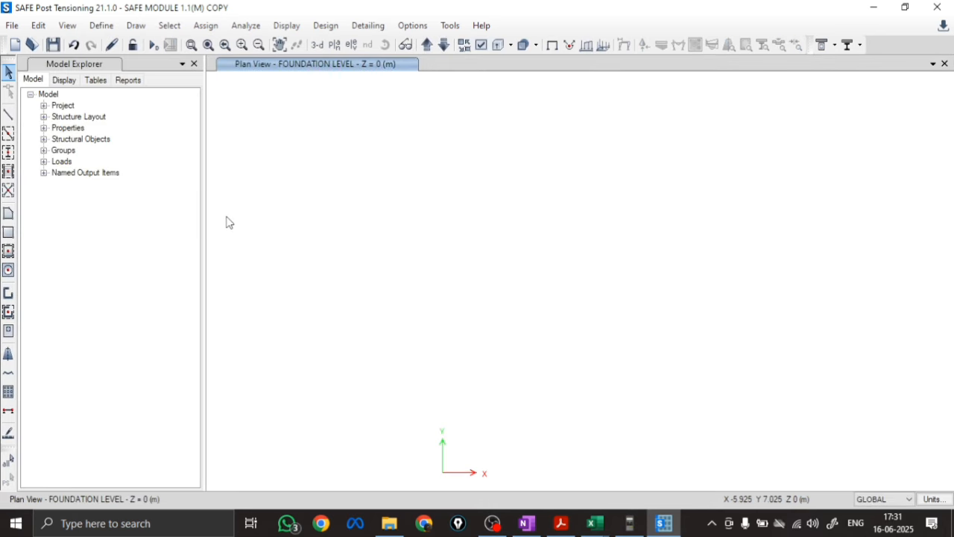
Review the list of defined load combinations in the copied model
left_click(101, 26)
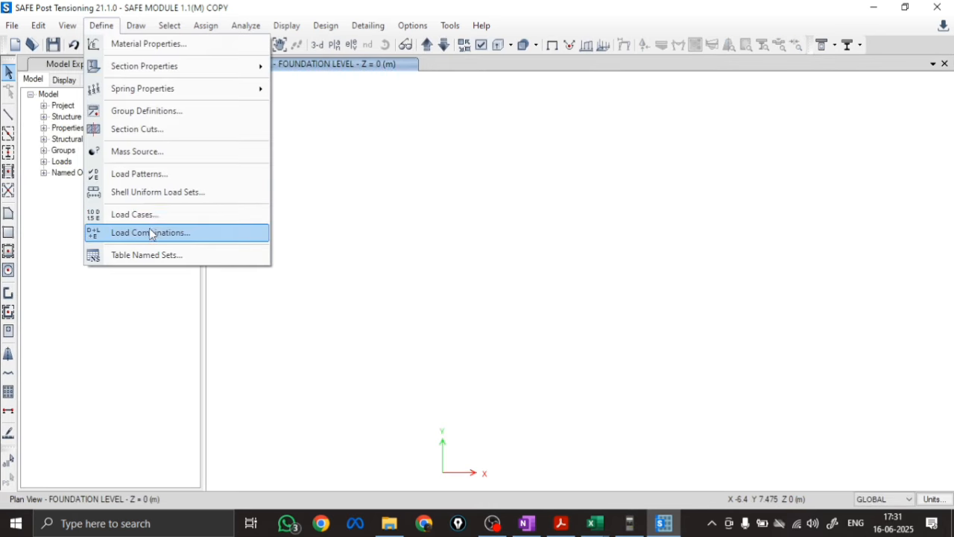
left_click(157, 237)
left_click(528, 340)
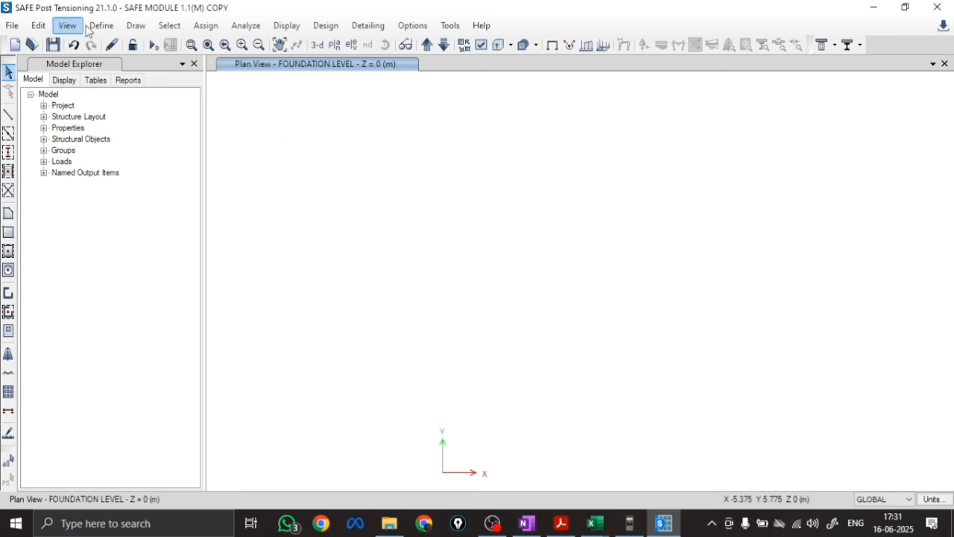
Draw a joint object in the foundation-level plan at about X 8.9, Y 5.55 m
left_click(136, 25)
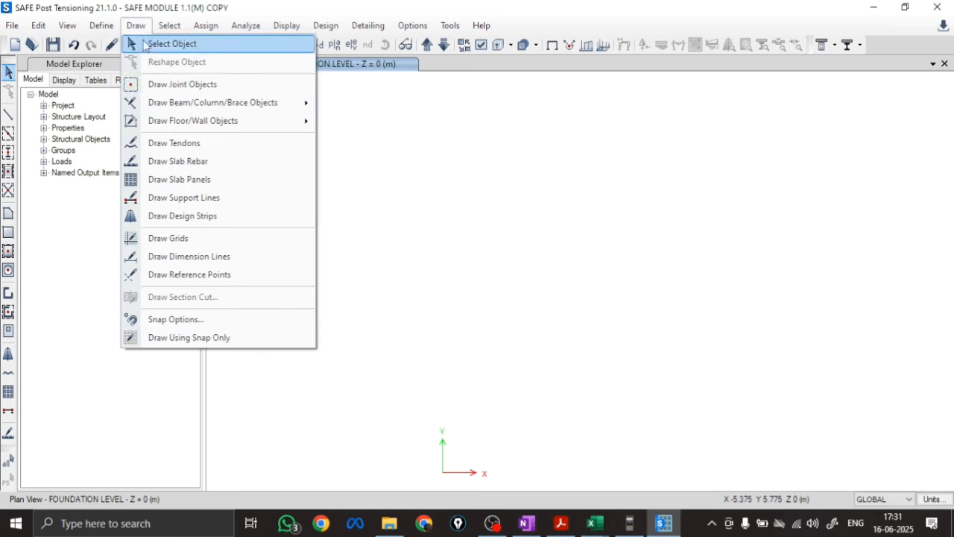
left_click(186, 84)
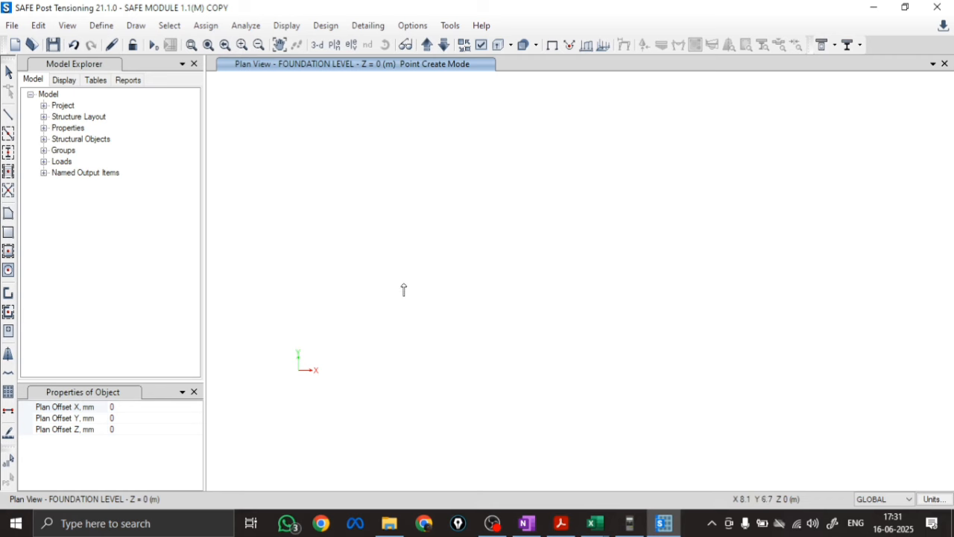
left_click(440, 312)
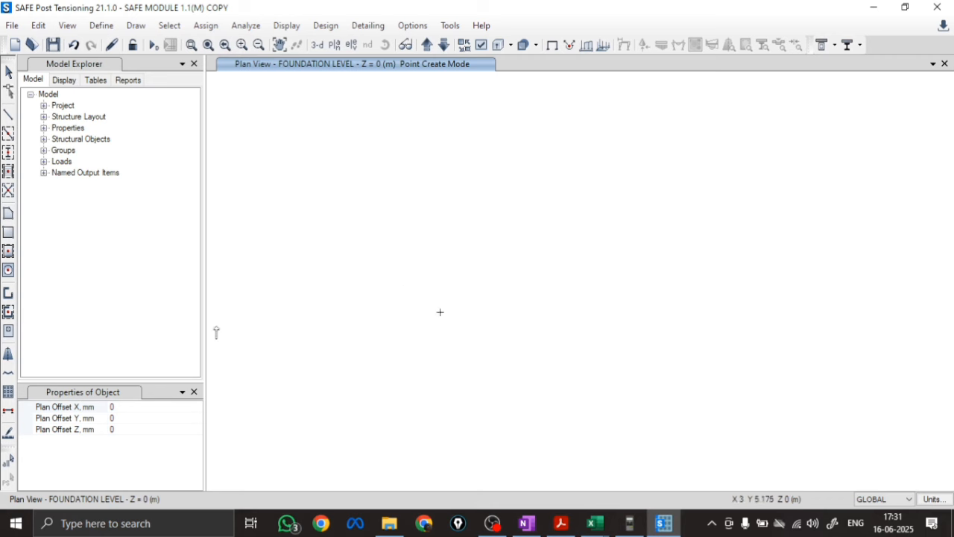
Draw a rectangular 2300 by 2300 mm footing slab with property FT 600 M20 centred on the joint
left_click(8, 270)
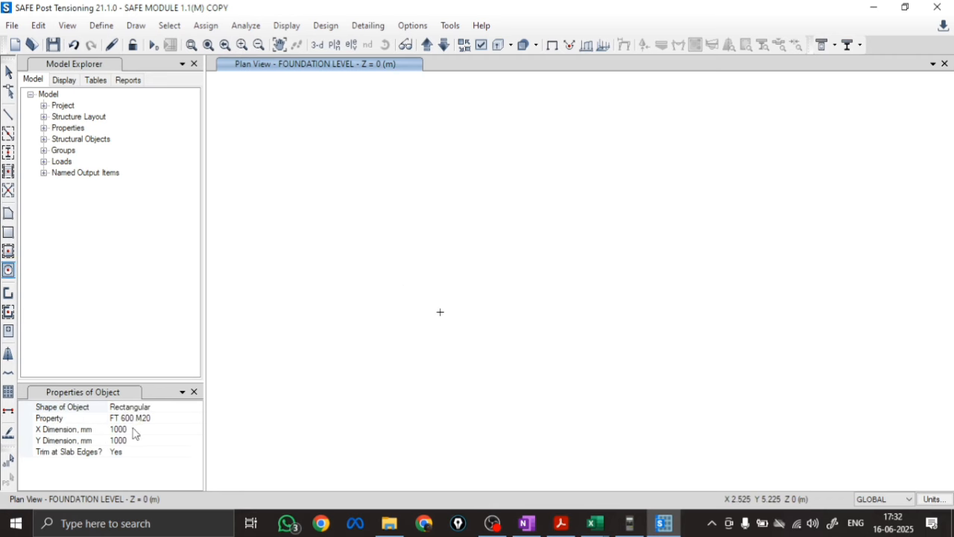
left_click(134, 428)
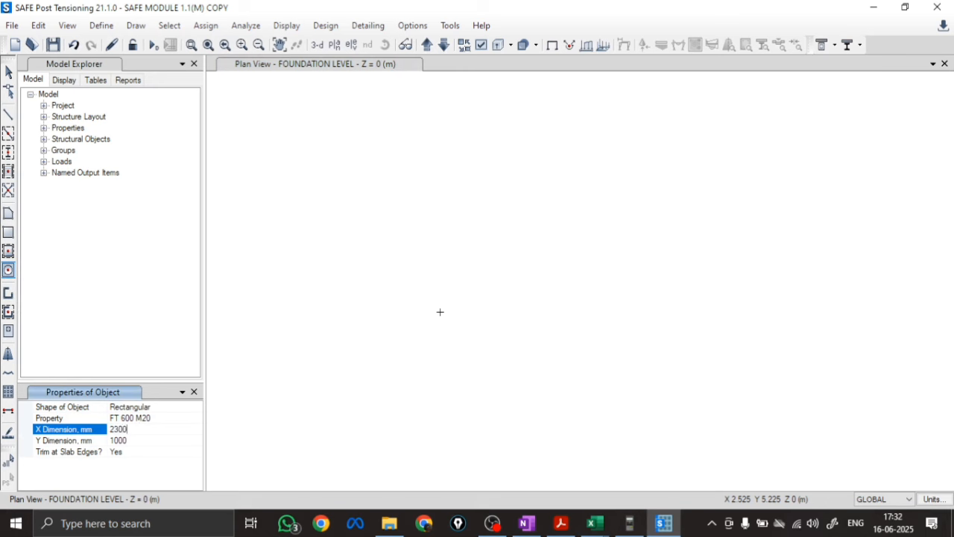
type("2300")
left_click(143, 440)
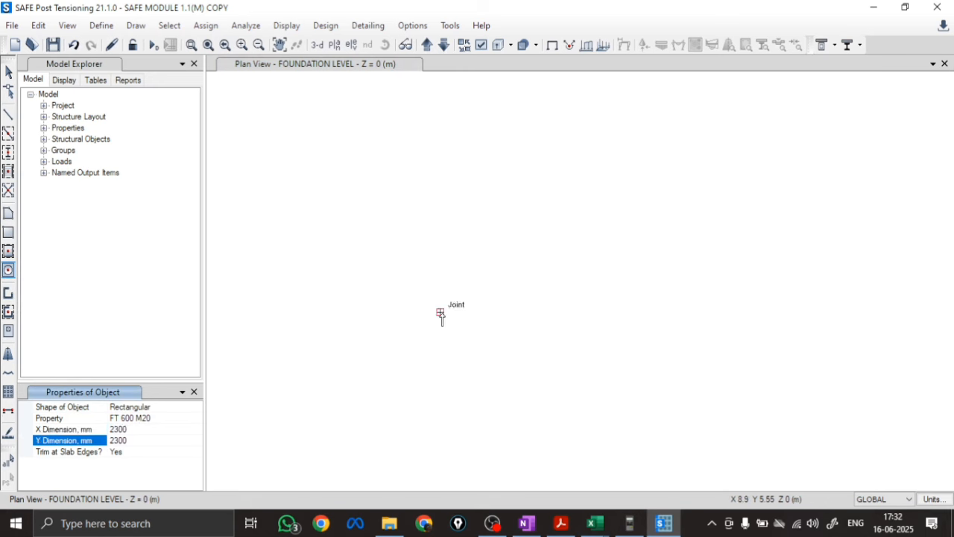
left_click(440, 313)
Draw a rectangular 230 by 230 mm area with property None centred on the footing's middle joint
left_click(149, 418)
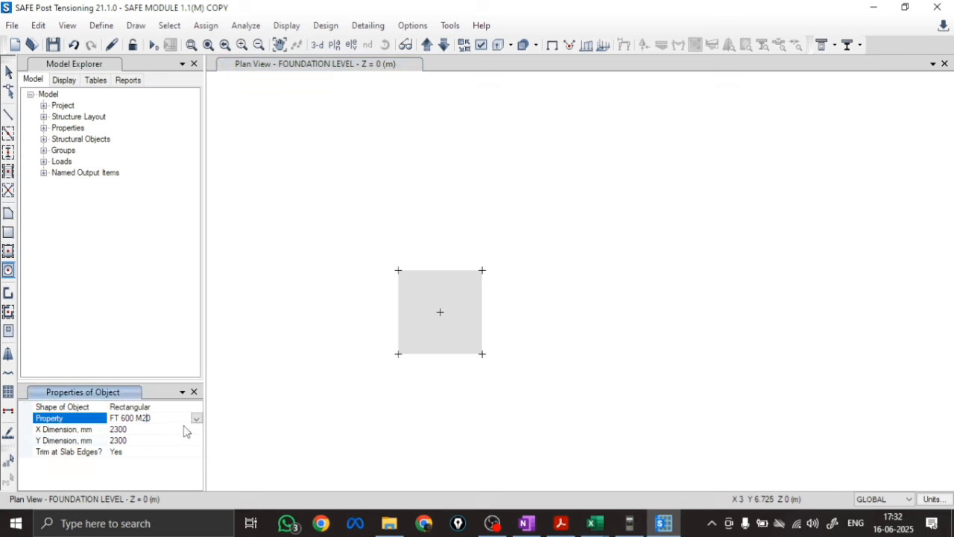
left_click(196, 419)
left_click(123, 438)
left_click(142, 430)
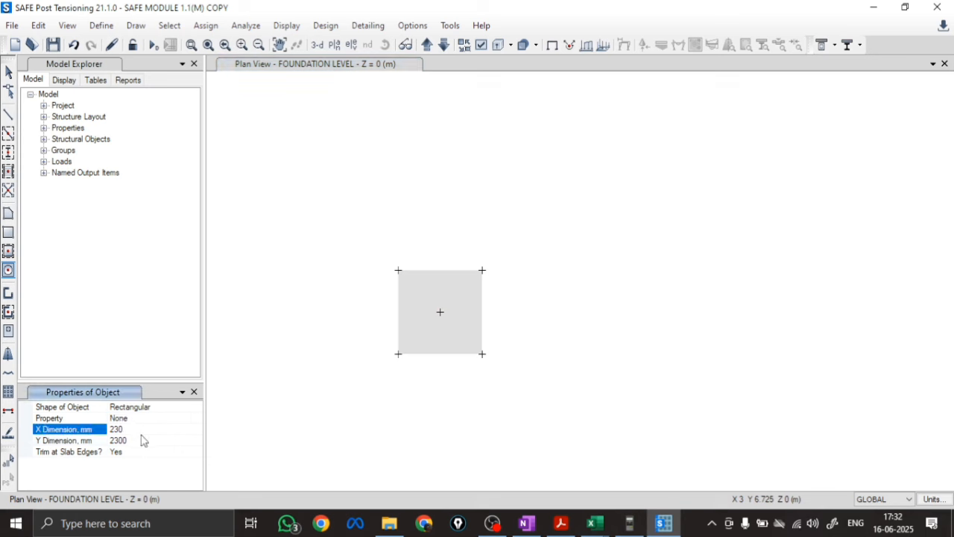
left_click(142, 440)
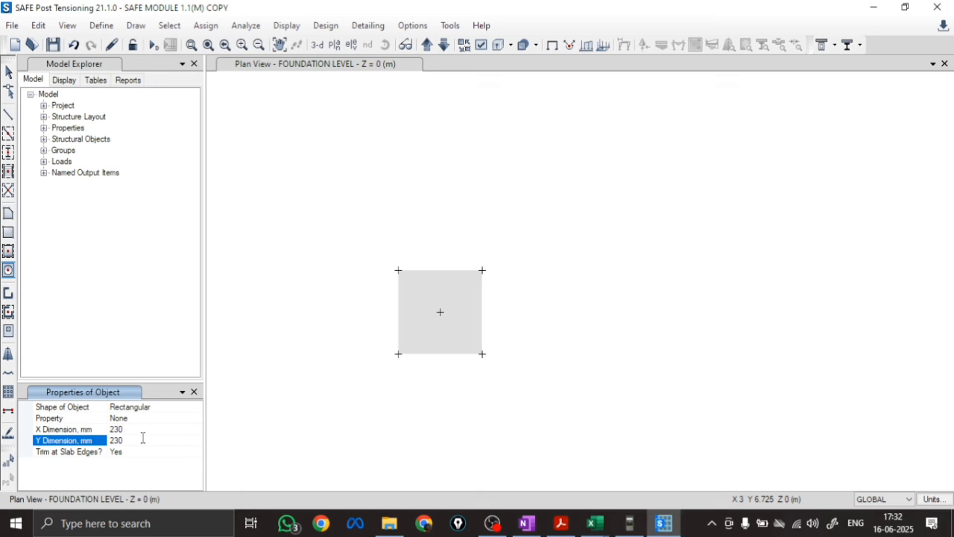
left_click(442, 313)
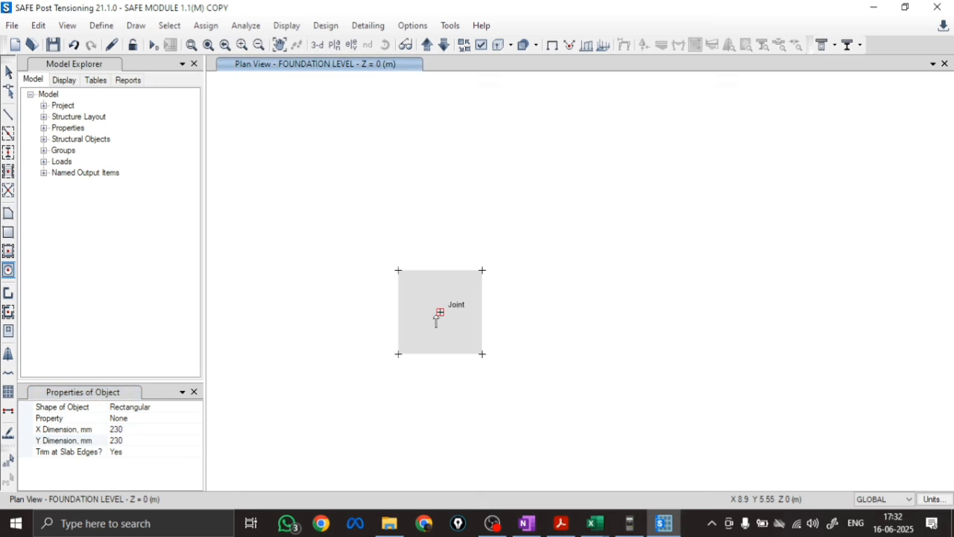
scroll(444, 305, "up", 2)
scroll(511, 301, "down", 1)
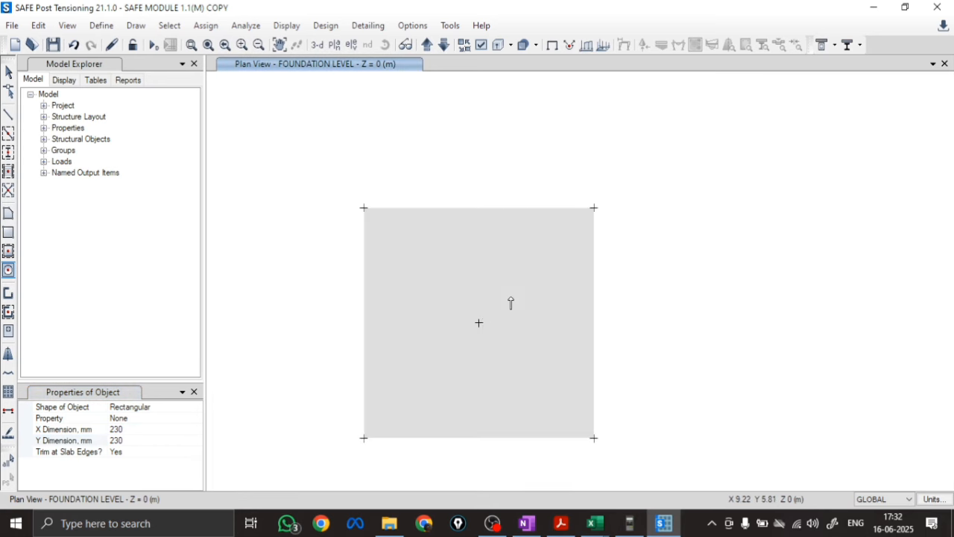
left_click(450, 343)
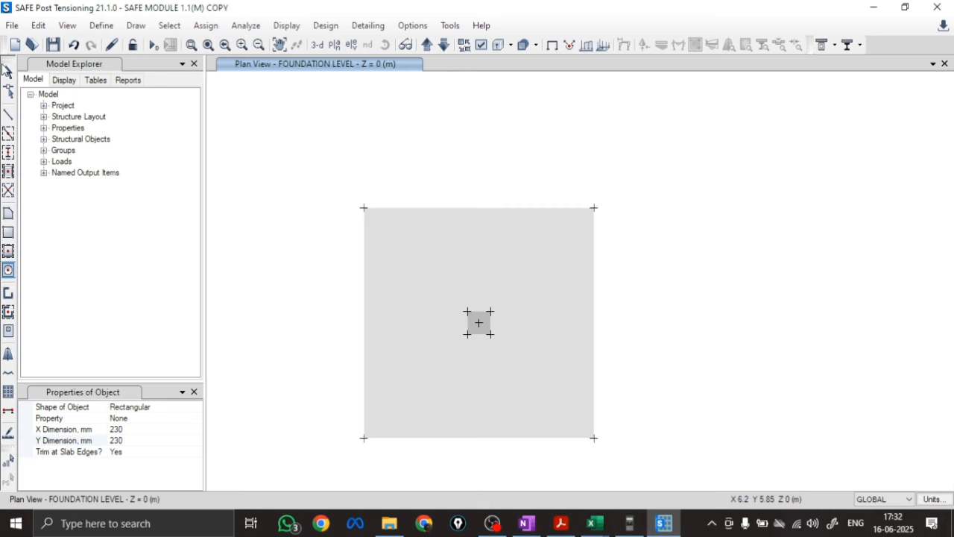
Assign section property STIFF 600 M20 and cardinal point Top to the small 230 by 230 mm area at the footing's centre
left_click(7, 73)
scroll(466, 321, "up", 3)
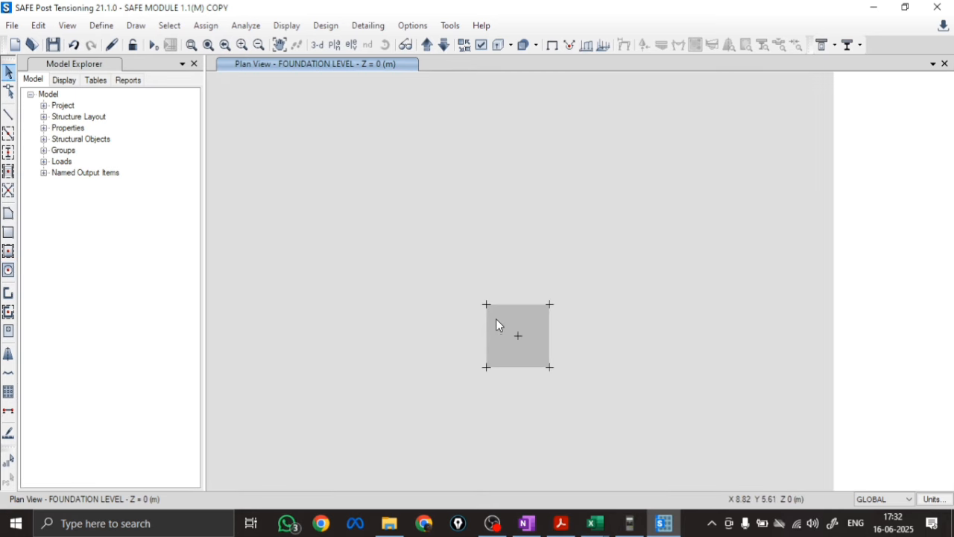
right_click(496, 318)
left_click(499, 172)
left_click(585, 172)
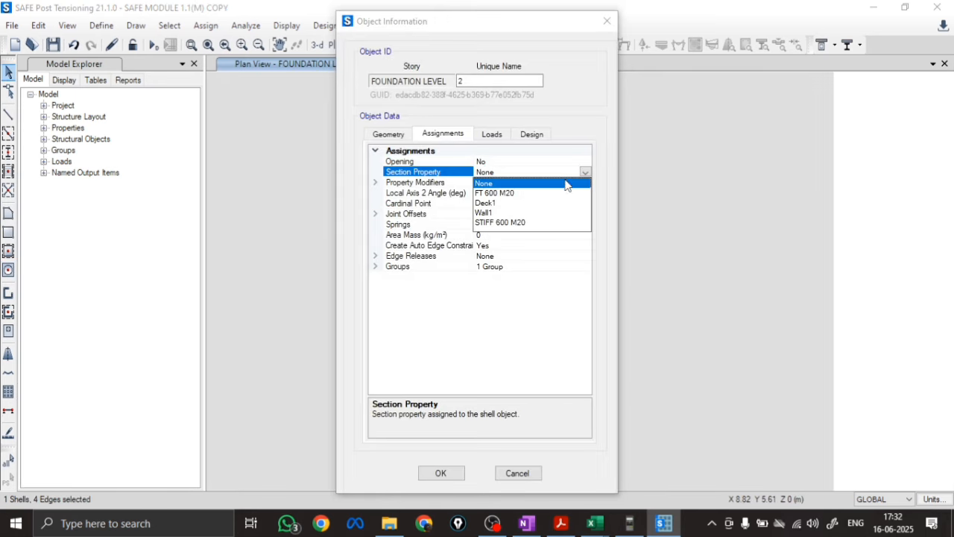
left_click(497, 222)
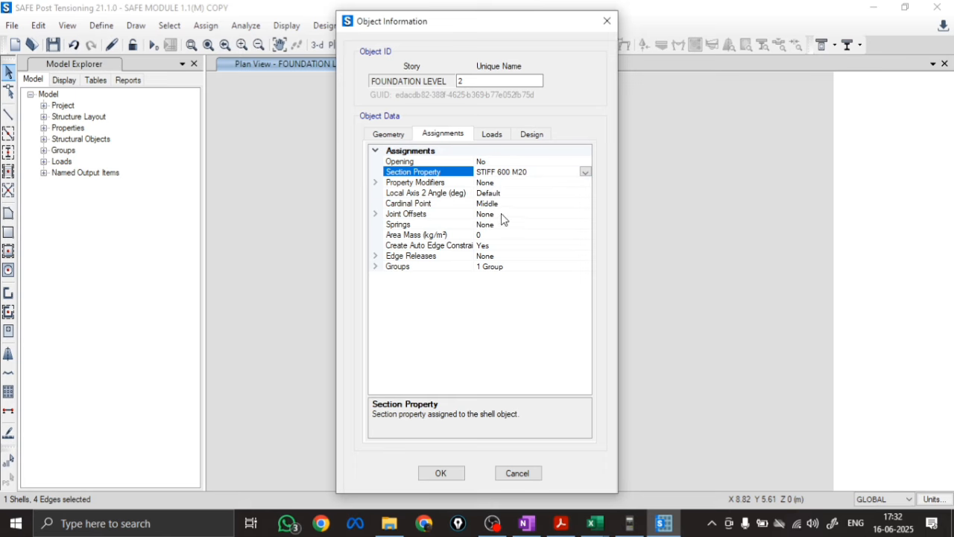
left_click(557, 204)
left_click(586, 206)
left_click(493, 222)
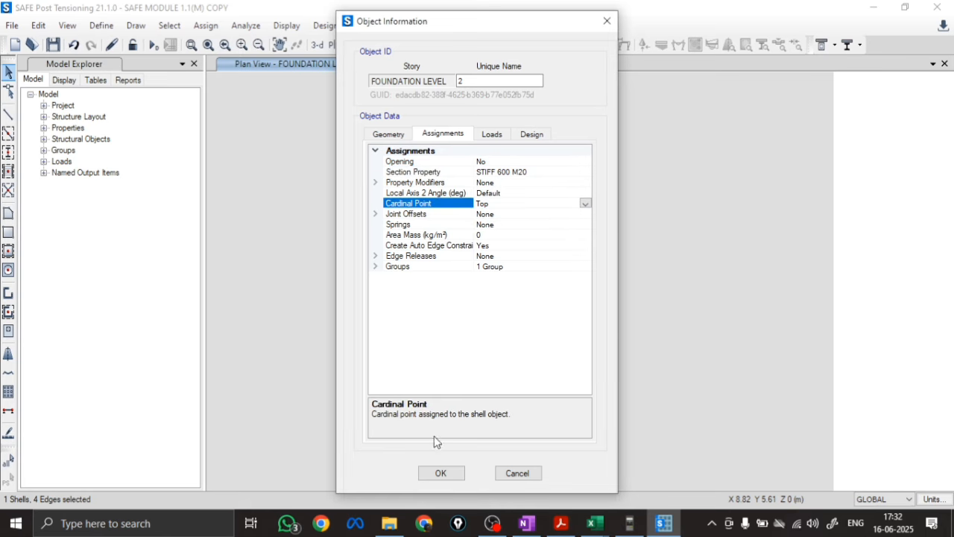
left_click(441, 473)
scroll(553, 244, "down", 4)
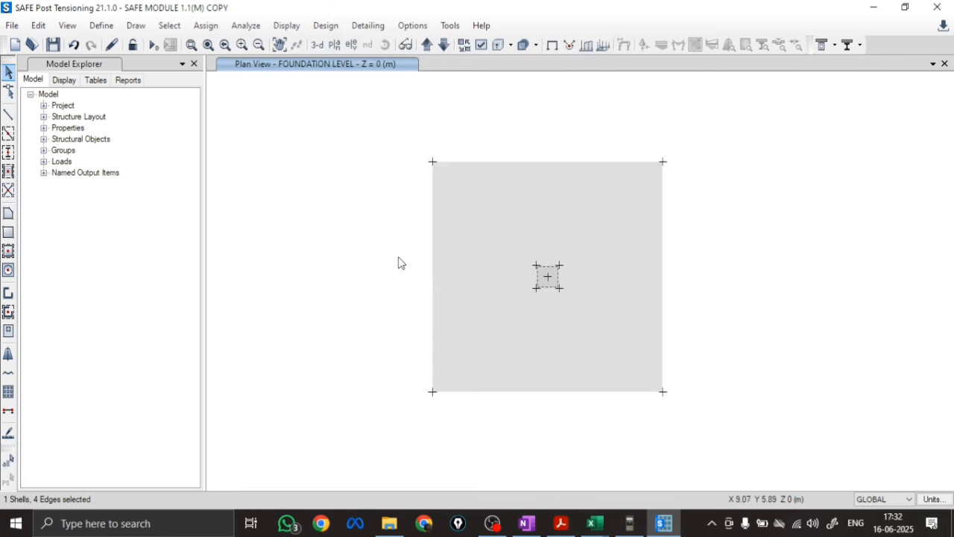
left_click(383, 266)
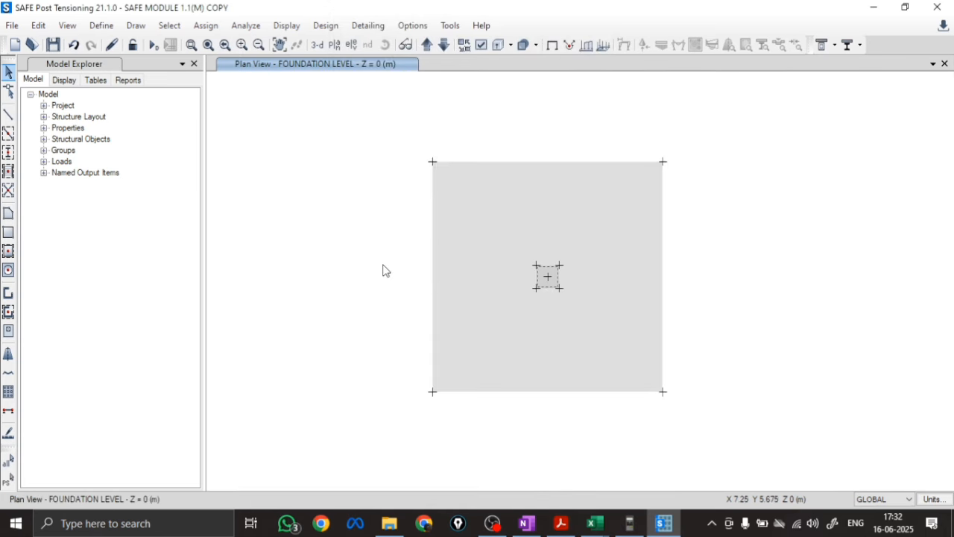
Assign the area spring SBC 250@25MM to the large footing slab
left_click(458, 199)
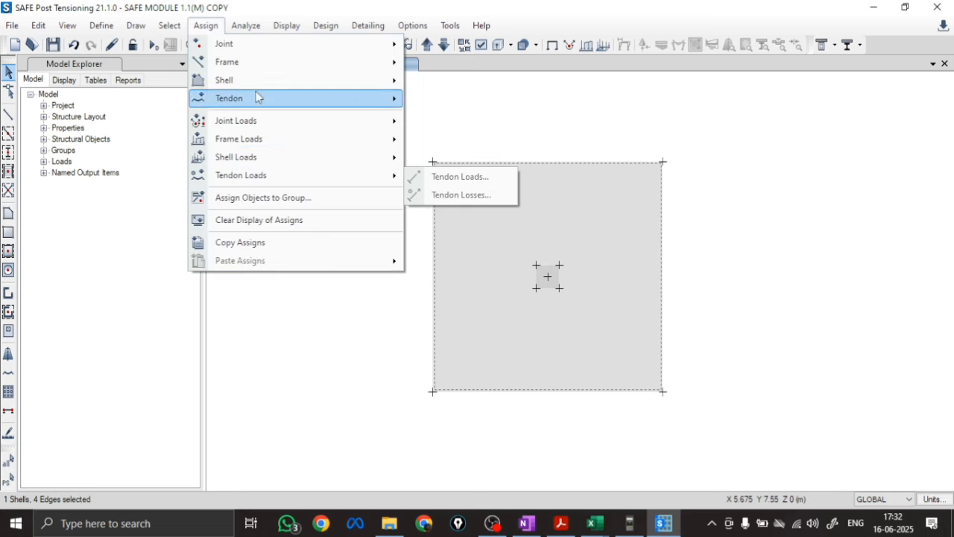
mouse_move(313, 80)
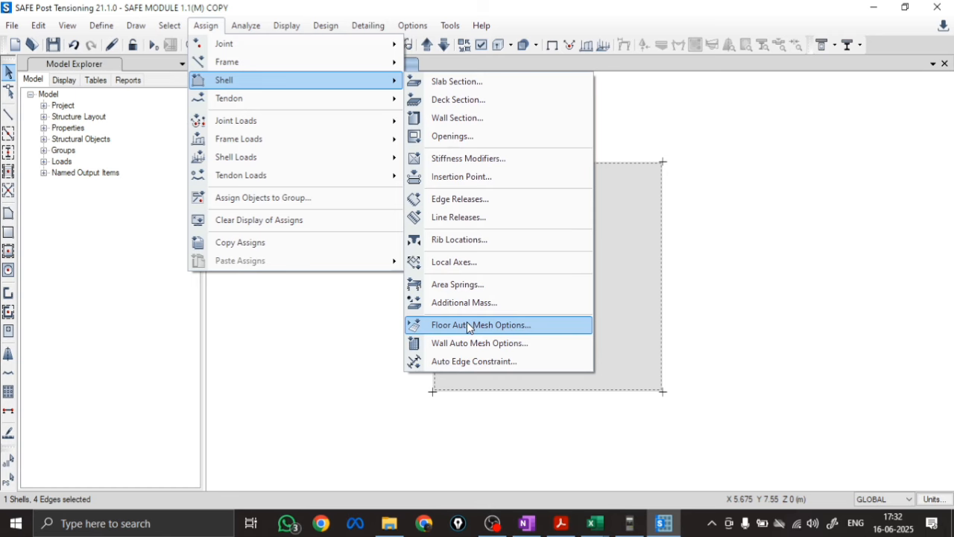
left_click(455, 284)
left_click(314, 168)
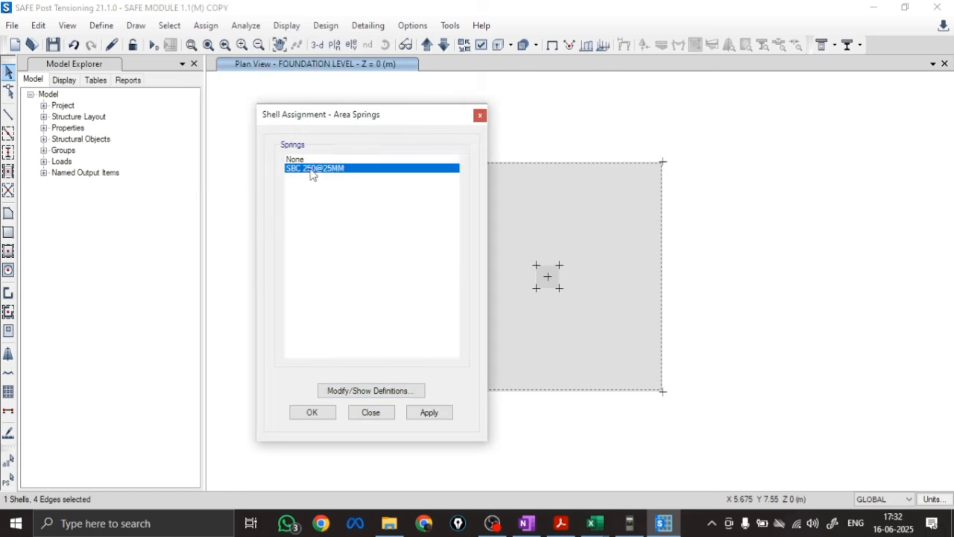
left_click(427, 413)
left_click(312, 412)
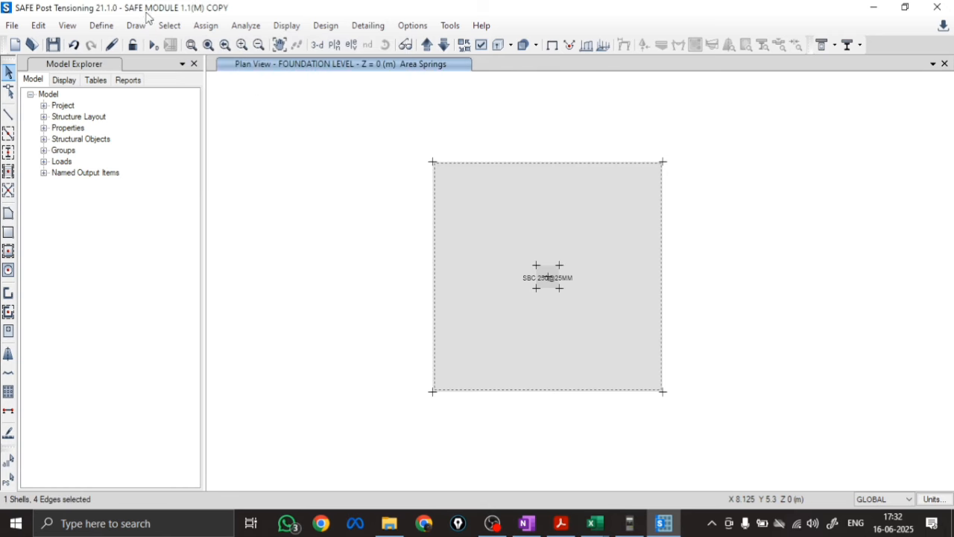
Set the footing slab's floor auto mesh option to divide the object into 20 by 20 elements
left_click(206, 26)
mouse_move(227, 86)
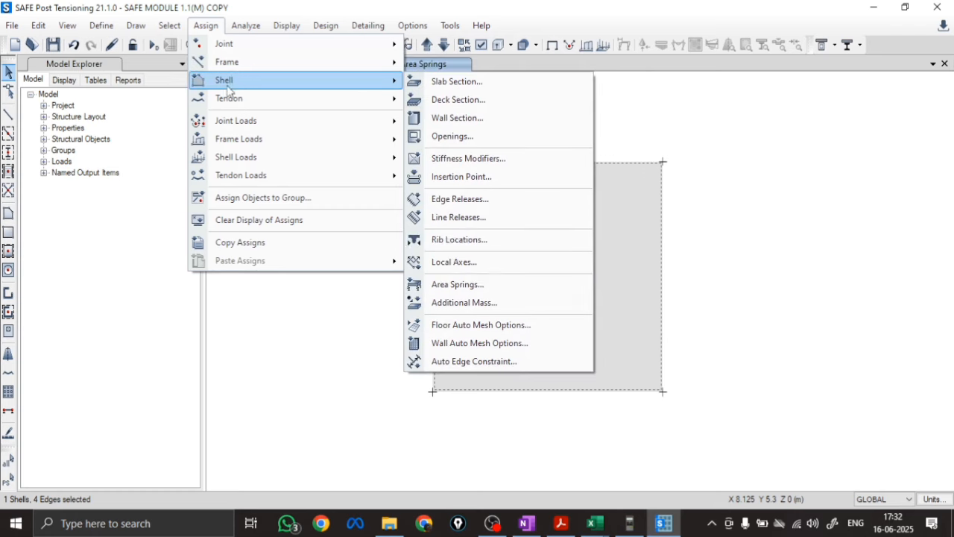
left_click(468, 325)
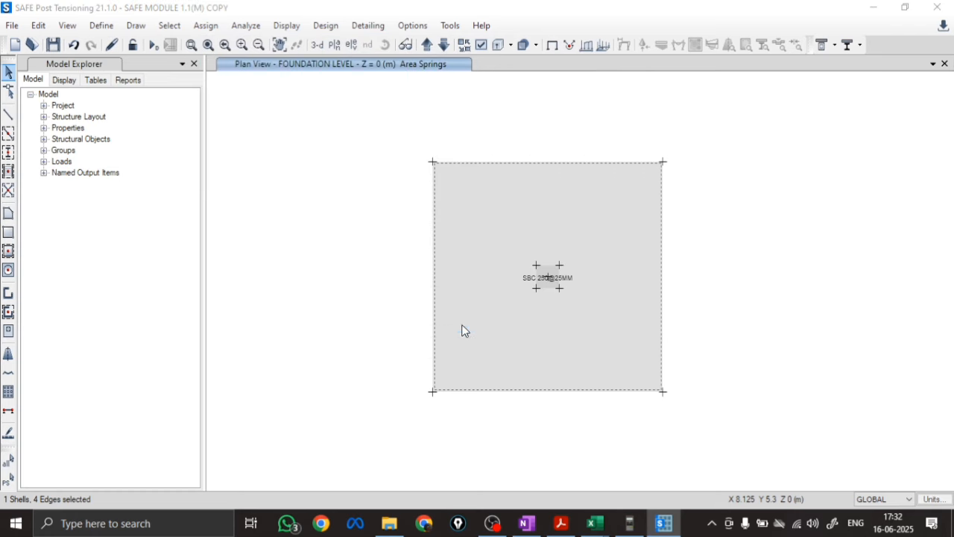
left_click(302, 215)
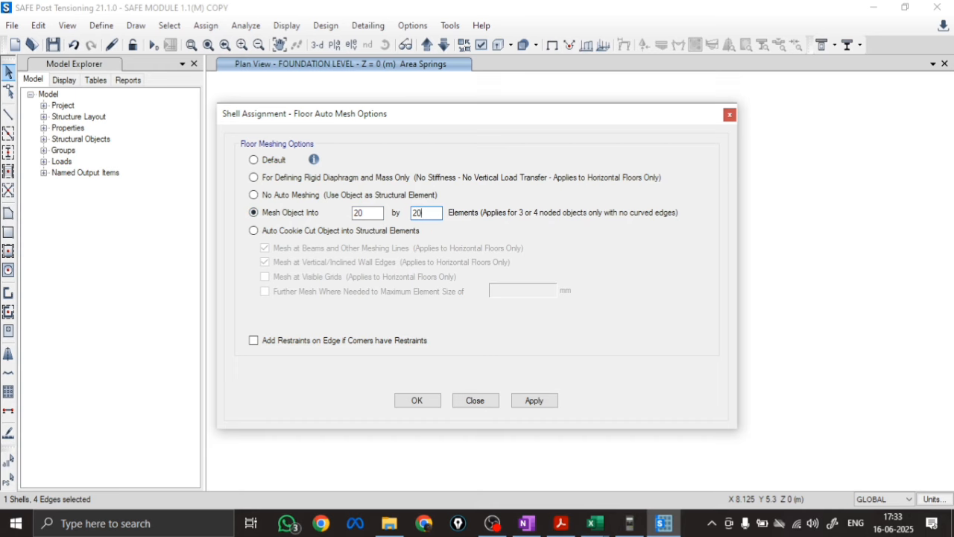
left_click(515, 400)
left_click(418, 400)
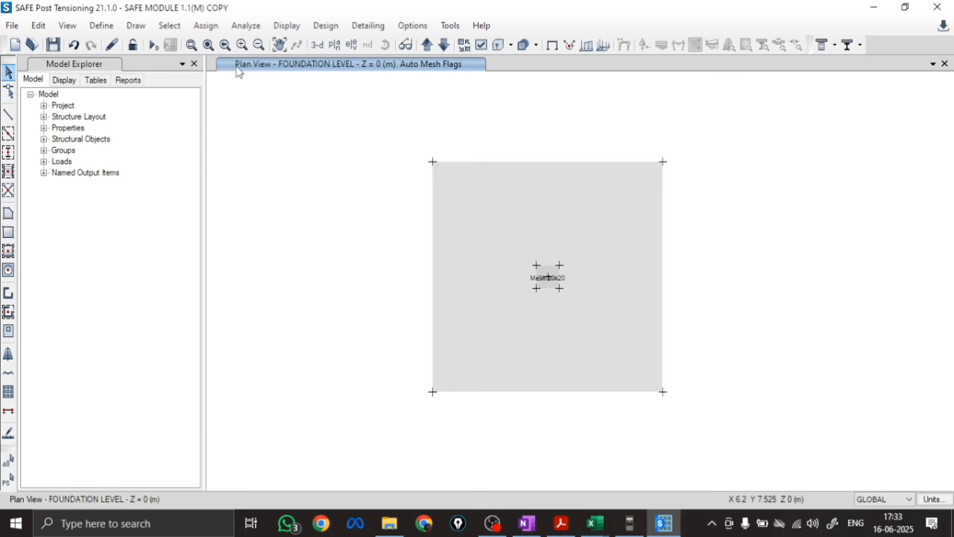
Assign a Live joint force of -1100 kN in global Z to the centre joint, with a 230 by 230 mm punching shear load size
scroll(550, 292, "up", 3)
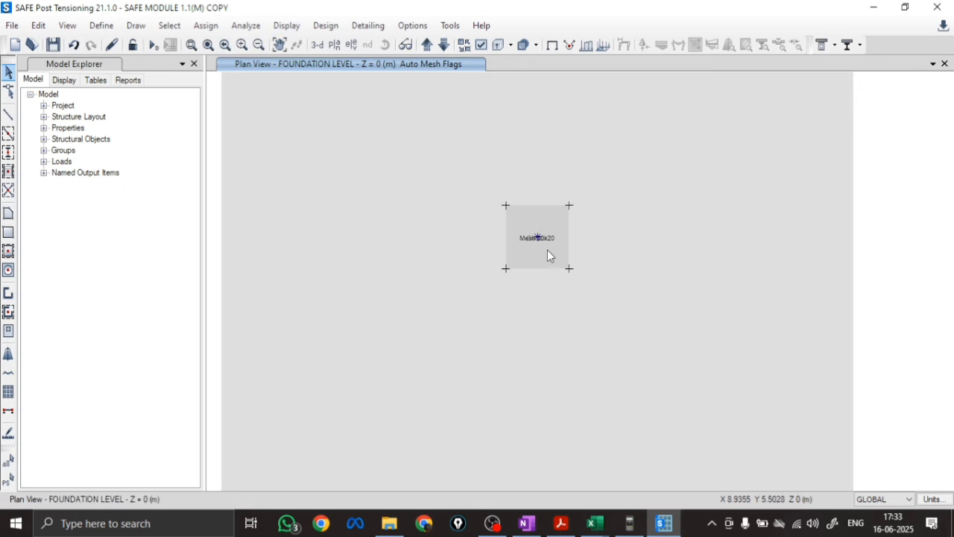
left_click(544, 247)
left_click(206, 26)
mouse_move(248, 123)
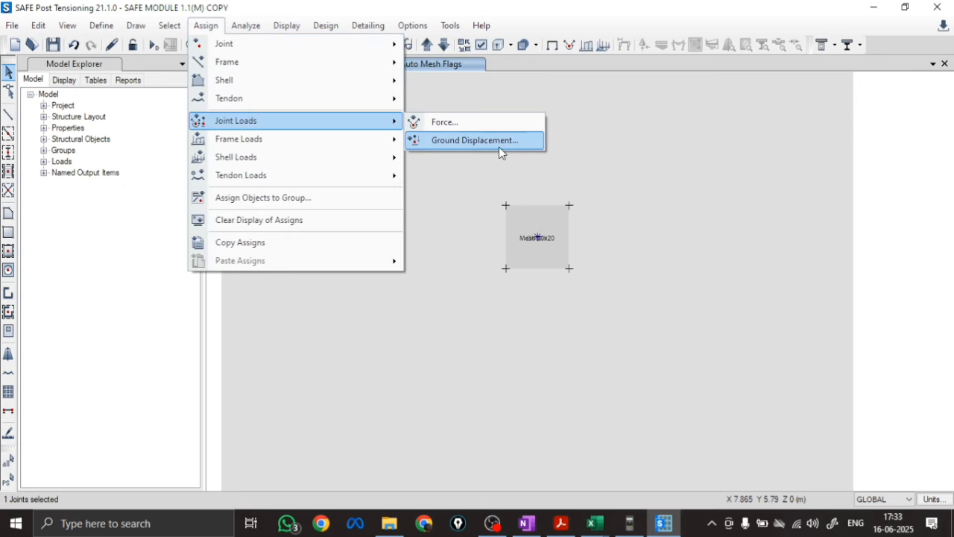
left_click(477, 141)
left_click(175, 164)
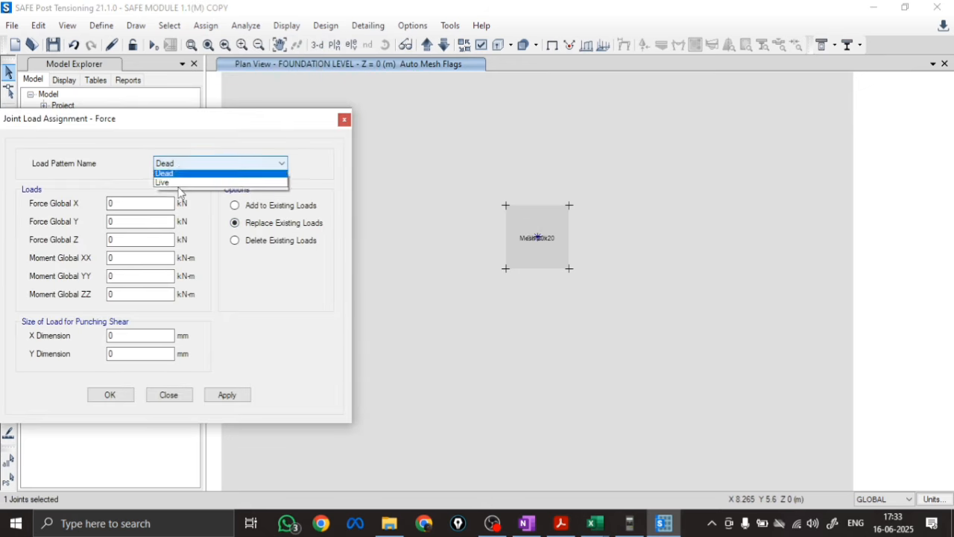
left_click(178, 177)
double_click(124, 240)
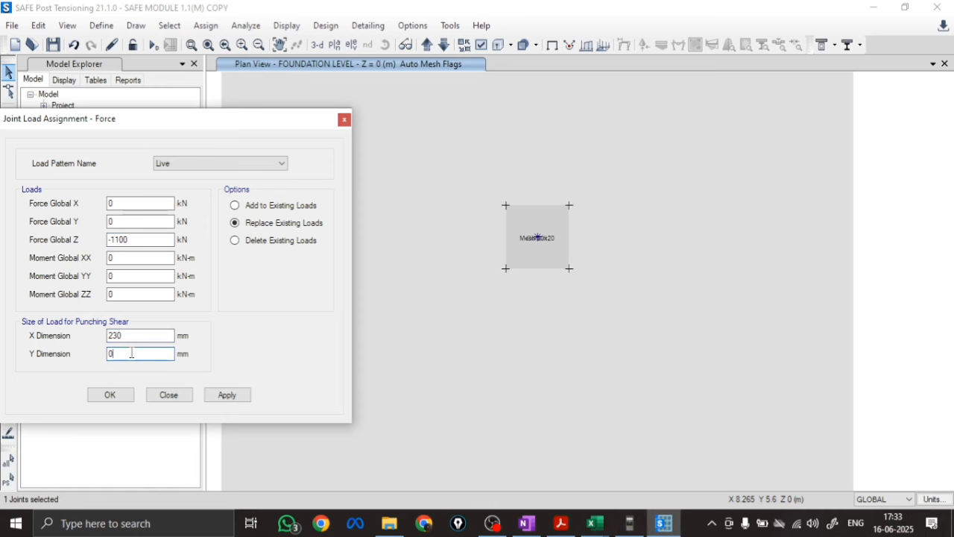
left_click(226, 395)
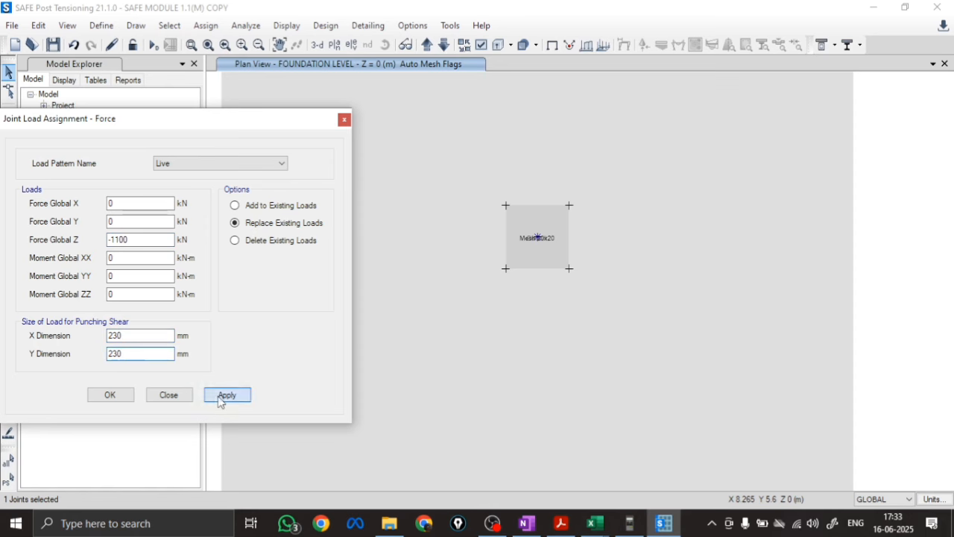
left_click(111, 396)
Run the analysis of the loaded footing in the 3-D view, and unlock the model
left_click(317, 45)
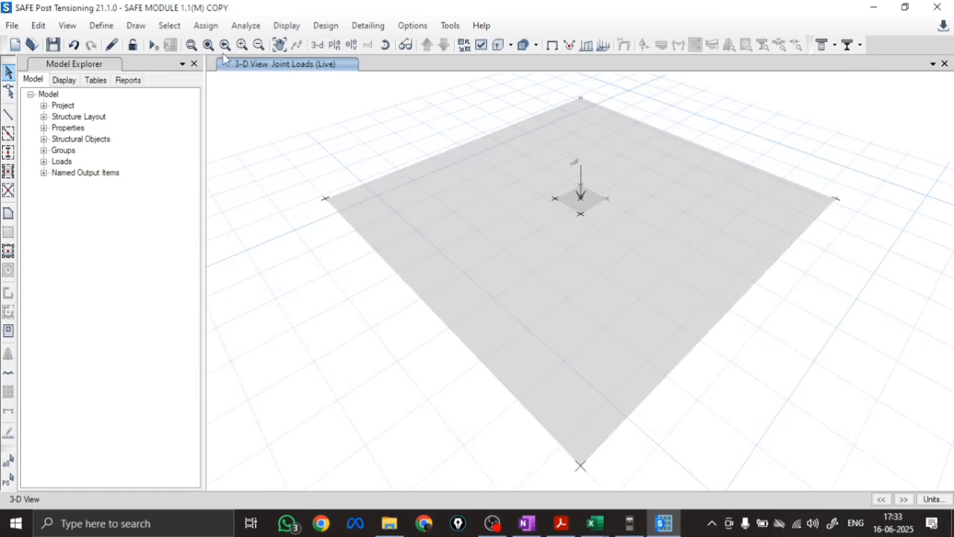
left_click(153, 45)
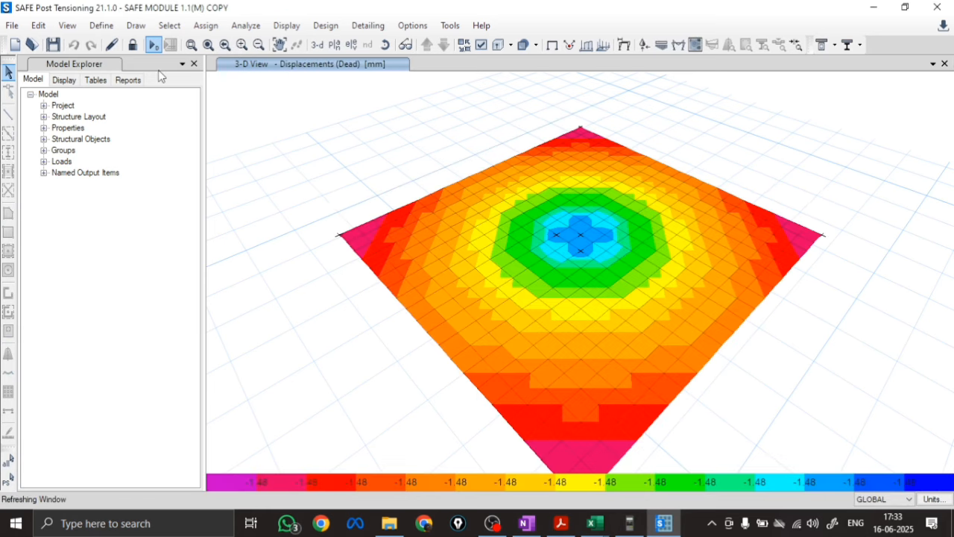
left_click(131, 46)
left_click(505, 314)
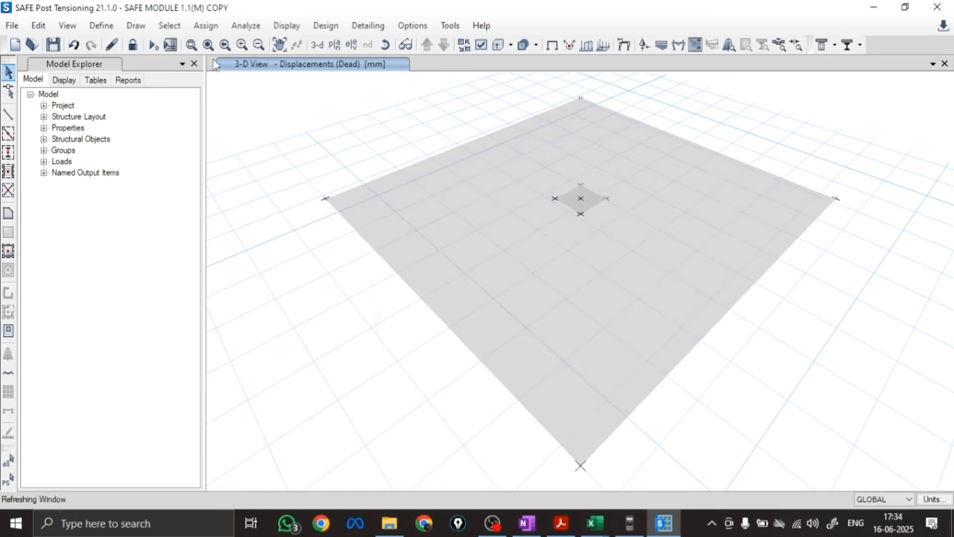
Set the slab concrete design preferences to 50 mm top and bottom clear cover and preferred bar size 12
left_click(326, 25)
mouse_move(373, 43)
left_click(565, 46)
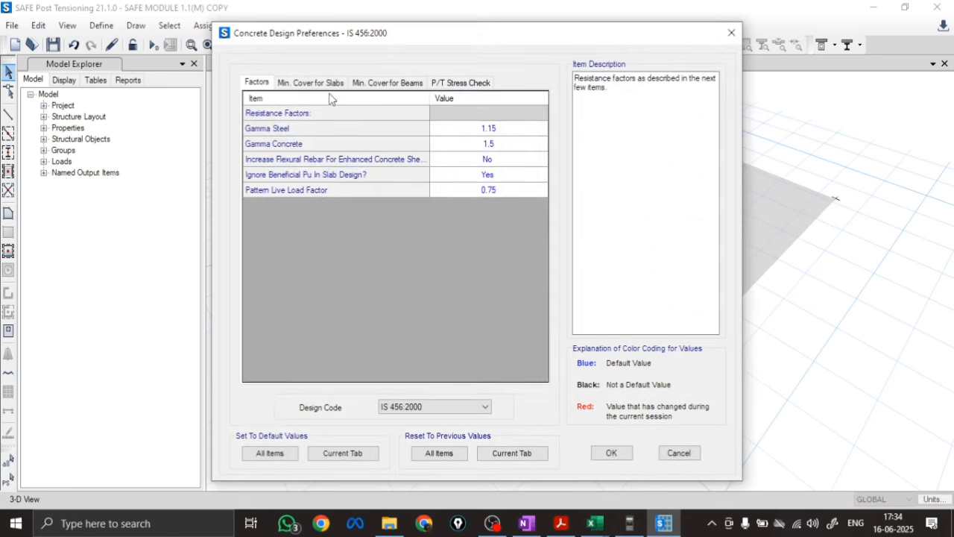
left_click(327, 84)
left_click(504, 129)
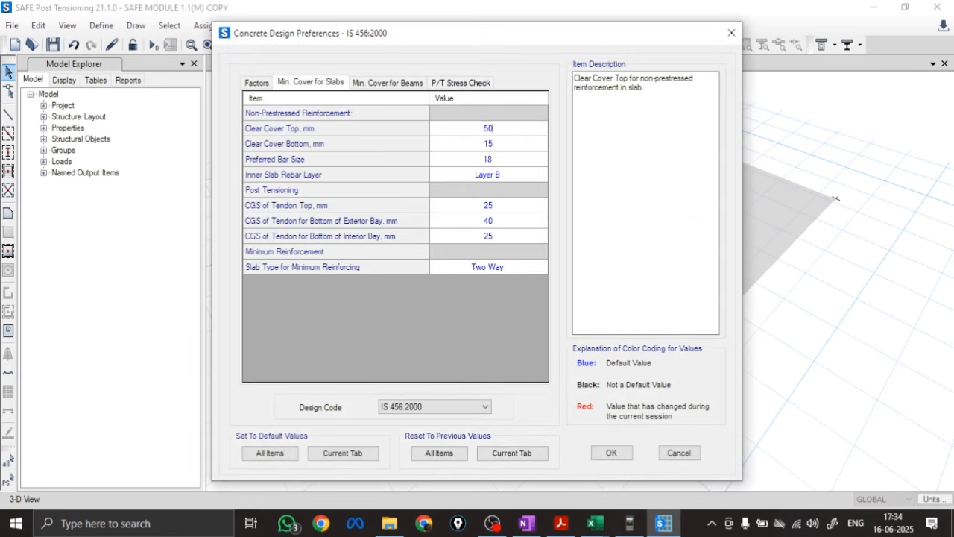
type("50")
left_click(510, 145)
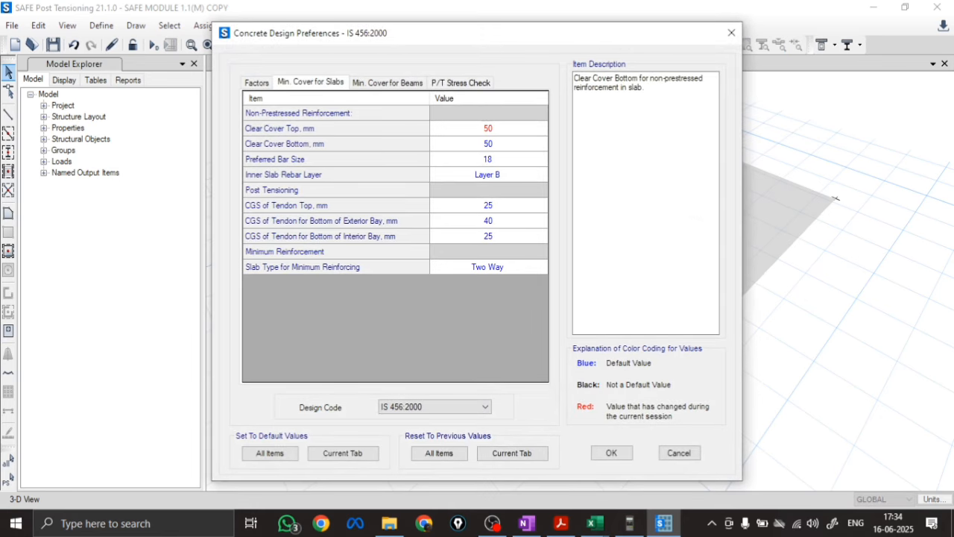
left_click(504, 159)
left_click(447, 209)
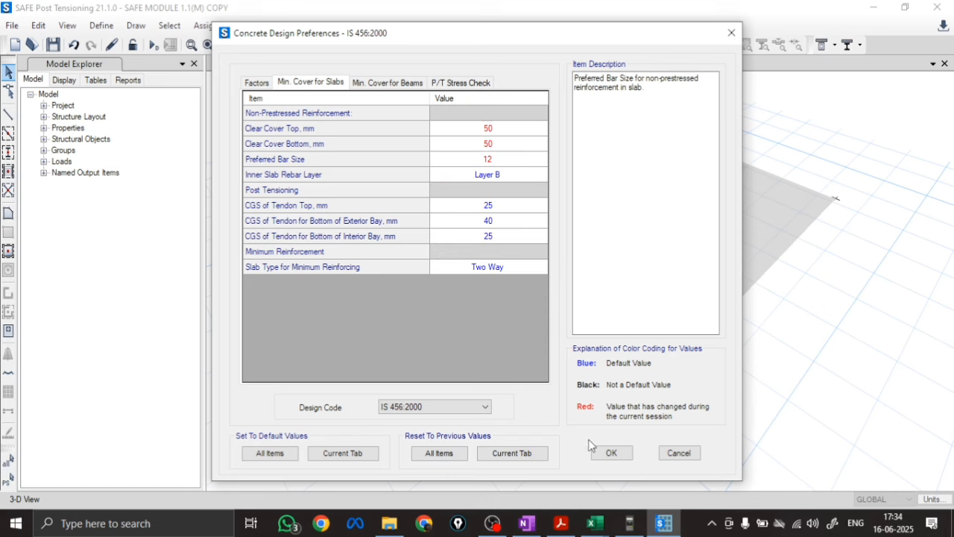
left_click(612, 453)
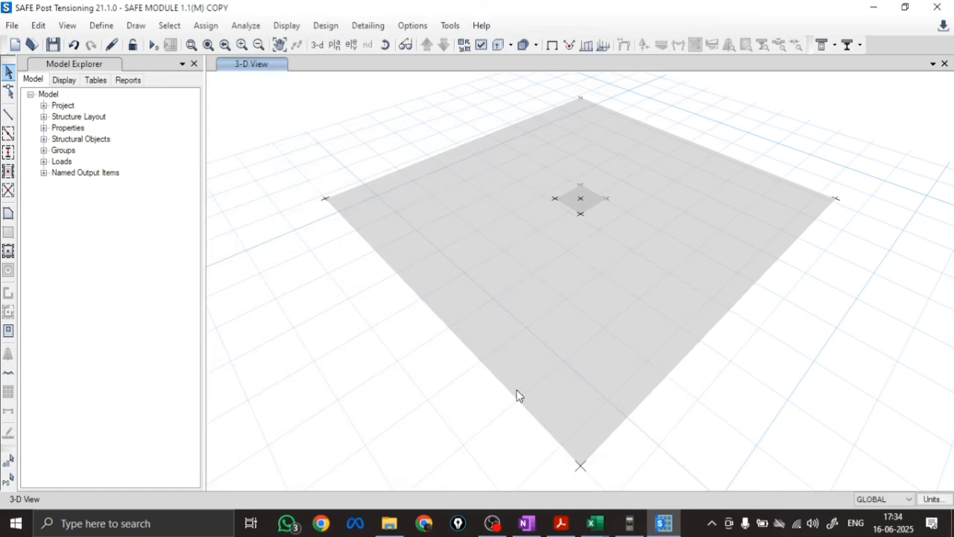
Set rebar material FE500 in the finite element based design overwrites of the footing slab, selected in the foundation-level plan
left_click(338, 48)
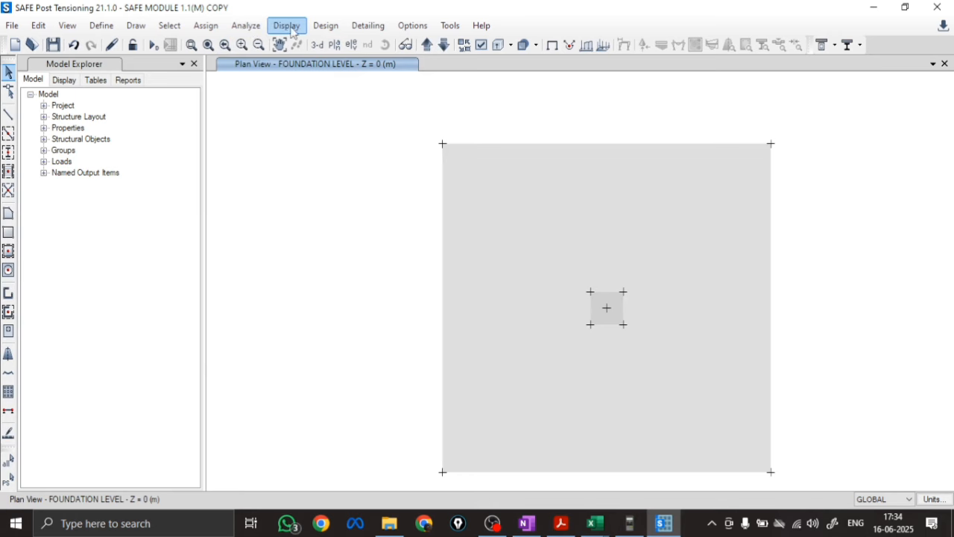
left_click(324, 25)
mouse_move(366, 45)
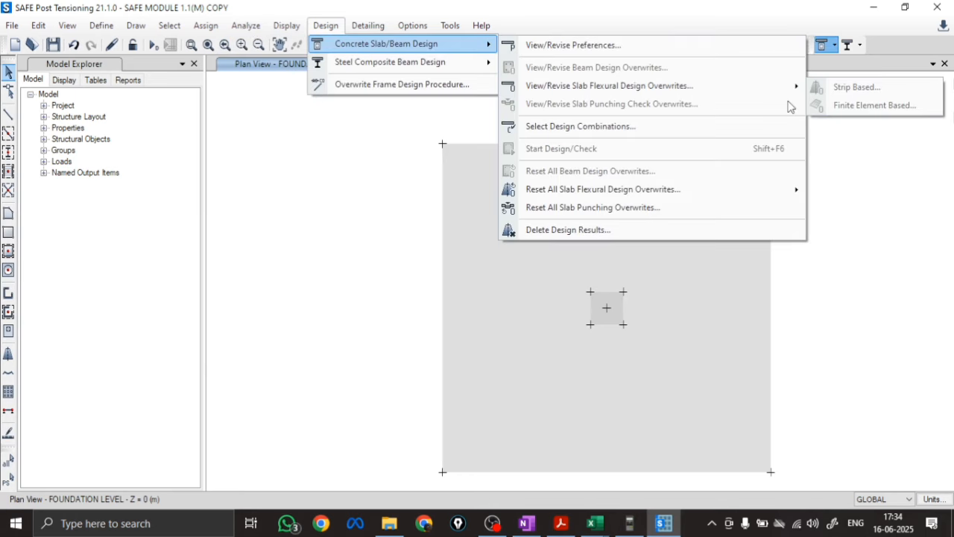
left_click(876, 209)
left_click(712, 312)
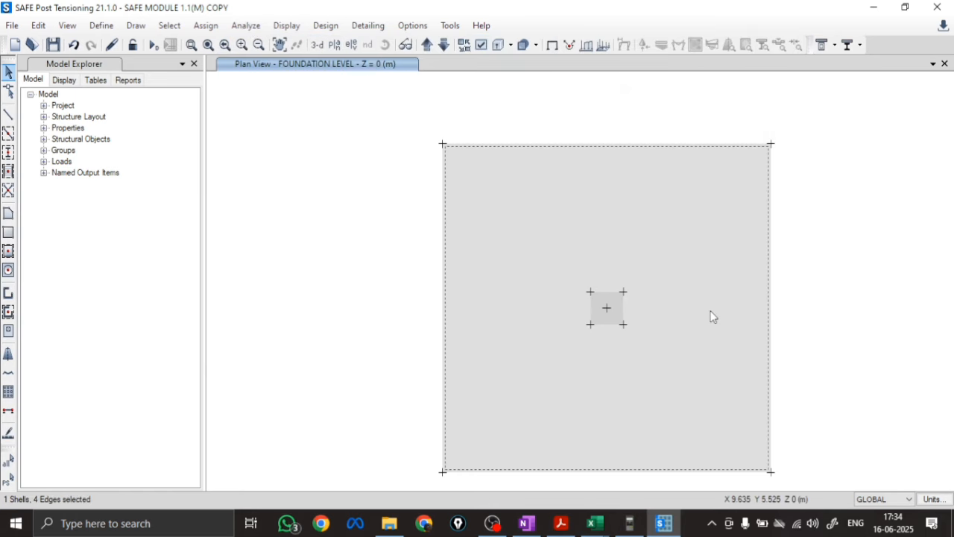
left_click(325, 26)
mouse_move(373, 40)
mouse_move(579, 85)
left_click(841, 103)
left_click(507, 129)
left_click(501, 149)
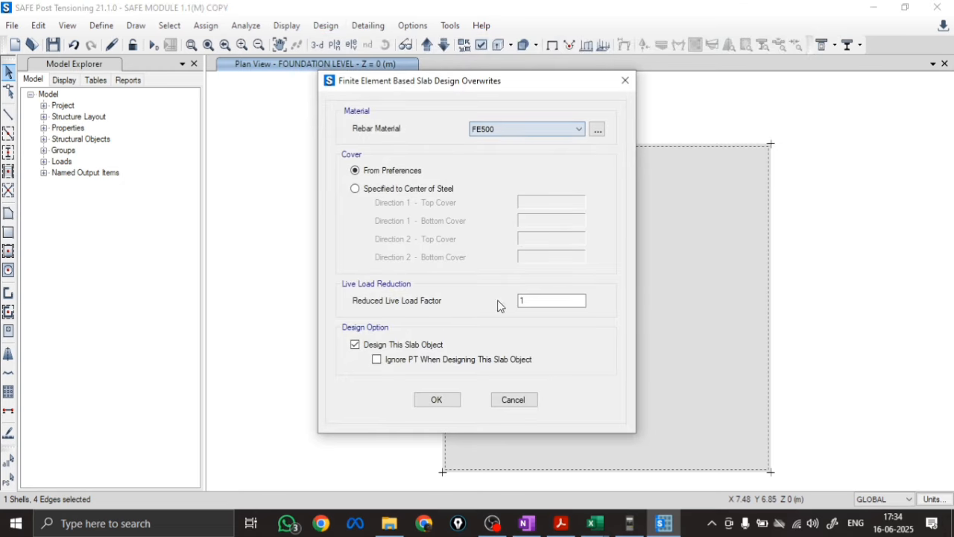
left_click(437, 400)
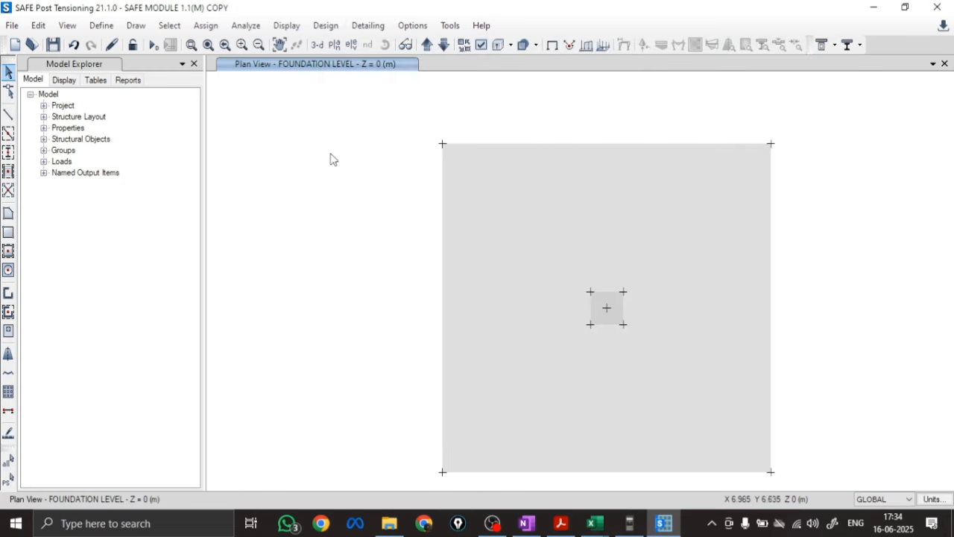
Replace the design combinations DConS1 and DConS2 with 1.5LL for the concrete slab design
left_click(325, 26)
mouse_move(386, 44)
left_click(575, 127)
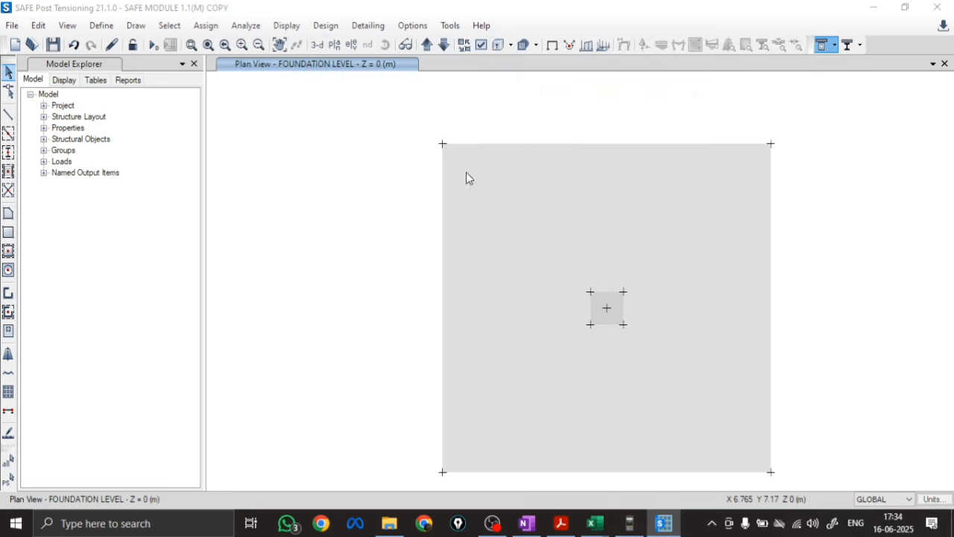
left_click_drag(548, 206, 548, 215)
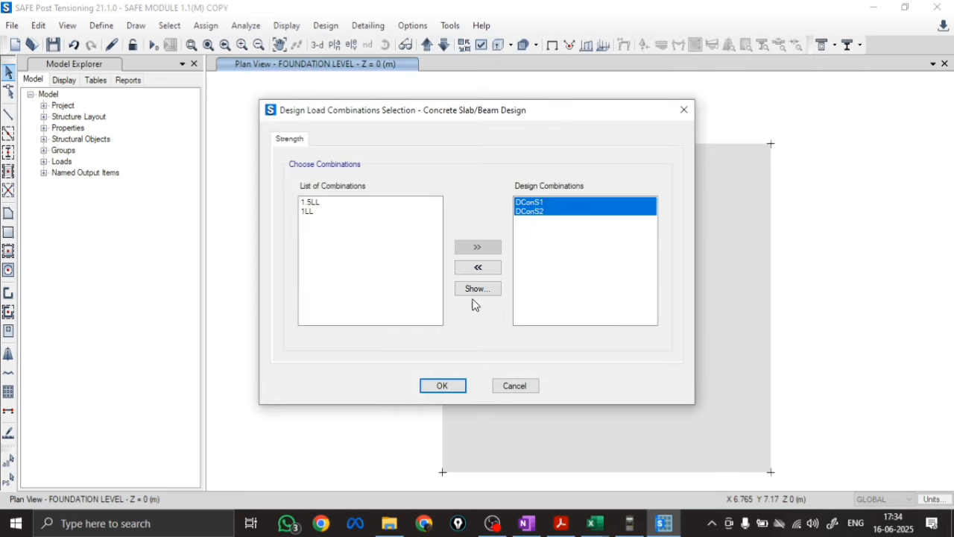
left_click(478, 267)
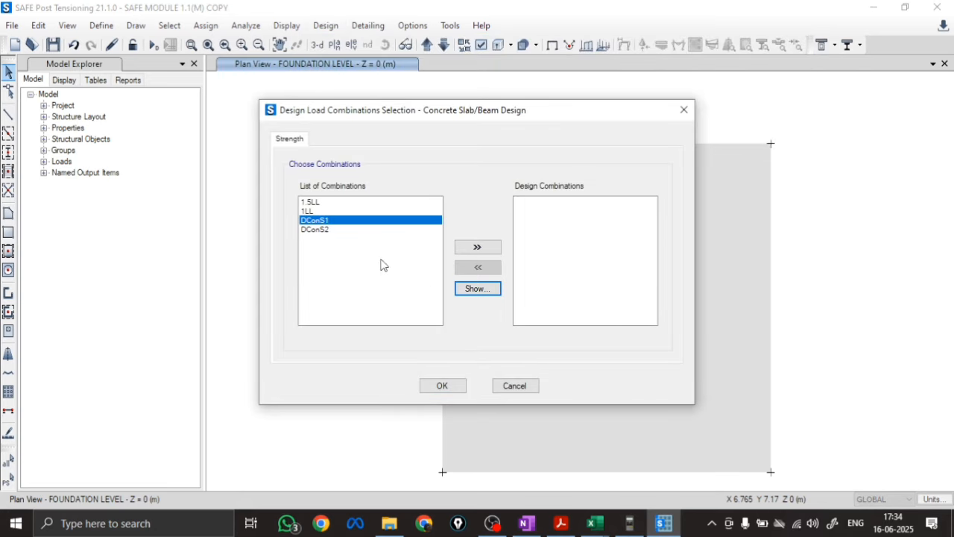
left_click(310, 202)
left_click(496, 255)
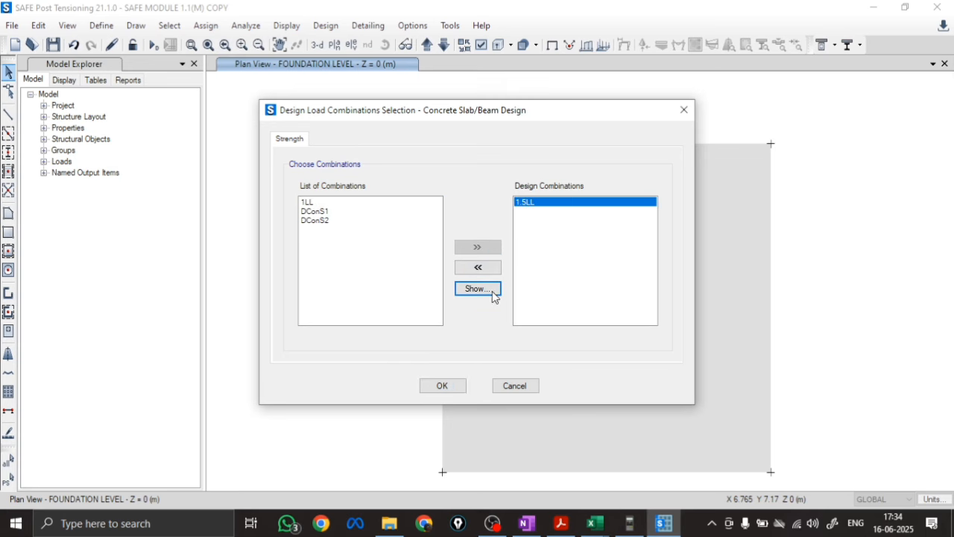
left_click(505, 389)
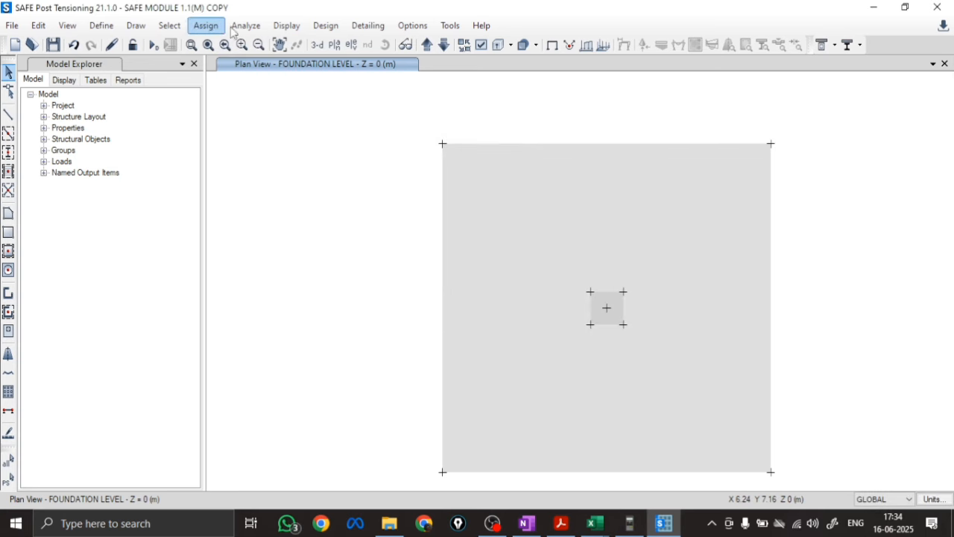
Run the analysis and design of the footing model
left_click(326, 25)
mouse_move(402, 44)
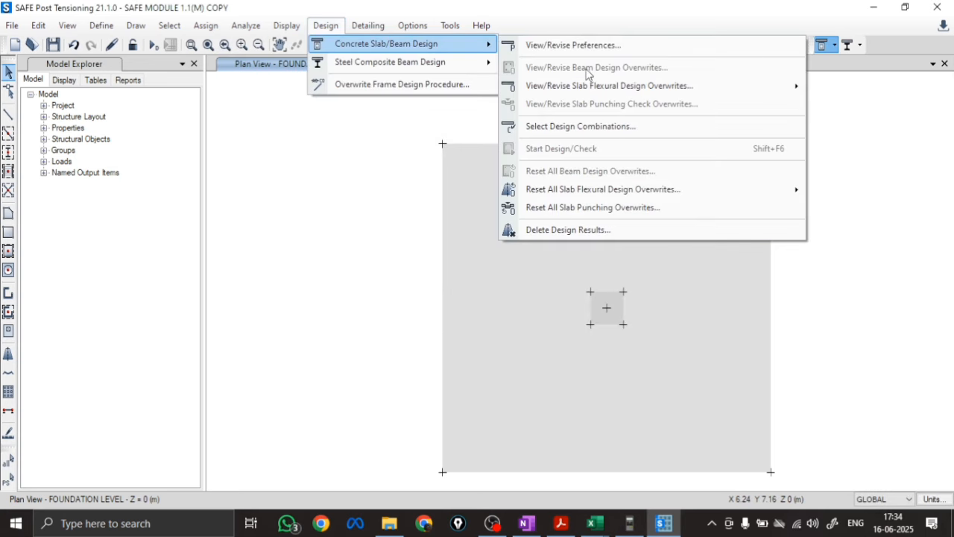
left_click(326, 26)
left_click(245, 26)
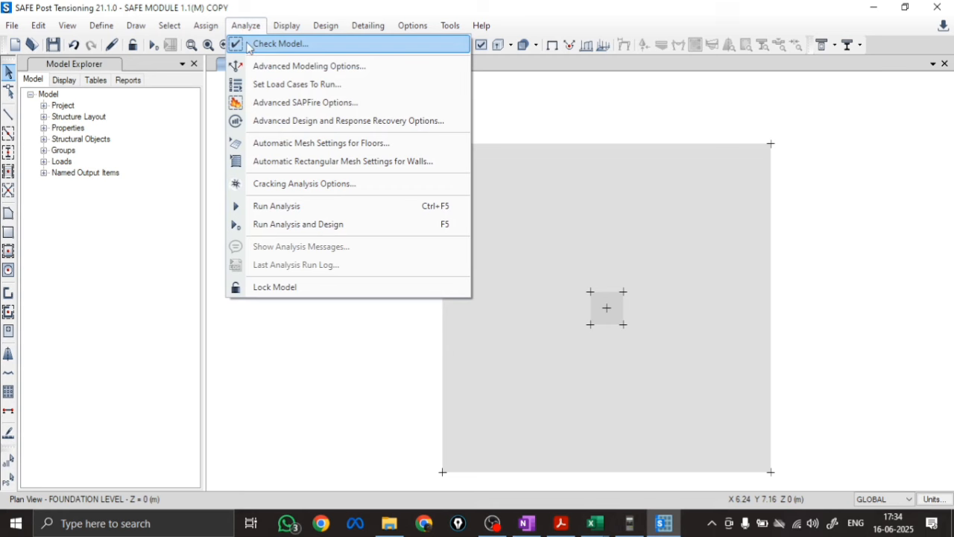
left_click(267, 226)
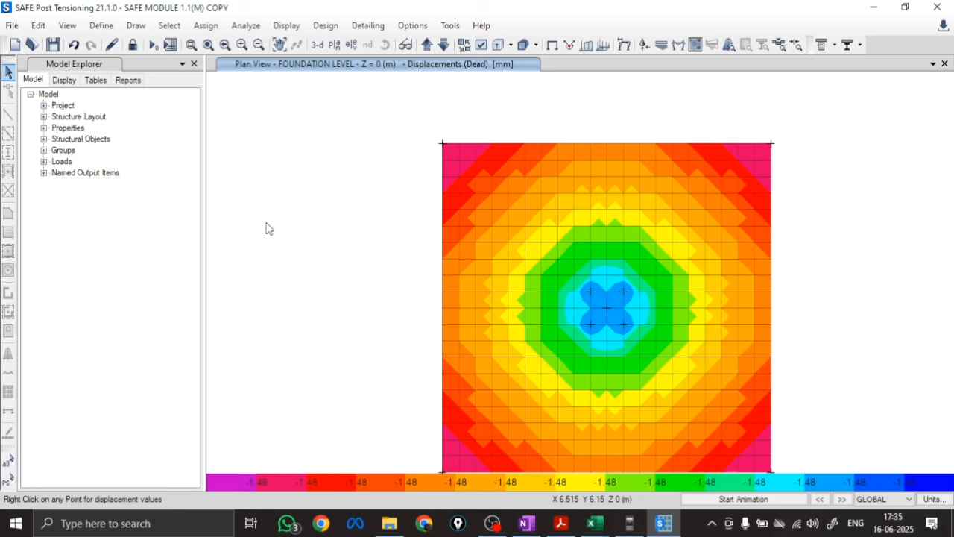
Display the soil pressure contours for load combination 1LL and check the pressure at the footing centre
left_click(325, 26)
left_click(287, 25)
left_click(286, 25)
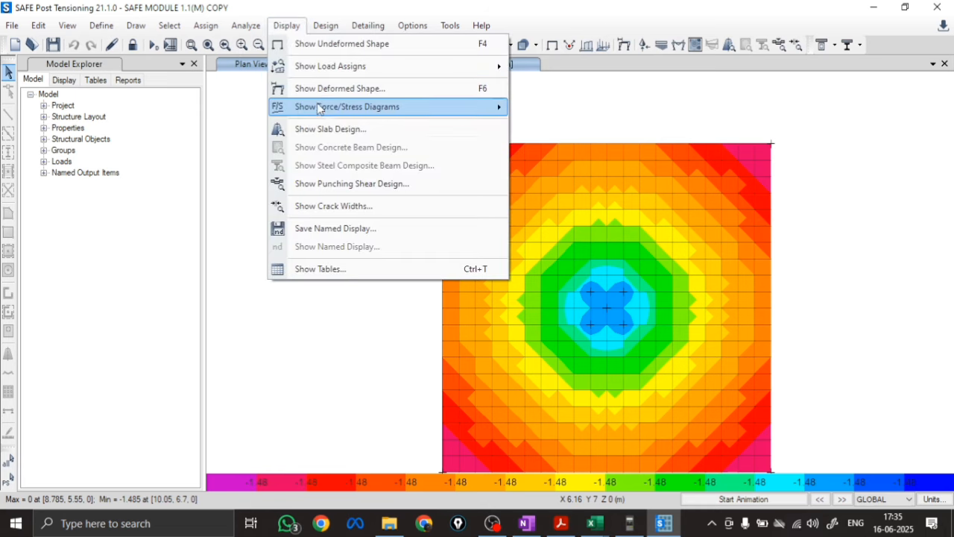
mouse_move(320, 110)
left_click(561, 125)
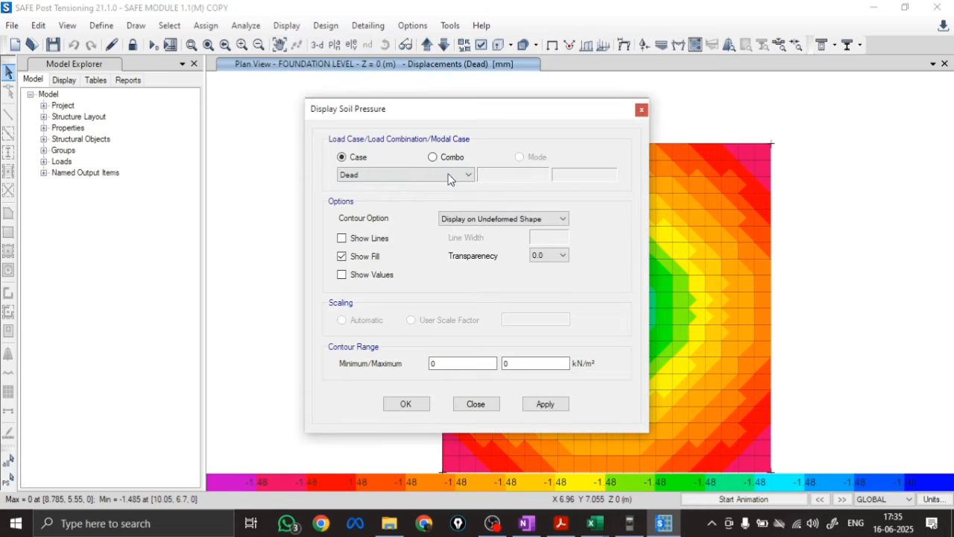
left_click(433, 158)
left_click(425, 173)
left_click(366, 201)
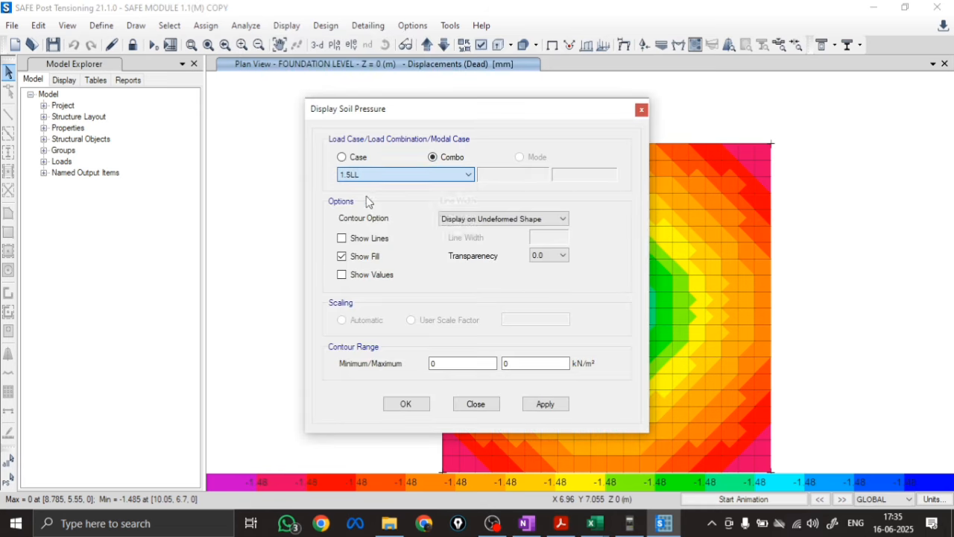
left_click(545, 403)
left_click(405, 404)
mouse_move(607, 310)
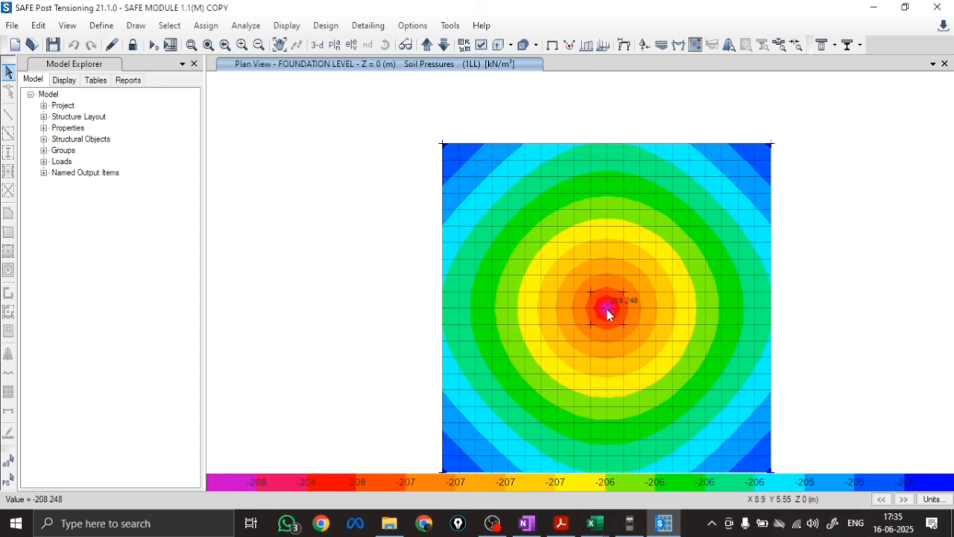
Display the deformed shape contours for load combination 1LL and check the displacement at the footing centre
left_click(291, 27)
mouse_move(308, 107)
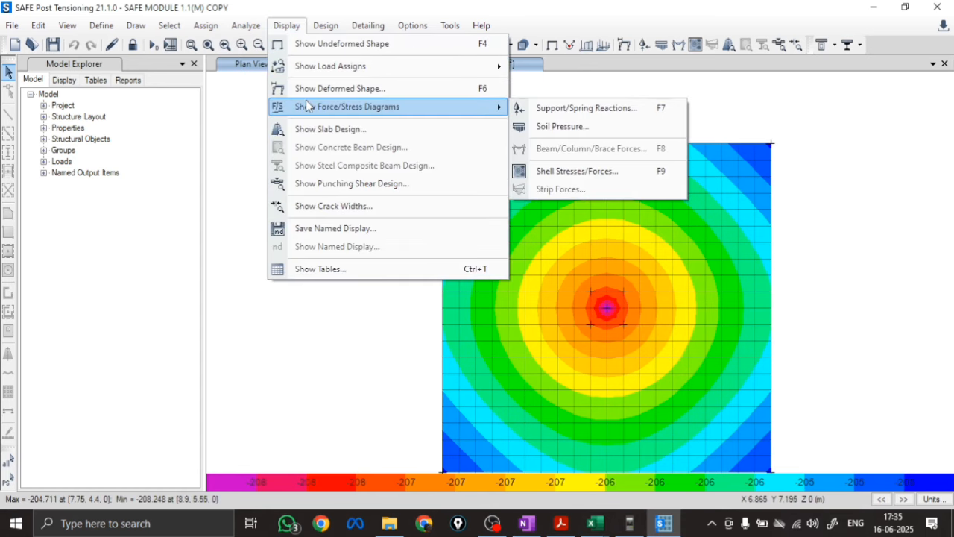
left_click(313, 88)
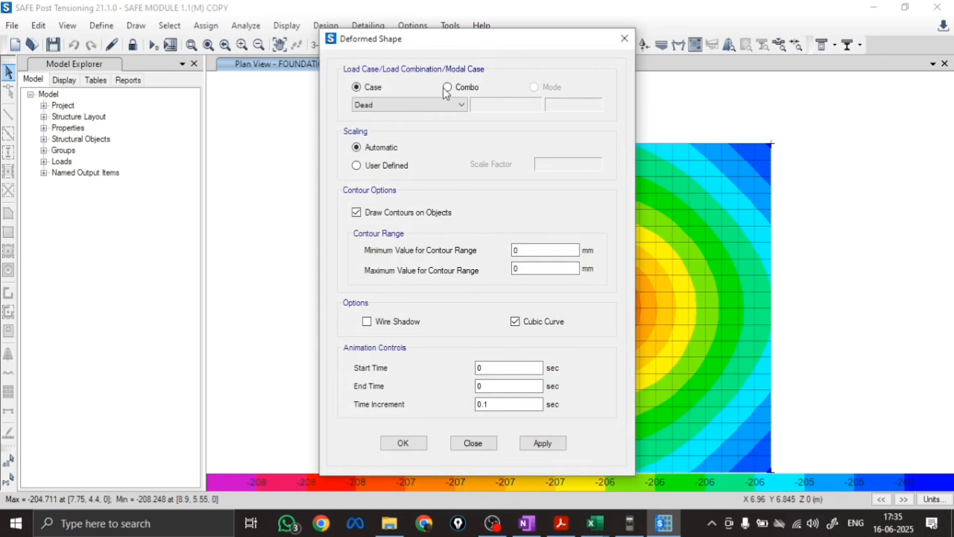
left_click(447, 87)
left_click(440, 112)
left_click(386, 127)
left_click(541, 442)
left_click(396, 443)
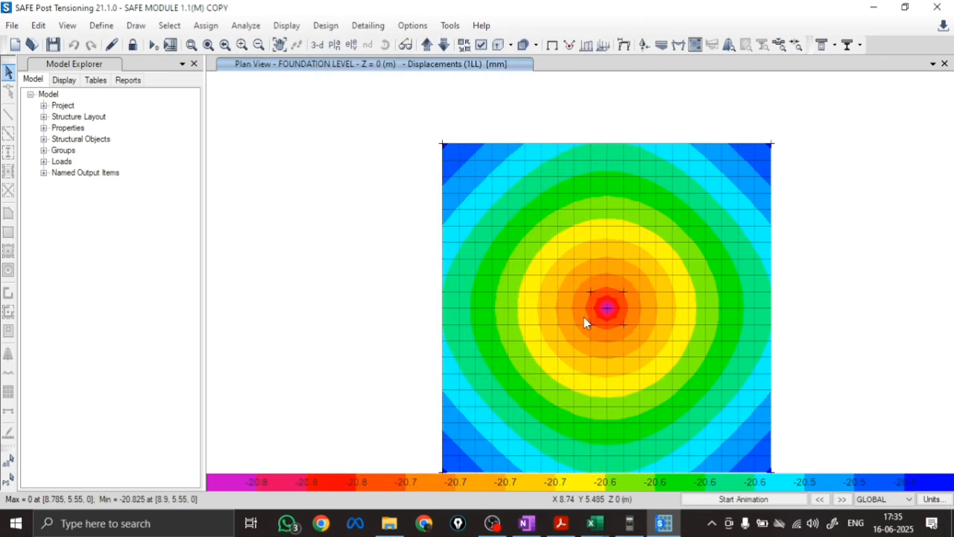
mouse_move(608, 313)
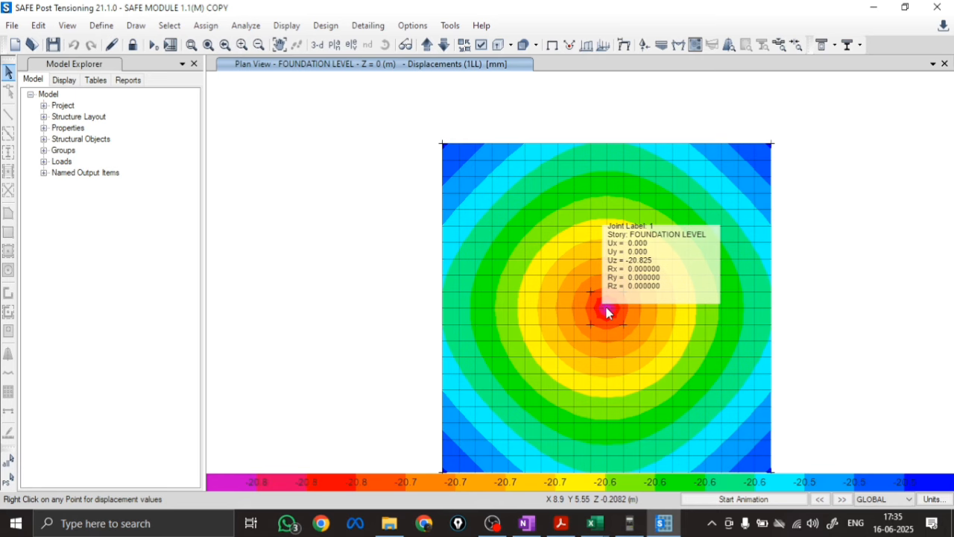
Show the punching shear design results and bring up the design details of the centre joint
left_click(293, 28)
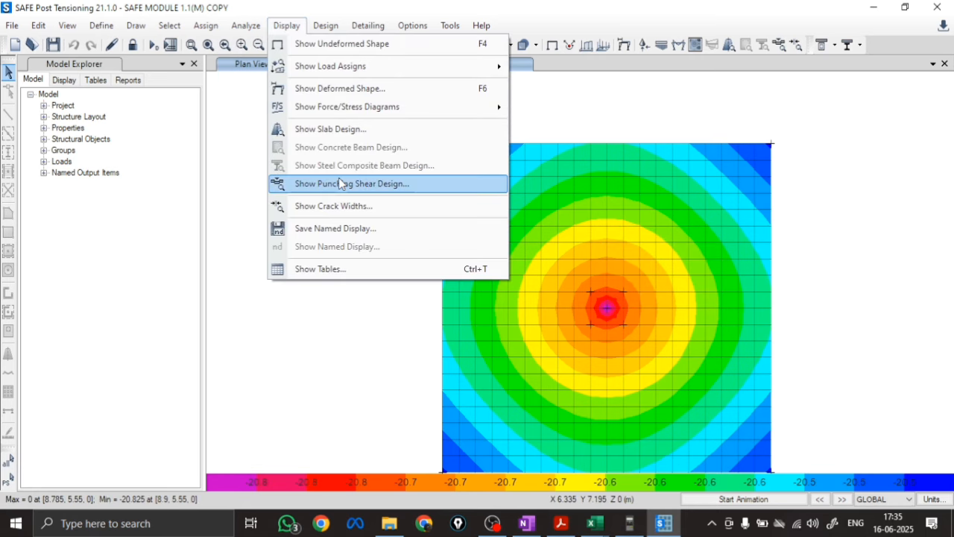
left_click(339, 183)
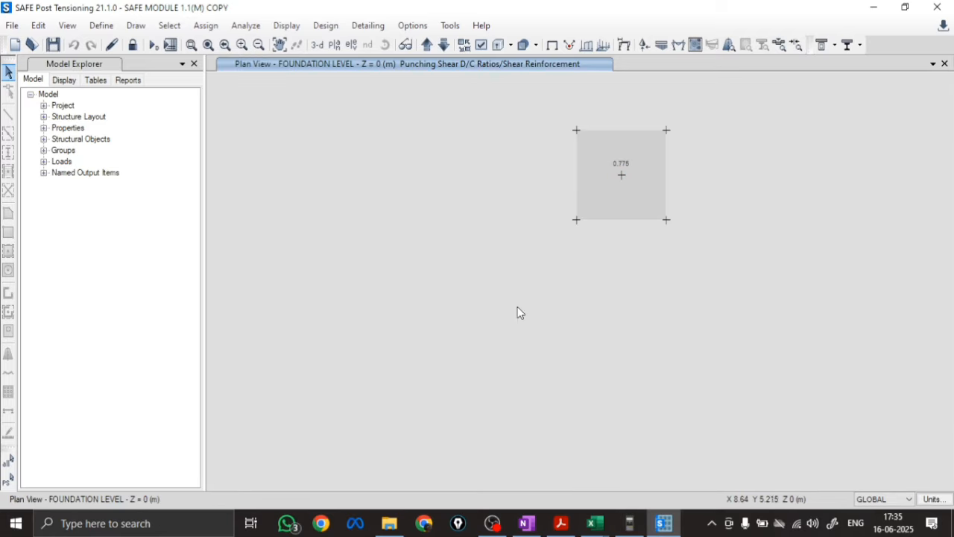
left_click_drag(517, 306, 466, 354)
left_click_drag(554, 211, 582, 232)
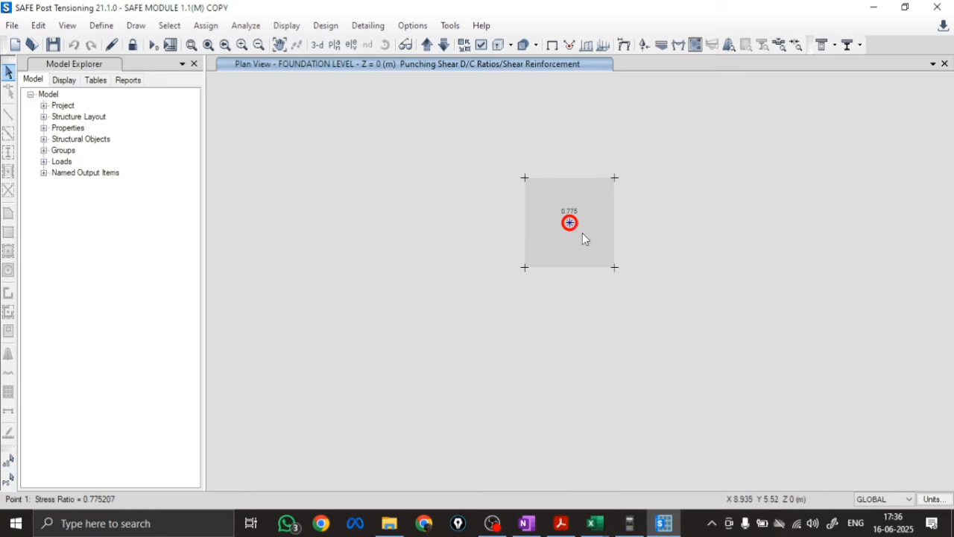
right_click(582, 232)
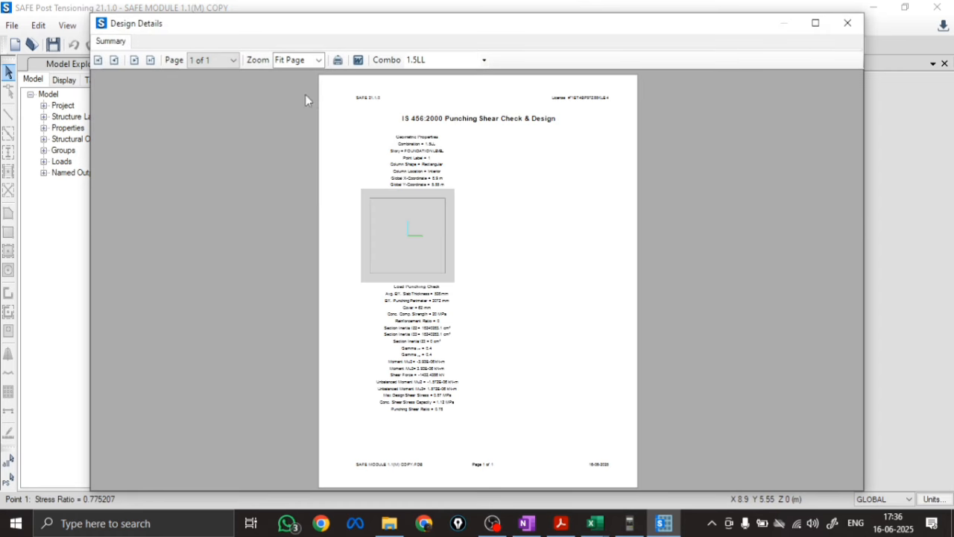
Enlarge the punching shear report to 200% and compare its thickness, perimeter and cover with the Excel results comparison sheet
left_click(318, 60)
left_click(290, 135)
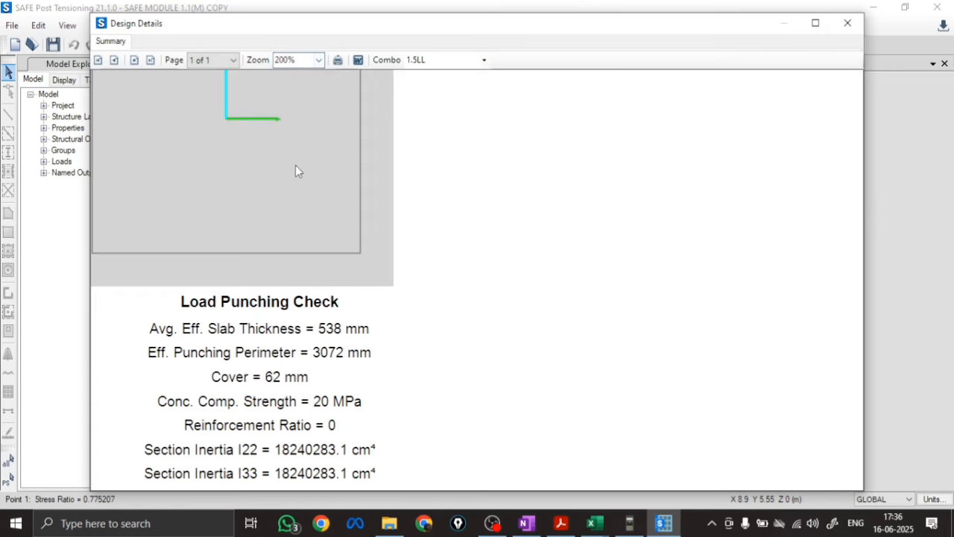
scroll(525, 279, "up", 5)
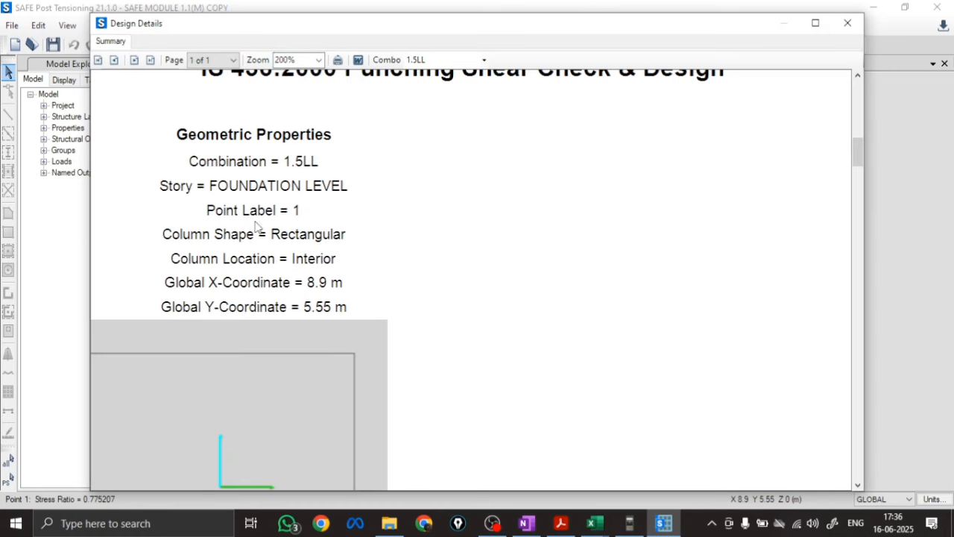
scroll(289, 247, "down", 1)
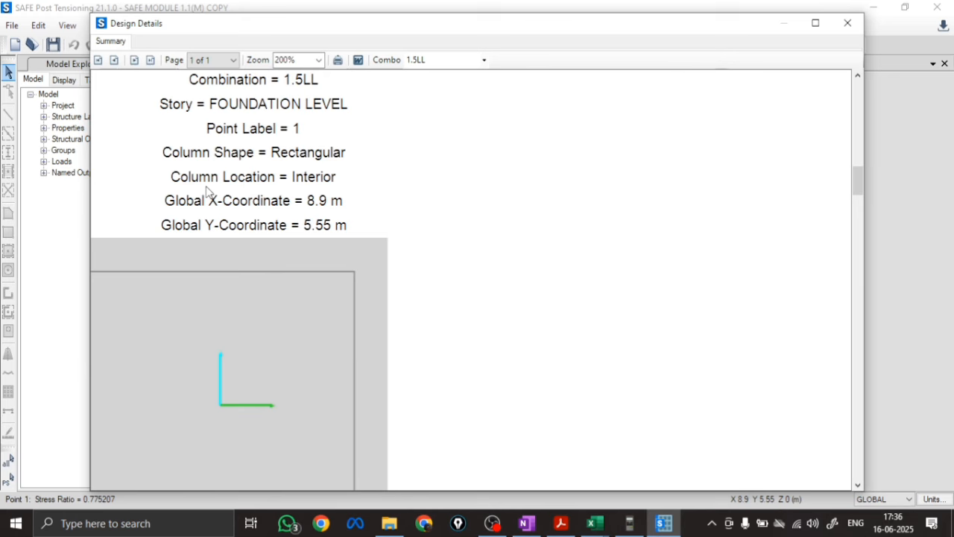
scroll(298, 201, "down", 5)
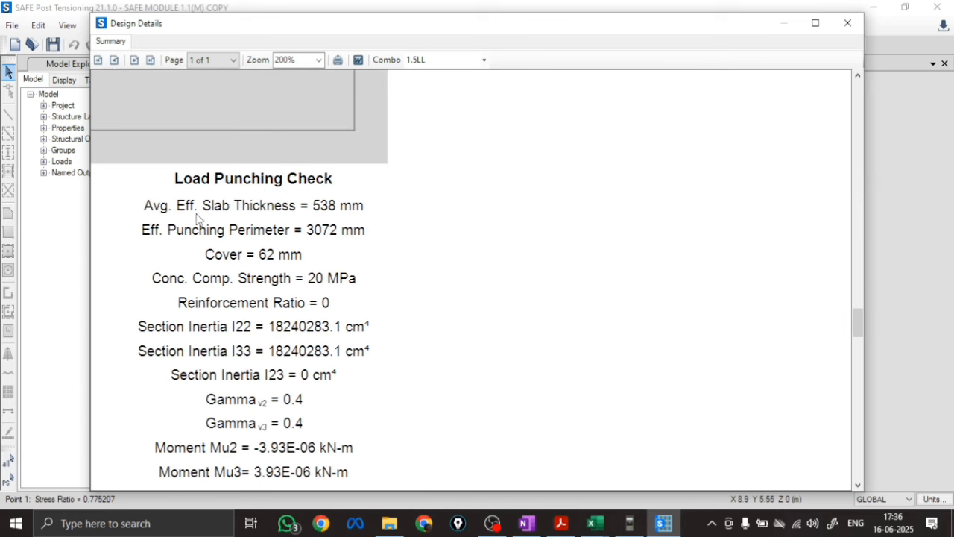
mouse_move(593, 523)
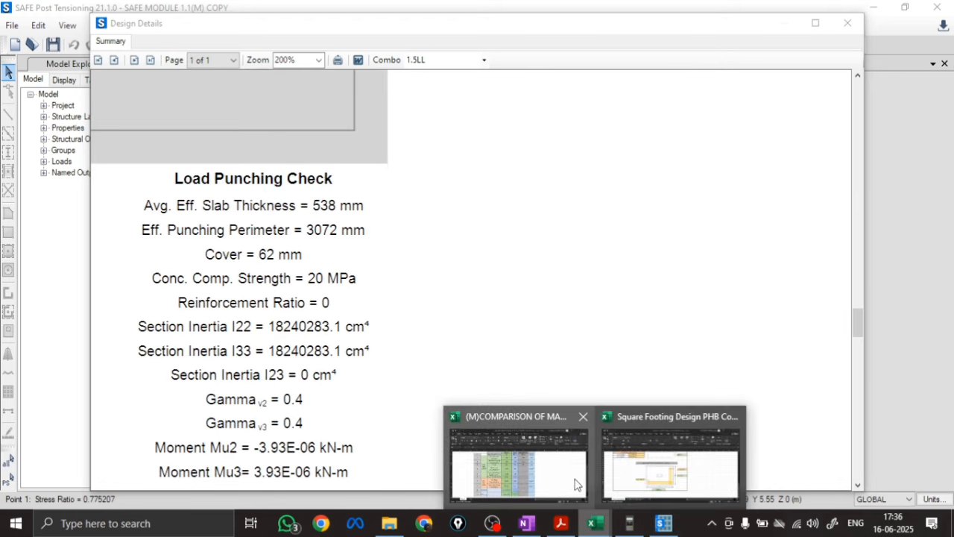
left_click(559, 479)
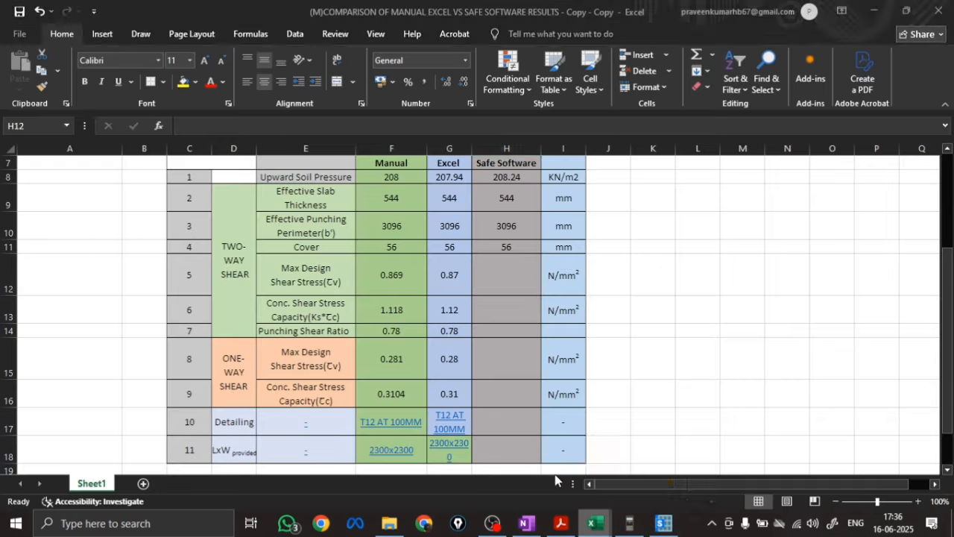
left_click(664, 524)
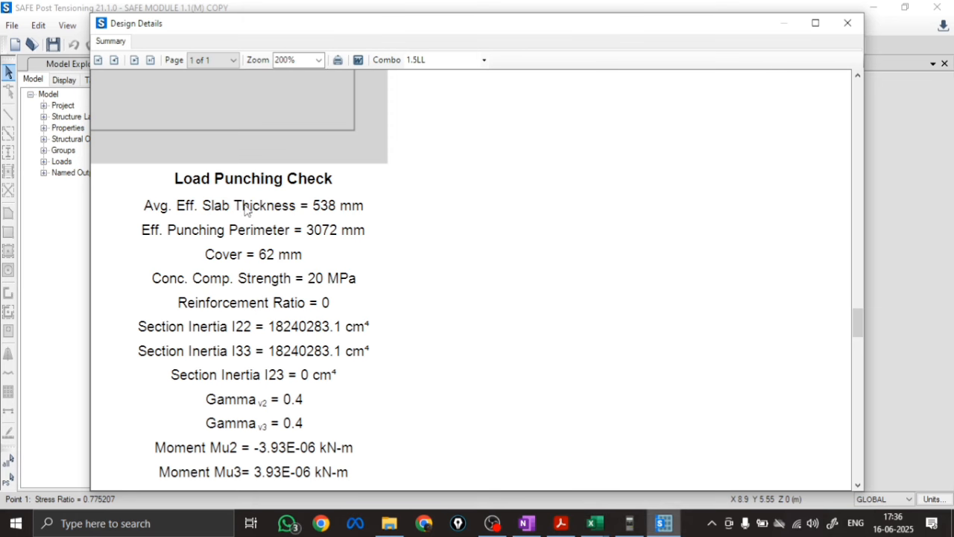
Unlock the model and set the preferred slab bar size to 6 in the concrete design preferences
left_click(848, 22)
left_click(133, 45)
left_click(500, 314)
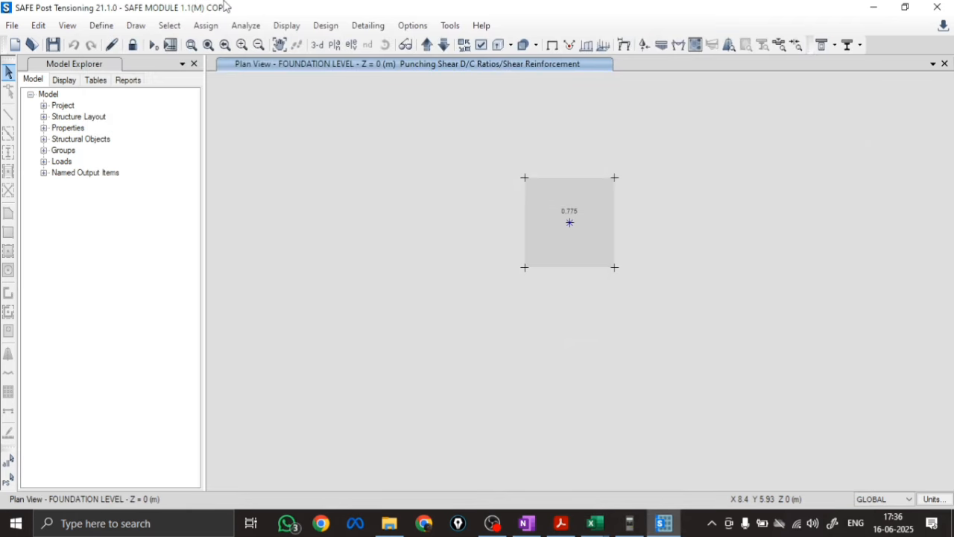
left_click(570, 222)
left_click(326, 25)
mouse_move(328, 48)
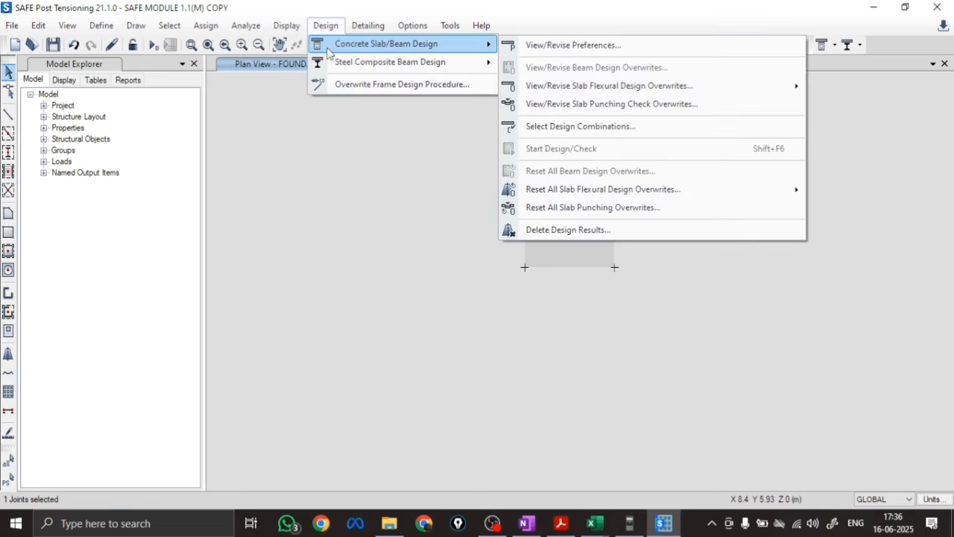
left_click(583, 46)
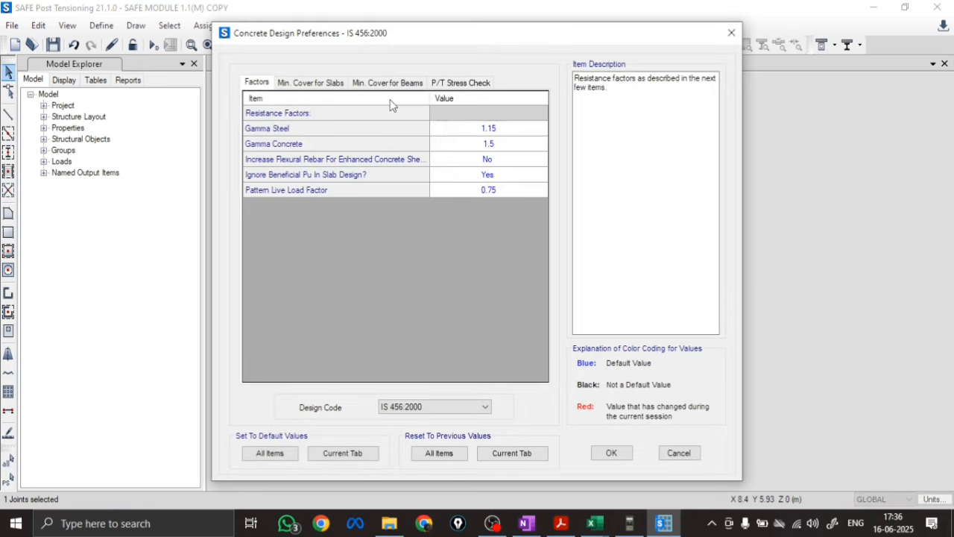
left_click(325, 82)
left_click(493, 165)
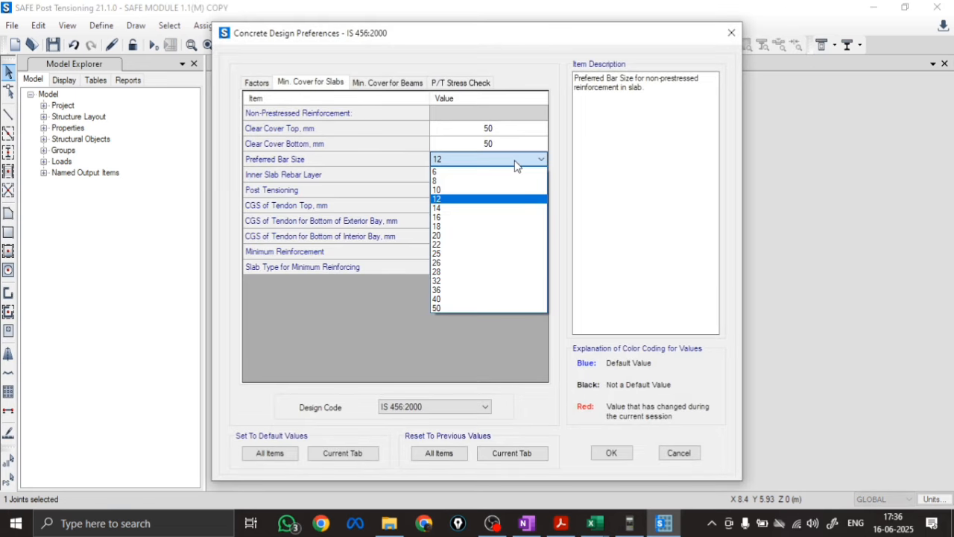
left_click(457, 172)
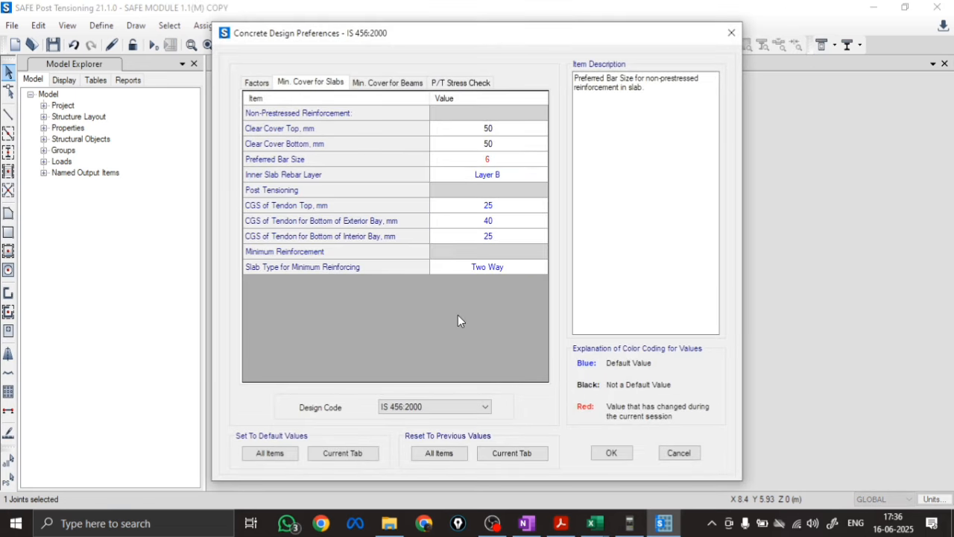
left_click(610, 453)
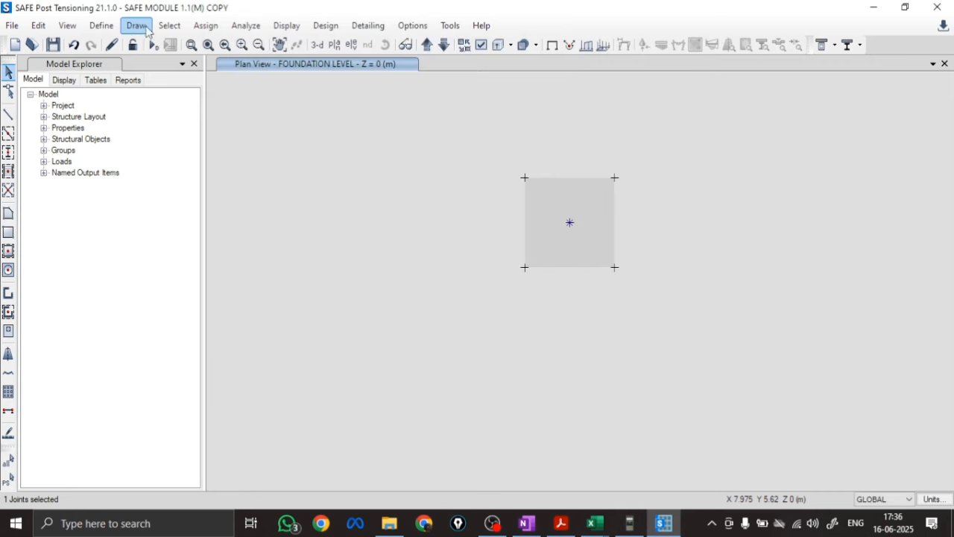
Rerun the analysis, display the punching shear design results and bring up the design details of the centre joint
left_click(152, 45)
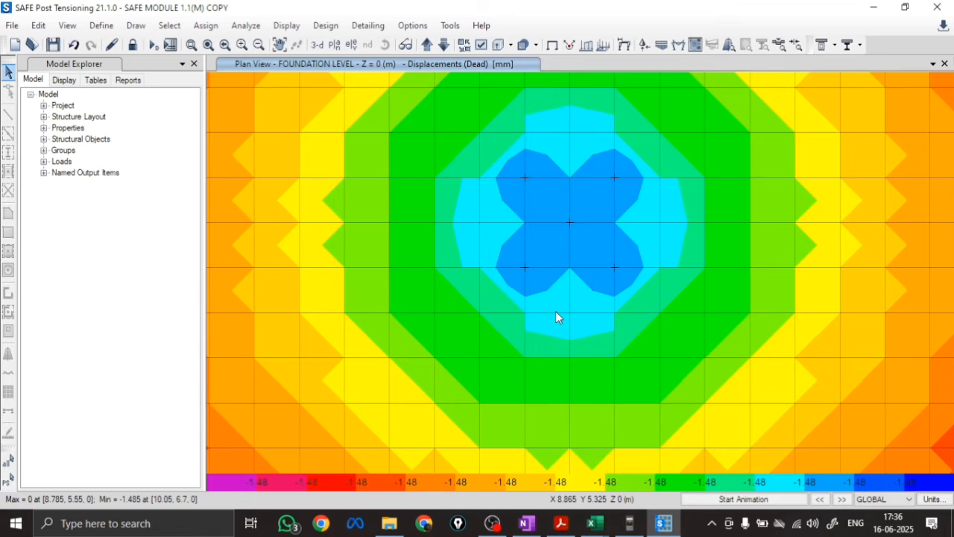
scroll(556, 317, "down", 3)
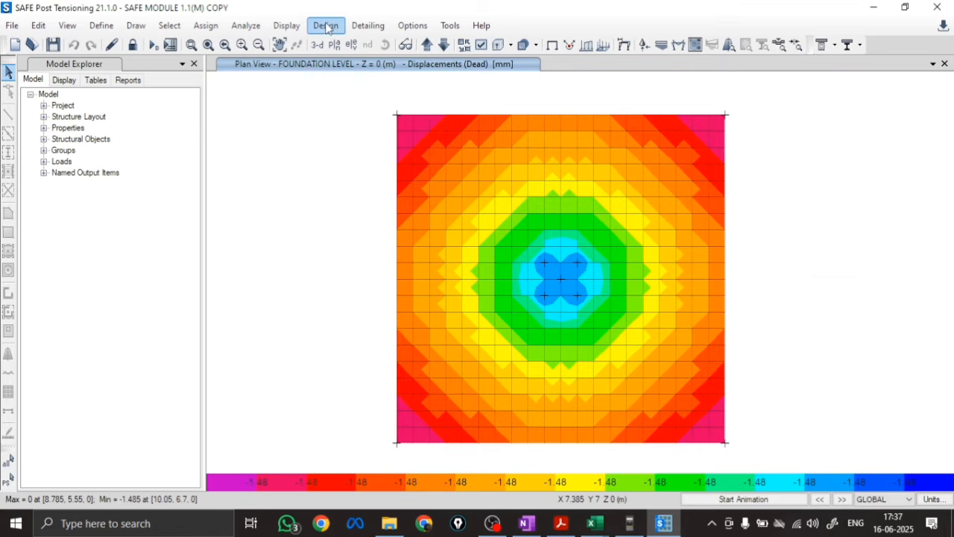
left_click(326, 27)
mouse_move(287, 26)
left_click(322, 192)
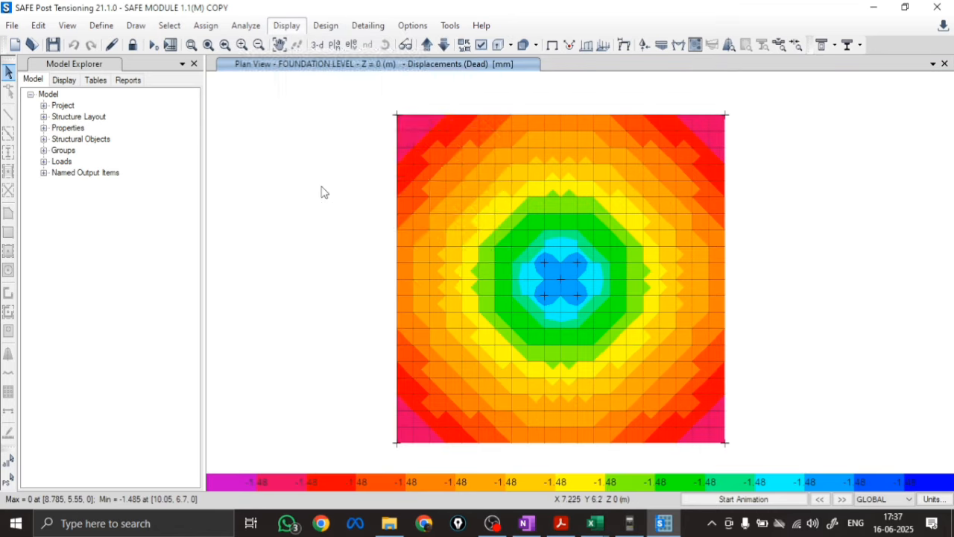
left_click(561, 280)
right_click(563, 279)
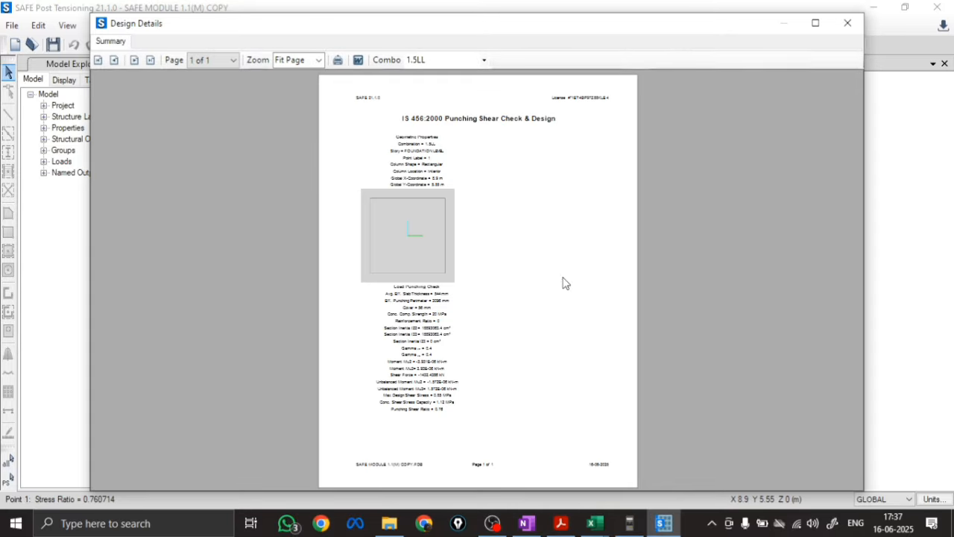
Enlarge the punching shear report to 150% and check its slab thickness, punching perimeter and cover against the Excel comparison sheet
left_click(318, 59)
left_click(294, 127)
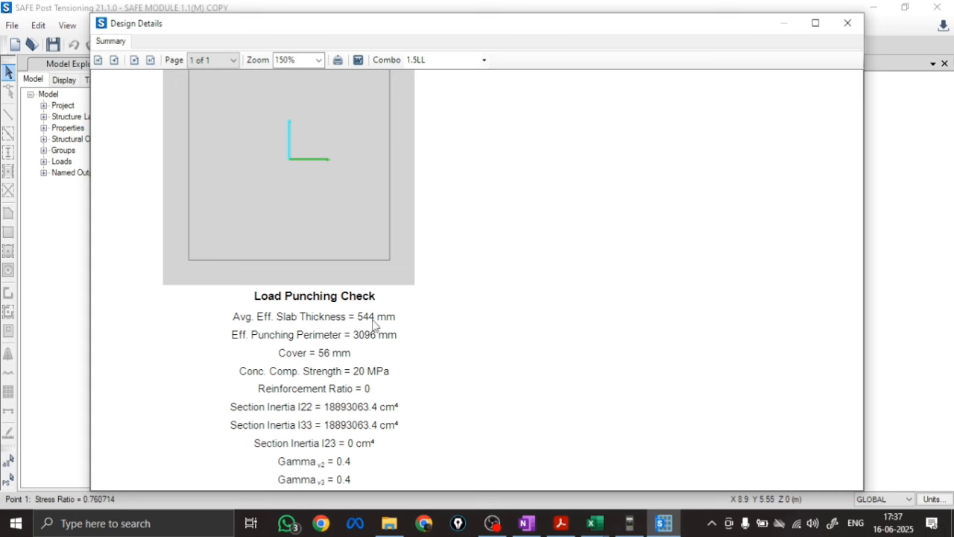
mouse_move(594, 523)
left_click(558, 484)
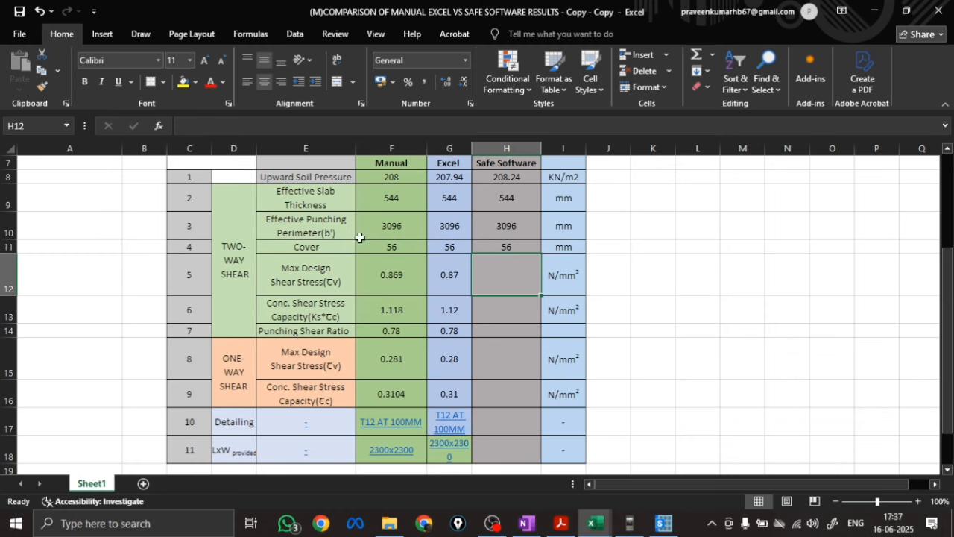
Copy the report's max design shear stress 0.85 and concrete shear stress capacity 1.12 into H12 and H13 of the Excel comparison sheet
left_click(663, 524)
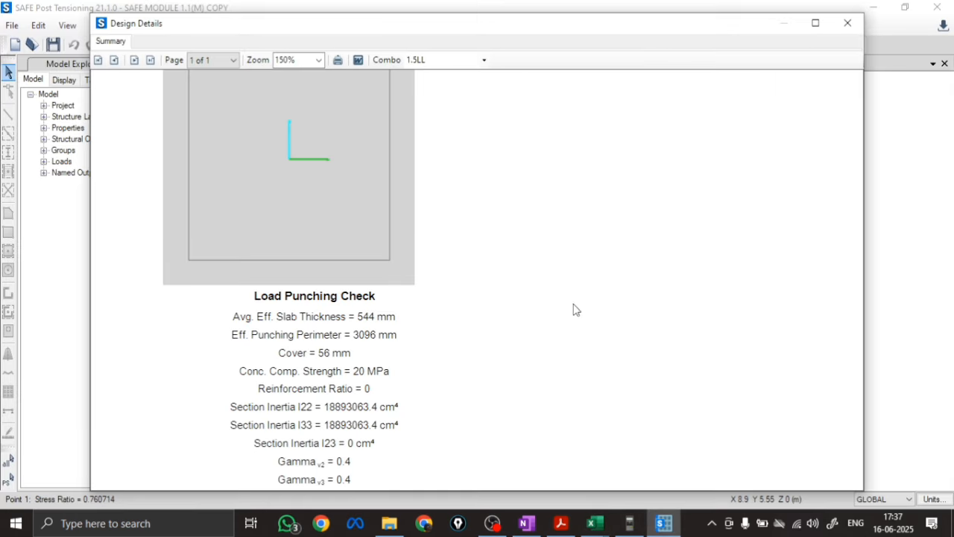
scroll(502, 289, "down", 5)
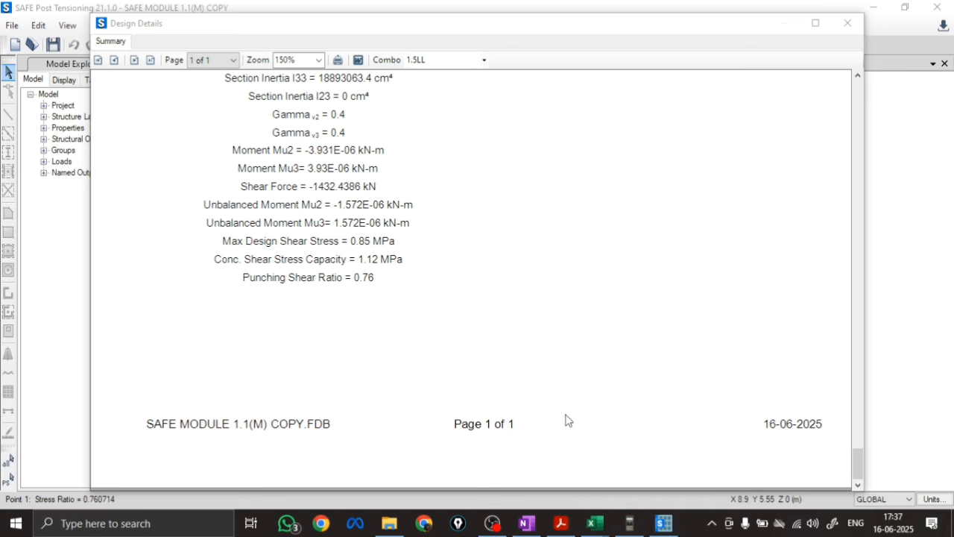
left_click(594, 524)
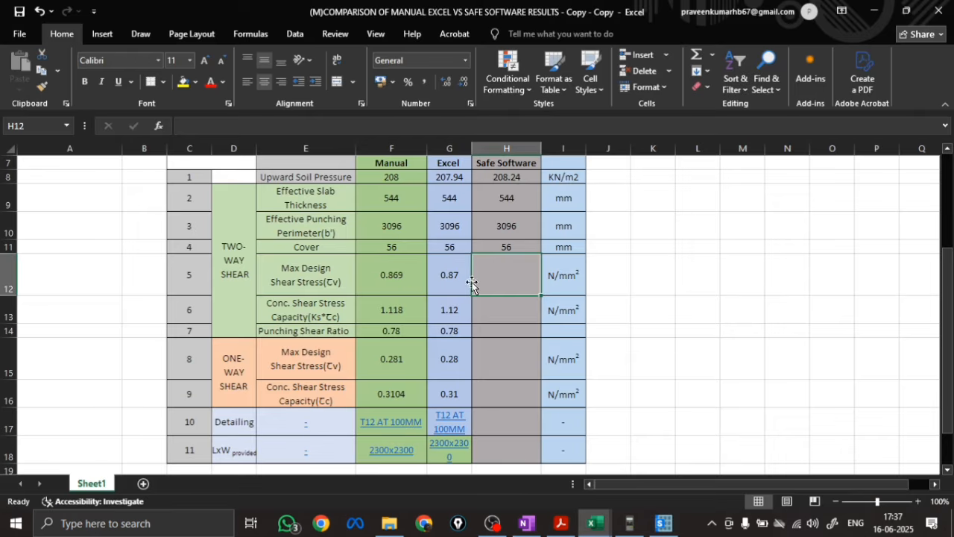
type("0.85")
key("Return")
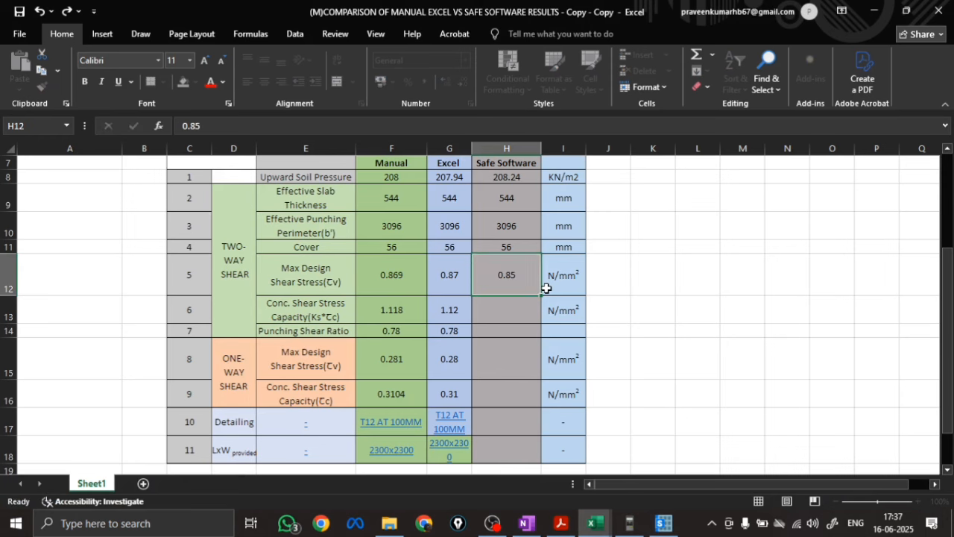
left_click(664, 524)
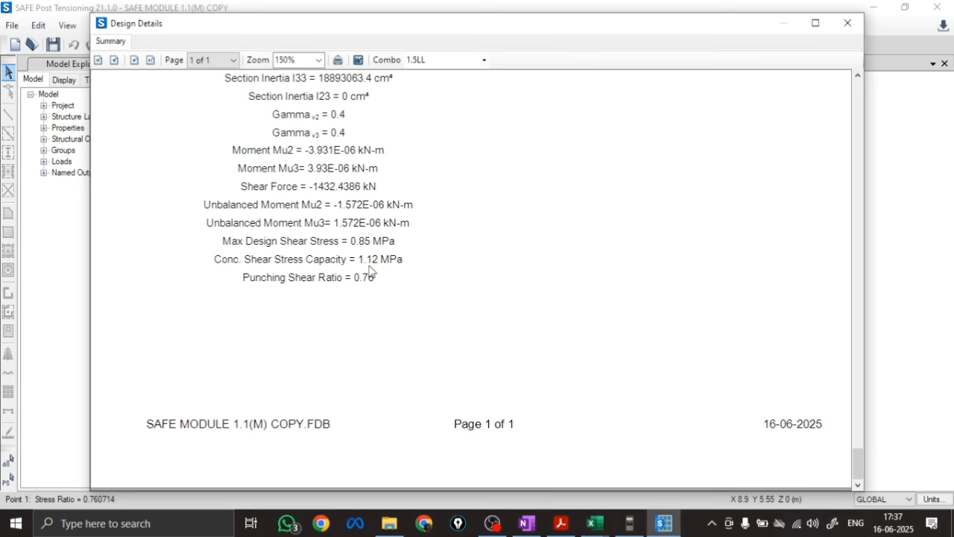
mouse_move(594, 524)
left_click(541, 484)
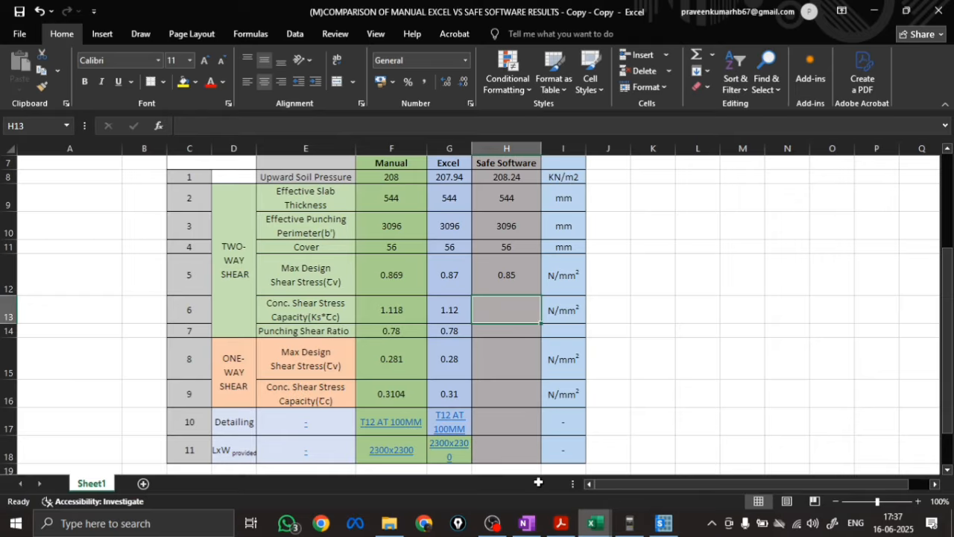
type("1.12")
key("Return")
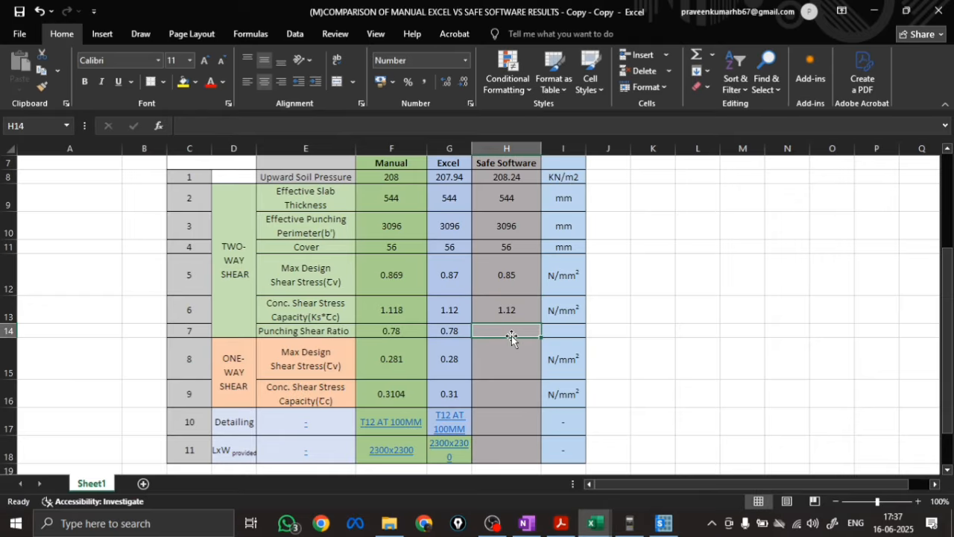
Calculate the Safe Software punching shear ratio in H14 with the formula =H12/H13
type("=")
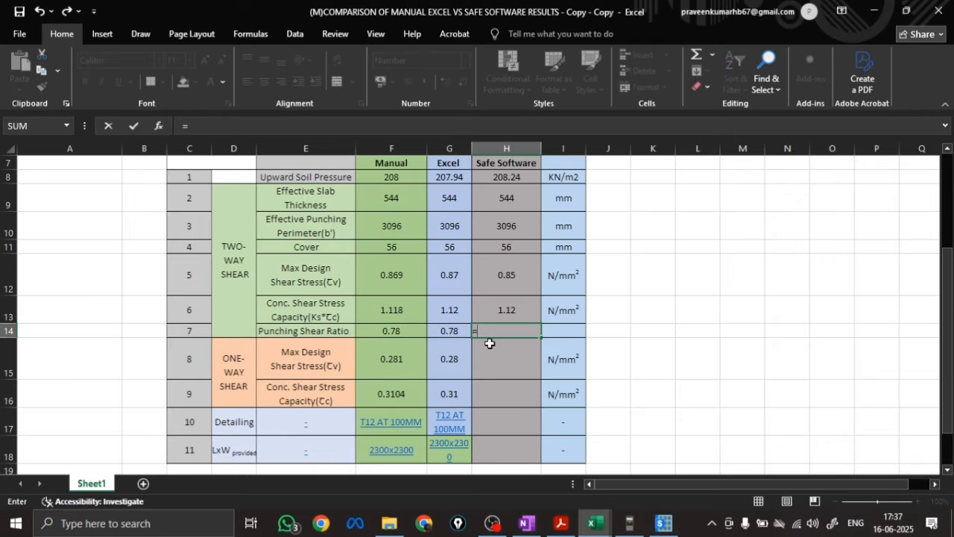
left_click(507, 272)
type("/")
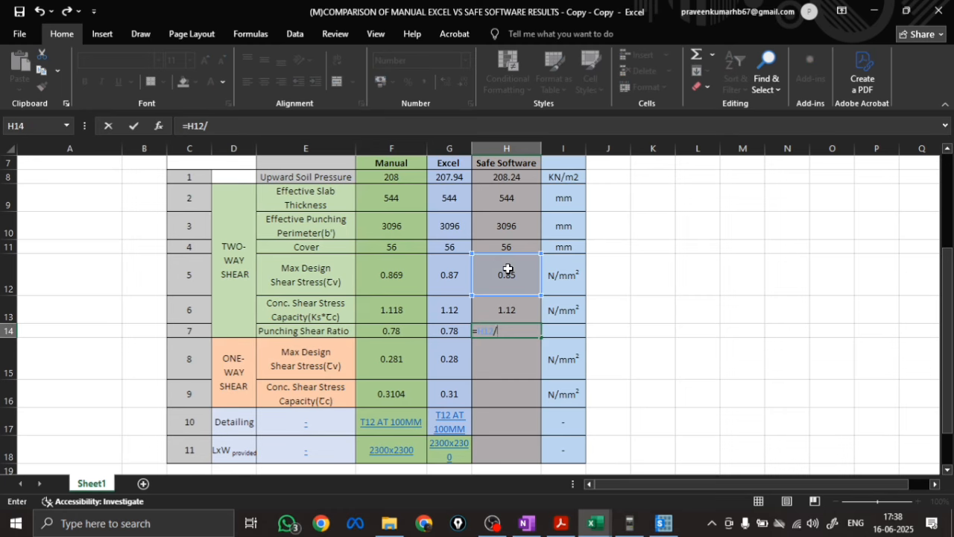
left_click(504, 308)
key("Return")
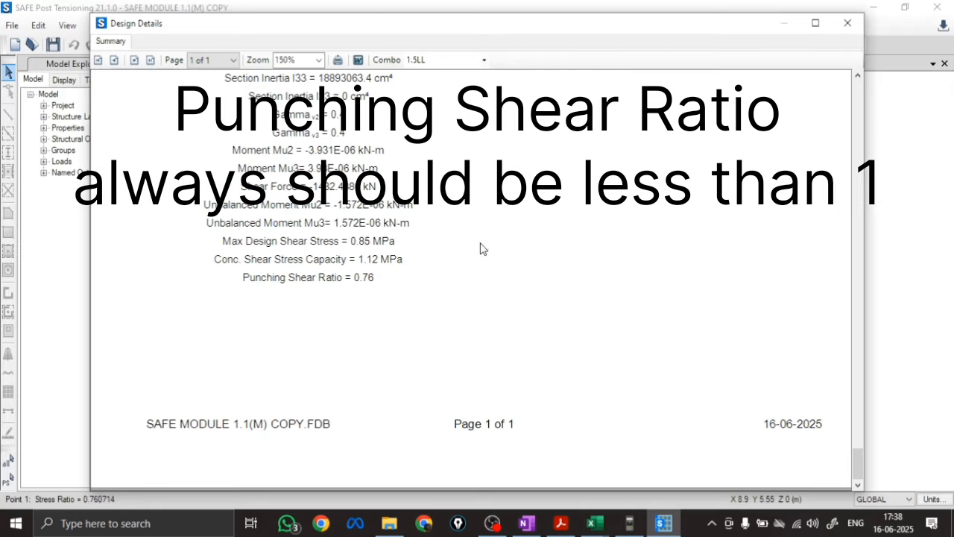
Close the design details in SAFE and inspect the punching shear ratio at the footing's centre joint
left_click(848, 23)
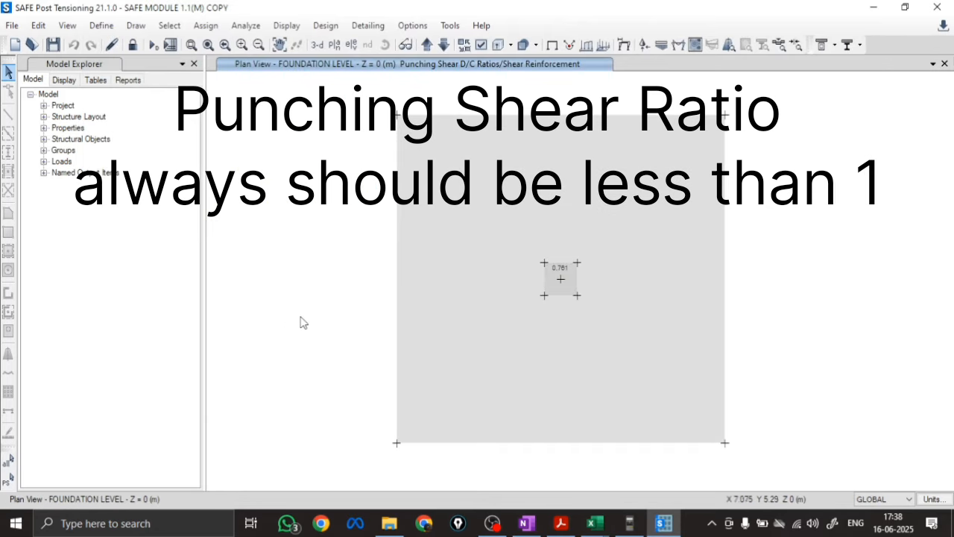
mouse_move(565, 280)
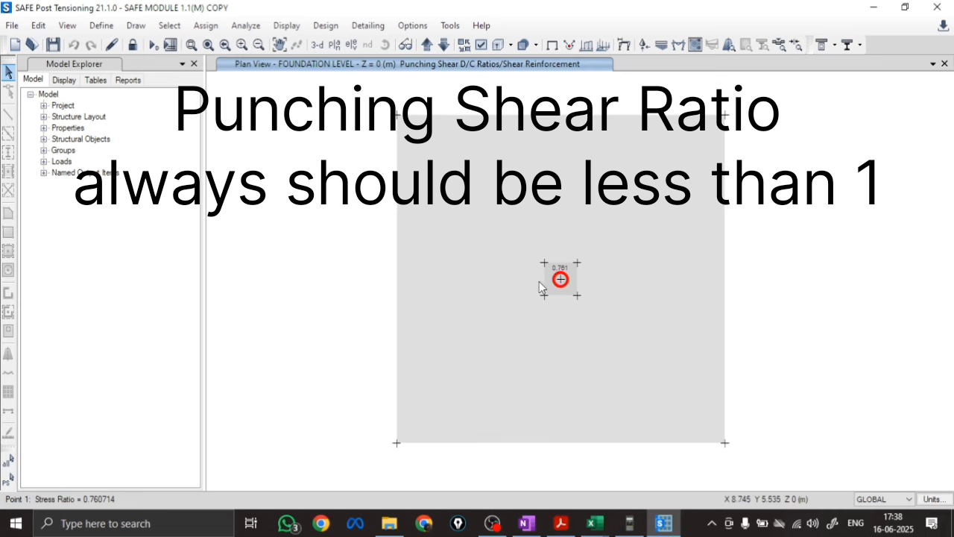
scroll(556, 279, "up", 3)
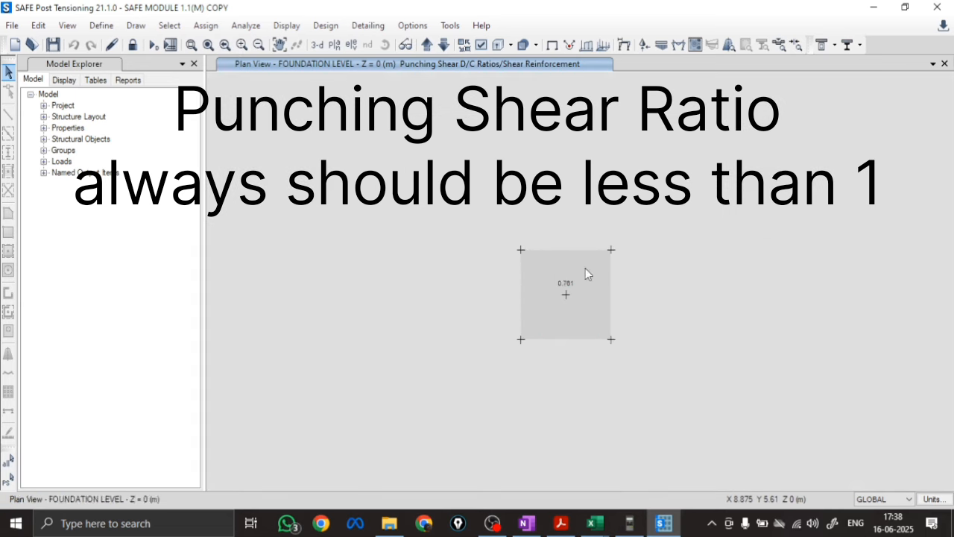
scroll(565, 291, "down", 3)
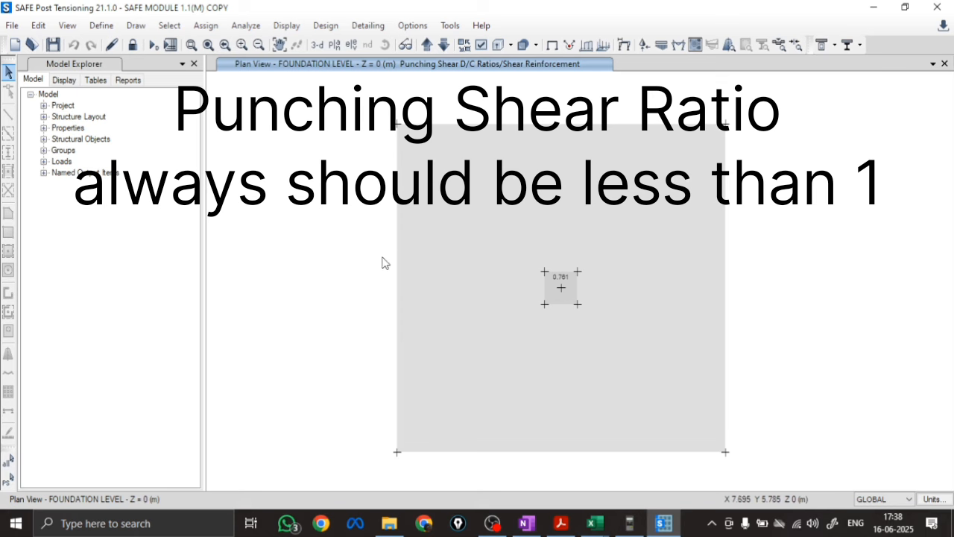
Unlock the model, accepting deletion of the analysis results, and set the strip layer to B for drawing design strips
left_click(131, 46)
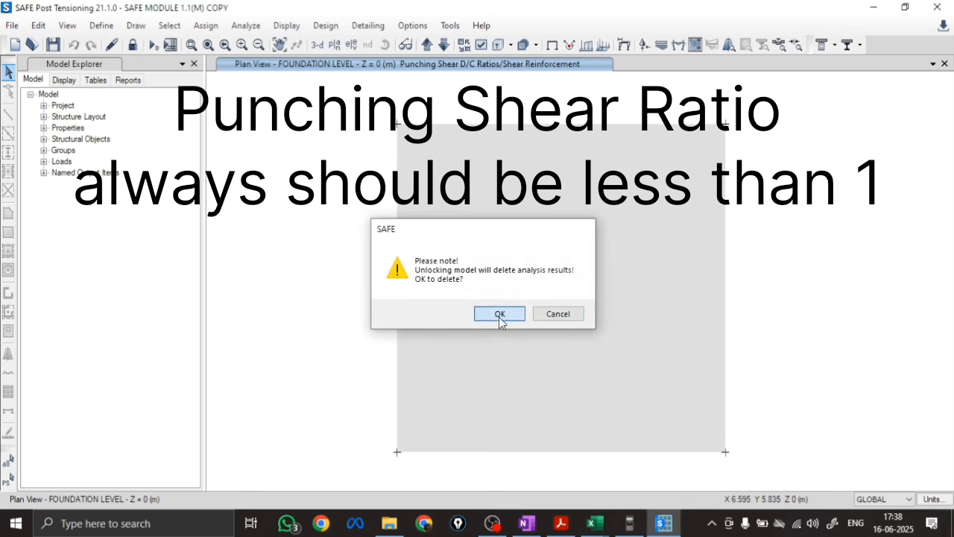
left_click(499, 315)
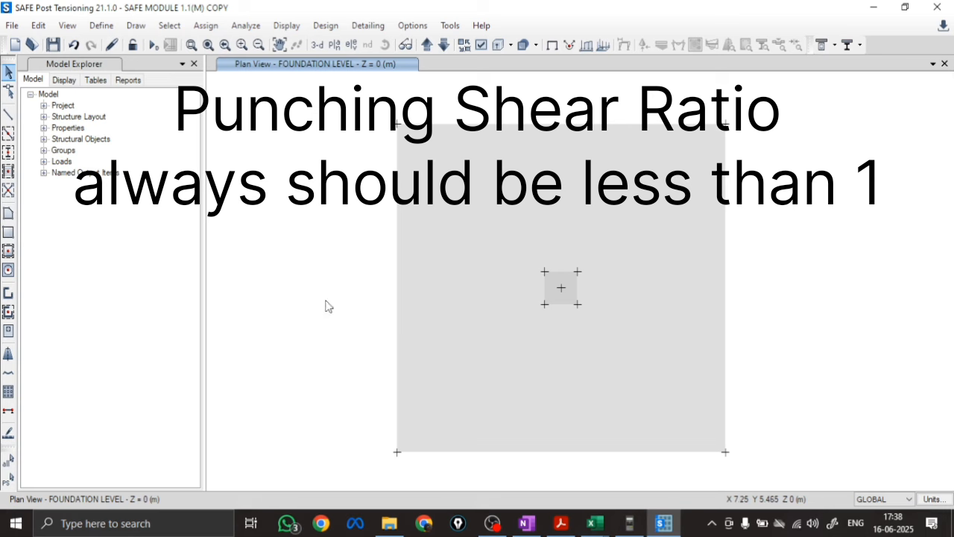
left_click(8, 356)
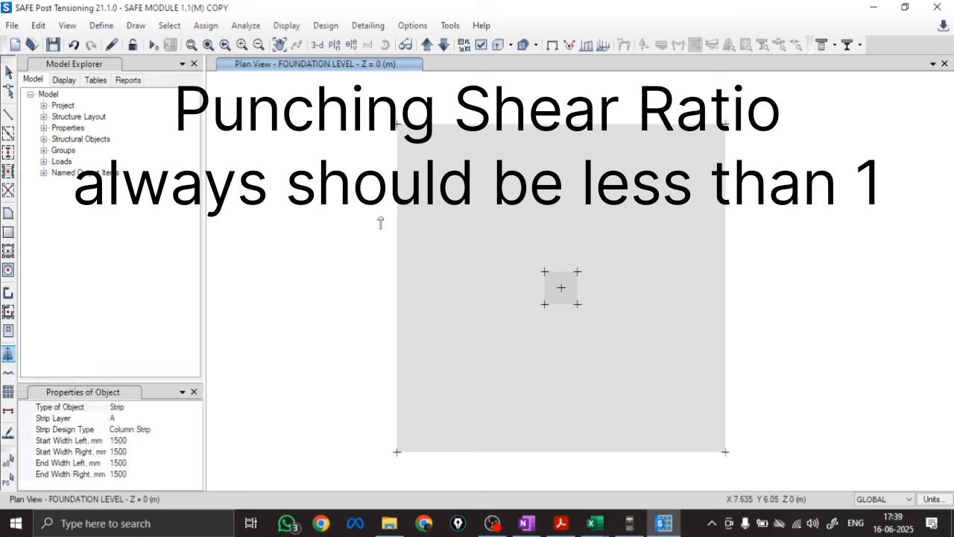
left_click(190, 418)
left_click(195, 418)
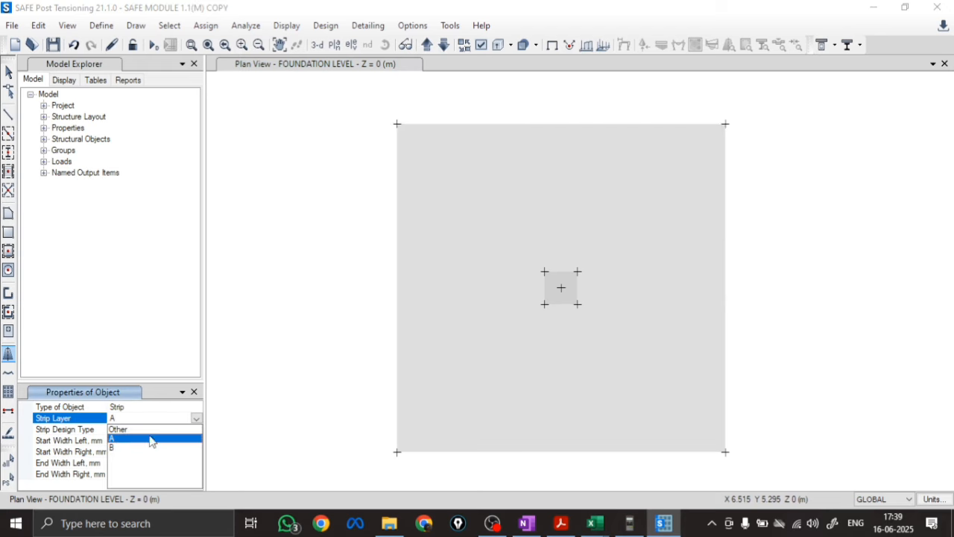
left_click(115, 447)
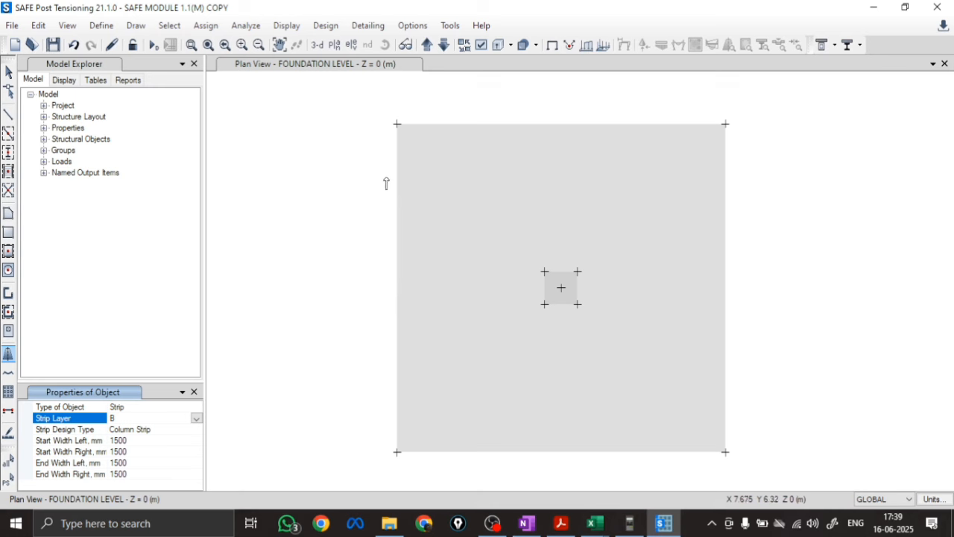
Set the design strip's start and end widths, left and right, all to 1150 mm
left_click(138, 441)
type("11")
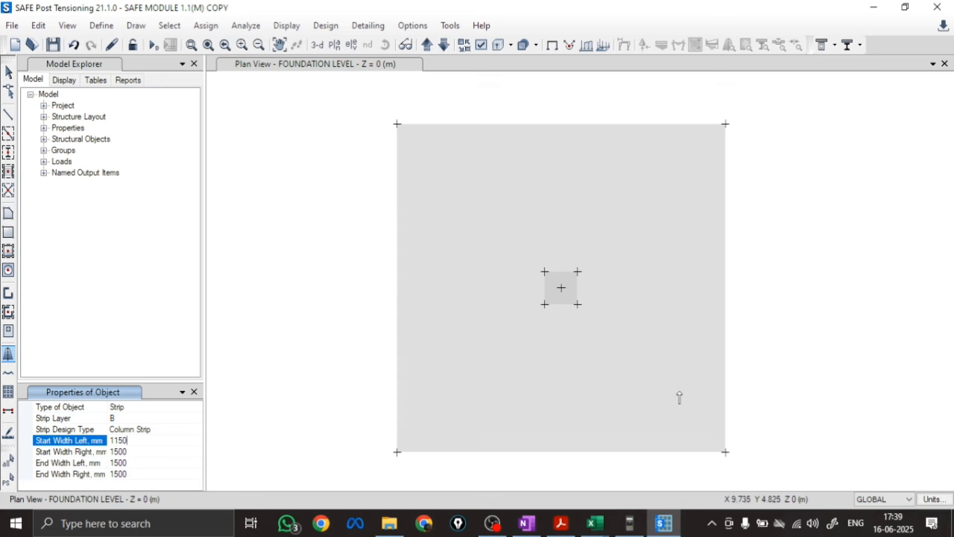
left_click(134, 451)
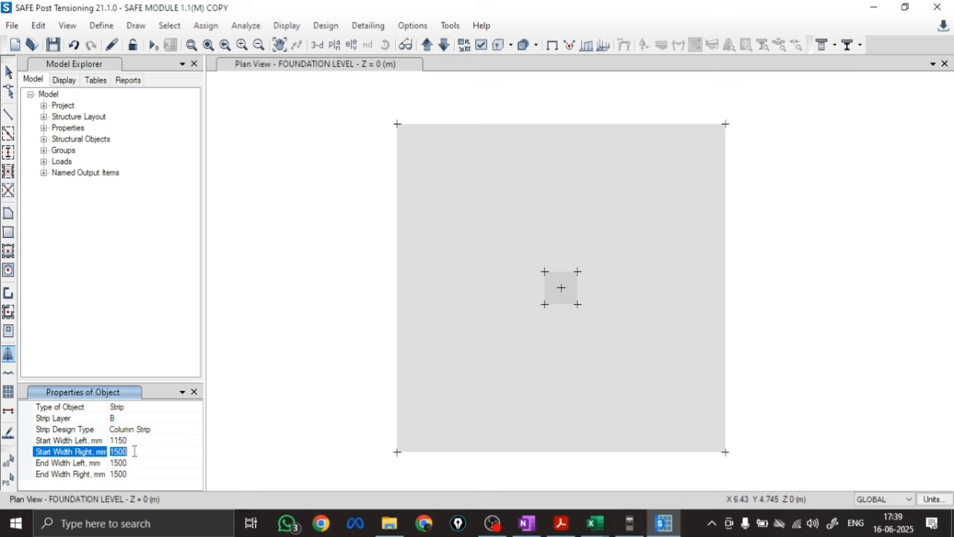
type("1150")
left_click(127, 463)
type("1")
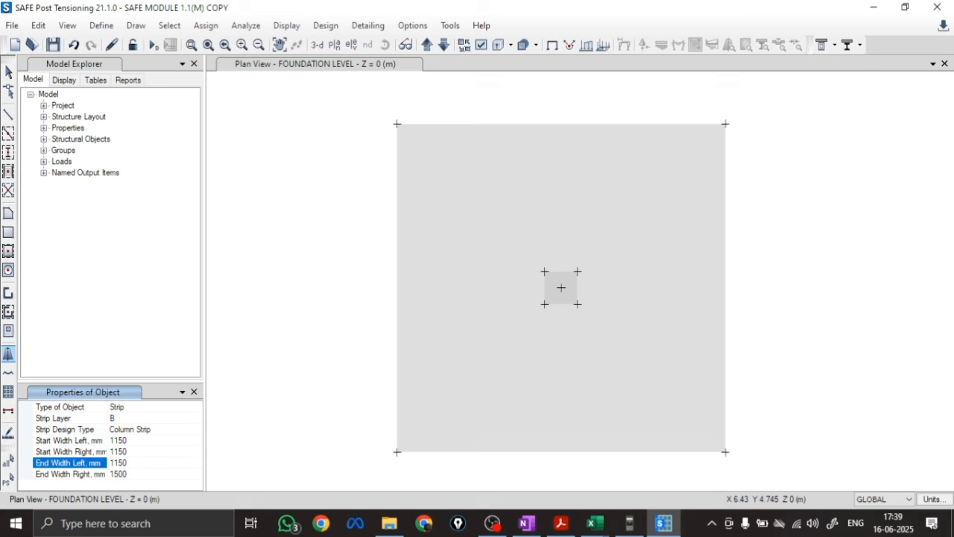
left_click(131, 472)
type("1")
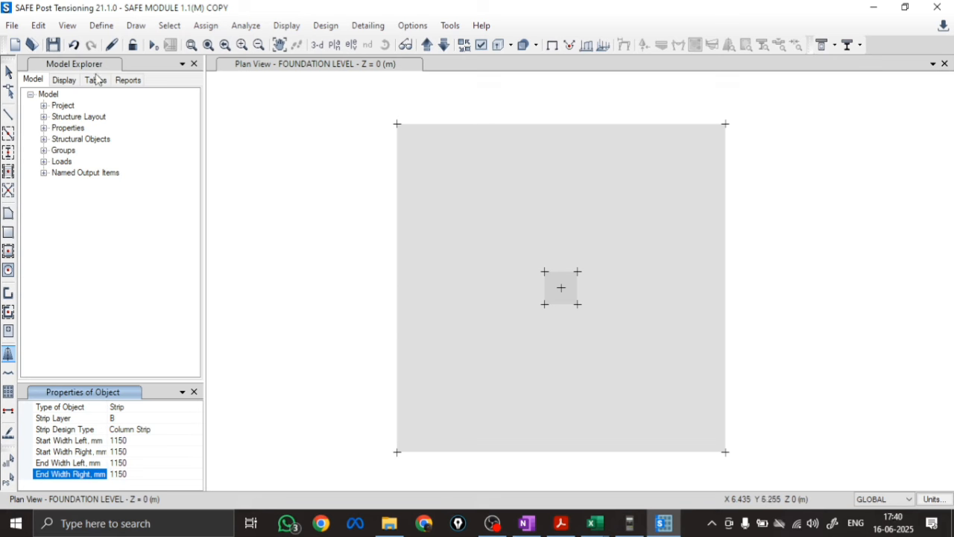
Set object snapping to joints, line ends and midpoints, and grid intersections in the snap options
left_click(8, 75)
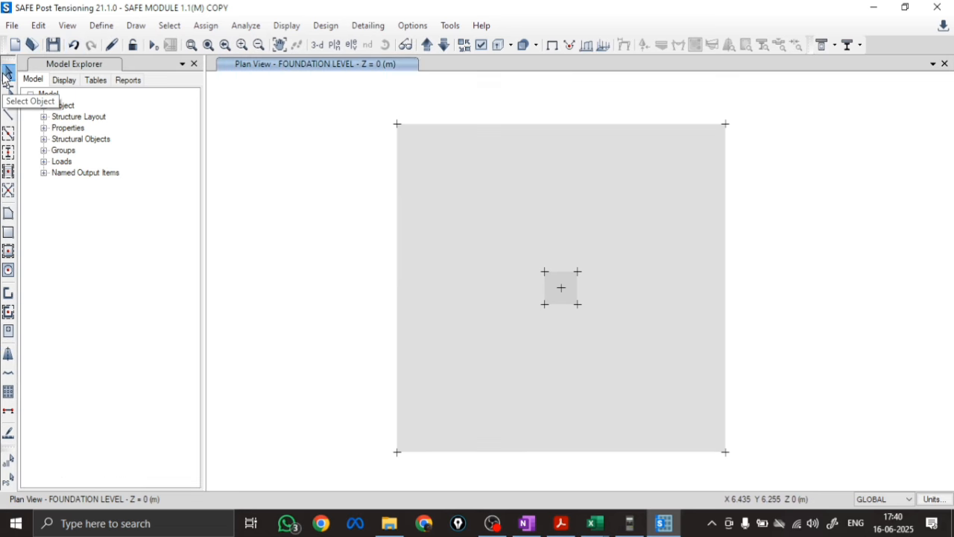
right_click(291, 342)
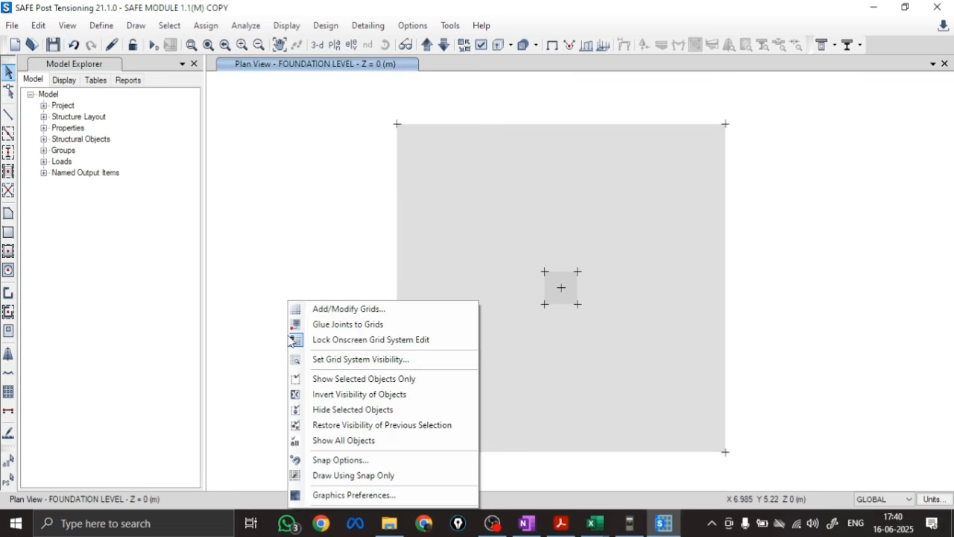
left_click(319, 456)
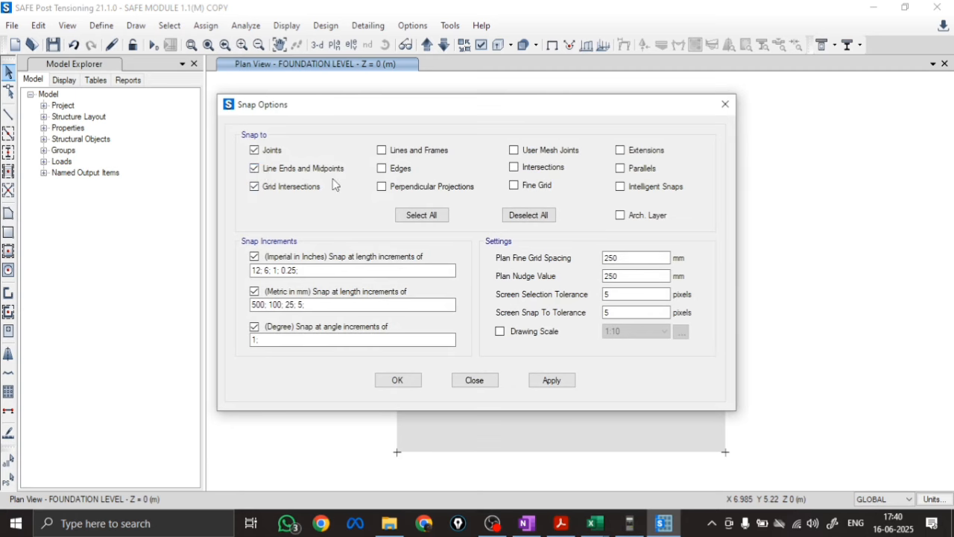
left_click(397, 380)
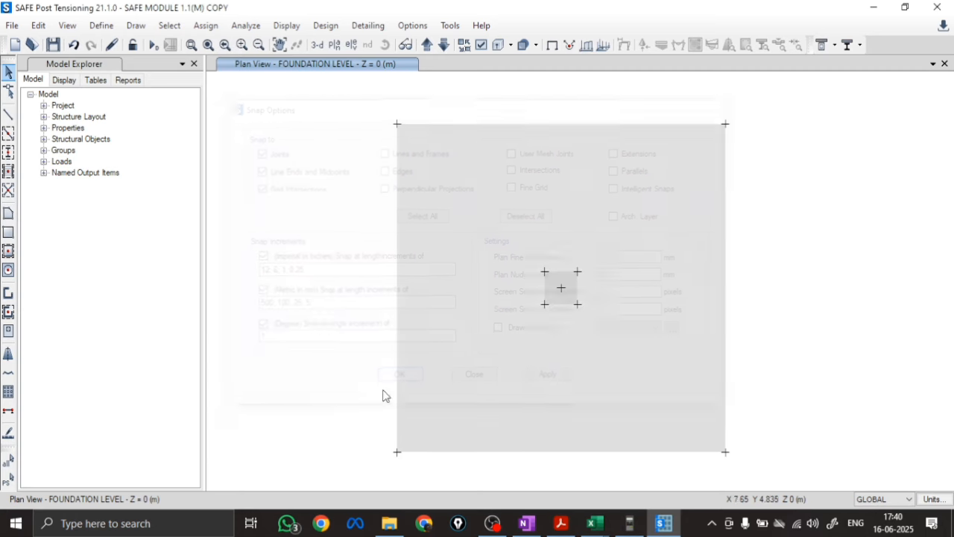
Draw a layer B column strip horizontally through the footing's centre, from its left edge midpoint to its right edge midpoint
left_click(9, 354)
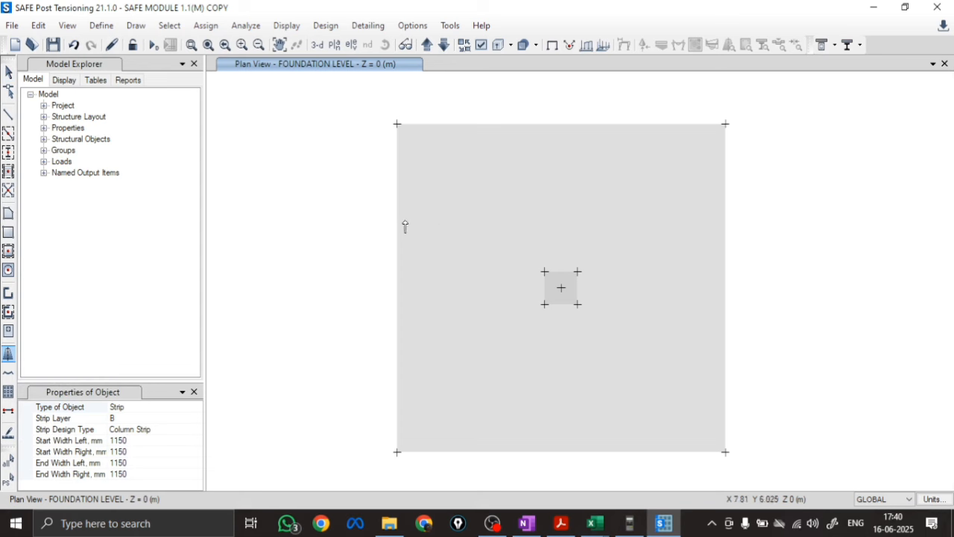
left_click(396, 291)
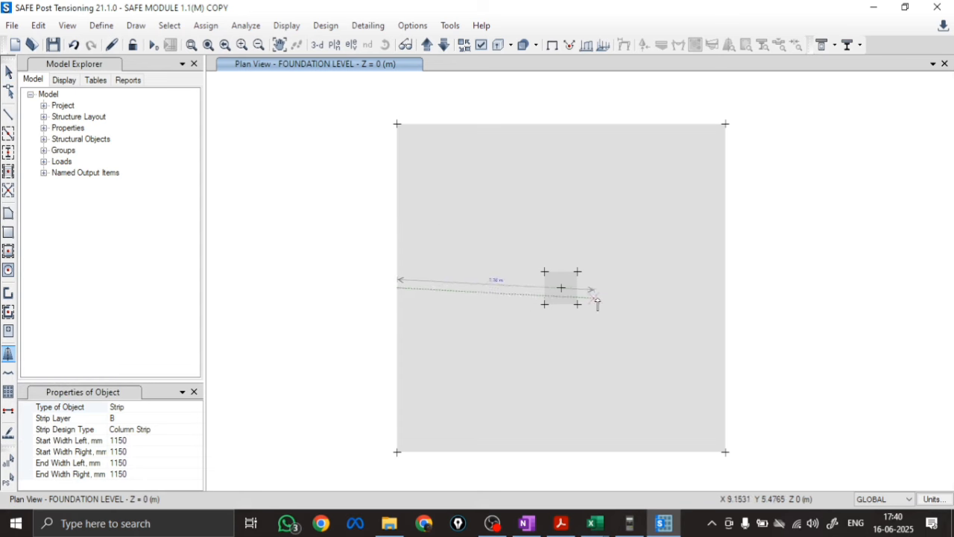
left_click(725, 289)
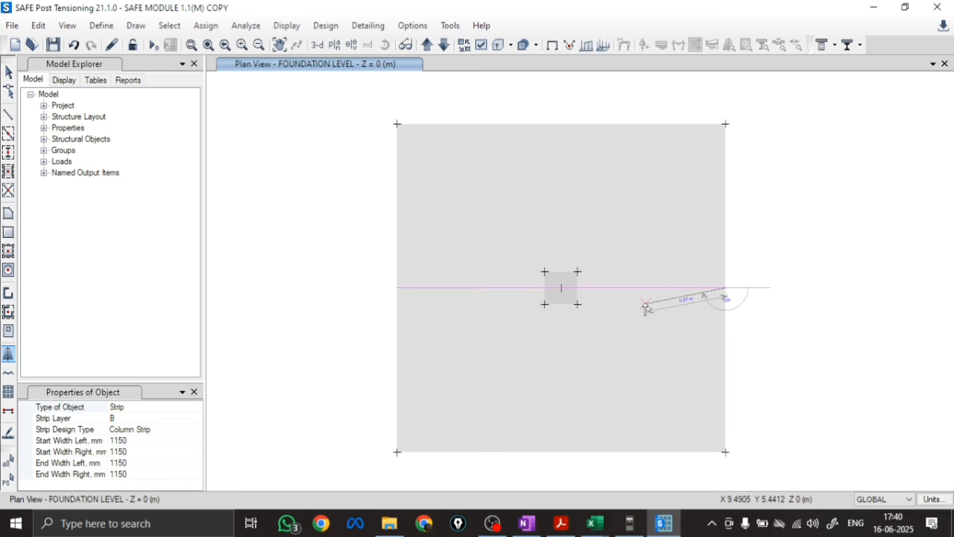
key("Escape")
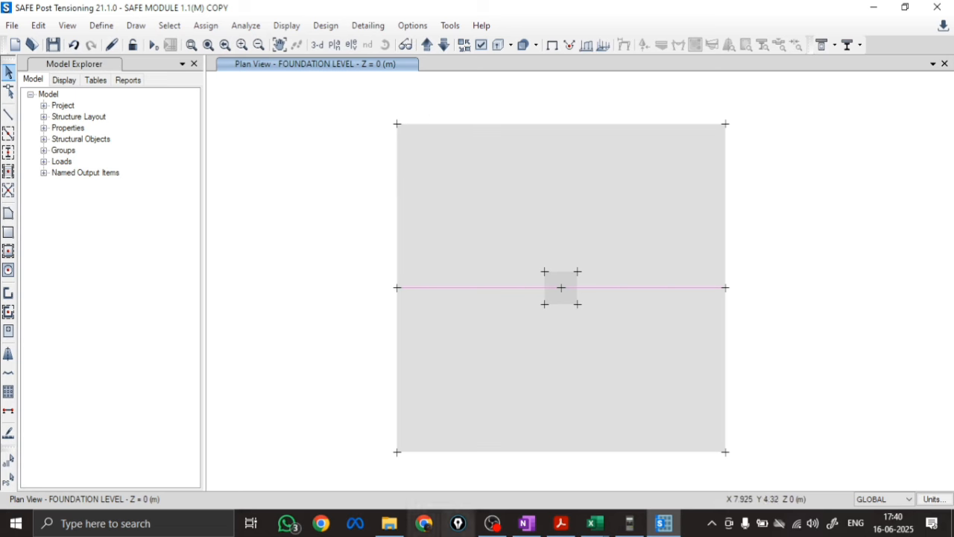
Turn on the width display for design strip objects in the plan view
left_click(481, 46)
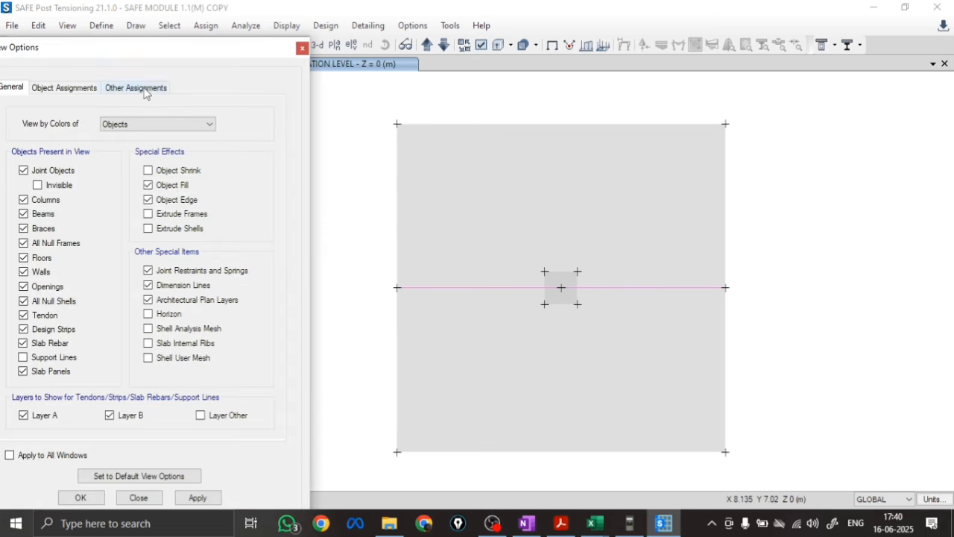
left_click(141, 88)
left_click(169, 153)
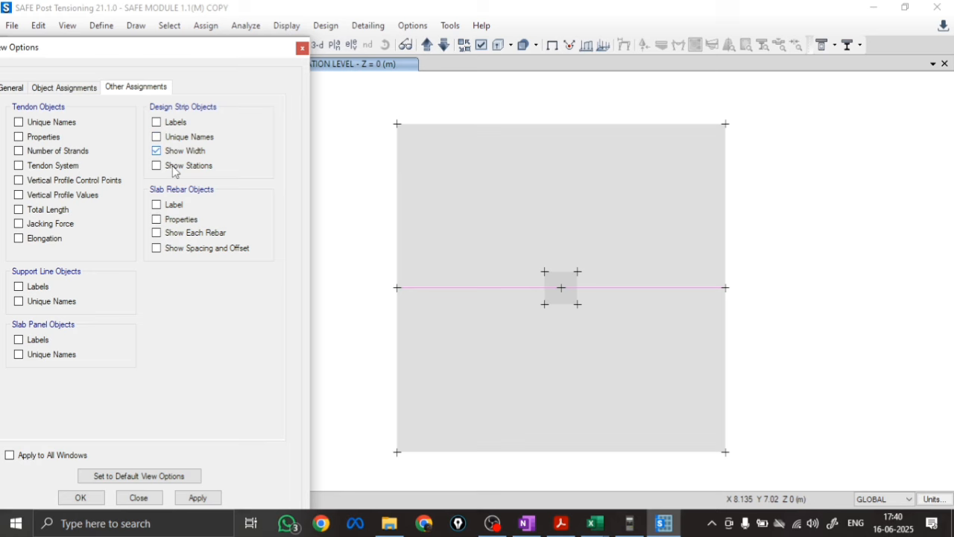
left_click(198, 498)
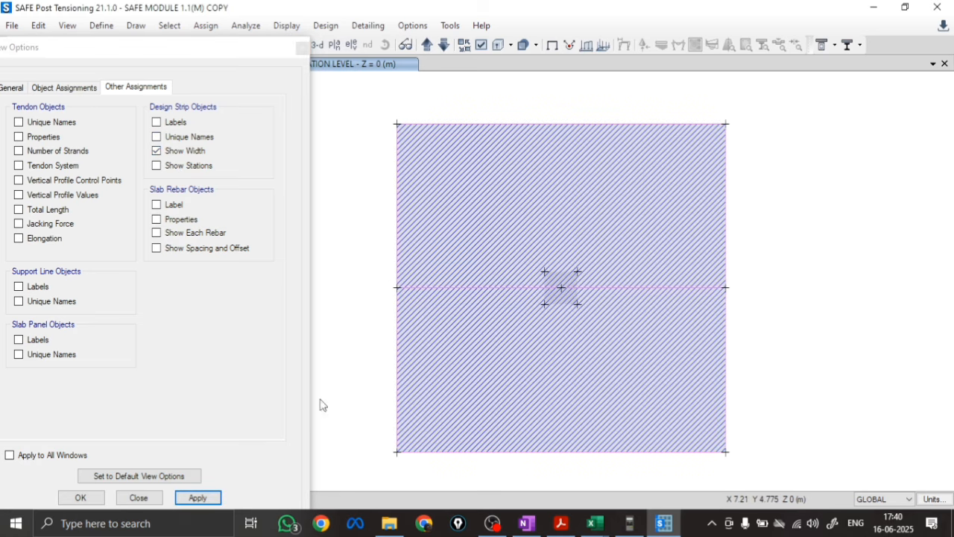
left_click(139, 497)
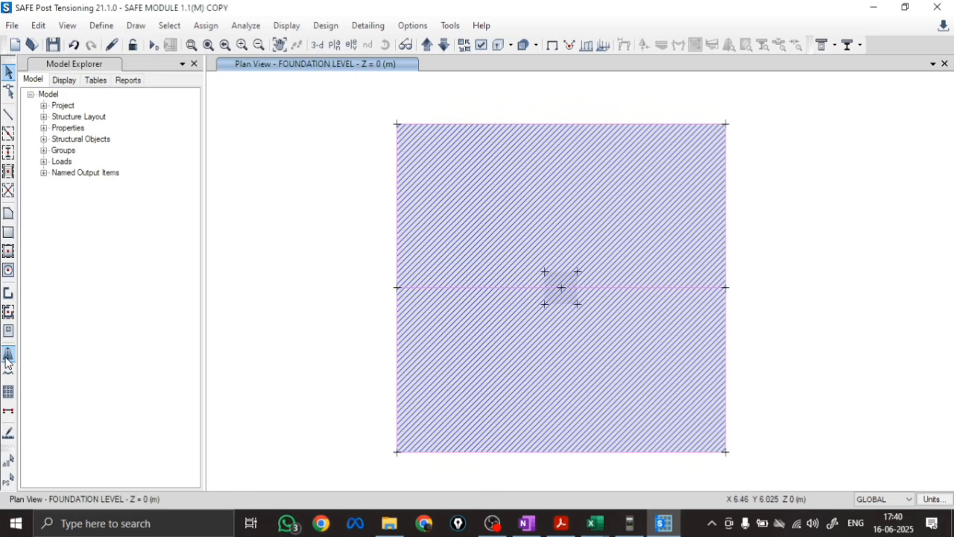
Set the start width left of the horizontal layer B strip to 1 m
right_click(491, 288)
left_click(332, 153)
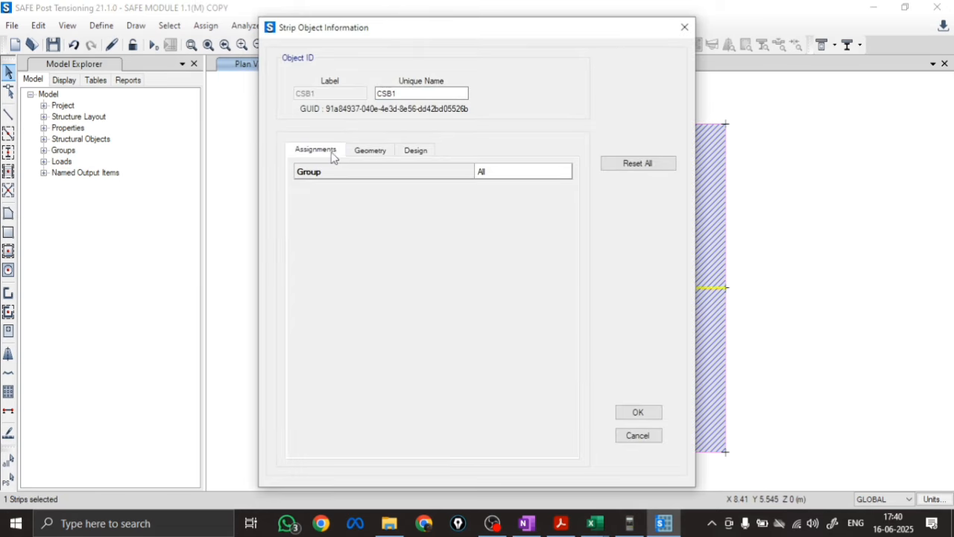
left_click(370, 150)
left_click(509, 278)
left_click(508, 278)
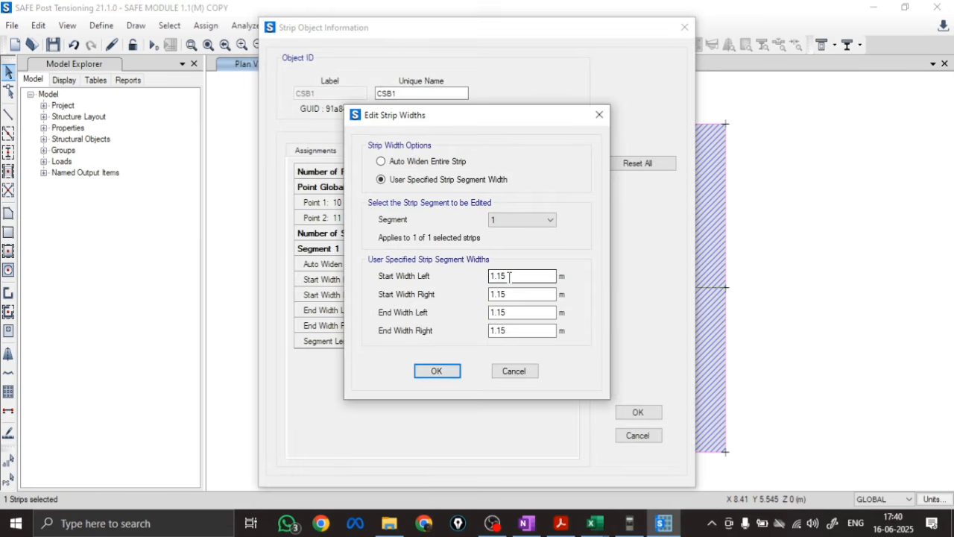
left_click_drag(509, 276, 475, 278)
type("1")
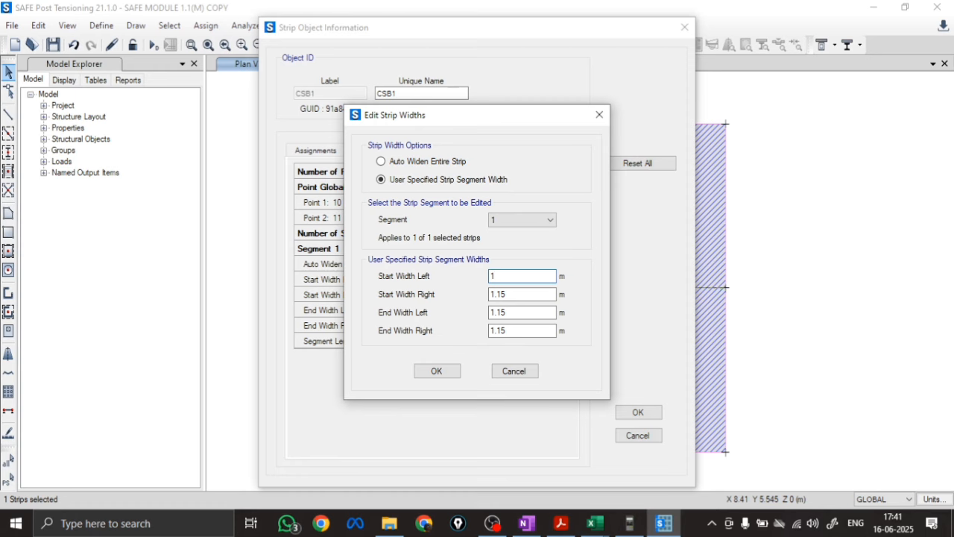
left_click(437, 370)
left_click(637, 412)
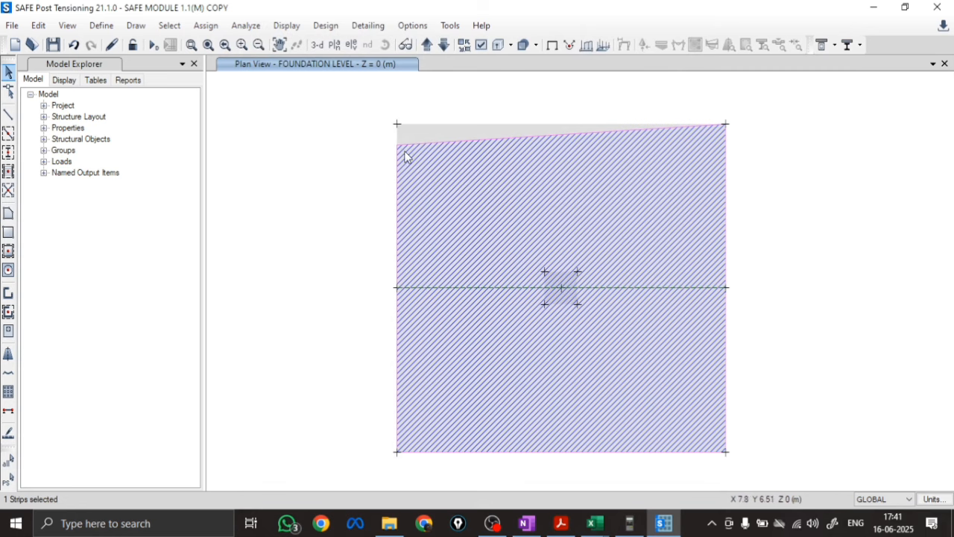
Set the start width left of the horizontal layer B strip back to 1.15 m
right_click(440, 293)
left_click(514, 284)
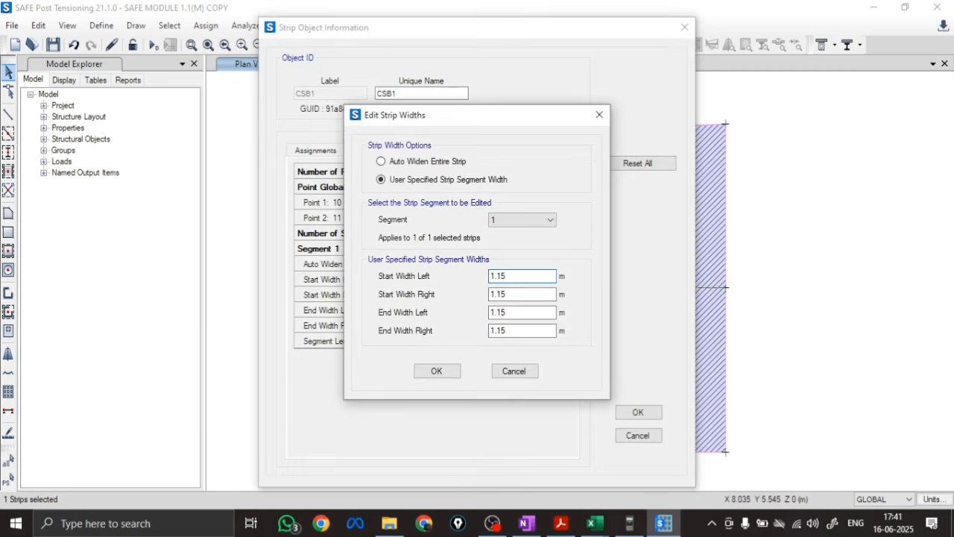
left_click(437, 371)
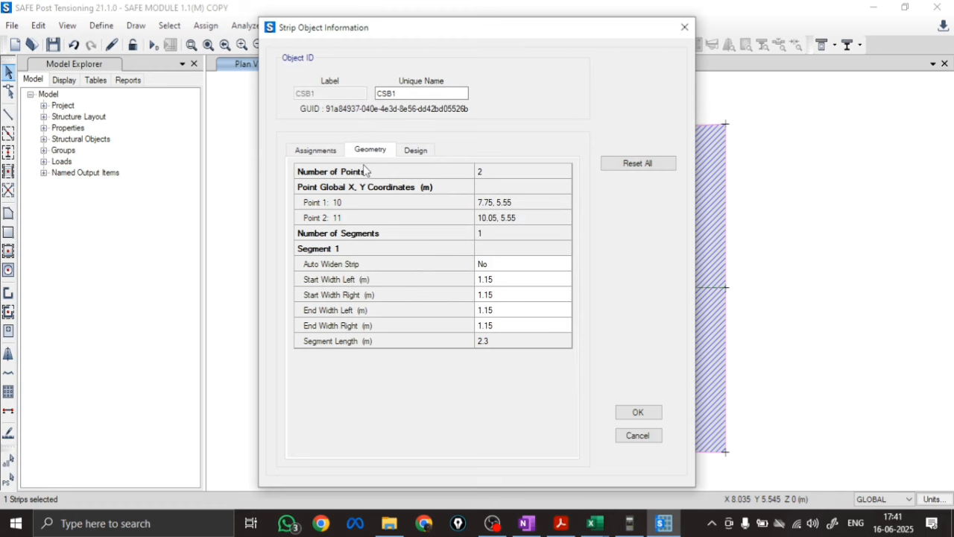
Change the rebar material of the horizontal layer B strip to FE500 in its design overwrites
left_click(321, 152)
left_click(377, 151)
left_click(415, 151)
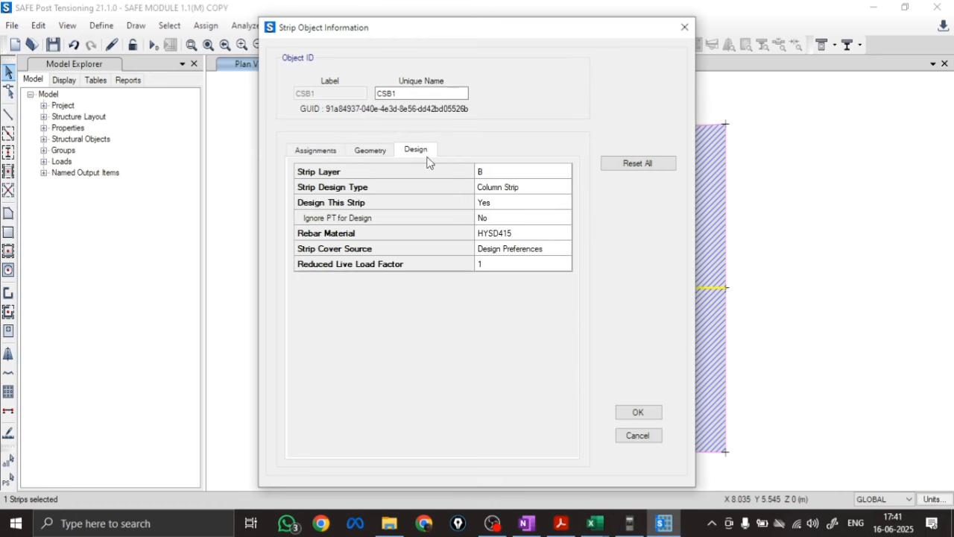
left_click(504, 233)
left_click(515, 235)
left_click(522, 226)
left_click(511, 254)
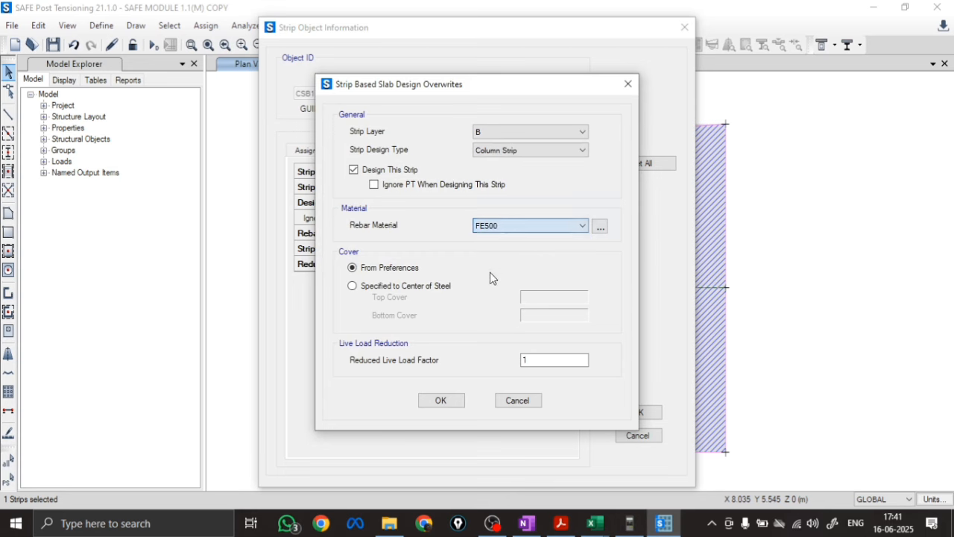
left_click(442, 402)
left_click(632, 416)
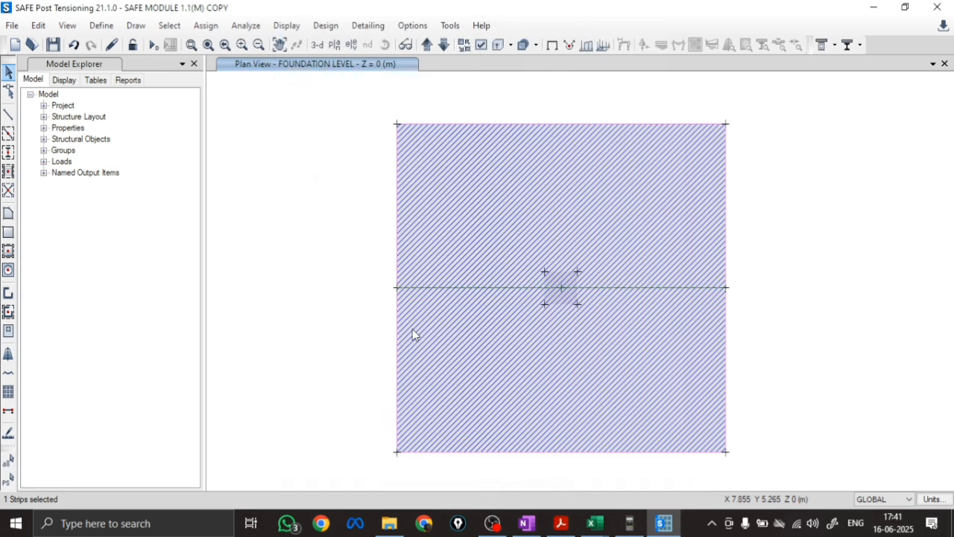
left_click(294, 306)
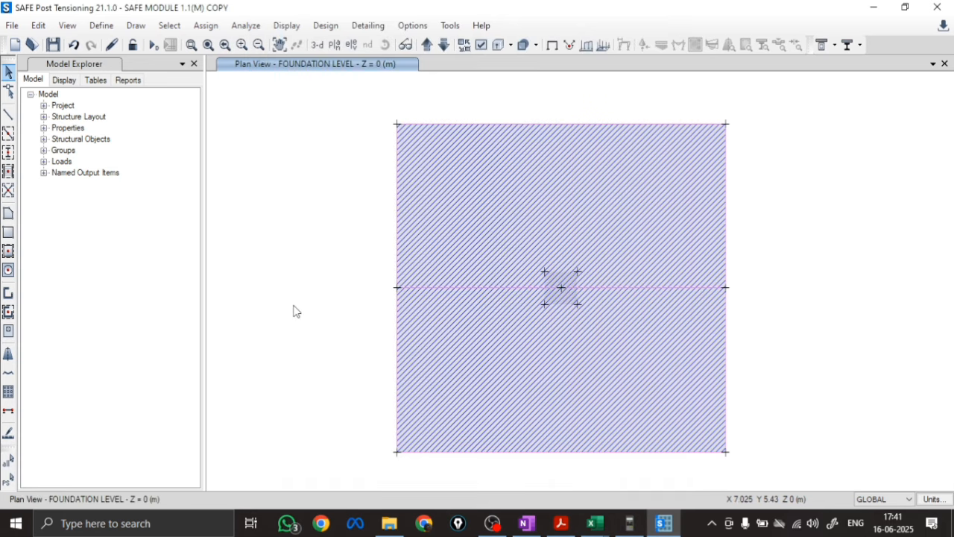
Draw a layer A column strip vertically through the footing's centre, from the bottom edge midpoint to the top edge midpoint
left_click(8, 356)
left_click(189, 417)
left_click(196, 419)
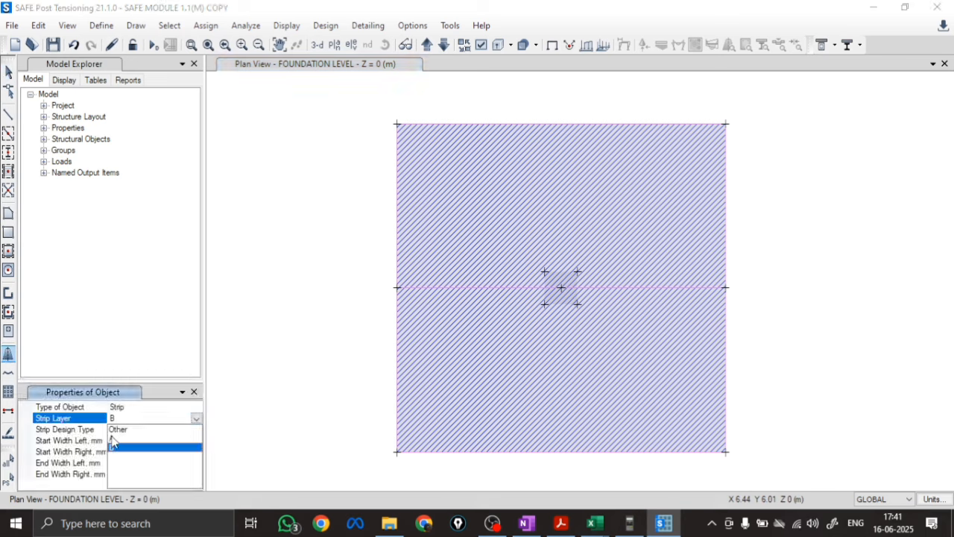
left_click(116, 438)
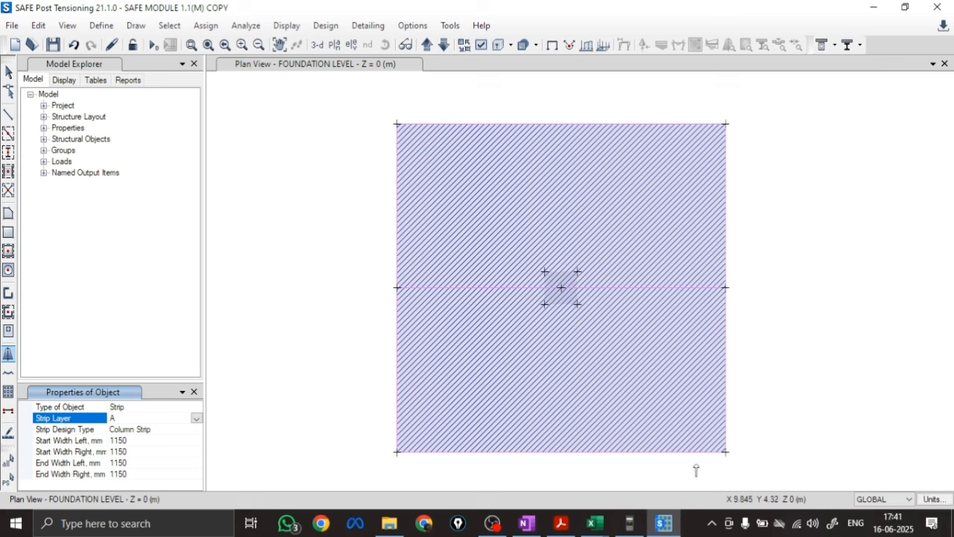
left_click(563, 452)
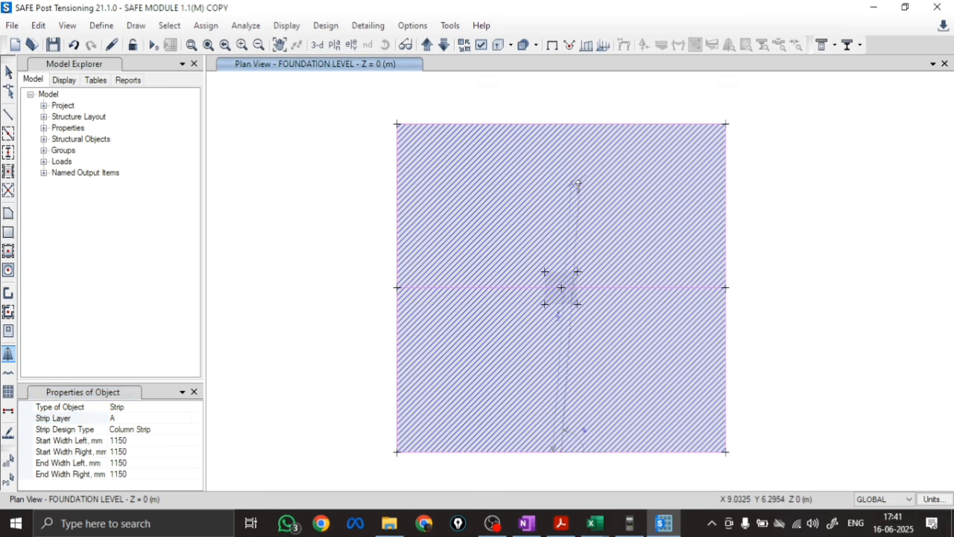
left_click(561, 125)
right_click(273, 185)
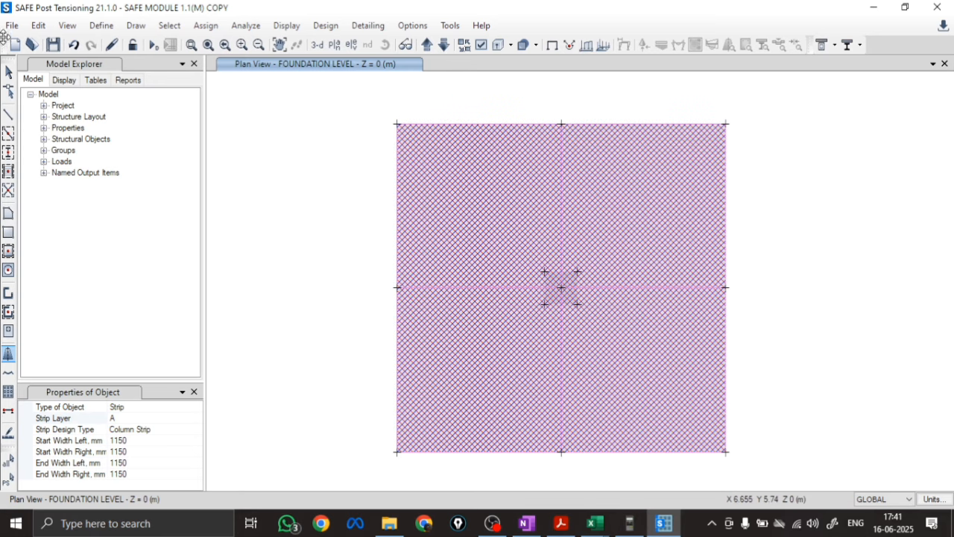
left_click(8, 71)
Change the rebar material of the vertical layer A strip to FE500 in its design overwrites
left_click(563, 373)
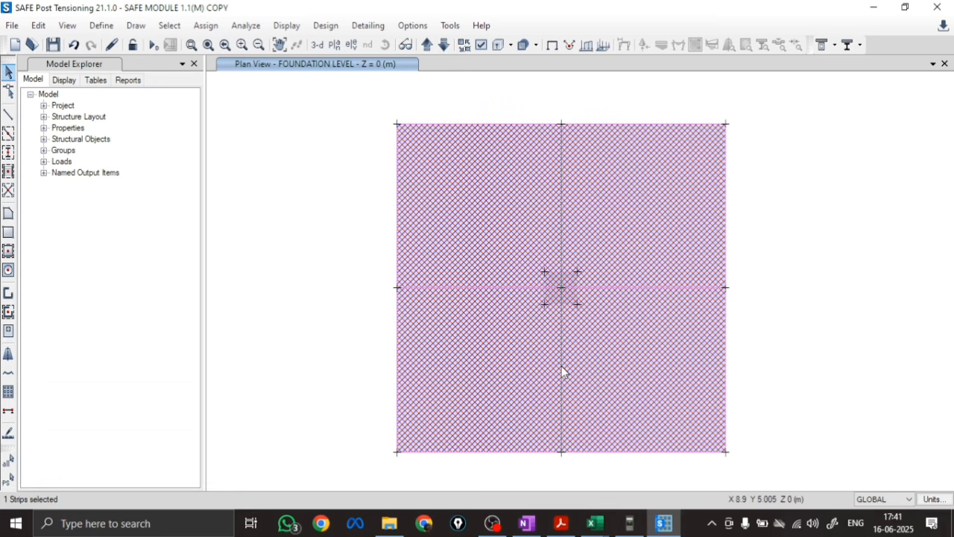
right_click(562, 366)
double_click(523, 239)
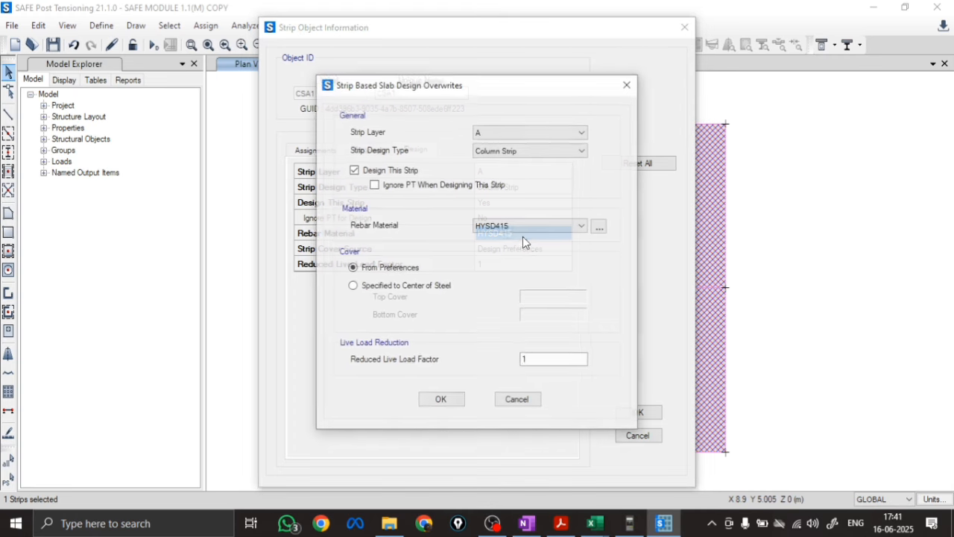
left_click(501, 231)
left_click(497, 246)
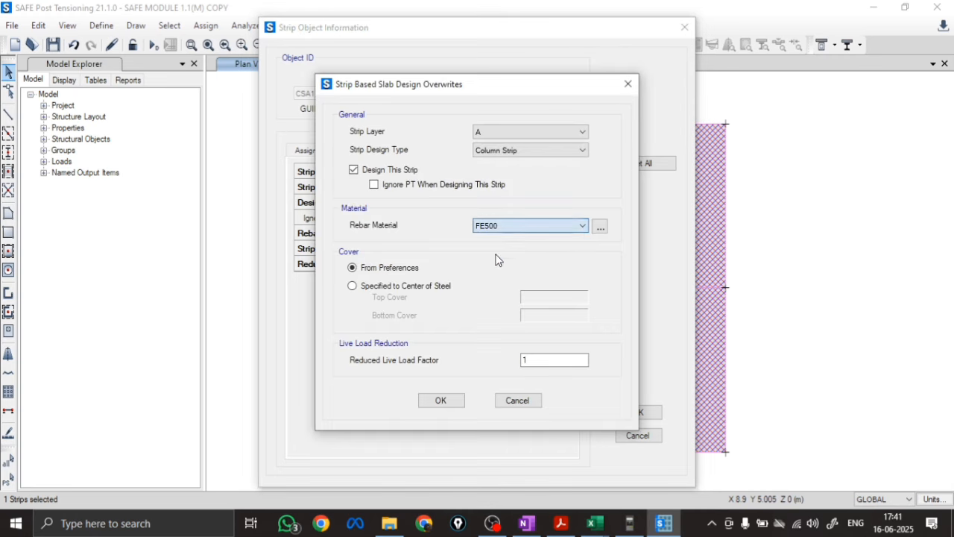
left_click(444, 402)
left_click(633, 413)
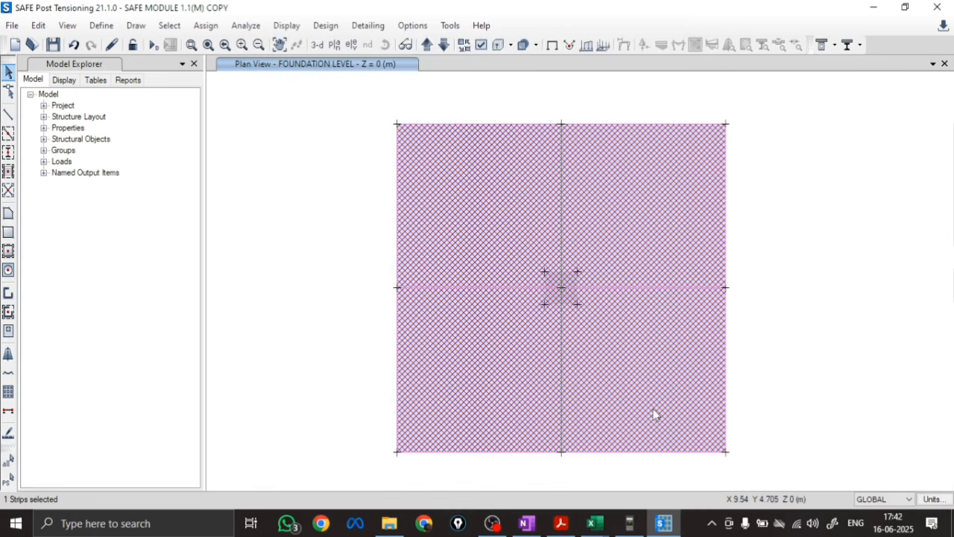
left_click(299, 358)
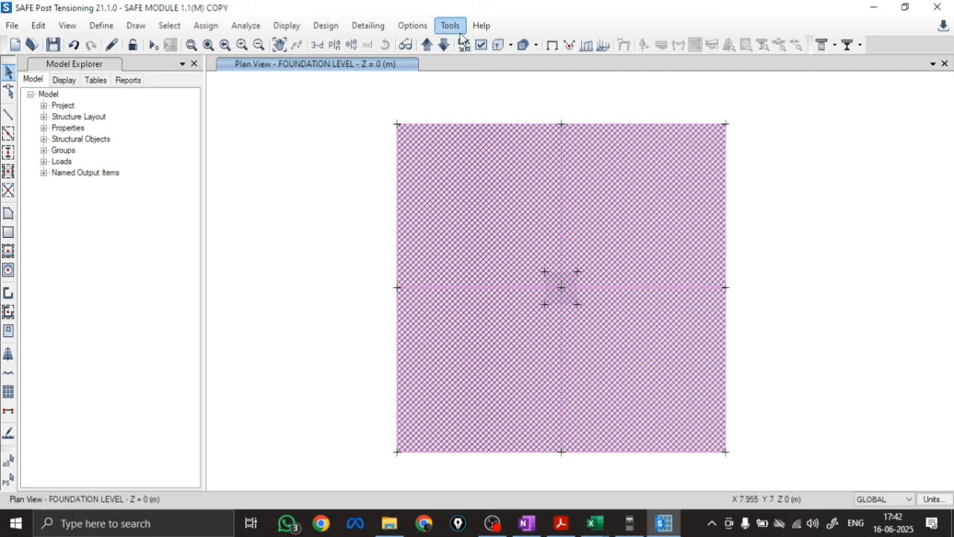
Turn off the width display for design strip objects in the plan view
left_click(481, 45)
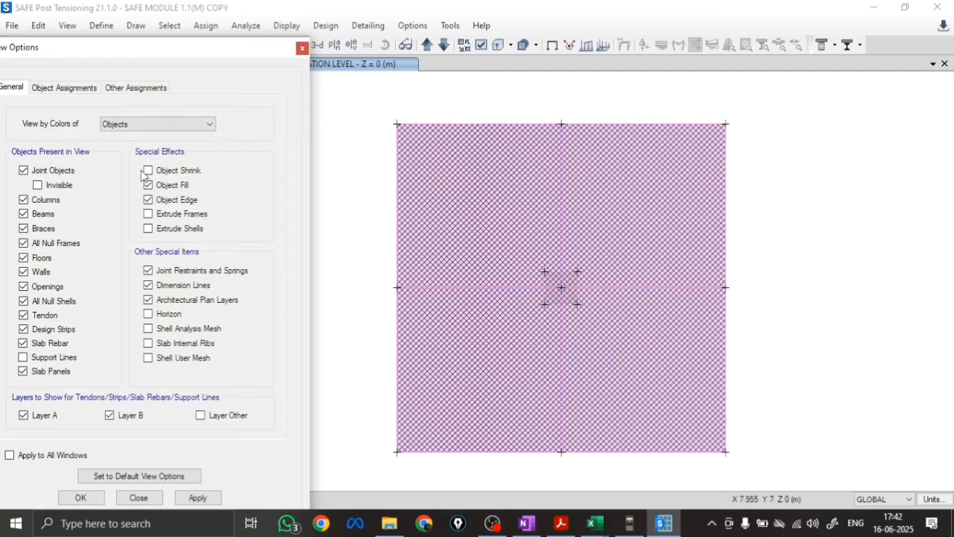
left_click(136, 87)
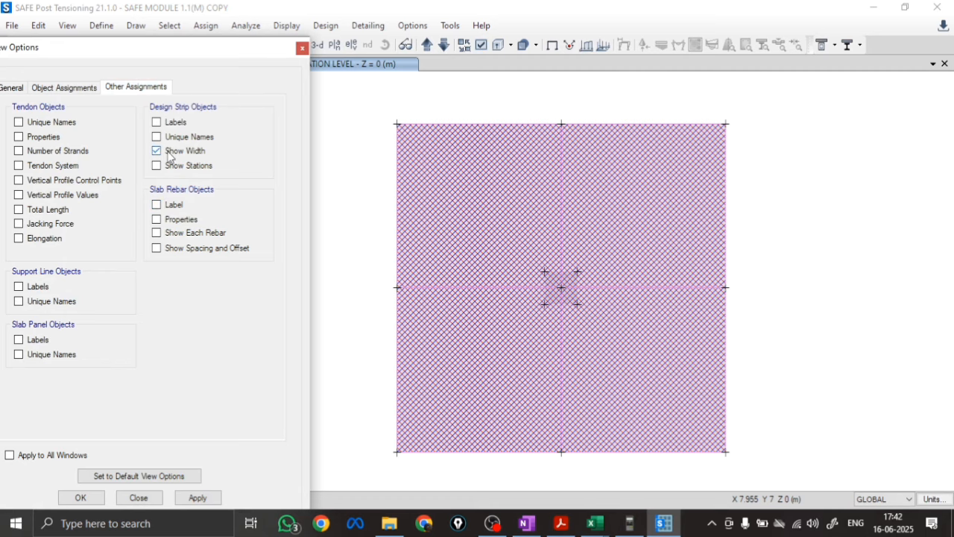
left_click(197, 498)
left_click(76, 498)
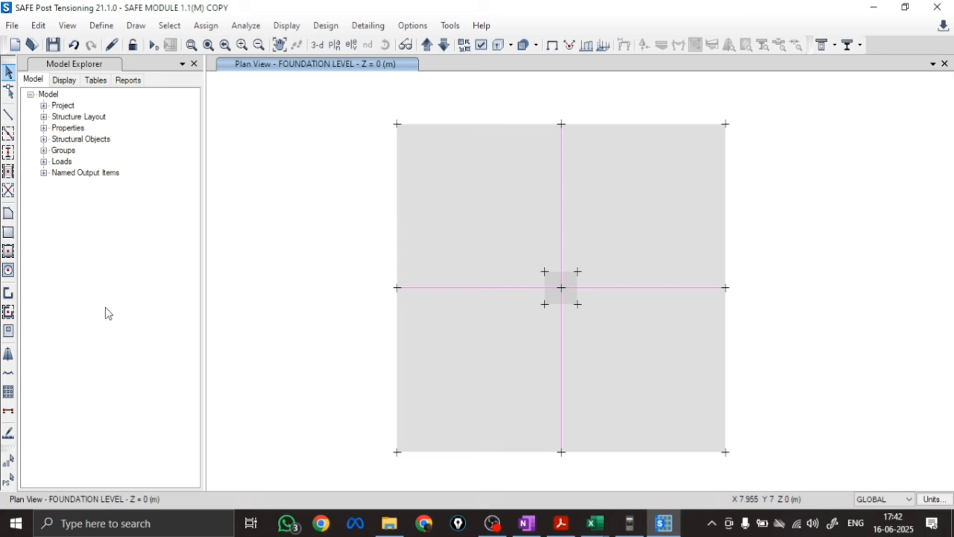
Run the analysis and open the slab design display settings, moving the dialog clear of the plan
left_click(152, 46)
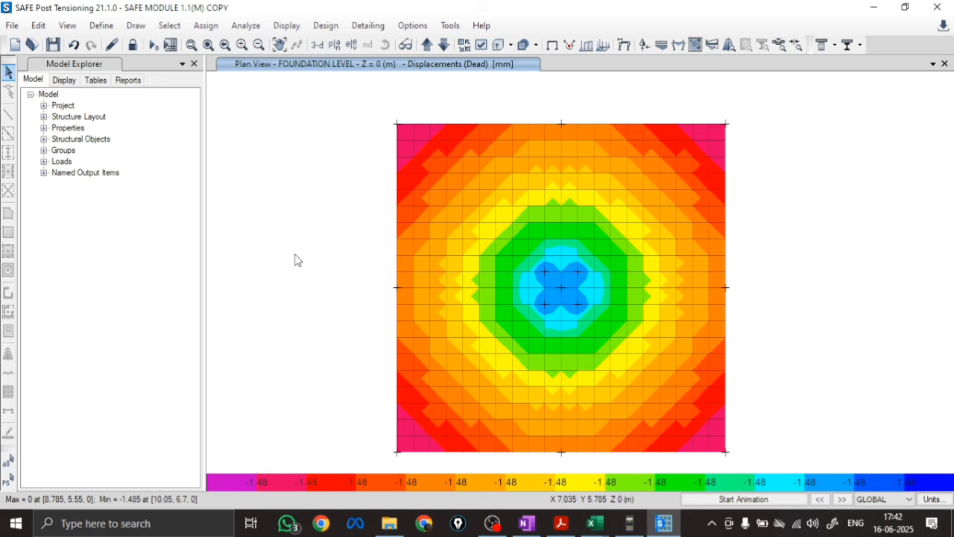
left_click(326, 26)
mouse_move(296, 34)
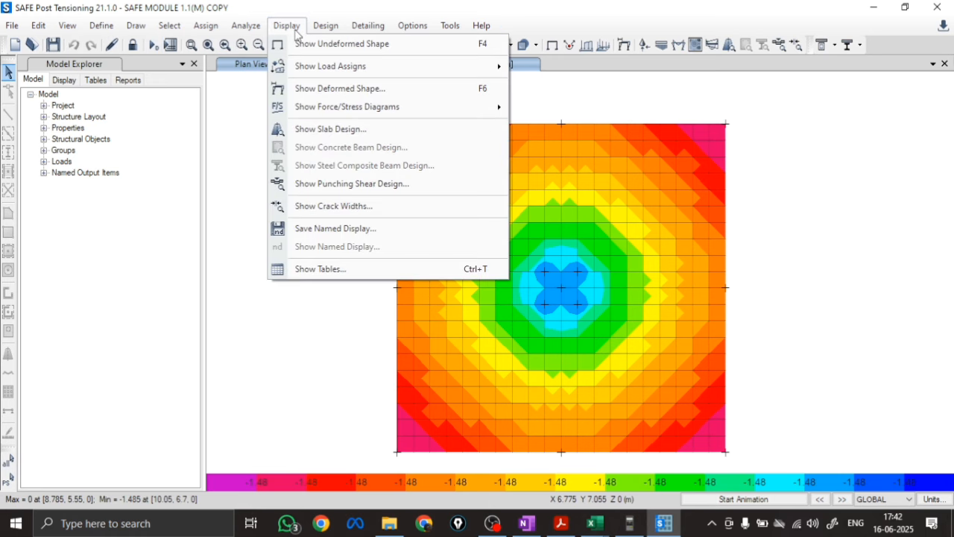
left_click(313, 129)
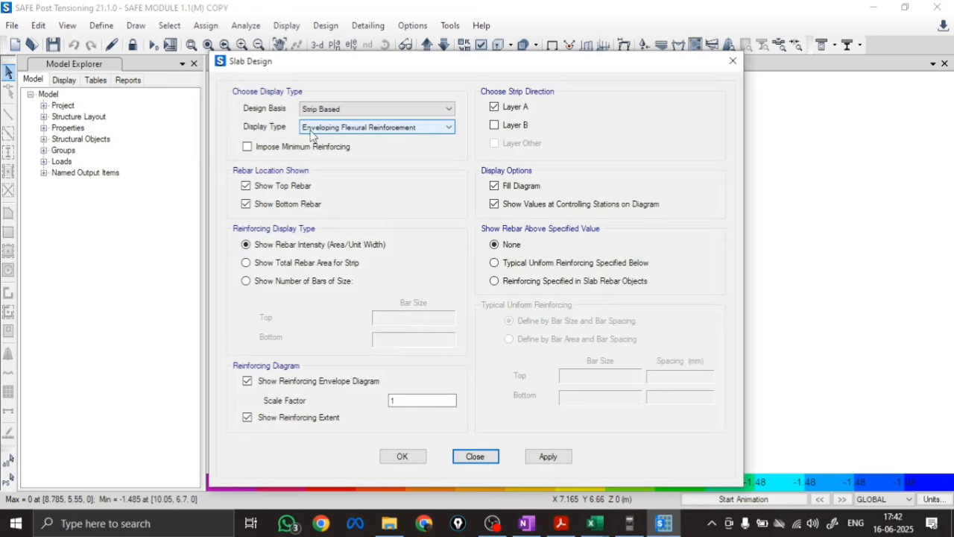
left_click_drag(492, 72, 302, 63)
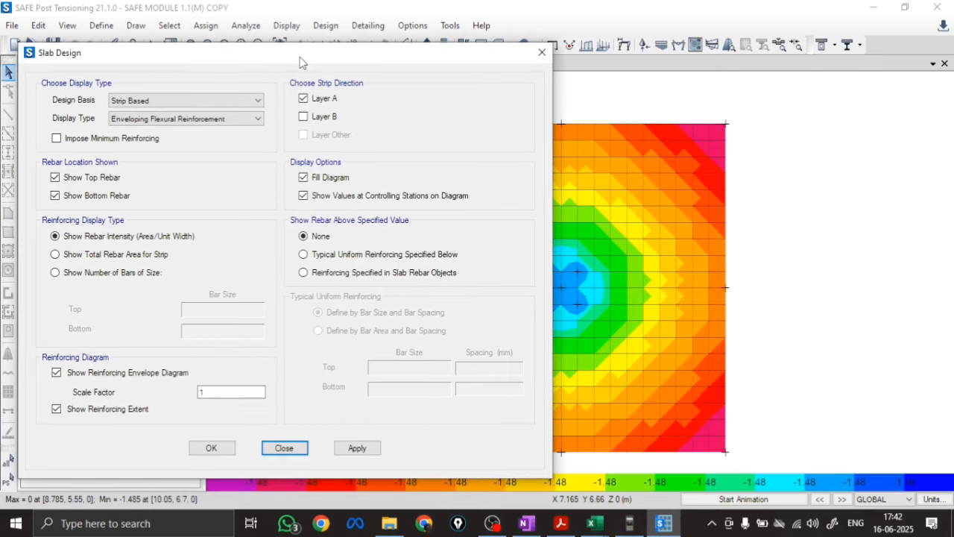
Set the slab design display to strip-based enveloping flexural reinforcement with minimum reinforcing imposed
scroll(815, 217, "down", 4)
scroll(718, 217, "up", 4)
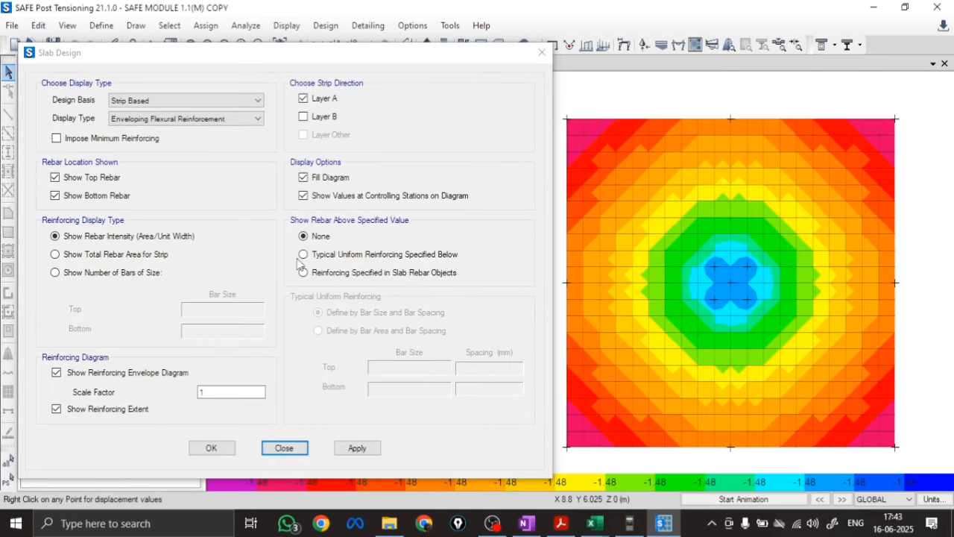
left_click(138, 101)
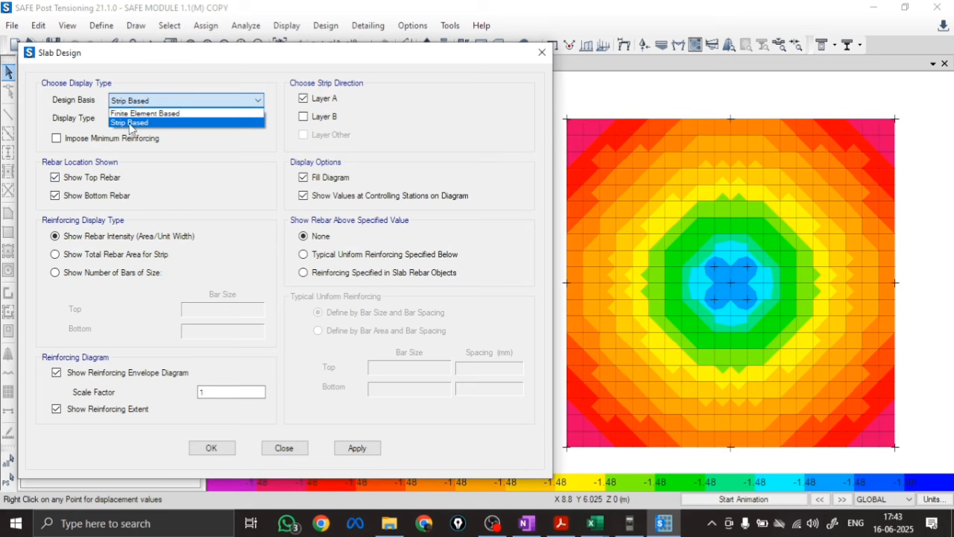
left_click(129, 124)
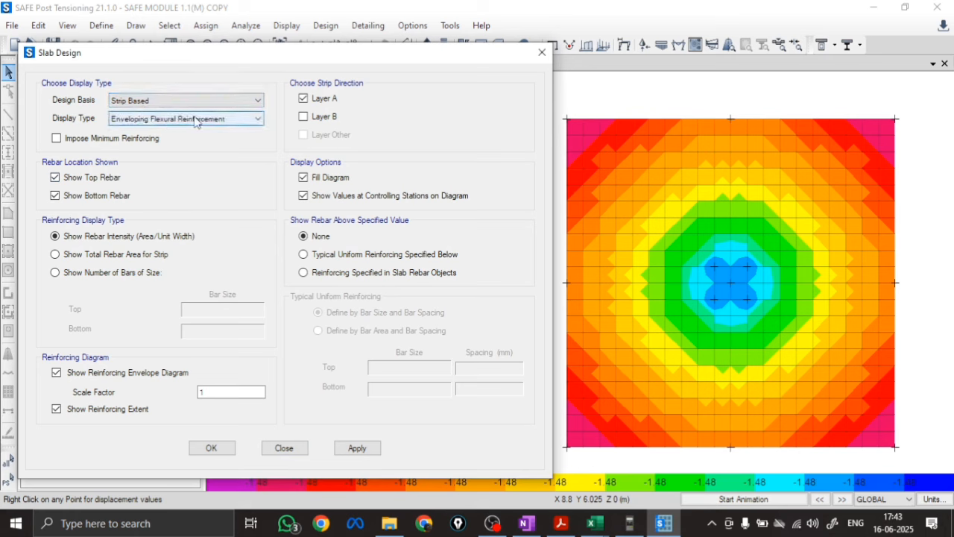
left_click(194, 119)
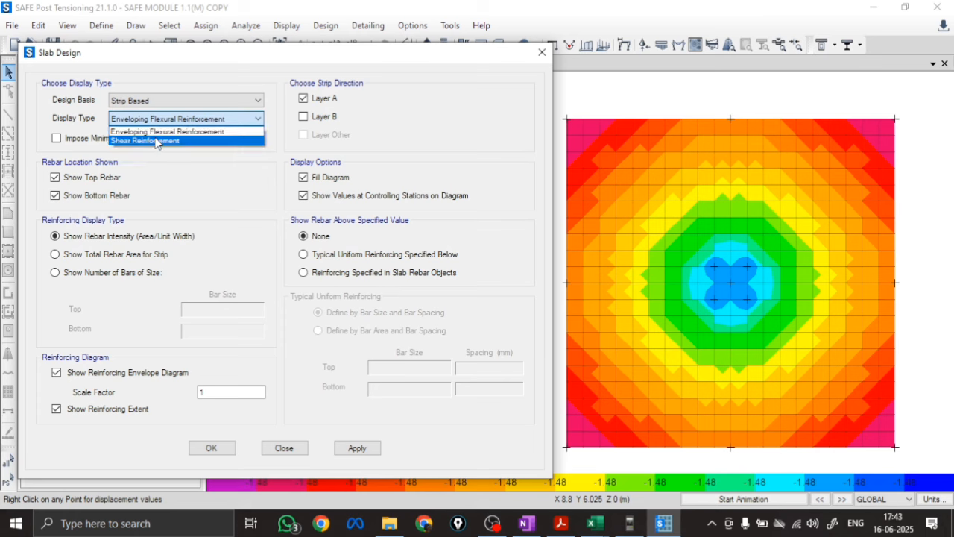
left_click(163, 132)
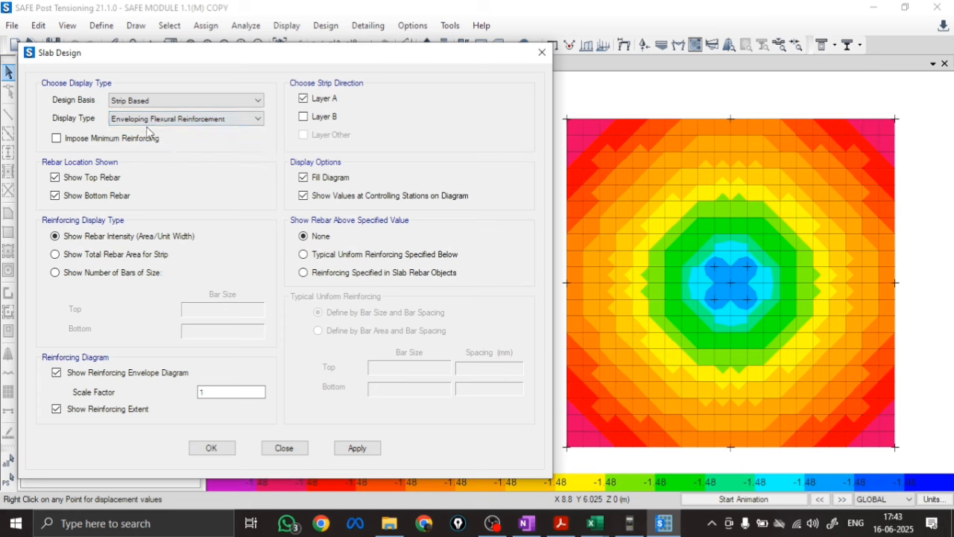
left_click(57, 138)
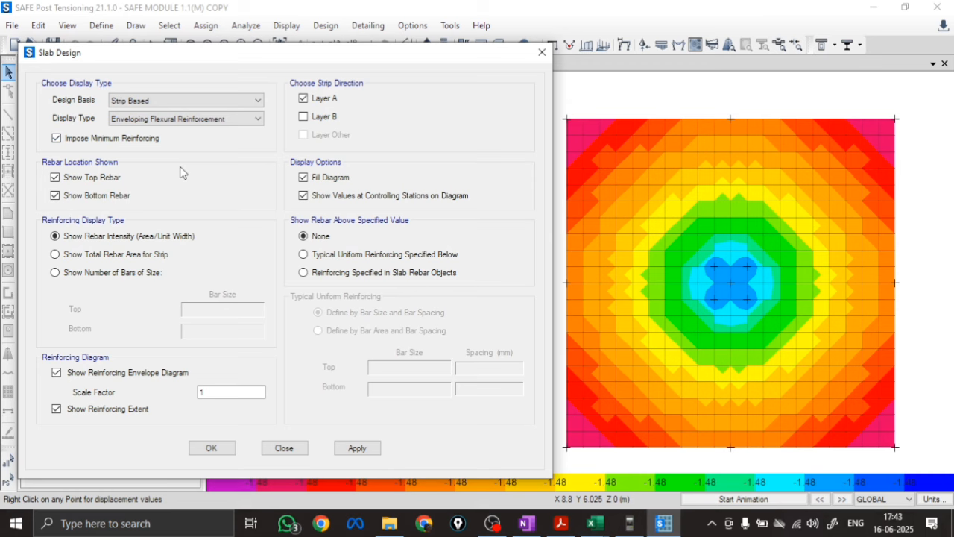
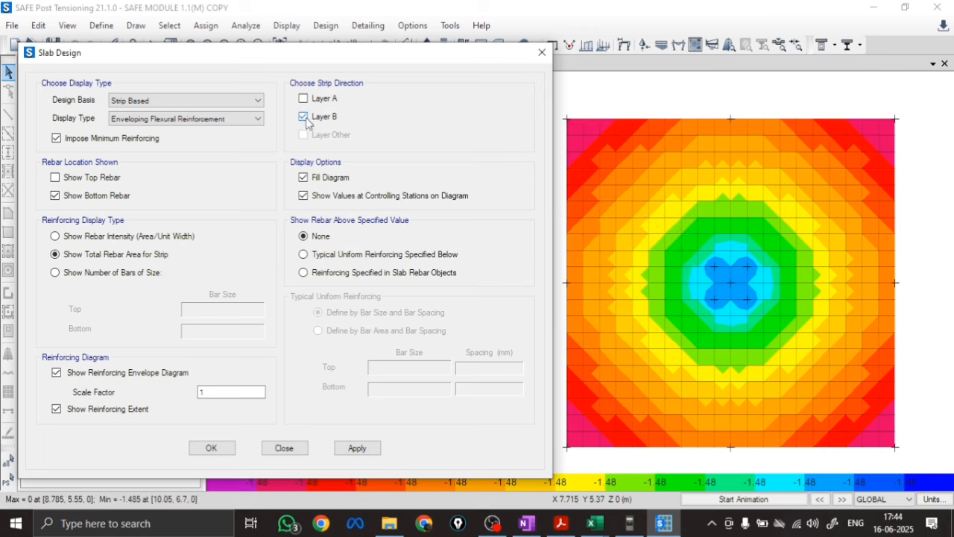
Display the layer B strip's total bottom rebar area and change the minimum graphic font size so its labels are readable
mouse_move(619, 268)
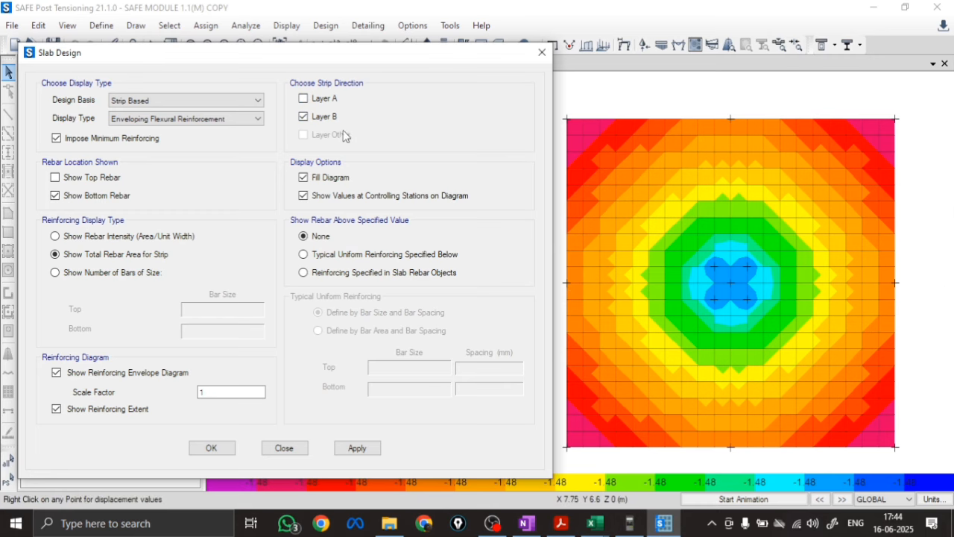
left_click(341, 447)
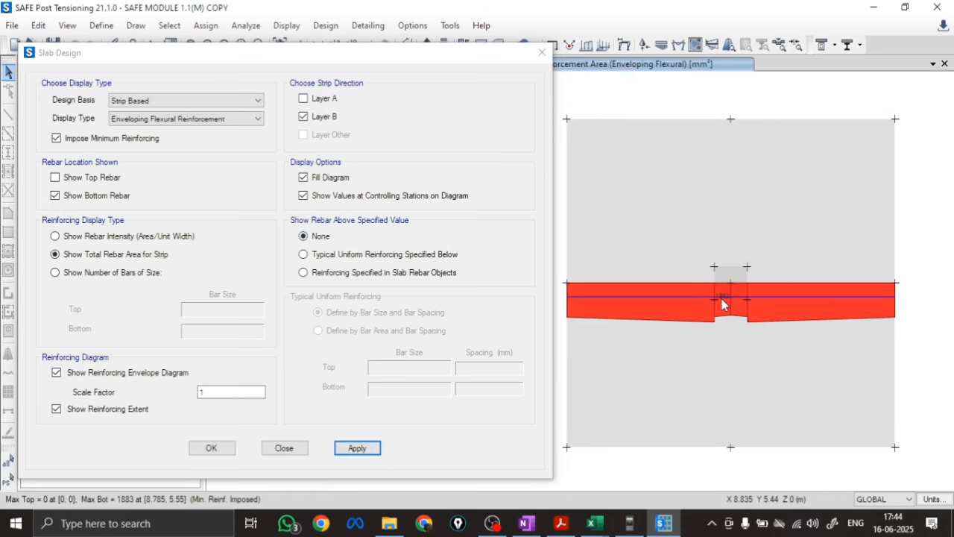
left_click(409, 27)
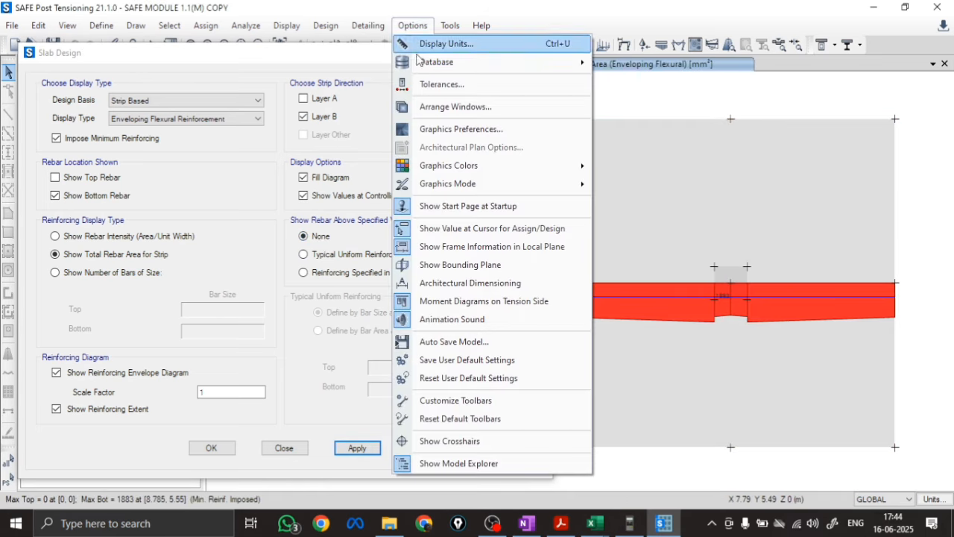
left_click(450, 132)
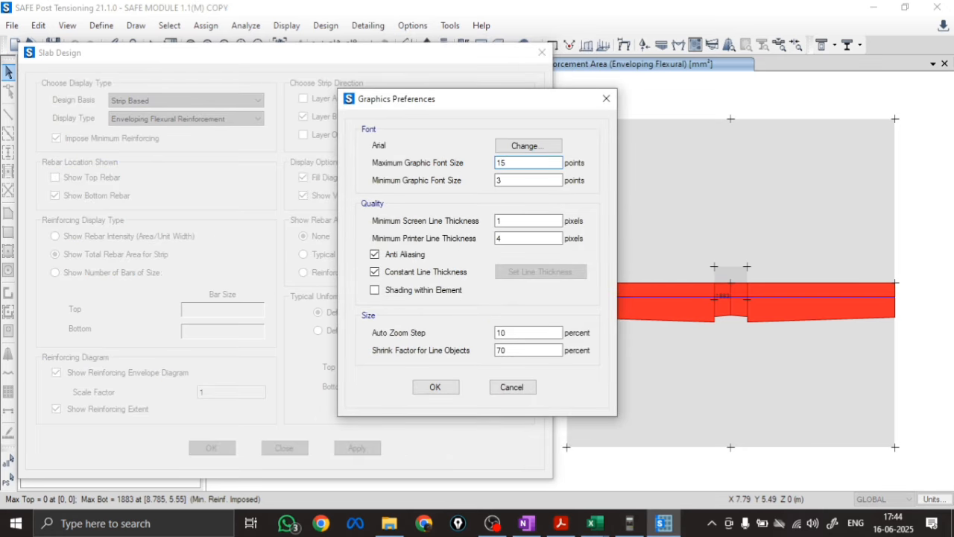
left_click(513, 181)
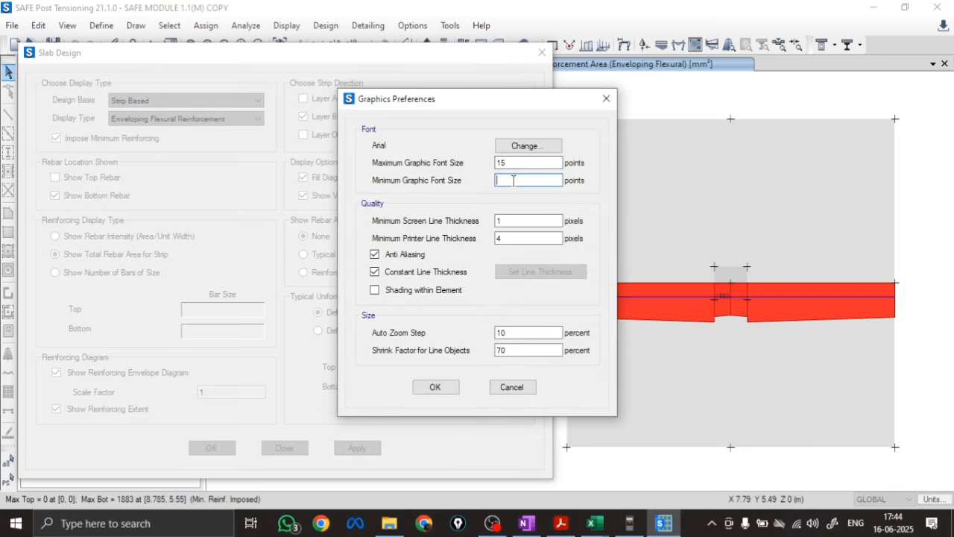
left_click(436, 387)
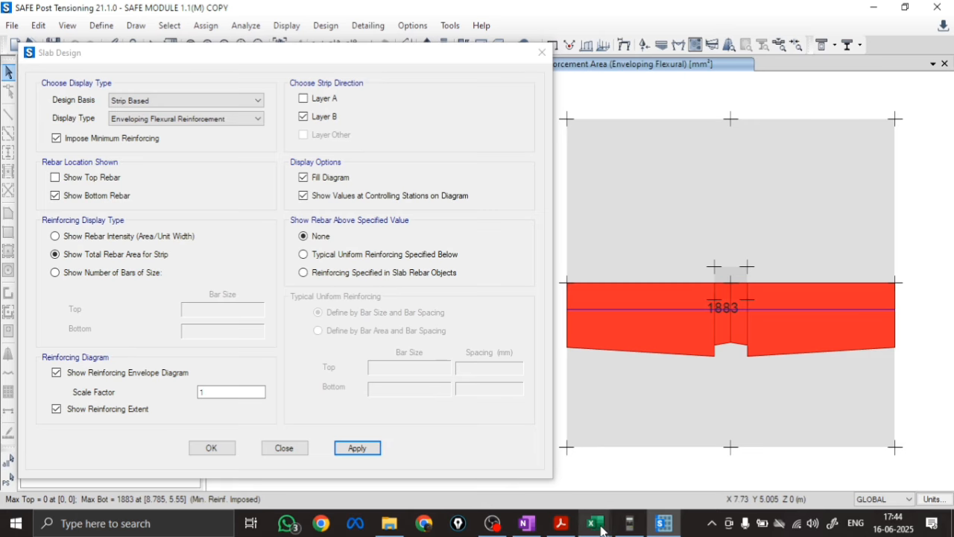
Switch to Excel's square footing design workbook and examine the required and minimum Ast values to compare with the strip result
mouse_move(601, 528)
mouse_move(561, 483)
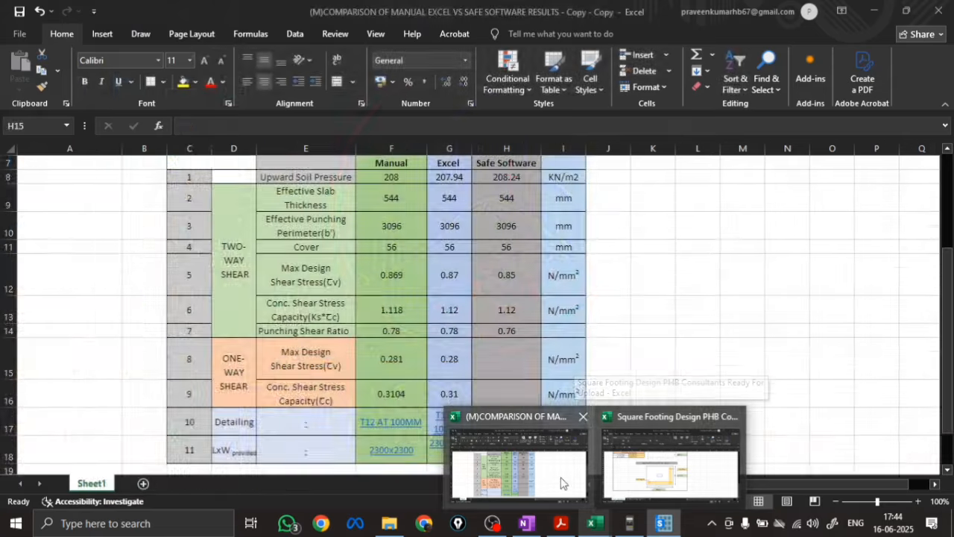
left_click(656, 469)
scroll(231, 298, "up", 8)
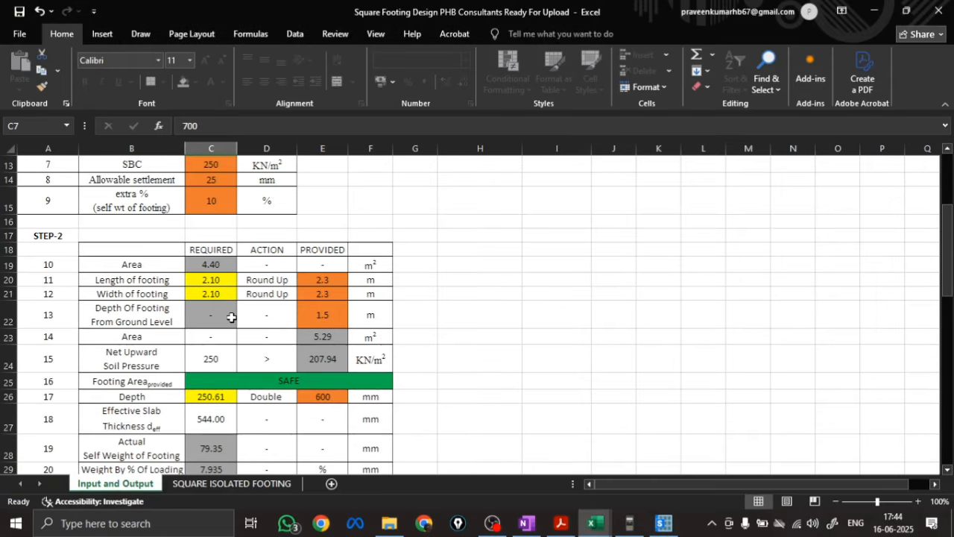
scroll(231, 317, "up", 4)
scroll(231, 317, "down", 8)
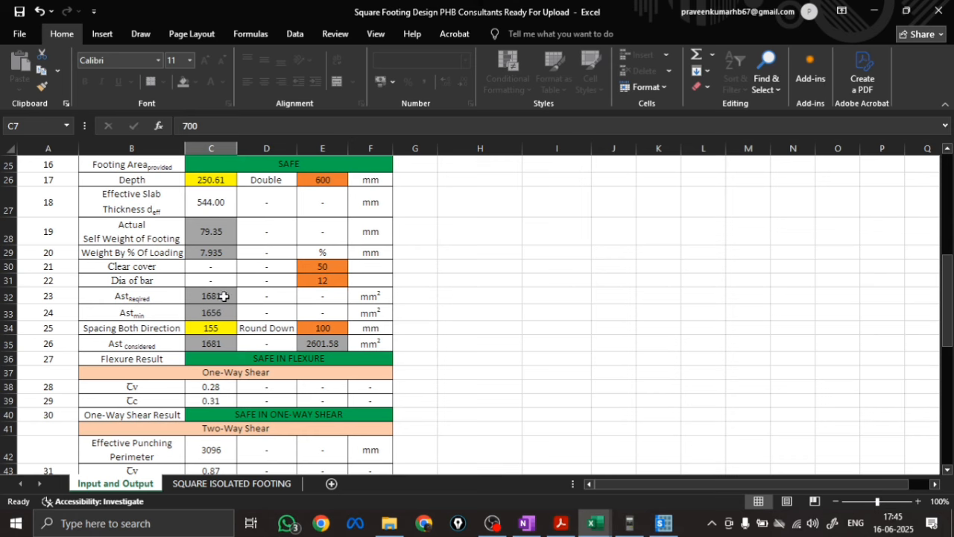
left_click(664, 522)
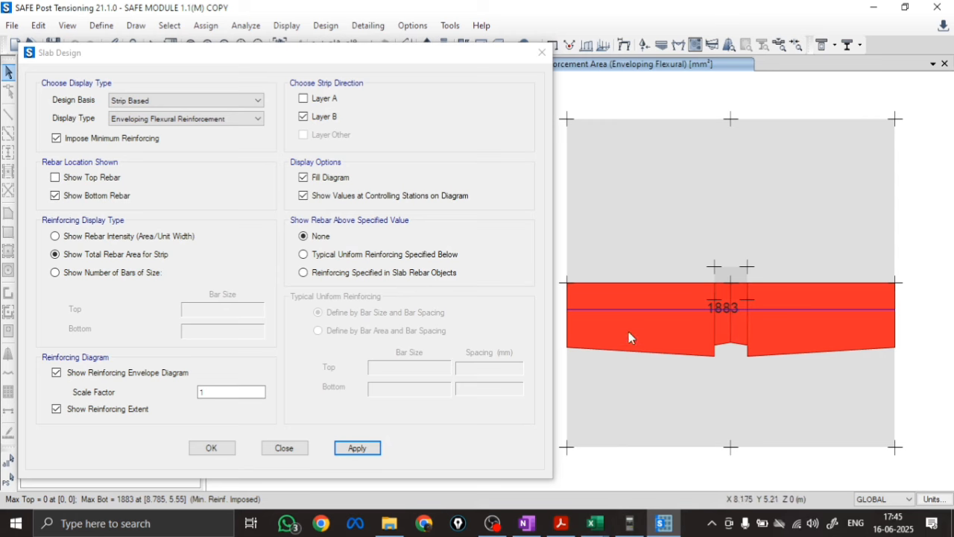
left_click(322, 104)
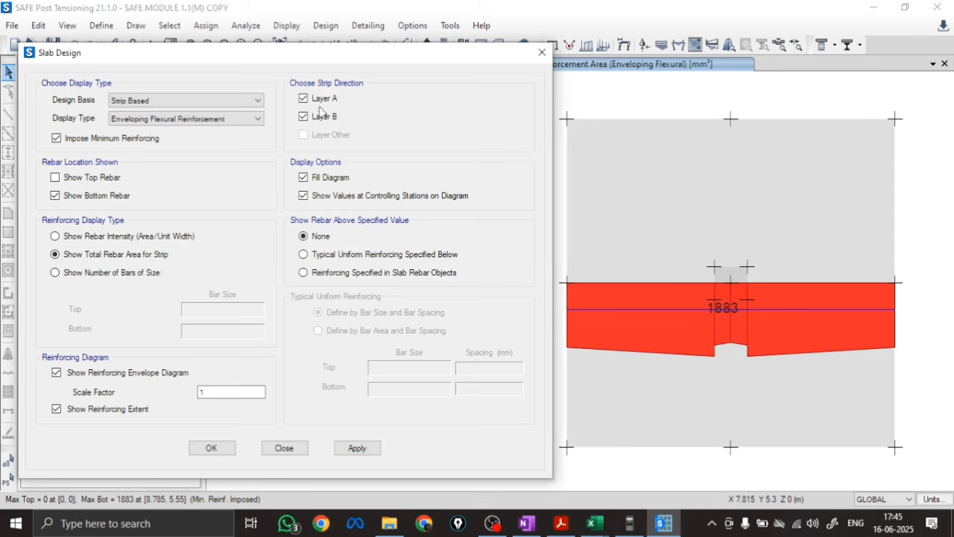
left_click(328, 101)
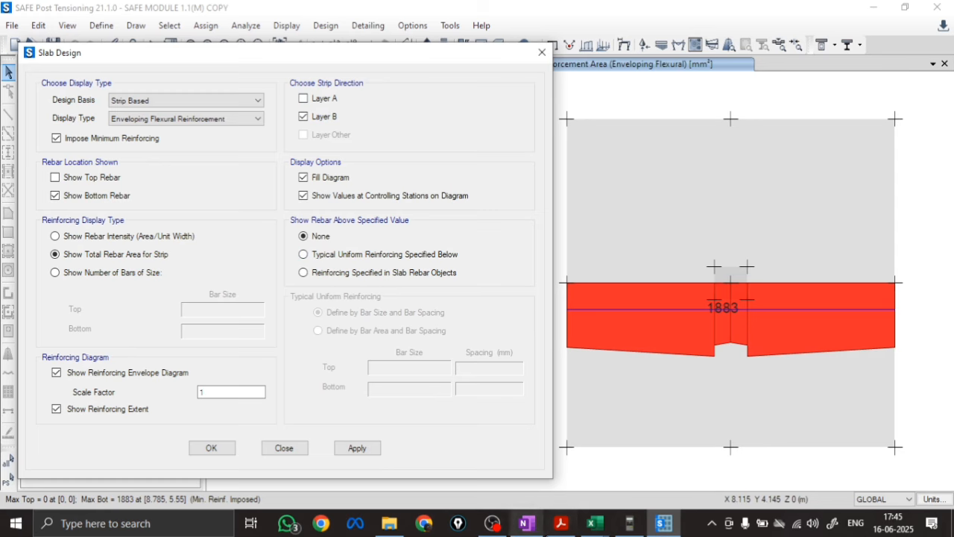
Switch to OneNote and handwrite the bar spacing calculation 113/1883 × 2300 = 138 mm in black ink below the existing notes
left_click(527, 524)
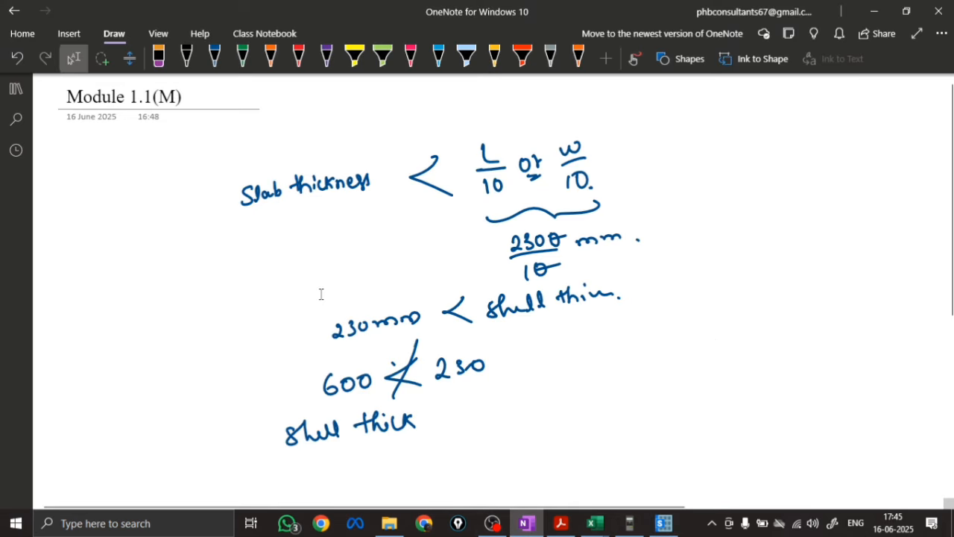
scroll(323, 263, "down", 5)
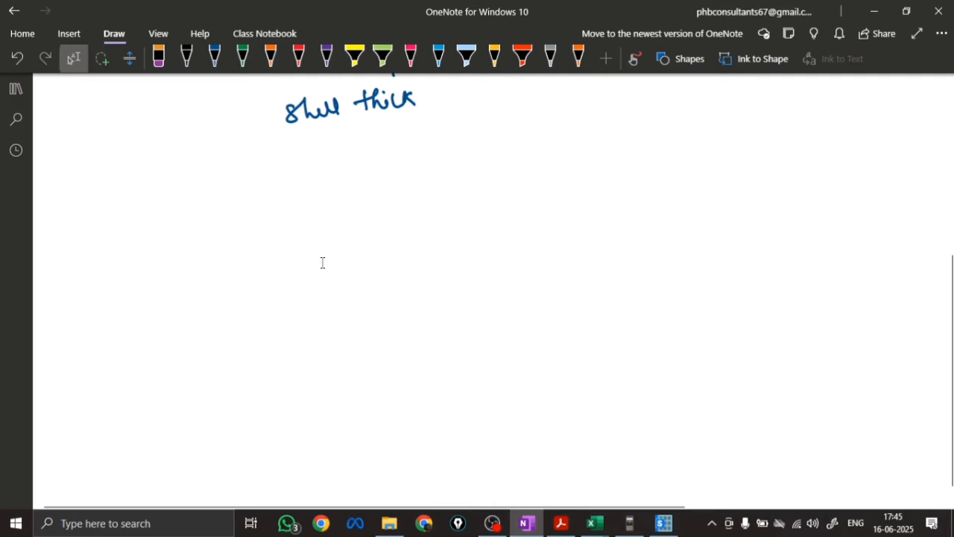
left_click(215, 59)
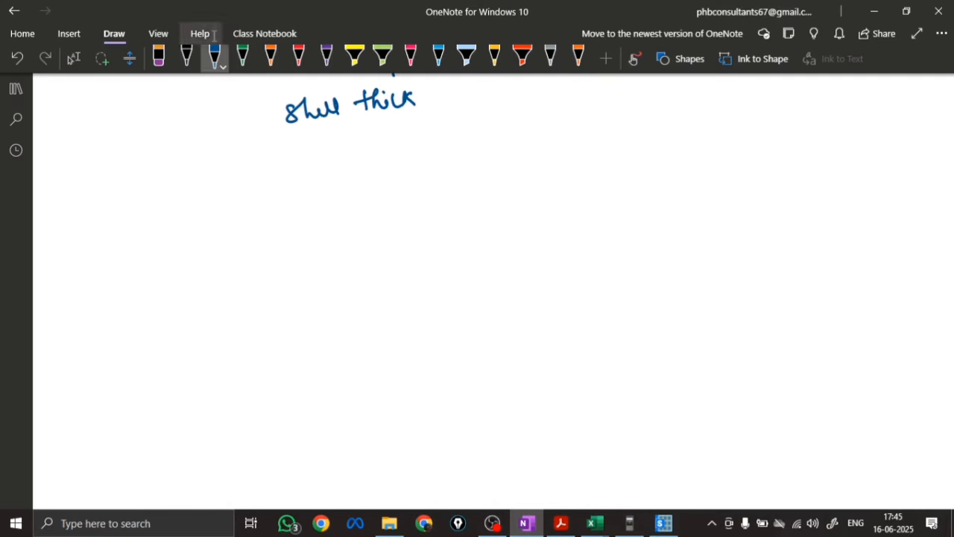
left_click(188, 56)
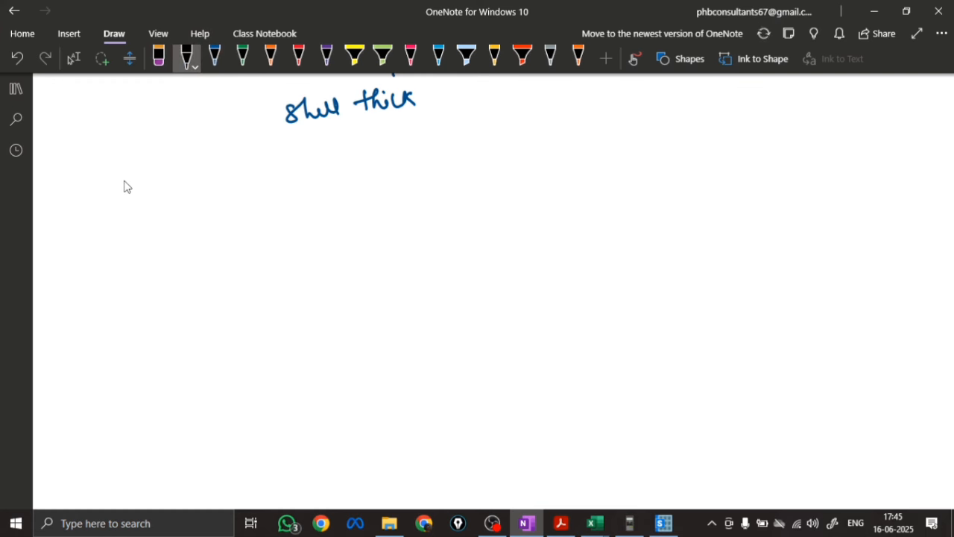
left_click_drag(156, 174, 159, 188)
mouse_move(167, 173)
left_mouse_down()
mouse_move(168, 191)
mouse_move(191, 195)
left_mouse_up()
mouse_move(154, 203)
left_mouse_down()
mouse_move(154, 222)
mouse_move(188, 221)
left_mouse_up()
mouse_move(208, 186)
left_mouse_down()
mouse_move(231, 196)
mouse_move(270, 175)
mouse_move(313, 175)
mouse_move(391, 153)
left_mouse_up()
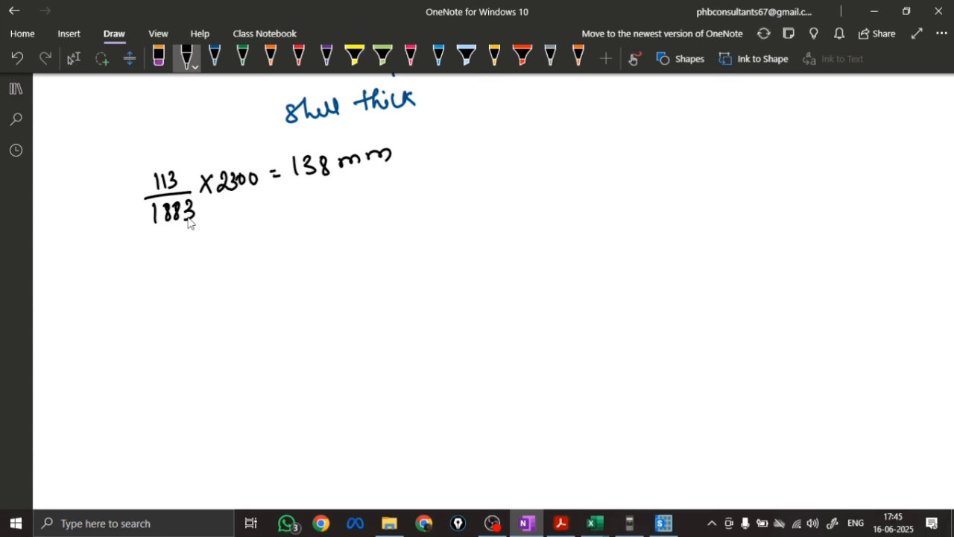
Handwrite the rounded bar spacing ≈ 125 mm beneath the 138 mm result
mouse_move(276, 220)
left_mouse_down()
mouse_move(290, 213)
mouse_move(306, 224)
left_mouse_up()
mouse_move(315, 206)
left_mouse_down()
mouse_move(318, 222)
mouse_move(350, 205)
mouse_move(378, 210)
left_mouse_up()
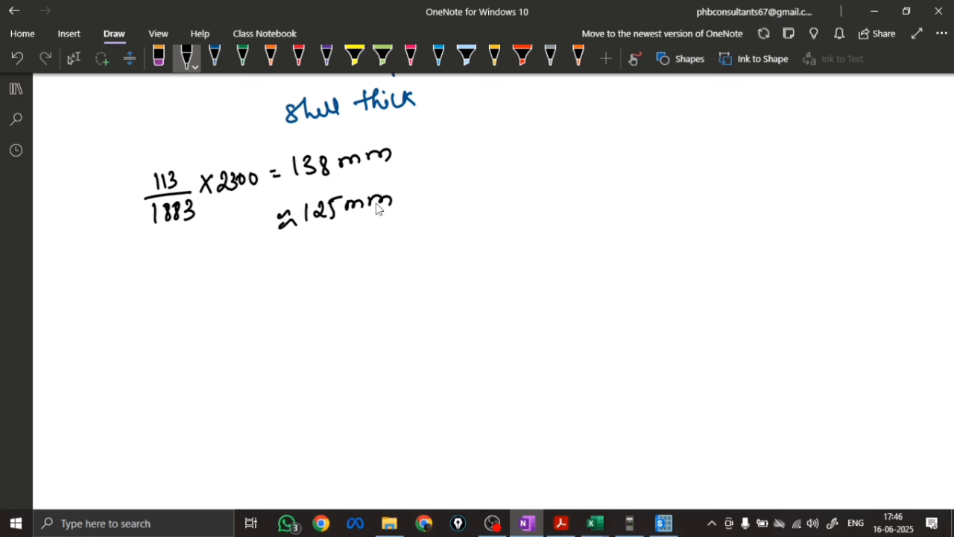
left_click(364, 218)
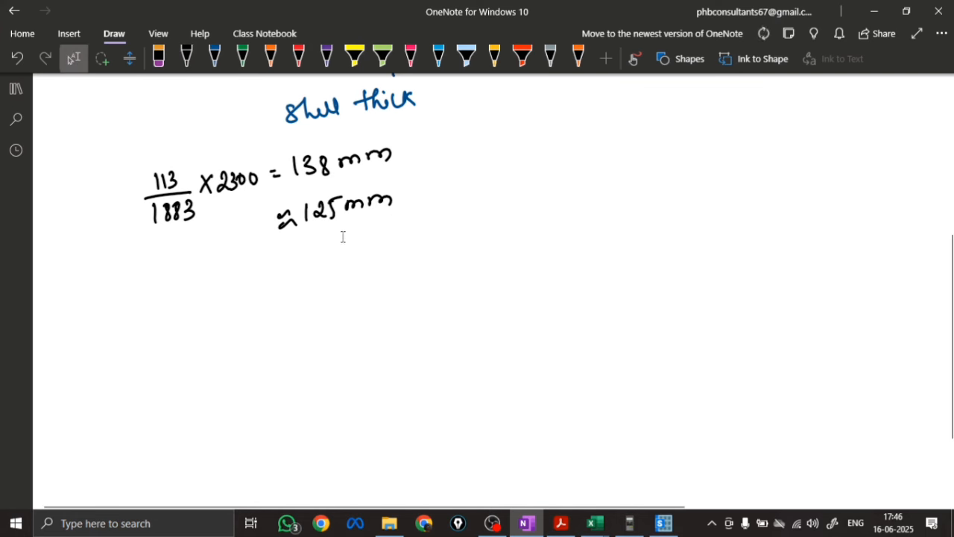
Return to SAFE and show rebar above a typical uniform reinforcing, with the bottom bar size set to 12
left_click(663, 522)
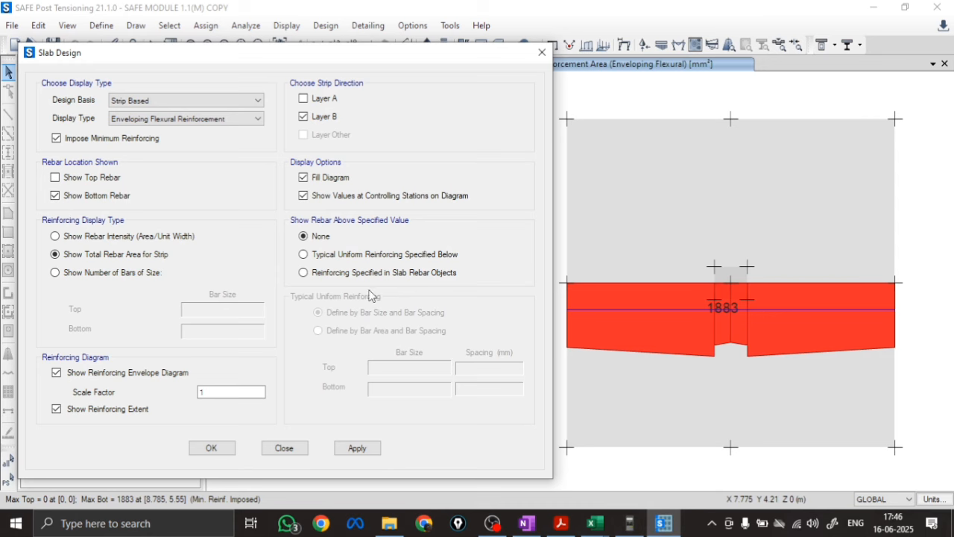
left_click(317, 258)
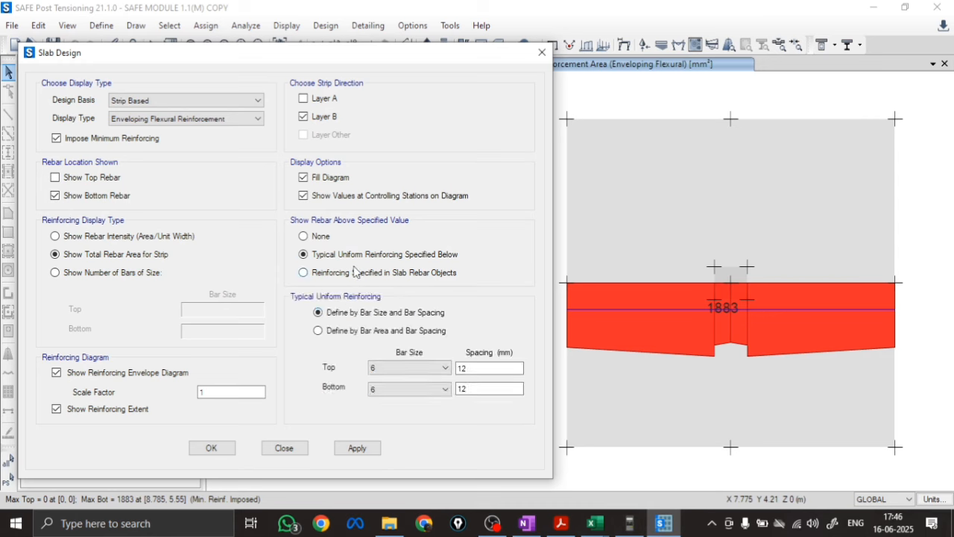
left_click(419, 390)
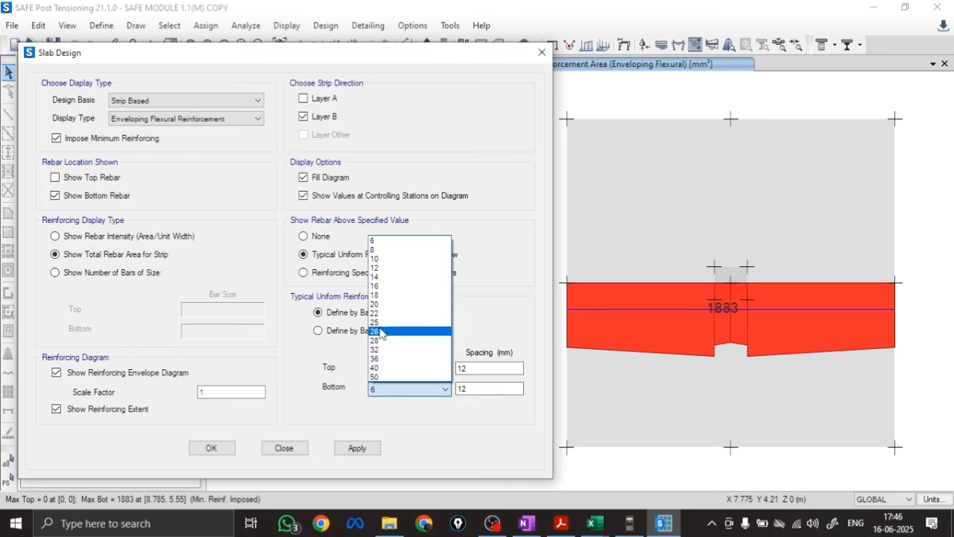
left_click(388, 276)
left_click(384, 390)
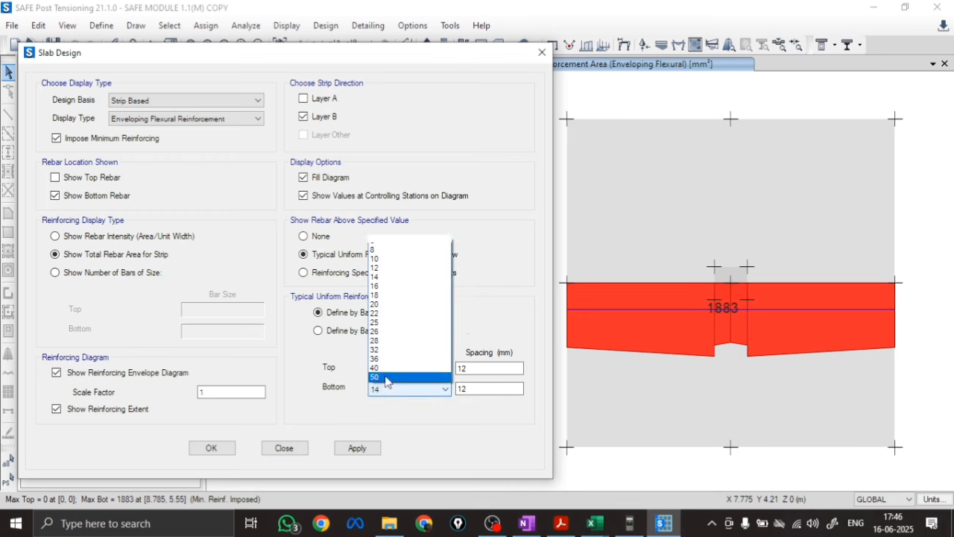
left_click(393, 268)
Try bottom bar spacings of 300 mm and 250 mm, applying each to the layer B diagram
key("Tab")
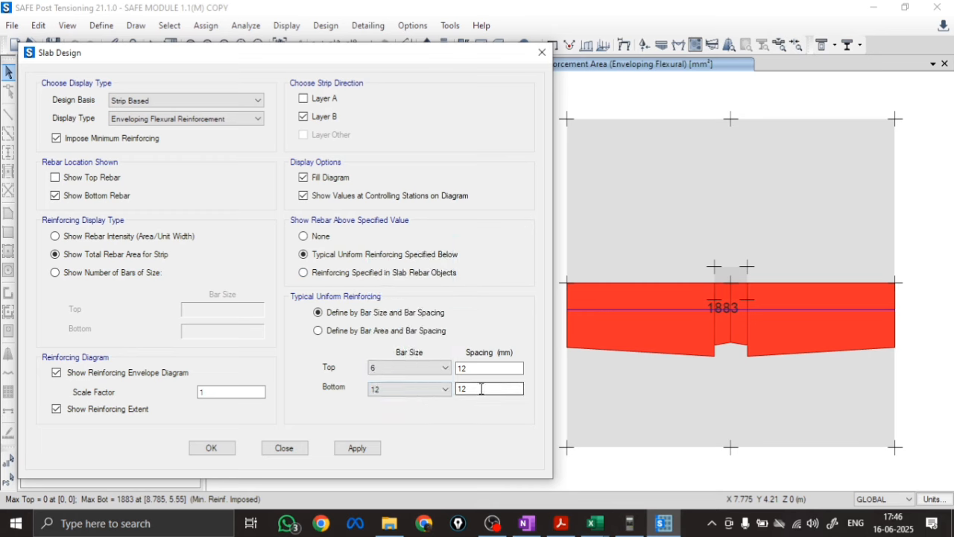
type("300")
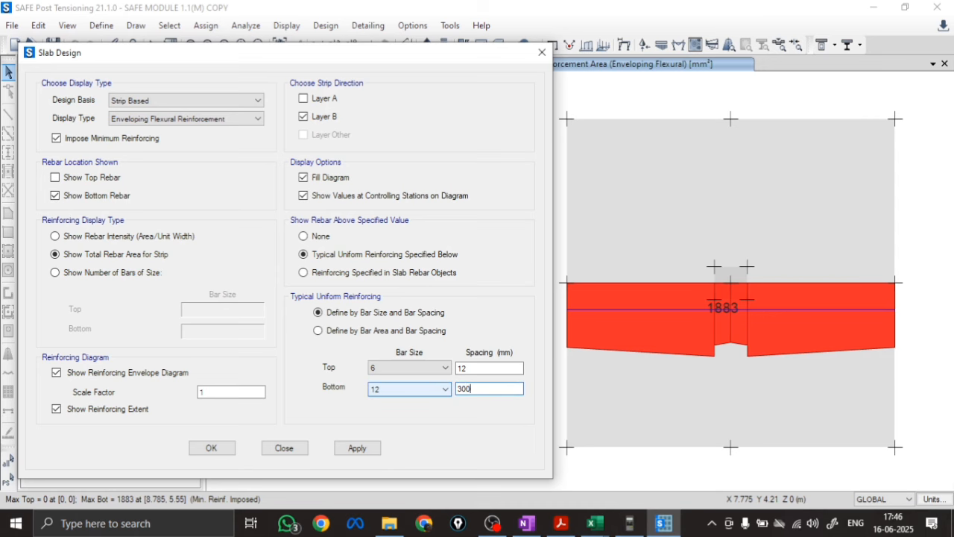
left_click(358, 448)
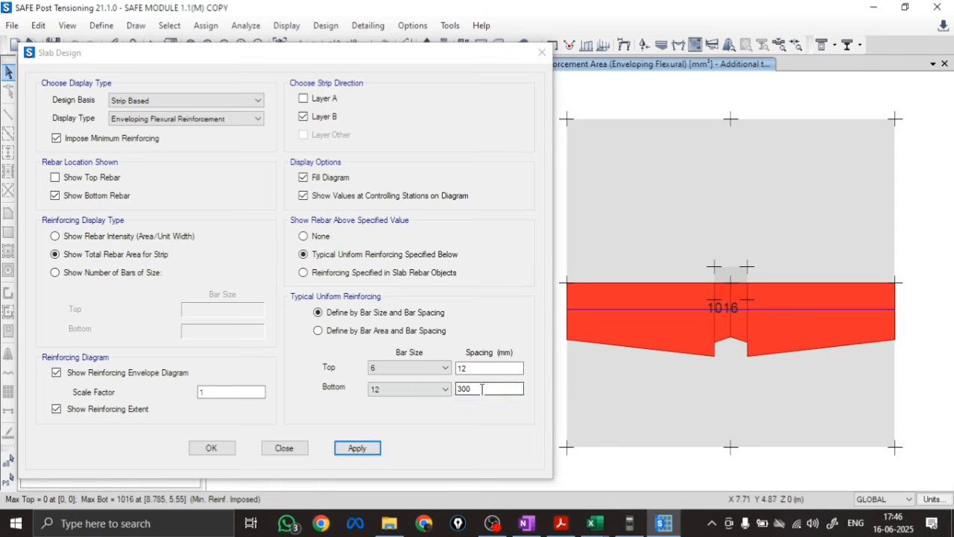
type("250")
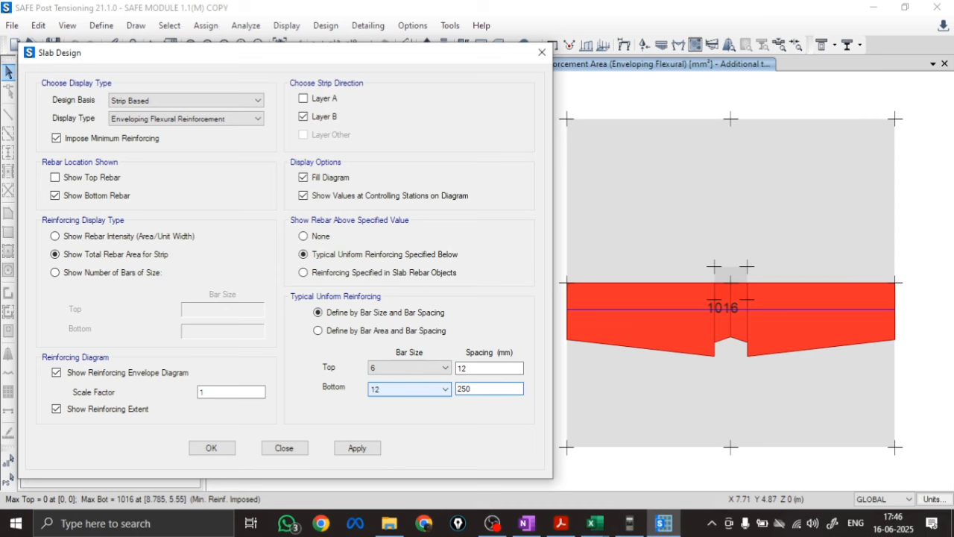
left_click(358, 449)
Try tighter bottom bar spacings of 200 mm and 150 mm, applying each to the layer B diagram
left_click(486, 390)
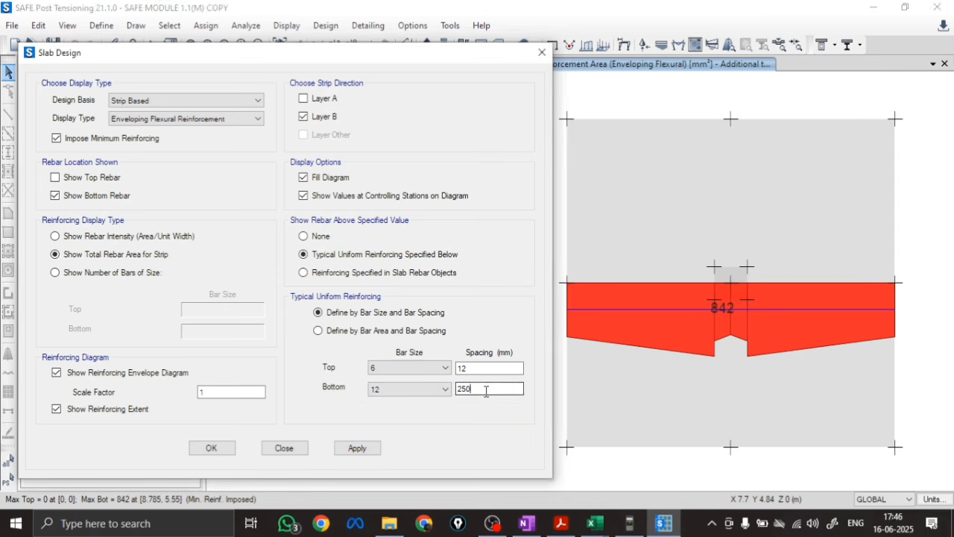
left_click_drag(486, 392, 422, 390)
type("20")
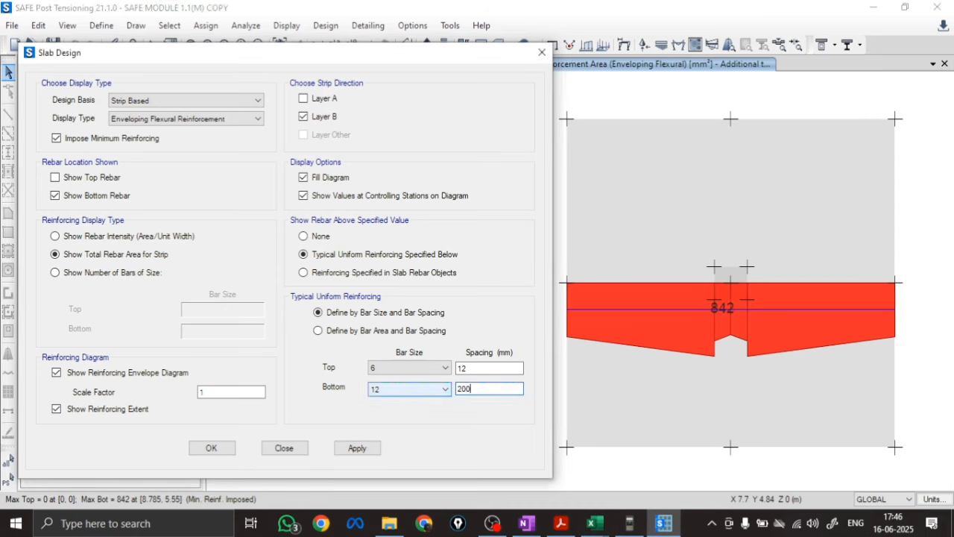
left_click(358, 448)
left_click(479, 389)
left_click_drag(479, 388, 428, 390)
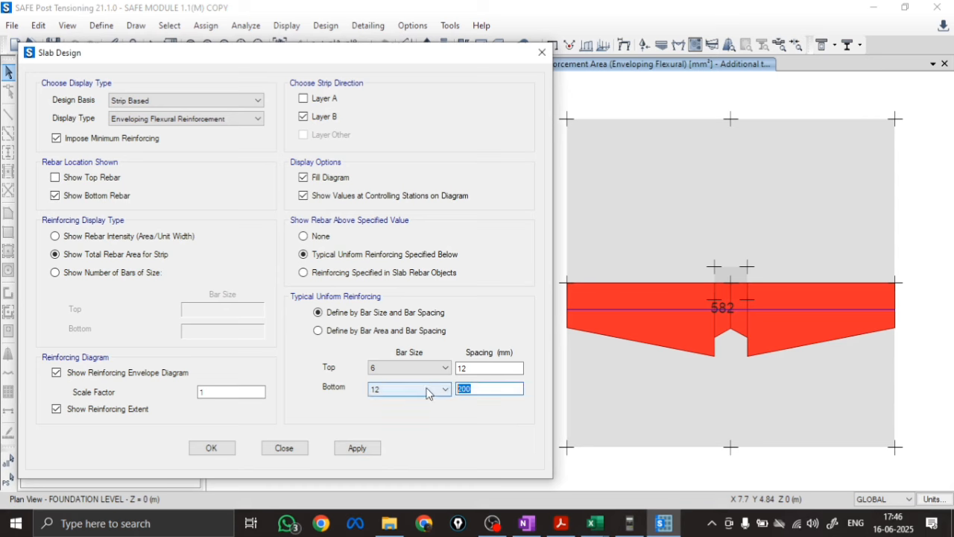
type("150")
left_click(357, 448)
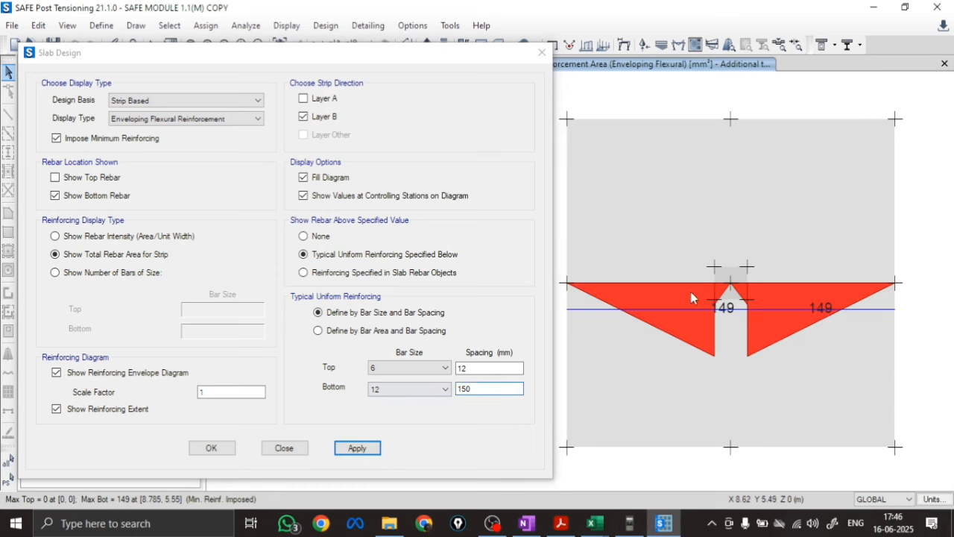
Set the bottom bar spacing to 125 mm and apply it to the layer B diagram
left_click_drag(474, 391, 413, 388)
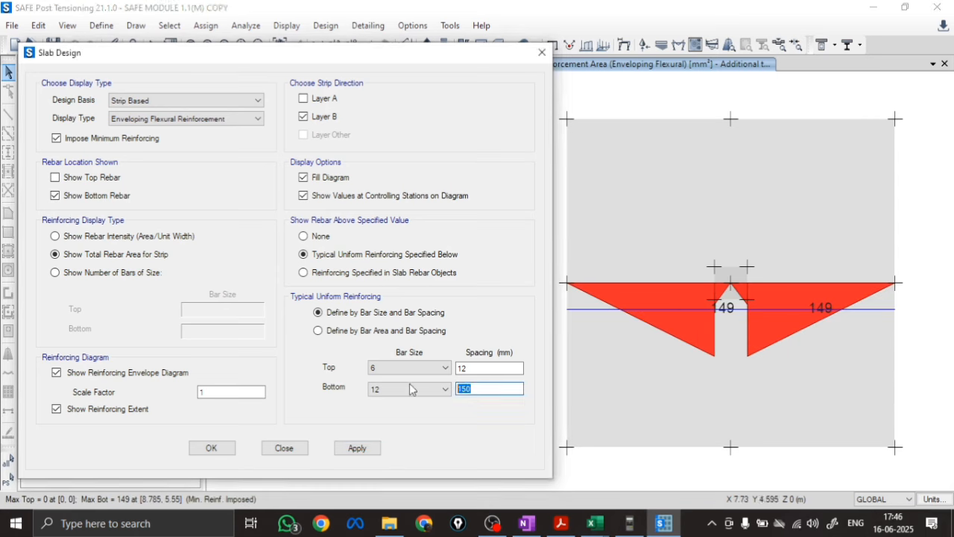
type("125")
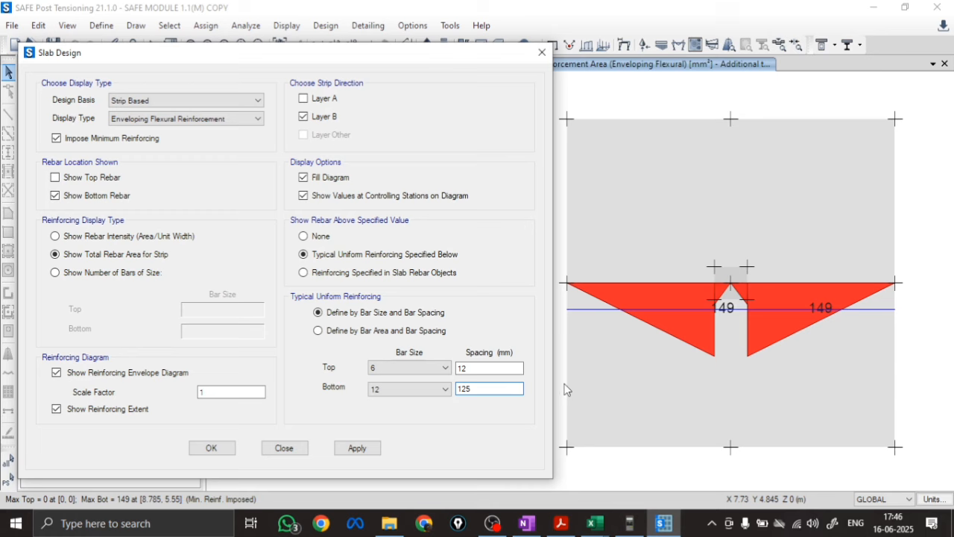
left_click(361, 448)
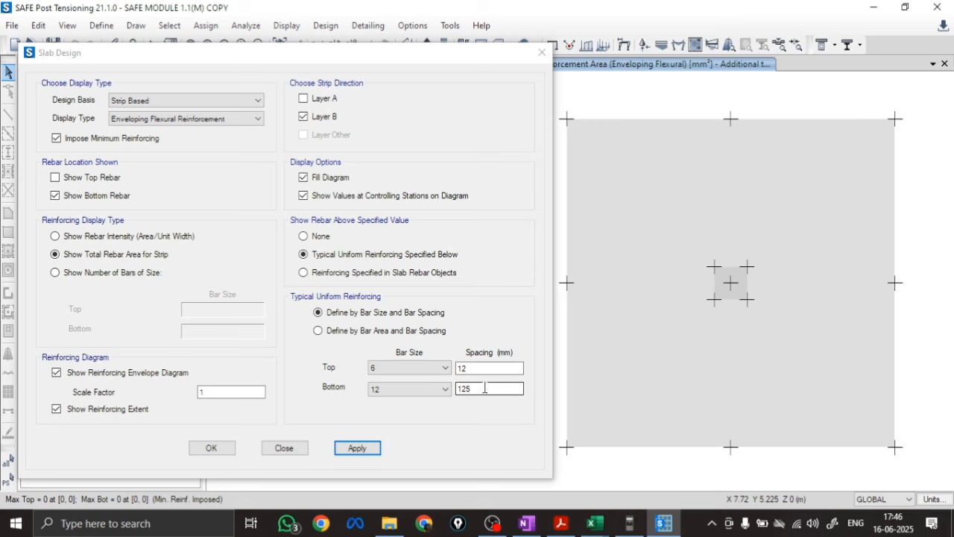
Display the layer A strip's total bottom reinforcement with no threshold for showing rebar above a specified value
left_click(304, 98)
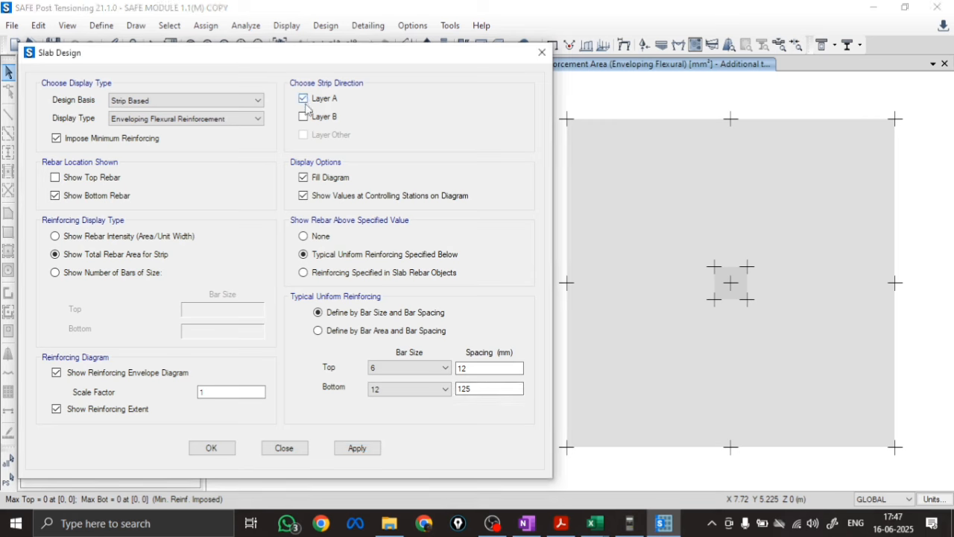
left_click(304, 236)
left_click(358, 449)
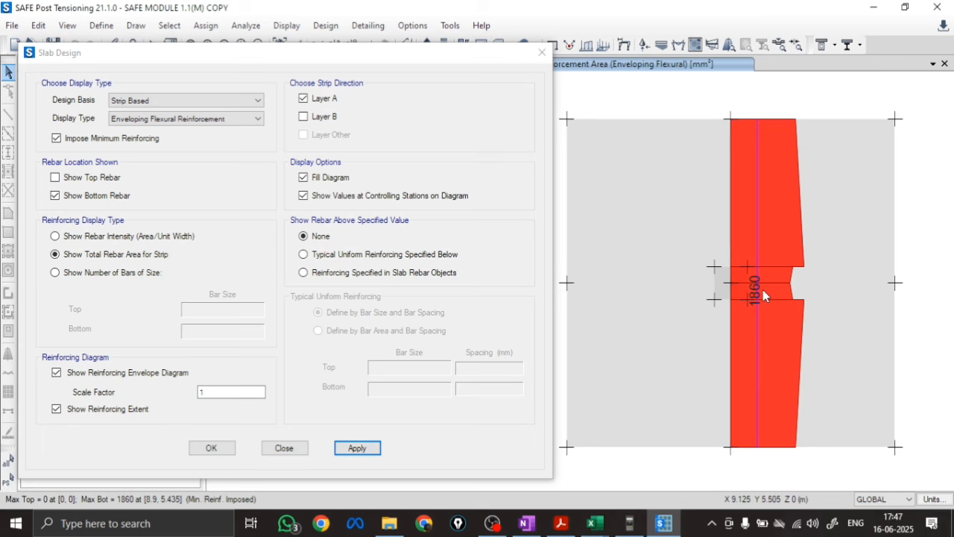
Show layer A rebar above a typical uniform reinforcing of size 12 bottom bars, trying spacings of 300 mm and 250 mm
left_click(342, 257)
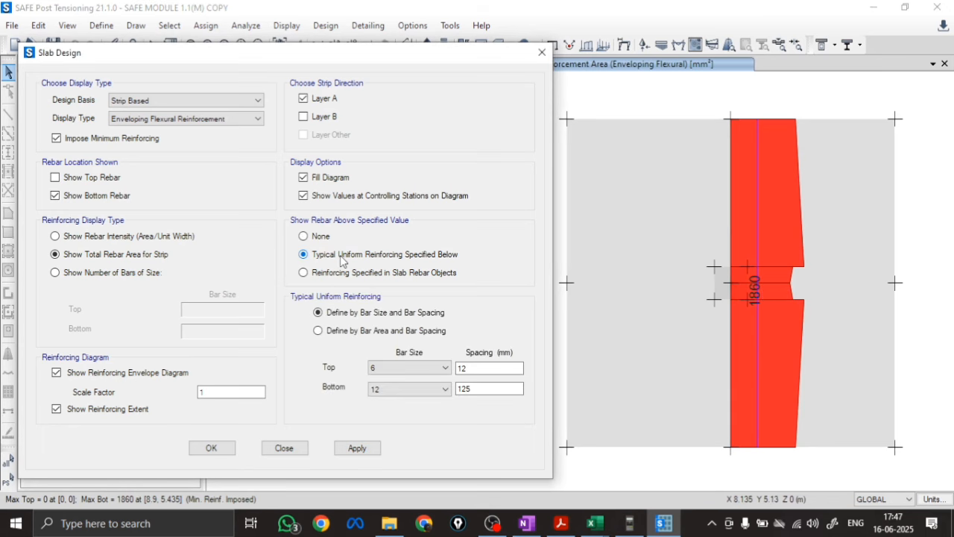
double_click(467, 388)
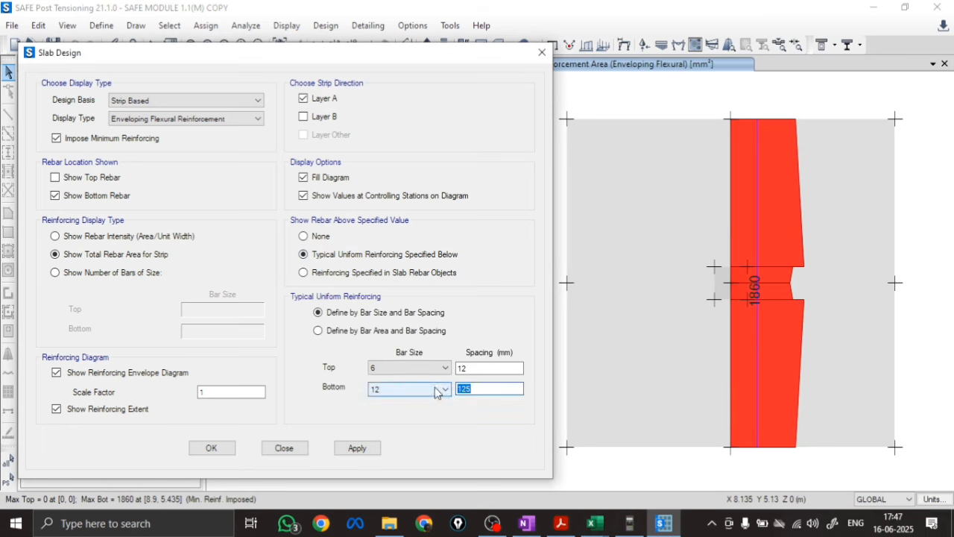
type("300")
left_click(369, 450)
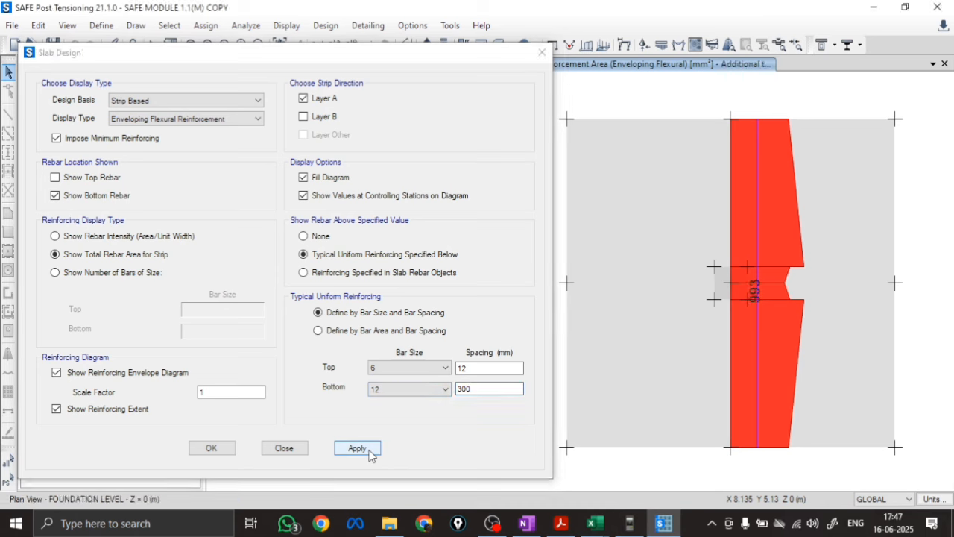
double_click(500, 388)
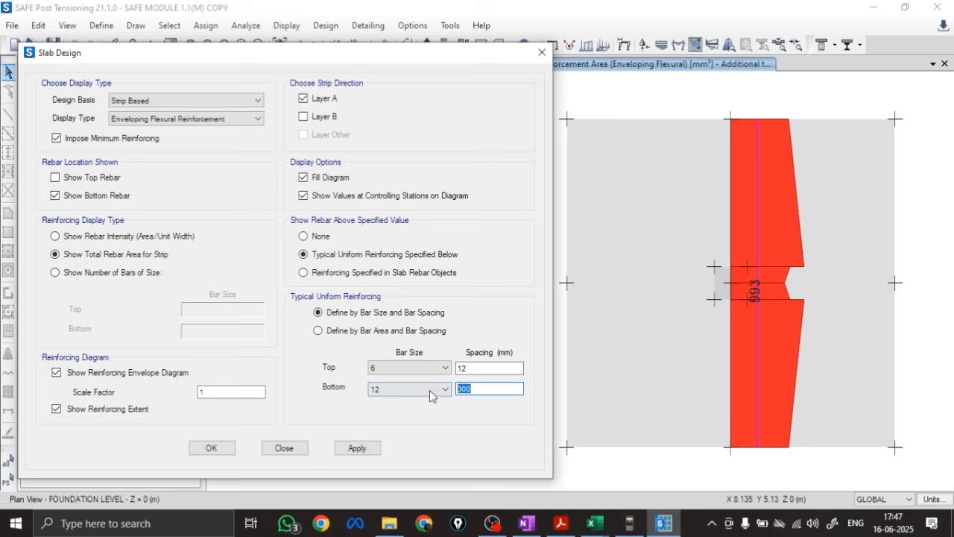
type("250")
left_click(355, 447)
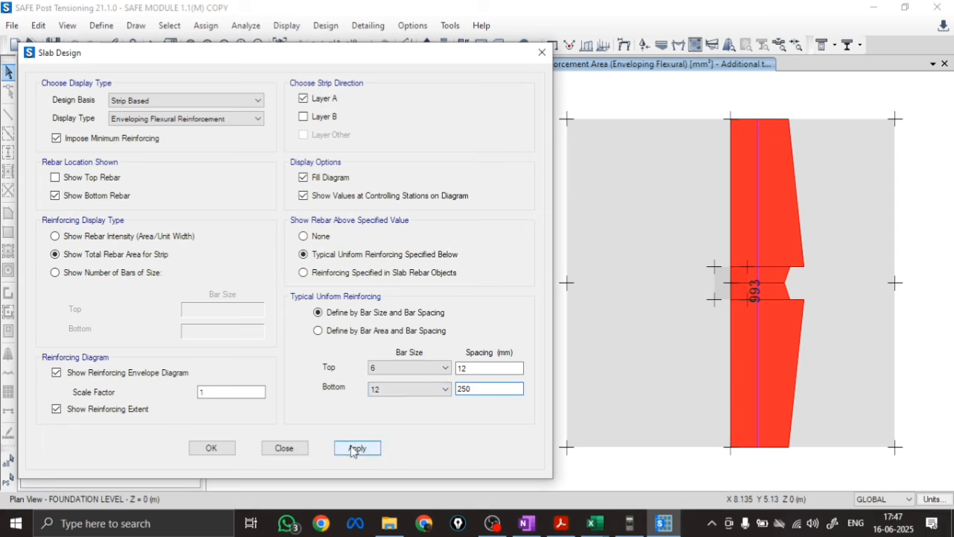
Try bottom bar spacings of 200 mm and 150 mm, applying each to the layer A diagram
double_click(478, 387)
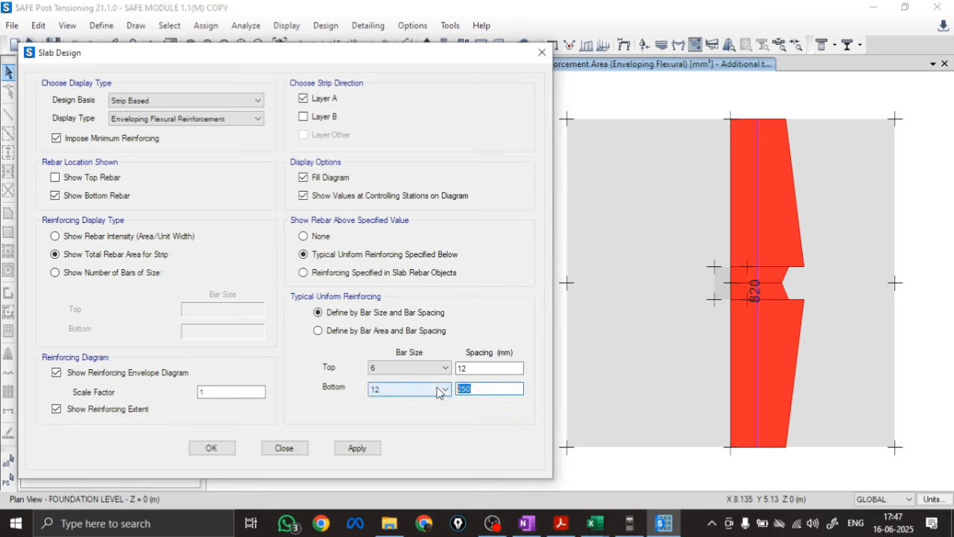
type("200")
left_click(355, 448)
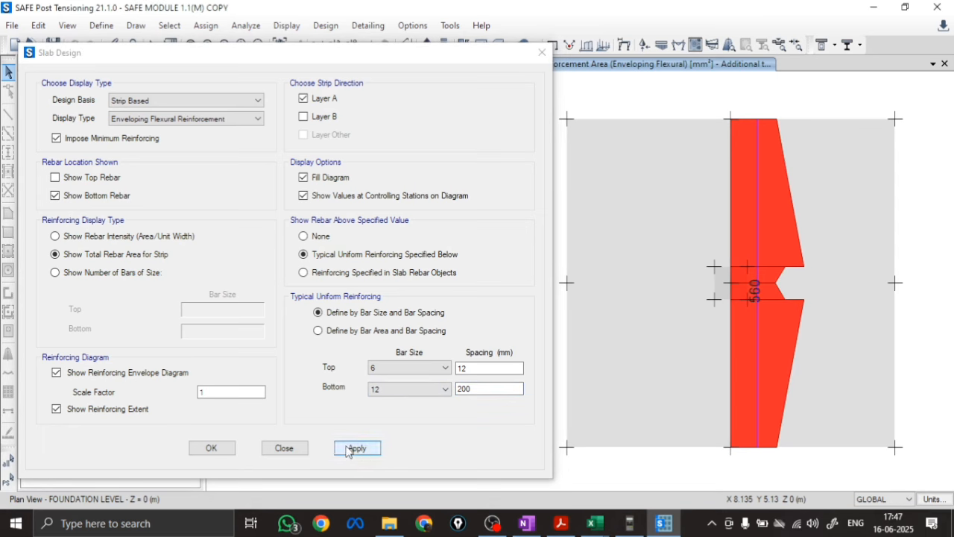
type("15")
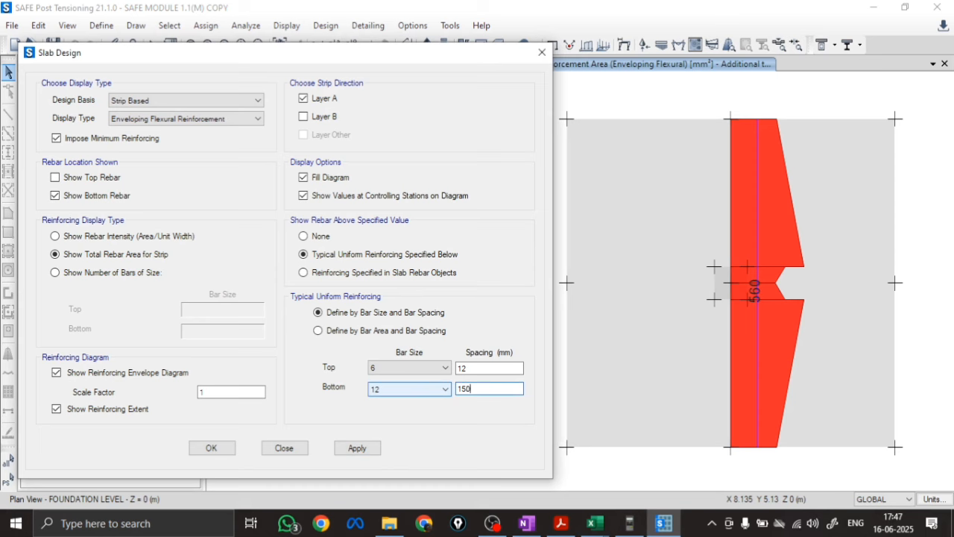
type("0")
left_click(357, 448)
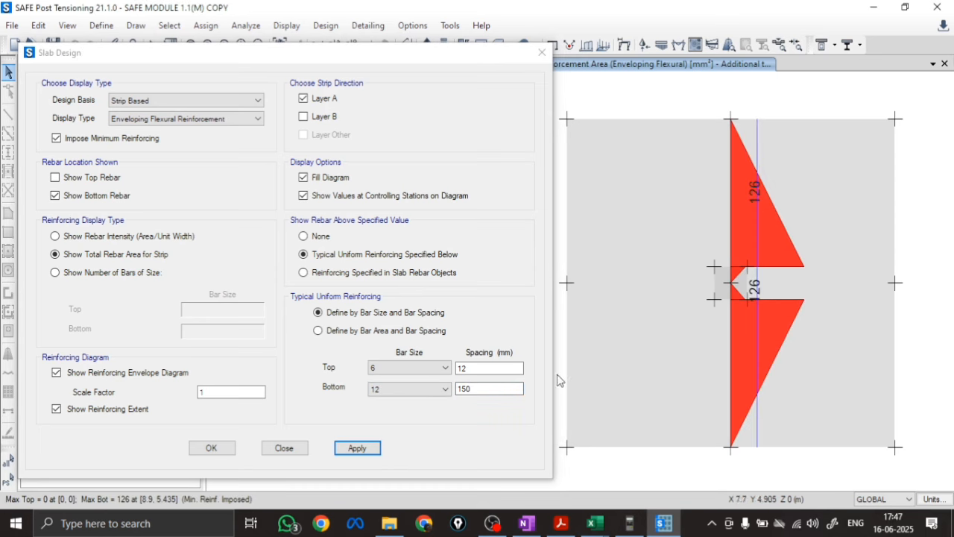
Set the bottom bar spacing to 125 mm and apply it to the layer A diagram
double_click(488, 389)
type("12")
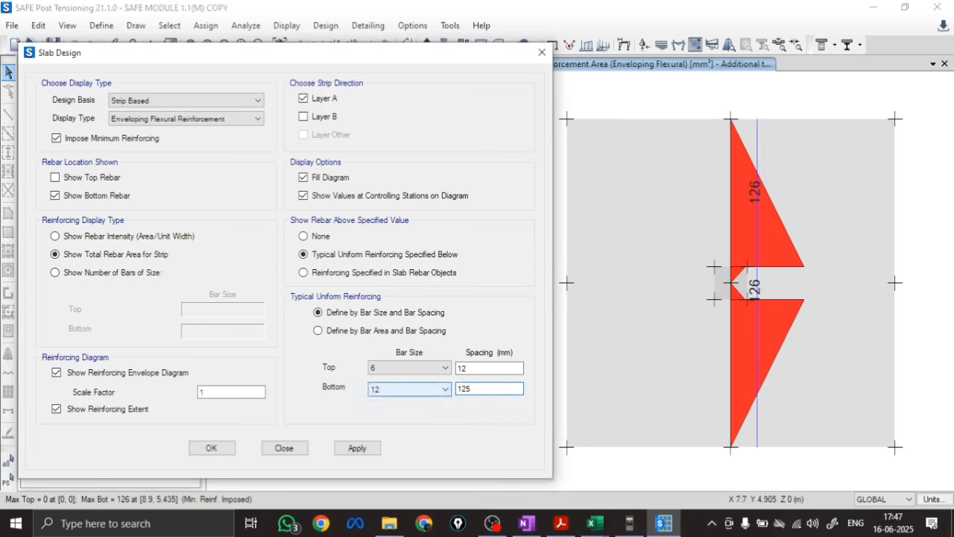
left_click(347, 449)
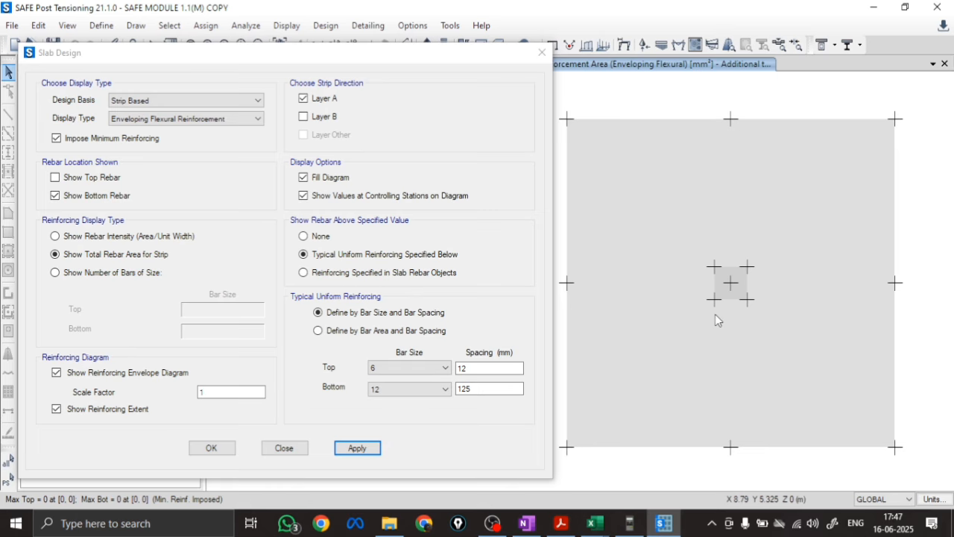
Switch to Excel and bring up the workbook comparing manual, Excel and SAFE software results
left_click(596, 510)
left_click(674, 466)
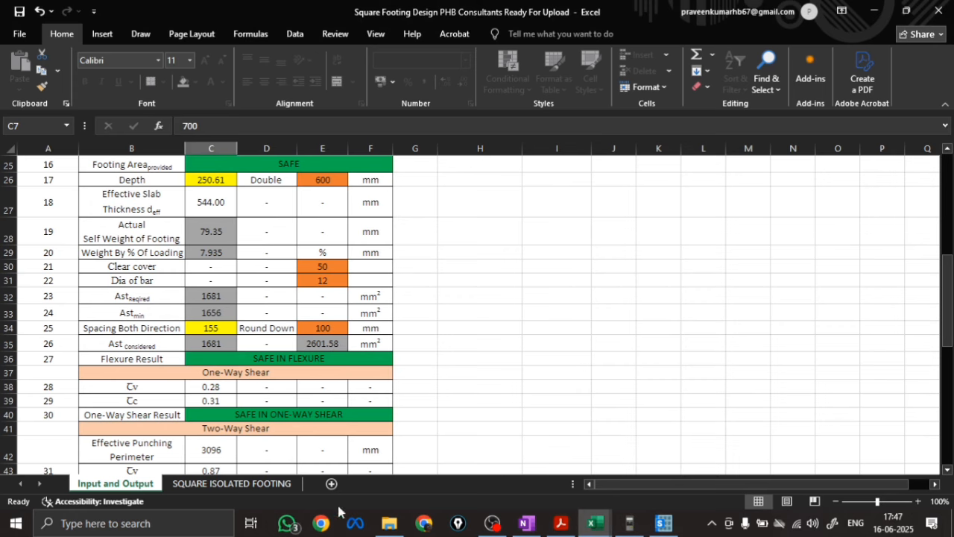
mouse_move(589, 528)
left_click(487, 466)
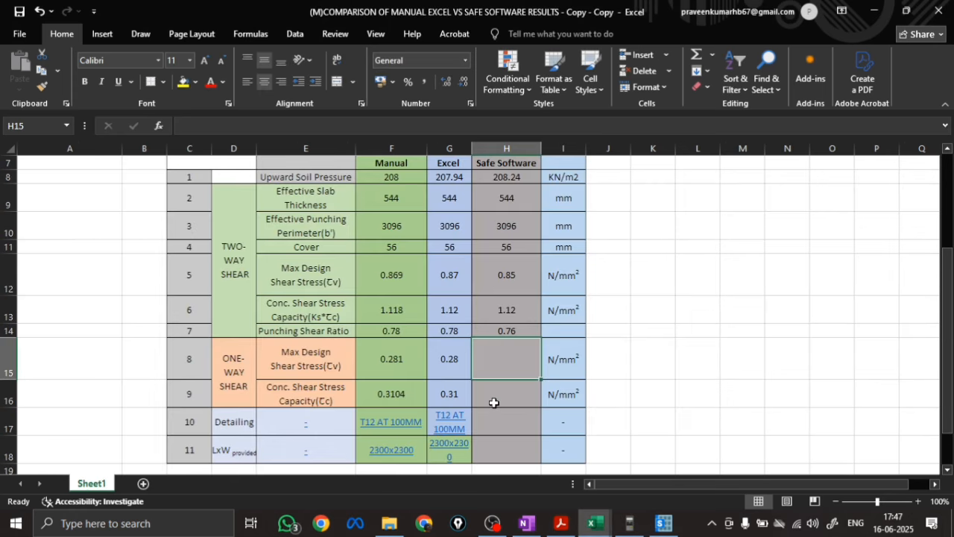
In the Safe Software column, enter T12 AT 125MM for Detailing and 2300X2300 for the provided LxW
scroll(494, 403, "down", 1)
left_click(495, 367)
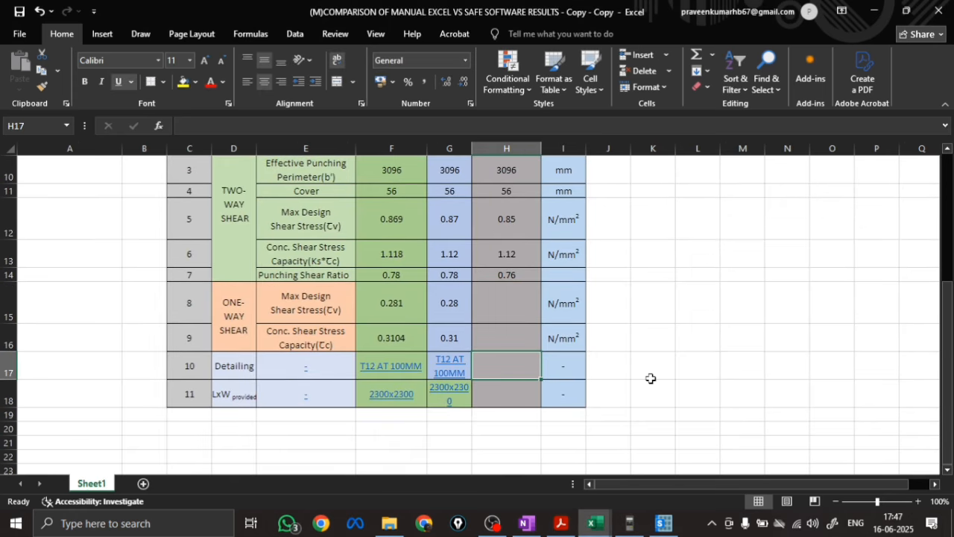
type("t")
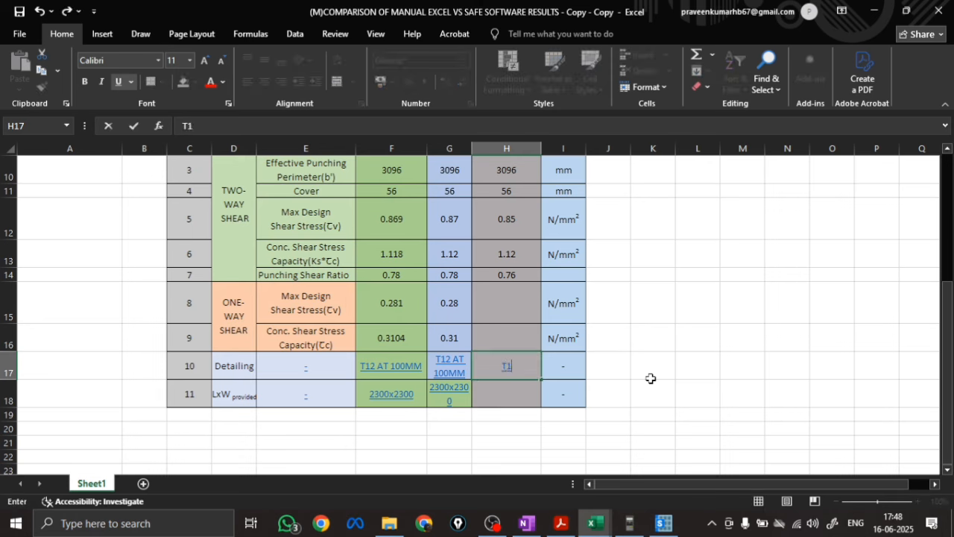
type("12 AT 125")
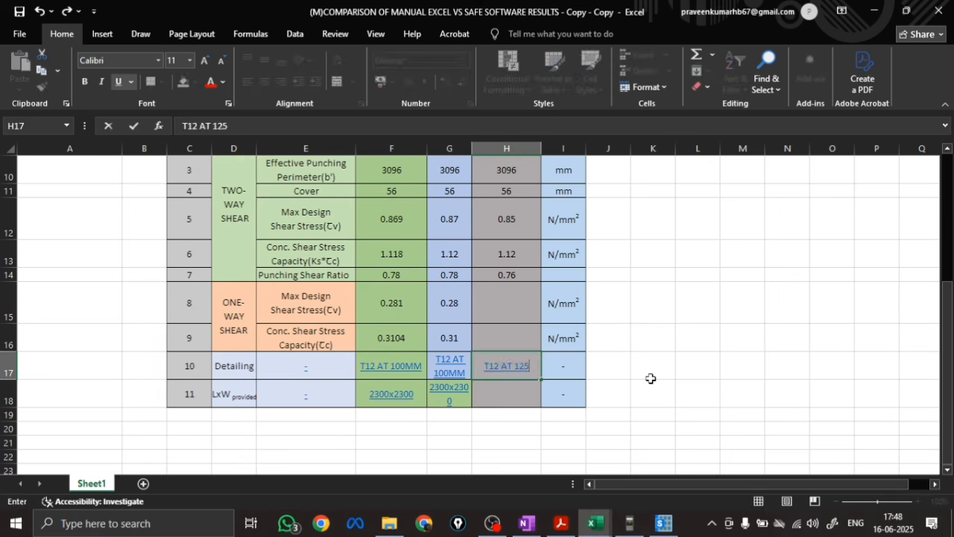
type("MM")
key("Return")
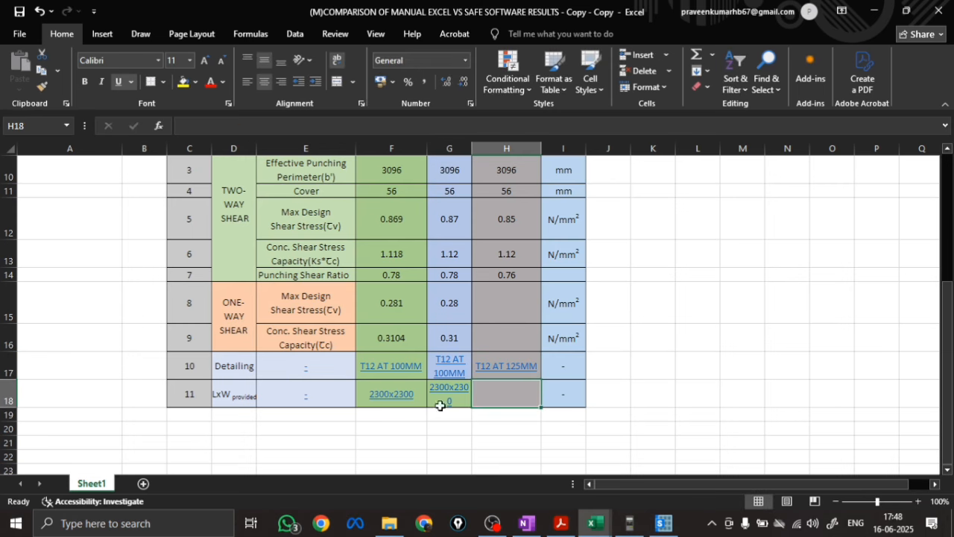
type("2300X2300")
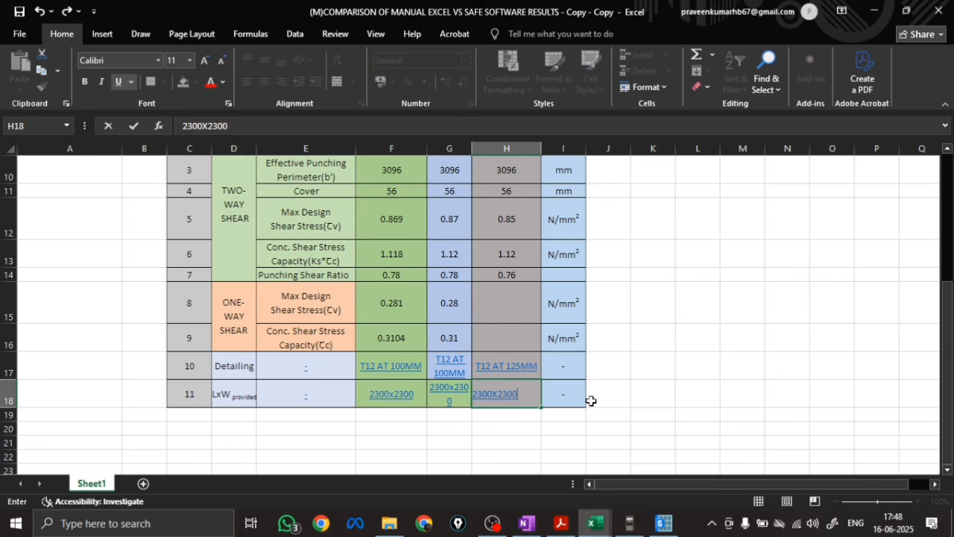
key("Return")
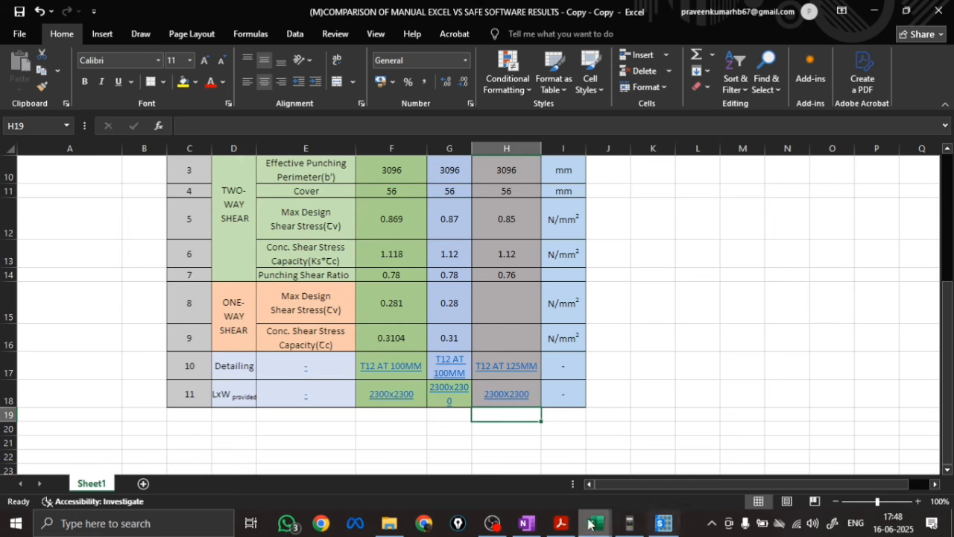
Return to SAFE and close the Slab Design settings to view the footing plan
left_click(669, 525)
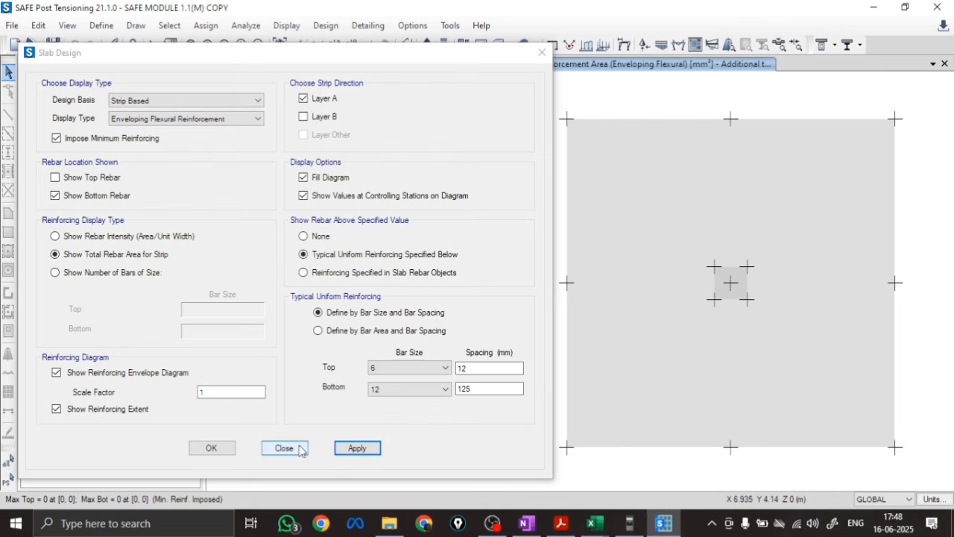
left_click(298, 450)
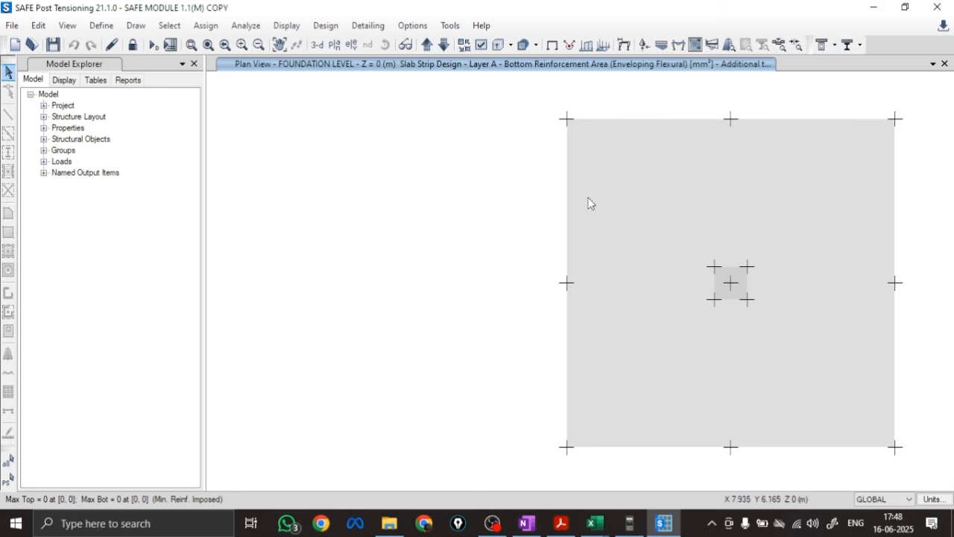
scroll(359, 220, "down", 3)
scroll(427, 222, "up", 3)
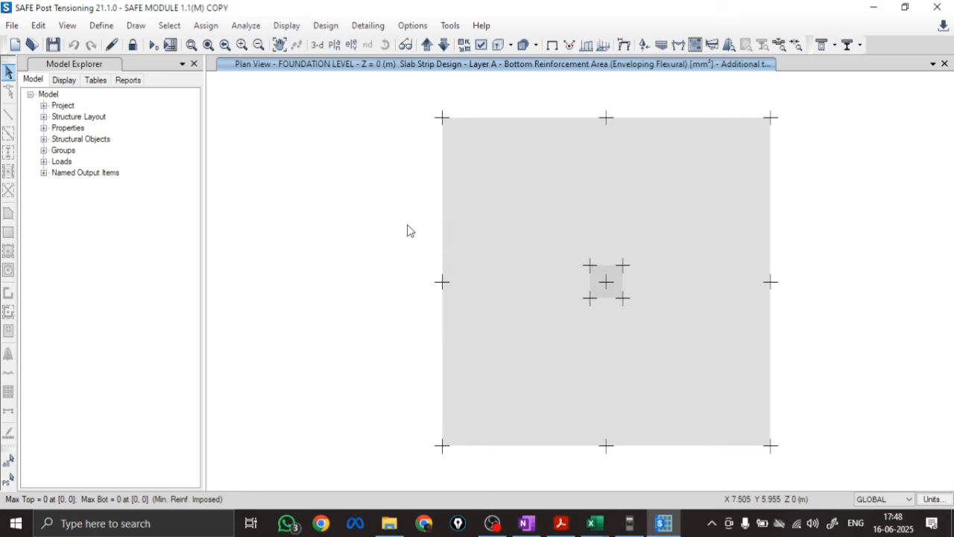
Switch to OneNote and handwrite a double-underlined red heading "One way shear check" below the spacing calculation
left_click(526, 523)
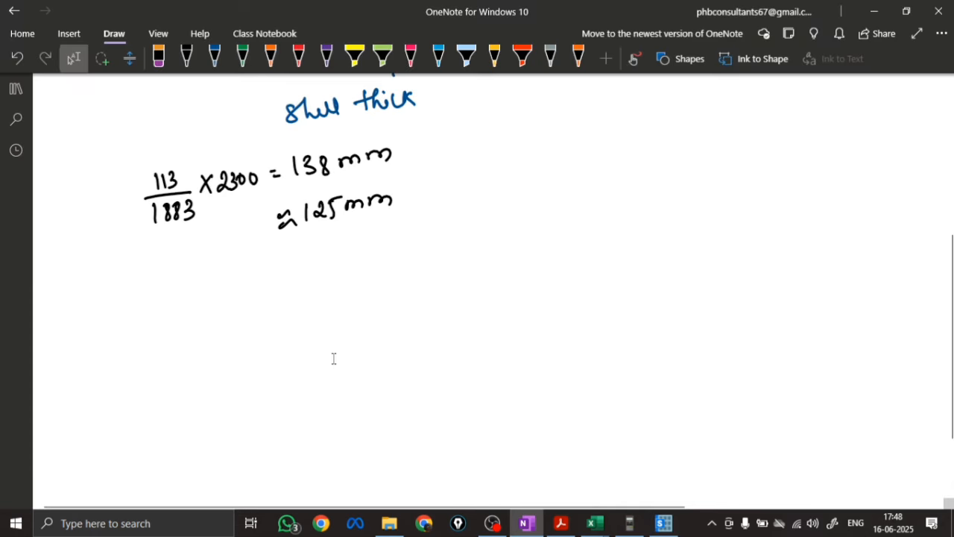
scroll(334, 359, "down", 2)
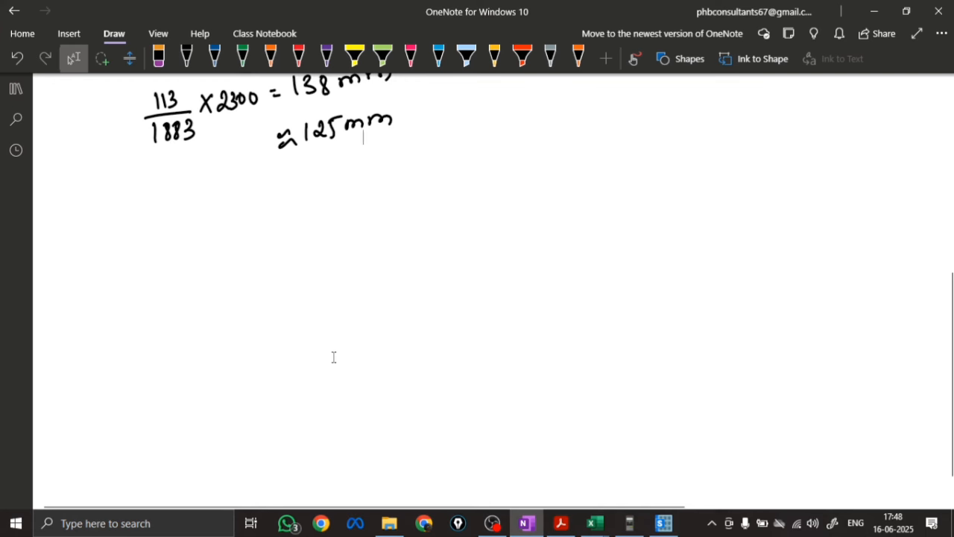
left_click(298, 57)
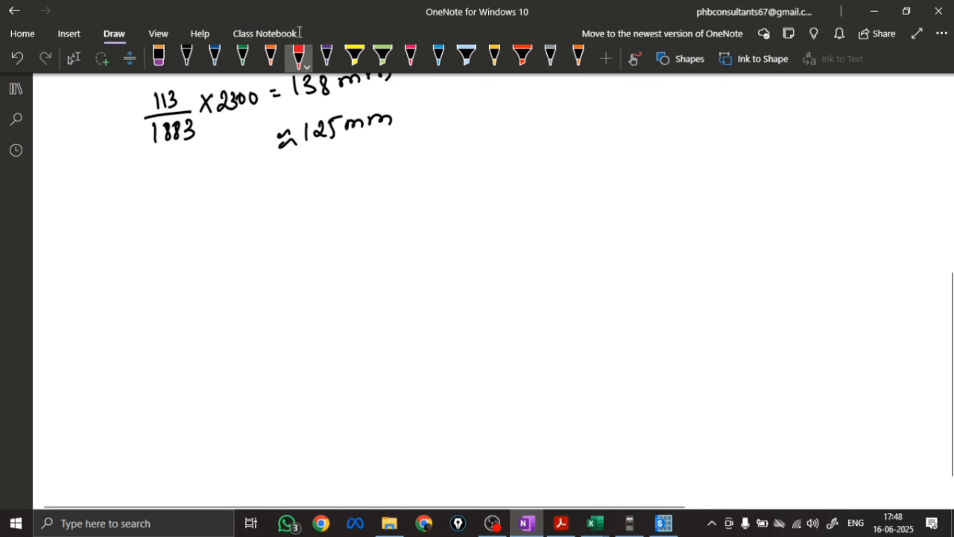
mouse_move(94, 204)
left_mouse_down()
mouse_move(152, 203)
mouse_move(170, 213)
mouse_move(204, 187)
mouse_move(302, 179)
mouse_move(296, 209)
left_mouse_up()
left_click_drag(82, 240, 296, 209)
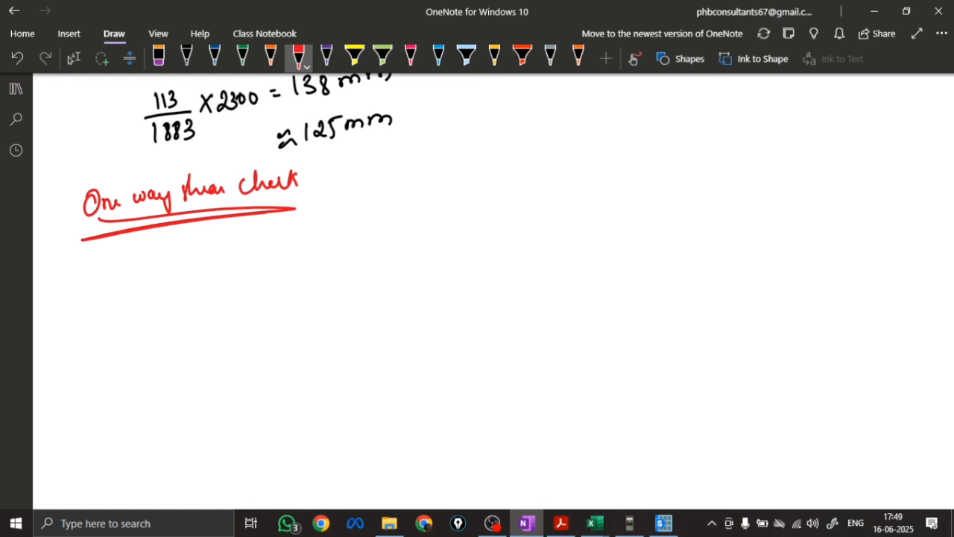
Sketch a blue elevation of the column standing on its rectangular footing below the one-way shear heading
left_click(215, 56)
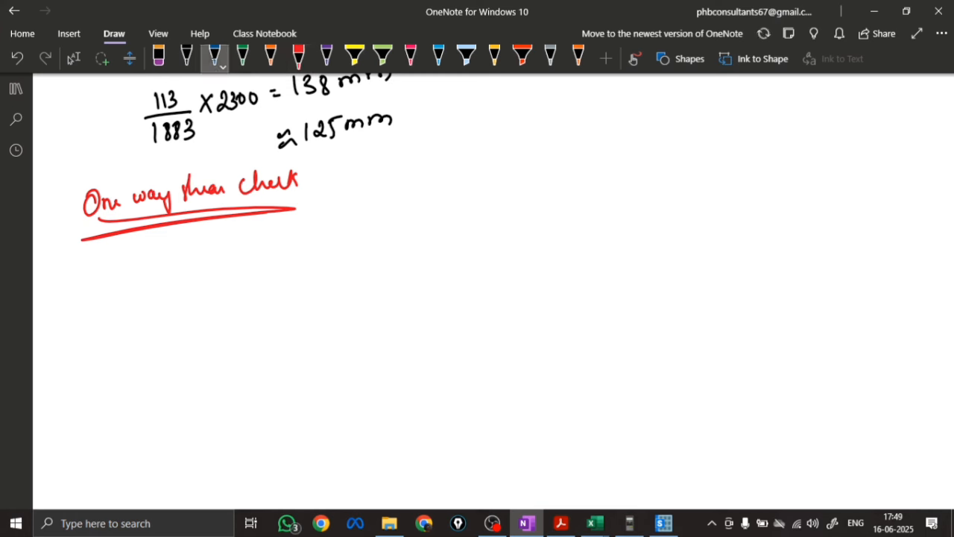
left_click_drag(437, 233, 447, 297)
left_click_drag(474, 233, 483, 295)
left_click_drag(403, 305, 454, 299)
left_click_drag(477, 297, 544, 295)
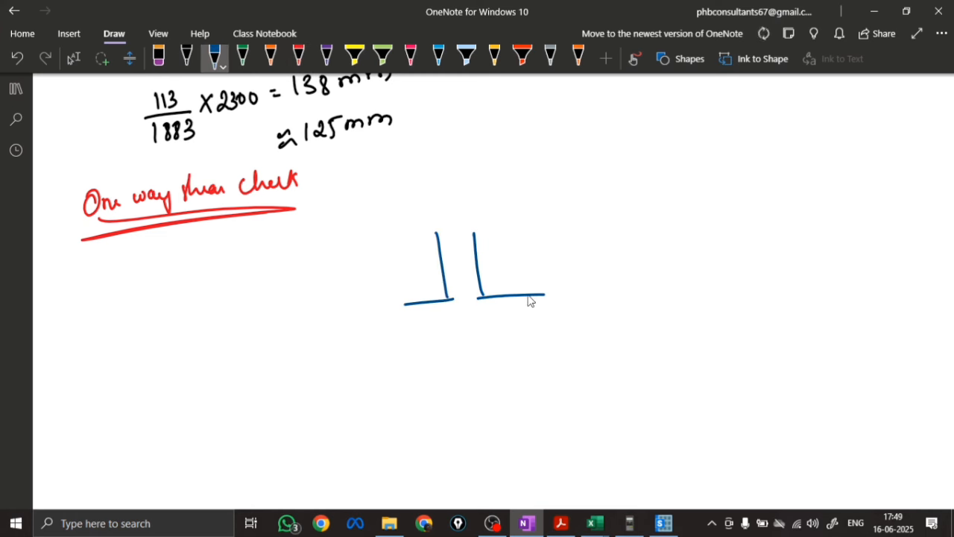
mouse_move(399, 306)
left_mouse_down()
mouse_move(465, 337)
mouse_move(544, 298)
mouse_move(415, 304)
left_mouse_up()
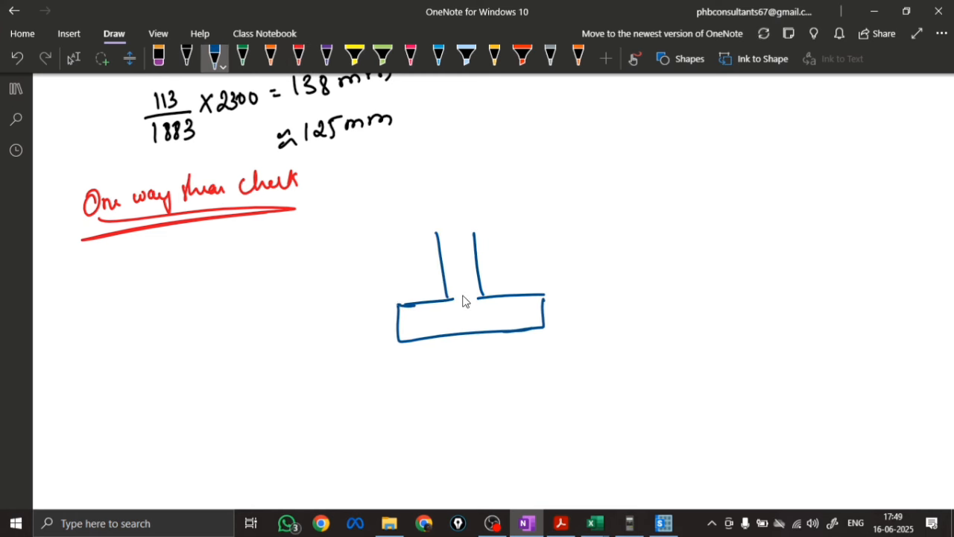
Mark the critical section at distance d from the column face and label it "effective depth = 544mm"
left_click_drag(515, 250, 522, 336)
mouse_move(489, 270)
left_mouse_down()
mouse_move(516, 271)
mouse_move(509, 279)
mouse_move(494, 258)
mouse_move(555, 233)
left_mouse_up()
mouse_move(544, 226)
left_mouse_down()
mouse_move(546, 240)
mouse_move(626, 196)
mouse_move(684, 191)
mouse_move(722, 151)
mouse_move(766, 153)
mouse_move(821, 127)
left_mouse_up()
left_click_drag(713, 169, 723, 162)
left_click_drag(714, 174, 726, 169)
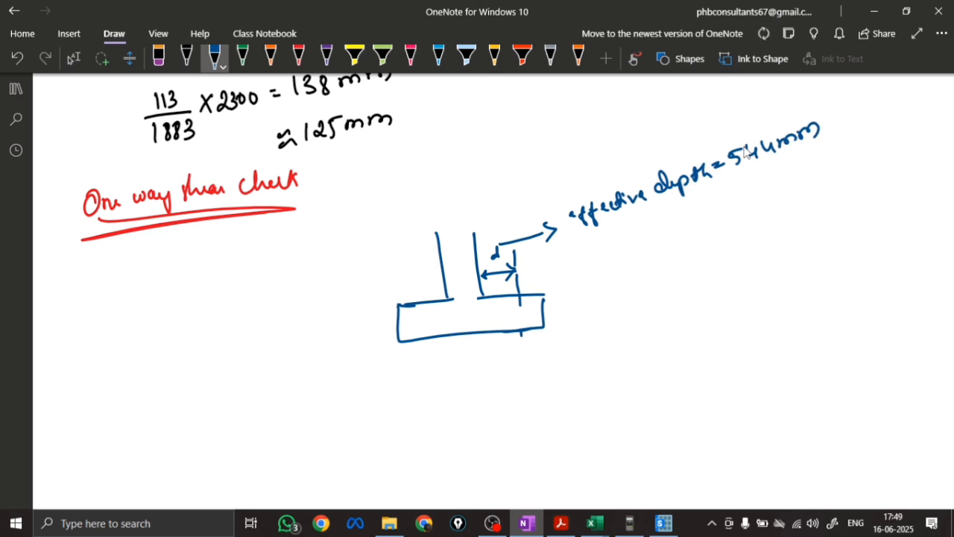
key("Escape")
Highlight the critical section through the footing in red and add an arrow leading to the label "τv ="
scroll(393, 315, "down", 3)
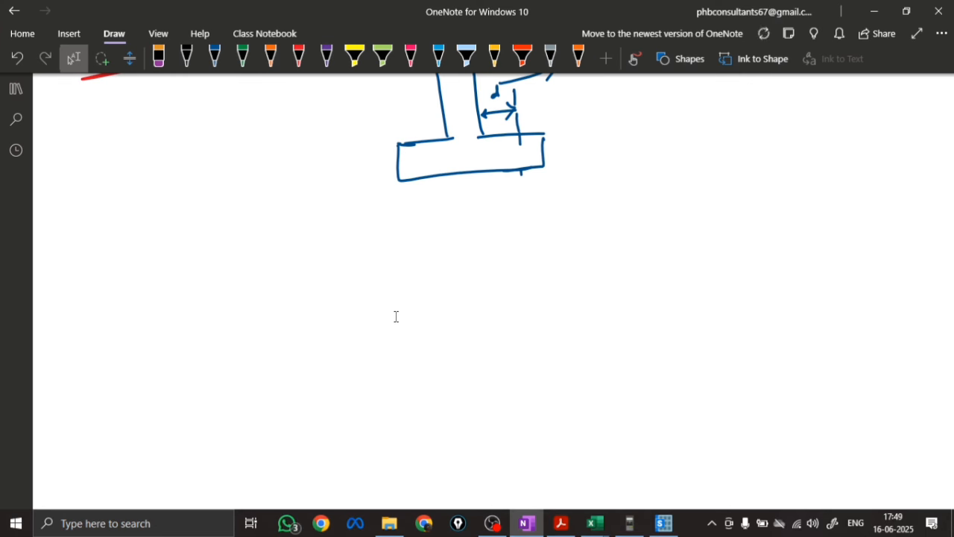
left_click(298, 58)
mouse_move(518, 140)
left_mouse_down()
mouse_move(521, 170)
mouse_move(566, 132)
left_mouse_up()
mouse_move(570, 126)
left_mouse_down()
mouse_move(571, 136)
mouse_move(602, 114)
left_mouse_up()
mouse_move(592, 117)
left_mouse_down()
mouse_move(594, 128)
mouse_move(610, 118)
left_mouse_up()
left_click_drag(621, 113, 630, 110)
left_click_drag(620, 118, 633, 114)
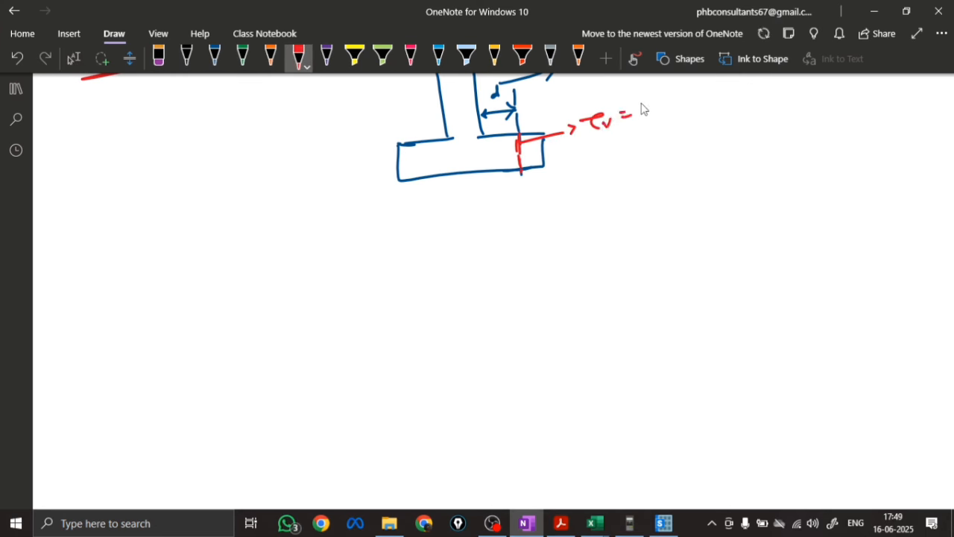
Write "τc =" and the one-way shear condition "τv < τc" in red beneath the τv label
left_click_drag(587, 160, 607, 155)
mouse_move(599, 158)
left_mouse_down()
mouse_move(601, 168)
mouse_move(624, 167)
left_mouse_up()
left_click_drag(639, 152, 645, 157)
mouse_move(607, 192)
left_mouse_down()
mouse_move(631, 185)
mouse_move(622, 207)
left_mouse_up()
mouse_move(631, 198)
left_mouse_down()
mouse_move(674, 192)
mouse_move(709, 168)
left_mouse_up()
left_click_drag(698, 170, 702, 182)
left_click_drag(723, 174, 727, 180)
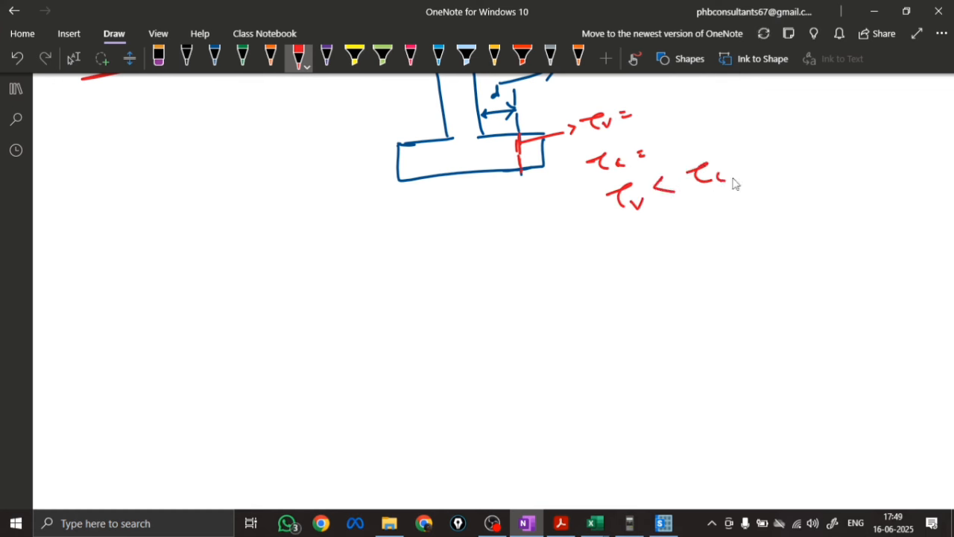
Write a short pass note in red beneath the one-way shear condition "τv < τc"
mouse_move(659, 216)
left_mouse_down()
mouse_move(667, 229)
mouse_move(695, 210)
left_mouse_up()
mouse_move(713, 195)
left_mouse_down()
mouse_move(714, 207)
mouse_move(759, 195)
left_mouse_up()
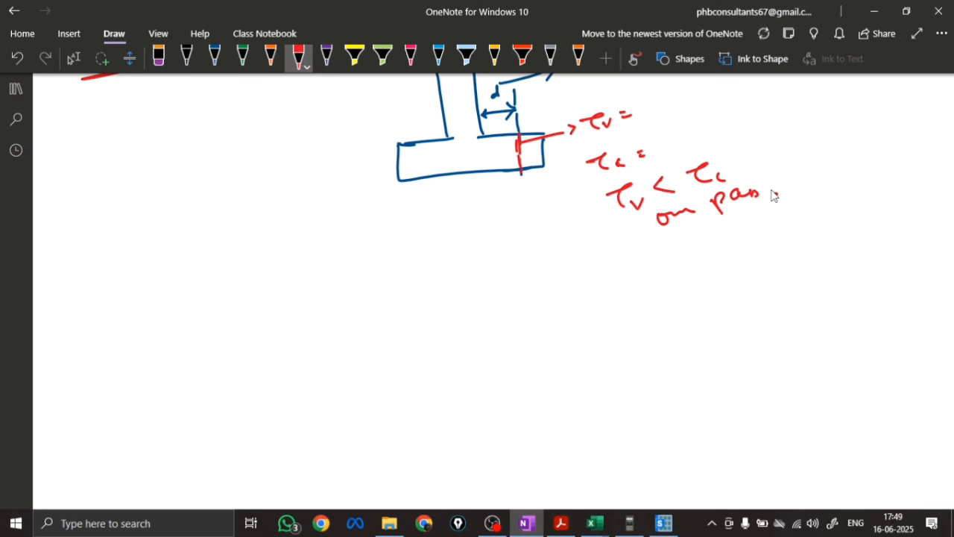
left_click(771, 204)
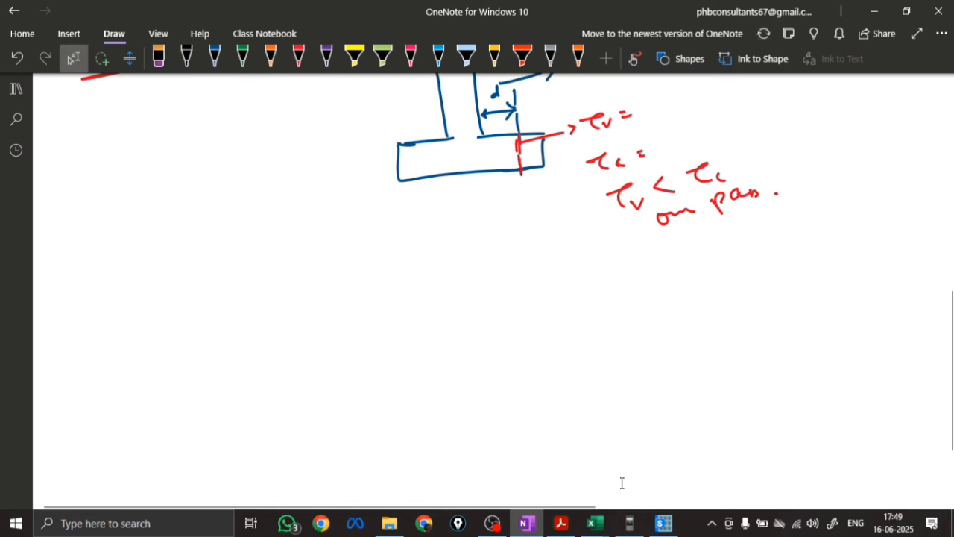
Switch to SAFE and choose the 1.5LL load combination for the strip forces display
left_click(664, 522)
left_click(286, 25)
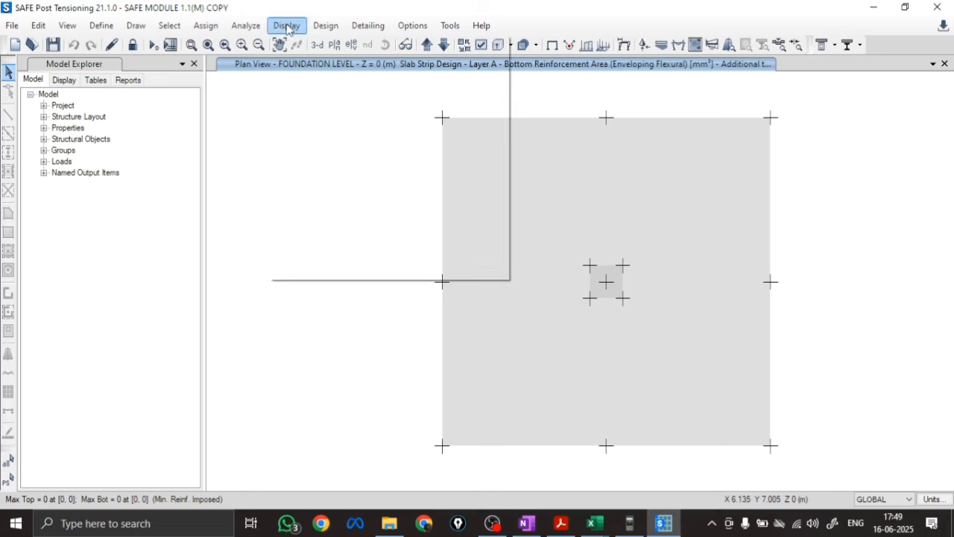
mouse_move(319, 111)
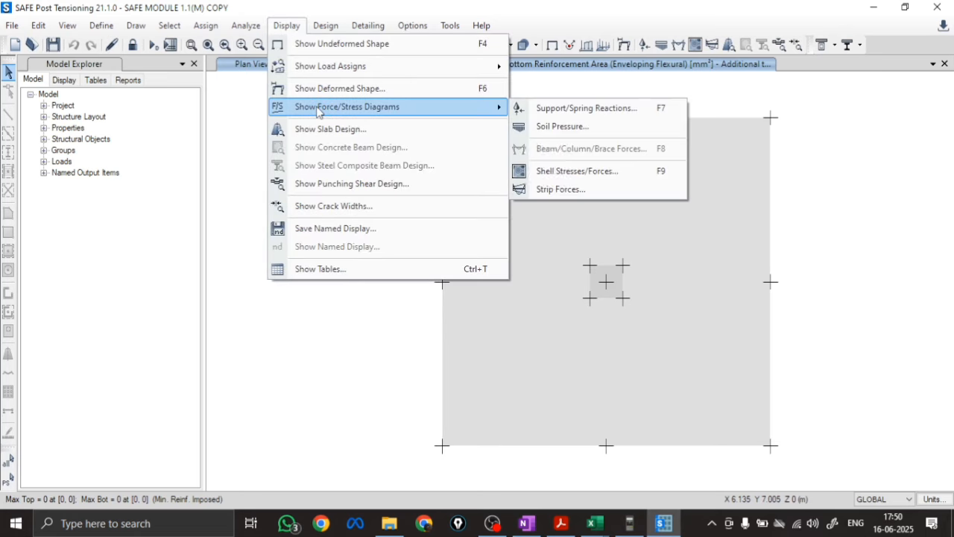
left_click(560, 189)
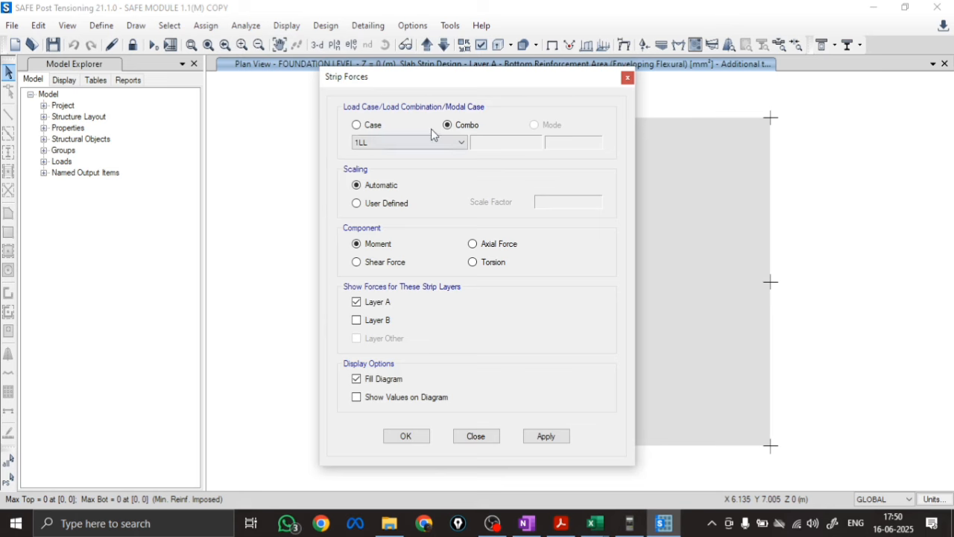
left_click(385, 146)
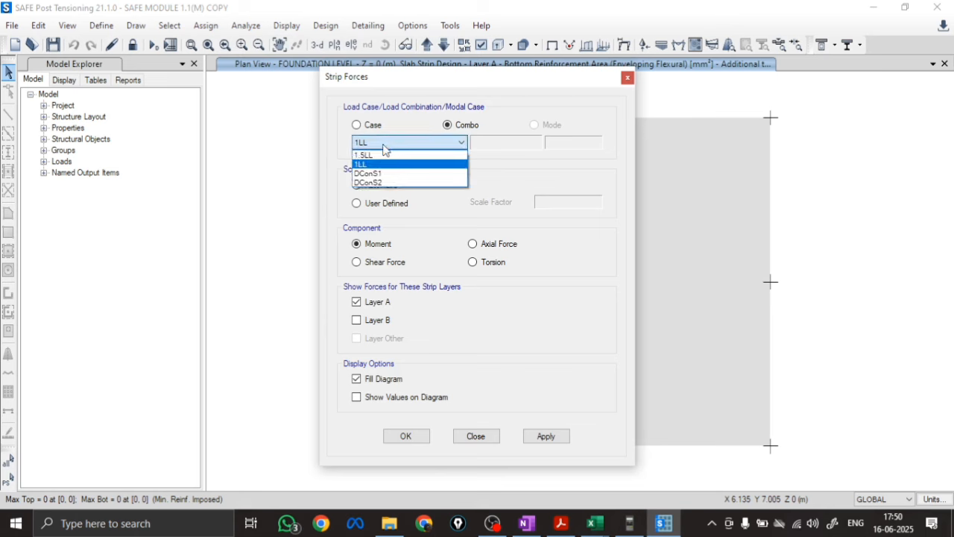
left_click(379, 155)
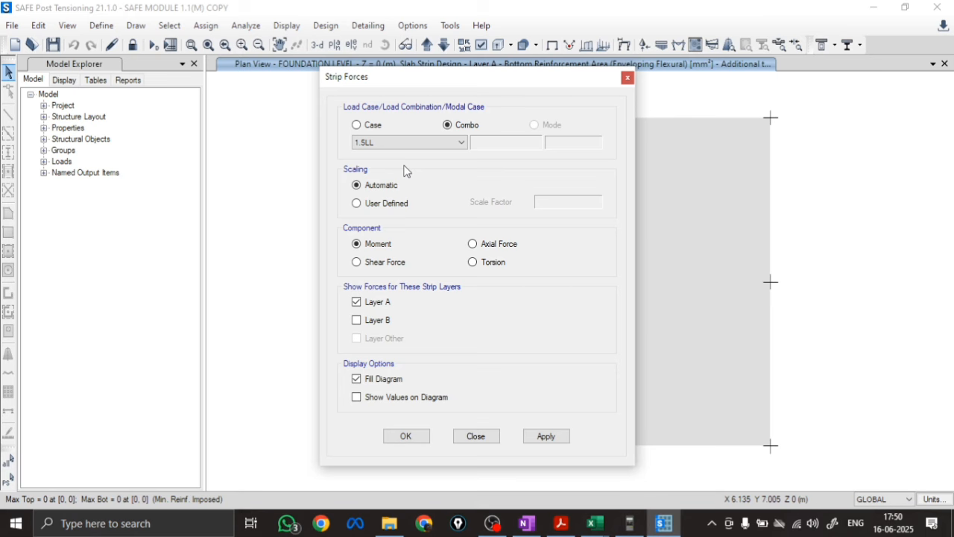
Show the Layer B strip shear force with values on the filled diagram and read the shear along the strip beside the column
left_click(356, 302)
left_click(357, 320)
left_click(367, 263)
left_click(385, 397)
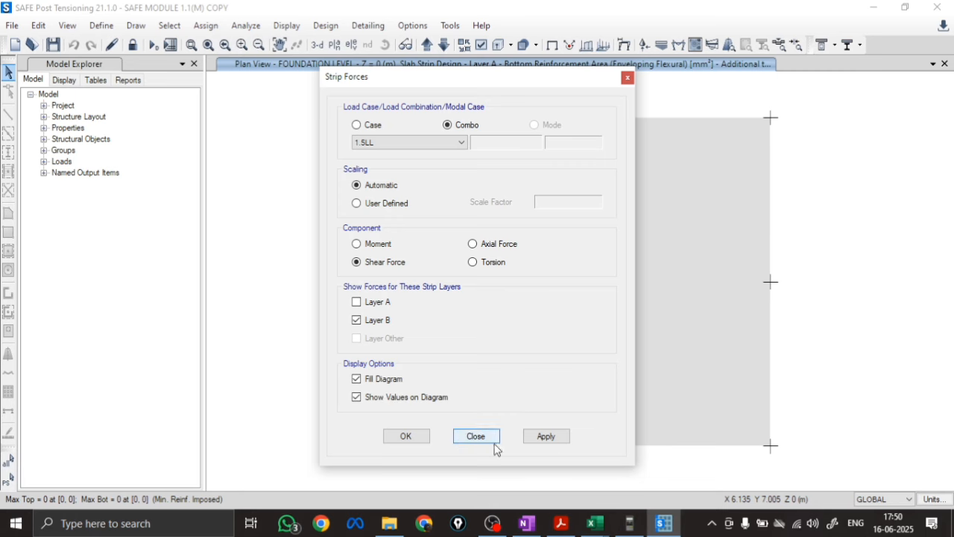
left_click(545, 437)
left_click(407, 436)
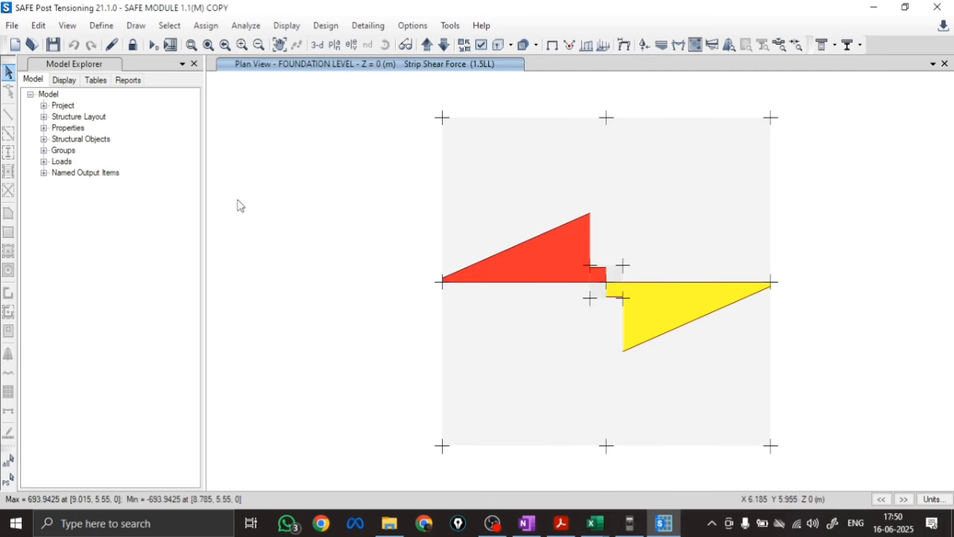
mouse_move(670, 283)
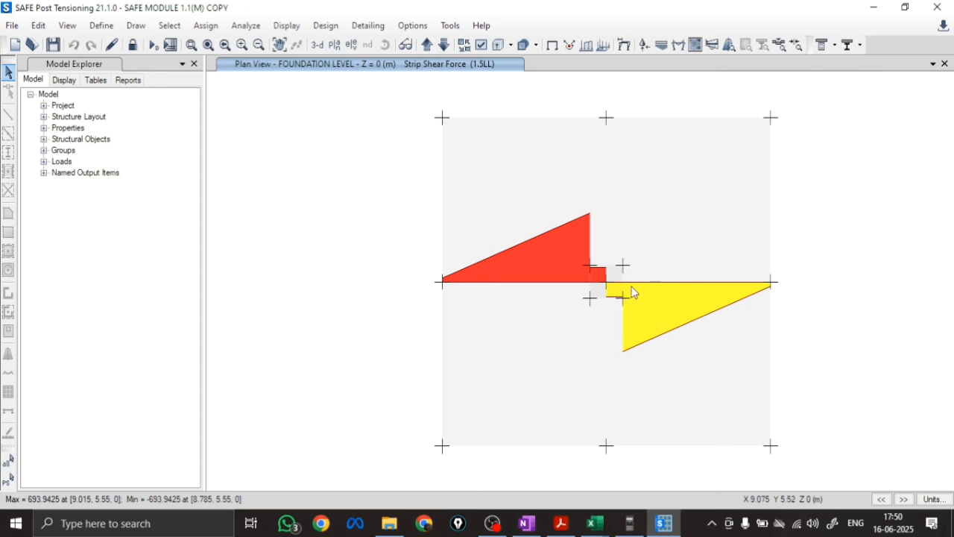
mouse_move(626, 282)
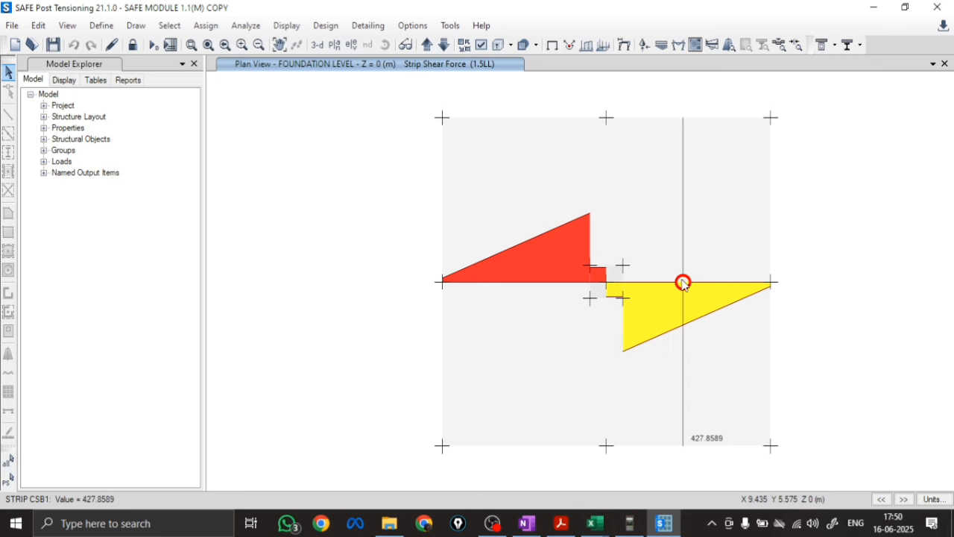
Unlock the model, accepting deletion of the analysis results, and hide the two design strips crossing the footing
left_click(133, 45)
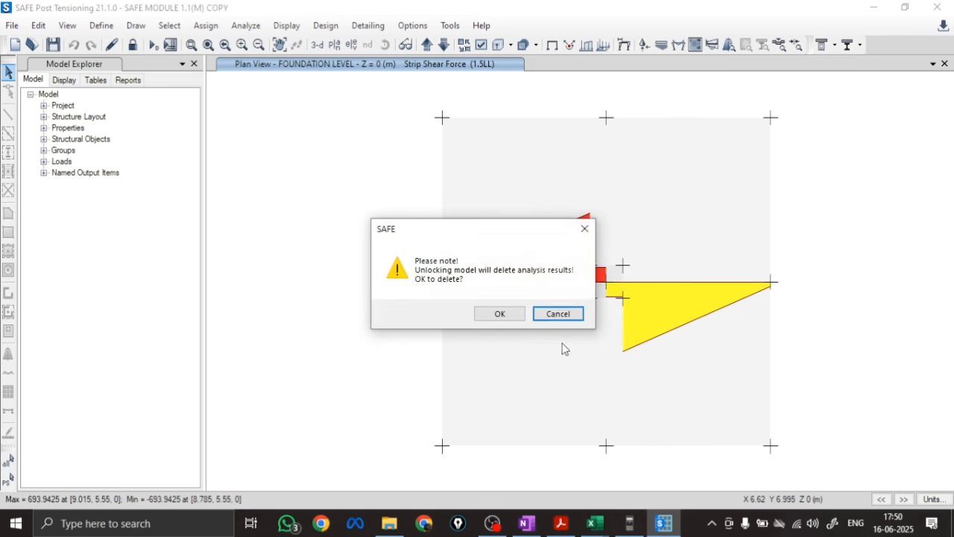
left_click(500, 313)
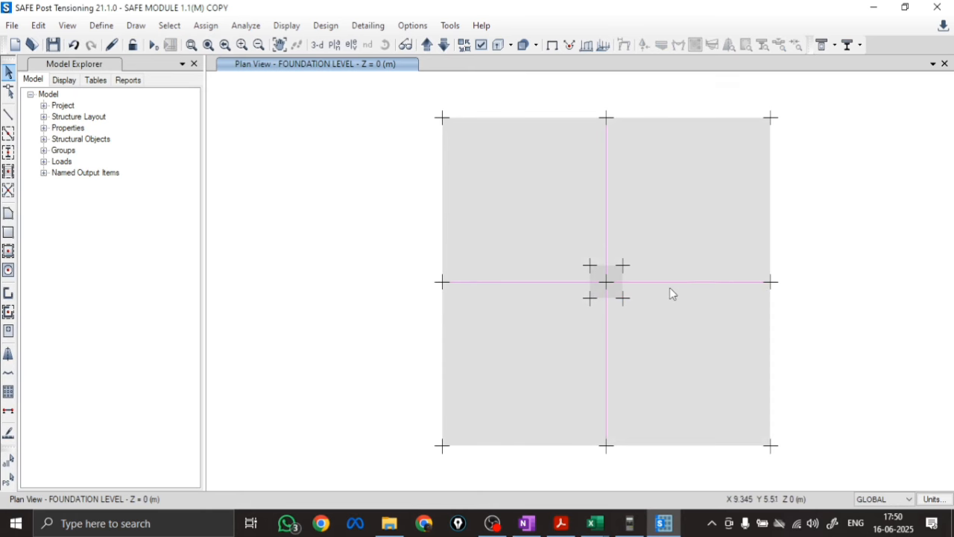
left_click(530, 283)
left_click(608, 329)
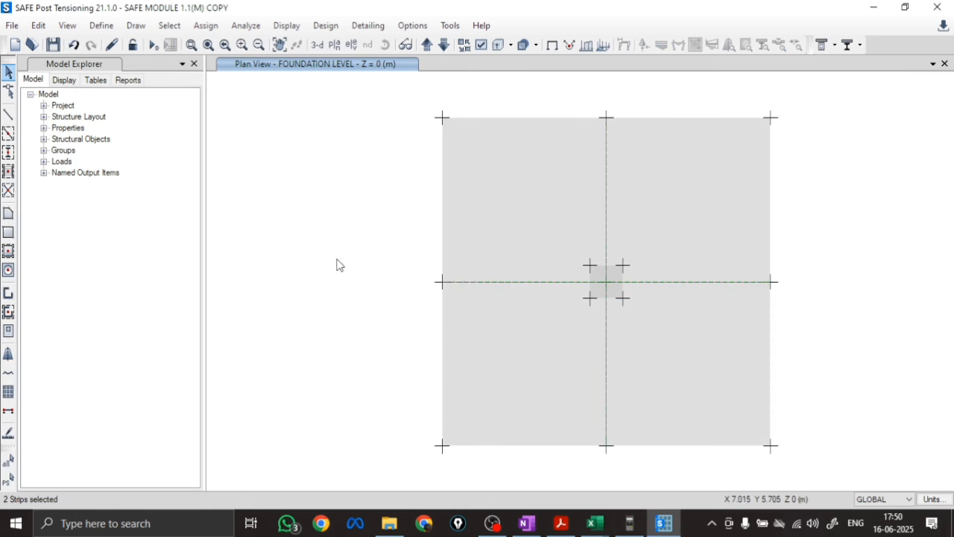
right_click(276, 244)
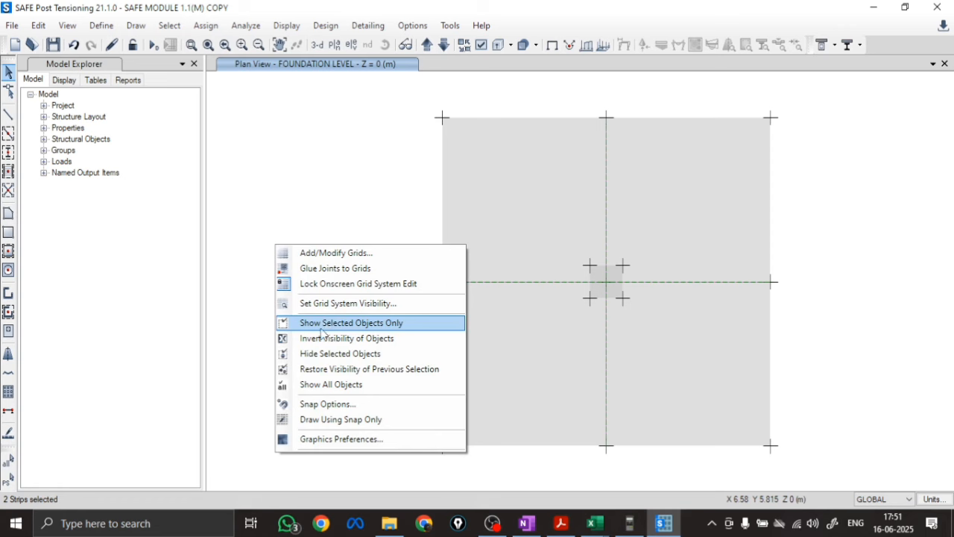
left_click(328, 355)
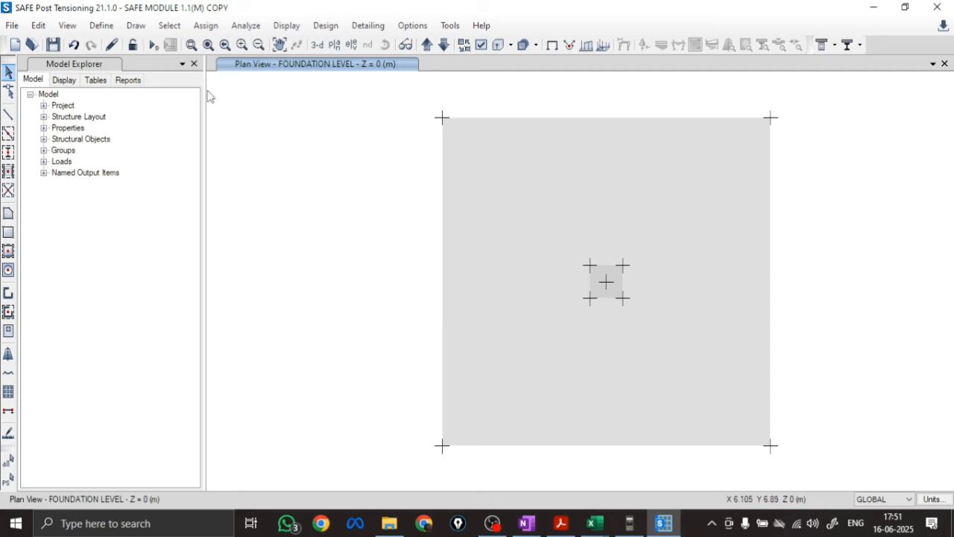
left_click(136, 27)
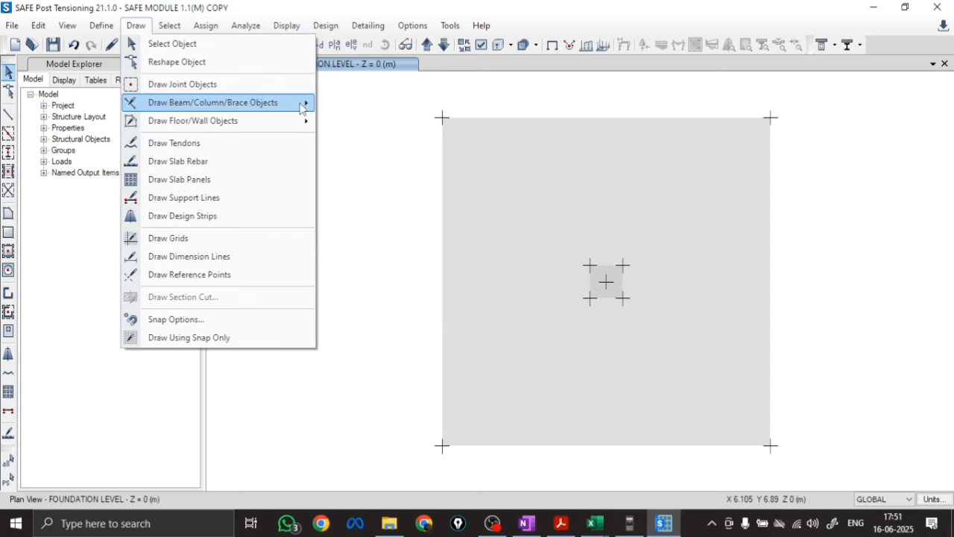
left_click(344, 172)
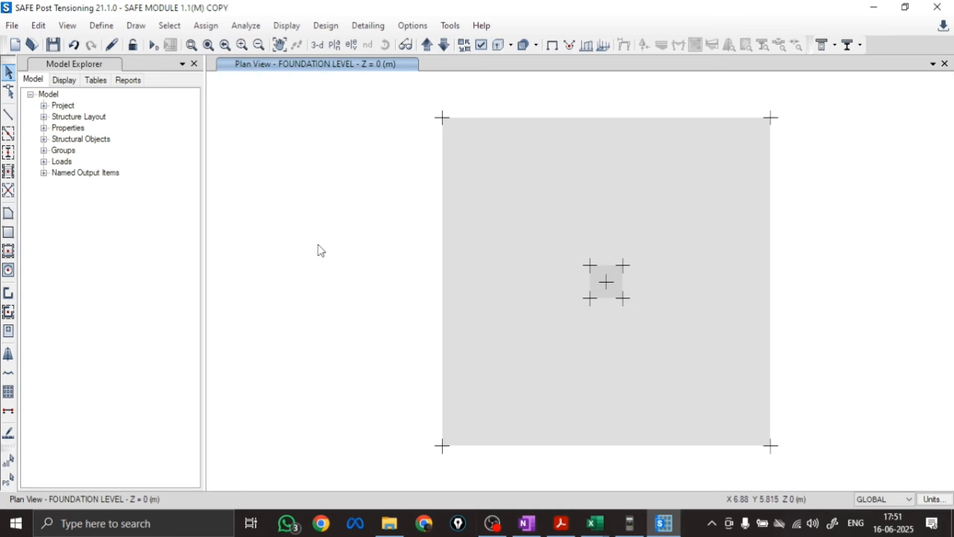
left_click(527, 523)
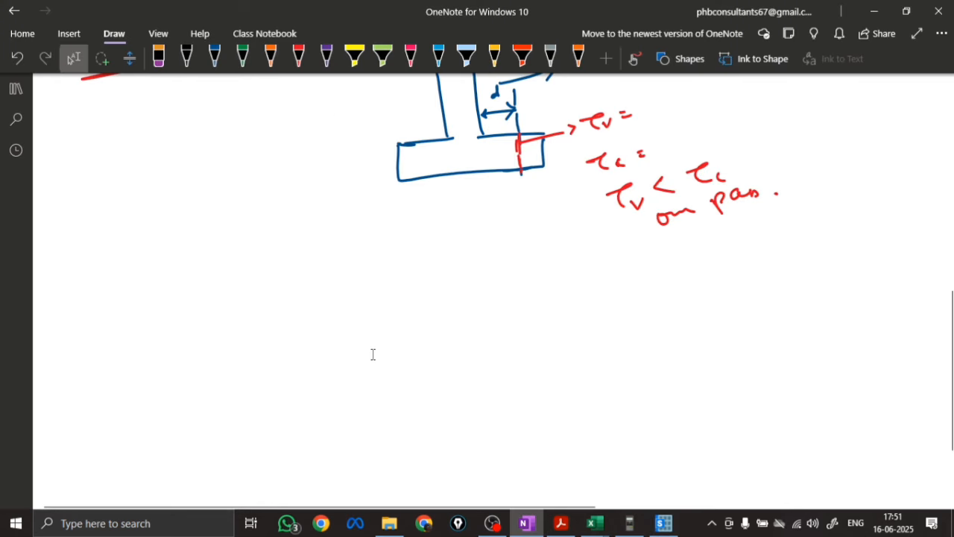
scroll(373, 355, "down", 2)
left_click(664, 523)
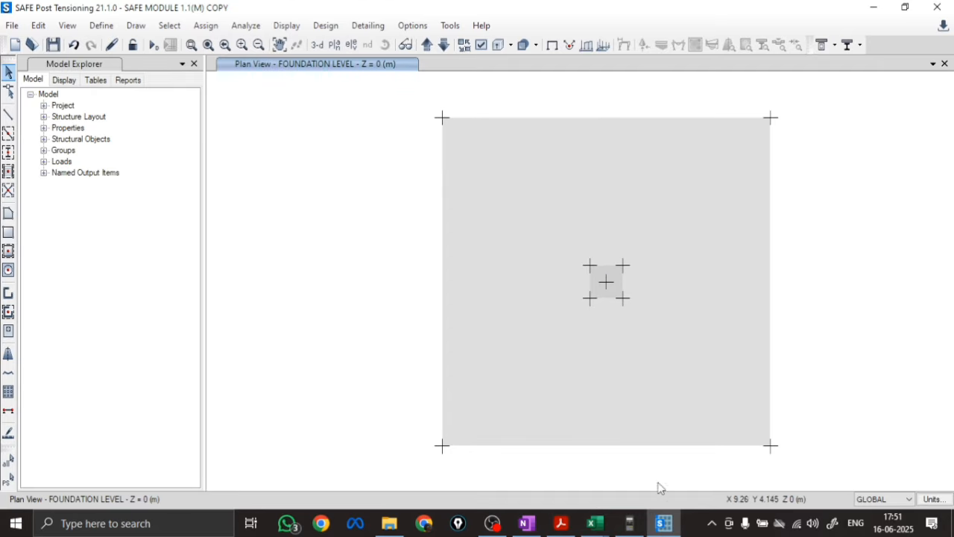
Switch to OneNote and sketch a blue footing plan below the shear notes, with a small square column marked at its centre
left_click(526, 523)
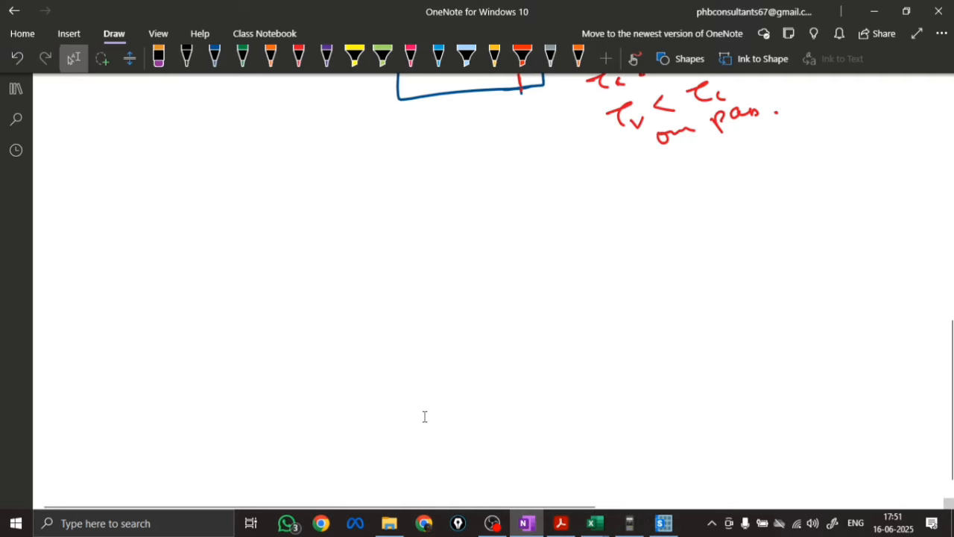
left_click(214, 56)
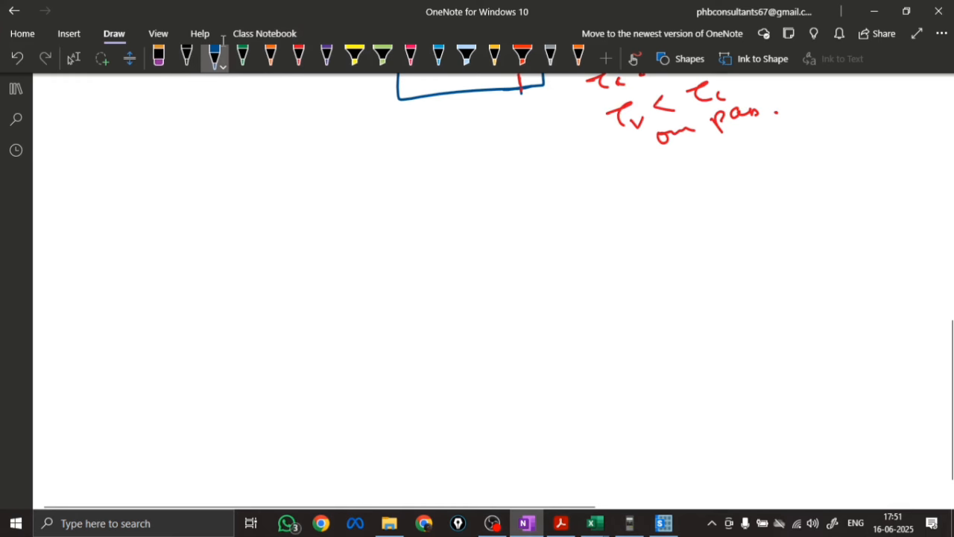
mouse_move(380, 298)
left_mouse_down()
mouse_move(413, 262)
mouse_move(429, 296)
left_mouse_up()
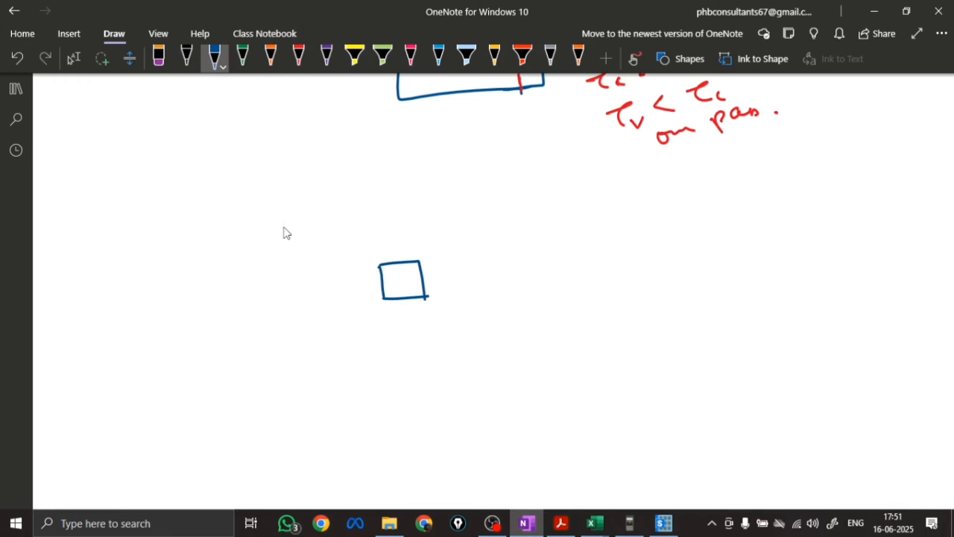
mouse_move(283, 224)
left_mouse_down()
mouse_move(301, 361)
mouse_move(499, 271)
mouse_move(510, 351)
left_mouse_up()
left_click_drag(306, 362, 511, 351)
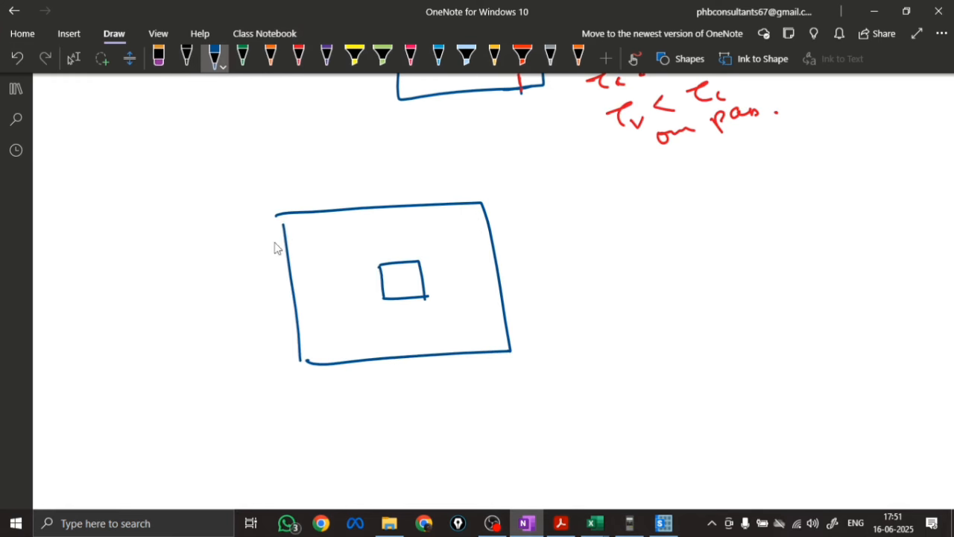
left_click_drag(278, 215, 279, 234)
Annotate the plan in orange with the 230 mm column width, the dashed critical section at d = 544, and the centre offset "115+544"
left_click(271, 58)
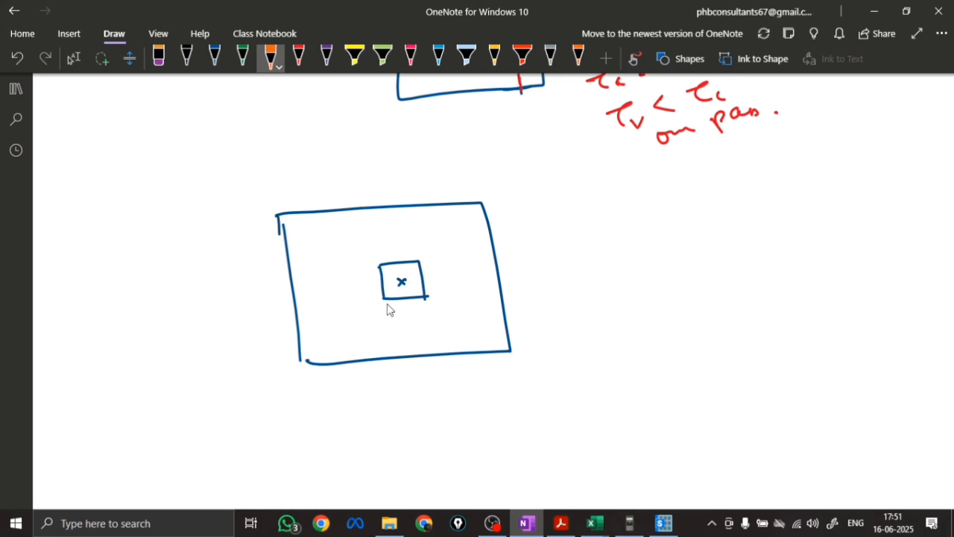
mouse_move(386, 303)
left_mouse_down()
mouse_move(424, 307)
mouse_move(403, 340)
mouse_move(431, 337)
mouse_move(408, 320)
left_mouse_up()
left_click_drag(450, 181, 452, 199)
left_click_drag(457, 215, 462, 267)
left_click_drag(469, 293, 471, 306)
left_click_drag(474, 328, 483, 376)
mouse_move(426, 263)
left_mouse_down()
mouse_move(465, 259)
mouse_move(441, 249)
mouse_move(447, 276)
mouse_move(433, 285)
mouse_move(451, 281)
mouse_move(459, 292)
mouse_move(406, 300)
left_mouse_up()
left_click_drag(408, 313, 410, 334)
mouse_move(412, 342)
left_mouse_down()
mouse_move(413, 377)
mouse_move(432, 391)
mouse_move(468, 386)
mouse_move(472, 401)
left_mouse_up()
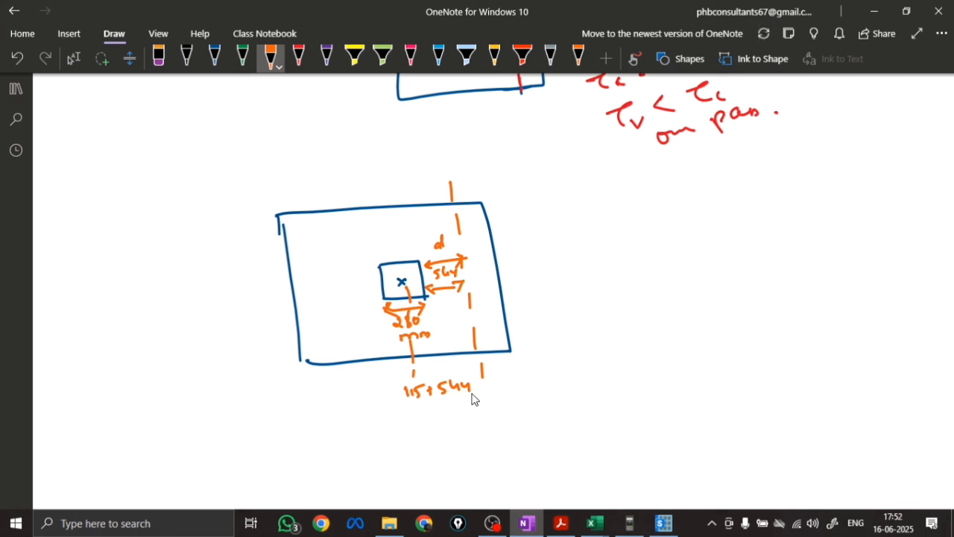
Complete the offset sum with "= 659mm" and dimension 659 from the column centre to the critical sections in both plan directions
mouse_move(472, 401)
left_mouse_down()
mouse_move(416, 419)
mouse_move(437, 428)
mouse_move(456, 418)
mouse_move(503, 420)
left_mouse_up()
mouse_move(421, 342)
left_mouse_down()
mouse_move(413, 347)
mouse_move(467, 354)
mouse_move(448, 337)
mouse_move(458, 348)
left_mouse_up()
left_click_drag(347, 233, 378, 232)
left_click_drag(395, 227, 457, 222)
mouse_move(396, 270)
left_mouse_down()
mouse_move(406, 272)
mouse_move(402, 228)
left_mouse_up()
mouse_move(396, 236)
left_mouse_down()
mouse_move(415, 234)
mouse_move(394, 263)
mouse_move(388, 203)
left_mouse_up()
left_click(394, 196)
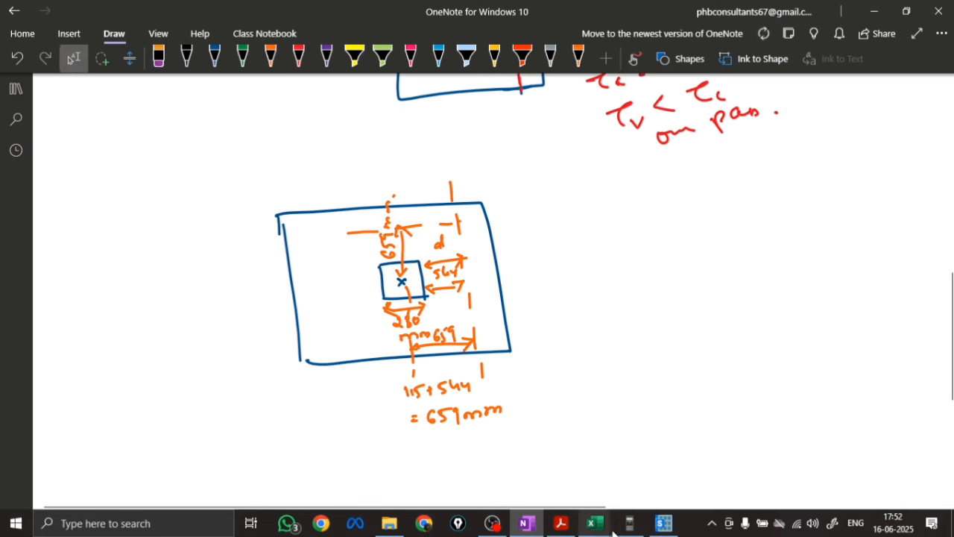
Switch to SAFE and draw a joint from the column centre with plan offsets of X 659 mm and Y 0 mm
left_click(664, 522)
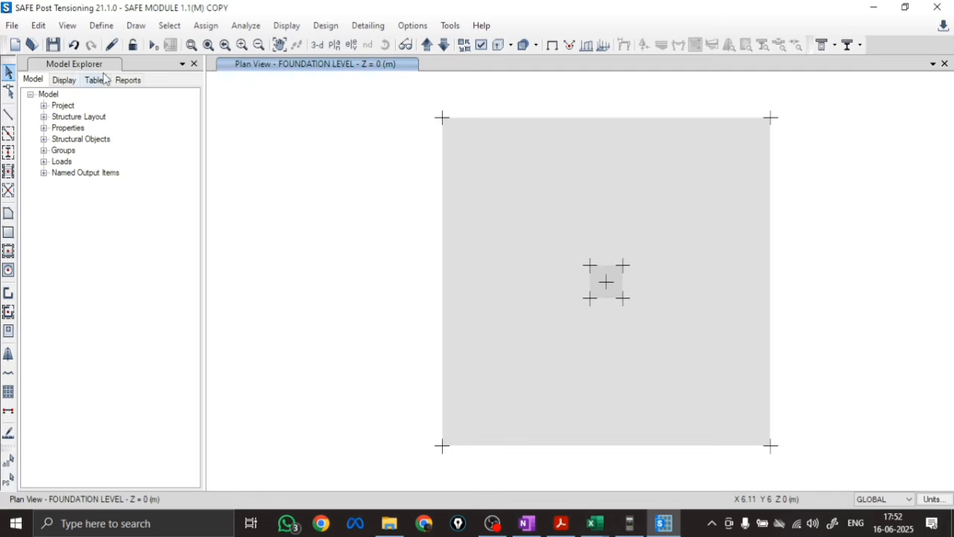
left_click(135, 26)
left_click(178, 85)
left_click(138, 408)
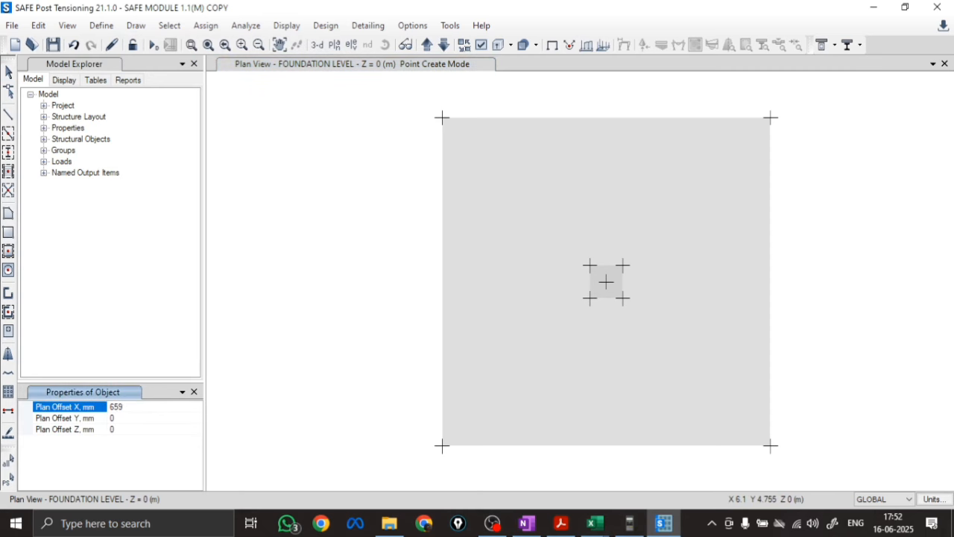
left_click(137, 419)
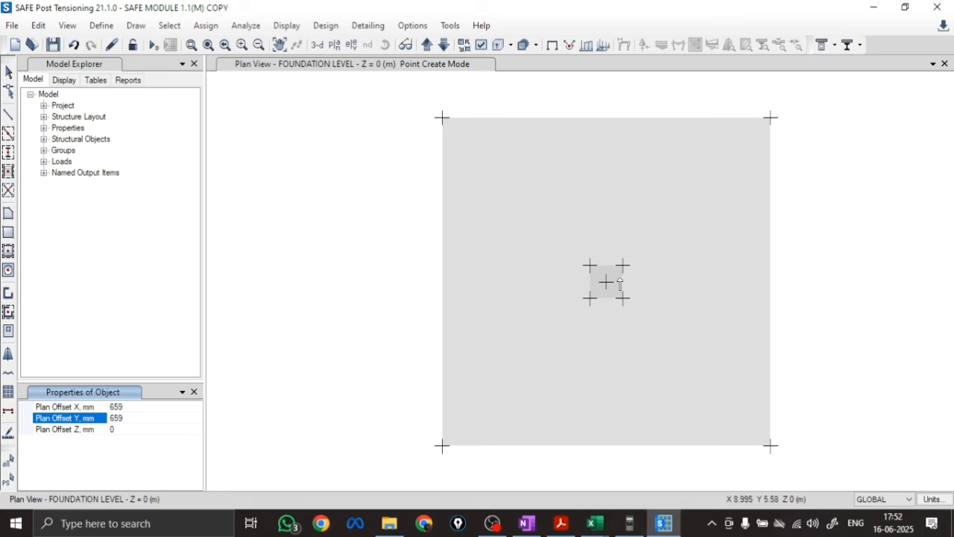
left_click(135, 407)
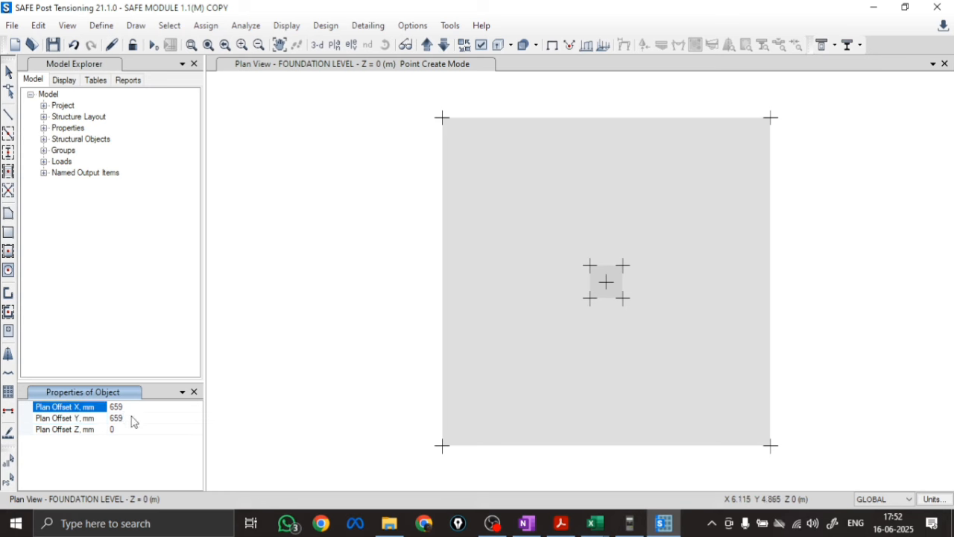
left_click(132, 418)
type("0")
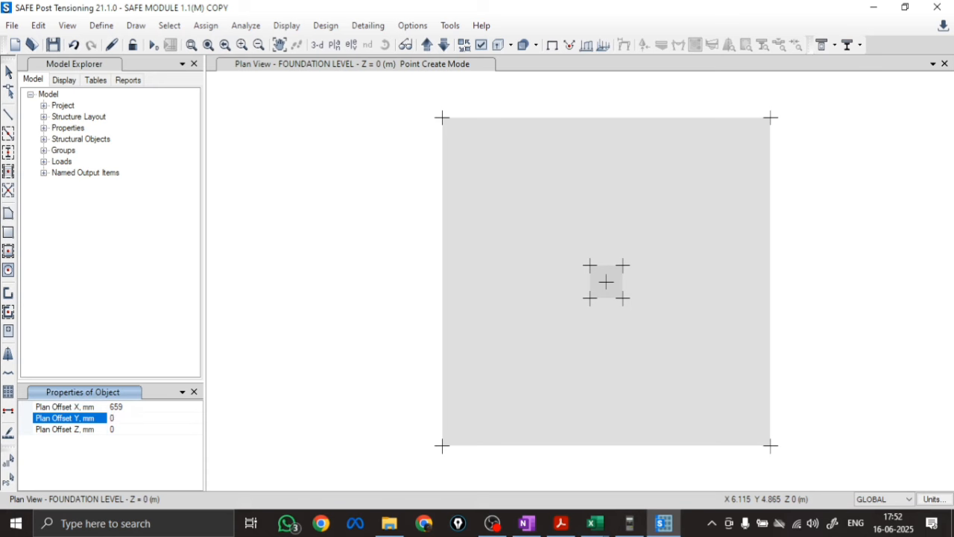
left_click(605, 283)
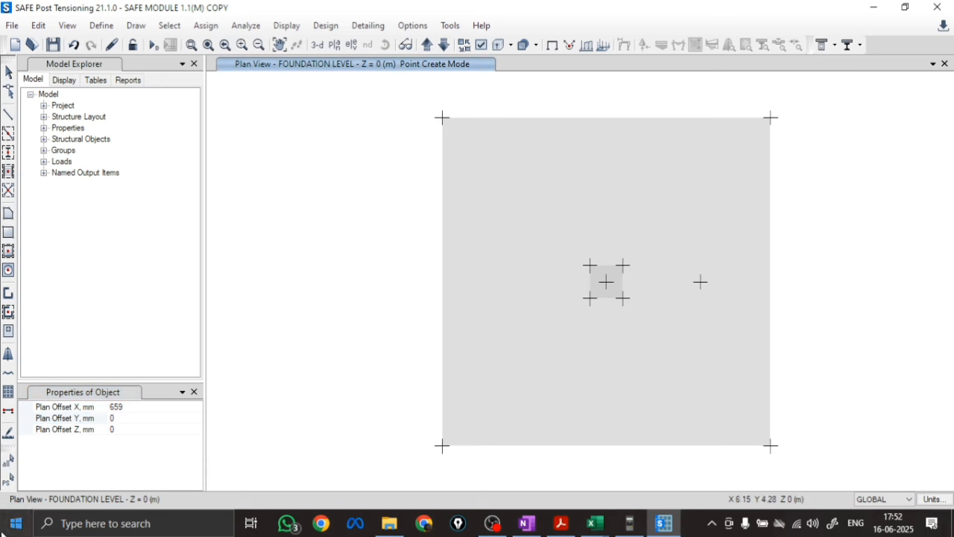
Draw a second joint from the column centre with plan offsets of X 0 mm and Y 659 mm
left_click(140, 406)
type("0")
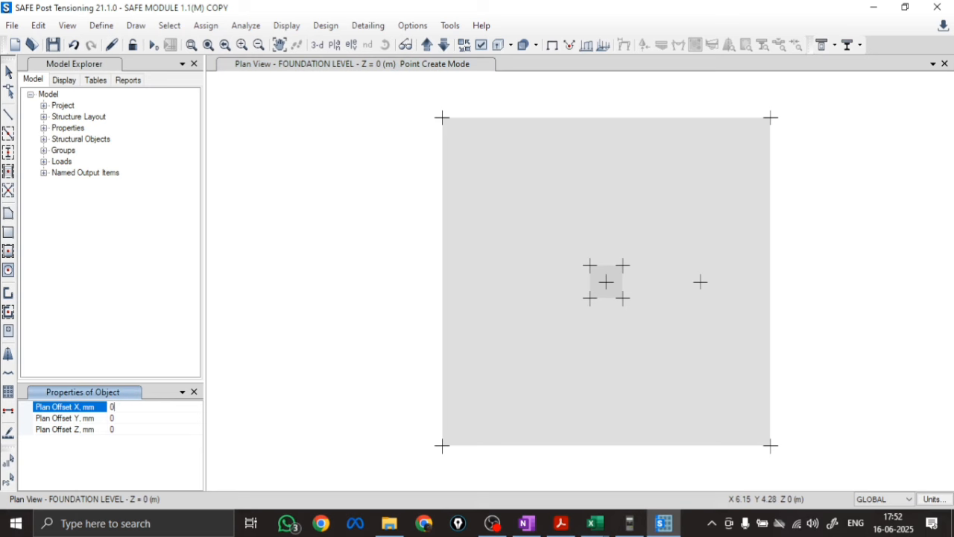
left_click(121, 419)
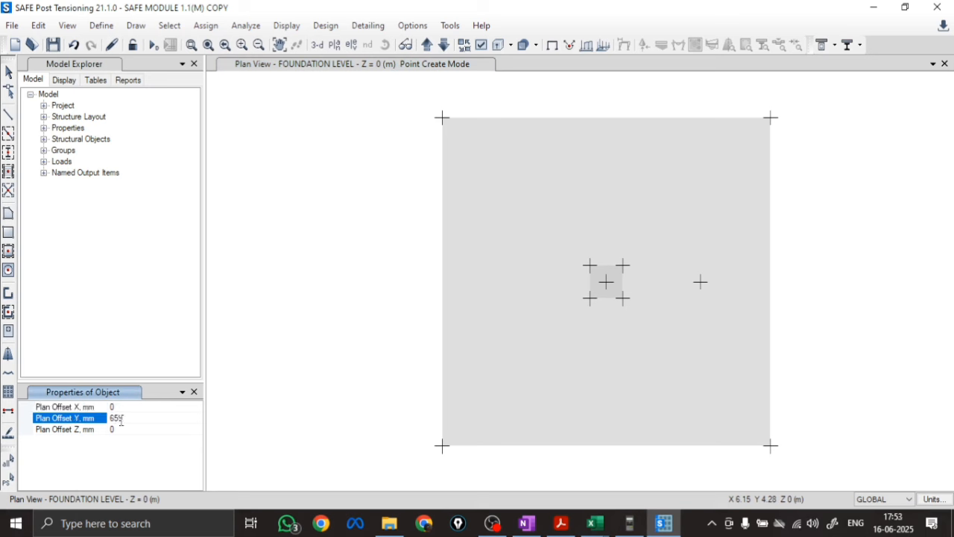
left_click(606, 283)
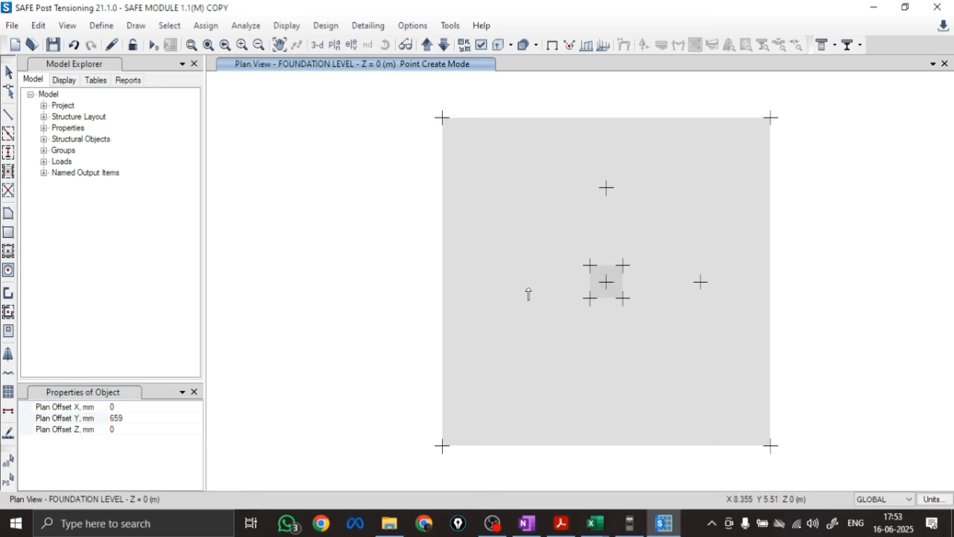
Run the analysis and display the Layer B strip shear force for combo 1.5LL, filled and with values
left_click(154, 46)
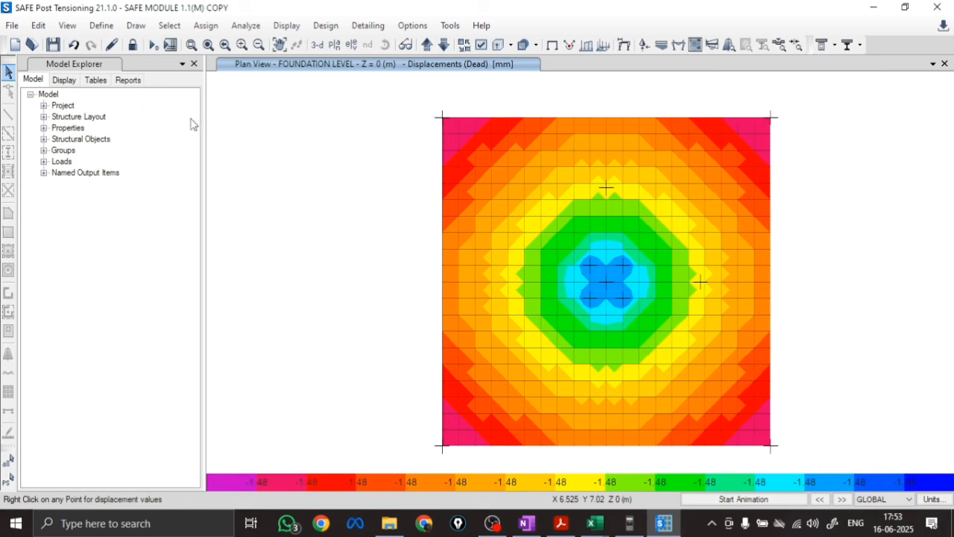
left_click(286, 25)
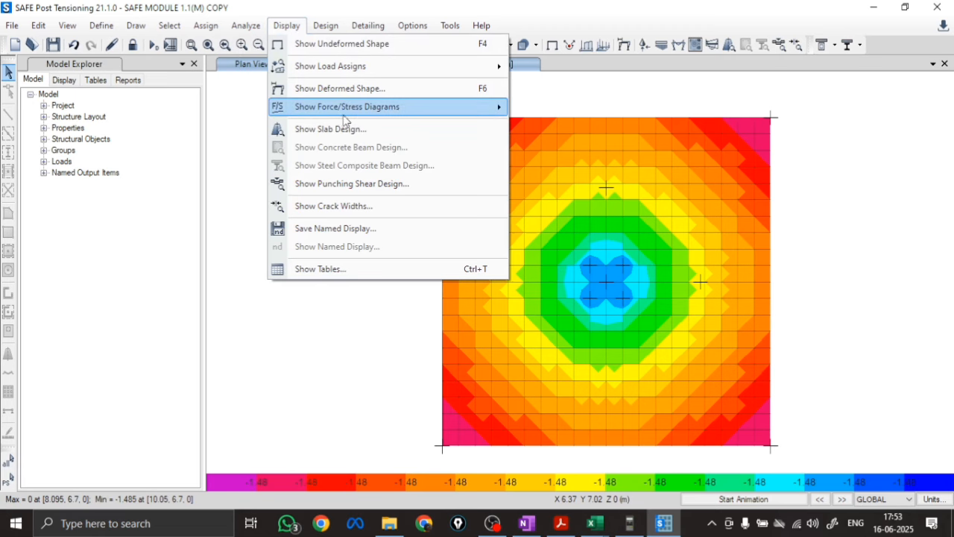
mouse_move(404, 108)
left_click(558, 187)
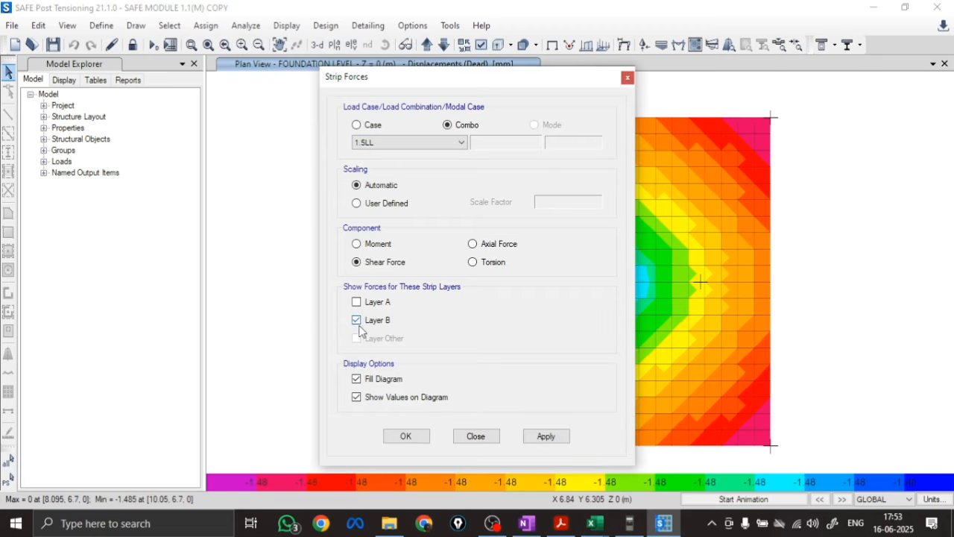
left_click(547, 437)
left_click(406, 436)
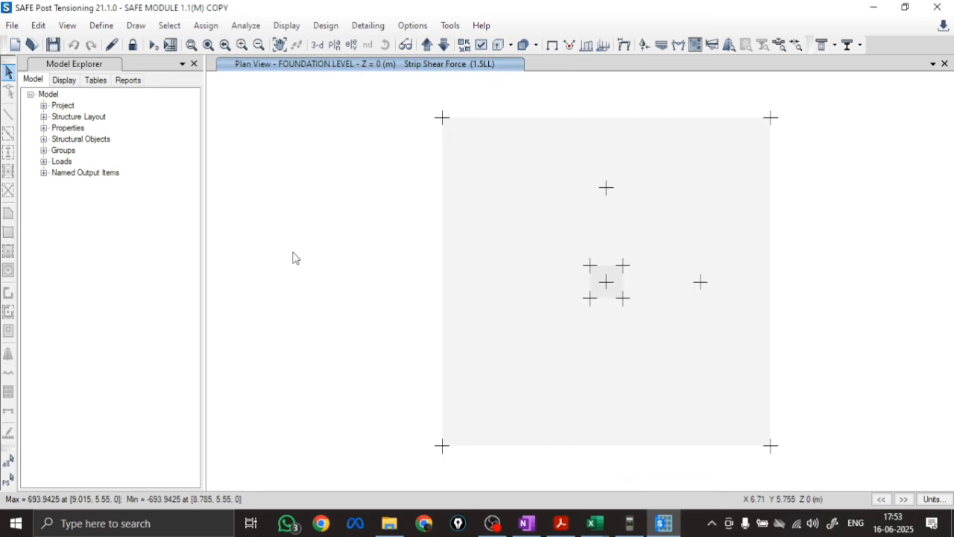
Show all objects in the plan and read the strip shear at the critical-section joint along X
right_click(298, 225)
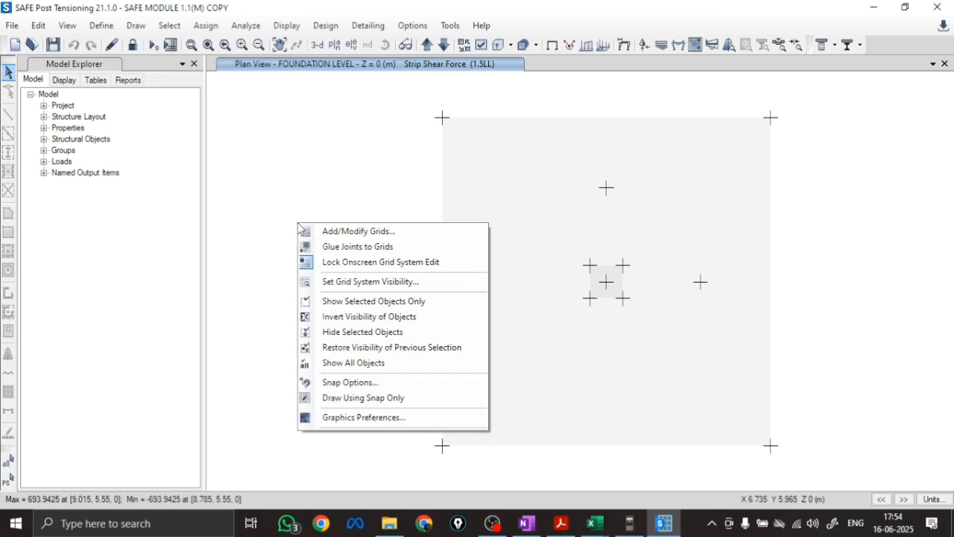
left_click(353, 362)
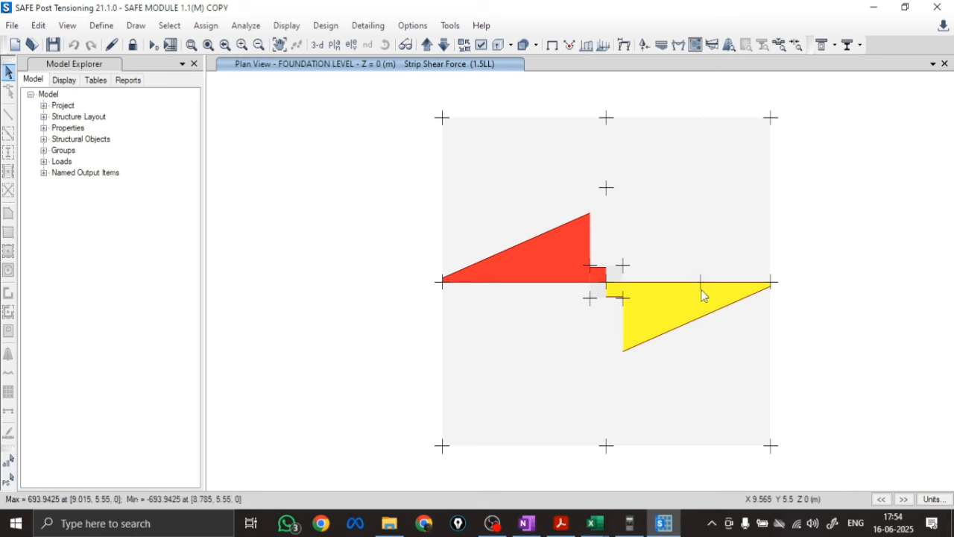
mouse_move(700, 283)
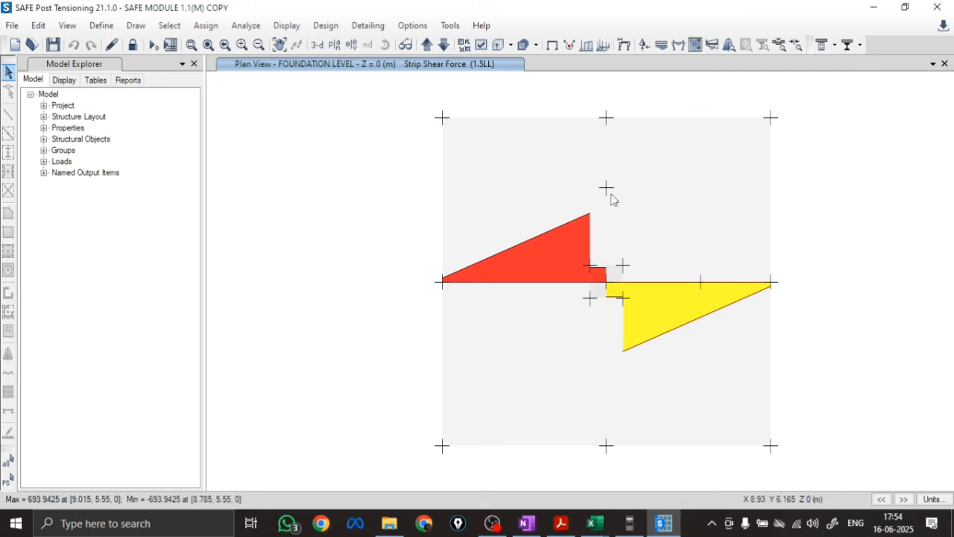
Display the 1.5LL strip shear force for both Layer A and Layer B, and inspect the critical-section joint along Y
left_click(287, 26)
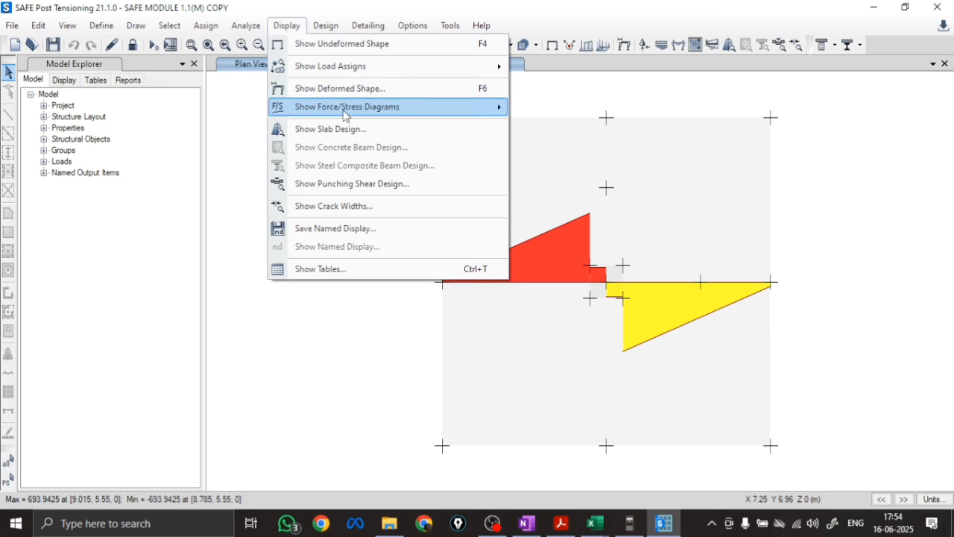
mouse_move(347, 107)
left_click(555, 192)
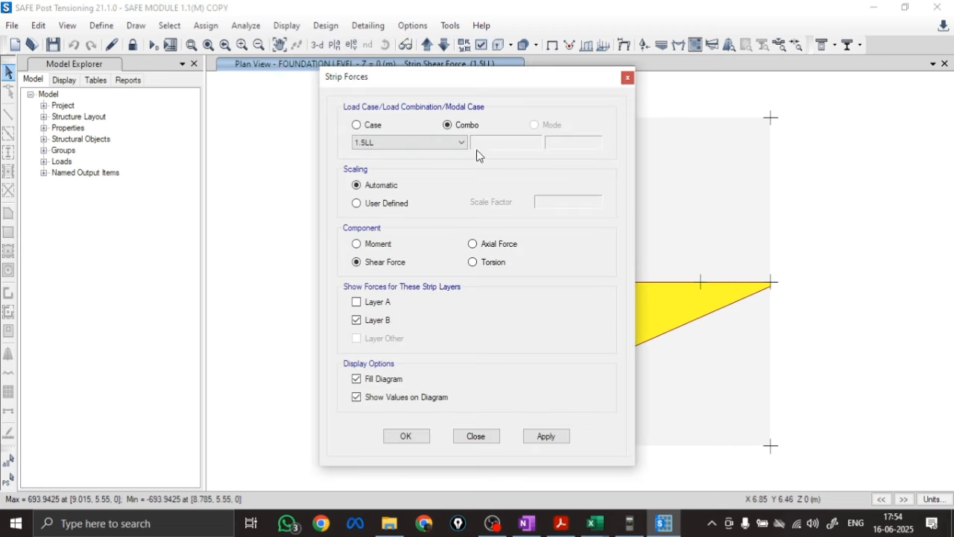
left_click(546, 436)
left_click(405, 436)
mouse_move(606, 188)
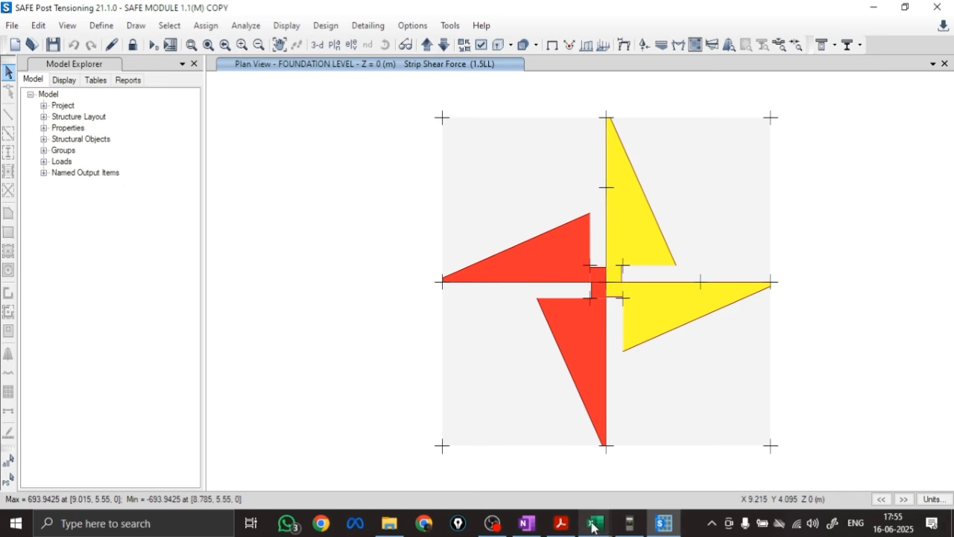
Switch to OneNote and write the shear stress formula τv = Vu/bd in blue below the footing sketch
left_click(528, 524)
scroll(326, 271, "down", 5)
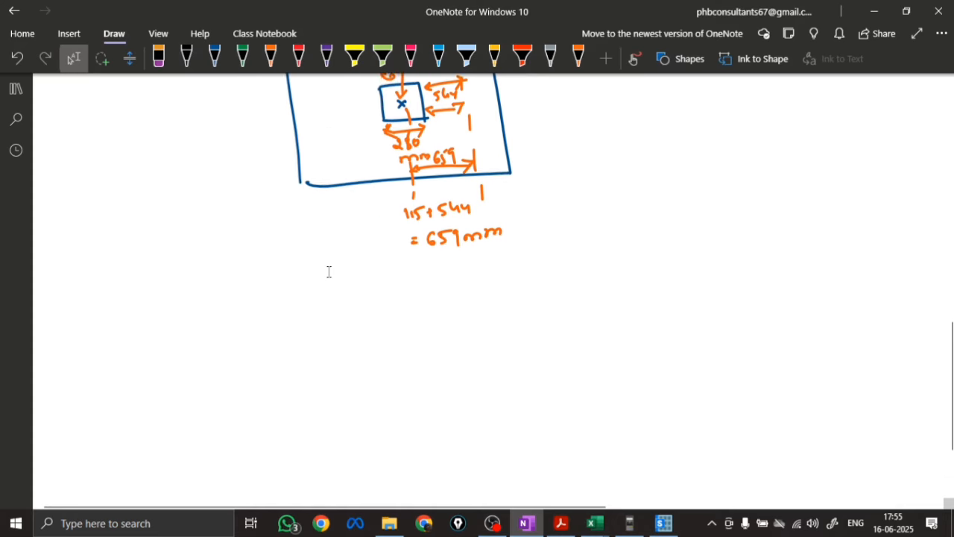
scroll(330, 271, "down", 2)
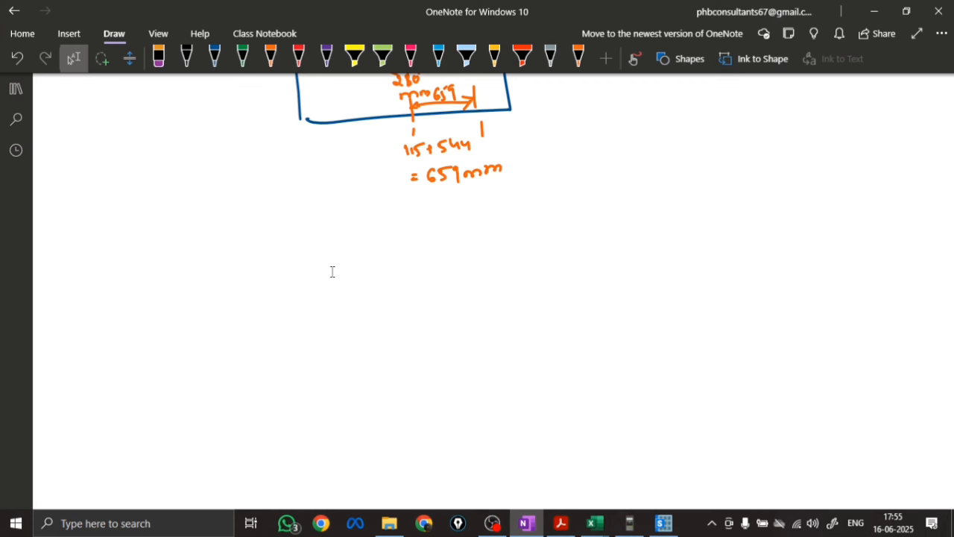
left_click(213, 56)
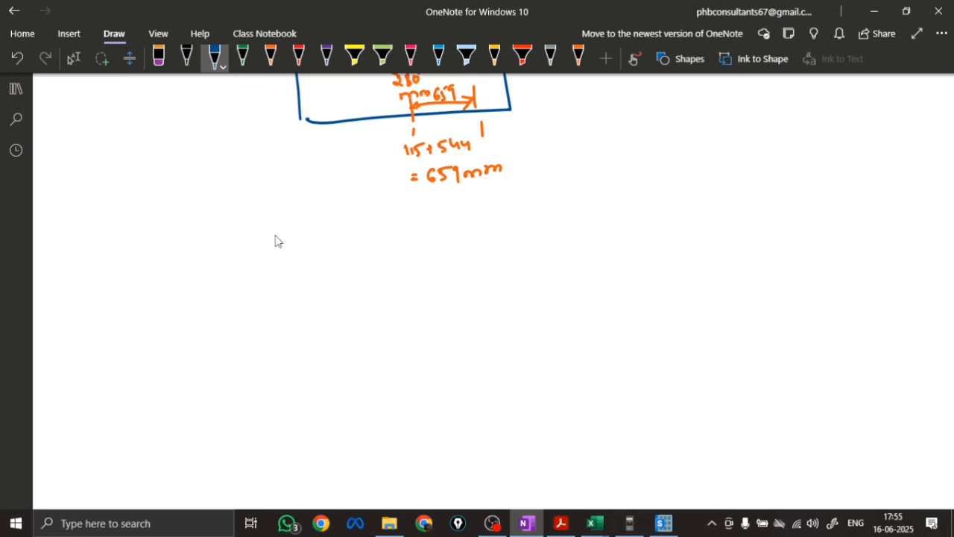
left_click_drag(271, 239, 317, 248)
left_click_drag(324, 243, 332, 242)
left_click_drag(325, 248, 371, 218)
mouse_move(375, 230)
left_mouse_down()
mouse_move(377, 241)
mouse_move(387, 232)
left_mouse_up()
mouse_move(350, 245)
left_mouse_down()
mouse_move(400, 243)
mouse_move(372, 277)
mouse_move(388, 252)
left_mouse_up()
left_click(401, 272)
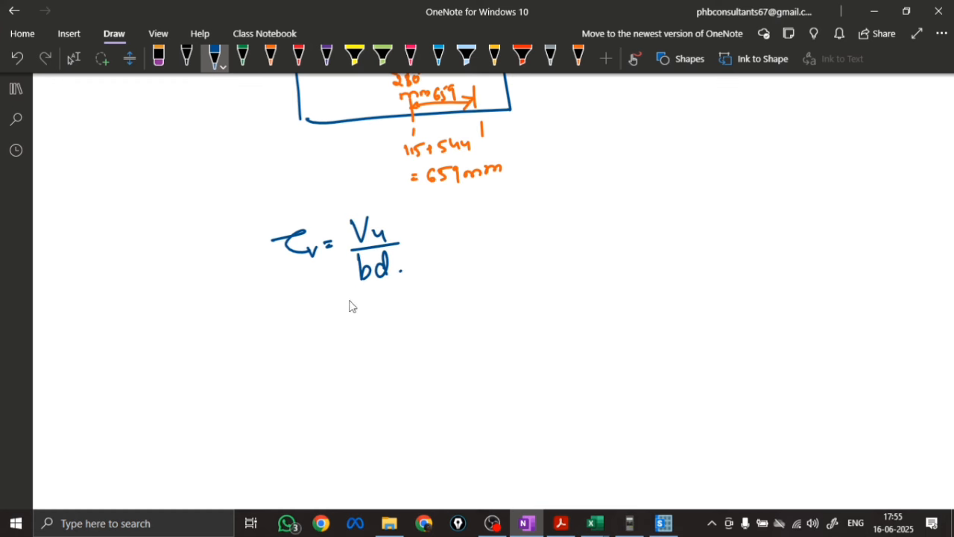
Write "= 349×10³" as the numerator of the shear stress calculation, with a fraction line beneath it
left_click_drag(335, 310, 347, 308)
left_click_drag(337, 318, 365, 315)
mouse_move(381, 296)
left_mouse_down()
mouse_move(387, 316)
mouse_move(421, 310)
left_mouse_up()
left_click_drag(421, 295, 410, 312)
left_click_drag(427, 291, 428, 305)
mouse_move(438, 291)
left_mouse_down()
mouse_move(434, 304)
mouse_move(440, 291)
left_mouse_up()
left_click_drag(445, 270, 446, 282)
left_click_drag(372, 321, 463, 309)
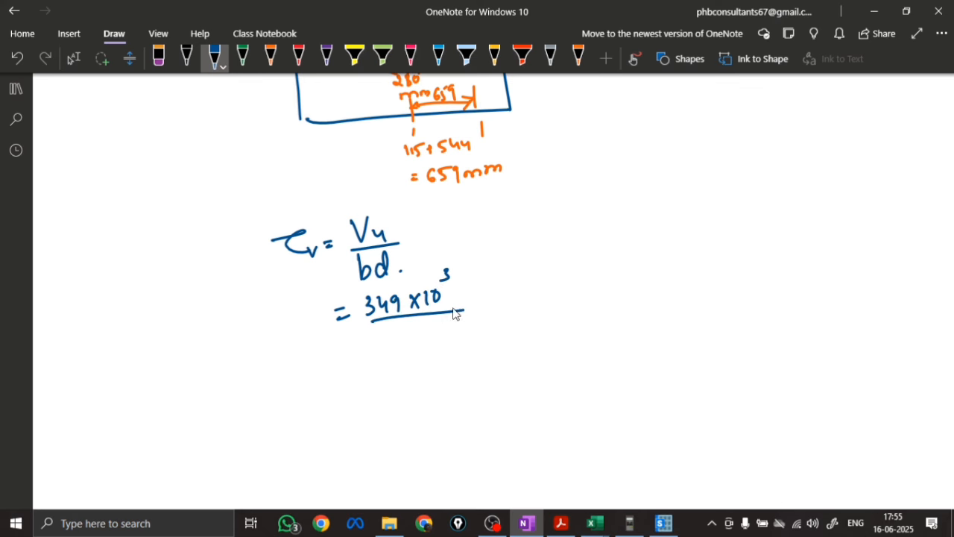
Recheck the critical-section shear in SAFE, and complete the OneNote calculation with 2300×544 and a boxed τv = 0.27 N/mm²
left_click(664, 523)
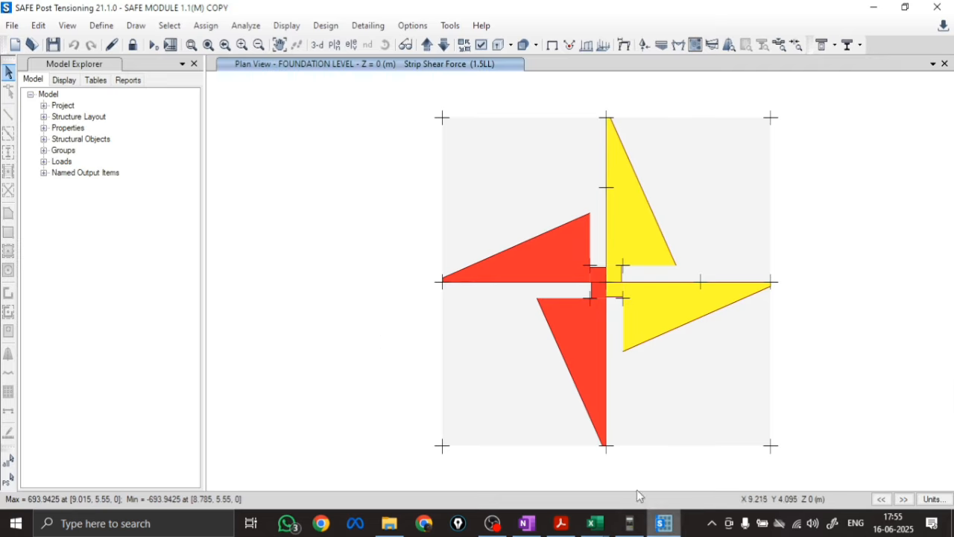
mouse_move(703, 283)
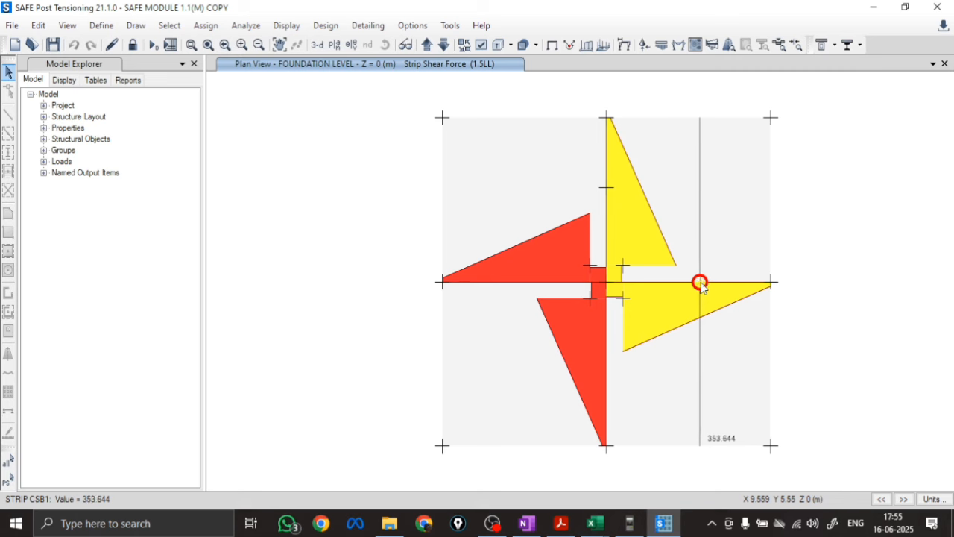
left_click(526, 523)
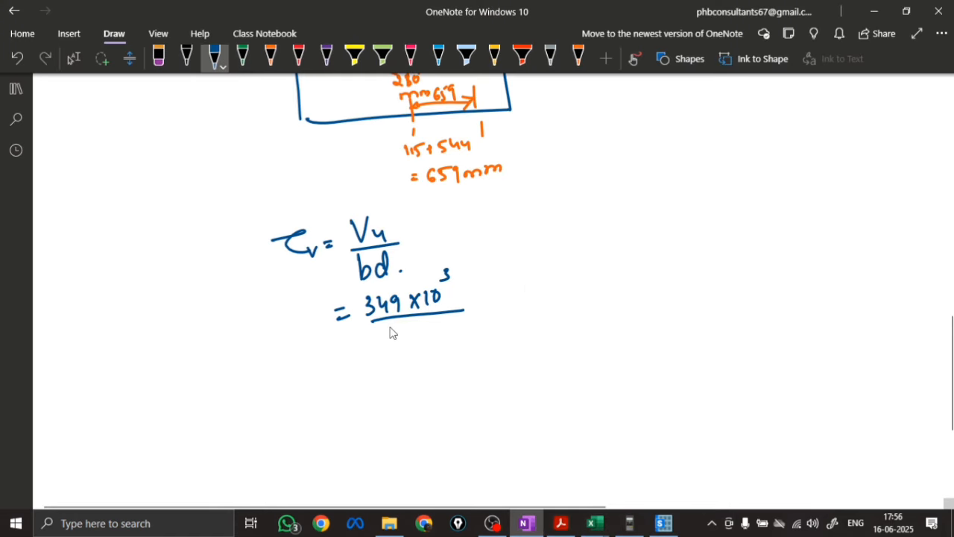
mouse_move(375, 343)
left_mouse_down()
mouse_move(411, 334)
mouse_move(433, 345)
mouse_move(465, 336)
mouse_move(485, 302)
mouse_move(572, 292)
mouse_move(289, 316)
mouse_move(323, 326)
left_mouse_up()
mouse_move(248, 306)
left_mouse_down()
mouse_move(448, 267)
mouse_move(235, 381)
left_mouse_up()
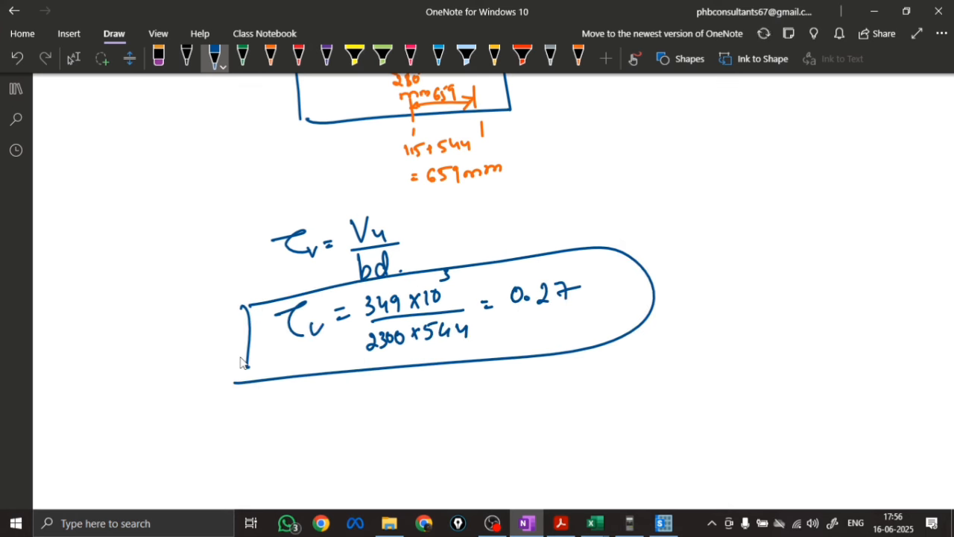
mouse_move(605, 283)
left_mouse_down()
mouse_move(652, 287)
mouse_move(662, 279)
left_mouse_up()
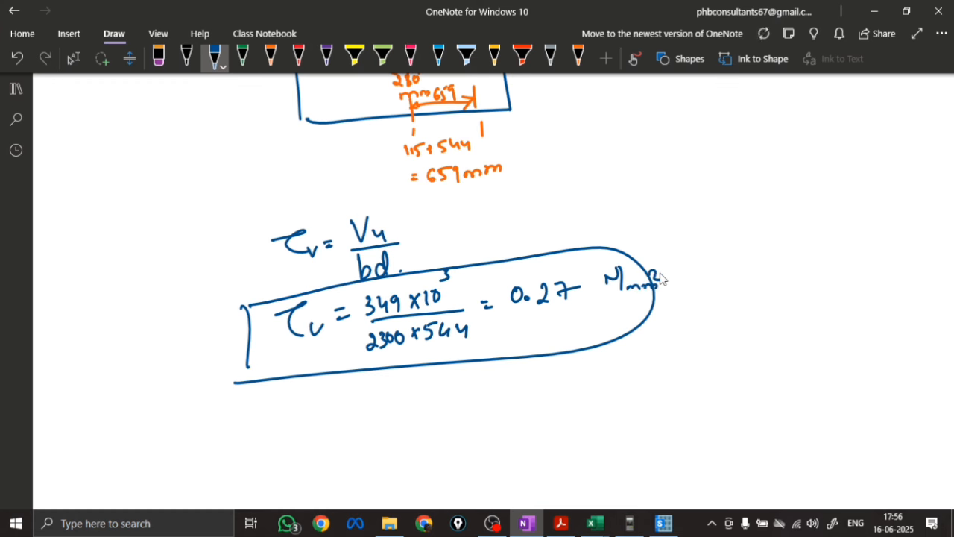
Consult the detailing in the Excel comparison sheet, and write "τc" and "T12 @ 125mm." in OneNote below the boxed shear stress
scroll(505, 405, "down", 3)
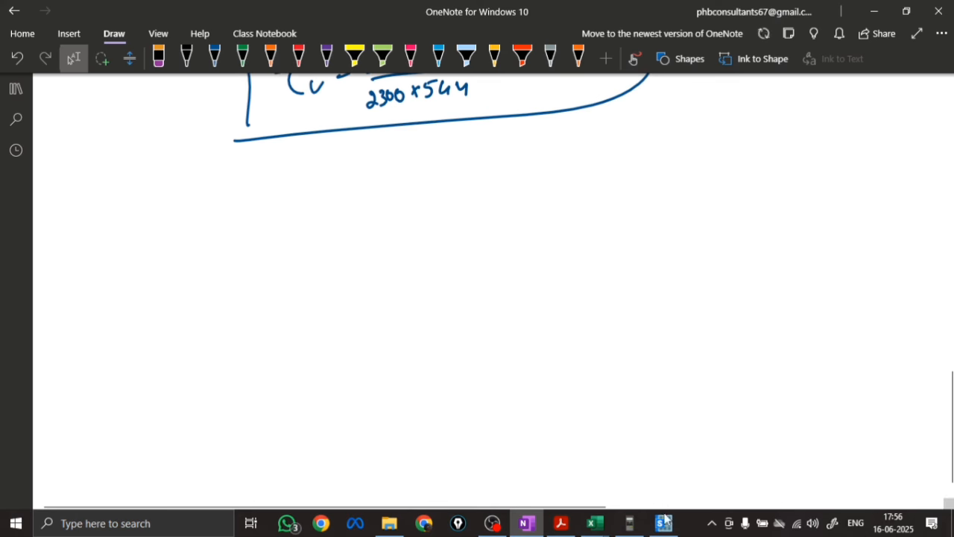
mouse_move(594, 523)
left_click(462, 471)
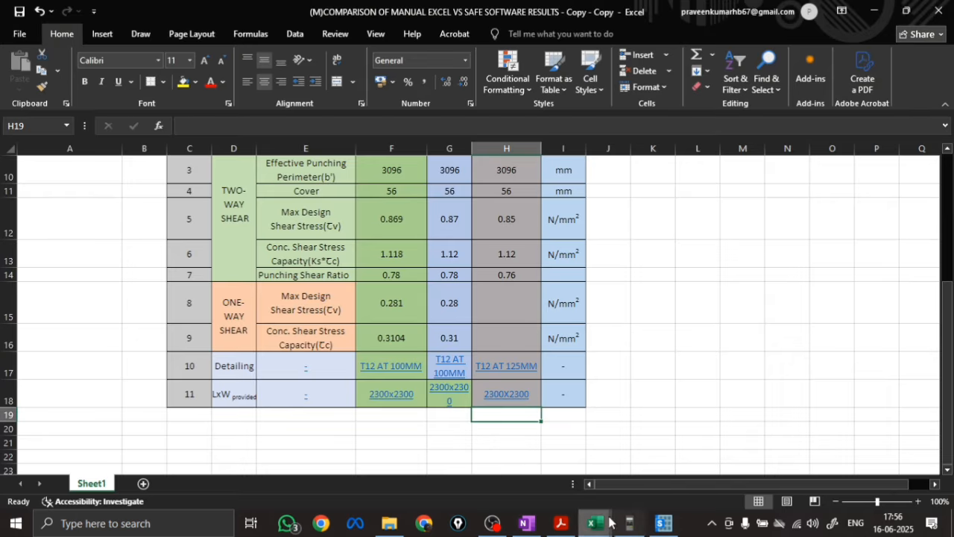
key("alt+Tab")
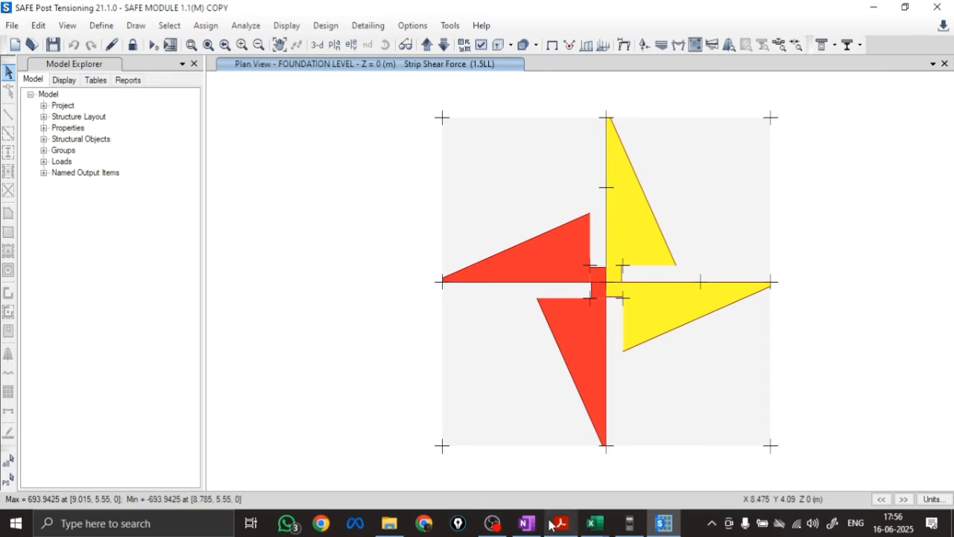
left_click(527, 523)
left_click(214, 58)
mouse_move(84, 191)
left_mouse_down()
mouse_move(115, 196)
mouse_move(126, 211)
left_mouse_up()
left_click_drag(112, 214, 139, 211)
mouse_move(189, 190)
left_mouse_down()
mouse_move(195, 202)
mouse_move(209, 187)
left_mouse_up()
mouse_move(216, 186)
left_mouse_down()
mouse_move(235, 193)
mouse_move(266, 179)
mouse_move(276, 188)
left_mouse_up()
left_click_drag(281, 175, 303, 178)
left_click_drag(301, 170, 367, 167)
left_click(378, 170)
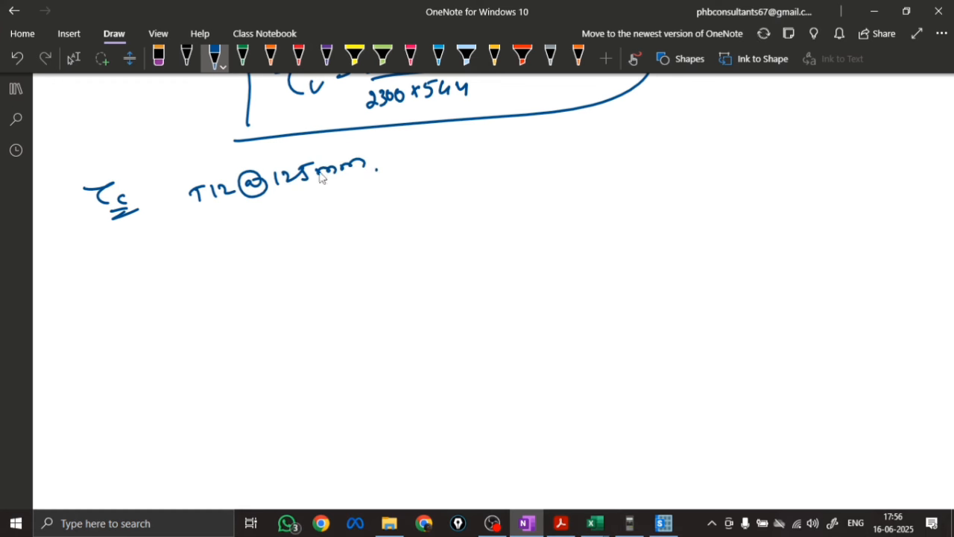
Start the provided steel area formula below the bar note with "Ast prov = π/4 × d²"
mouse_move(271, 218)
left_mouse_down()
mouse_move(262, 241)
mouse_move(288, 237)
left_mouse_up()
mouse_move(296, 225)
left_mouse_down()
mouse_move(307, 239)
mouse_move(335, 229)
left_mouse_up()
left_click_drag(340, 226, 354, 223)
left_click_drag(355, 221, 381, 211)
left_click_drag(376, 219, 389, 214)
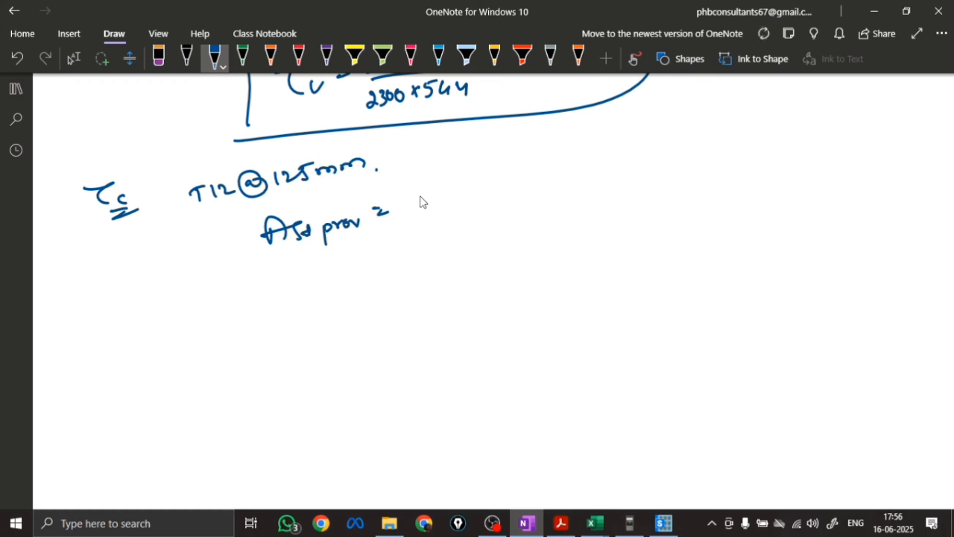
left_click_drag(415, 185, 437, 182)
mouse_move(415, 206)
left_mouse_down()
mouse_move(437, 203)
mouse_move(439, 220)
left_mouse_up()
mouse_move(448, 195)
left_mouse_down()
mouse_move(457, 205)
mouse_move(449, 208)
left_mouse_up()
mouse_move(472, 176)
left_mouse_down()
mouse_move(474, 202)
mouse_move(491, 178)
left_mouse_up()
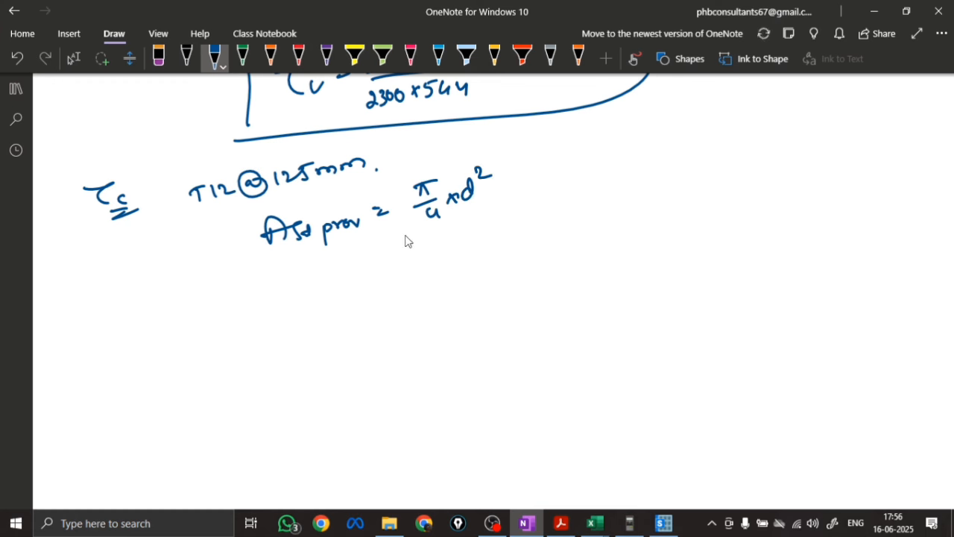
Complete the steel area formula with the divisor "Sprov" and the factor "× total width of footing"
left_click_drag(404, 236, 487, 213)
mouse_move(442, 237)
left_mouse_down()
mouse_move(431, 252)
mouse_move(488, 232)
left_mouse_up()
left_click_drag(510, 196, 521, 209)
mouse_move(521, 195)
left_mouse_down()
mouse_move(510, 211)
mouse_move(542, 212)
mouse_move(599, 187)
mouse_move(636, 189)
mouse_move(706, 156)
mouse_move(731, 185)
mouse_move(753, 173)
mouse_move(818, 173)
left_mouse_up()
Substitute the values as (π/4 × 12²)/125 × 2300, and label the divisor in the formula above as spacing
left_click_drag(388, 293, 405, 292)
mouse_move(389, 301)
left_mouse_down()
mouse_move(454, 313)
mouse_move(513, 287)
mouse_move(530, 266)
left_mouse_up()
left_click_drag(430, 325, 561, 299)
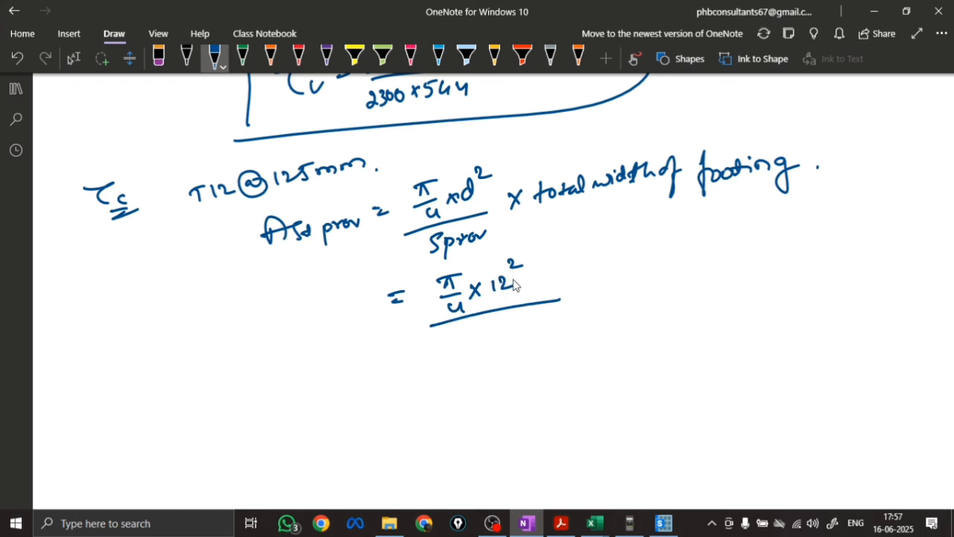
mouse_move(470, 329)
left_mouse_down()
mouse_move(492, 342)
mouse_move(510, 327)
left_mouse_up()
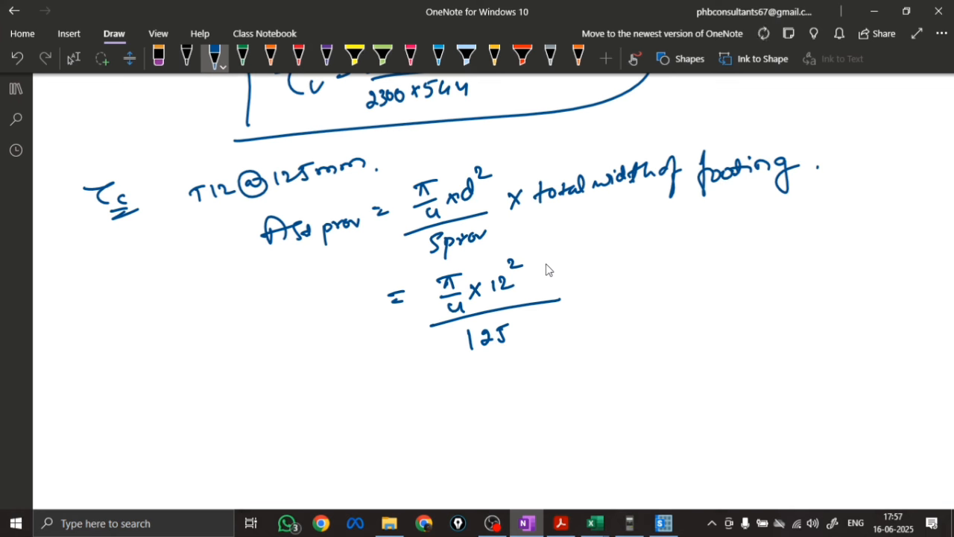
left_click_drag(440, 255, 451, 256)
mouse_move(388, 251)
left_mouse_down()
mouse_move(419, 252)
mouse_move(451, 225)
left_mouse_up()
mouse_move(567, 289)
left_mouse_down()
mouse_move(645, 263)
mouse_move(638, 279)
left_mouse_up()
Write the result "Ast pro. = 2079.2 mm²" below the calculation and box it
left_click_drag(422, 380, 438, 379)
mouse_move(423, 388)
left_mouse_down()
mouse_move(467, 394)
mouse_move(520, 366)
mouse_move(528, 377)
mouse_move(584, 362)
mouse_move(612, 337)
mouse_move(639, 334)
left_mouse_up()
mouse_move(314, 403)
left_mouse_down()
mouse_move(375, 416)
mouse_move(407, 402)
mouse_move(291, 402)
mouse_move(684, 373)
mouse_move(270, 423)
left_mouse_up()
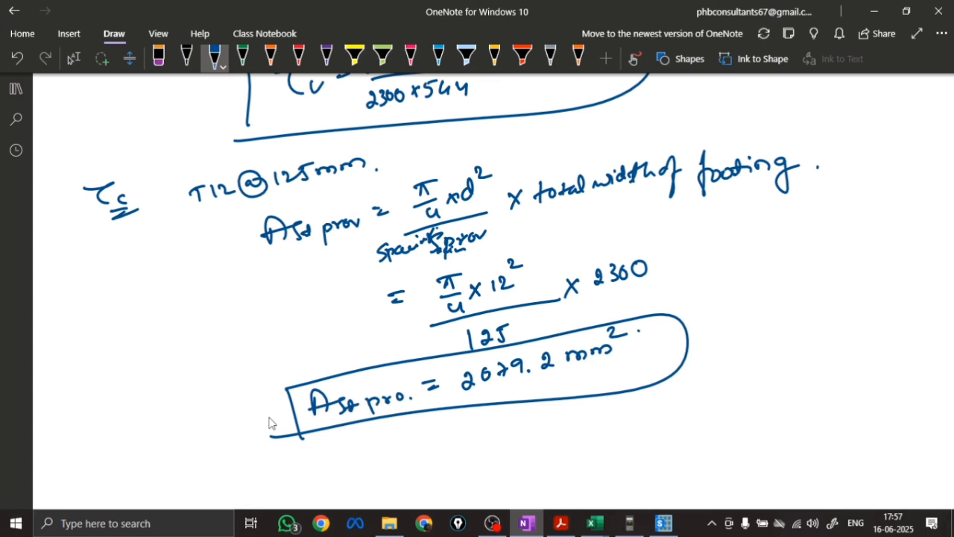
Write the steel percentage calculation Pt = Ast/(b×D) = 2079.2/(2300×600) × 100 below the boxed steel area
scroll(421, 403, "down", 3)
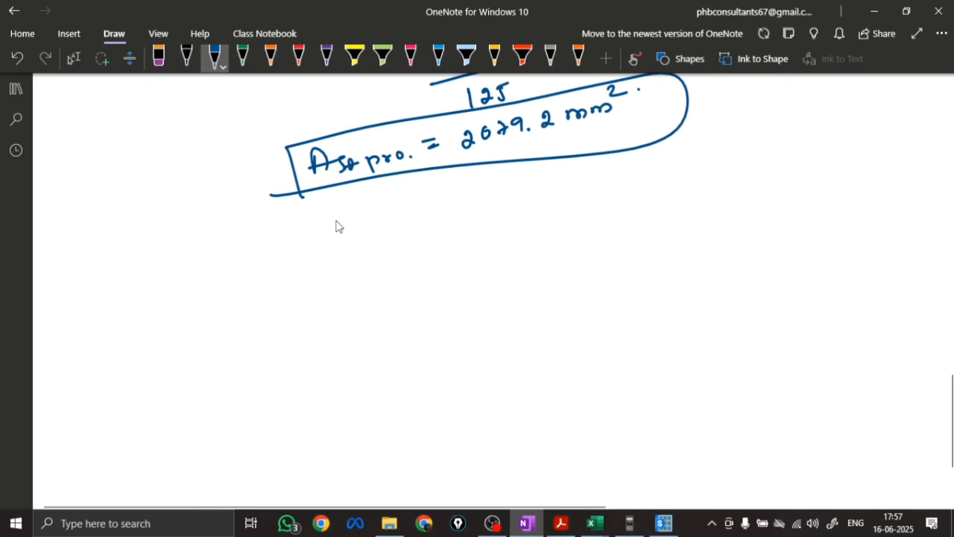
mouse_move(336, 224)
left_mouse_down()
mouse_move(347, 239)
mouse_move(402, 208)
mouse_move(463, 216)
left_mouse_up()
mouse_move(416, 224)
left_mouse_down()
mouse_move(463, 218)
mouse_move(435, 260)
mouse_move(543, 187)
mouse_move(564, 188)
mouse_move(520, 213)
mouse_move(530, 222)
mouse_move(605, 211)
mouse_move(634, 187)
mouse_move(656, 185)
left_mouse_up()
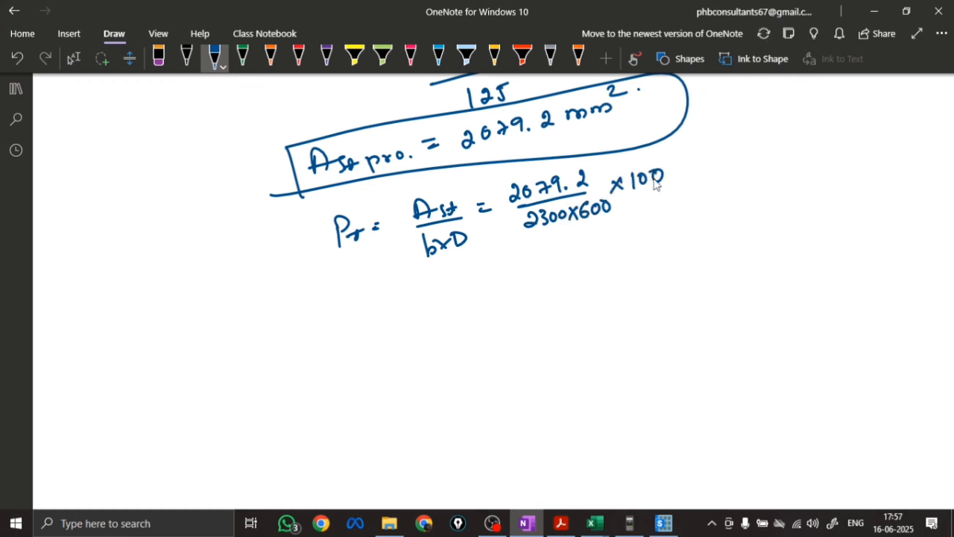
Write the provided steel percentage as Pt prov = 0.1506 % and draw a box around it
left_click_drag(427, 308, 446, 304)
left_click_drag(425, 316, 581, 285)
mouse_move(377, 301)
left_mouse_down()
mouse_move(388, 326)
mouse_move(411, 320)
mouse_move(423, 335)
mouse_move(448, 325)
left_mouse_up()
mouse_move(342, 295)
left_mouse_down()
mouse_move(346, 350)
mouse_move(656, 280)
left_mouse_up()
left_click_drag(656, 279, 337, 354)
left_click_drag(414, 282, 530, 263)
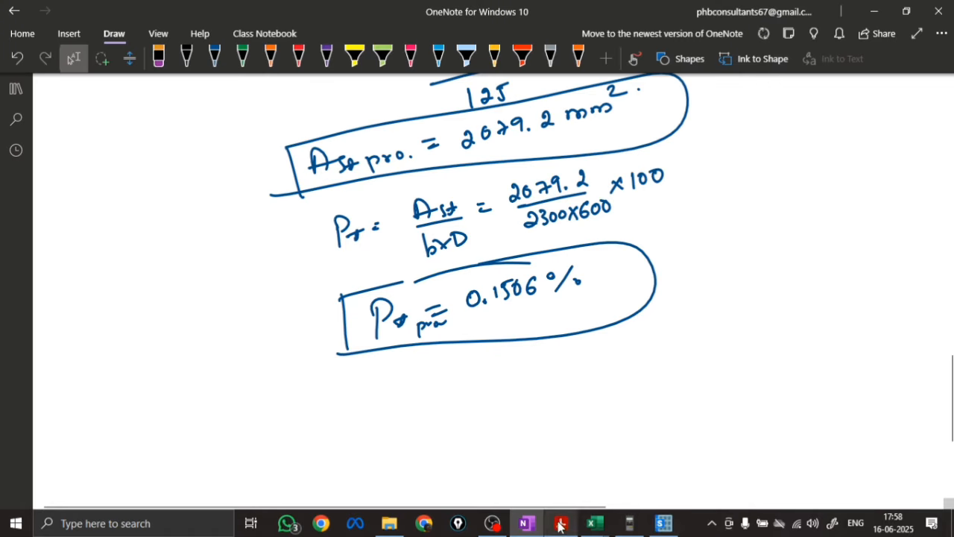
Switch to the IS 456 2000 PDF in Acrobat and find Table 19, Design Shear Strength of Concrete
left_click(560, 523)
left_click(712, 82)
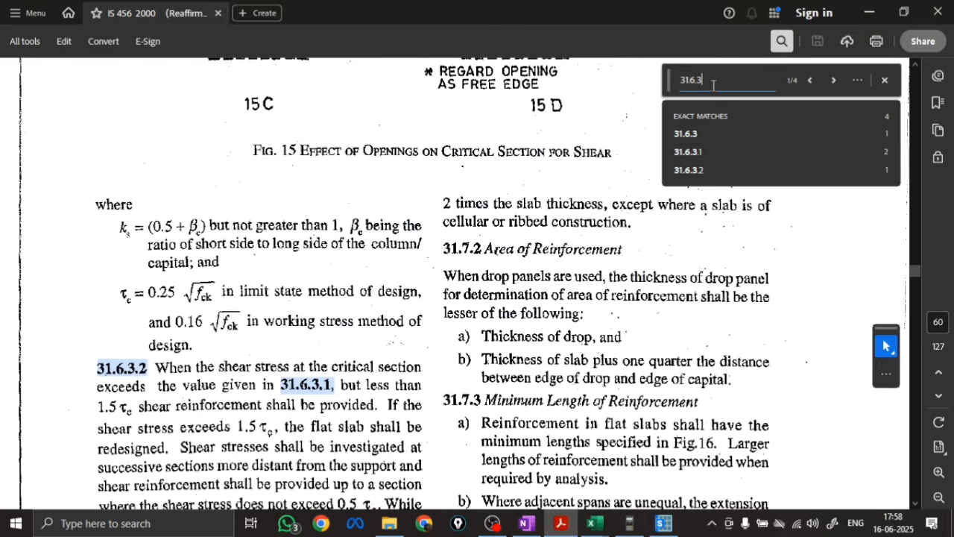
type("TAB")
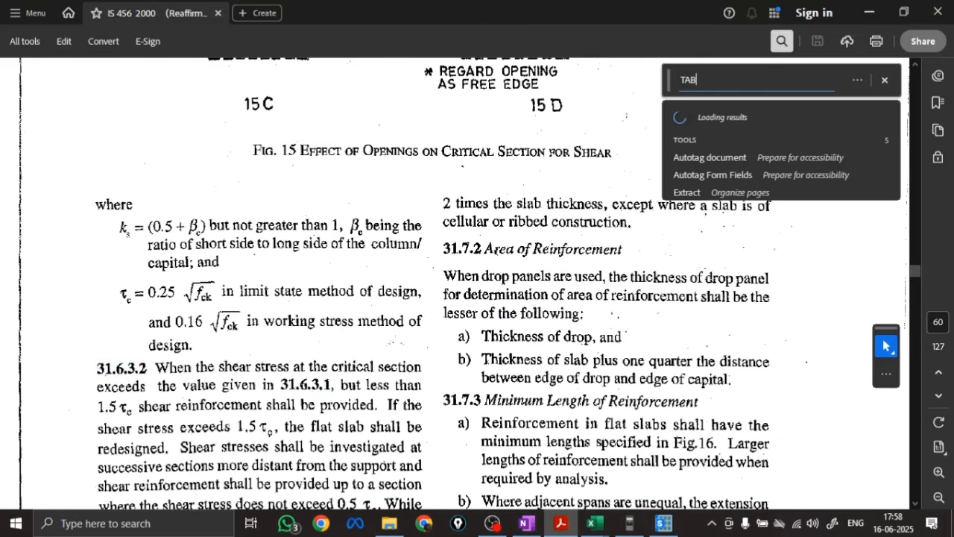
type("LE 19")
key("Return")
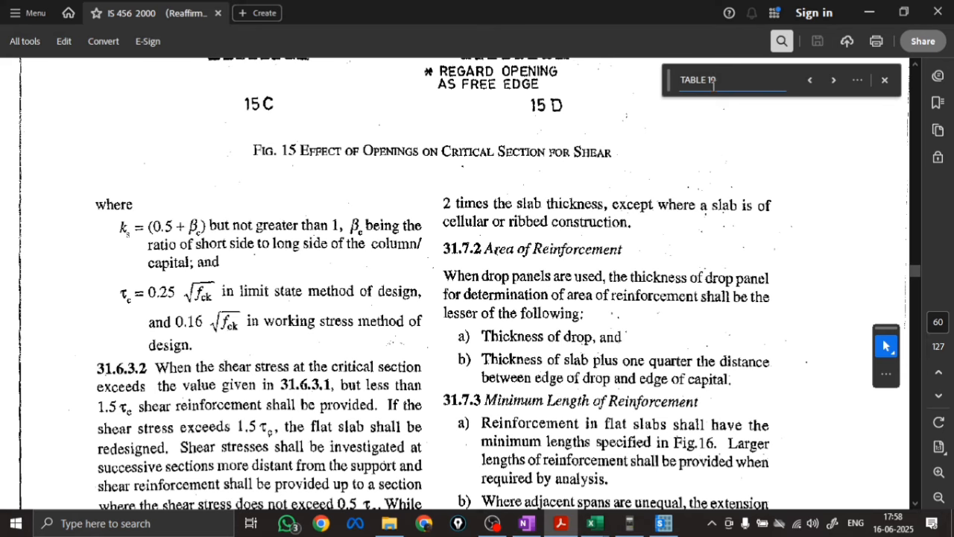
key("Return")
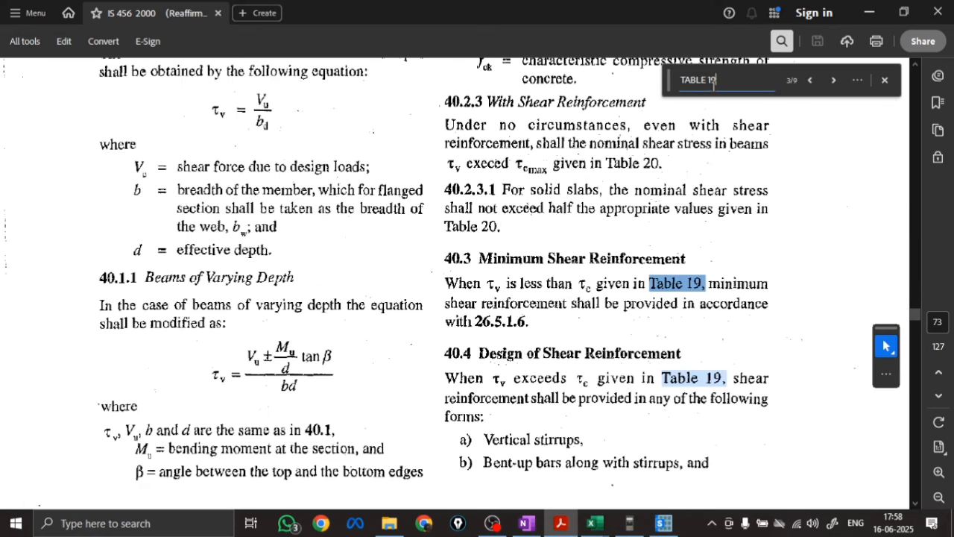
key("Return")
key("Return")
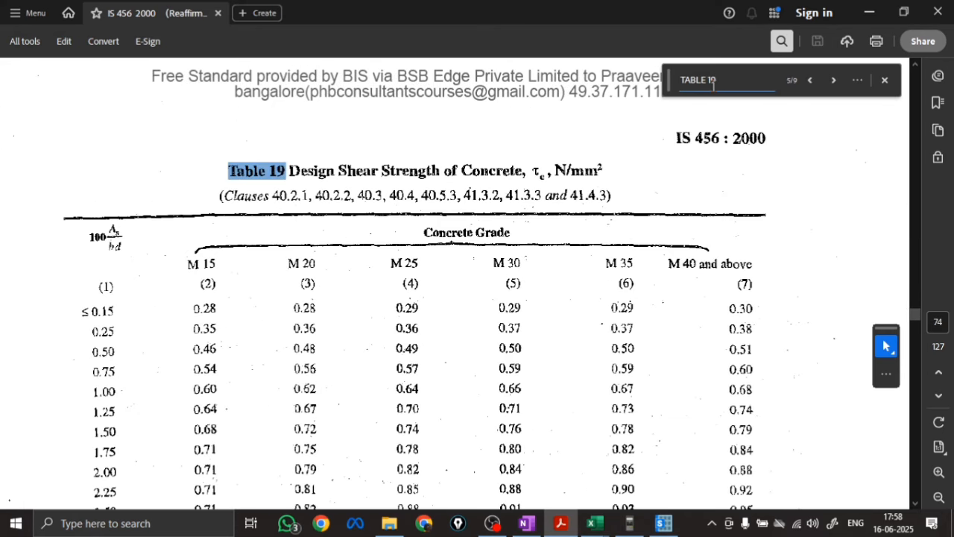
scroll(776, 101, "down", 1)
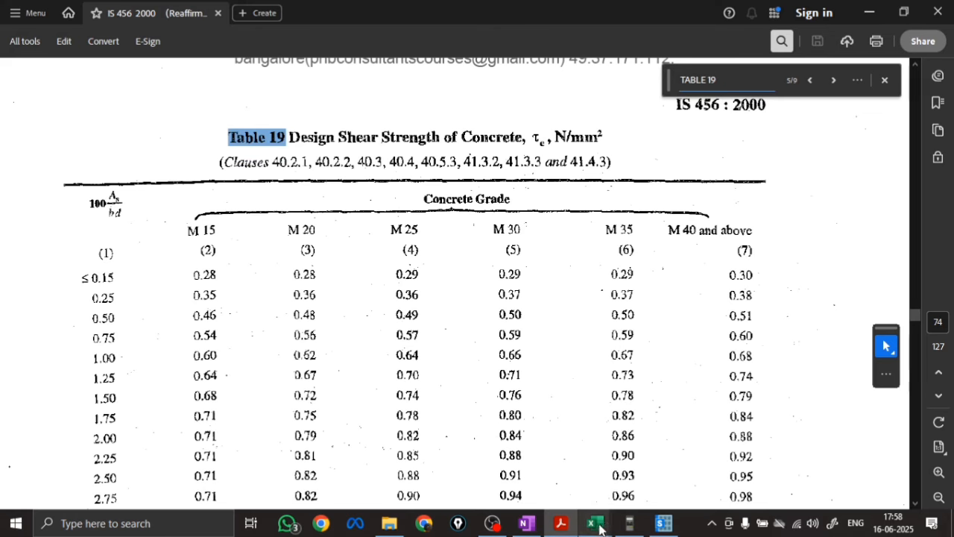
Check the provided steel percentage against Table 19, and write τc = 0.28 in a box below it in OneNote
left_click(526, 522)
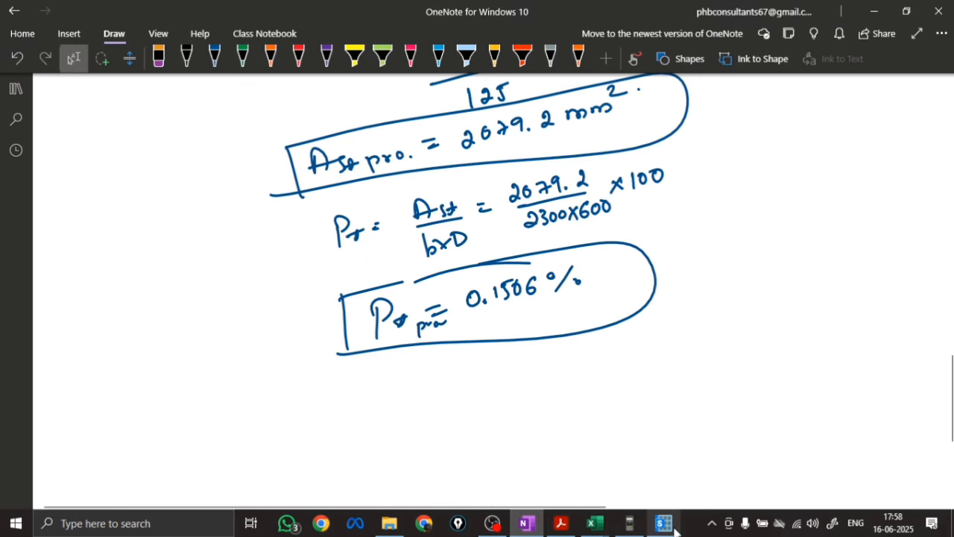
left_click(559, 524)
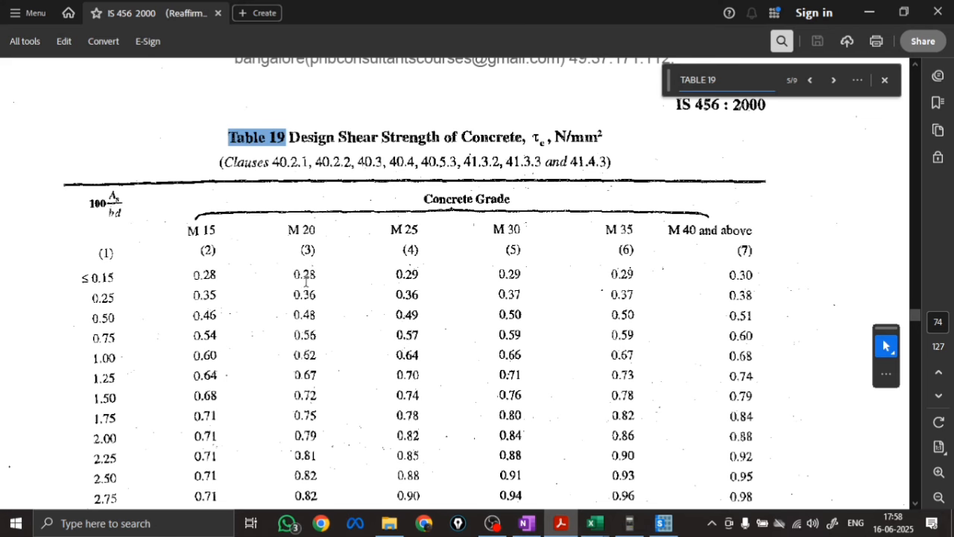
left_click(526, 523)
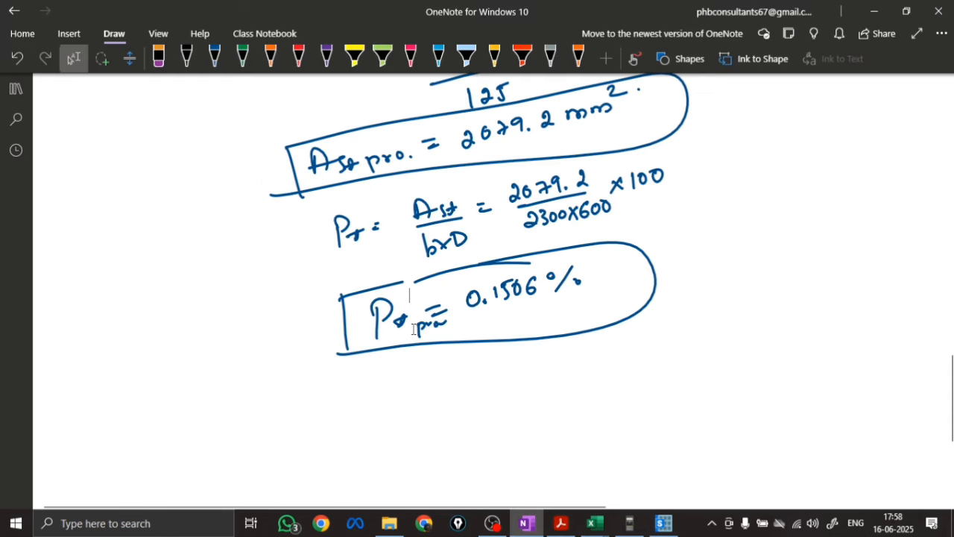
mouse_move(370, 391)
left_mouse_down()
mouse_move(405, 386)
mouse_move(410, 409)
left_mouse_up()
left_click_drag(420, 405, 451, 393)
left_click_drag(442, 400, 522, 389)
left_click(493, 393)
left_click_drag(351, 384, 356, 431)
mouse_move(371, 387)
left_mouse_down()
mouse_move(512, 416)
mouse_move(371, 426)
left_mouse_up()
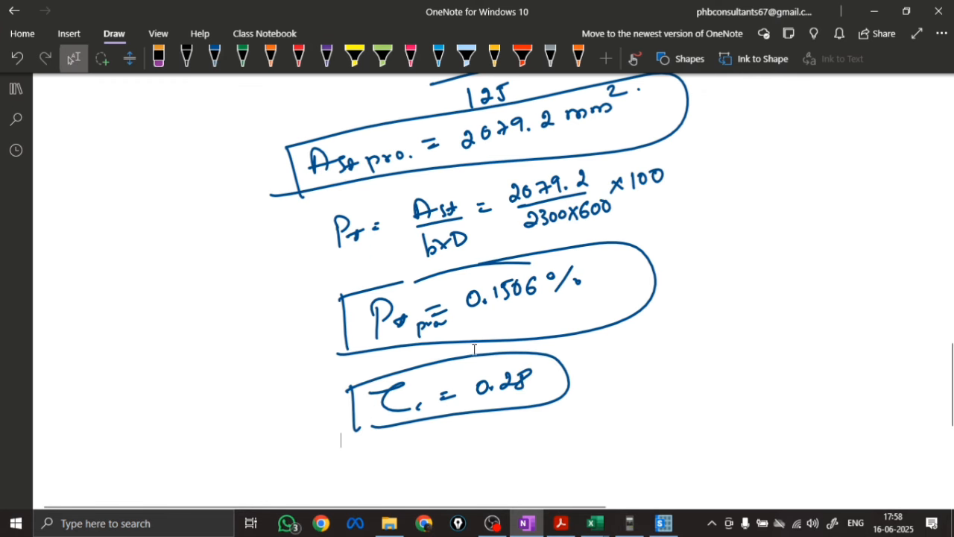
Write τv = 0.27 in orange ink below the boxed τc value, using the shear stress calculated earlier in the notes
scroll(460, 347, "down", 4)
left_click(271, 57)
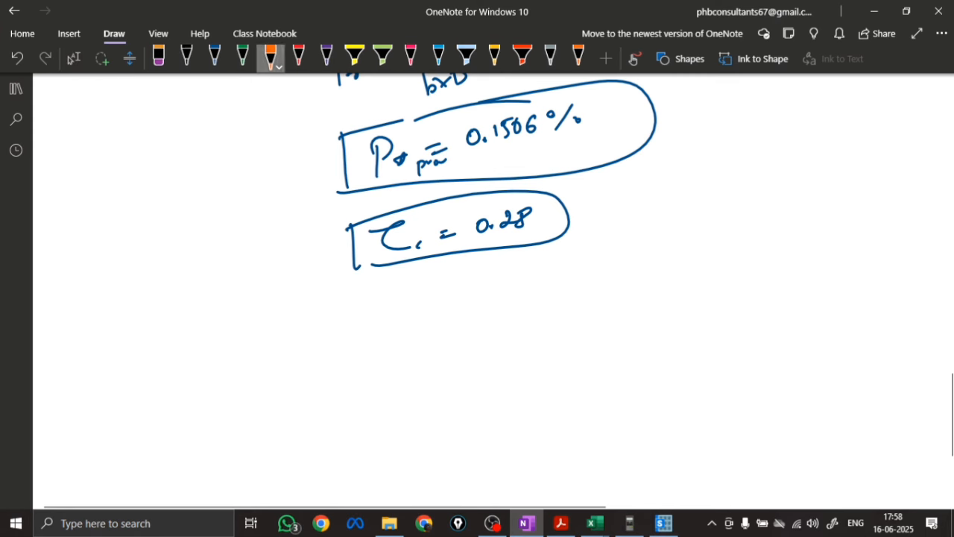
mouse_move(276, 315)
left_mouse_down()
mouse_move(309, 306)
mouse_move(304, 333)
left_mouse_up()
left_click_drag(311, 324, 322, 319)
left_click_drag(335, 314, 348, 312)
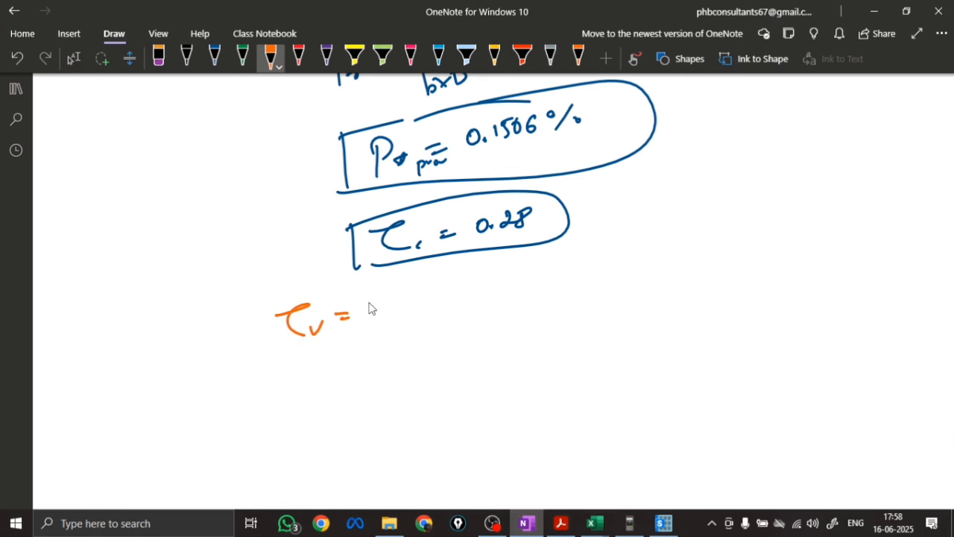
scroll(502, 341, "up", 8)
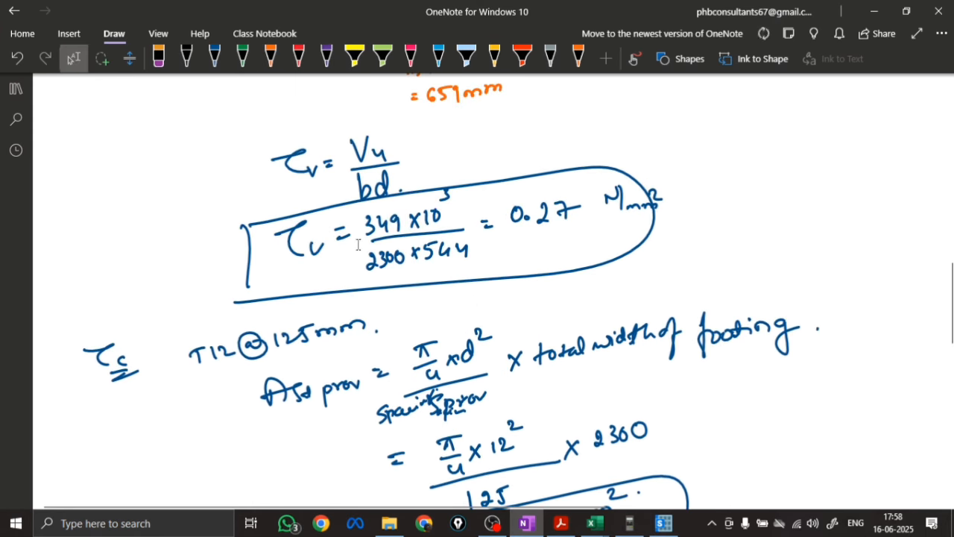
scroll(505, 313, "down", 10)
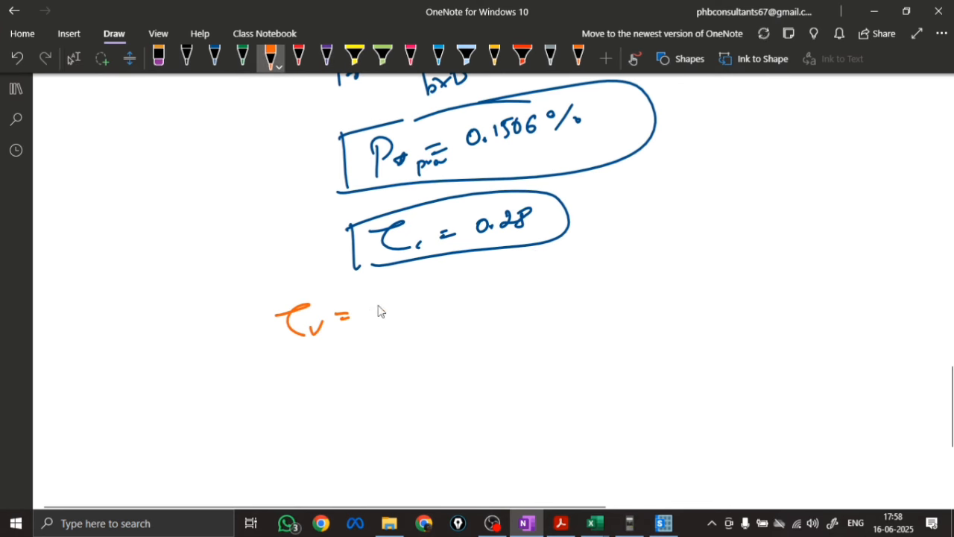
left_click(393, 315)
left_click_drag(377, 304, 416, 315)
left_click_drag(423, 298, 428, 314)
left_click_drag(423, 305, 439, 303)
Write τc = 0.28 below the τv value, followed by the comparison τv < τc
left_click_drag(296, 362, 353, 376)
left_click_drag(365, 361, 376, 365)
left_click_drag(402, 348, 442, 349)
left_click(414, 356)
left_click_drag(367, 401, 405, 415)
left_click_drag(406, 404, 419, 406)
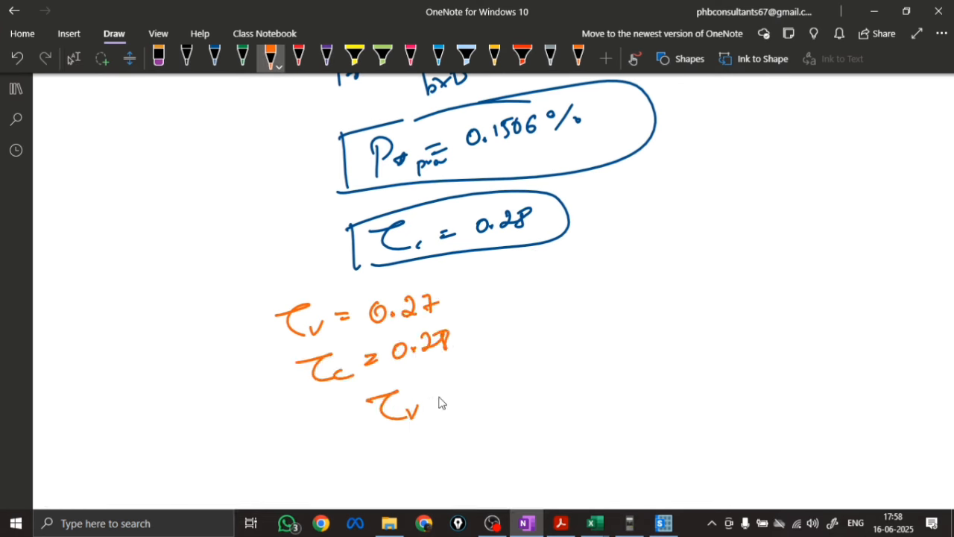
mouse_move(463, 385)
left_mouse_down()
mouse_move(466, 409)
mouse_move(520, 407)
left_mouse_up()
left_click_drag(534, 393, 535, 404)
Write the conclusion "Hence safe 1 way shear." below the comparison
left_click_drag(463, 437, 464, 465)
mouse_move(465, 450)
left_mouse_down()
mouse_move(605, 446)
mouse_move(644, 430)
left_mouse_up()
mouse_move(677, 416)
left_mouse_down()
mouse_move(677, 436)
mouse_move(733, 419)
mouse_move(737, 451)
left_mouse_up()
mouse_move(774, 393)
left_mouse_down()
mouse_move(762, 444)
mouse_move(802, 422)
mouse_move(839, 425)
left_mouse_up()
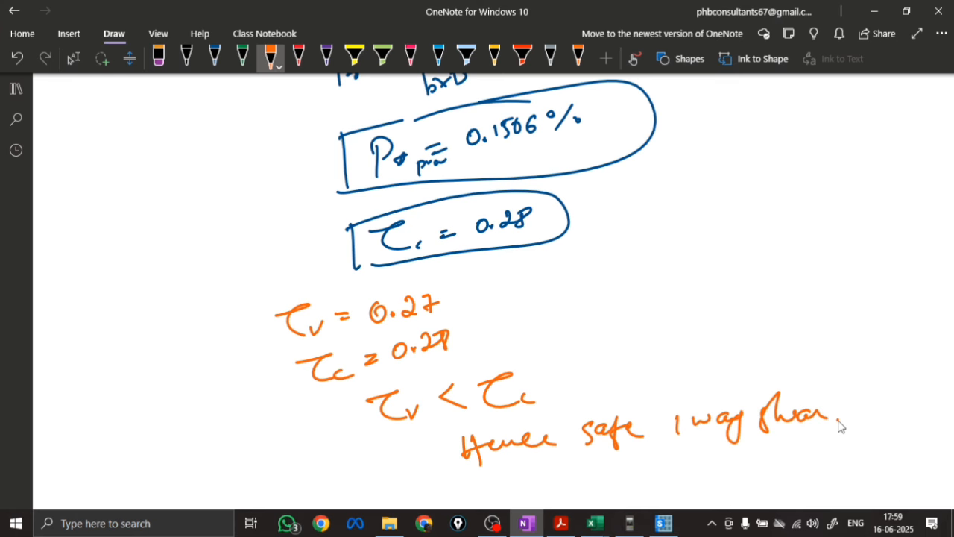
left_click(663, 523)
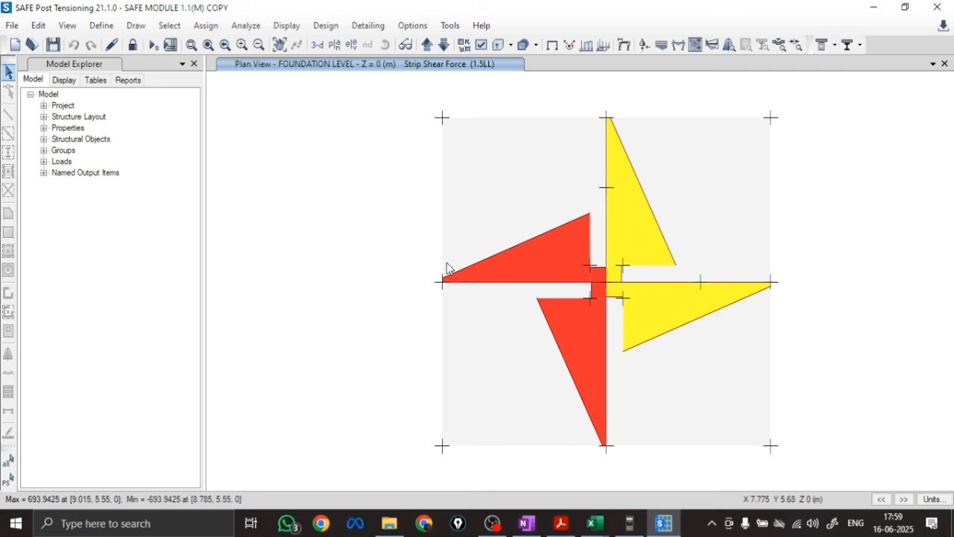
key("ctrl+1")
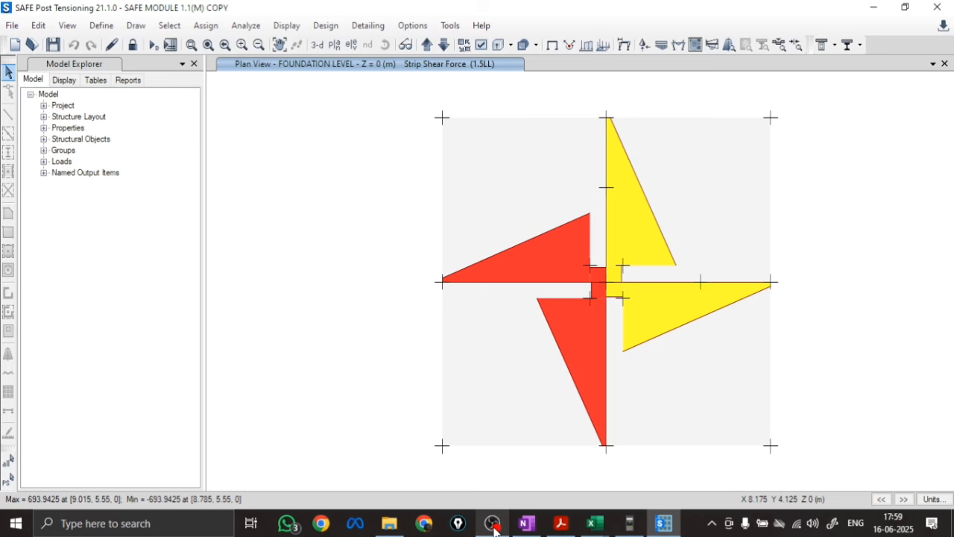
Switch to the Excel comparison sheet and enter 0.27 as the Safe Software value for one-way Max Design Shear Stress (τv)
left_click(590, 531)
left_click(537, 473)
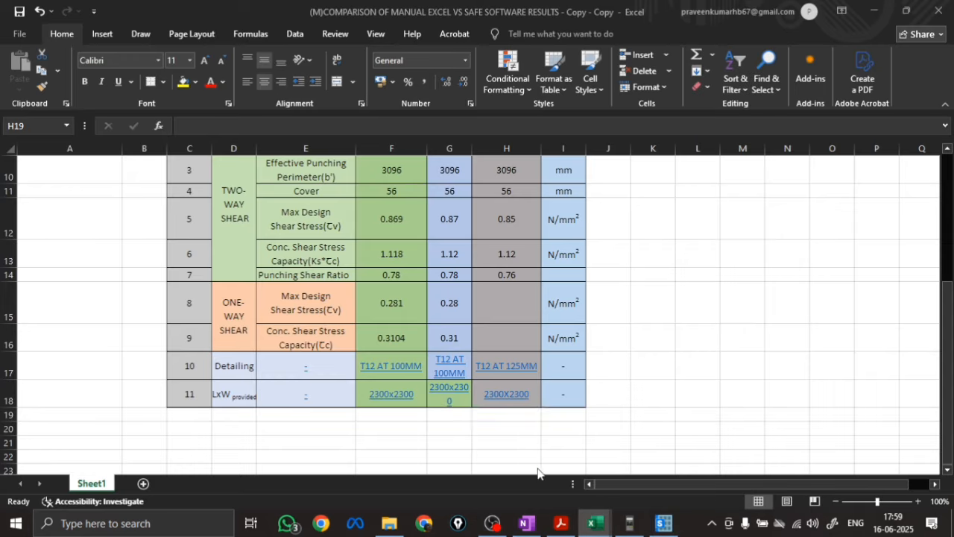
left_click(503, 310)
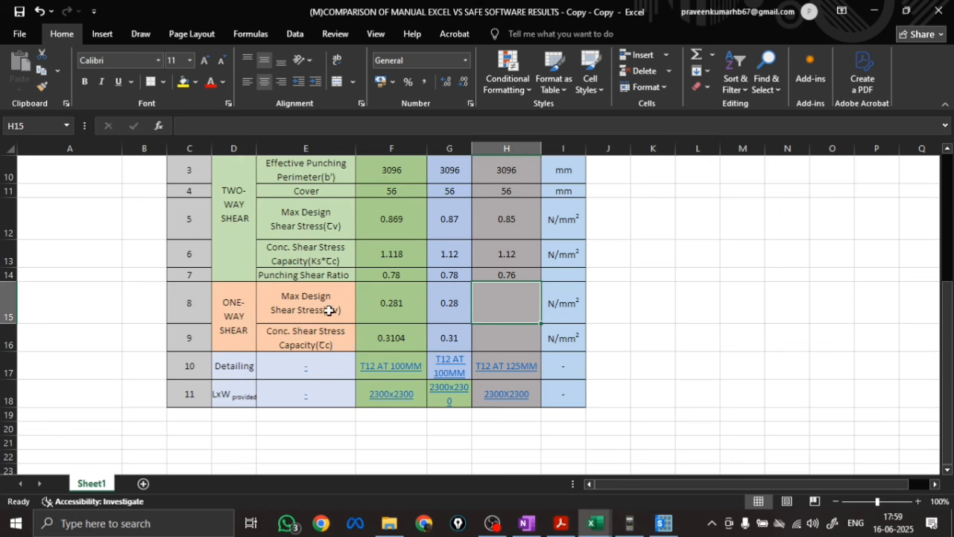
left_click(525, 524)
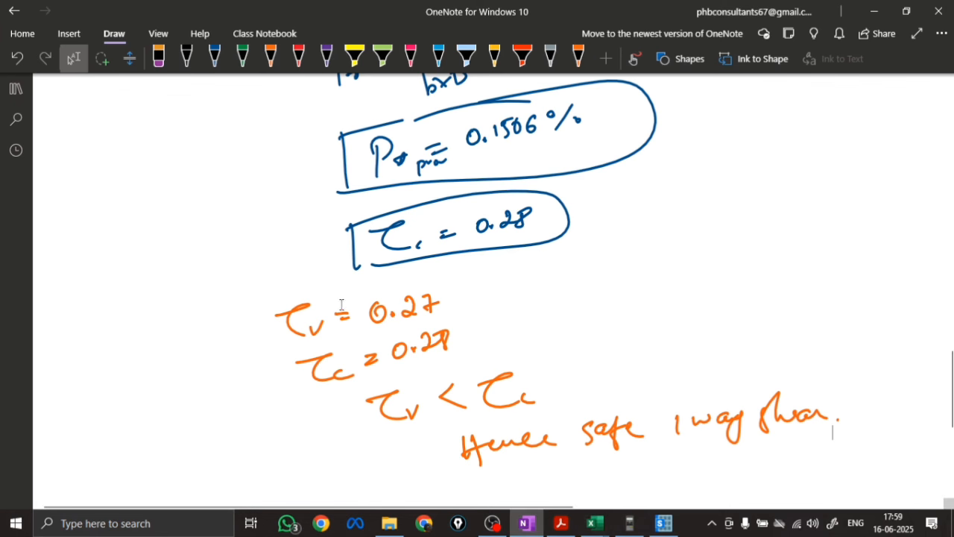
mouse_move(593, 524)
left_click(522, 488)
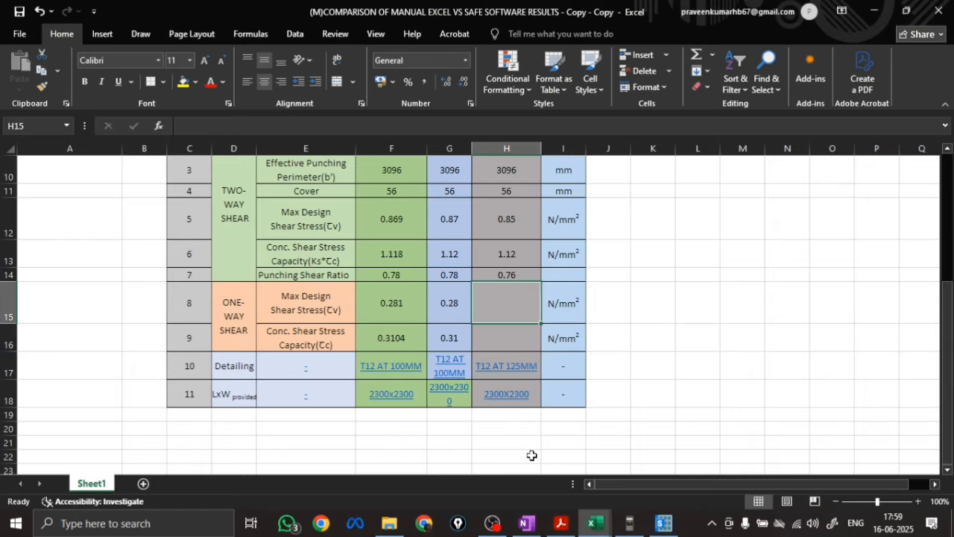
type("0.27")
key("Return")
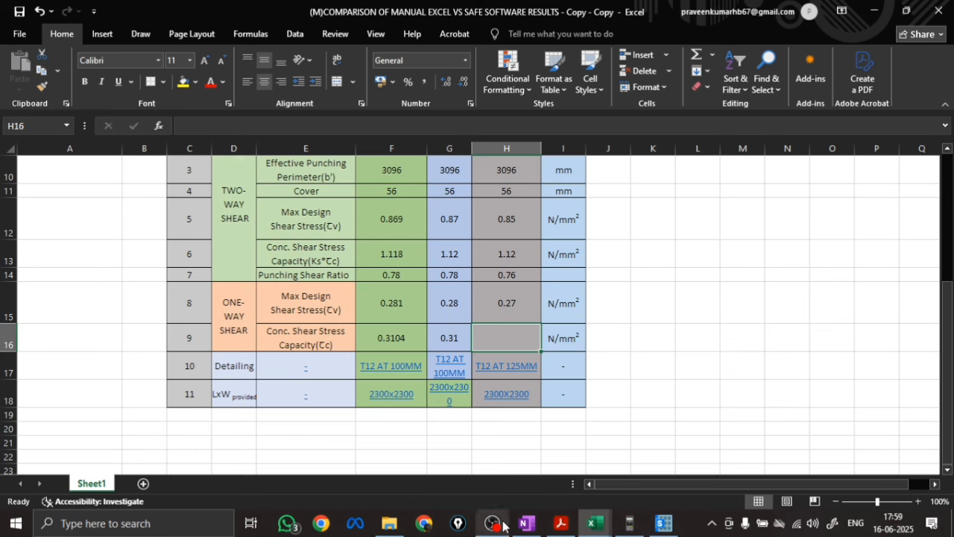
Enter 0.28 as the Safe Software value for one-way Conc. Shear Stress Capacity (τc), taken from the OneNote calculation
left_click(527, 523)
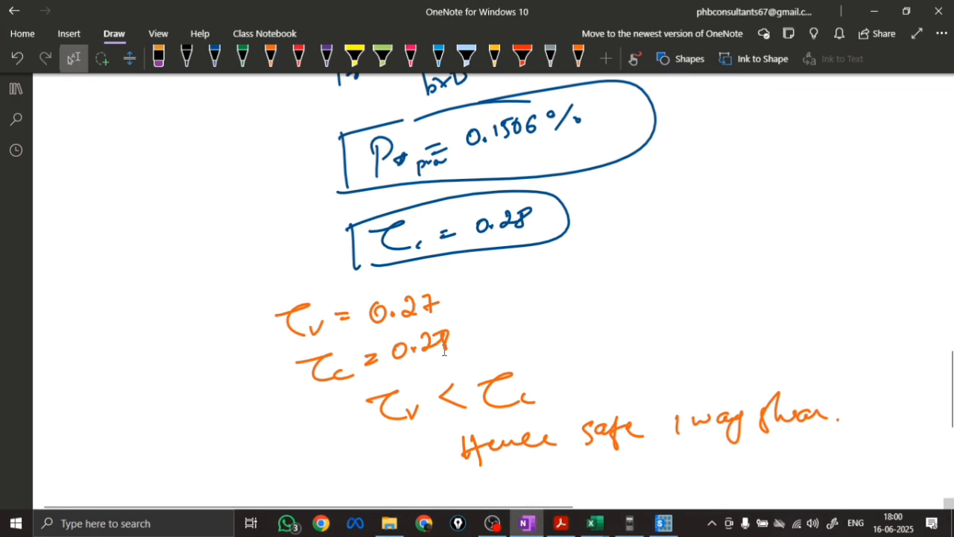
key("alt+Tab")
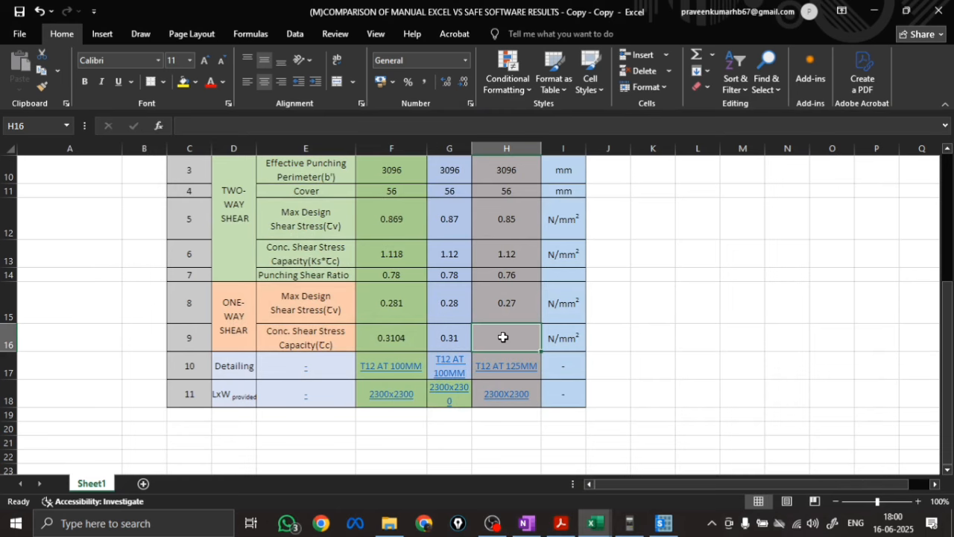
type("0.28")
key("Return")
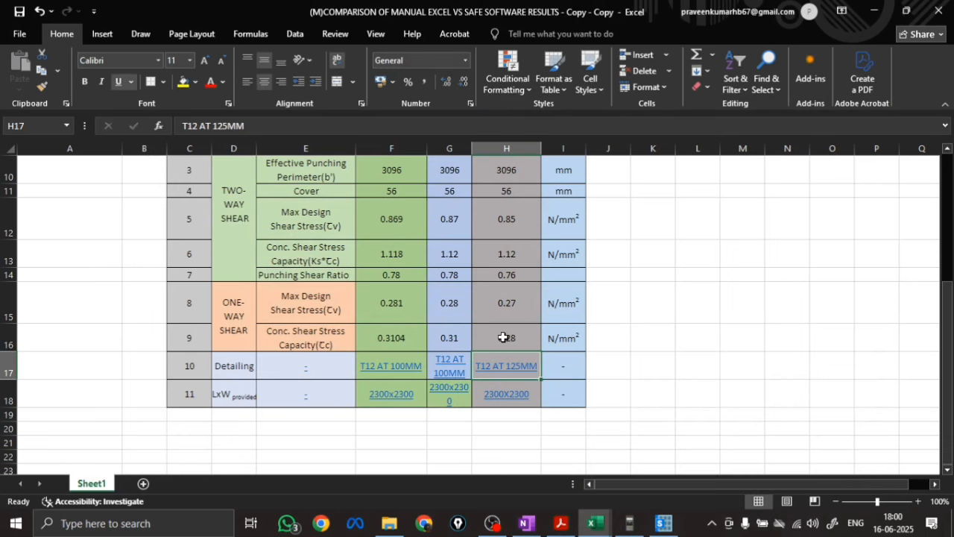
scroll(504, 337, "up", 1)
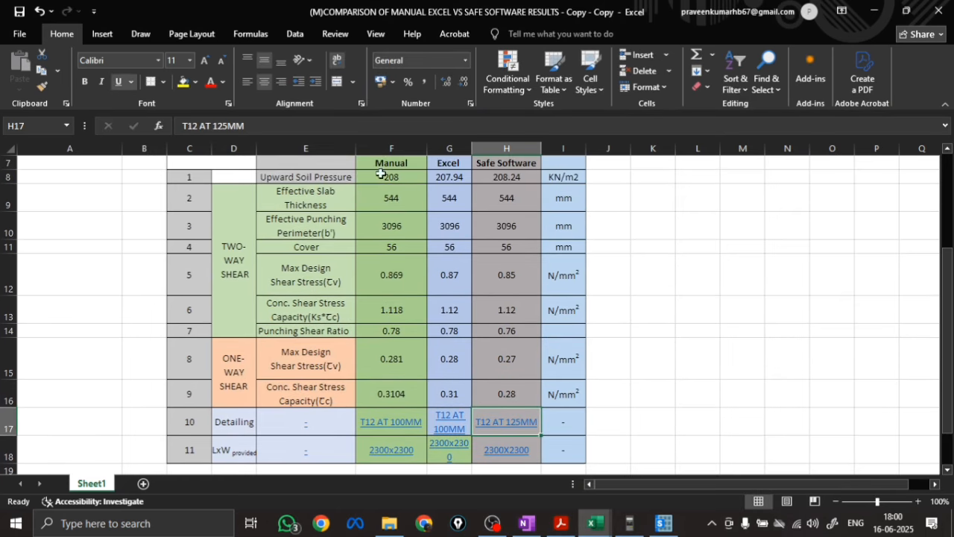